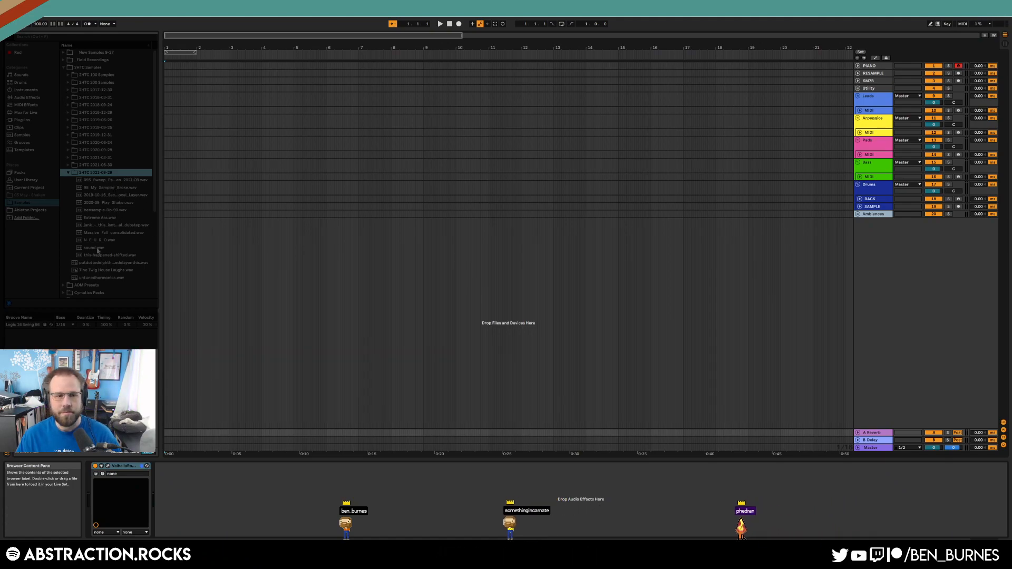
- Unfold the MIDI track in the Leads group and select it
click(859, 110)
click(874, 111)
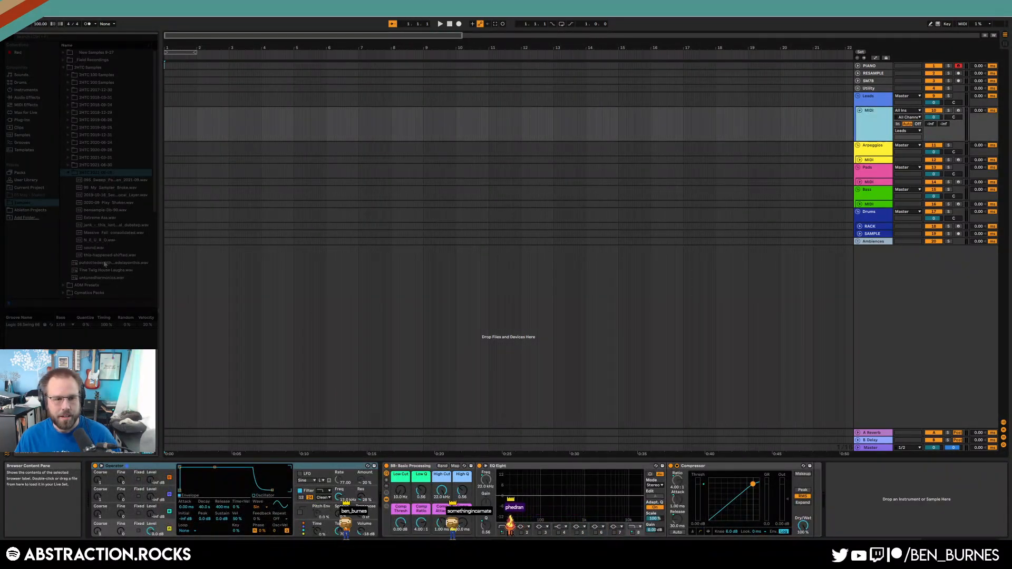
- Audition the community samples one after another in the newest expanded sample folder of the browser
click(121, 181)
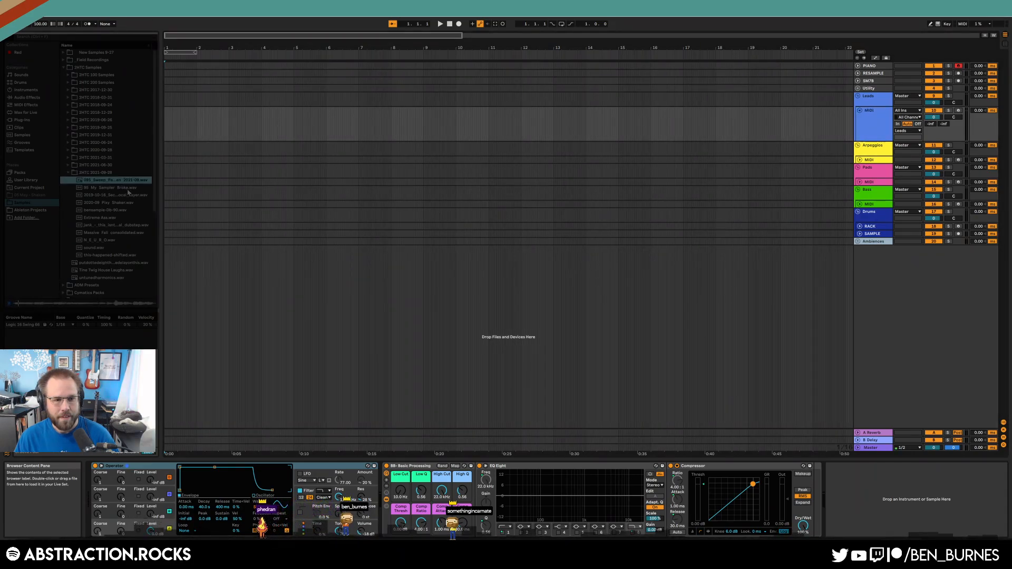
key(Down)
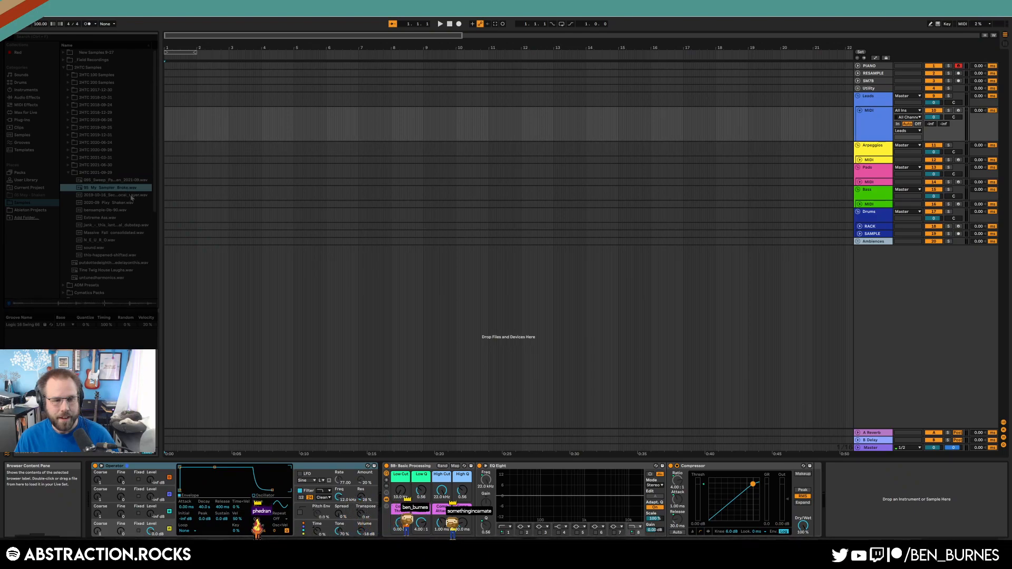
key(Down)
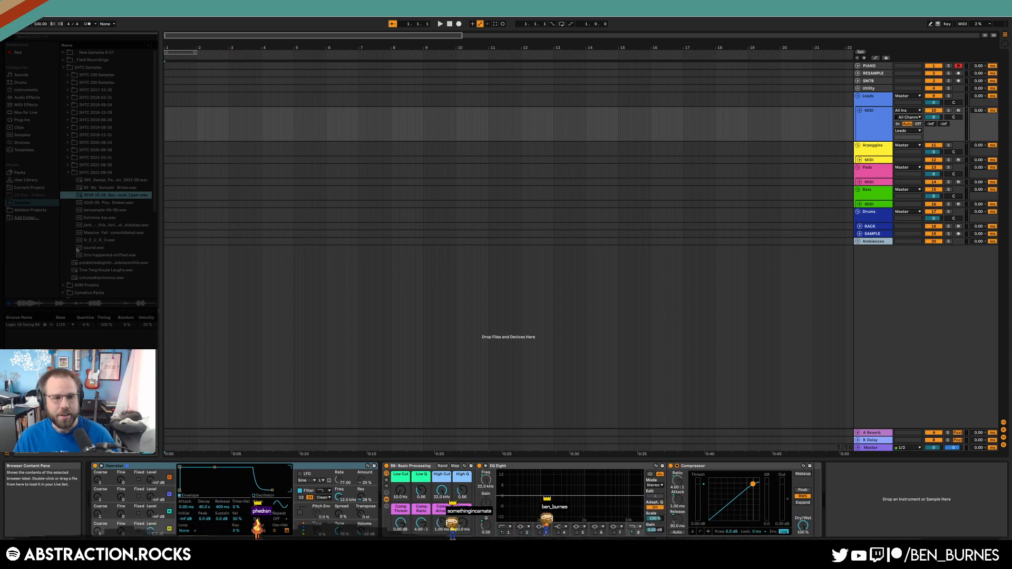
click(103, 203)
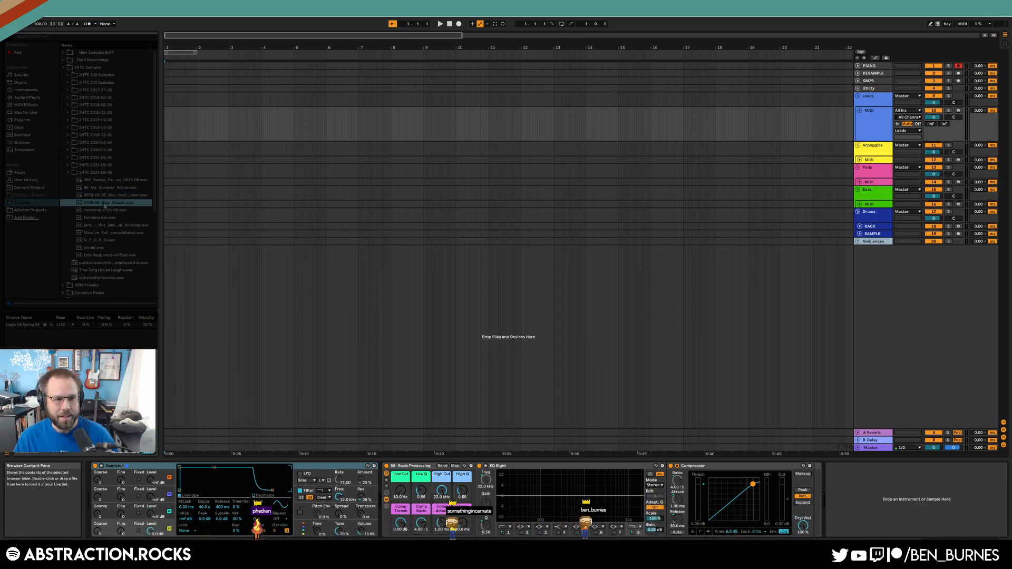
click(101, 211)
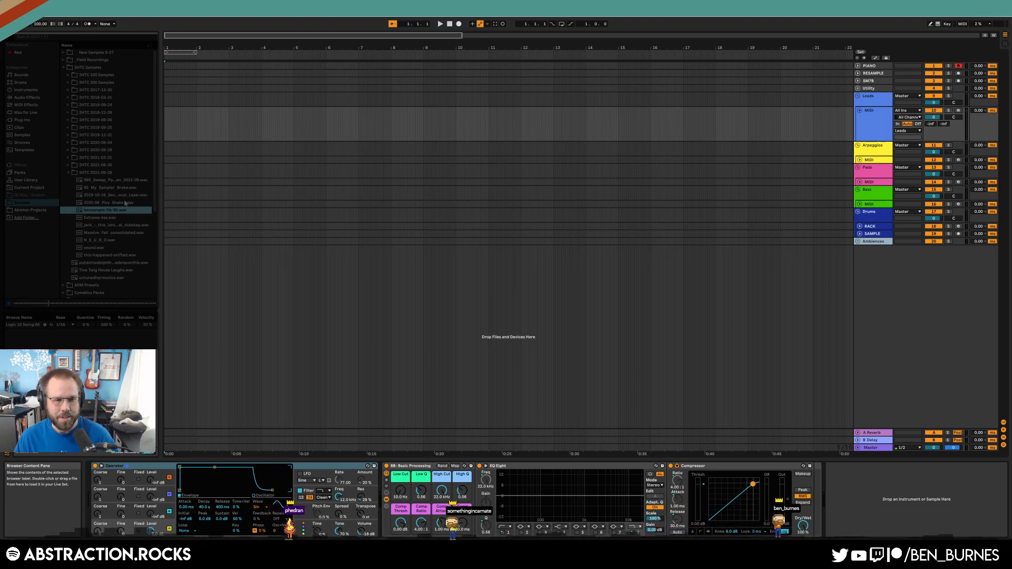
click(119, 220)
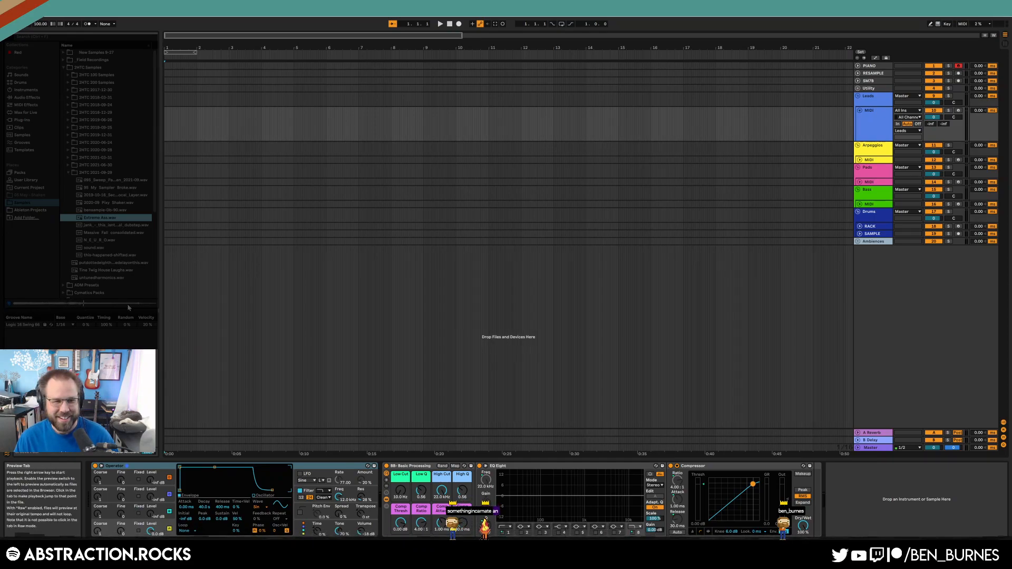
click(125, 227)
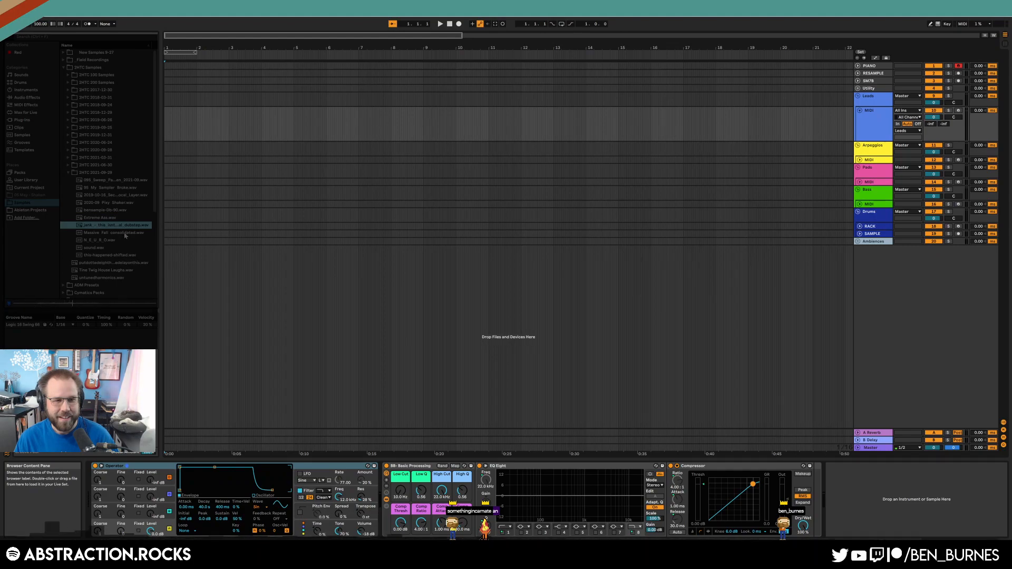
click(125, 235)
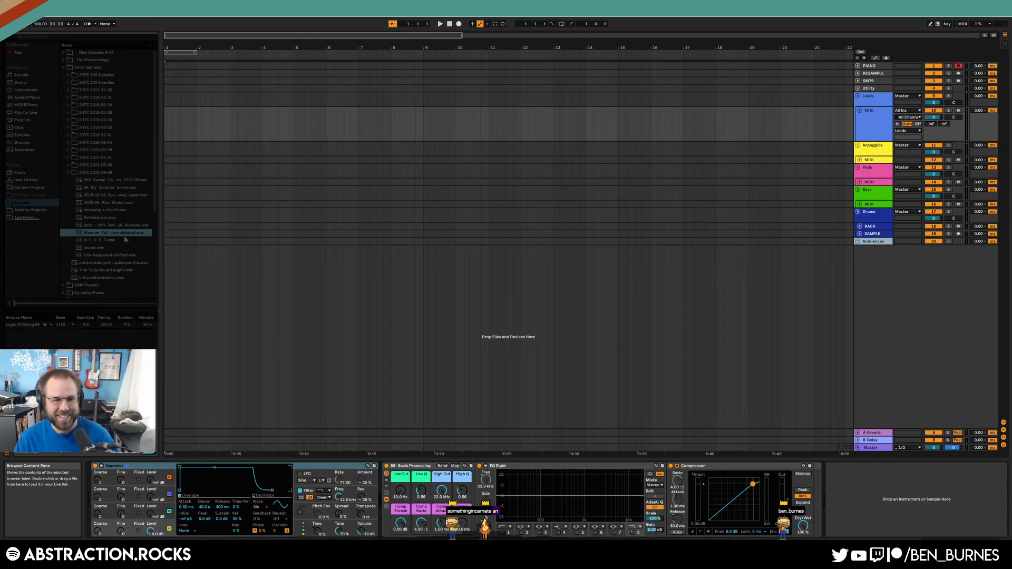
click(125, 242)
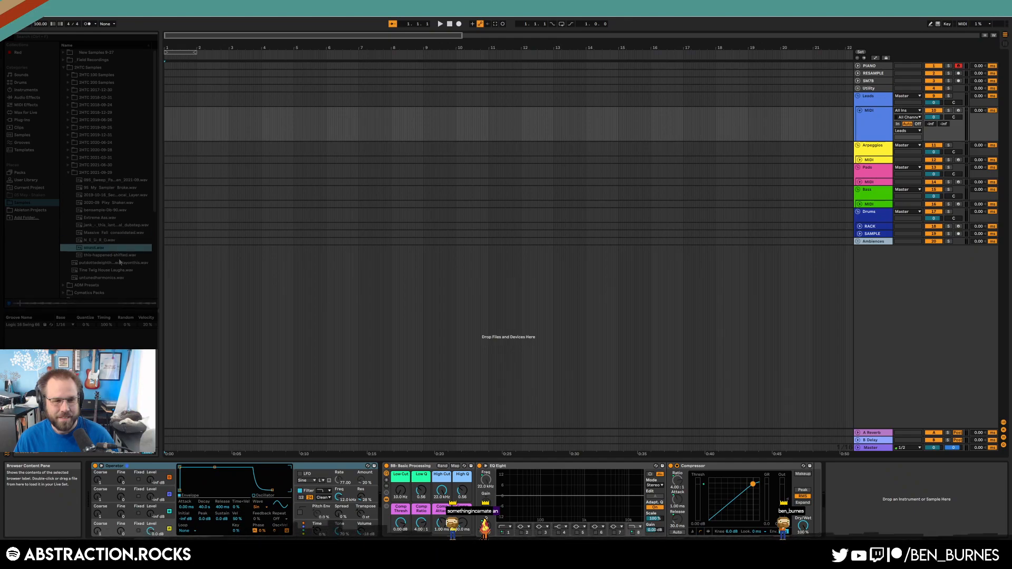
click(119, 257)
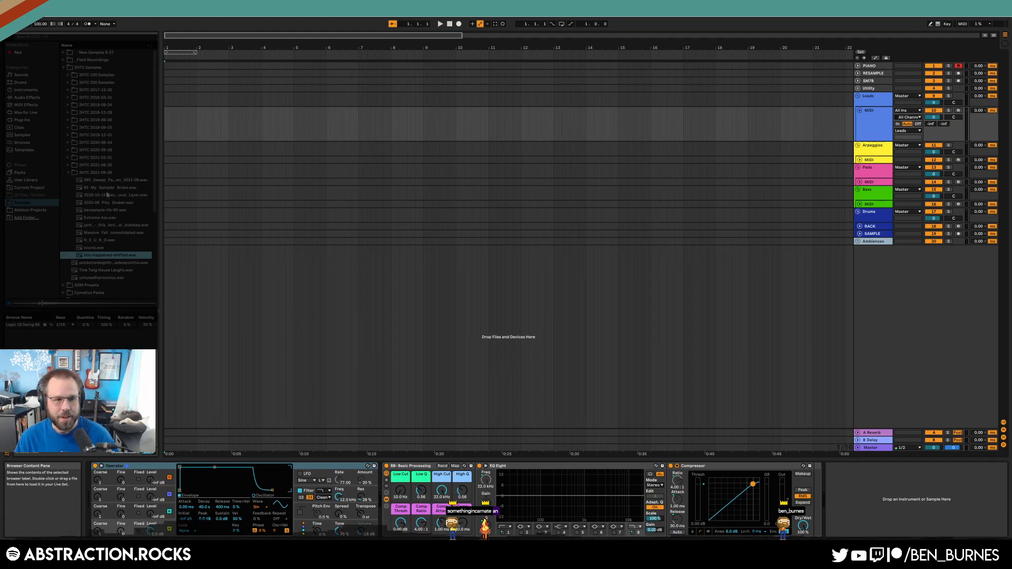
click(104, 173)
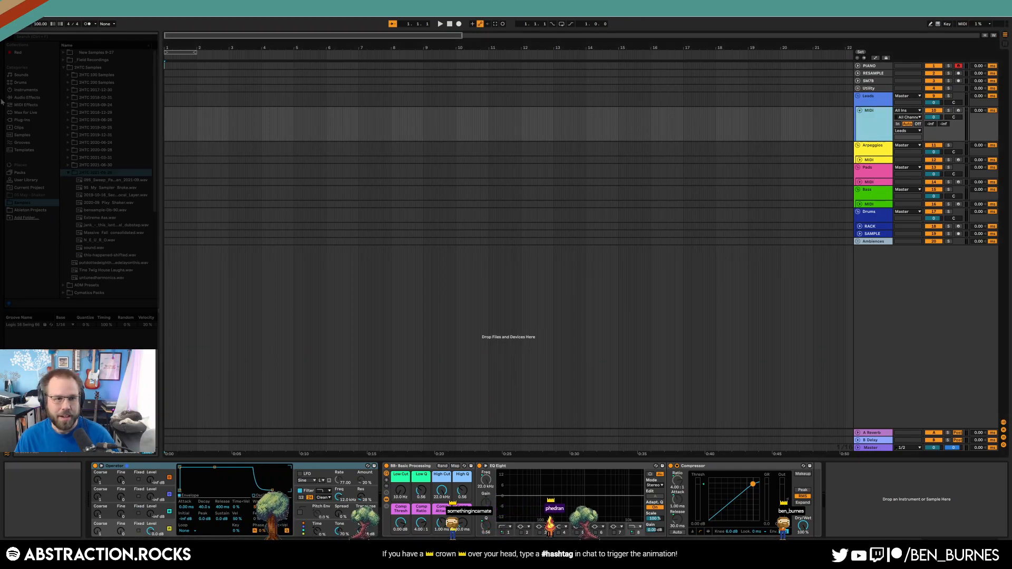
- Load the VST3 Kontakt plug-in by Native Instruments onto the Leads MIDI track
click(23, 120)
click(63, 59)
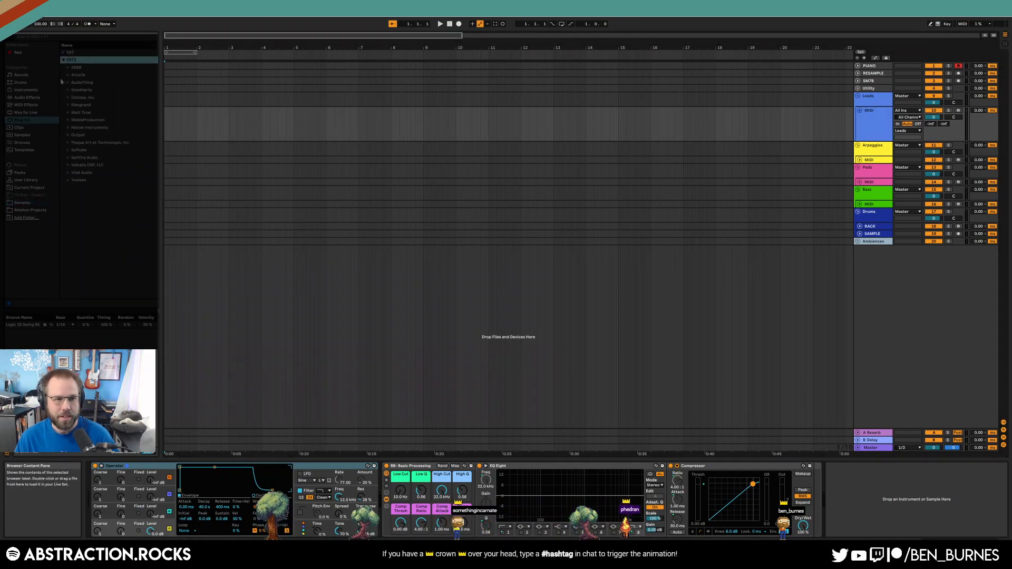
click(68, 131)
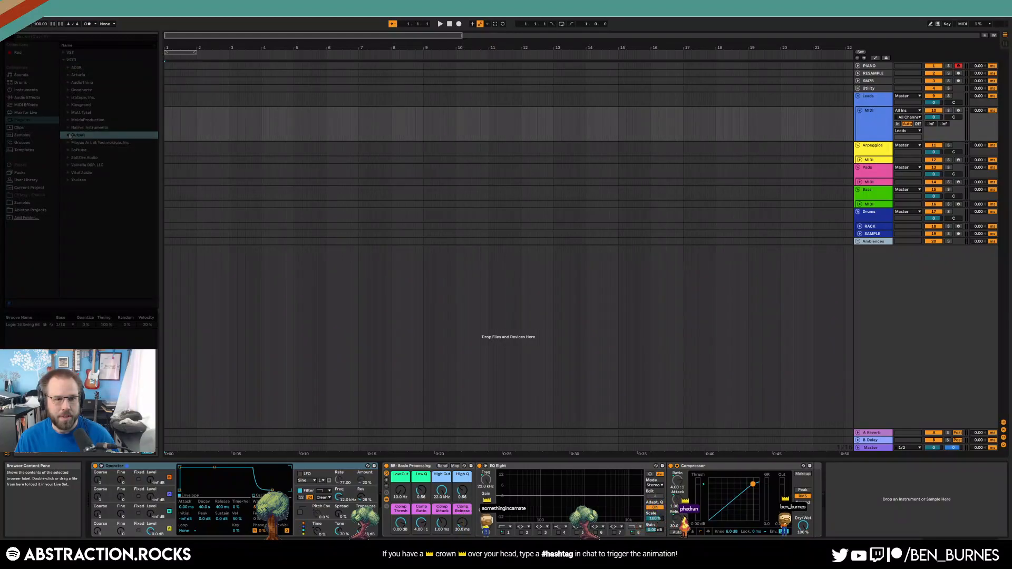
click(68, 90)
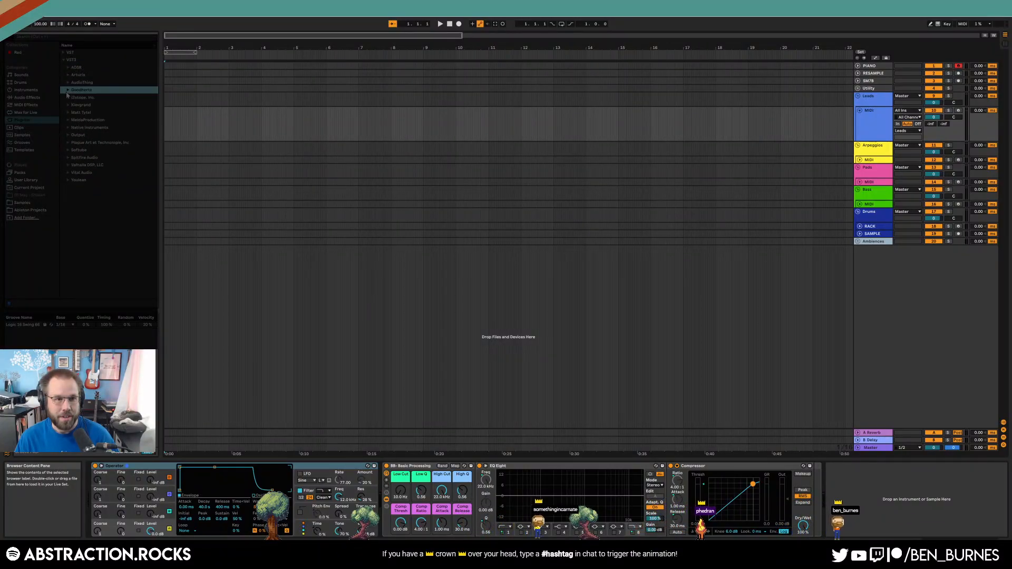
click(67, 143)
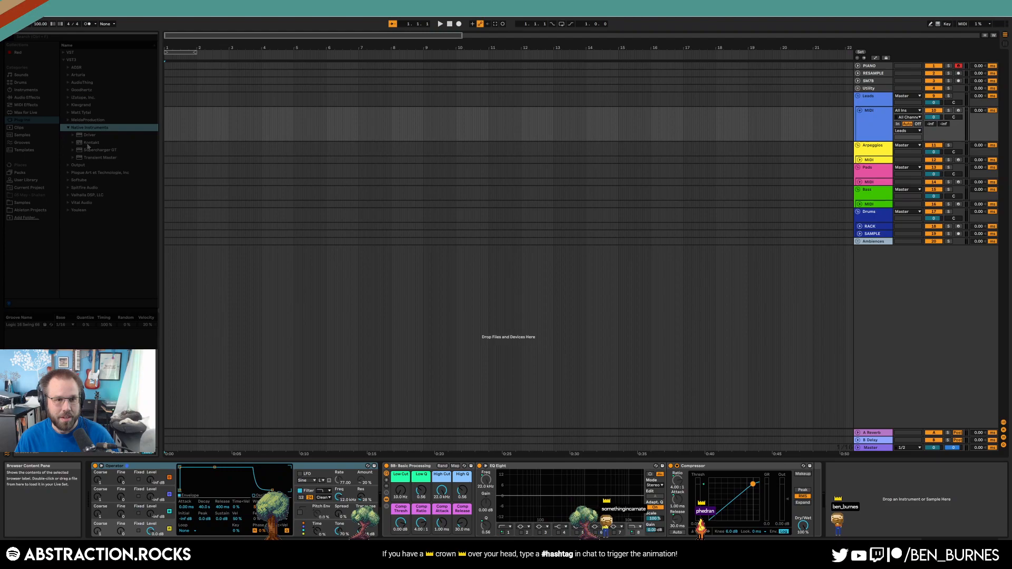
click(90, 143)
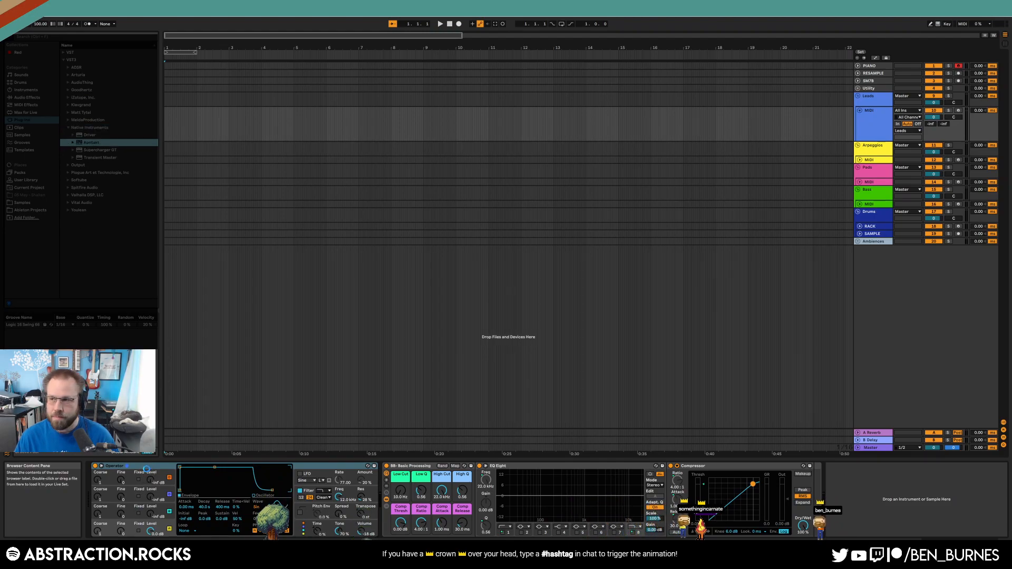
key(Return)
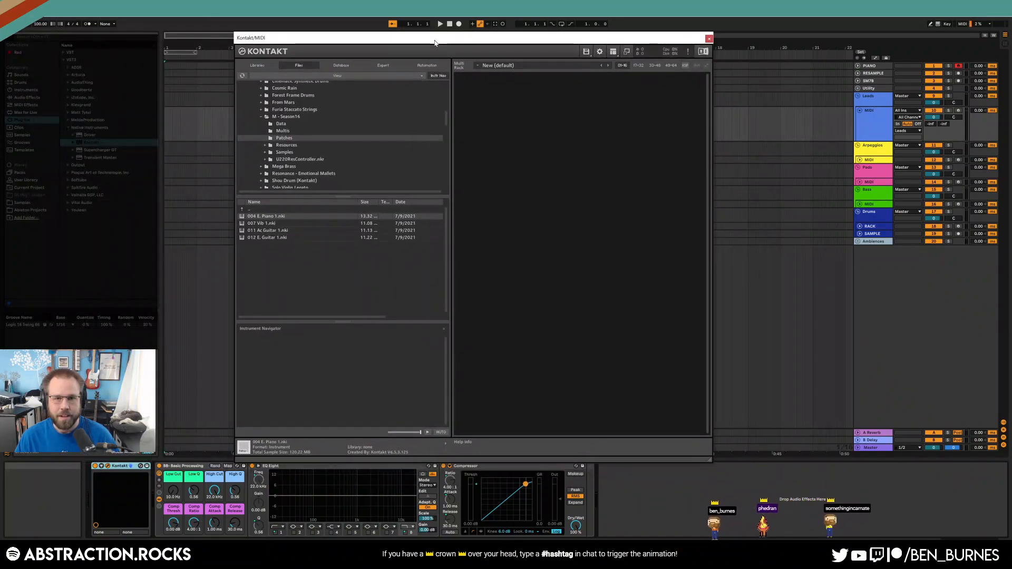
- Load the patch 004 E. Piano 1.nki in Kontakt and resolve its missing samples from the M - Season16 folder
double_click(304, 220)
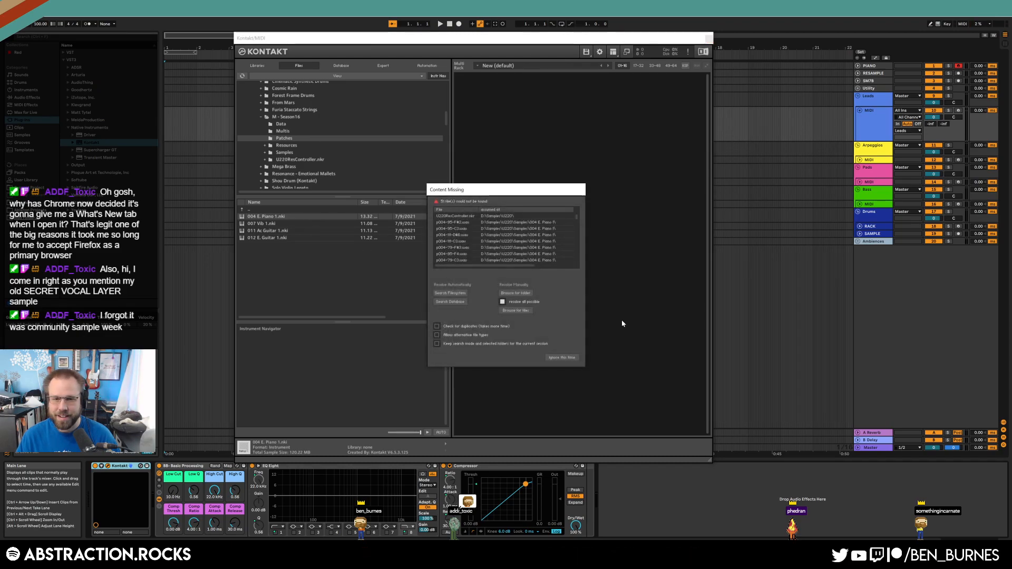
click(515, 293)
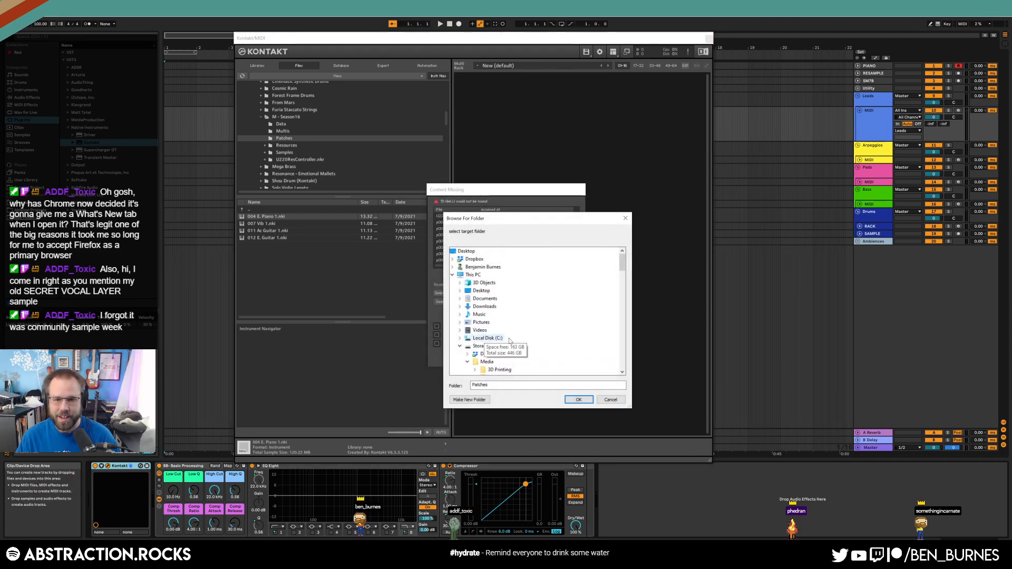
click(579, 400)
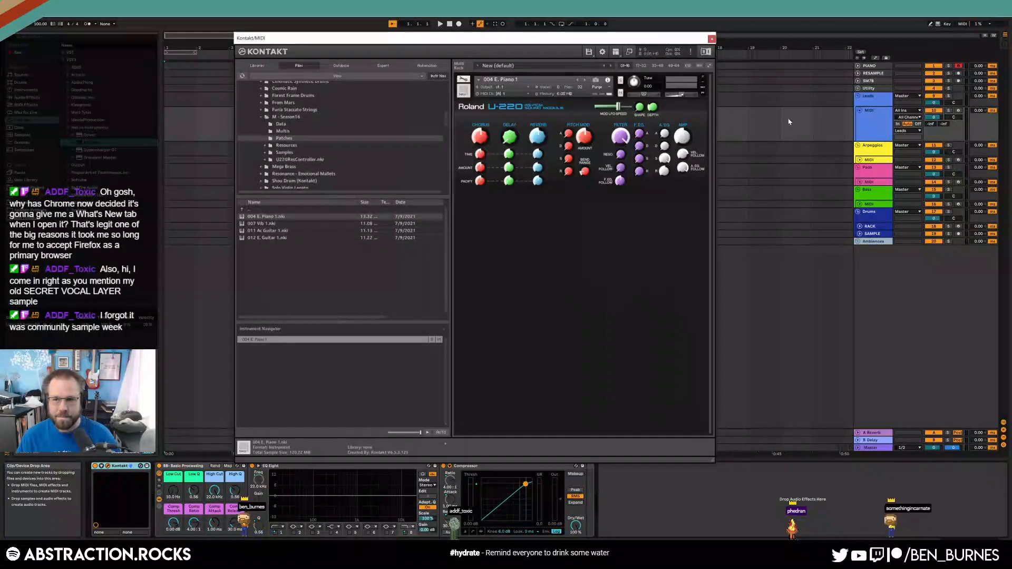
- Arm the Leads MIDI track for recording and close the Kontakt window with the browser back on the samples folder
click(959, 111)
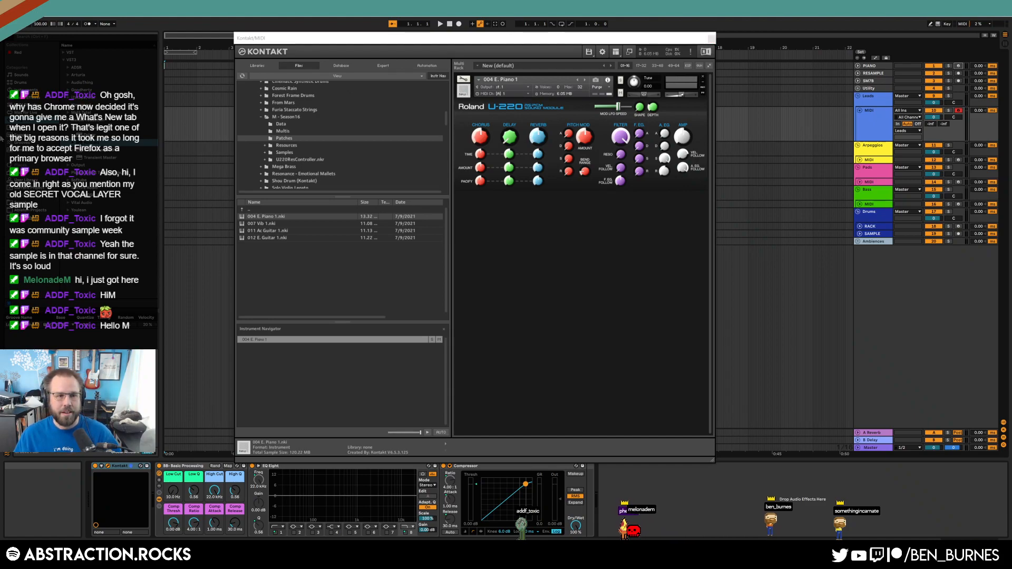
click(55, 202)
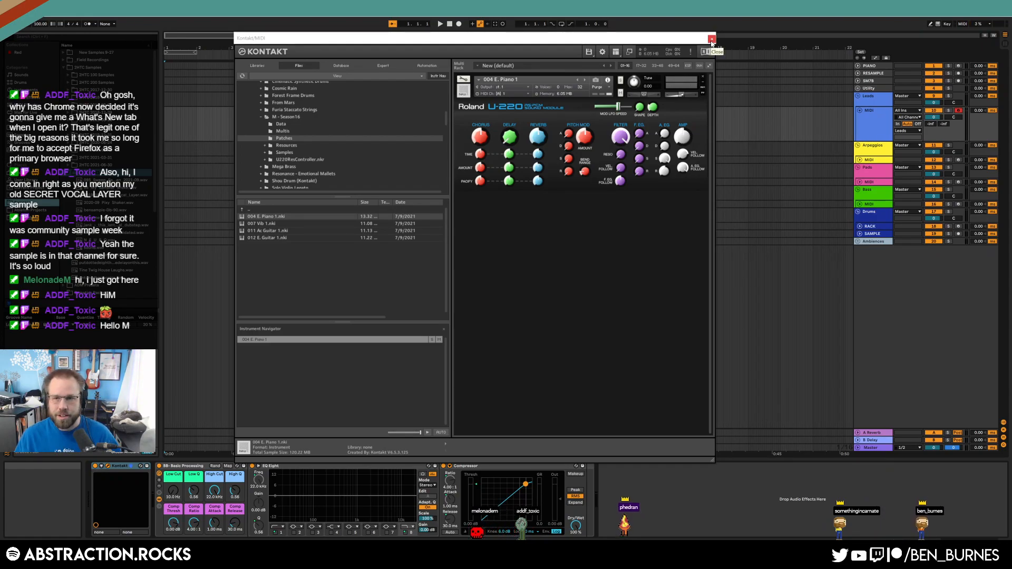
click(712, 39)
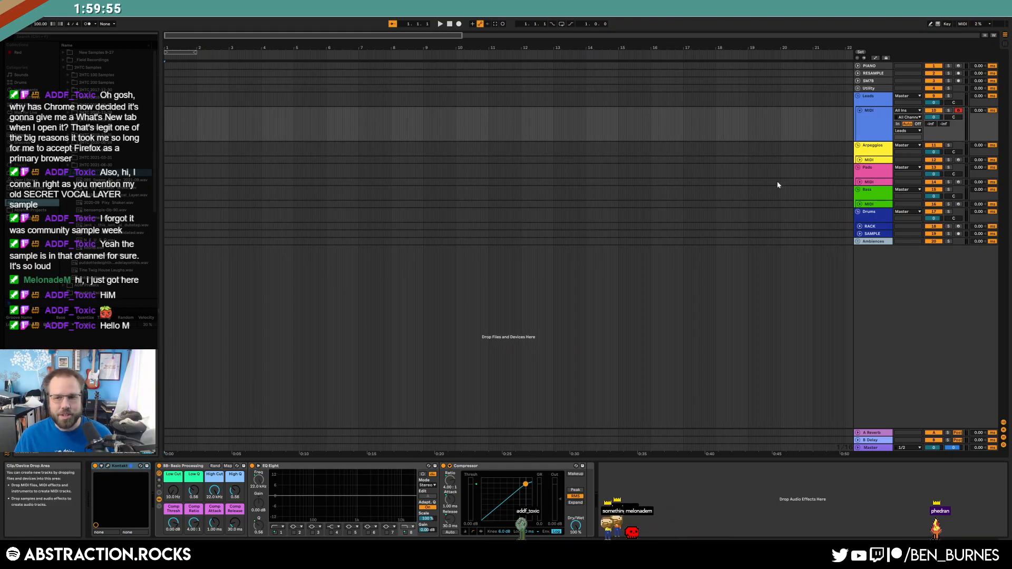
- Insert an audio track below the MIDI track in the Leads group and unfold it
click(870, 132)
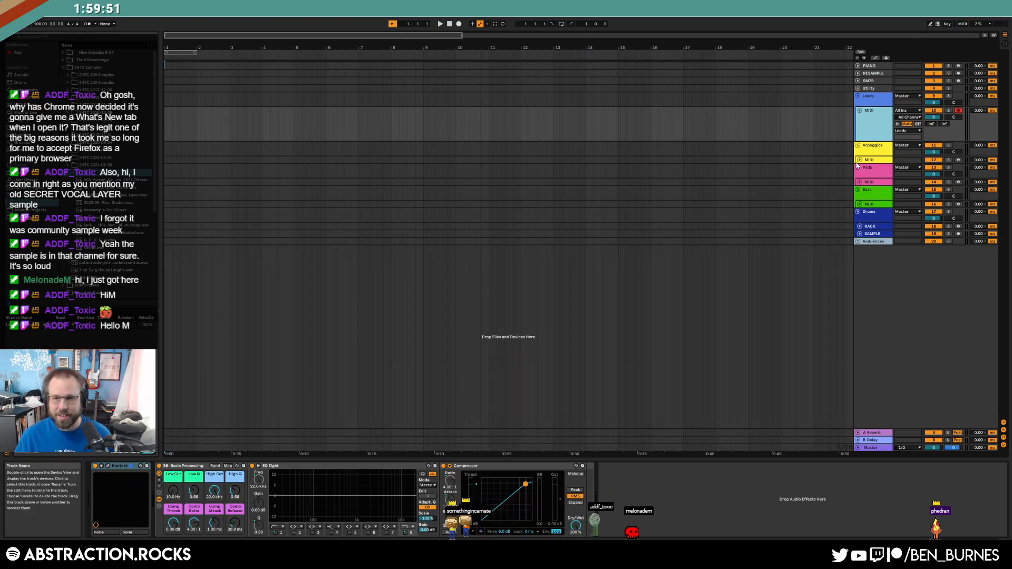
key(ctrl+t)
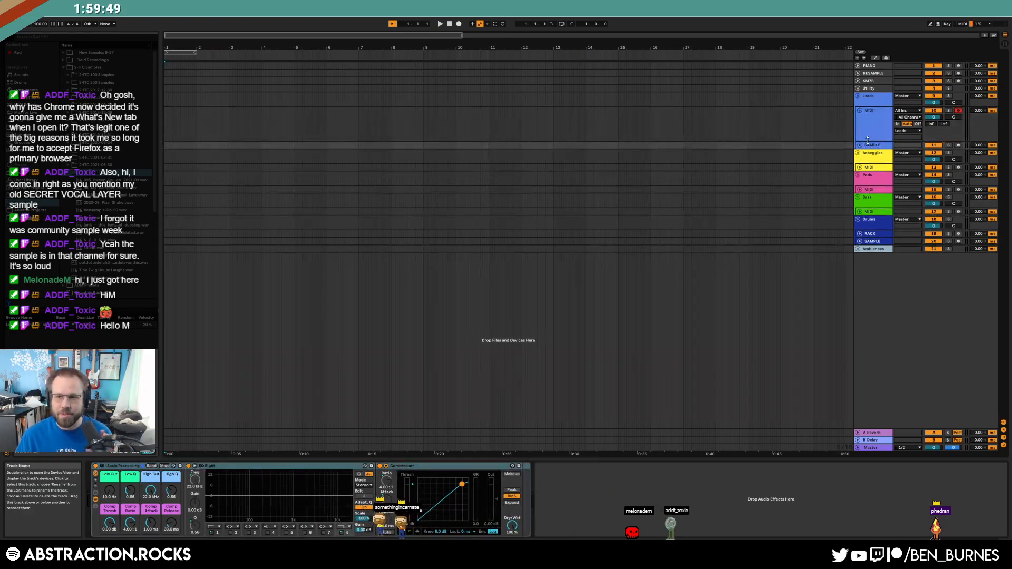
click(860, 146)
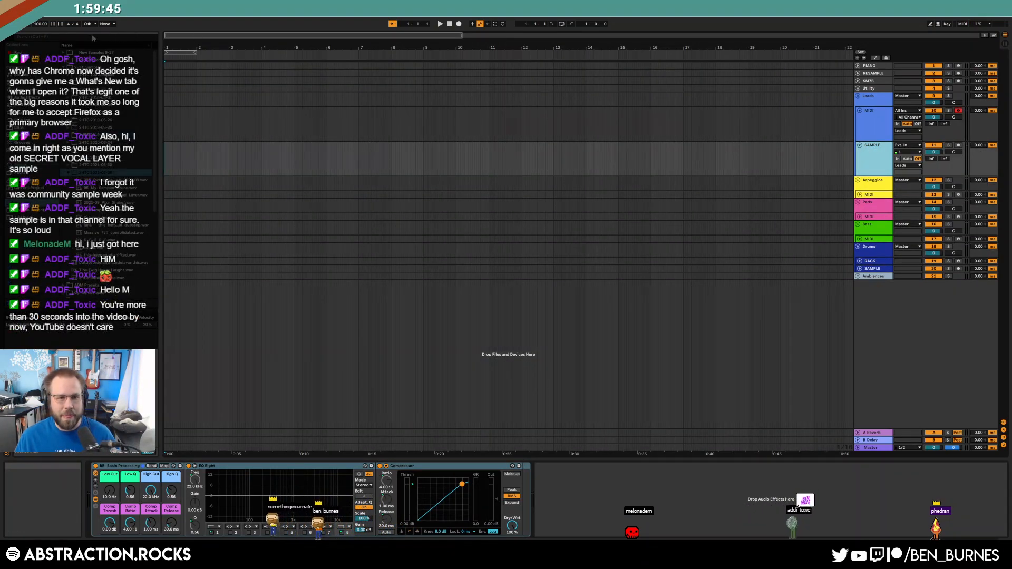
- Place the Extreme Ass sample at bar 1 of the new Leads audio track and play it back
drag(91, 228, 165, 157)
key(space)
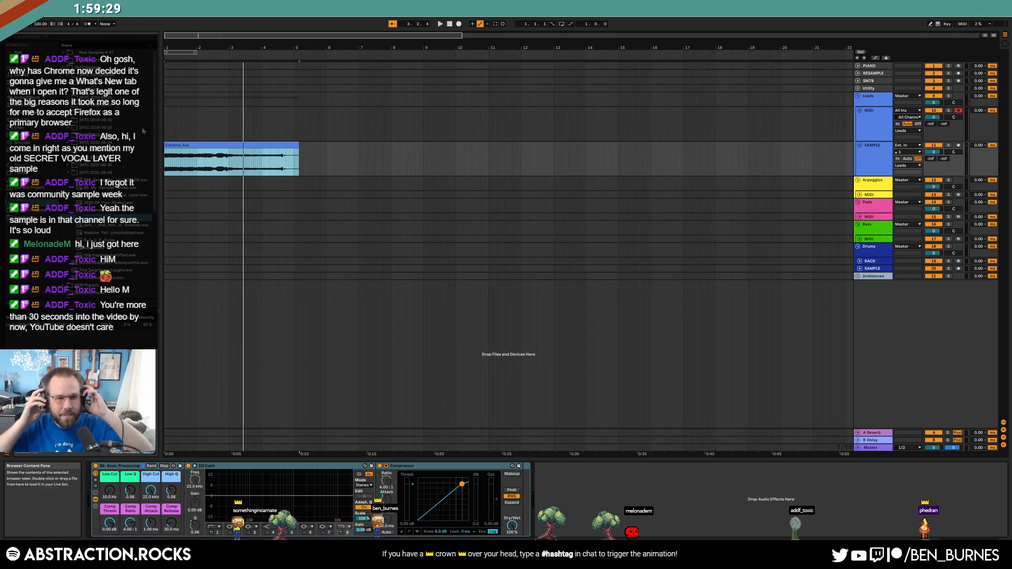
- Set the project tempo to 95 BPM
click(35, 25)
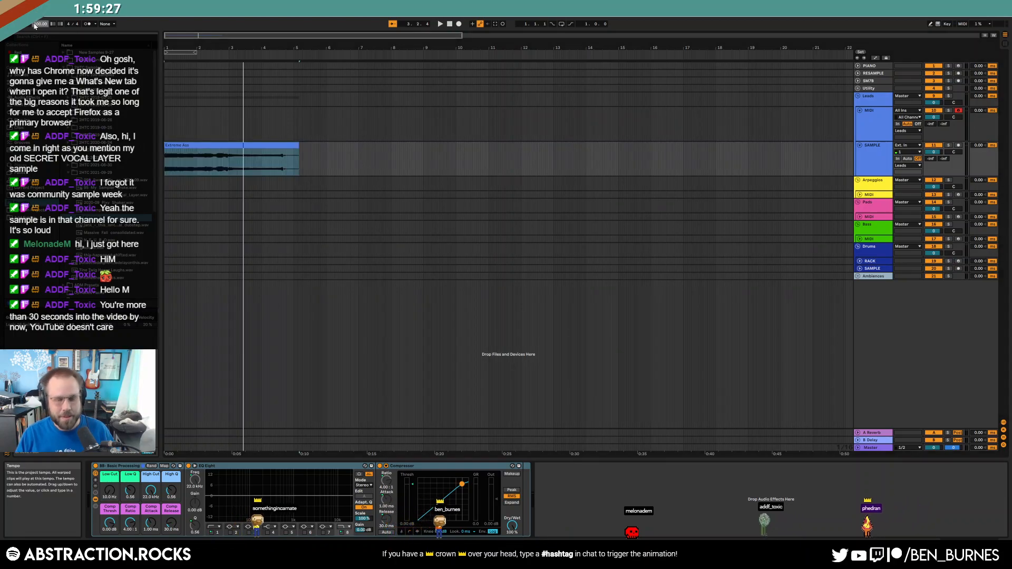
text(95)
key(Return)
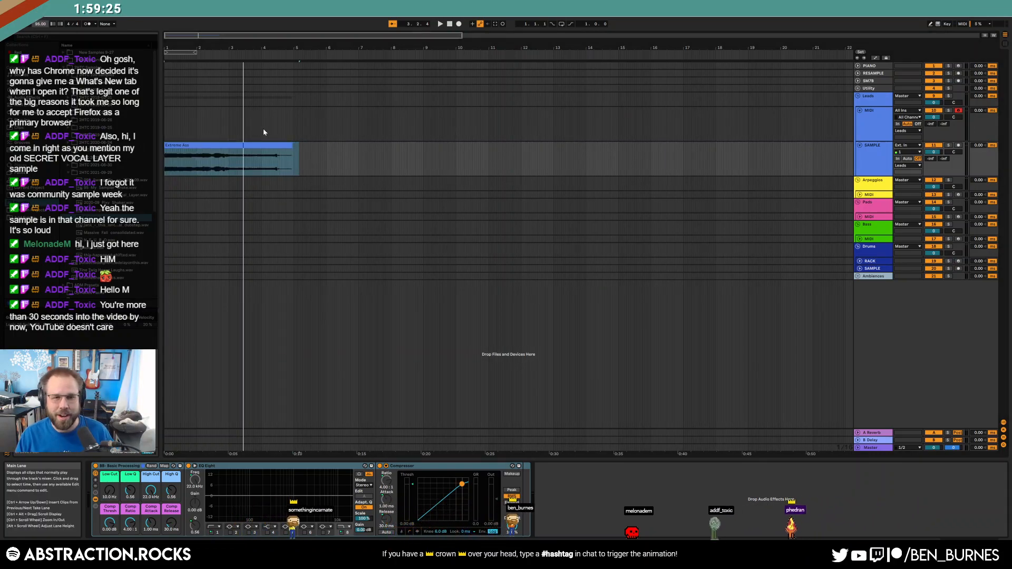
- Insert a second MIDI track below the sample track in the Leads group and unfold it
click(292, 152)
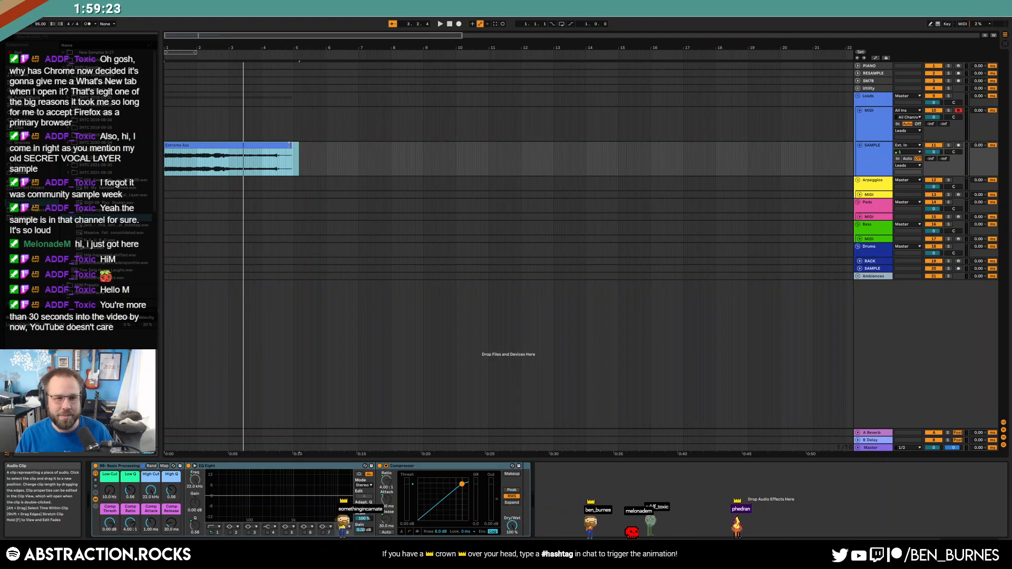
drag(175, 34, 174, 58)
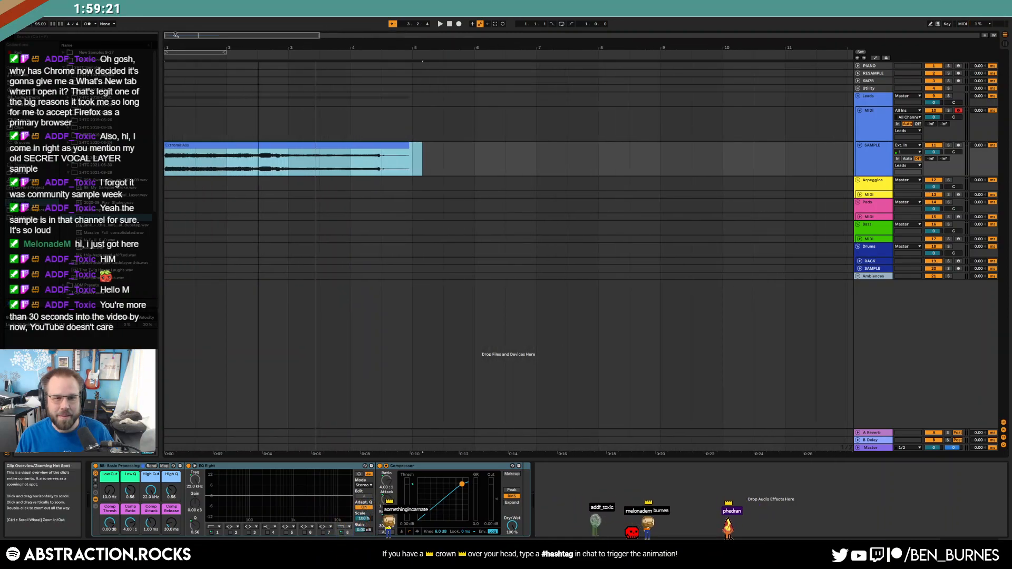
click(872, 161)
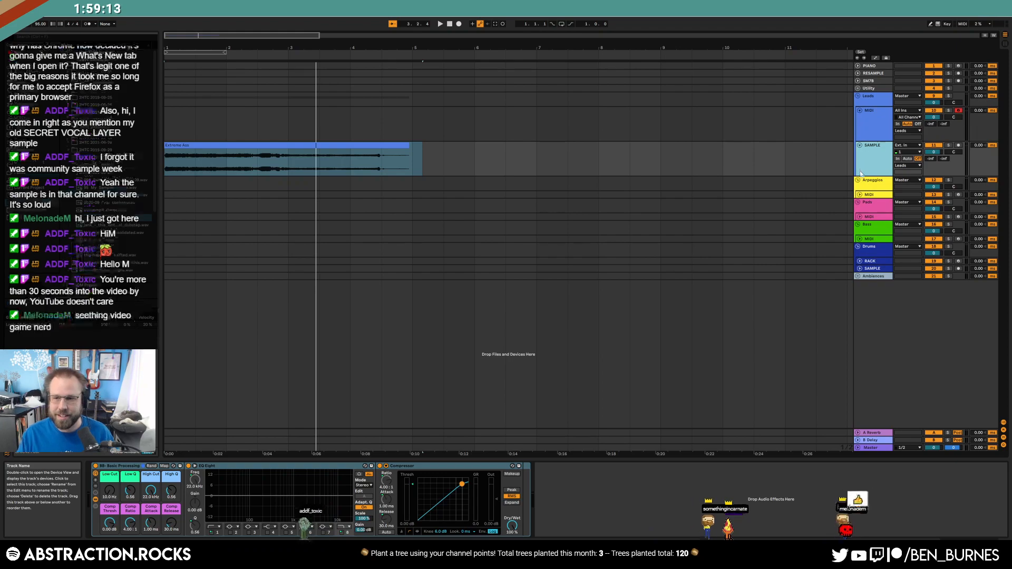
key(ctrl+shift+t)
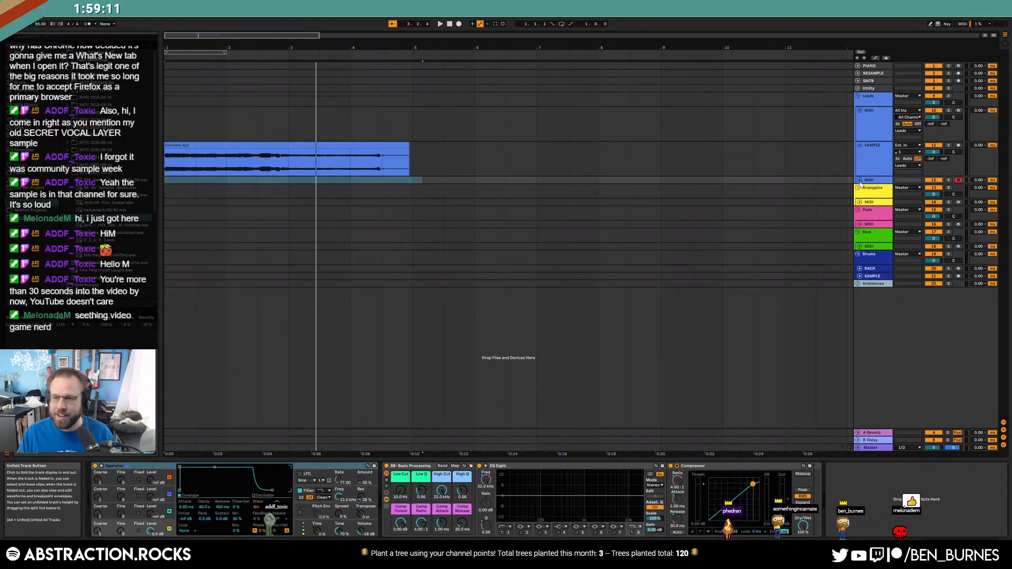
click(859, 180)
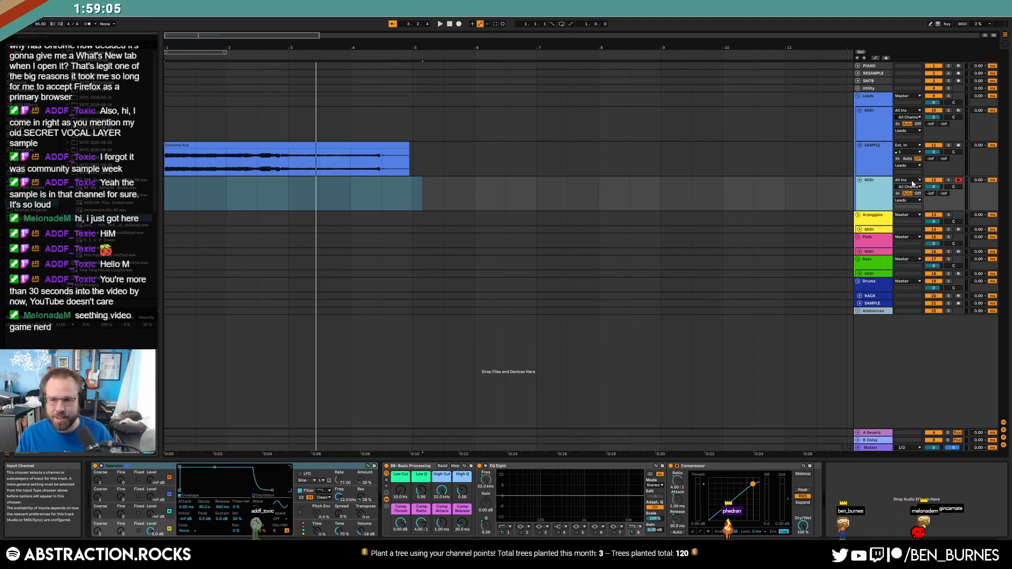
- Route the output of the second MIDI track in the Leads group to Sends Only
click(908, 201)
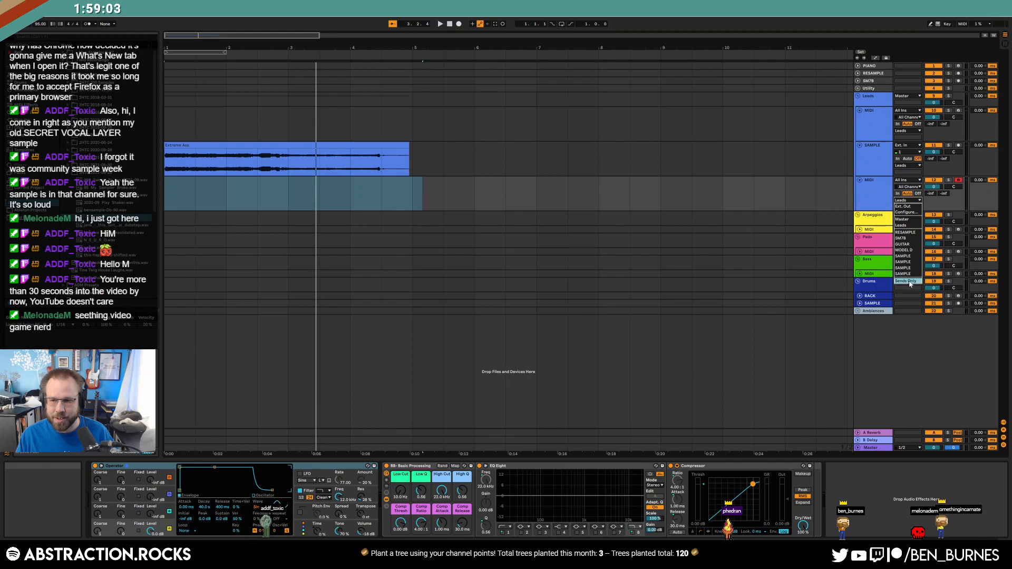
click(909, 283)
- Add a Spectral Resonator at the start of the device chain on the Leads sample track
click(506, 168)
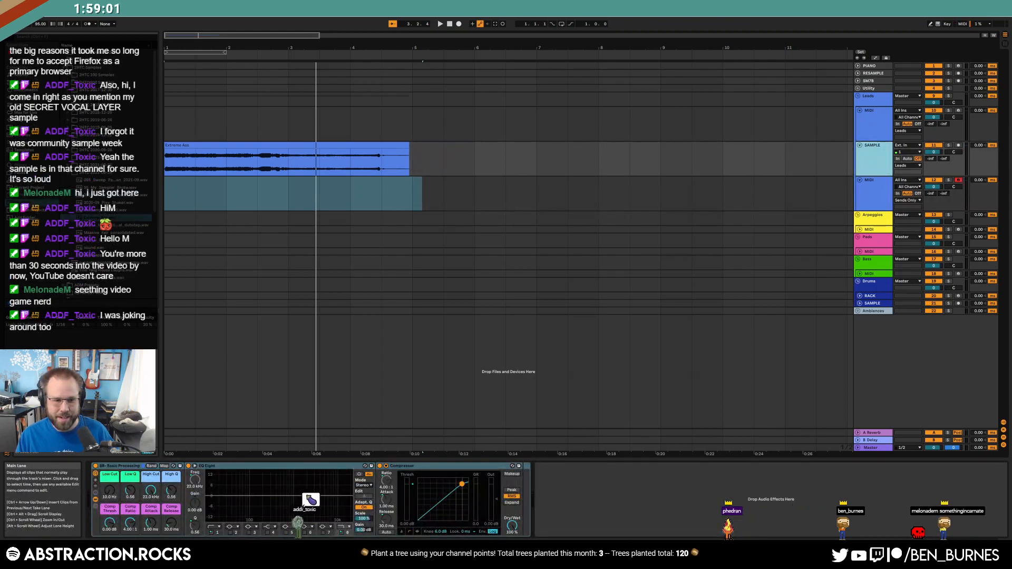
click(28, 98)
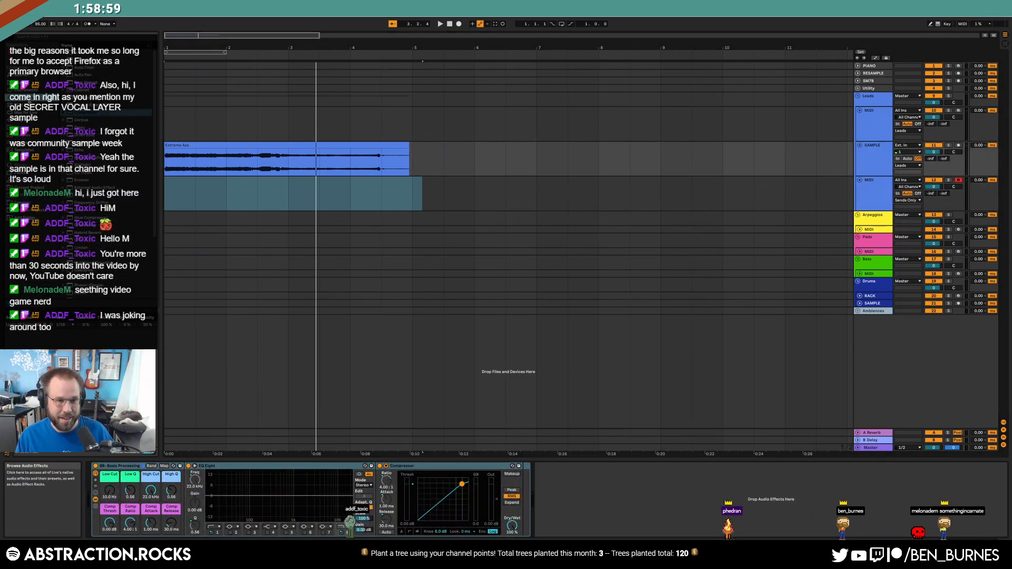
scroll(106, 180, down, 2)
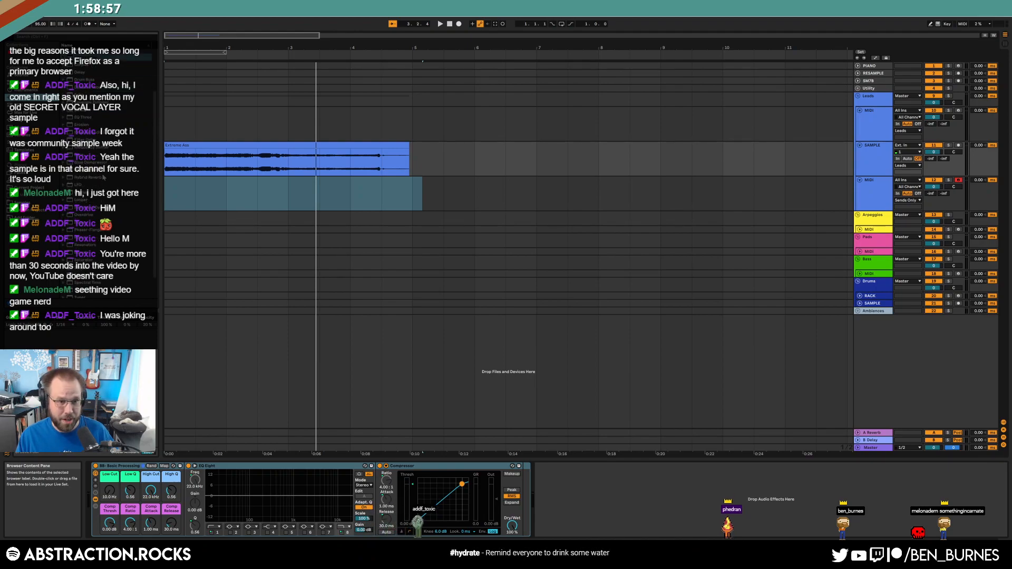
scroll(106, 185, down, 2)
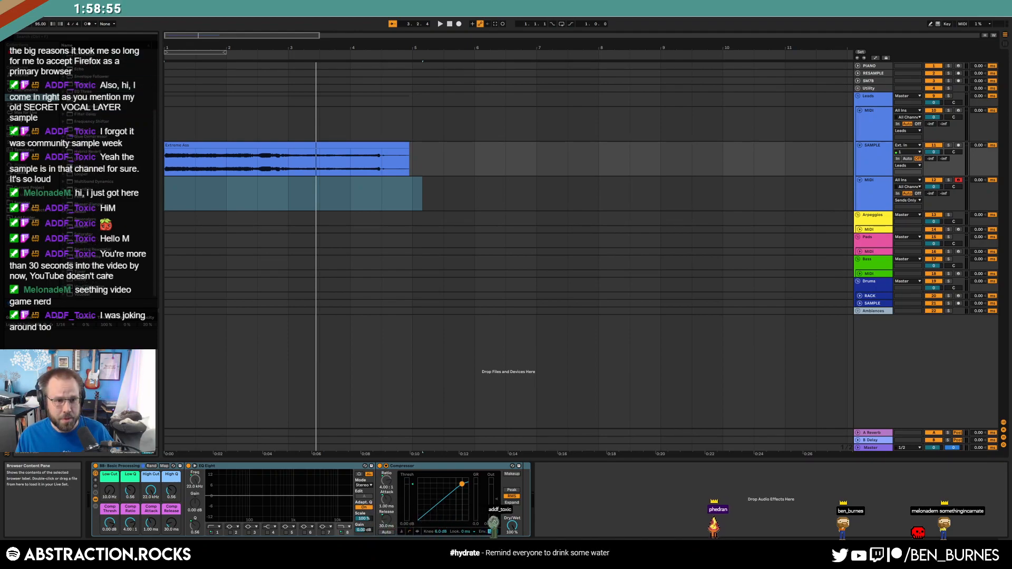
drag(92, 249, 88, 482)
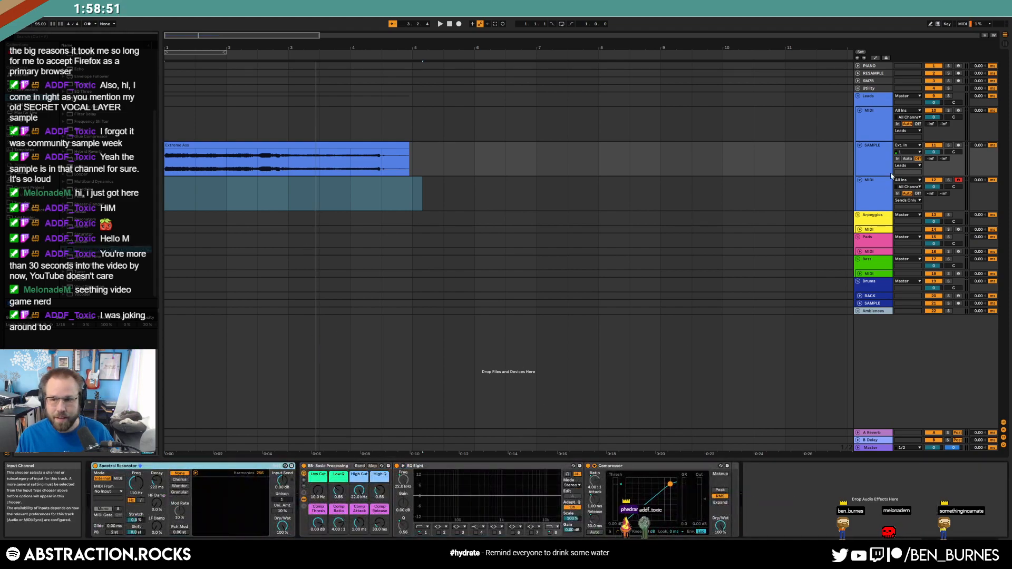
- Rename the second Leads MIDI track Ass MIDI and choose it as the Spectral Resonator's MIDI source
click(872, 193)
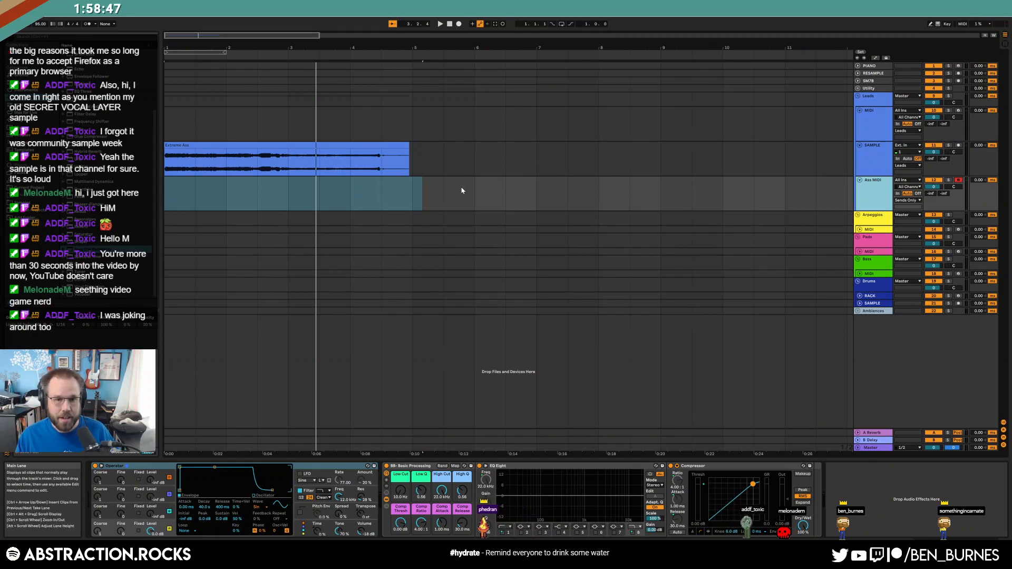
click(506, 158)
click(111, 491)
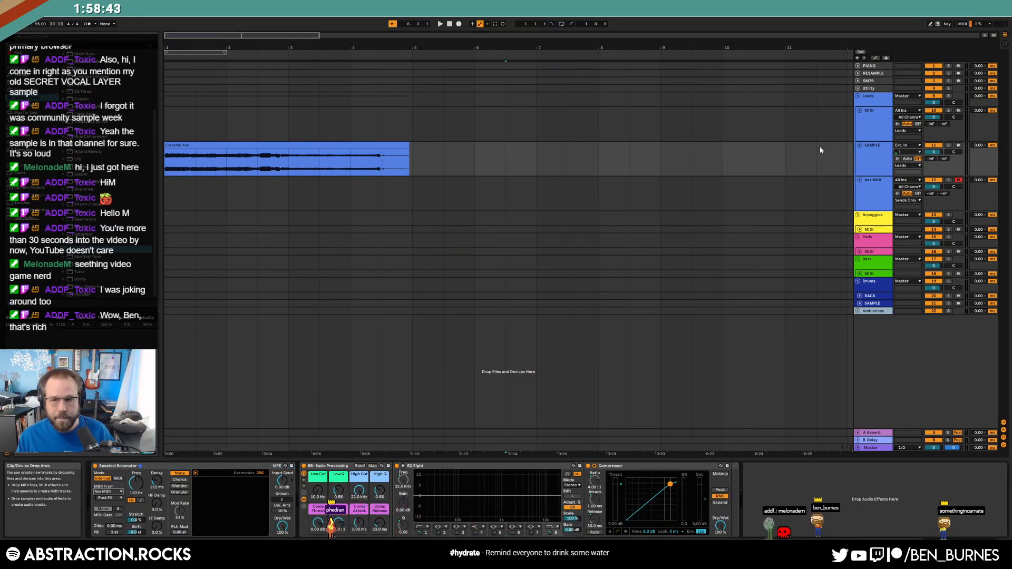
- Delete the Operator instrument from the Ass MIDI track
click(872, 189)
click(149, 466)
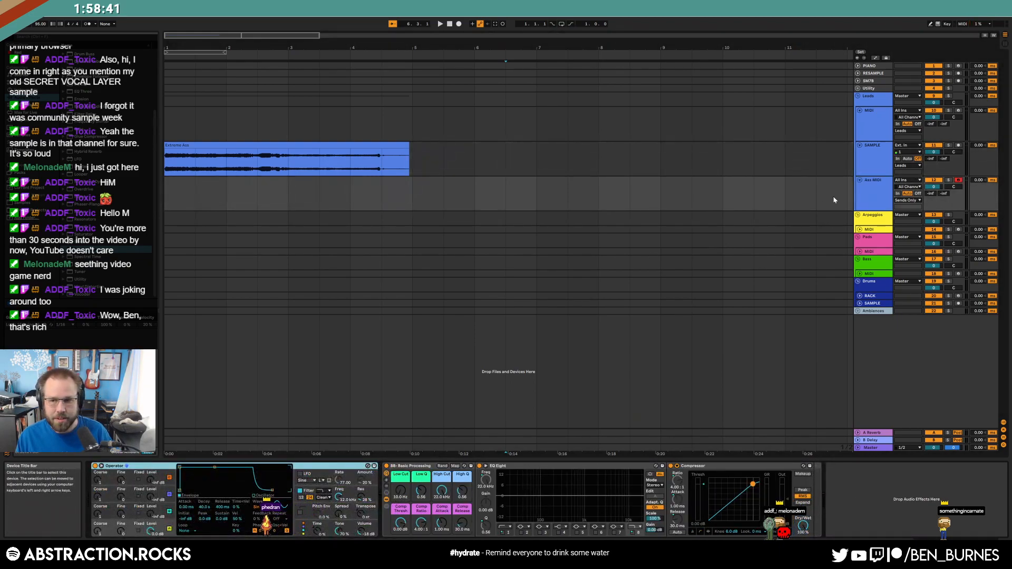
key(Delete)
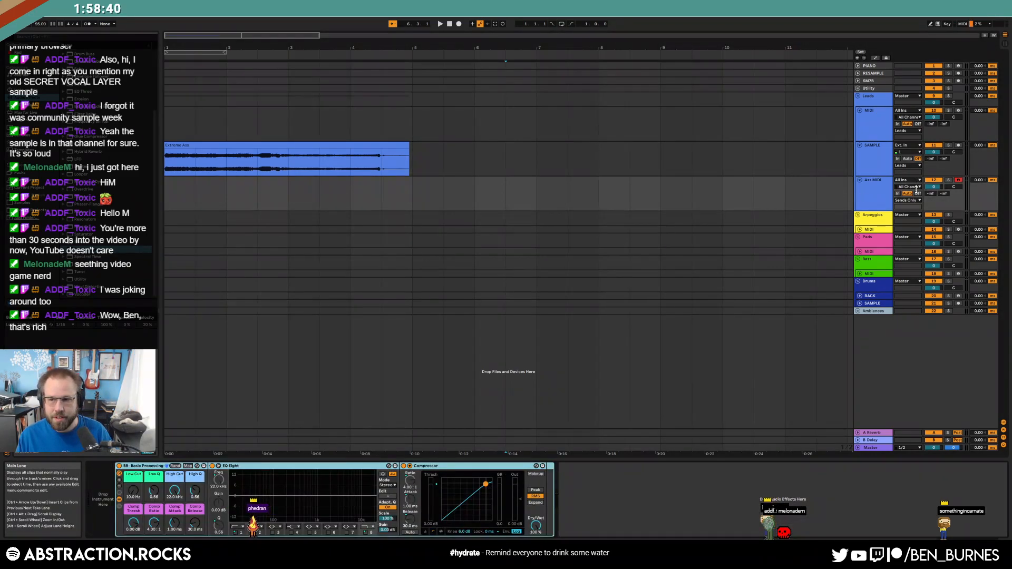
- Play the sample track from bar 1 with its Spectral Resonator in view
click(168, 193)
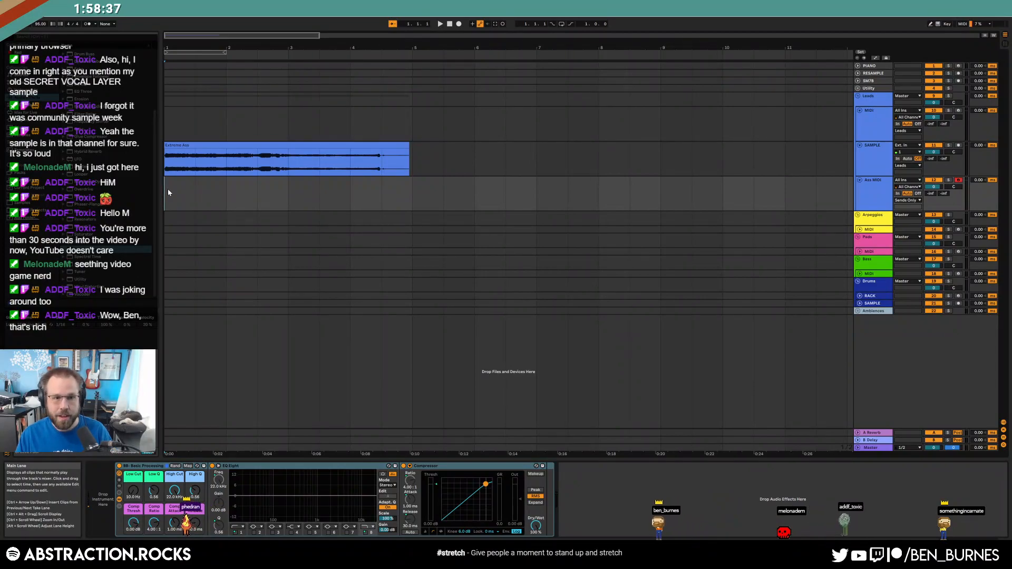
click(866, 168)
key(space)
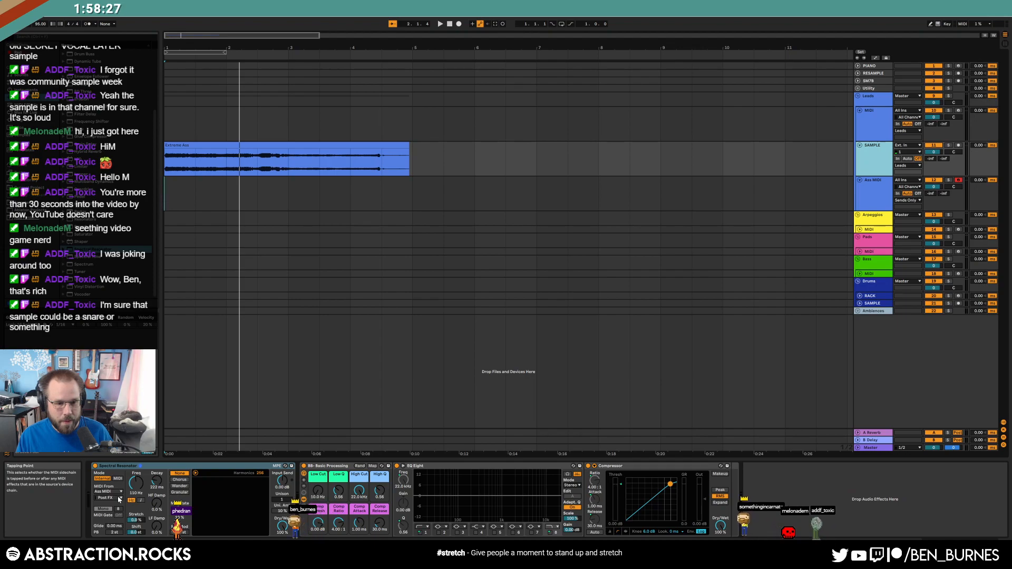
- Create a two-bar MIDI clip at bar 1 of the Ass MIDI track, with a bar-long C2 followed by a bar-long C3
click(165, 190)
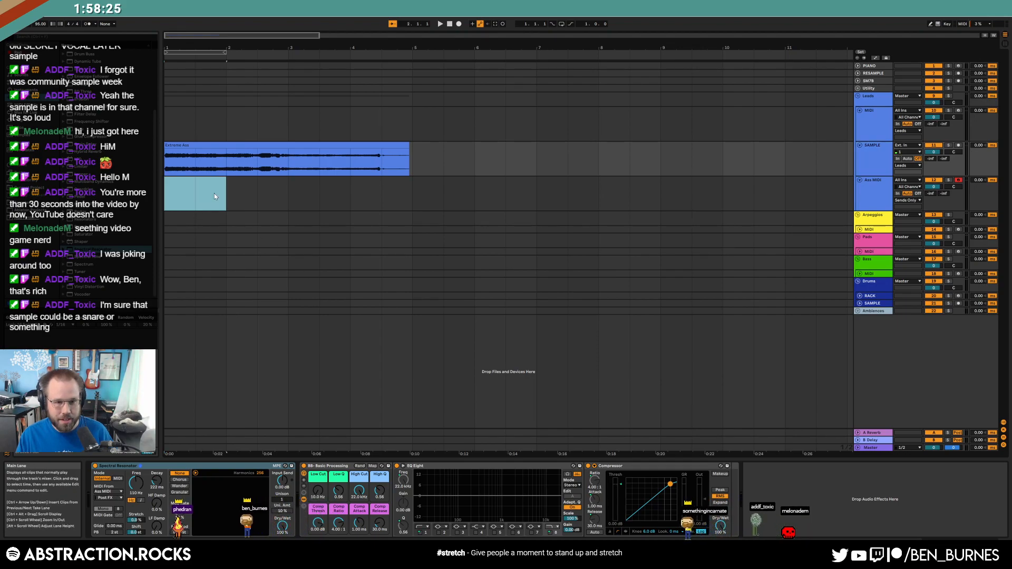
double_click(216, 197)
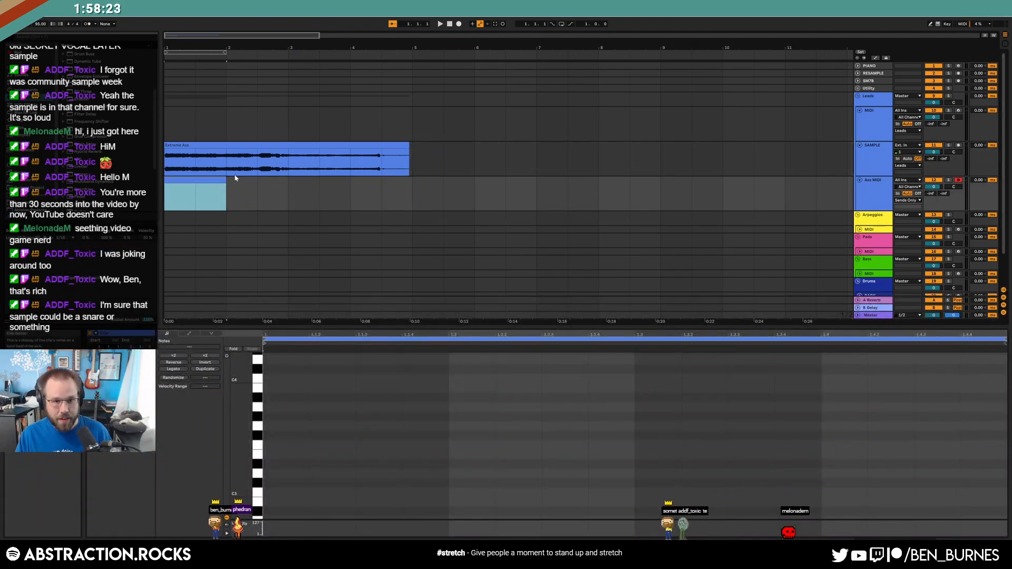
drag(226, 180, 288, 190)
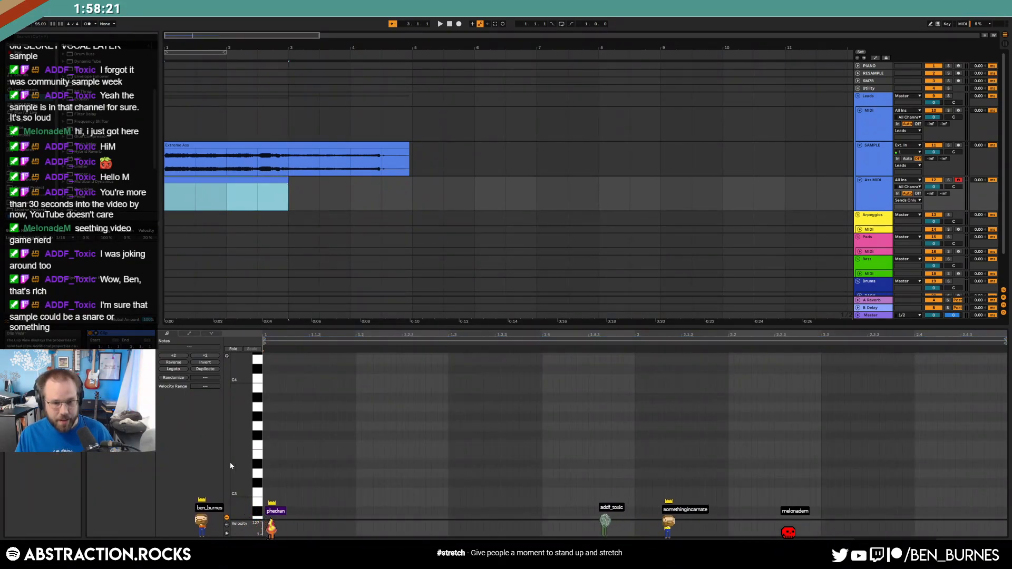
mouse_move(243, 489)
mouse_down()
mouse_move(266, 511)
mouse_move(636, 511)
mouse_up()
click(636, 452)
- Play the sample against the new MIDI notes, jumping the playback position around bars 1 and 2
key(space)
click(246, 51)
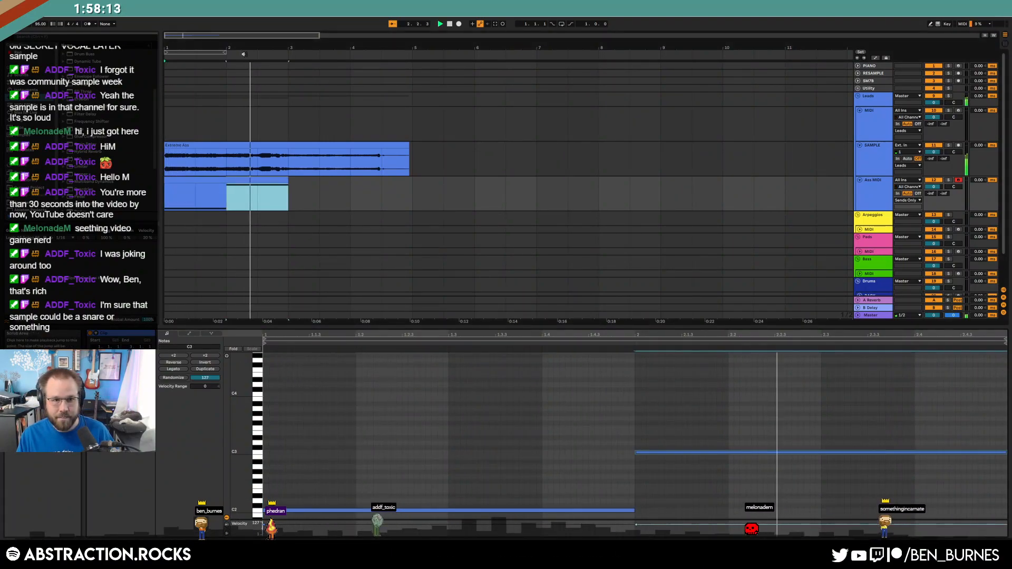
click(217, 58)
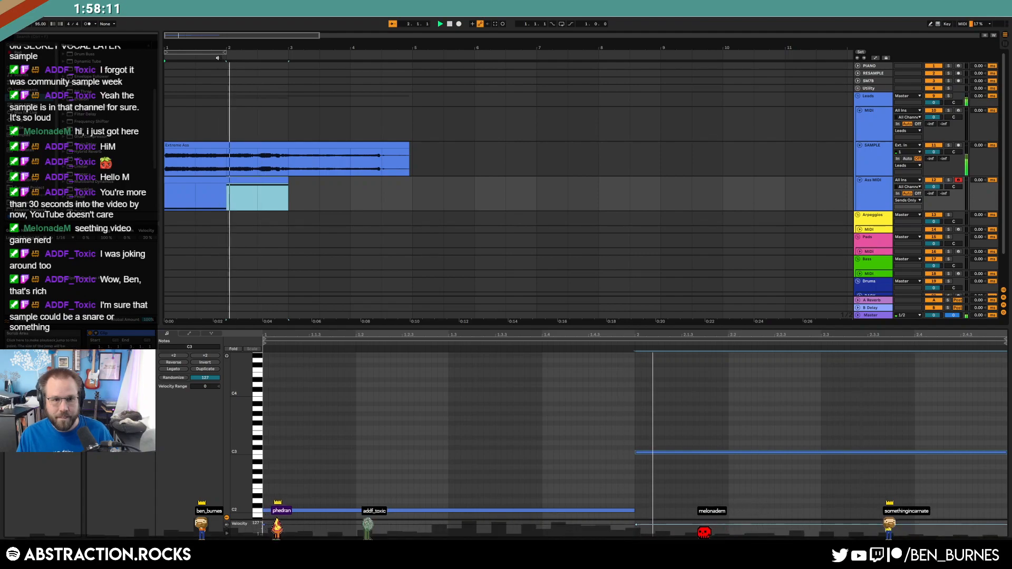
- Load an Operator instrument onto the Ass MIDI track
key(shift+Tab)
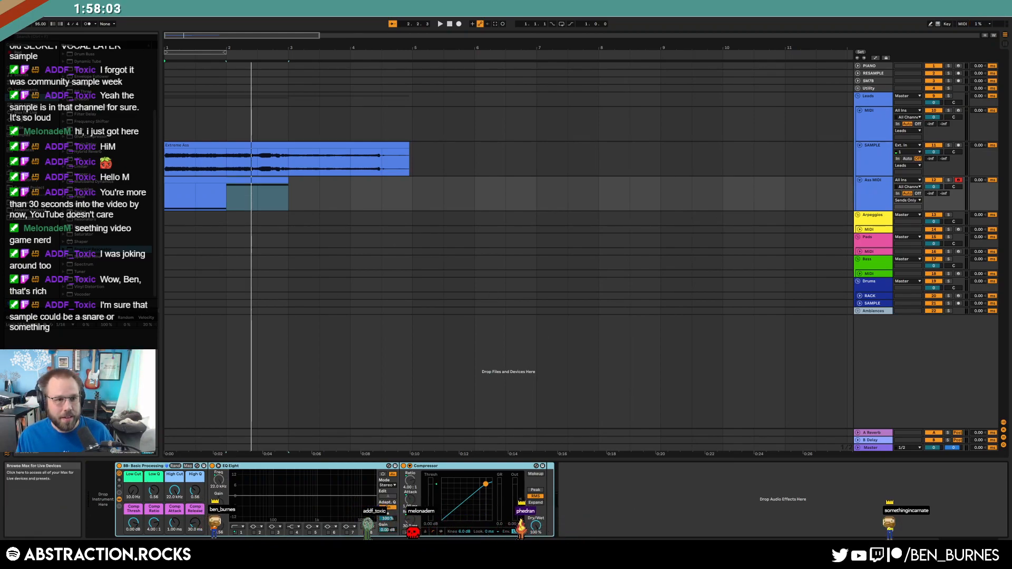
click(38, 90)
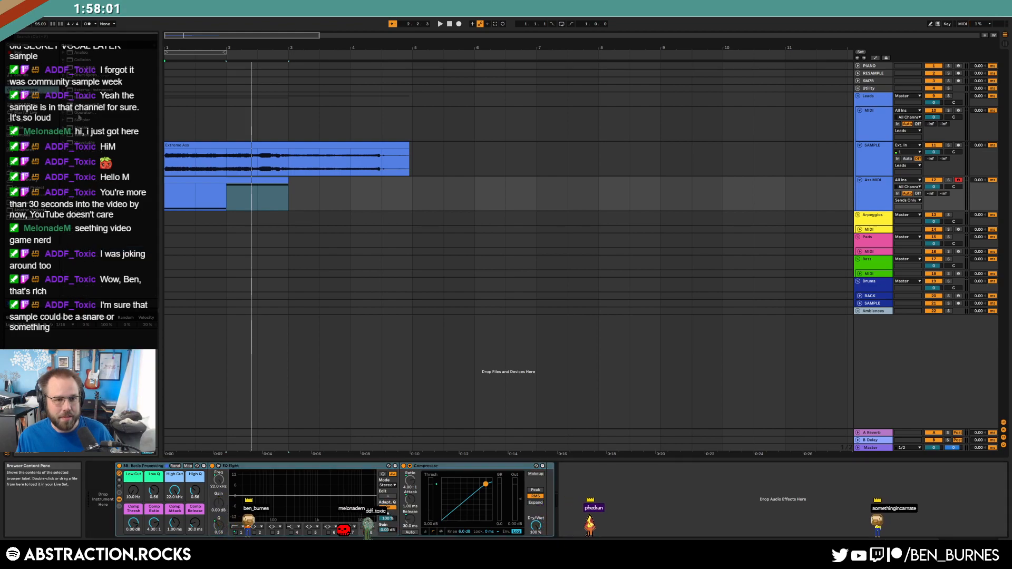
double_click(82, 112)
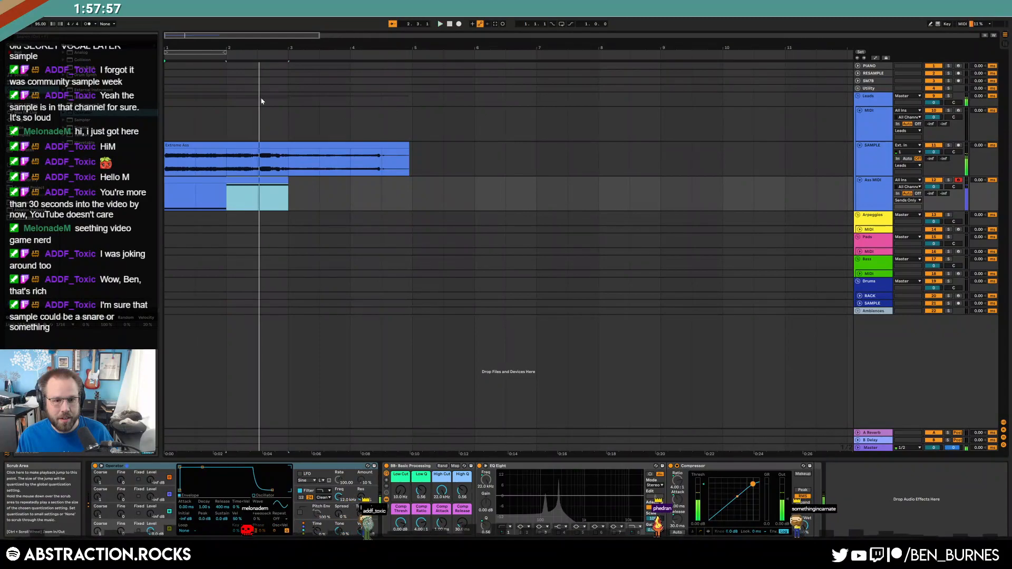
- Switch the sample track's Spectral Resonator to MIDI mode and listen to it from bar 1
click(543, 157)
click(117, 479)
click(209, 60)
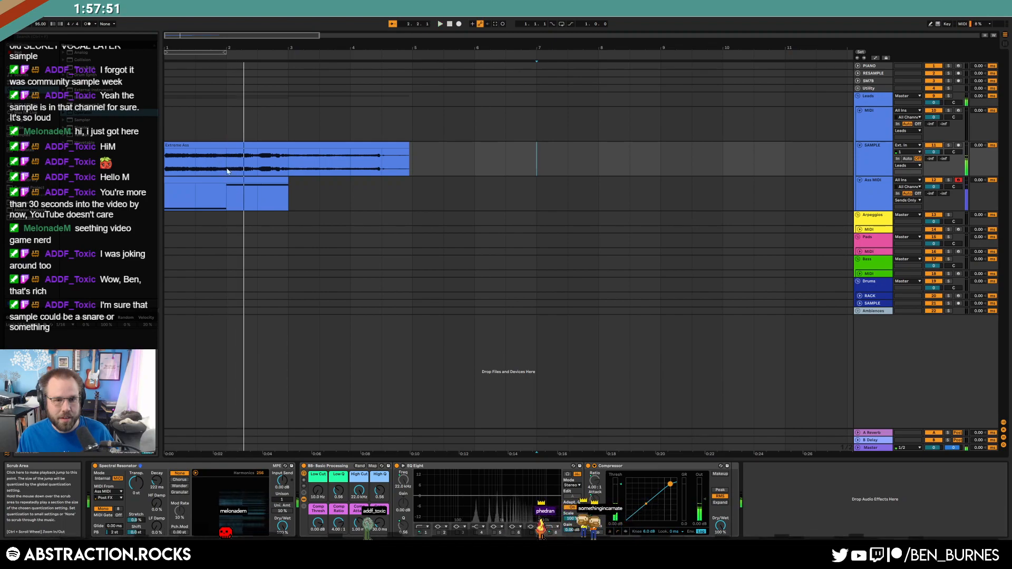
- Transpose both notes in the Ass MIDI clip down one octave, to C1 and C2
double_click(227, 180)
click(477, 447)
key(ctrl+a)
key(Down)
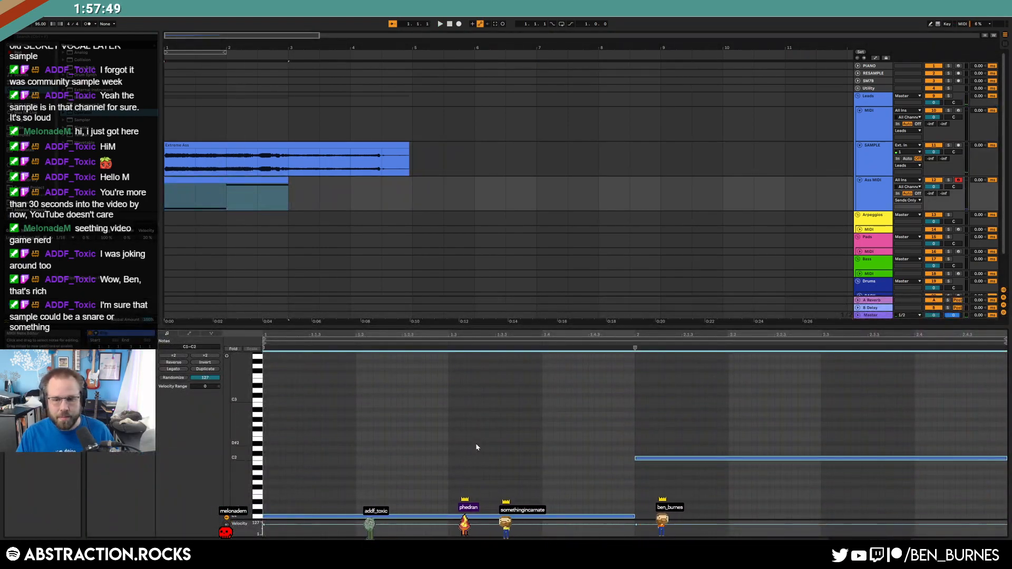
key(shift+Tab)
- Play back the resonated sample with the transposed MIDI notes, jumping back within the first two bars
click(239, 202)
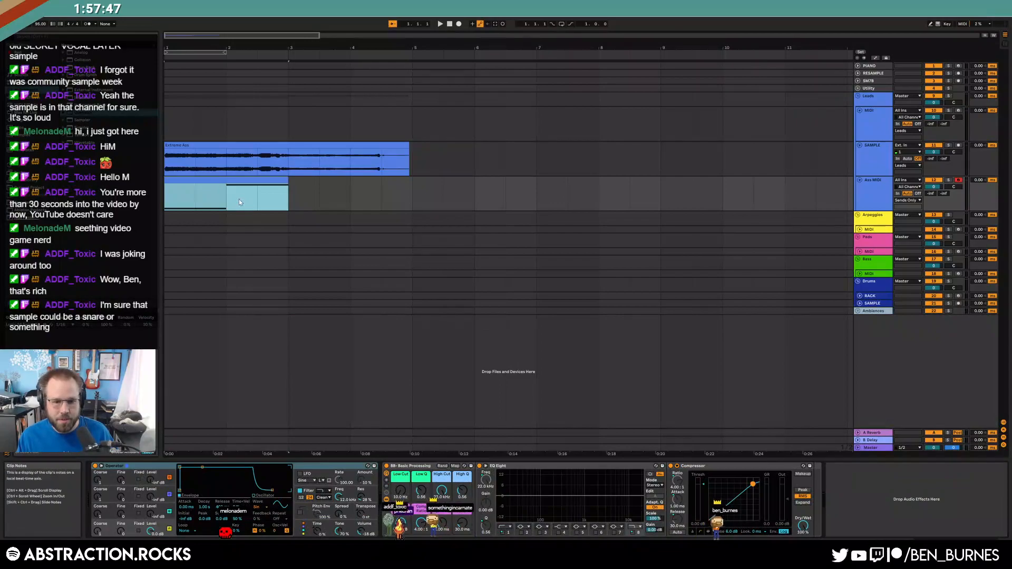
key(space)
click(242, 53)
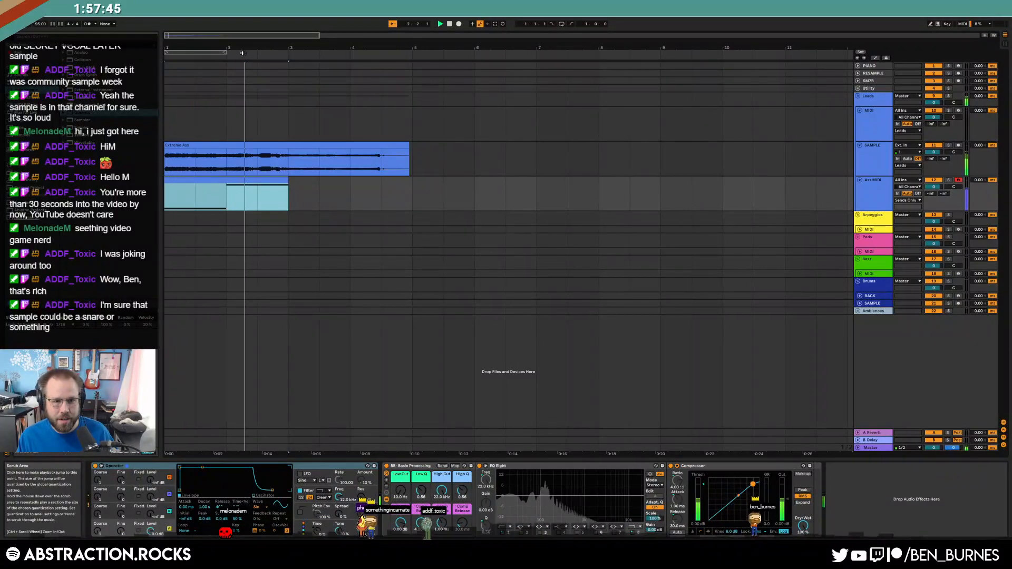
key(space)
- Cut bar 2 out of the Extreme Ass sample, close the gap and trim the sample to end at bar 3
drag(235, 159, 347, 161)
key(Delete)
key(Delete)
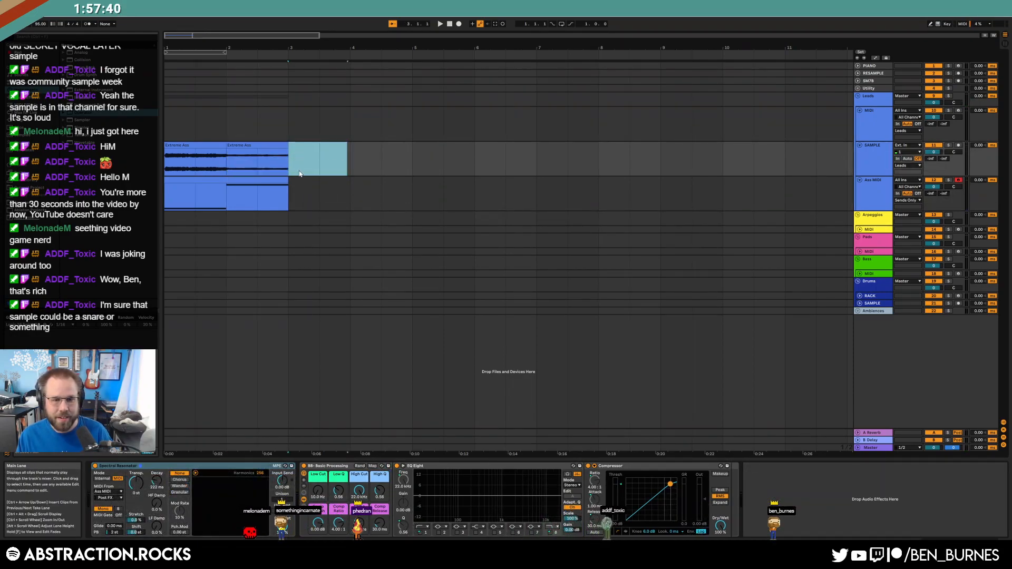
- Increase the Glide time of the Spectral Resonator on the sample track
click(258, 154)
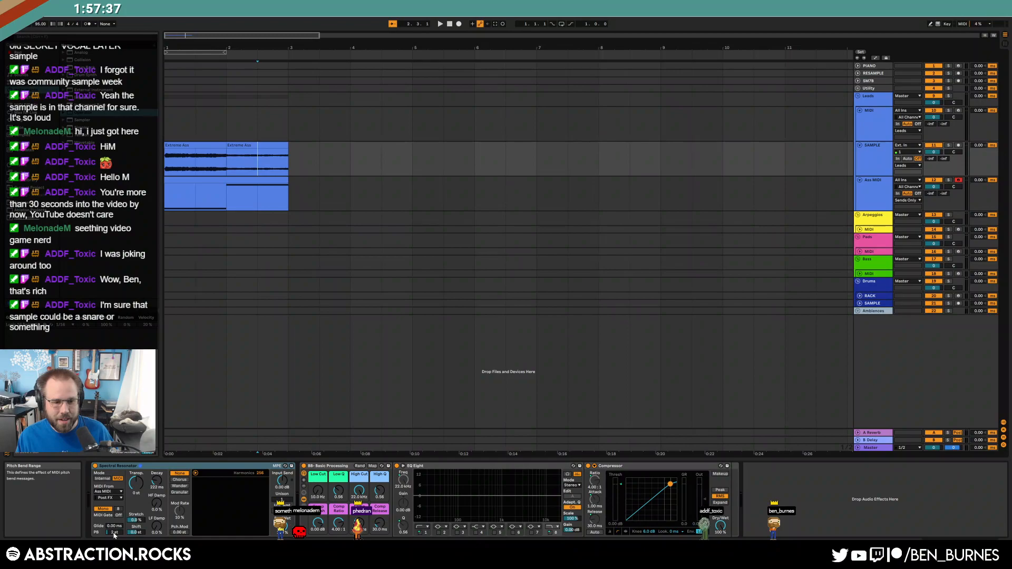
drag(114, 526, 114, 517)
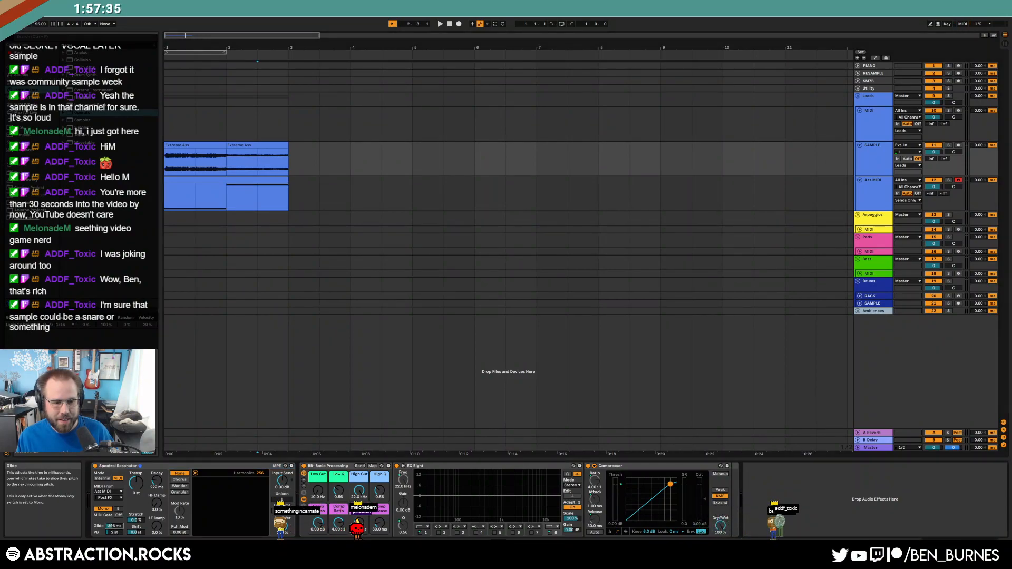
- Chop bar 1 of the Extreme Ass sample into a rhythm by removing sixteenth-note slices, and play it back
drag(170, 35, 169, 111)
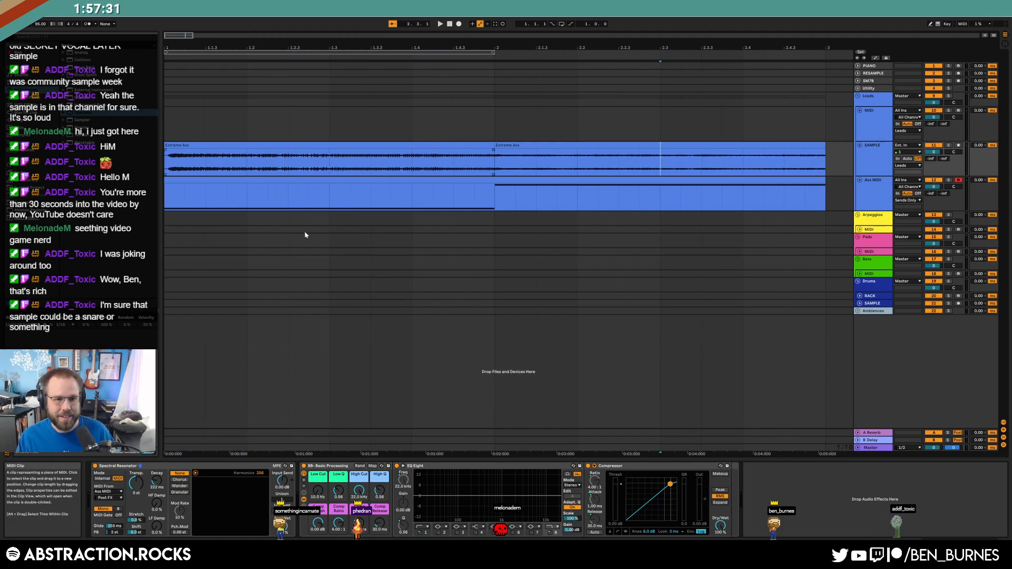
drag(198, 159, 186, 160)
key(Delete)
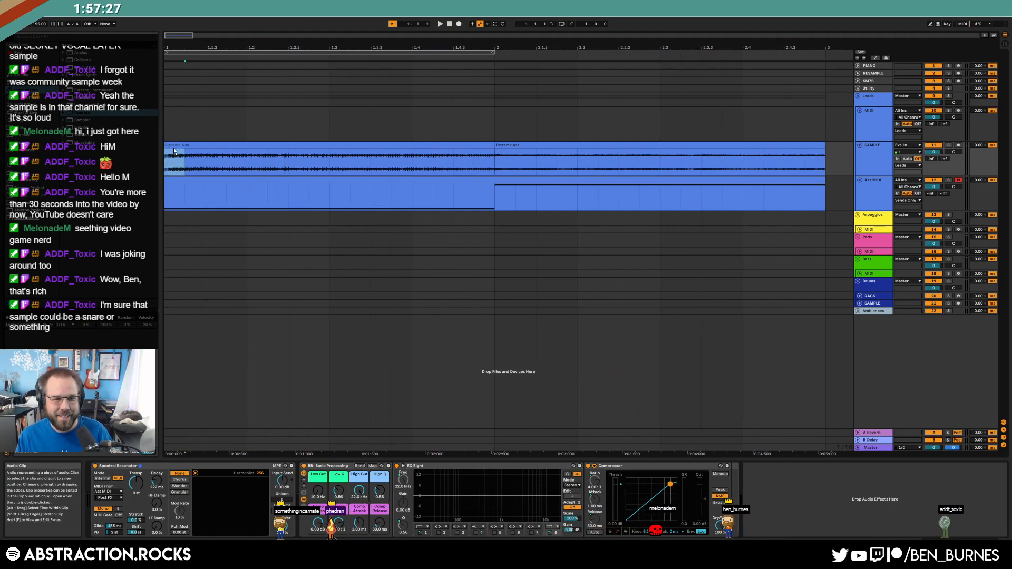
key(Delete)
drag(265, 160, 406, 164)
key(Delete)
key(Delete)
key(Delete)
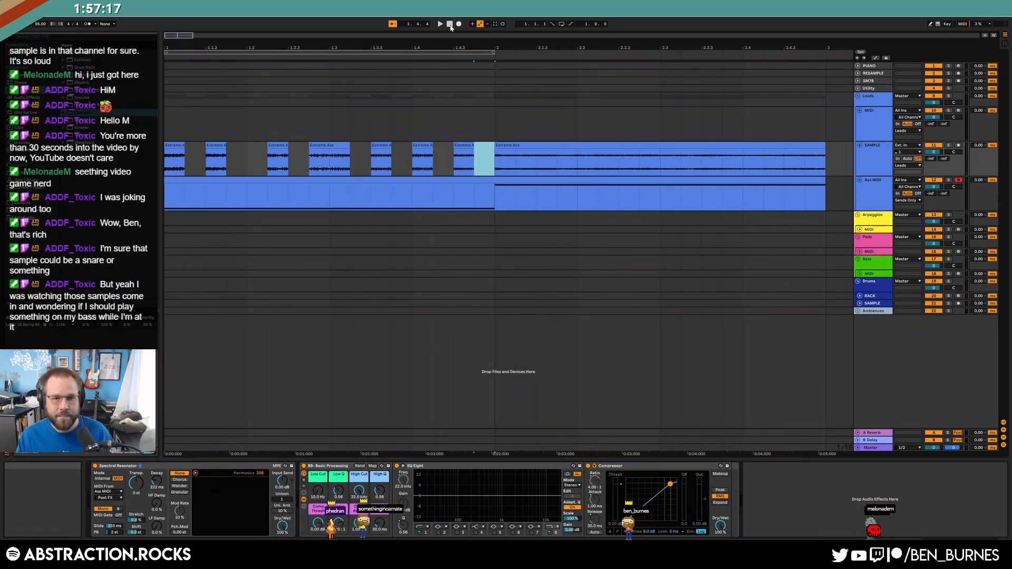
key(space)
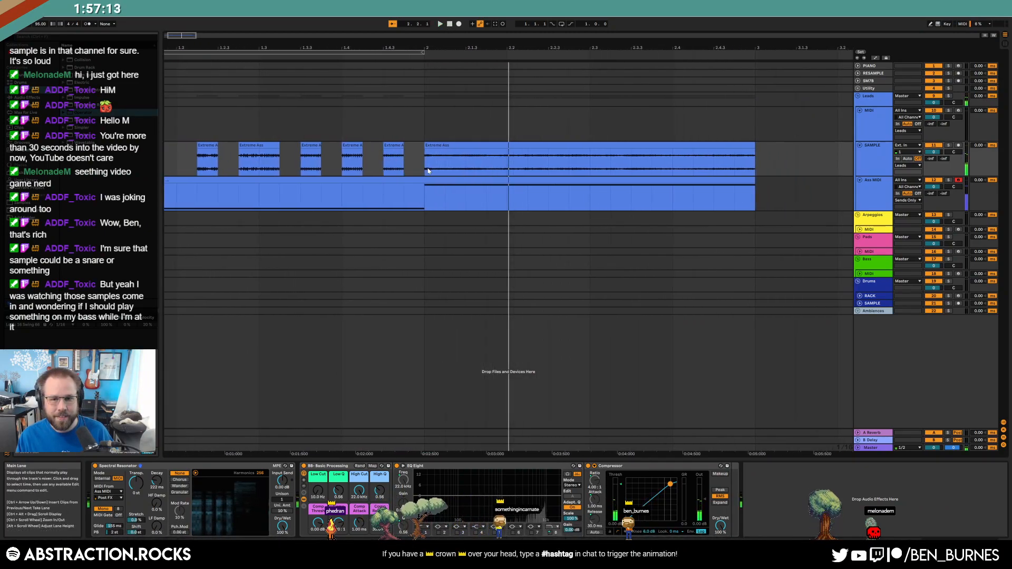
- Remove sixteenth-note slices from bar 2 of the Extreme Ass sample to continue the chopped rhythm
drag(447, 165, 466, 163)
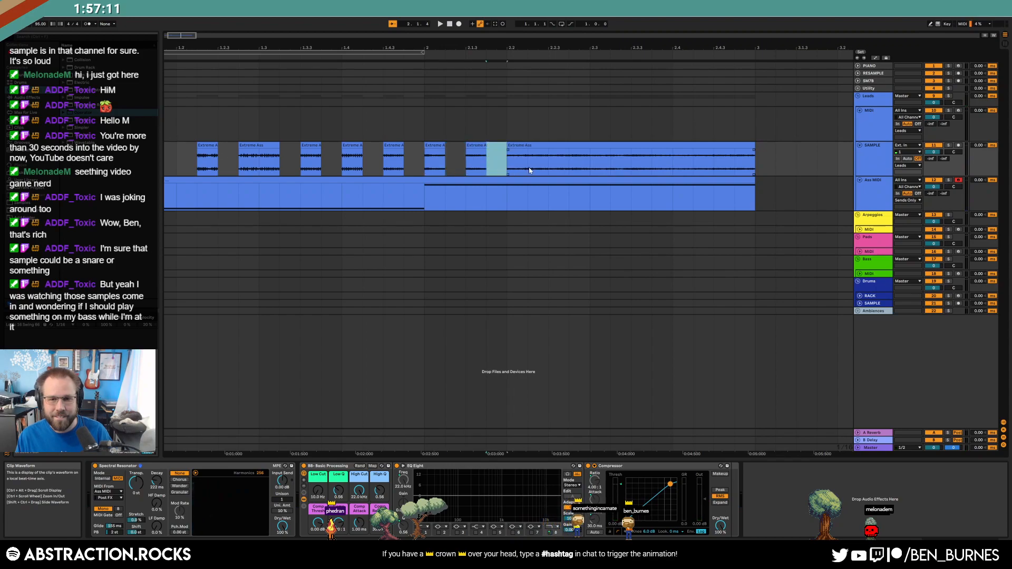
drag(551, 147, 609, 163)
key(Delete)
click(635, 164)
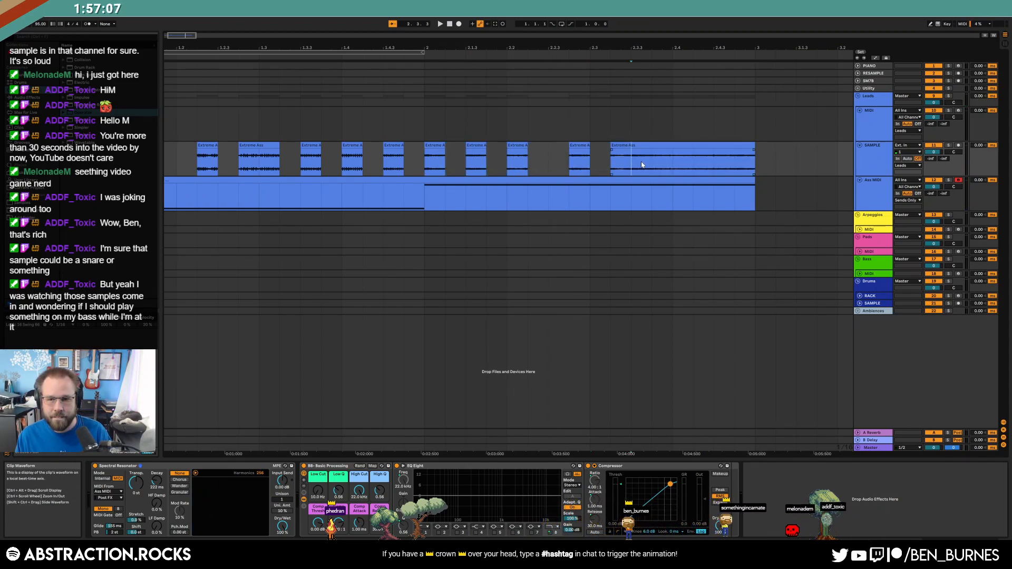
key(Delete)
click(686, 165)
drag(716, 166, 733, 167)
key(Delete)
- Extend the loop region to two bars, ending at bar 3, and play the arrangement from the start
drag(425, 52, 719, 89)
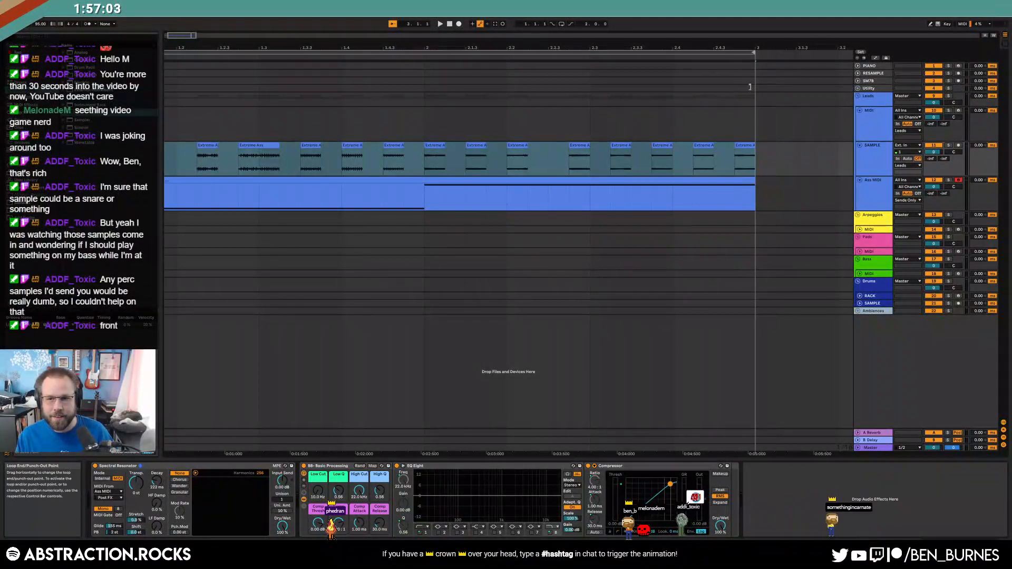
double_click(449, 24)
key(space)
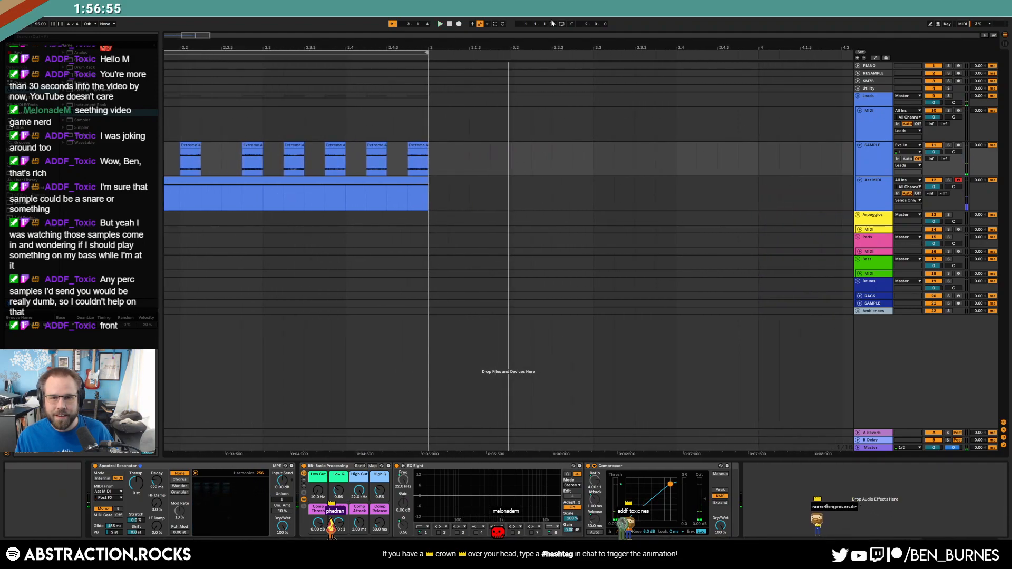
- Shorten the Extreme Ass slice at 2.3.4 to a thirty-second note, repeat it on 2.4, play it back, and turn off Follow
click(365, 170)
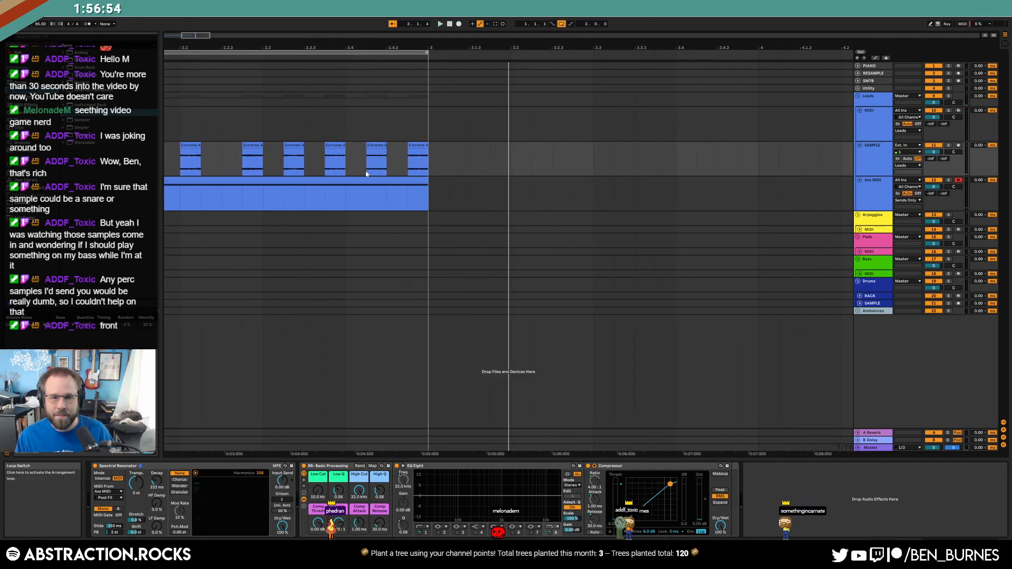
click(381, 146)
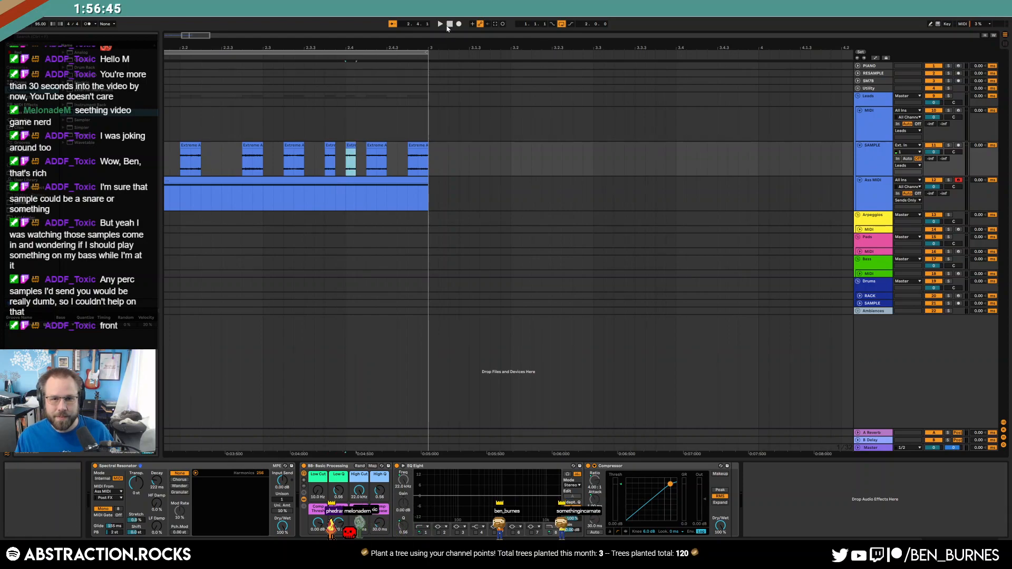
key(space)
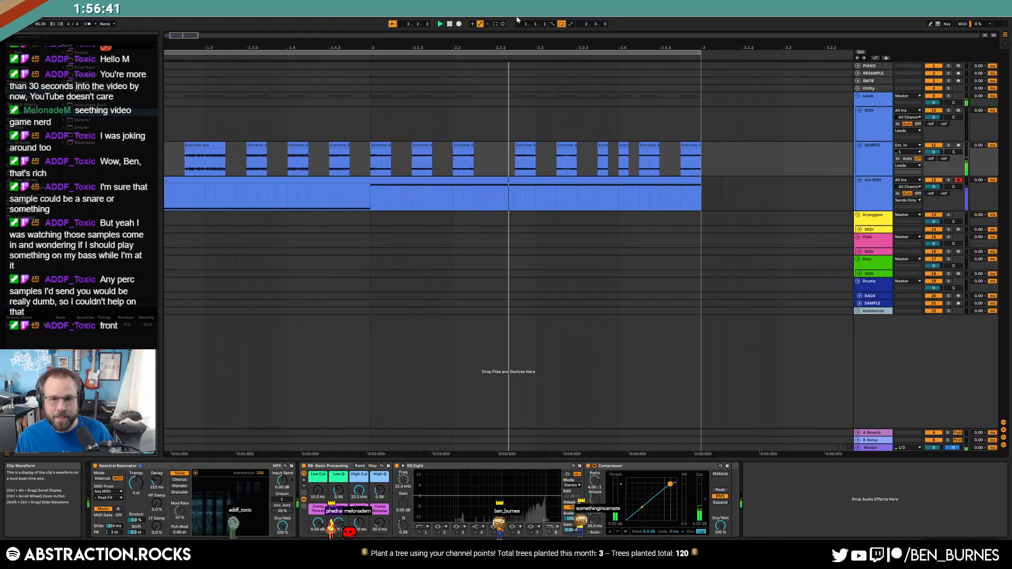
click(394, 25)
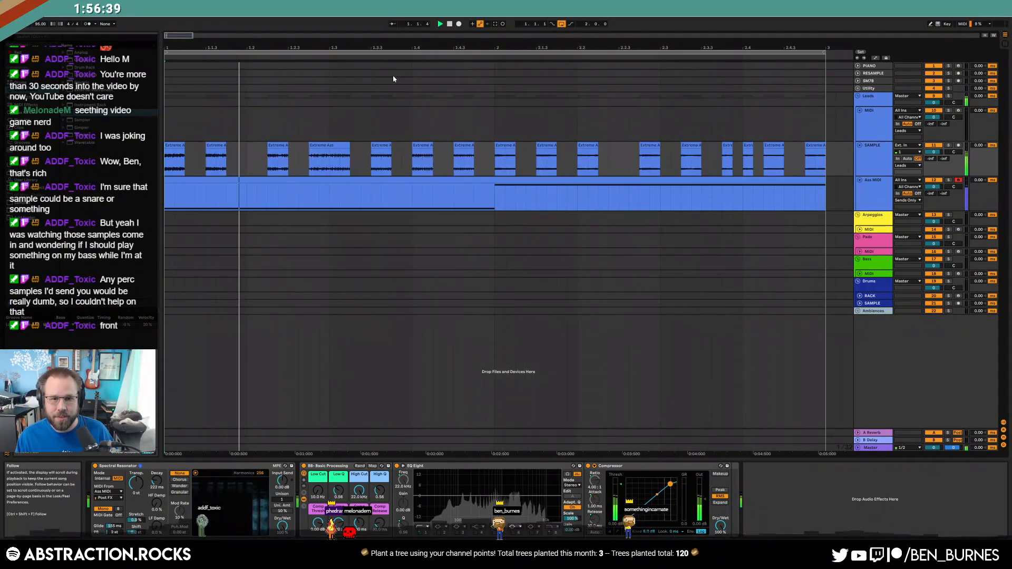
- Break up the longer Extreme Ass slice around beat 1.3 into three separate thirty-second-note hits
drag(320, 163, 327, 163)
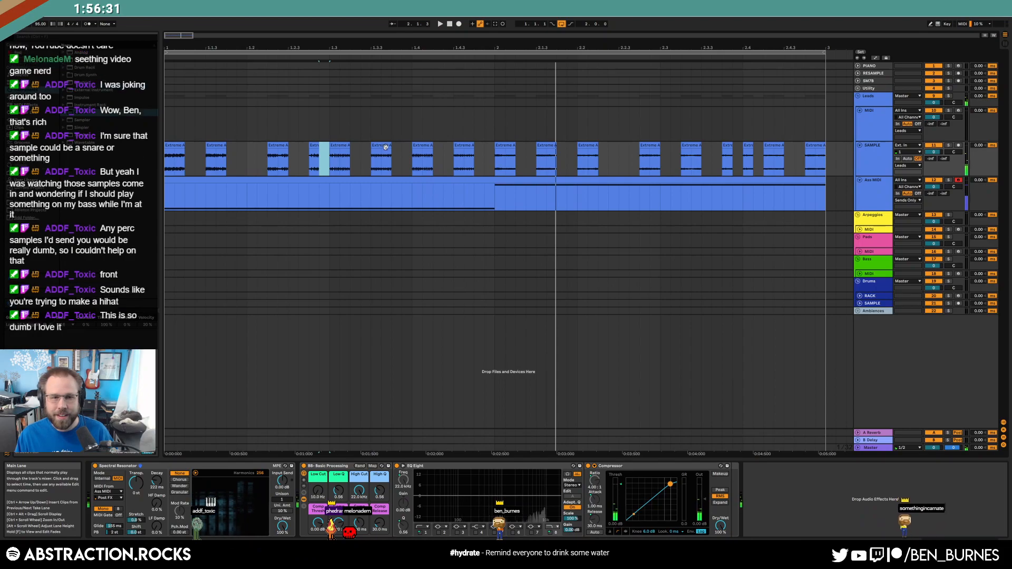
drag(350, 150, 341, 149)
click(349, 151)
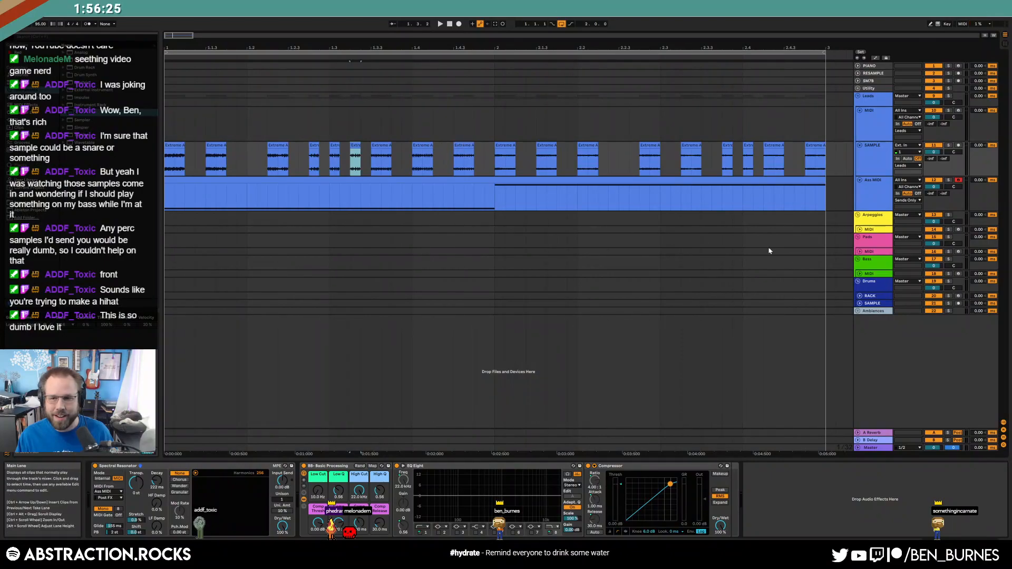
- Add the 95_My_Sampler_Broke sample at bar 1 of the Drums group's SAMPLE track and play it together with the lead
click(860, 303)
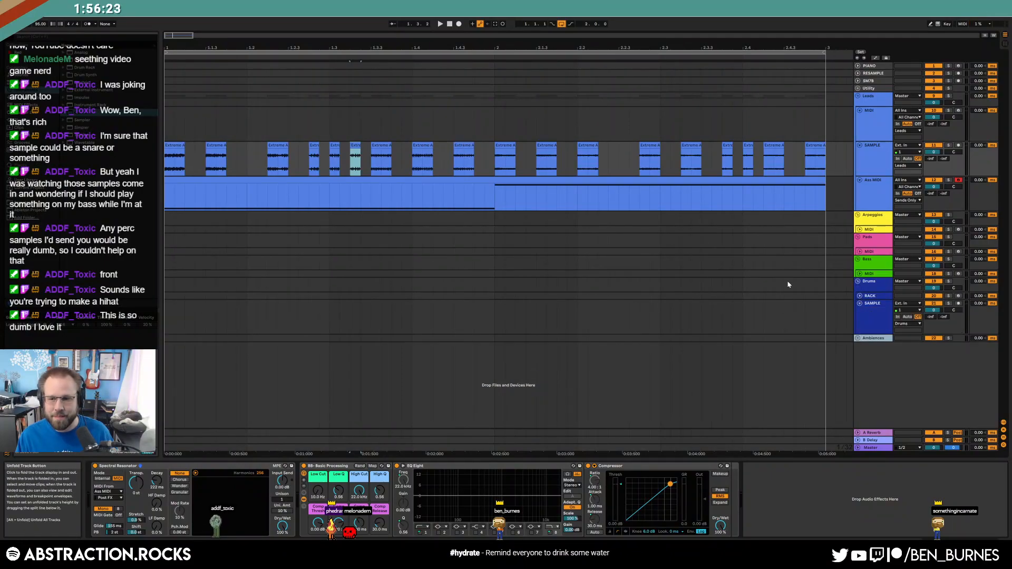
click(32, 202)
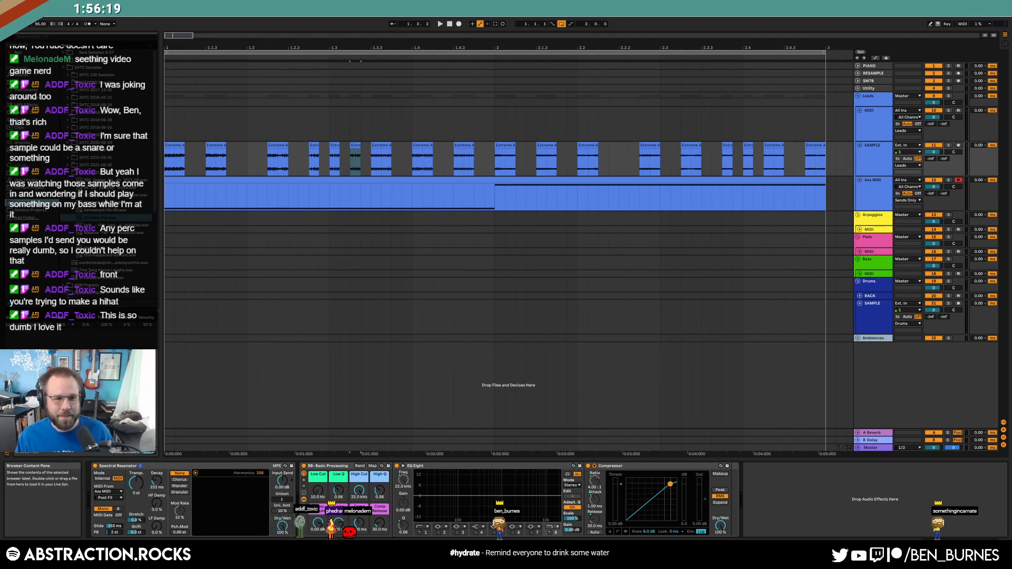
drag(104, 188, 178, 322)
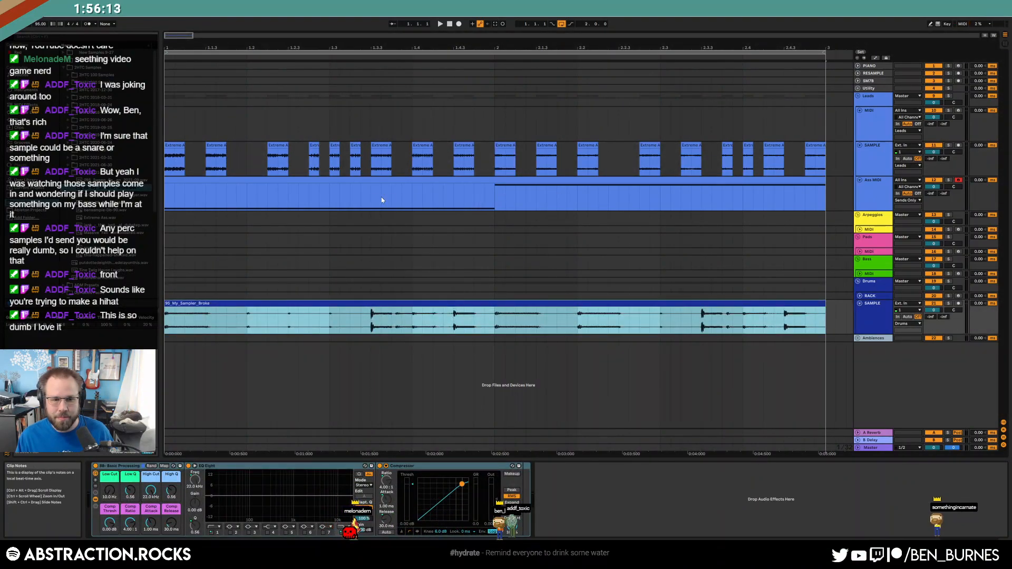
click(494, 169)
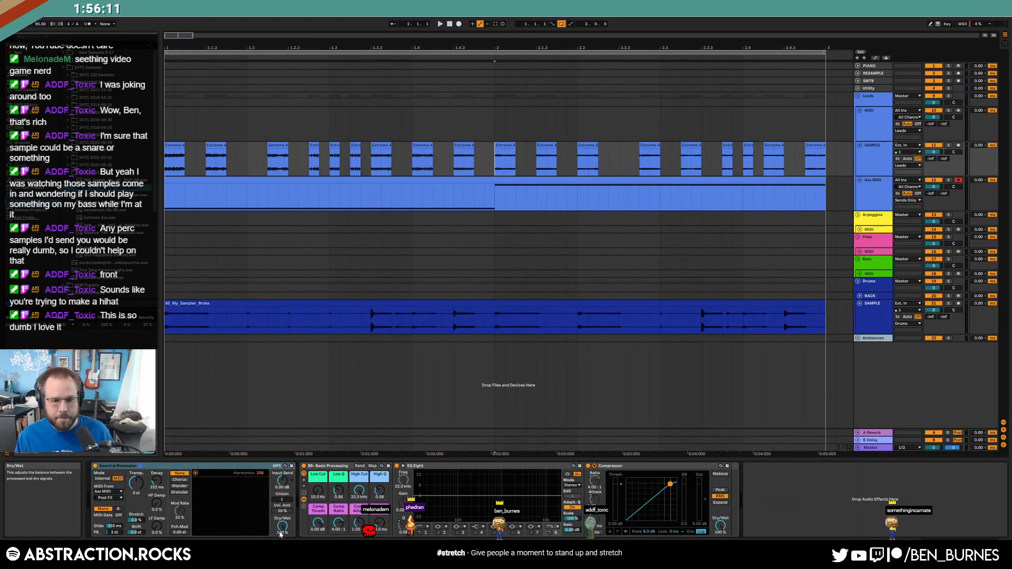
key(space)
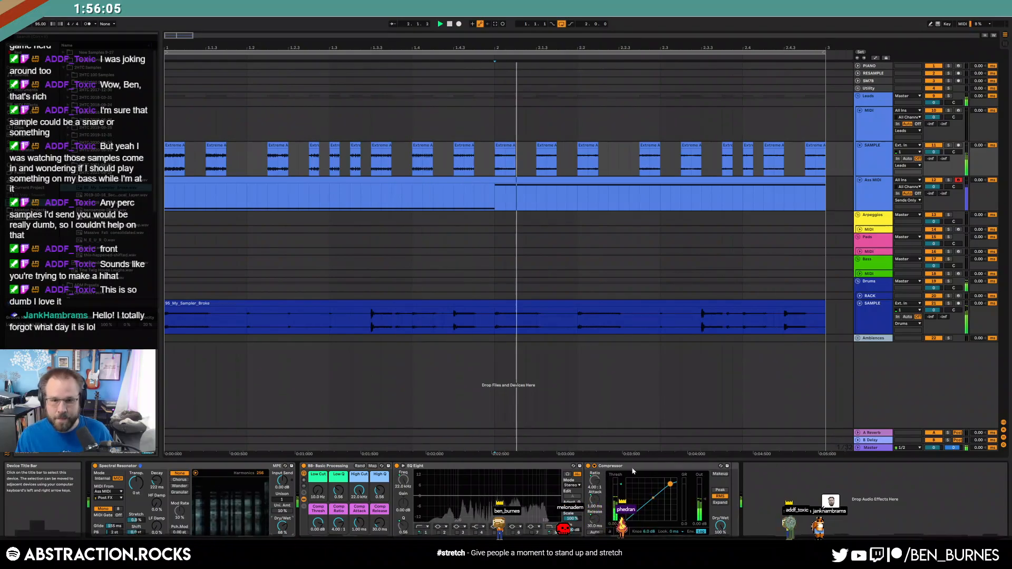
- Open the 95_My_Sampler_Broke drum clip for editing and try transposing it down
click(483, 302)
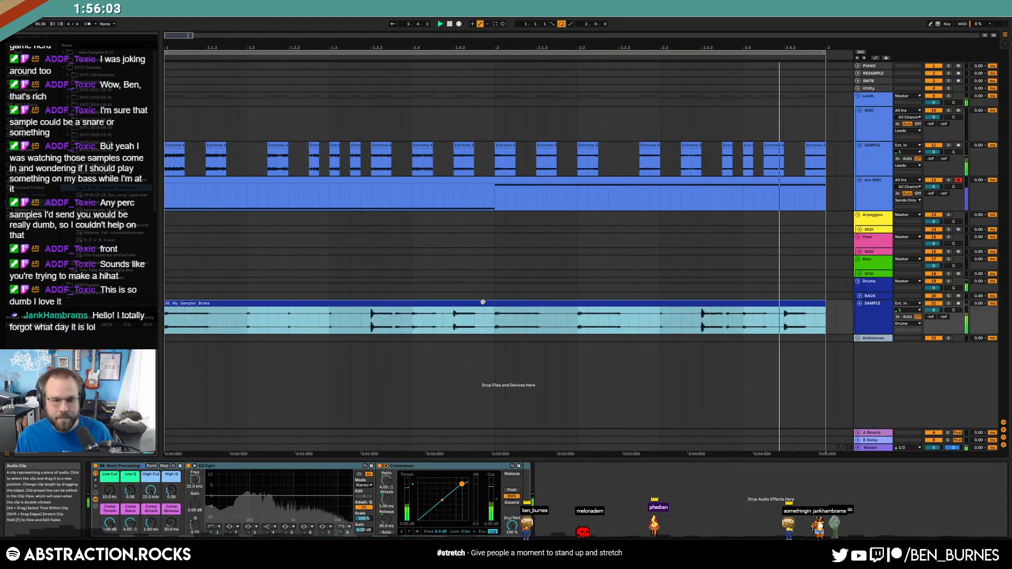
double_click(483, 302)
drag(205, 391, 205, 401)
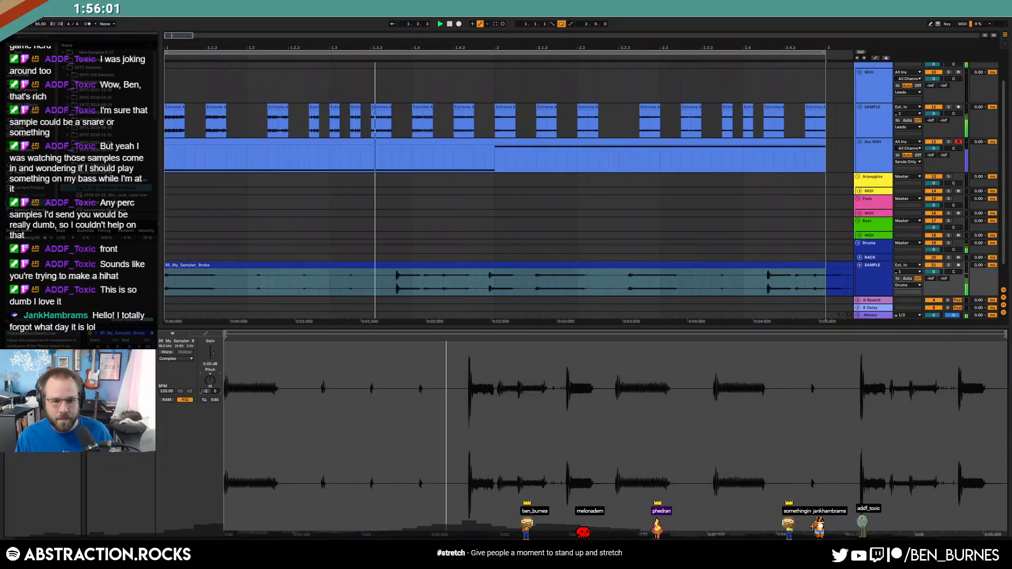
- Try warping the transposed drum clip with a warp marker on a transient, and undo the warping and pitch change
click(166, 352)
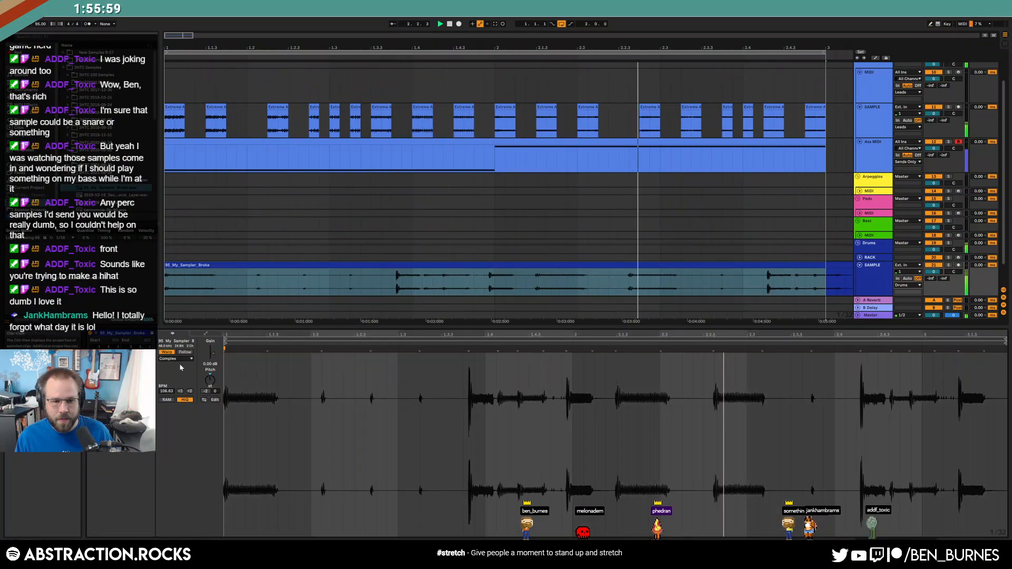
drag(570, 351, 571, 348)
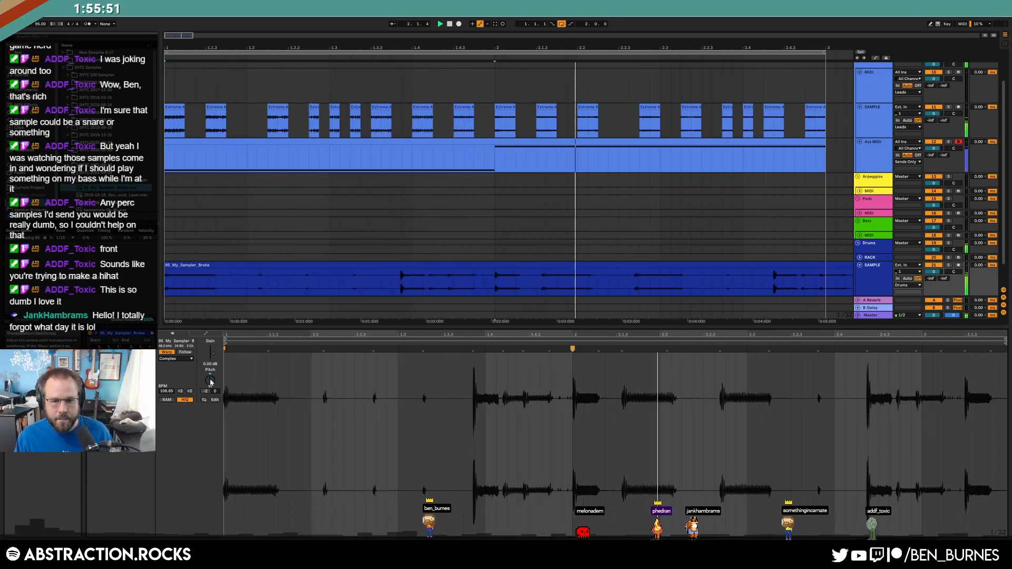
key(ctrl+z)
key(ctrl+z)
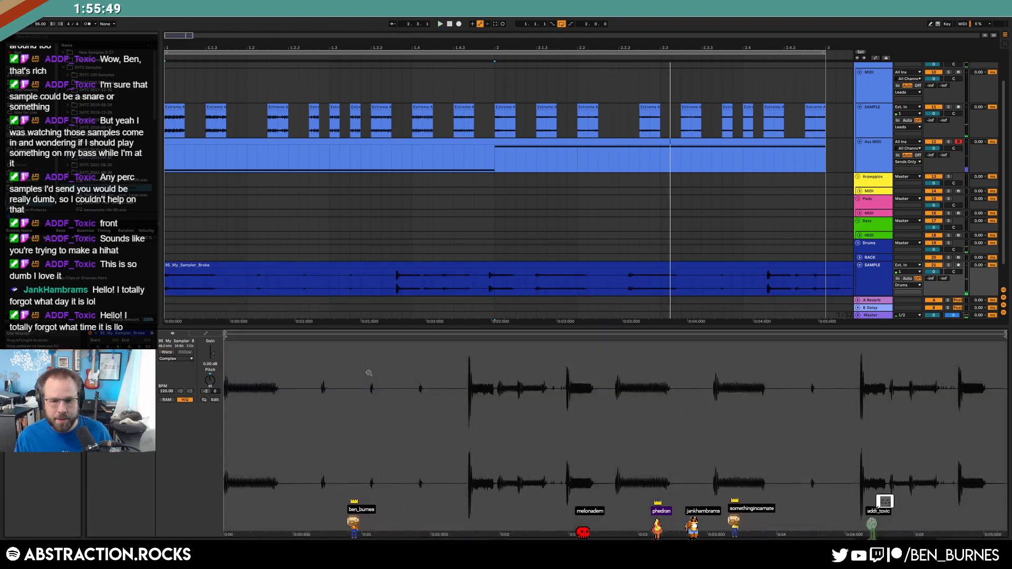
click(167, 351)
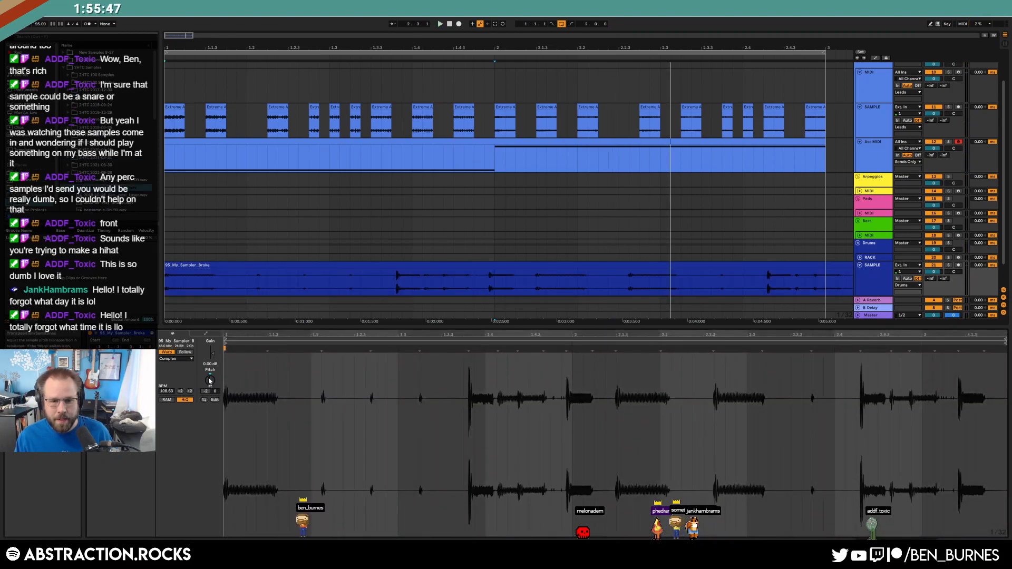
key(ctrl+z)
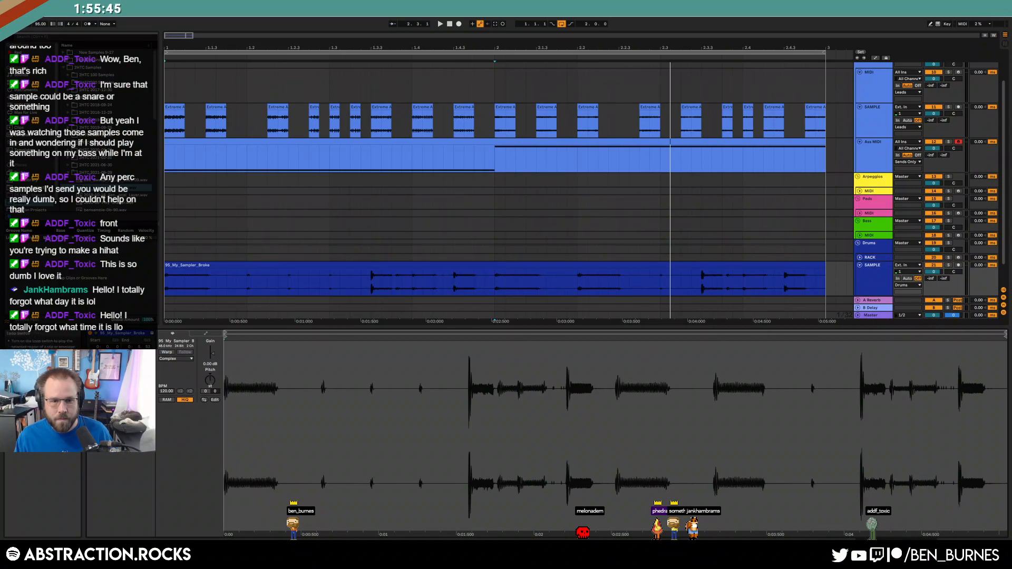
- Enable Warp on the 95_My_Sampler_Broke clip, audition it in the loop, and close the clip editor
click(166, 352)
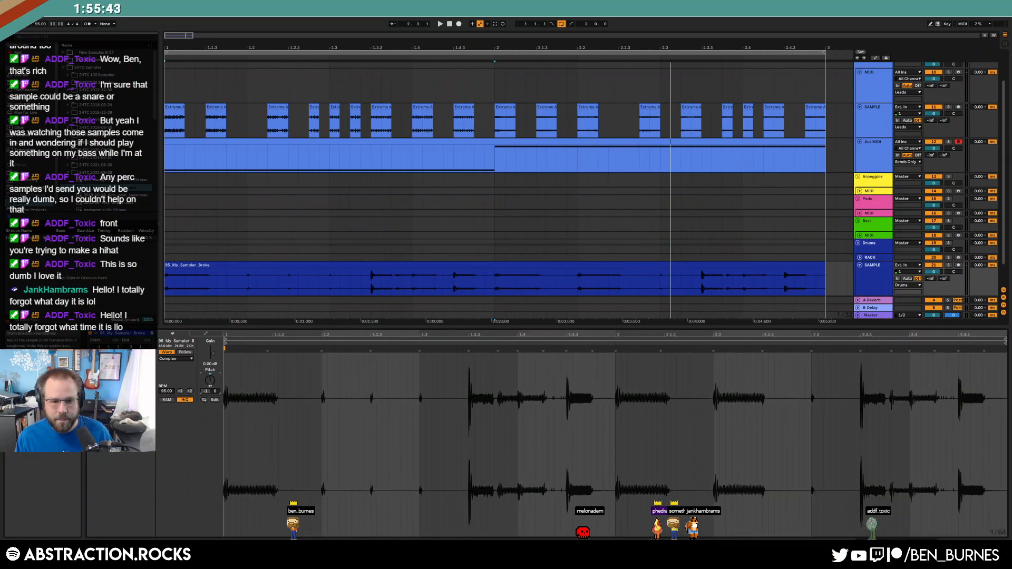
key(space)
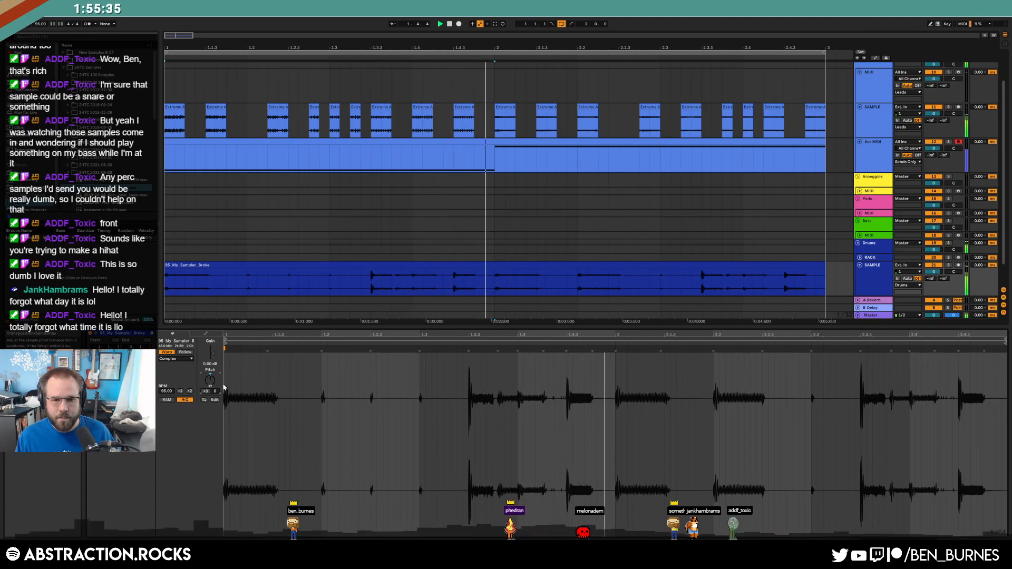
key(shift+Tab)
key(space)
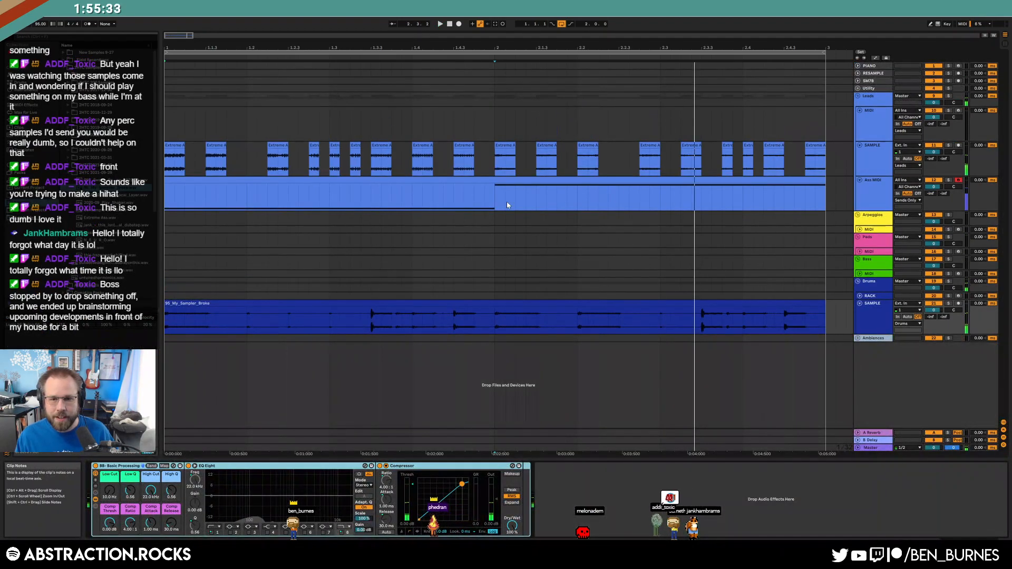
- Shorten the Extreme Ass slices in the first half of bar 2 to thirty-second notes and repeat them at 2.1.4 and 2.2.3
click(506, 202)
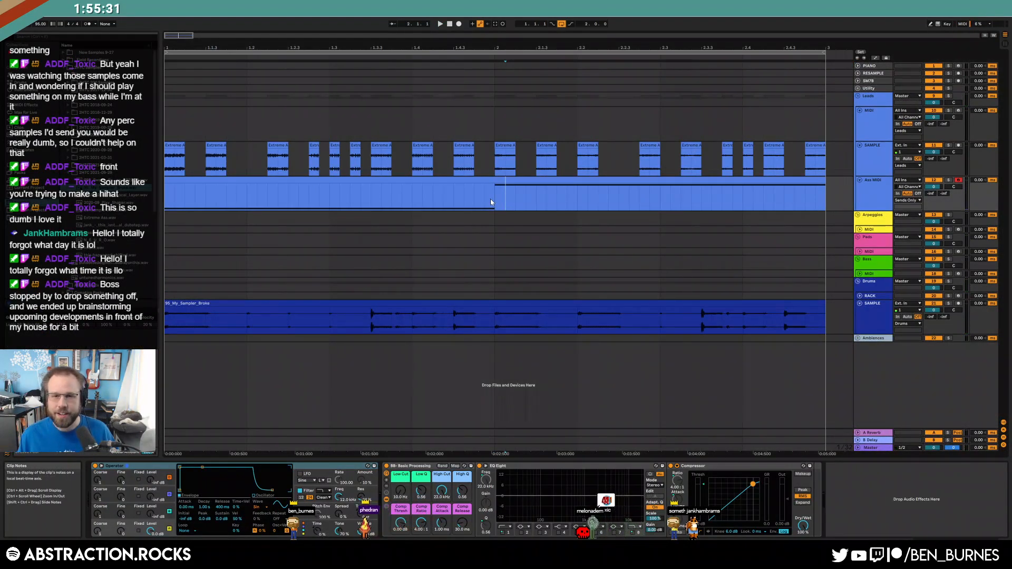
click(513, 144)
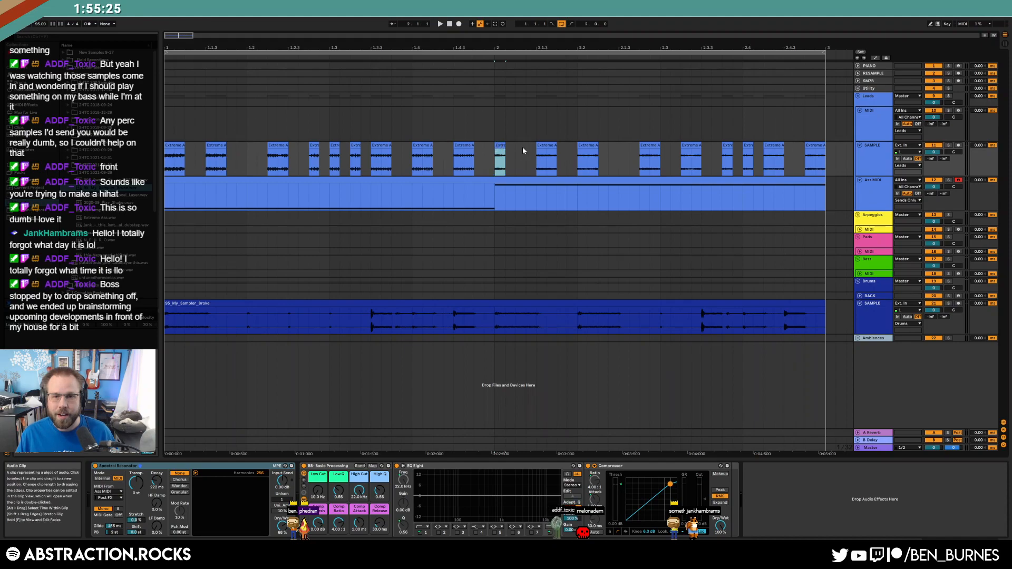
drag(556, 145, 546, 145)
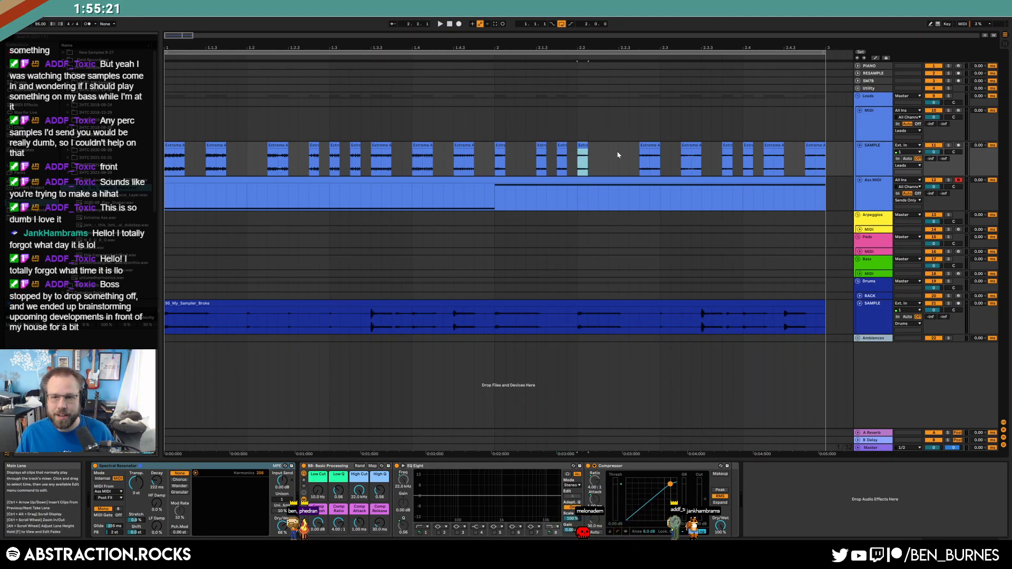
key(ctrl+d)
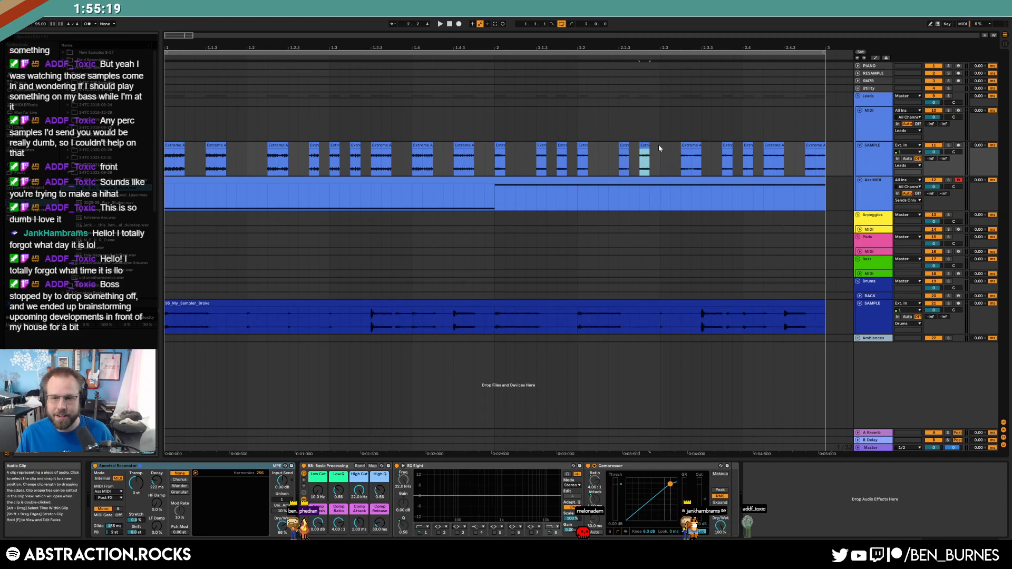
- Shorten the Extreme Ass slices at 2.3.2 and 2.4.4 to thirty-second notes and play back the two-bar loop
drag(699, 145, 692, 145)
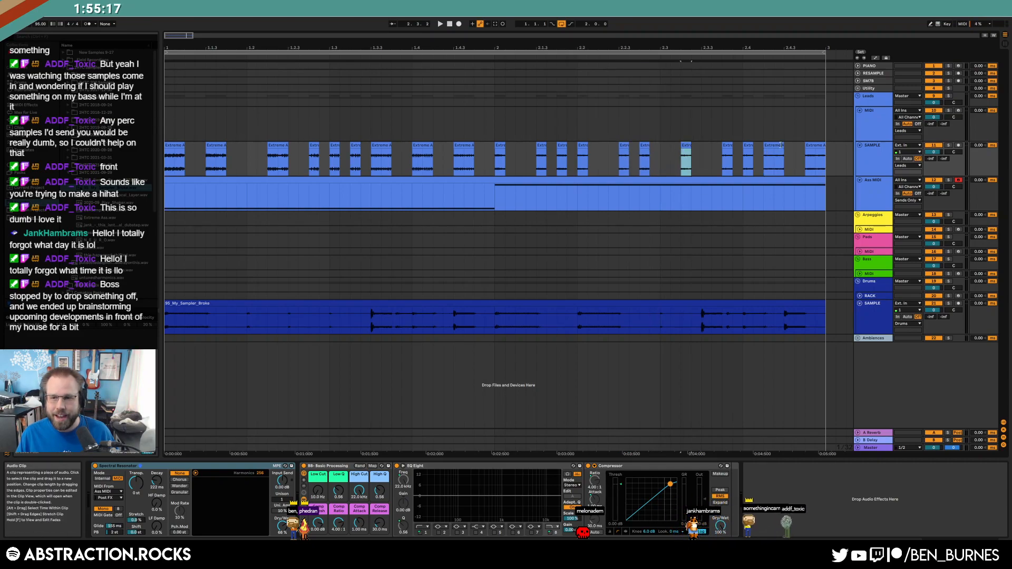
drag(783, 145, 777, 145)
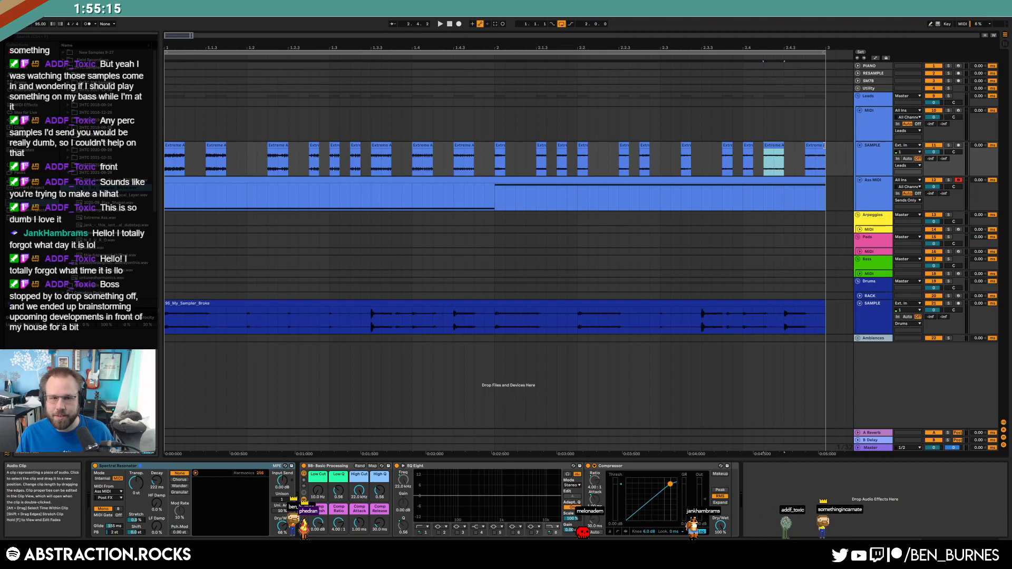
click(806, 146)
key(ctrl+v)
click(266, 158)
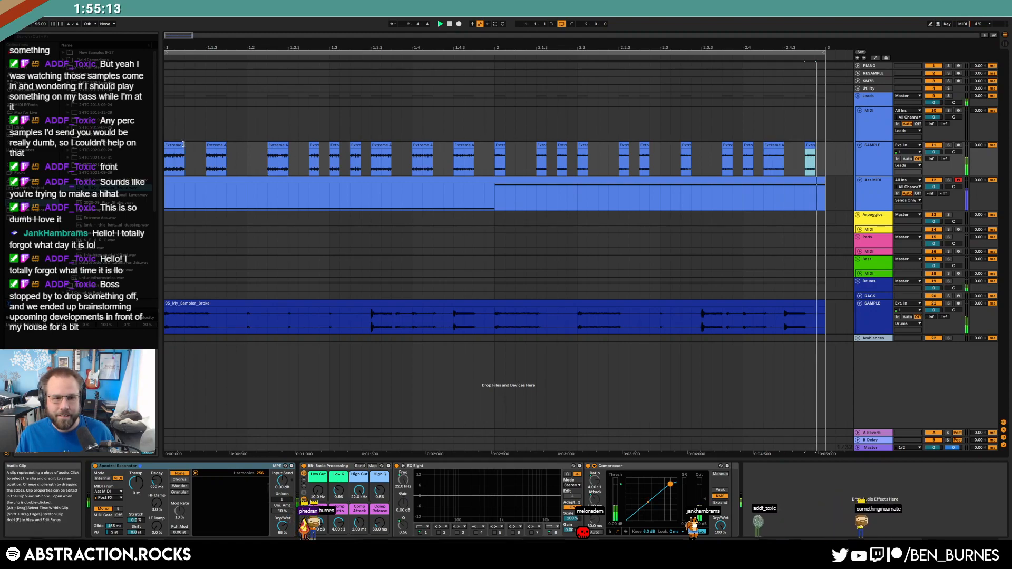
key(space)
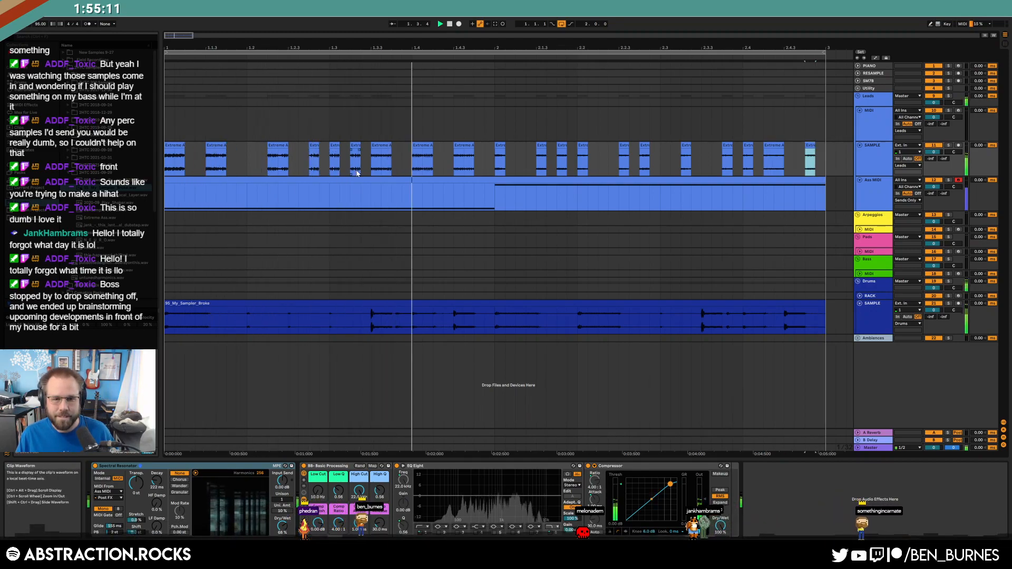
key(space)
- Reopen the 95_My_Sampler_Broke clip, adjust its pitch transposition, and audition it in the loop
click(365, 311)
double_click(291, 304)
drag(215, 384, 215, 402)
key(space)
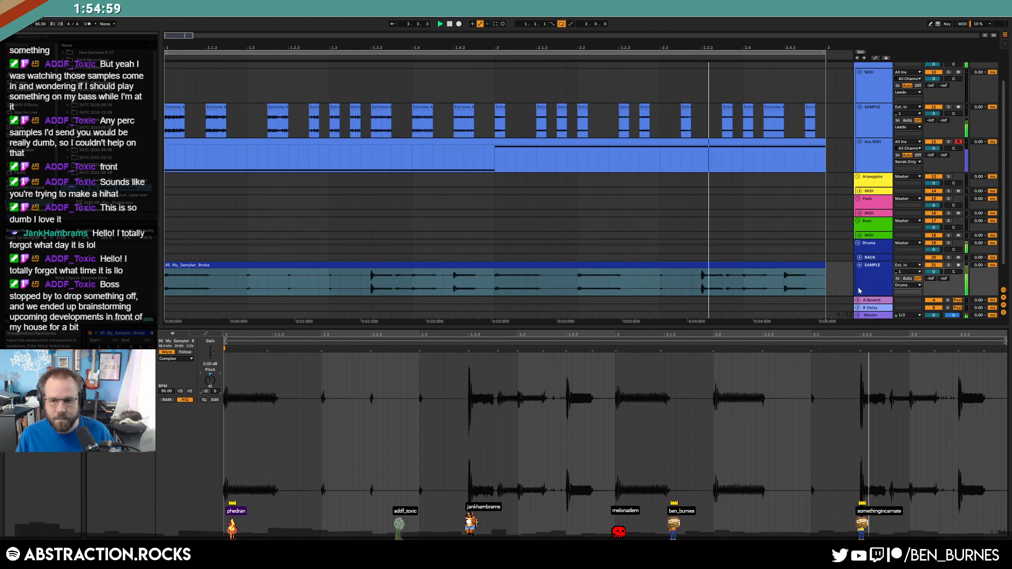
key(shift+Tab)
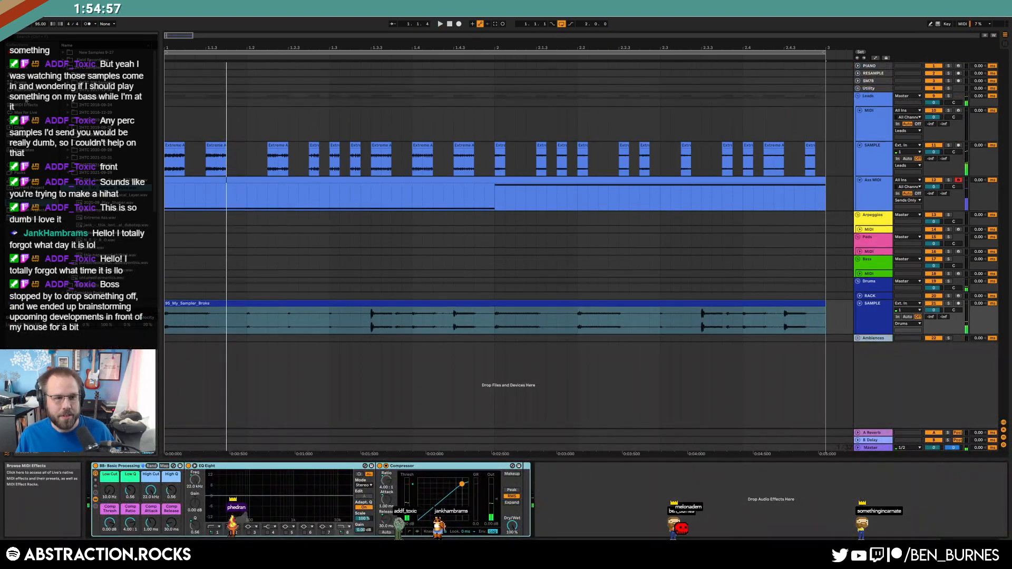
- Add a Tuner to the Drums SAMPLE track, solo the track, and play the drum clip to check its pitch
click(25, 98)
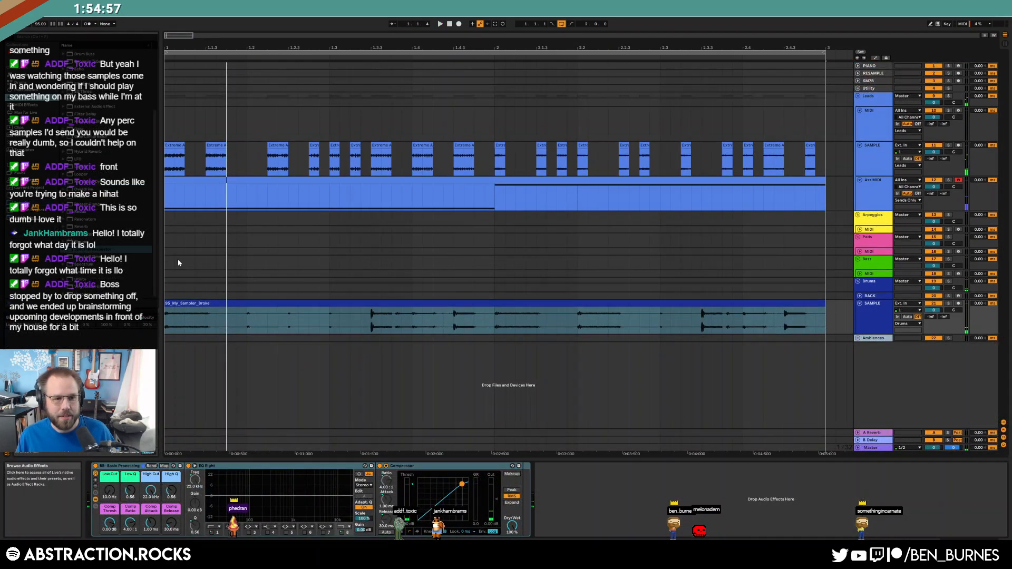
click(948, 304)
key(space)
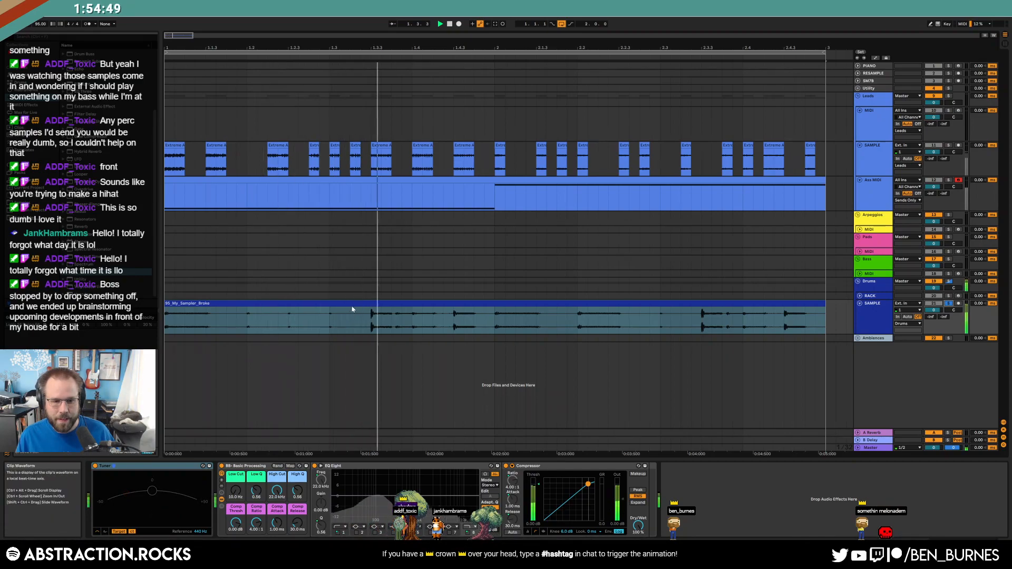
double_click(351, 311)
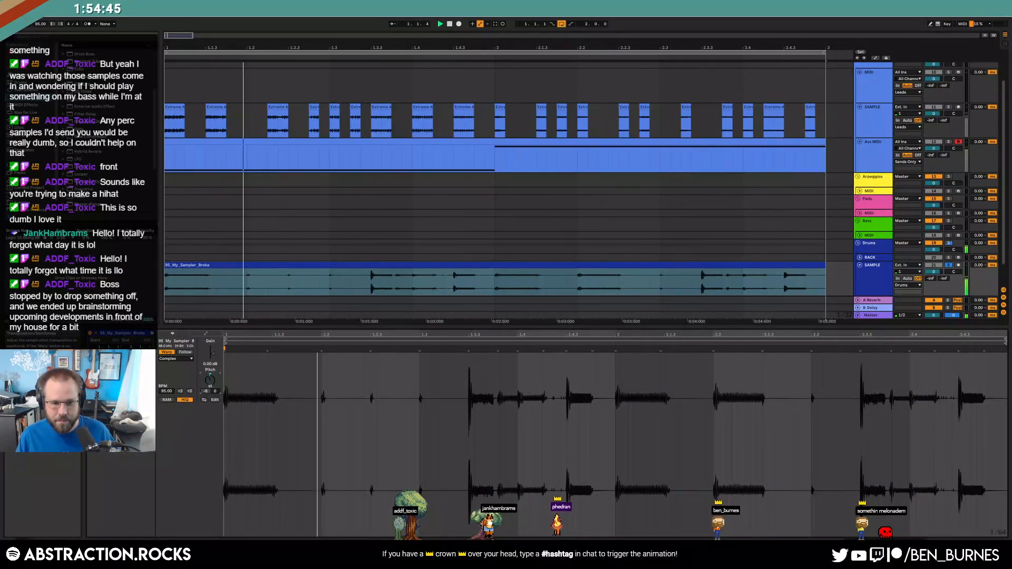
key(shift+Tab)
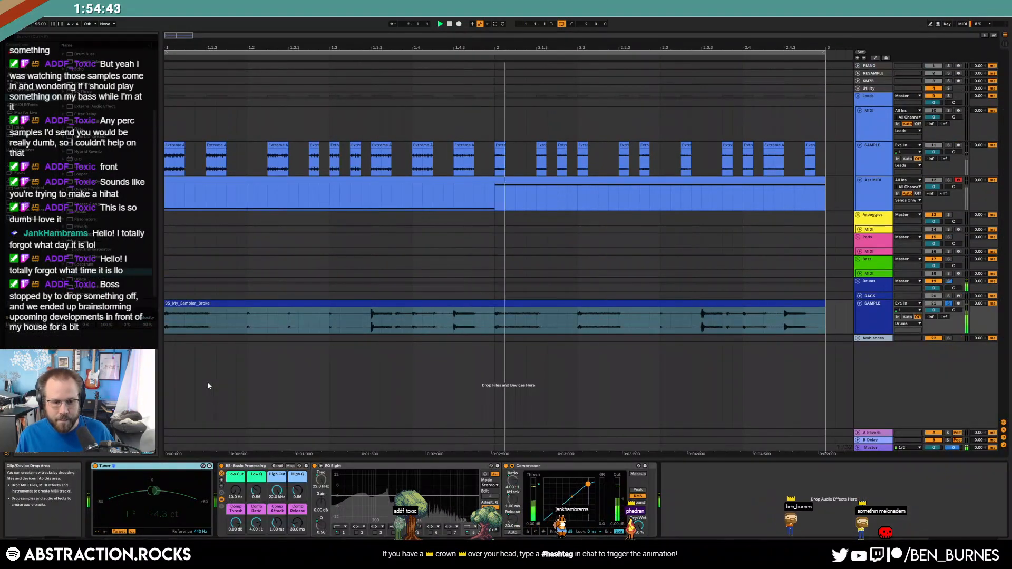
- Fine-tune the pitch of the 95_My_Sampler_Broke clip against the Tuner reading and replay the full loop
key(shift+Tab)
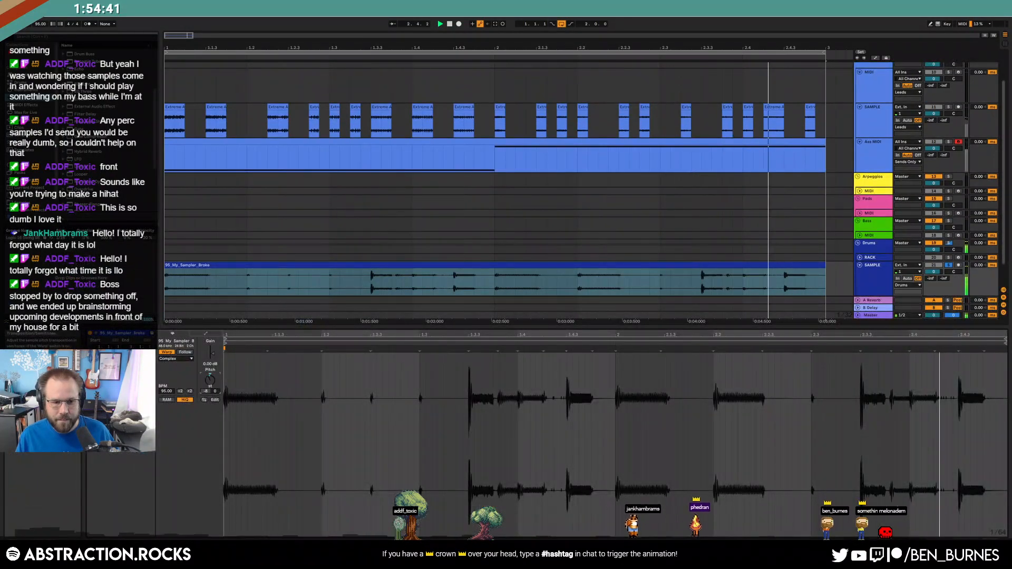
key(shift+Tab)
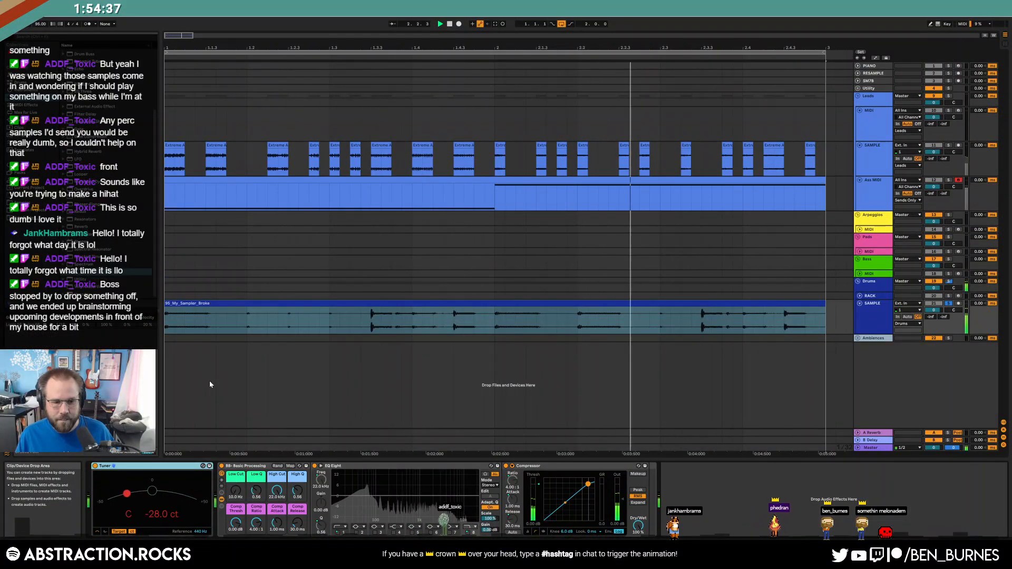
key(Tab)
key(shift+Tab)
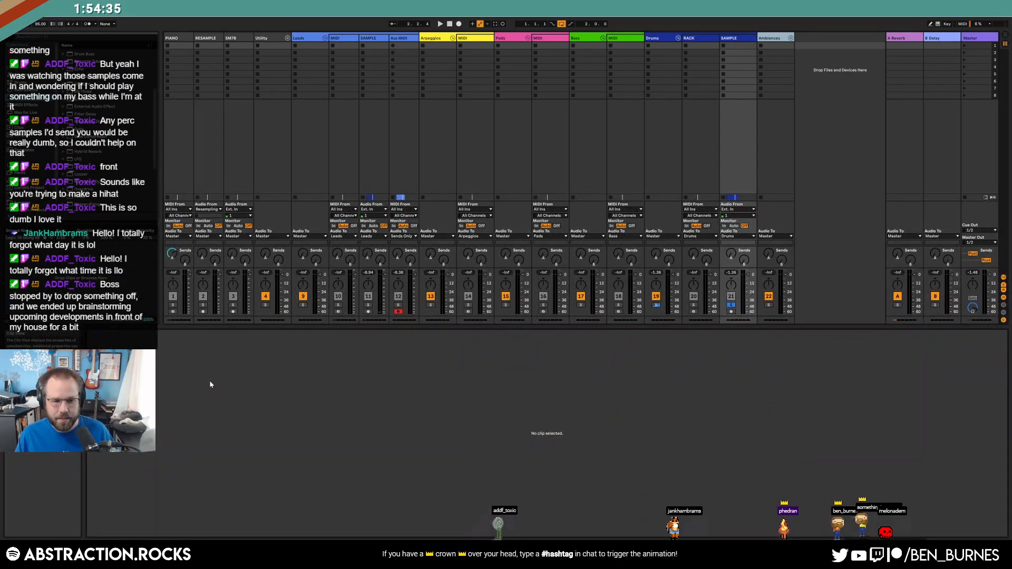
key(Tab)
click(215, 392)
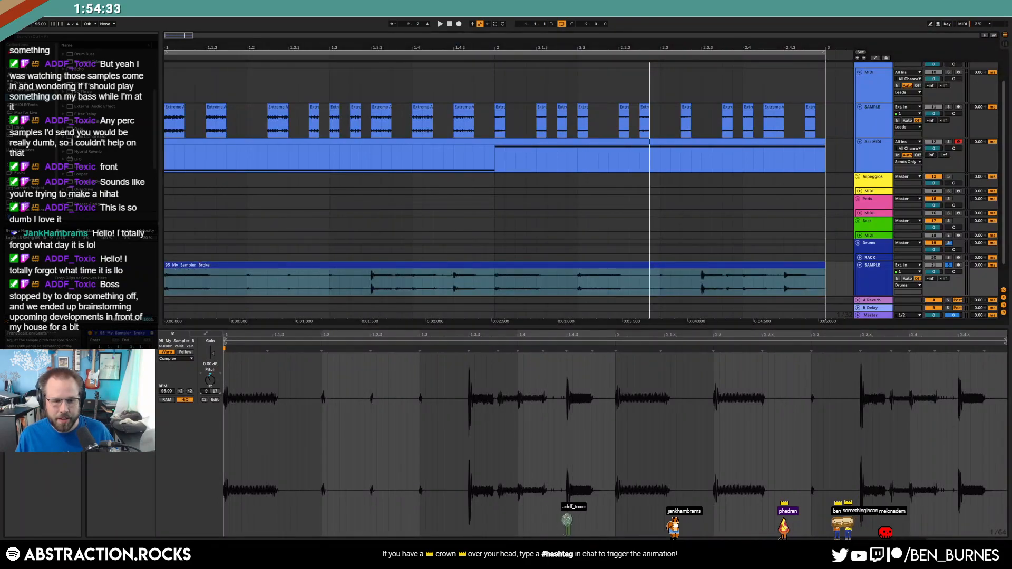
key(shift+Tab)
key(space)
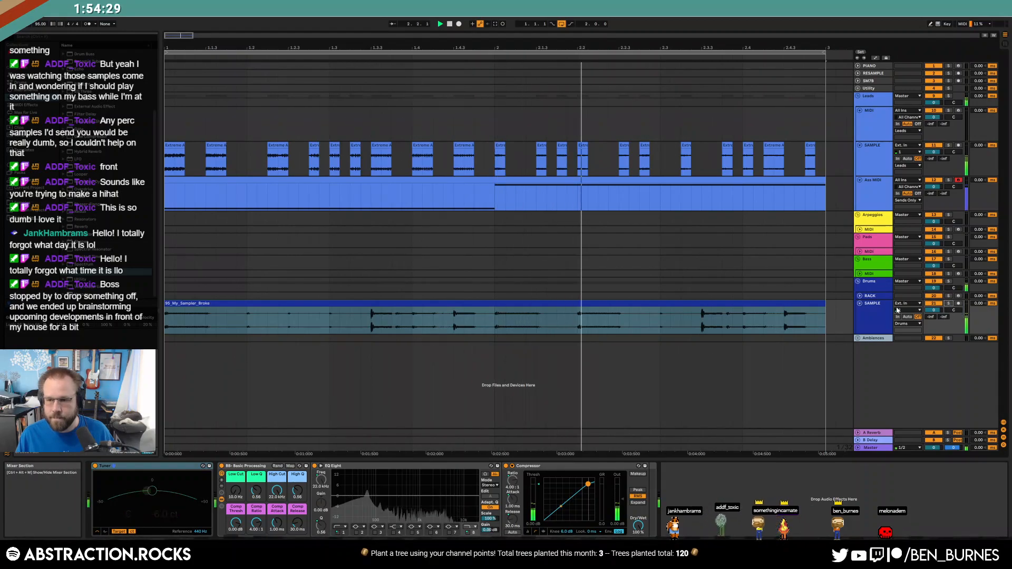
- Raise the Leads SAMPLE track's reverb send and automate Spectral Resonator's Dry/Wet to drop at the start of bar 2
click(876, 297)
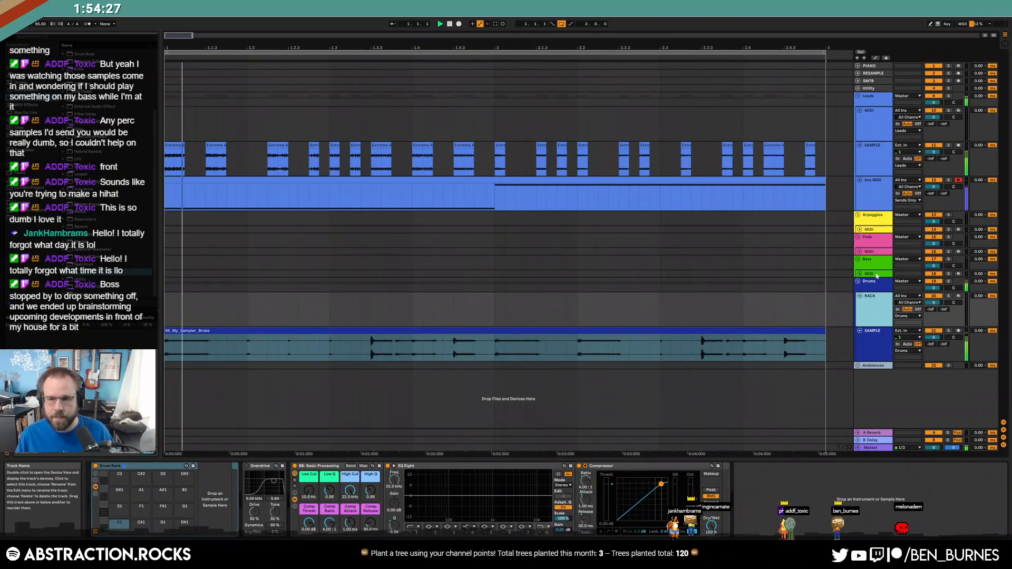
drag(931, 158, 931, 150)
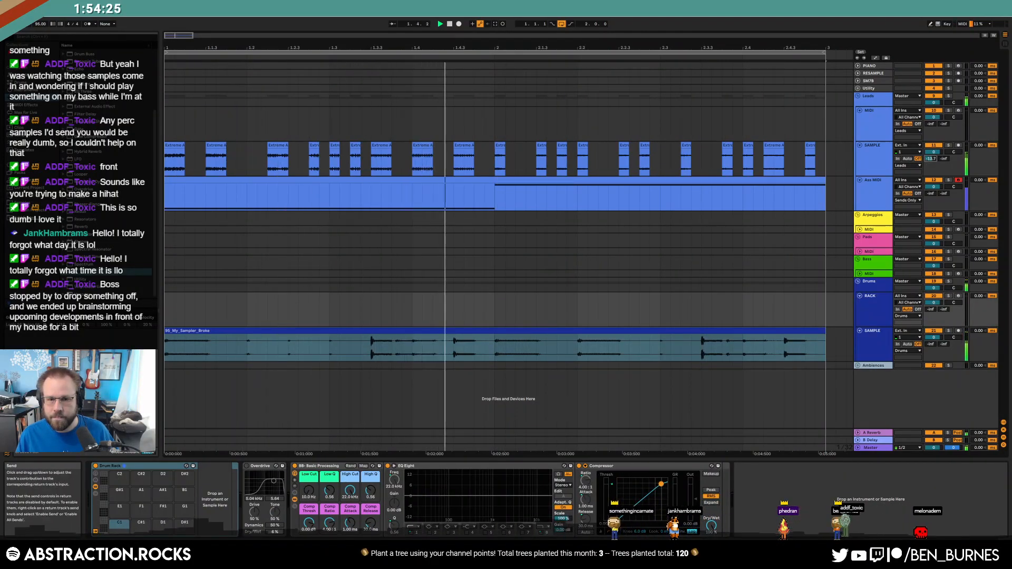
click(878, 163)
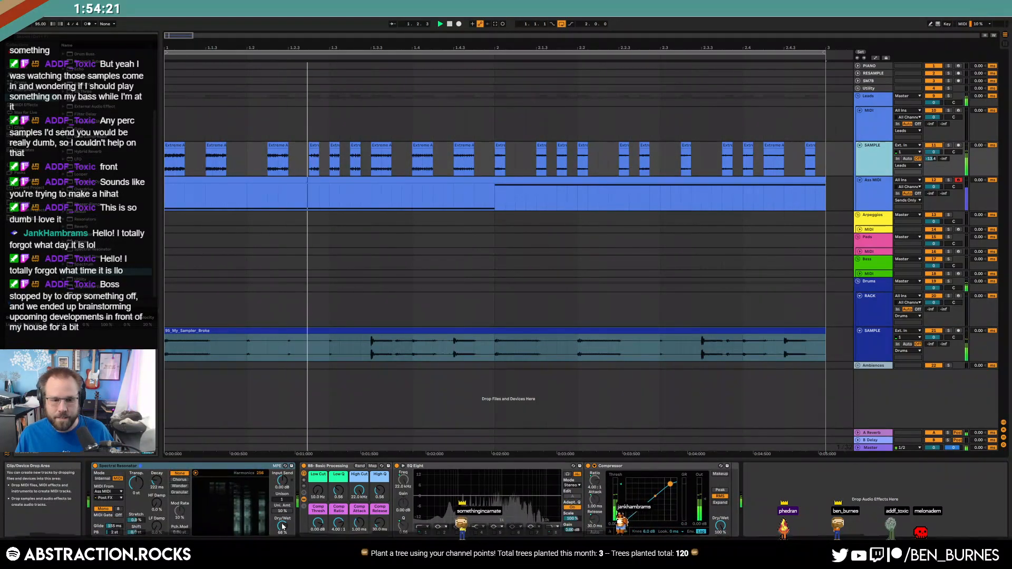
key(a)
drag(494, 159, 495, 170)
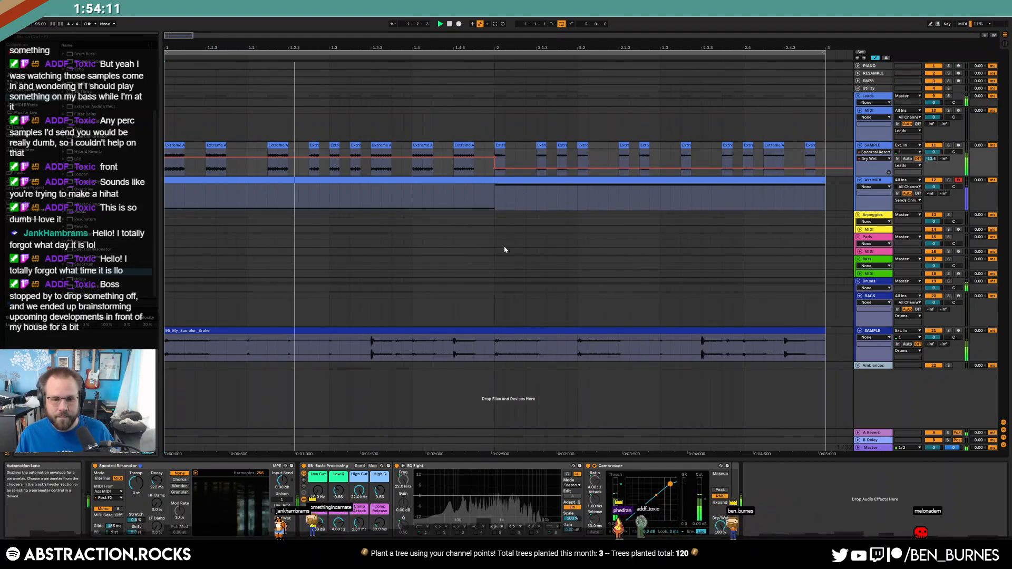
- Refine Spectral Resonator during playback by adjusting unison, glide and high-frequency damping and choosing Chorus modulation
click(280, 500)
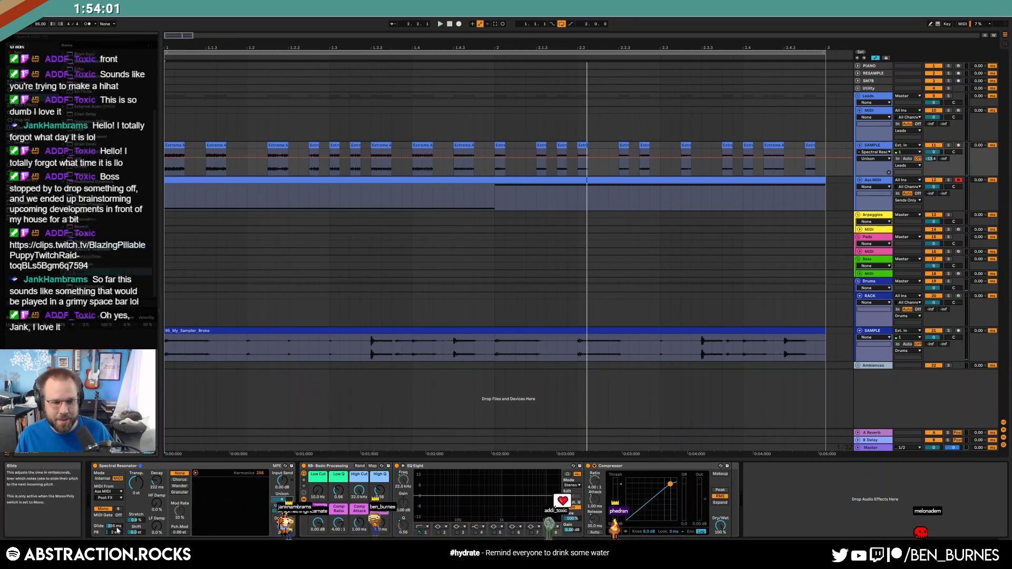
key(space)
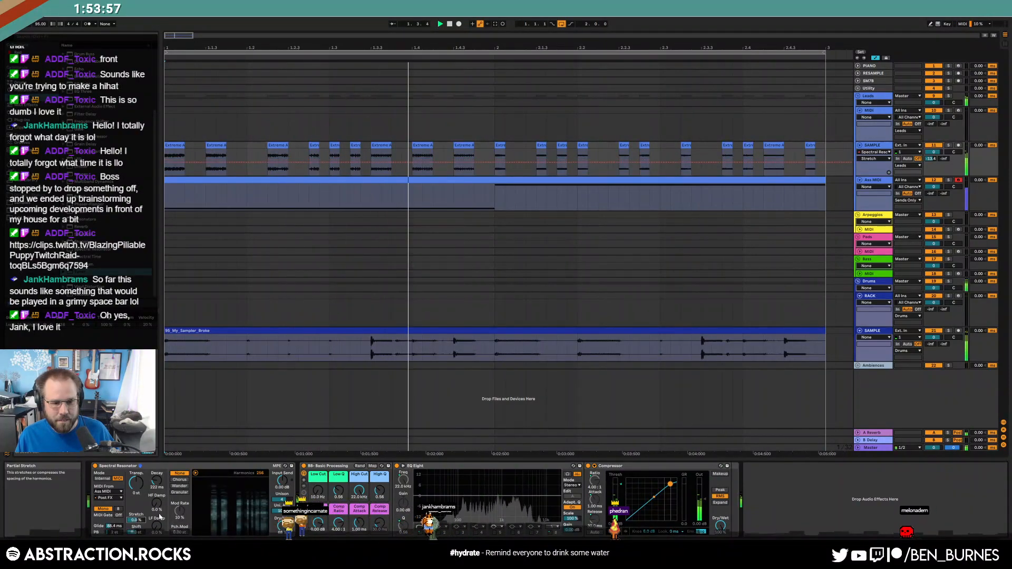
drag(159, 516, 159, 503)
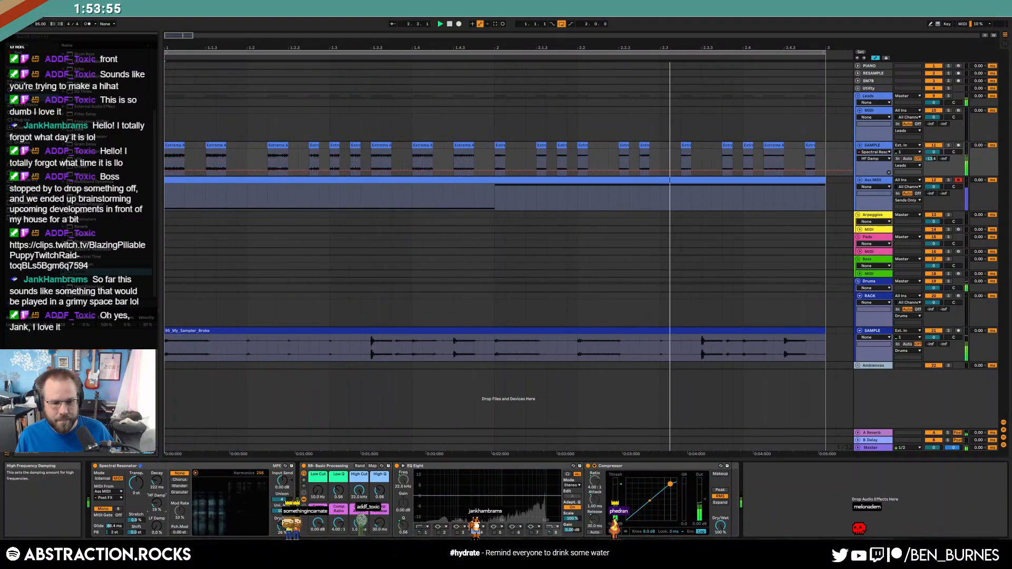
click(179, 480)
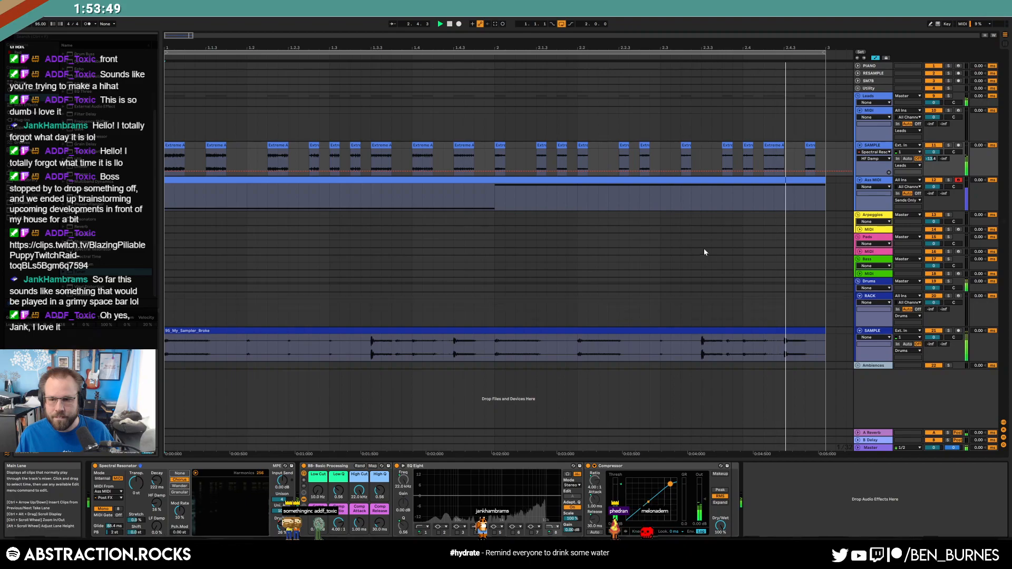
key(shift+Tab)
key(shift+Tab)
key(space)
- Find the Thermal plug-in by searching for "therm" and add it to the Leads SAMPLE track after Spectral Resonator
ctrl+click(869, 296)
click(871, 299)
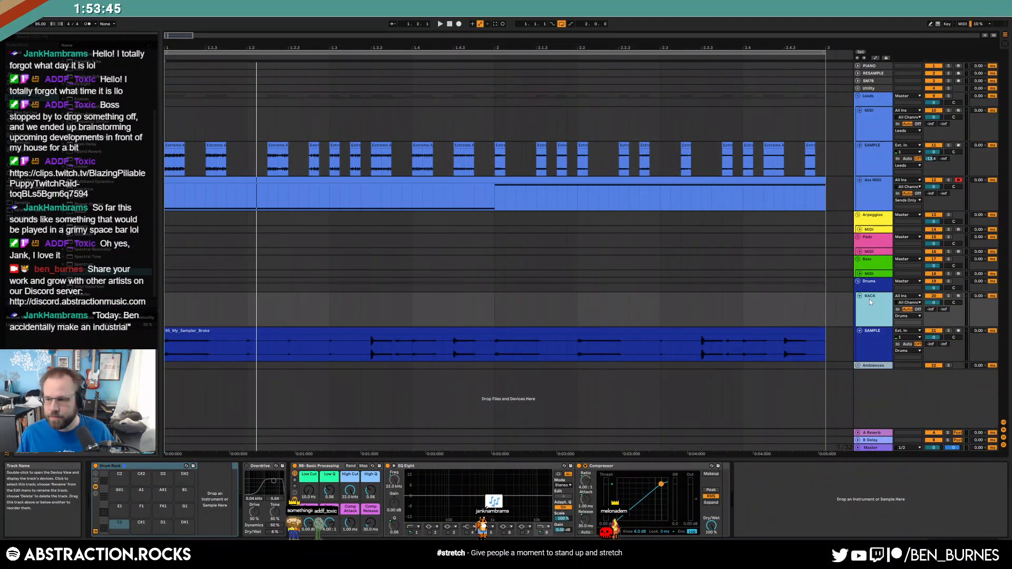
click(873, 151)
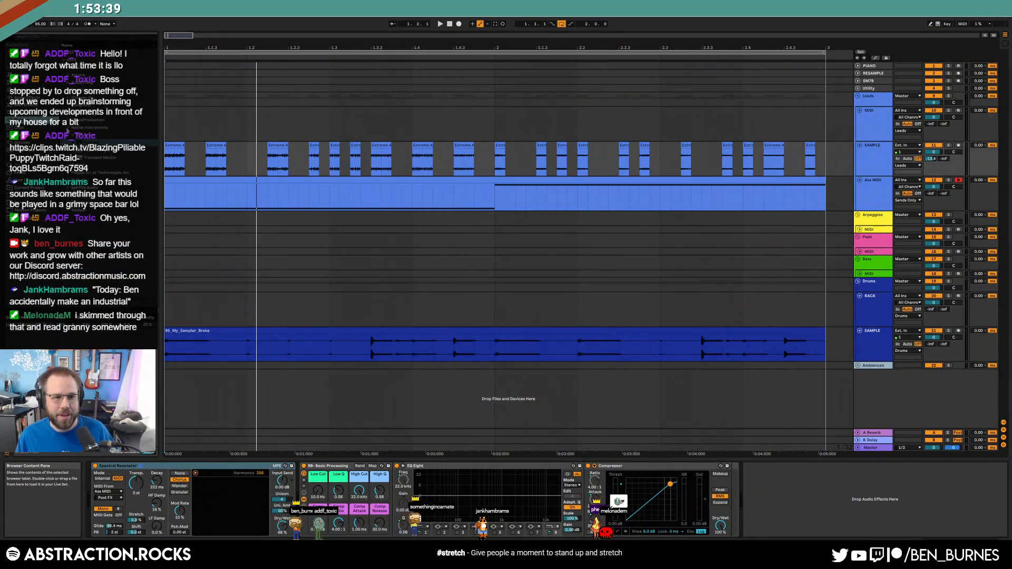
click(67, 128)
click(68, 105)
click(67, 97)
click(53, 37)
text(therm)
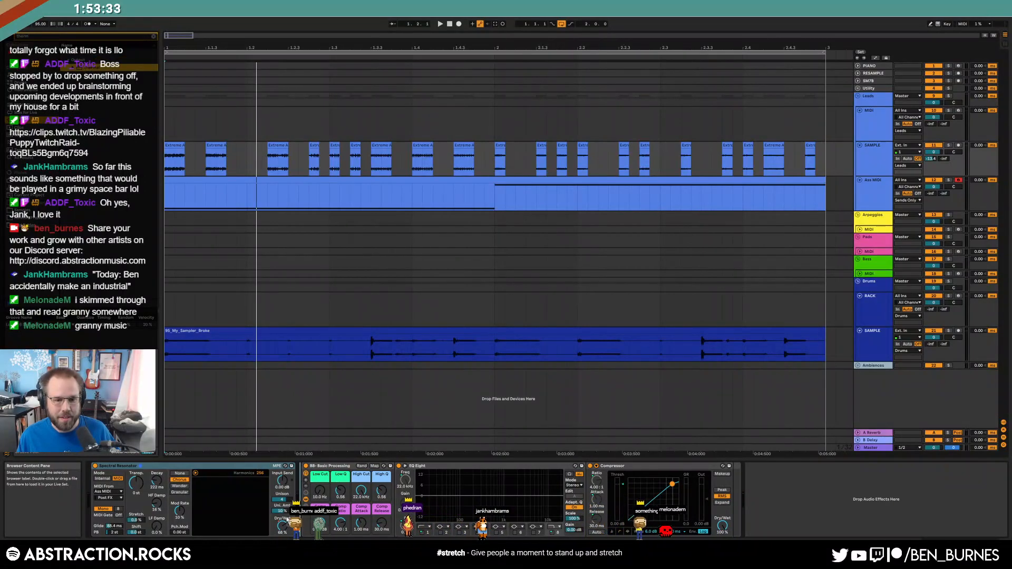
key(Return)
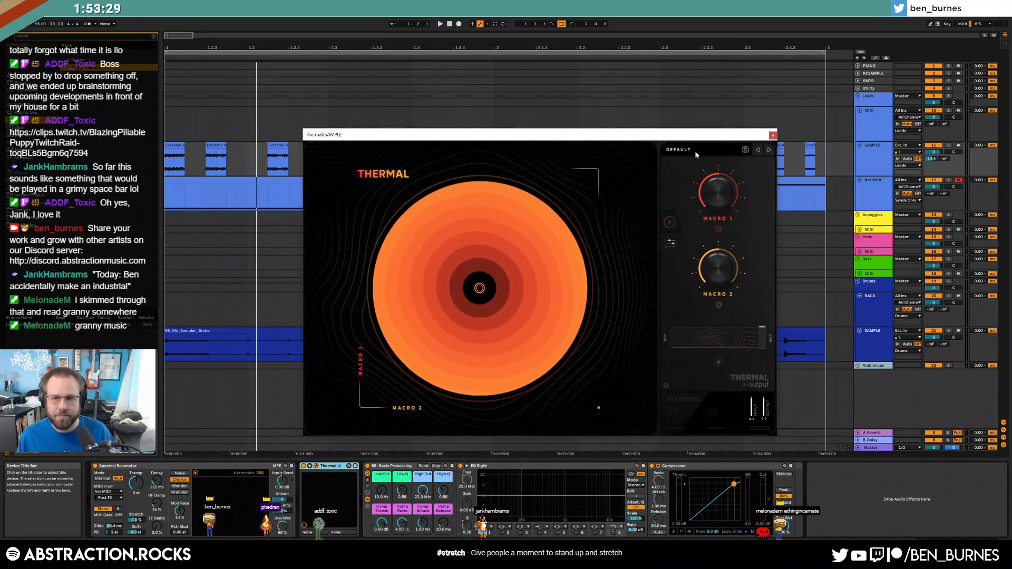
- Load Thermal's lofi preset Freq Drive, lower the Leads SAMPLE track's volume, and audition the loop
click(685, 150)
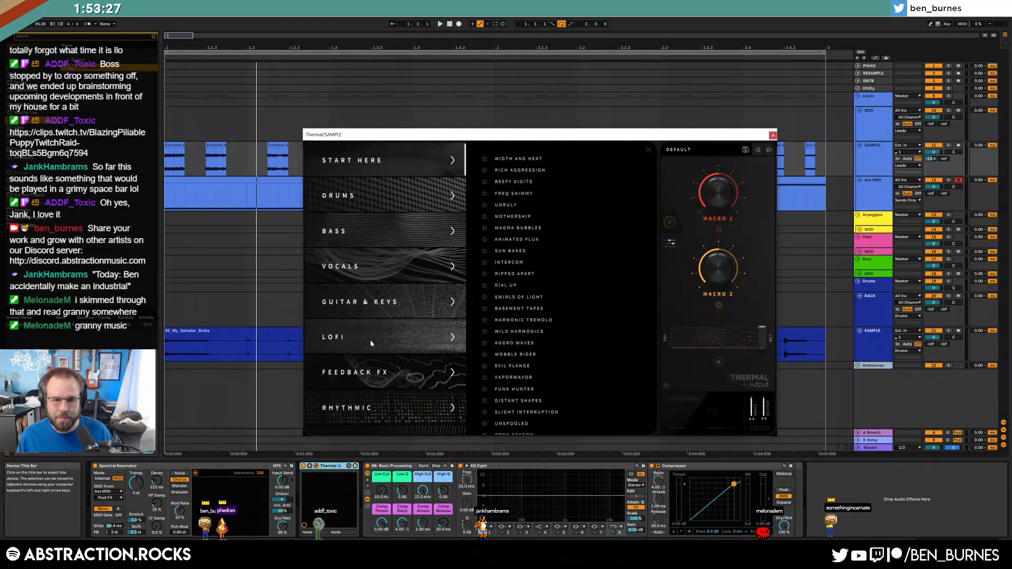
click(375, 351)
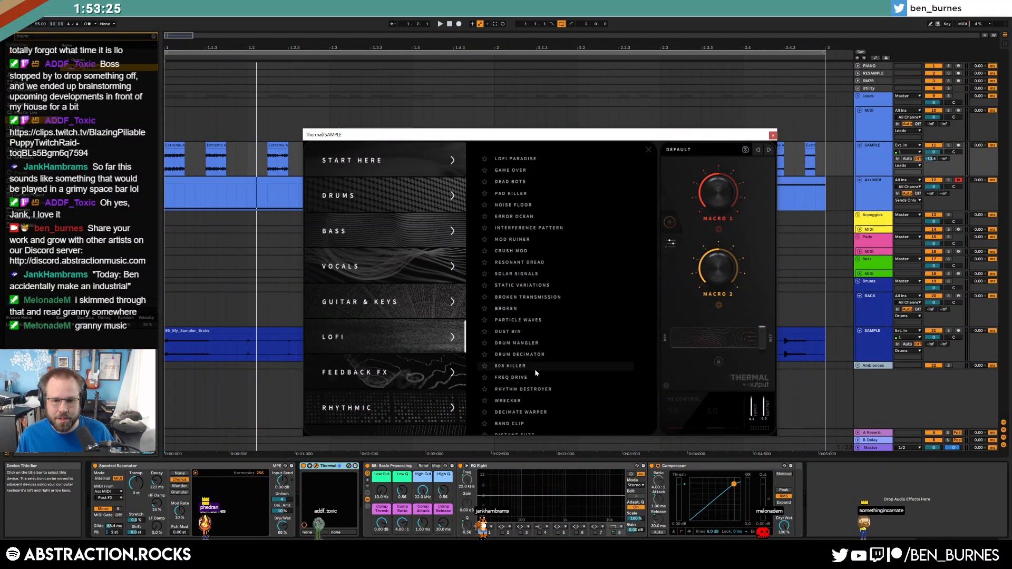
click(548, 377)
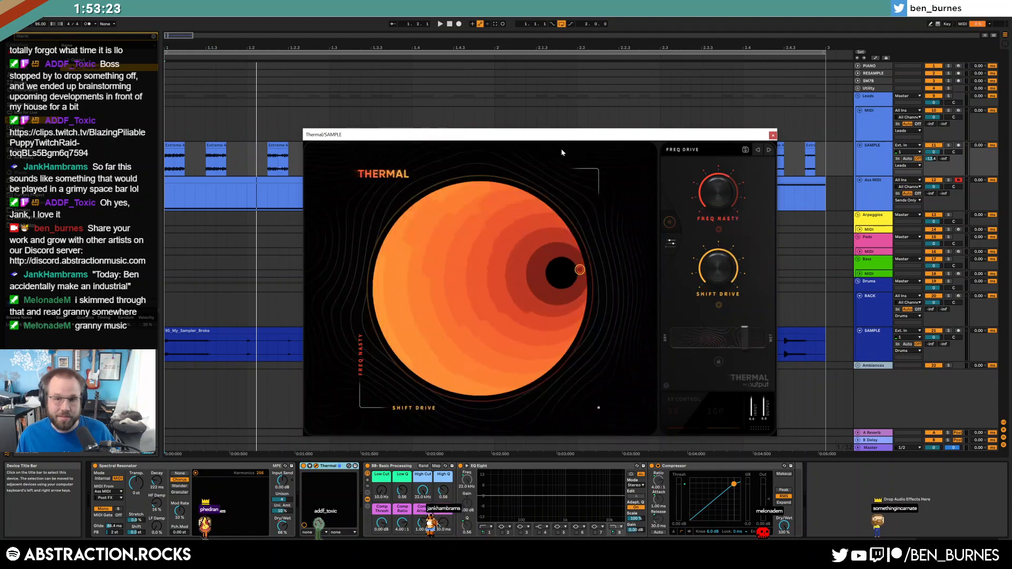
key(space)
drag(933, 152, 934, 164)
click(772, 134)
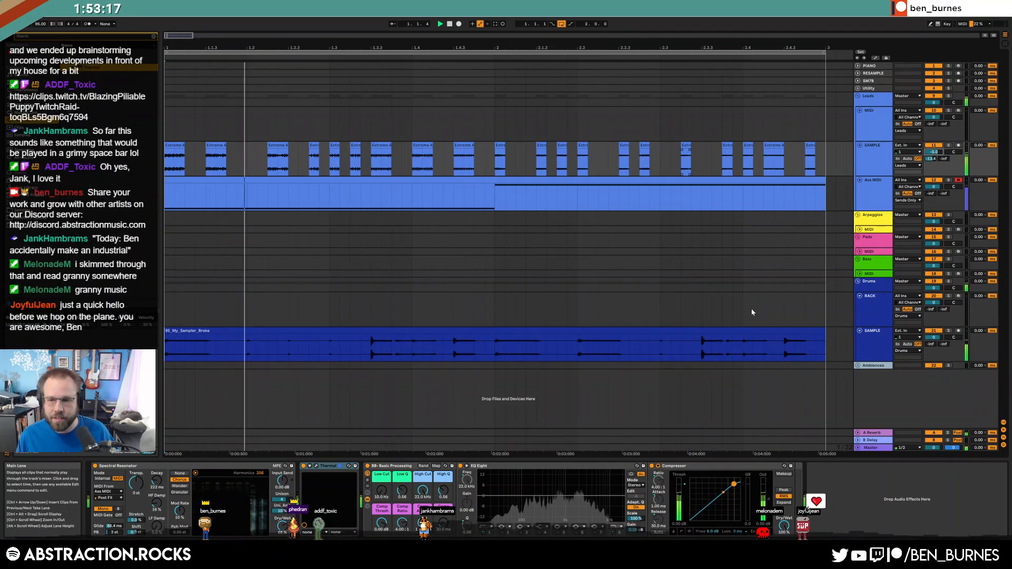
key(space)
- Move the 95_My_Sampler_Broke drum clip so that it starts at bar 5
scroll(494, 286, down, 3)
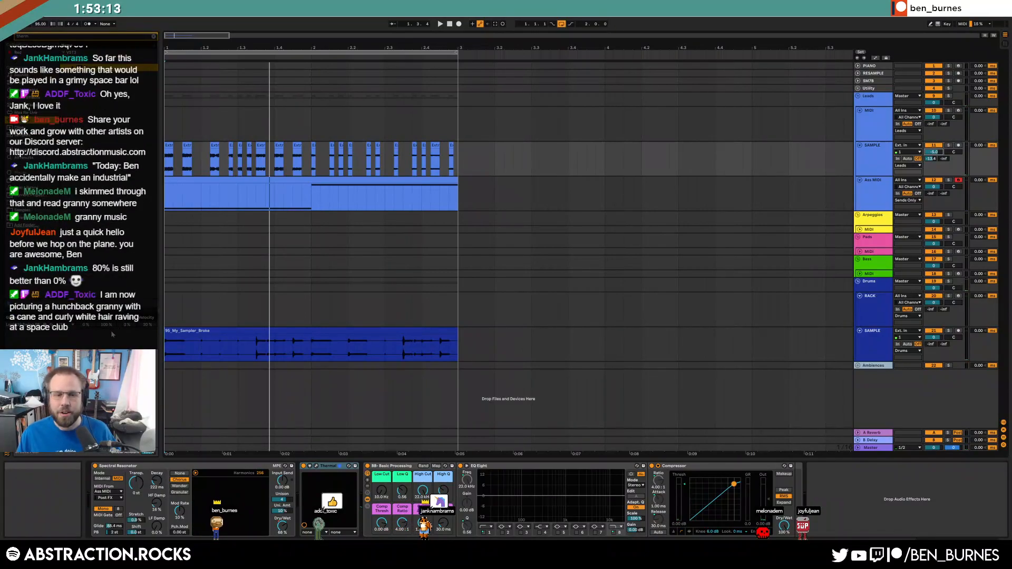
click(190, 332)
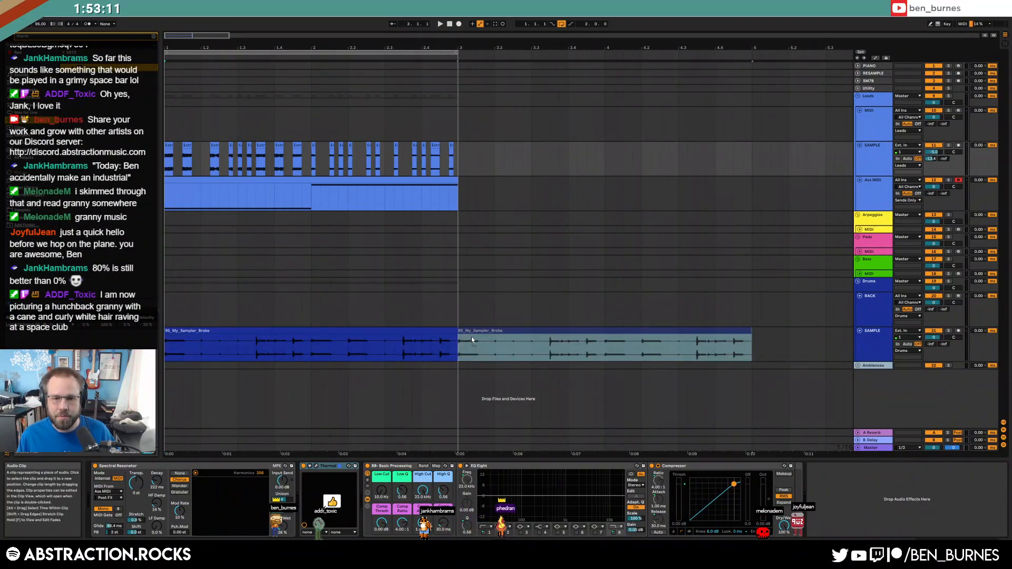
drag(471, 337, 766, 328)
- Duplicate the two-bar set of Extreme Ass slices twice so the pattern runs up to bar 7
scroll(437, 196, down, 3)
drag(294, 162, 166, 163)
key(ctrl+d)
key(ctrl+d)
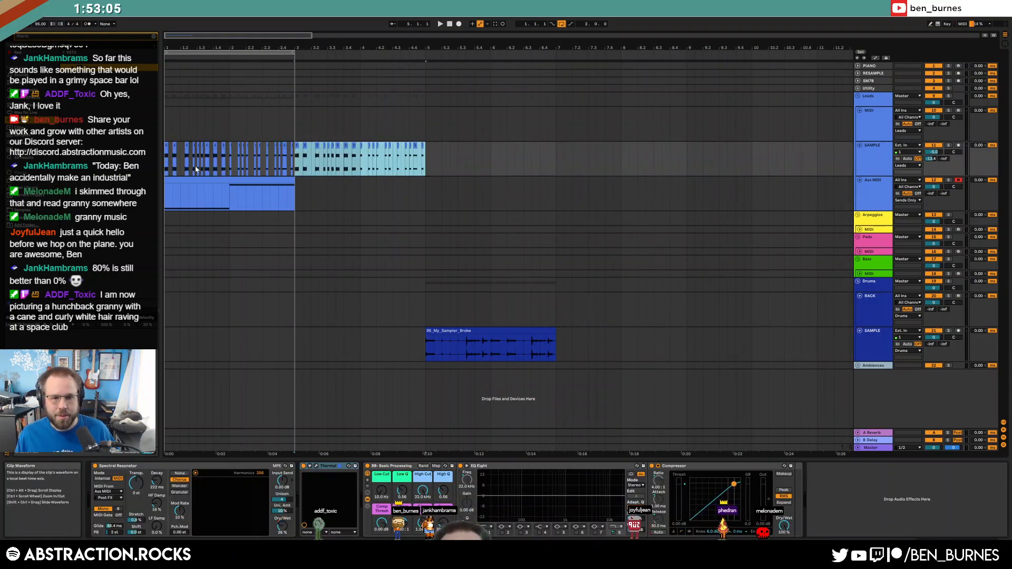
- Extend the looped Ass MIDI clip to bar 7 and move the arrangement loop to bars 5 and 6
click(293, 182)
drag(293, 183, 556, 199)
key(shift+Tab)
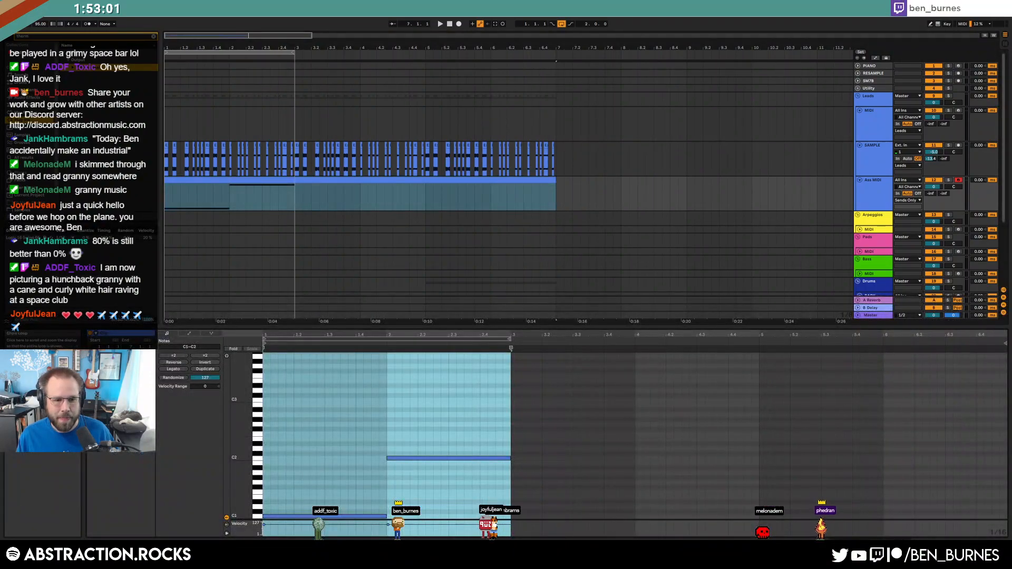
key(ctrl+l)
drag(247, 50, 508, 51)
key(shift+Tab)
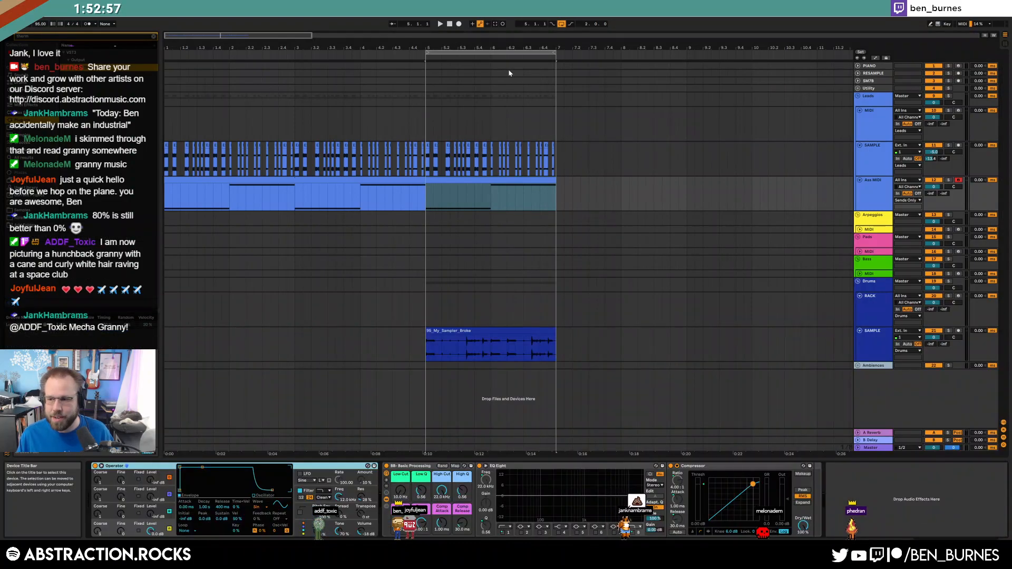
- Select the Drums RACK track and browse the sample library to the Vengeance packs
click(443, 239)
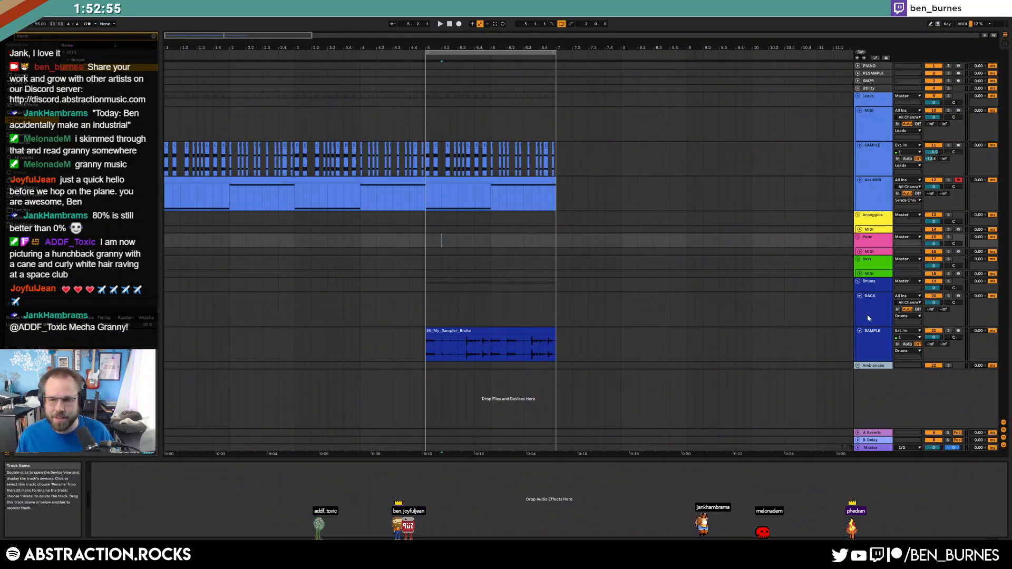
click(723, 308)
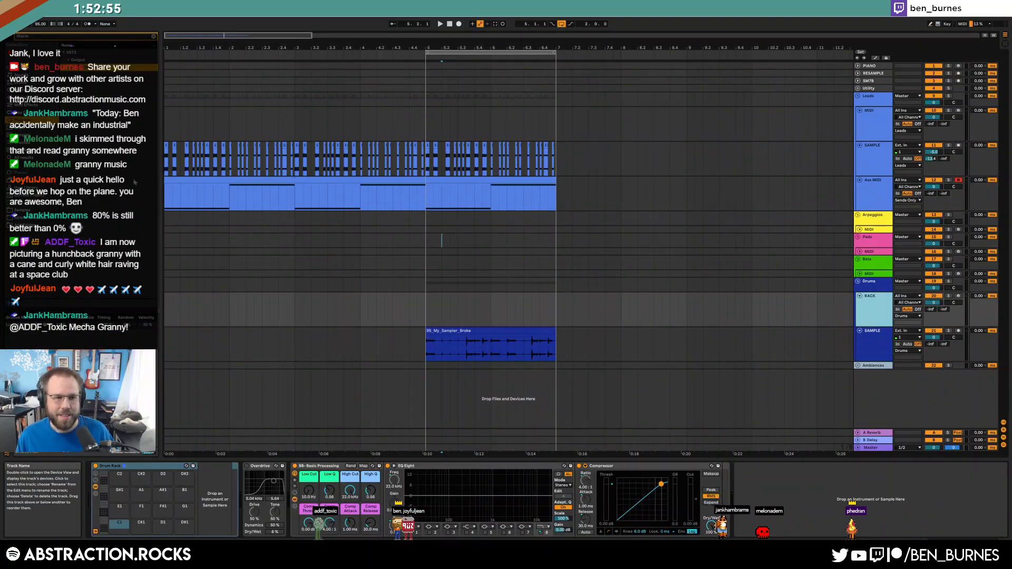
click(154, 37)
click(26, 202)
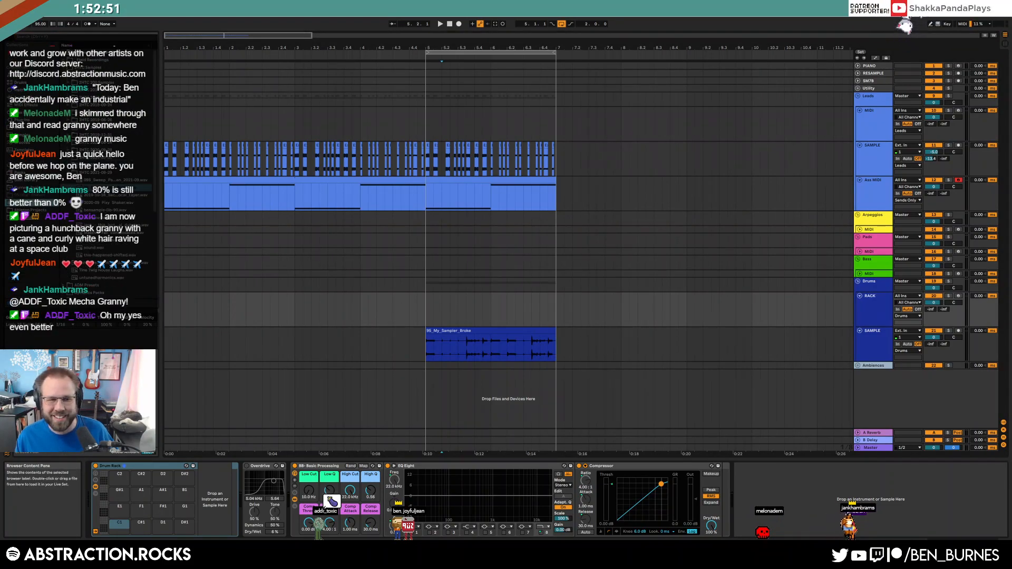
click(68, 172)
click(63, 68)
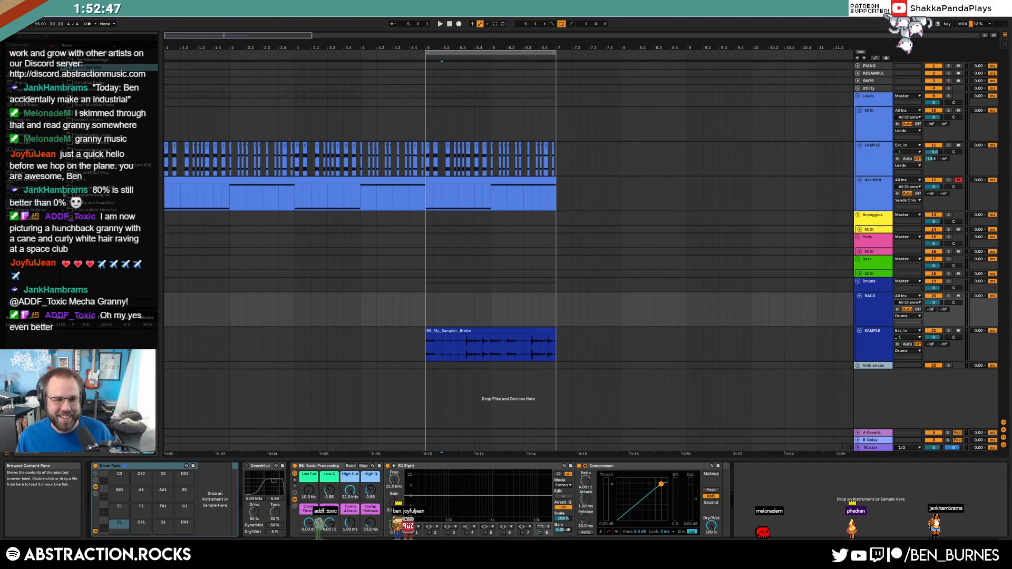
click(89, 203)
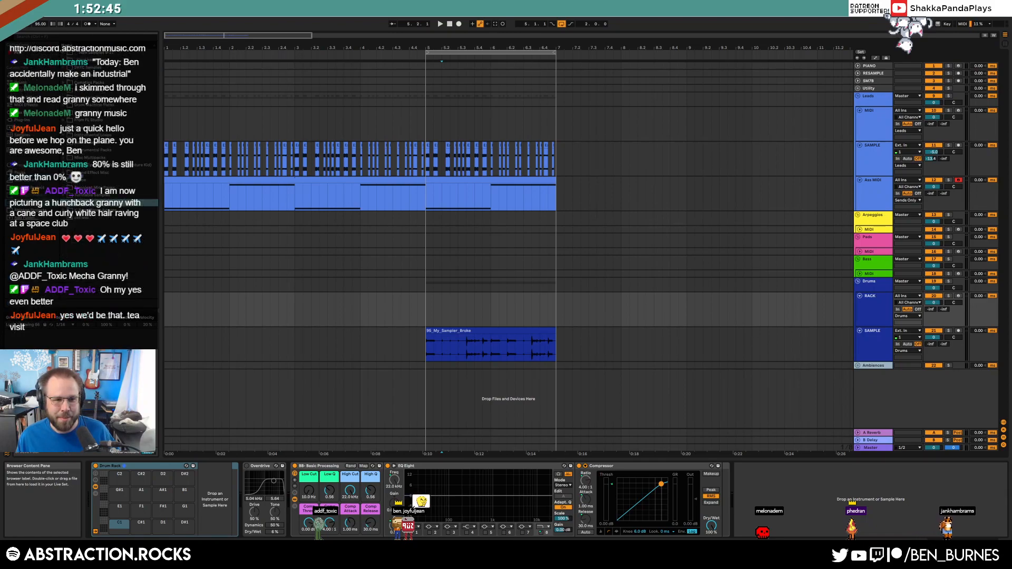
click(63, 157)
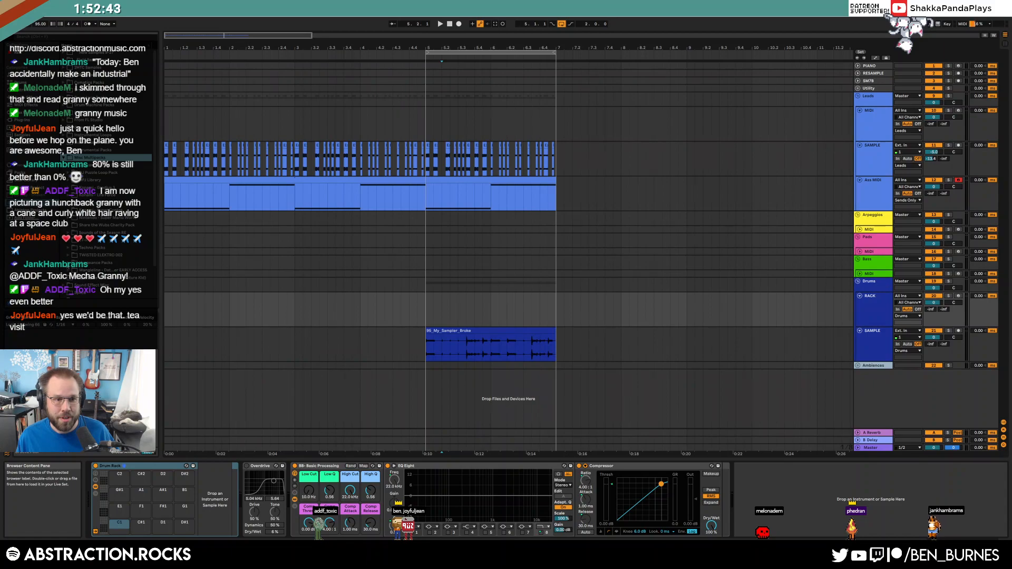
click(68, 263)
drag(155, 131, 155, 213)
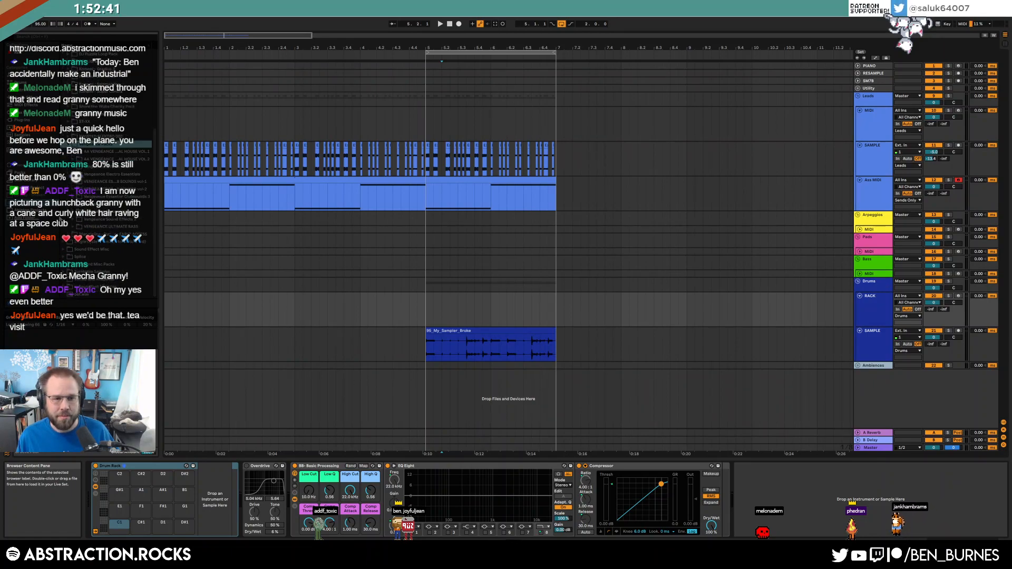
- Load VMH1 Bassdrums 153 onto the Drum Rack's C1 pad and return to the VMH1 sample folders
click(75, 212)
scroll(150, 211, down, 1)
click(148, 219)
scroll(152, 159, down, 1)
drag(153, 99, 122, 516)
click(143, 229)
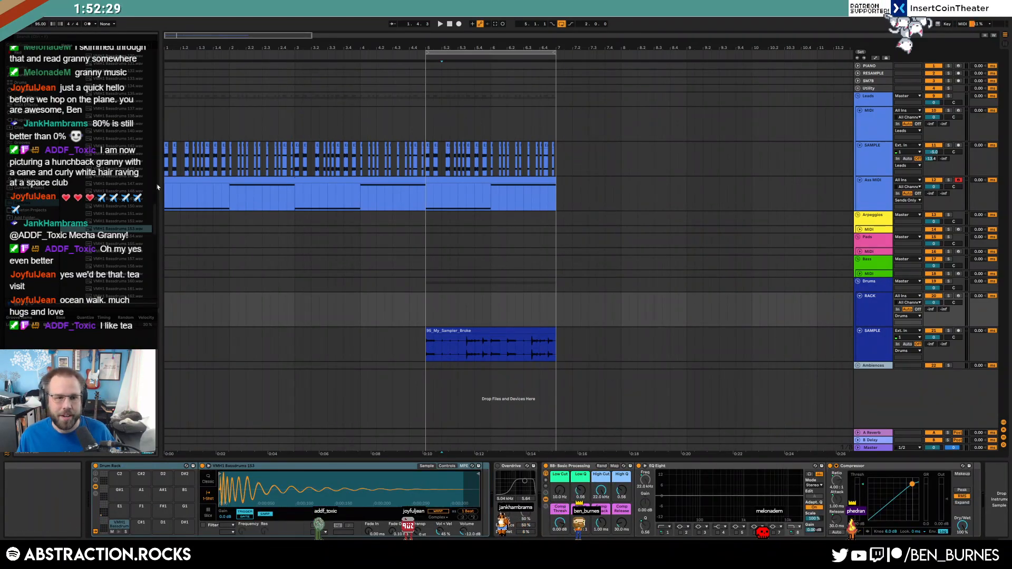
drag(157, 216, 159, 67)
click(78, 241)
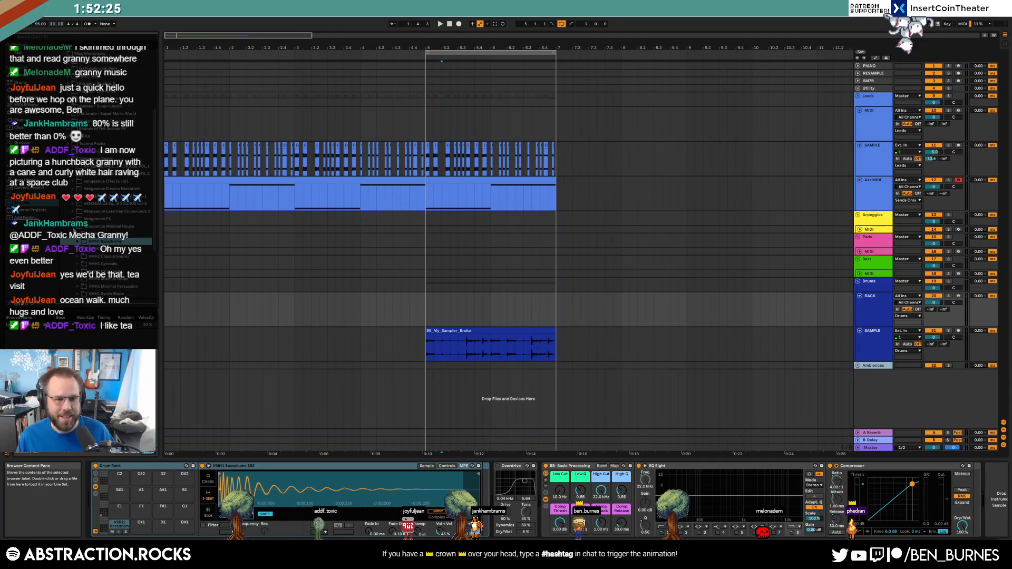
- Browse the VMH1 pack's cymbal samples and open the VMH1 Closed Hats folder
click(73, 227)
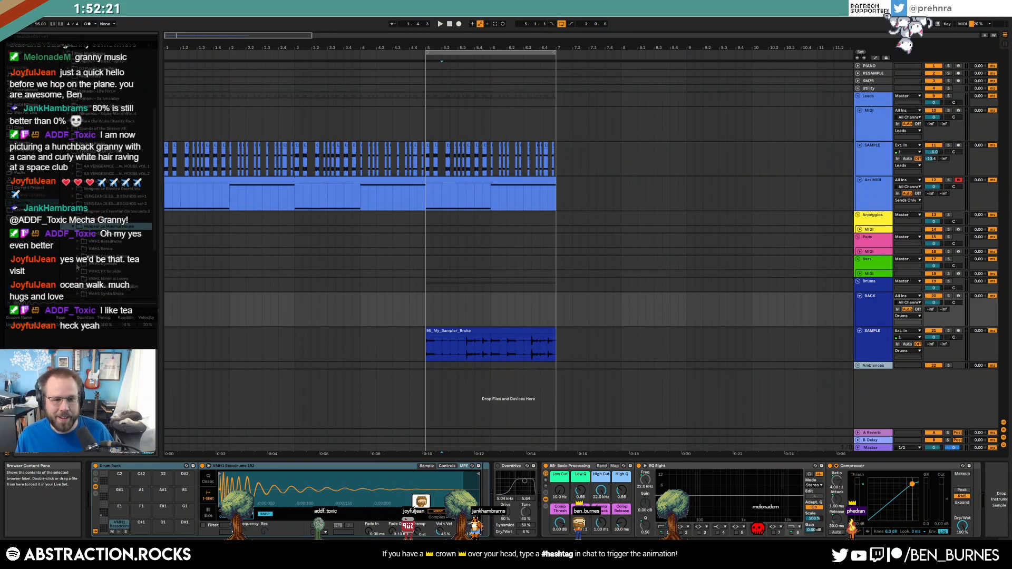
click(77, 265)
scroll(78, 261, down, 3)
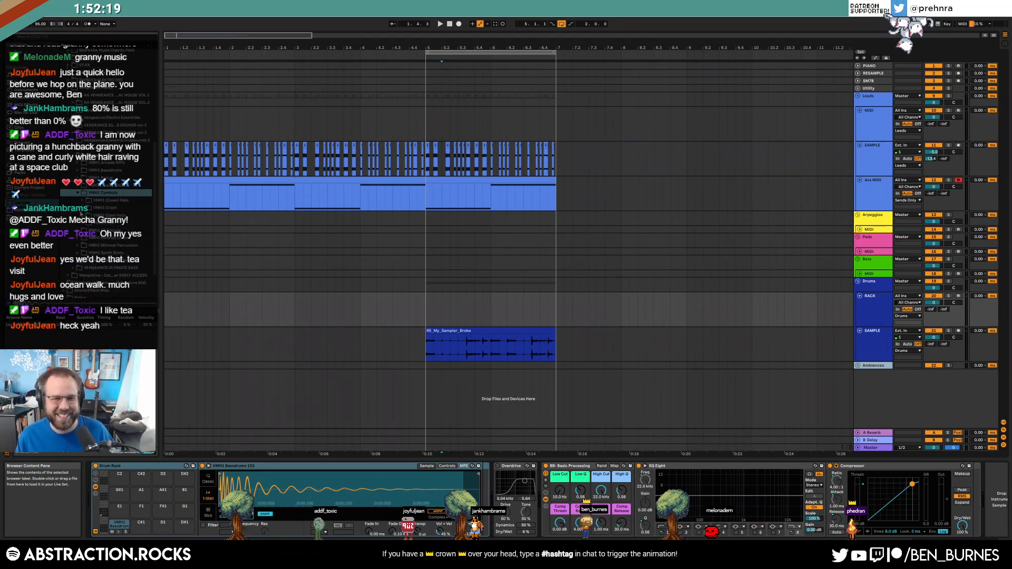
click(82, 200)
scroll(82, 200, down, 5)
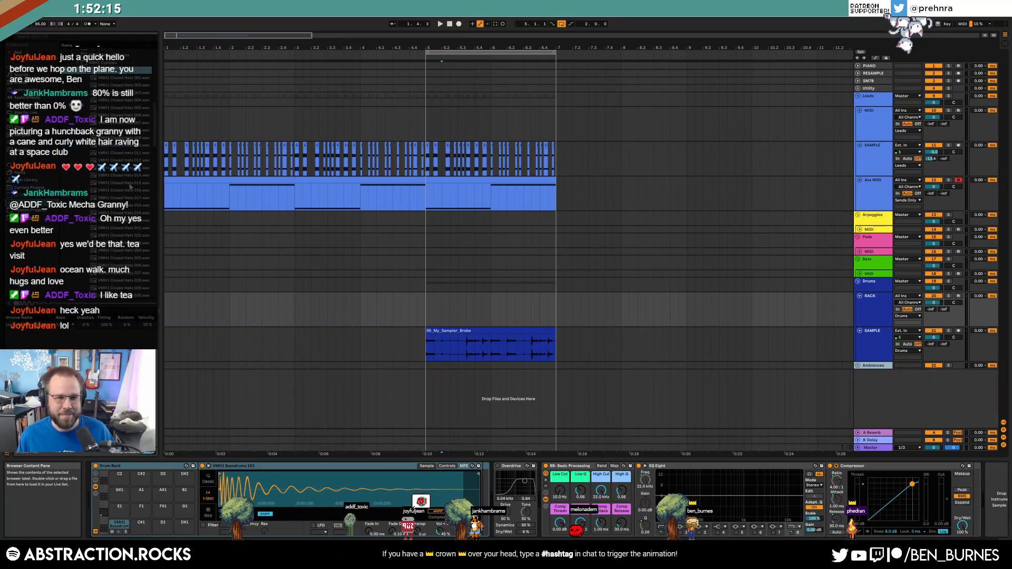
- Audition the closed hat samples and load VMH1 Closed Hats 037 onto the Drum Rack's E1 pad
click(141, 183)
key(Down)
key(Down)
key(Down)
click(143, 182)
scroll(143, 182, down, 7)
click(128, 184)
drag(128, 187, 113, 505)
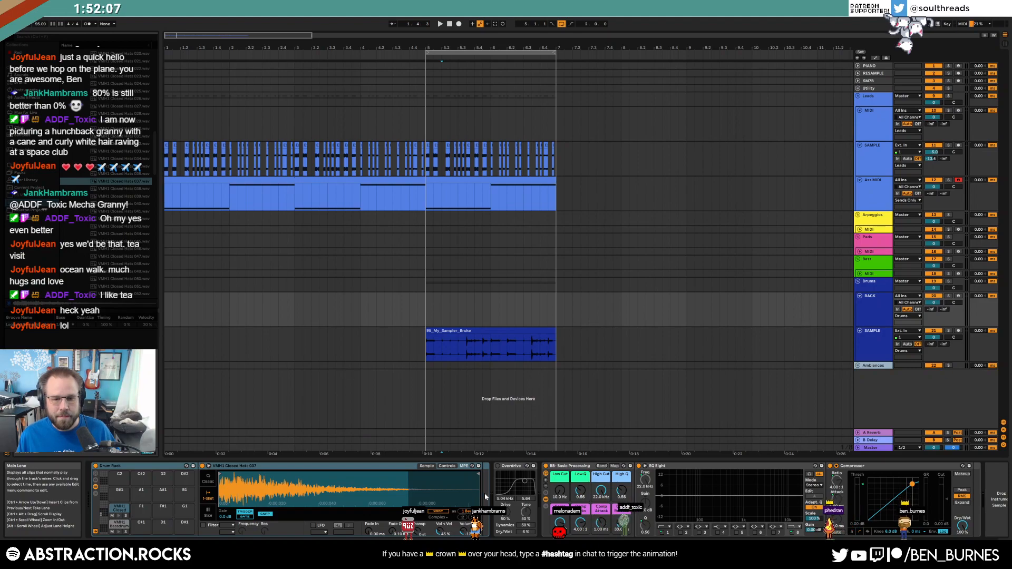
- Shorten the closed hat sample by pulling in its end point and adjust its fade-out
drag(478, 475, 379, 474)
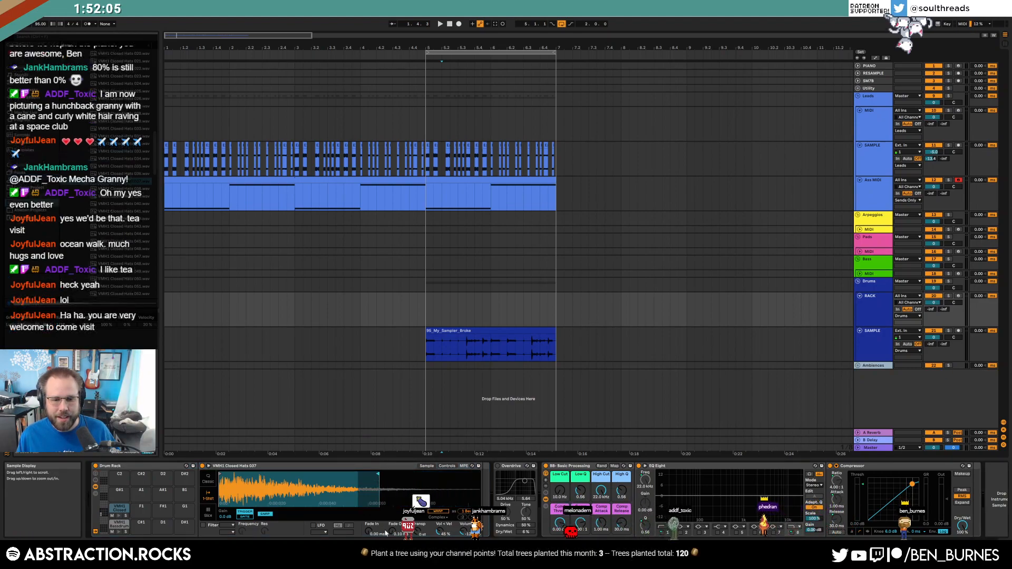
mouse_move(393, 532)
mouse_down()
mouse_move(393, 519)
mouse_move(393, 534)
mouse_up()
drag(378, 474, 360, 473)
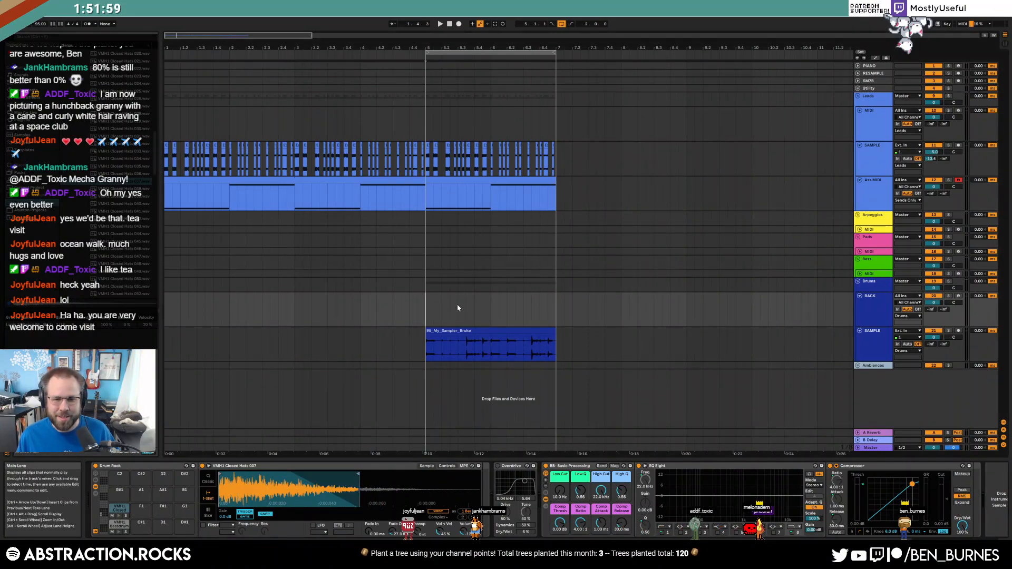
- Create a one-bar MIDI clip at bar 5 on the Drums RACK track and place a VMH1 Bassdrums 153 note on all four beats
drag(451, 308, 492, 309)
key(ctrl+shift+m)
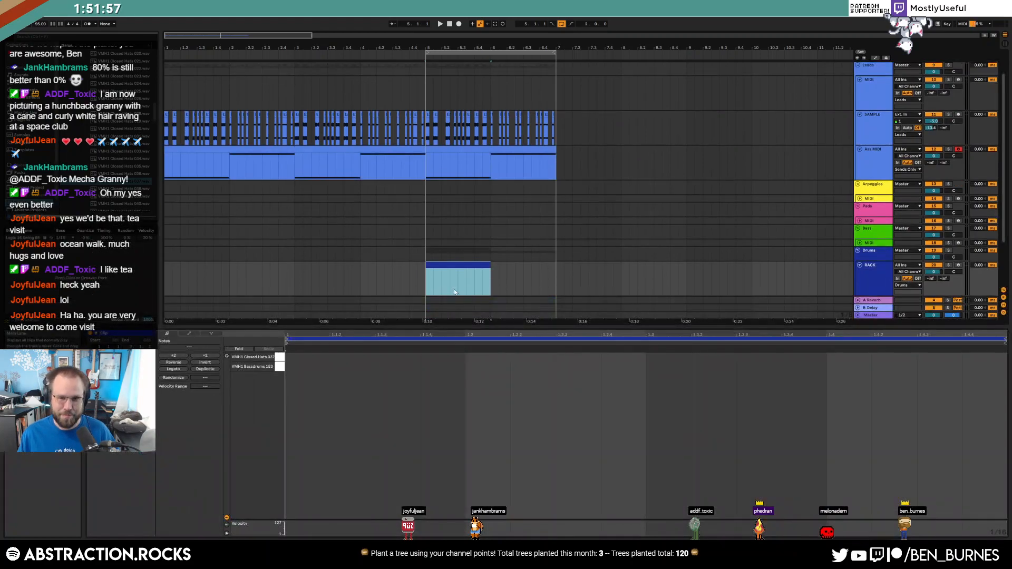
click(300, 376)
click(308, 371)
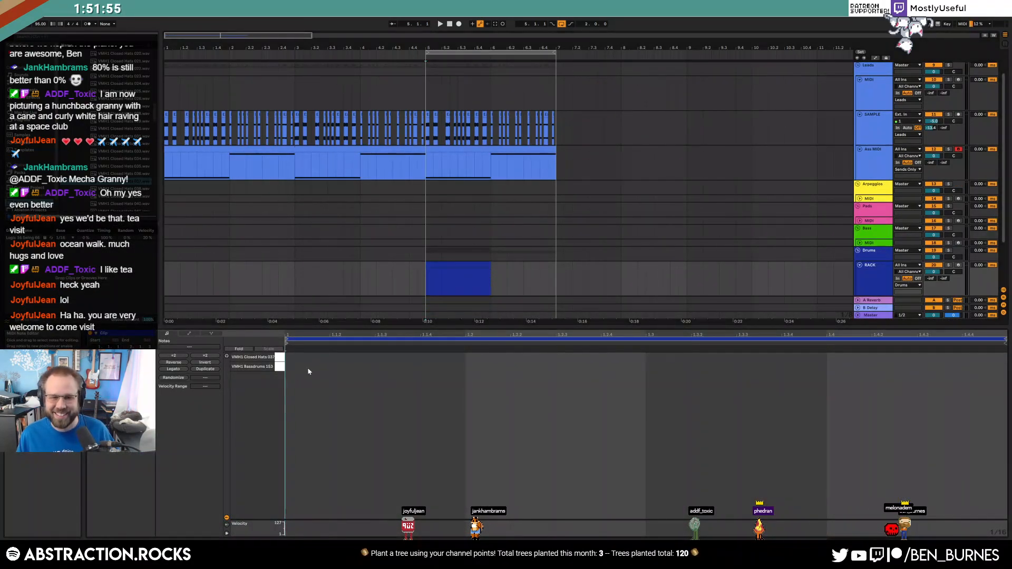
double_click(302, 368)
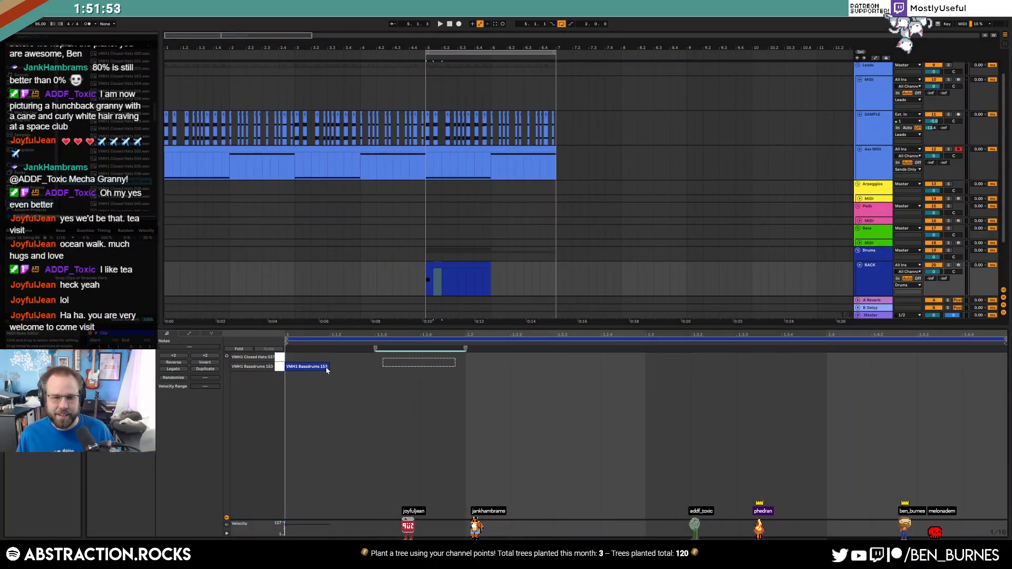
key(ctrl+d)
key(ctrl+d)
key(ctrl+d)
- Place a VMH1 Closed Hats 037 note on the off-beat of all four beats in the RACK clip
double_click(399, 360)
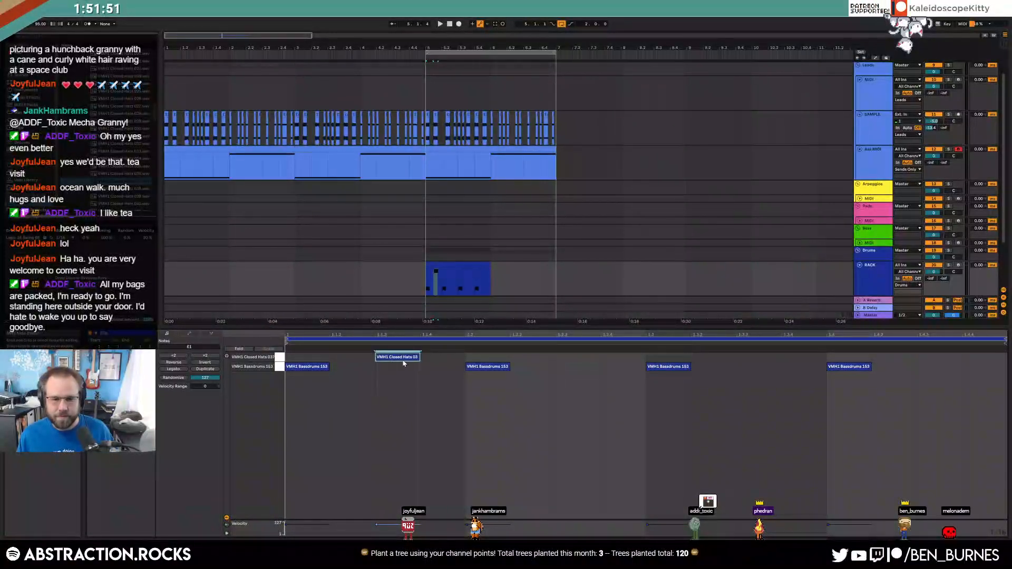
key(ctrl+d)
key(ctrl+d)
key(ctrl+d)
- Extend the looped RACK clip to bar 7 during playback and unfold the Bass group's MIDI track
key(space)
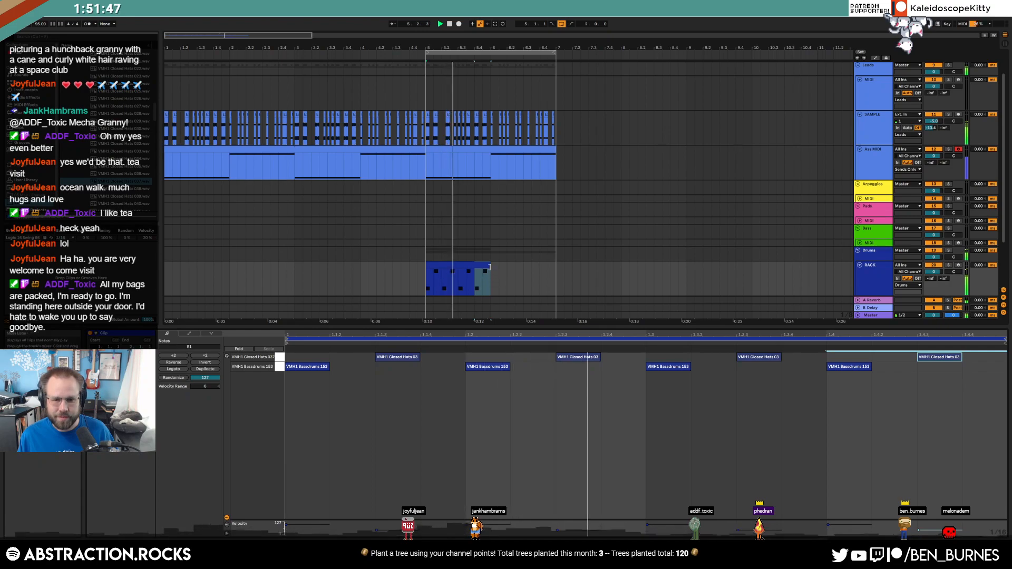
drag(490, 265, 555, 267)
key(shift+Tab)
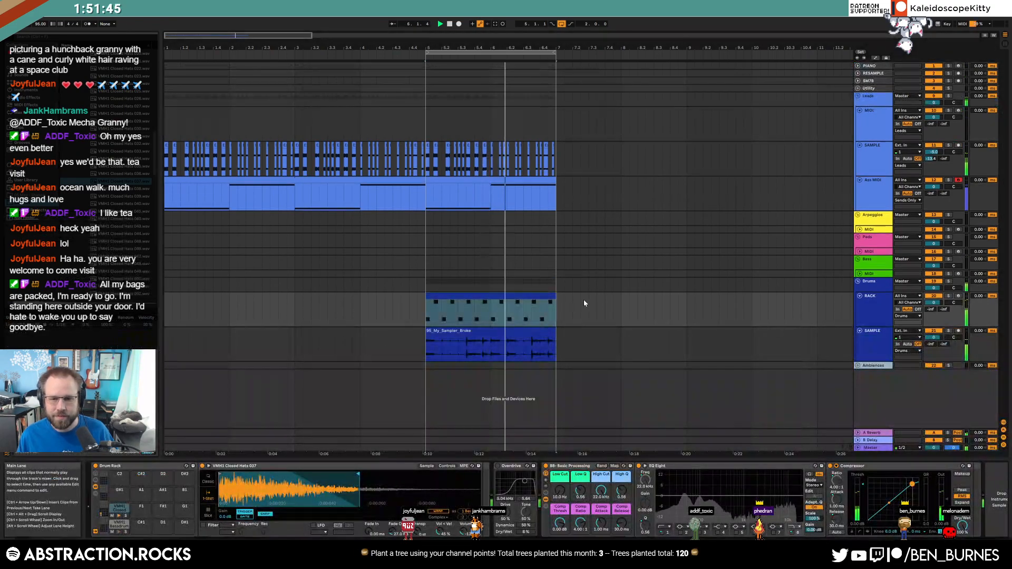
click(860, 273)
click(875, 278)
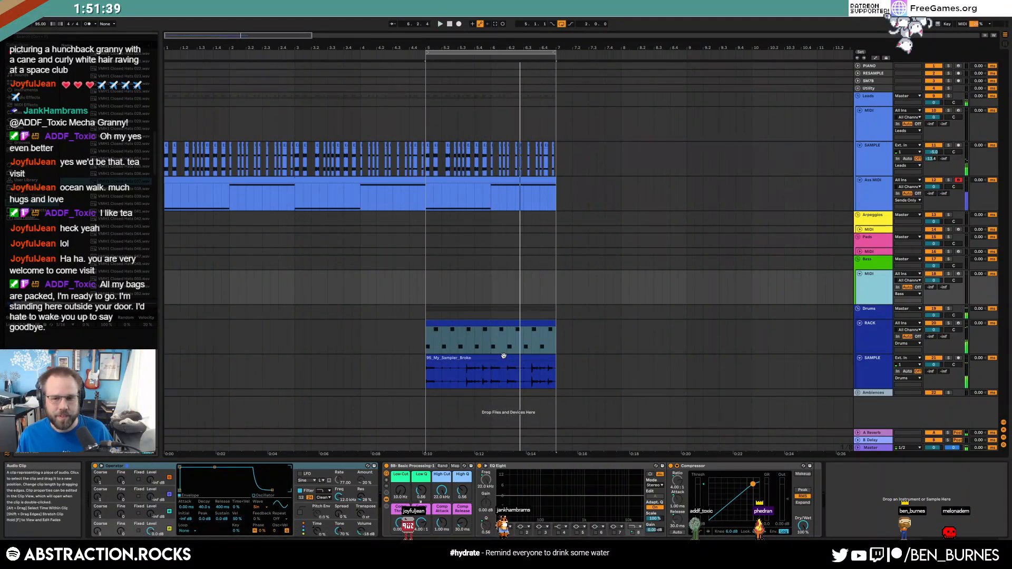
key(Down)
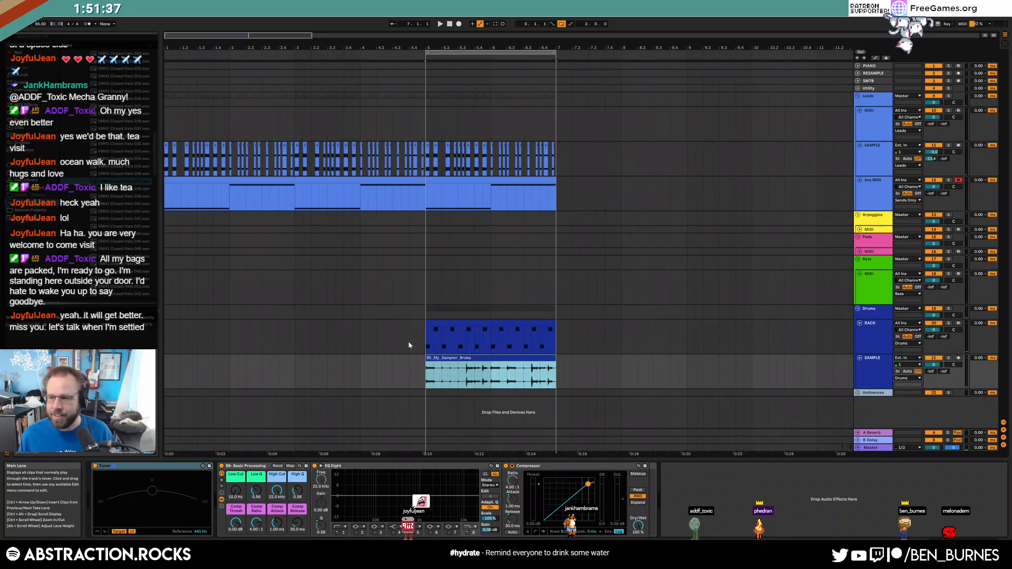
- Copy all closed hat notes one sixteenth later in the RACK clip, so hats sound twice on each off-beat
double_click(477, 337)
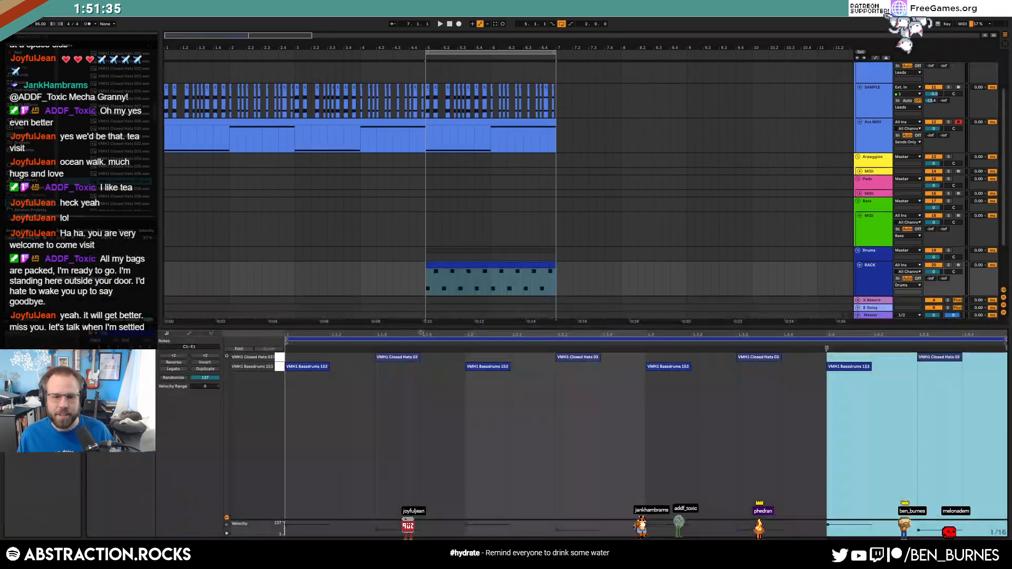
click(280, 359)
drag(408, 364, 439, 369)
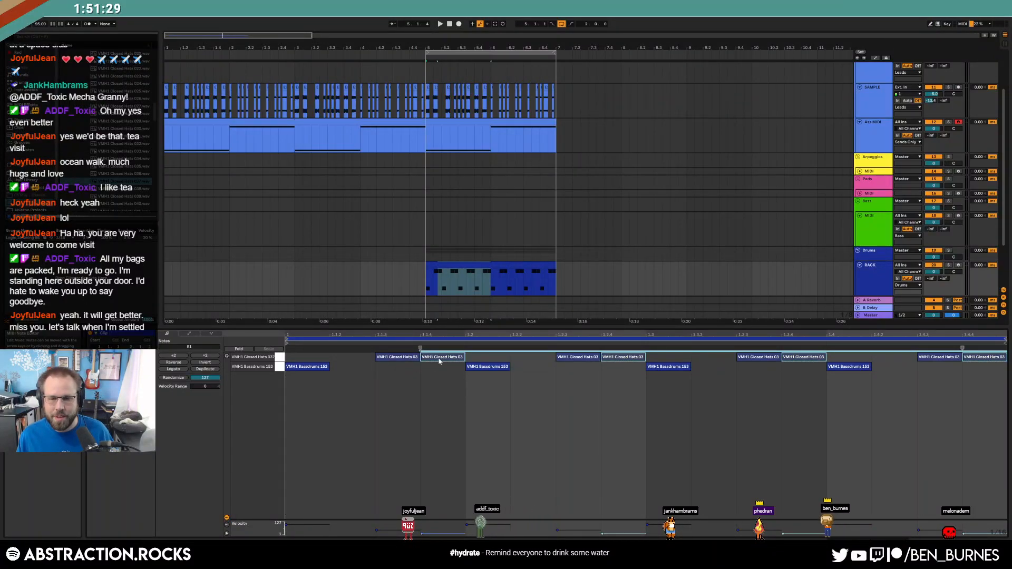
key(shift+Tab)
click(427, 340)
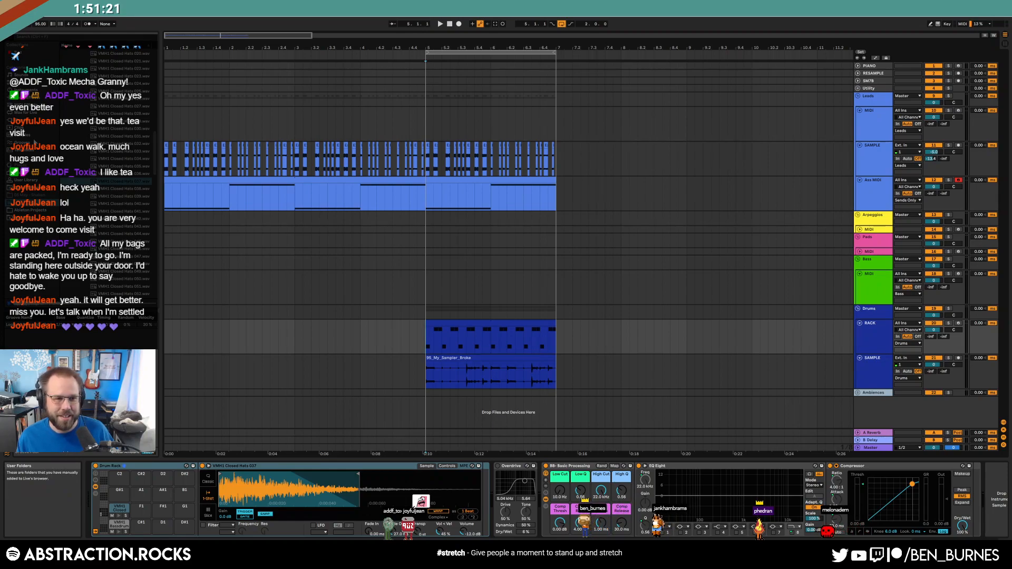
- Browse the dated sample folders in the user library and audition a sustained sample for the bass
click(31, 99)
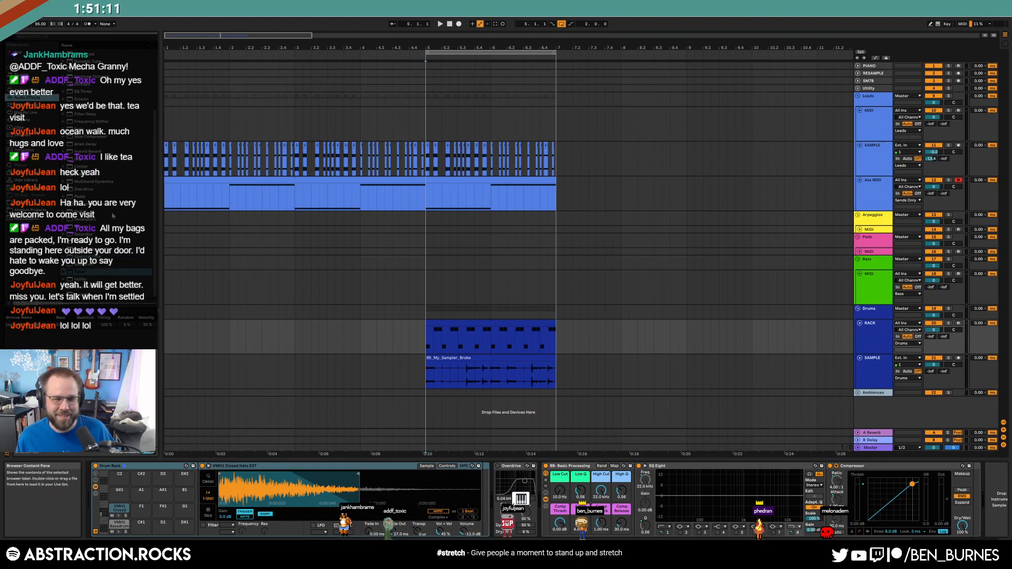
click(25, 204)
drag(154, 162, 154, 74)
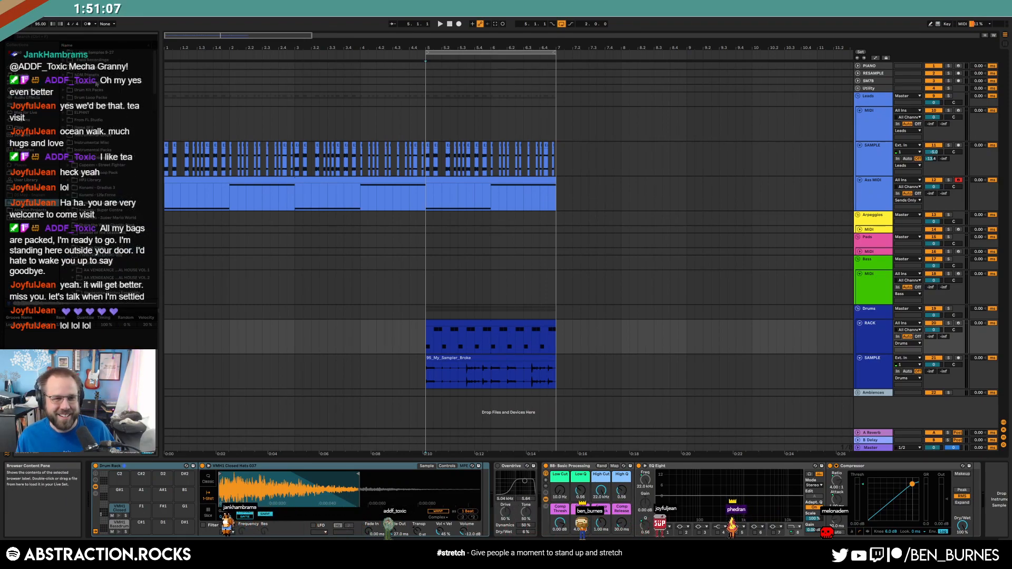
click(65, 67)
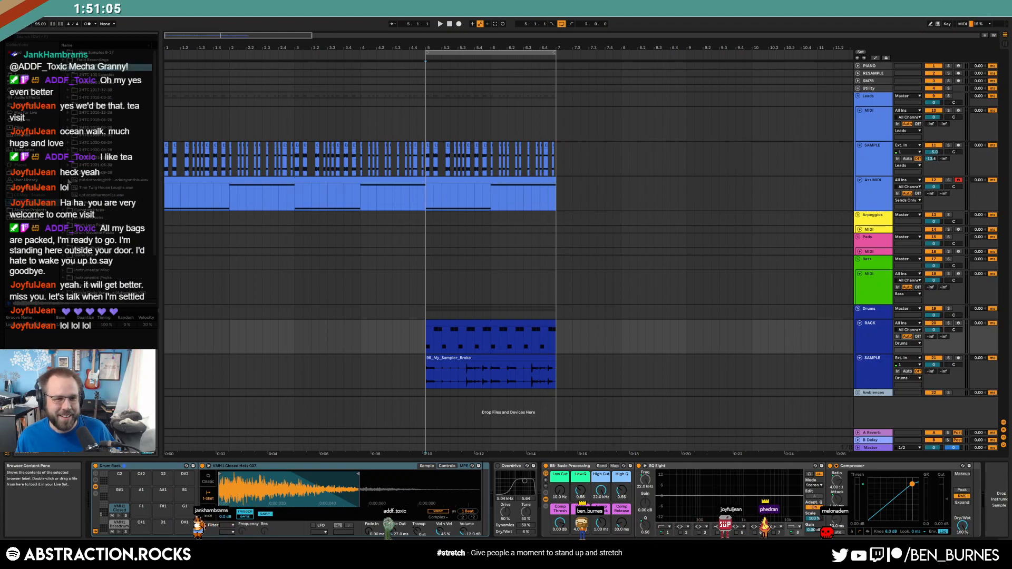
click(104, 173)
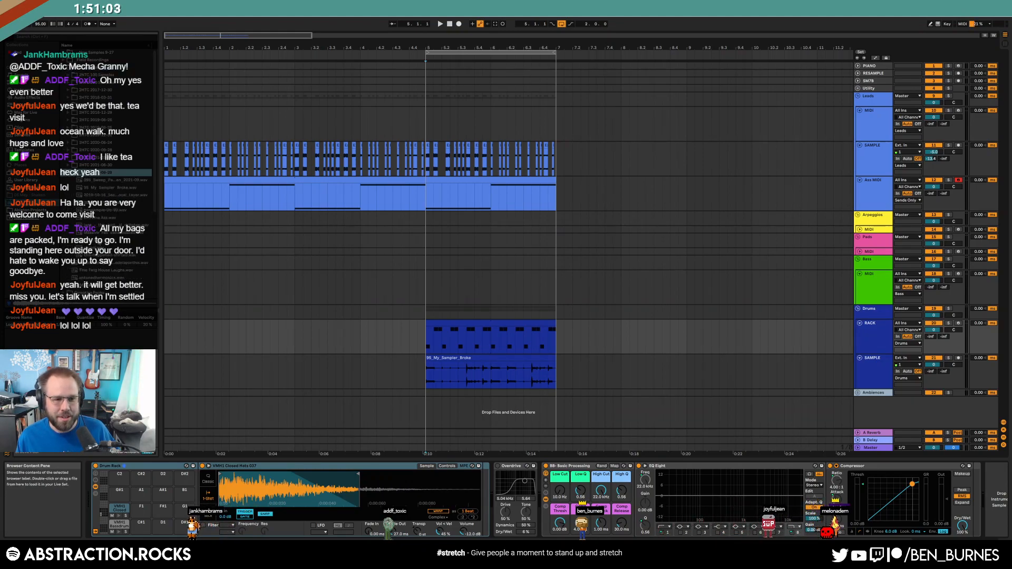
click(99, 241)
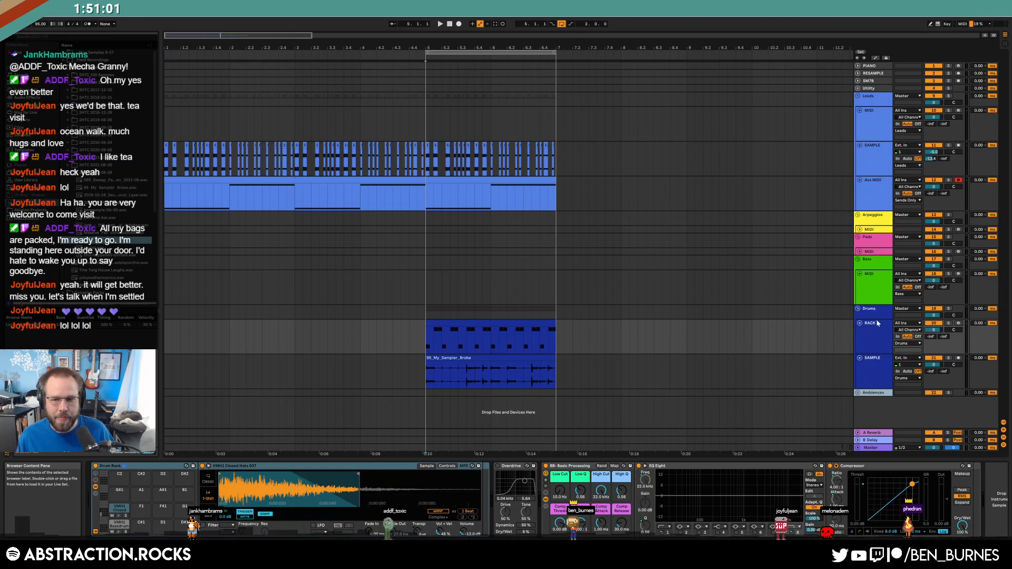
- Replace the Bass MIDI track with an audio SAMPLE track and place the chosen sample on it from bar 5, trimmed to bar 7
click(871, 275)
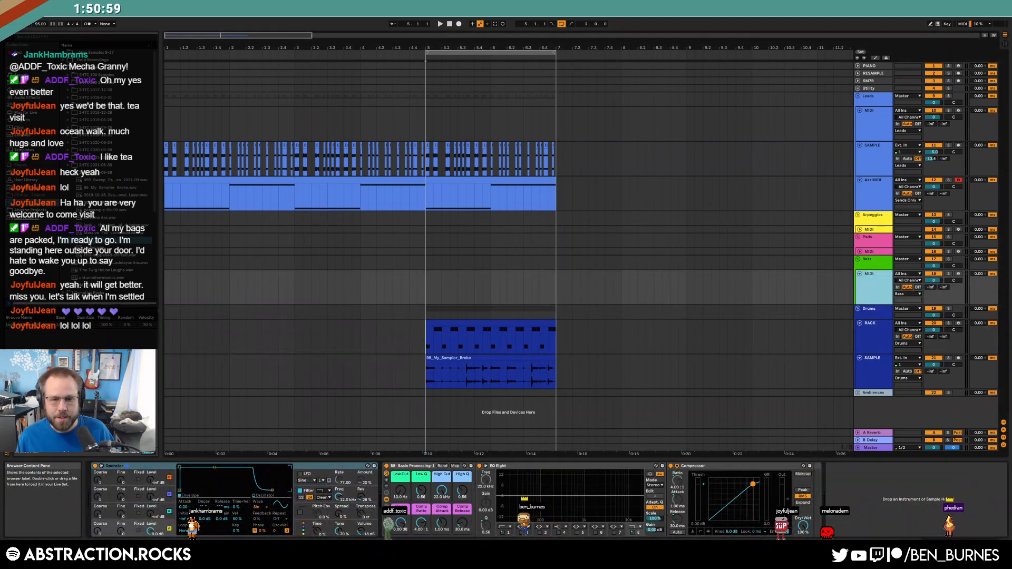
click(879, 283)
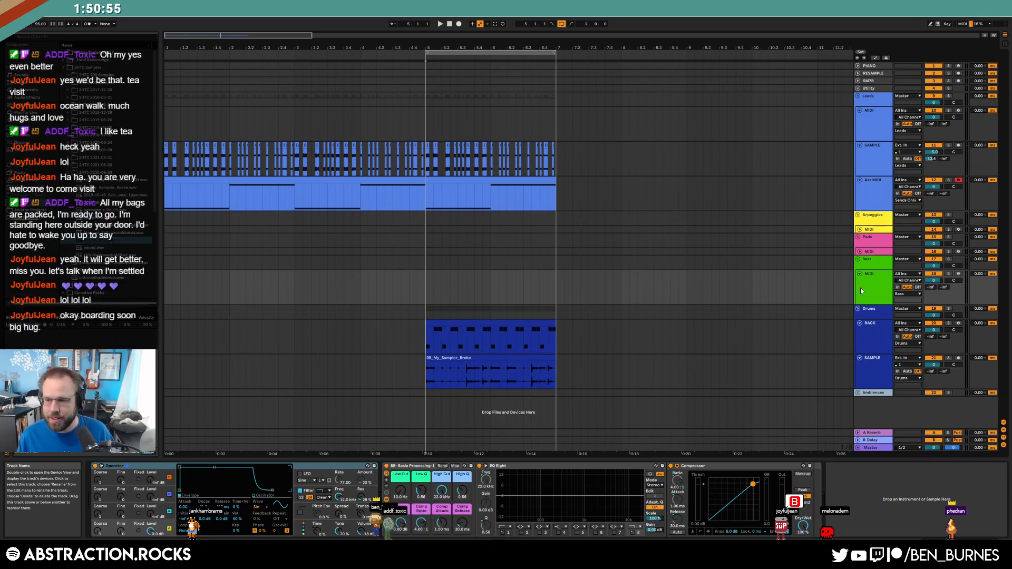
key(ctrl+z)
click(858, 290)
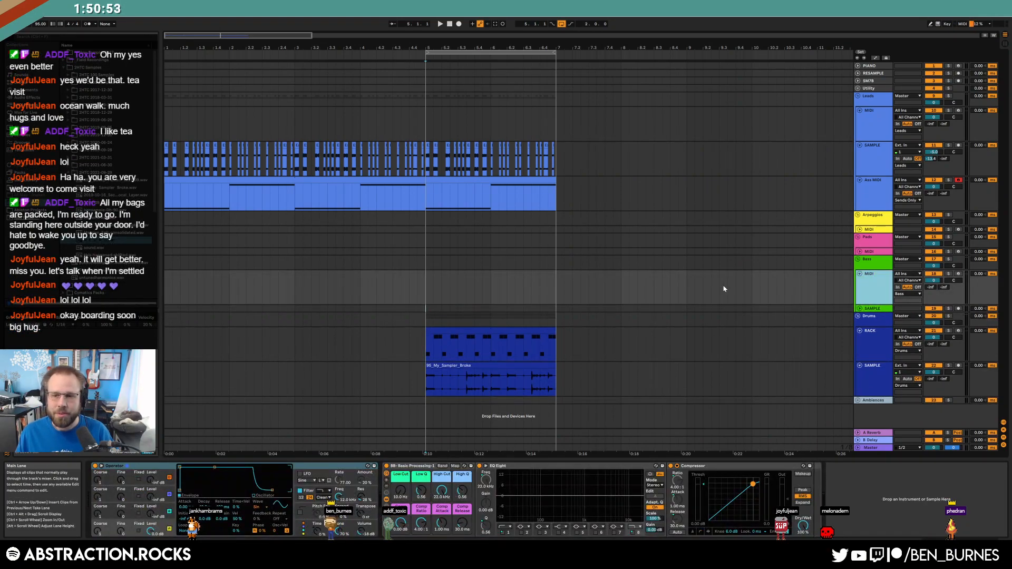
key(Delete)
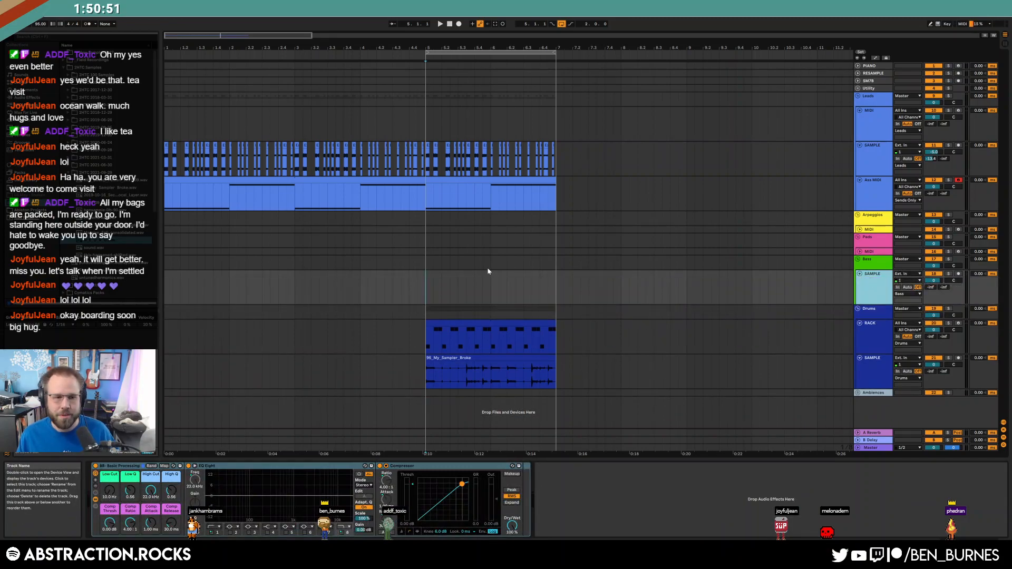
drag(75, 242, 431, 289)
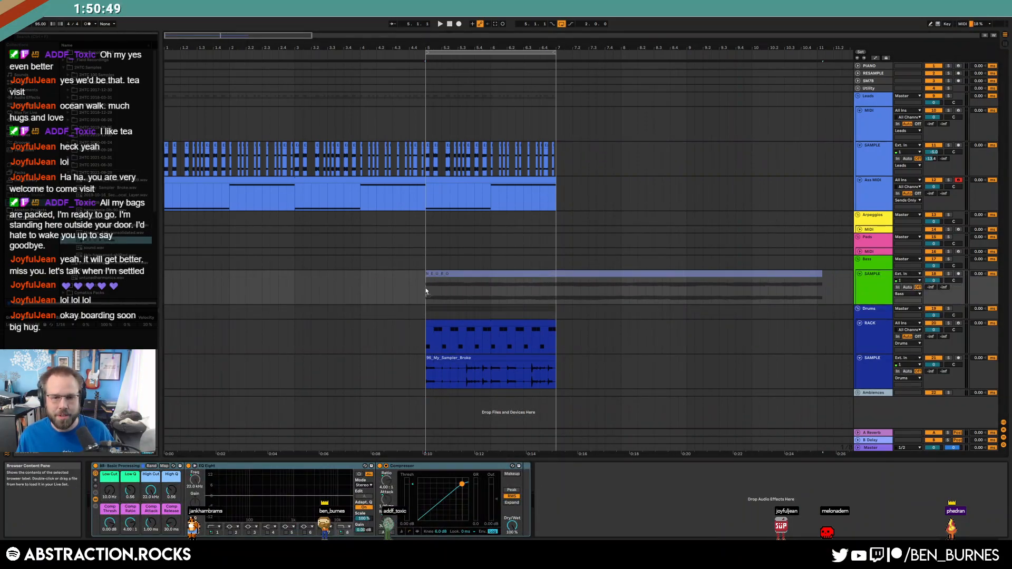
drag(821, 276, 558, 290)
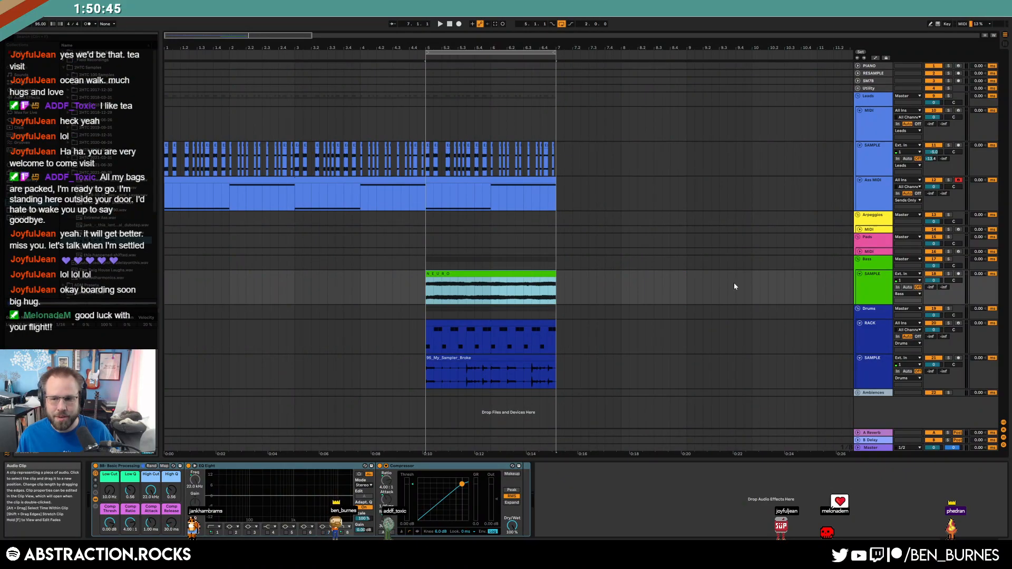
- Insert a new MIDI track below the Bass group's SAMPLE track and unfold it
click(884, 292)
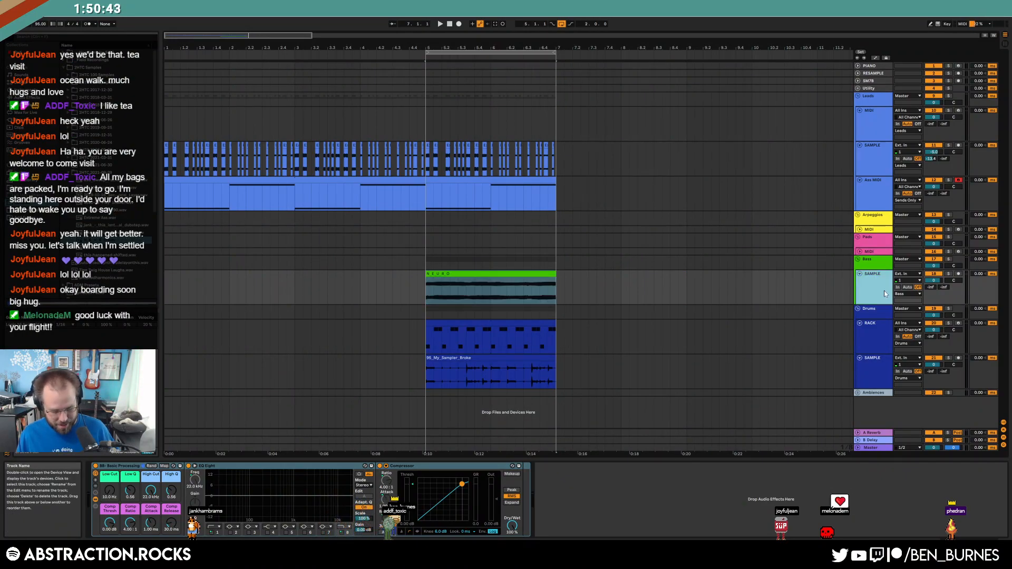
key(ctrl+shift+t)
click(859, 309)
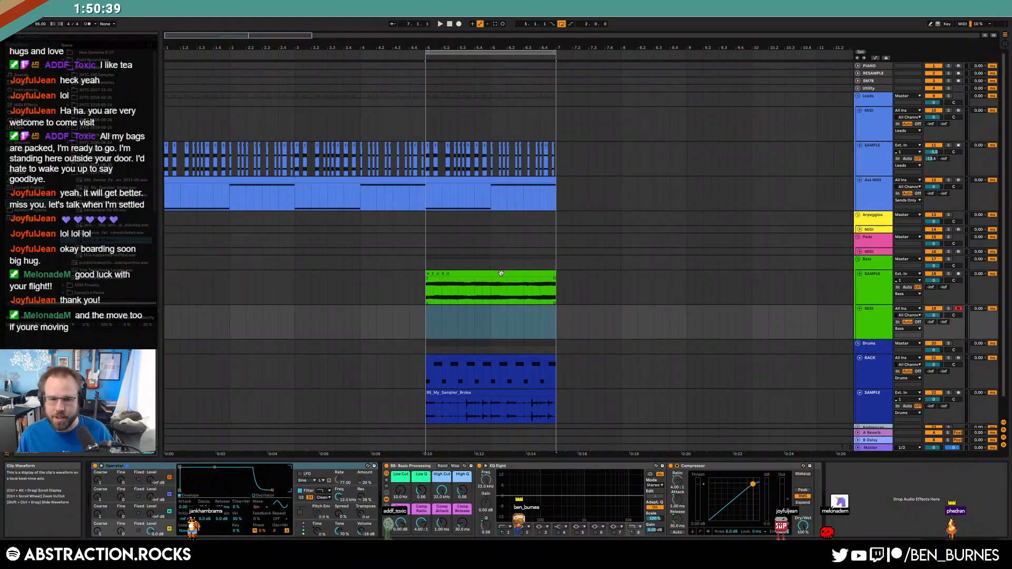
- Load the trimmed bass sample clip into a Simpler on the new MIDI track and delete the Bass SAMPLE track
click(488, 285)
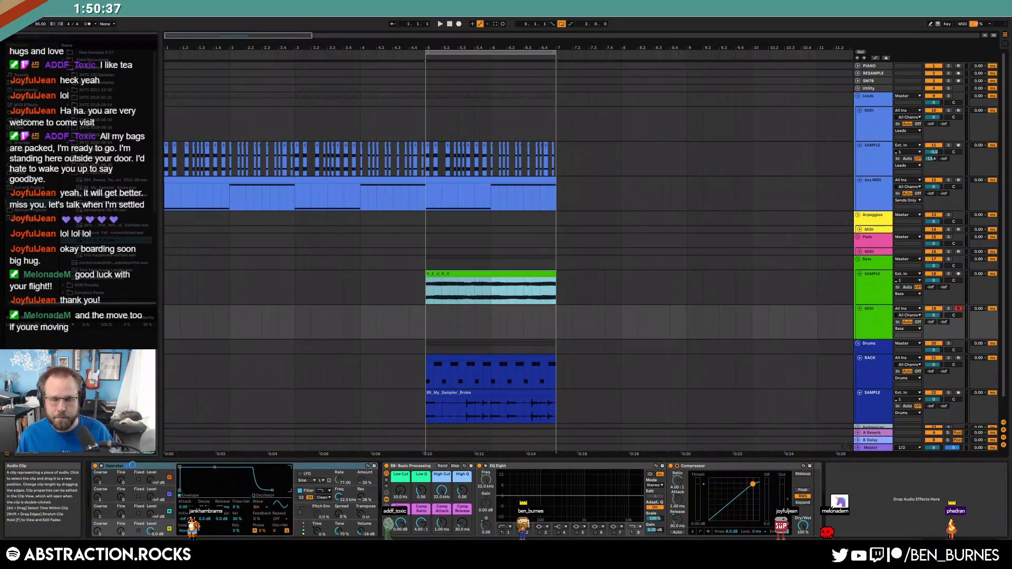
click(187, 435)
click(880, 293)
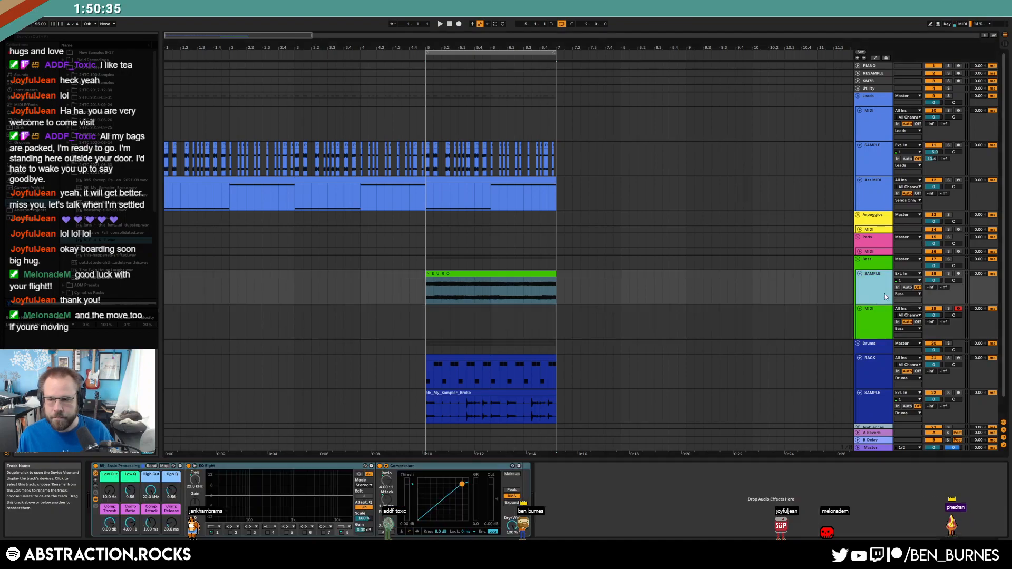
key(Delete)
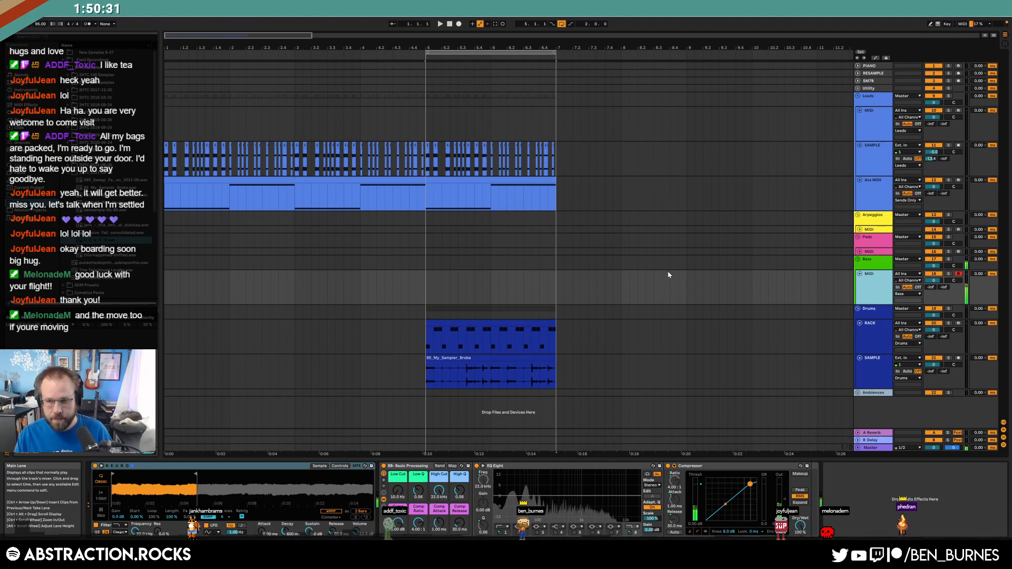
- Arm the PIANO track alongside the Bass MIDI track and adjust the bass Simpler's global transpose
click(958, 66)
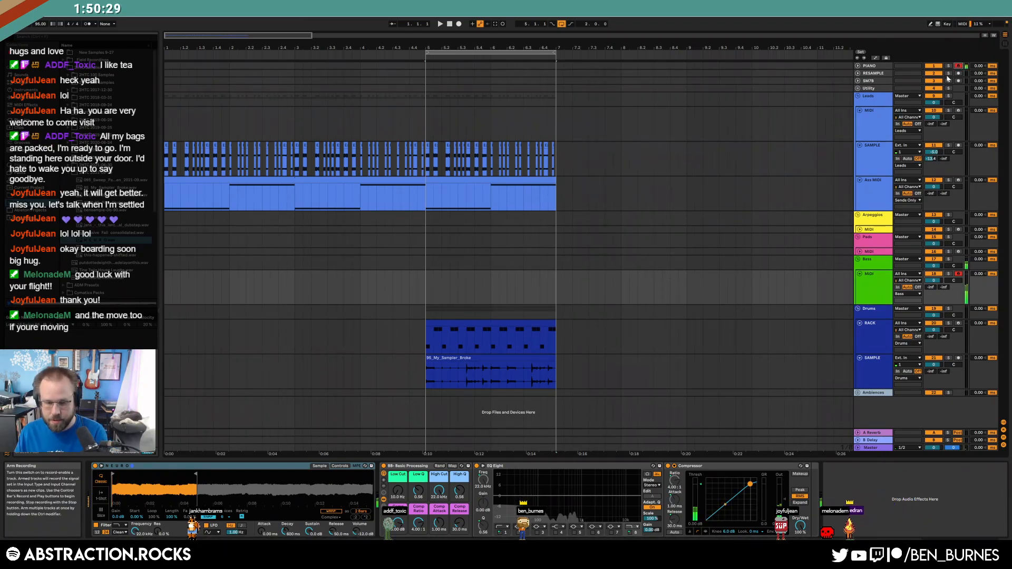
click(343, 469)
click(341, 466)
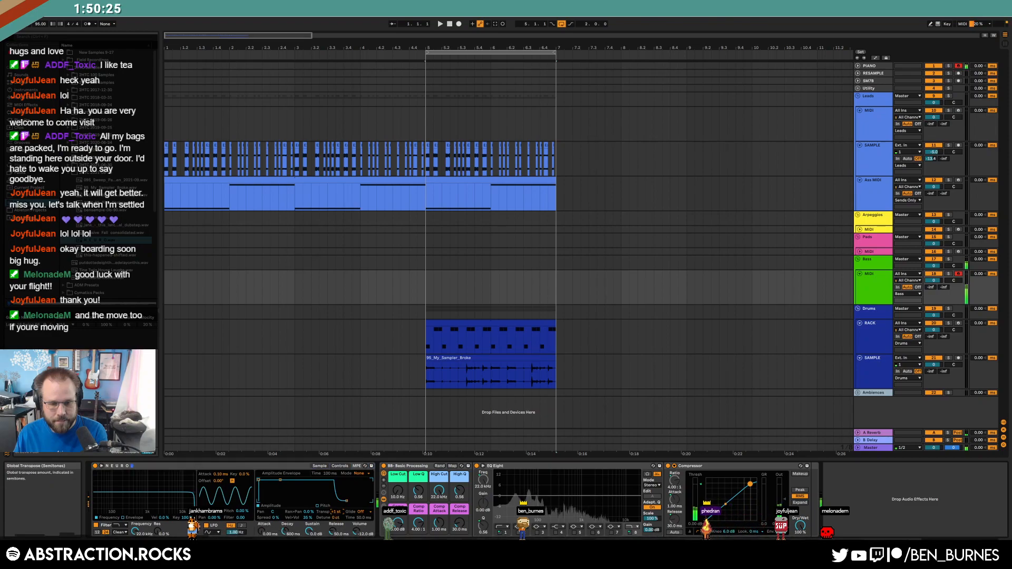
drag(337, 512, 337, 503)
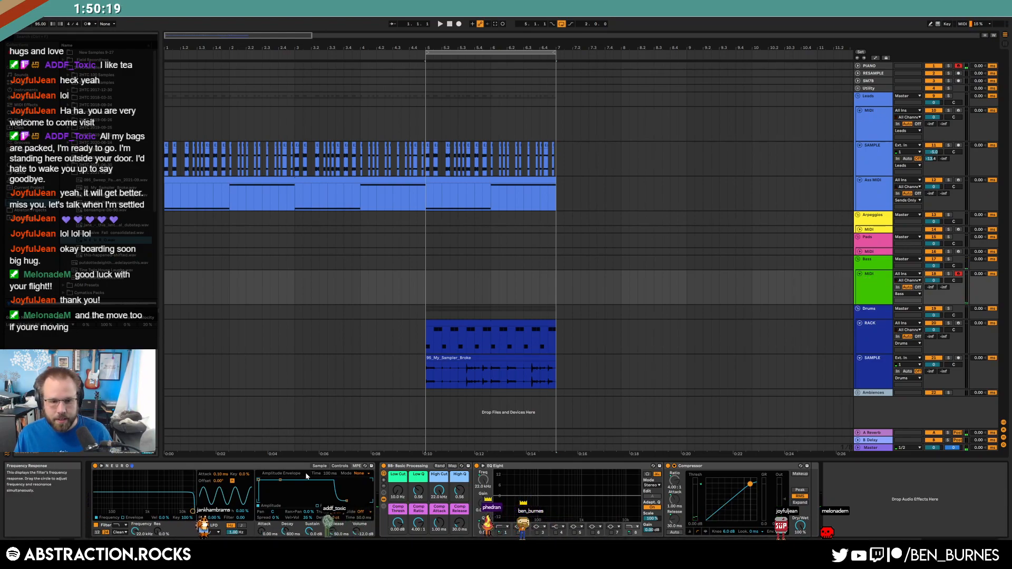
- Shorten the played region near the start of the bass Simpler's sample, disarm the PIANO track and check the sound against the loop
click(319, 467)
drag(154, 474, 147, 474)
click(959, 65)
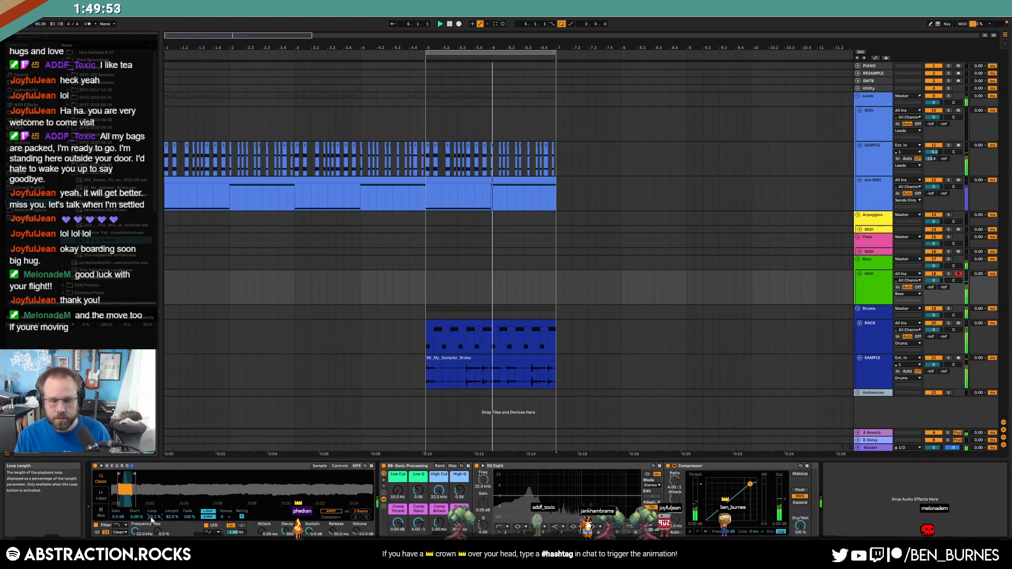
key(space)
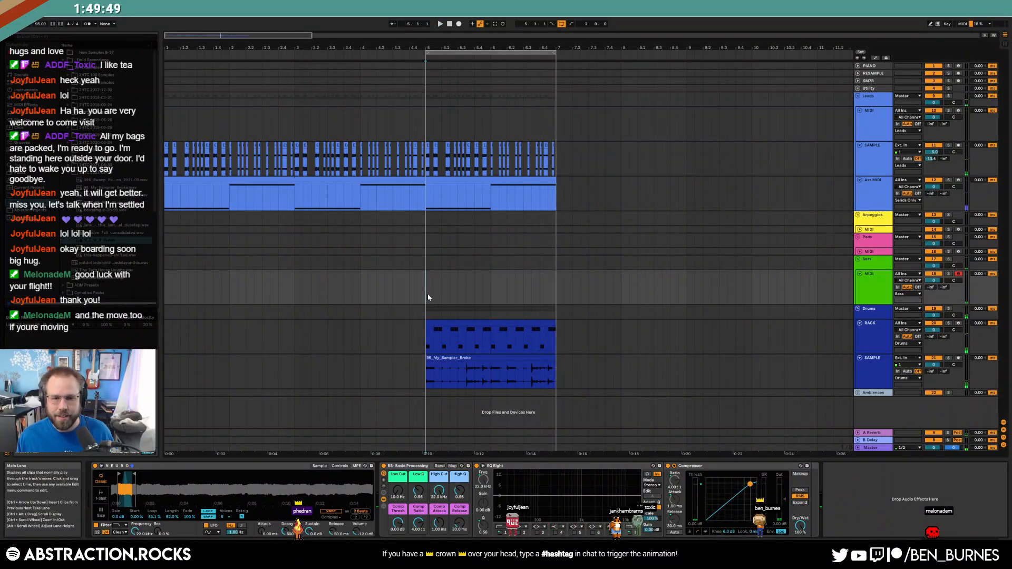
- Create an empty MIDI clip on the Bass MIDI track from bar 5 to bar 7 for note editing
mouse_move(428, 294)
mouse_down()
mouse_move(558, 296)
mouse_move(431, 292)
mouse_up()
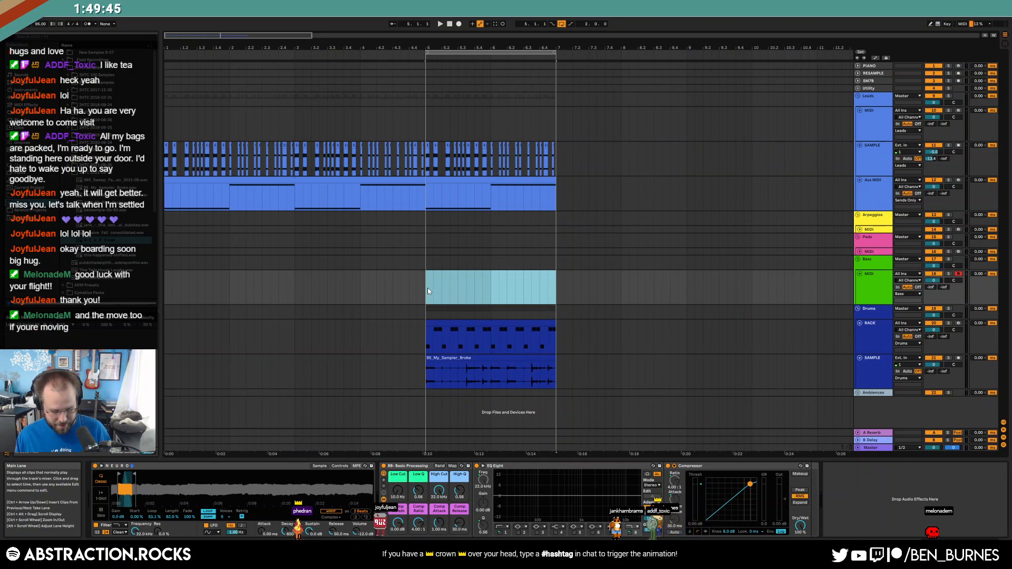
key(ctrl+shift+m)
drag(237, 398, 226, 398)
scroll(499, 276, up, 3)
click(469, 266)
scroll(469, 266, down, 2)
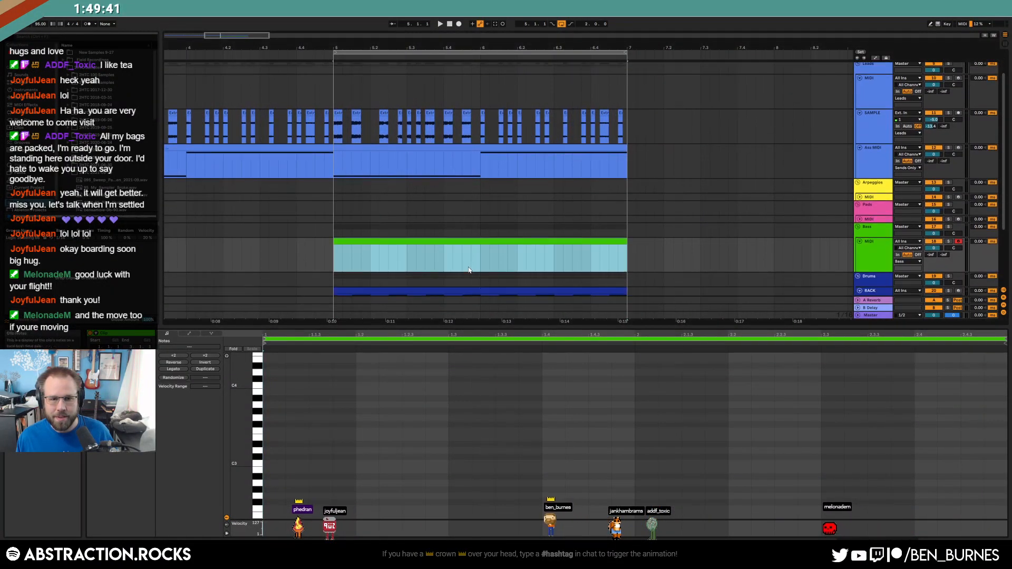
- Add C3 notes across the bass clip's first bar in the lead chops' rhythm, plus a short one at the second bar's start
double_click(268, 464)
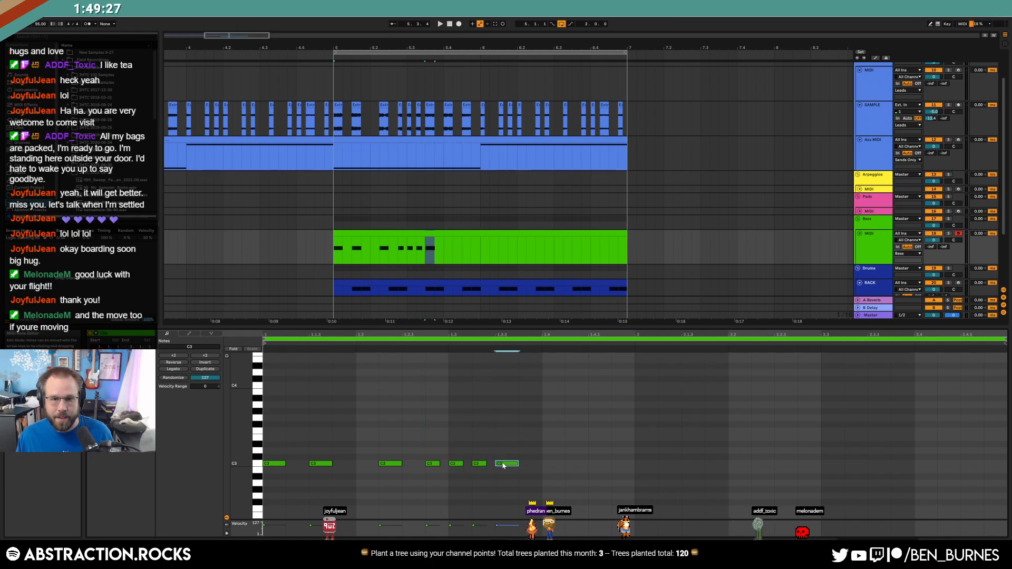
double_click(544, 465)
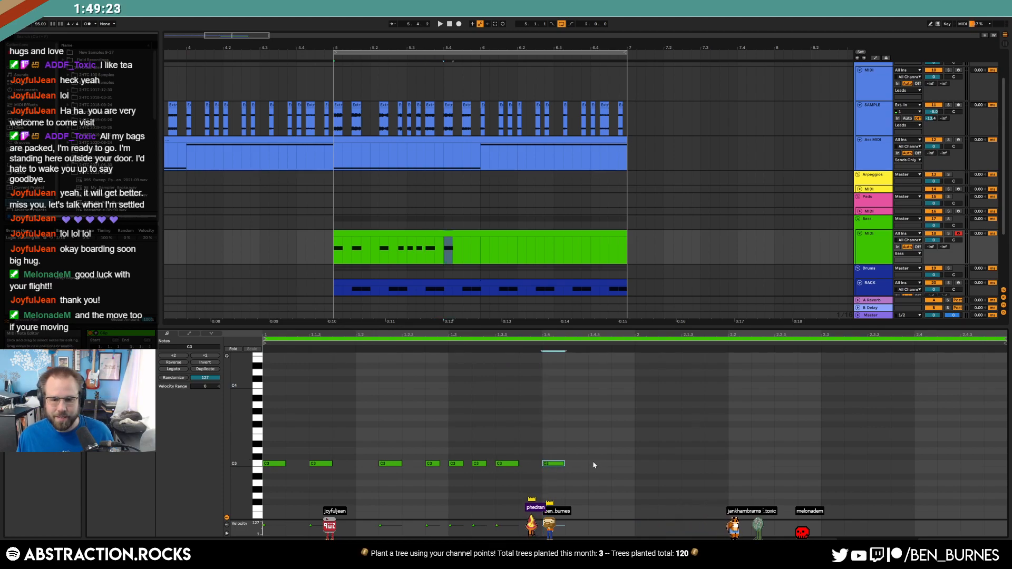
double_click(596, 464)
double_click(640, 466)
drag(658, 464, 647, 464)
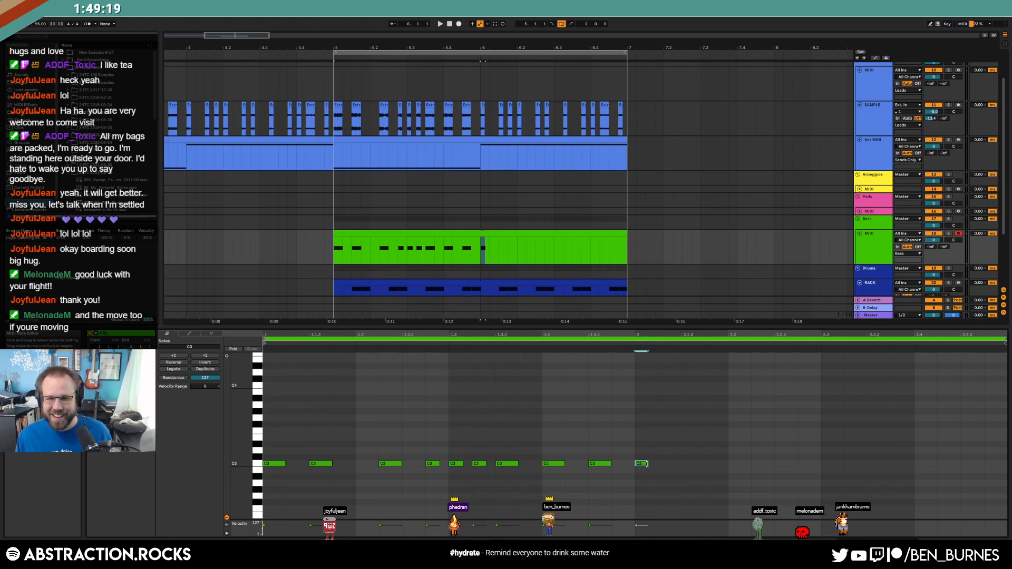
click(687, 463)
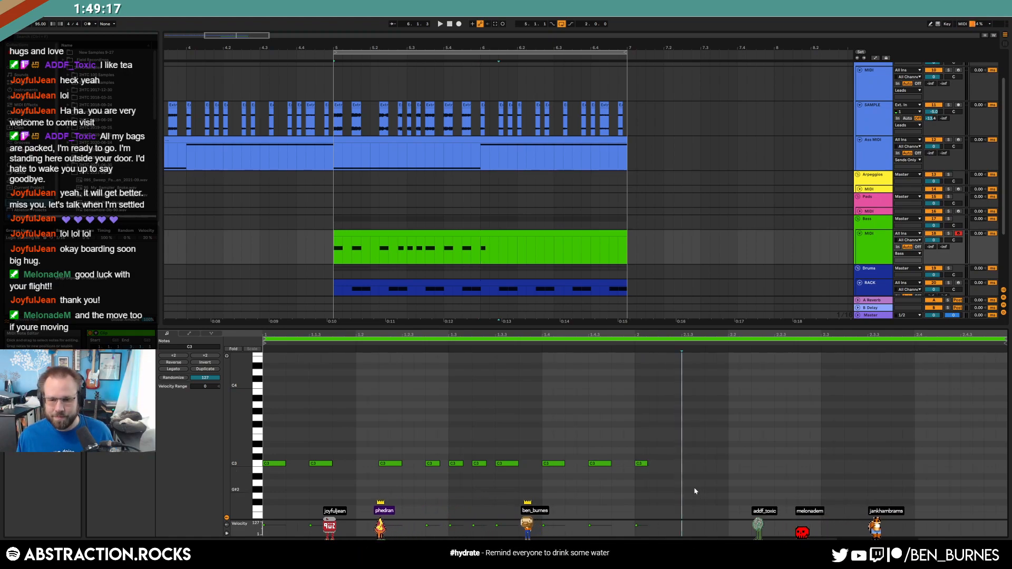
- Fill the rest of the bass clip's second bar with C3 notes in the lead chops' rhythm and play the loop
double_click(685, 463)
double_click(709, 463)
double_click(734, 463)
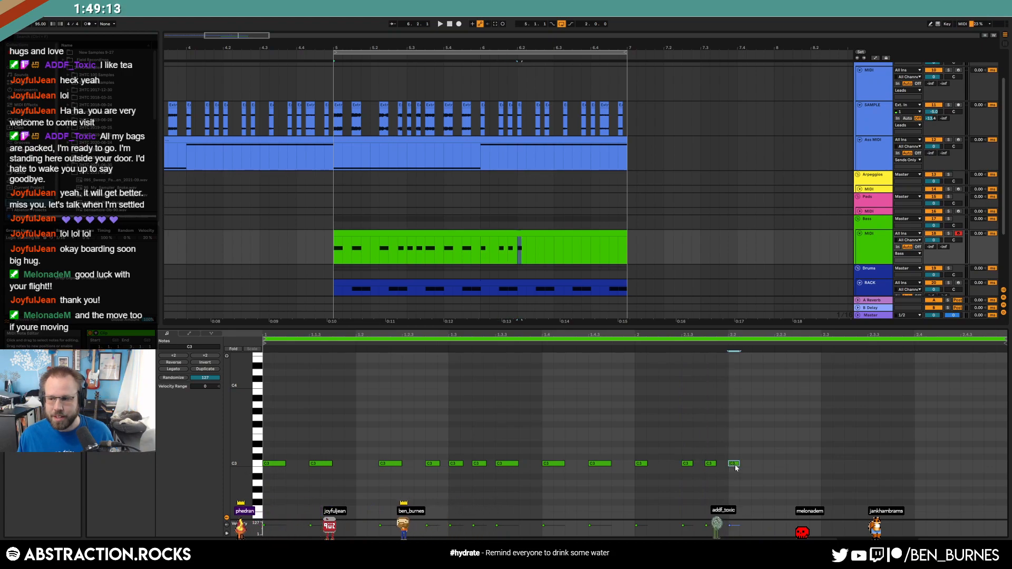
double_click(780, 464)
double_click(802, 463)
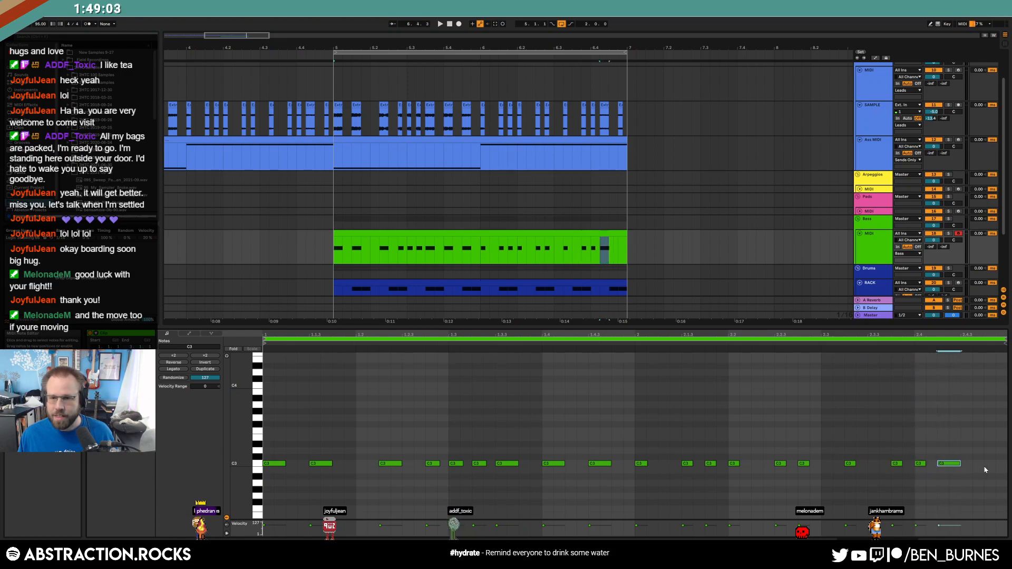
key(space)
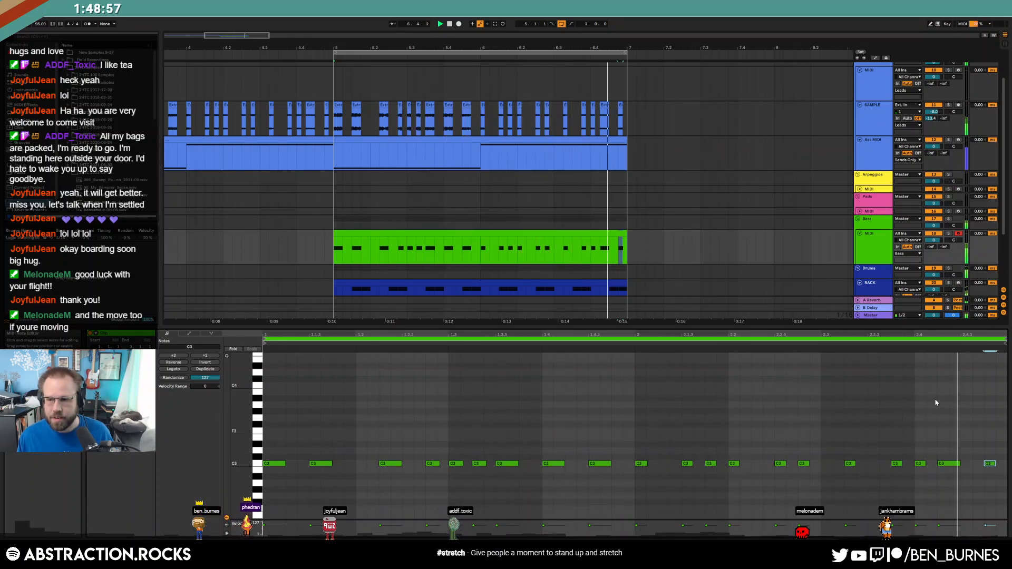
- Search the browser for "ott" and insert the OTT preset after the Simpler on the Bass MIDI track
key(shift+Tab)
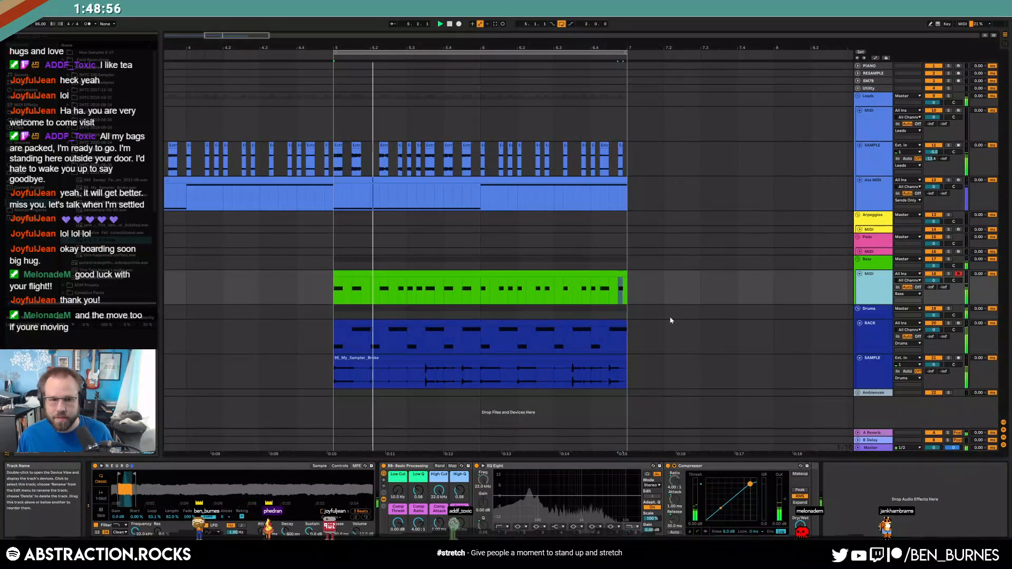
click(56, 38)
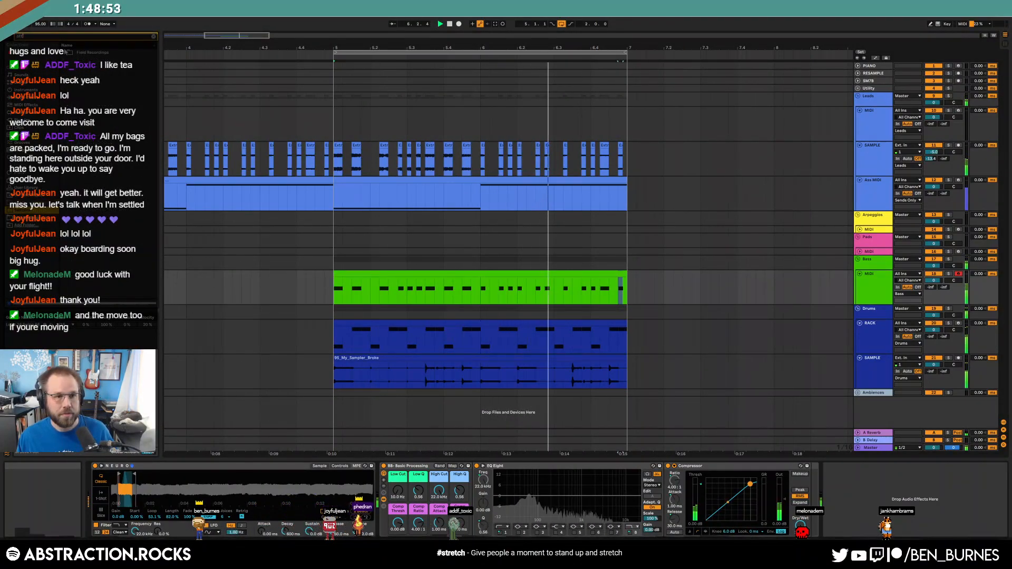
text(ott)
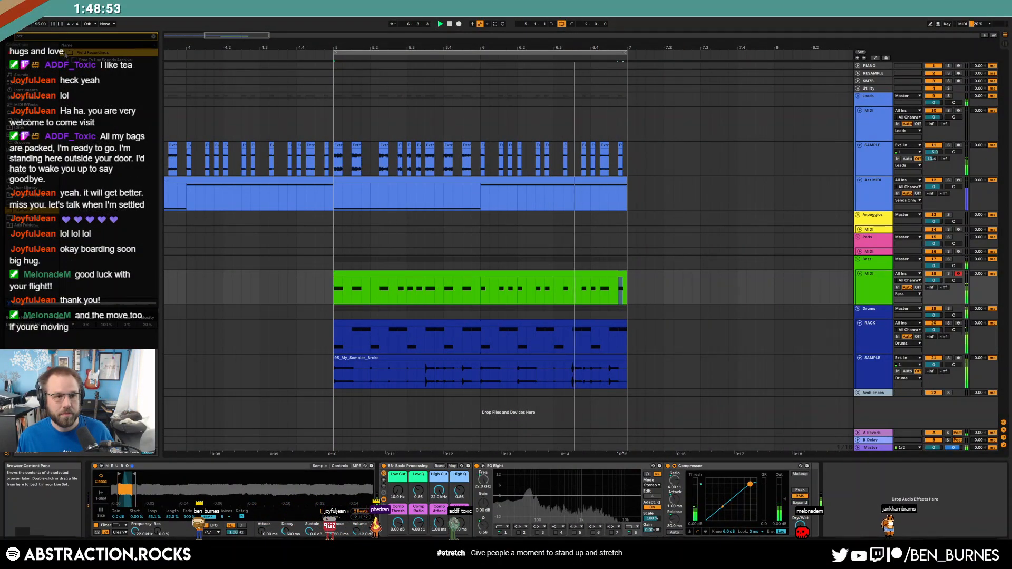
click(33, 119)
click(34, 98)
click(64, 53)
click(86, 60)
drag(369, 488, 375, 487)
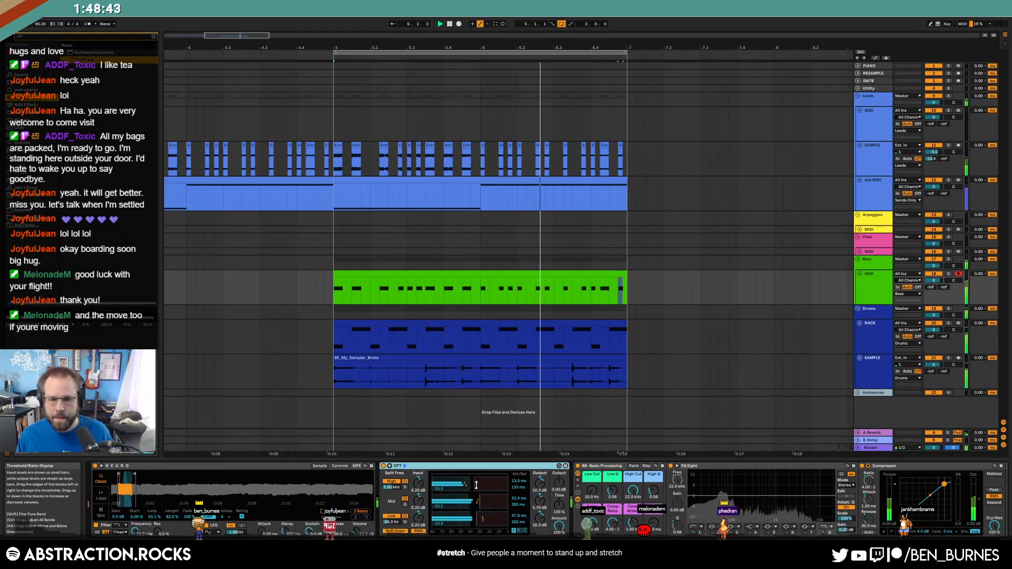
- Raise four C3 notes late in the bass clip's second bar to D#3 and its last two to D3, and audition the loop
double_click(523, 284)
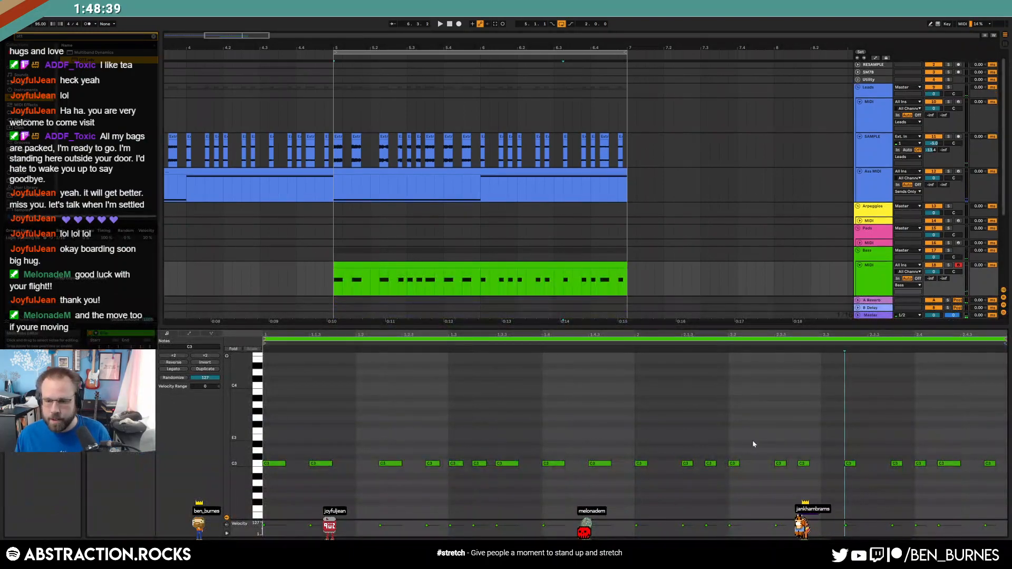
drag(797, 444, 927, 483)
key(Up)
key(Up)
drag(930, 429, 795, 464)
key(Up)
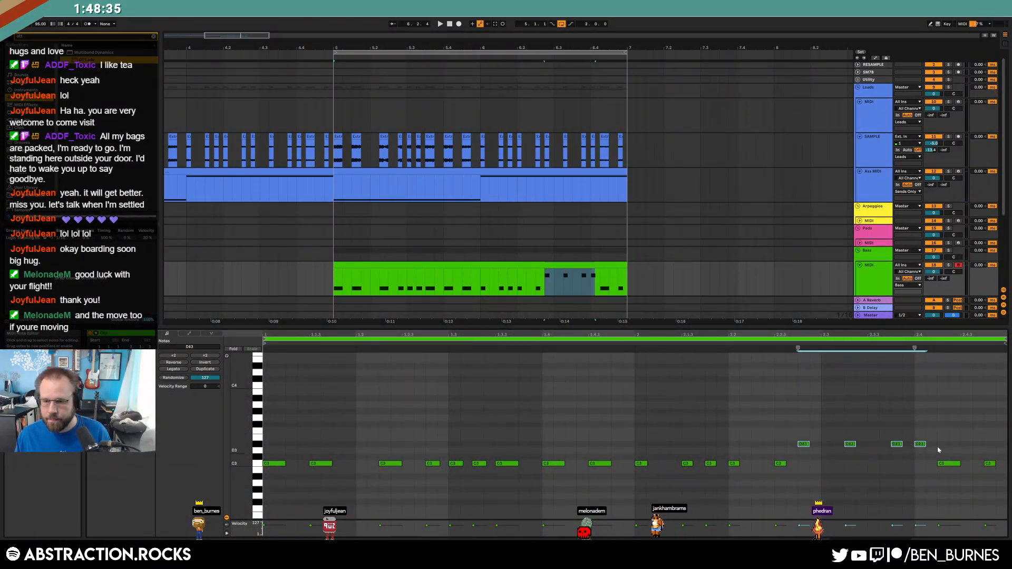
drag(938, 450, 1004, 474)
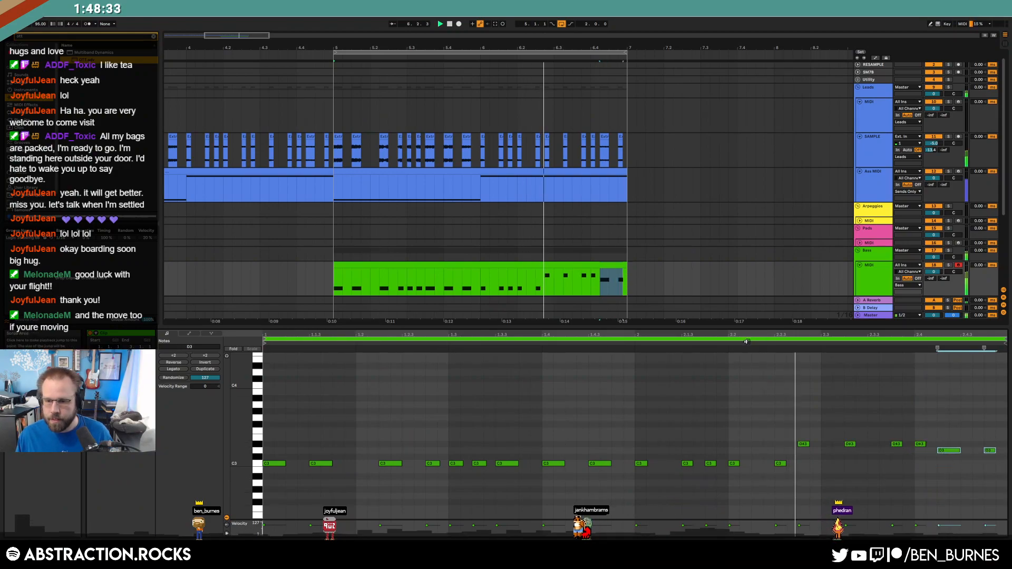
key(space)
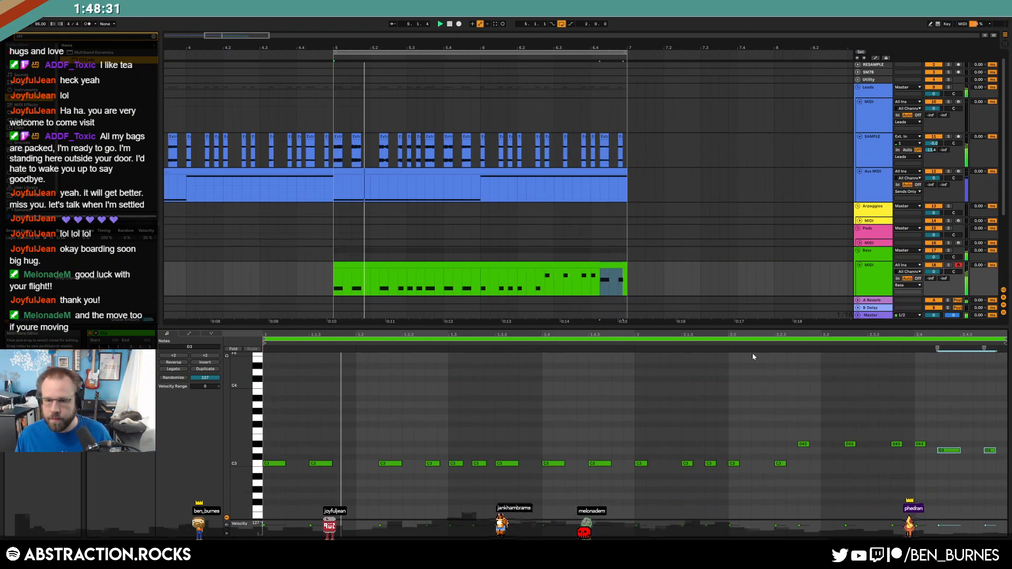
key(shift+Tab)
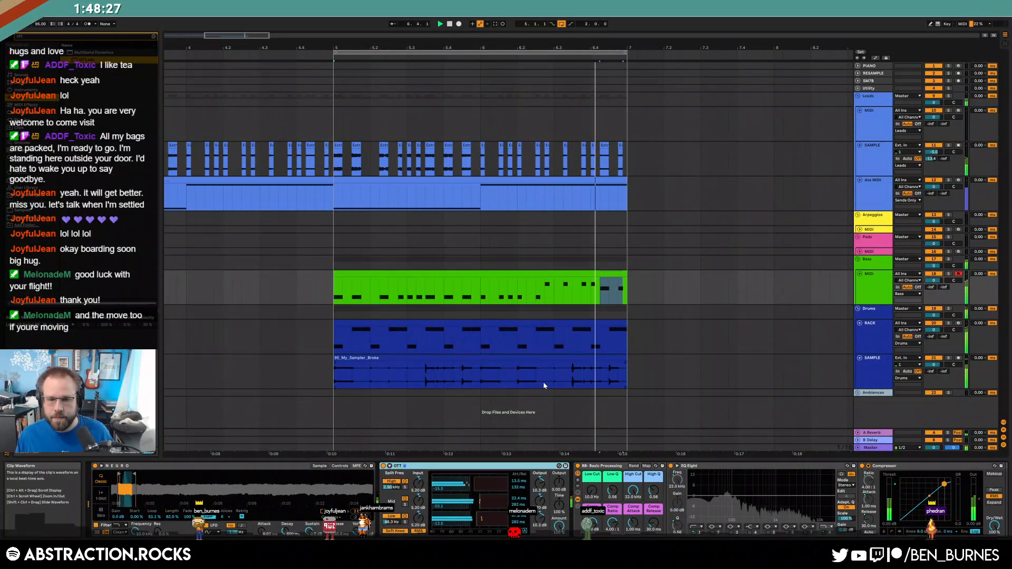
key(space)
- Shift the drum sample's section from beat 6.4 a sixteenth later and duplicate the short slice just before 6.4 into the gap
click(596, 358)
scroll(598, 380, up, 3)
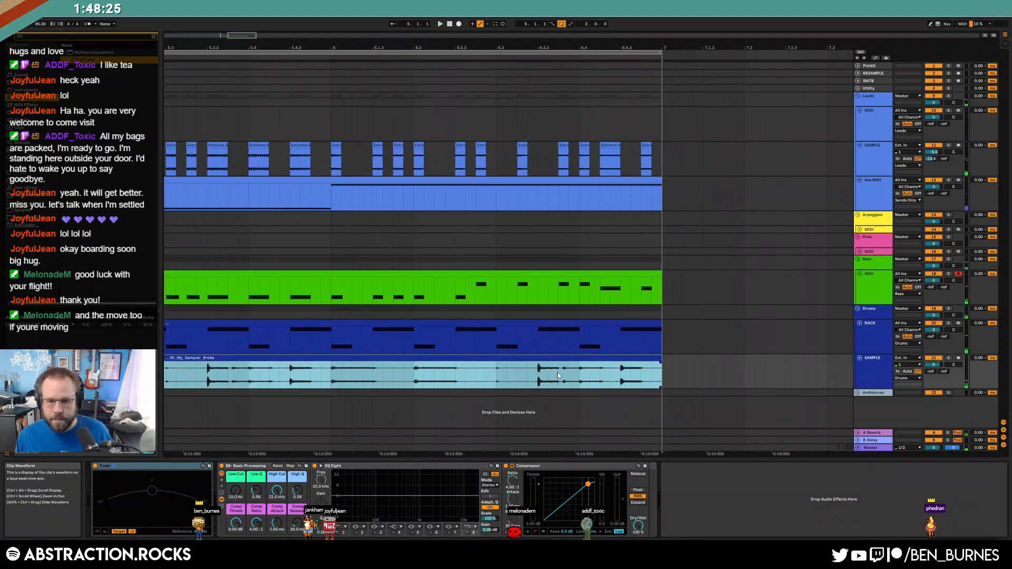
scroll(558, 373, up, 2)
drag(507, 375, 793, 376)
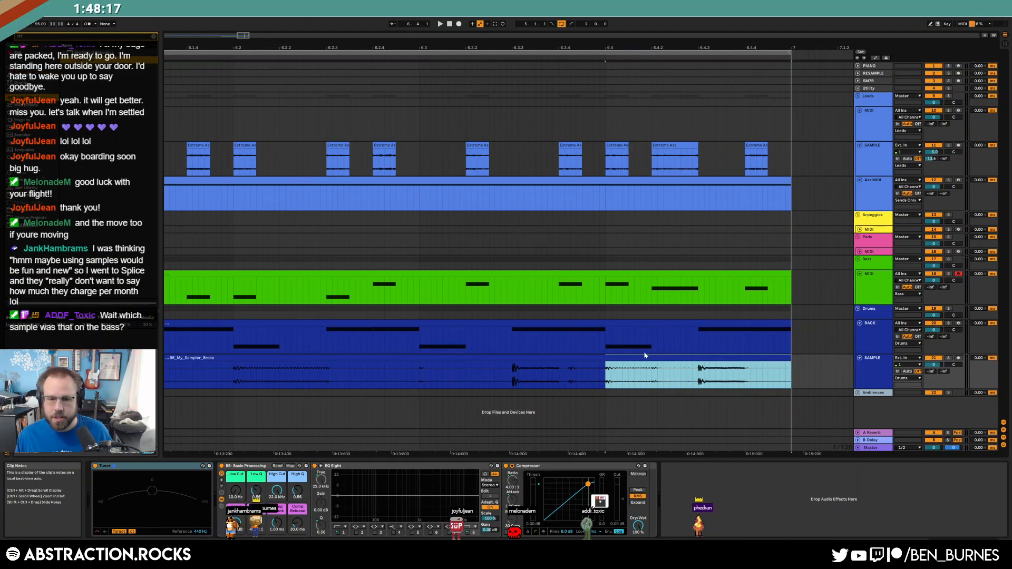
drag(645, 357, 682, 360)
click(573, 378)
drag(574, 378, 604, 381)
key(ctrl+d)
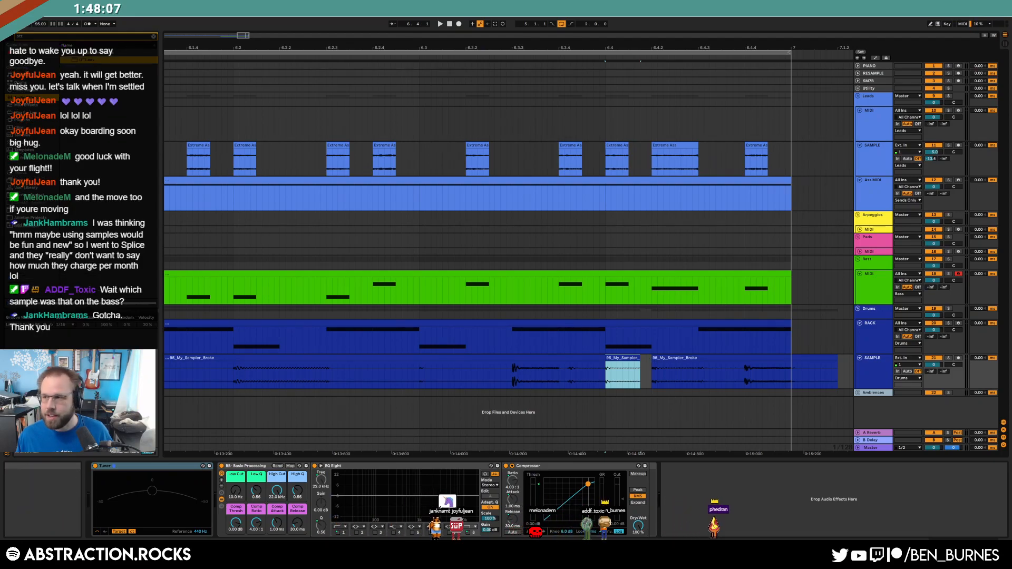
- Switch to Discord's sample_library channel and play N_E_U_R_O.wav and N_E_U_R_O_but_like_semi-listenable.wav, then move the window away
drag(1011, 73, 338, 99)
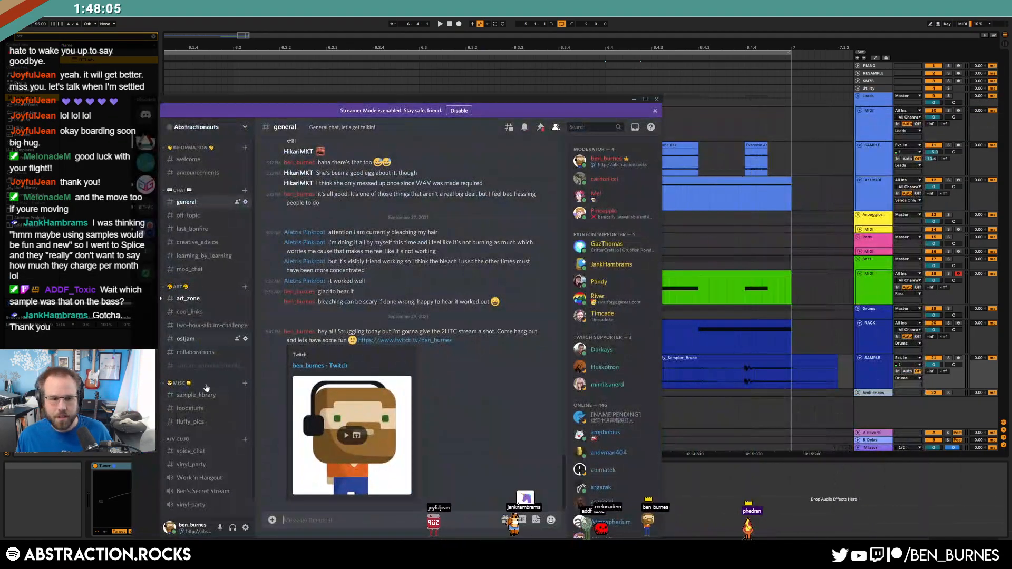
click(196, 395)
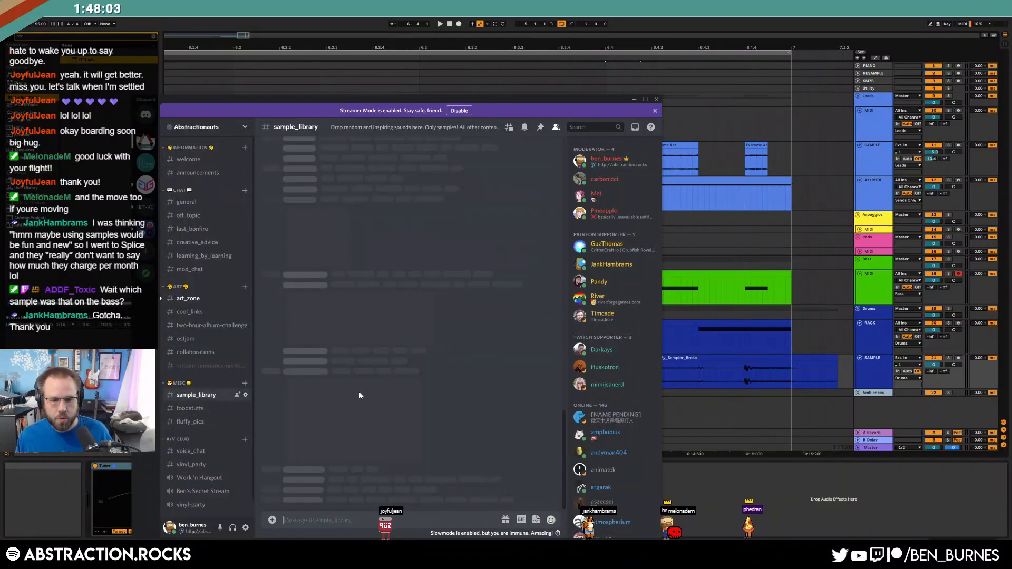
scroll(470, 384, up, 6)
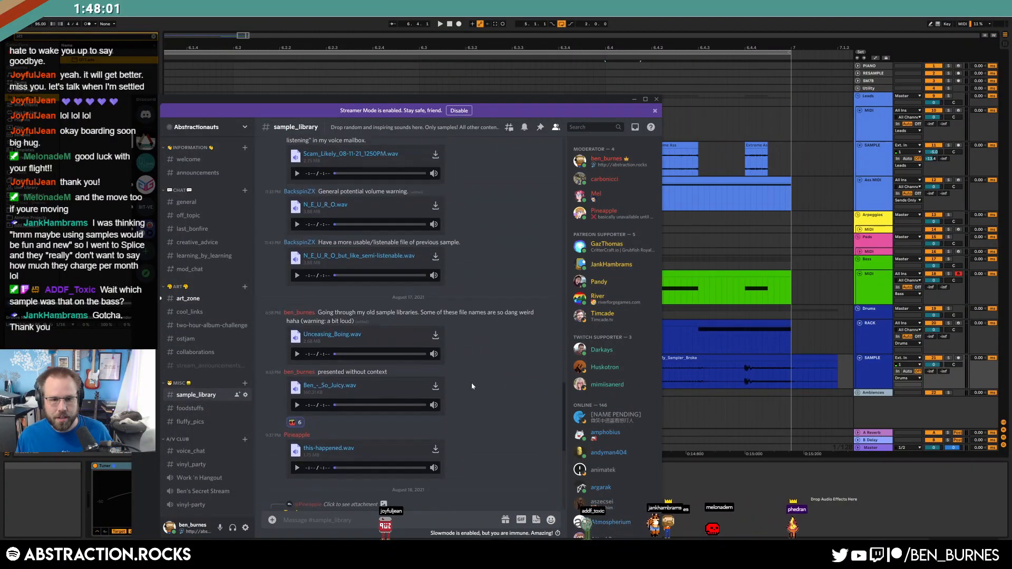
scroll(472, 387, up, 2)
click(297, 304)
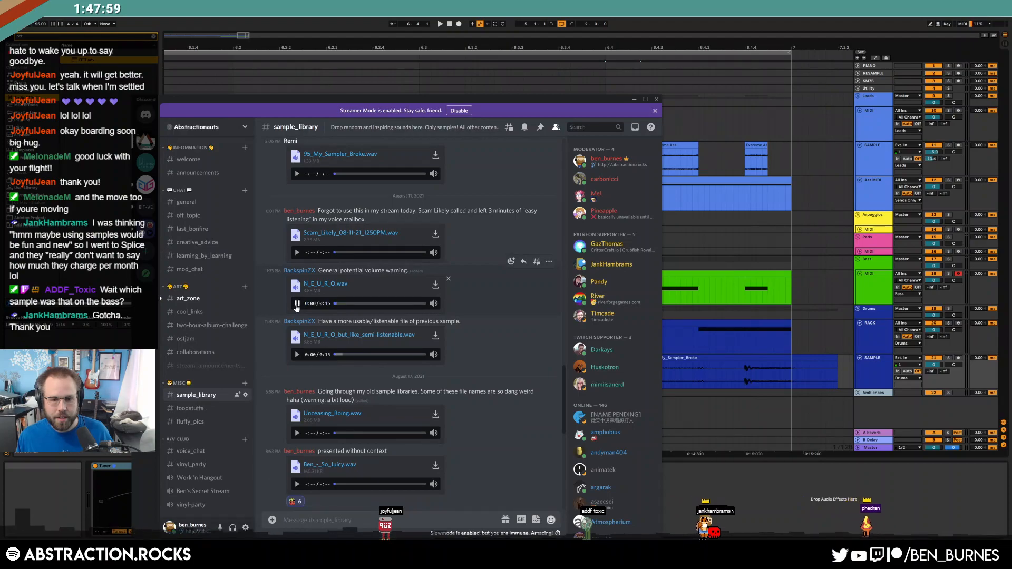
click(297, 305)
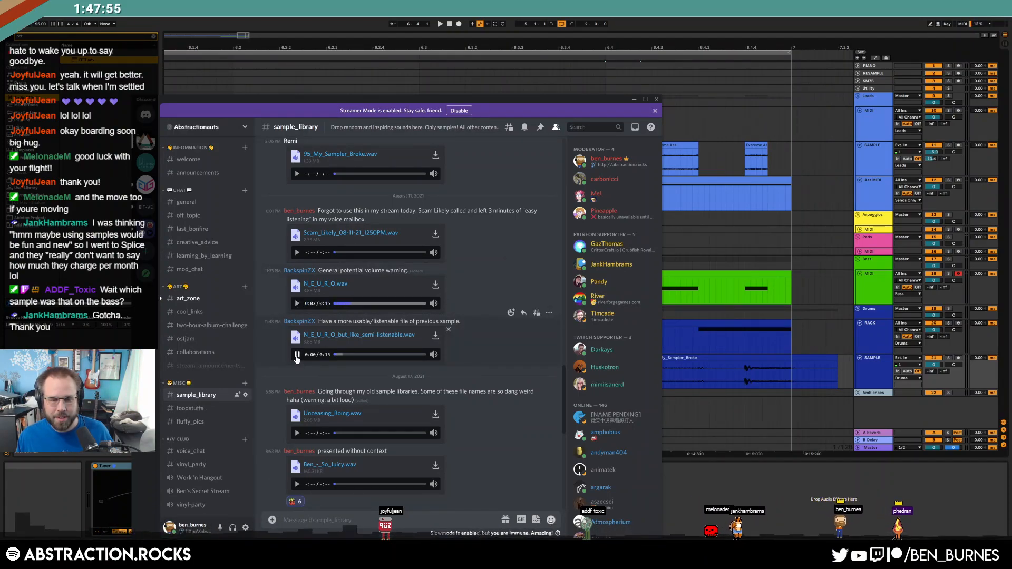
drag(392, 100, 1011, 100)
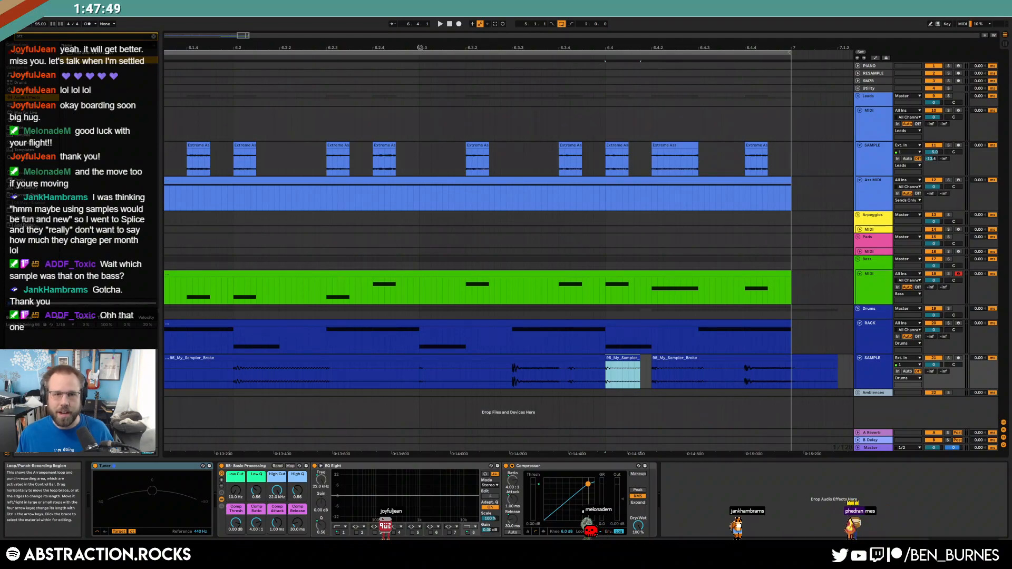
- Trim the end of the shifted drum sample clip back to bar 7
drag(243, 35, 241, 24)
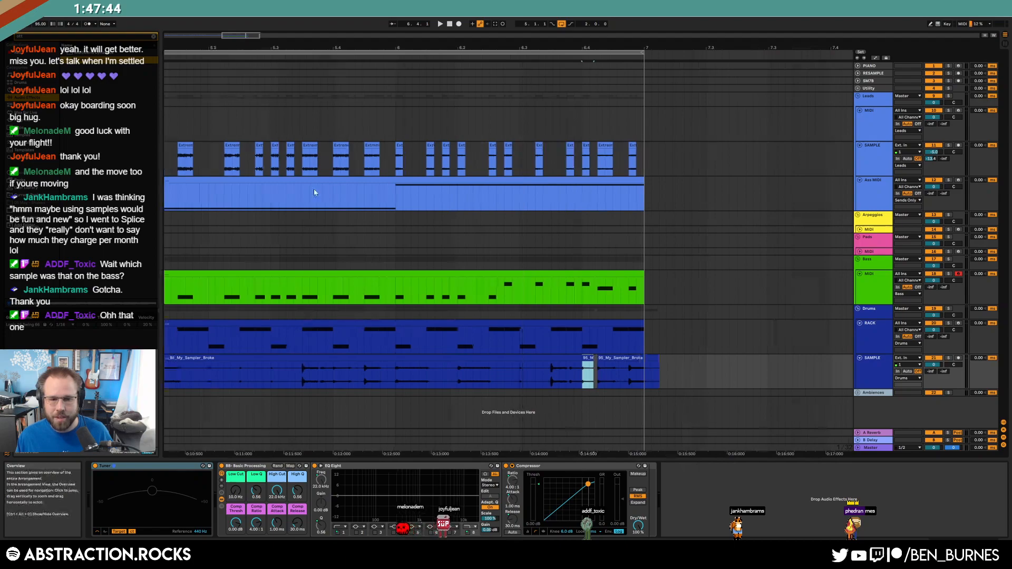
click(653, 358)
drag(656, 358, 644, 358)
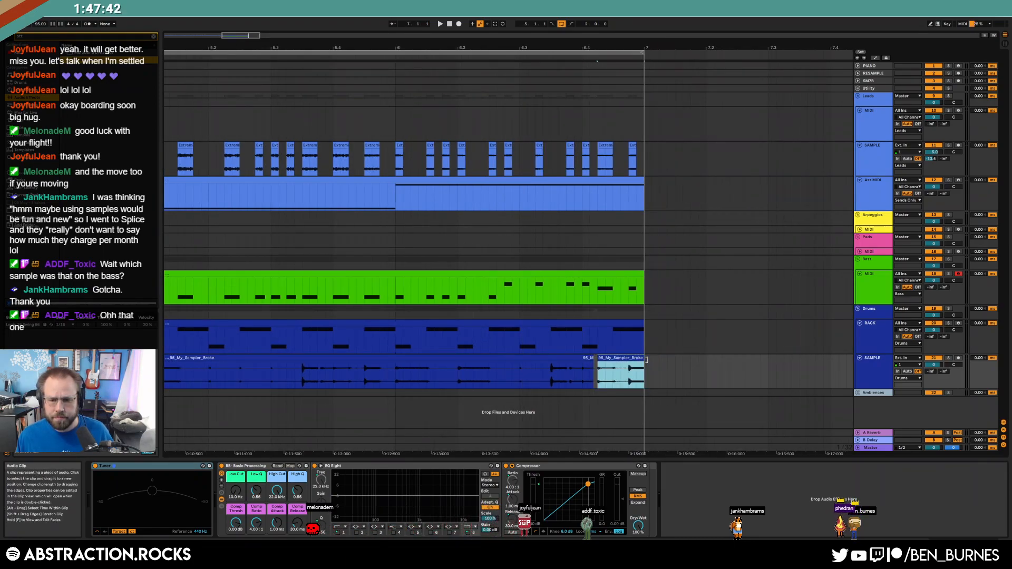
click(543, 378)
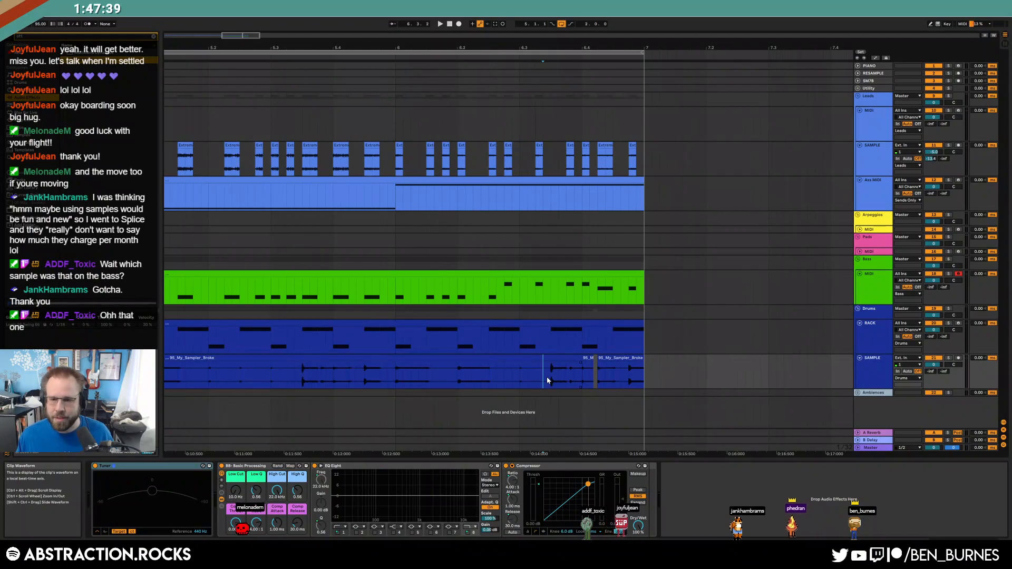
- Audition the loop, open the RACK track's drum clip for note editing and preview its closed hat
key(space)
click(256, 40)
drag(256, 38, 438, 34)
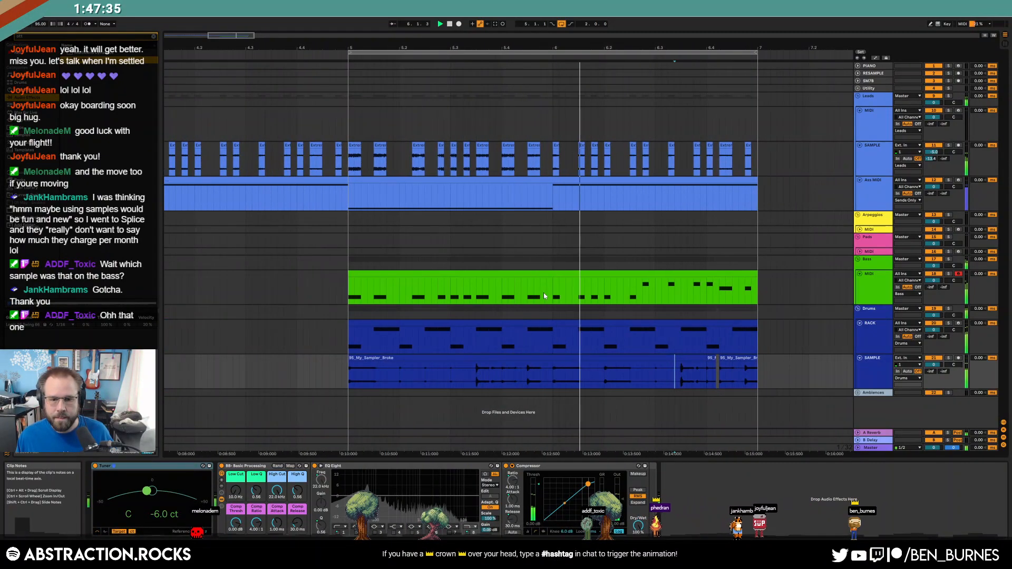
double_click(559, 345)
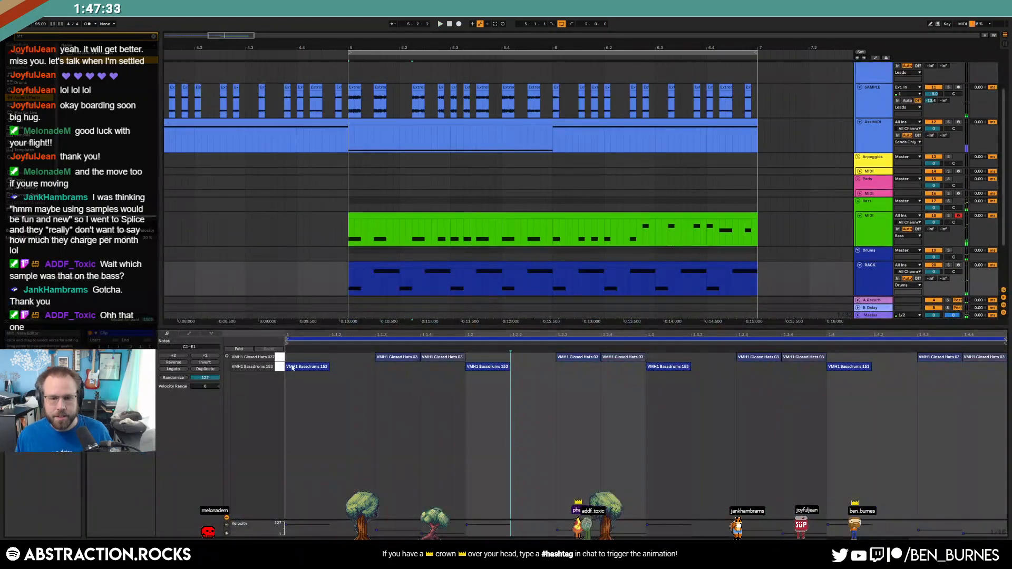
click(278, 357)
click(386, 397)
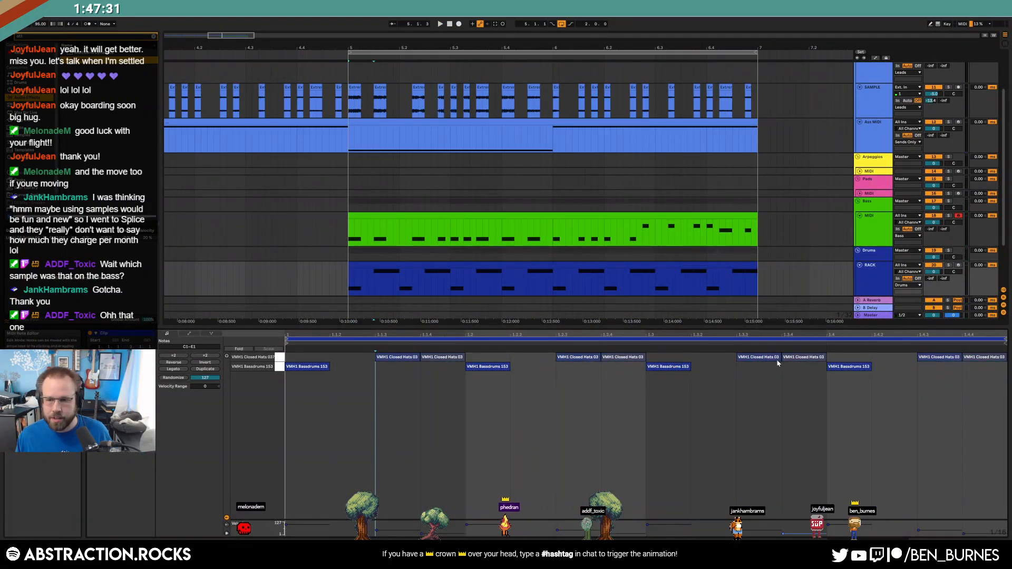
- Try splitting the closed hat before beat 4 of the drum clip into two short hits, and audition the loop
drag(780, 356, 762, 357)
key(ctrl+d)
click(797, 358)
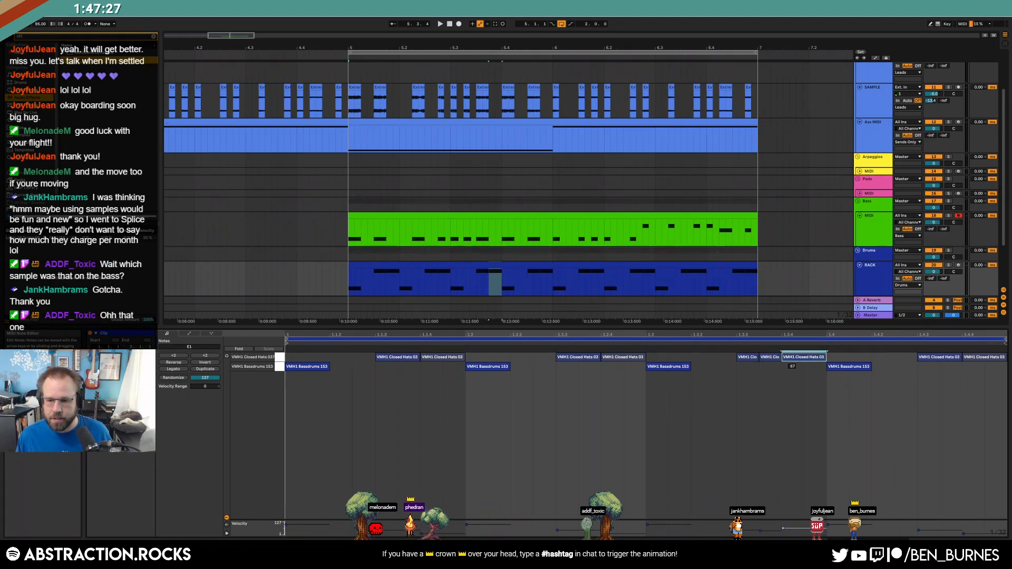
key(space)
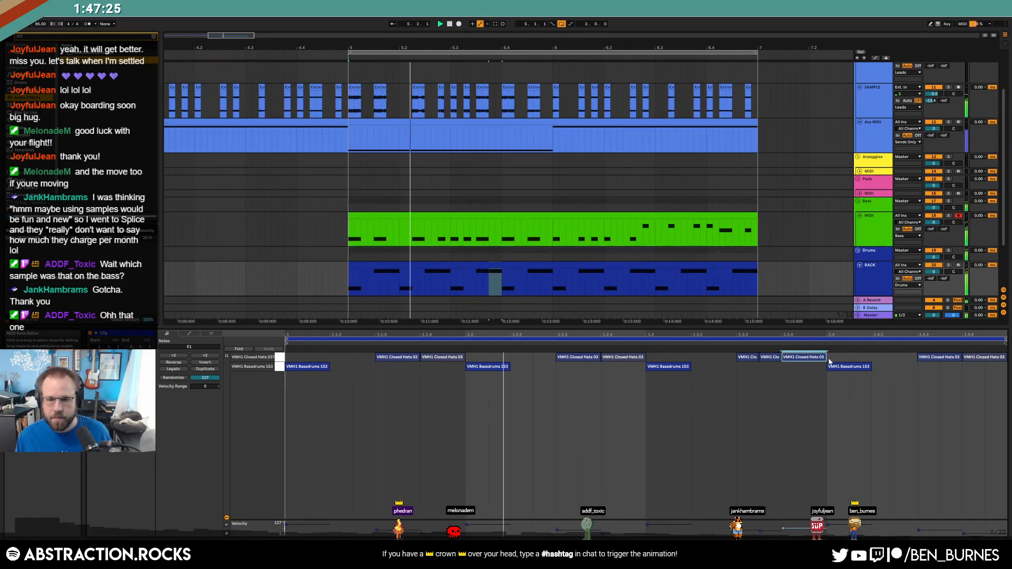
- Delete the second closed hat of every beat in the drum clip and restore the split hat to a single full-length note
double_click(442, 357)
double_click(620, 358)
key(space)
click(771, 357)
drag(760, 357, 782, 357)
double_click(802, 359)
double_click(986, 359)
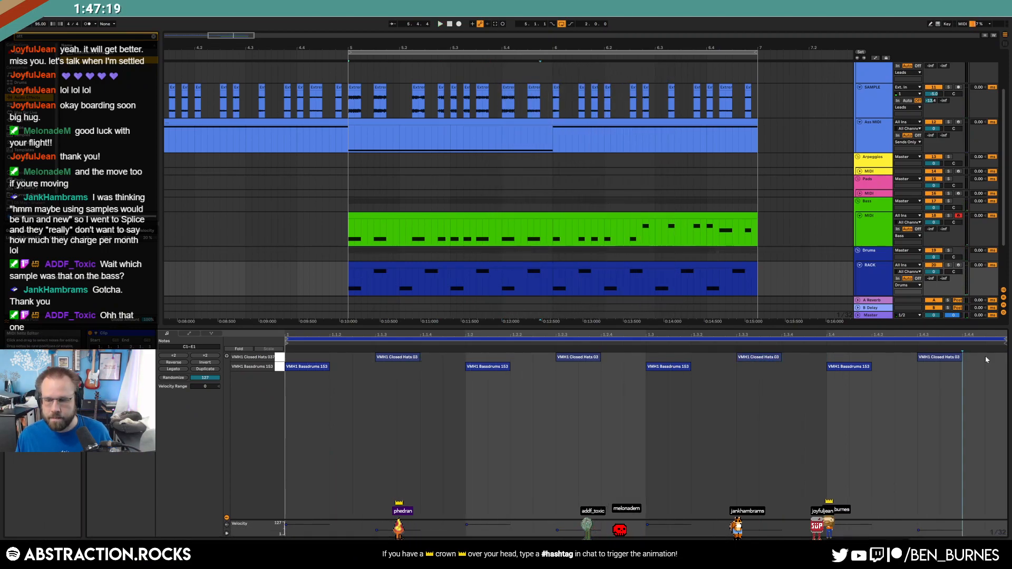
- Show the drum rack's devices, clear the browser search and find the Closed Hats sample folder
key(shift+Tab)
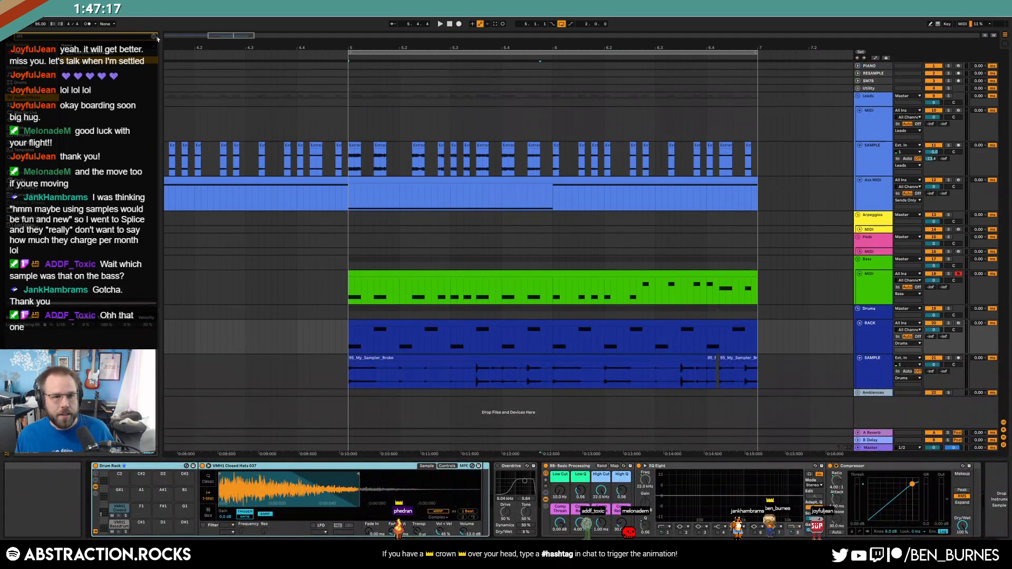
click(154, 37)
drag(156, 101, 158, 261)
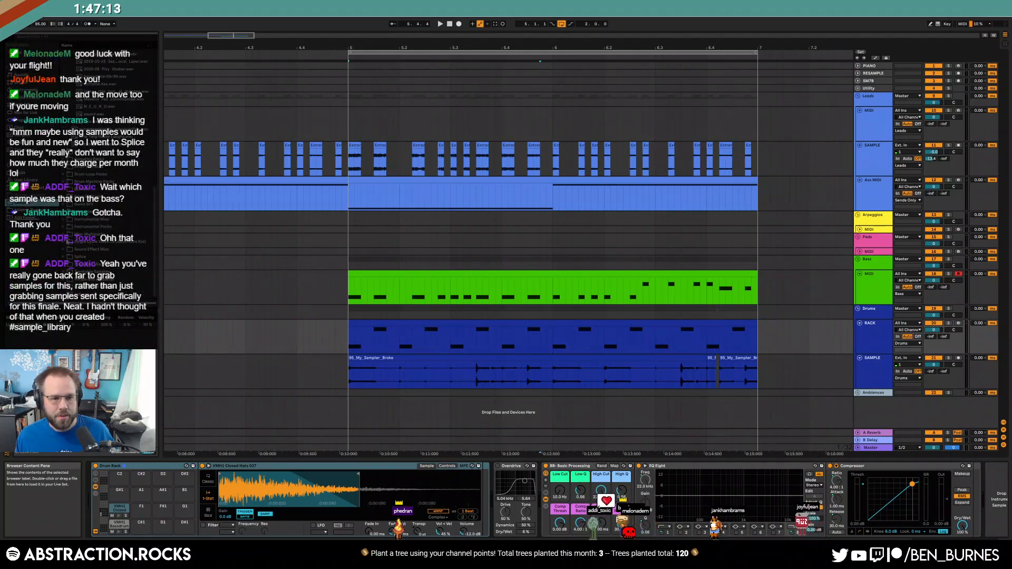
click(64, 234)
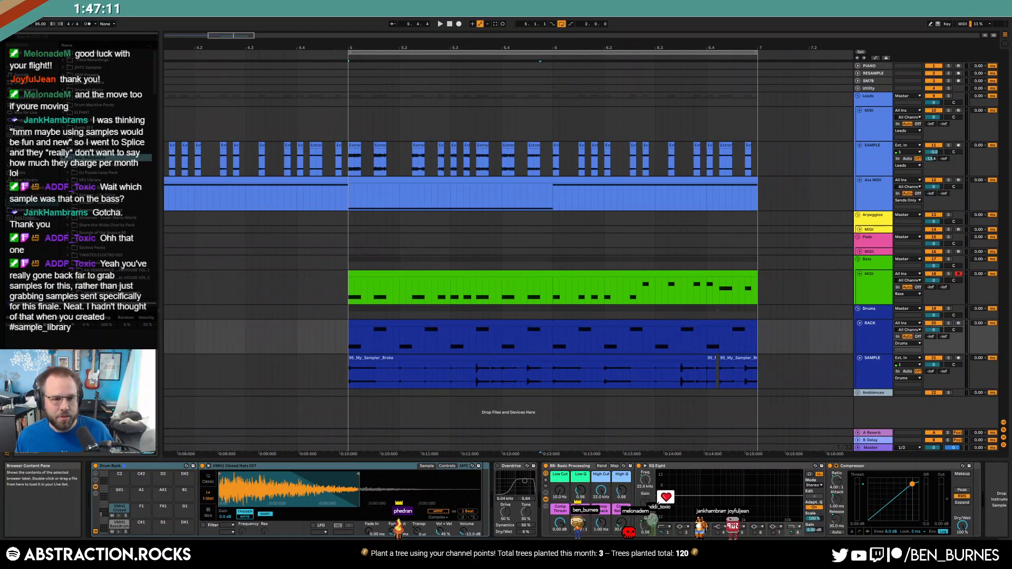
scroll(106, 185, down, 4)
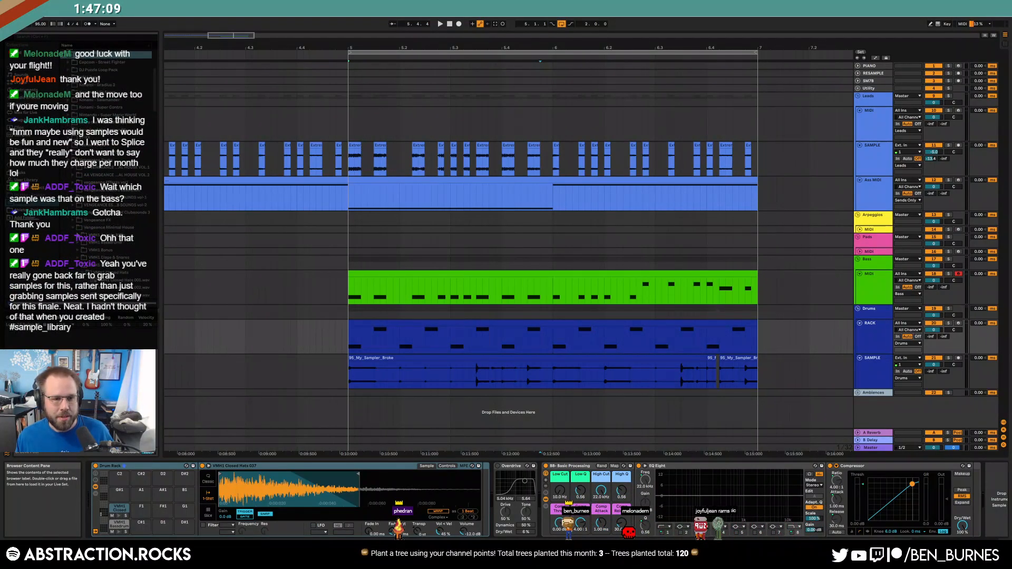
scroll(107, 247, down, 3)
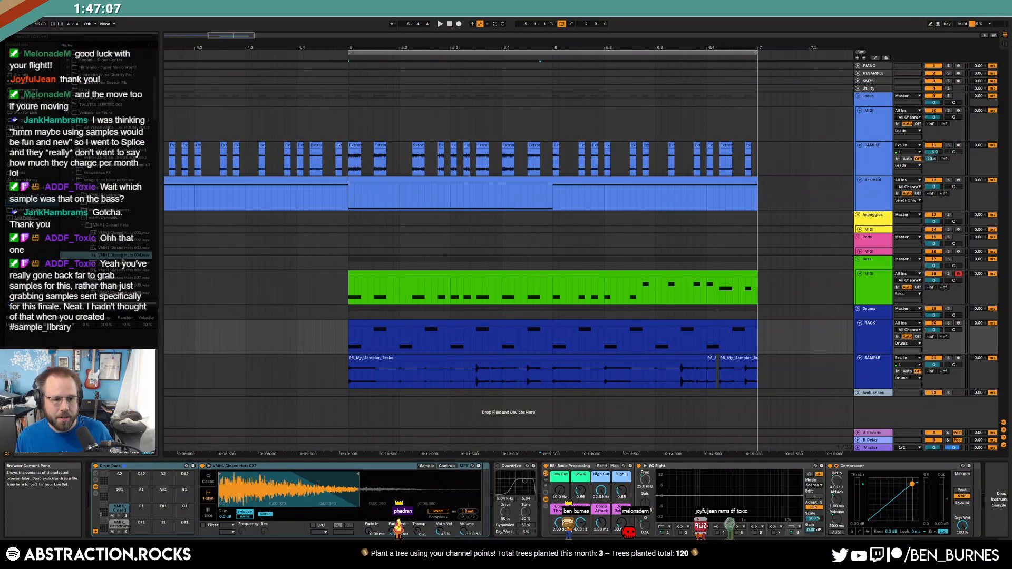
- Preview the closed hat samples and load VMH1 Closed Hats 018 onto the drum rack's F1 pad
drag(156, 91, 159, 115)
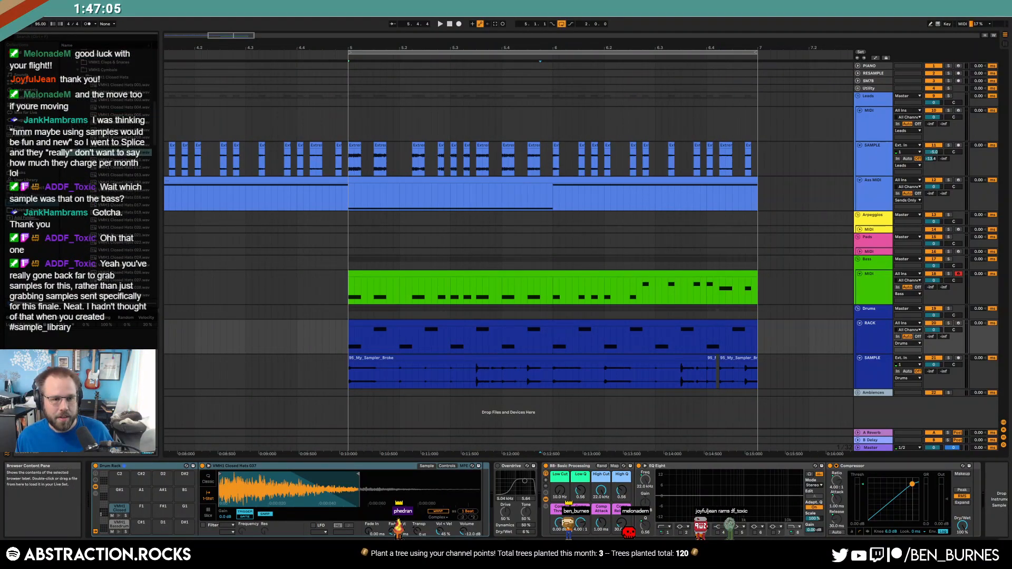
key(Down)
key(Down)
key(Down)
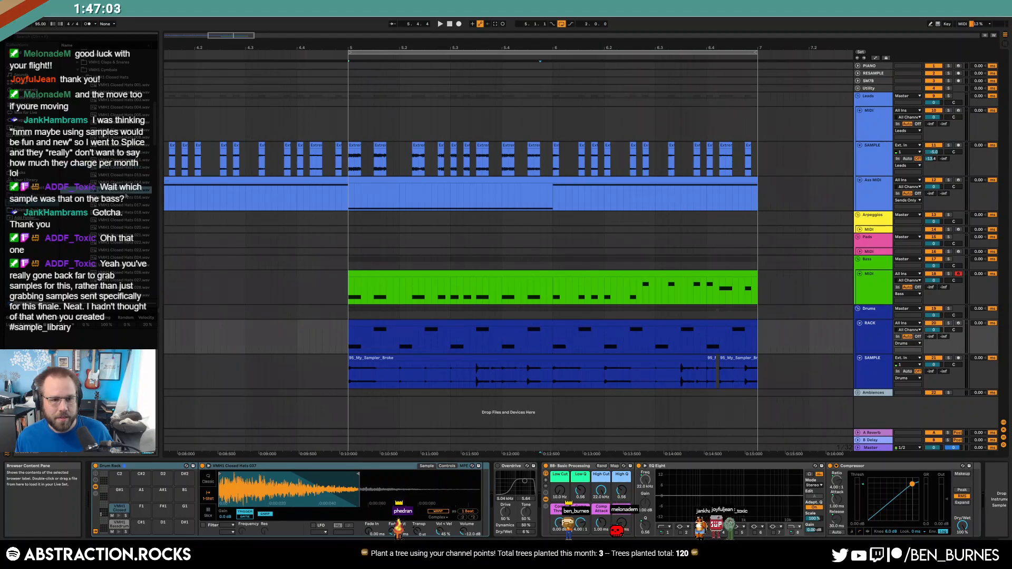
key(Up)
mouse_move(158, 134)
mouse_down()
mouse_move(159, 151)
mouse_move(159, 143)
mouse_up()
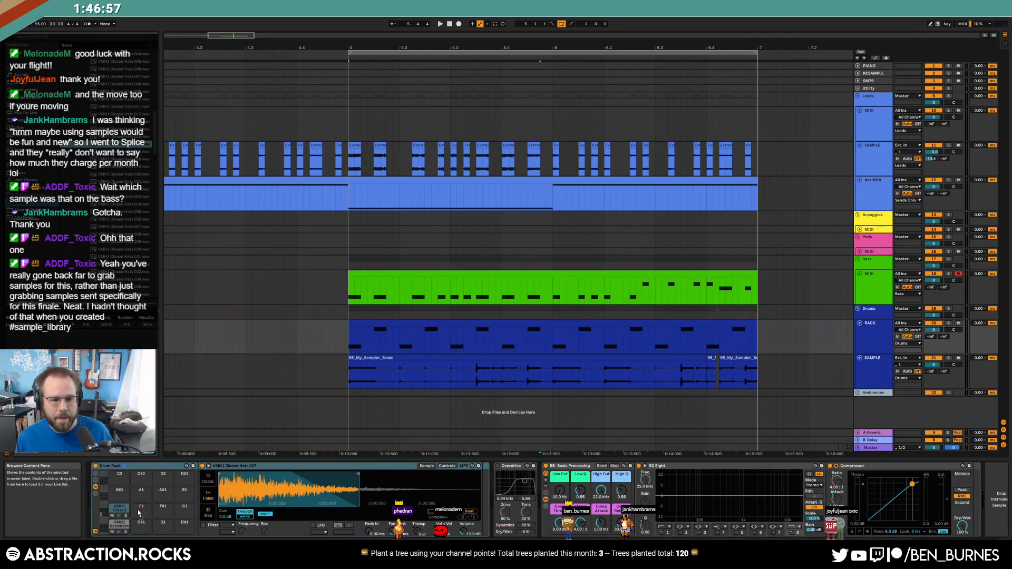
- Copy the four E1 closed hat notes to the F1 hat, a sixteenth later, and audition the pattern
click(423, 321)
double_click(423, 320)
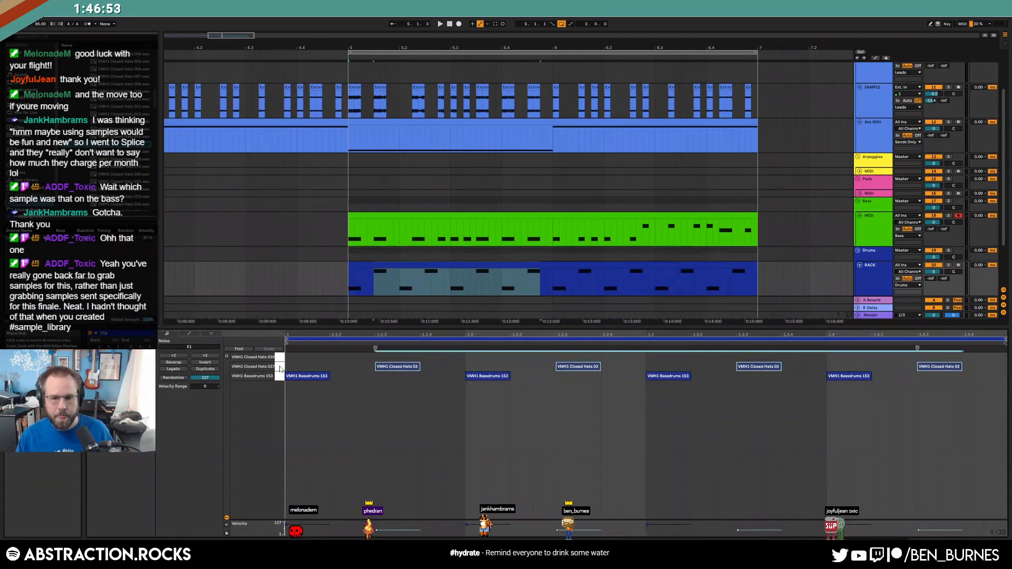
key(Up)
key(ctrl+v)
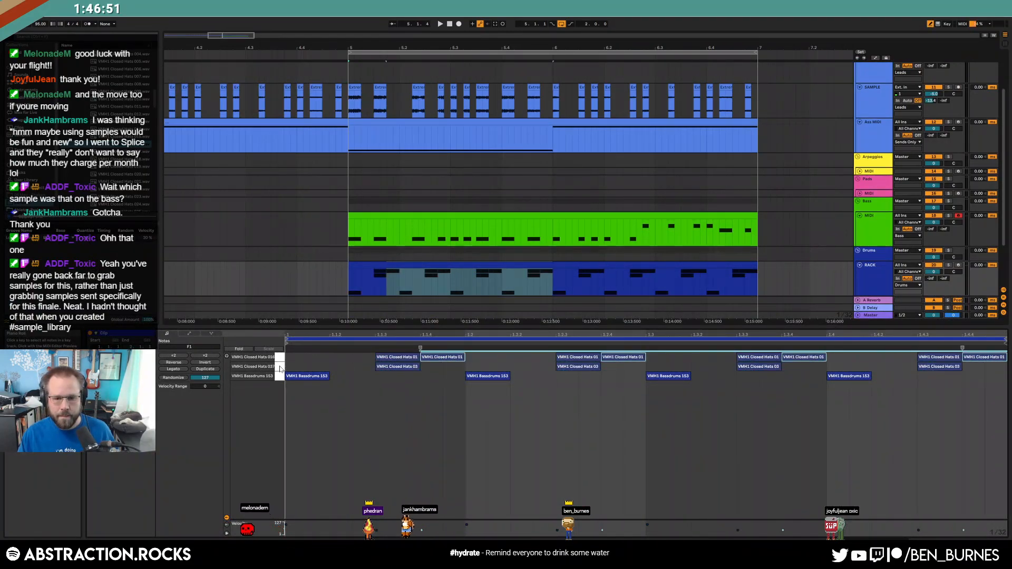
key(space)
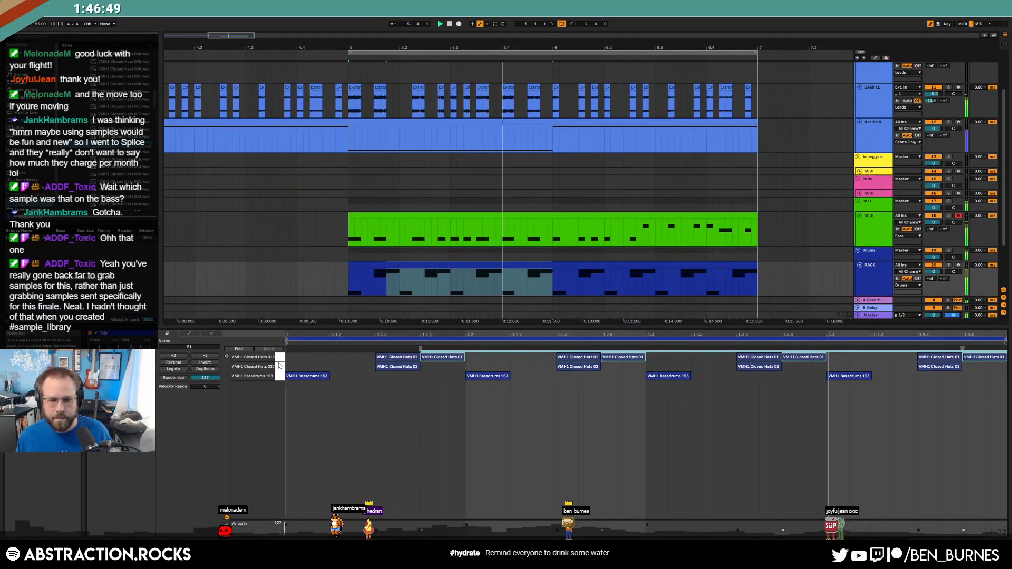
key(shift+Tab)
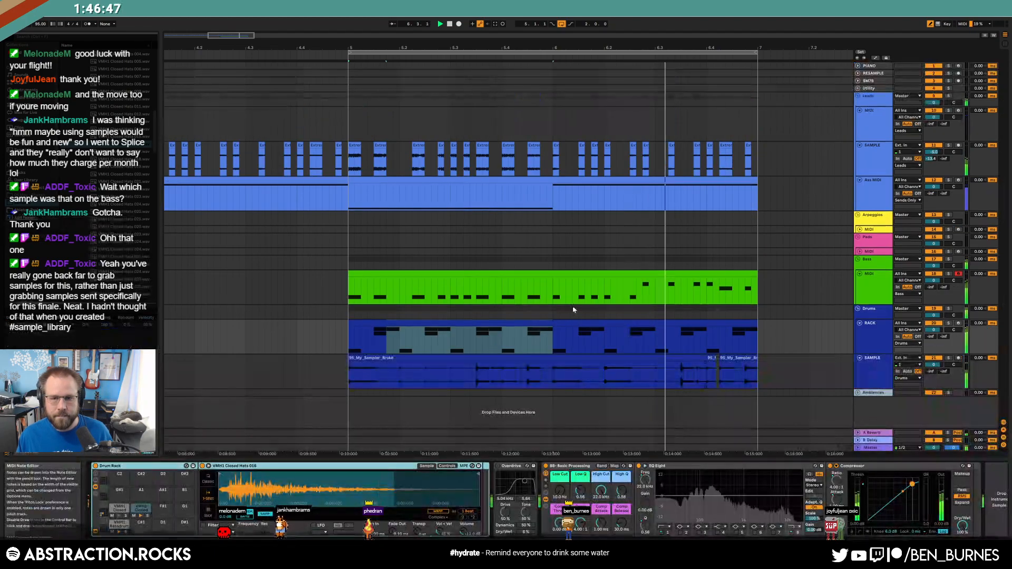
- Arm the Leads group's MIDI track and try its Kontakt instrument over the playing loop
click(542, 229)
drag(513, 49, 791, 41)
click(878, 120)
click(957, 111)
drag(206, 47, 235, 35)
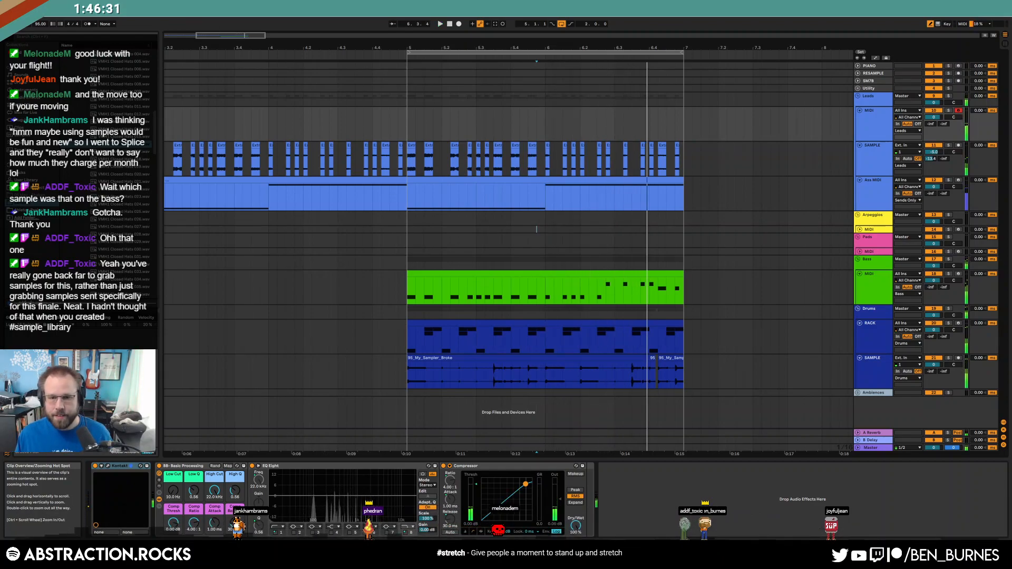
- Copy the Thermal effect from the lead SAMPLE track to the end of the Leads MIDI track's device chain
click(410, 163)
click(492, 125)
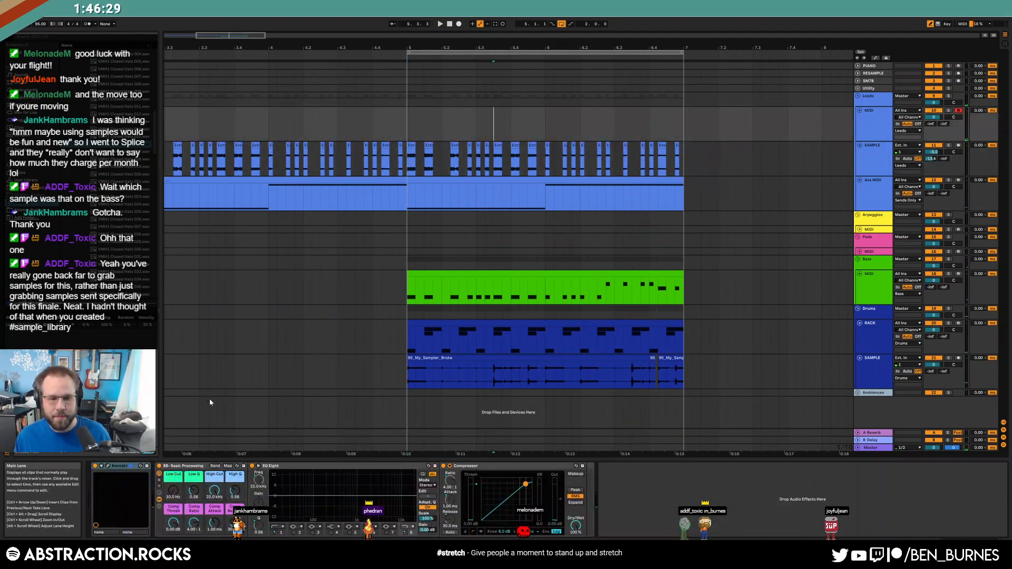
click(719, 158)
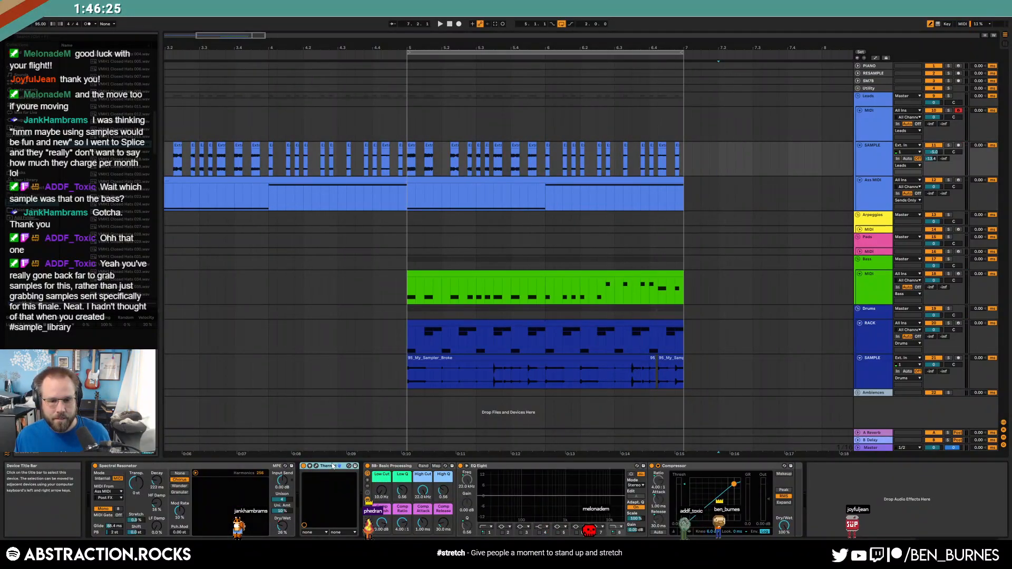
click(779, 124)
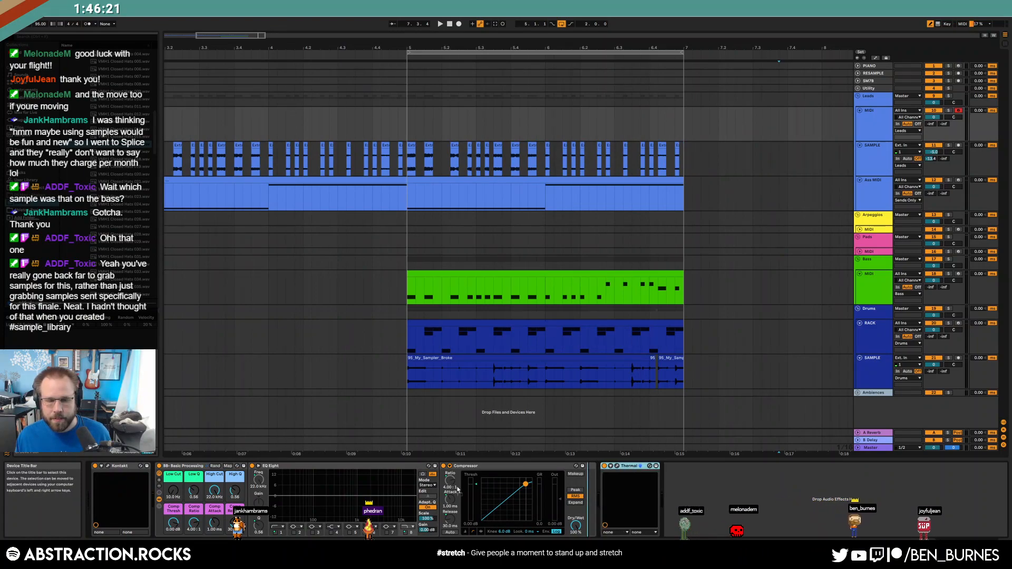
- Solo the drum SAMPLE track and audition it from bar 5
click(413, 373)
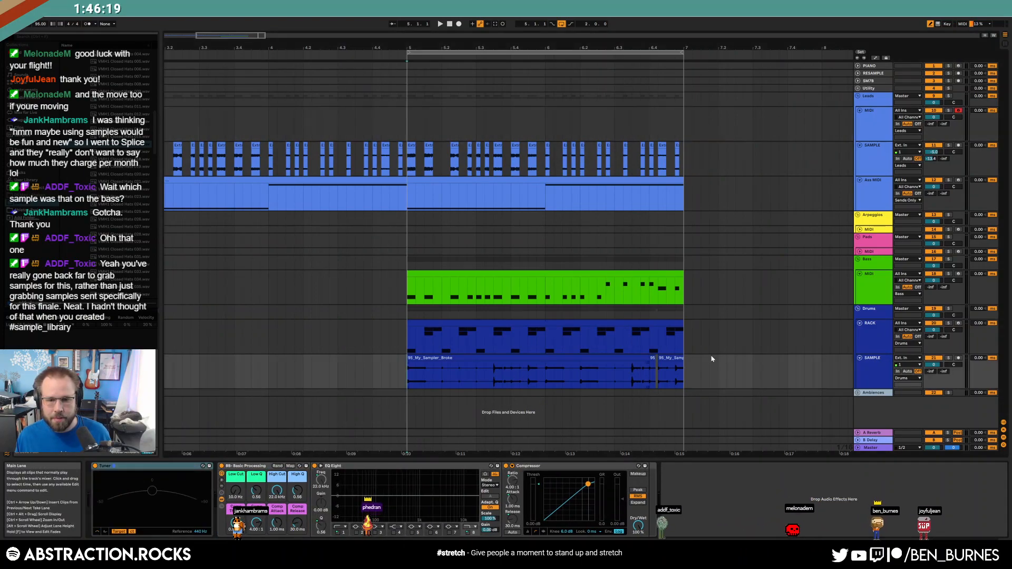
key(space)
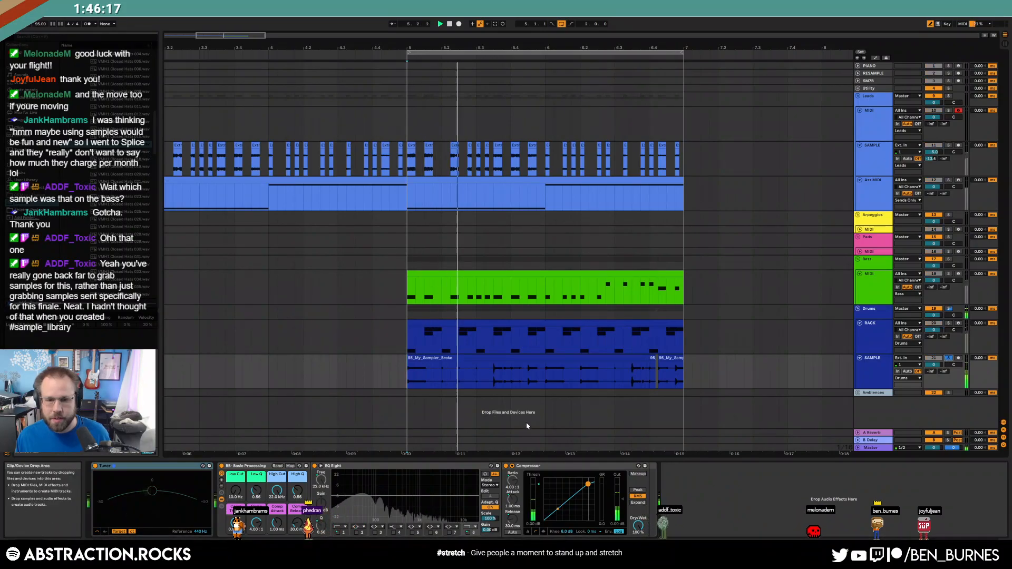
scroll(494, 389, up, 5)
scroll(485, 387, down, 3)
- Replace the drum audio at 5.3.3 with a duplicate of the eighth-note slice from 5.3, and trim the following clip's start to leave a gap
mouse_move(488, 375)
mouse_down()
mouse_move(505, 375)
mouse_move(484, 378)
mouse_up()
key(Delete)
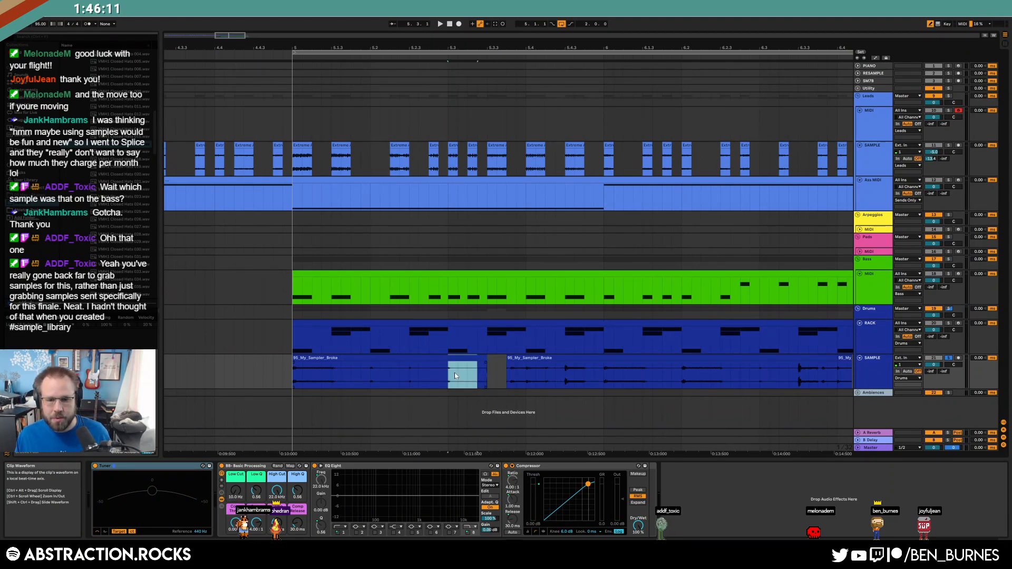
key(ctrl+d)
key(ctrl+d)
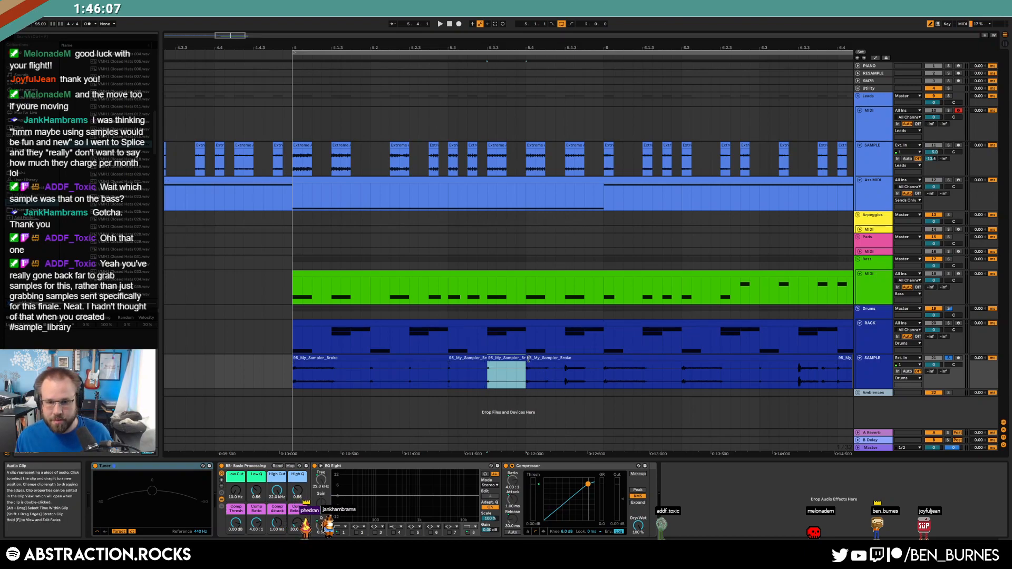
drag(526, 369, 556, 369)
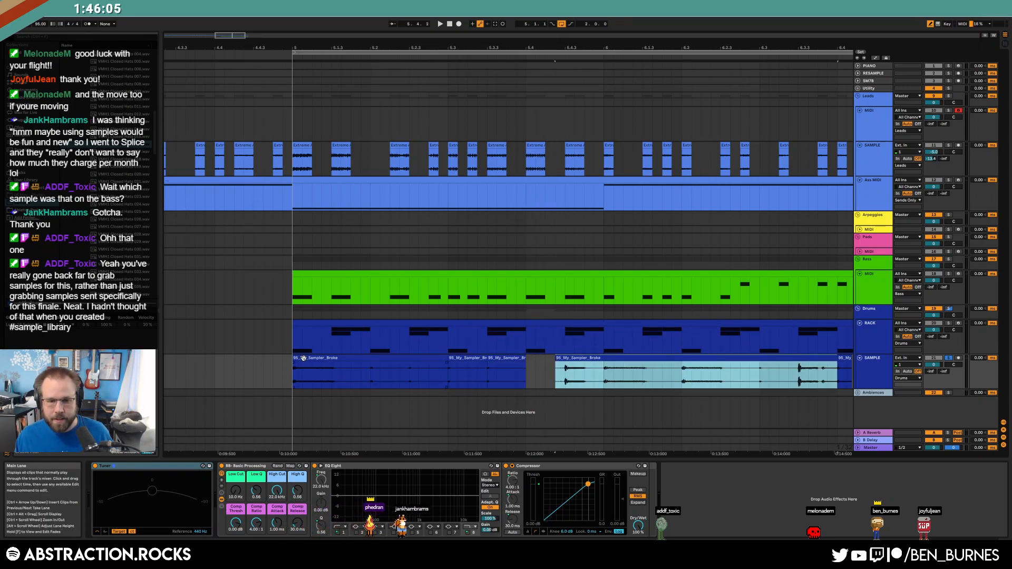
- Copy the short drum slice at 5.2 to 5.1.3, trim the preceding clip's end to leave a gap, and audition the edit
drag(376, 374, 397, 373)
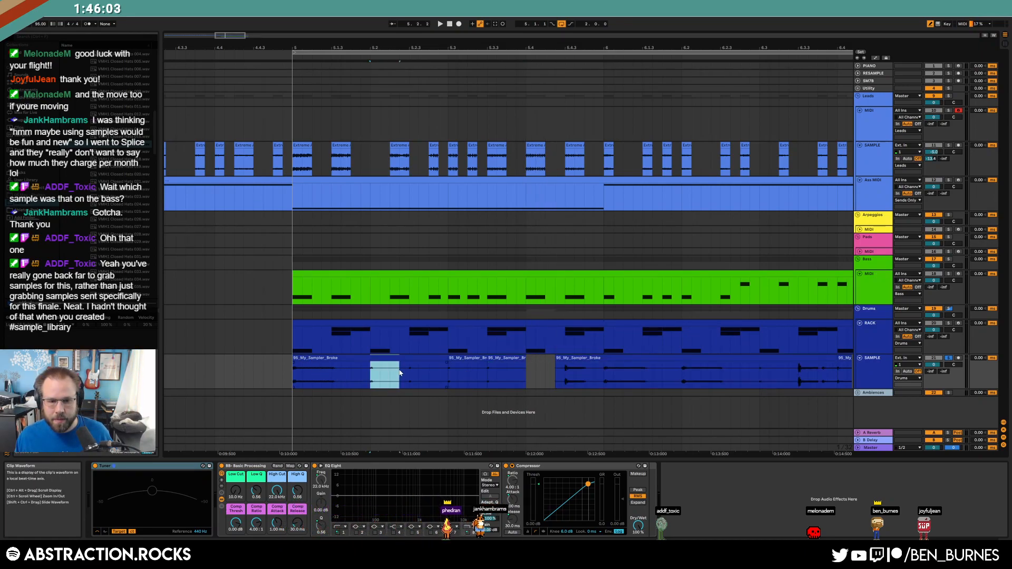
click(330, 377)
key(ctrl+v)
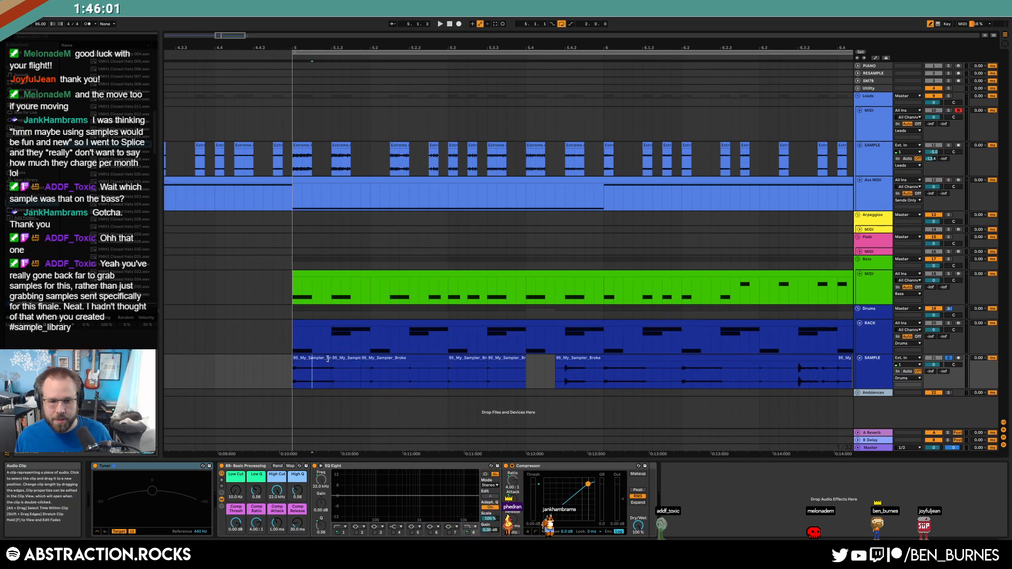
drag(330, 369, 300, 367)
click(282, 372)
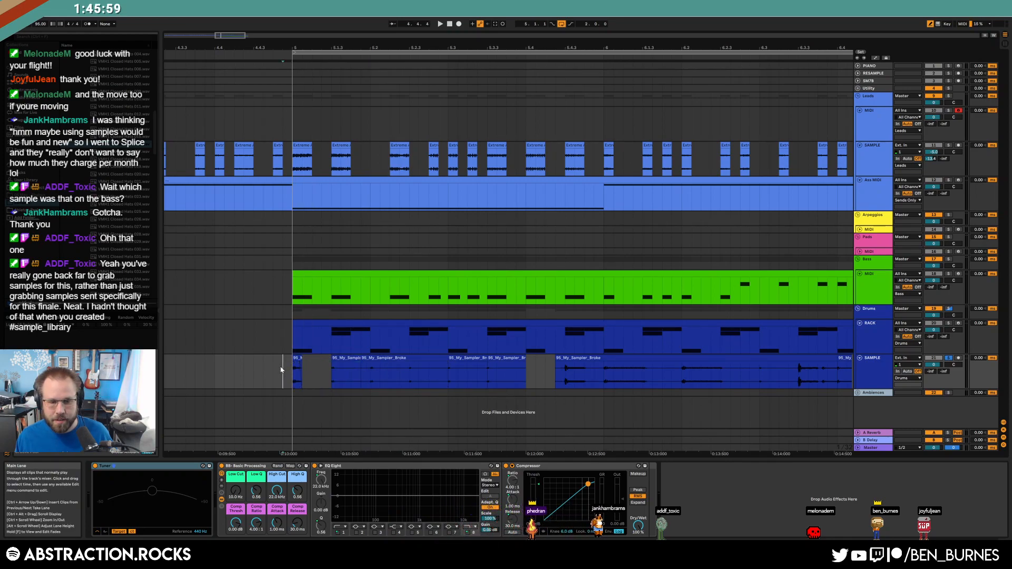
key(space)
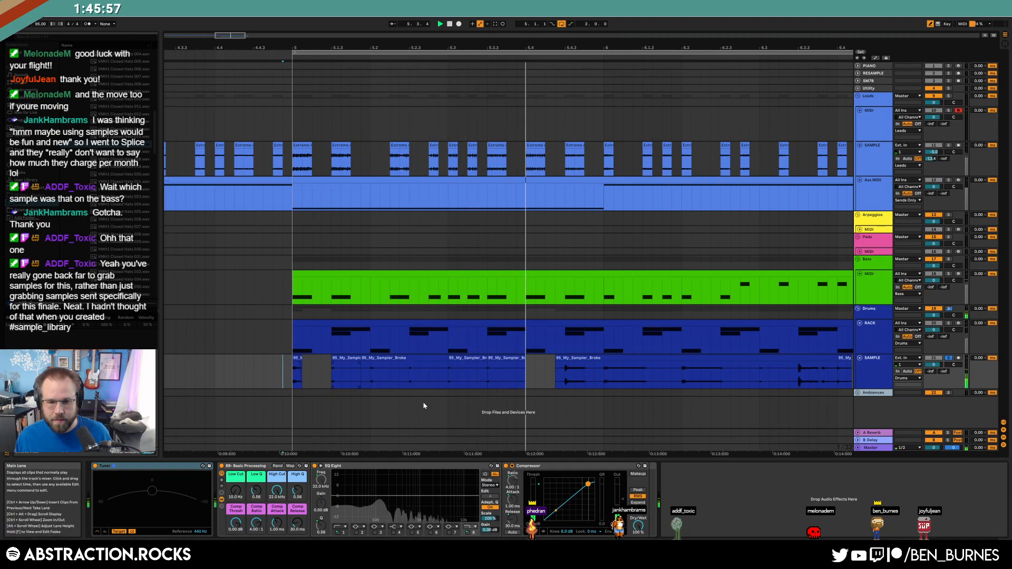
key(space)
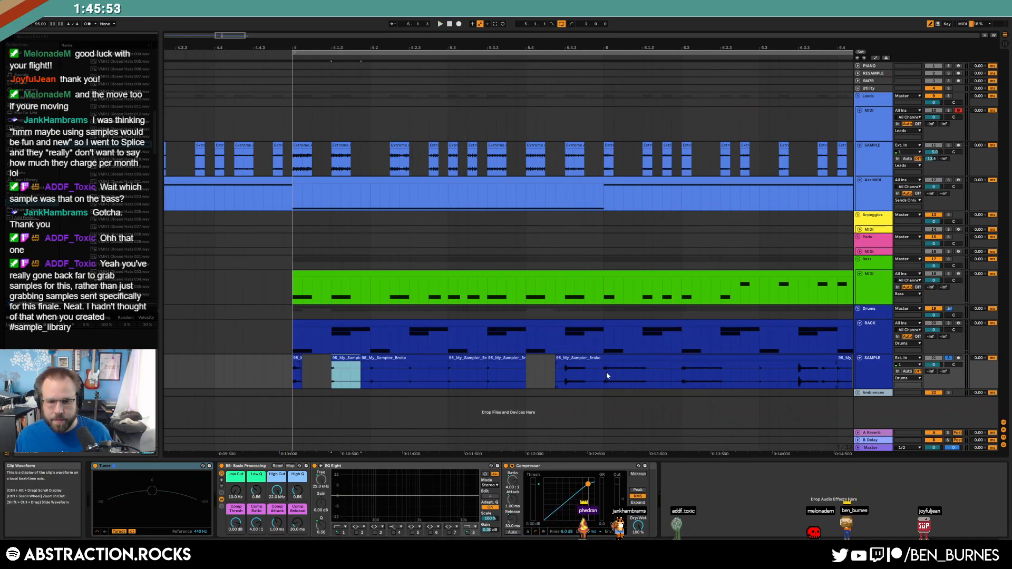
- Paste the short drum slice at 6.1.2 with a duplicate directly behind it, and trim the preceding clip's end to leave a gap
click(626, 374)
key(ctrl+v)
drag(623, 359, 610, 364)
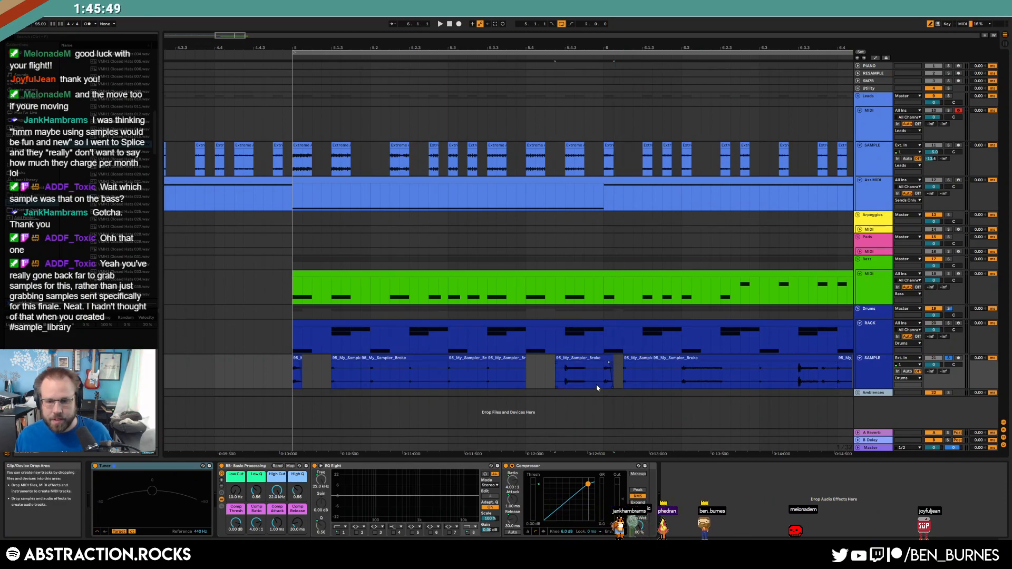
click(643, 358)
key(ctrl+d)
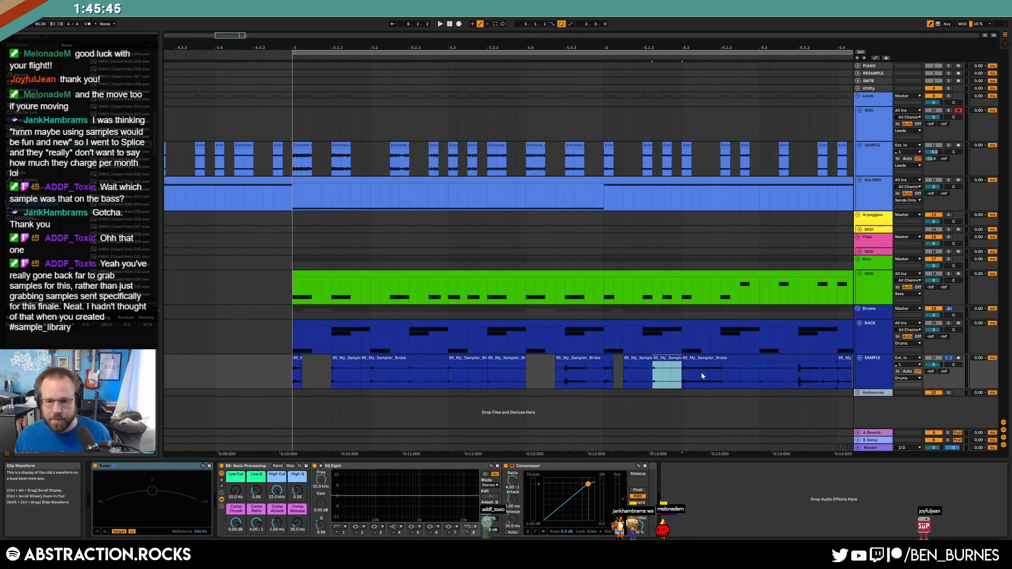
- Cut the drum sample at 6.2.2 and trim the end of the piece before it to leave a short gap
click(701, 372)
key(ctrl+v)
drag(691, 364, 686, 364)
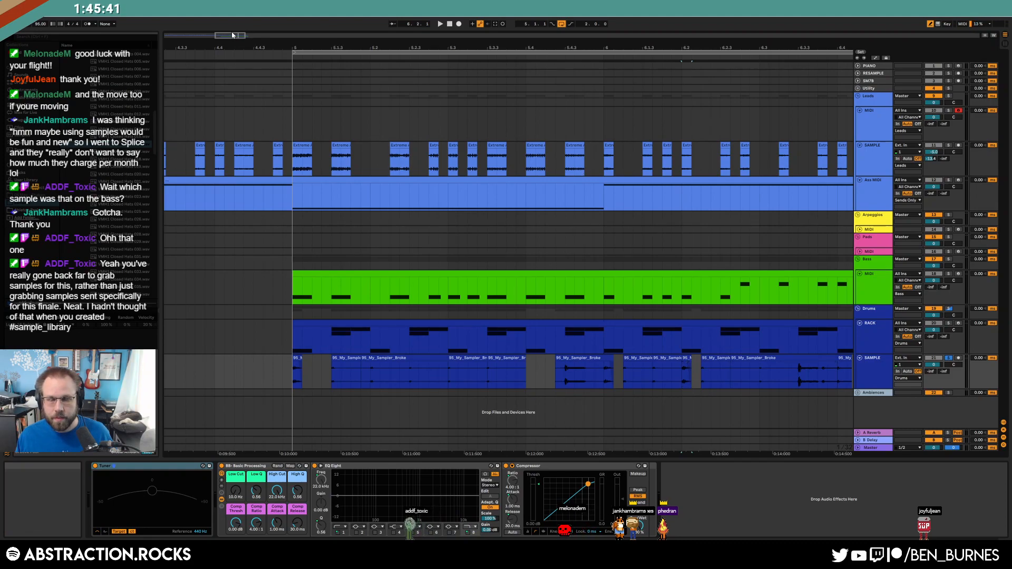
- Cut the drum sample at 6.3.3 and leave gaps by trimming the ends of the preceding piece and the final piece
drag(233, 38, 241, 30)
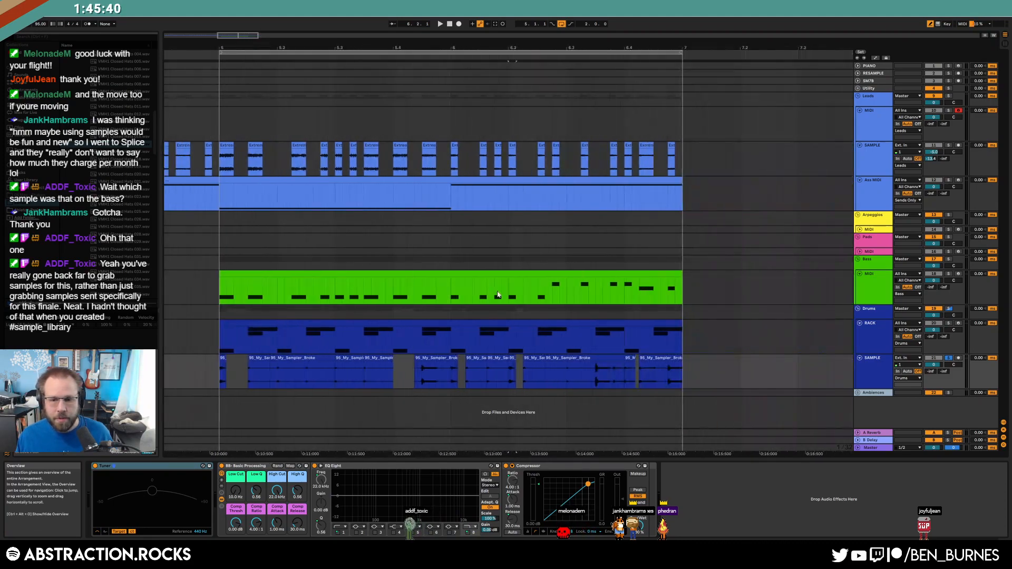
click(535, 357)
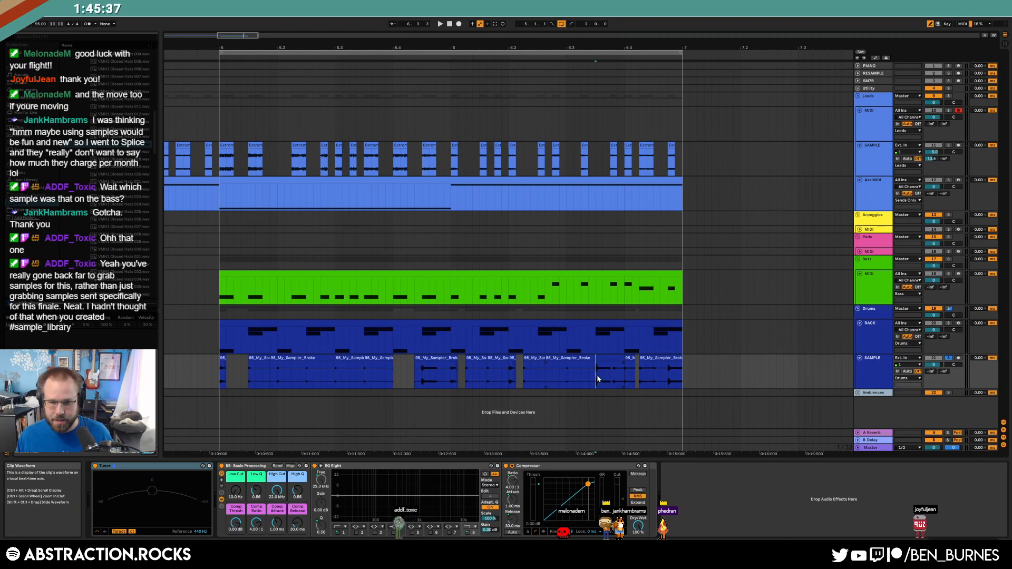
click(615, 359)
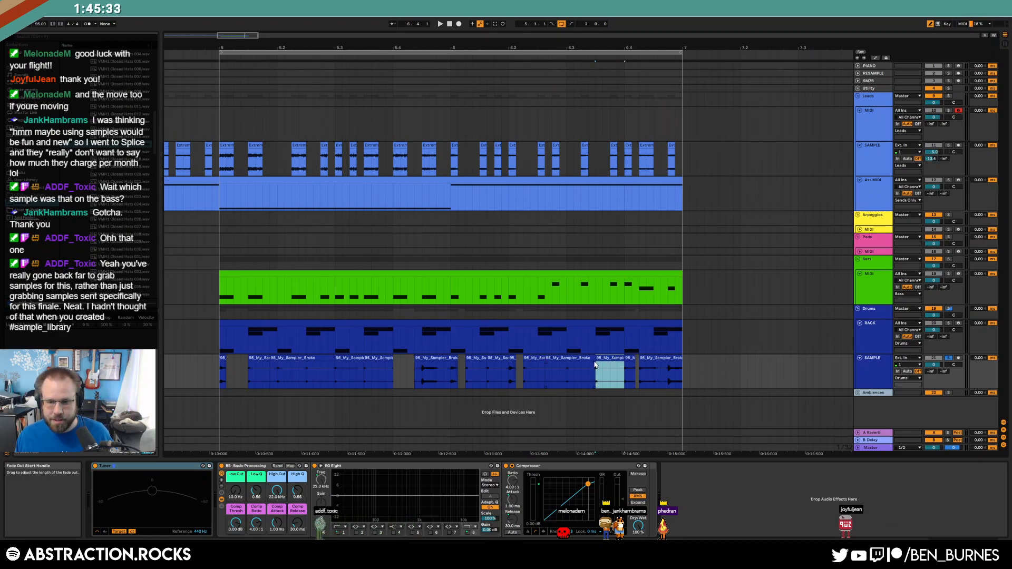
key(Left)
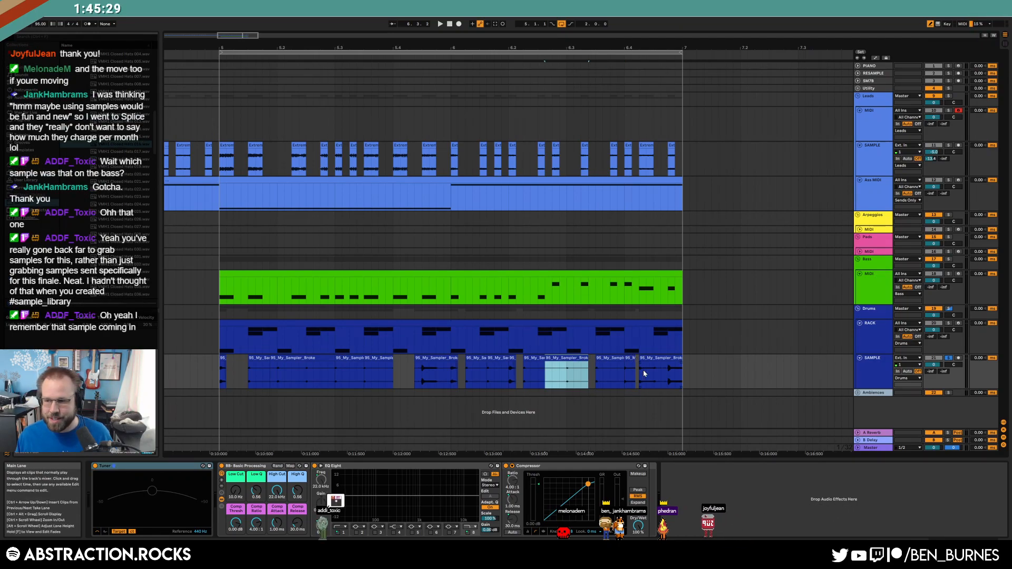
drag(680, 362, 660, 356)
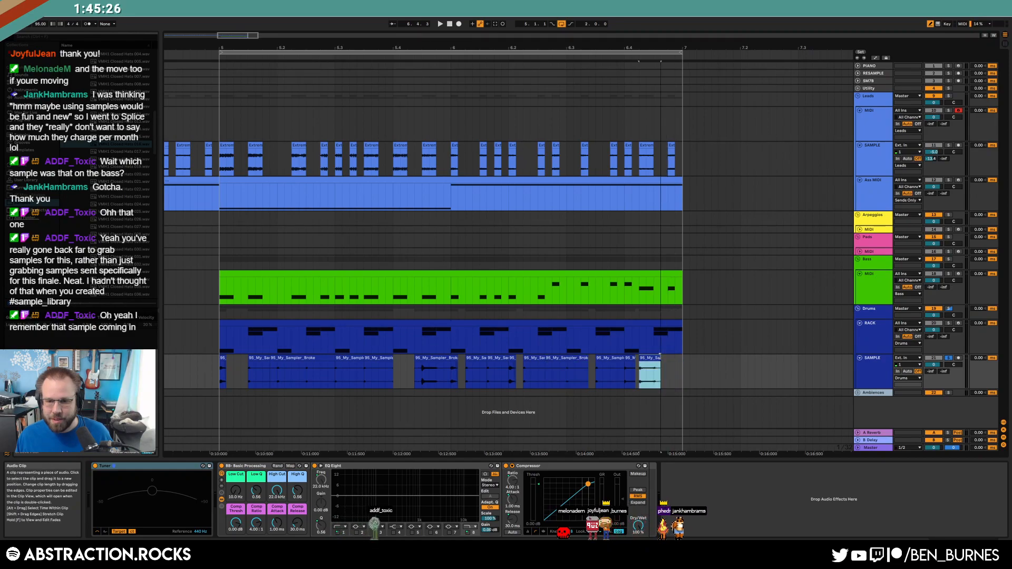
- Play the drum edits from just before bar 5 and extend the end of the piece that starts at 5.3.3
click(213, 372)
key(space)
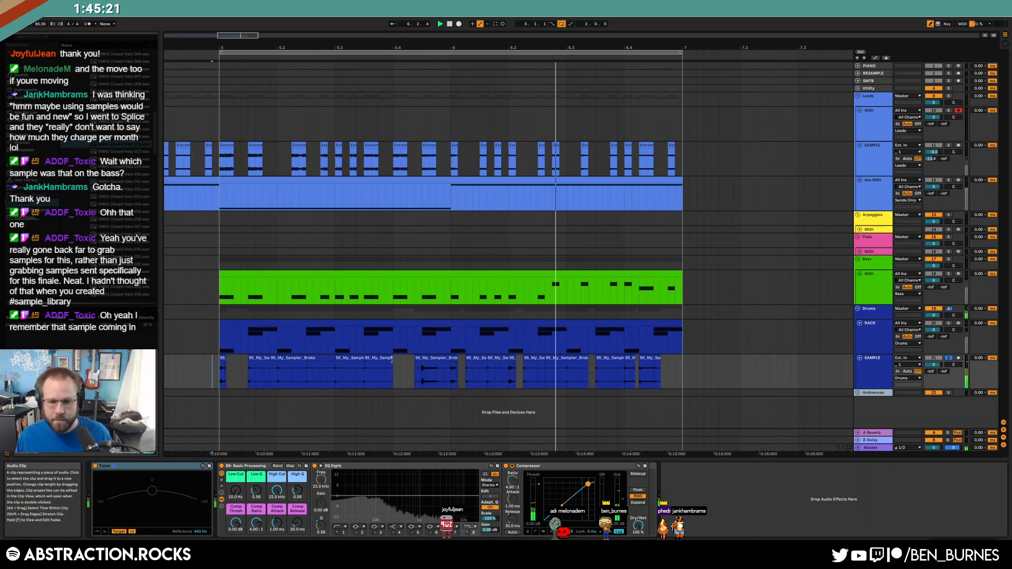
drag(393, 360, 400, 360)
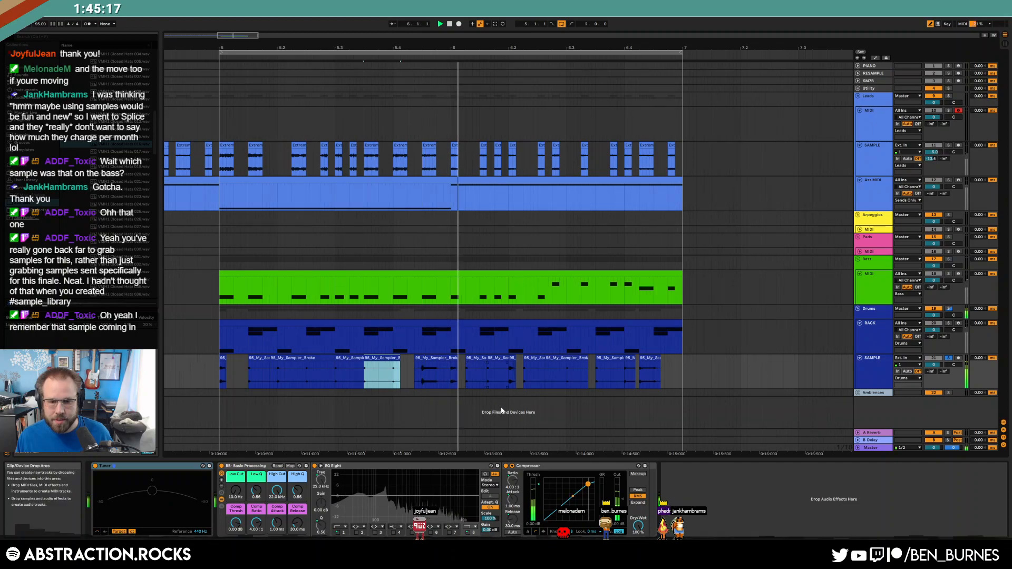
- Stop playback and move the drum slice at 6.2.2 to 6.2.3, widening the gap before it
scroll(491, 382, up, 3)
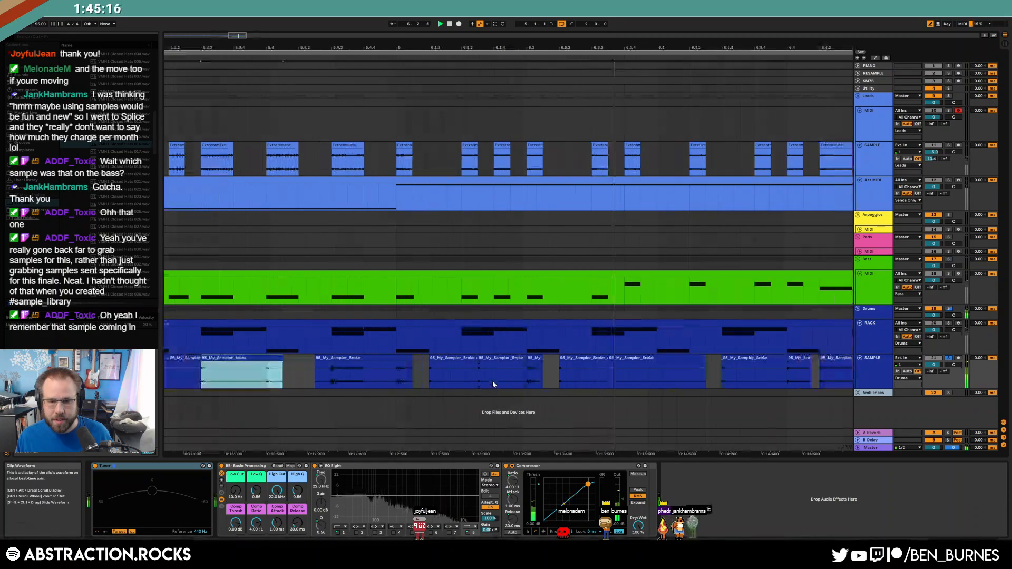
click(510, 358)
key(space)
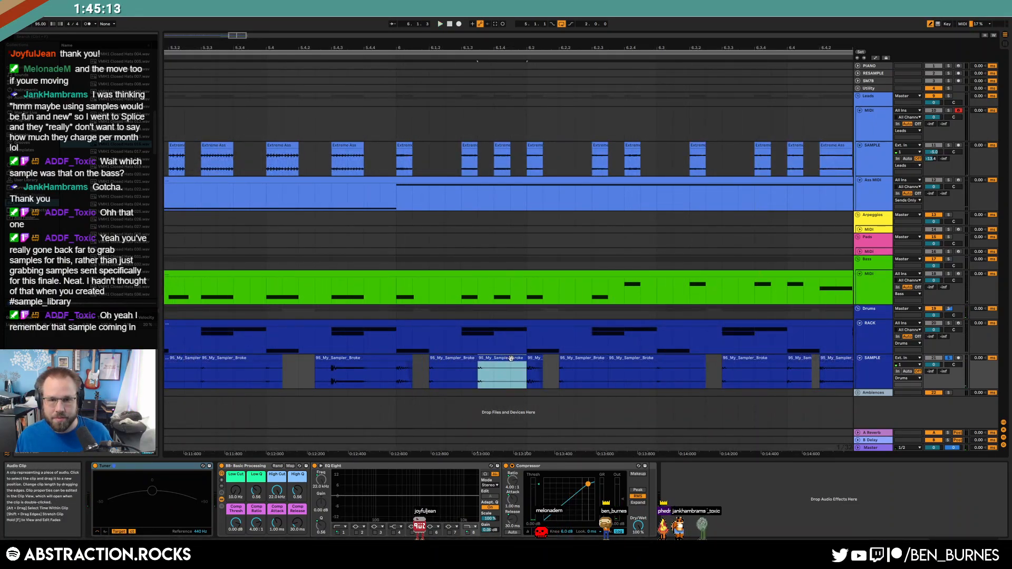
click(471, 359)
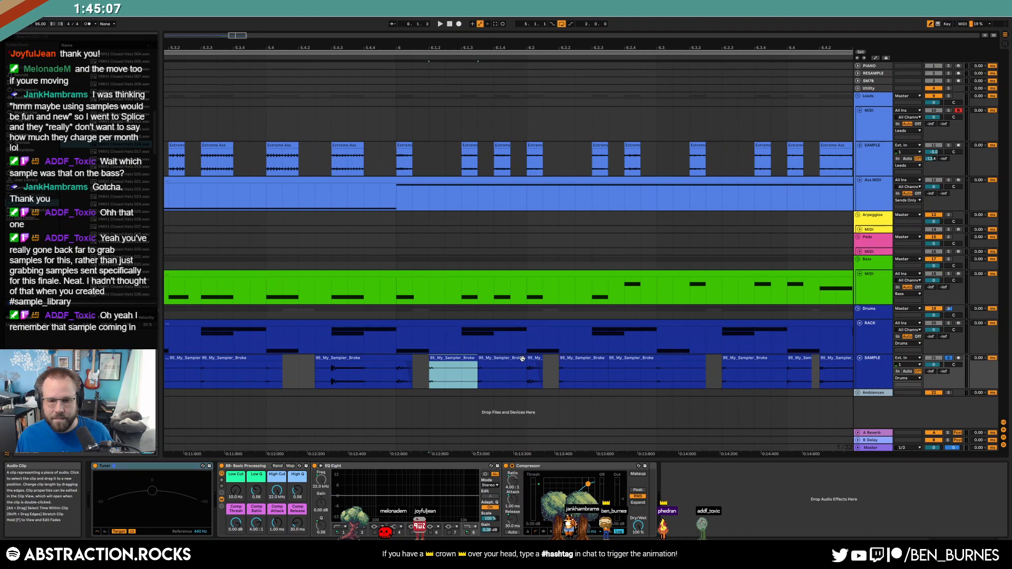
click(577, 358)
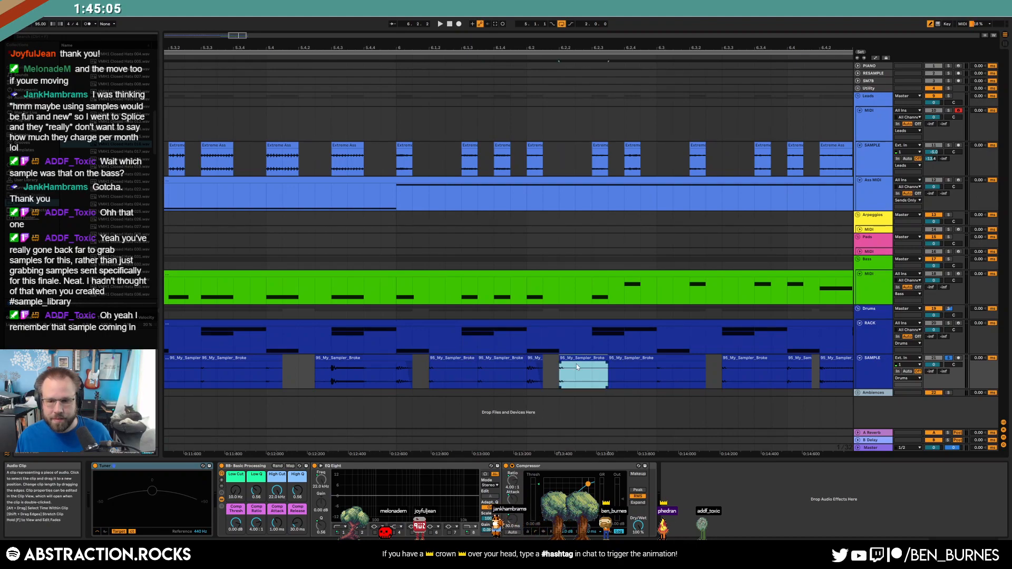
drag(577, 358, 608, 363)
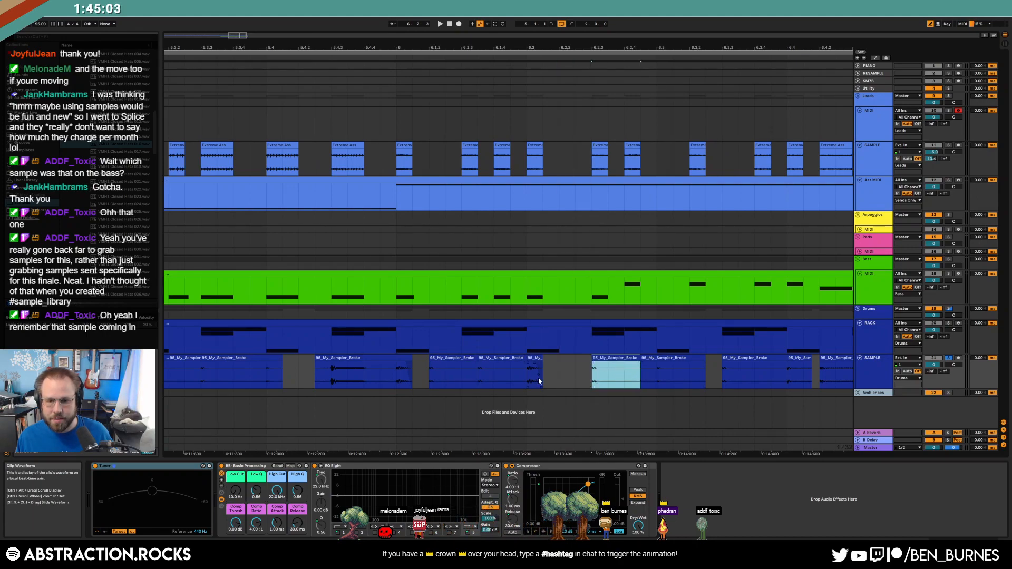
- Unsolo the drum SAMPLE track and play it together with the rest of the arrangement
scroll(649, 381, down, 3)
click(951, 359)
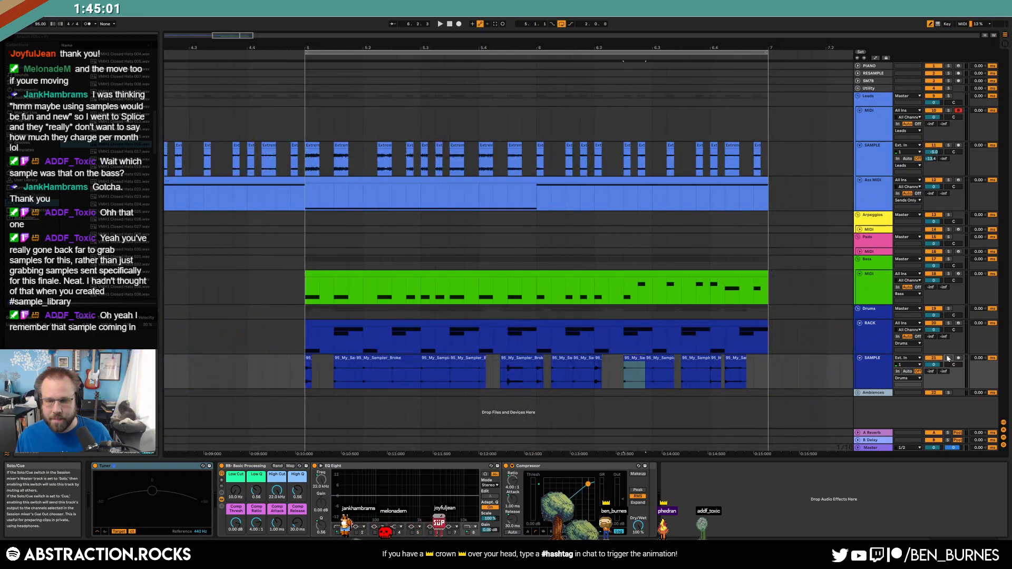
key(space)
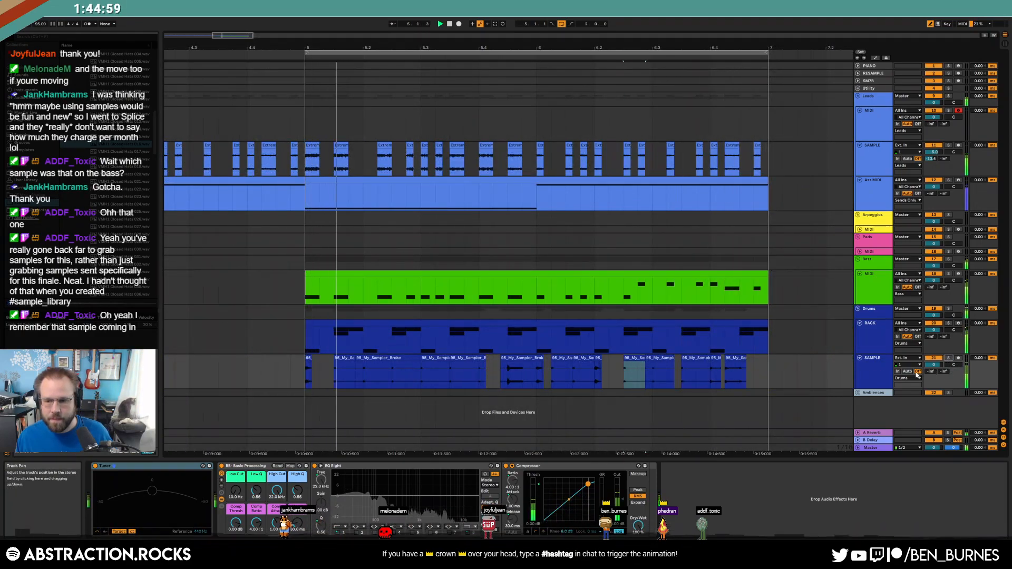
- Restart playback from the beginning of the song and lower the lead SAMPLE track's level
click(887, 375)
double_click(451, 24)
key(space)
drag(232, 35, 212, 21)
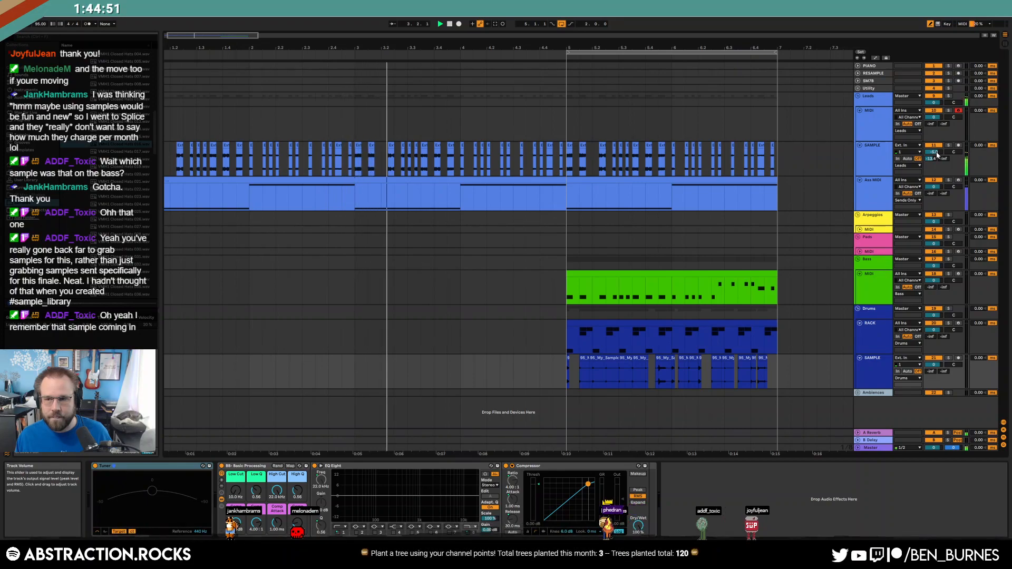
drag(937, 155, 937, 163)
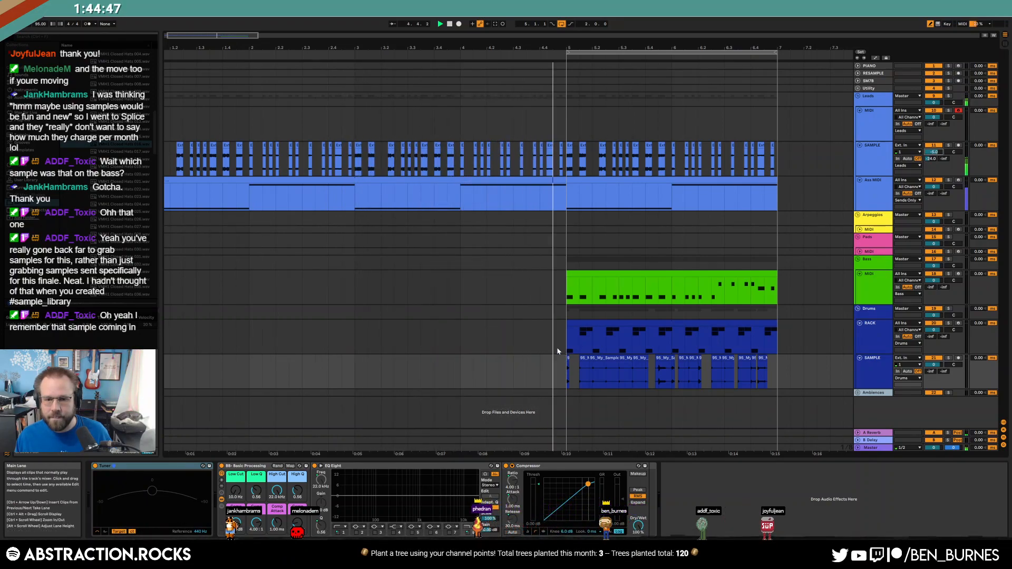
- Extend the start of the drum RACK clip back to 4.4 and audition the transition into bar 5
drag(568, 323, 540, 324)
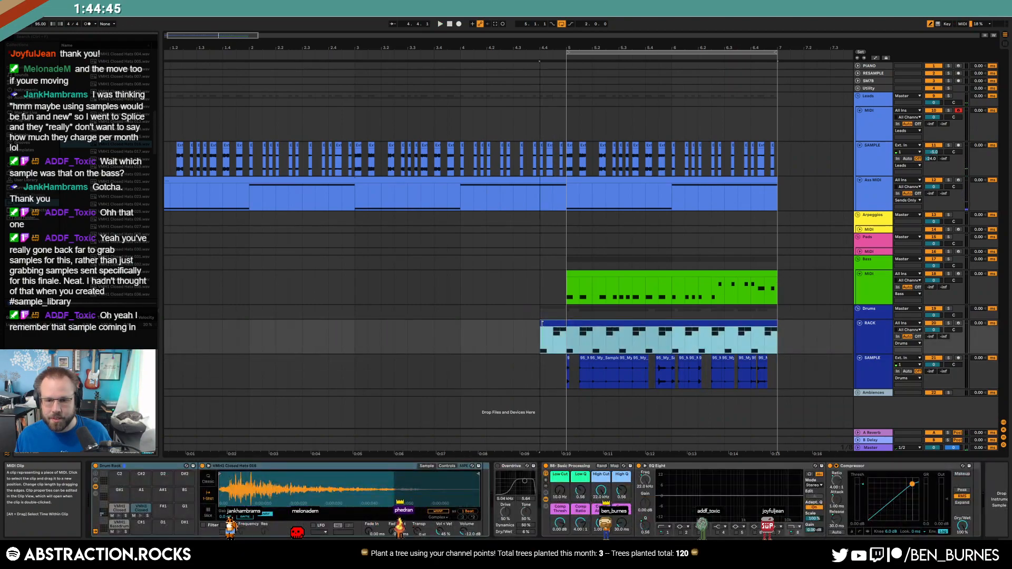
click(526, 337)
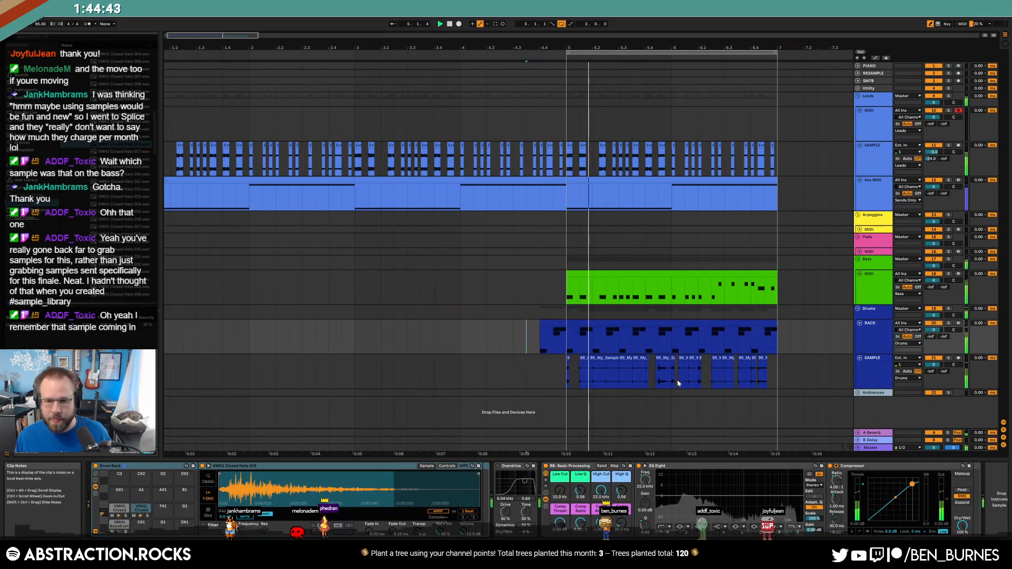
- Add a Compressor to the lead SAMPLE track, directly after the Thermal device
click(881, 154)
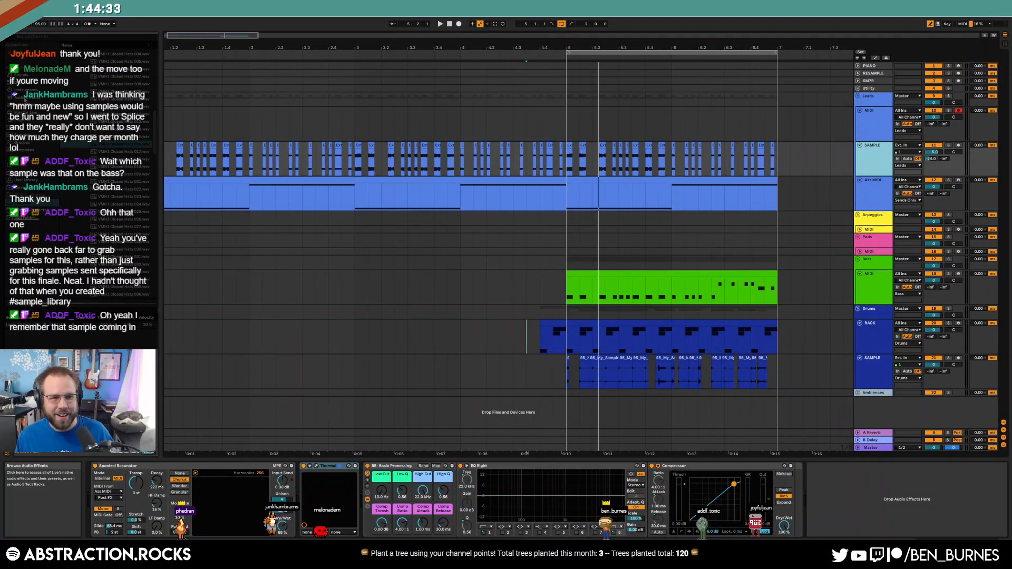
click(22, 98)
scroll(77, 80, up, 2)
drag(86, 87, 372, 478)
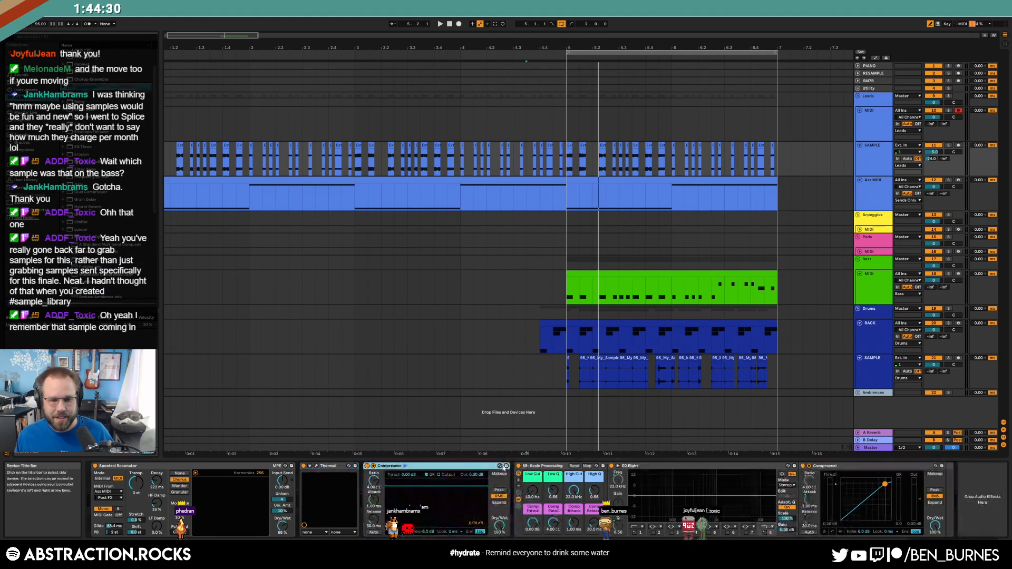
- Enable the new Compressor's sidechain with RACK as its audio source, and lower the threshold during playback
click(373, 466)
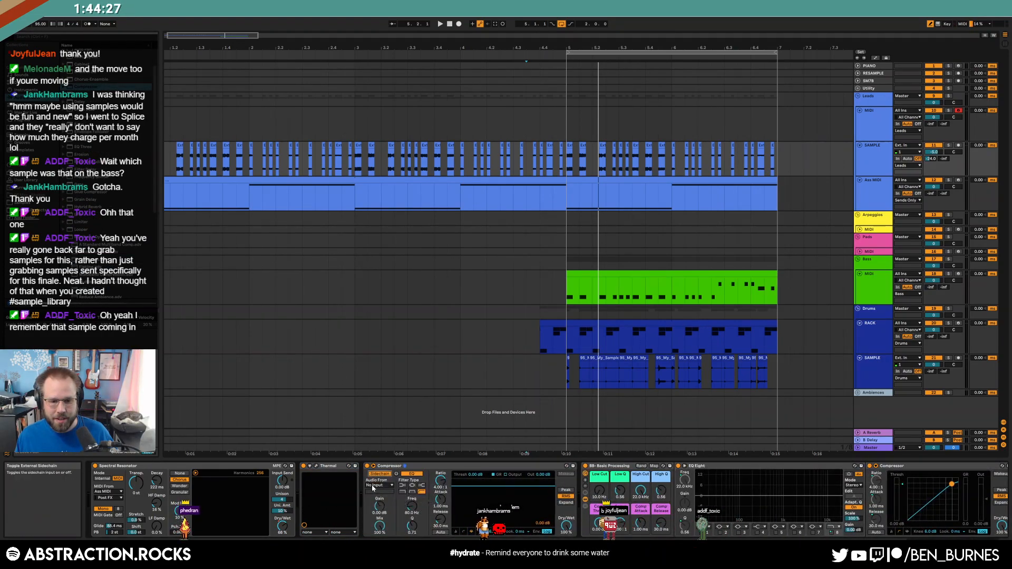
click(379, 485)
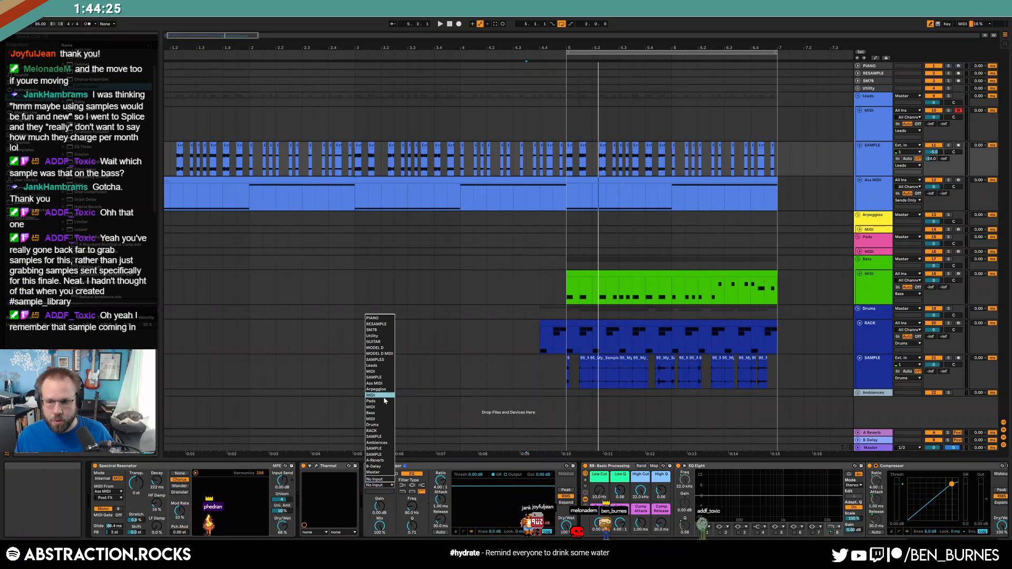
click(381, 431)
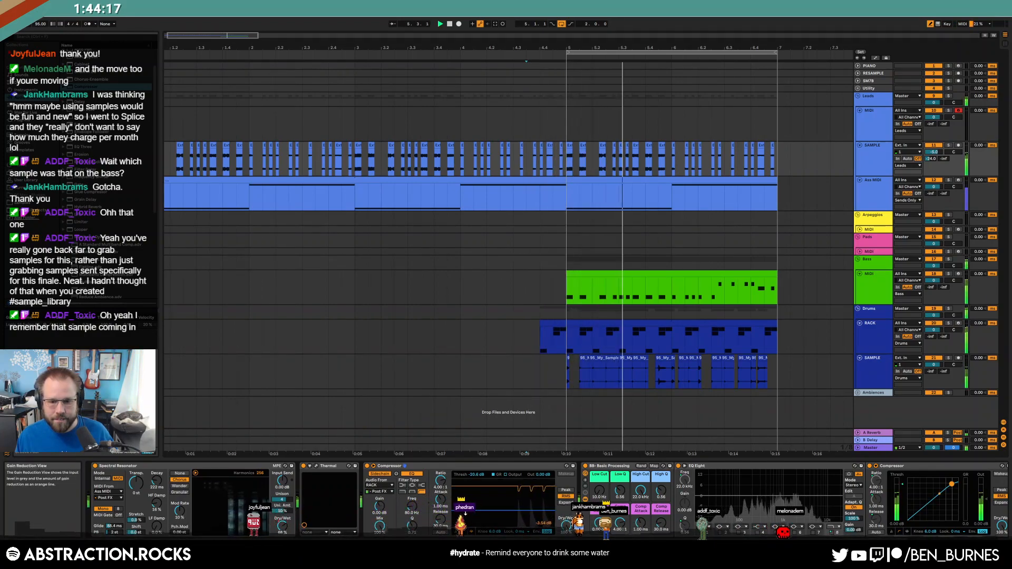
mouse_move(466, 511)
mouse_down()
mouse_move(466, 523)
mouse_move(440, 504)
mouse_move(441, 518)
mouse_move(484, 514)
mouse_up()
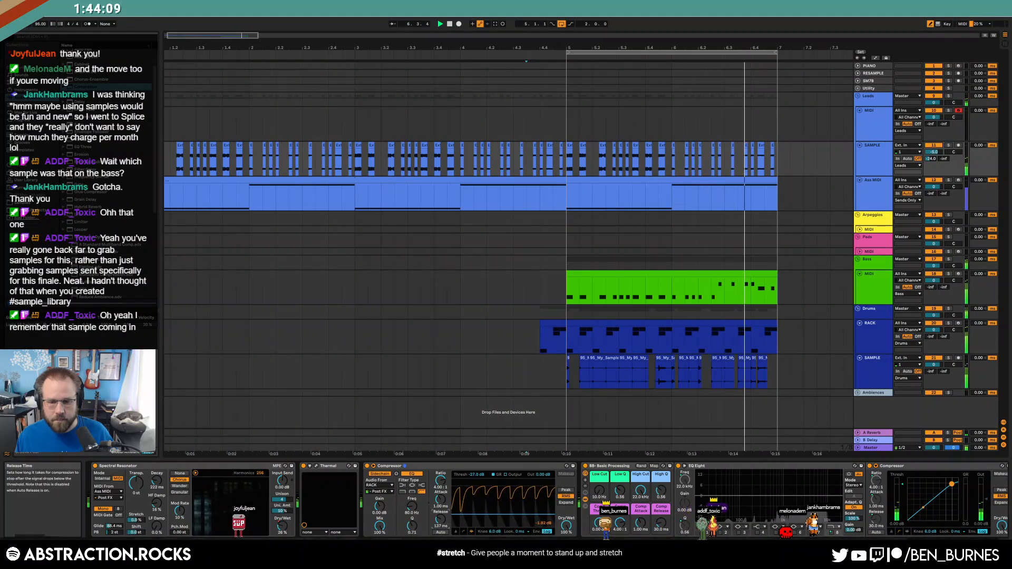
- Duplicate the bass clip and the lead sample slices of bars 5 and 6 into bars 7 and 8
drag(563, 48, 352, 43)
key(space)
click(463, 274)
key(ctrl+d)
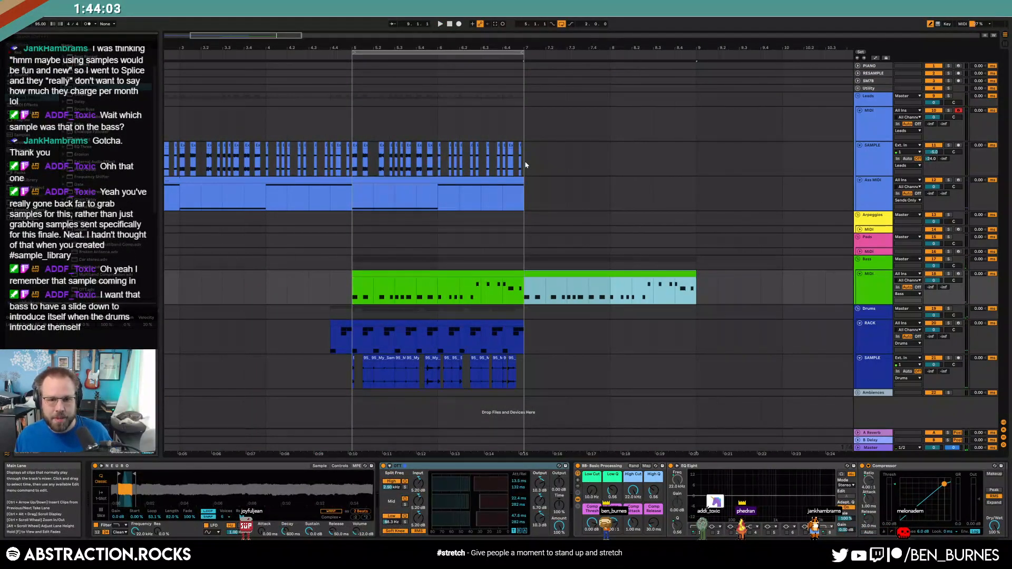
drag(526, 165, 350, 174)
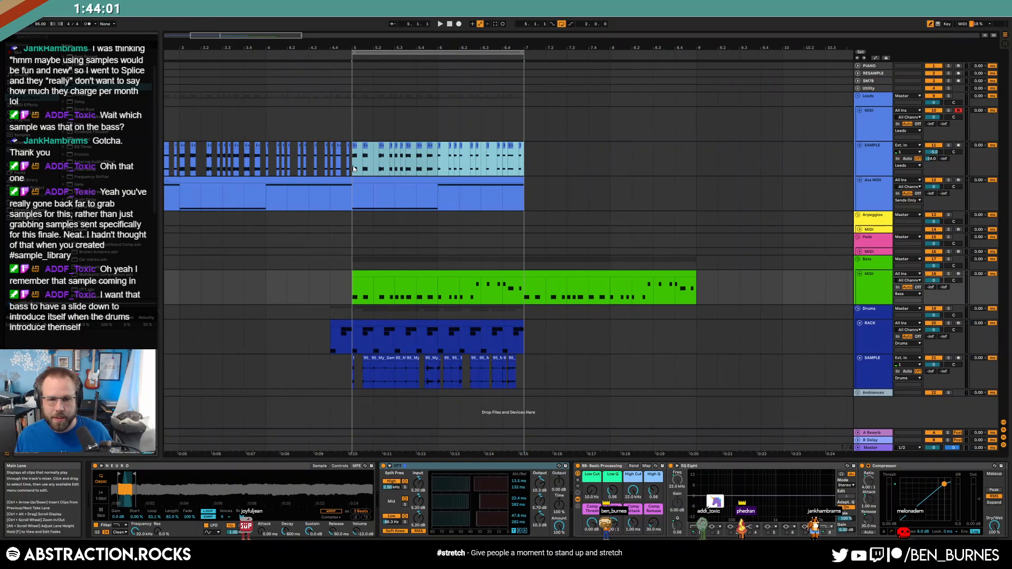
key(ctrl+d)
- Extend the MIDI clip below the lead SAMPLE track and the arrangement loop to the start of bar 9
click(481, 195)
drag(522, 180, 710, 193)
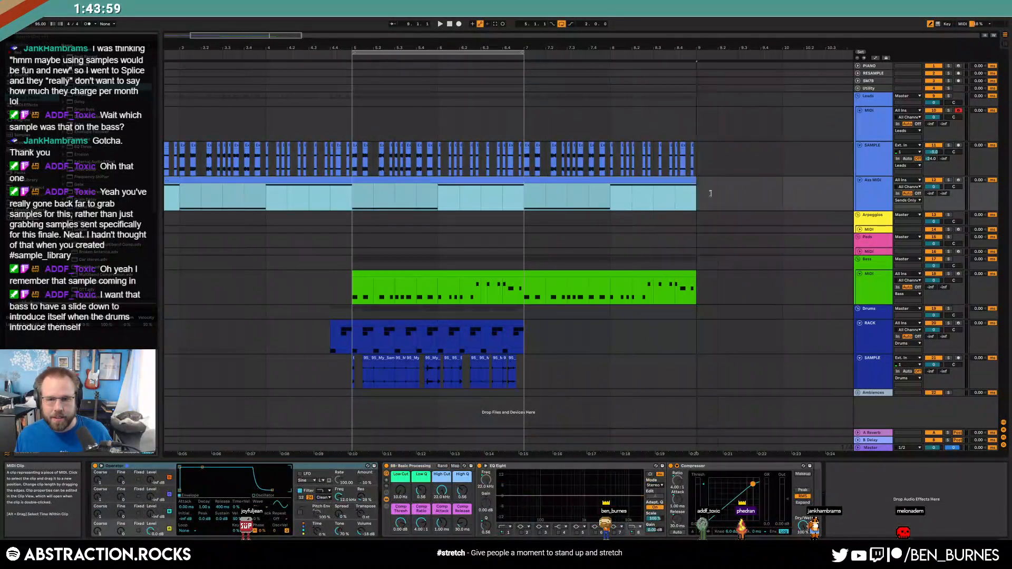
drag(526, 53, 691, 69)
- Duplicate the drum sample slices of bars 5 and 6 into bars 7 and 8, and extend the RACK clip to bar 9
click(506, 381)
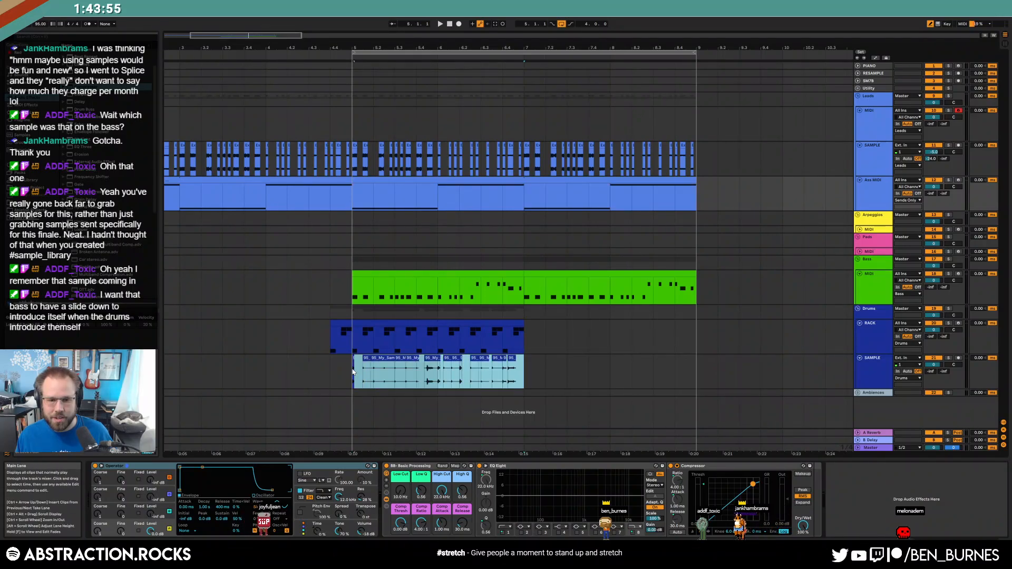
key(ctrl+d)
drag(519, 324, 692, 331)
- Set the project tempo to 115 BPM
click(38, 26)
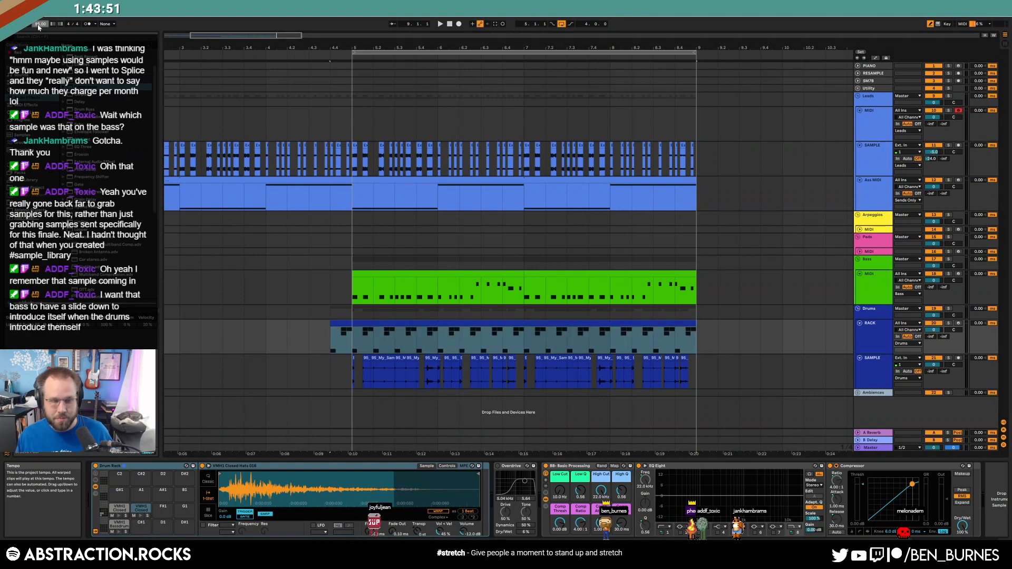
text(115)
key(Return)
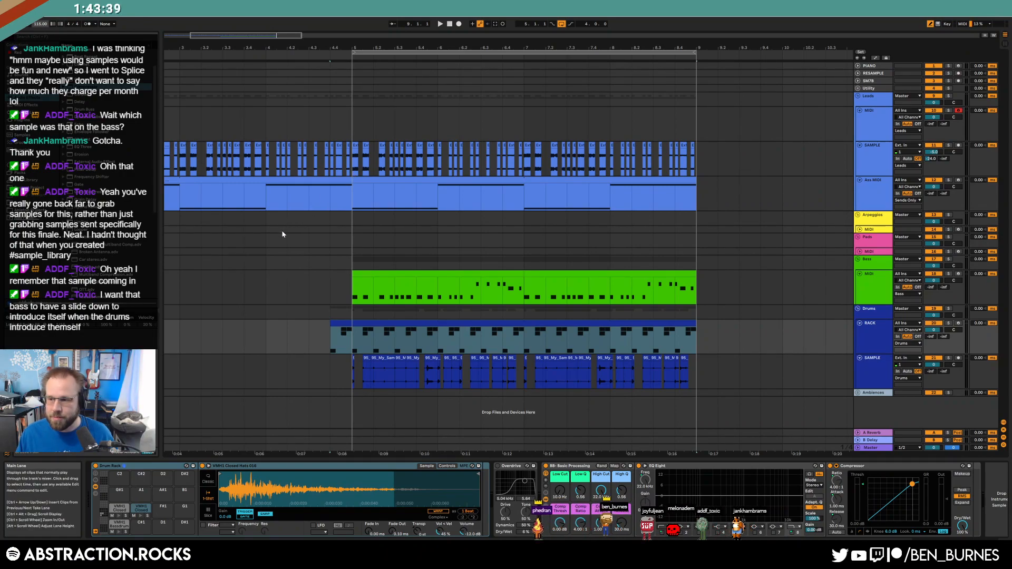
- In the MIDI clip below the lead SAMPLE track, end the C2 note at 4.4 and fill the beat before bar 5 with a C1 note
click(342, 193)
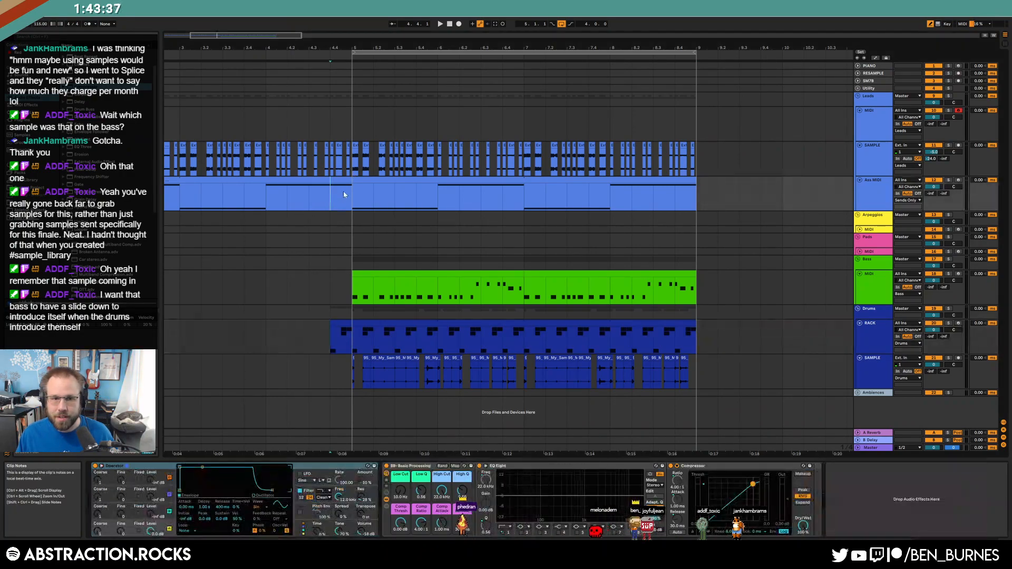
click(330, 180)
drag(182, 196, 350, 200)
key(shift+Tab)
click(831, 456)
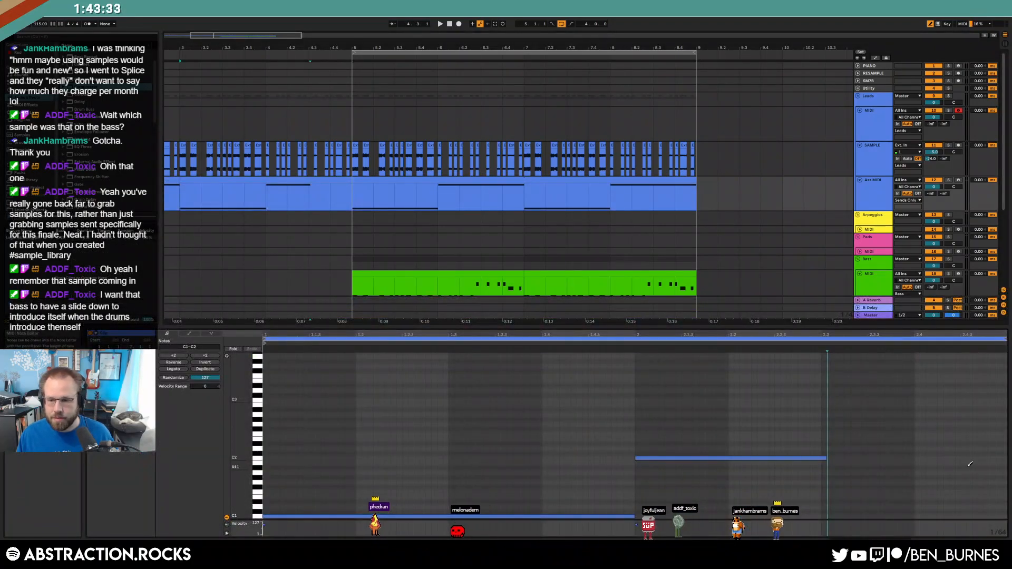
drag(826, 459, 911, 461)
key(space)
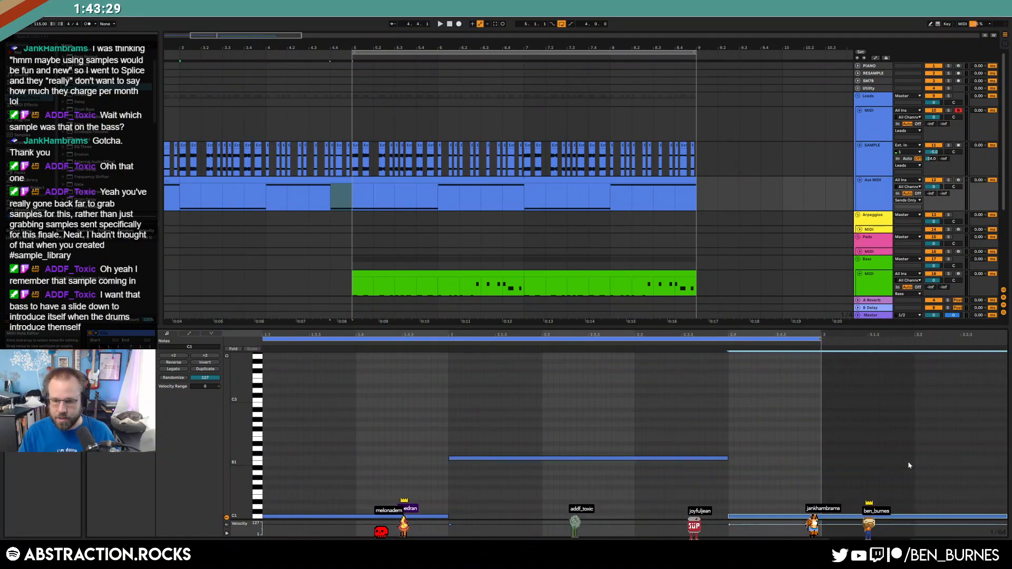
click(914, 489)
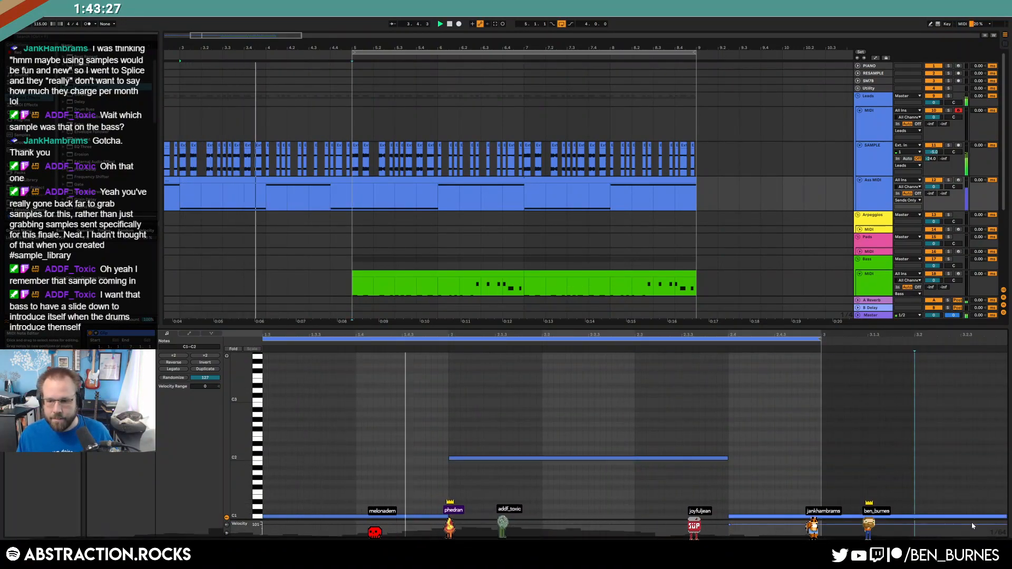
drag(1006, 516, 822, 517)
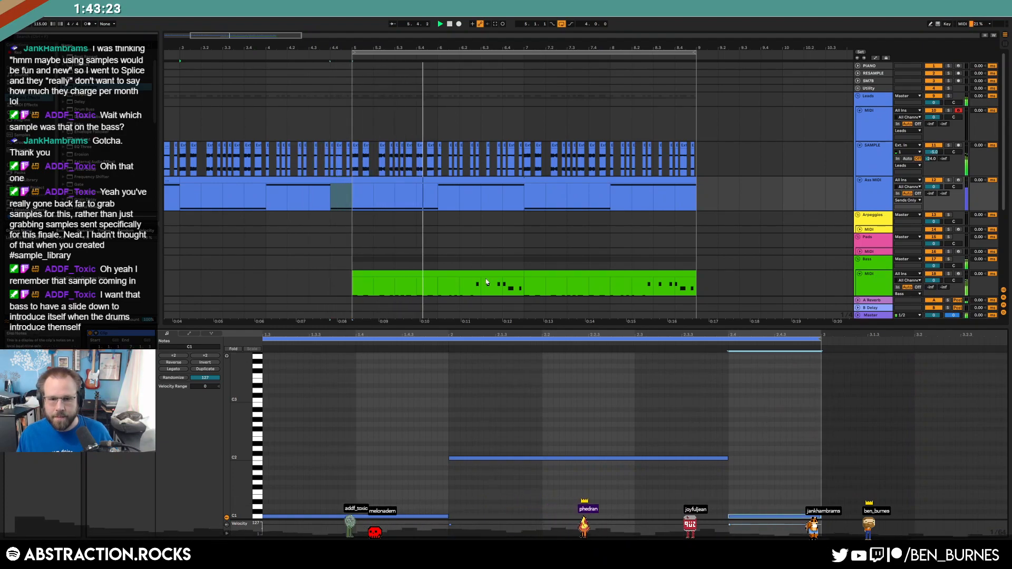
- Delete the lead SAMPLE slices between just after beat 4.4 and the start of bar 5, leaving a gap before the drop
key(shift+Tab)
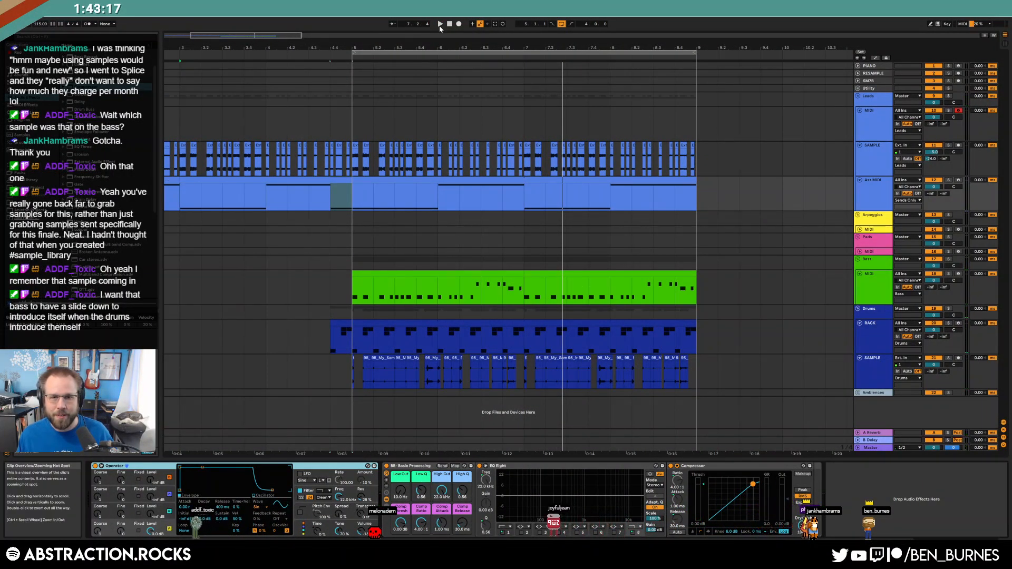
drag(268, 33, 350, 69)
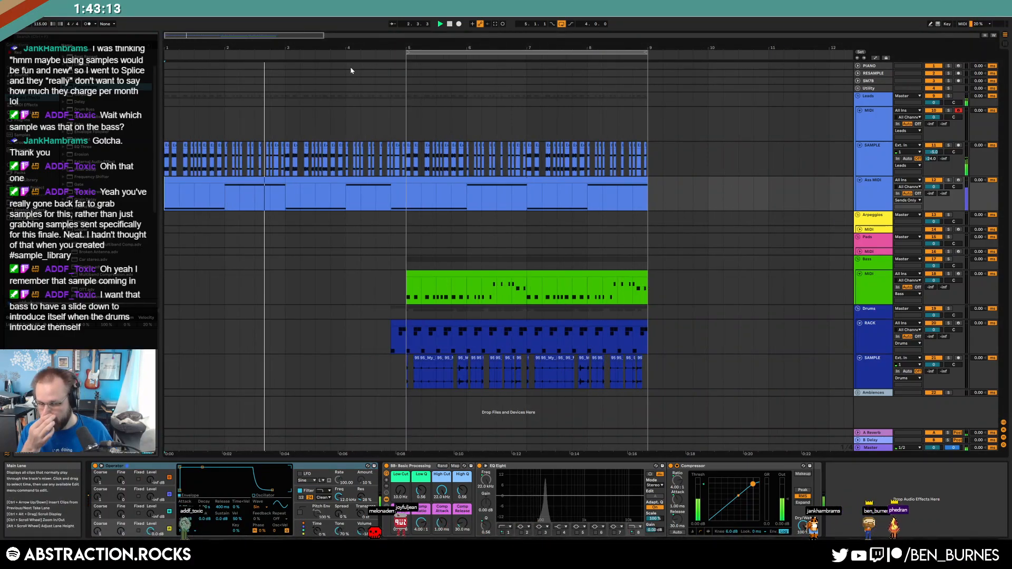
scroll(376, 165, up, 5)
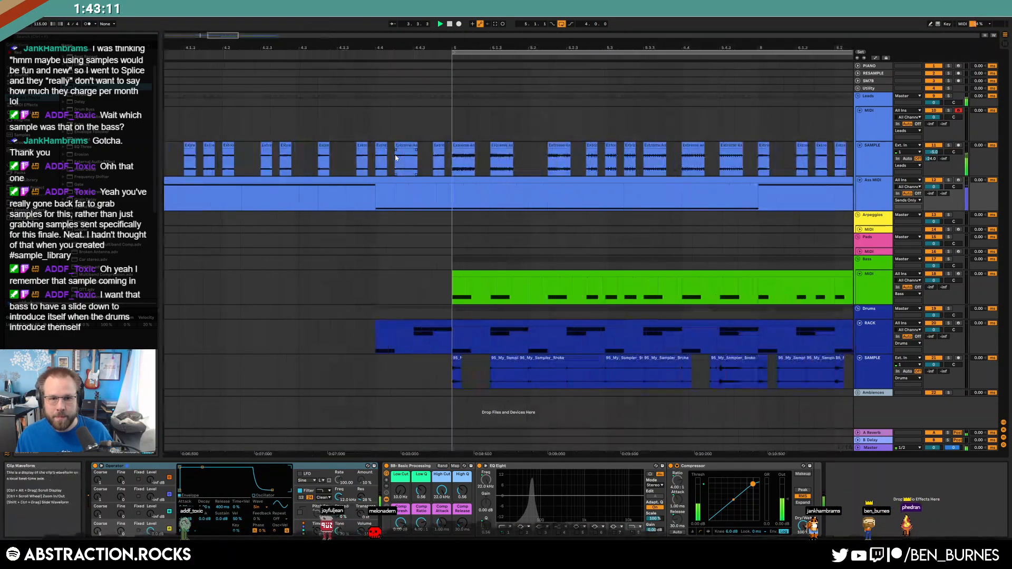
drag(448, 158, 450, 158)
key(Delete)
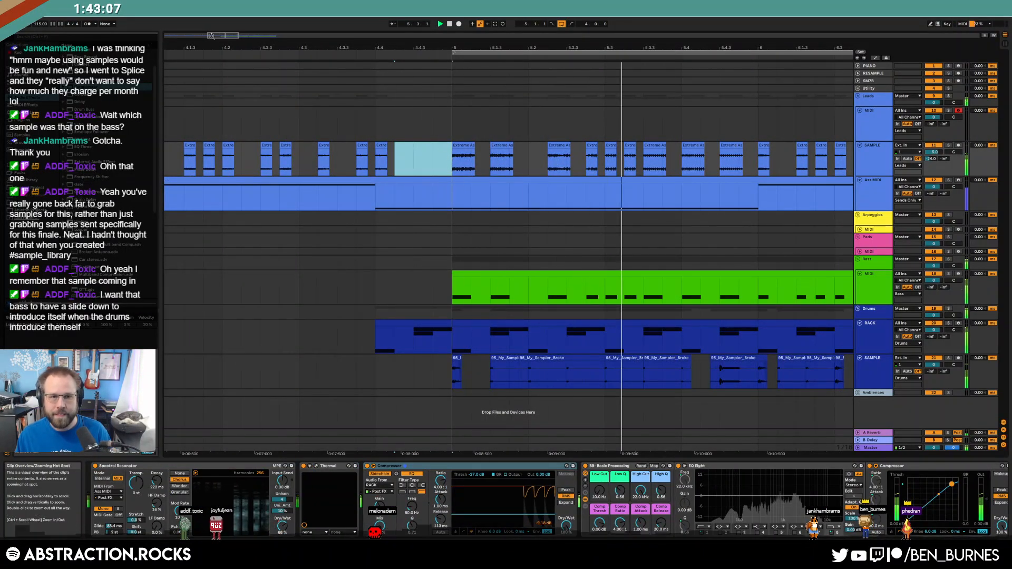
double_click(212, 35)
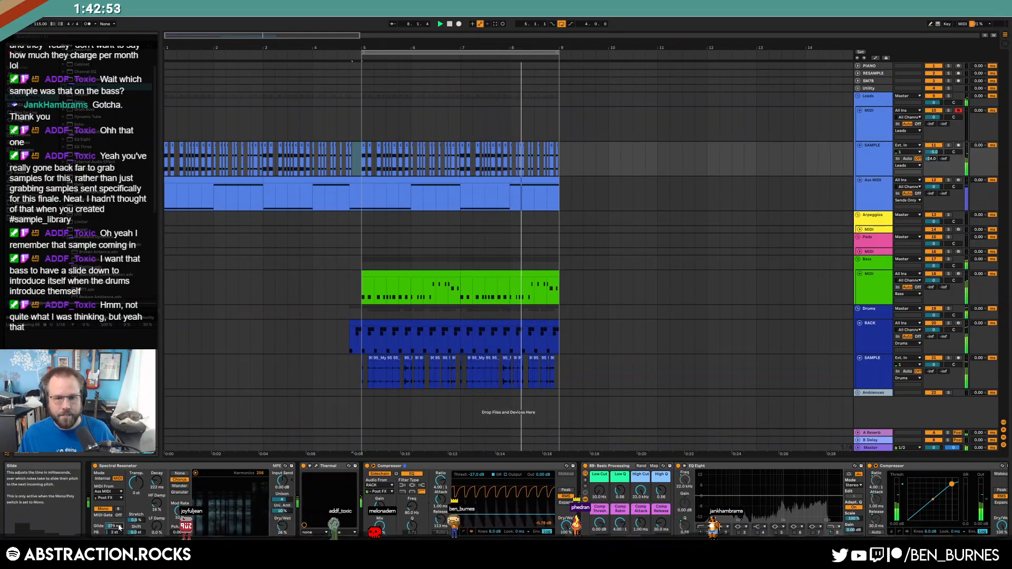
- In the bass clip of bars 7 and 8, rework the ending so the D#3 notes climb to three short F3 notes, and play it back
double_click(553, 276)
key(space)
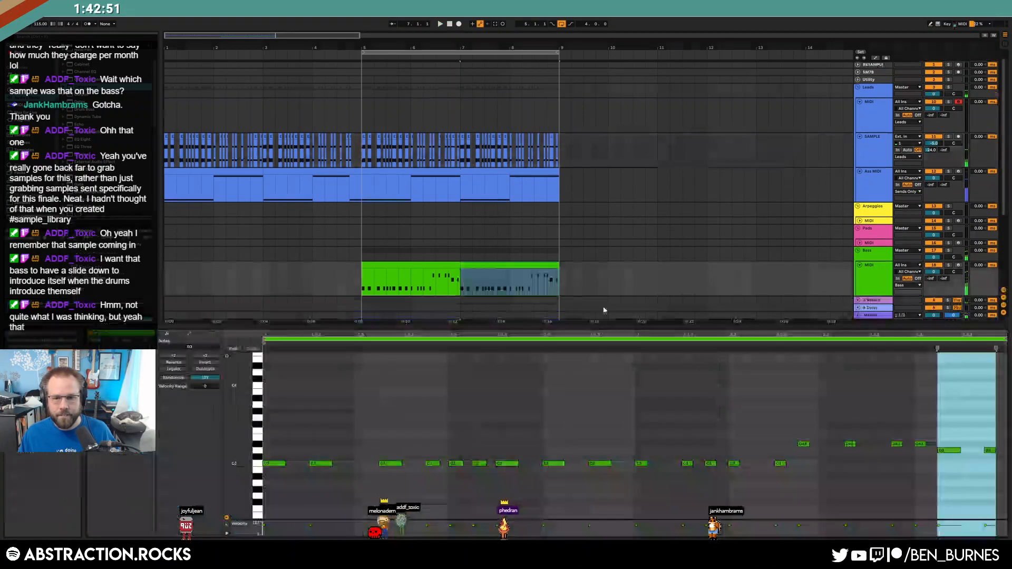
click(917, 428)
drag(947, 438, 965, 453)
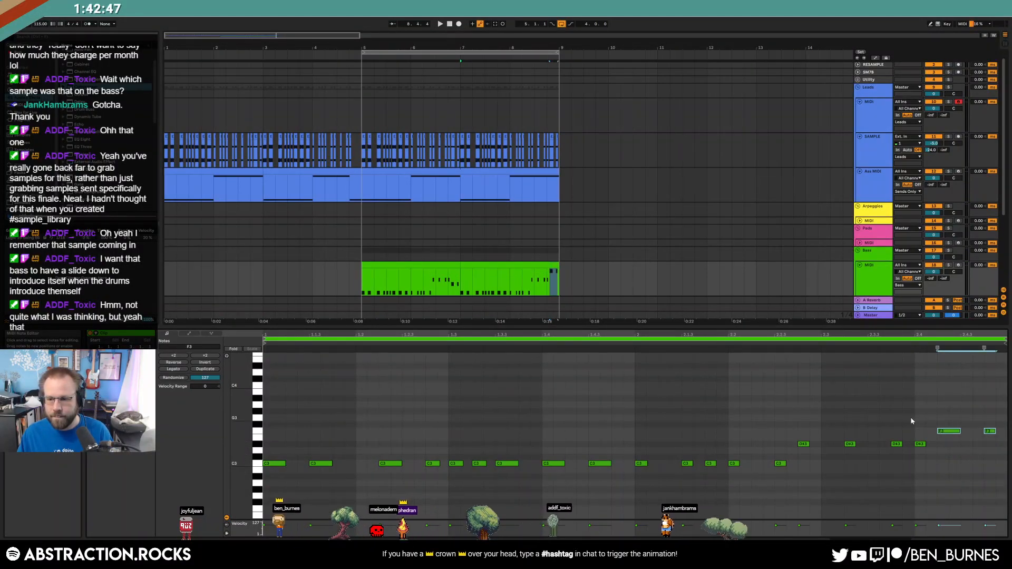
double_click(872, 444)
drag(897, 444, 896, 438)
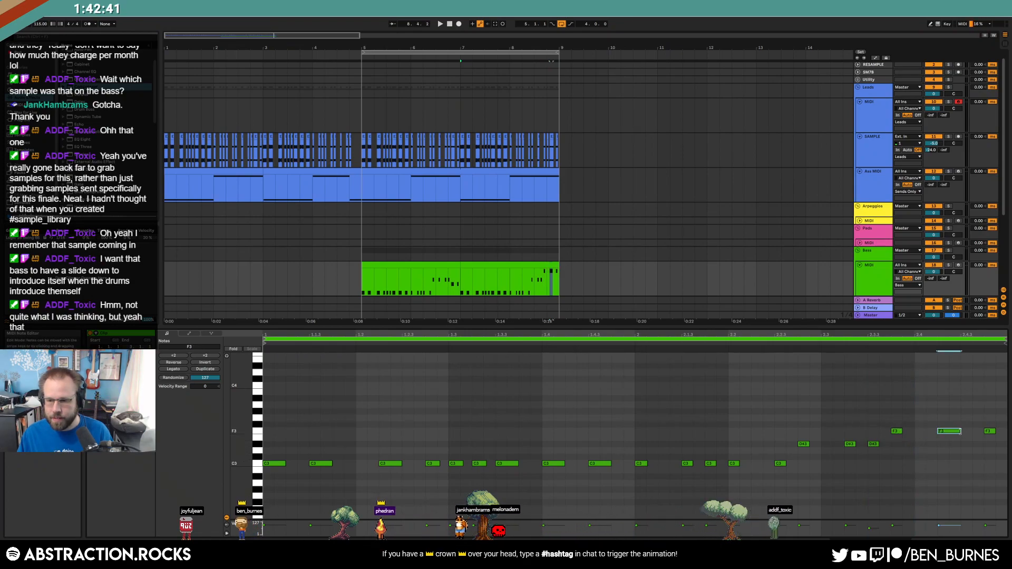
key(space)
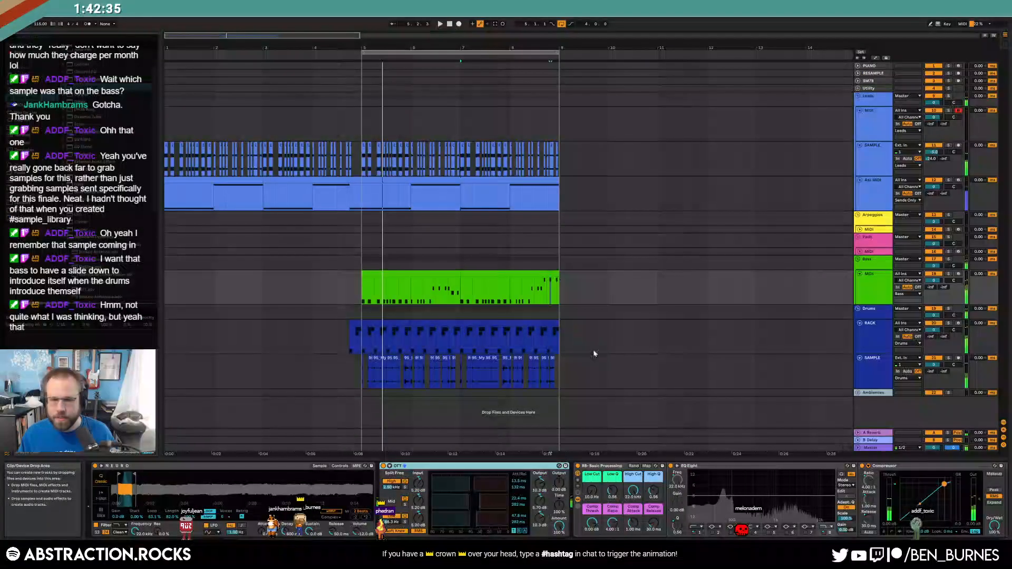
- Stop playback and select the lead SAMPLE track at bar 5 to show its device chain
click(483, 275)
click(422, 267)
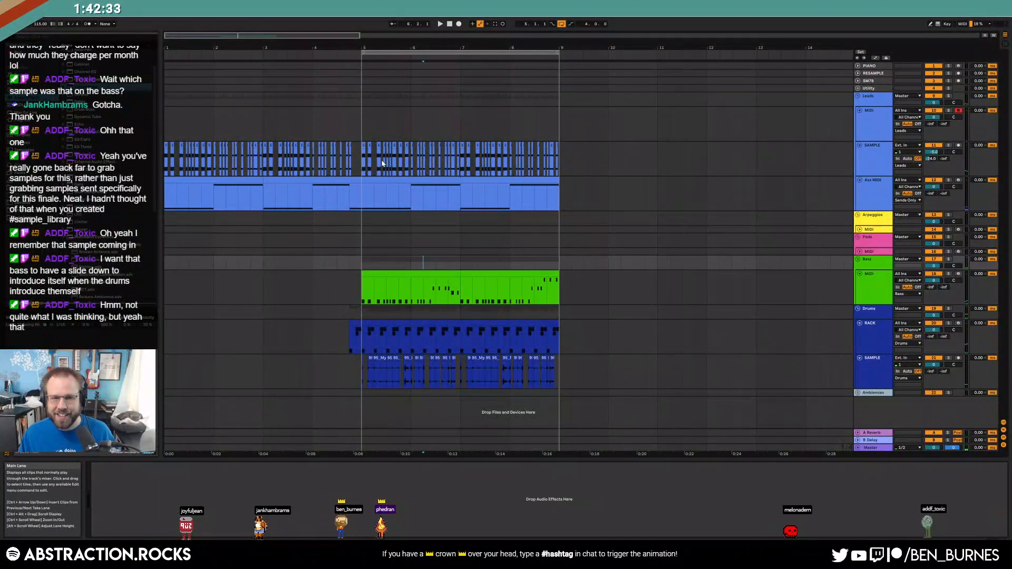
click(380, 161)
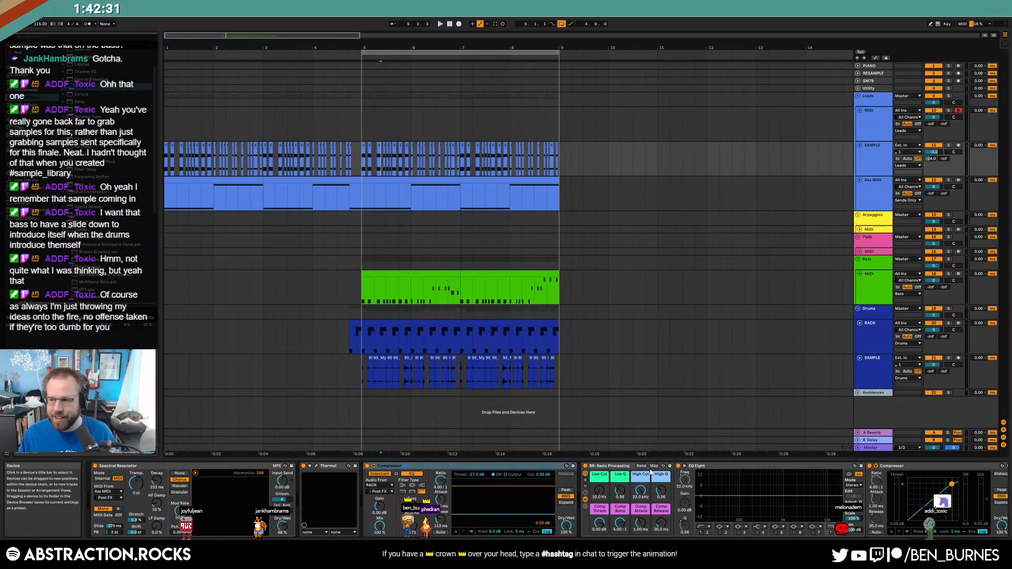
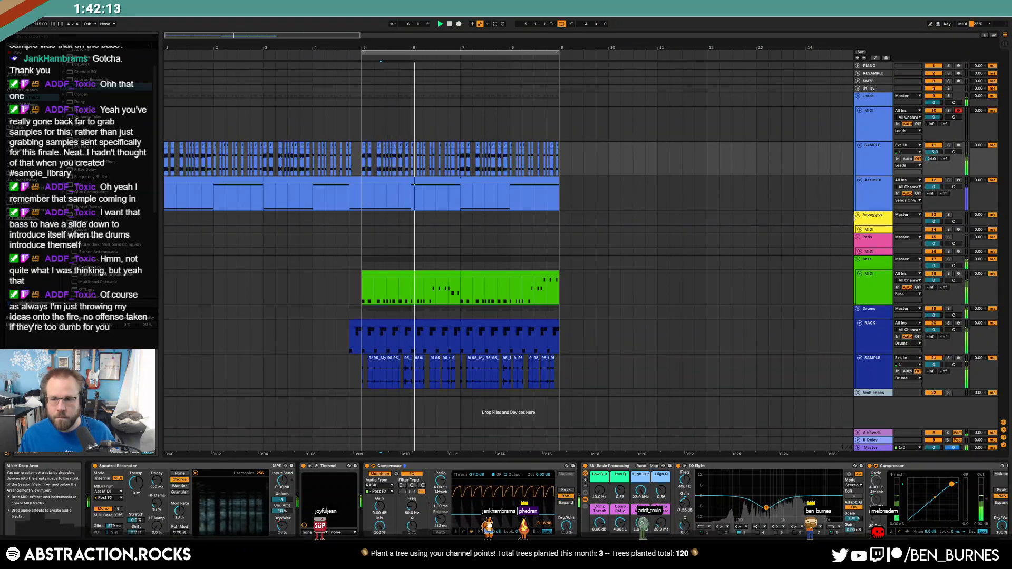
- Stop playback, audition samples from the sample library, and unfold the MIDI tracks in the Arpeggios and Pads groups
click(864, 230)
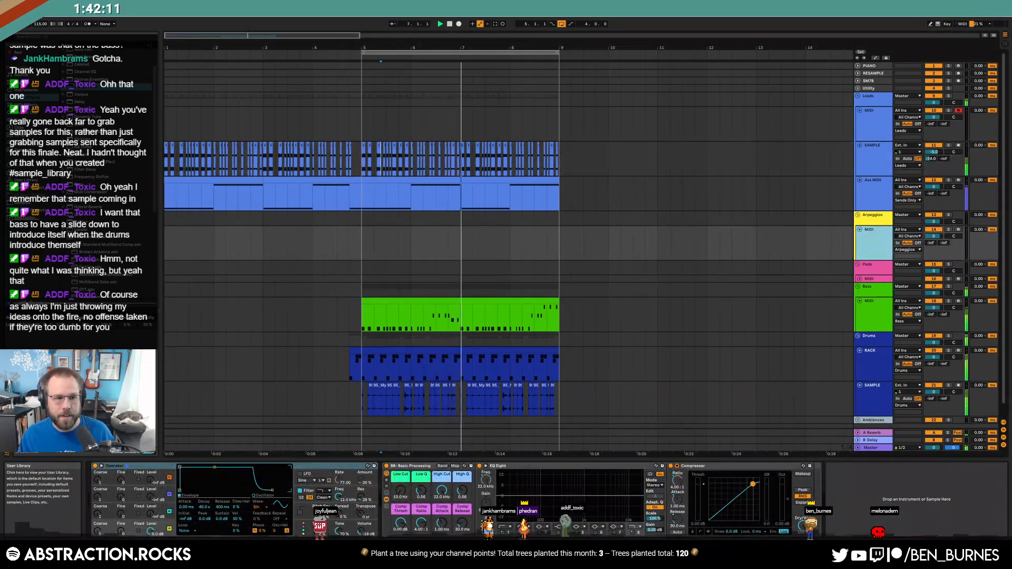
click(24, 203)
drag(155, 130, 155, 68)
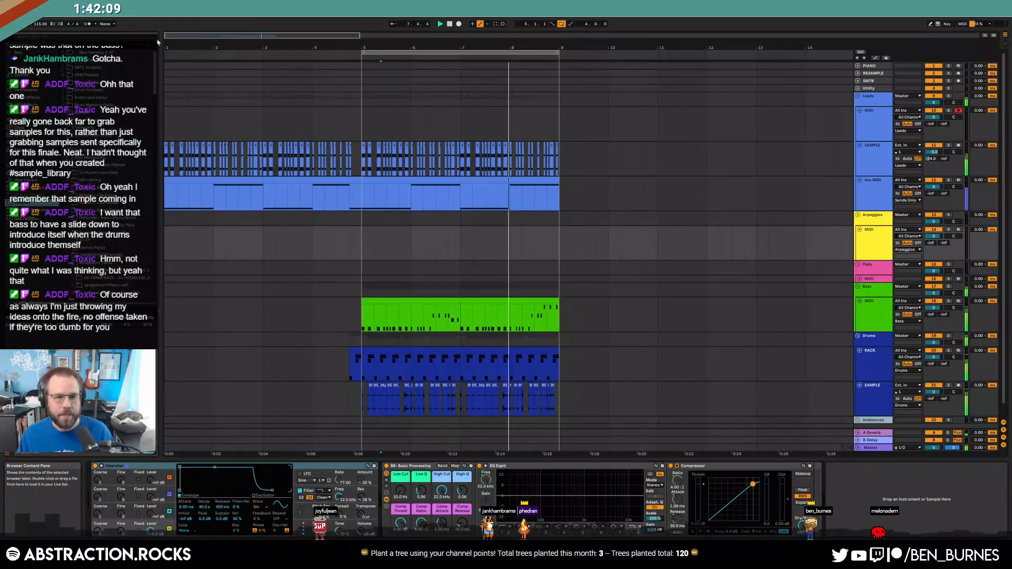
click(63, 67)
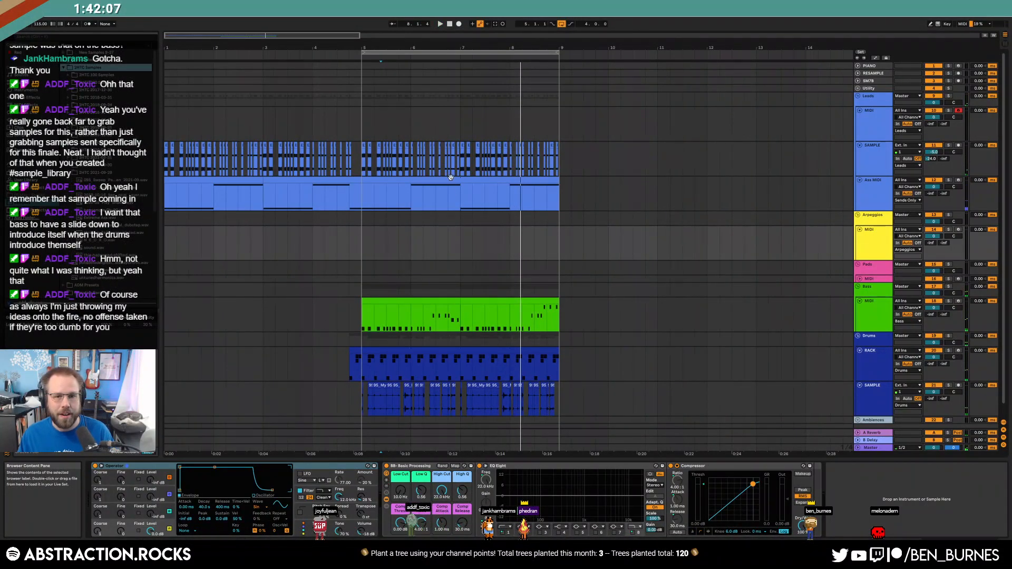
click(489, 172)
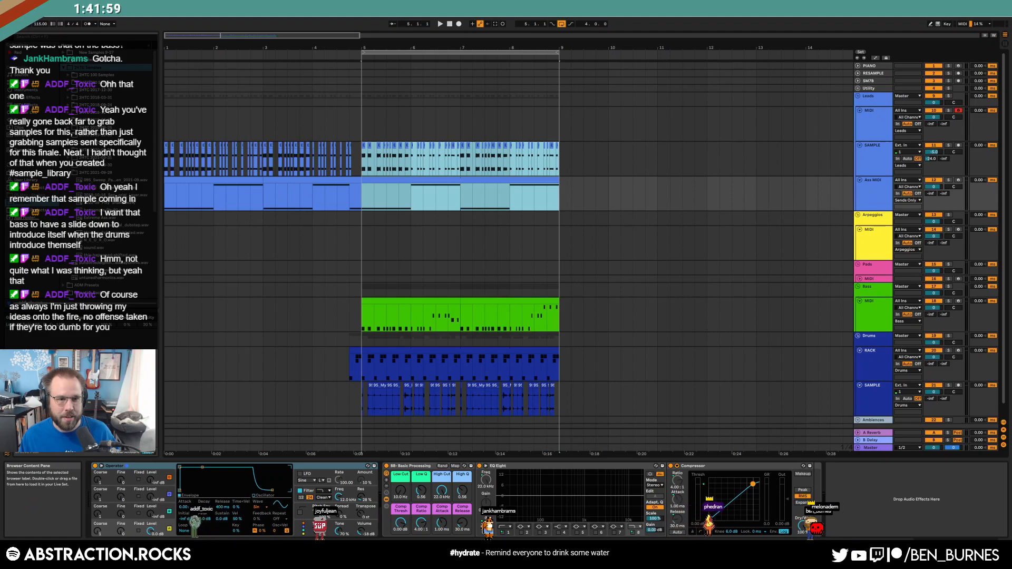
click(130, 209)
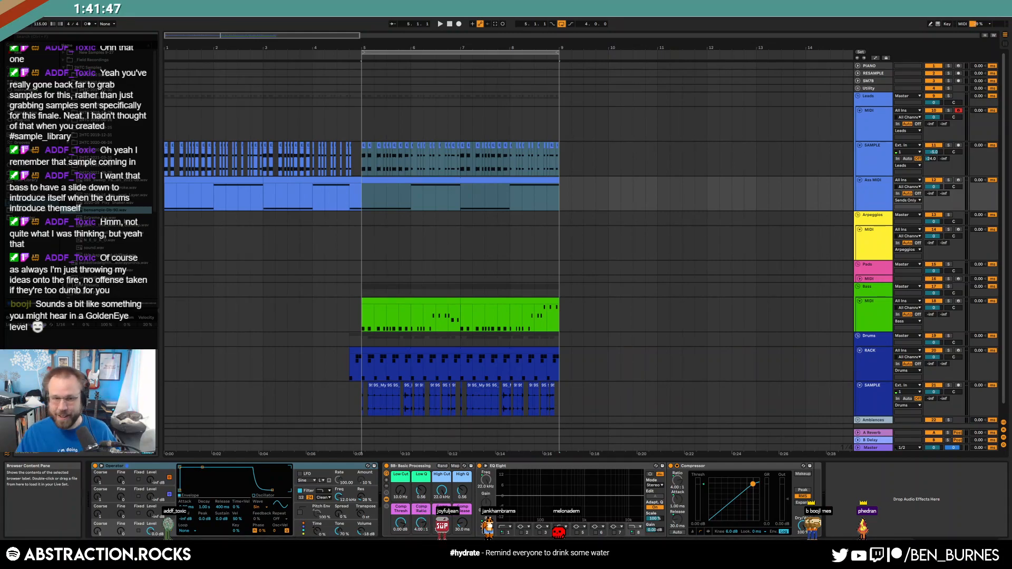
click(876, 281)
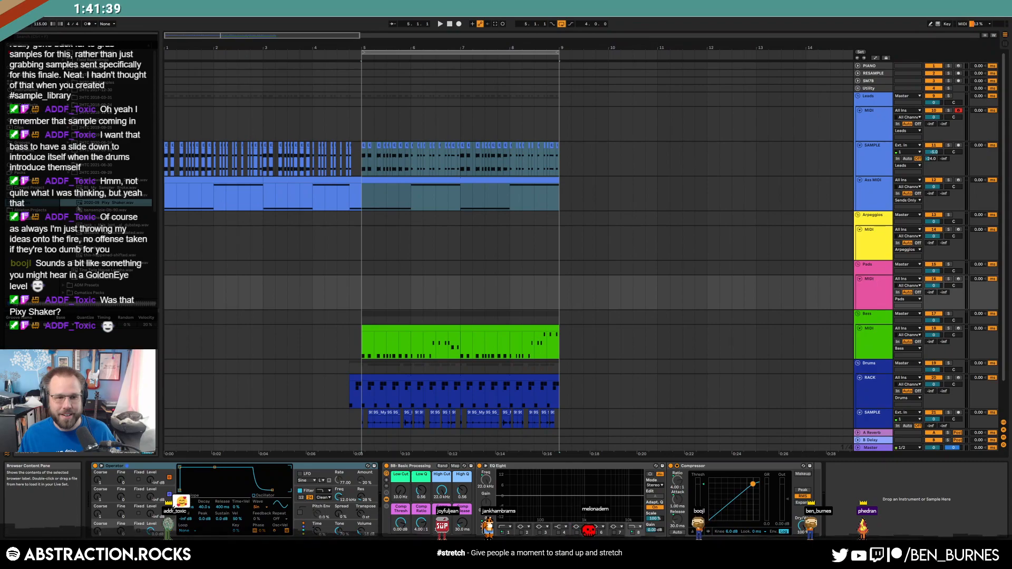
- Insert a new audio track below the drum SAMPLE track and place the 2020-09_Pixy_Shaker sample on it at bar 5
click(298, 246)
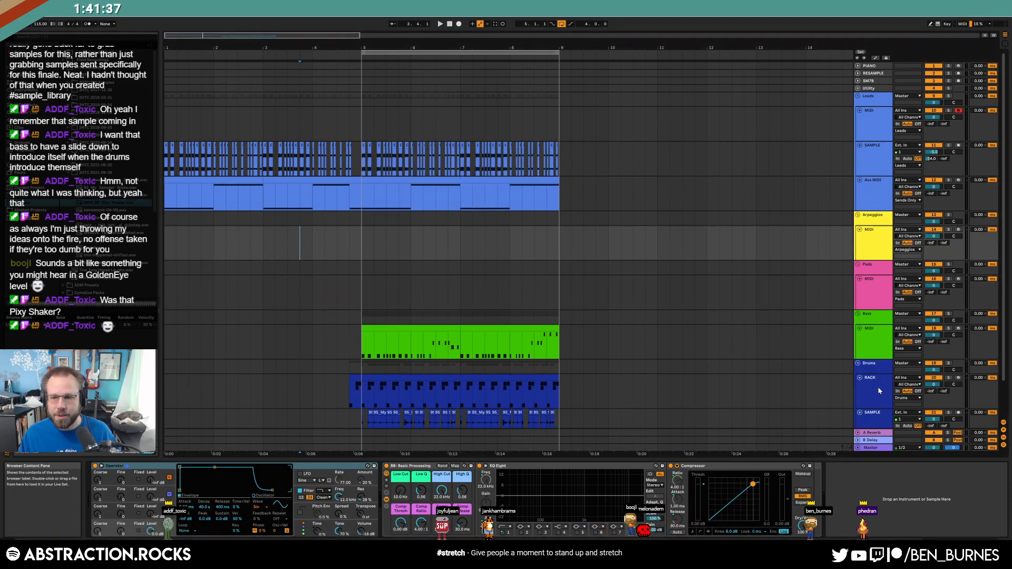
scroll(879, 388, down, 2)
click(869, 384)
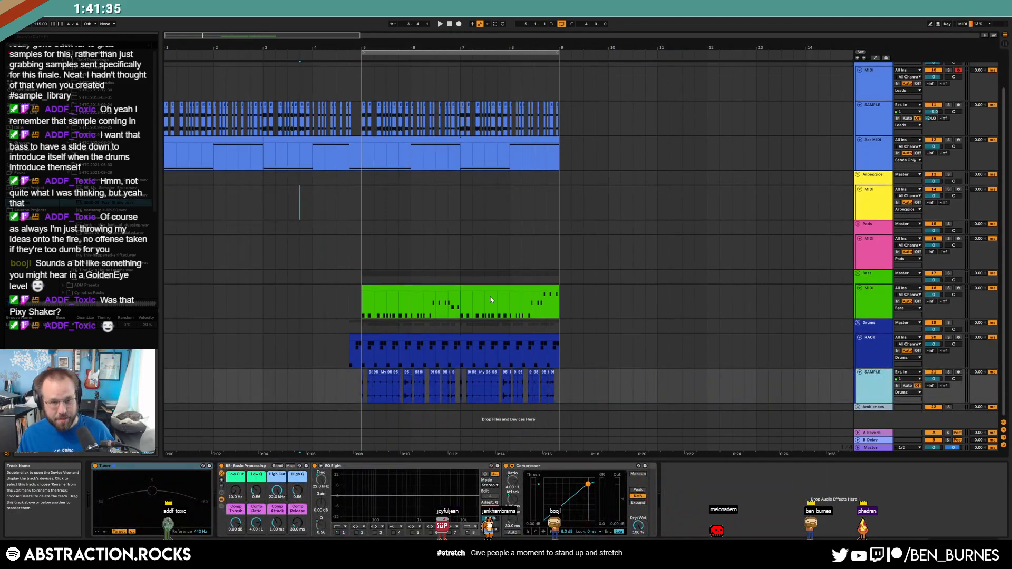
key(ctrl+t)
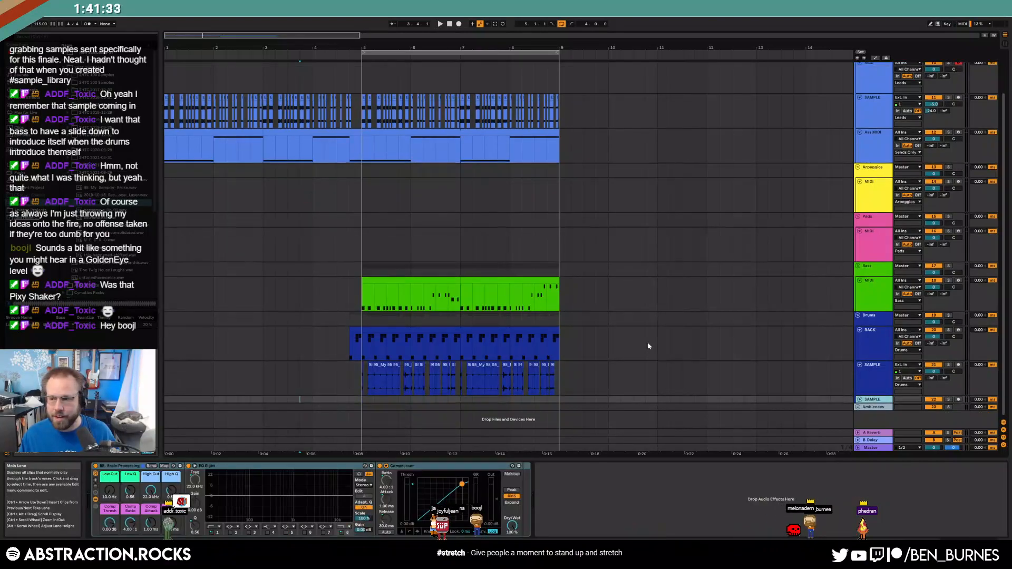
drag(108, 202, 365, 400)
- Try warping the Pixy Shaker clip by moving a warp marker on one of its first hits, reverting to the previous markers after toggling Warp
double_click(667, 400)
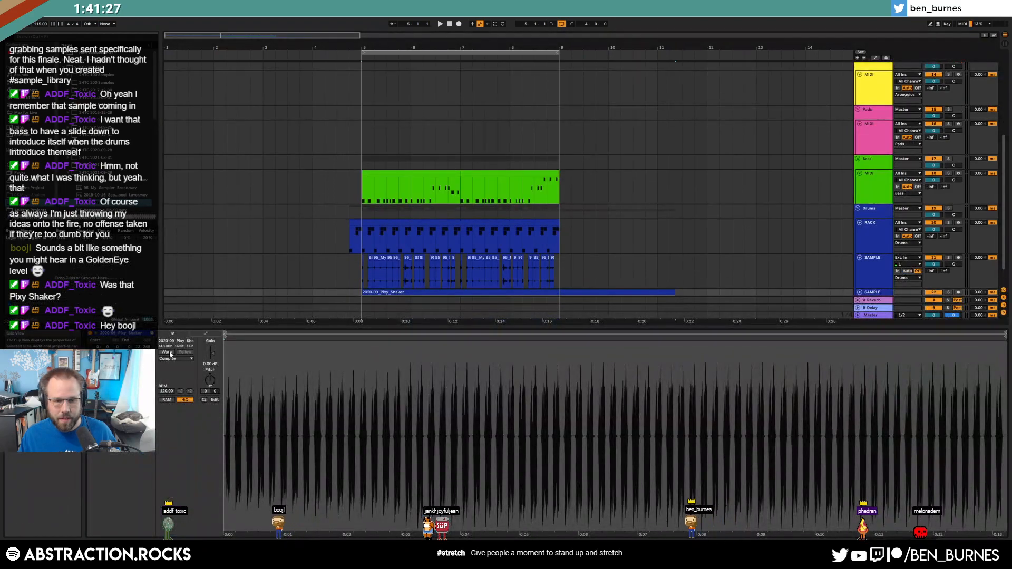
click(168, 352)
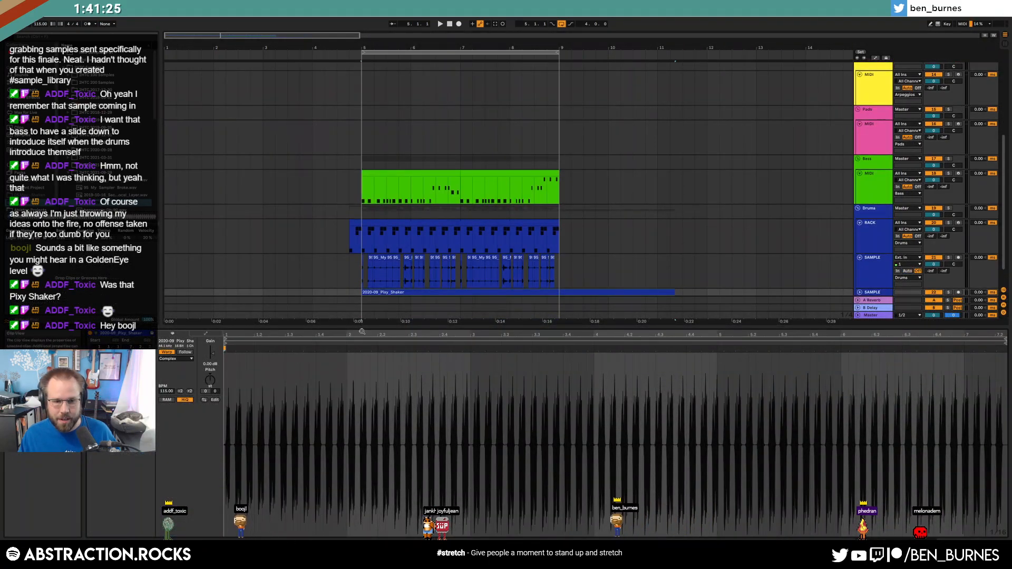
mouse_move(228, 335)
mouse_down()
mouse_move(216, 351)
mouse_move(243, 350)
mouse_up()
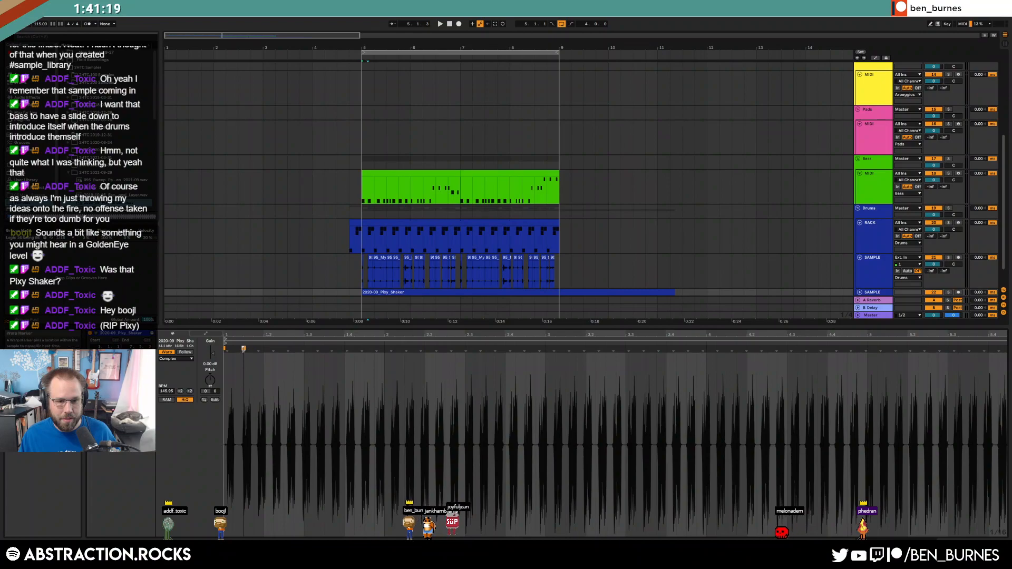
double_click(243, 349)
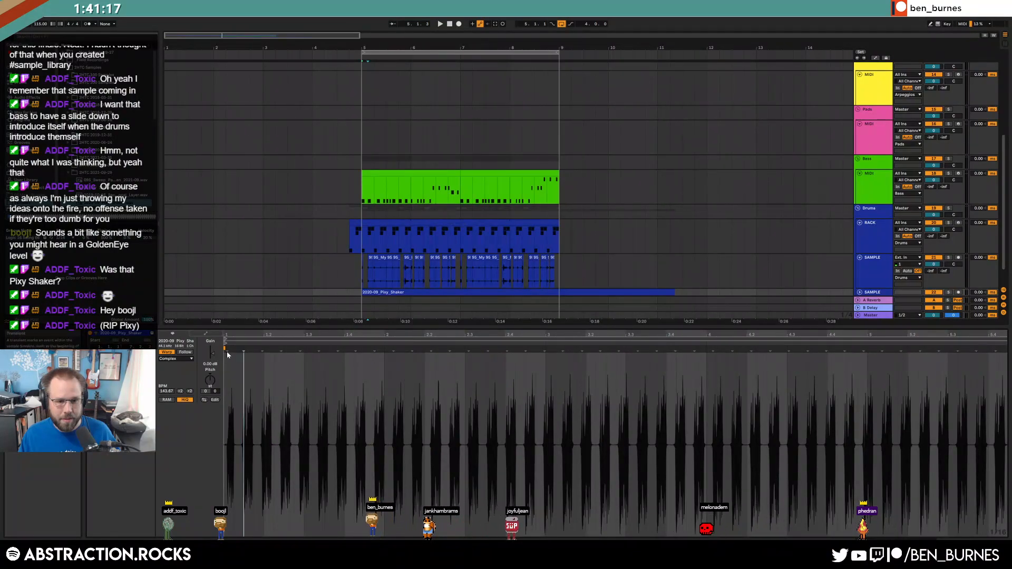
drag(227, 350, 243, 349)
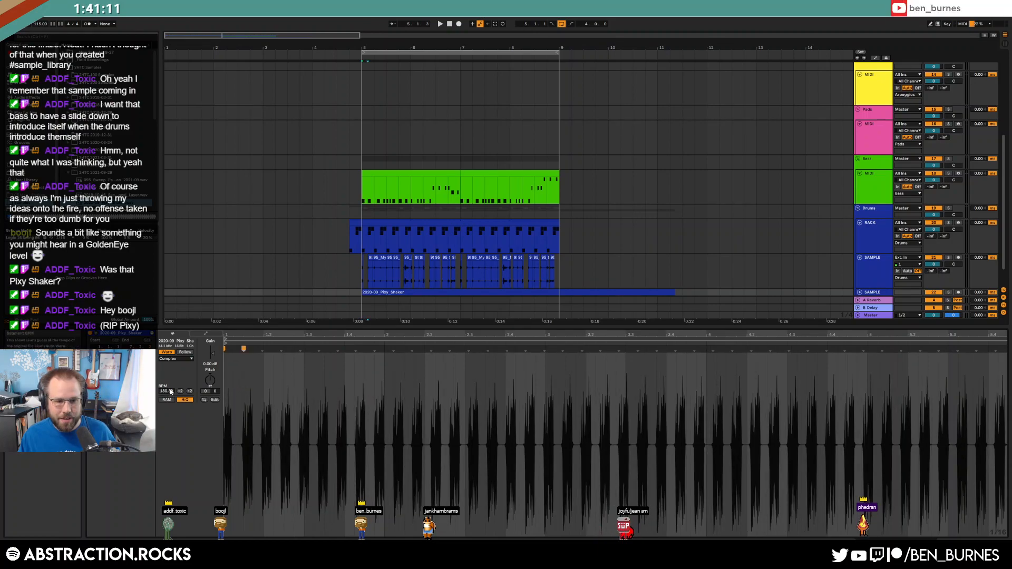
click(169, 352)
click(169, 352)
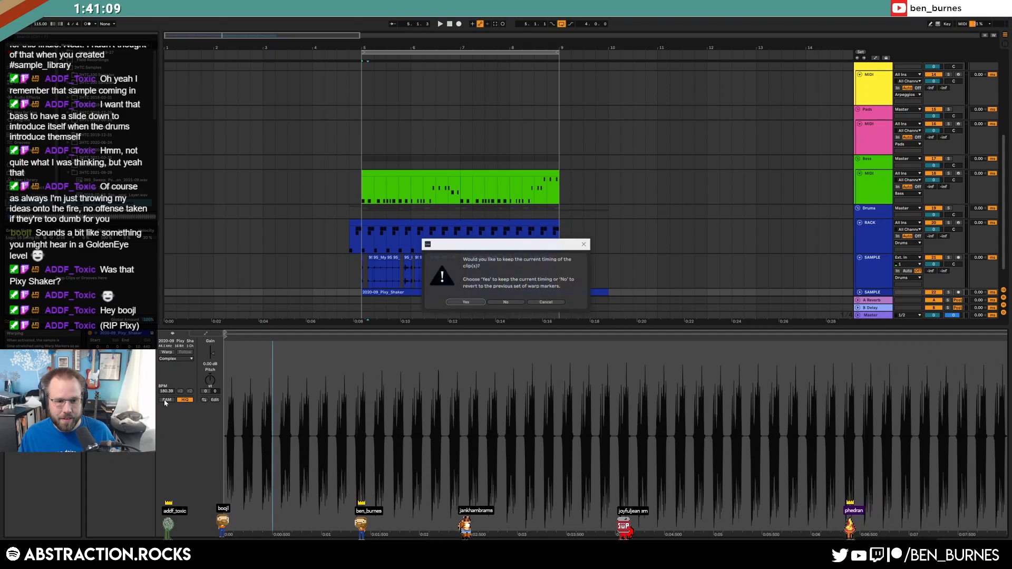
click(495, 303)
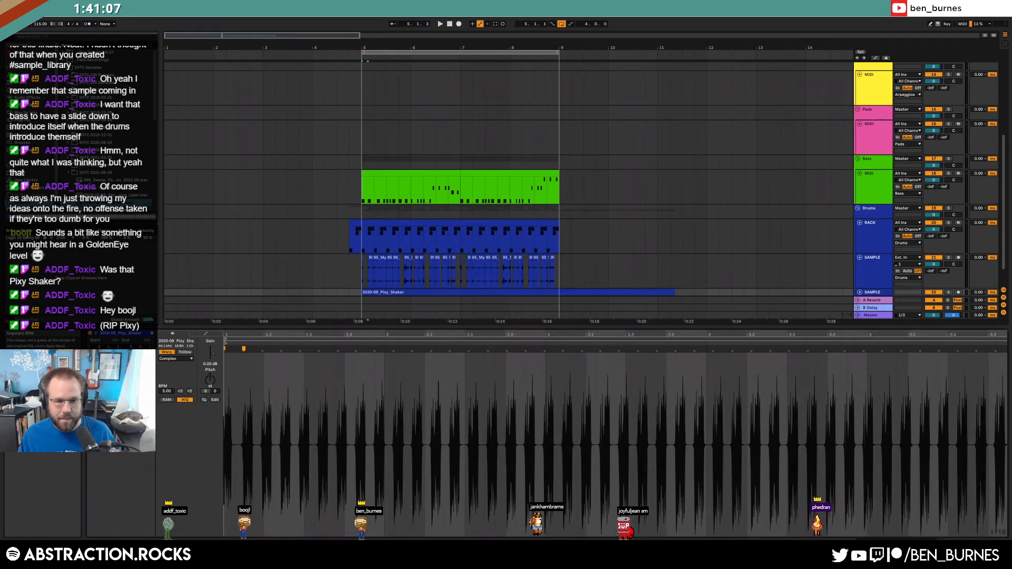
- Try a segment tempo of 180 BPM for the shaker clip, and undo the last warp changes
text(180)
key(Return)
key(ctrl+z)
key(ctrl+z)
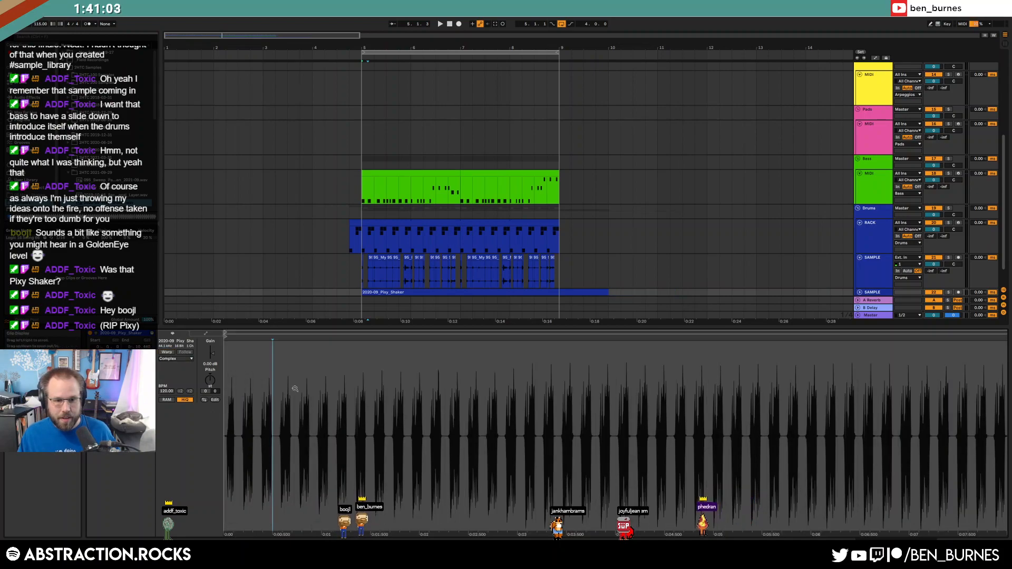
- Delete the warped shaker clip and place the Pixy Shaker sample again, unwarped, at bar 5
scroll(524, 280, down, 2)
click(557, 266)
key(Delete)
click(362, 267)
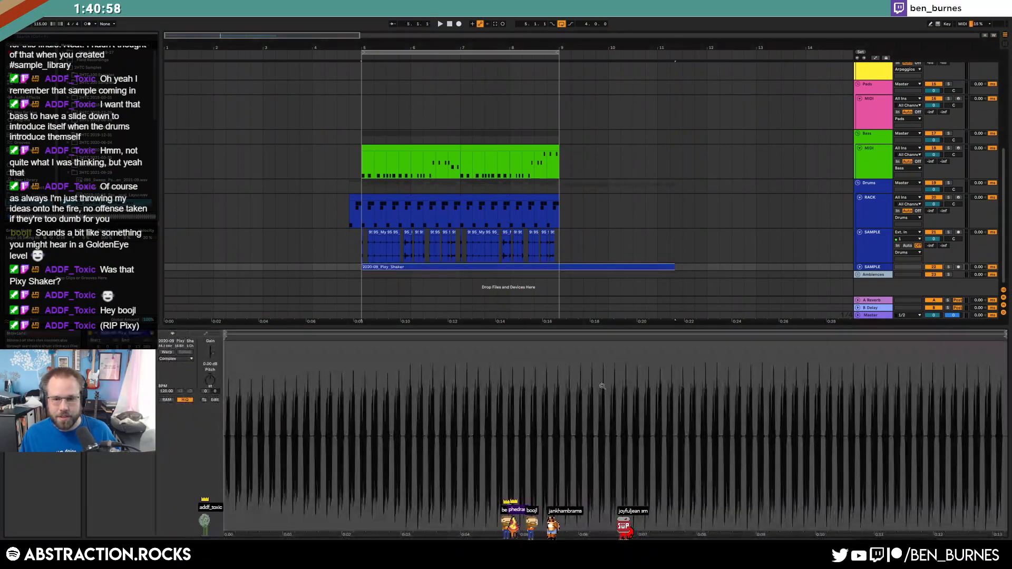
- Turn on Warp for the Pixy Shaker clip, add warp markers on three early hits, and play it back
click(167, 352)
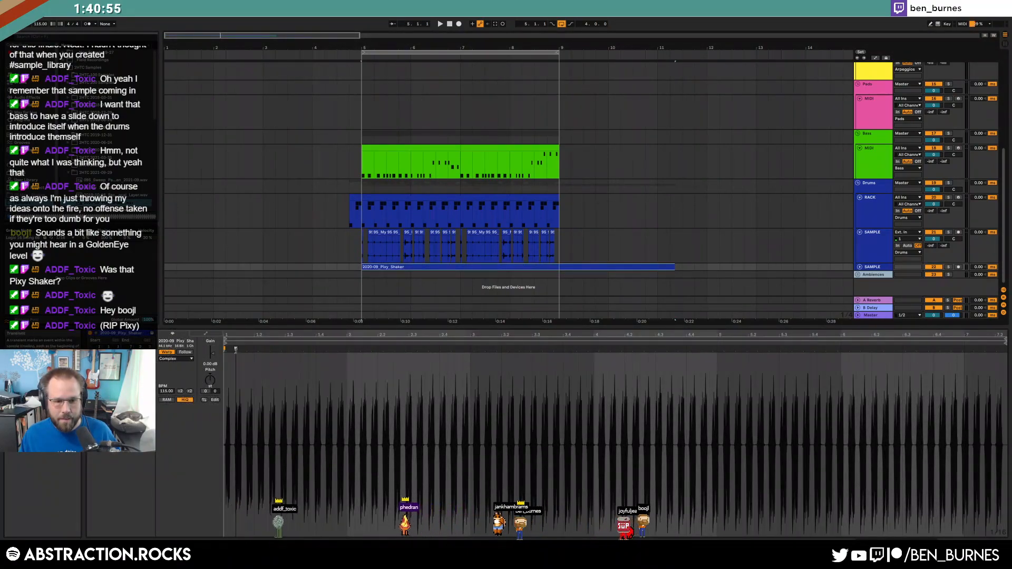
drag(246, 350, 270, 349)
double_click(251, 350)
double_click(266, 350)
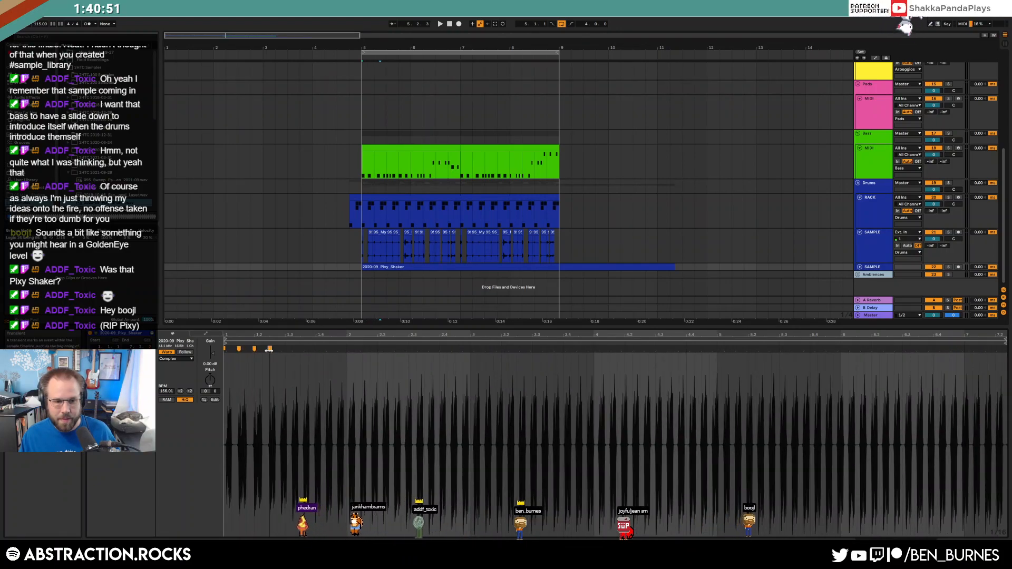
key(space)
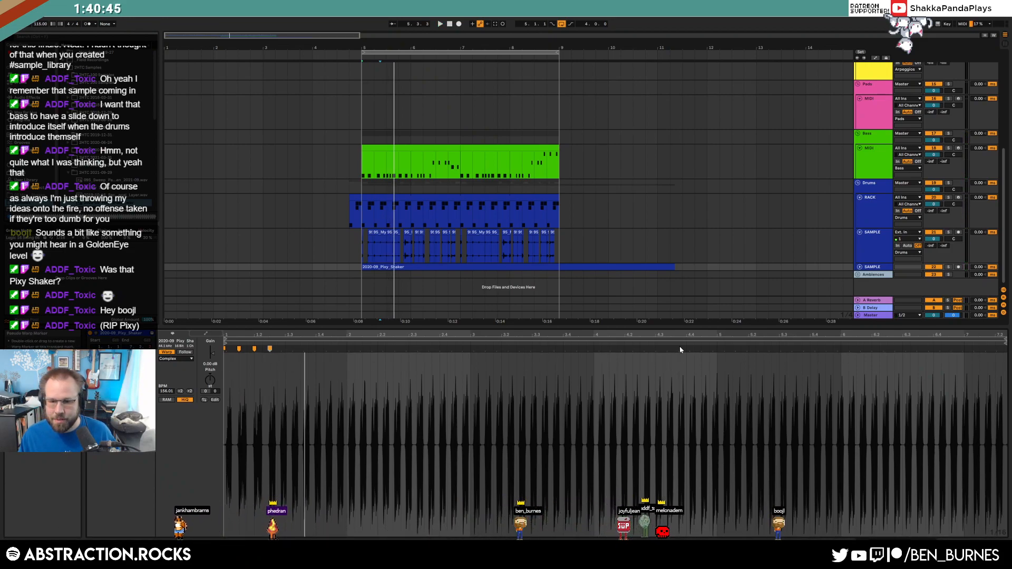
key(space)
- Shorten the shaker clip's loop to end at its bar 5 and trim the arrangement clip to end at bar 9
drag(977, 340, 705, 350)
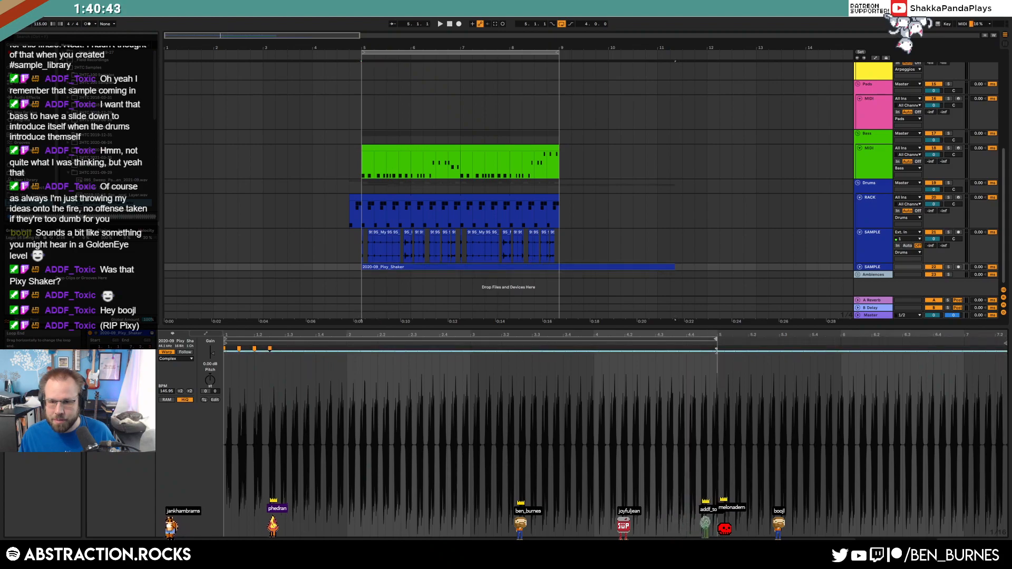
drag(1006, 344, 717, 345)
key(ctrl+a)
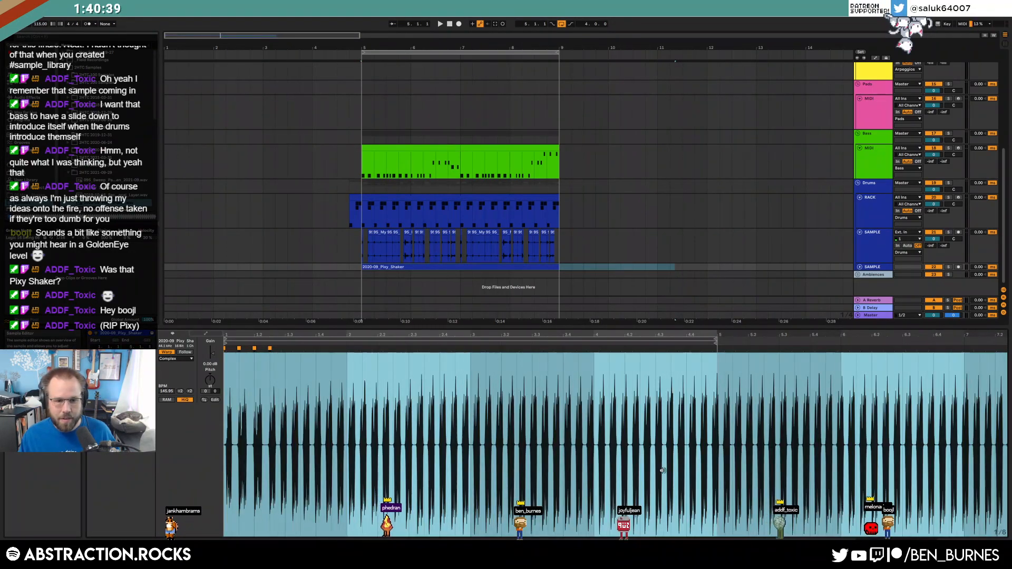
- Add a warp marker just before bar 6 of the shaker sample and adjust it to align the hits with the grid
drag(712, 347, 836, 353)
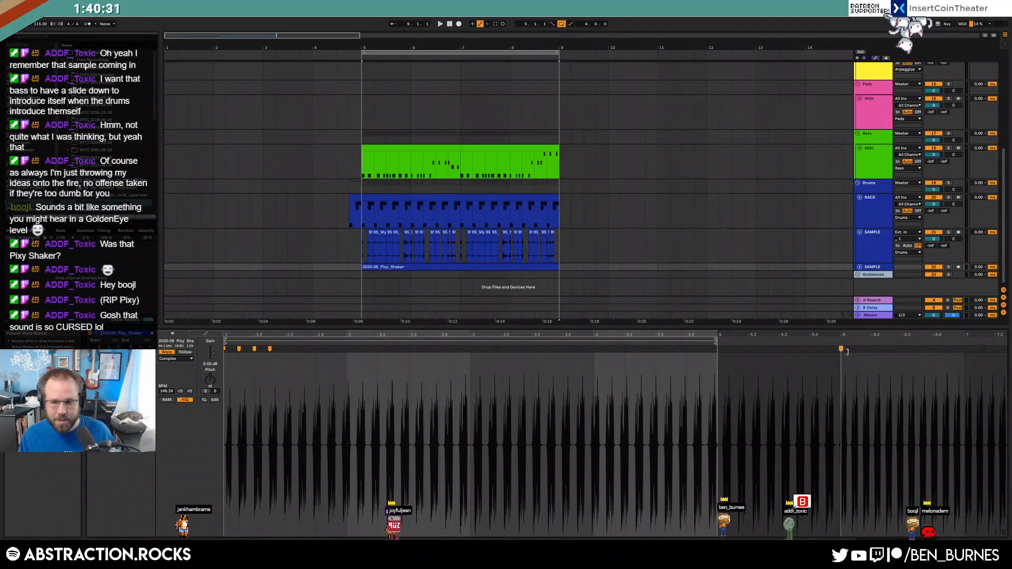
drag(842, 353, 849, 351)
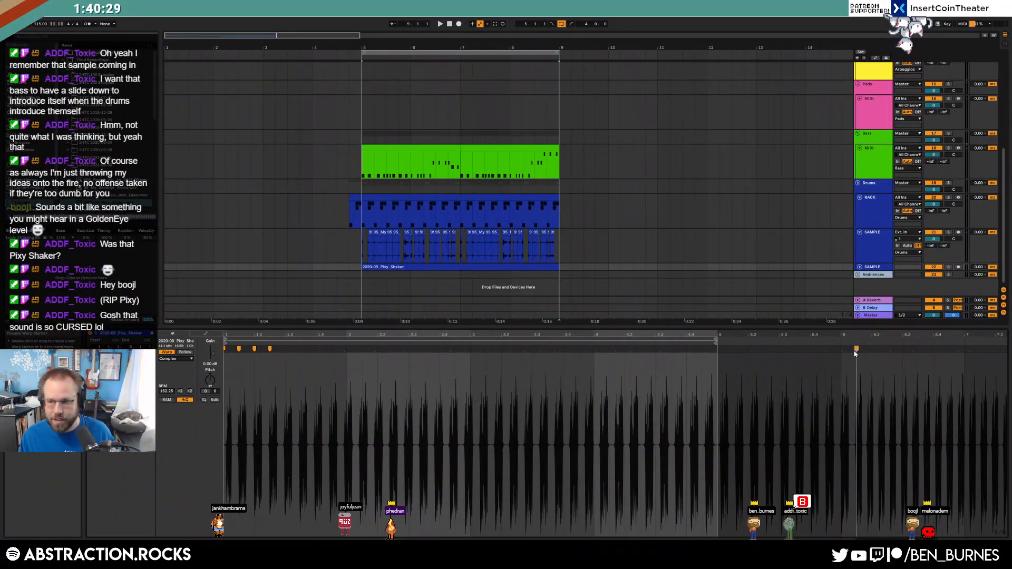
mouse_move(855, 351)
mouse_down()
mouse_move(865, 350)
mouse_move(830, 348)
mouse_up()
mouse_move(235, 335)
mouse_down()
mouse_move(234, 411)
mouse_move(467, 411)
mouse_up()
mouse_move(292, 349)
mouse_down()
mouse_move(221, 351)
mouse_move(232, 246)
mouse_up()
- Transpose the shaker clip up by 12 semitones
click(213, 381)
text(12)
key(Return)
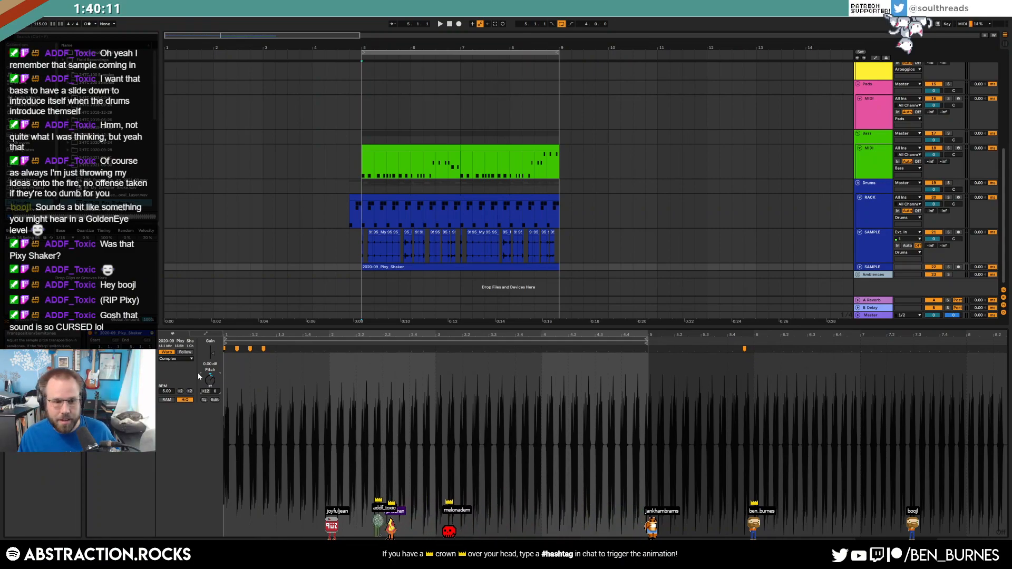
- Switch the shaker clip's warp mode to Beats with Preserve at 1/16, and lower the transient envelope to 14 during playback
click(171, 359)
click(178, 366)
click(175, 369)
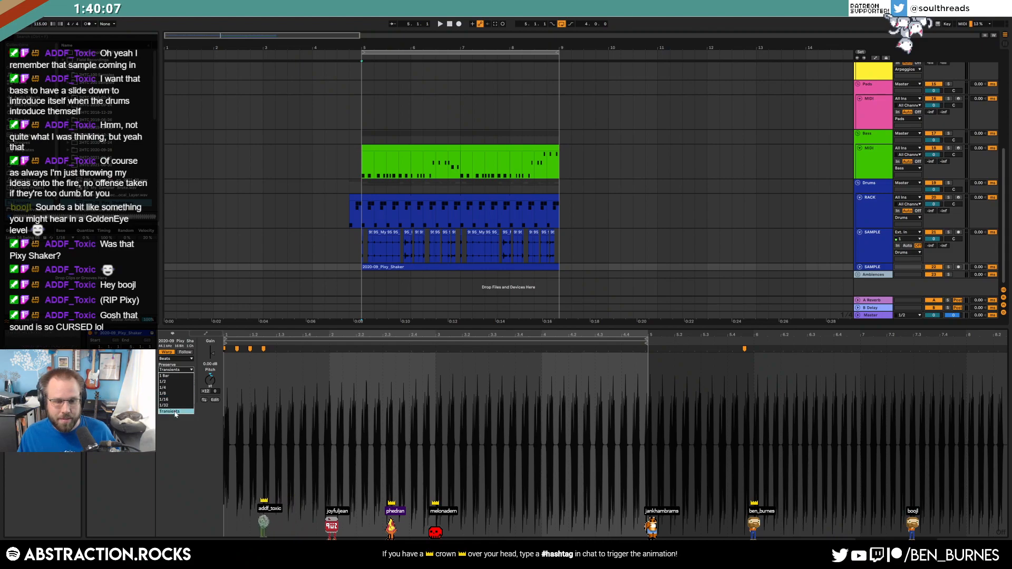
click(180, 400)
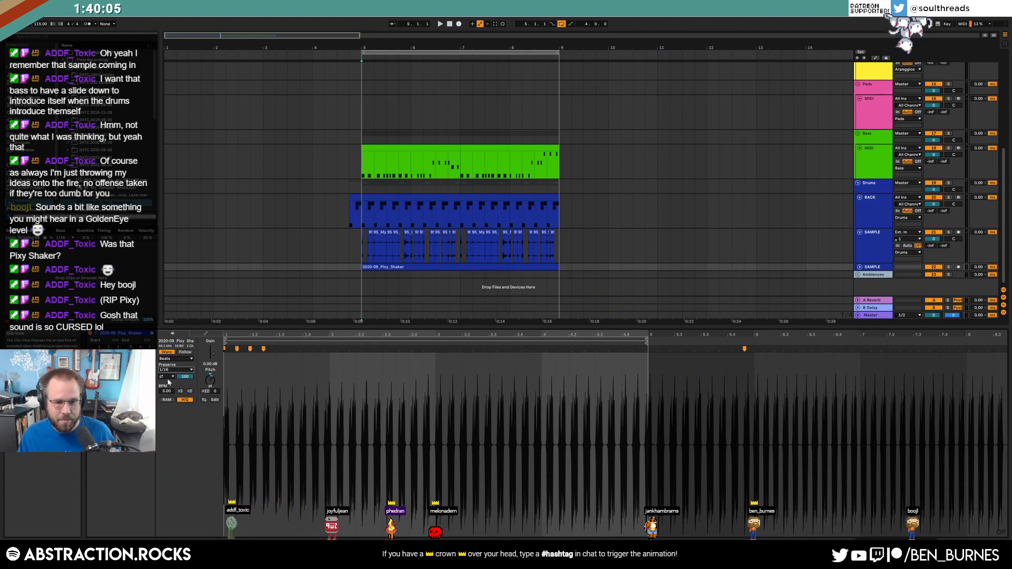
key(space)
drag(182, 379, 182, 385)
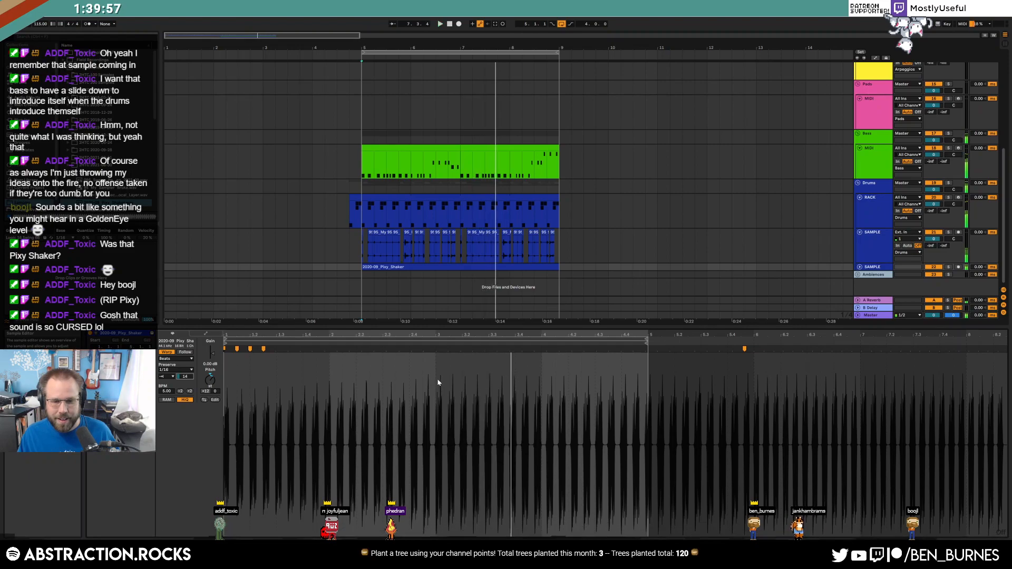
- Nudge the shaker's warp marker before bar 6 slightly earlier, and remove the three early markers during playback
drag(745, 349, 742, 349)
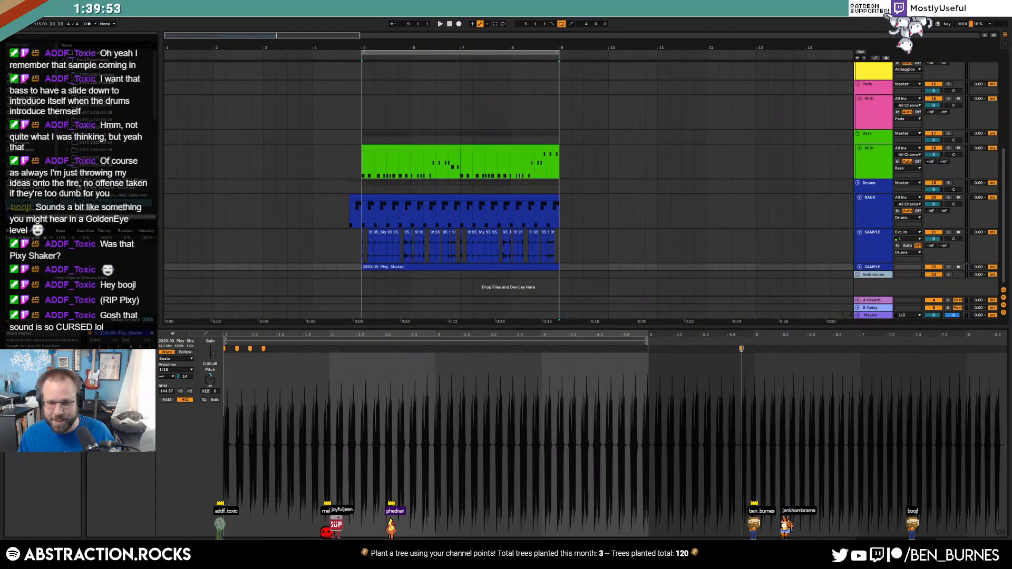
key(space)
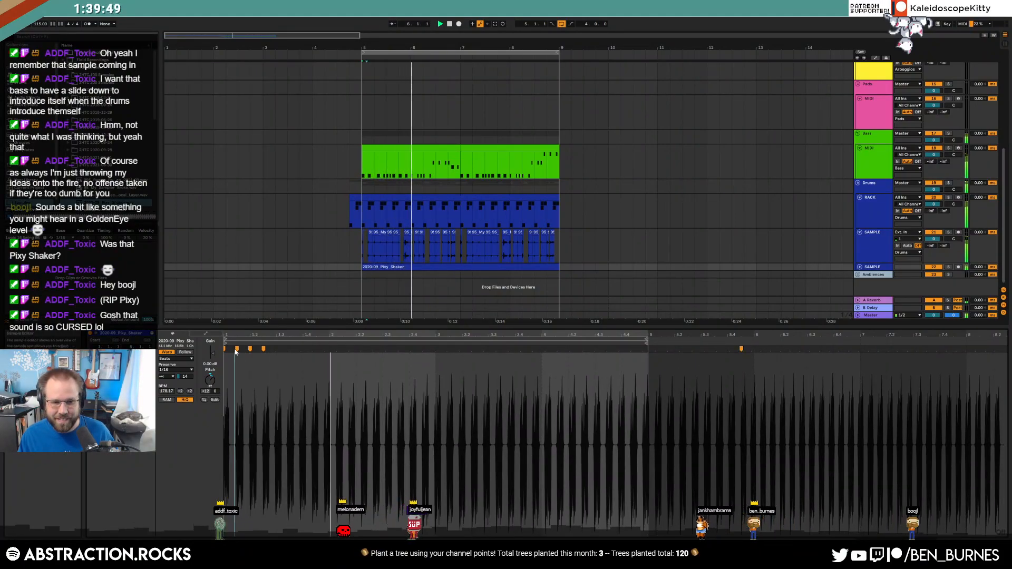
drag(237, 349, 249, 349)
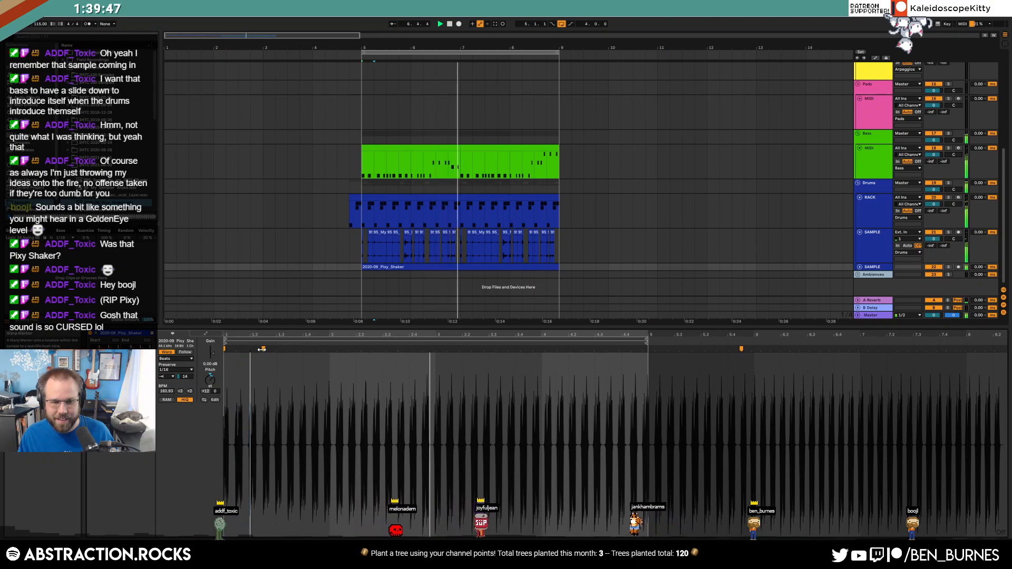
double_click(262, 349)
- Shift the remaining warp marker before bar 6 earlier by ear and set the Beats mode's Preserve value to 1/32
drag(741, 348, 747, 349)
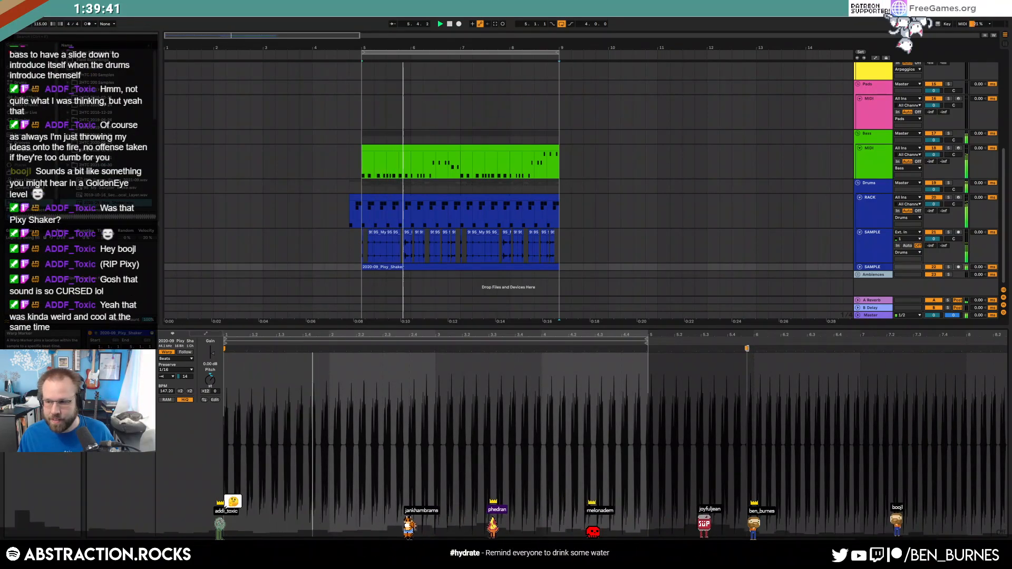
drag(747, 348, 736, 348)
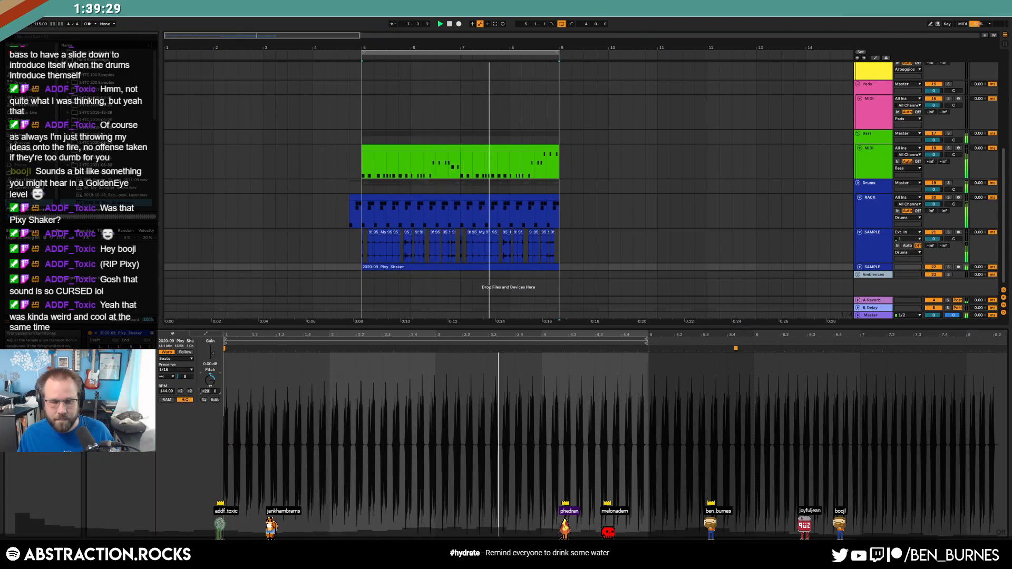
click(173, 371)
click(174, 405)
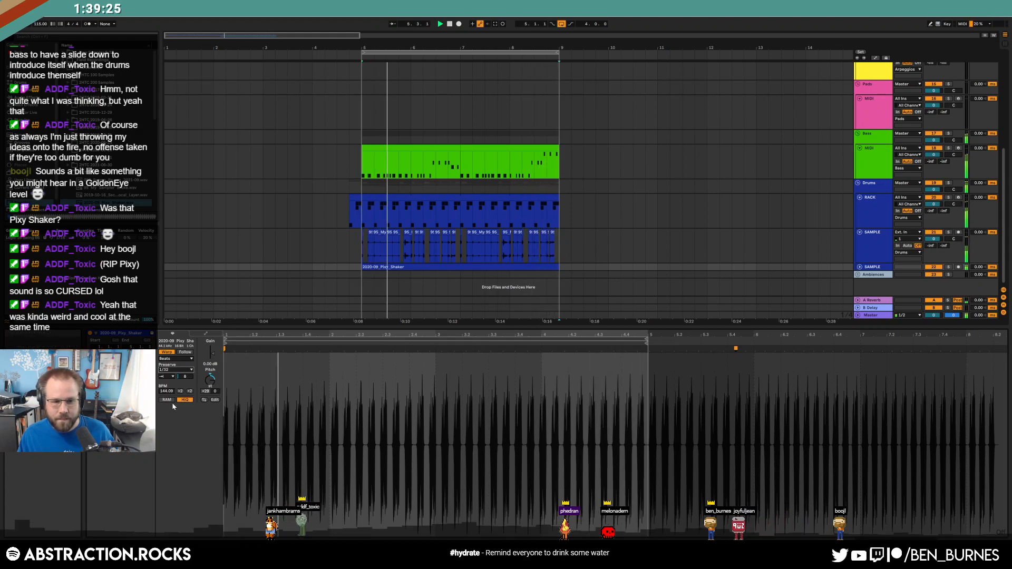
- Set the shaker clip's Beats Preserve value to 1/16 and lower the shaker track's volume slightly
click(168, 372)
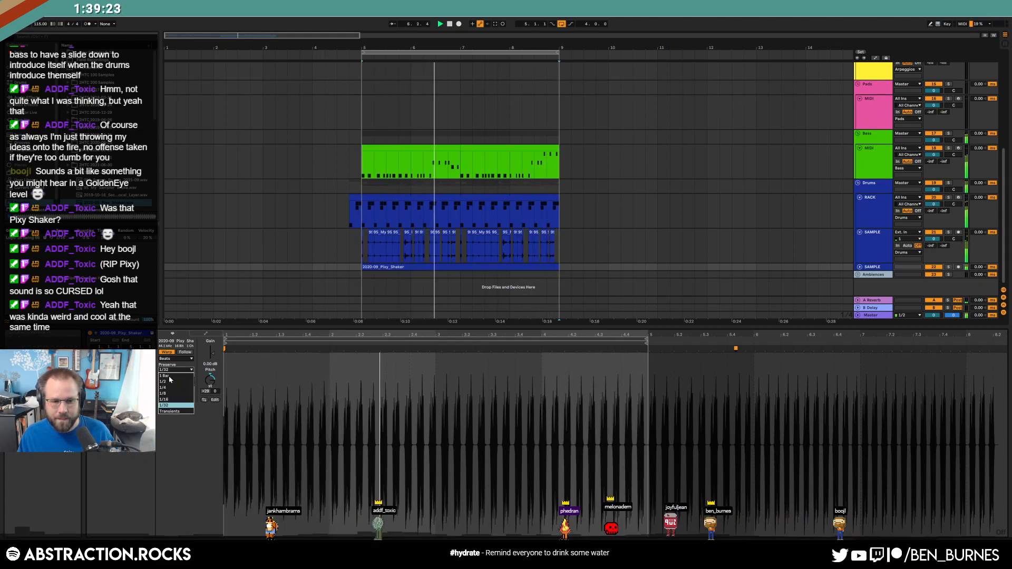
click(184, 399)
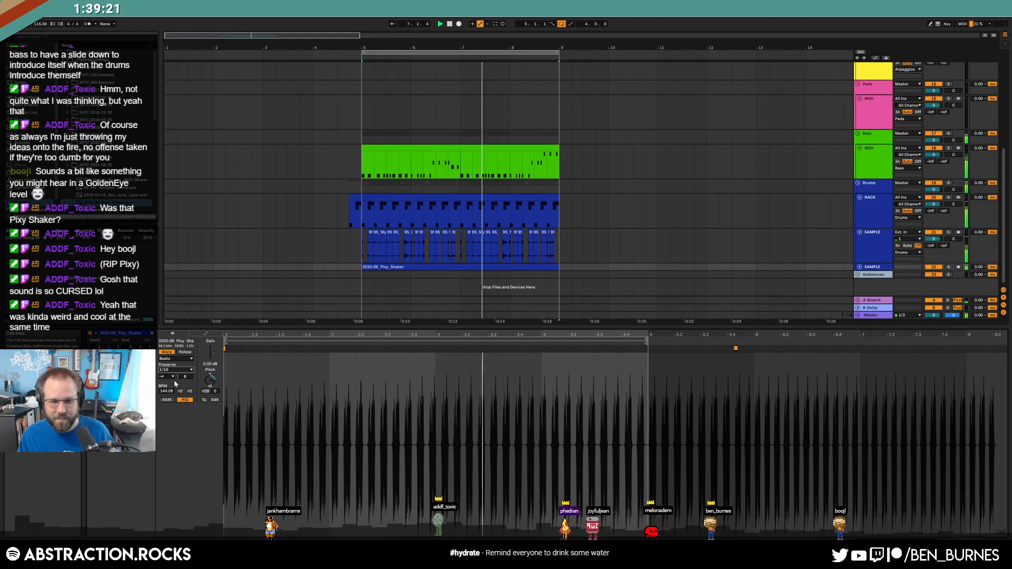
click(860, 267)
drag(934, 272, 933, 274)
- With the shaker track soloed during playback, raise its Low Cut to 5.83 kHz and its first send to -14.7 dB
key(shift+Tab)
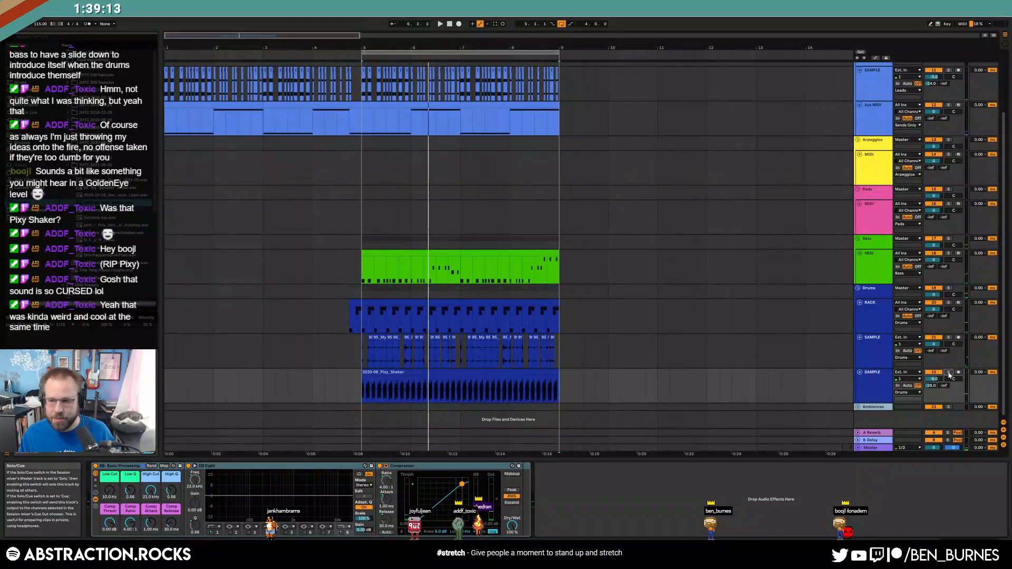
key(space)
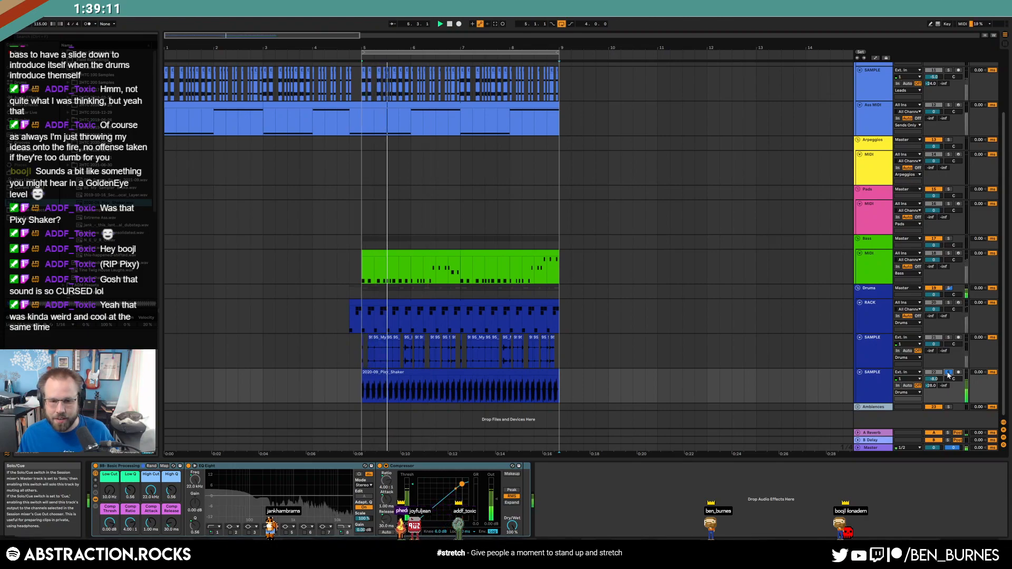
click(876, 383)
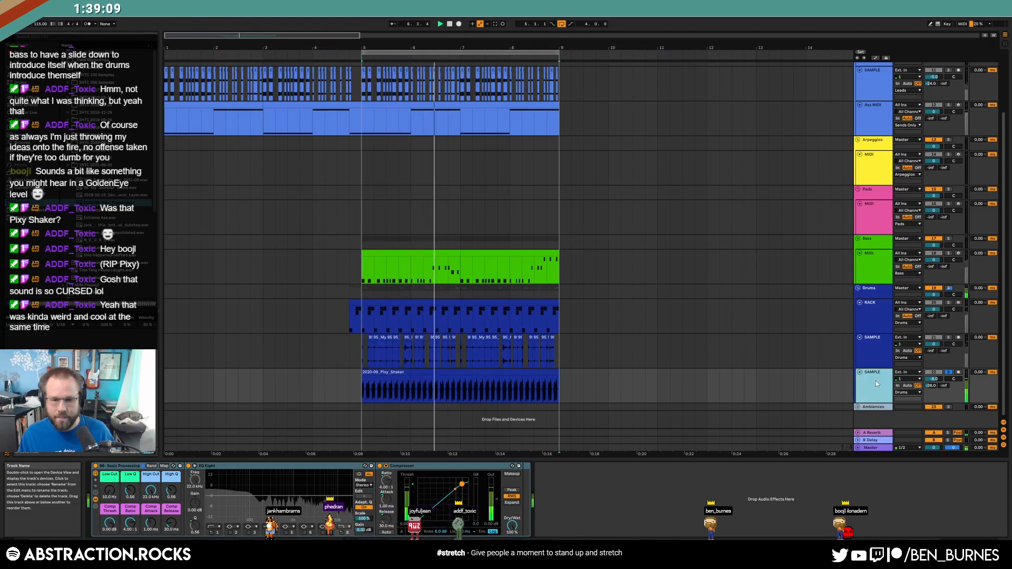
drag(109, 491, 109, 432)
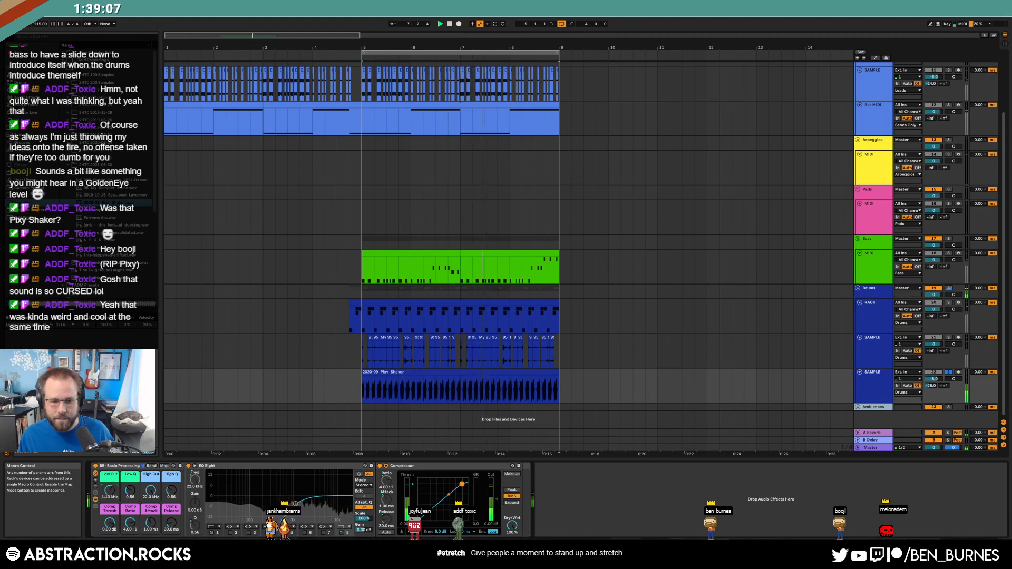
drag(110, 466, 109, 463)
drag(931, 386, 932, 376)
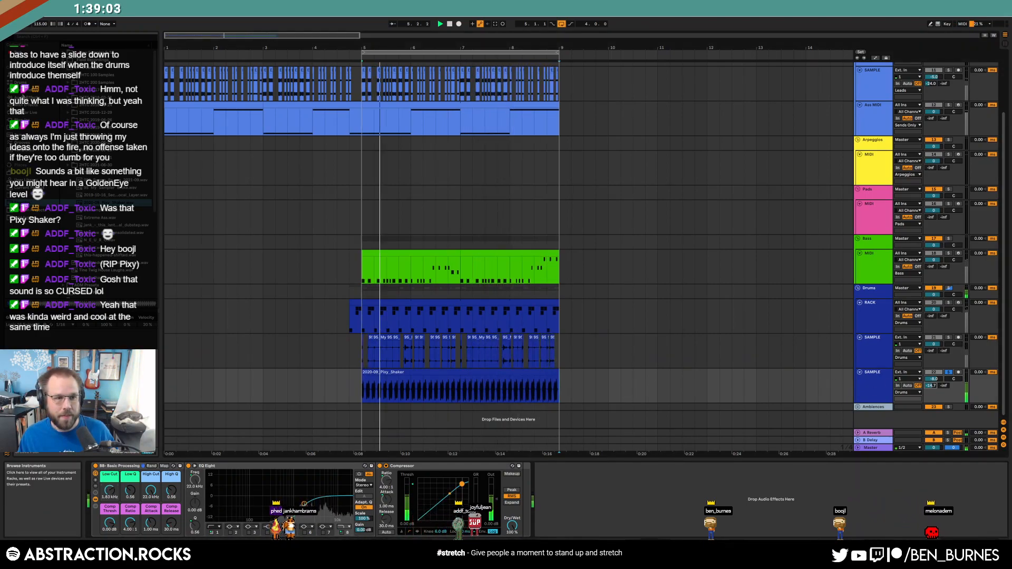
- Load the Wider plugin after the Compressor on the shaker track and raise its width to 149% for a playback check
click(23, 98)
scroll(105, 211, down, 3)
click(63, 158)
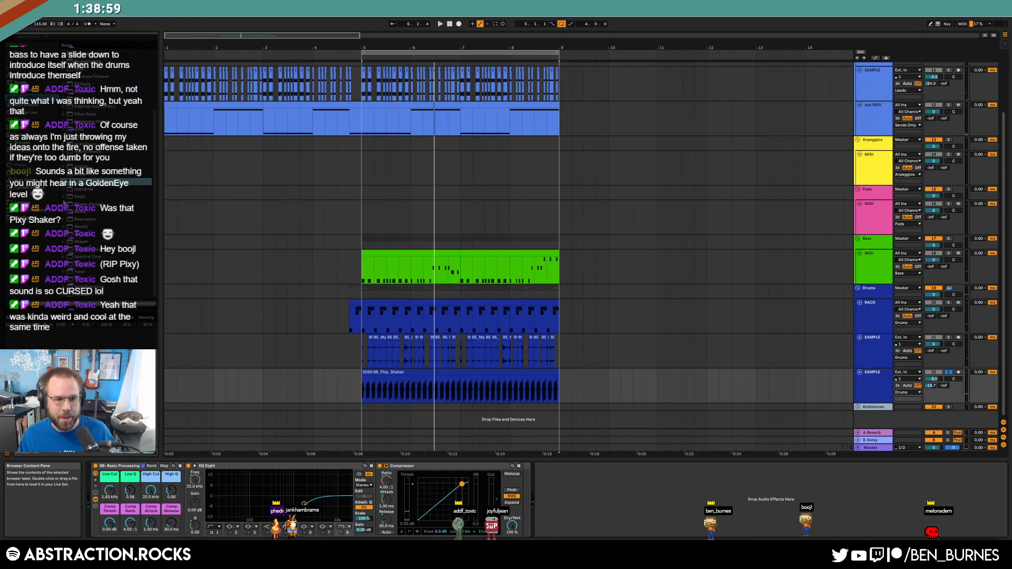
click(24, 119)
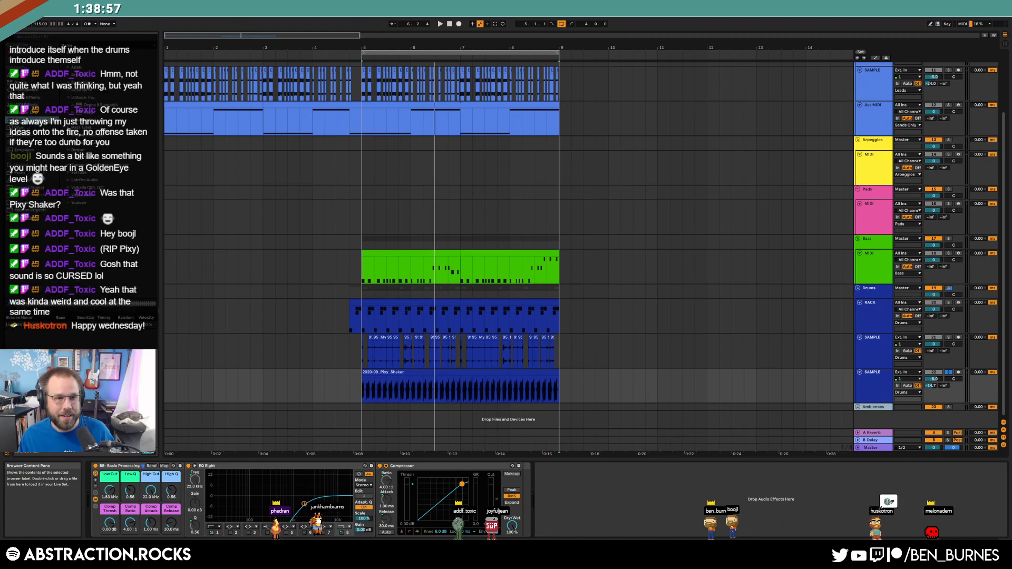
click(67, 52)
click(79, 179)
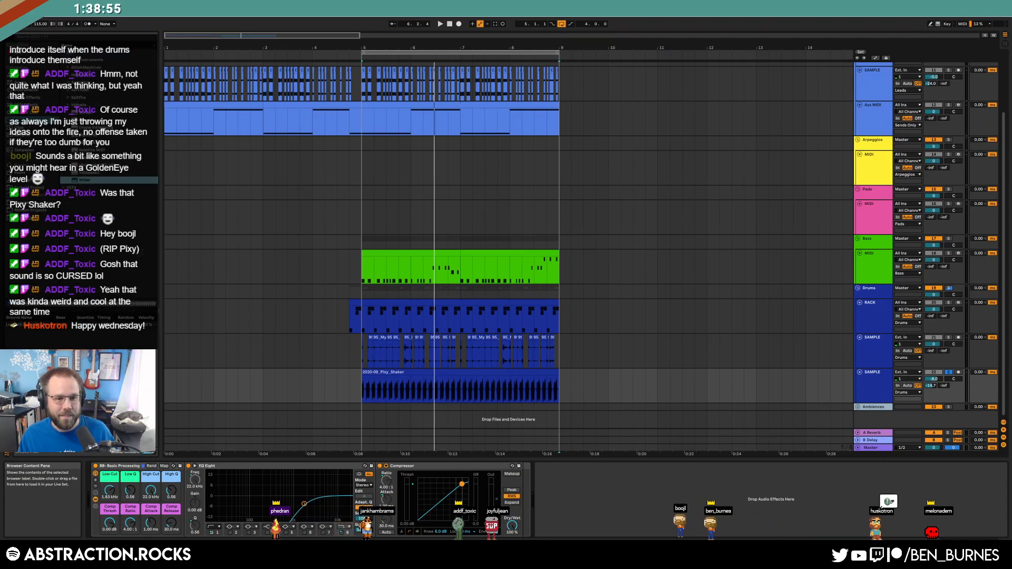
drag(550, 513, 560, 508)
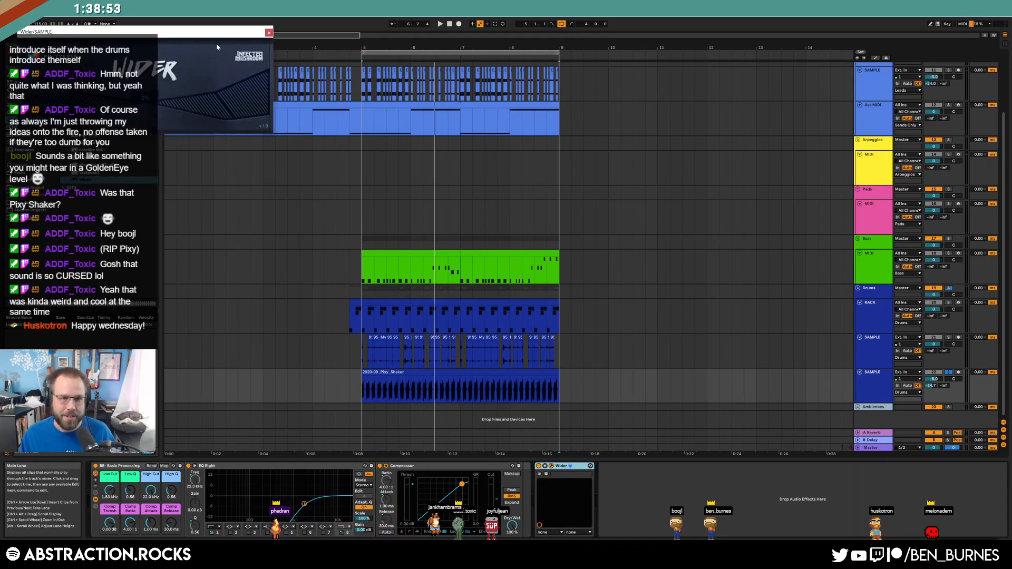
drag(229, 31, 296, 122)
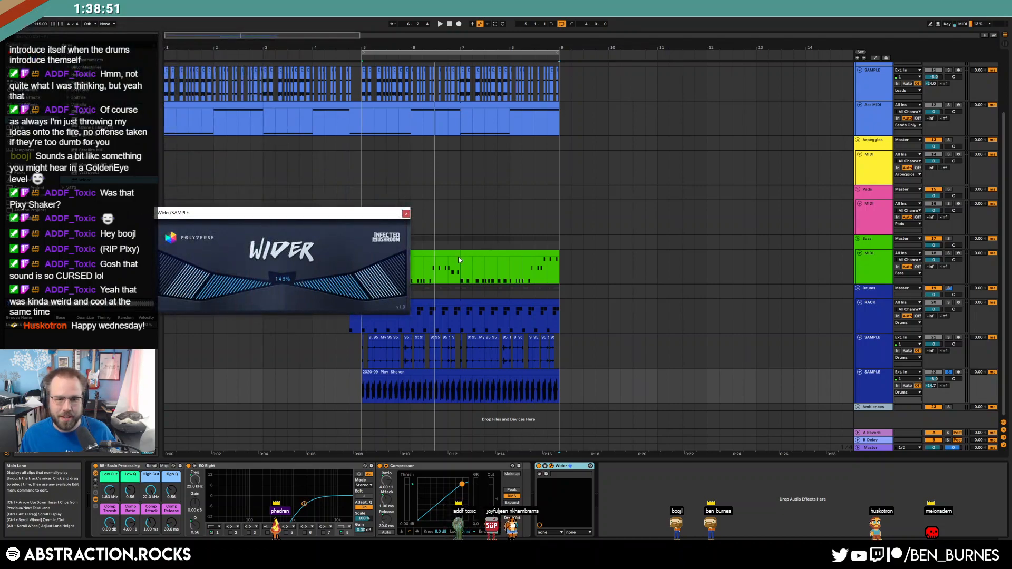
key(space)
click(406, 213)
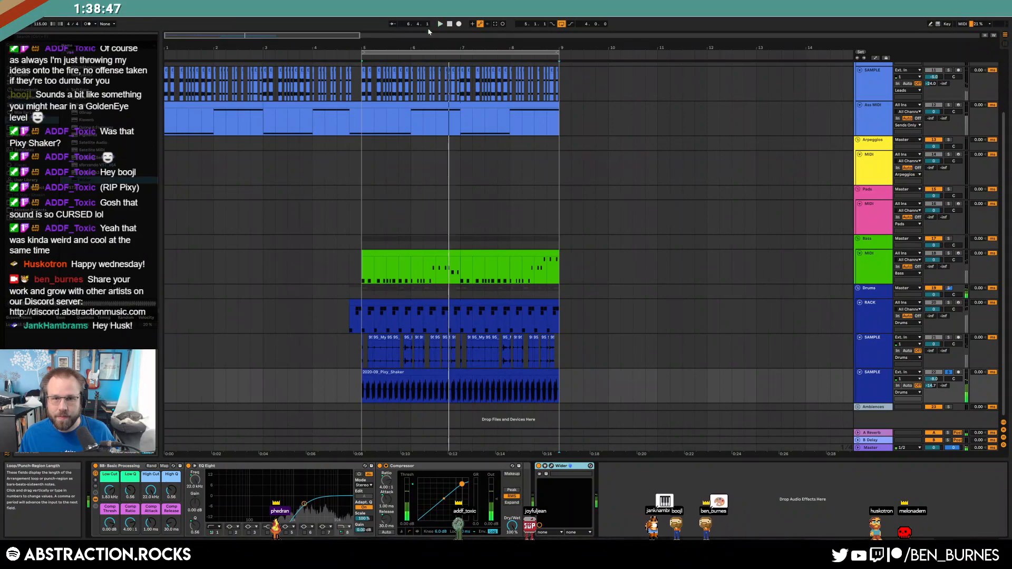
- Play the arrangement from the start with the shaker track unsoloed, and examine the shaker clip's waveform
key(space)
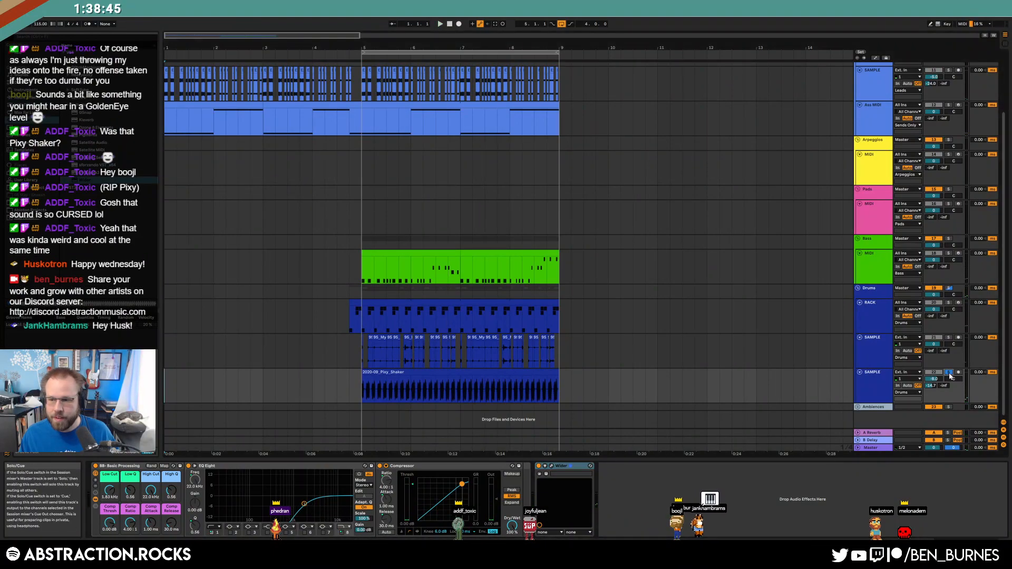
click(950, 373)
key(space)
scroll(323, 280, up, 2)
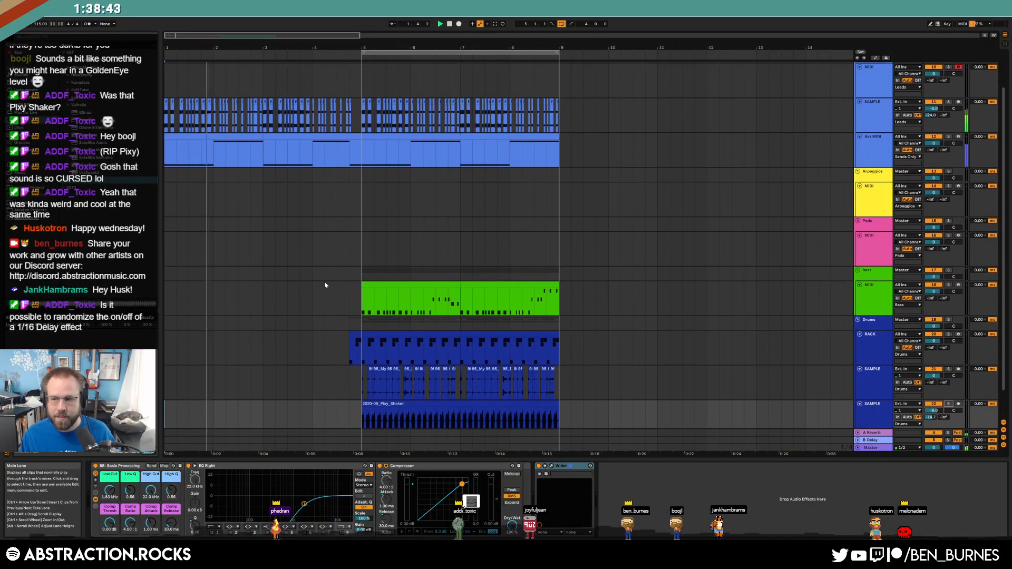
scroll(325, 284, down, 1)
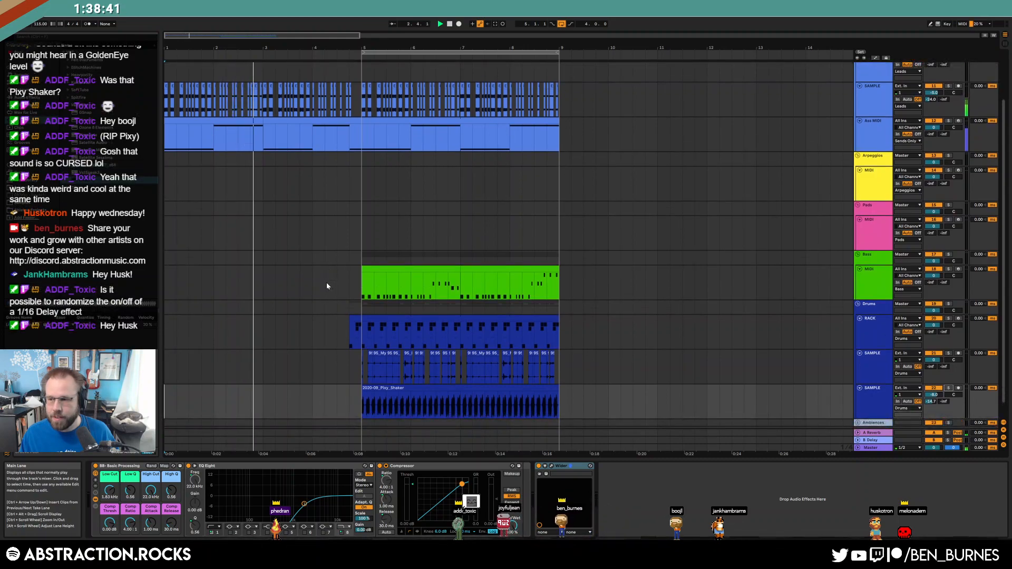
scroll(327, 286, down, 1)
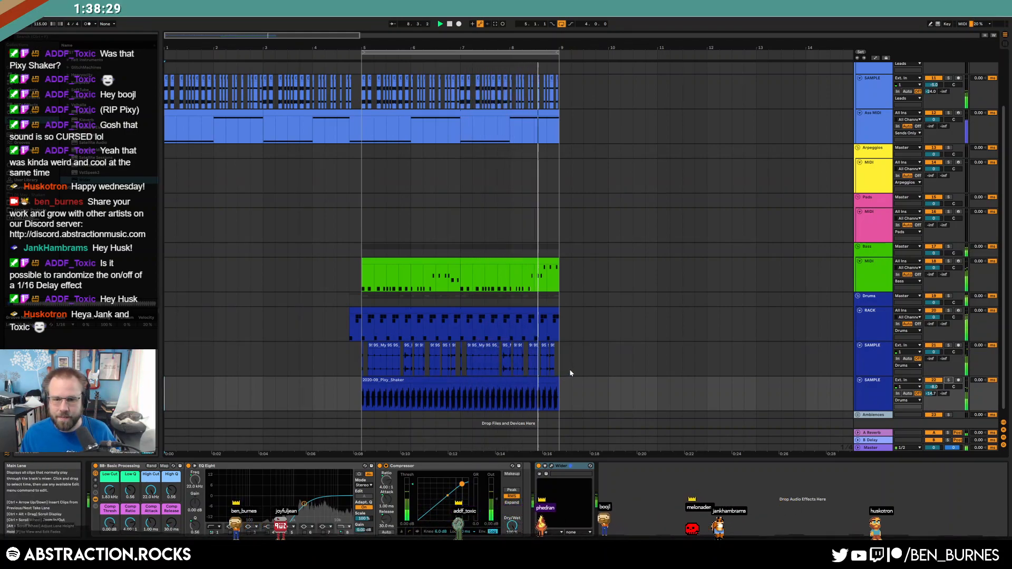
key(space)
click(542, 378)
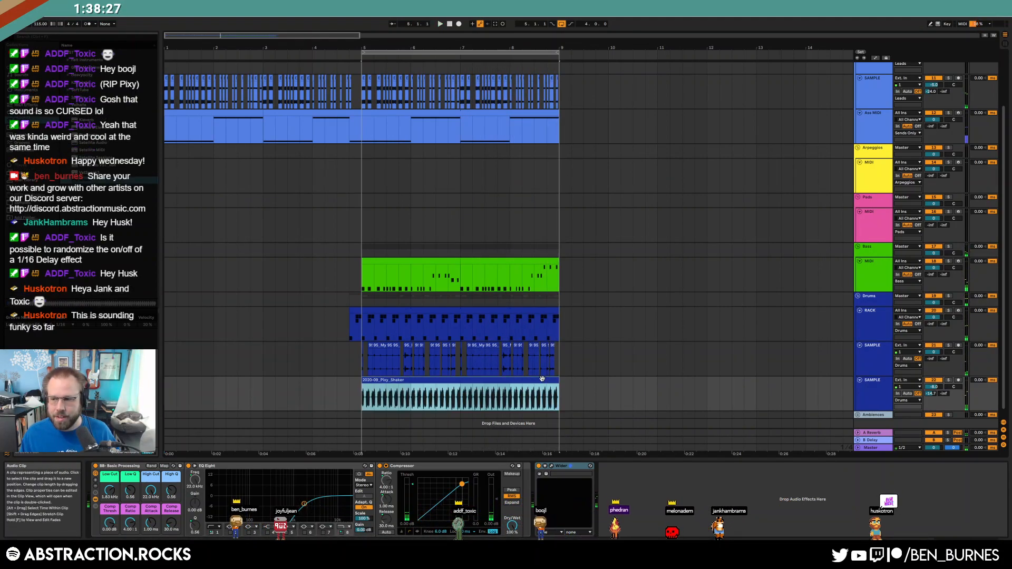
double_click(542, 379)
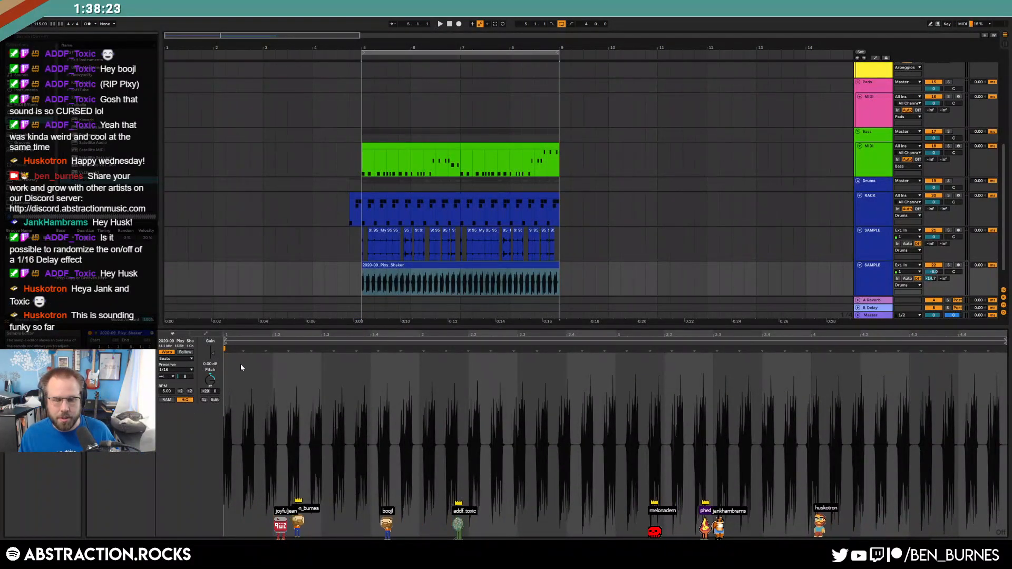
key(shift+Tab)
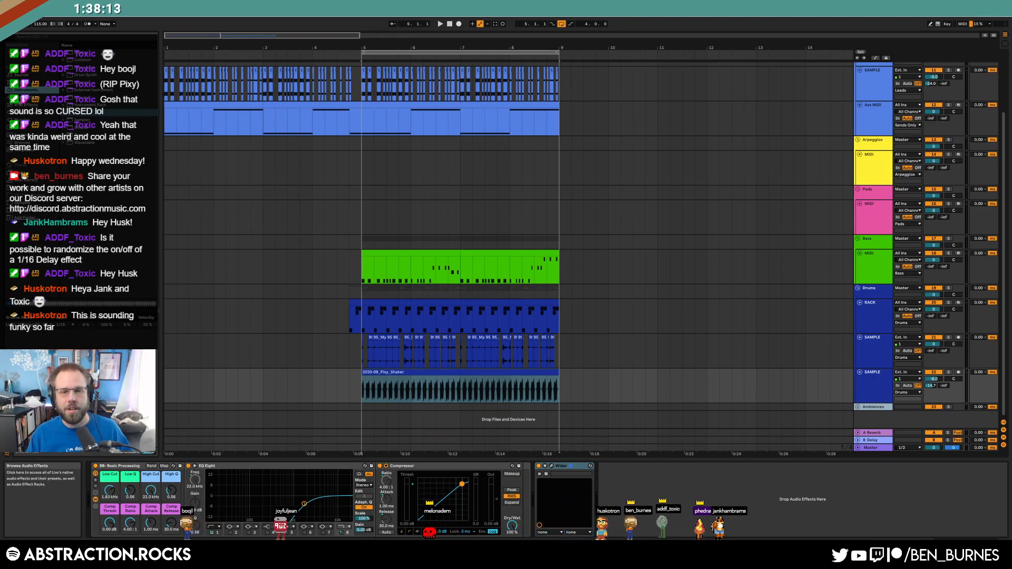
- Insert an Auto Pan effect between the Compressor and Wider on the shaker track
click(26, 97)
scroll(105, 174, up, 4)
drag(83, 75, 534, 519)
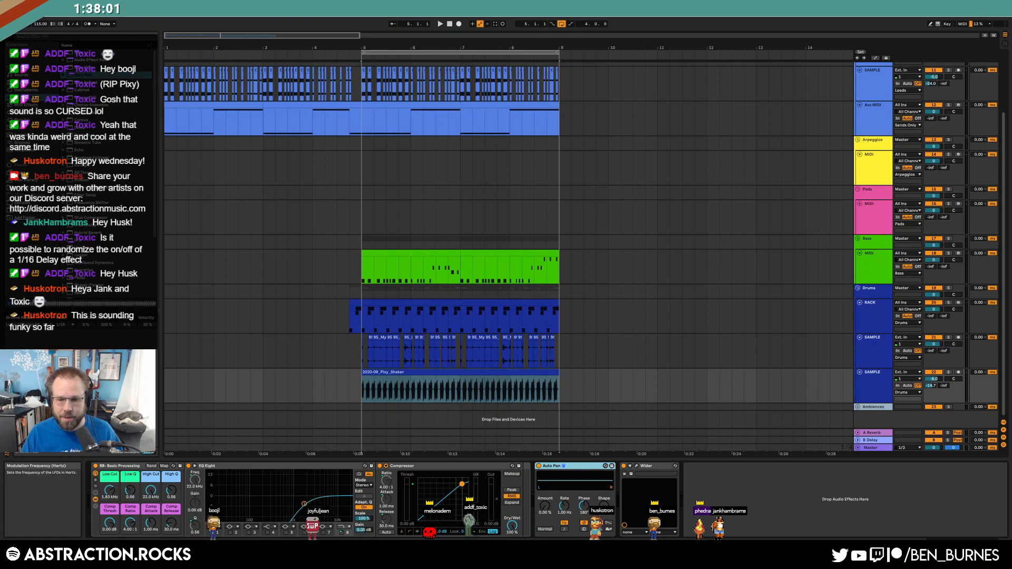
- Give Auto Pan a random waveform with its amount raised, sync its rate to 1/16, and increase the Shape value
click(607, 529)
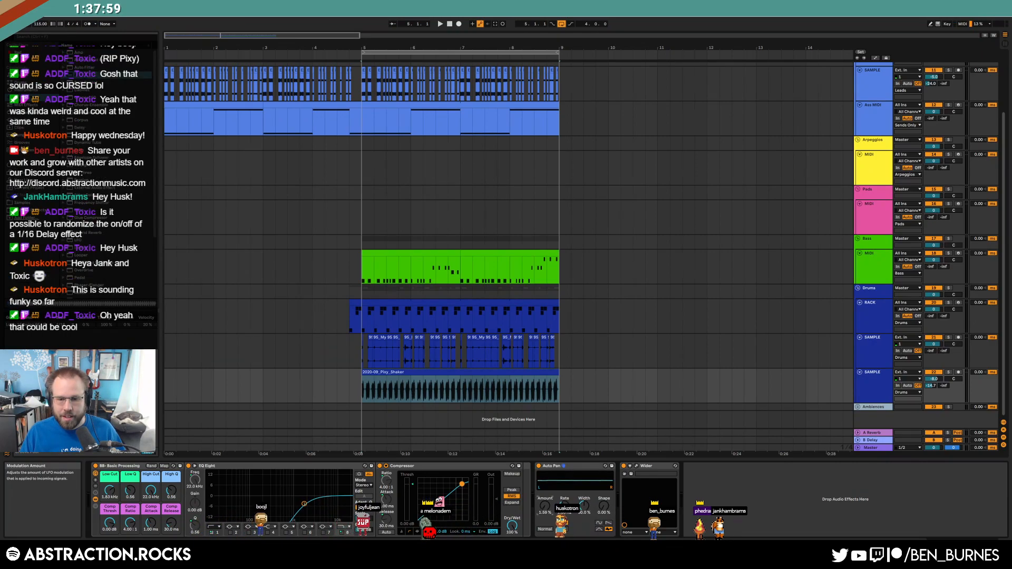
click(564, 529)
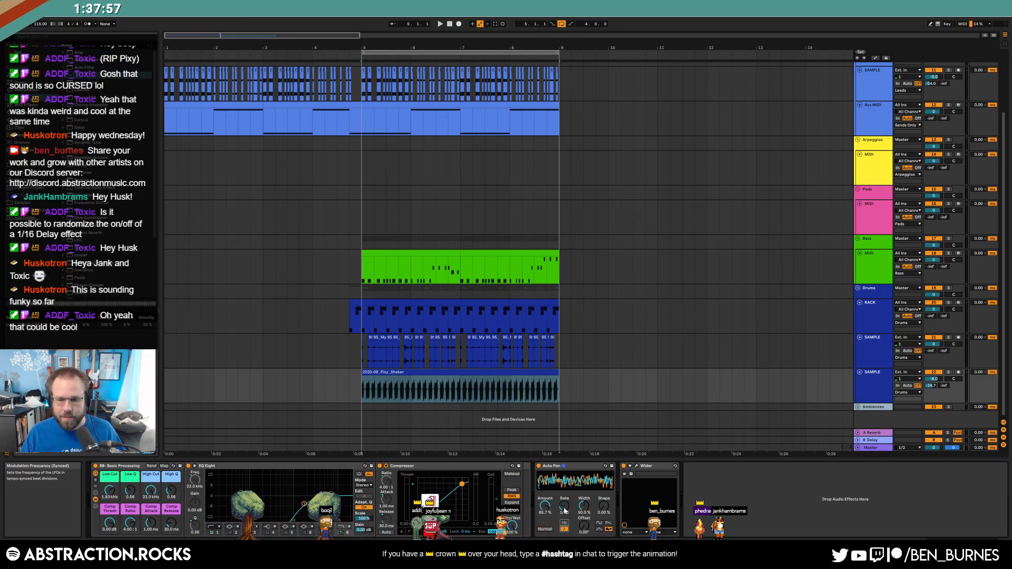
drag(605, 506, 605, 473)
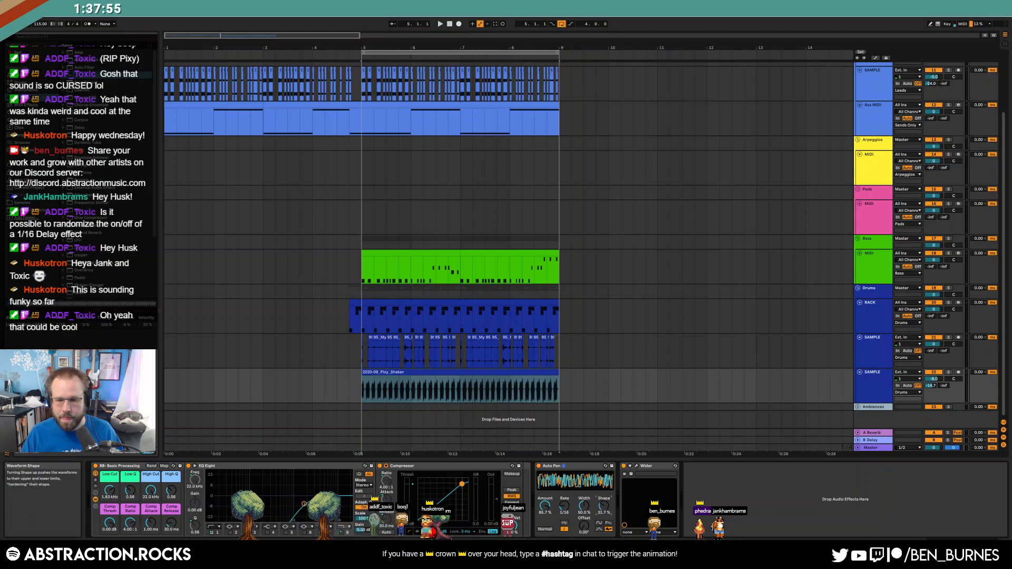
- Fine-tune Auto Pan with the shaker soloed in playback, reduce Wider's width to 88%, and check the result in the full mix
key(space)
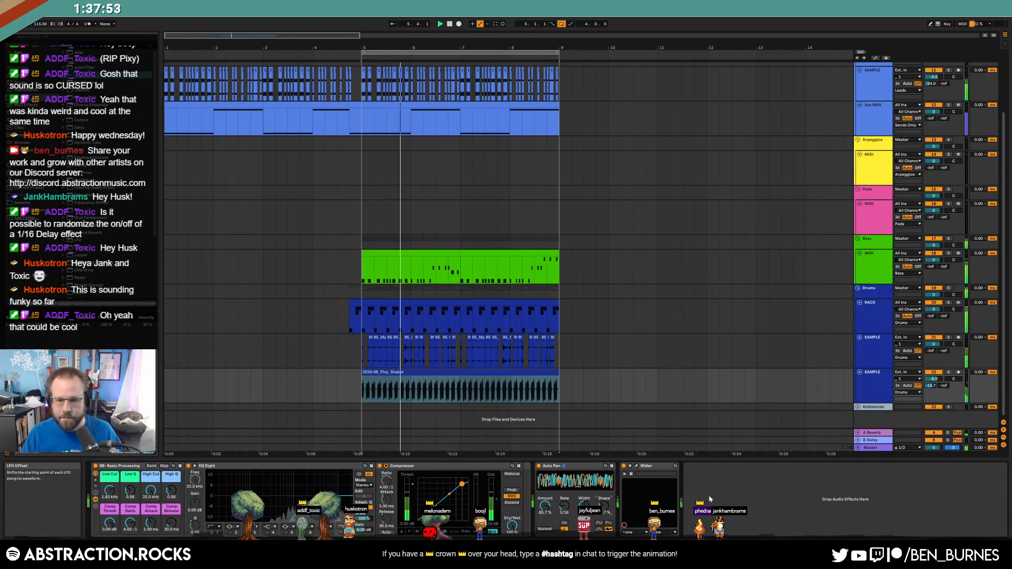
click(949, 373)
drag(547, 510, 585, 501)
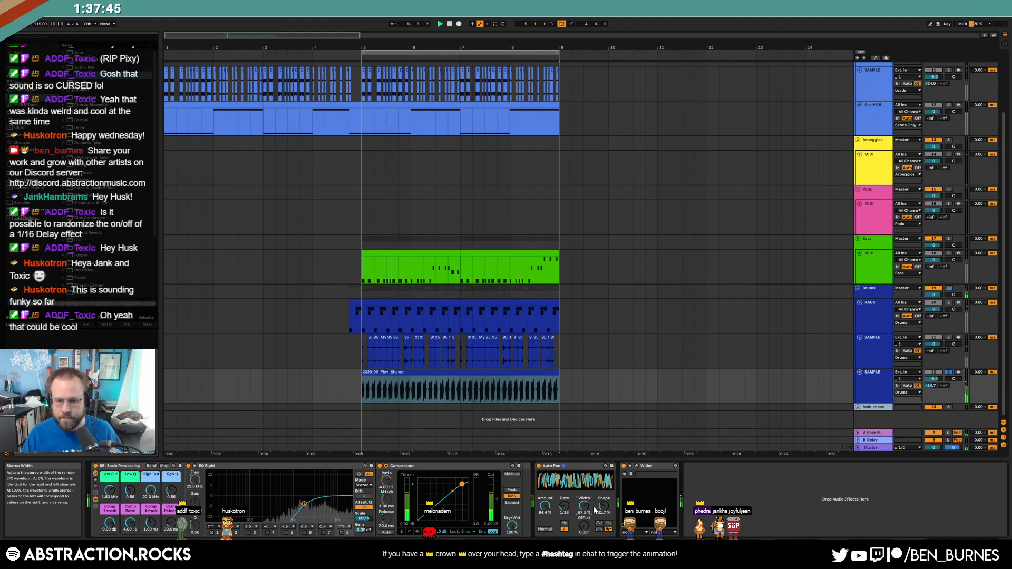
click(637, 466)
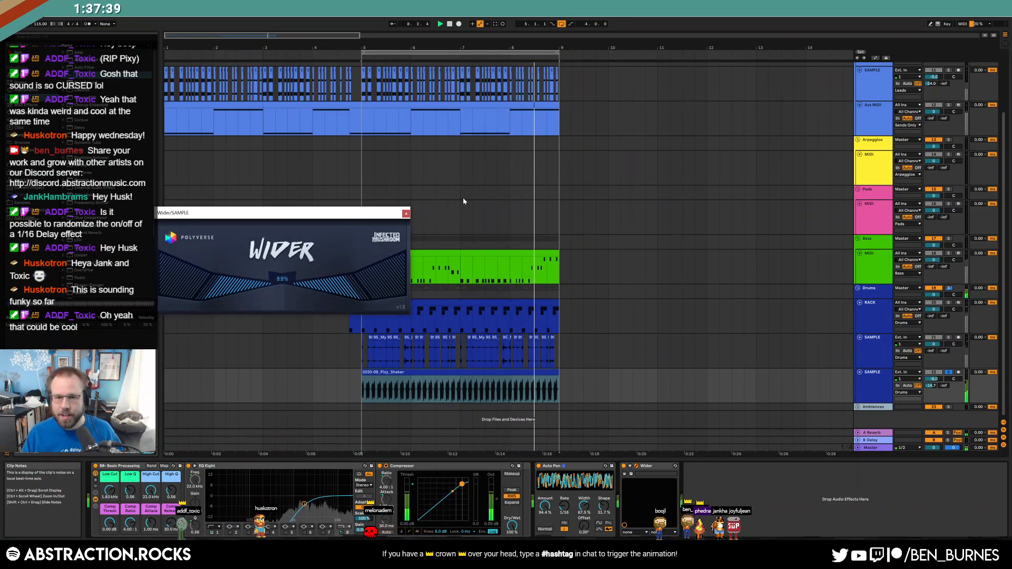
click(406, 214)
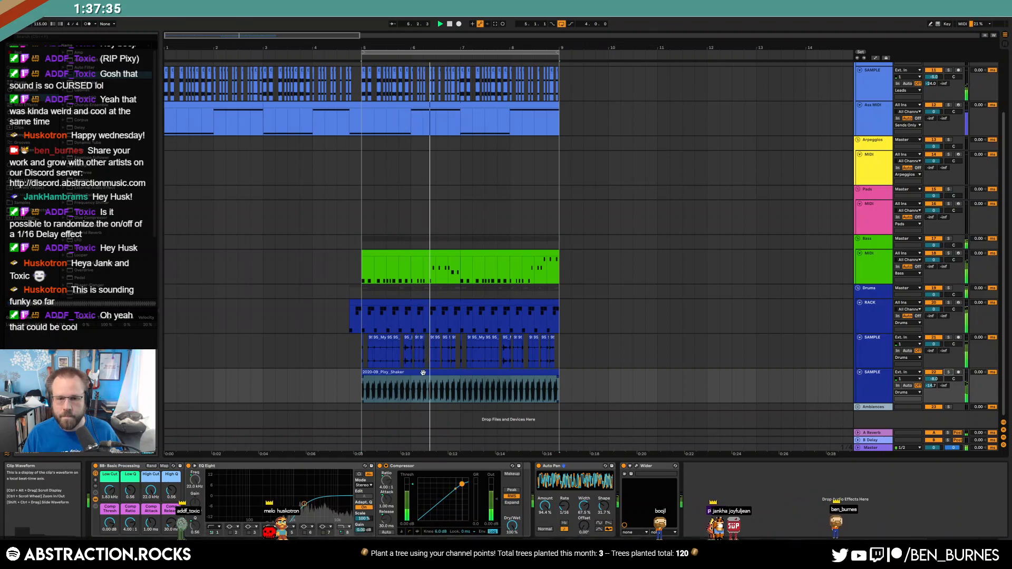
scroll(504, 373, up, 3)
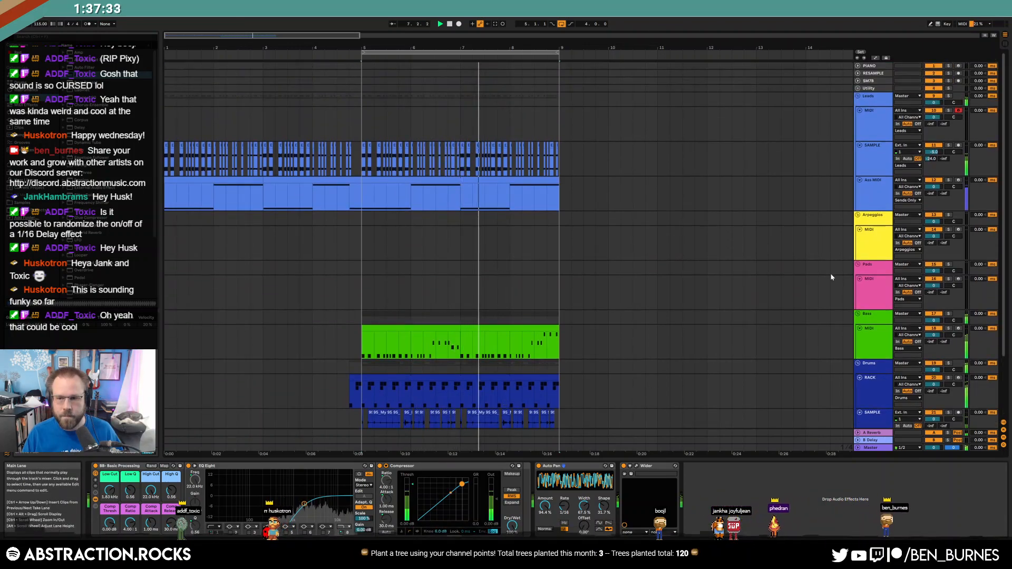
key(space)
- Create an audio track below the Pads MIDI track and place the 90 BPM bensample loop on it at bar 5
click(22, 203)
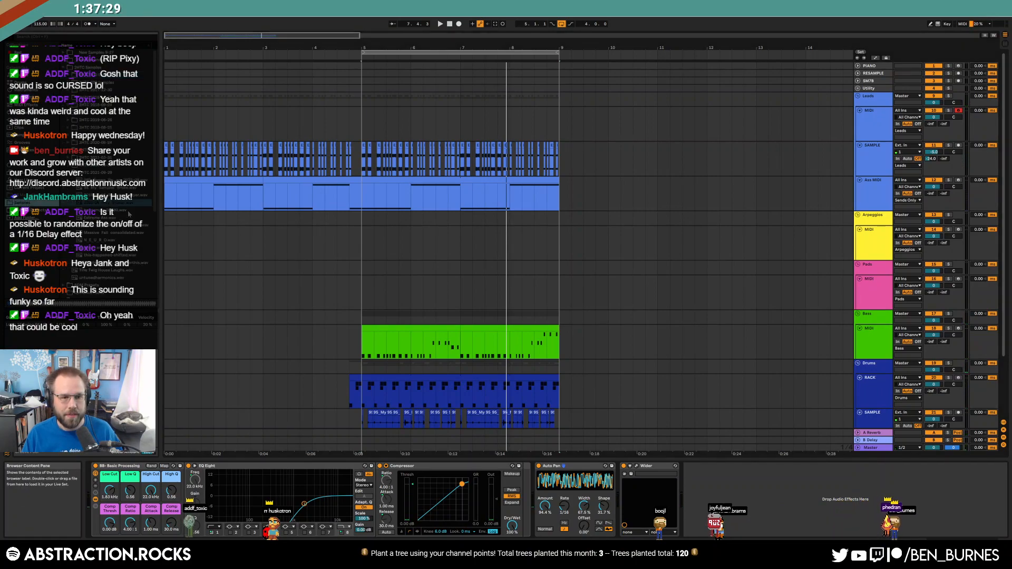
click(129, 213)
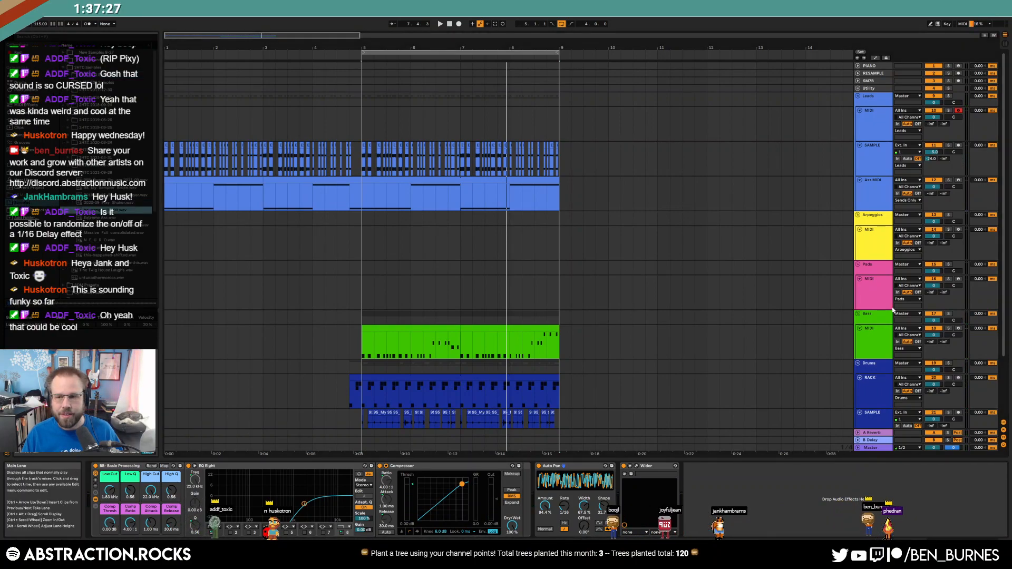
click(876, 294)
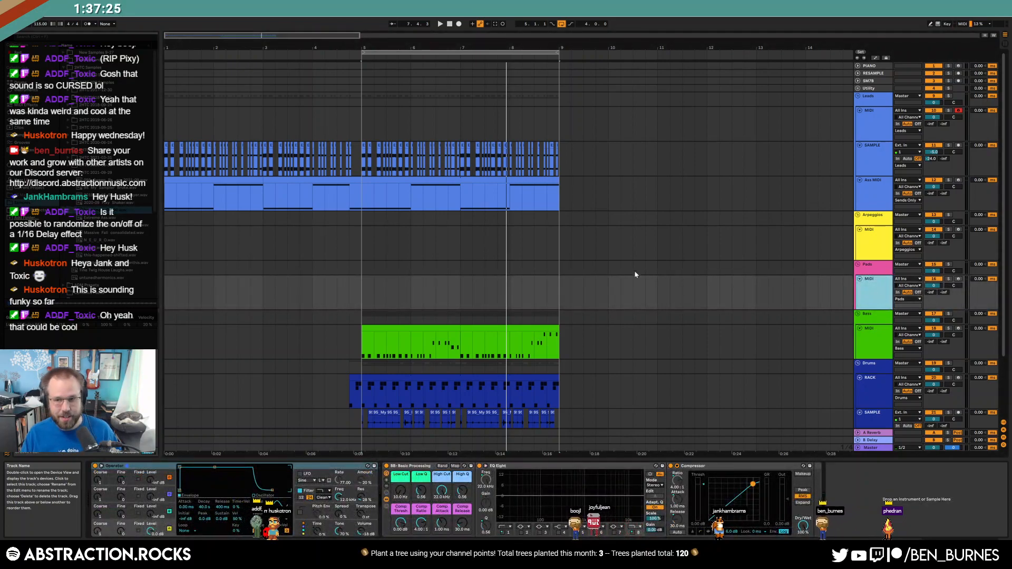
key(ctrl+t)
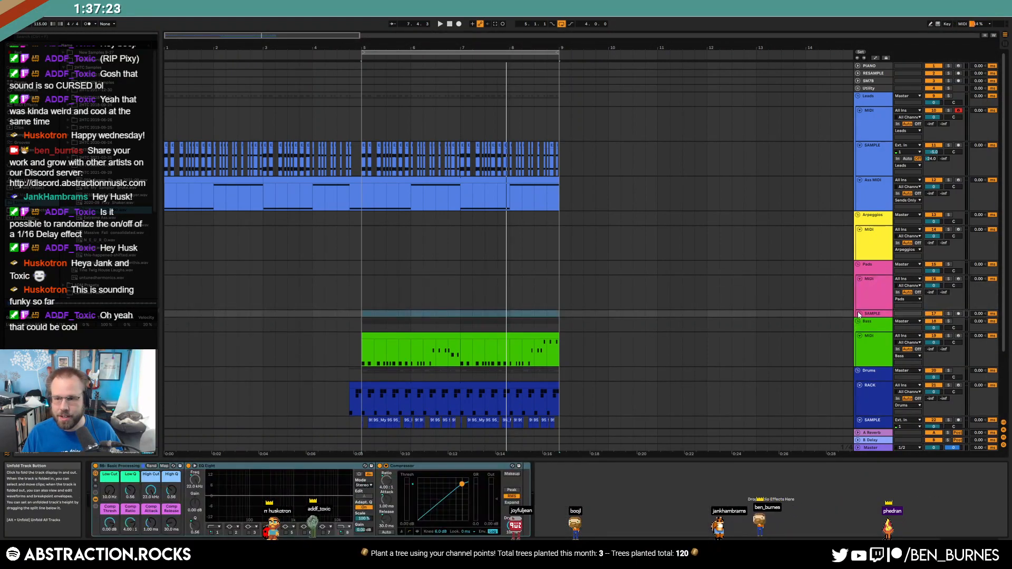
click(859, 314)
drag(106, 210, 362, 318)
- Enable warping on the bensample clip and set its original tempo to 90 BPM
double_click(396, 313)
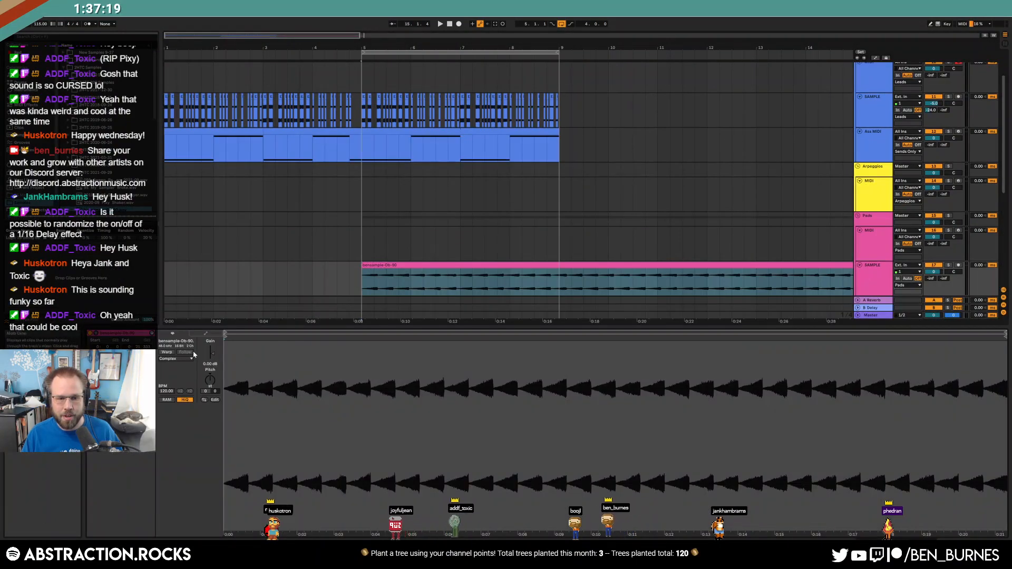
click(166, 392)
text(90)
key(Return)
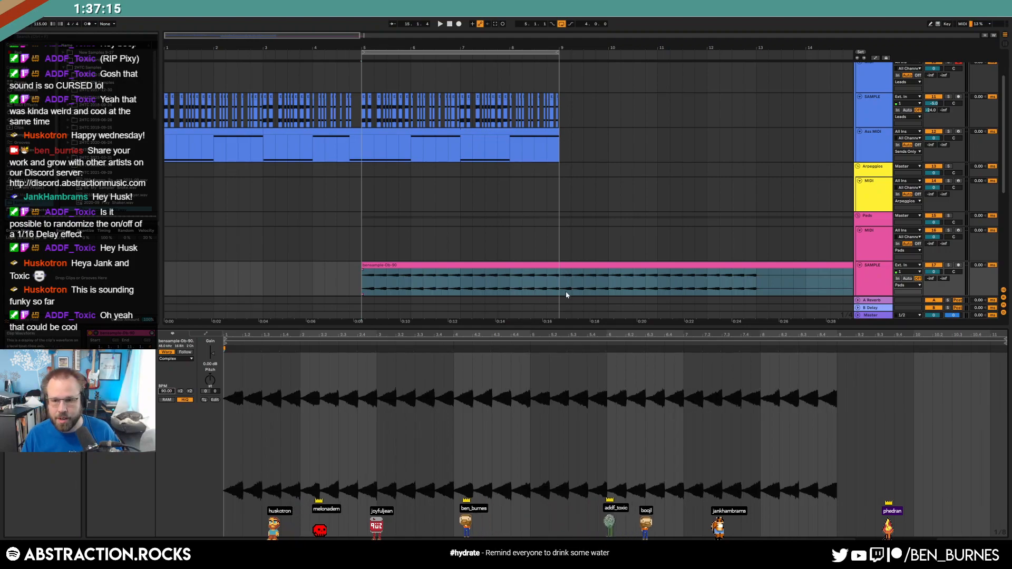
- Trim the bensample clip so it ends at bar 13, removing the leftover piece at bar 14
drag(759, 287, 807, 286)
key(Delete)
click(823, 266)
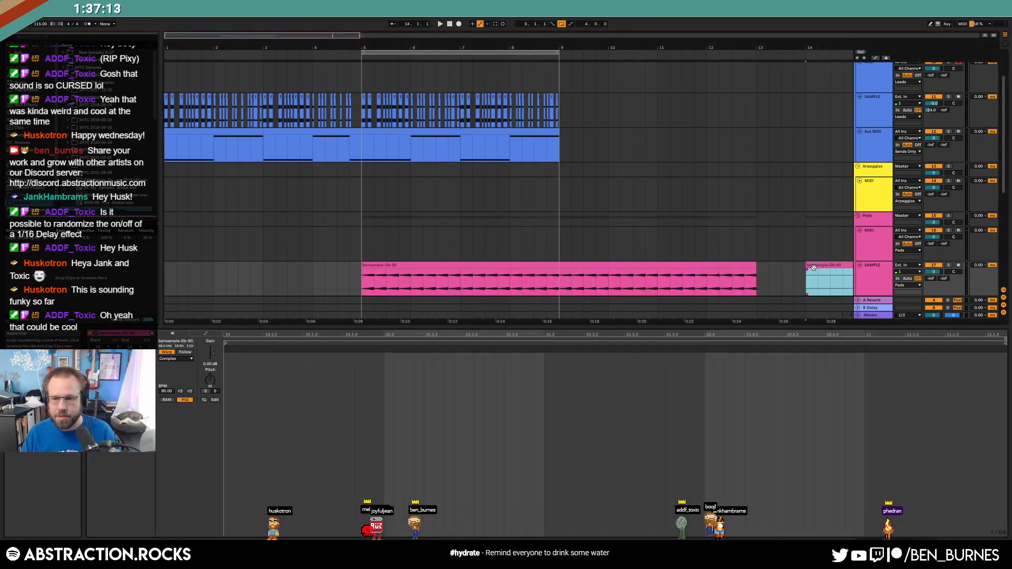
key(Delete)
click(679, 265)
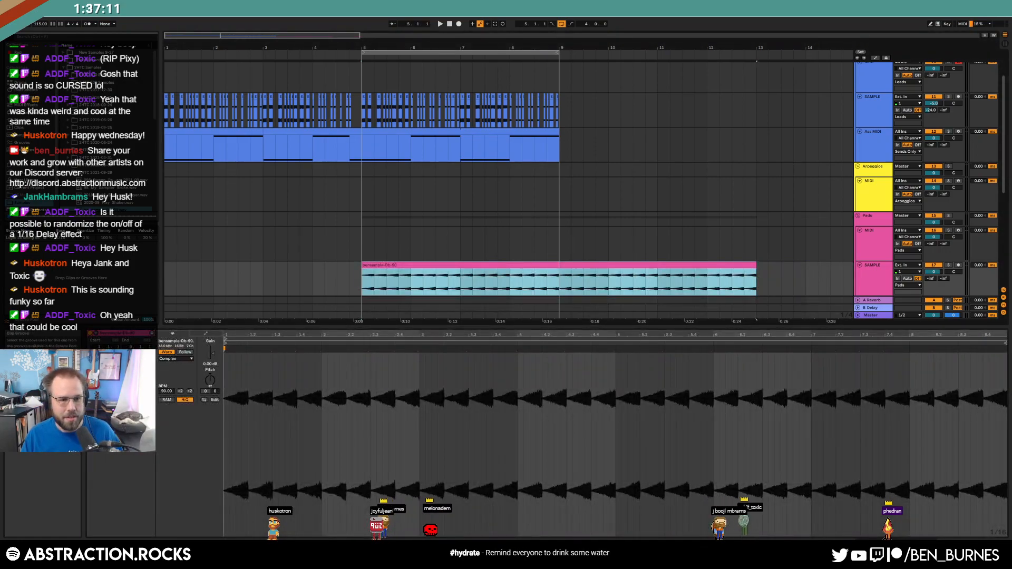
- Loop the first beat of the bensample clip and band-limit its track with a raised Low Cut and a 3.18 kHz High Cut
click(210, 382)
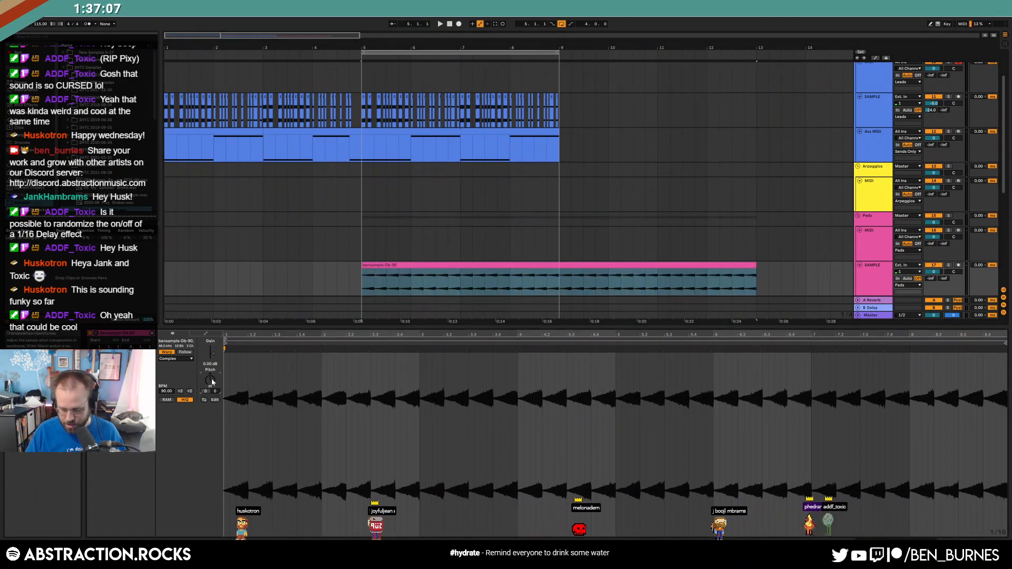
key(space)
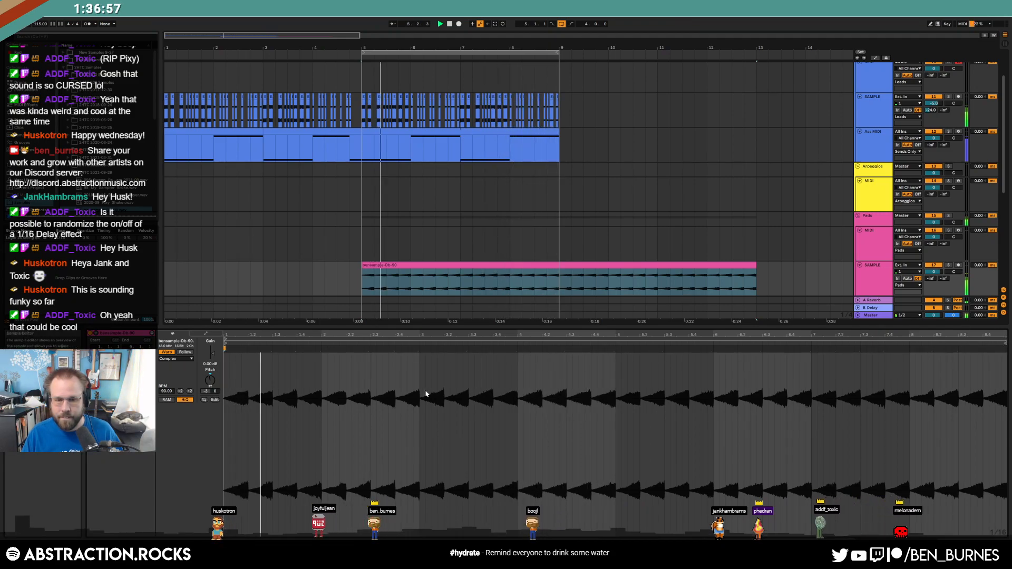
drag(249, 403, 225, 402)
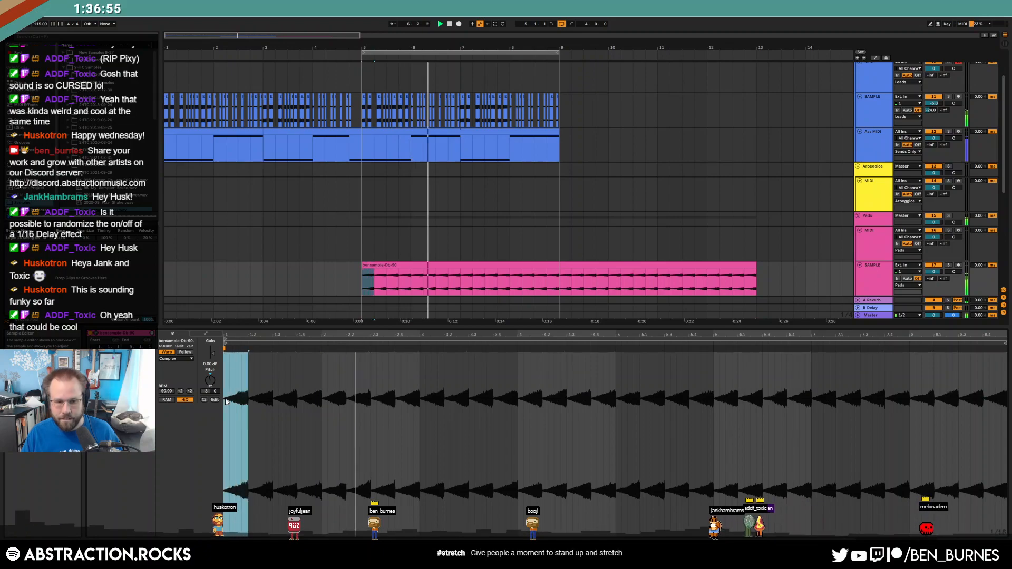
key(ctrl+l)
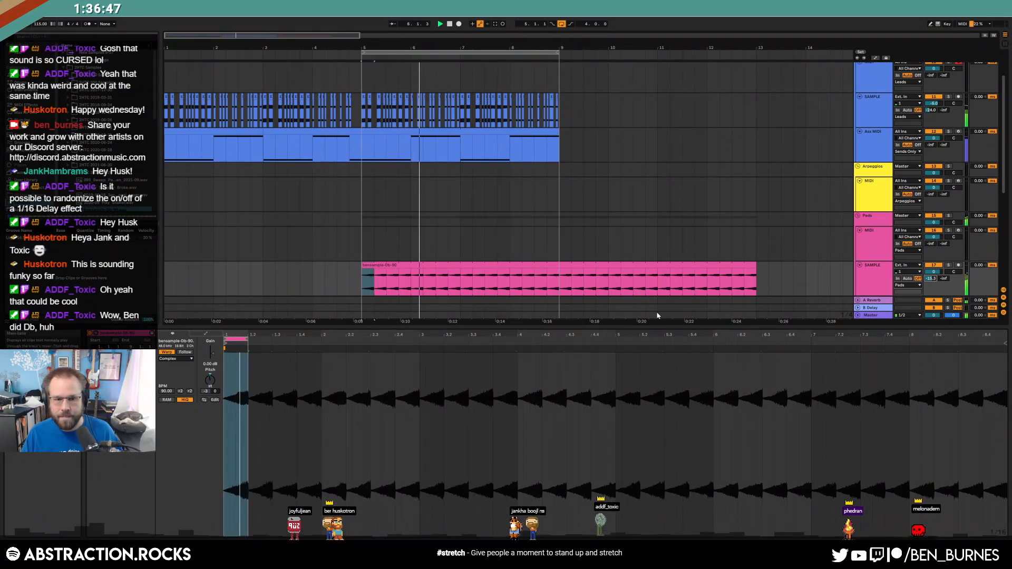
key(shift+Tab)
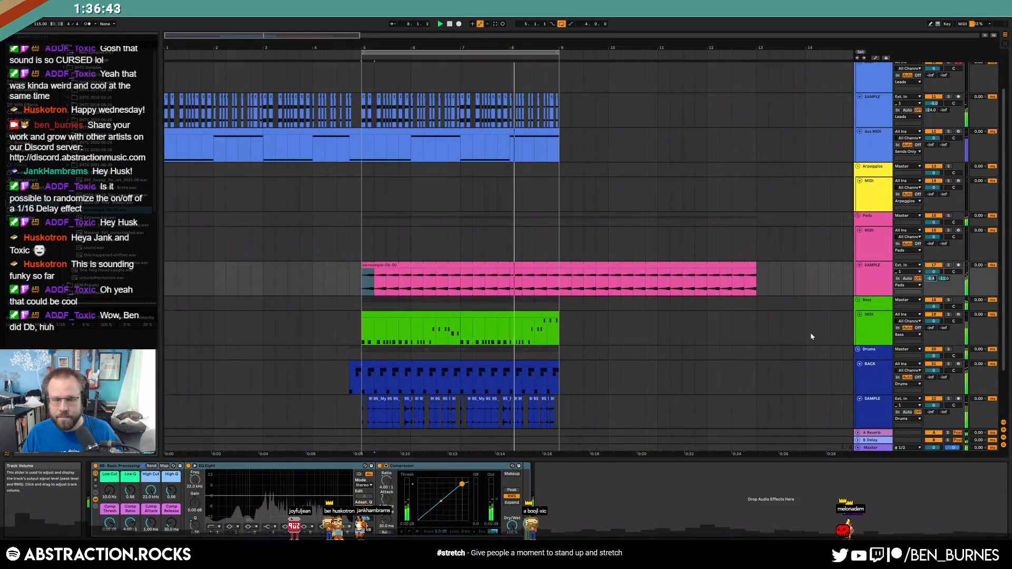
drag(110, 489, 111, 469)
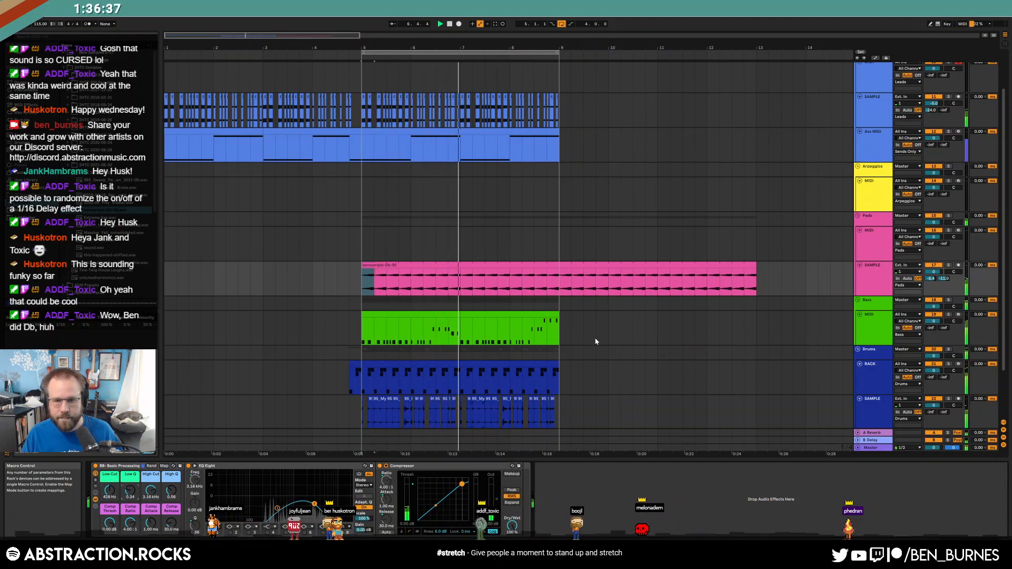
- Move the bensample clip to start at bar 9 and continue the bass and drum rack clips through to bar 13
click(426, 265)
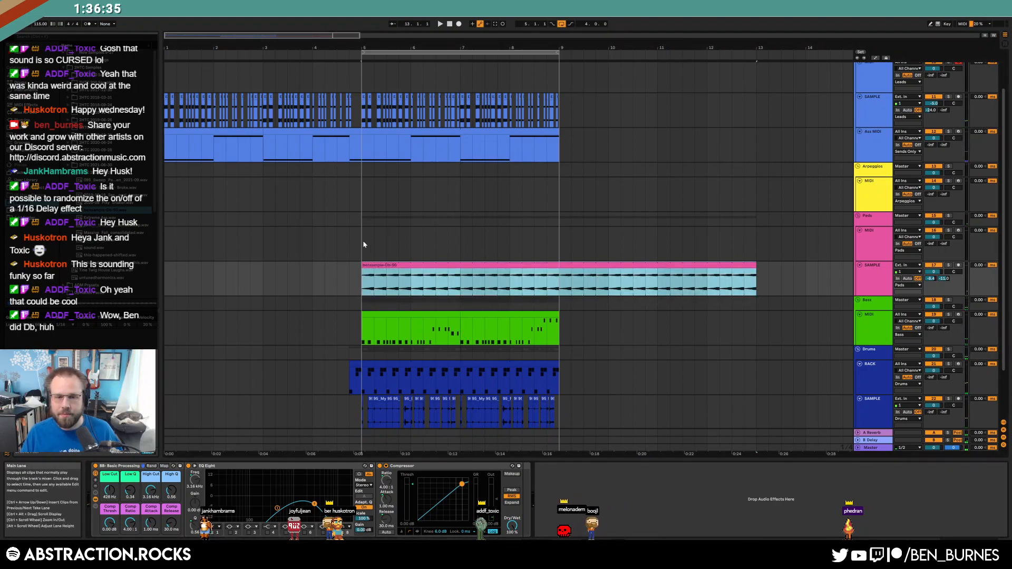
drag(382, 265, 580, 278)
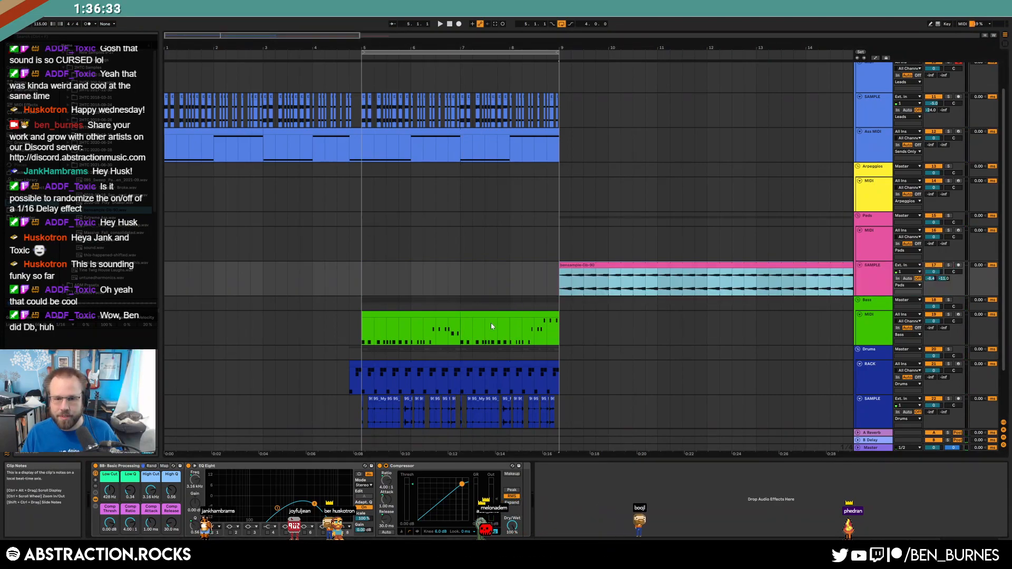
click(423, 314)
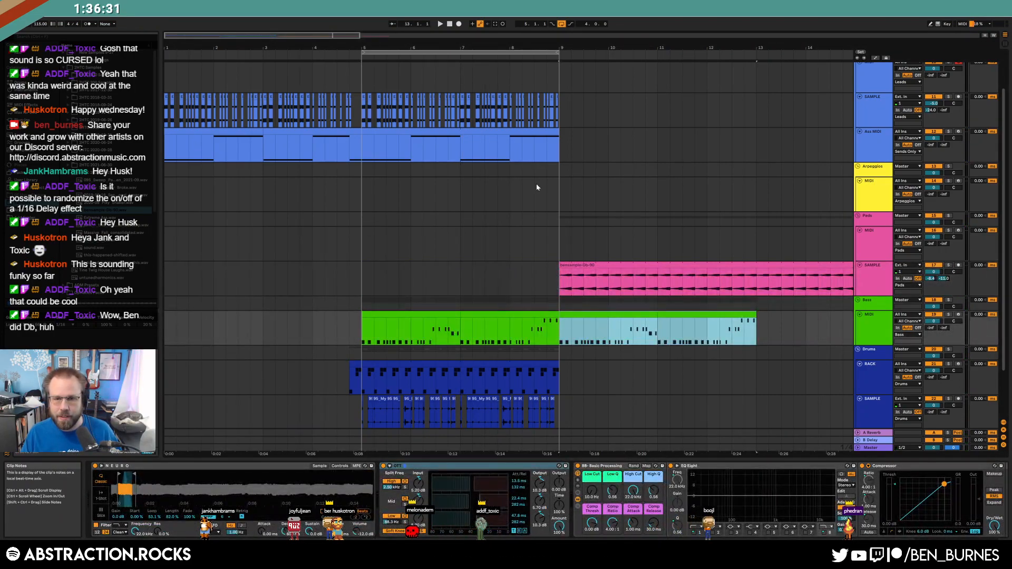
scroll(596, 374, down, 2)
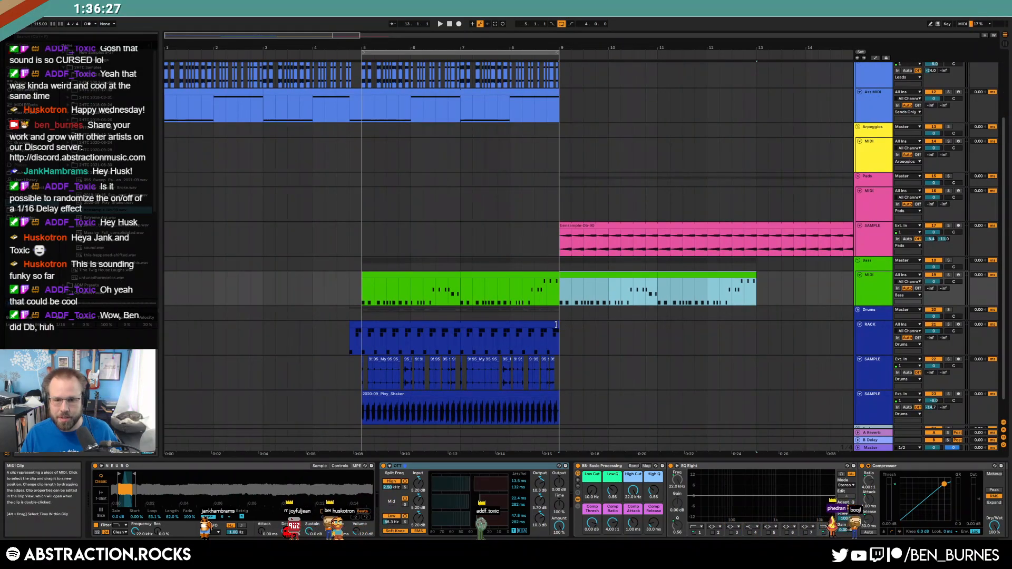
drag(553, 324, 758, 333)
- Move the Pixy Shaker clip to bar 9 and duplicate the four bars of drum sample clips into bars 9 to 13
scroll(410, 57, up, 2)
drag(351, 103, 559, 108)
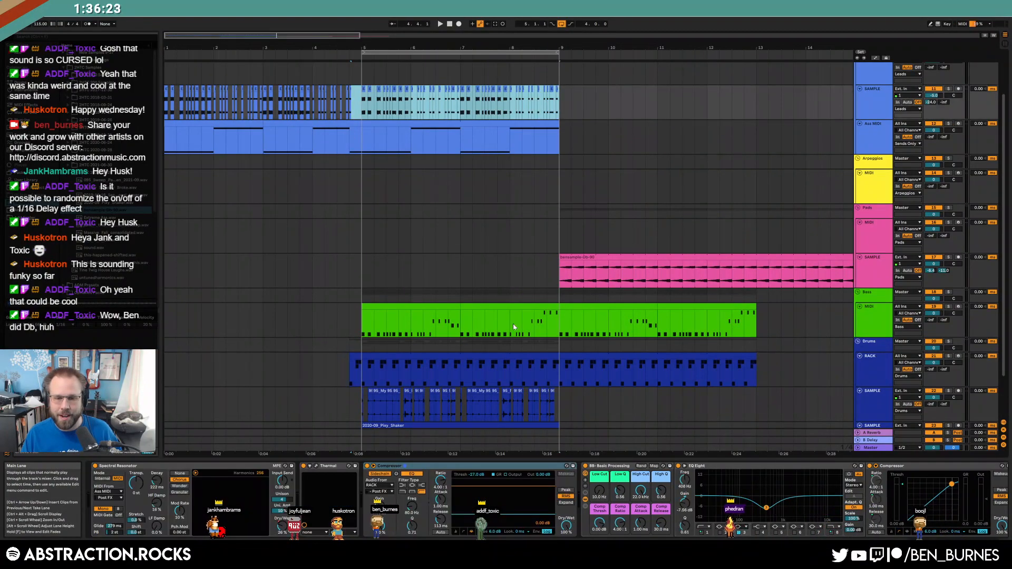
scroll(498, 320, down, 3)
drag(537, 373, 736, 378)
drag(560, 350, 362, 349)
key(ctrl+d)
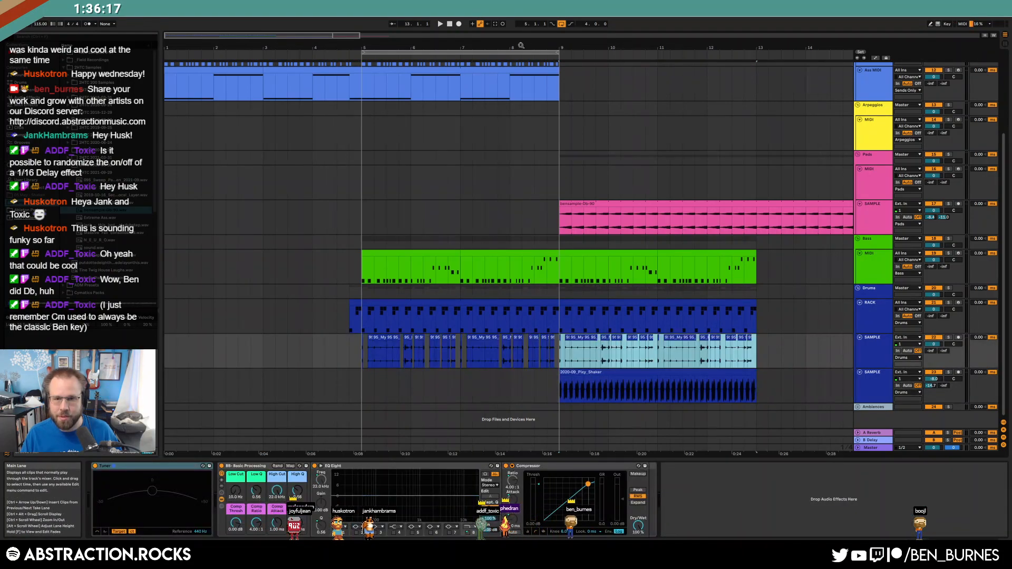
- Extend the arrangement loop to bar 13 and record a chord part over it on the Leads MIDI track
drag(559, 53, 756, 76)
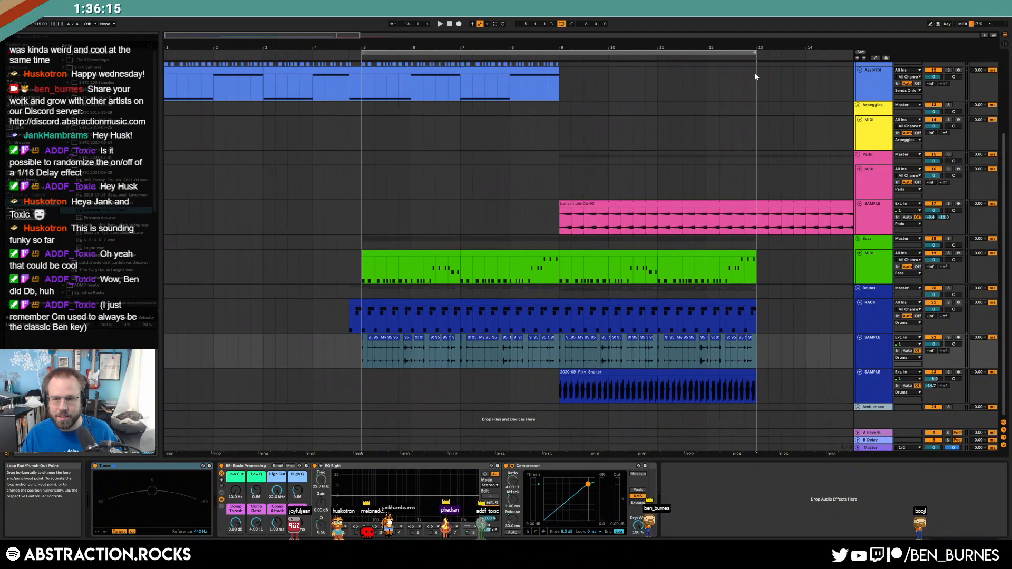
scroll(796, 193, up, 5)
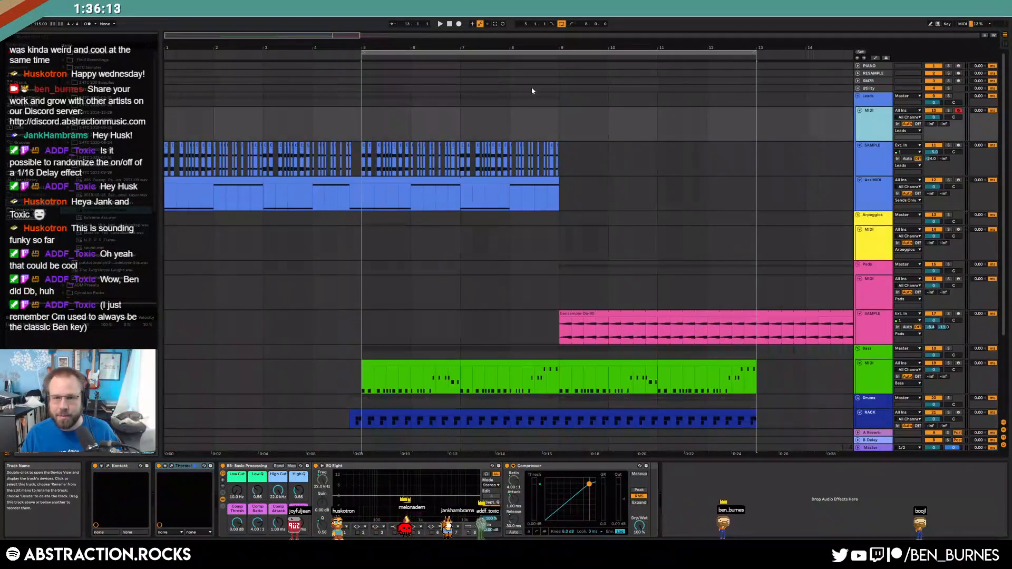
key(space)
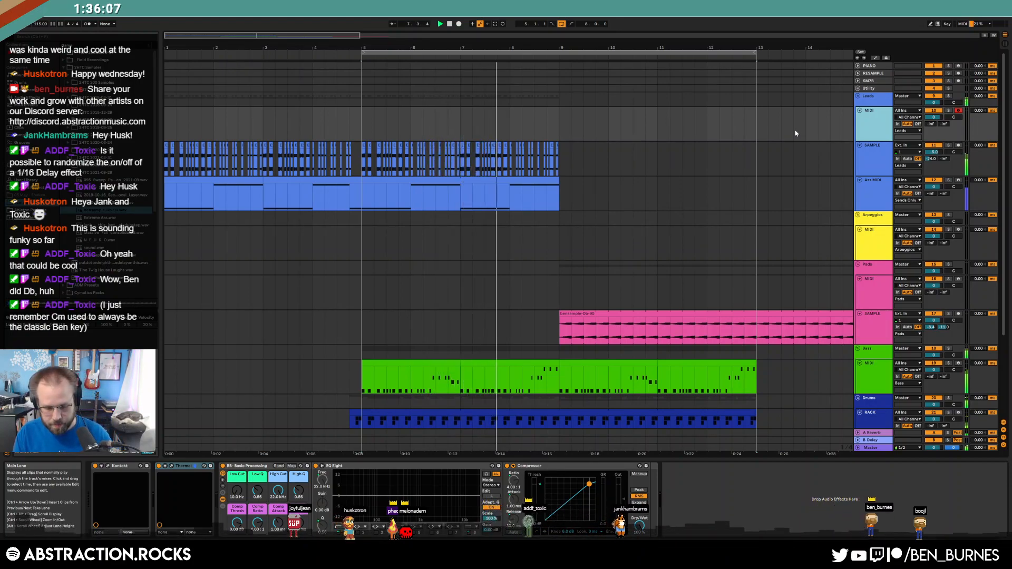
key(F9)
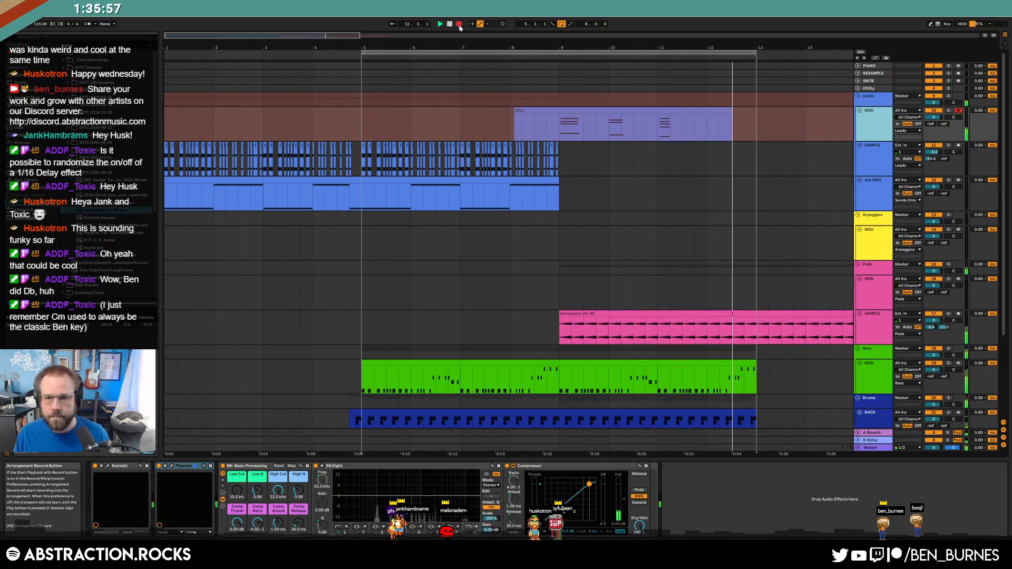
click(459, 24)
- Trim the recorded MIDI clip's start to bar 9 and shift its three chords slightly earlier
drag(517, 112, 560, 112)
double_click(560, 112)
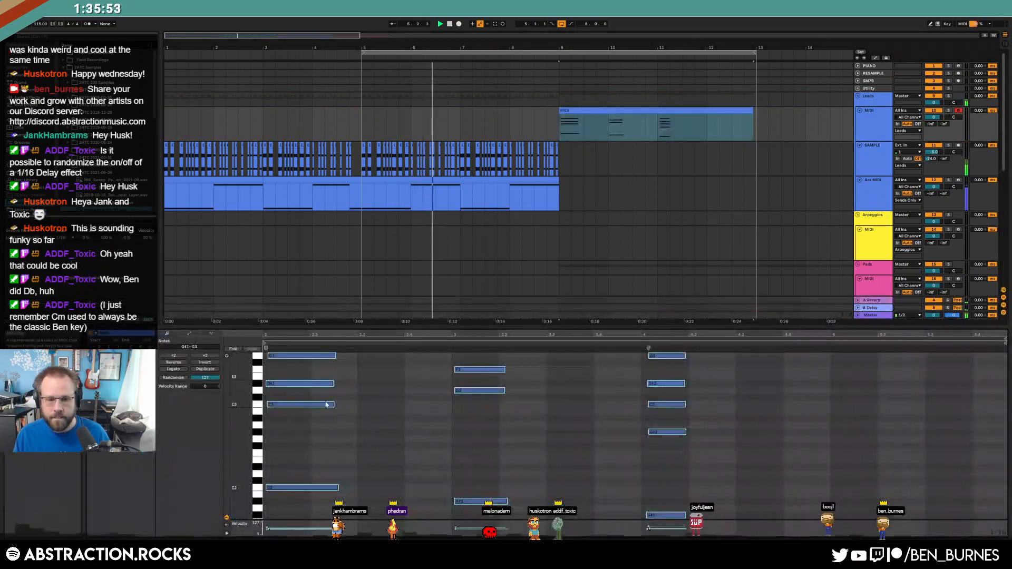
drag(349, 506, 294, 357)
key(Left)
drag(248, 386, 226, 413)
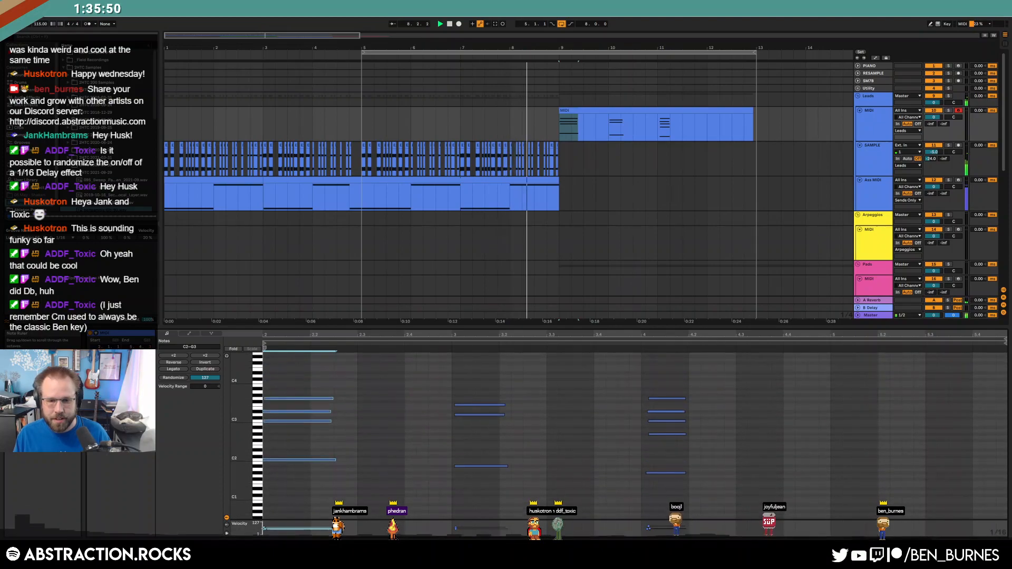
drag(489, 384, 509, 479)
key(Left)
drag(666, 382, 690, 530)
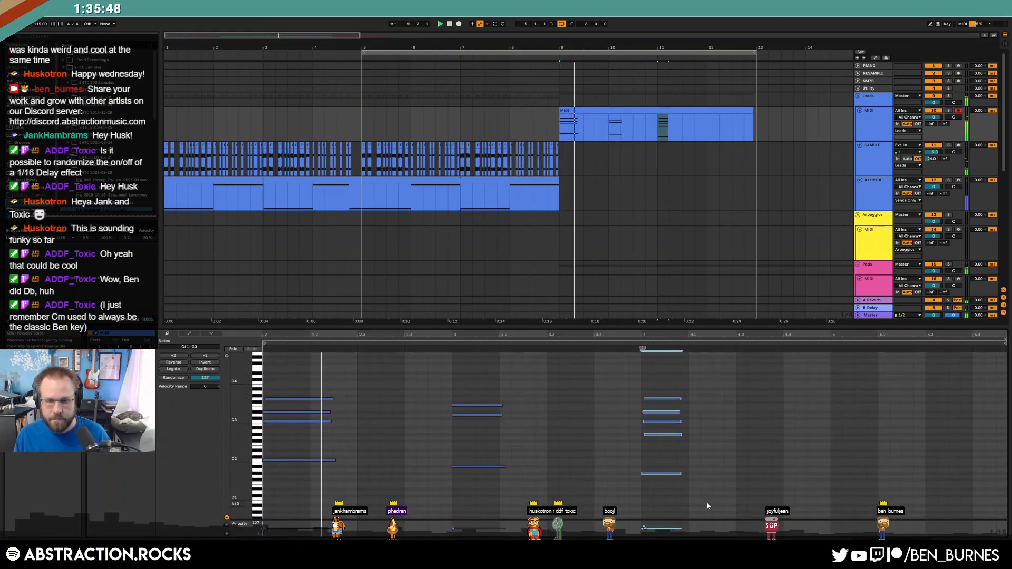
- Set Thermal's XY control to 37 and 17 on the Leads MIDI track, and extend the recorded clip to bar 13
key(shift+Tab)
click(174, 469)
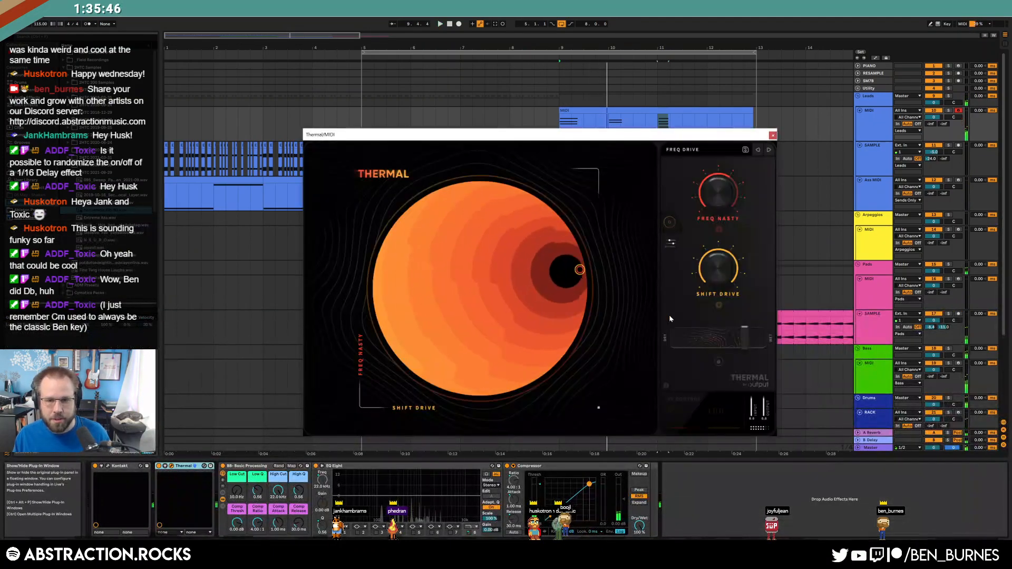
drag(708, 206, 718, 202)
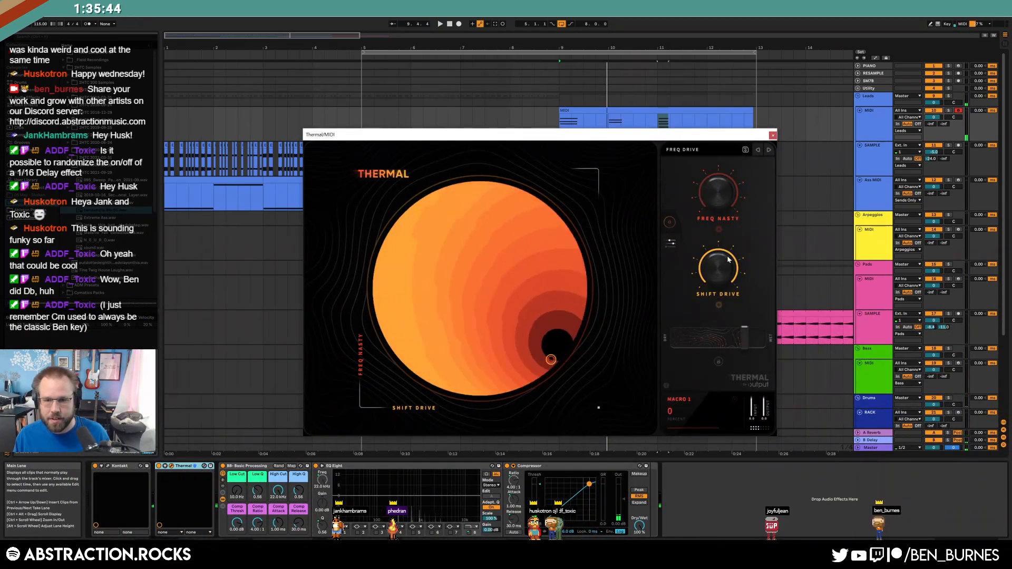
drag(552, 344, 415, 313)
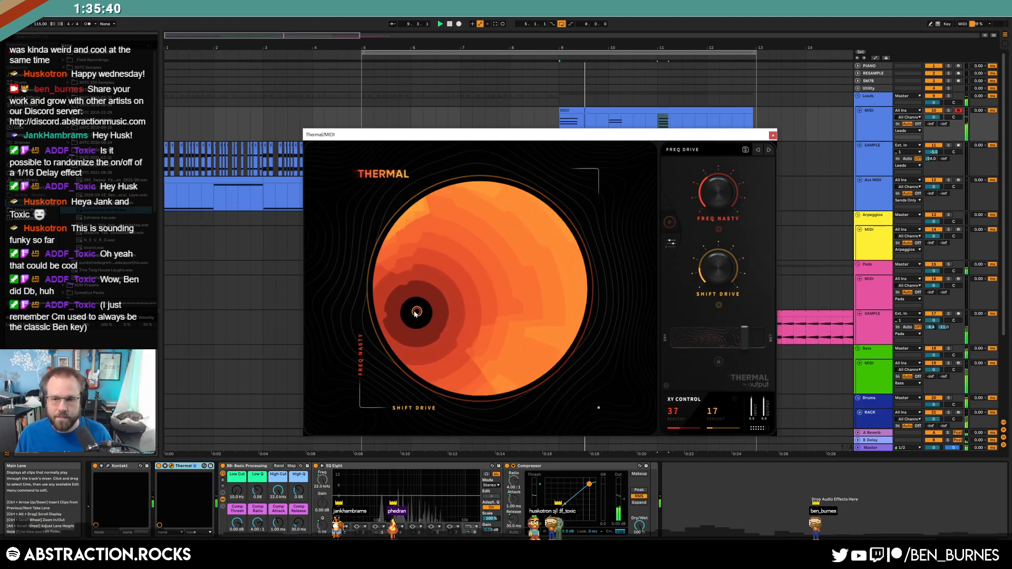
click(773, 135)
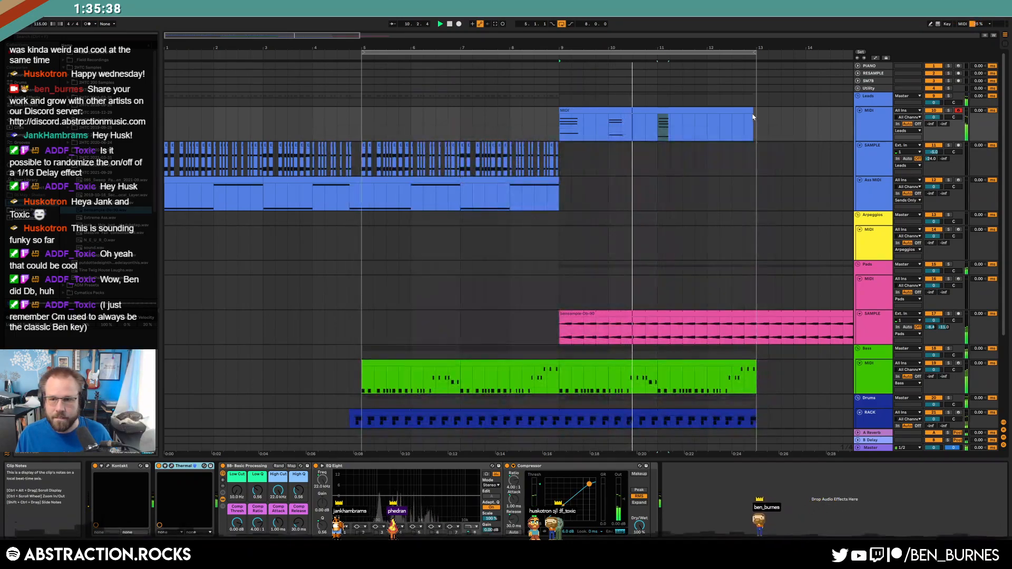
drag(753, 111, 757, 110)
- Delete the bass MIDI part between bars 9 and 13
scroll(703, 303, down, 2)
click(641, 315)
shift+click(666, 315)
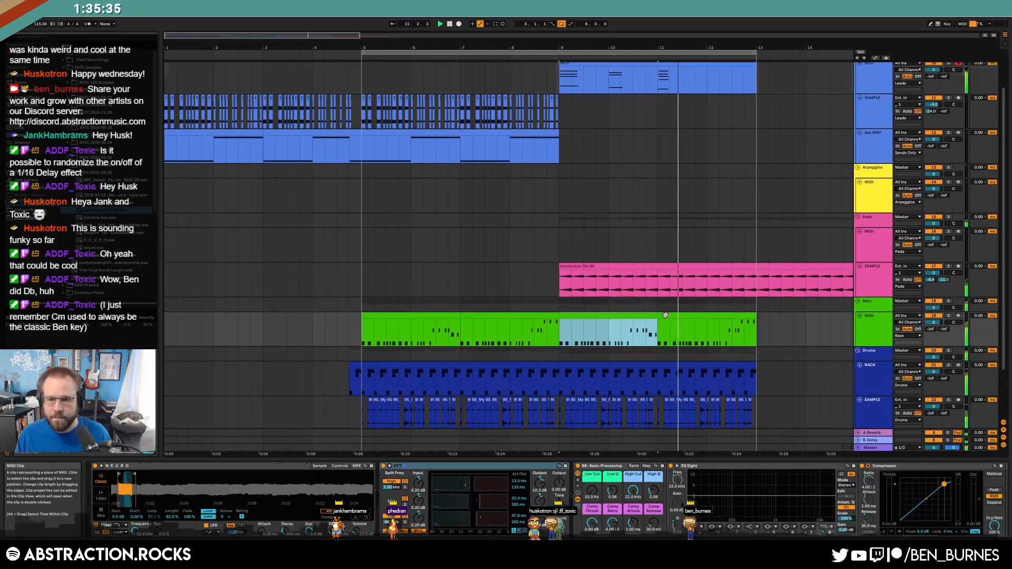
key(Delete)
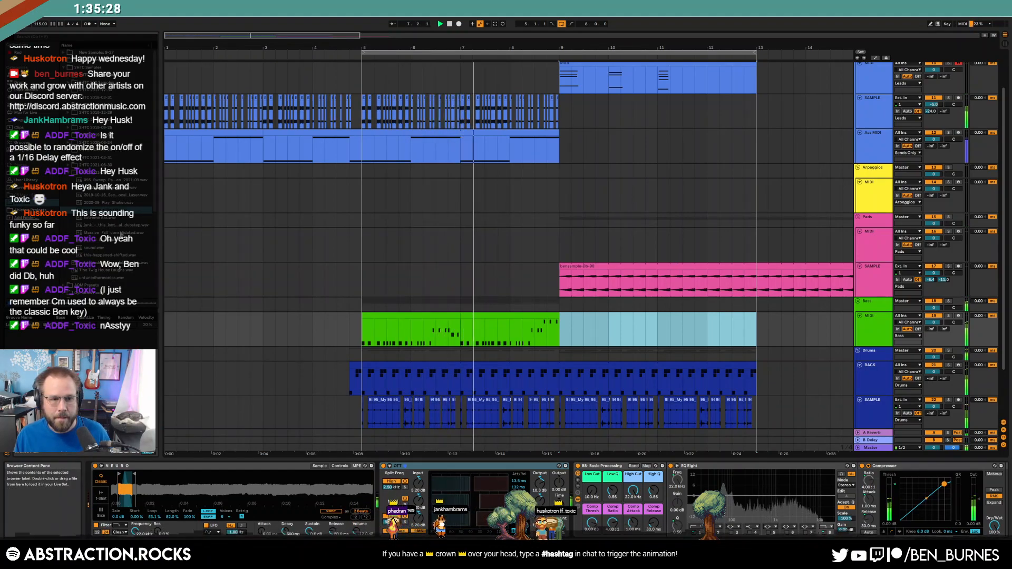
- Preview a sample from the browser and bring the tracks of the Ambiences group into view
click(124, 226)
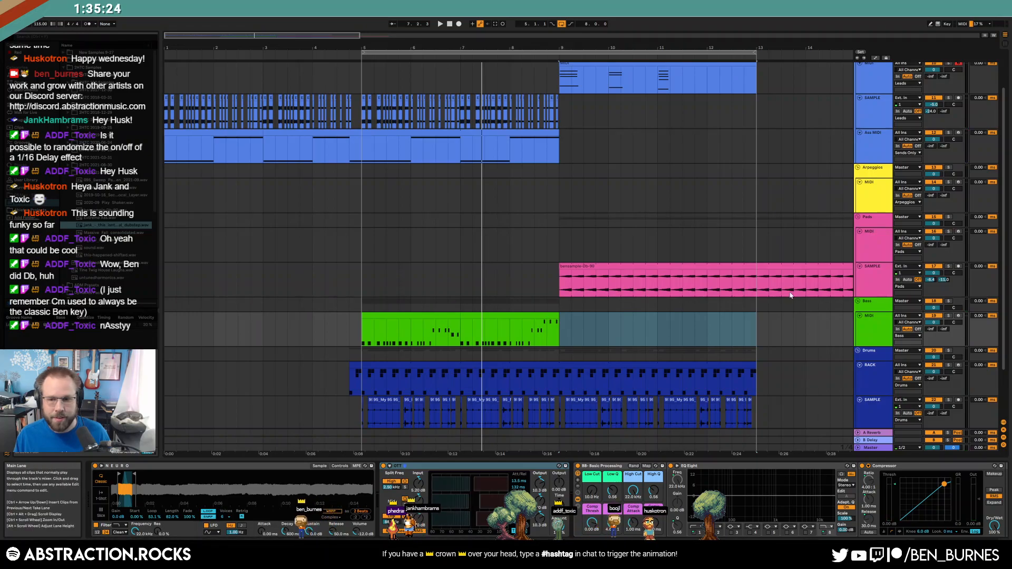
scroll(782, 293, down, 3)
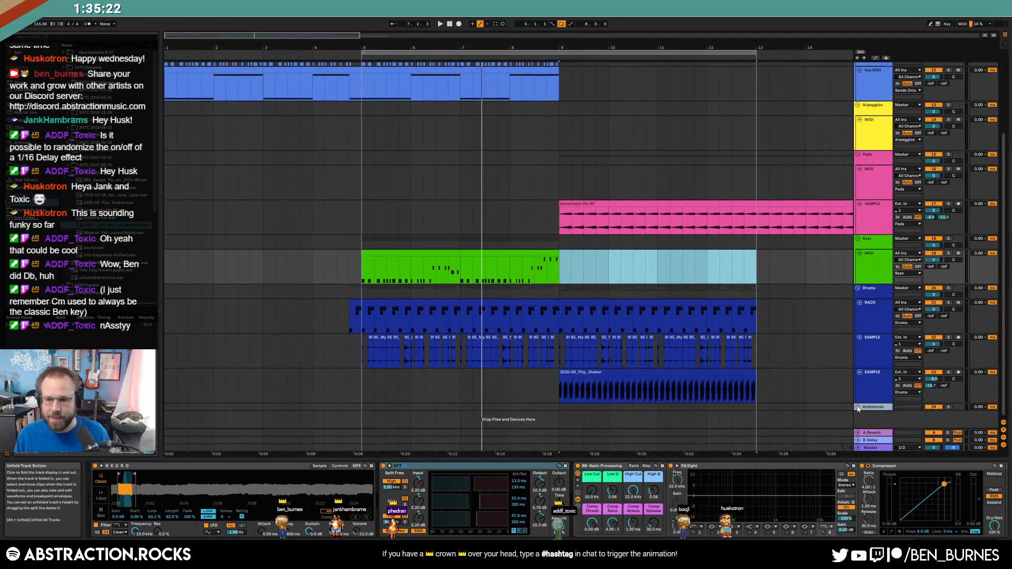
scroll(595, 194, down, 5)
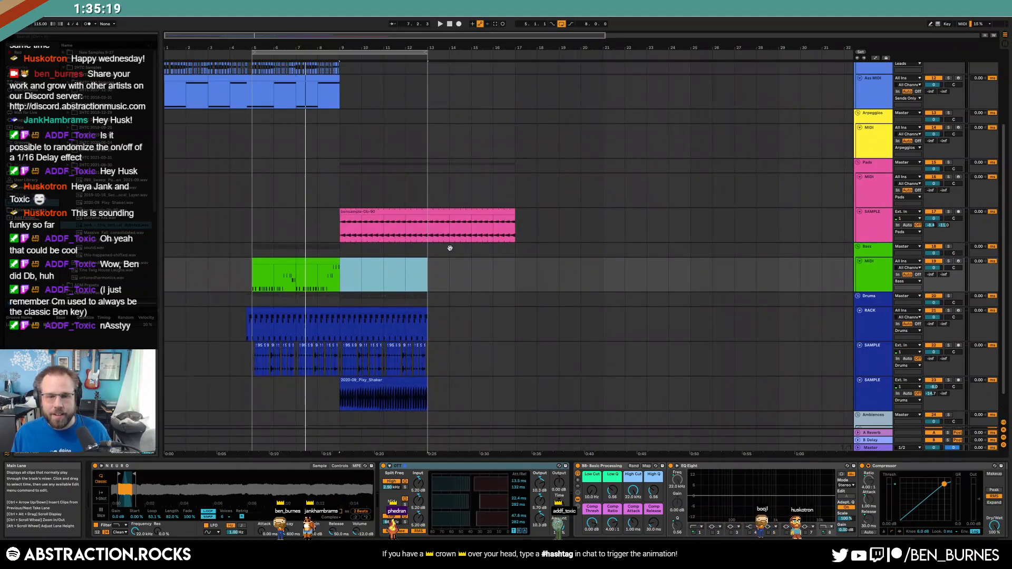
- Move the recorded lead chord clip and the bensample pad clip four bars on, so both start at bar 13
drag(450, 248, 450, 327)
drag(361, 87, 446, 91)
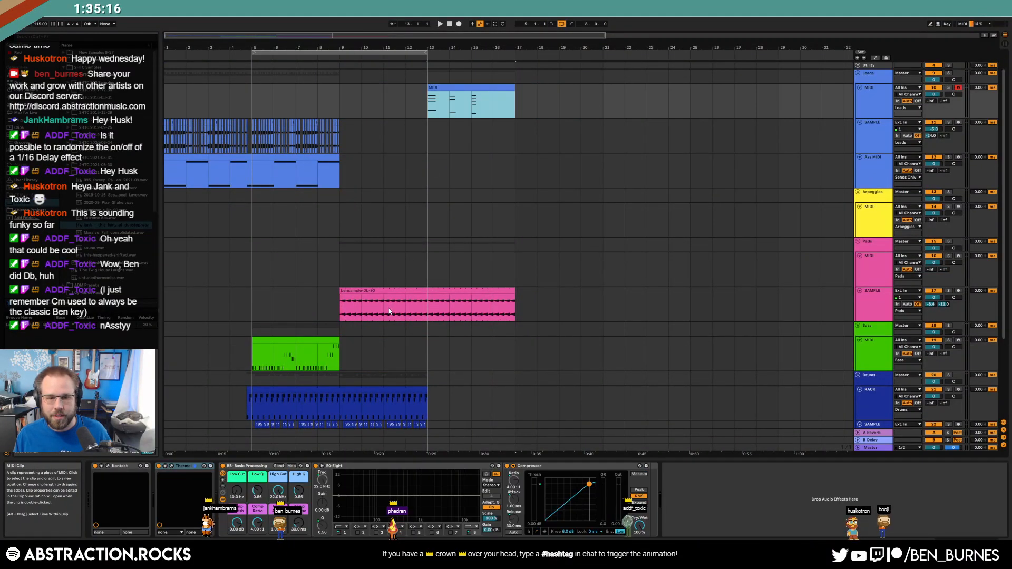
drag(388, 292, 475, 292)
- Duplicate the bass MIDI clip so it also fills bars 9 to 13
scroll(312, 307, down, 1)
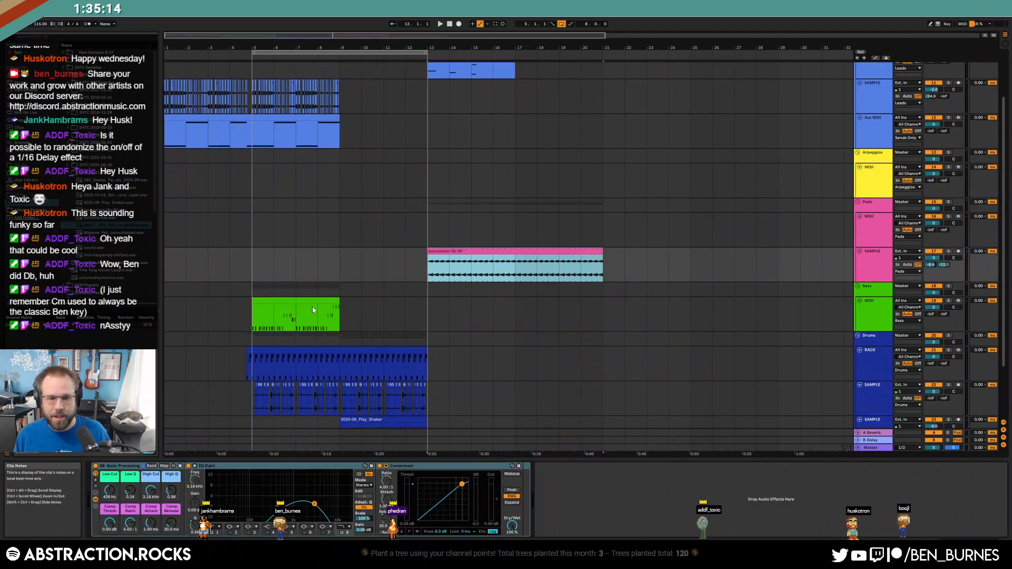
click(312, 310)
key(ctrl+d)
- Move the shaker clip on the drum sample track to start at bar 13 and extend its end to about bar 20
scroll(433, 323, down, 2)
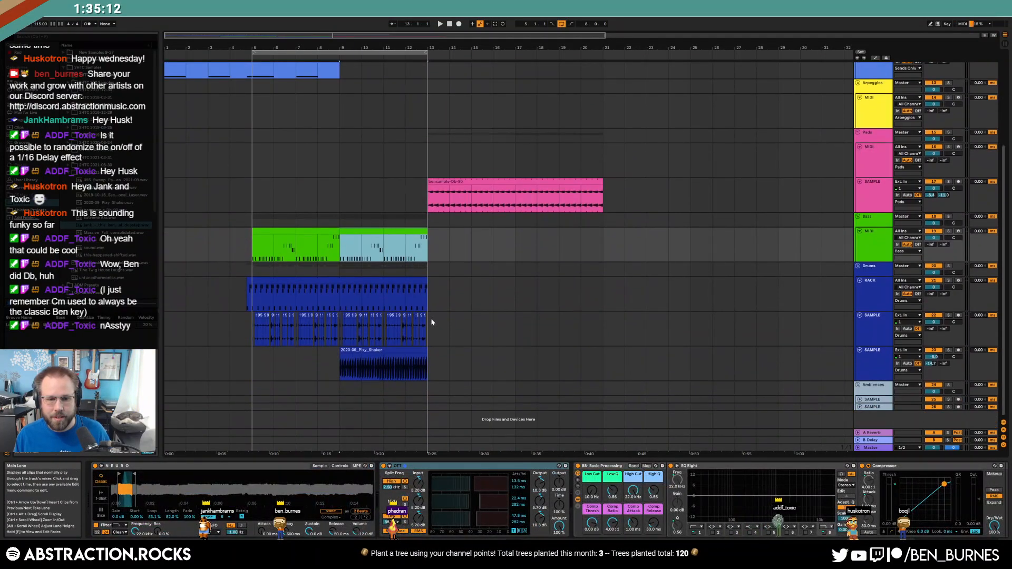
click(370, 352)
key(ctrl+d)
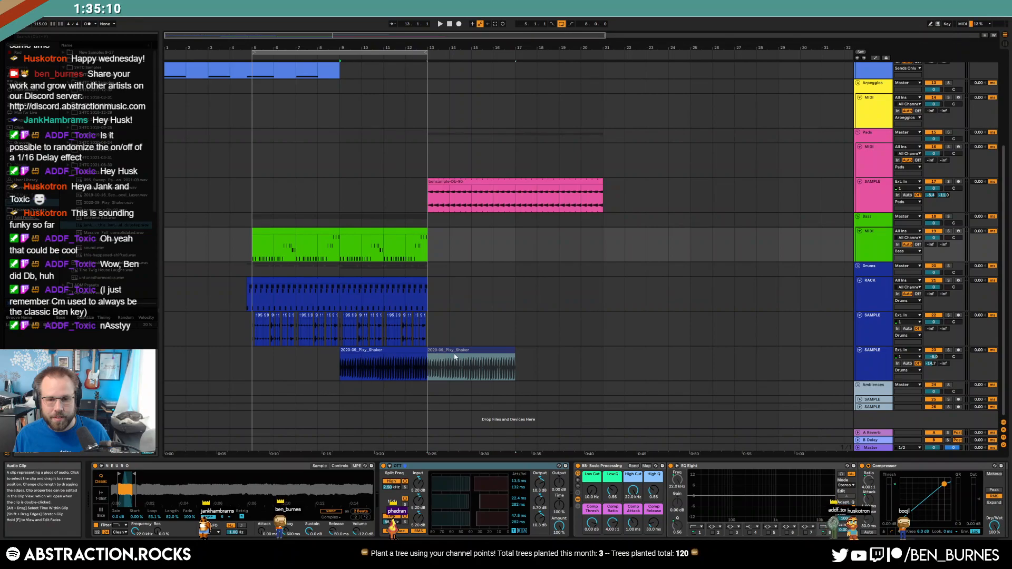
drag(446, 357, 454, 356)
drag(567, 354, 583, 355)
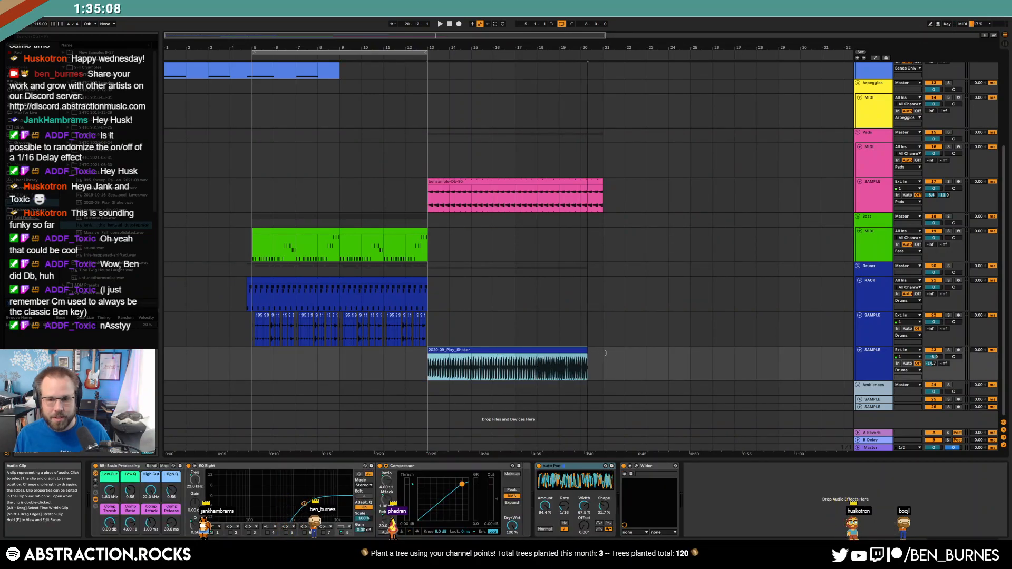
- Loop the first four bars of the shaker sample and extend the looped clip to bar 21
double_click(581, 351)
drag(652, 406, 251, 420)
click(569, 401)
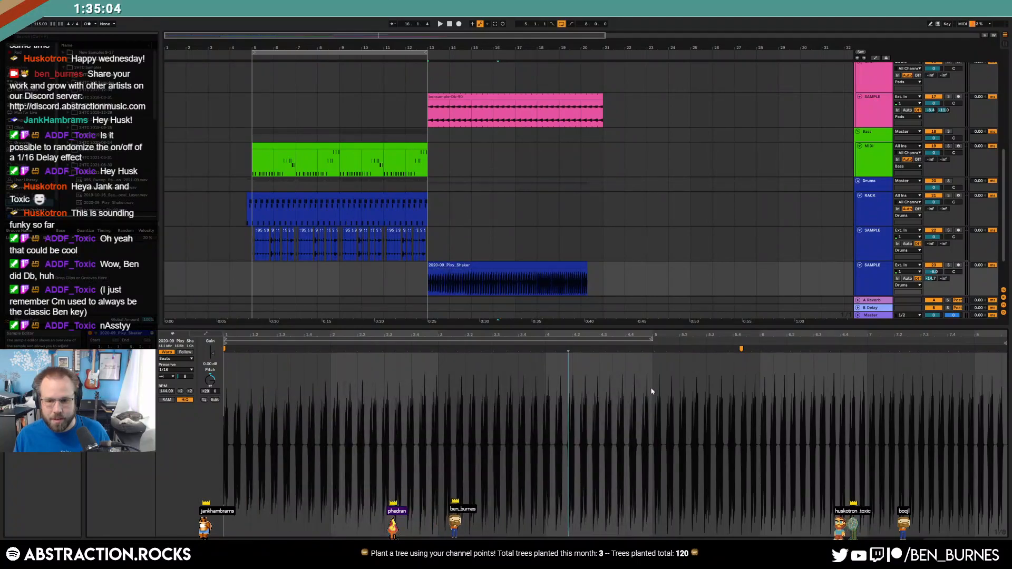
drag(652, 390, 179, 397)
key(ctrl+l)
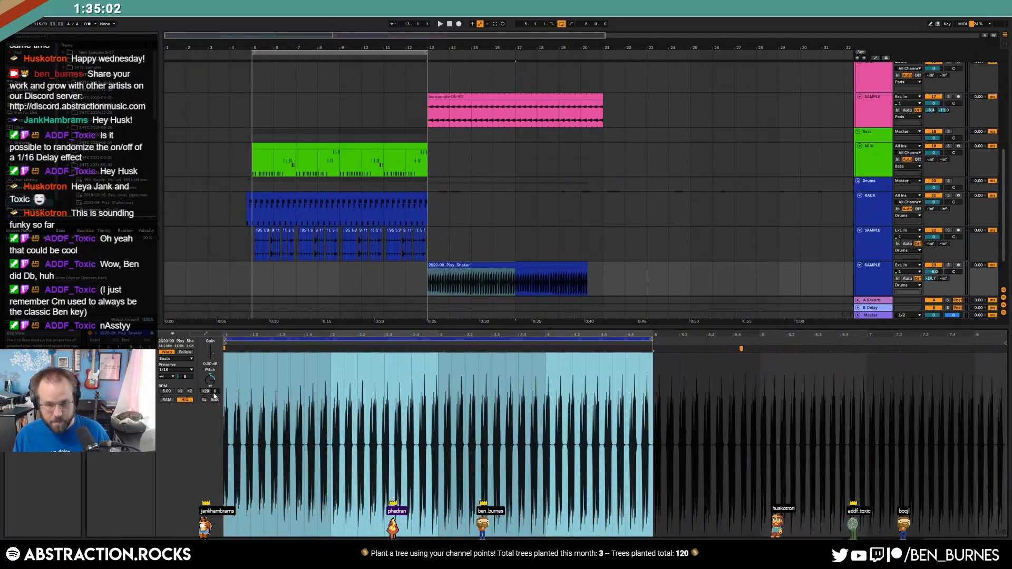
drag(586, 268, 603, 267)
click(619, 269)
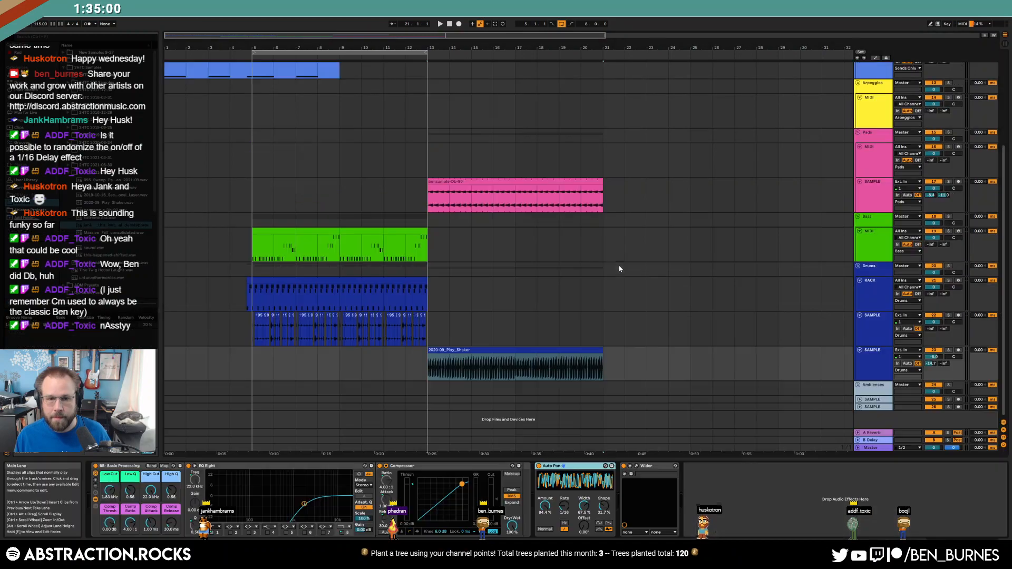
- Extend the drum rack clip to bar 21 and duplicate the drum sample clips from bars 5–13 into bars 13–21
drag(426, 281, 604, 280)
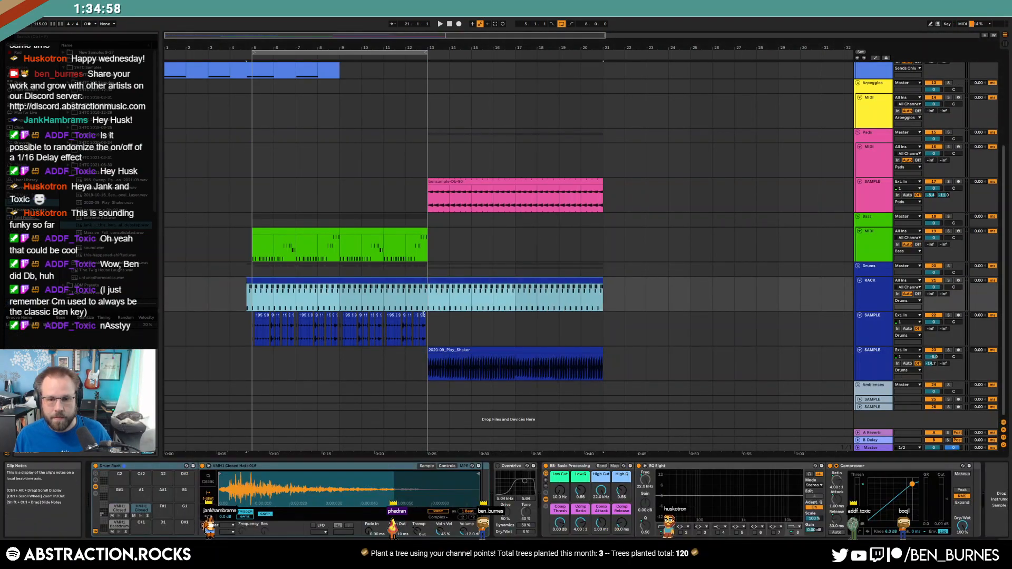
drag(427, 324, 252, 328)
key(ctrl+d)
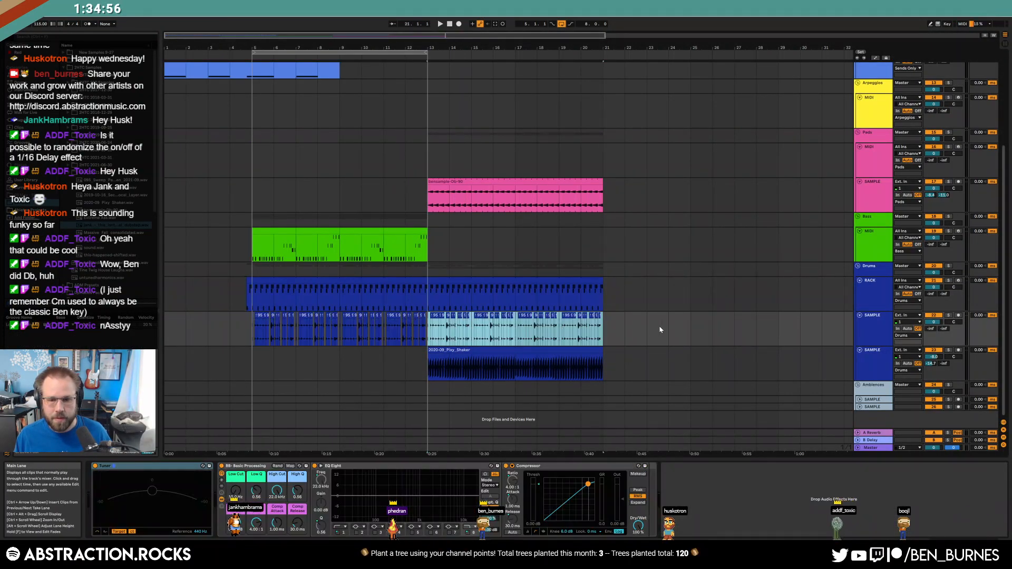
- Insert an empty two-bar MIDI clip on the bass track from bar 13 to bar 15
drag(428, 241, 385, 241)
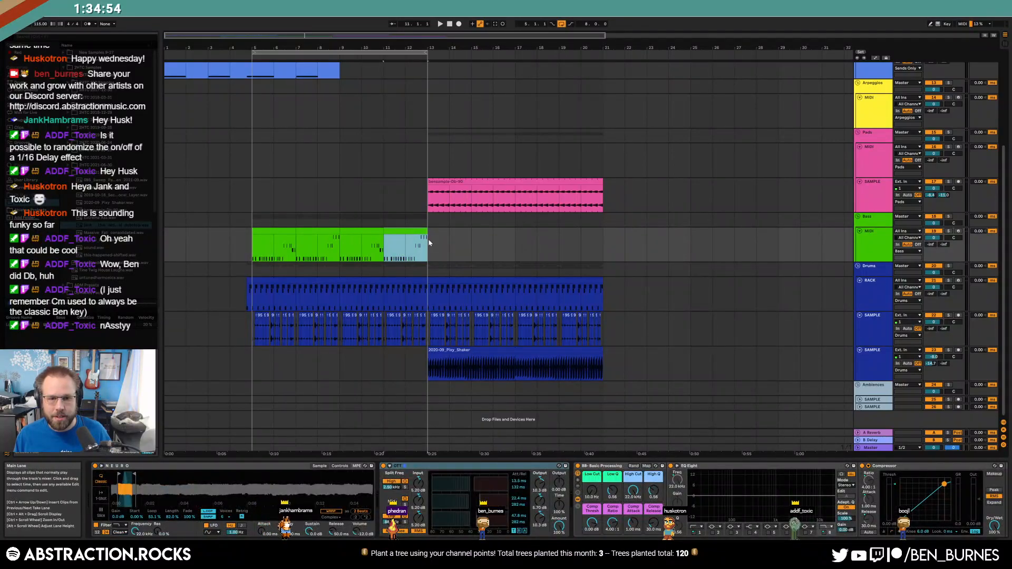
drag(471, 248, 472, 248)
key(ctrl+shift+m)
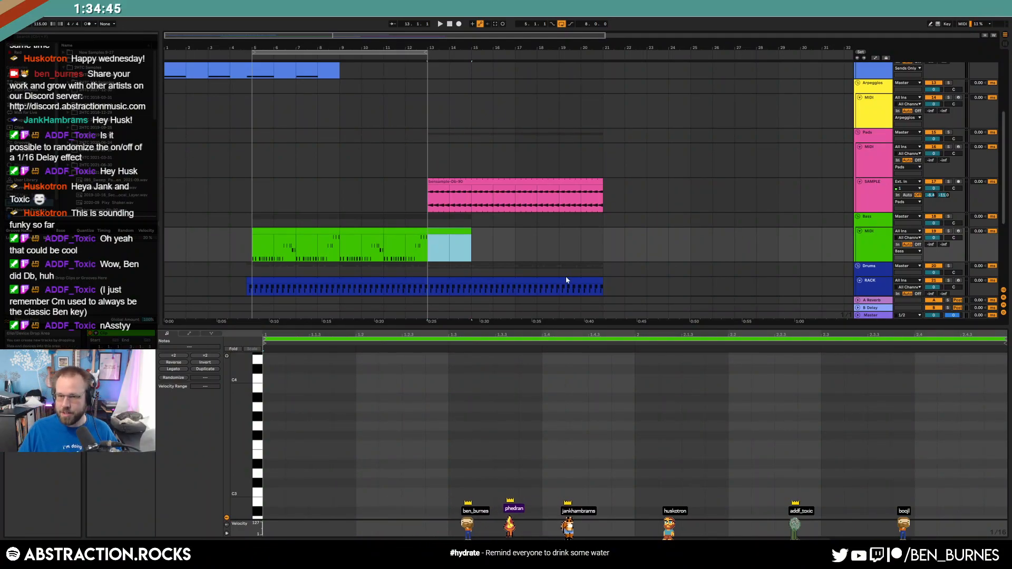
click(522, 182)
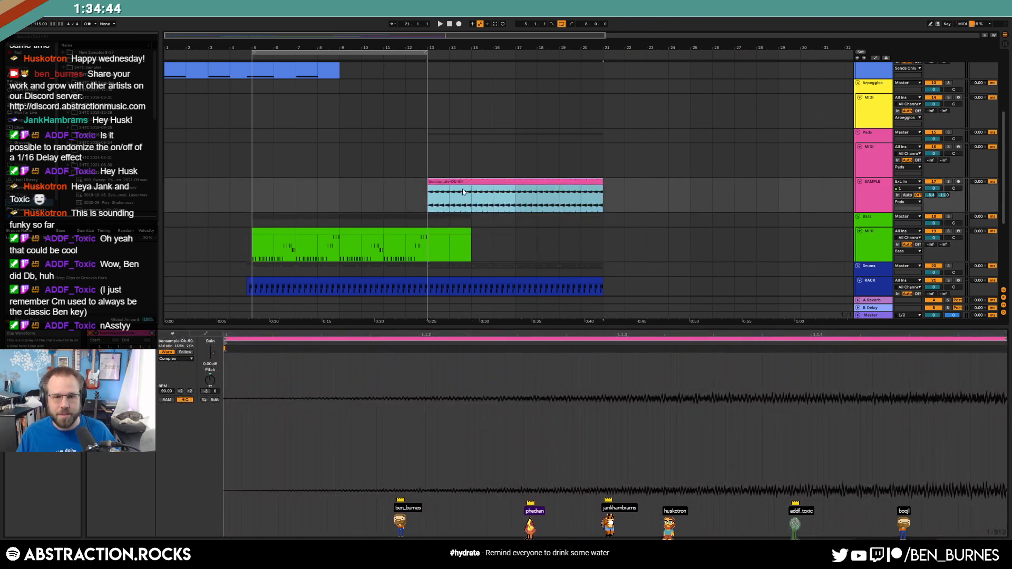
click(545, 233)
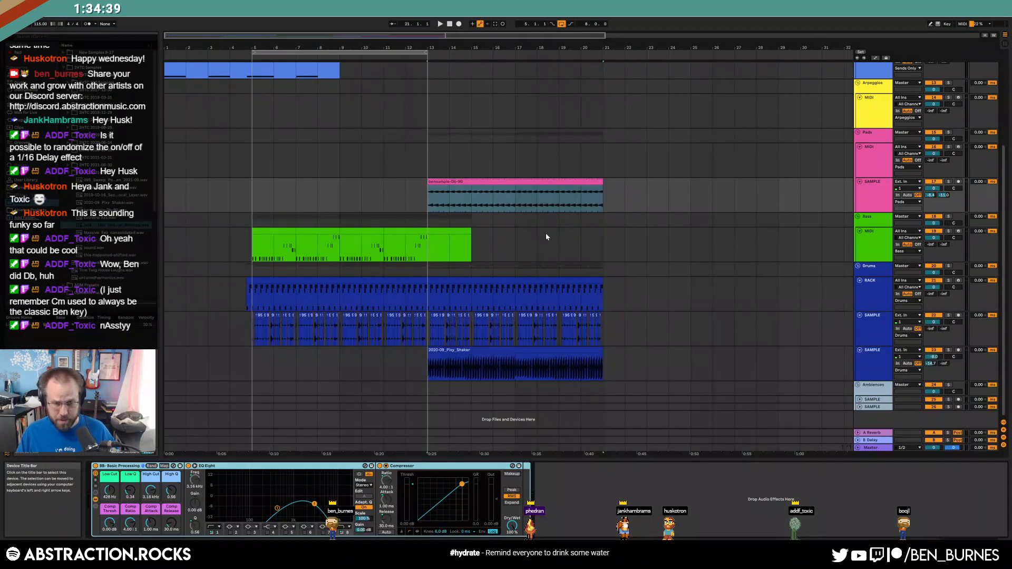
- Draw a one-beat C3 note at the start of the empty bass clip and audition it
click(443, 233)
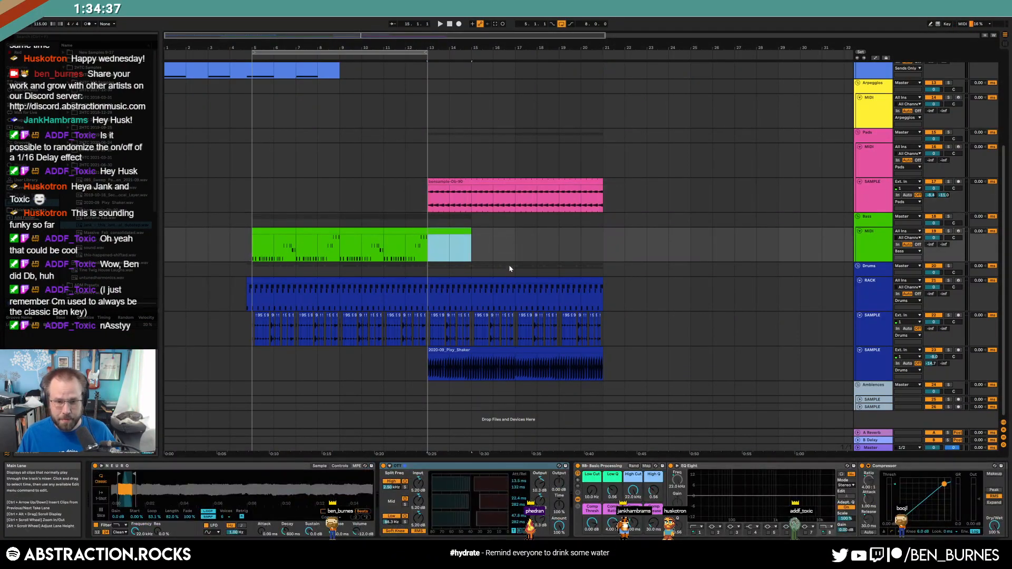
click(442, 234)
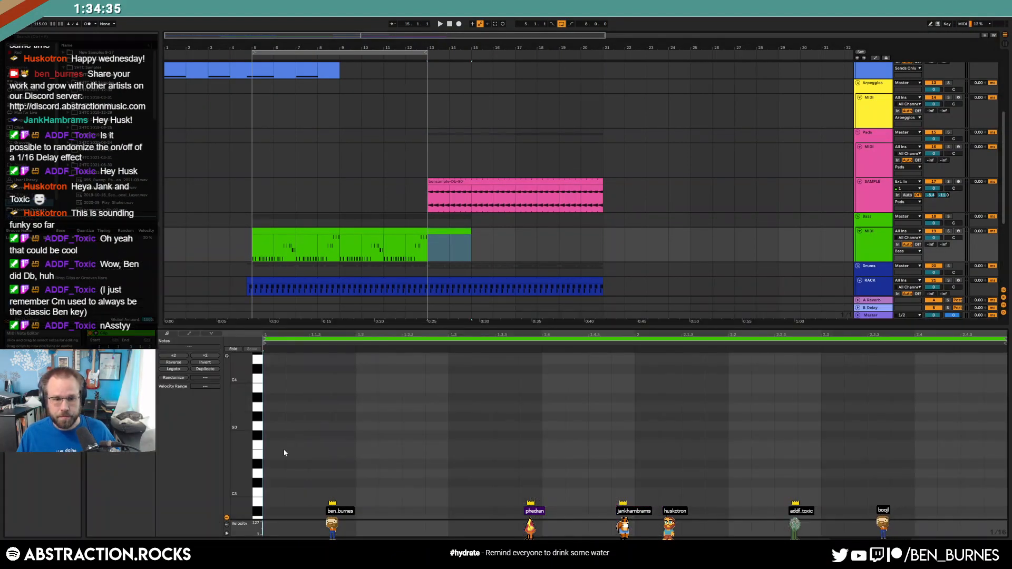
mouse_move(270, 494)
mouse_down()
mouse_move(341, 496)
mouse_move(325, 470)
mouse_up()
key(space)
key(space)
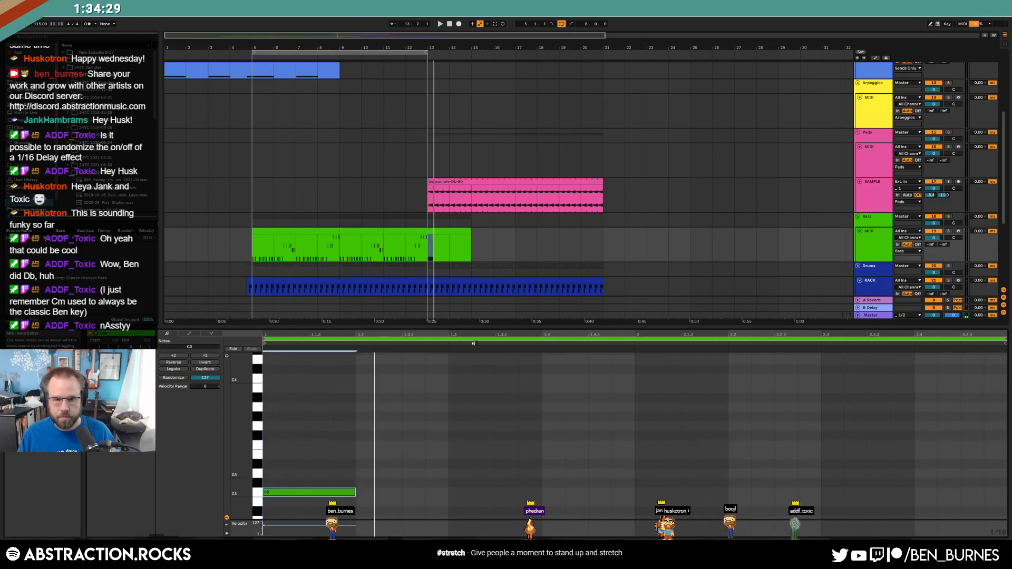
- Duplicate the lead sample clips from bars 5–9 into bars 9–13 and extend the MIDI clip beneath them to bar 13
scroll(476, 224, up, 5)
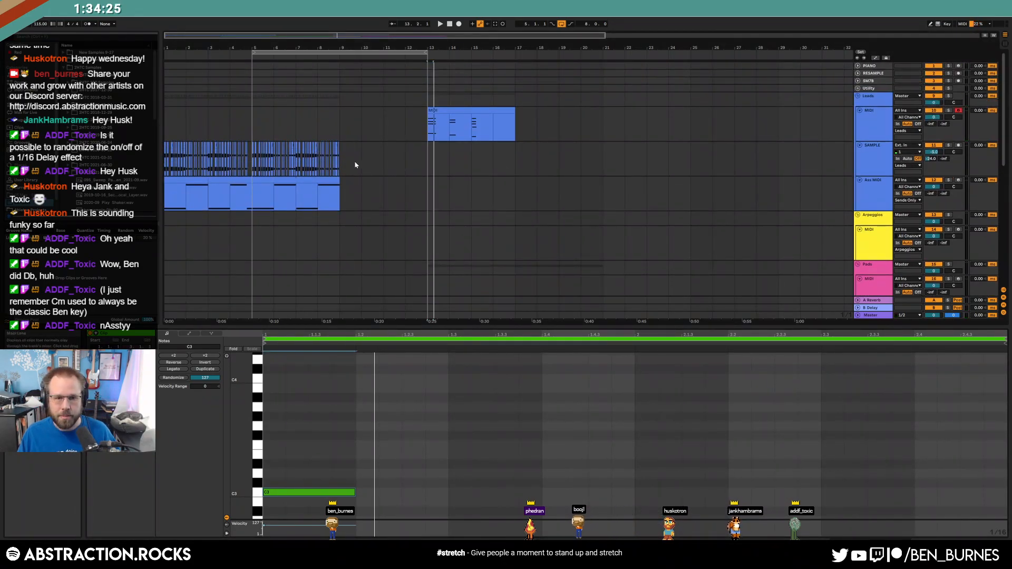
drag(340, 161, 252, 168)
key(ctrl+d)
drag(338, 190, 425, 191)
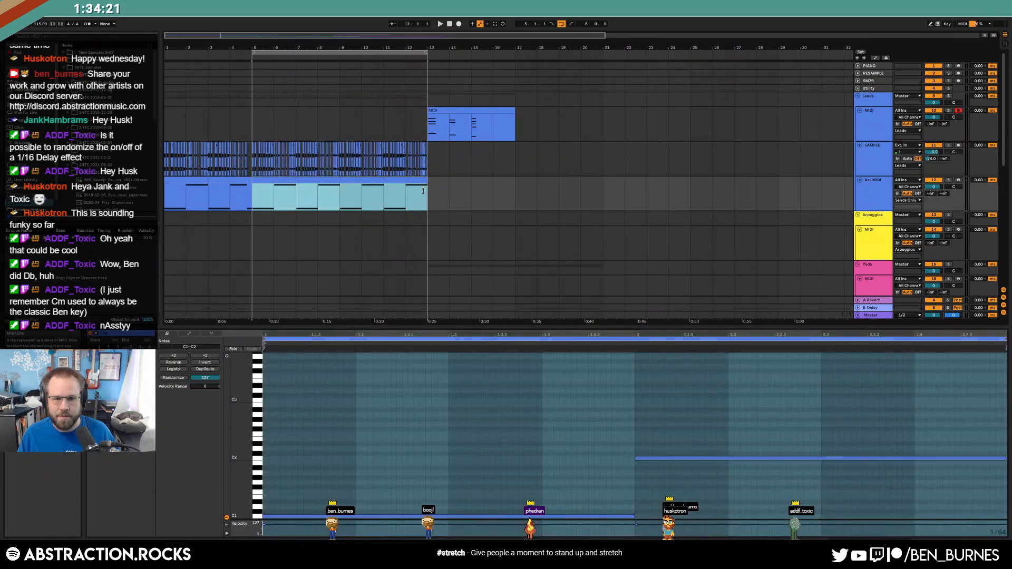
drag(404, 33, 404, 24)
drag(213, 182, 157, 186)
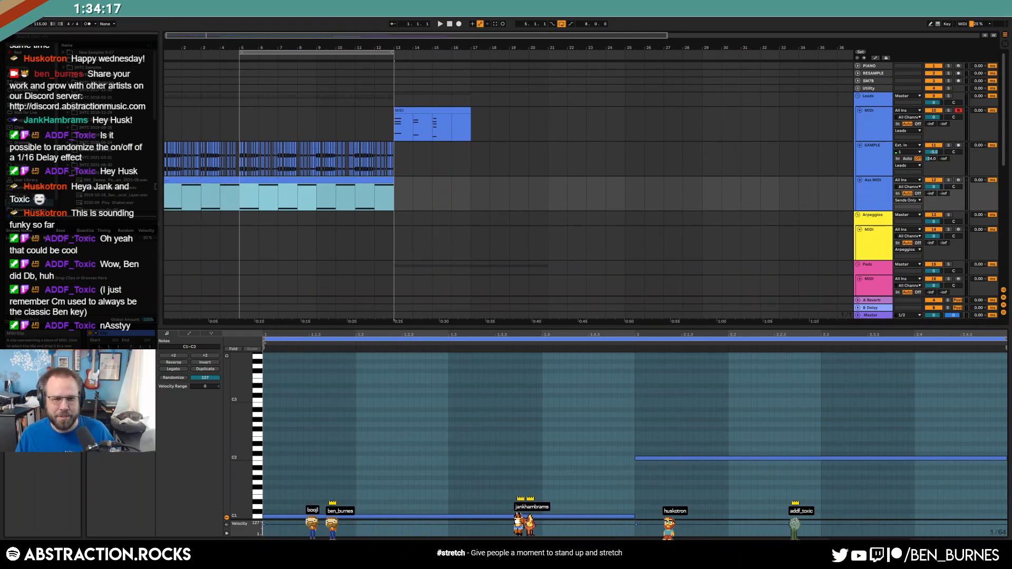
- Show automation and lower the bass track's High Cut from bar 13 to about 1.13 kHz while listening
key(shift+Tab)
scroll(418, 227, down, 3)
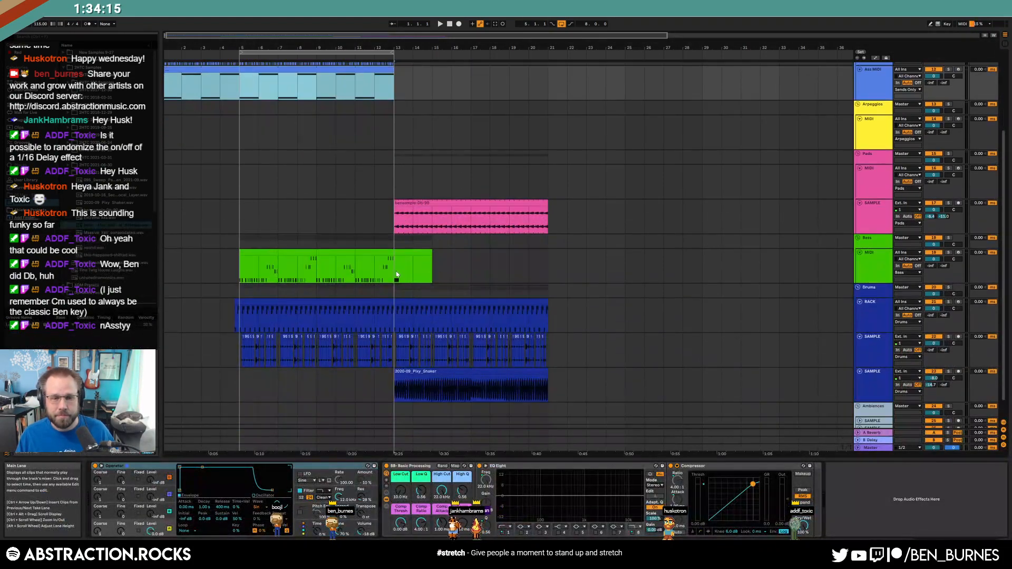
click(416, 253)
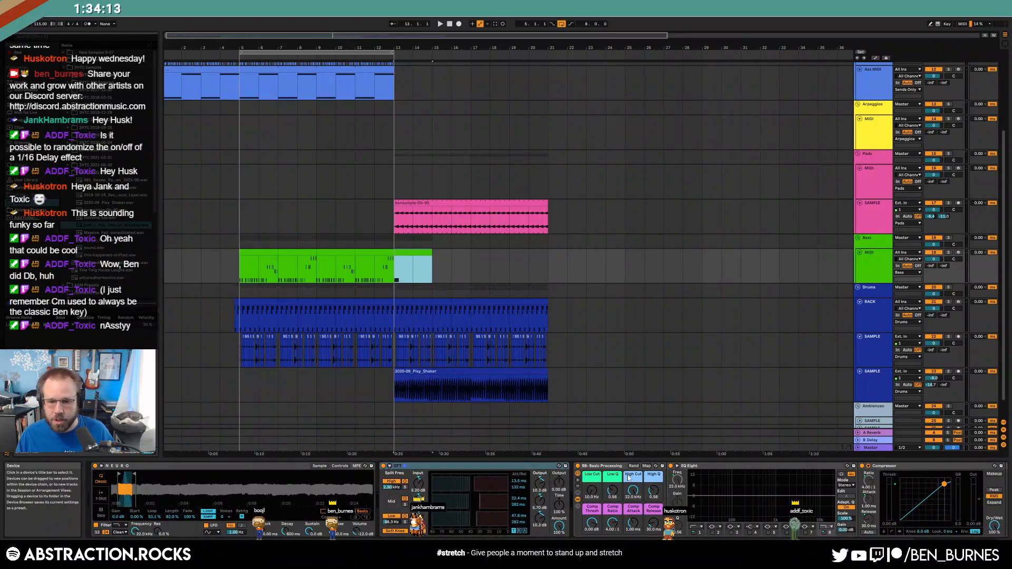
key(a)
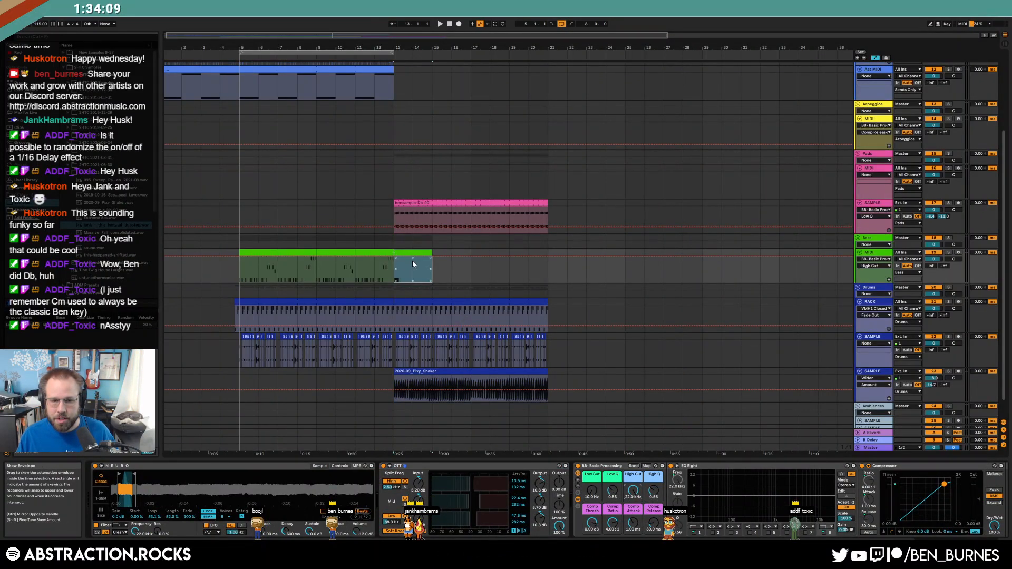
drag(395, 256, 395, 265)
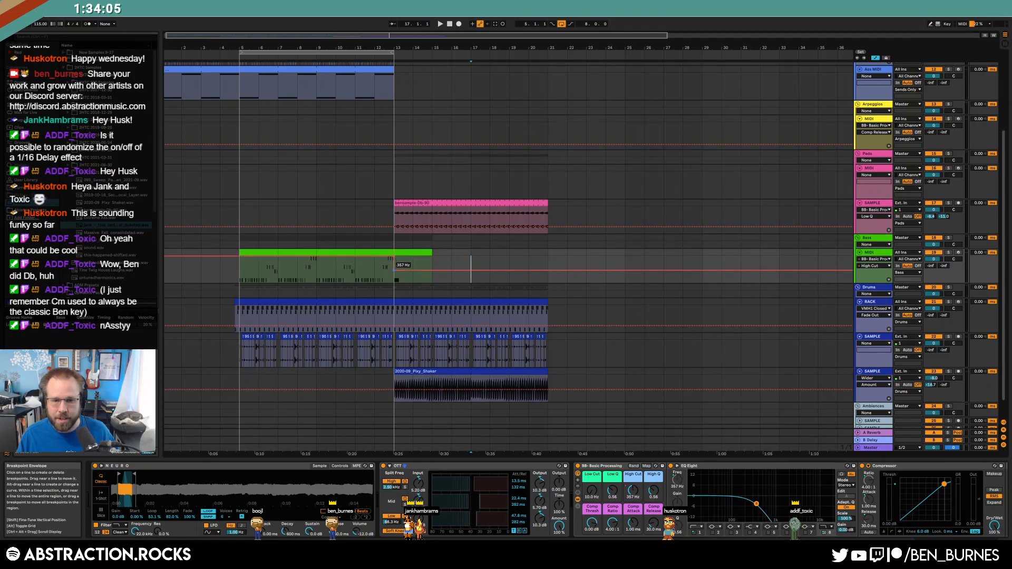
click(406, 253)
key(space)
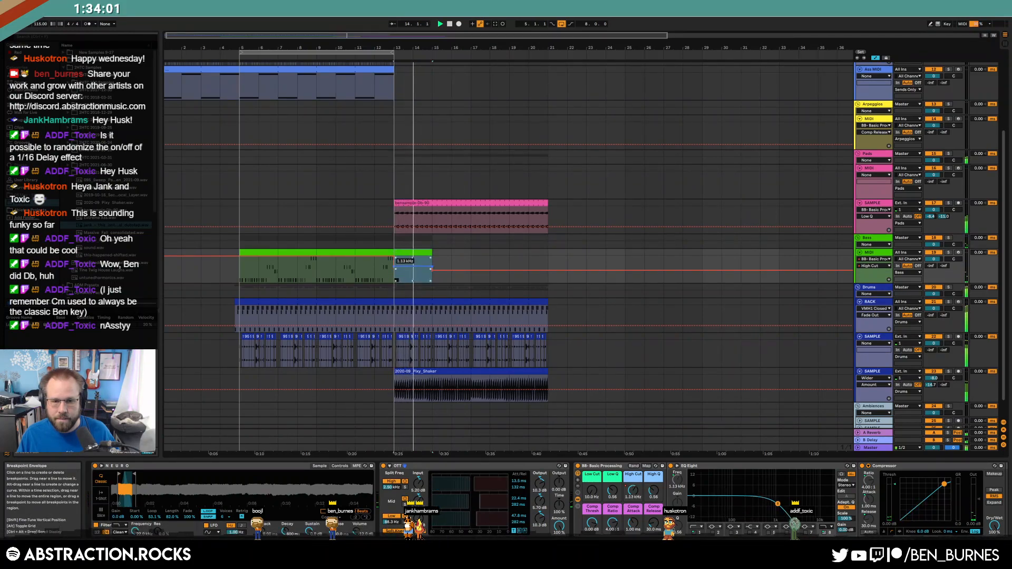
click(444, 261)
- Extend the two-bar bass clip to bar 21 and duplicate the lead chord clip into bars 17–21
drag(432, 254, 547, 257)
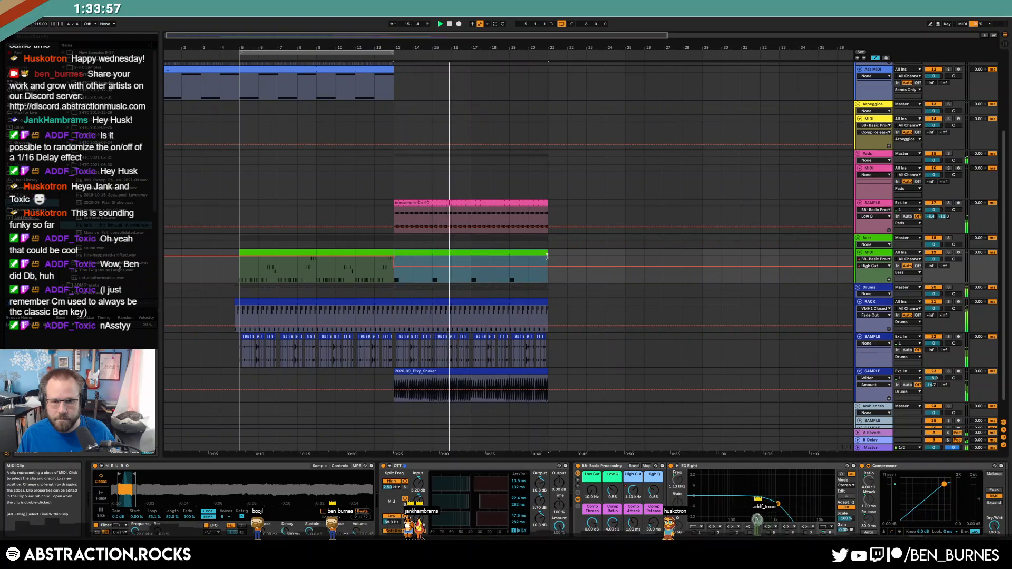
scroll(617, 301, up, 5)
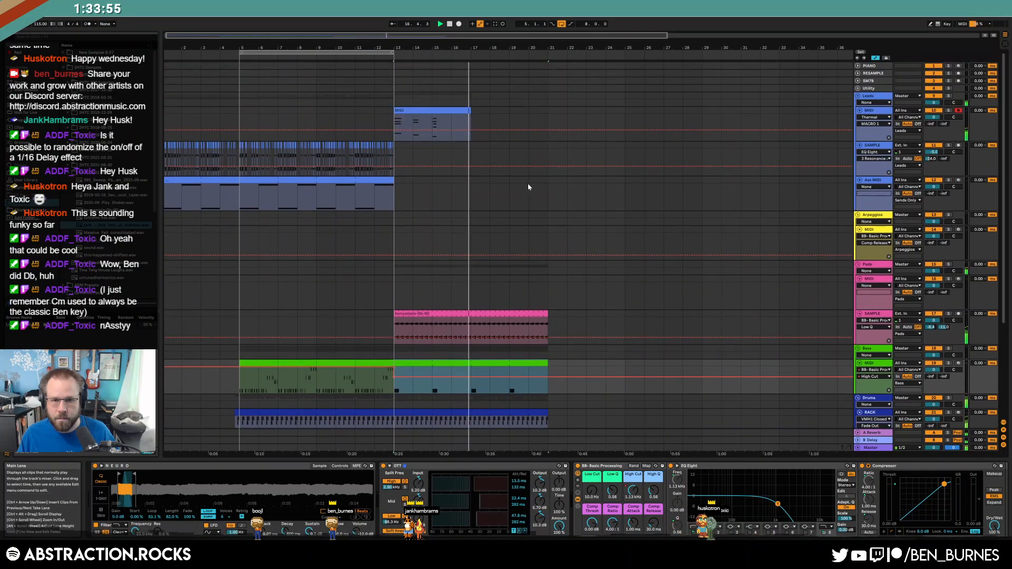
key(space)
click(463, 111)
key(ctrl+d)
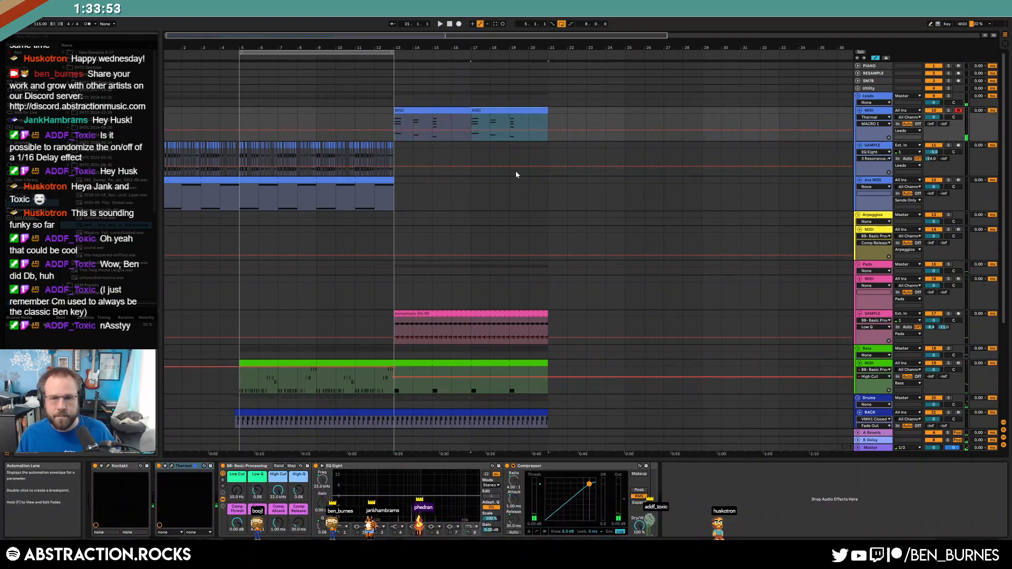
- Extend the arrangement loop to cover bars 5 to 21 and adjust the lead track's Thermal effect
drag(392, 51, 549, 257)
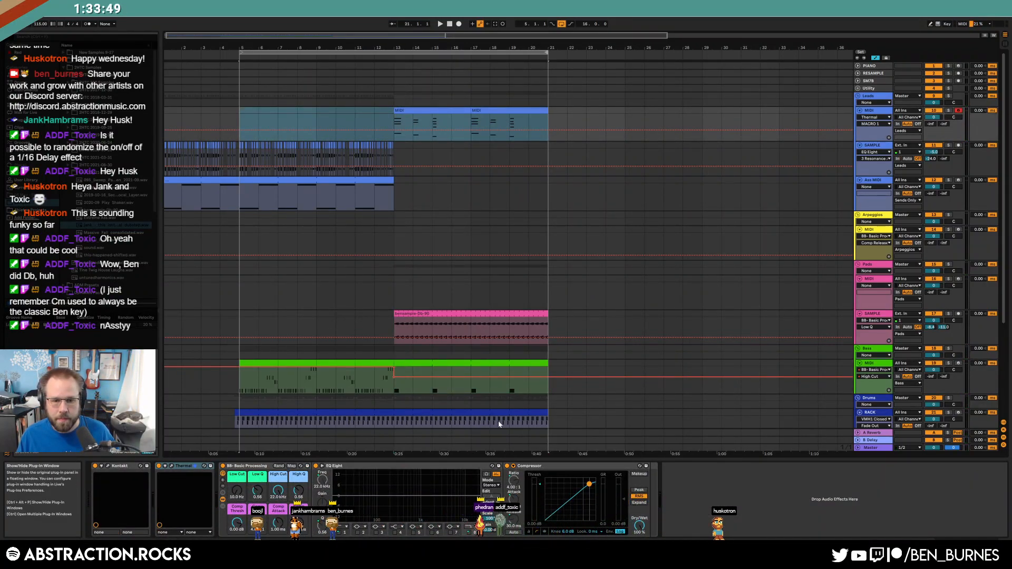
drag(743, 336, 711, 336)
click(772, 135)
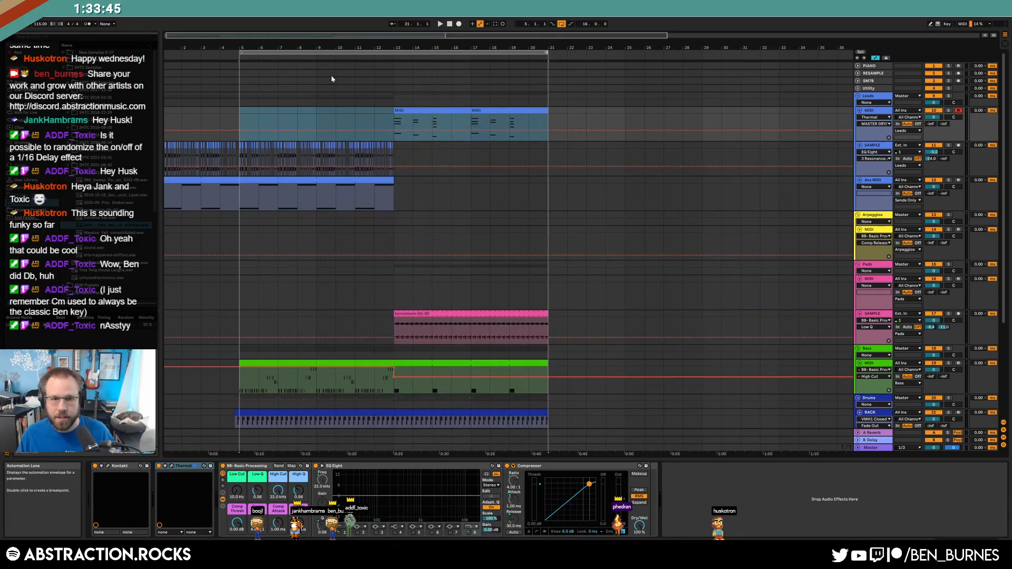
- Play the arrangement from about bar 9, hide the automation and bring the bass part after bar 13 into close view
click(320, 57)
key(a)
scroll(538, 264, down, 4)
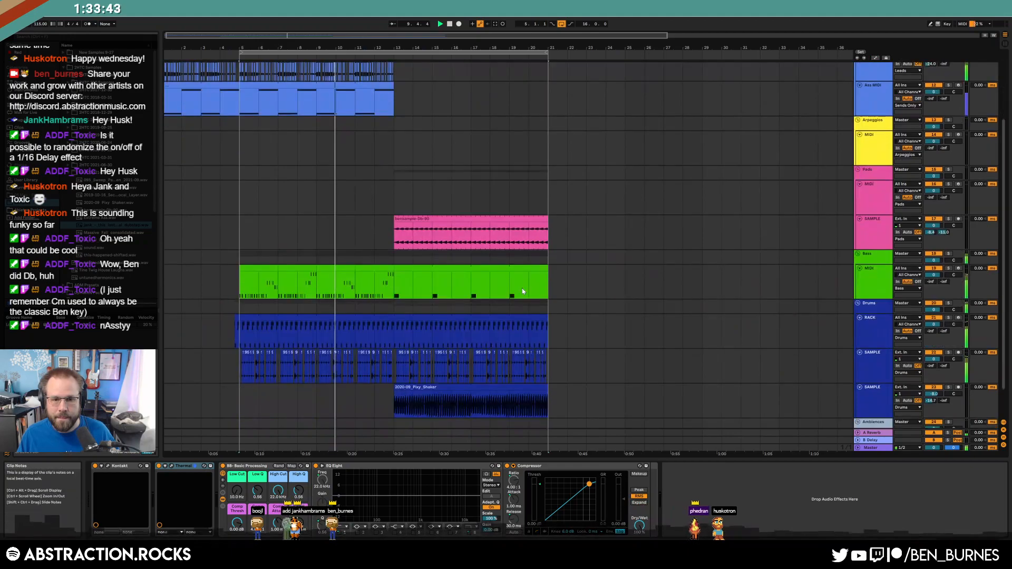
scroll(523, 291, down, 2)
scroll(471, 305, up, 3)
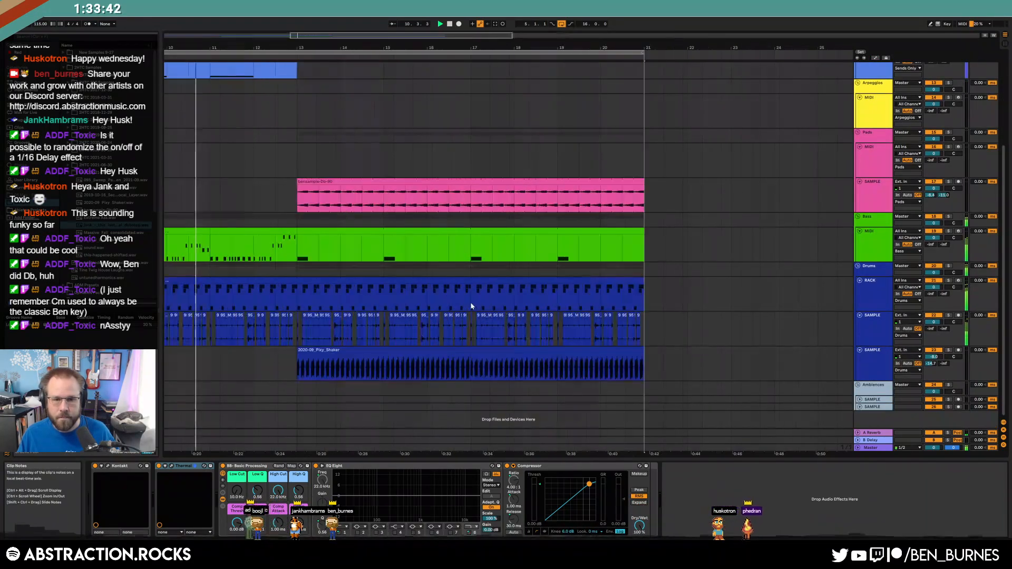
- In the two-bar bass clip, lengthen the C3 note to two beats and add two-beat D#3 and D3 notes filling the second bar
double_click(376, 248)
drag(356, 492, 447, 493)
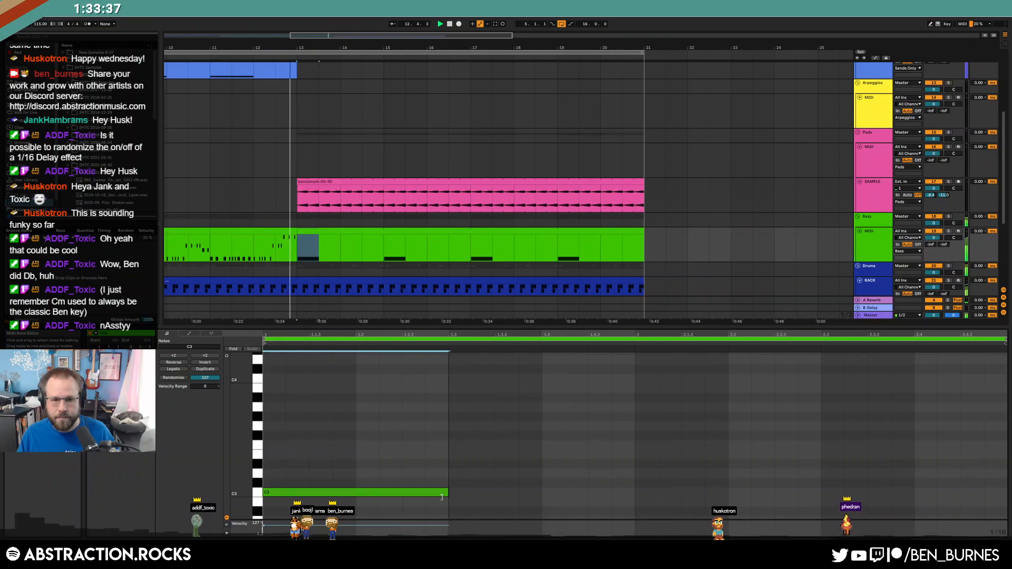
click(638, 467)
mouse_move(637, 467)
mouse_down()
mouse_move(800, 461)
mouse_move(911, 475)
mouse_move(992, 465)
mouse_up()
key(space)
click(830, 474)
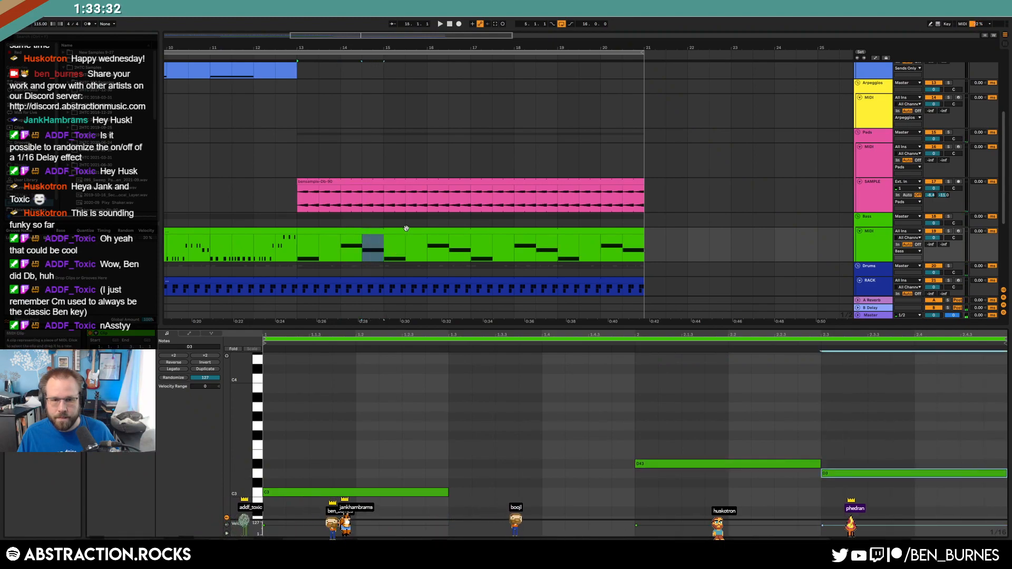
- Consolidate bass bars 13–17 into one clip, with its third-bar C3 note lowered to G#2 and lengthened to a full bar
click(406, 229)
drag(469, 250, 295, 255)
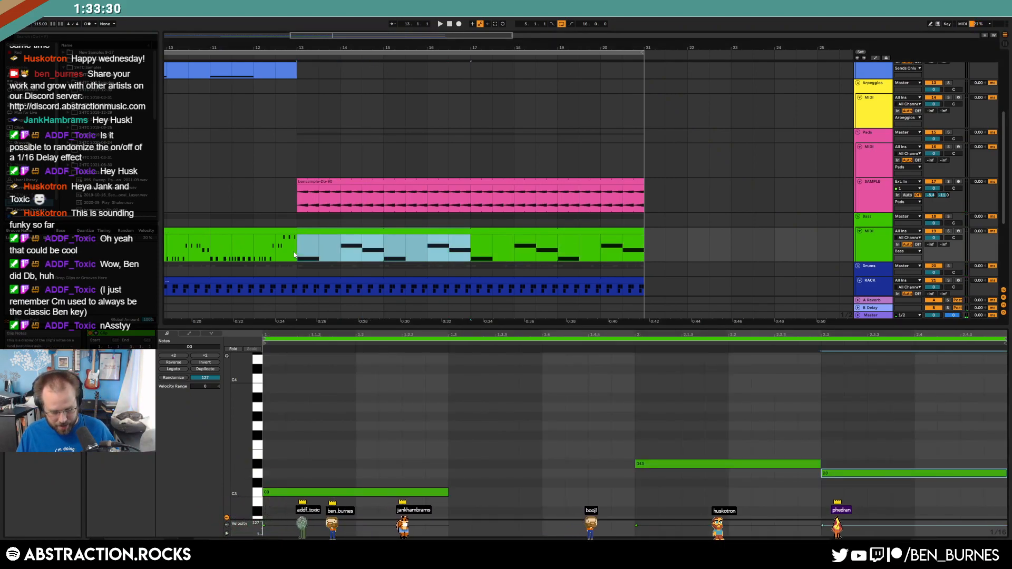
click(679, 450)
key(Down)
key(Down)
key(Down)
key(Down)
key(shift+Right)
key(shift+Right)
key(shift+Right)
key(shift+Right)
key(shift+Right)
key(shift+Right)
key(shift+Right)
key(shift+Right)
key(shift+Right)
key(shift+Right)
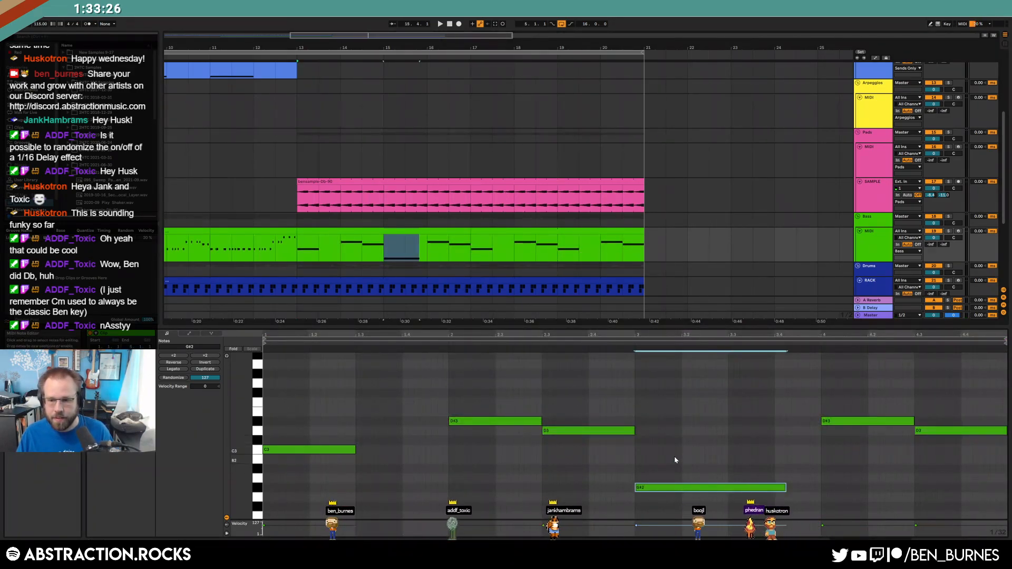
key(shift+Right)
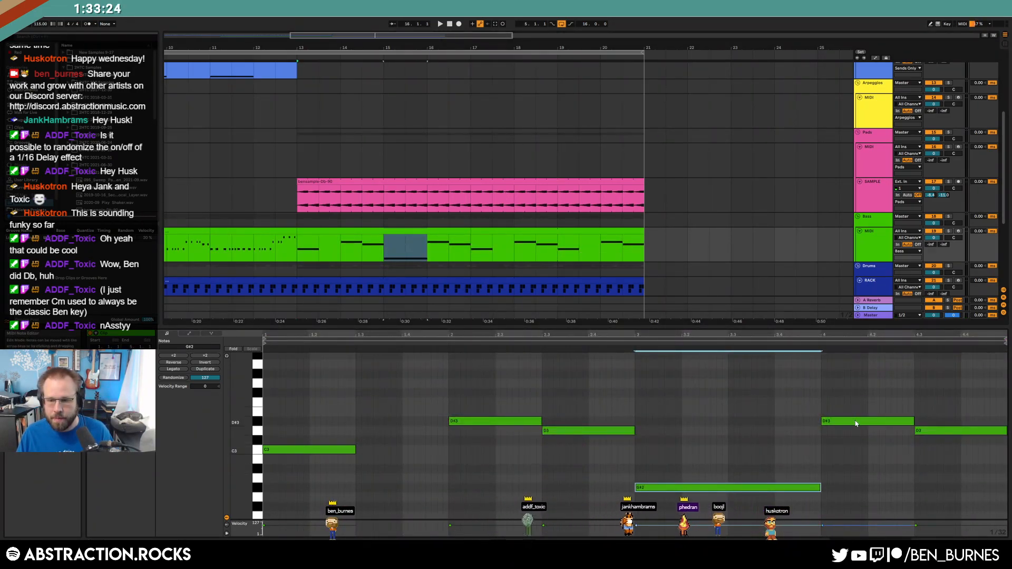
- In the bass clip, shorten the third-bar G#2 note and replace bar four with short G#2 notes climbing through A#2 and C3 to D#3
double_click(855, 423)
mouse_move(821, 488)
mouse_down()
mouse_move(770, 489)
mouse_move(832, 488)
mouse_up()
click(823, 489)
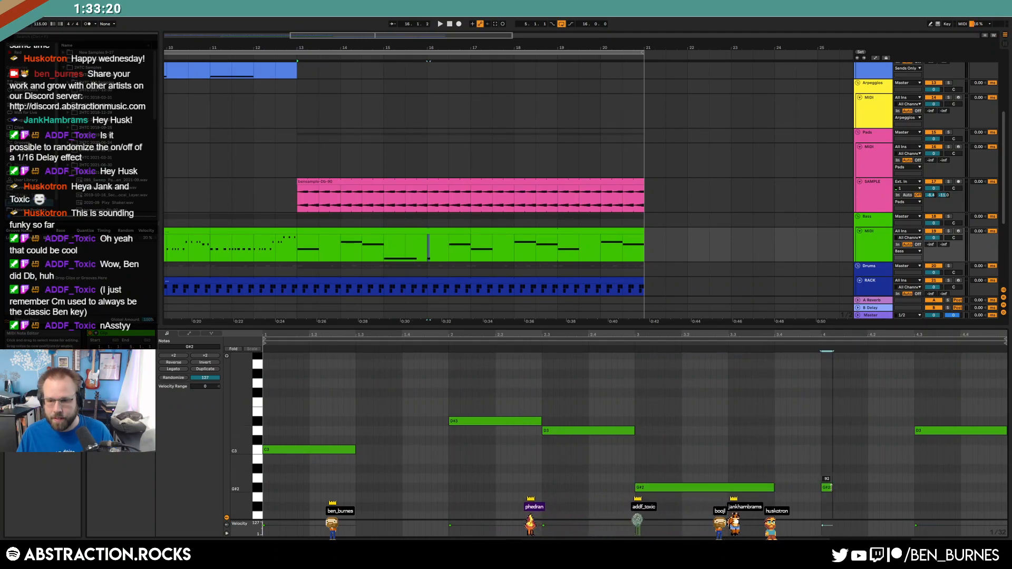
double_click(850, 487)
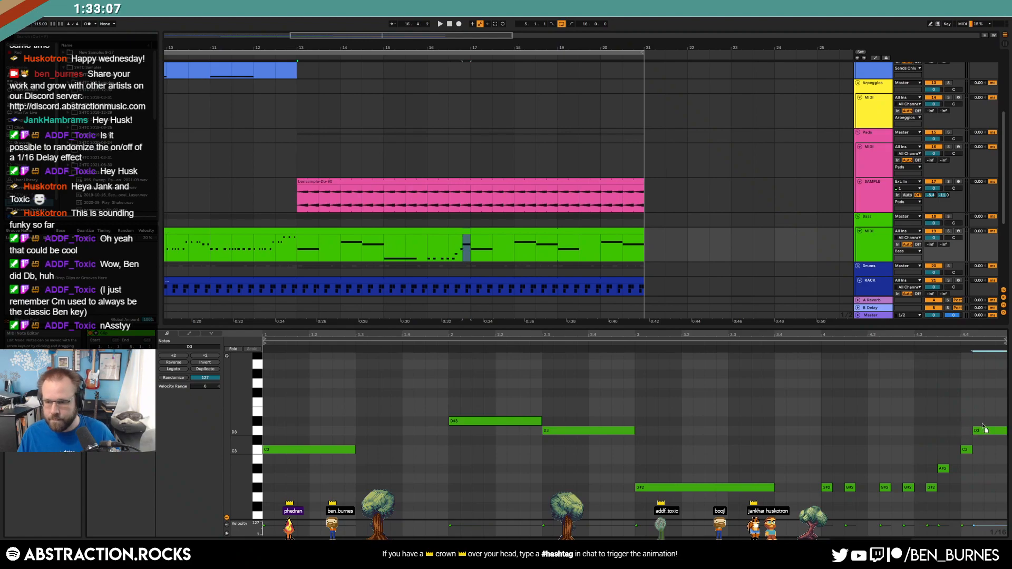
- Loop the arrangement over bars 13–21 and extend the looped four-bar bass clip to bar 21, replacing the existing bass clips there
click(425, 233)
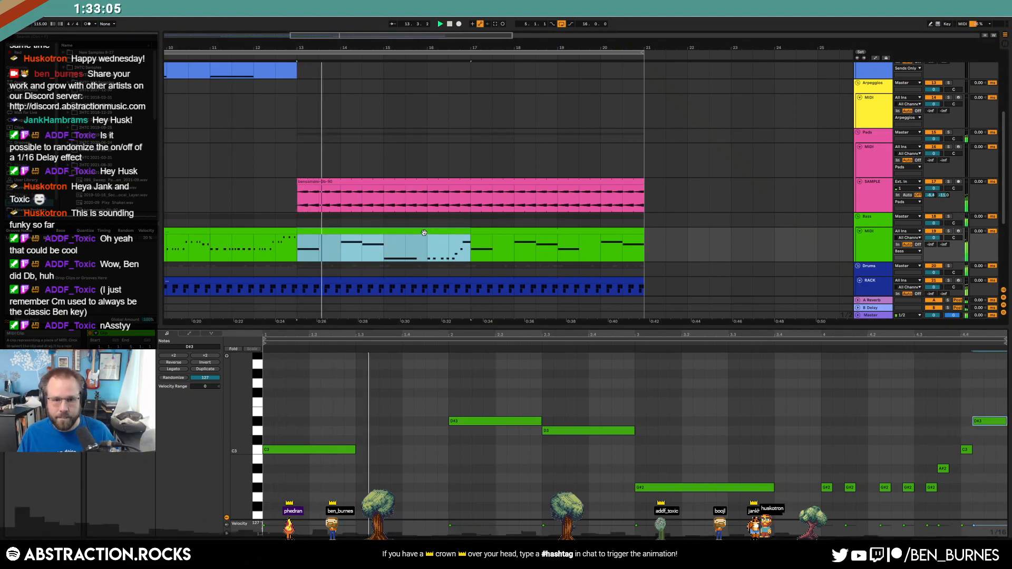
shift+click(501, 231)
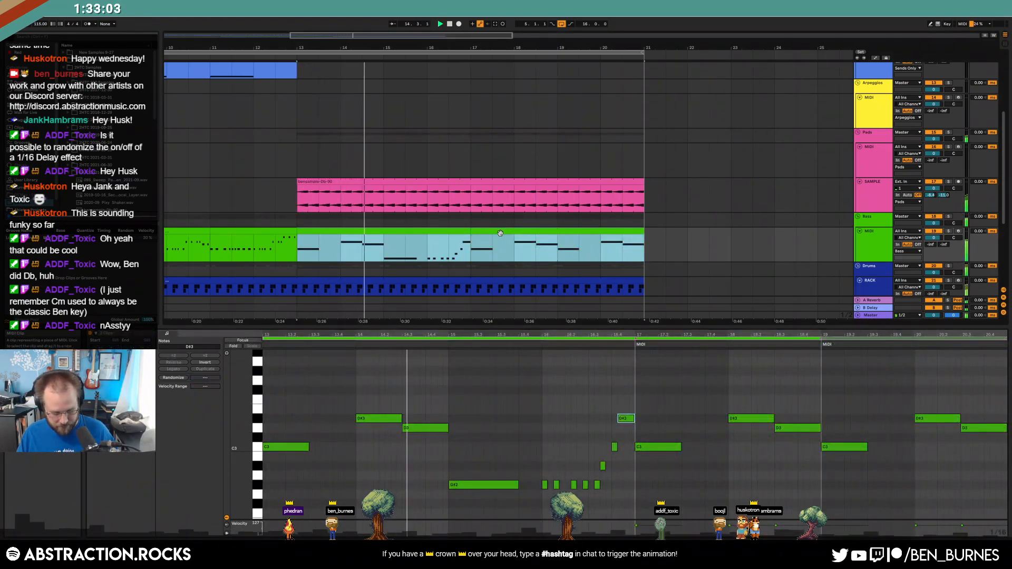
key(ctrl+l)
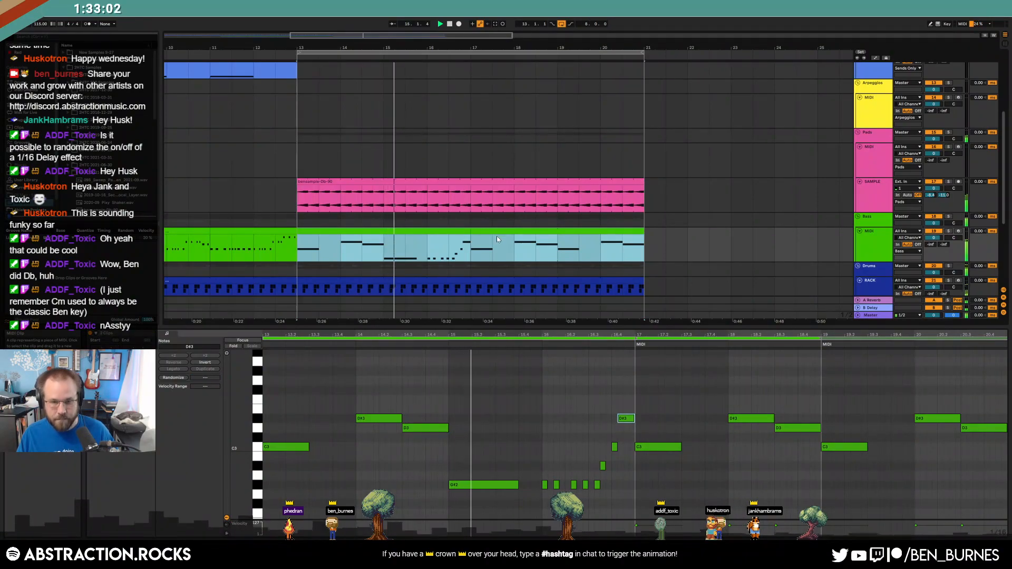
click(453, 233)
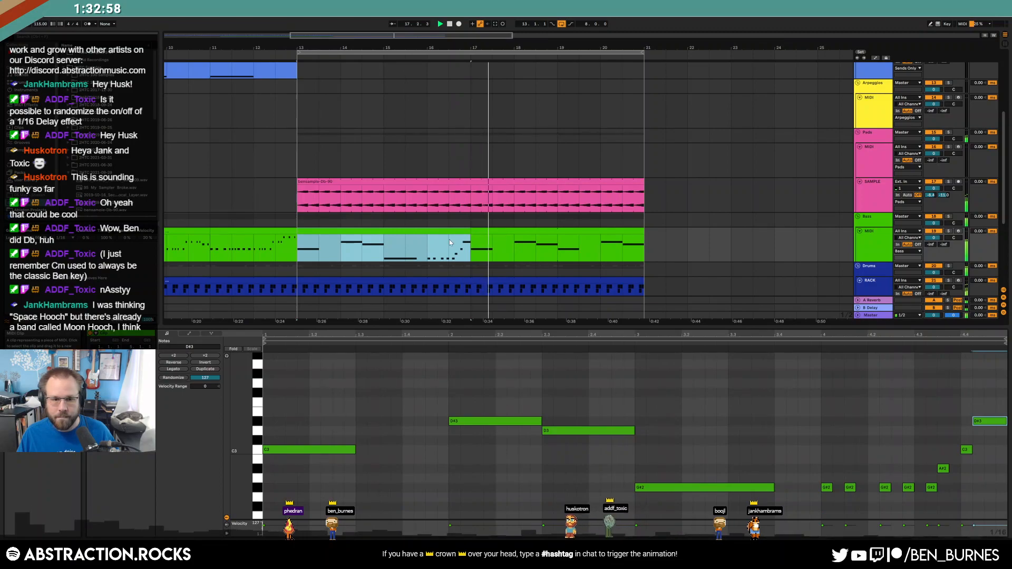
click(121, 354)
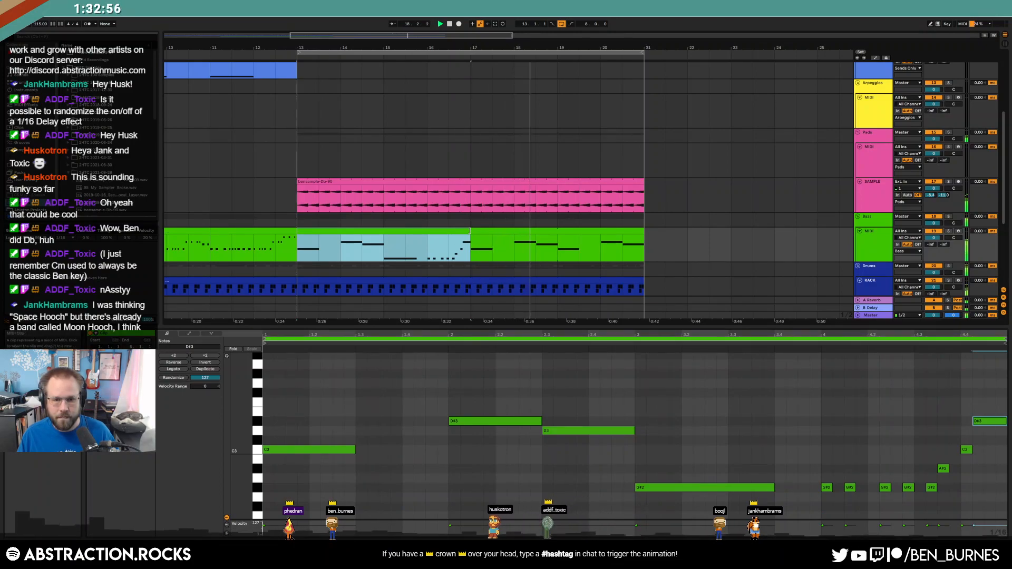
drag(468, 231, 643, 232)
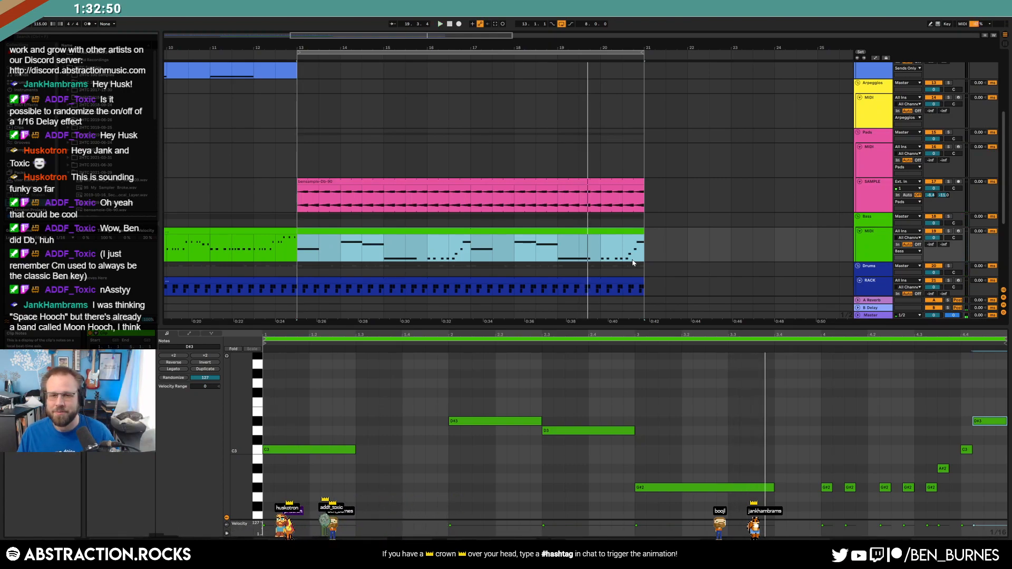
- Add a MIDI track below the bass track and copy the bass clip of bars 13–21 onto it
click(878, 243)
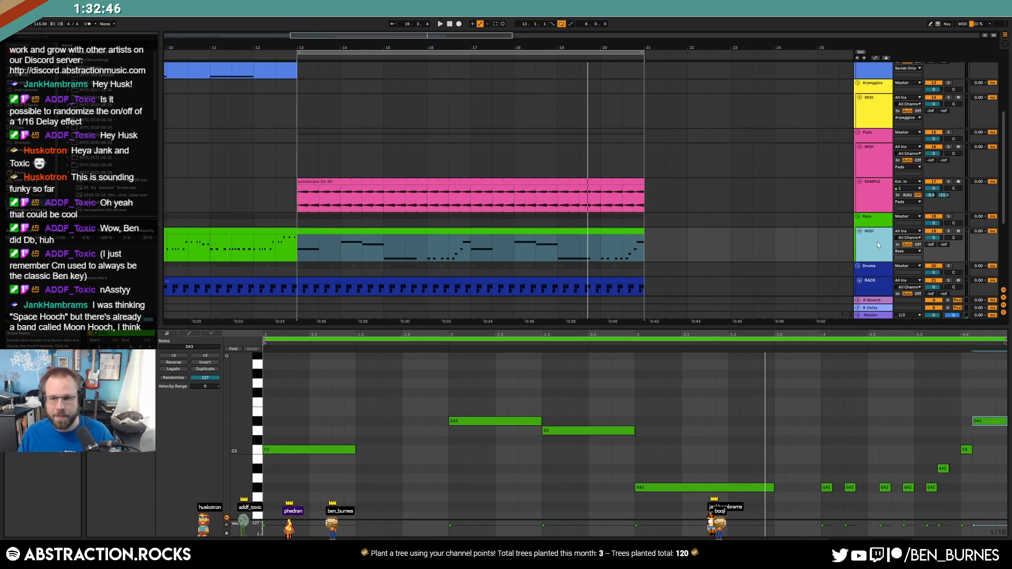
key(ctrl+shift+t)
key(shift+Tab)
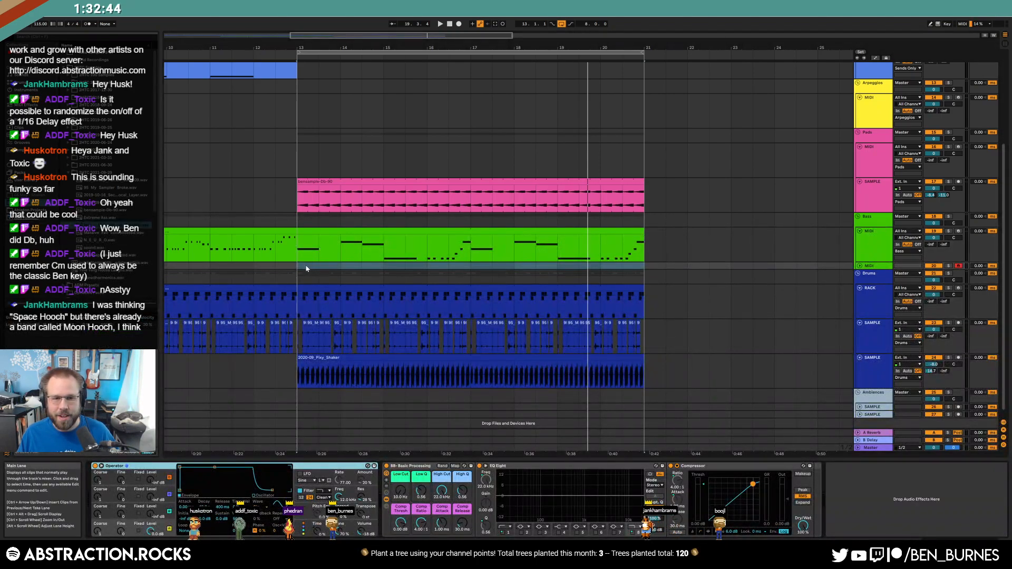
key(space)
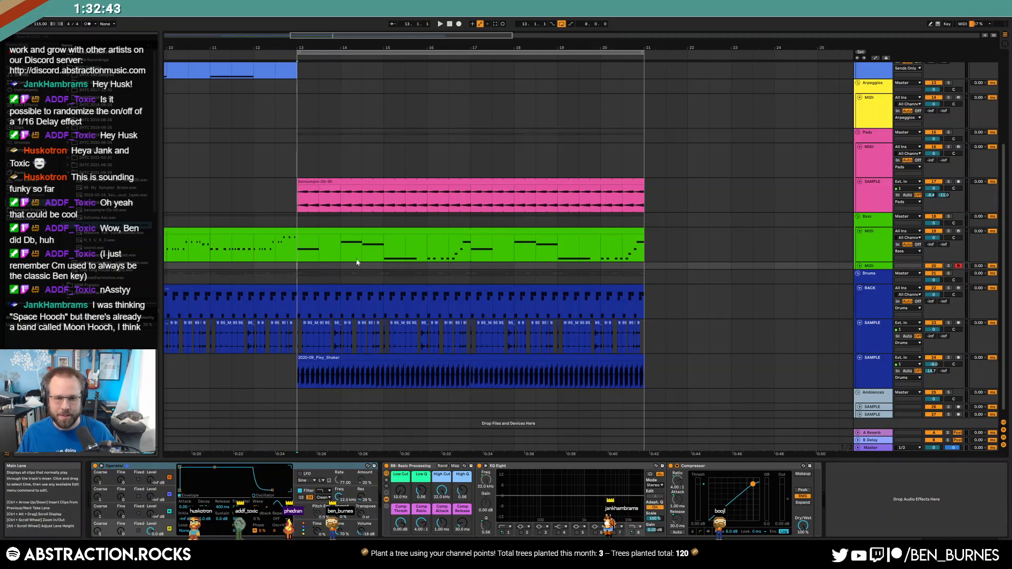
click(313, 234)
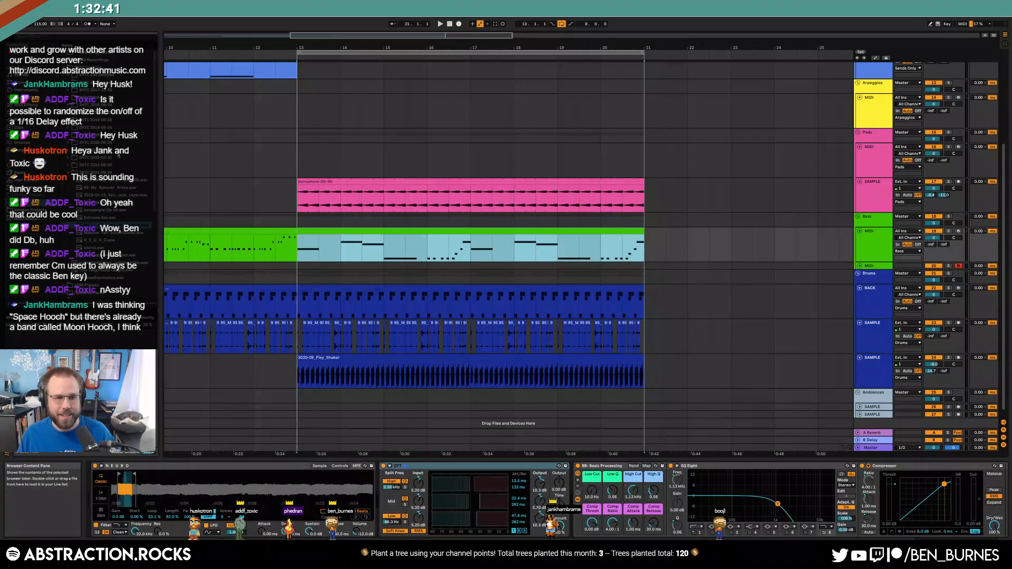
click(299, 265)
click(329, 231)
drag(329, 232, 325, 267)
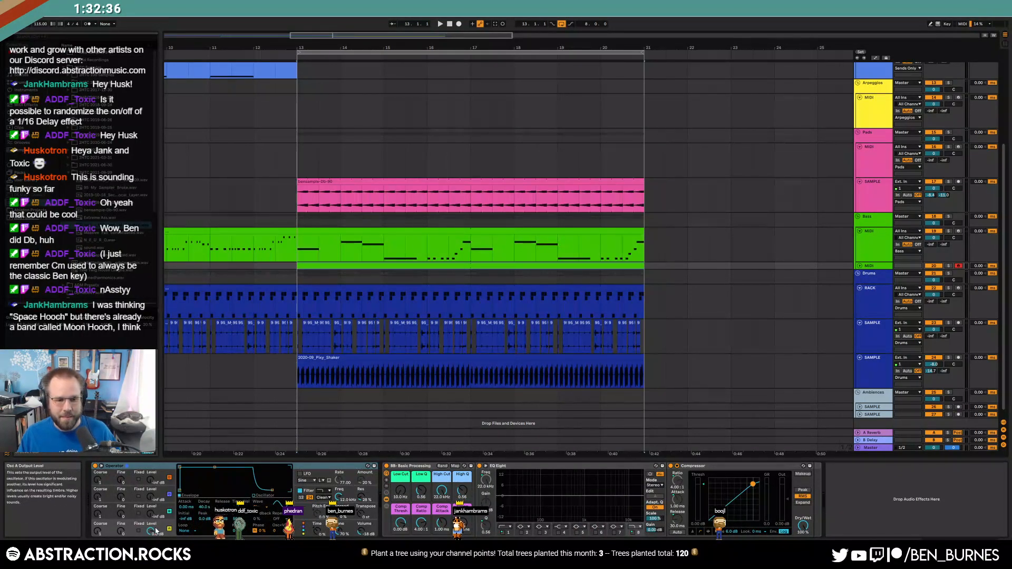
- Transpose all notes of the copied bass clip down two octaves and play the section
key(space)
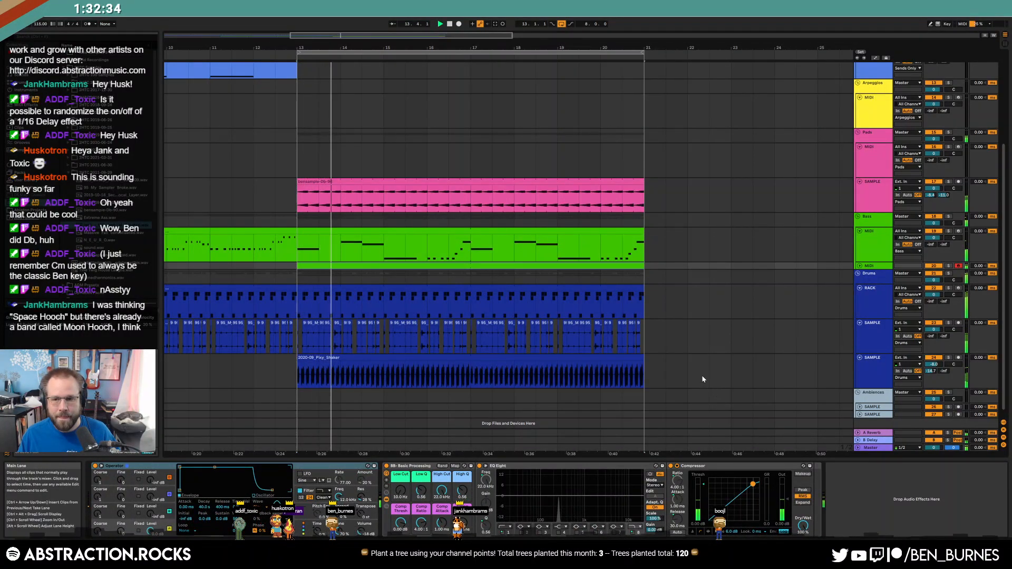
key(space)
double_click(377, 265)
key(shift+Down)
key(shift+Down)
key(space)
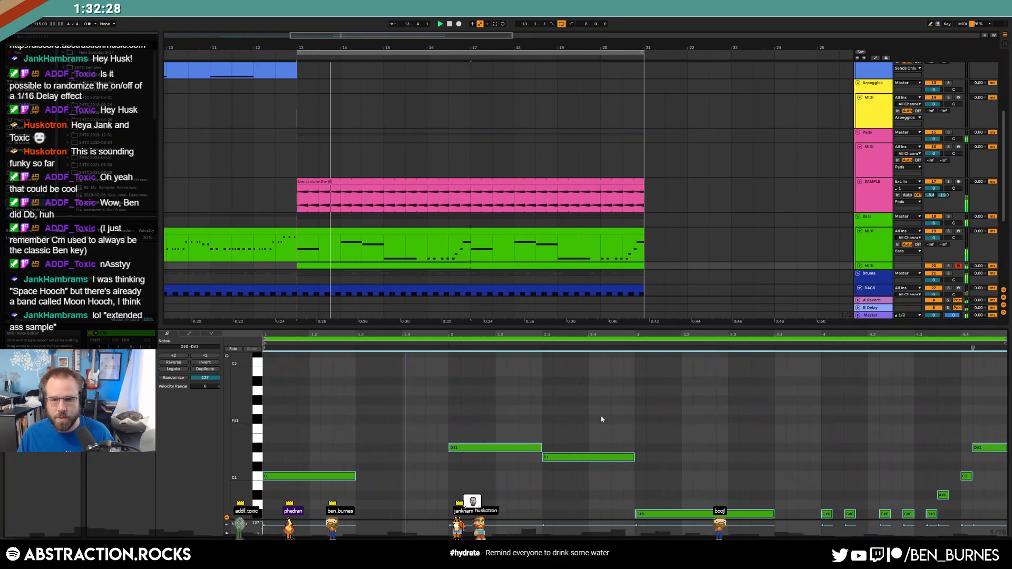
- Unfold the new bass track and lower its volume during playback
key(shift+Tab)
click(859, 266)
drag(931, 273, 931, 286)
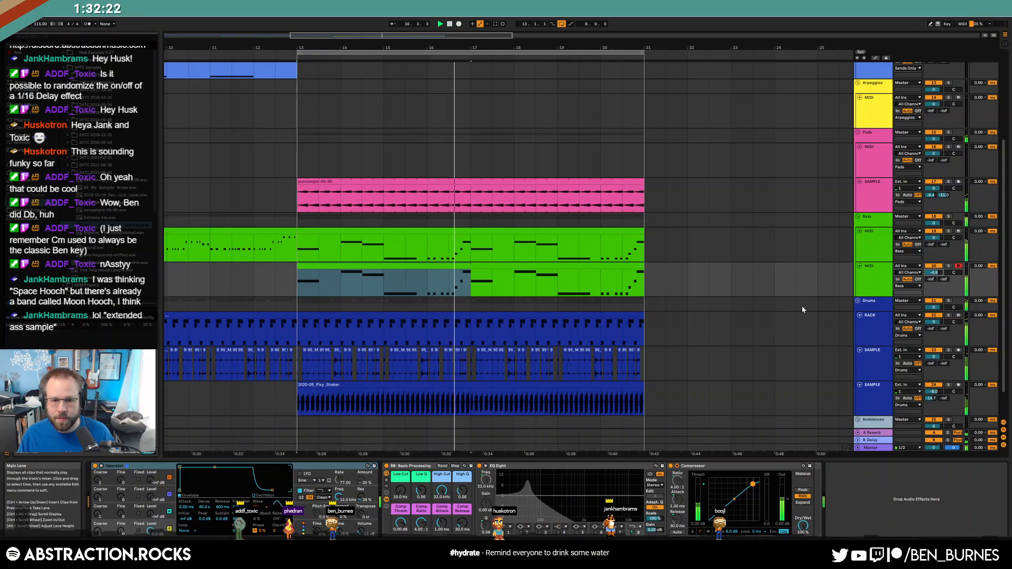
key(space)
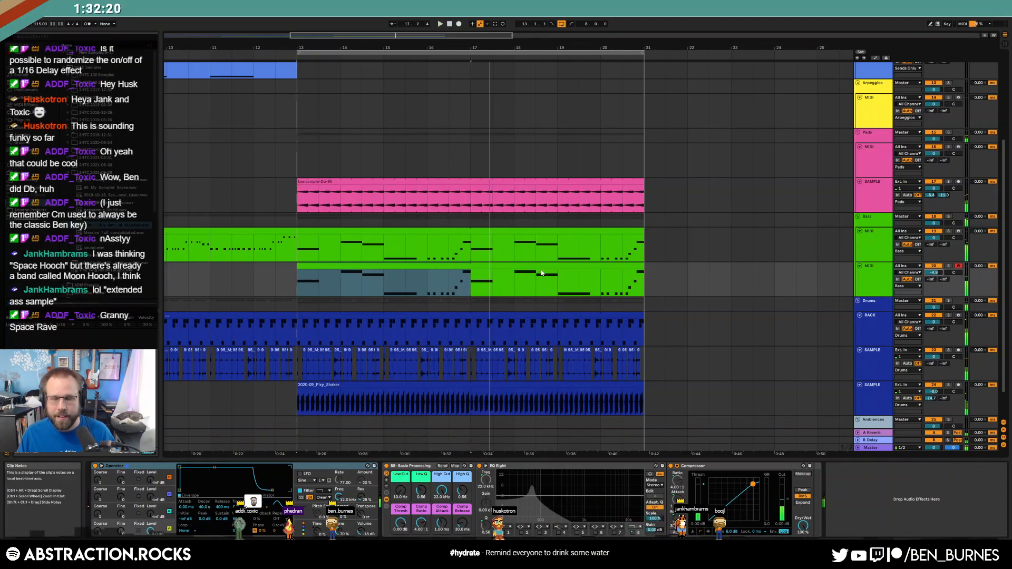
- Add a Phaser-Flanger effect to the pad sample track and place it first in the device chain
scroll(527, 253, up, 2)
click(684, 271)
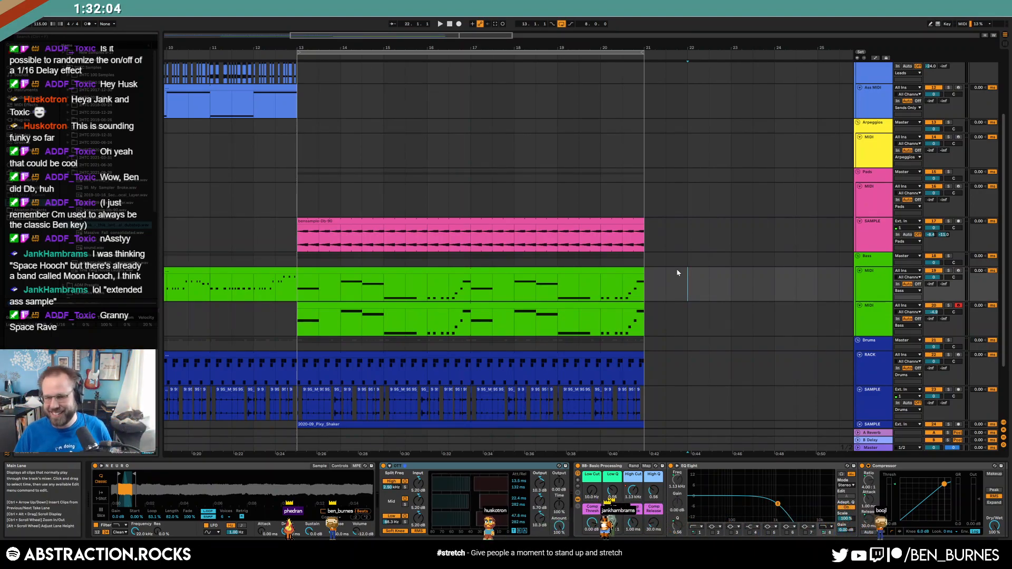
scroll(371, 313, up, 3)
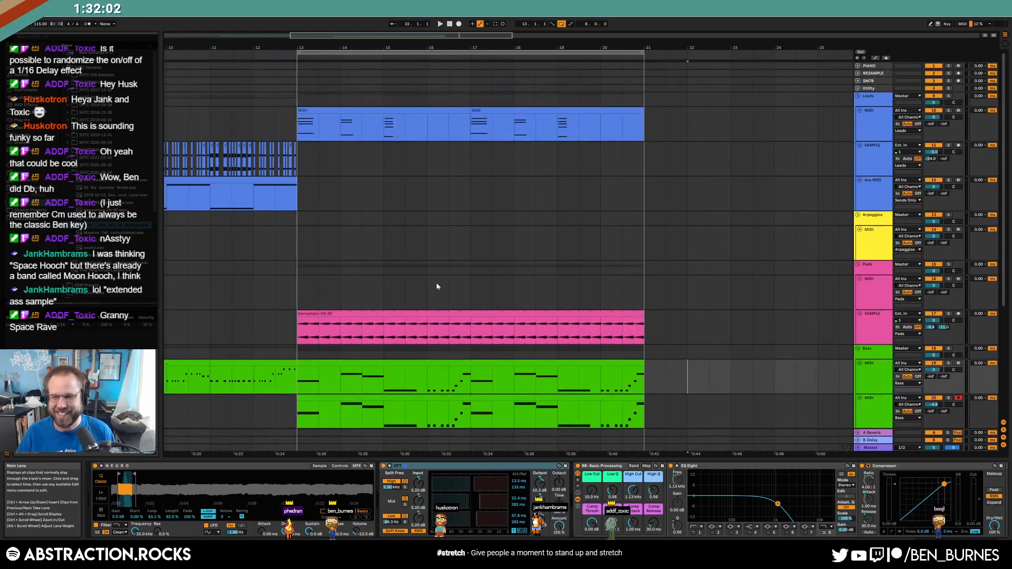
click(351, 322)
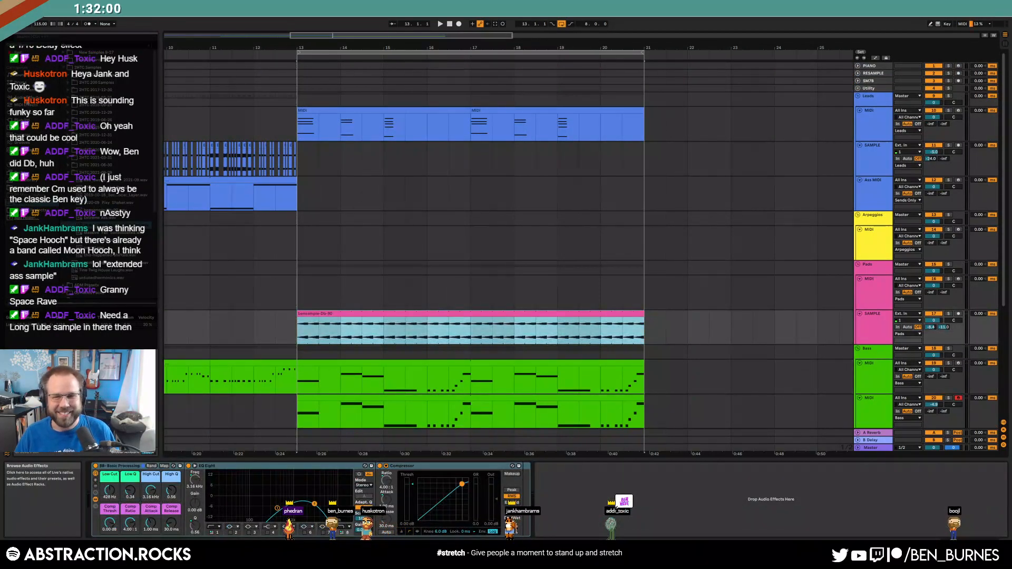
click(37, 97)
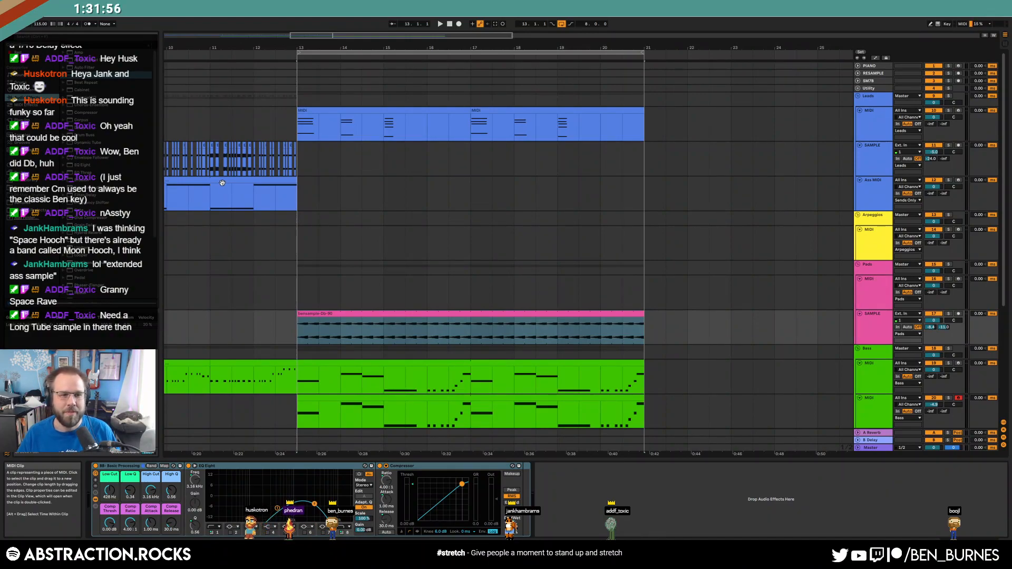
scroll(95, 176, down, 3)
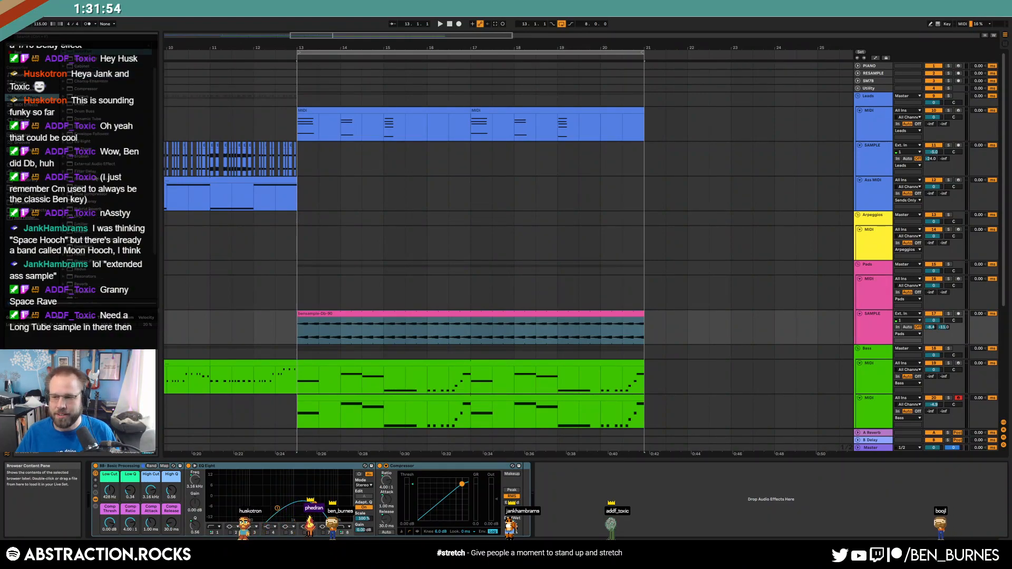
scroll(97, 180, down, 3)
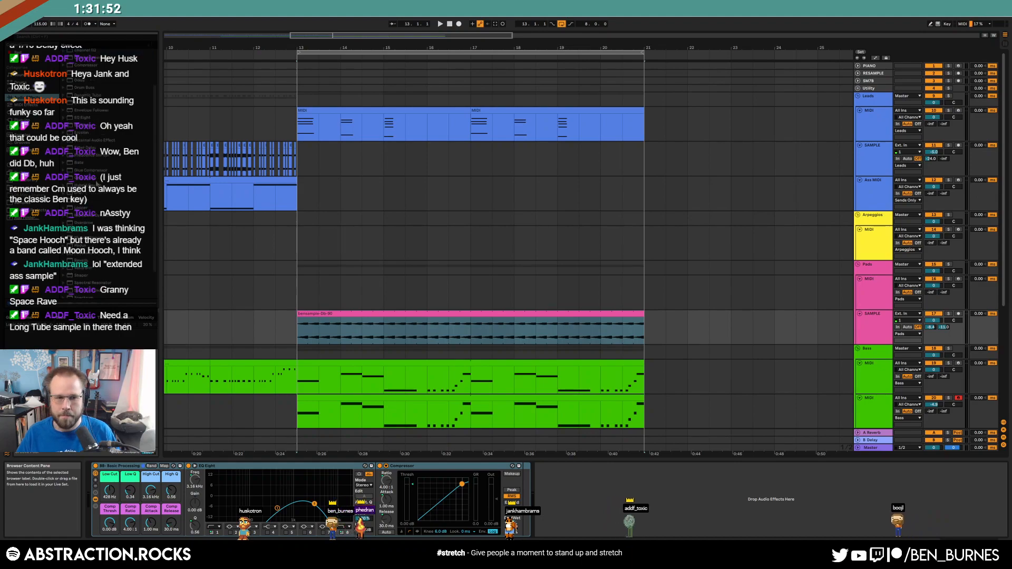
drag(98, 215, 548, 508)
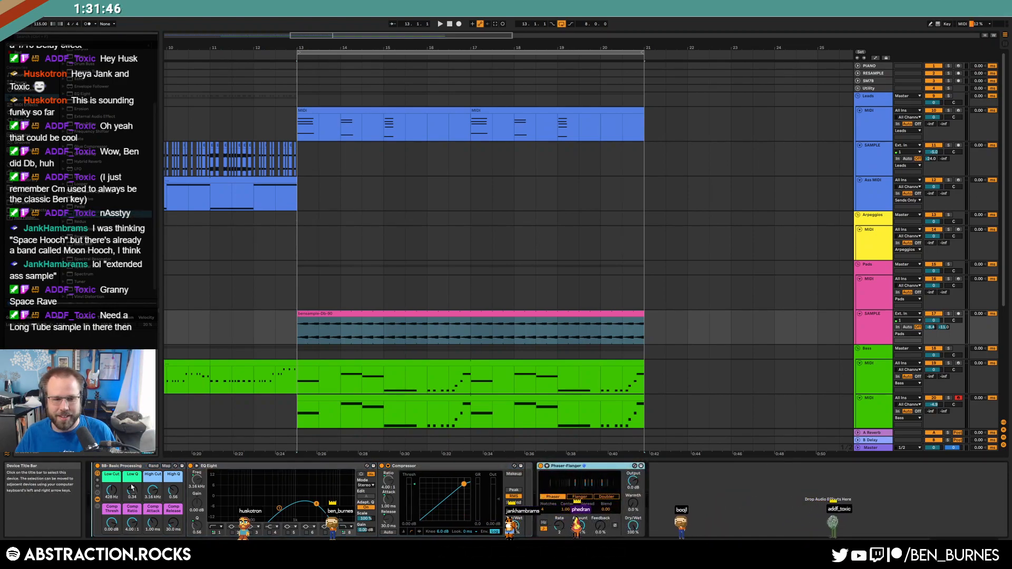
drag(565, 466, 114, 467)
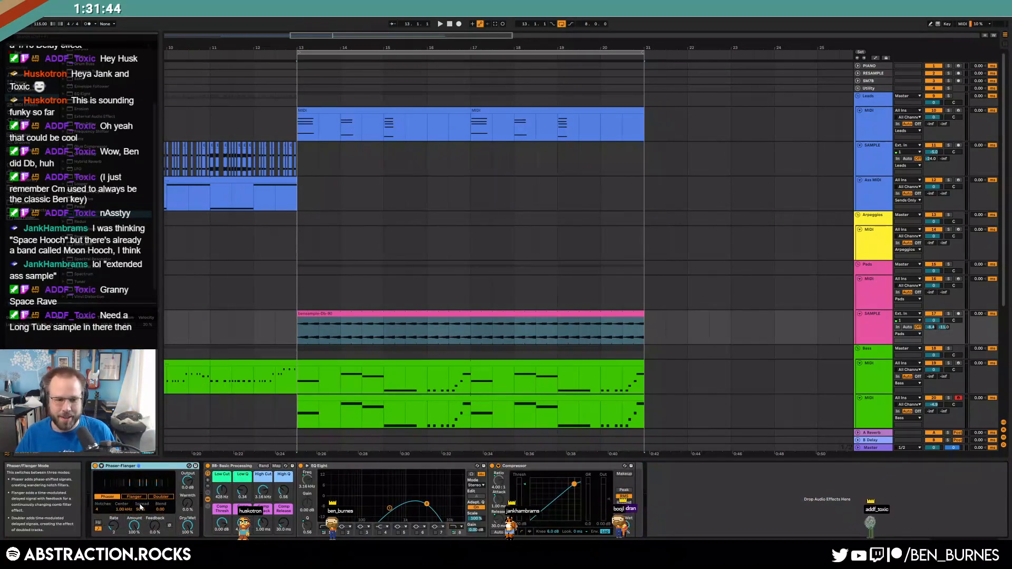
- With the pad sample soloed, split it at bar 15, lower that part's pitch and extend it to bar 17, ending with solo off
click(949, 315)
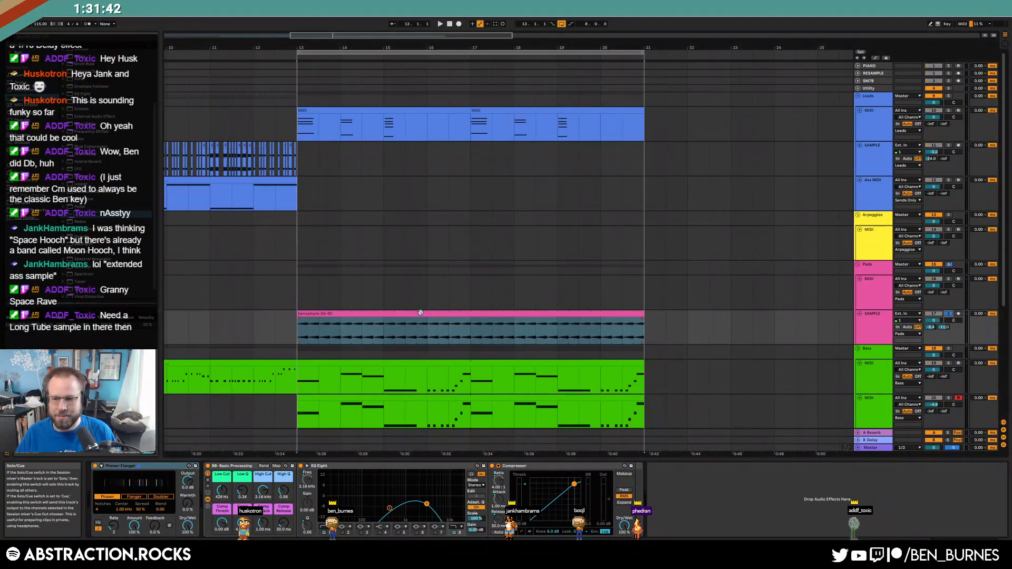
key(space)
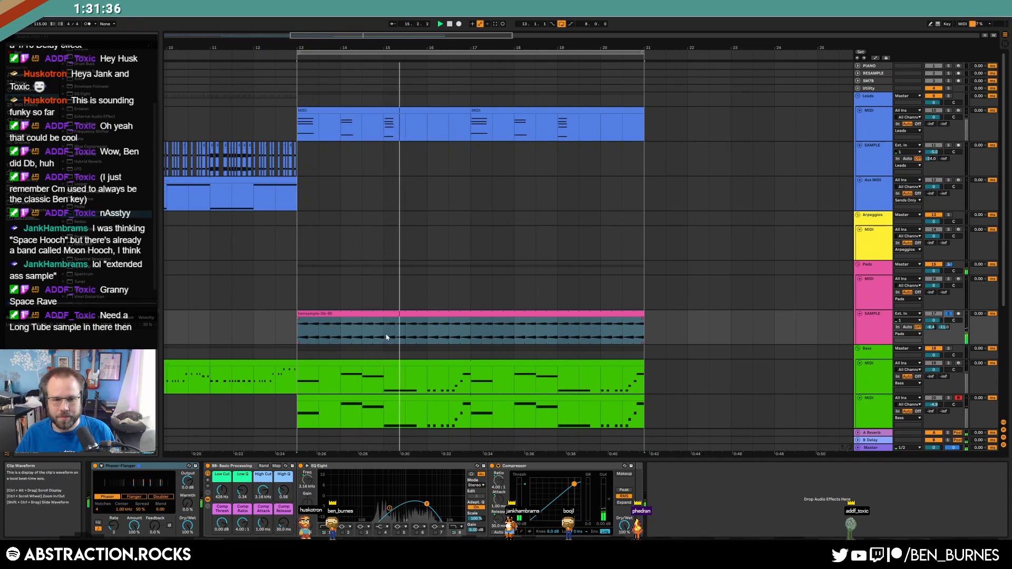
drag(387, 338, 442, 336)
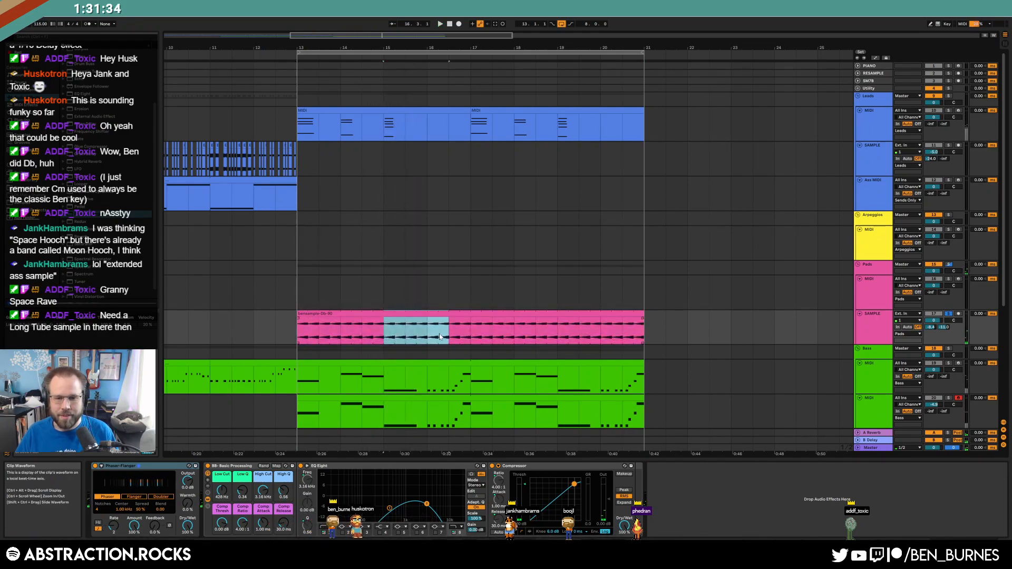
key(shift+Tab)
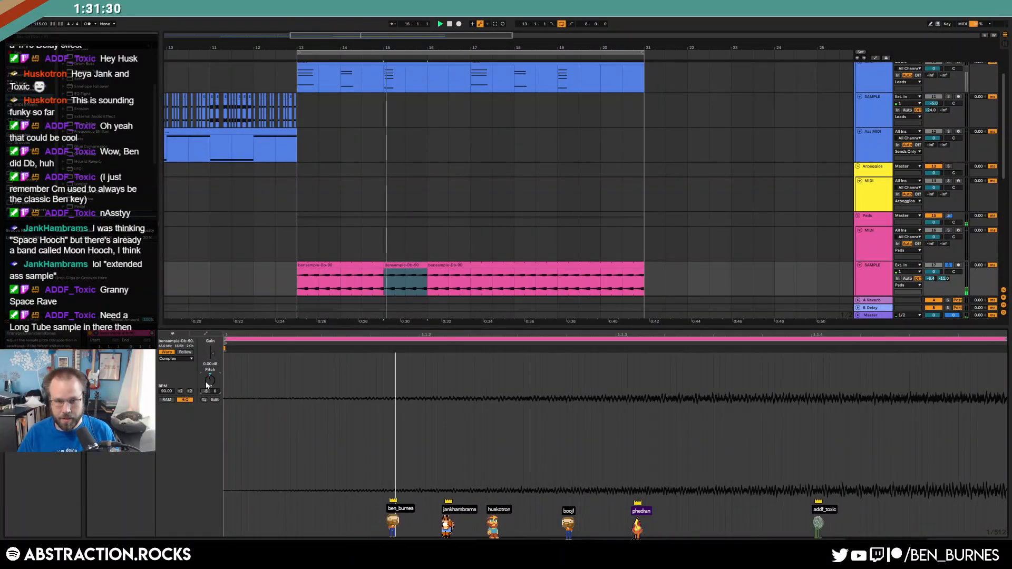
shift+click(464, 267)
drag(465, 267, 471, 268)
click(948, 265)
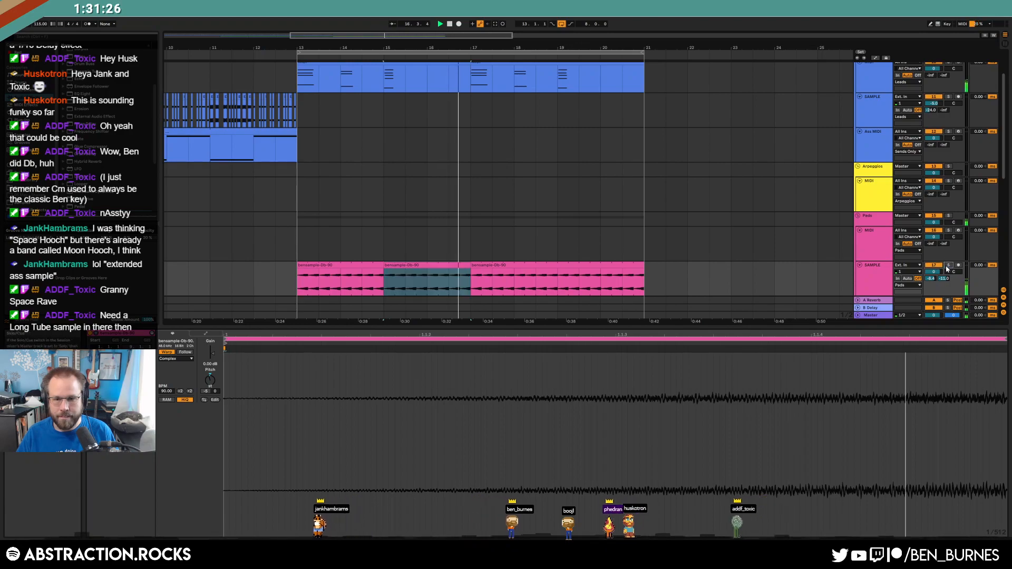
- Duplicate the two pad sample clips of bars 13–17 so they fill bars 17–21
click(434, 266)
shift+click(367, 267)
key(ctrl+d)
key(shift+Tab)
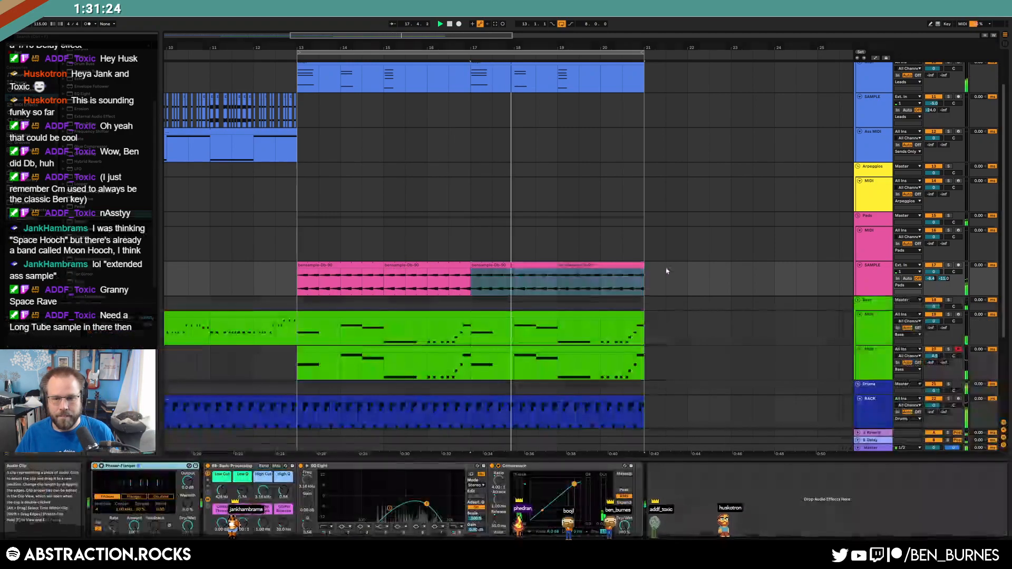
- Examine the third chord's upper notes in the lead clip at bars 17–21 and in the lead clip at bars 13–17
scroll(631, 281, up, 3)
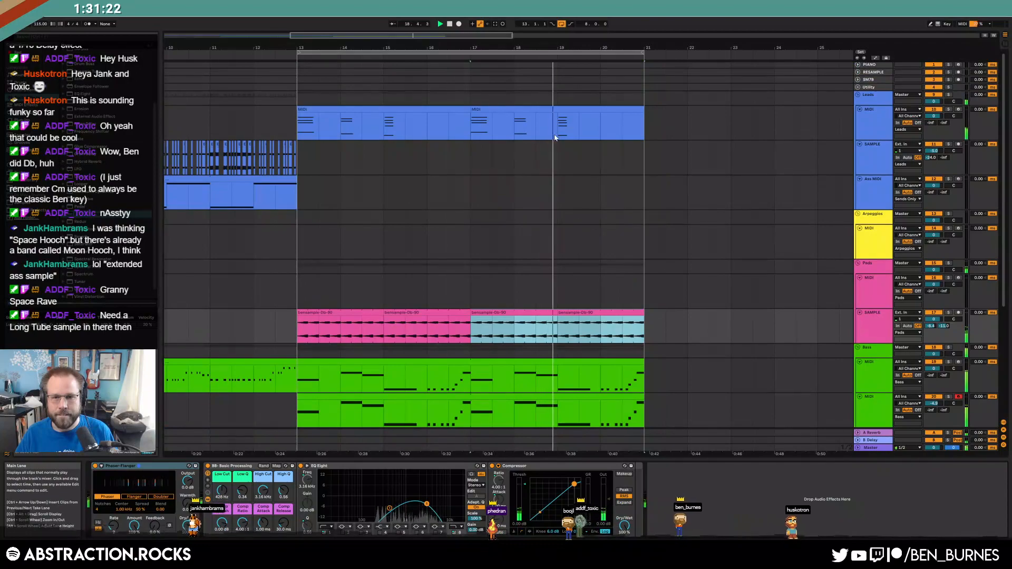
double_click(552, 138)
key(Up)
key(Up)
click(625, 504)
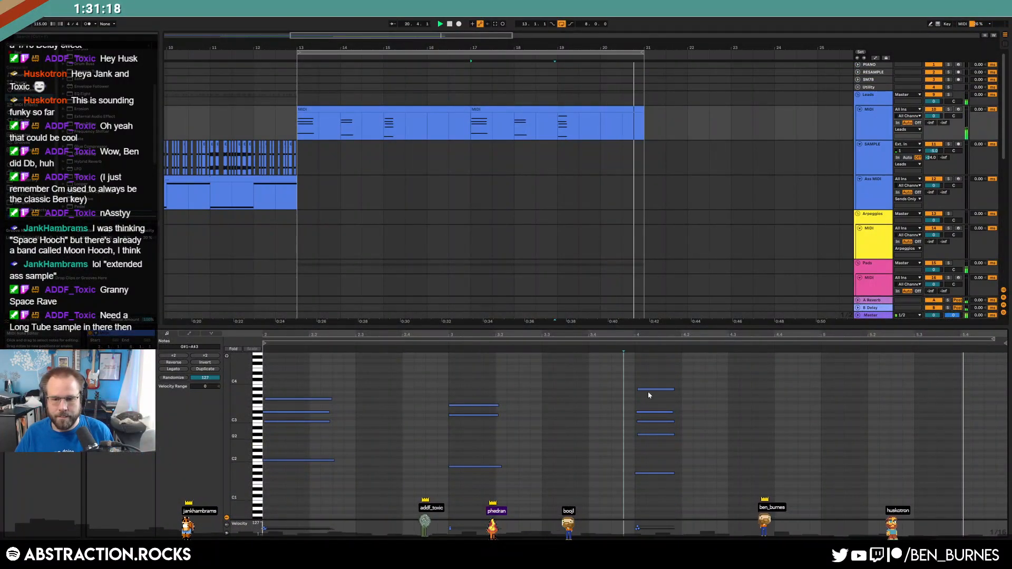
click(650, 390)
click(654, 412)
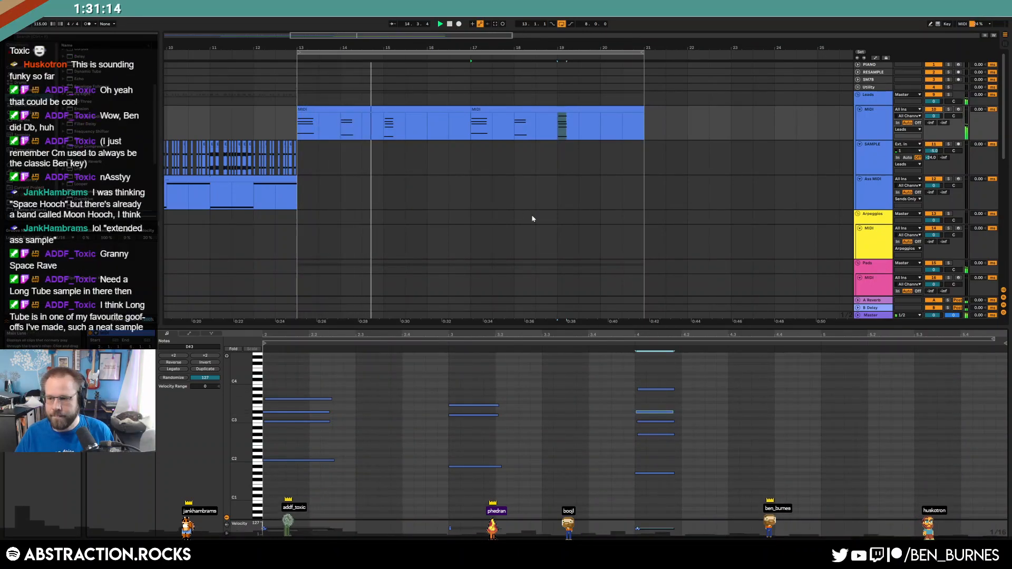
click(466, 109)
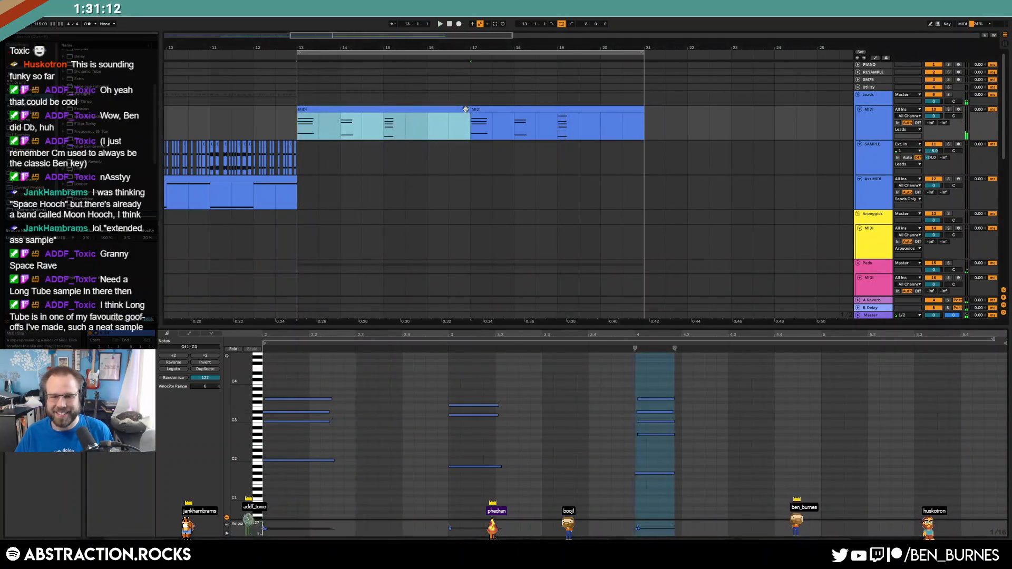
- Consolidate the two lead clips at bars 13–17 and 17–21 into a single clip
click(580, 447)
drag(474, 404, 474, 411)
drag(647, 412, 647, 414)
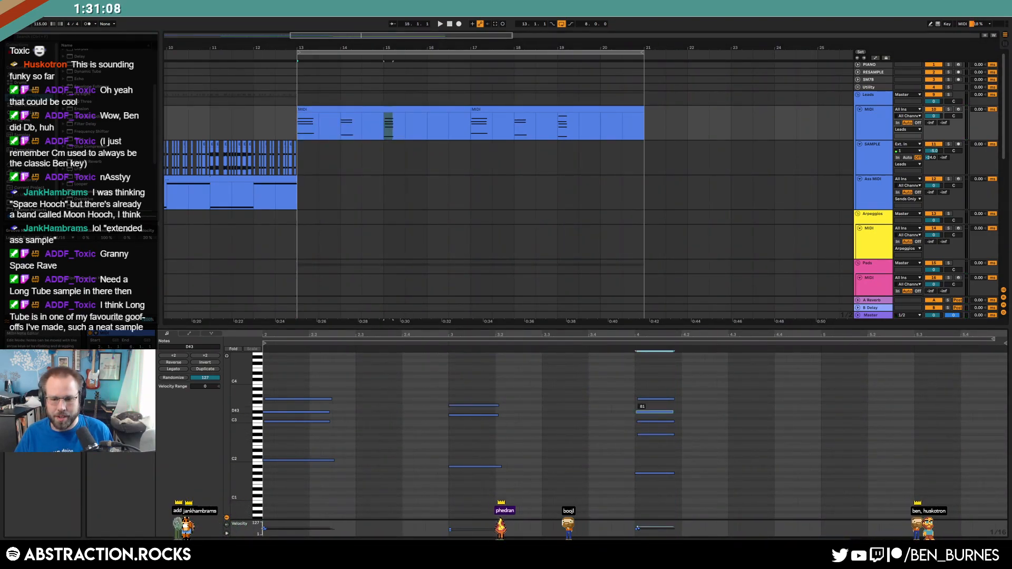
click(402, 107)
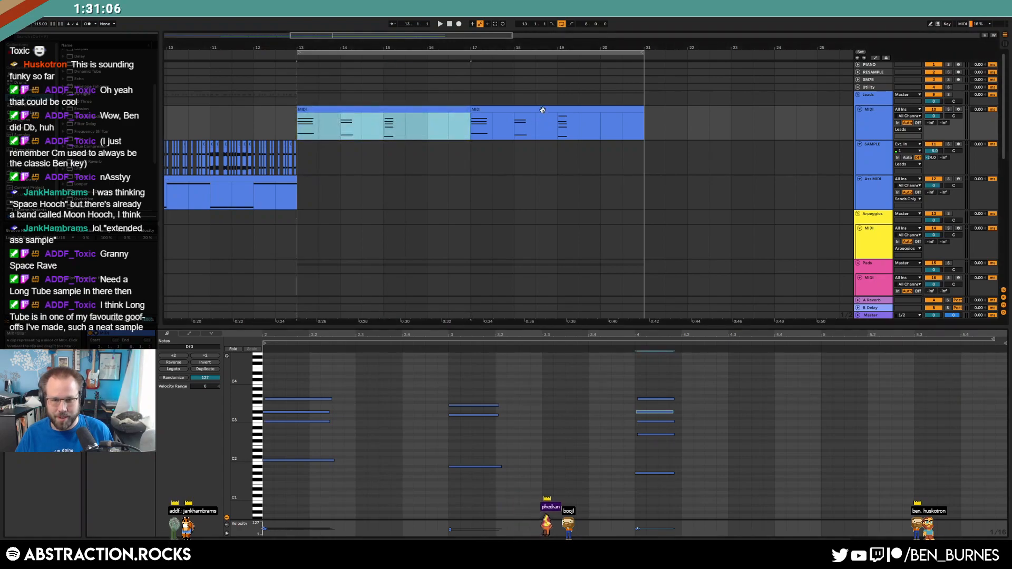
shift+click(542, 110)
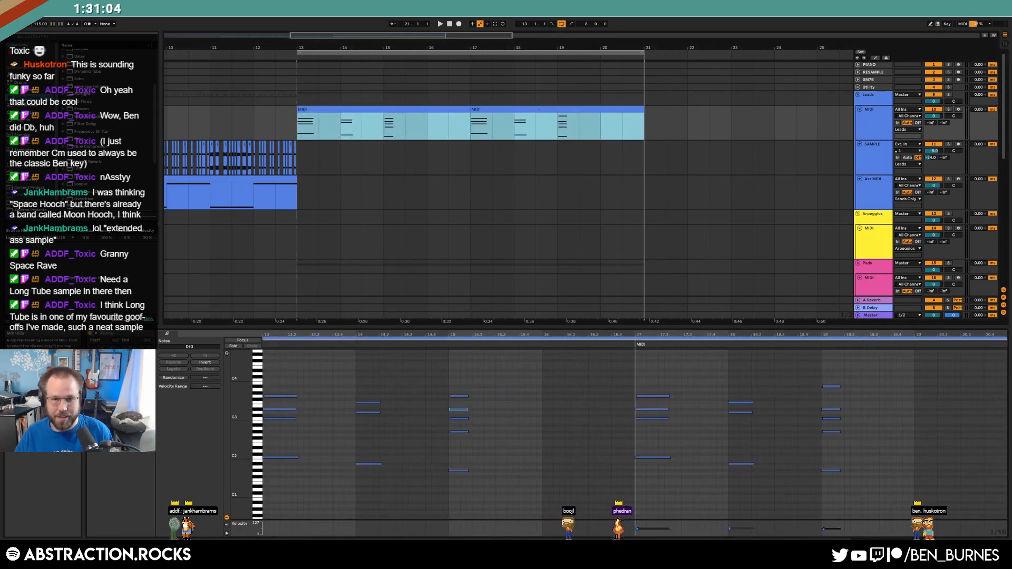
key(ctrl+j)
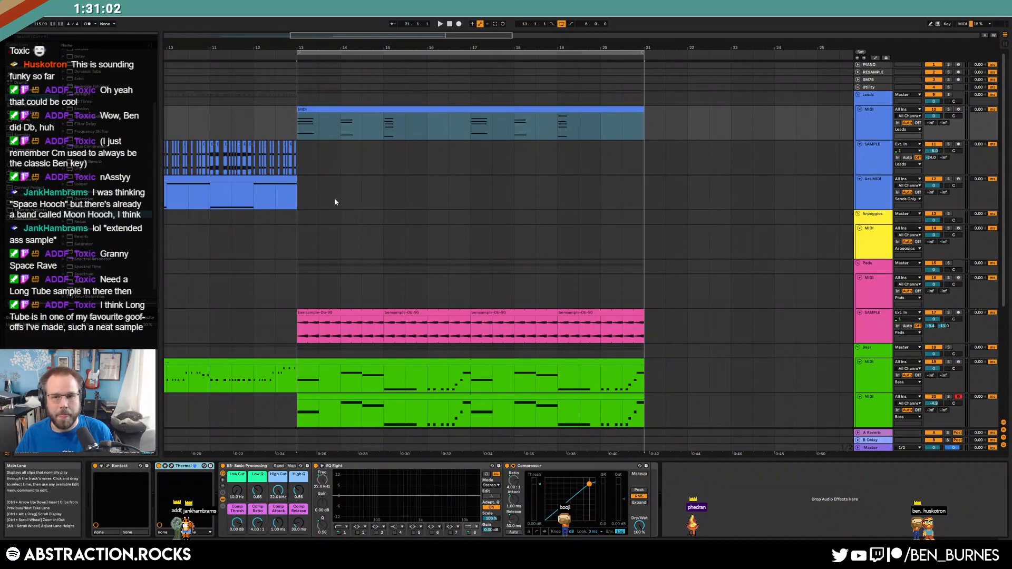
- Place the Massive_Fall_consolidated sample at bar 13 on the first sample track under Ambiences and play the section
scroll(521, 213, down, 3)
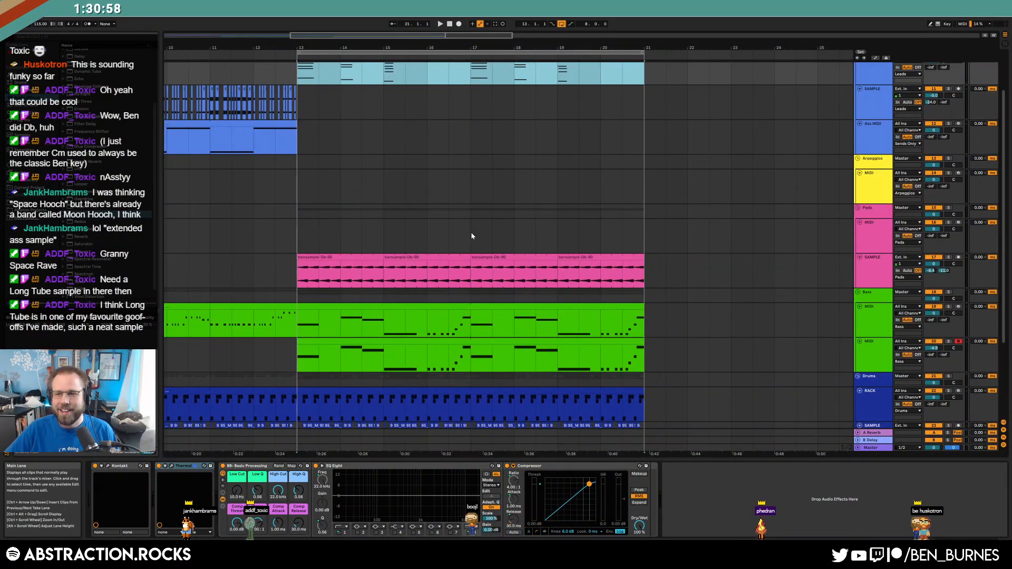
click(449, 24)
drag(425, 35, 393, 26)
scroll(492, 208, down, 3)
scroll(492, 207, down, 4)
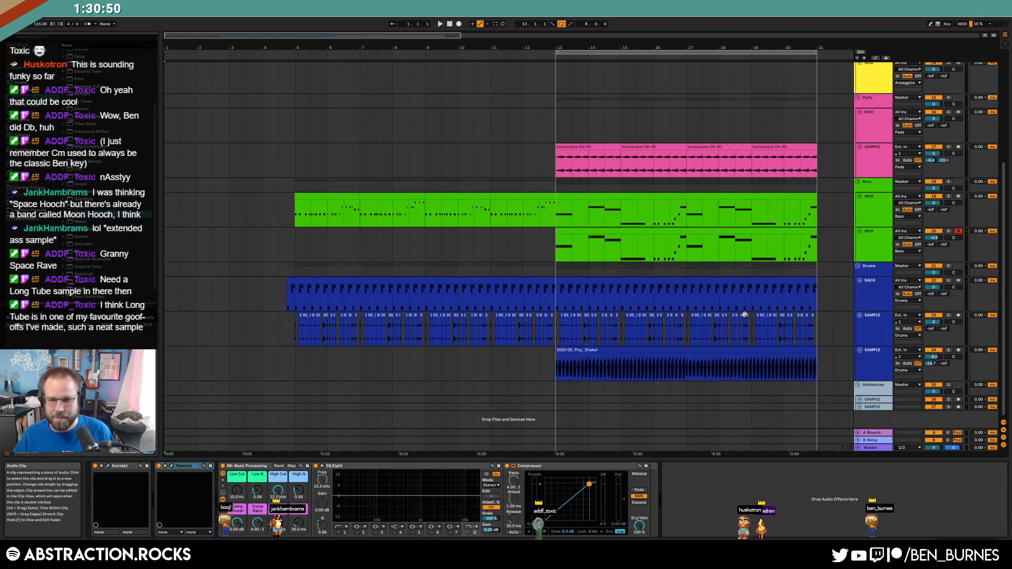
click(30, 203)
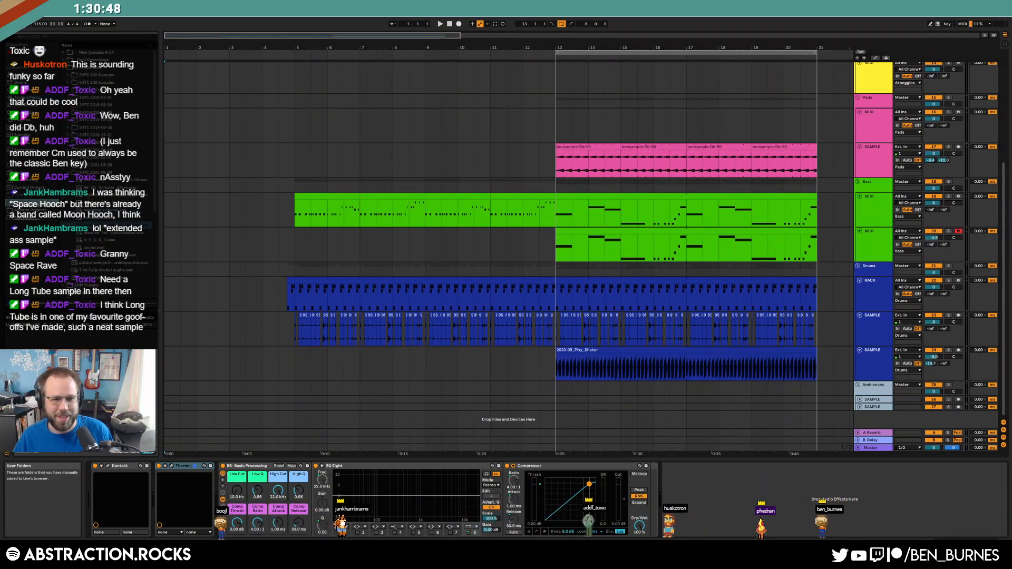
click(128, 233)
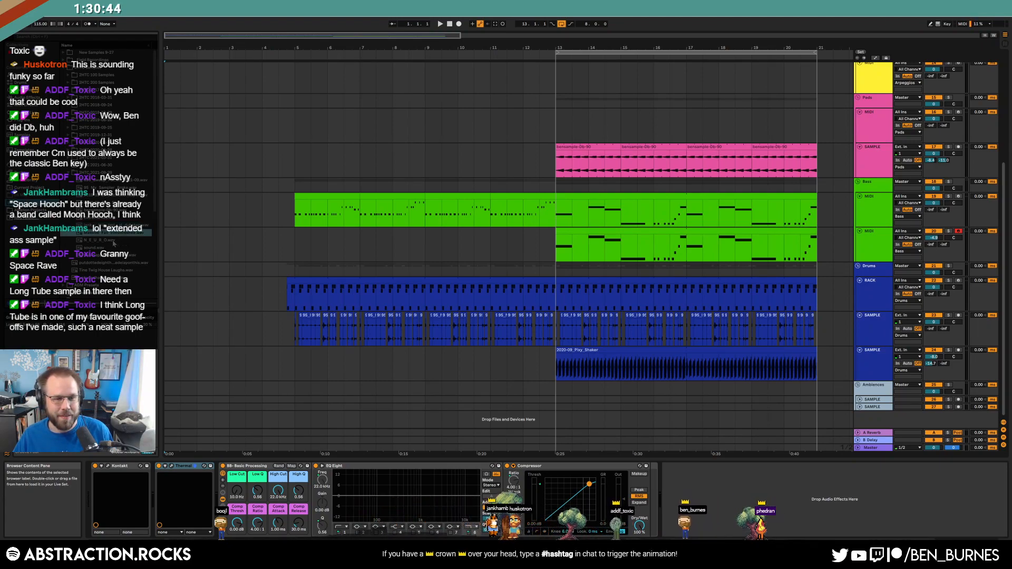
drag(96, 235, 558, 401)
key(space)
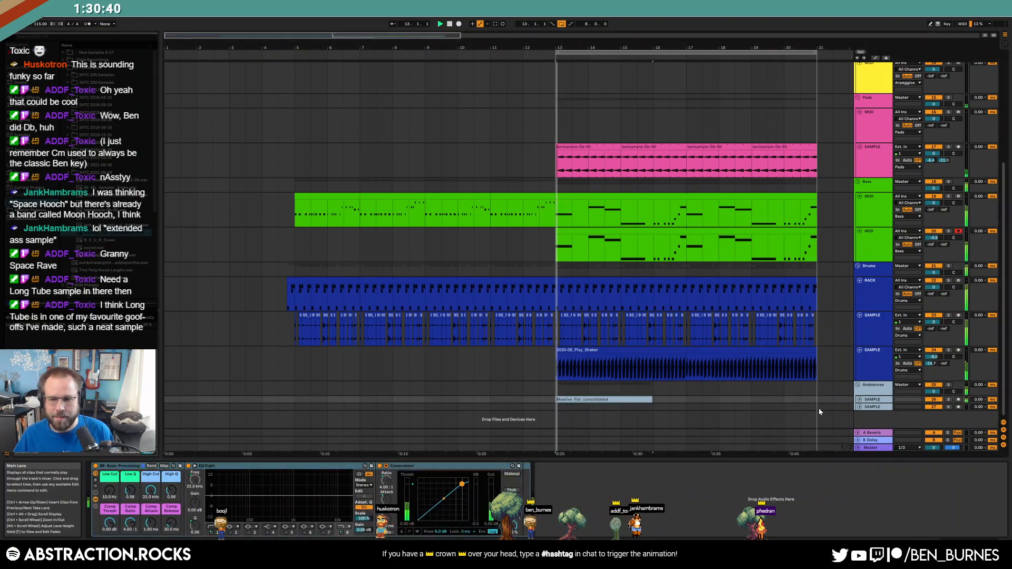
- Lower the volume of the ambience sample track and trim the Massive_Fall clip to bar 15.3 with a long fade-out
click(859, 399)
mouse_move(934, 404)
mouse_down()
mouse_move(934, 422)
mouse_move(931, 375)
mouse_move(934, 402)
mouse_up()
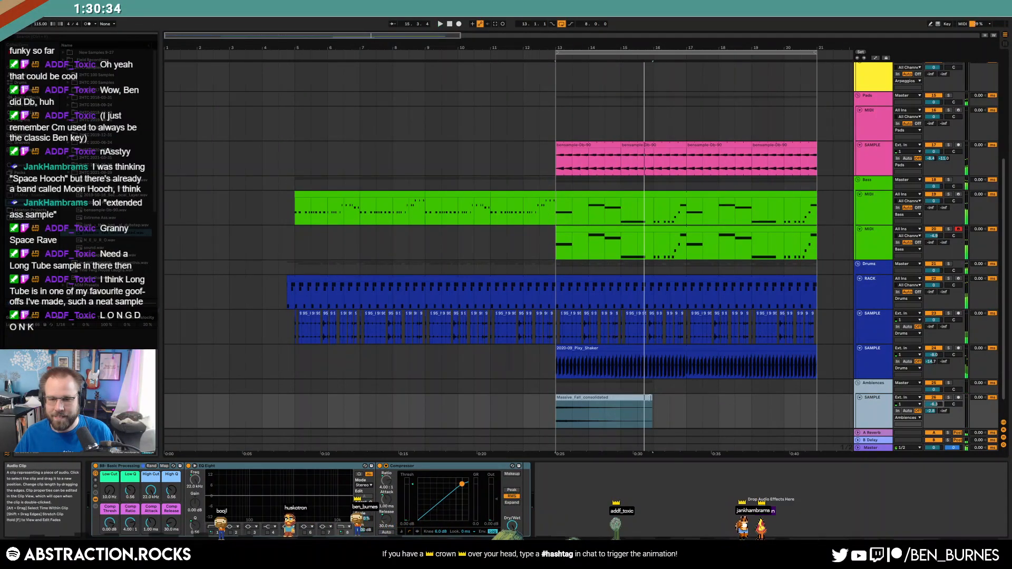
click(650, 399)
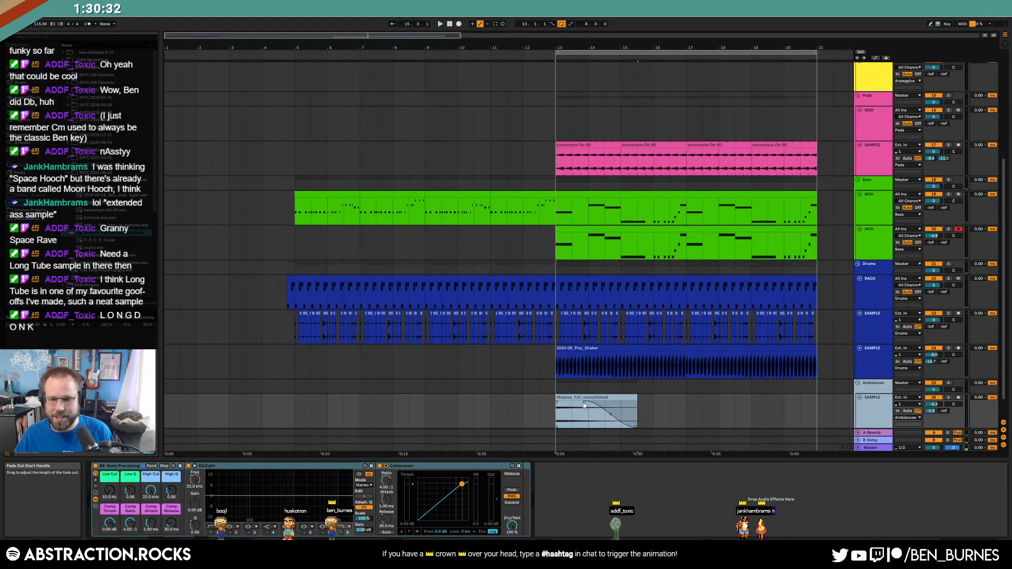
drag(584, 405, 578, 404)
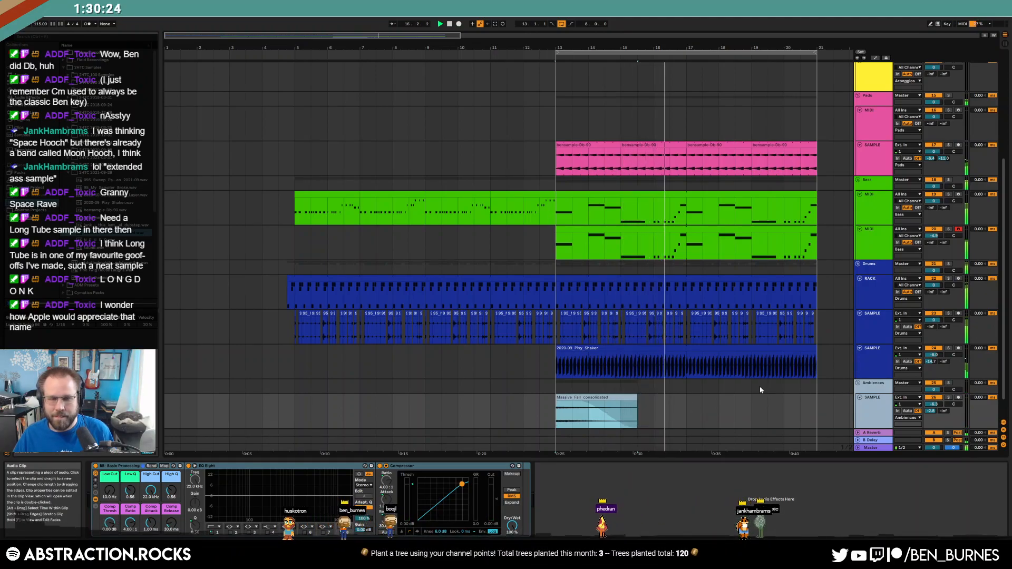
- Copy the Massive_Fall clip further along its track, reverse the copy and align its end with bar 21
mouse_move(572, 36)
mouse_down()
mouse_move(572, 23)
mouse_move(583, 24)
mouse_up()
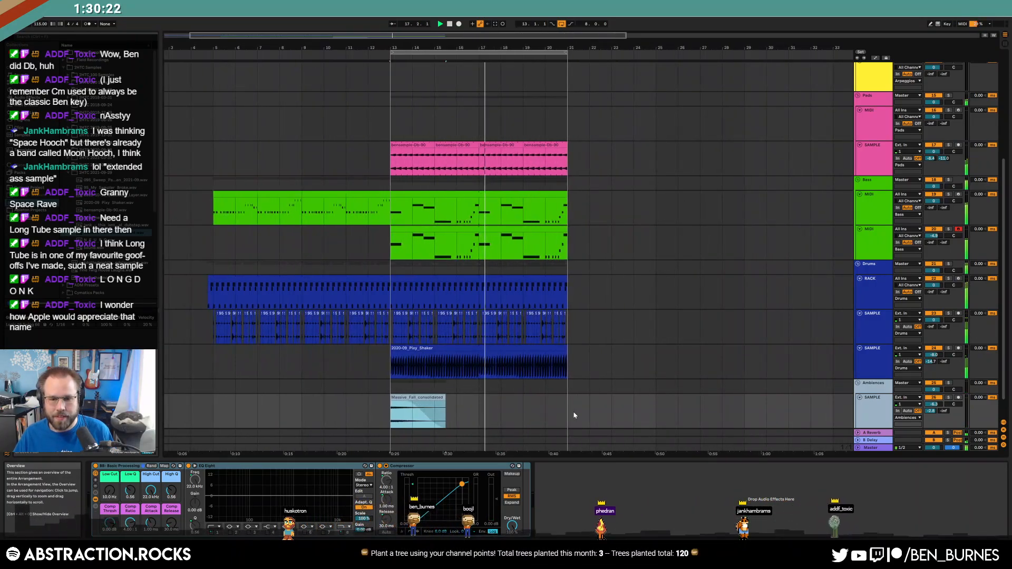
drag(438, 397, 550, 406)
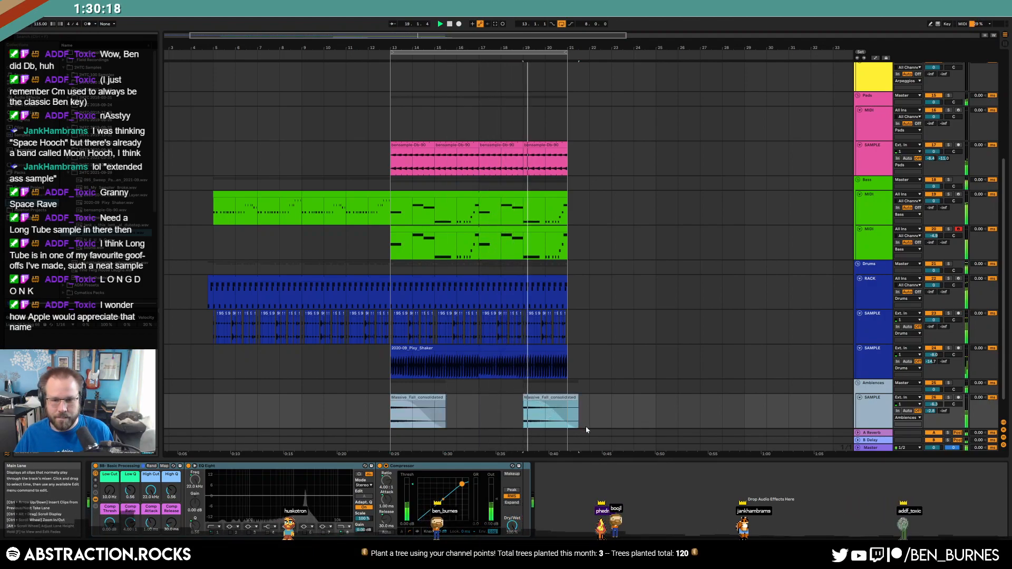
drag(553, 401, 552, 398)
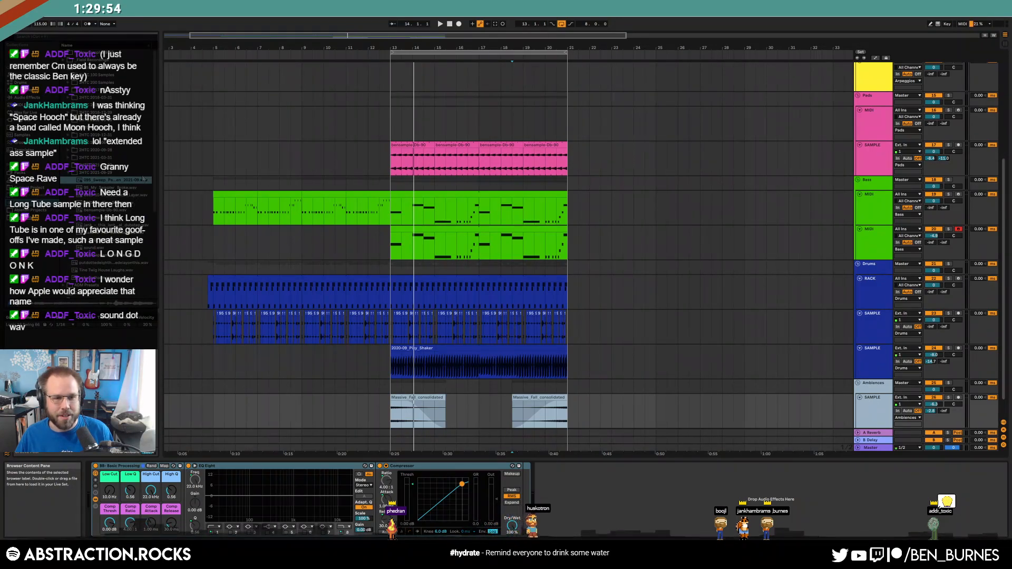
click(257, 409)
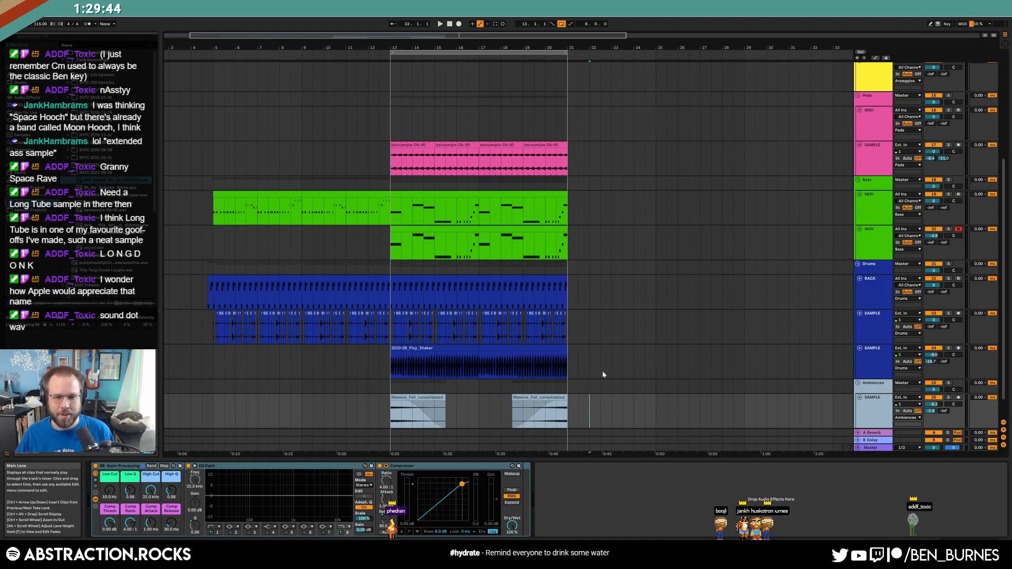
- Save the Live set as "2021-09-29 L O N G D O N K" in the 2 Hour Tracks 2021 folder
key(ctrl+s)
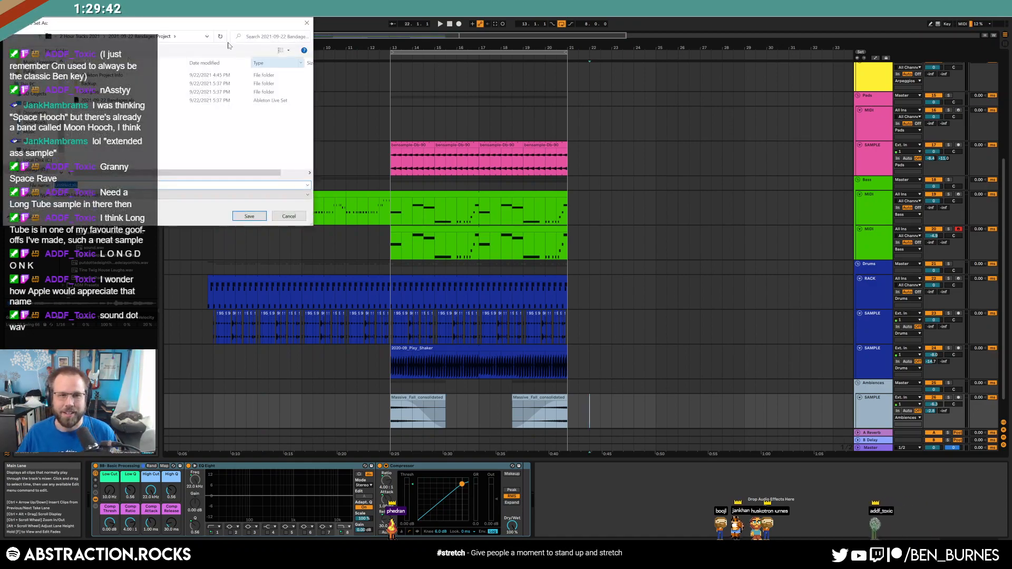
drag(215, 27, 552, 125)
click(427, 135)
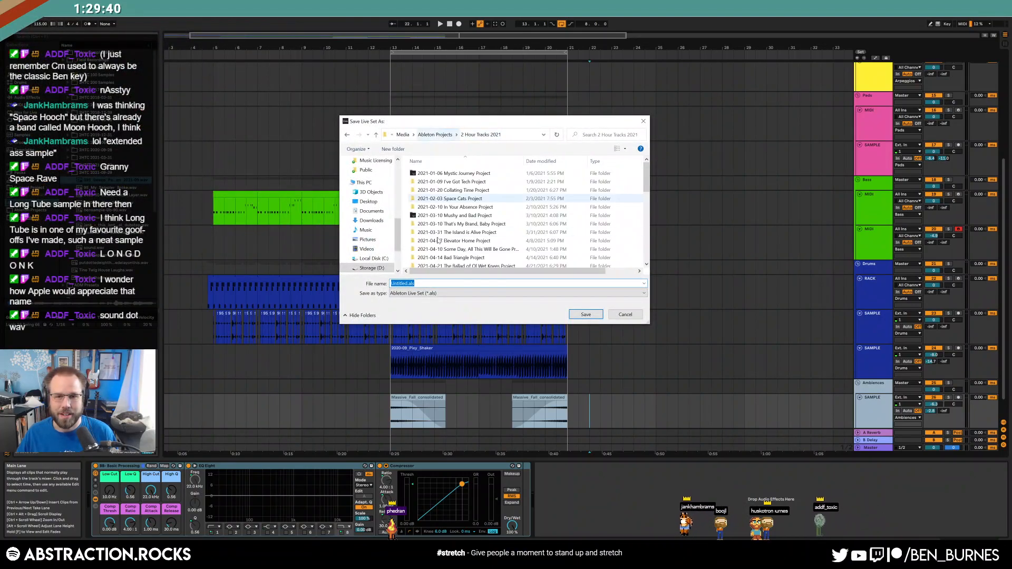
scroll(553, 244, down, 8)
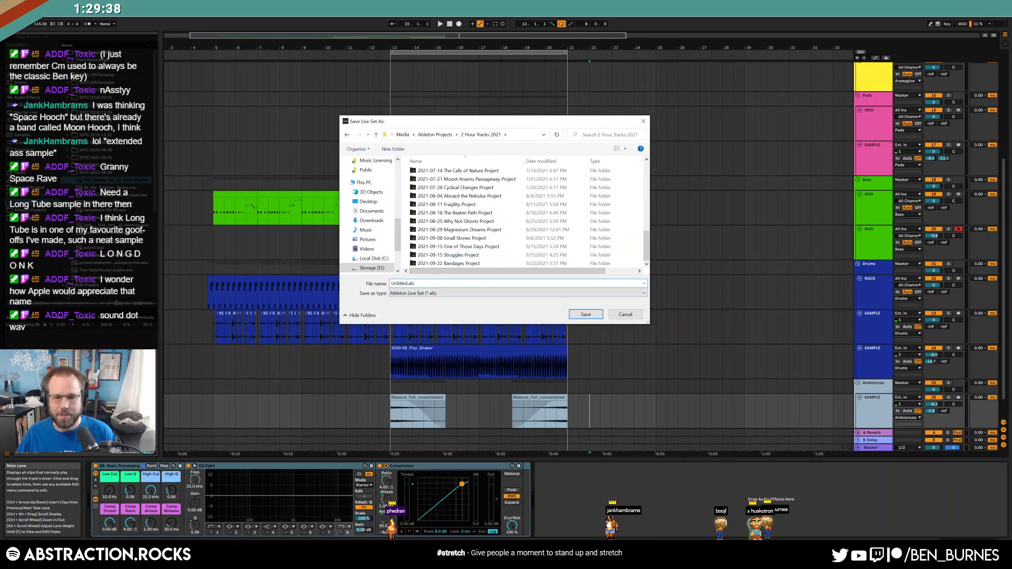
text(2021-)
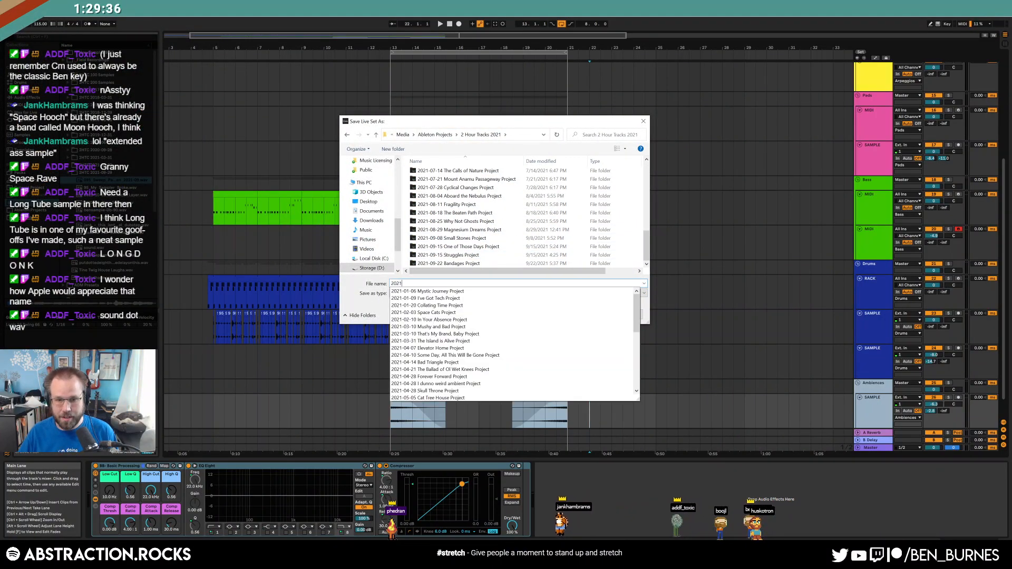
text(09-29)
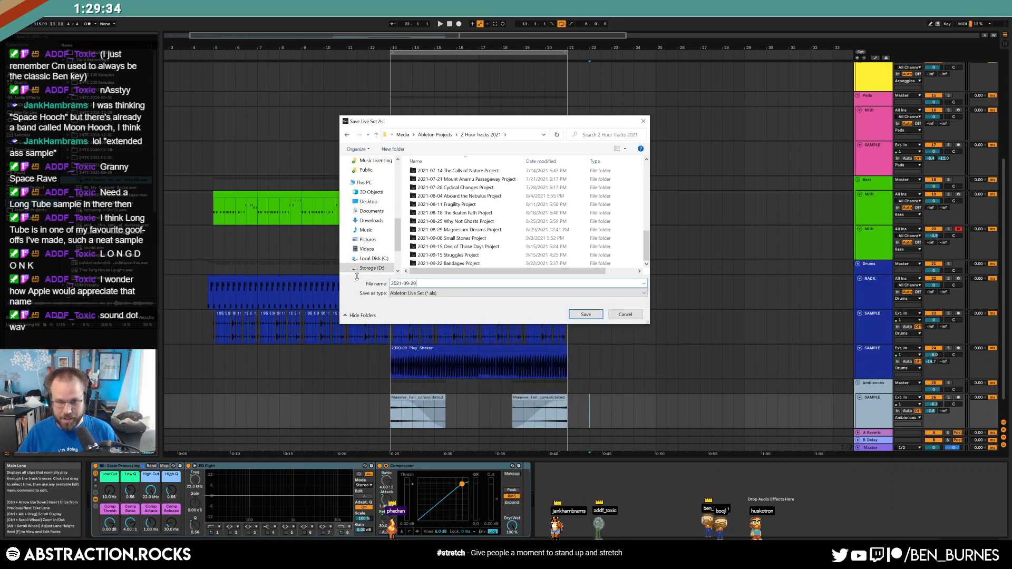
text( L O N )
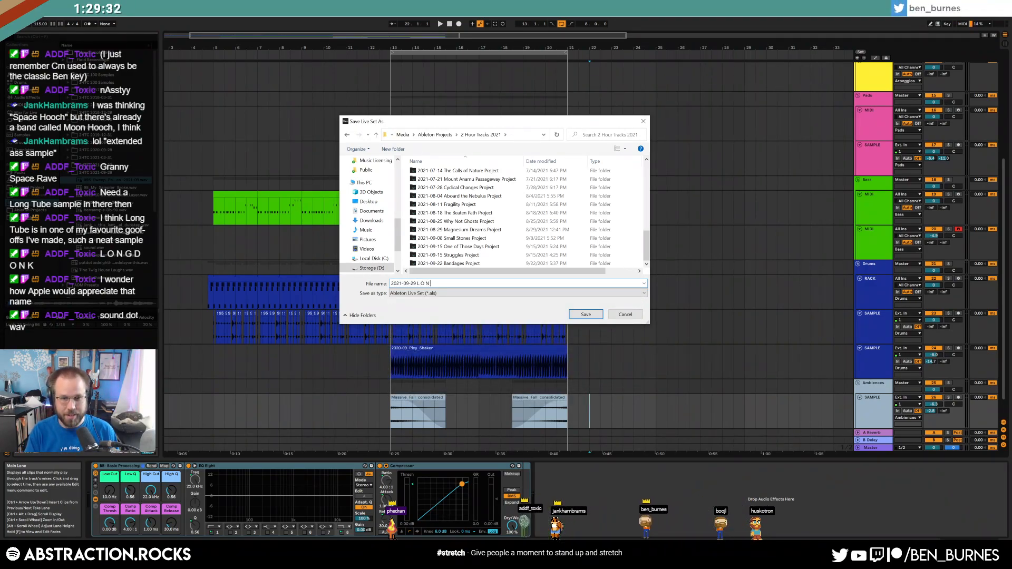
text(G D O N K)
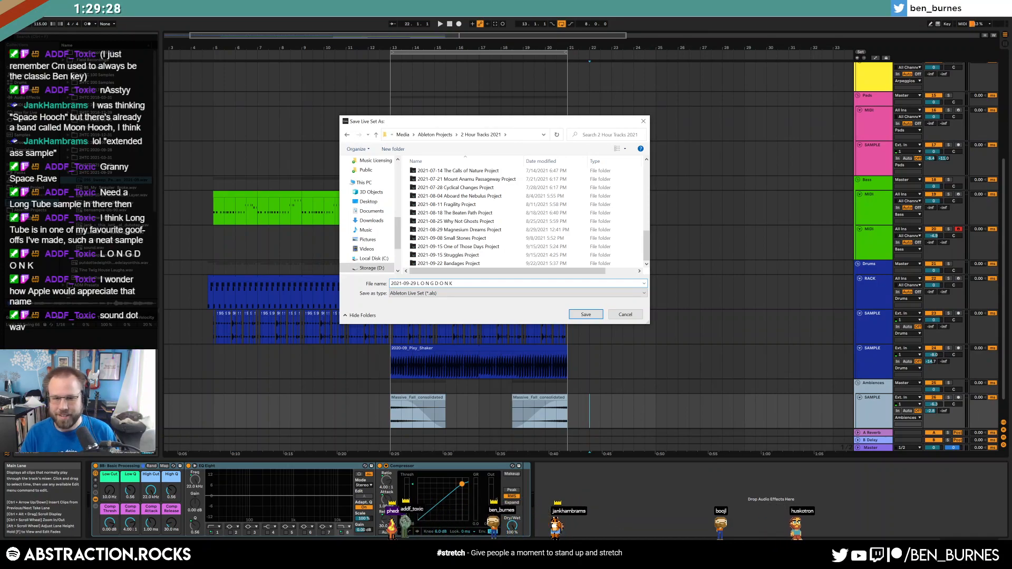
key(Return)
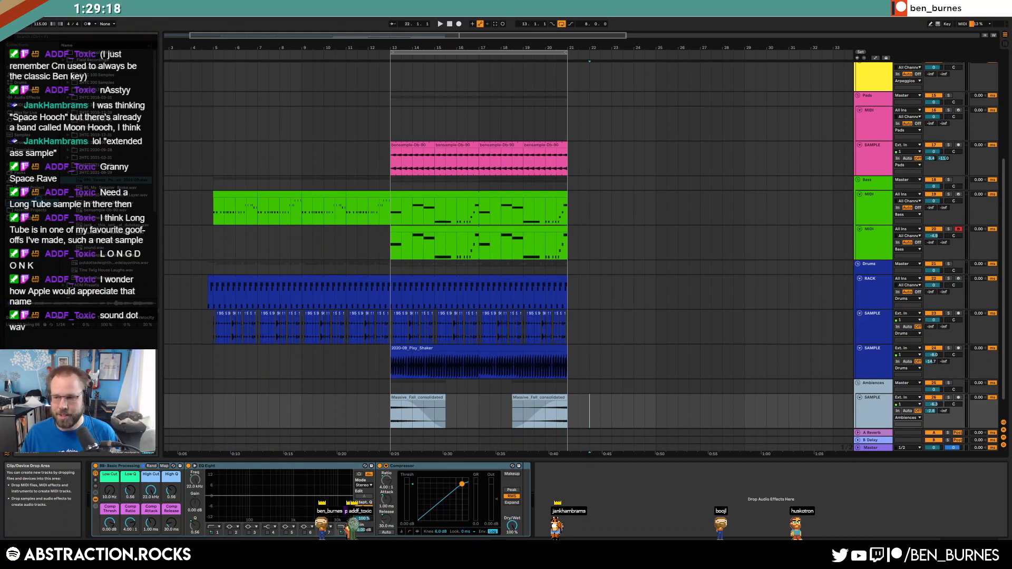
- Search the sample library for "long" and open the folder that holds the Longtube samples
click(27, 119)
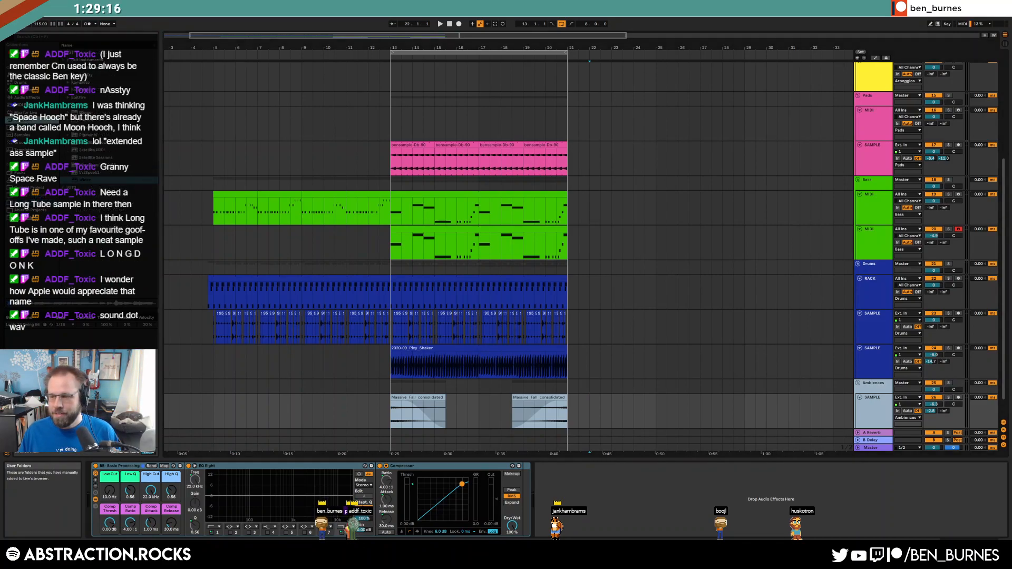
click(35, 205)
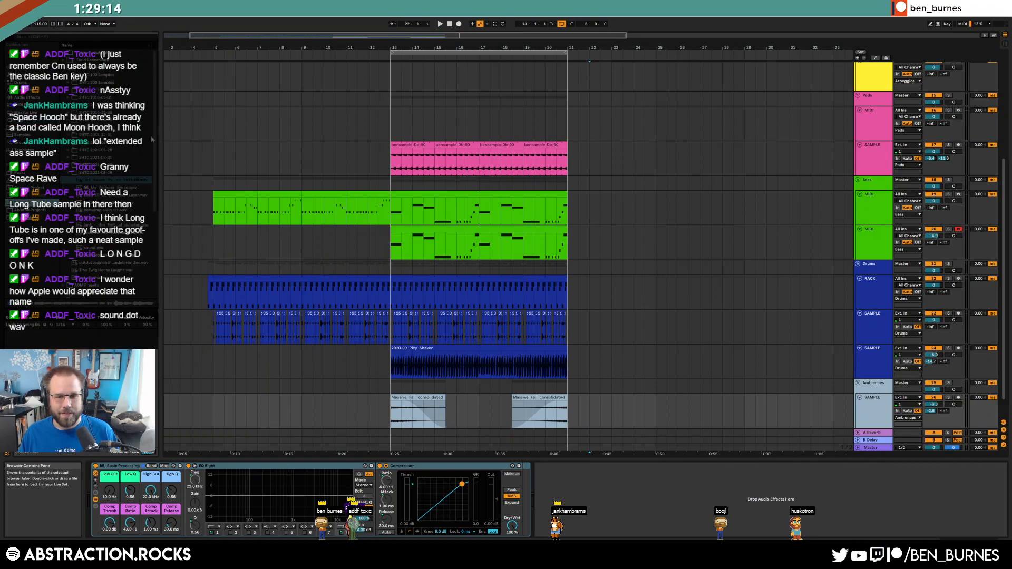
click(62, 37)
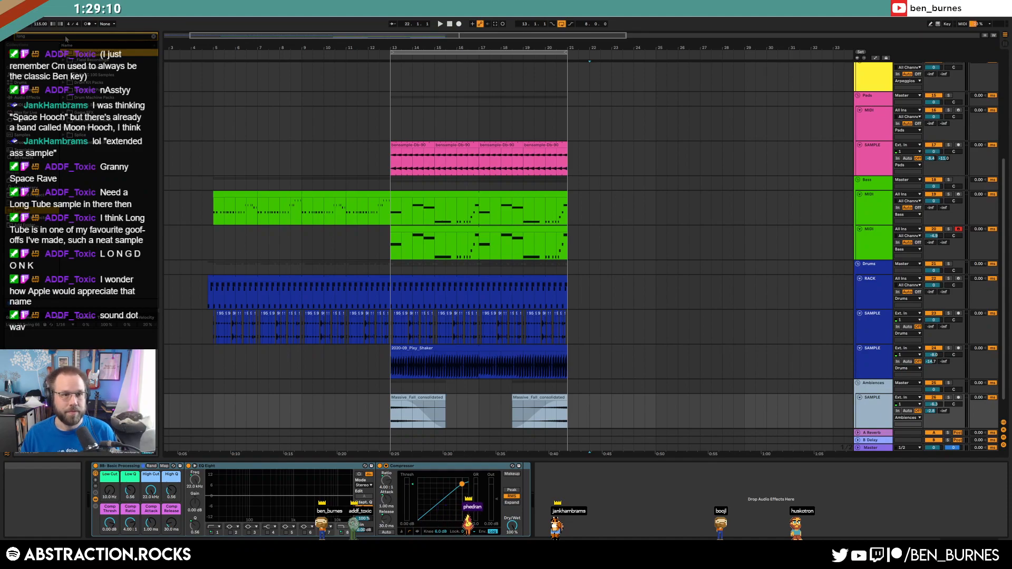
click(63, 75)
key(Up)
key(Up)
key(Right)
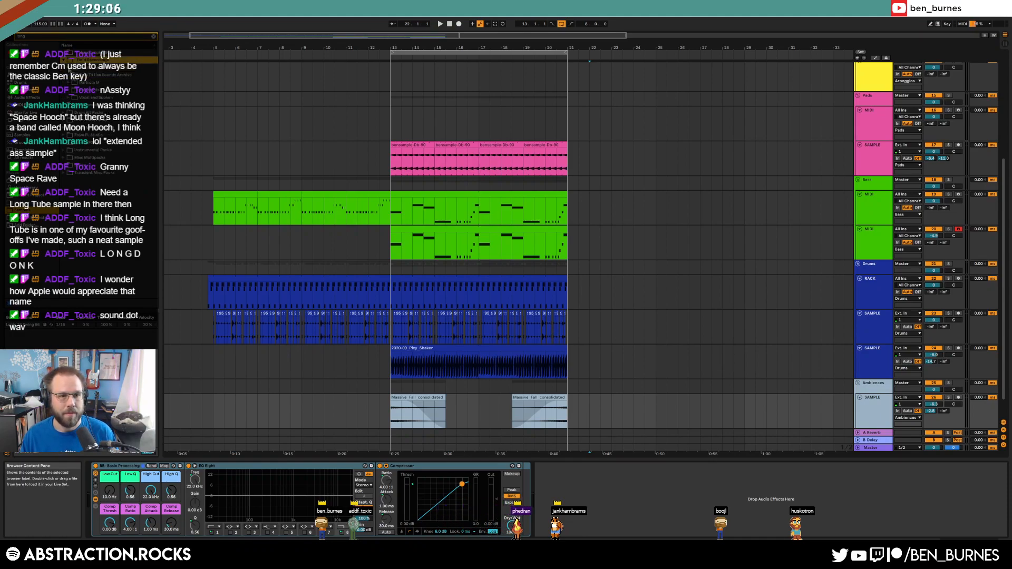
click(68, 69)
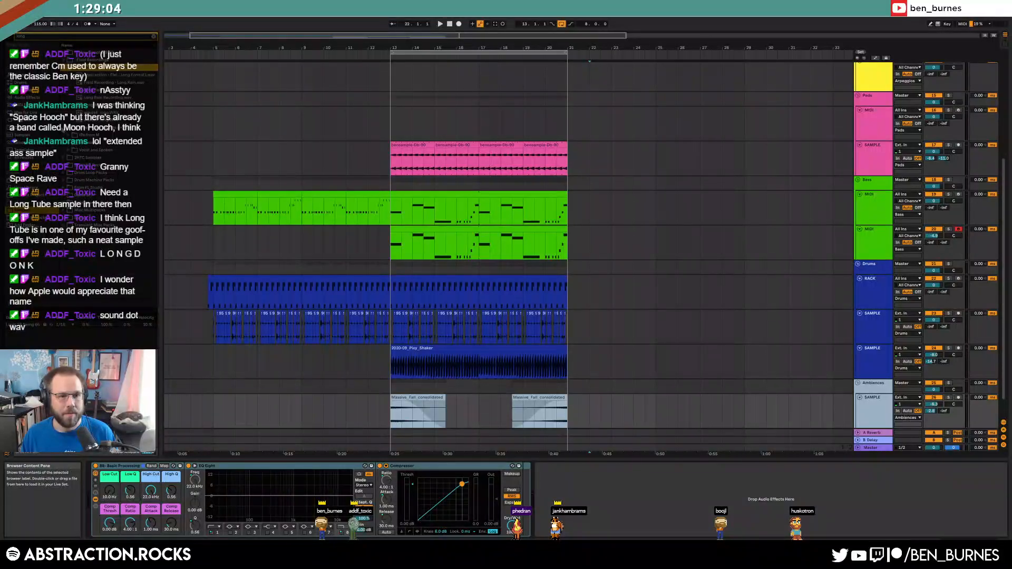
click(68, 143)
click(75, 100)
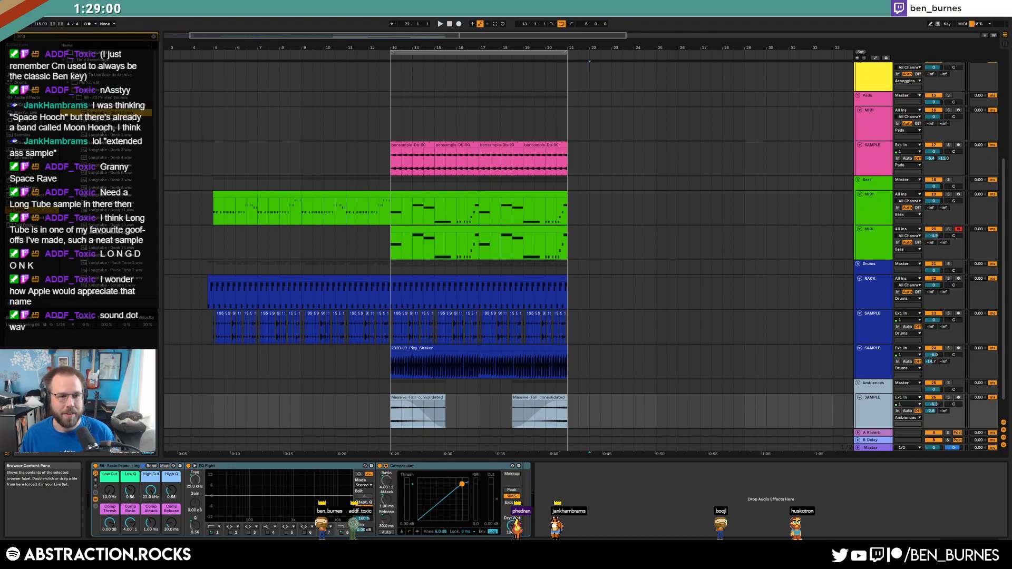
- Audition several Longtube Donk samples, working down the file list
click(98, 143)
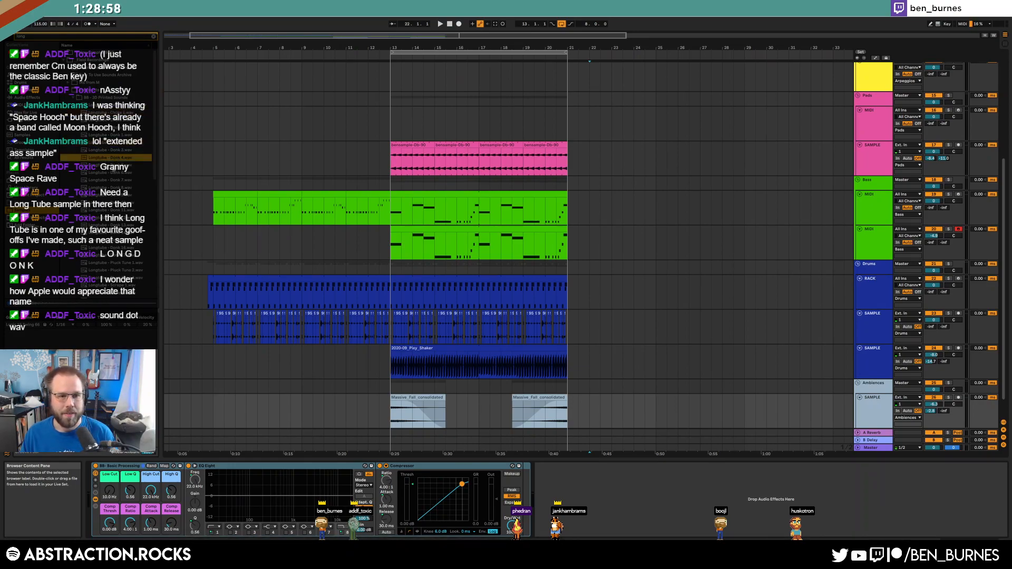
key(Down)
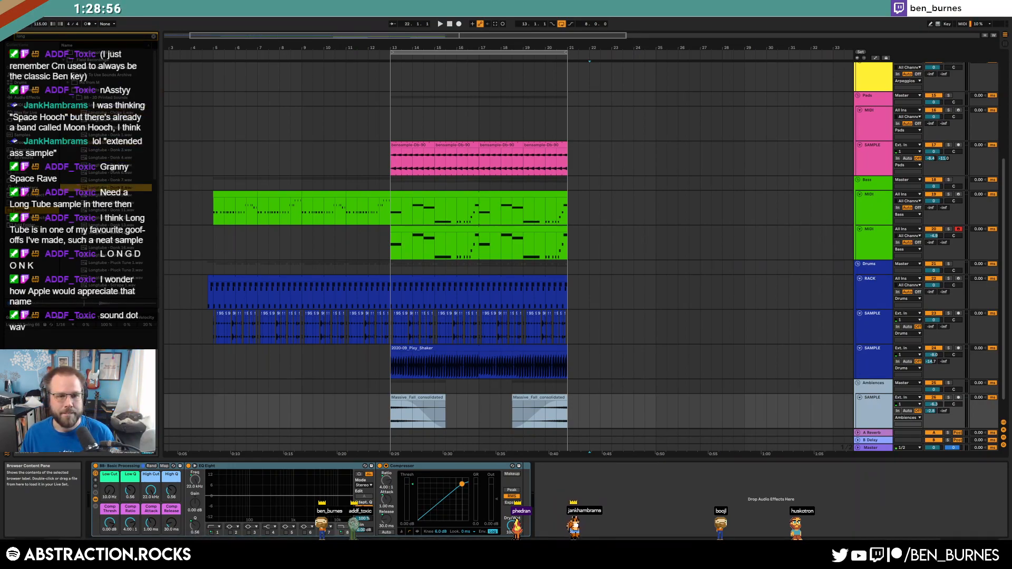
click(119, 174)
click(116, 209)
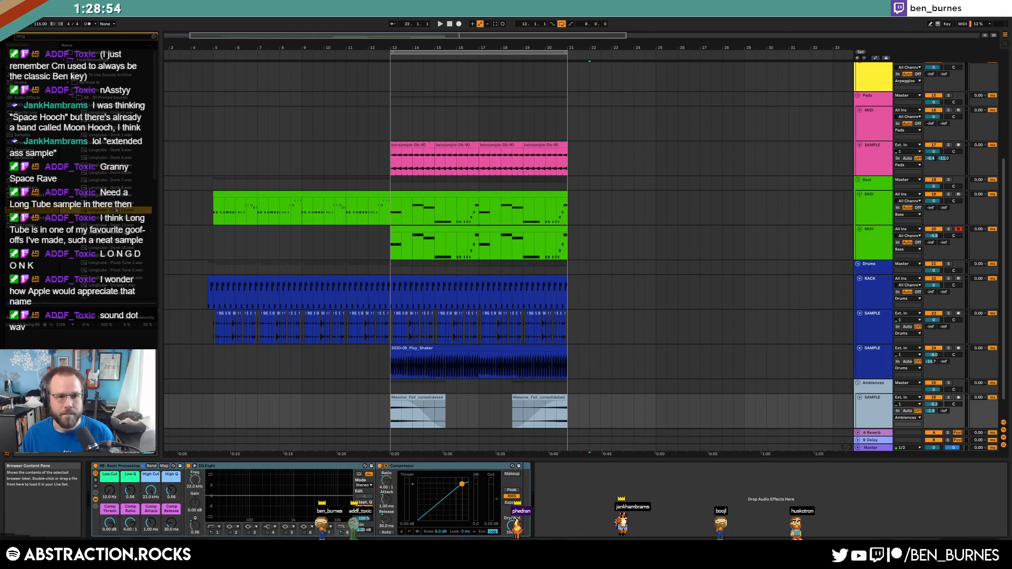
key(Down)
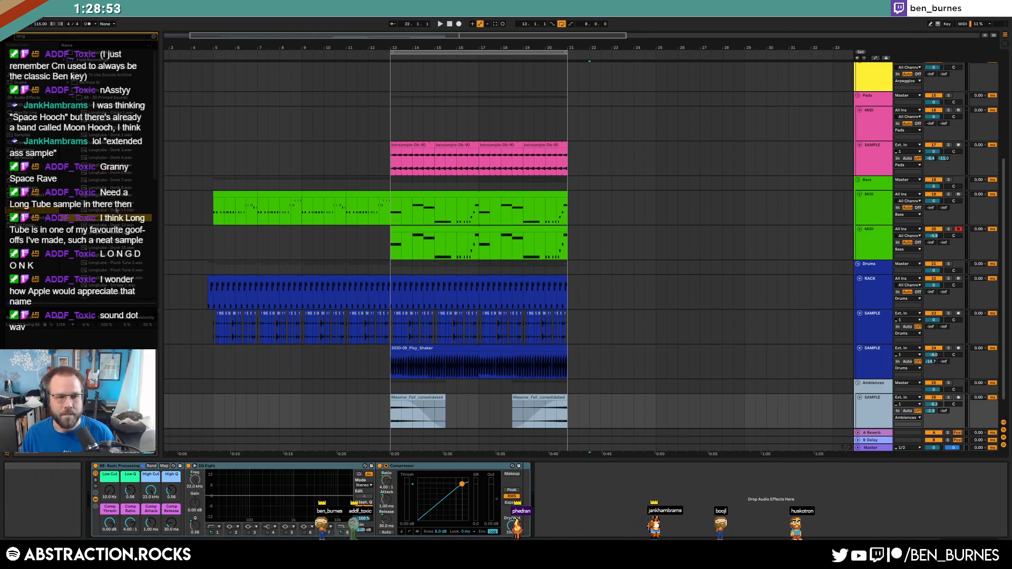
click(115, 241)
key(Down)
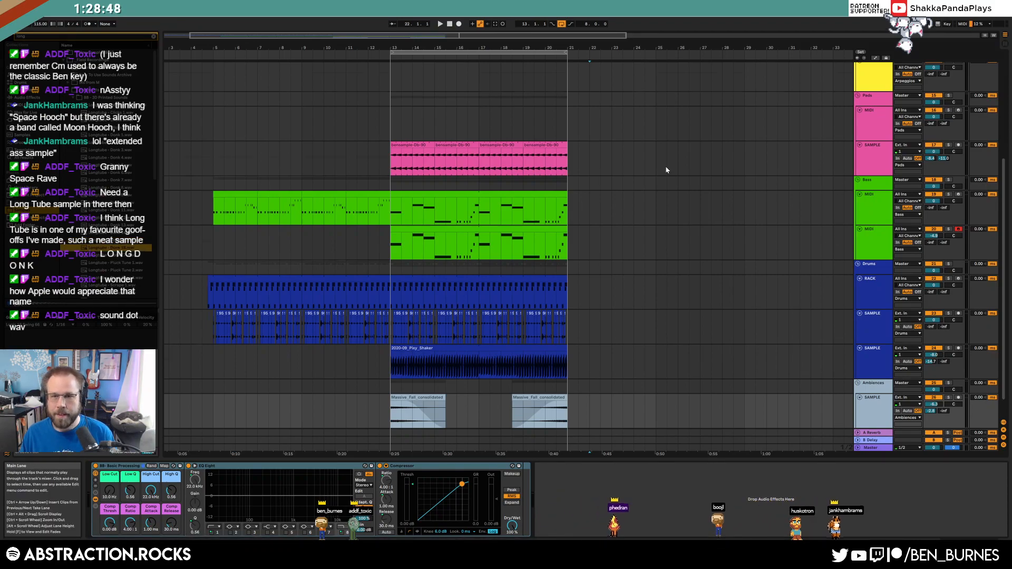
- Load the Longtube - Donk 16 sample as an instrument on the Arpeggios MIDI track and add a Tuner after it
scroll(667, 167, up, 3)
click(880, 160)
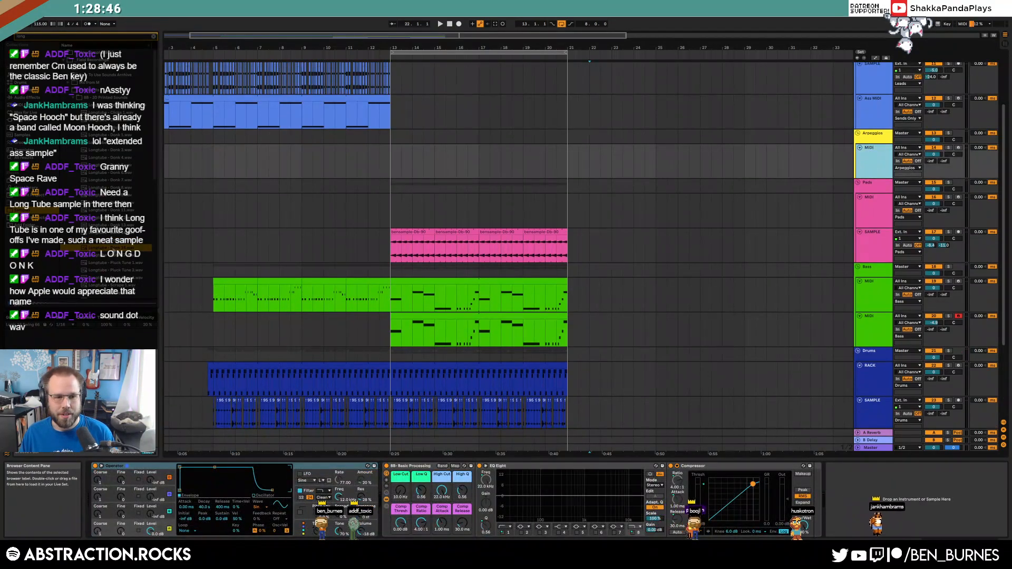
double_click(115, 247)
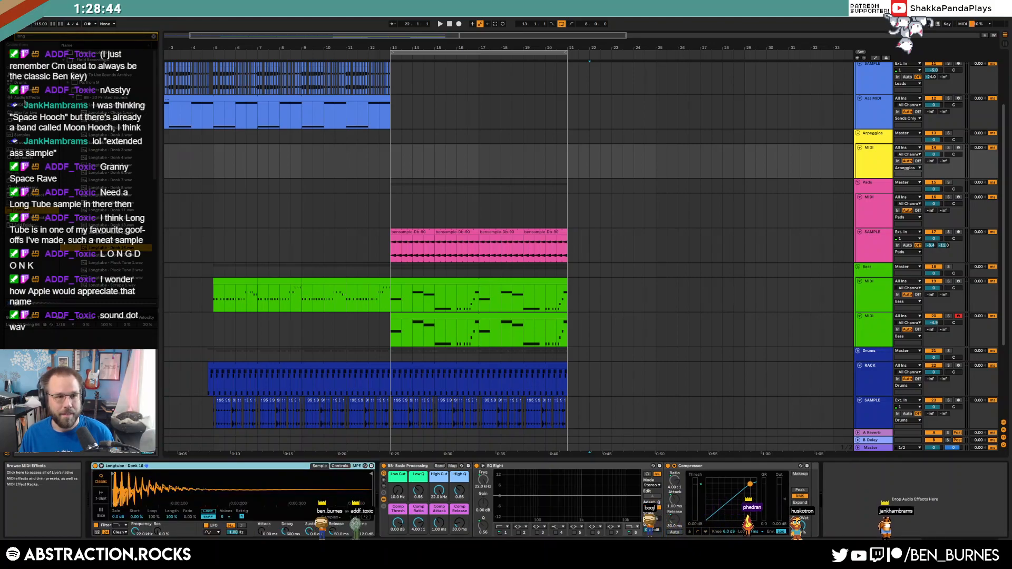
key(ctrl+f)
key(BackSpace)
scroll(103, 247, down, 1)
double_click(80, 272)
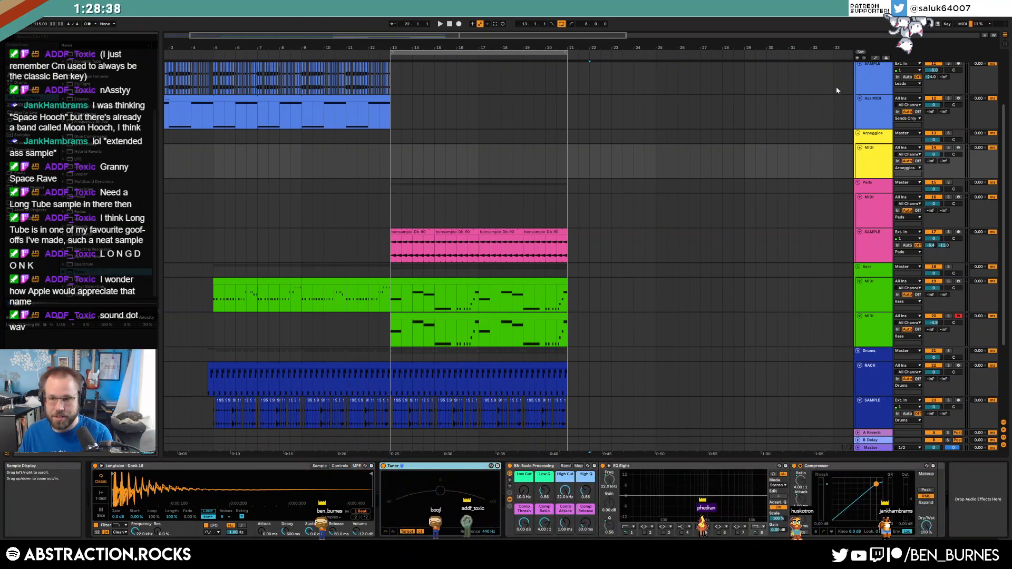
- Arm the Arpeggios MIDI track and retune the Longtube sample with its global transpose
click(958, 149)
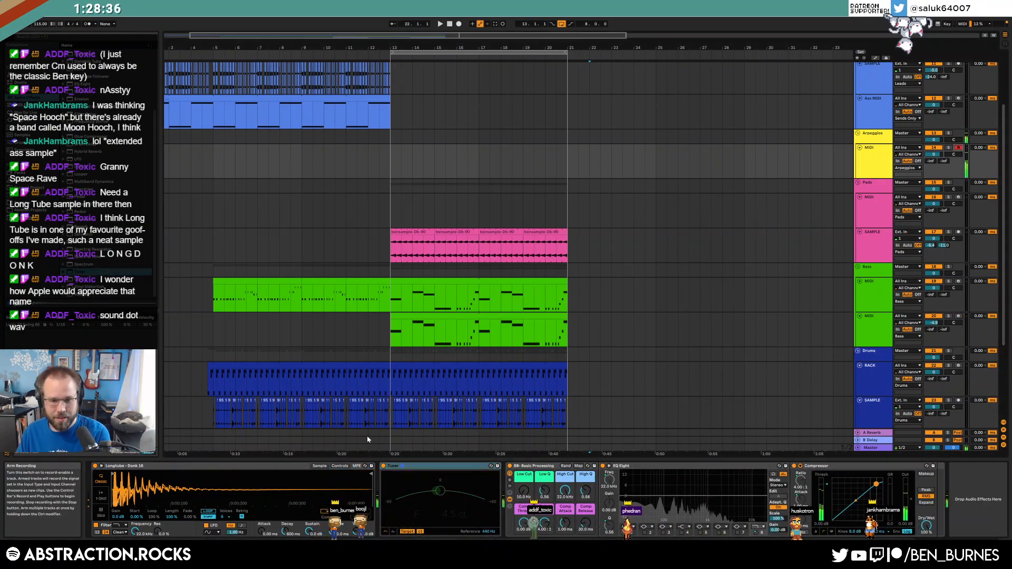
click(340, 466)
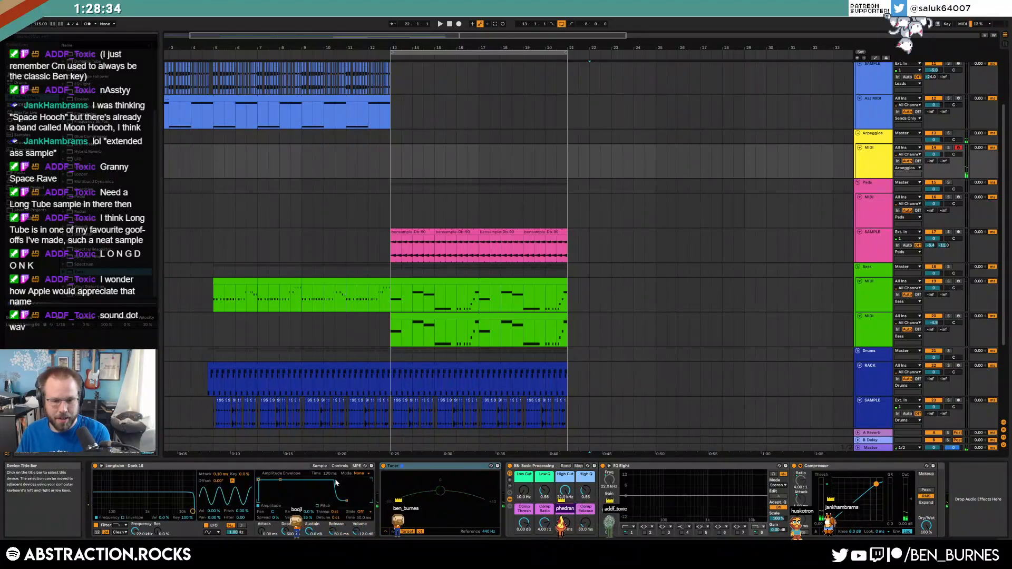
drag(334, 512, 335, 523)
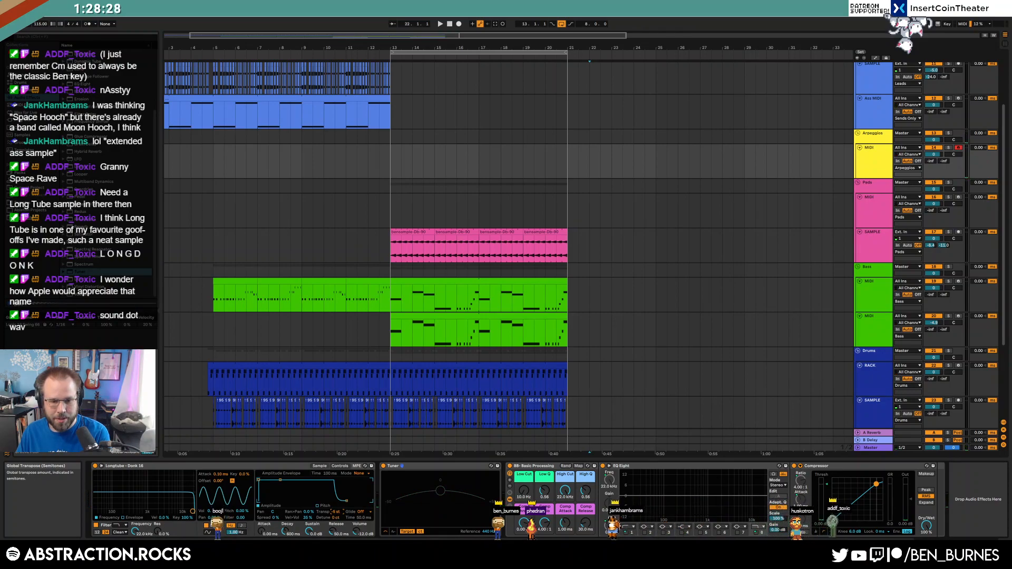
drag(337, 518, 336, 512)
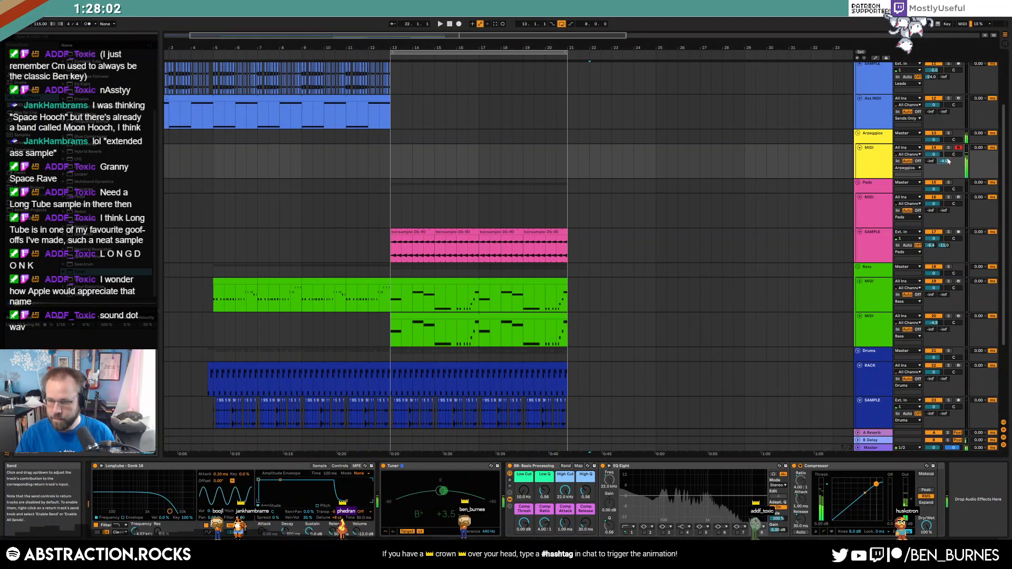
- Raise the reverb and delay sends of the Arpeggios MIDI track and open up the sampler's filter cutoff
drag(932, 161, 932, 150)
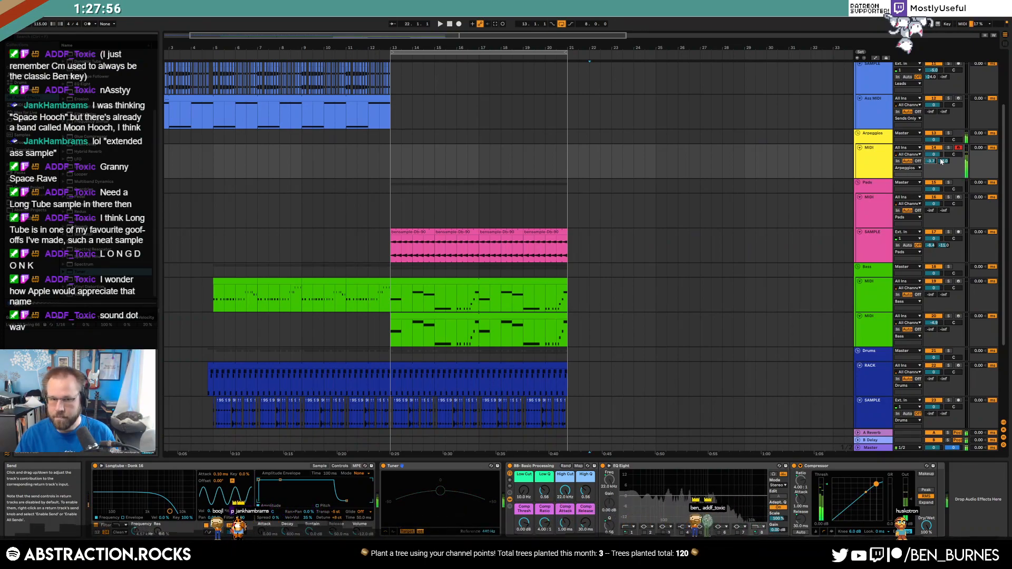
drag(932, 161, 946, 178)
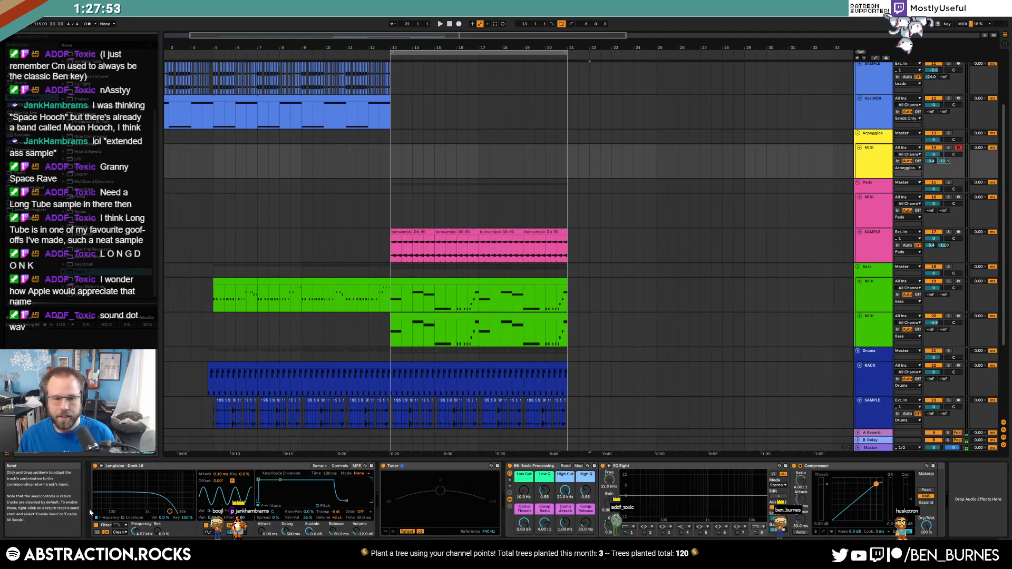
click(320, 467)
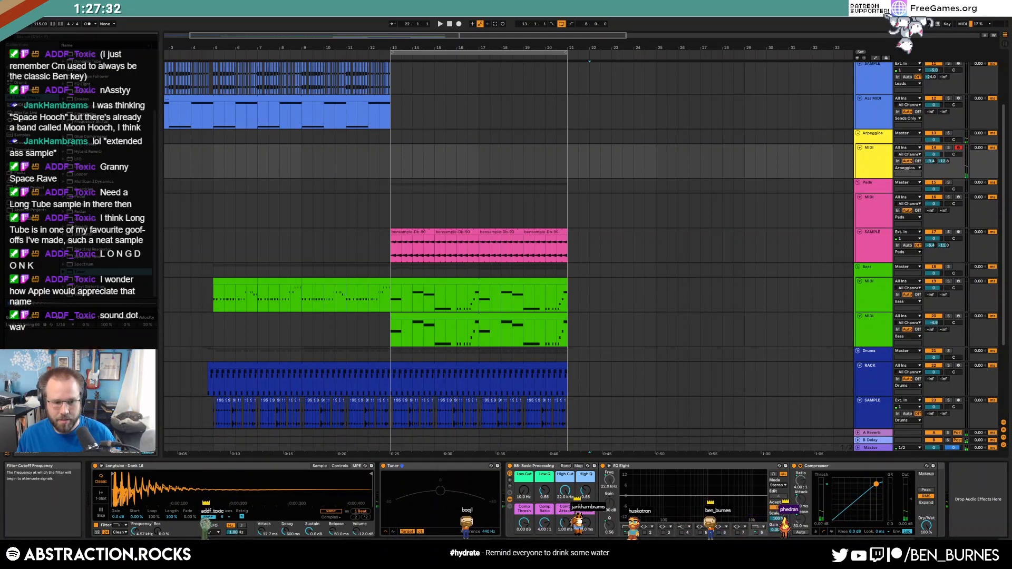
drag(136, 535, 136, 528)
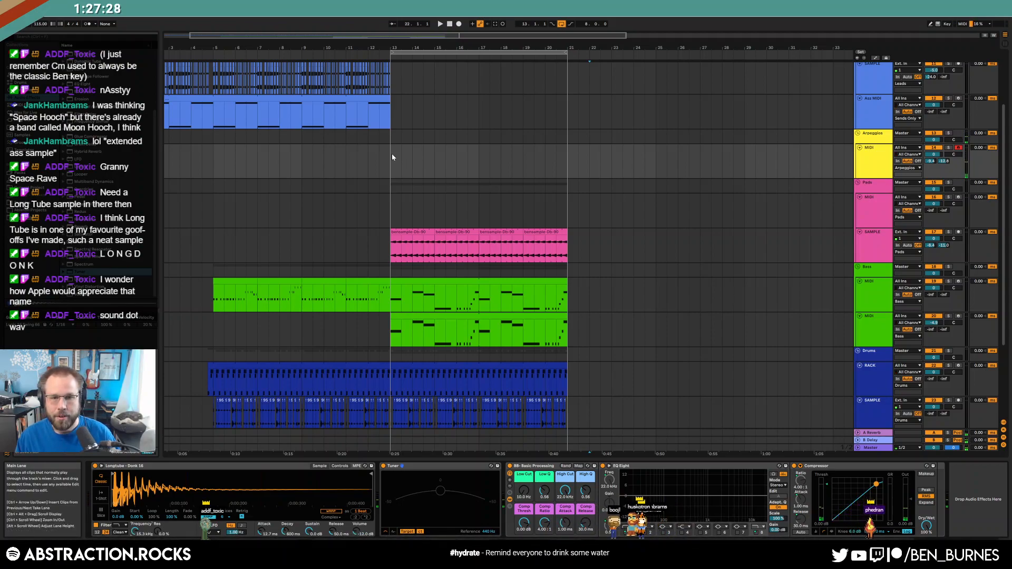
- Create a two-bar MIDI clip at bar 13 on the Arpeggios track and fill its first bar with D#4, G4, D#4, A#4, G4 and D4
mouse_move(414, 165)
mouse_down()
mouse_move(471, 162)
mouse_move(432, 168)
mouse_up()
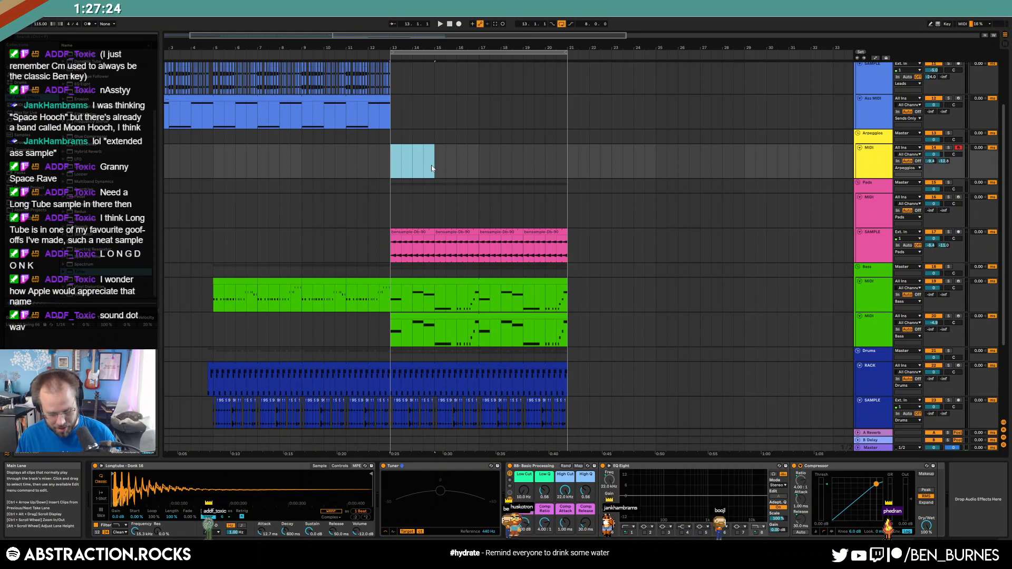
key(ctrl+shift+m)
drag(237, 383, 233, 444)
double_click(271, 419)
double_click(336, 390)
double_click(409, 419)
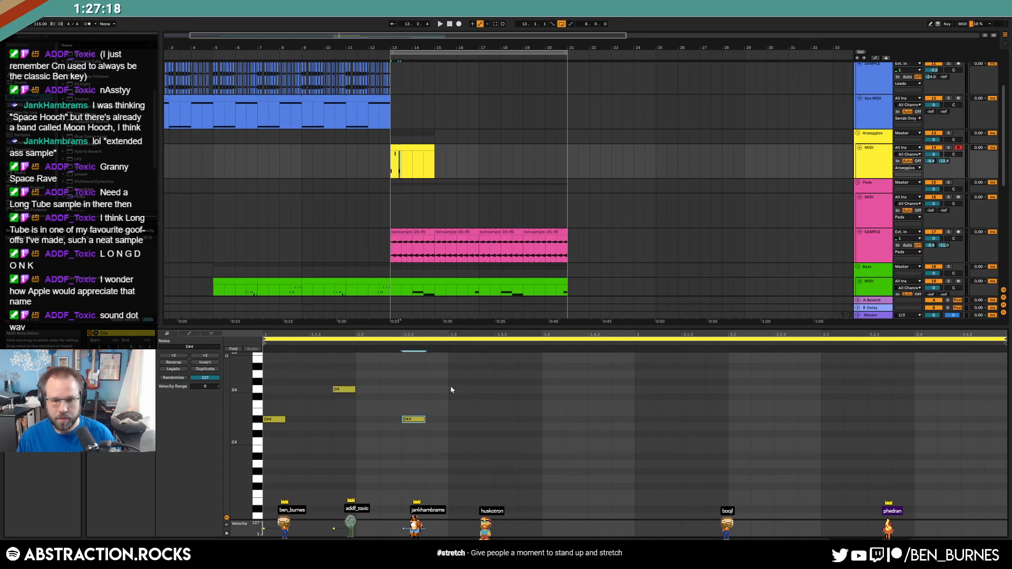
double_click(477, 367)
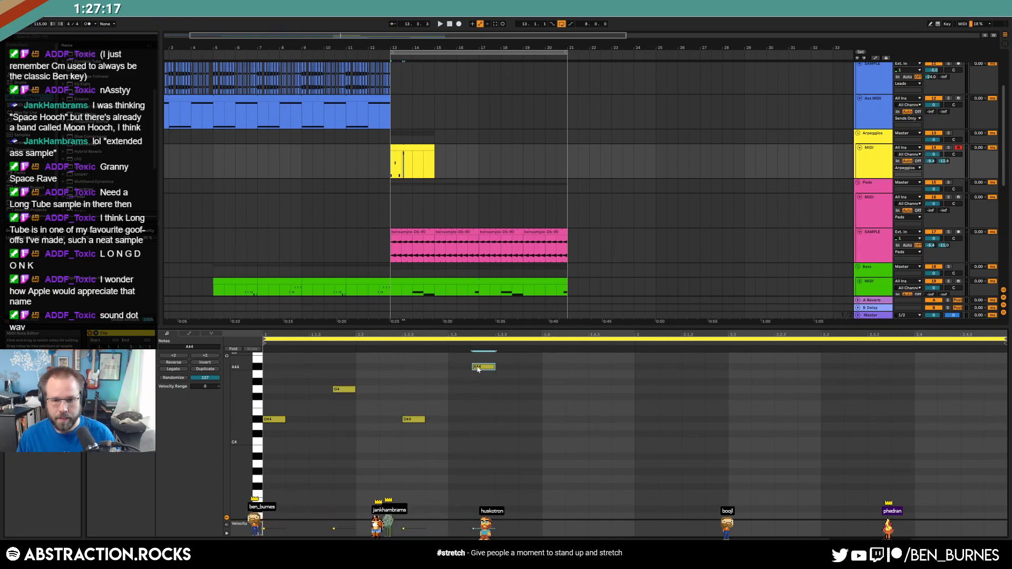
double_click(548, 391)
double_click(596, 428)
- Duplicate the notes into the clip's second bar, play it back and lower the final note to C4
drag(631, 362, 256, 454)
key(ctrl+d)
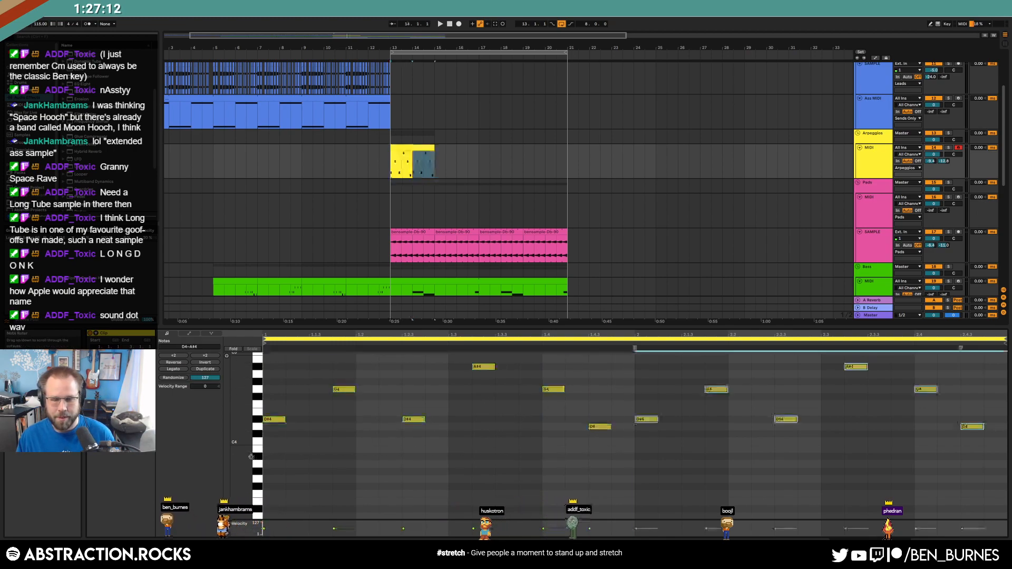
key(space)
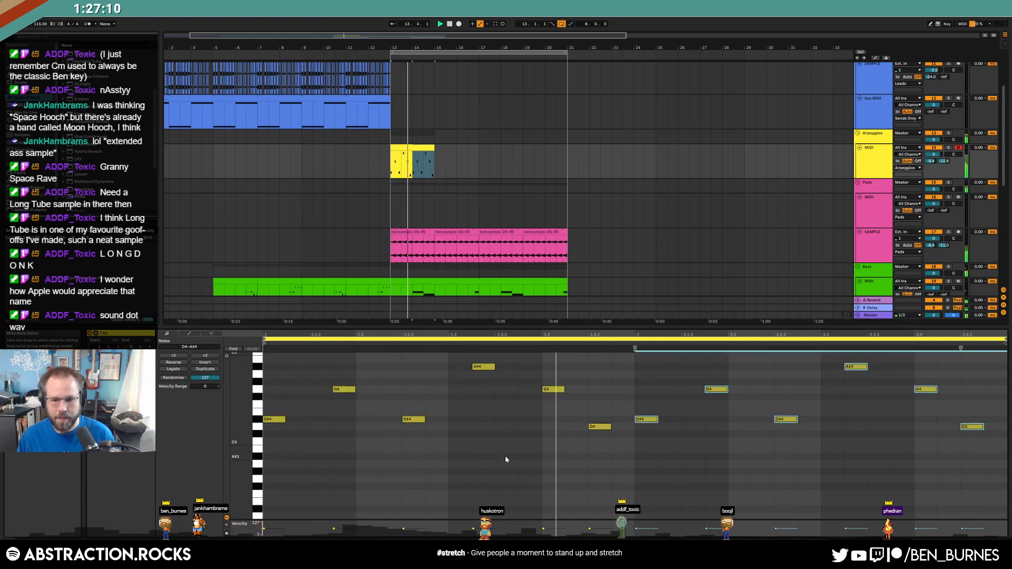
drag(600, 427, 600, 442)
drag(973, 425, 974, 419)
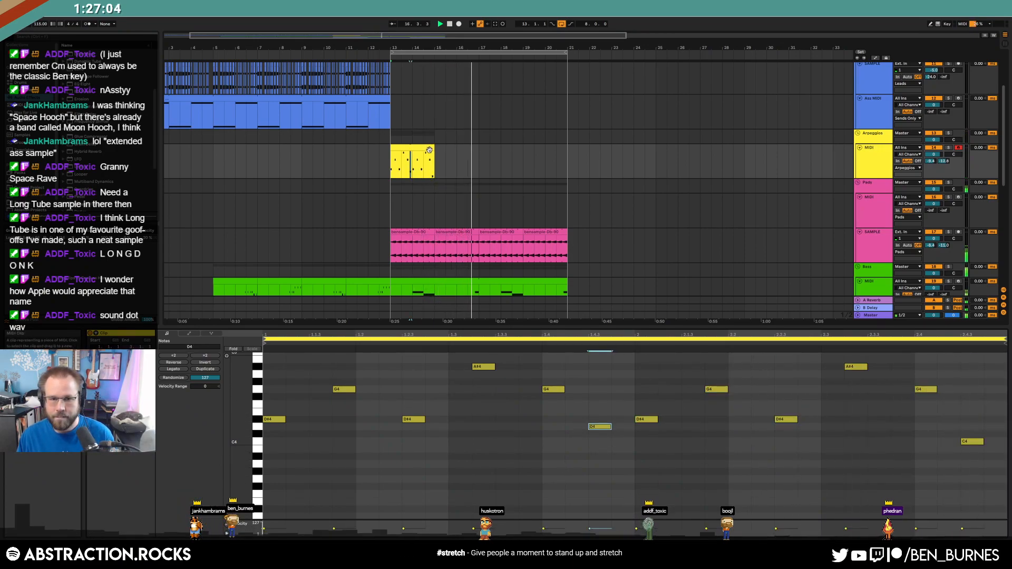
- Extend the arpeggio to bar 21, merging bars 13–17 into a four-bar clip that repeats to fill the section
drag(434, 158, 568, 158)
click(610, 216)
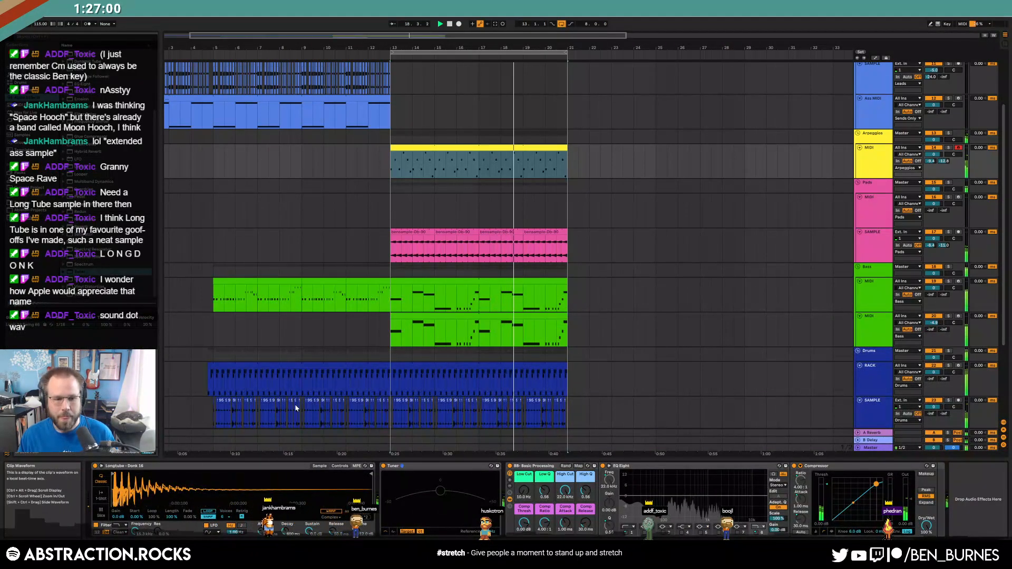
drag(523, 164, 479, 174)
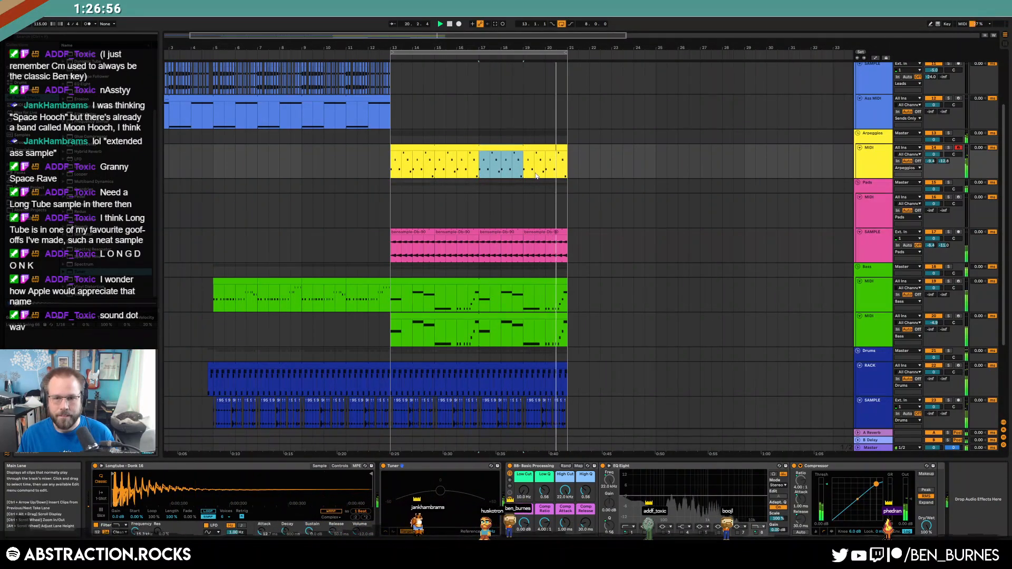
click(478, 163)
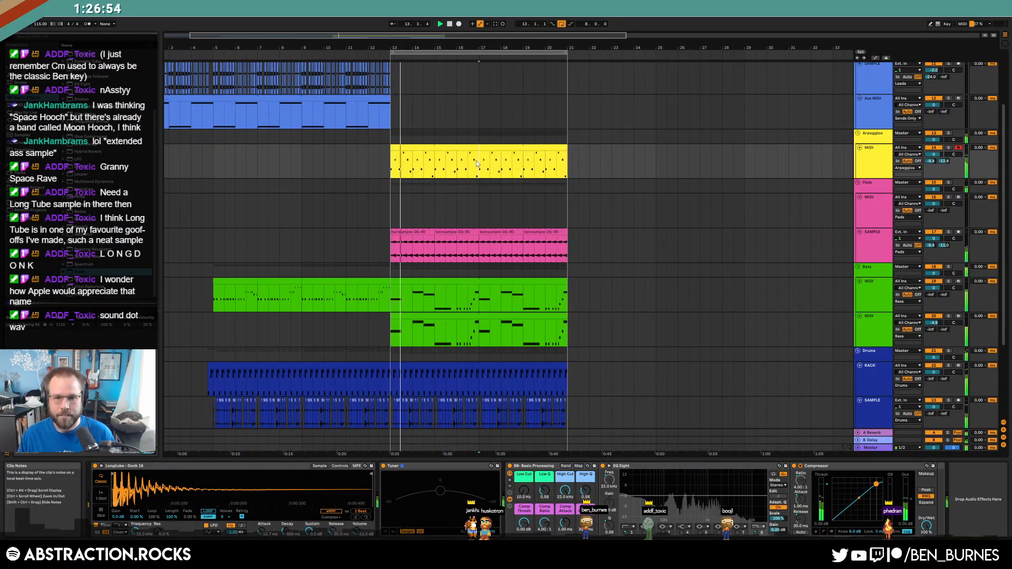
drag(478, 164, 390, 165)
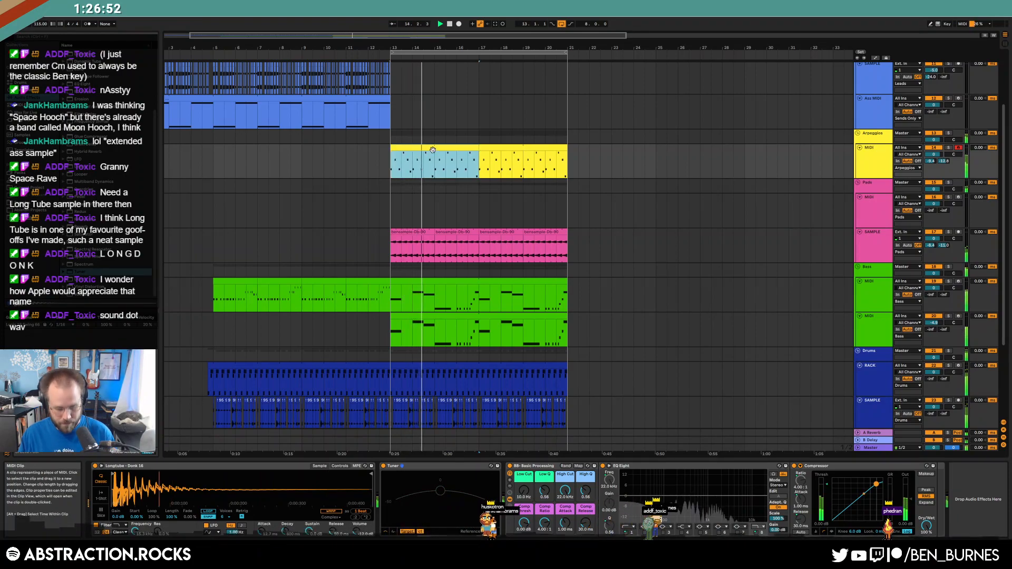
double_click(447, 154)
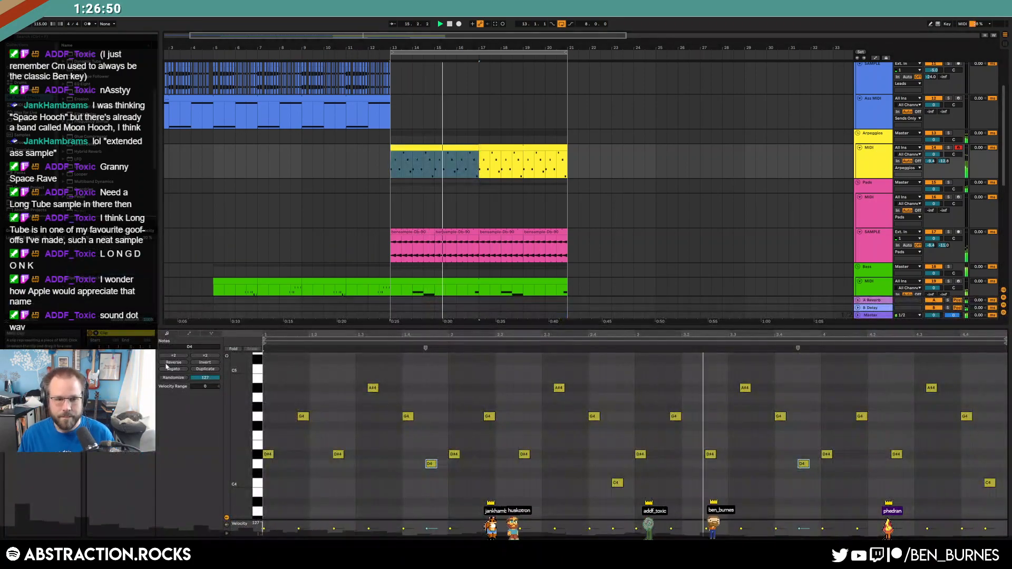
click(120, 355)
drag(478, 148, 568, 148)
- Raise the pattern's last C4 to C5 and add short A#4 and G#4 notes near the end of its fourth bar
click(931, 390)
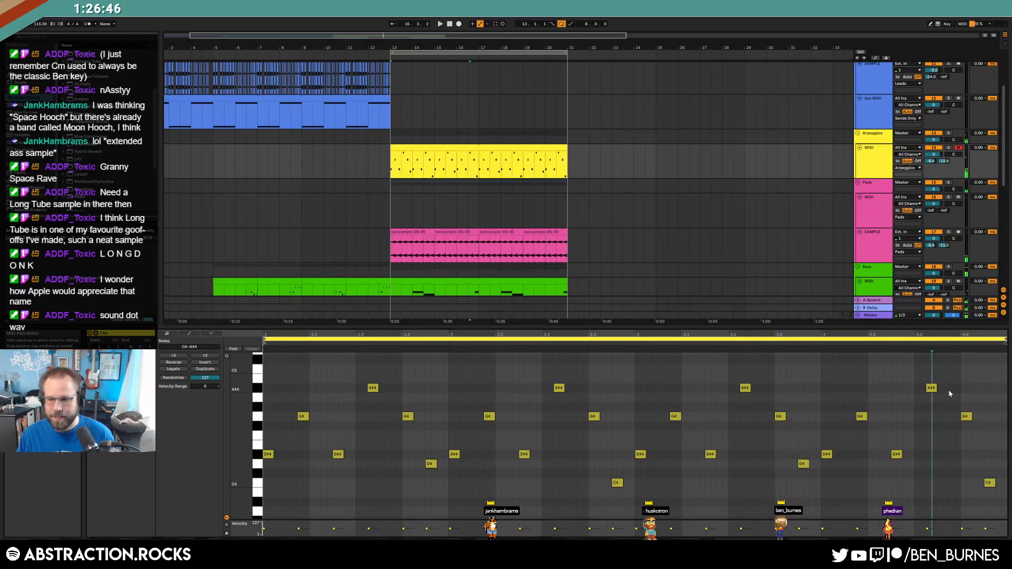
click(989, 482)
key(shift+Up)
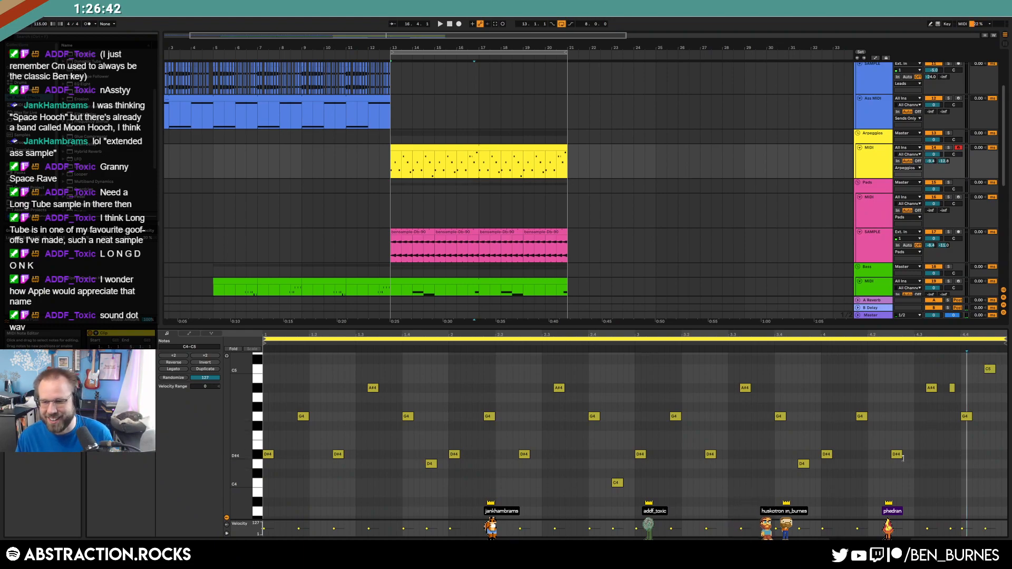
double_click(906, 406)
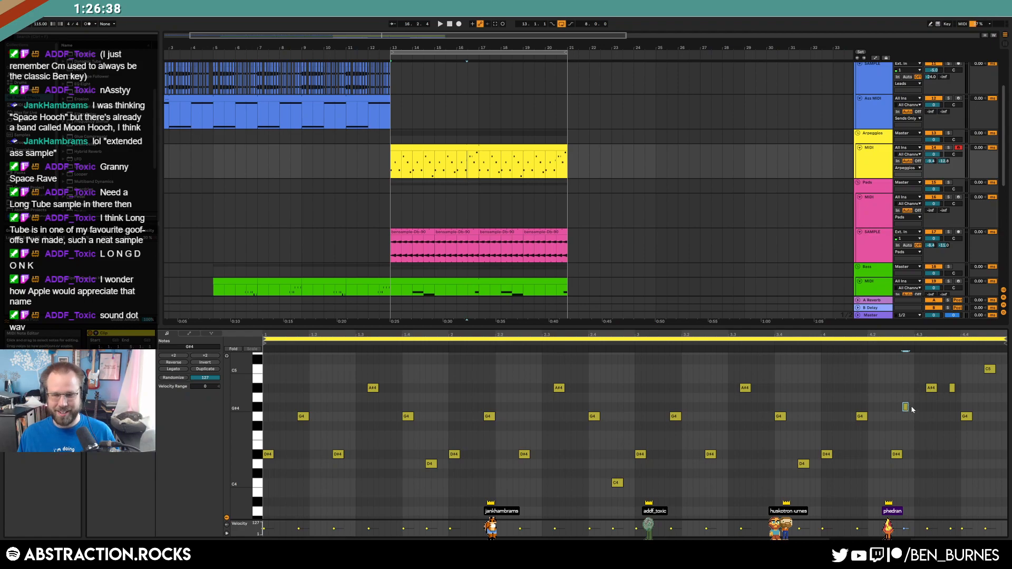
- Play the section and adjust the velocities of the closing notes in the arpeggio's fourth bar
key(space)
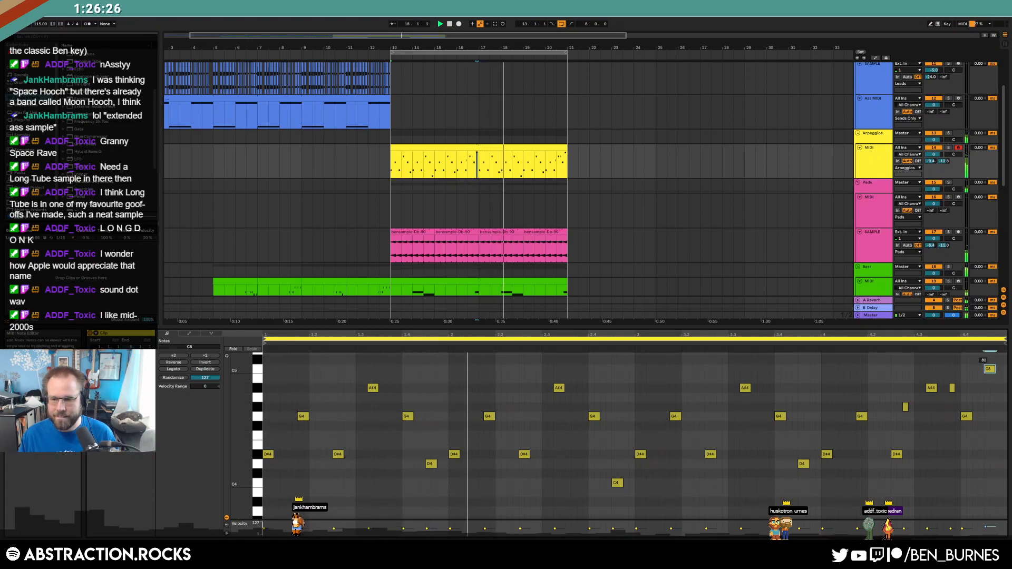
click(967, 417)
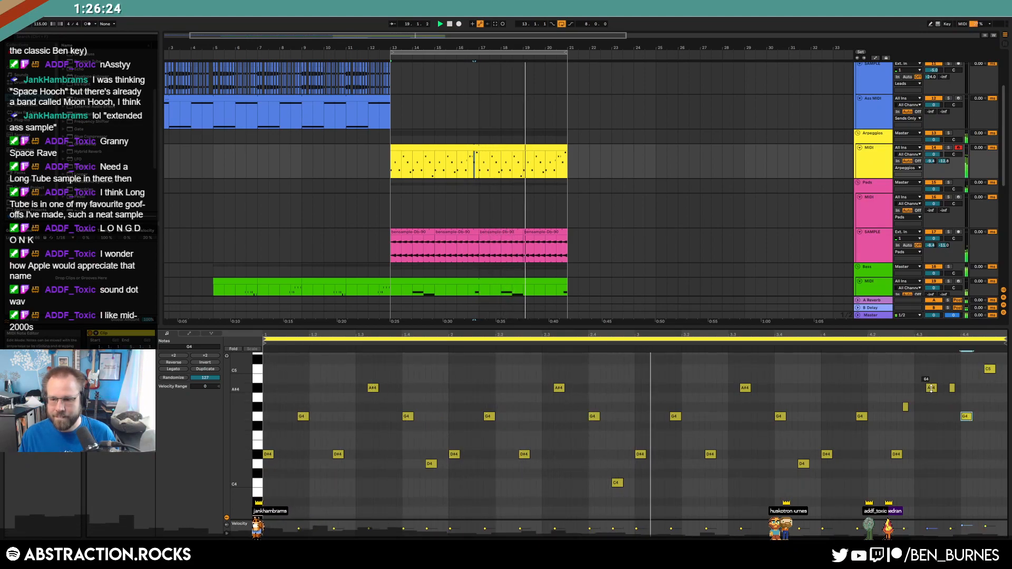
key(ctrl+a)
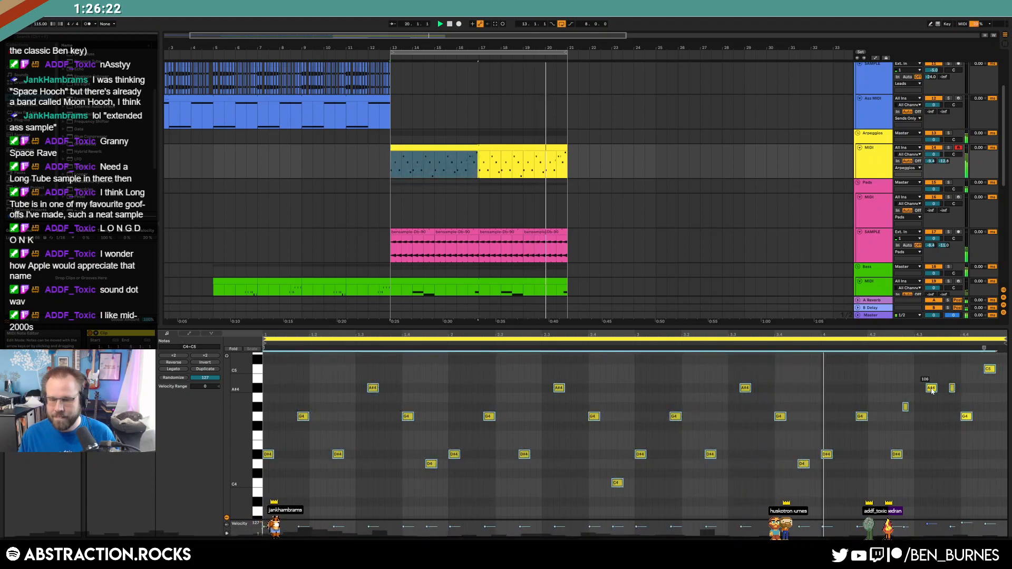
key(shift+Tab)
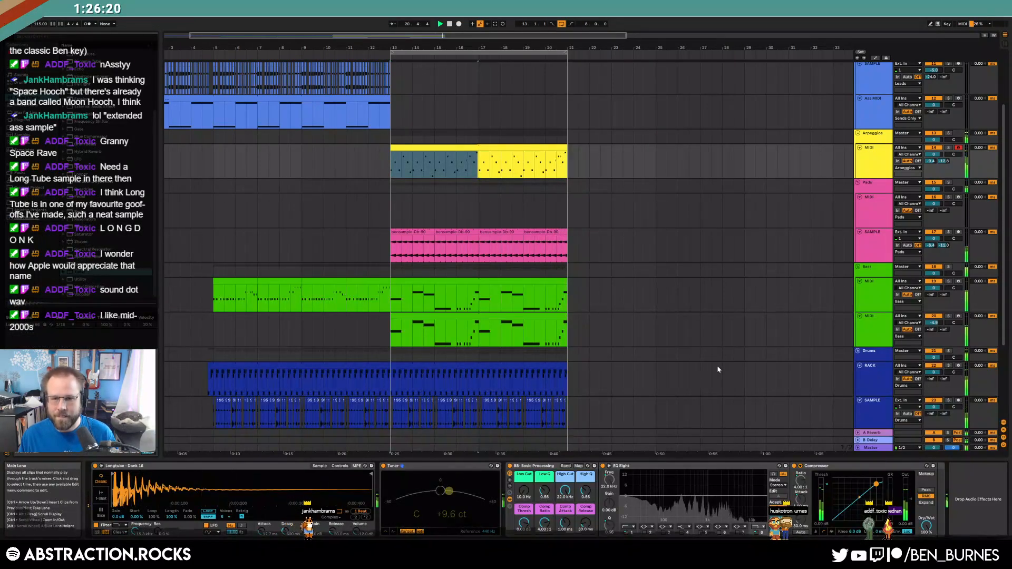
click(788, 165)
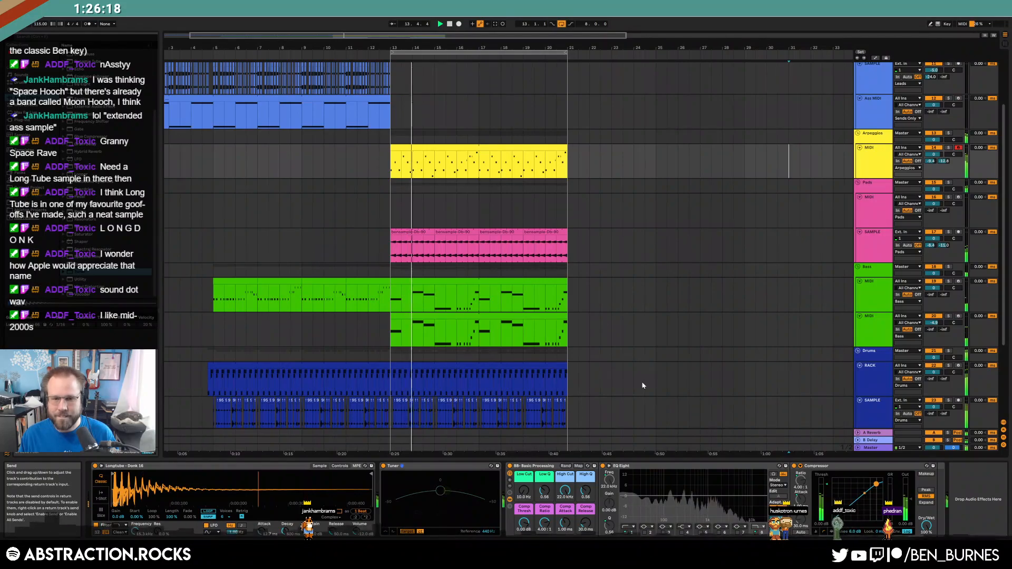
- Lower the High Cut automation on the first Bass MIDI track slightly from bar 13 onward
scroll(659, 364, up, 3)
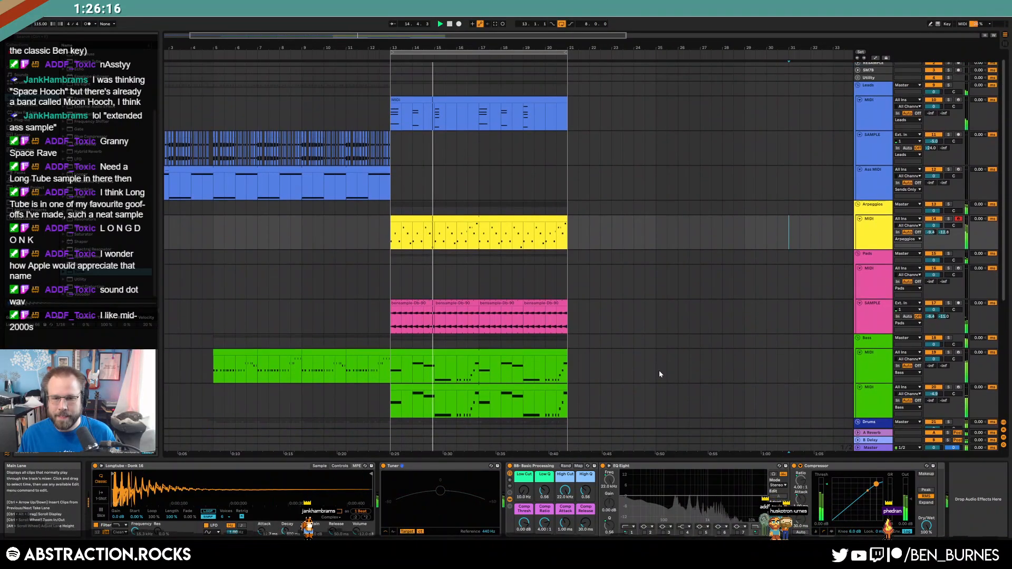
scroll(635, 327, down, 2)
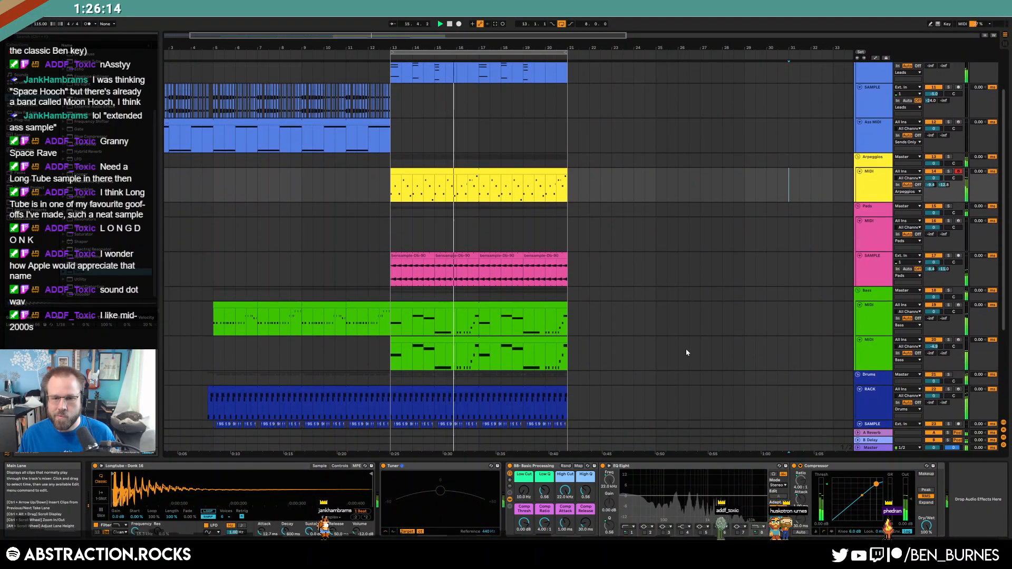
click(528, 305)
key(a)
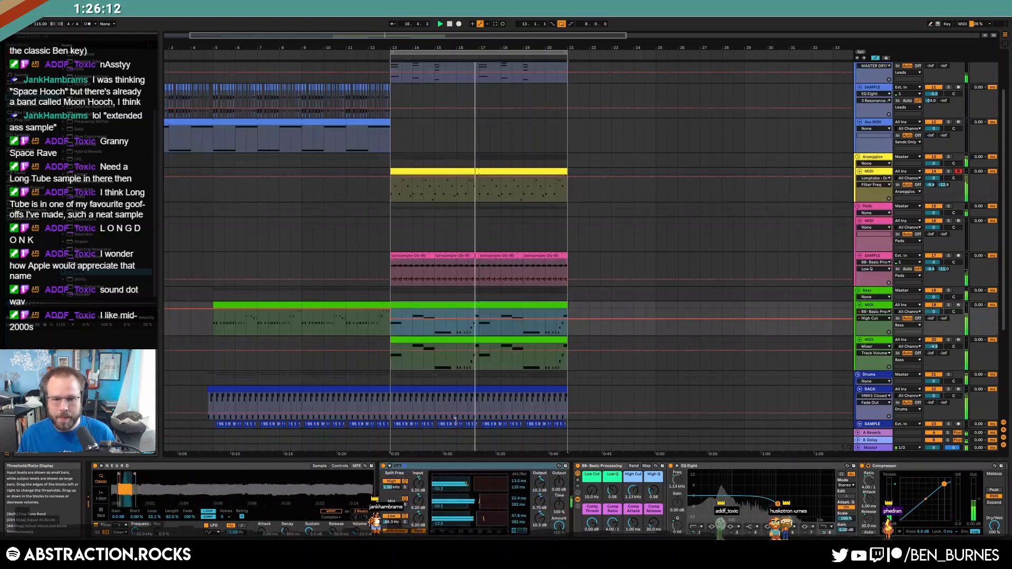
click(599, 328)
drag(390, 321, 390, 319)
drag(599, 319, 599, 321)
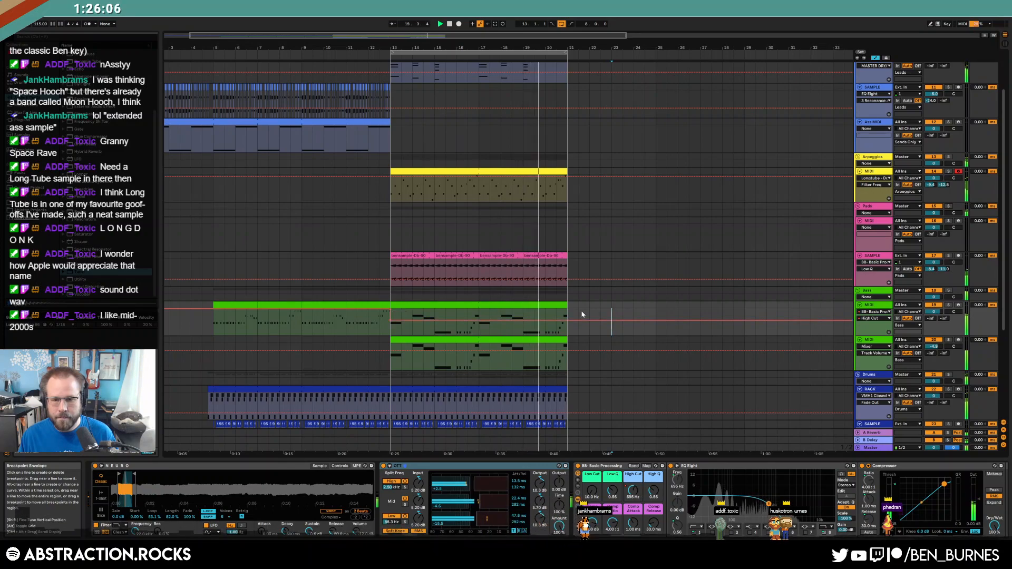
key(a)
scroll(614, 365, down, 3)
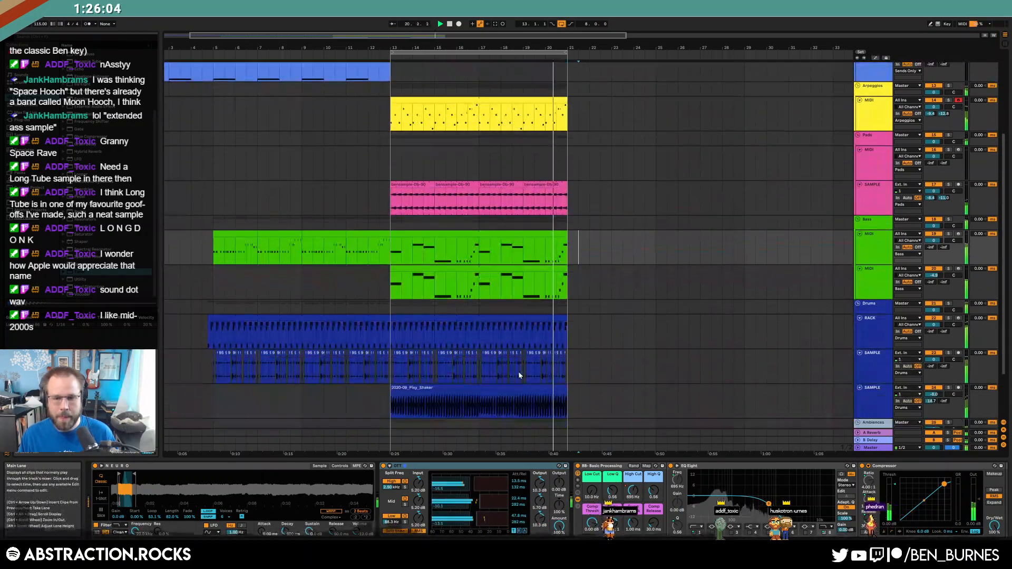
click(418, 324)
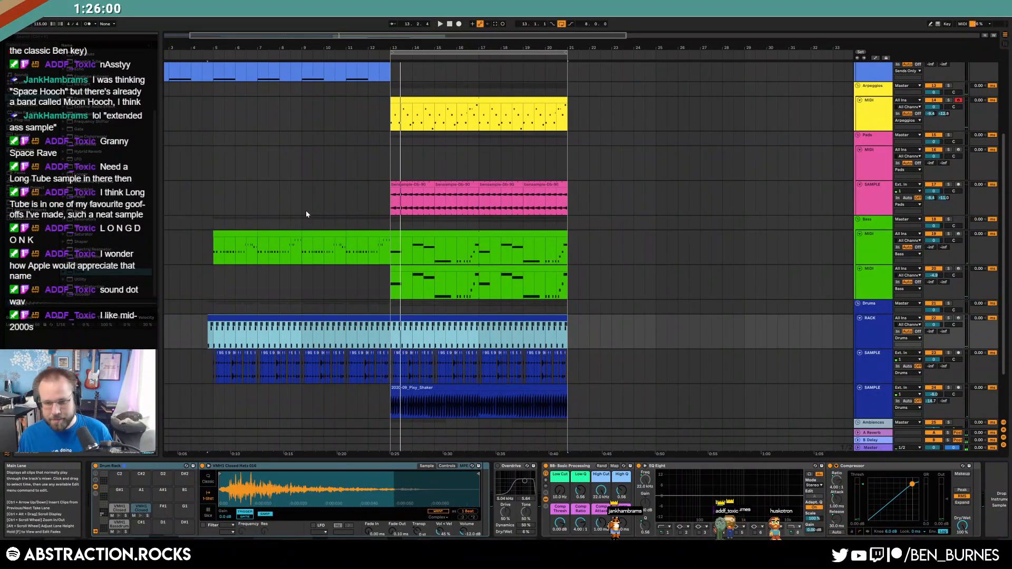
- Unfold the SM7B track, arm it and start recording the microphone from bar 24
scroll(306, 214, up, 5)
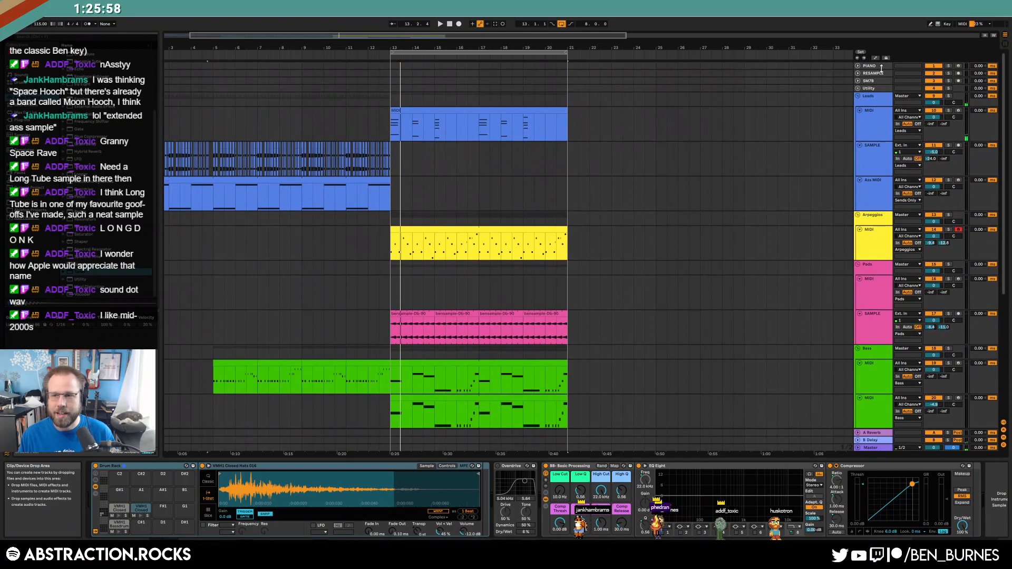
click(857, 81)
click(535, 94)
click(634, 92)
click(958, 81)
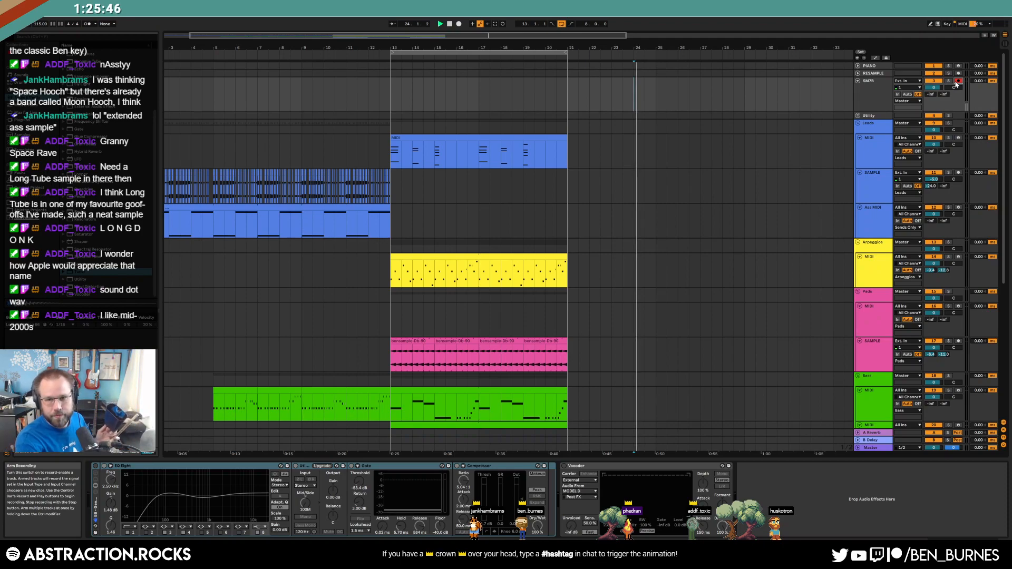
key(F9)
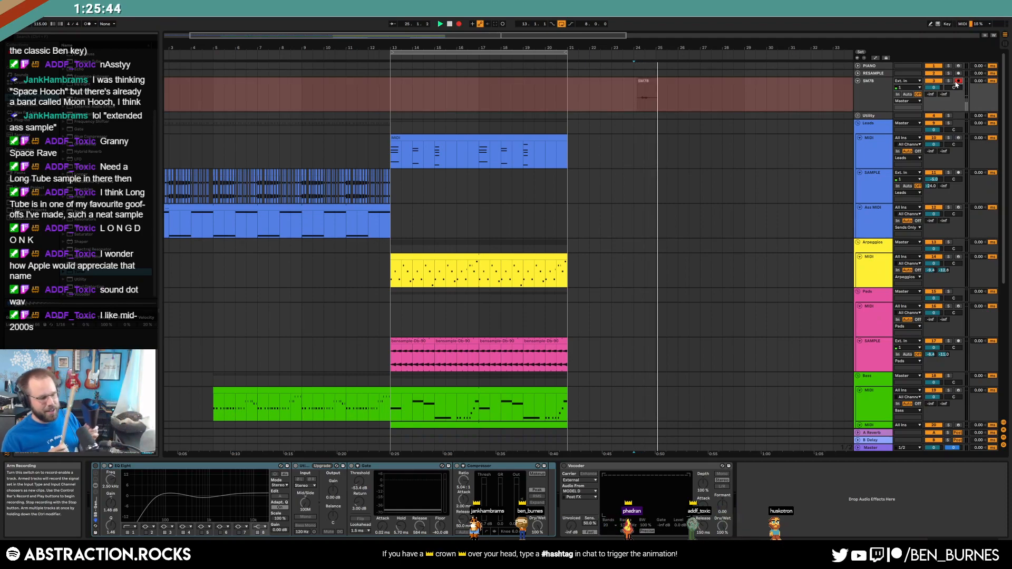
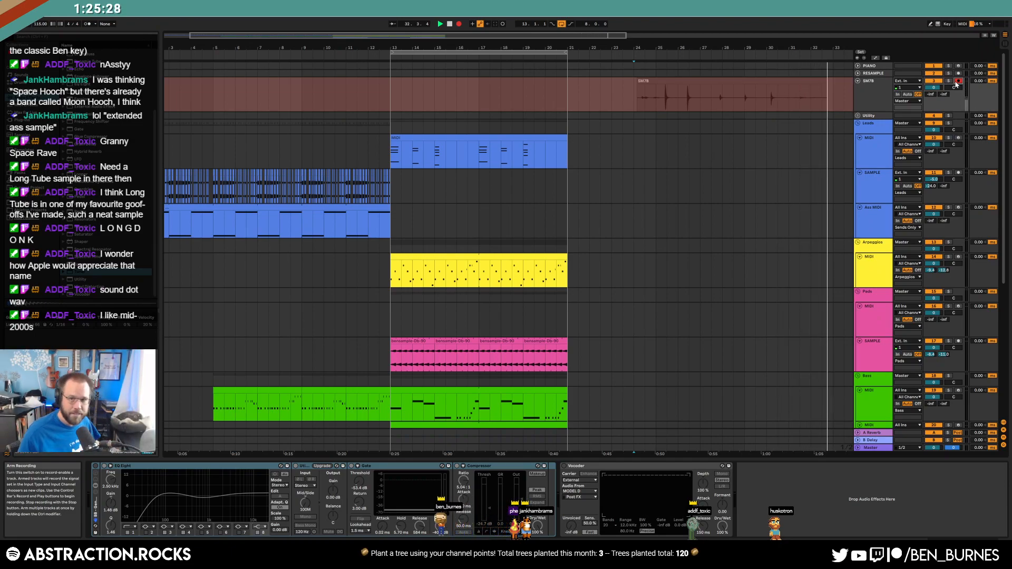
- Stop the microphone recording and audition its separate hits around bars 27 to 30 on the SM7B track
key(F9)
click(713, 102)
key(space)
key(space)
key(space)
click(745, 102)
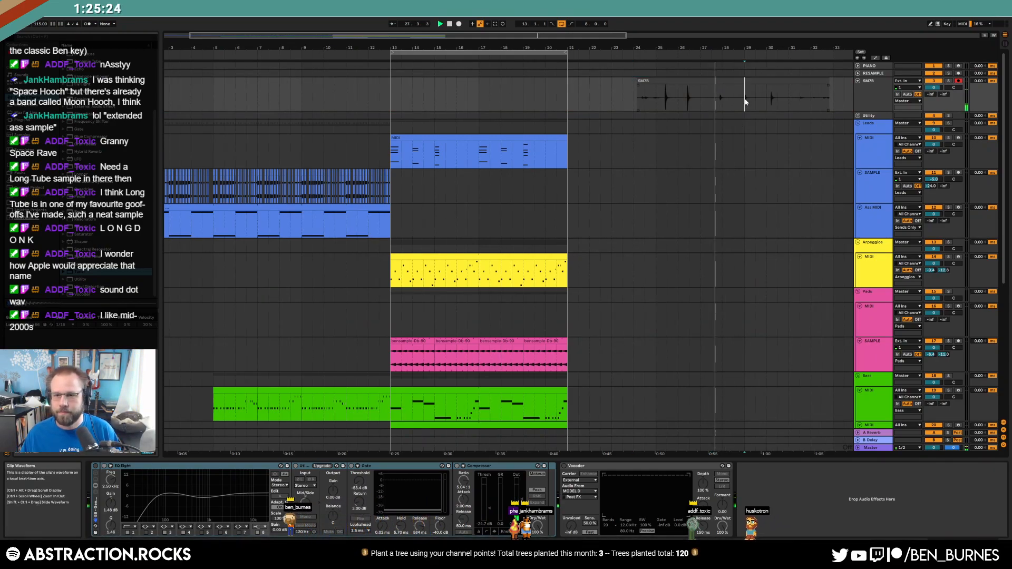
key(space)
click(769, 100)
key(space)
key(space)
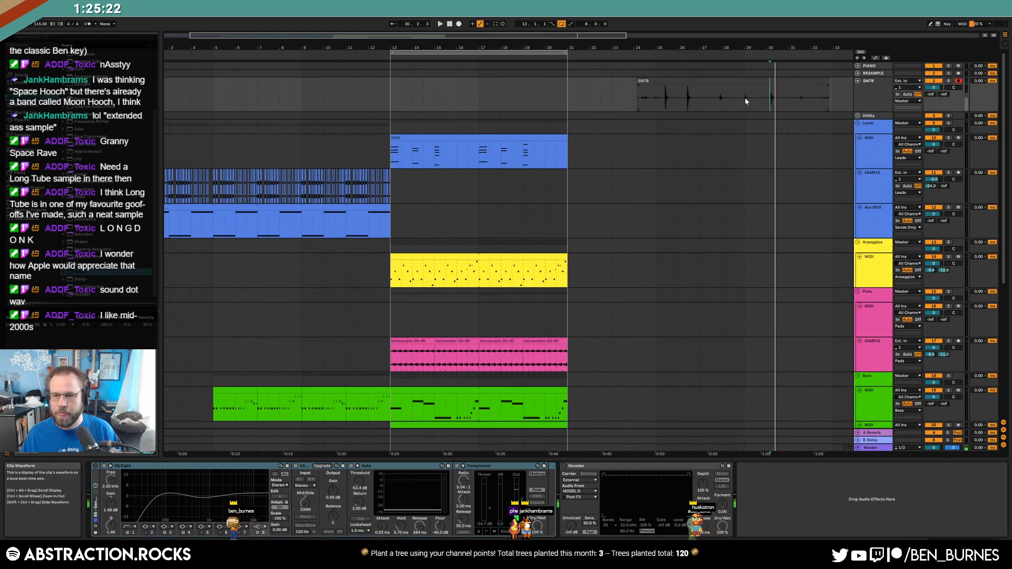
key(space)
key(space)
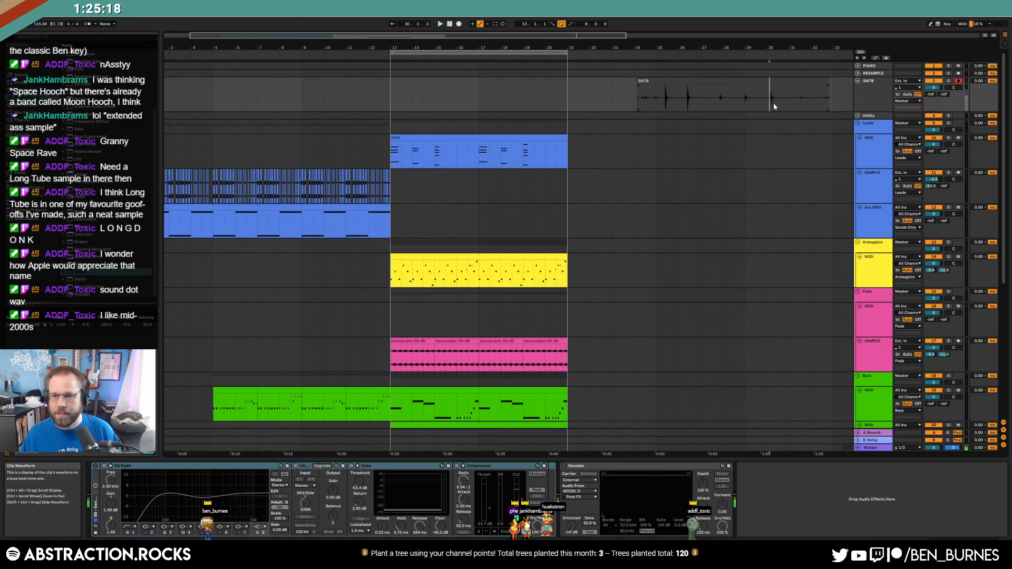
- Isolate the SM7B hit at bar 30, trim the clip's start to the transient and consolidate it
double_click(775, 81)
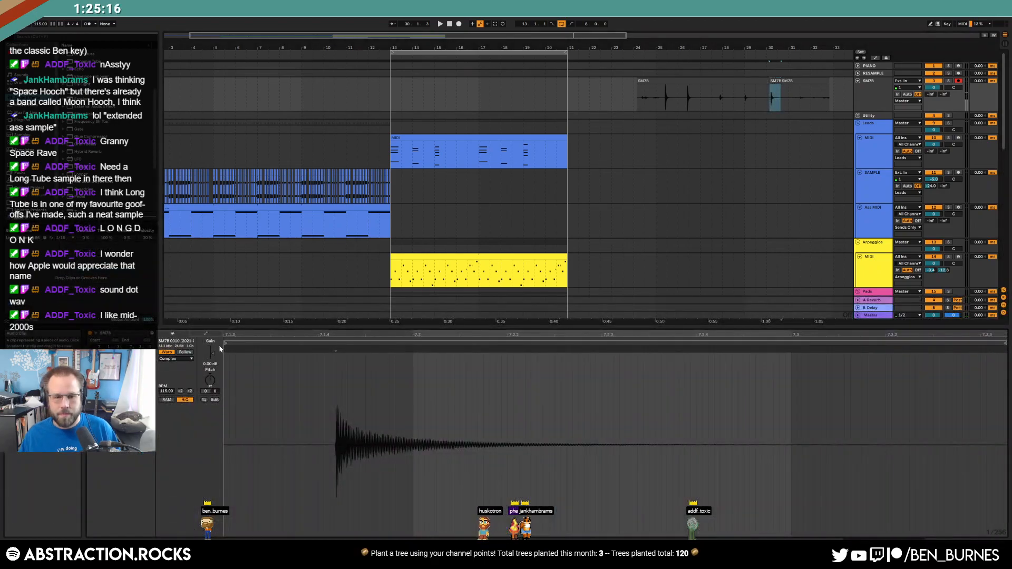
drag(225, 343, 331, 344)
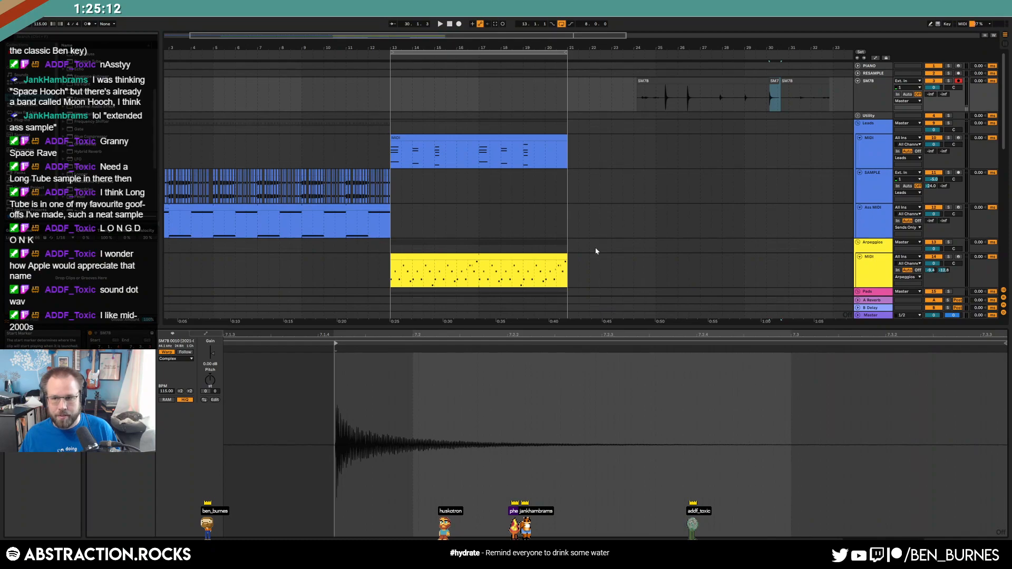
click(776, 80)
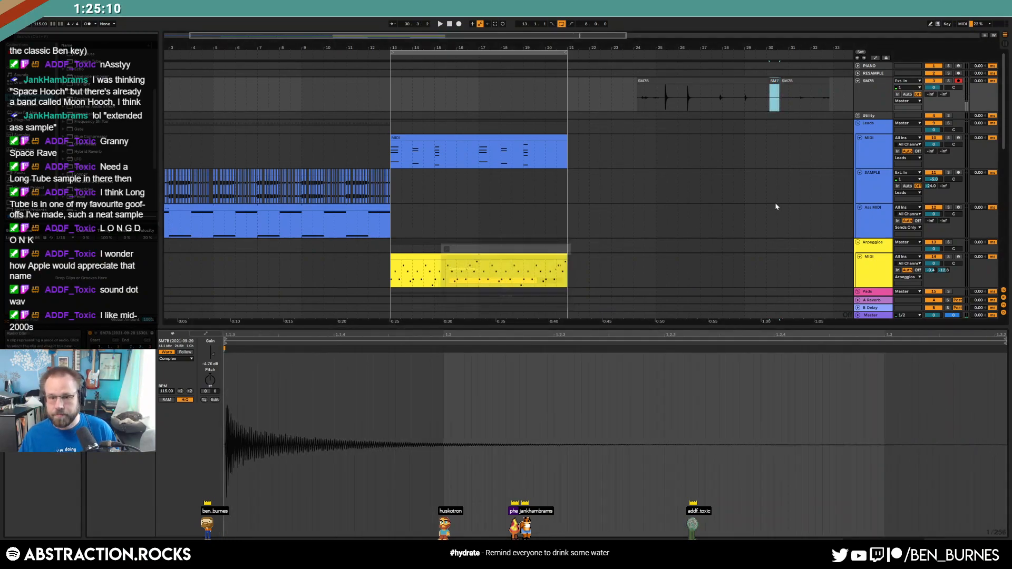
key(shift+Tab)
- Fold both Bass MIDI tracks, the Pads MIDI track and the Arpeggios MIDI track
scroll(794, 330, down, 3)
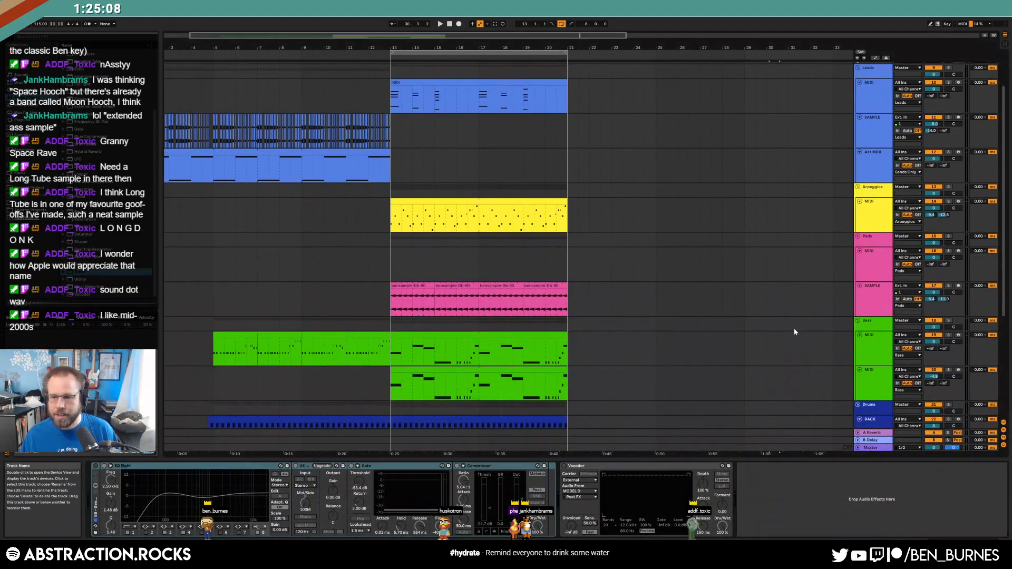
click(863, 364)
shift+click(863, 389)
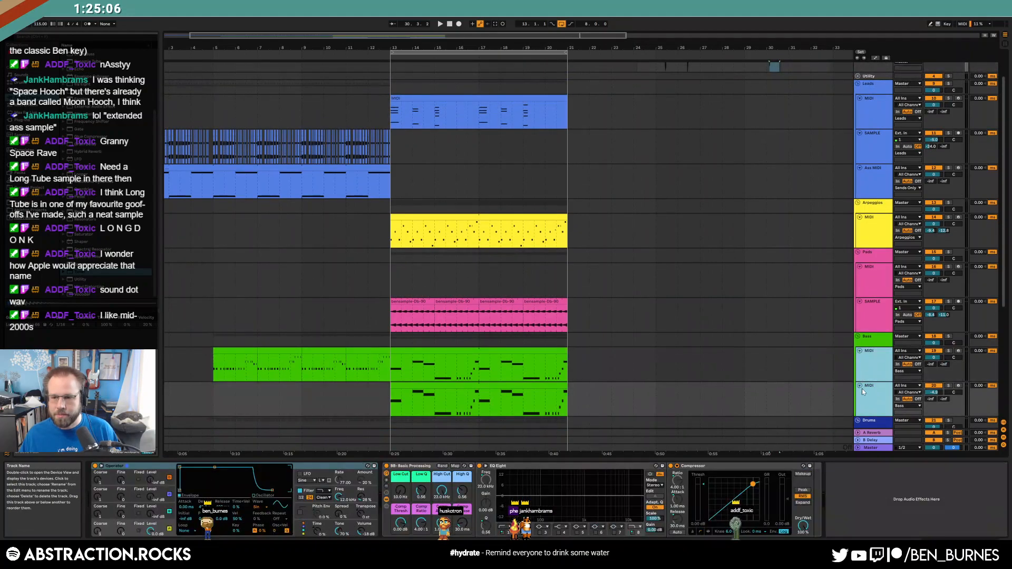
click(859, 385)
click(859, 267)
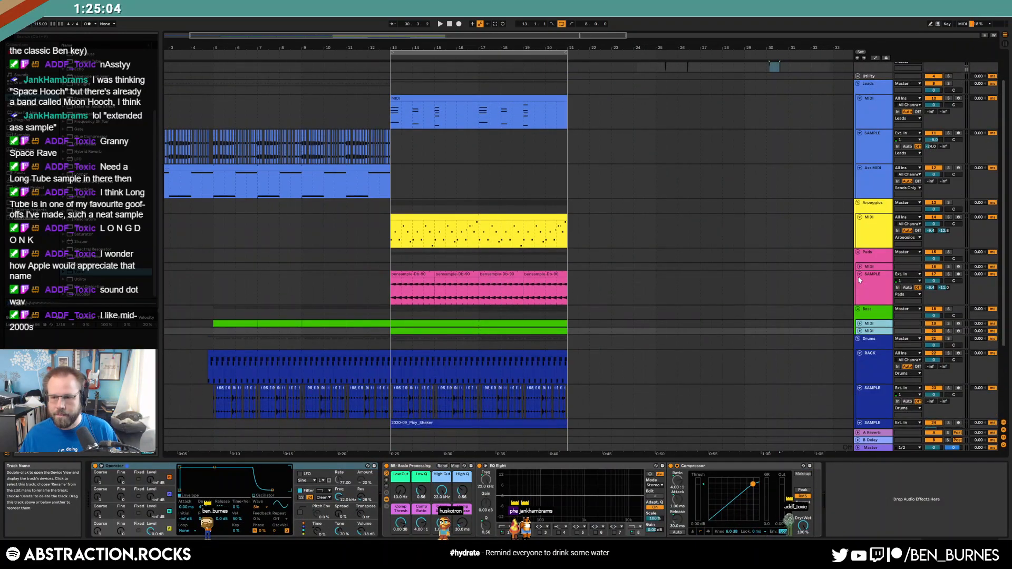
click(859, 277)
click(859, 210)
click(860, 217)
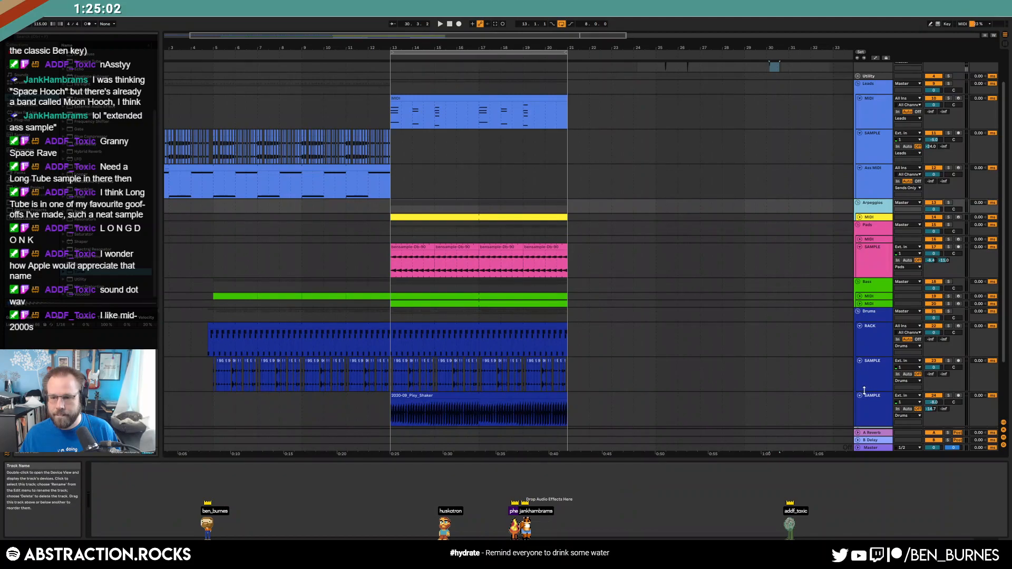
- Load the trimmed SM7B hit from bar 30 onto pad G#1 of the drum RACK track
click(873, 348)
scroll(782, 184, up, 3)
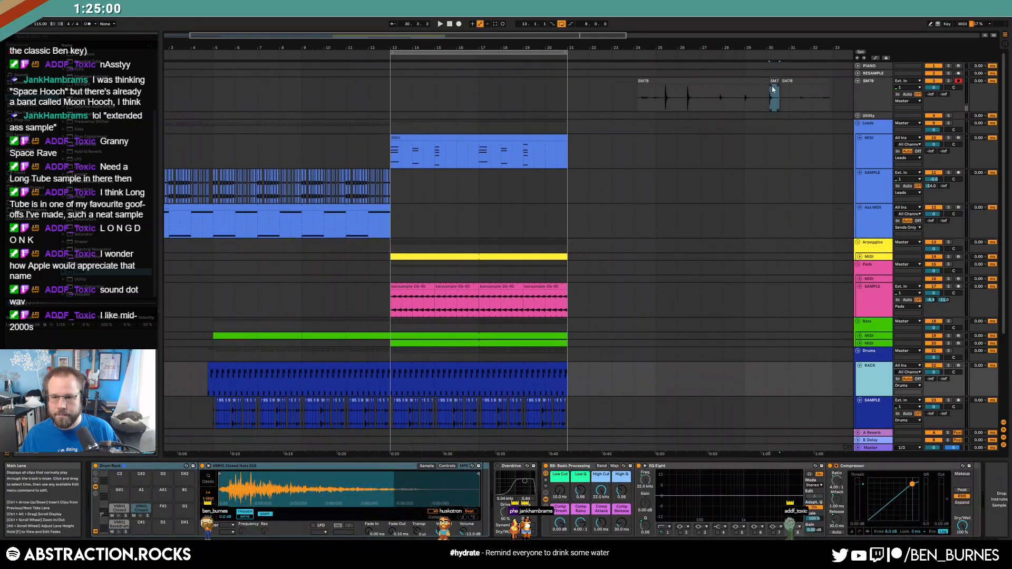
drag(773, 82, 153, 519)
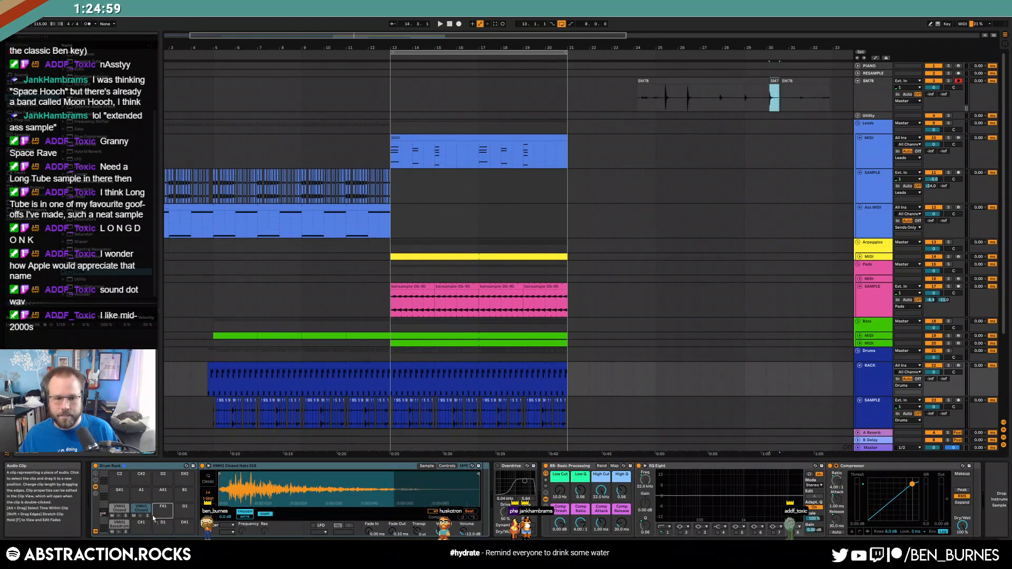
- Add an SM7B note on each of the four beats of bar 13 in the RACK clip
double_click(396, 380)
mouse_move(407, 281)
mouse_down()
mouse_move(511, 291)
mouse_move(422, 274)
mouse_move(391, 280)
mouse_up()
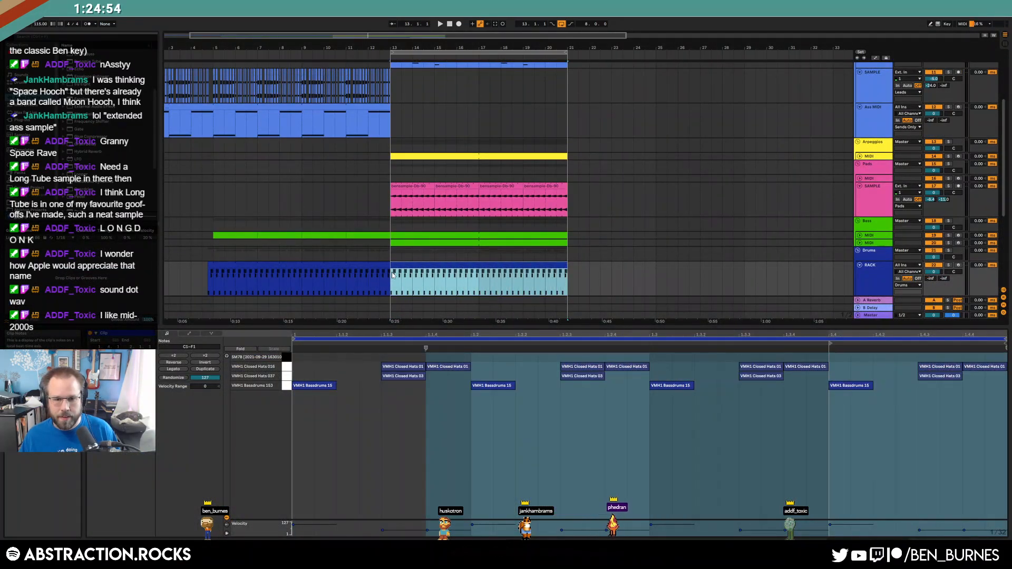
double_click(301, 360)
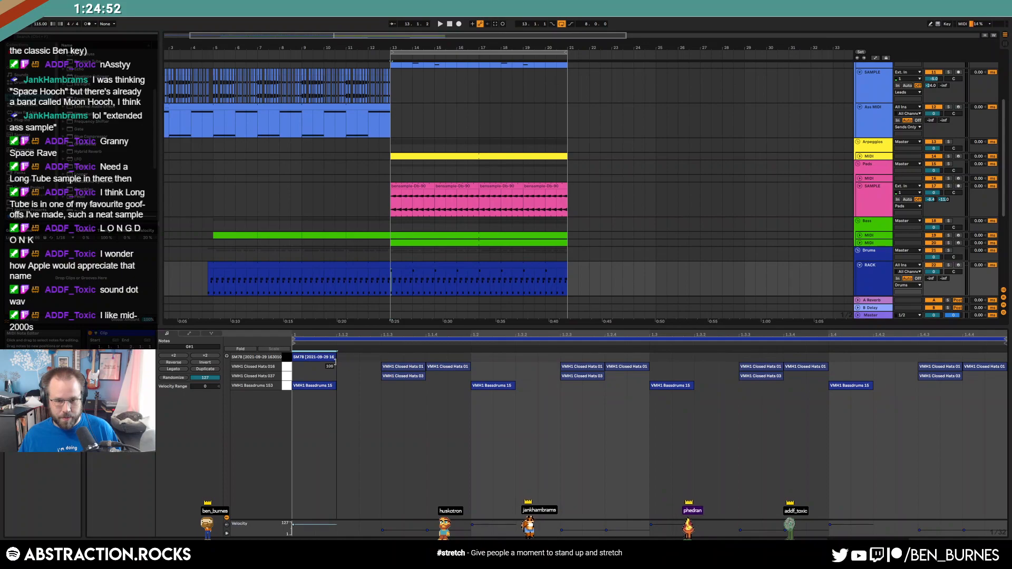
key(ctrl+d)
key(ctrl+d)
key(ctrl+d)
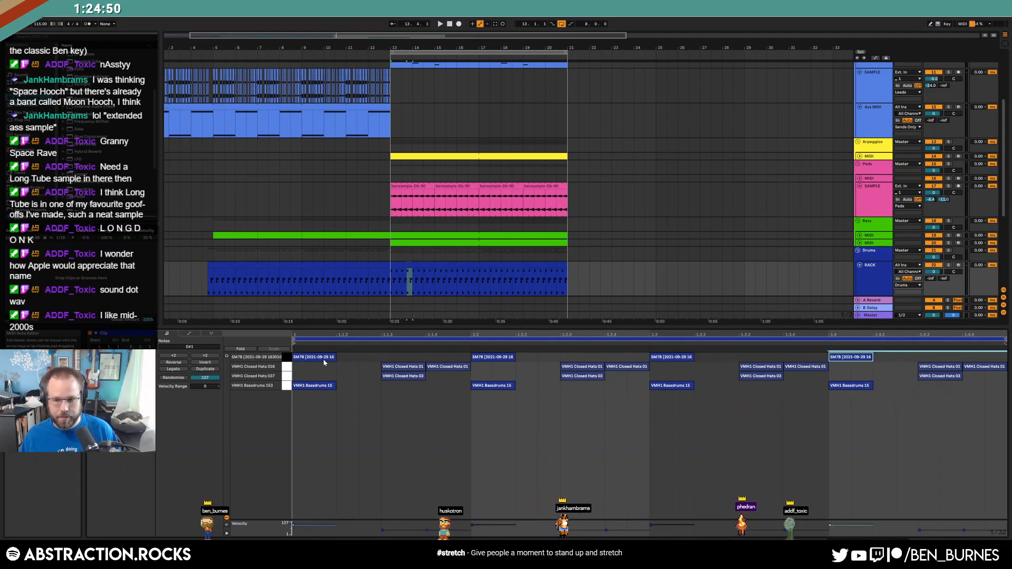
- Play the section and lower the velocity of all four SM7B notes together
key(space)
click(286, 357)
drag(306, 357, 306, 378)
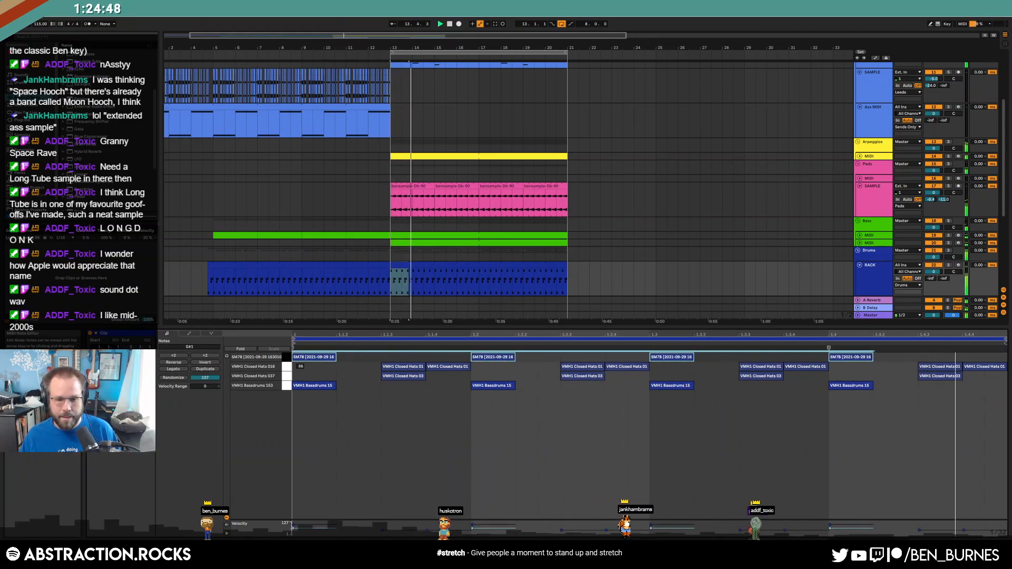
- Shorten the SM7B pad's sample to end just after the hit and set its fade out to about 111 ms
key(shift+Tab)
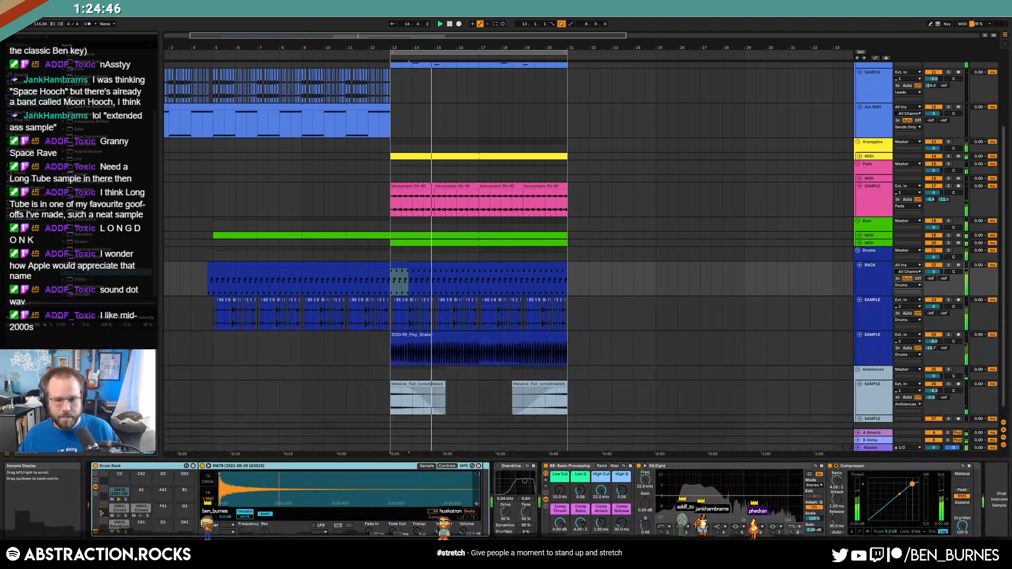
drag(477, 474, 281, 474)
drag(393, 532, 393, 497)
drag(281, 474, 276, 474)
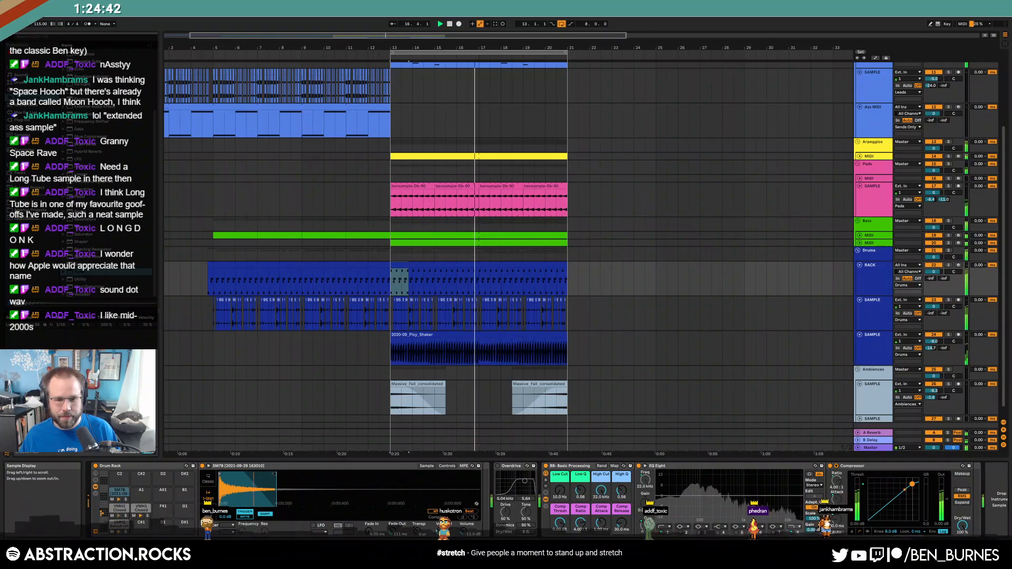
- Move the bar 13 RACK clip to bar 25 and extend the preceding RACK clip to bar 21
click(421, 266)
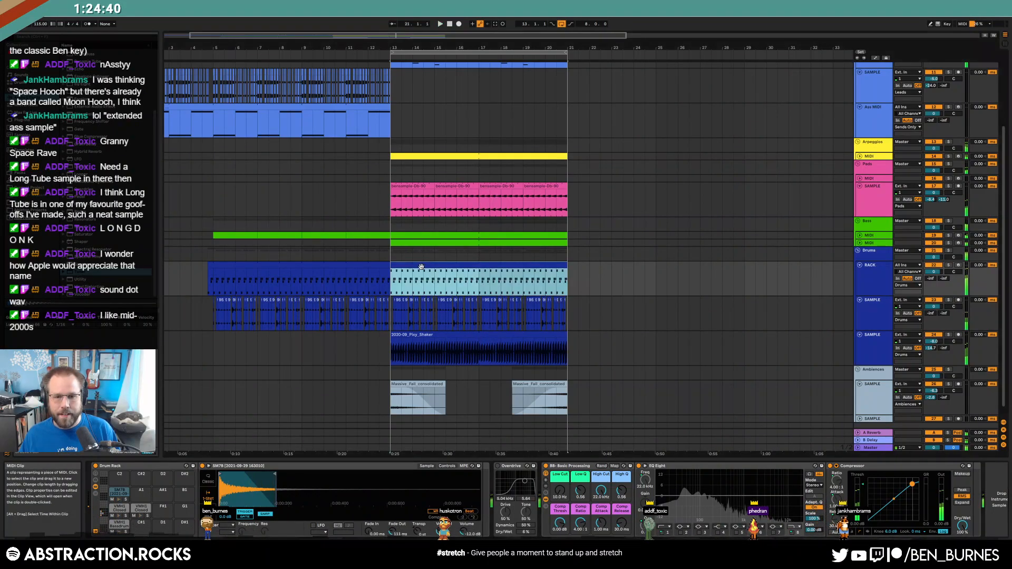
drag(421, 267, 601, 284)
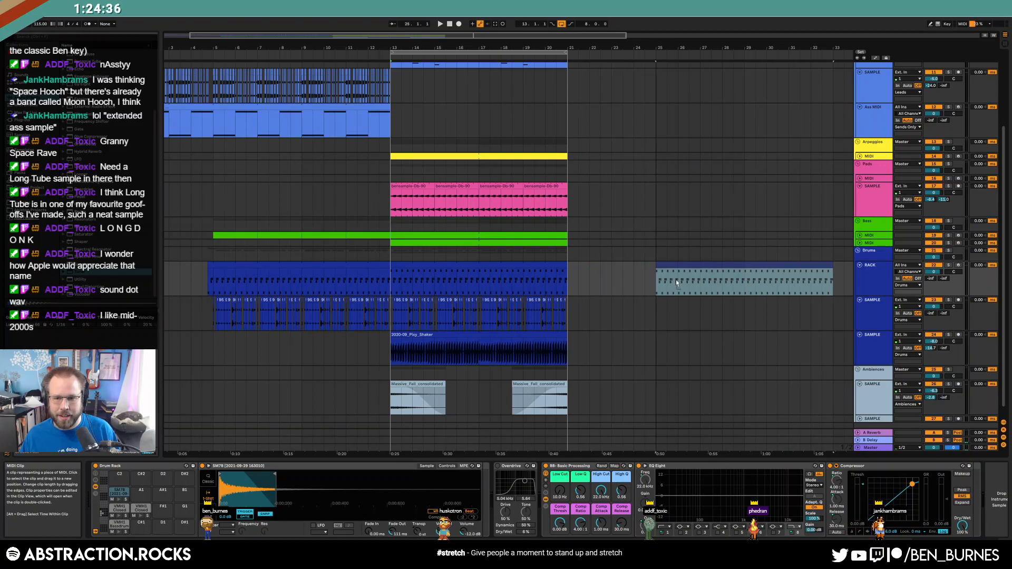
drag(676, 279, 676, 279)
click(502, 278)
drag(388, 267, 513, 279)
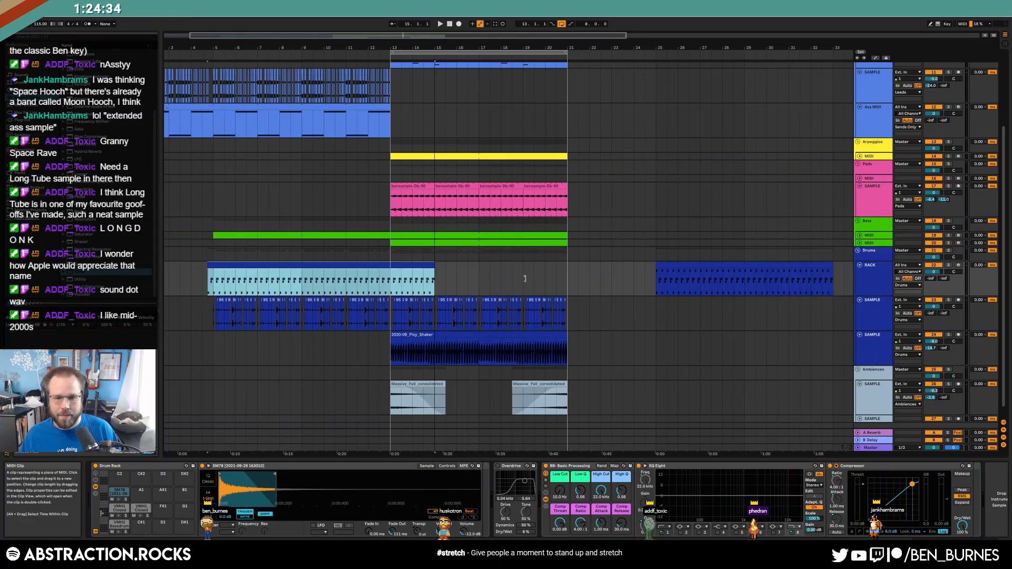
drag(435, 278, 563, 276)
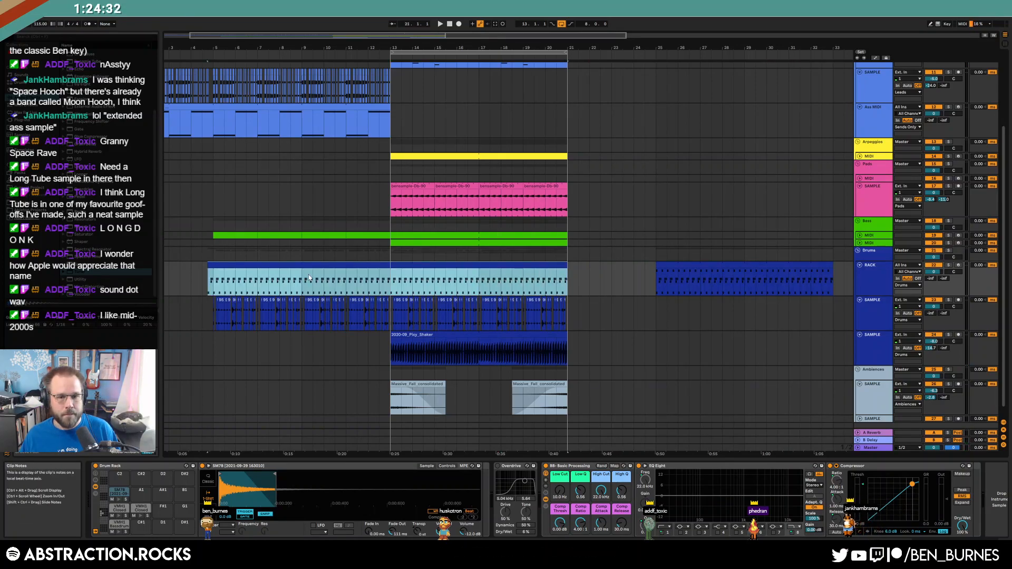
- Play the track from the beginning and remove the arpeggio from bars 13 to 17
click(450, 24)
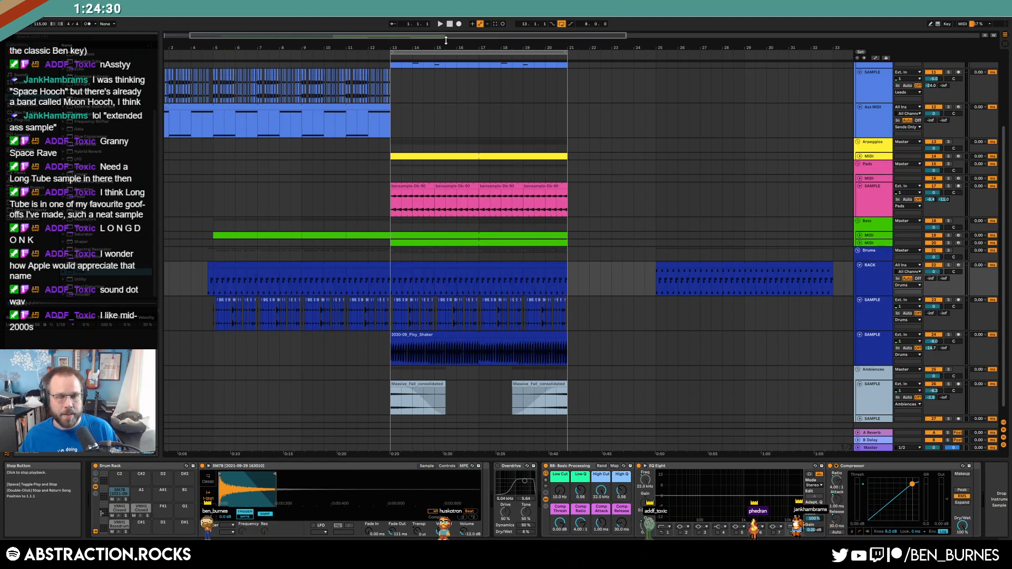
key(space)
scroll(414, 256, up, 3)
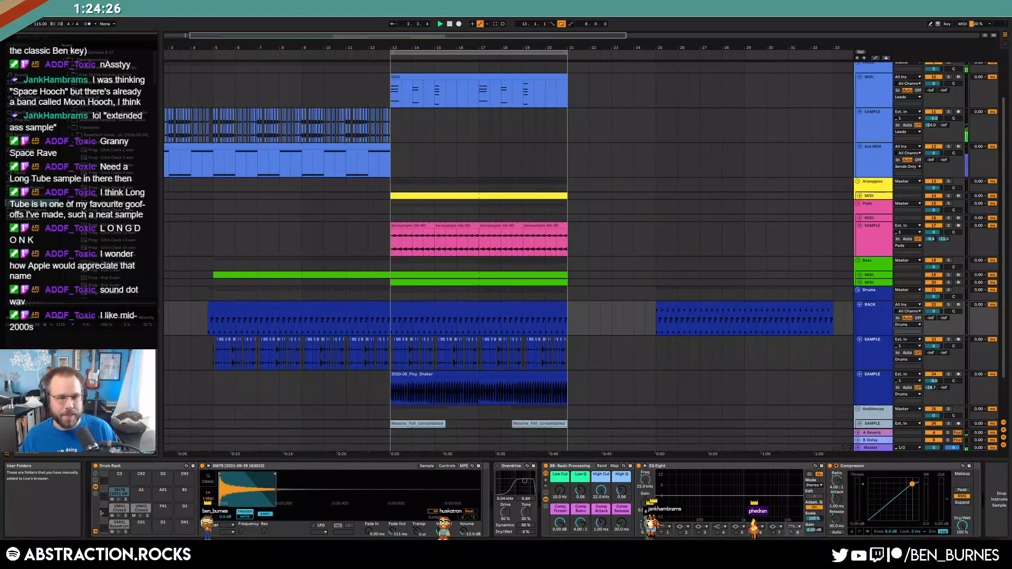
click(72, 143)
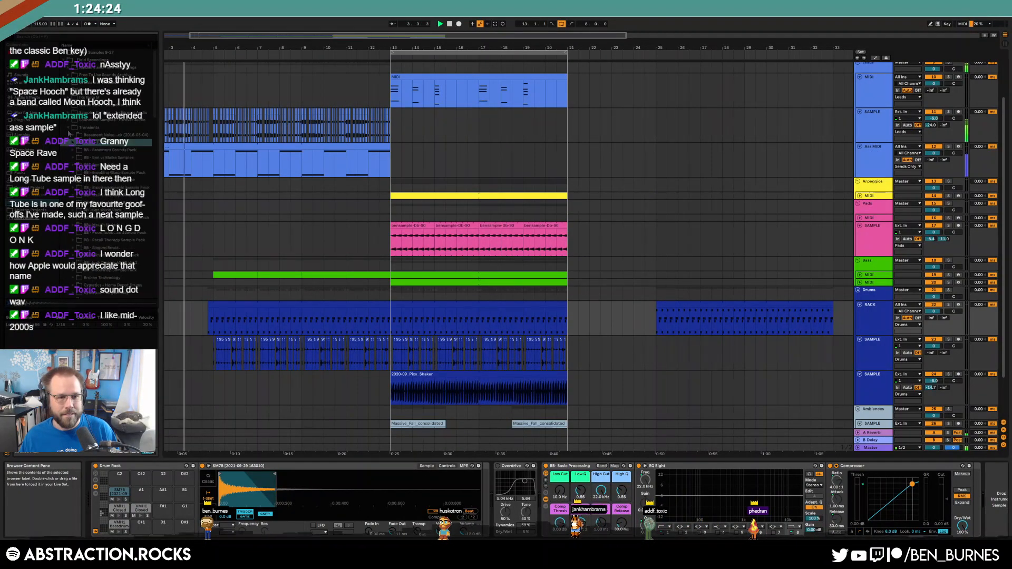
click(68, 128)
drag(413, 195, 479, 196)
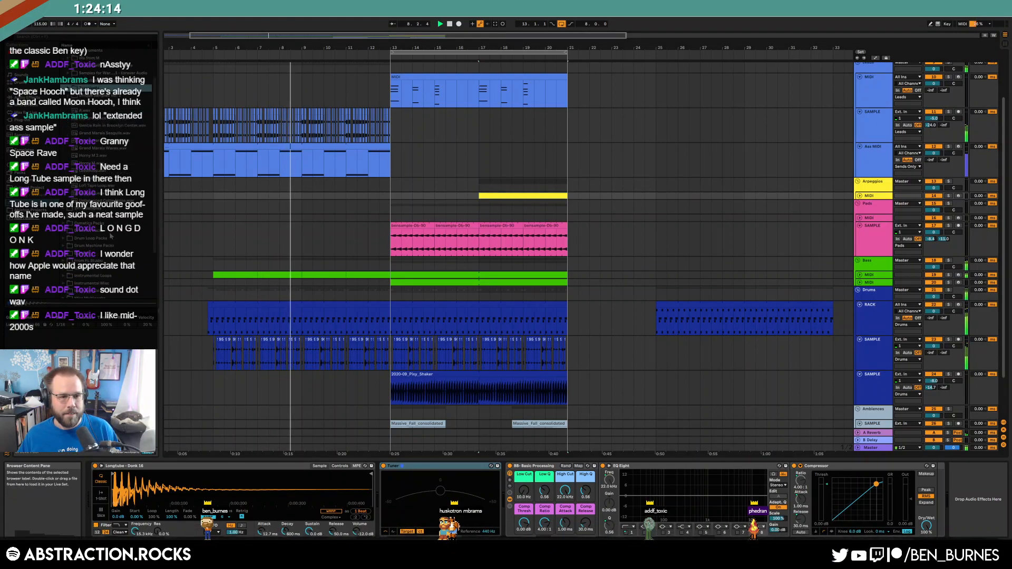
- Split the RACK clip at bar 9 and load the VMH1 Claps & Snares 055 sample onto drum rack pad D1
drag(312, 333, 567, 326)
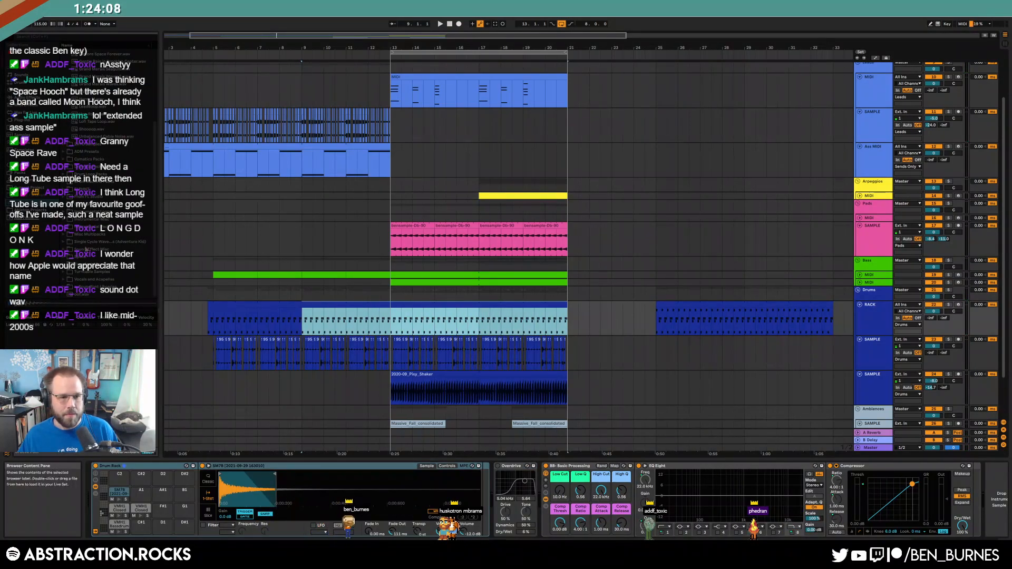
click(65, 237)
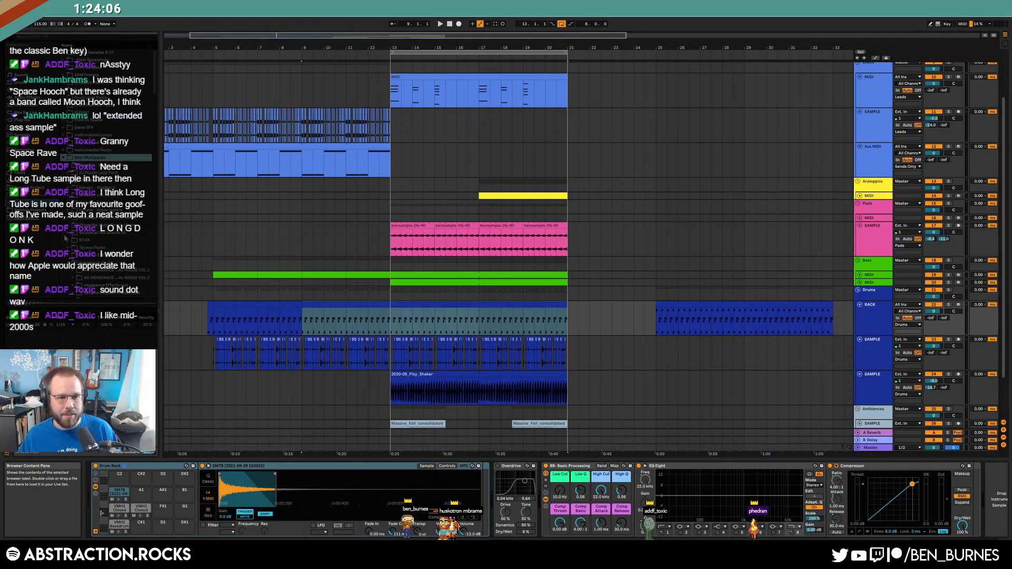
click(63, 158)
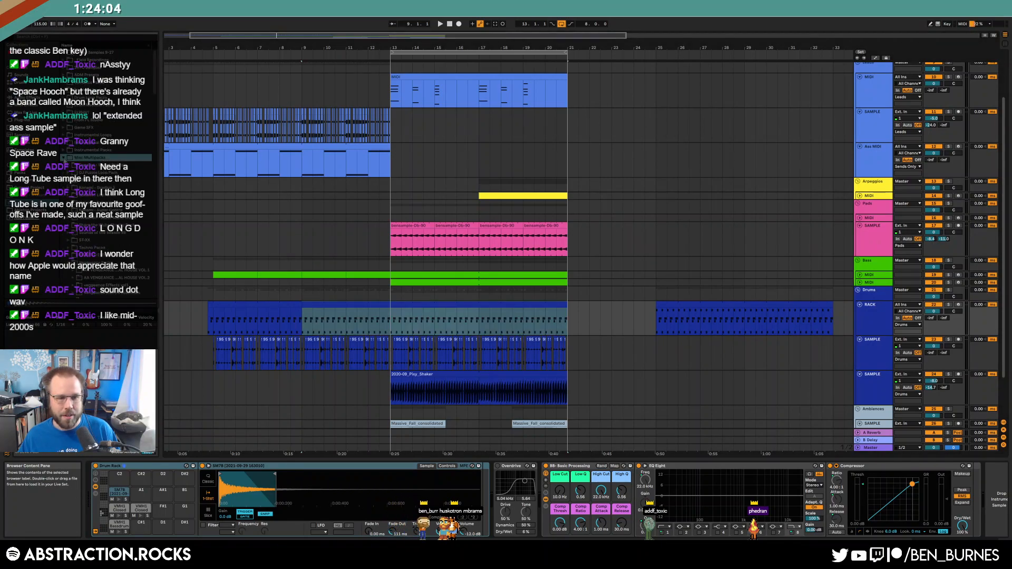
scroll(82, 278, down, 6)
click(77, 234)
click(77, 226)
drag(156, 80, 157, 134)
click(127, 188)
click(120, 224)
click(119, 232)
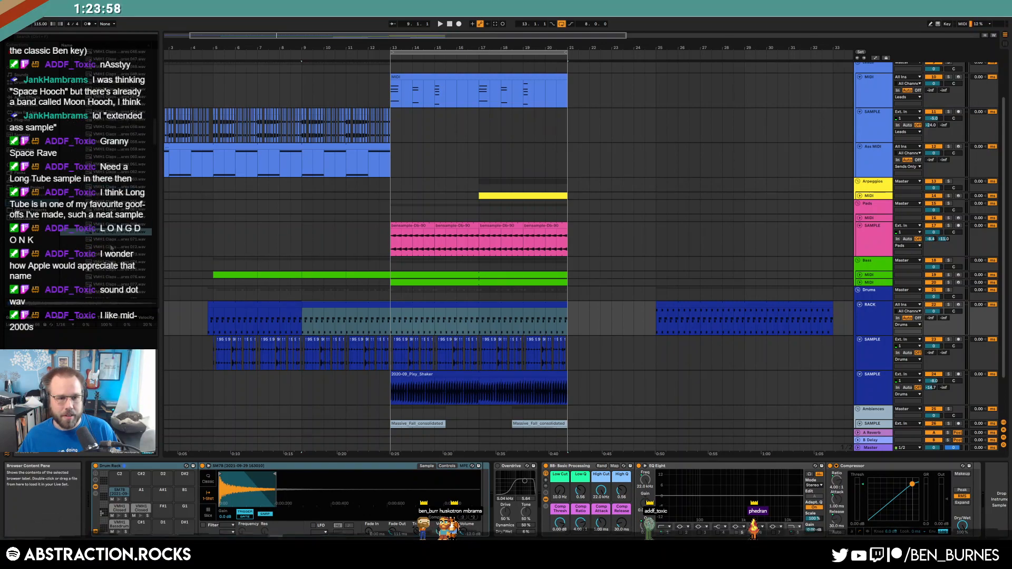
click(119, 246)
click(113, 135)
click(117, 124)
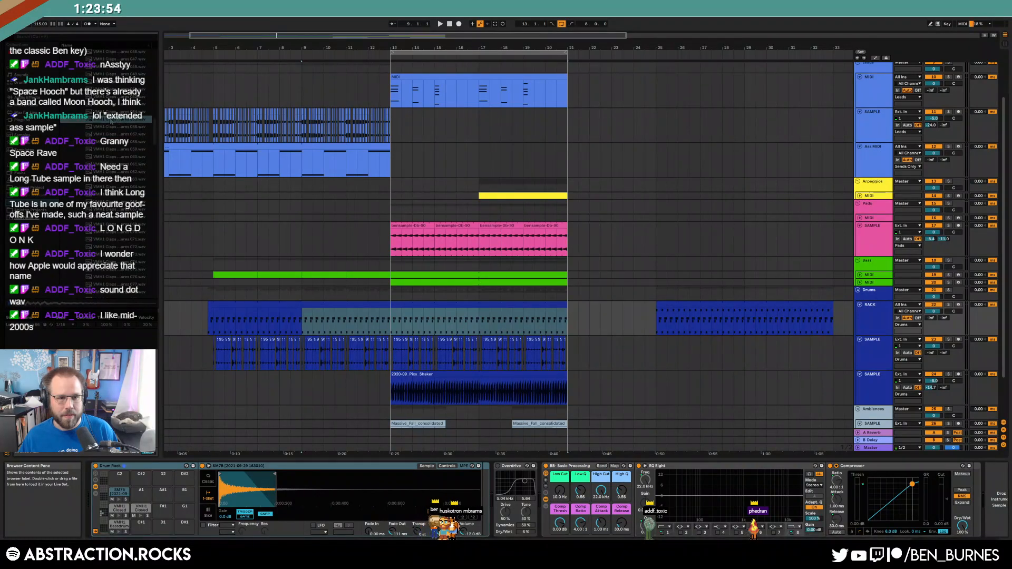
- Add clap notes on beats 2 and 4 of bar 9 in the RACK clip and adjust their velocities during playback
double_click(337, 305)
double_click(474, 385)
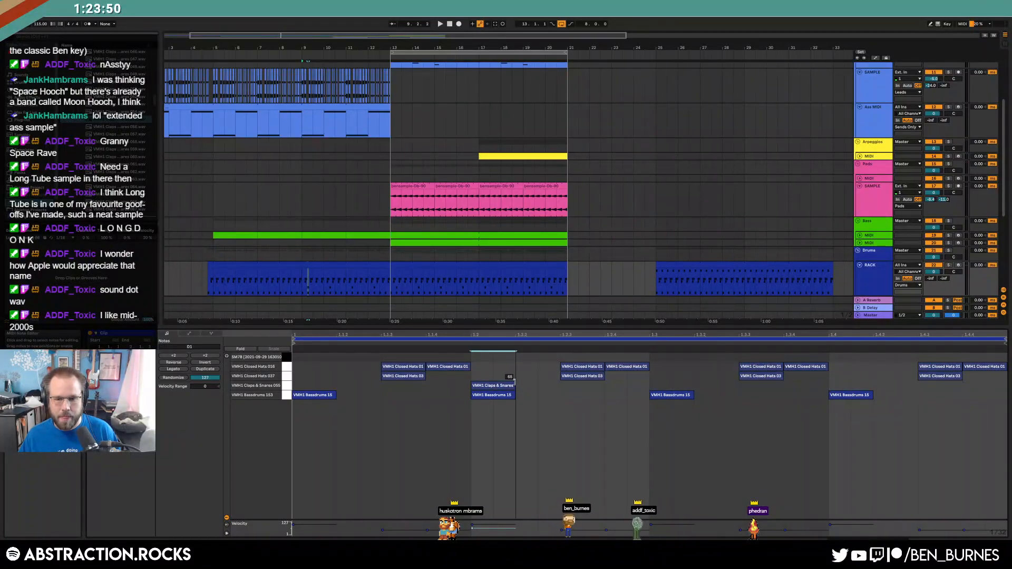
double_click(835, 388)
key(space)
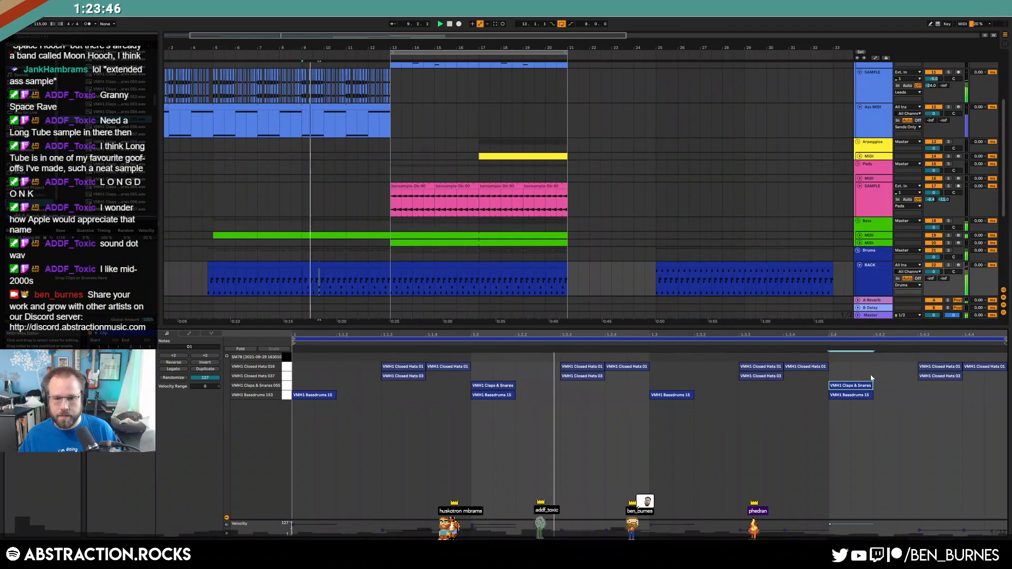
shift+click(496, 386)
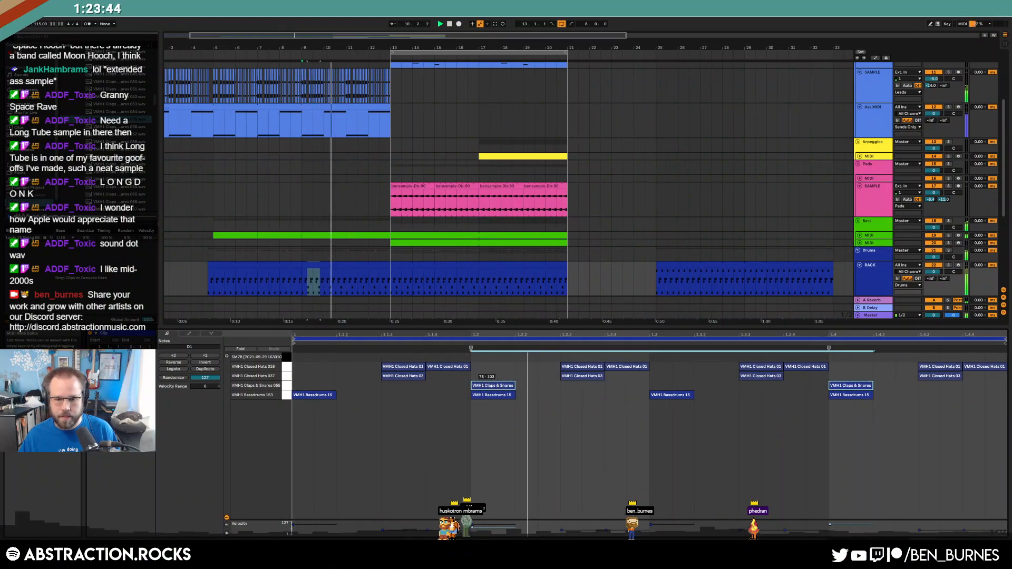
key(shift+Tab)
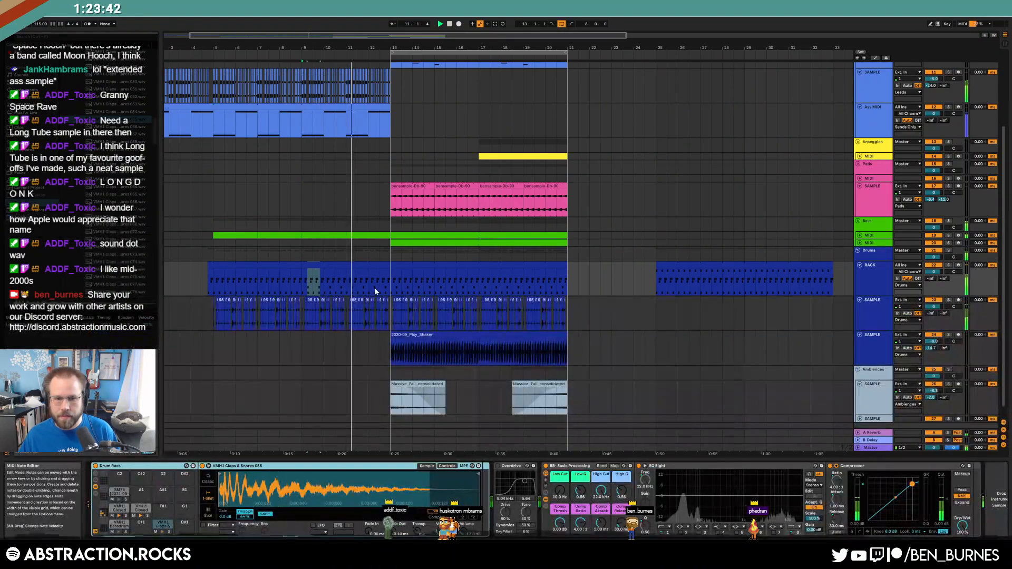
- Make the RACK clap clip at bar 9 a two-bar pattern and add a kick and clap variation at its end
key(space)
drag(321, 285, 343, 281)
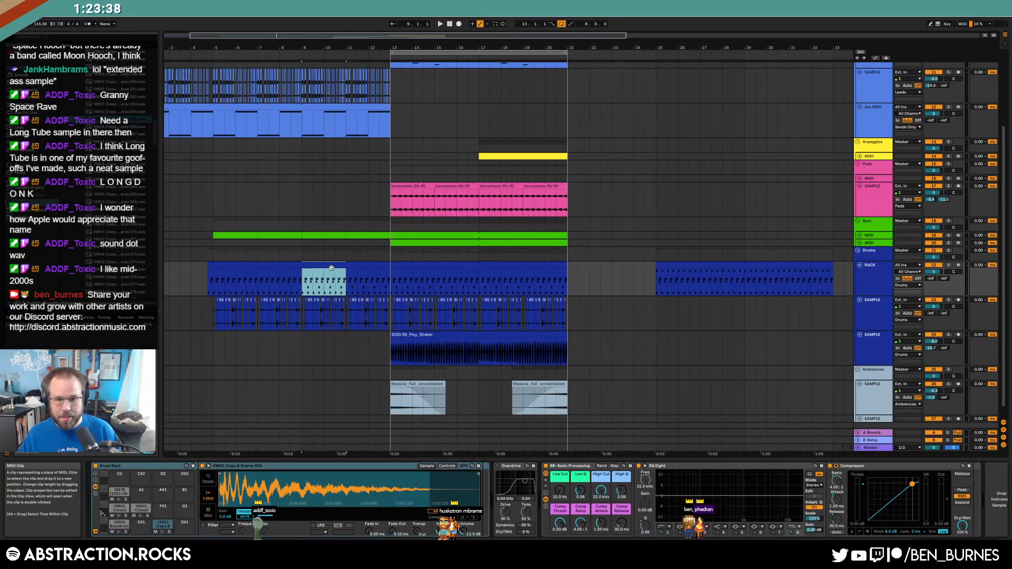
key(shift+Tab)
click(952, 396)
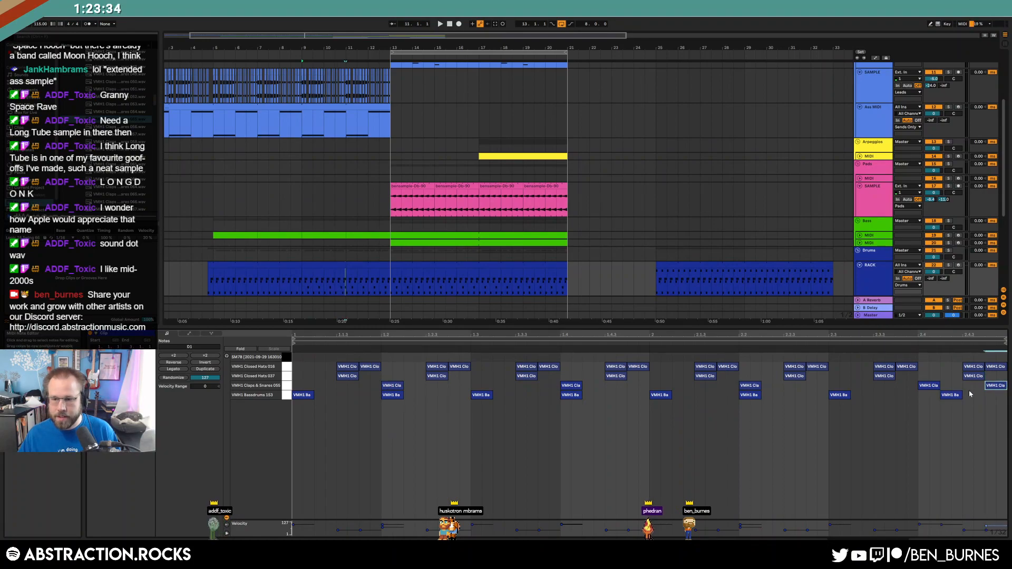
key(shift+Tab)
- Repeat the two-bar RACK clap pattern from bar 9 to bar 21 and play back from just before bar 9
drag(303, 279, 555, 279)
key(shift+Tab)
click(291, 285)
key(space)
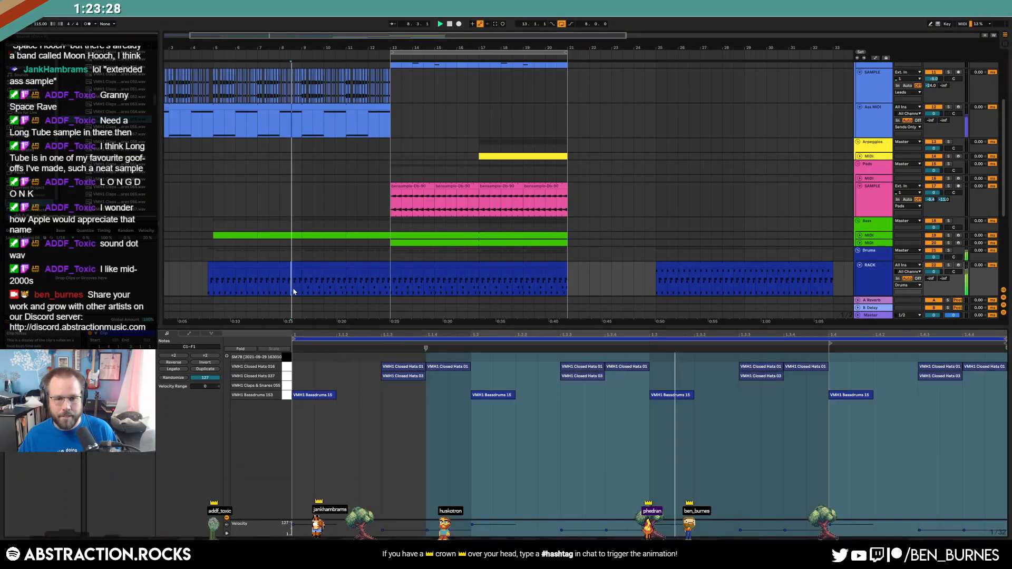
key(shift+Tab)
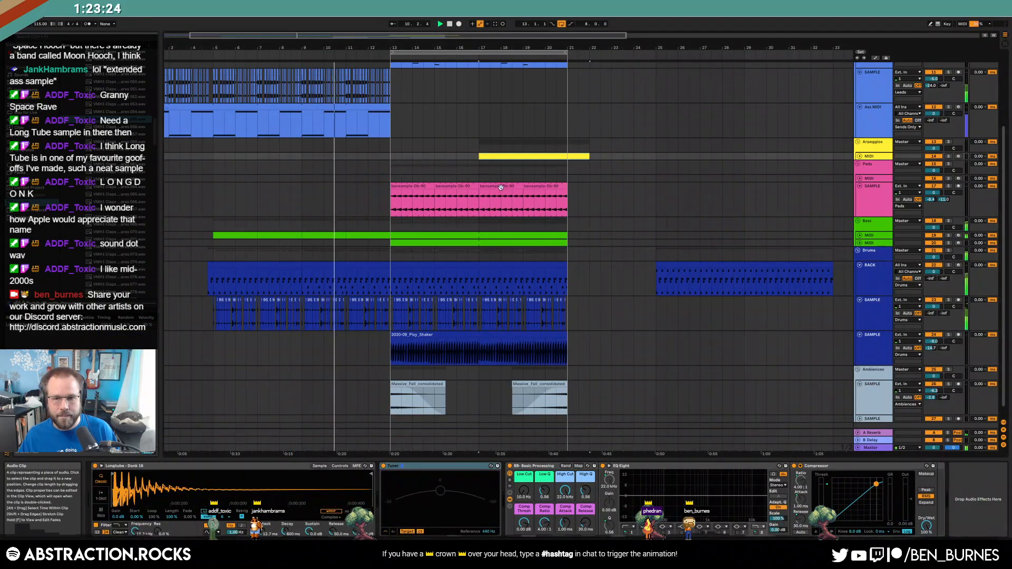
- Copy the two-bar pad sample clip to bar 21 and extend the arpeggio MIDI clip to bar 23
click(501, 186)
key(ctrl+c)
click(568, 196)
key(ctrl+v)
drag(589, 156, 611, 161)
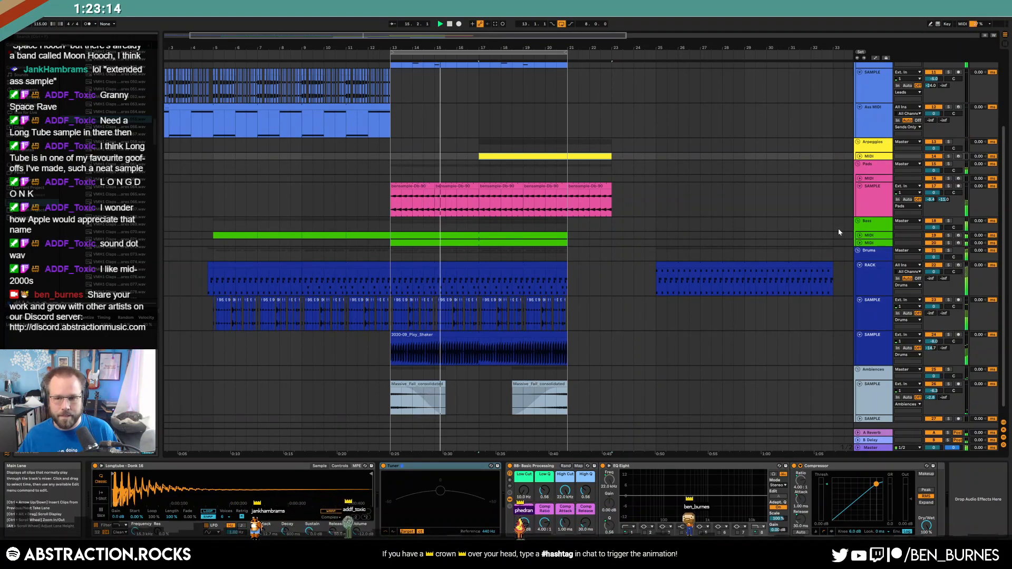
- Duplicate the first bass MIDI track, keeping only the bars 5–13 clips on the original and the bars 13–21 clips on the duplicate
click(869, 236)
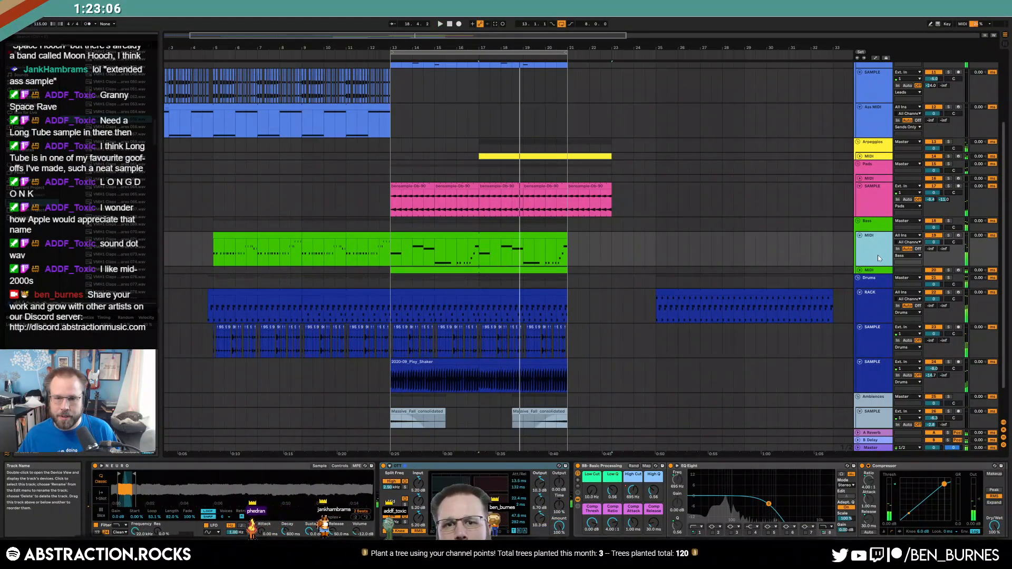
key(ctrl+d)
click(433, 236)
key(Delete)
click(375, 270)
key(Delete)
click(361, 274)
key(Delete)
click(409, 287)
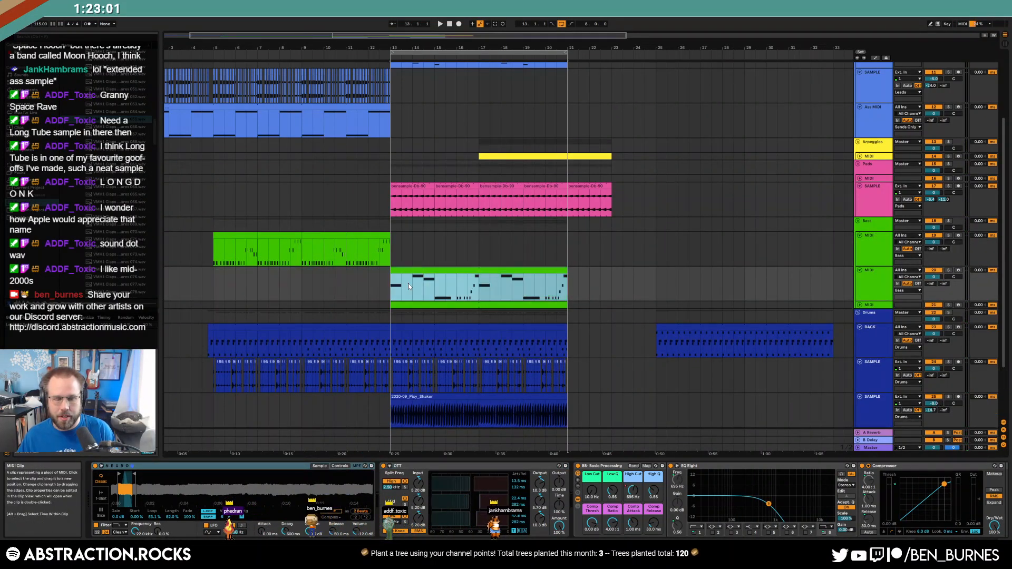
- Compare glide modes on the duplicated bass track's Simpler during playback and set it to Glide
click(345, 467)
click(360, 513)
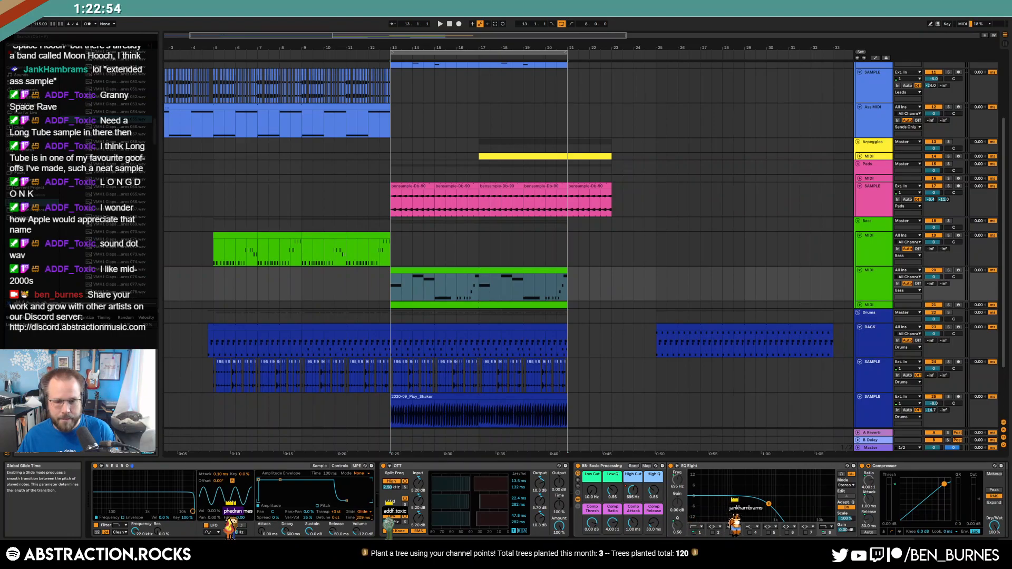
key(space)
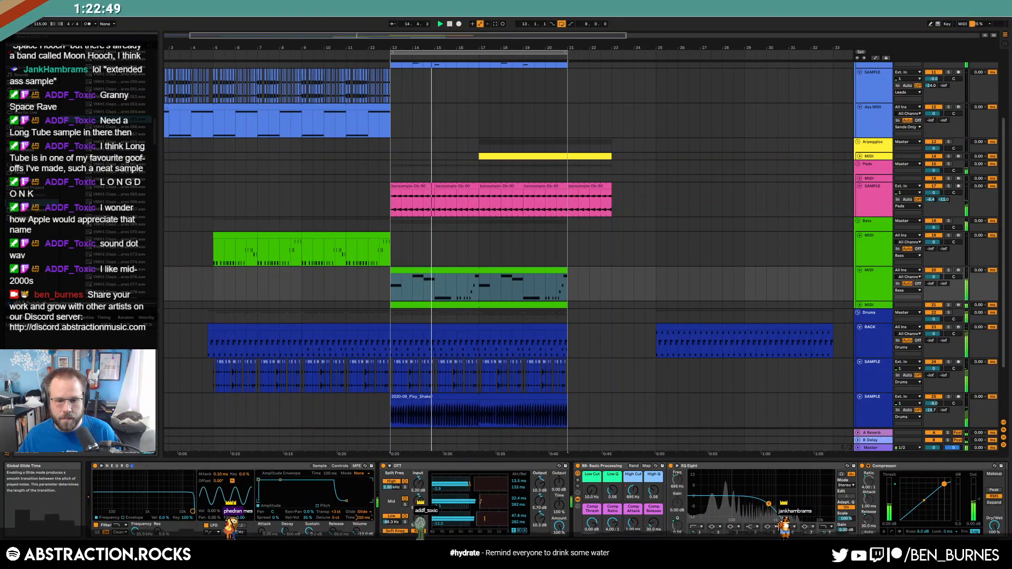
click(364, 512)
click(364, 524)
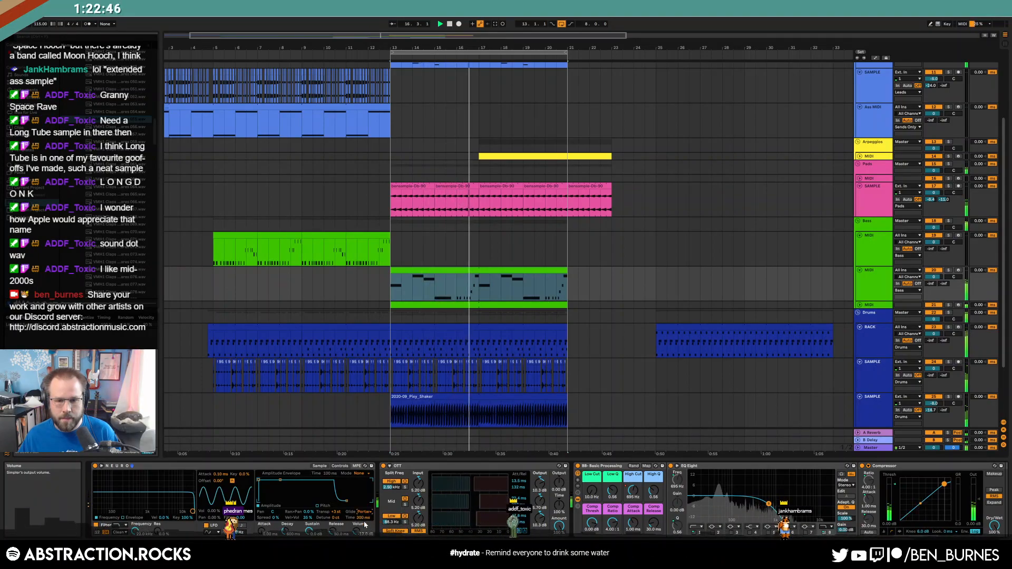
click(364, 512)
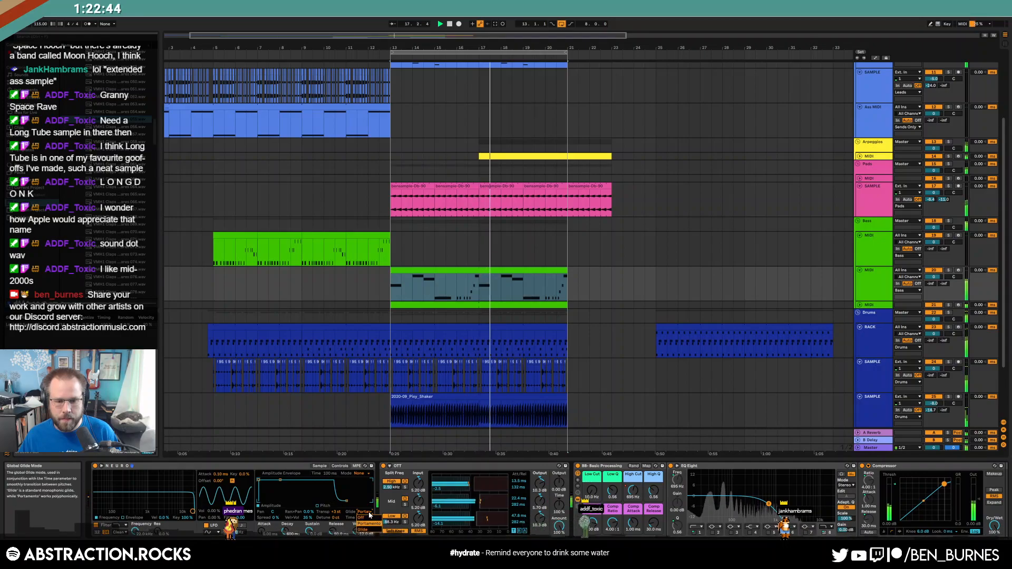
click(368, 532)
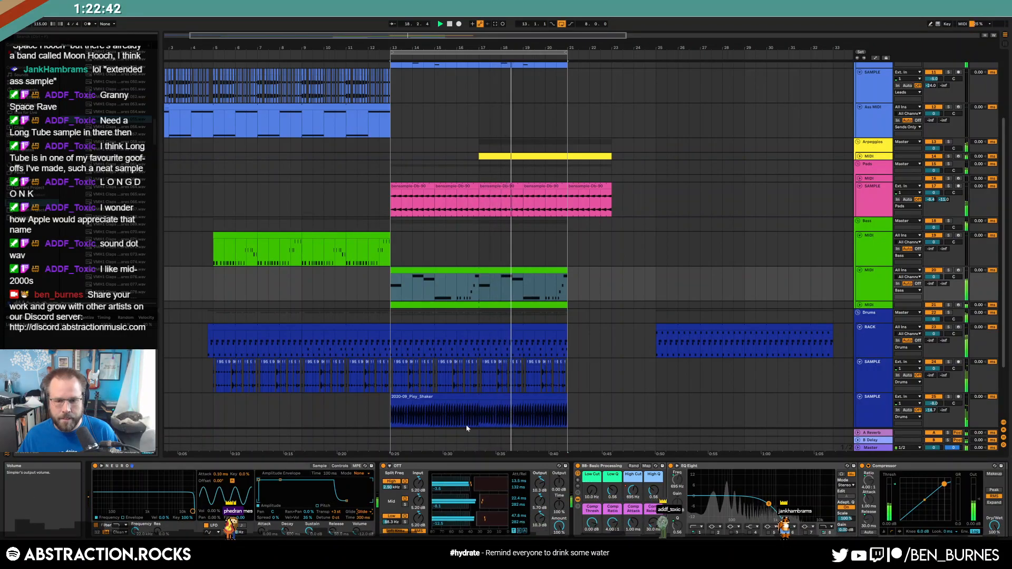
- Add a short C3 note under the start of the D#3 note in the bar 13 bass clip and lengthen the D#3 and D3 notes to overlap
double_click(491, 272)
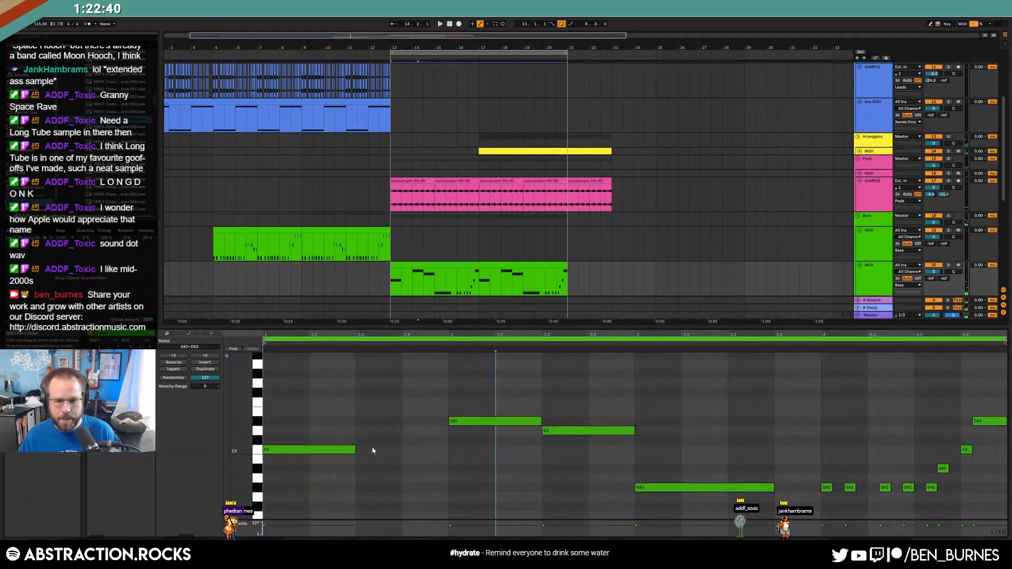
double_click(442, 450)
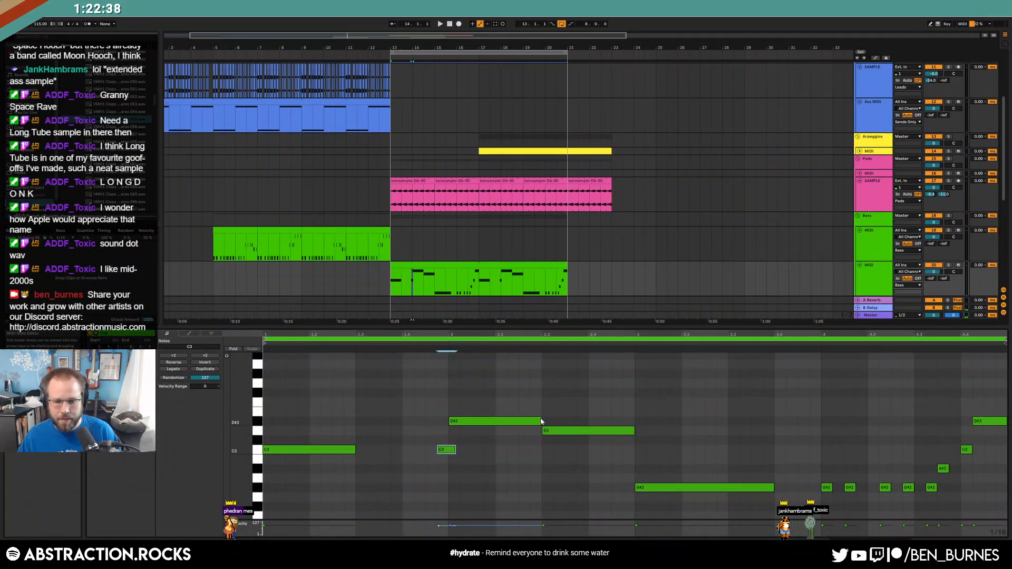
click(635, 431)
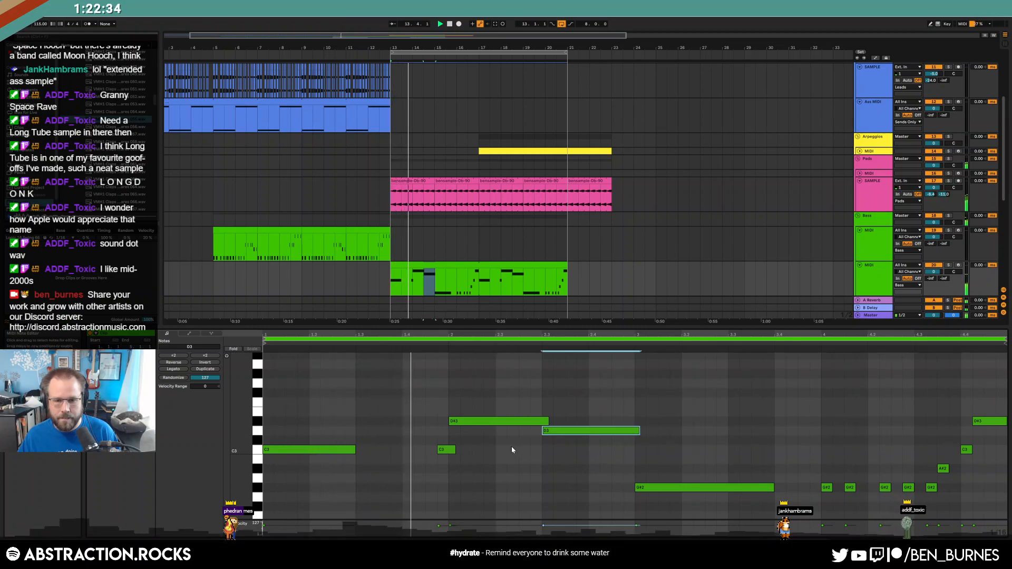
drag(449, 452, 460, 457)
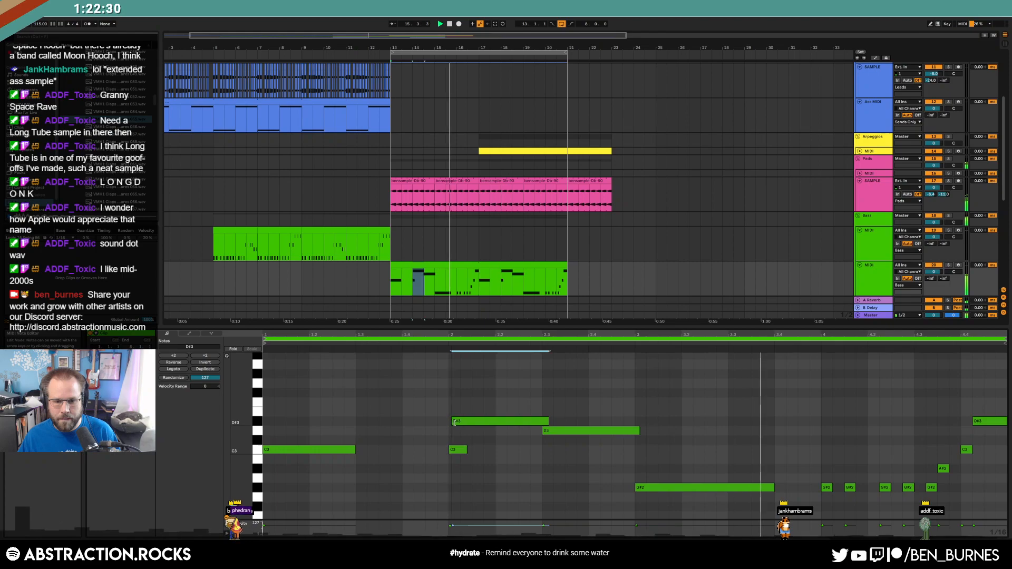
key(shift+Tab)
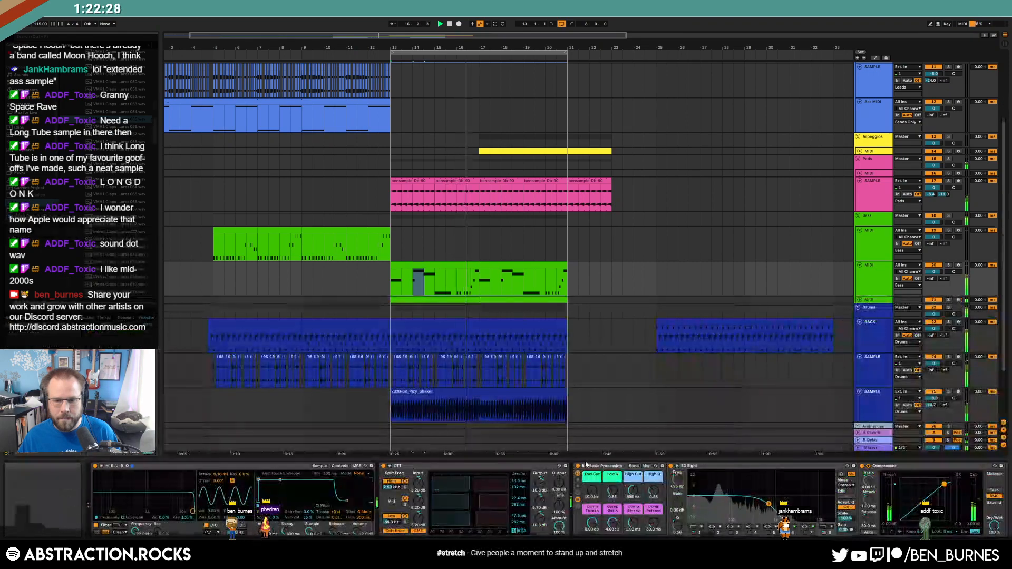
- Audition the bars 13–21 bass track soloed and in the full mix
click(948, 266)
click(948, 266)
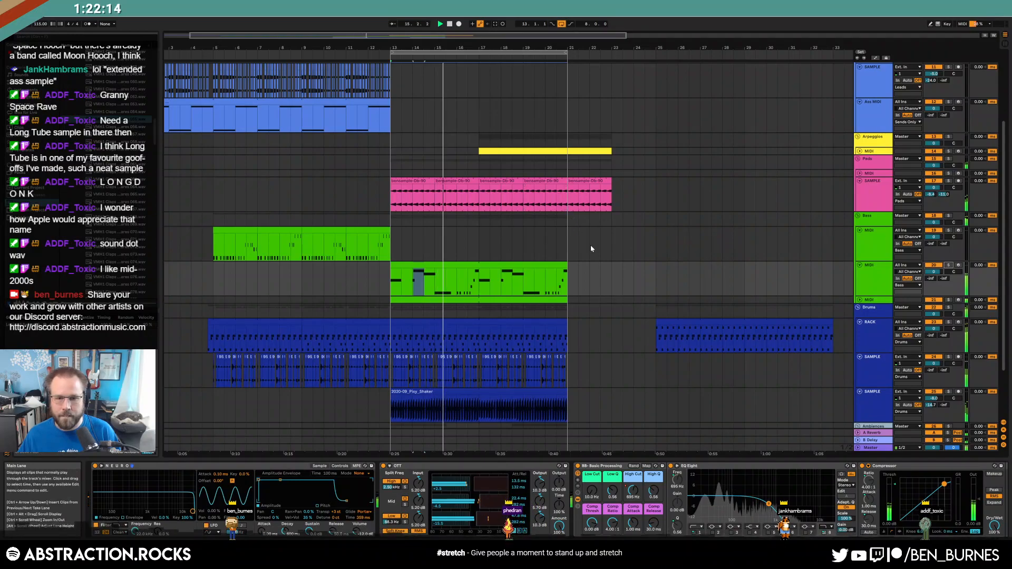
scroll(595, 224, up, 2)
scroll(594, 228, down, 3)
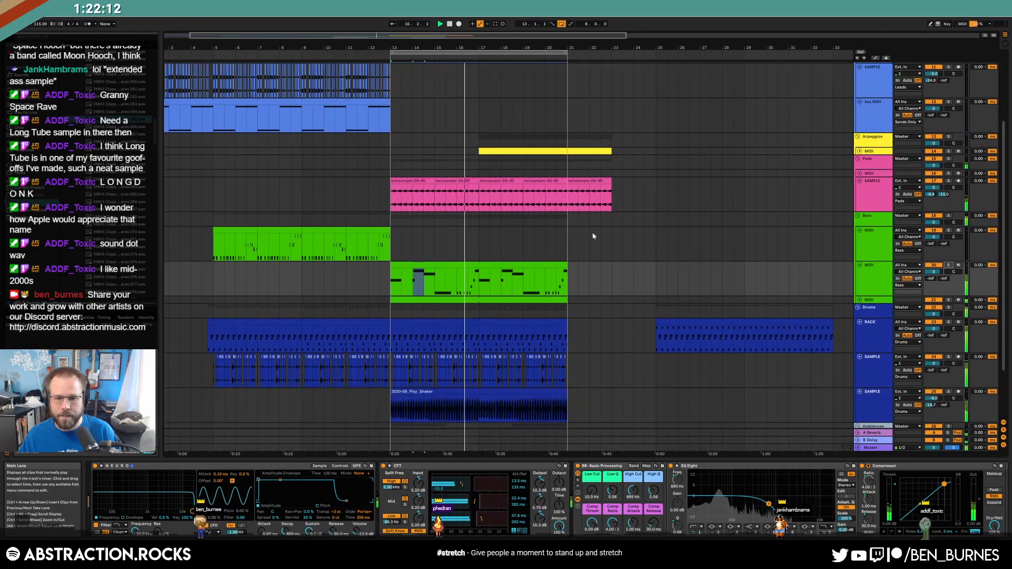
key(space)
- Shorten the end of the VMH1 Claps & Snares 055 sample in the drum rack
click(462, 298)
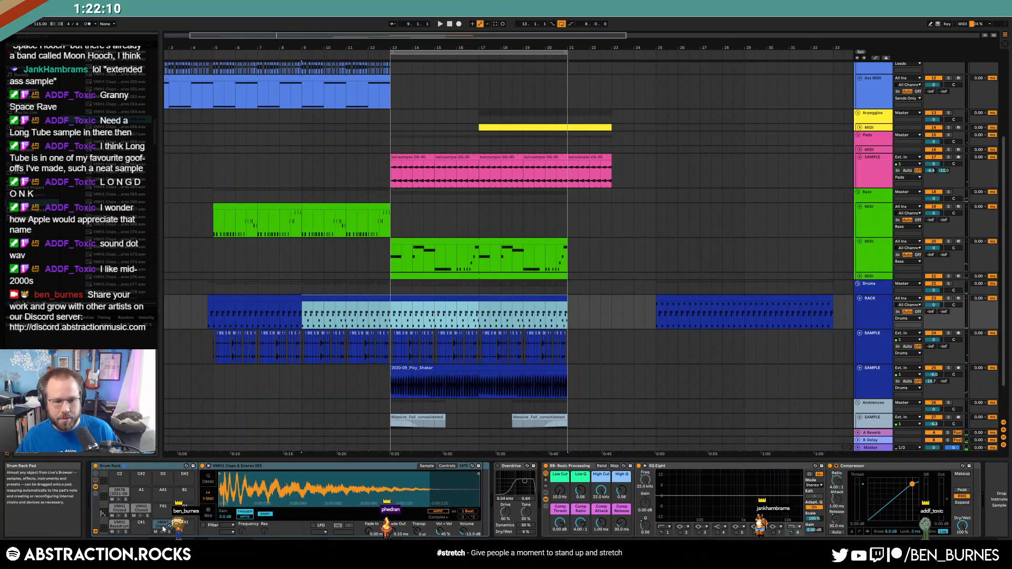
click(163, 526)
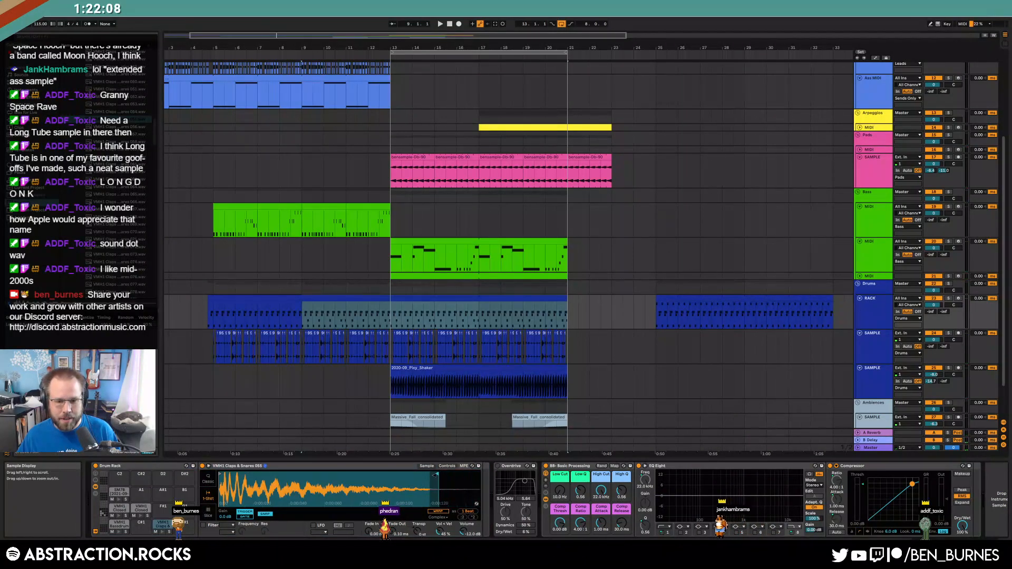
drag(435, 475, 413, 474)
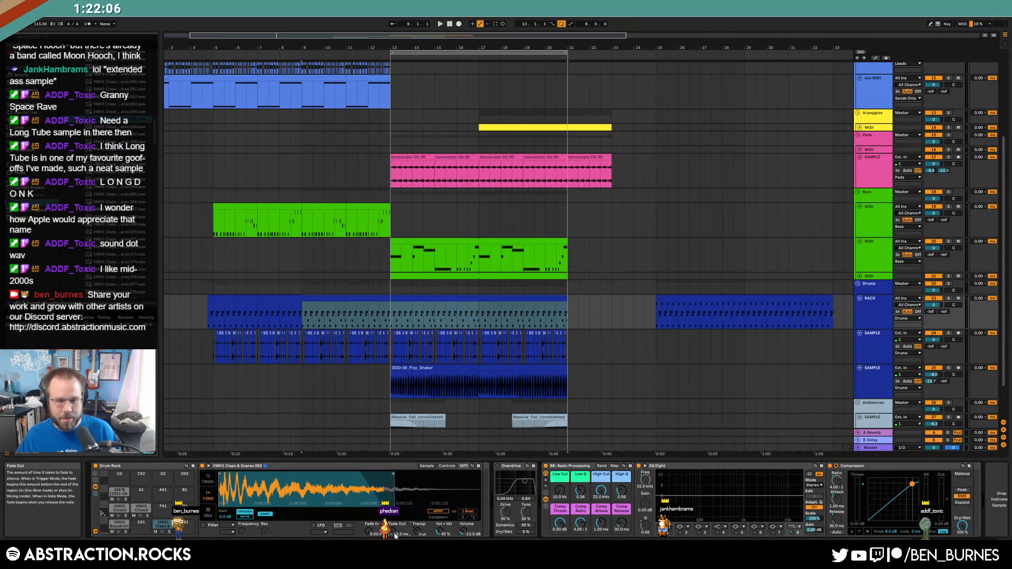
- Add a Compressor after the claps sample in its drum rack chain
click(34, 98)
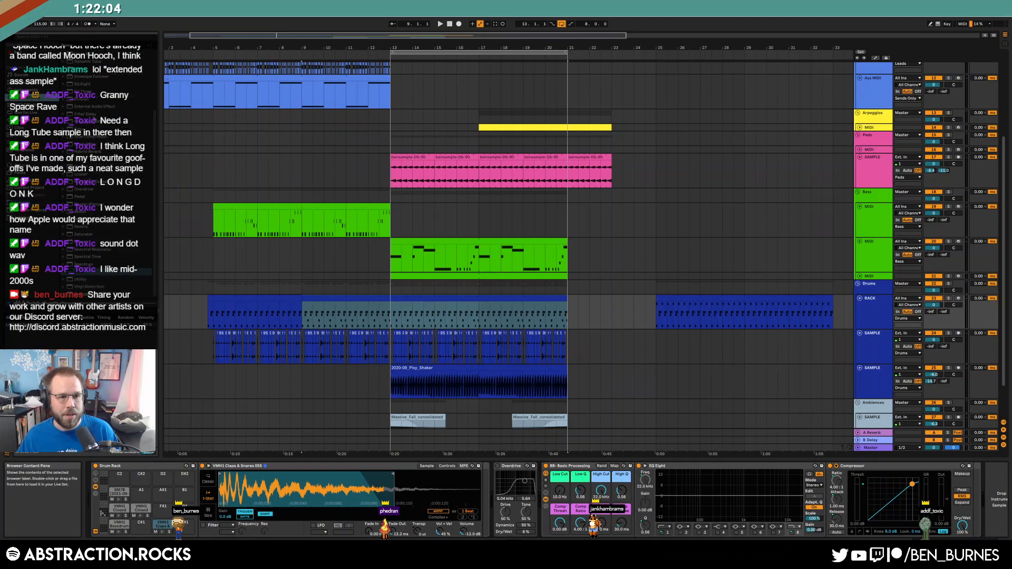
scroll(95, 211, up, 3)
drag(87, 86, 485, 499)
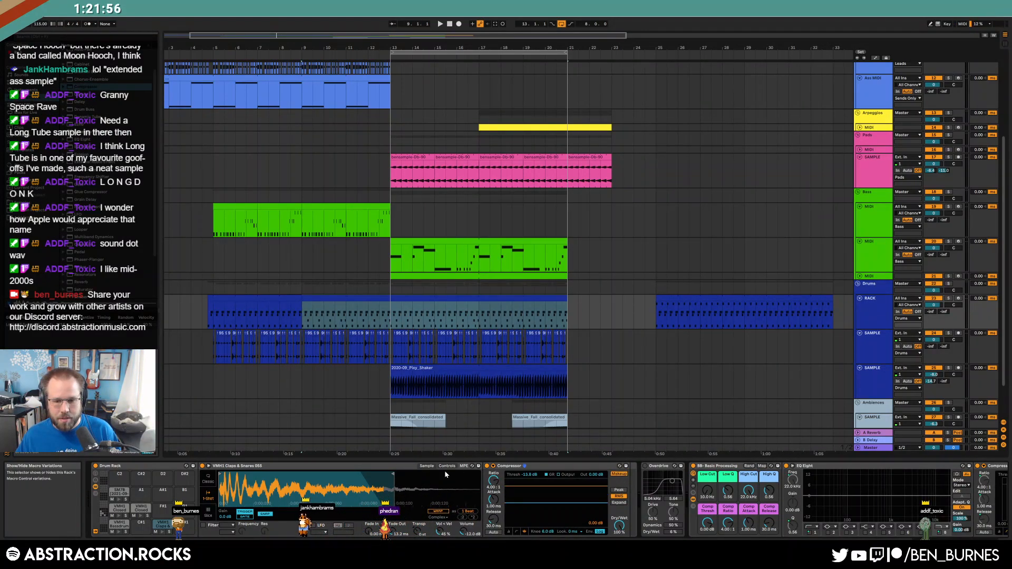
- Show the drum rack chain list and adjust the claps chain's volume and its Compressor attack during playback
click(95, 480)
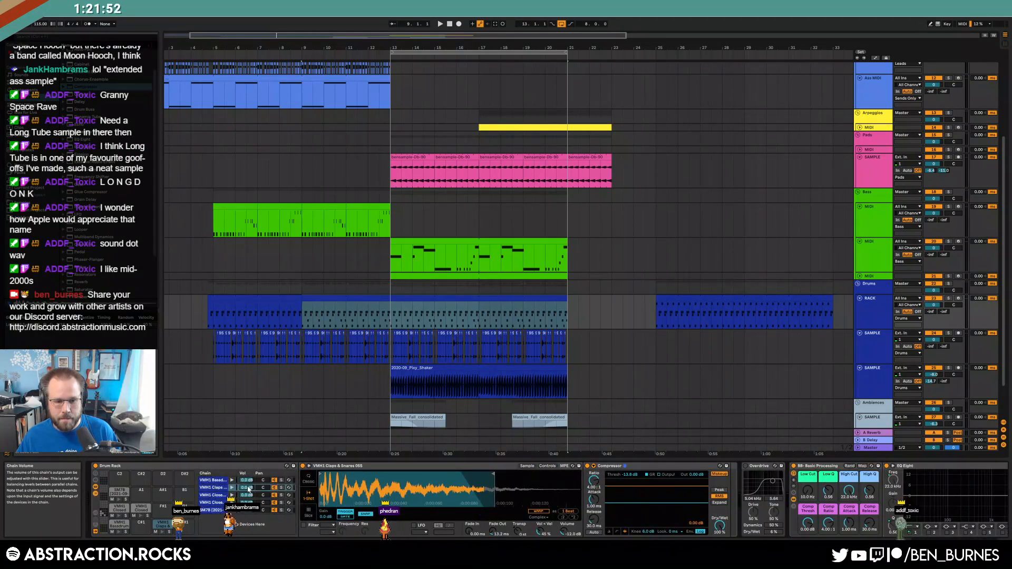
key(space)
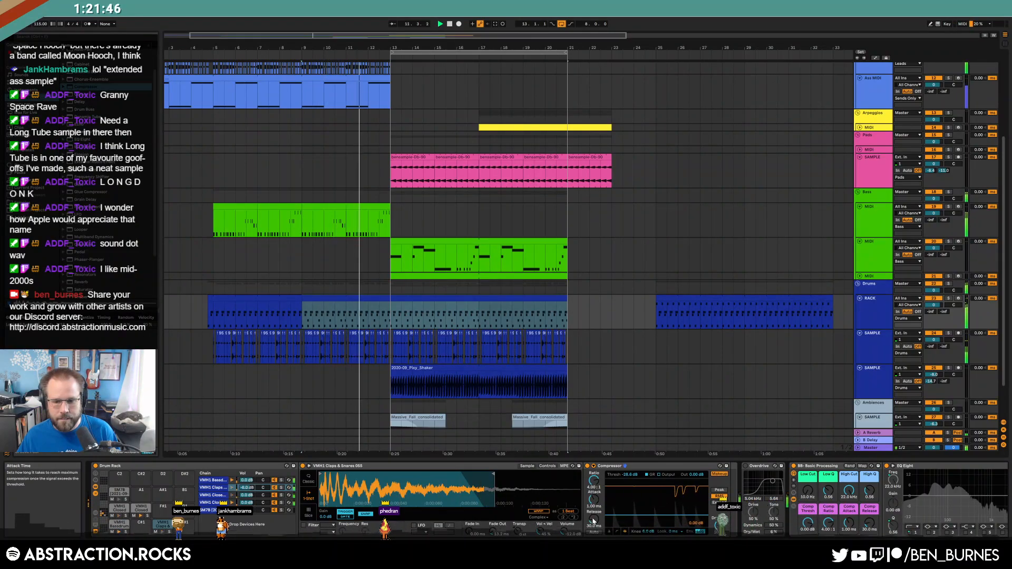
drag(597, 500, 597, 496)
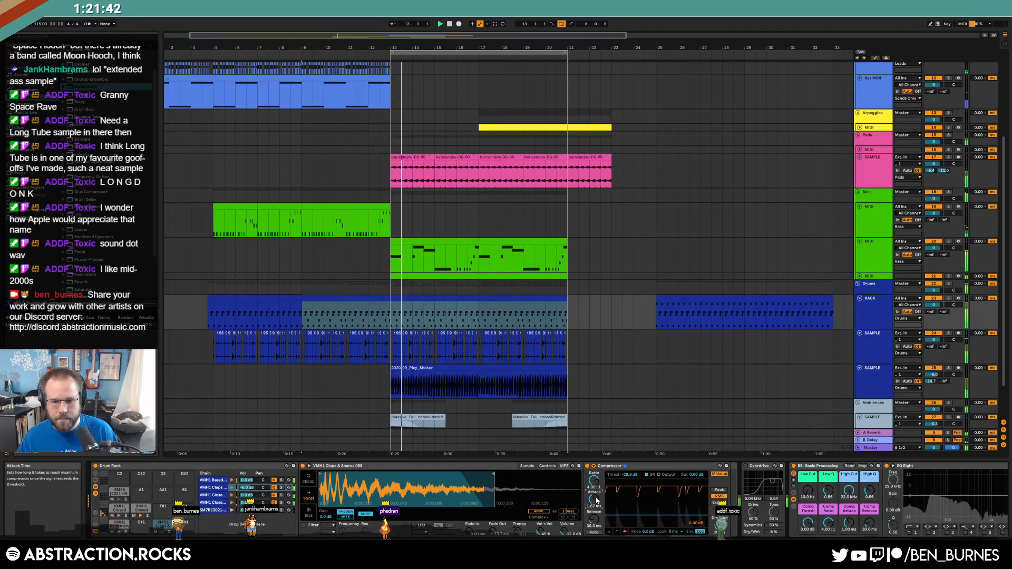
drag(246, 488, 246, 497)
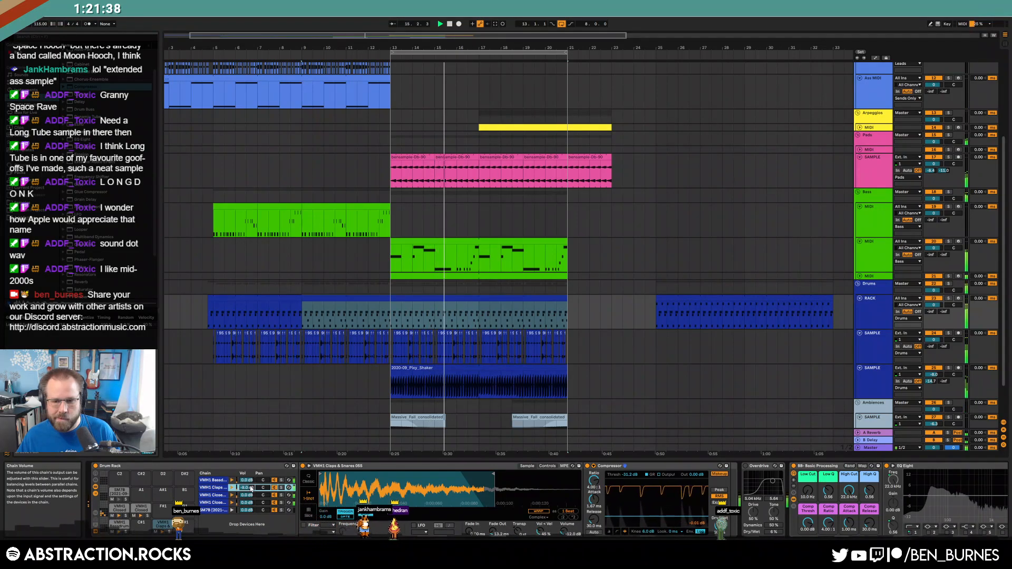
key(shift+Tab)
key(shift+Tab)
- Move the empty SAMPLE track above the Massive_Fall SAMPLE track in the Ambiences group
scroll(643, 323, down, 1)
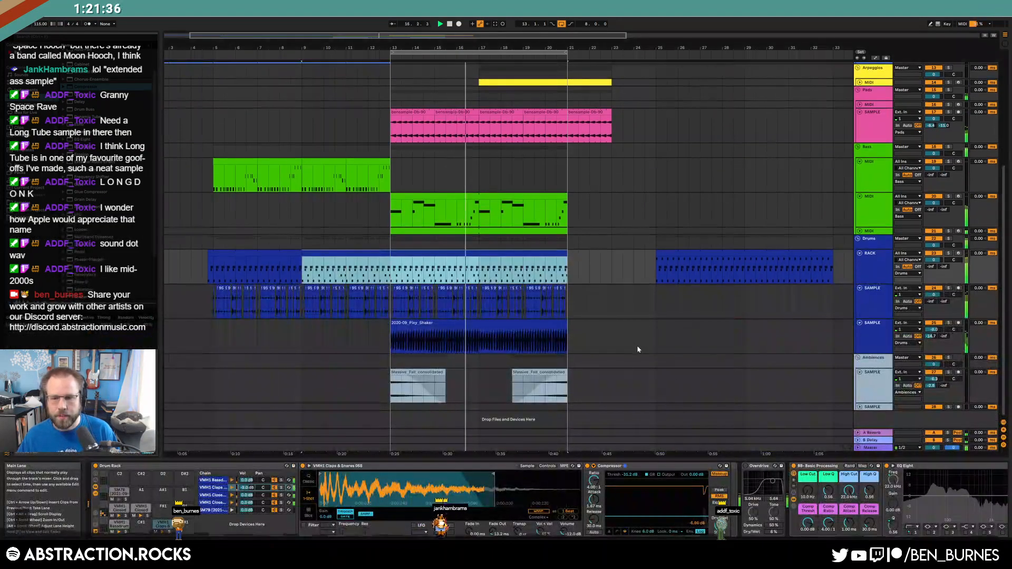
click(875, 374)
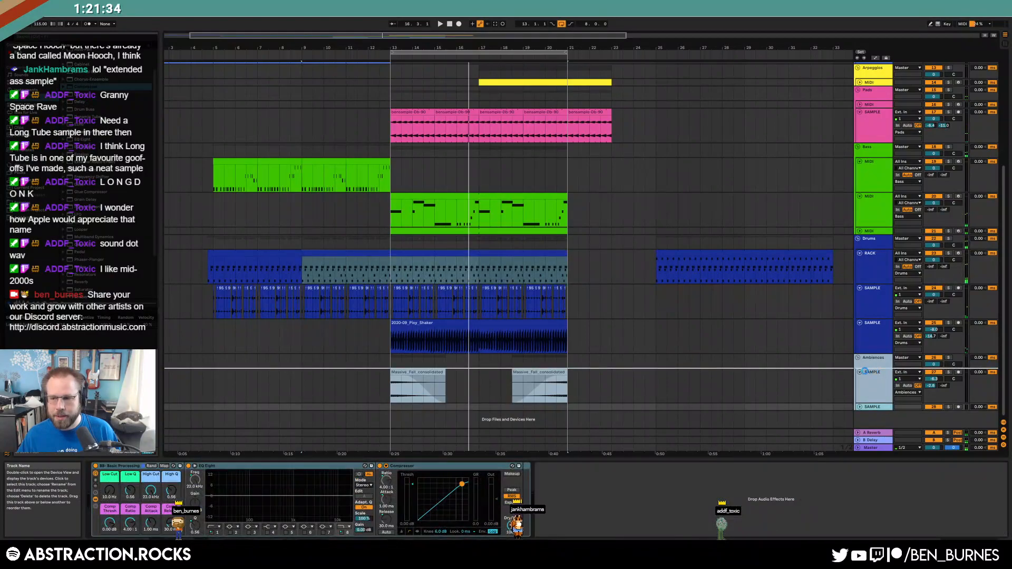
key(ctrl+t)
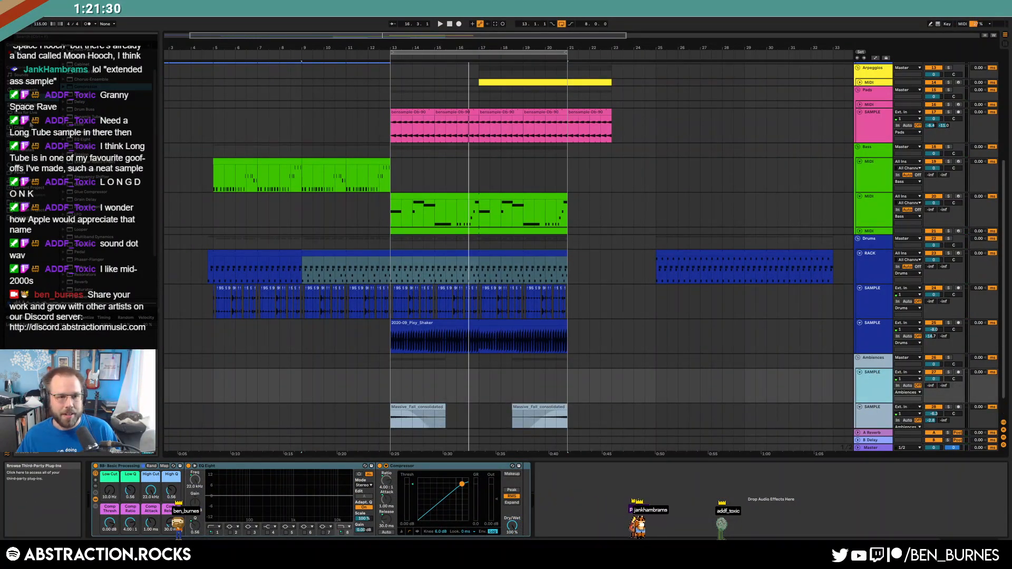
- Place the jank this_isnt_even_a_real_dubstep sample late in bar 21 on the empty Ambiences SAMPLE track and trim its end to bar 23
click(32, 203)
drag(155, 131, 178, 61)
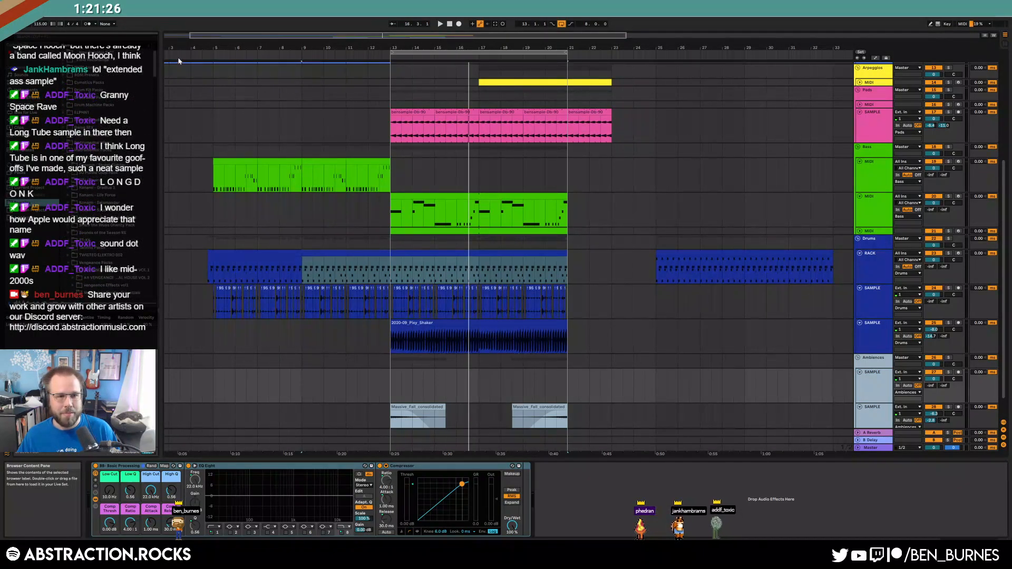
click(63, 67)
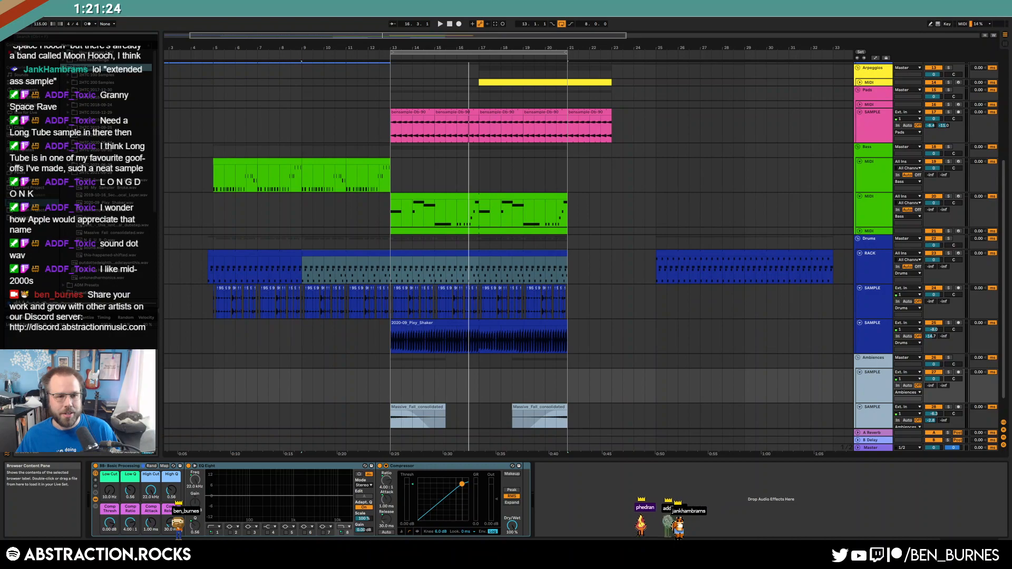
drag(113, 226, 587, 376)
scroll(617, 379, up, 5)
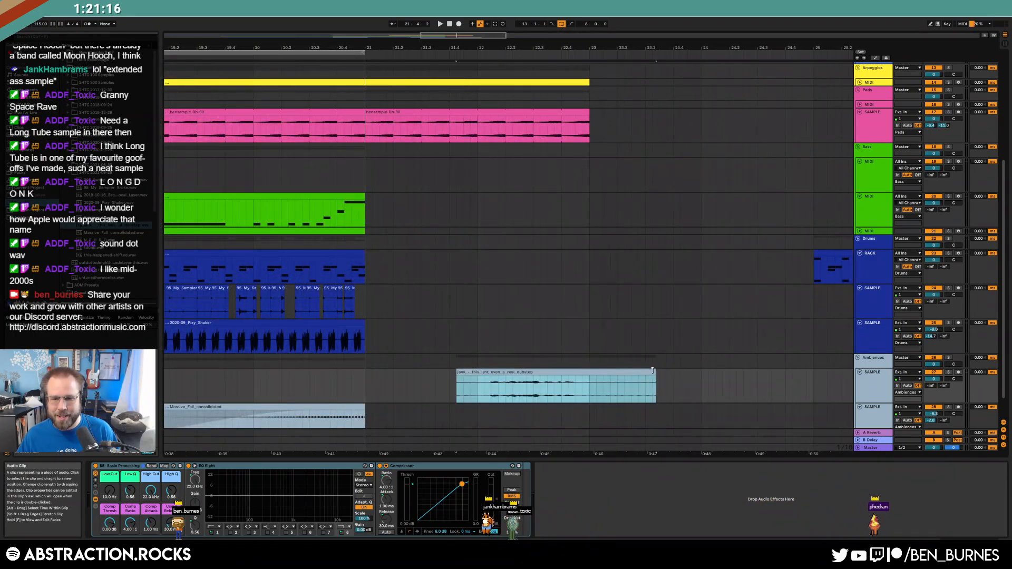
drag(653, 371, 589, 379)
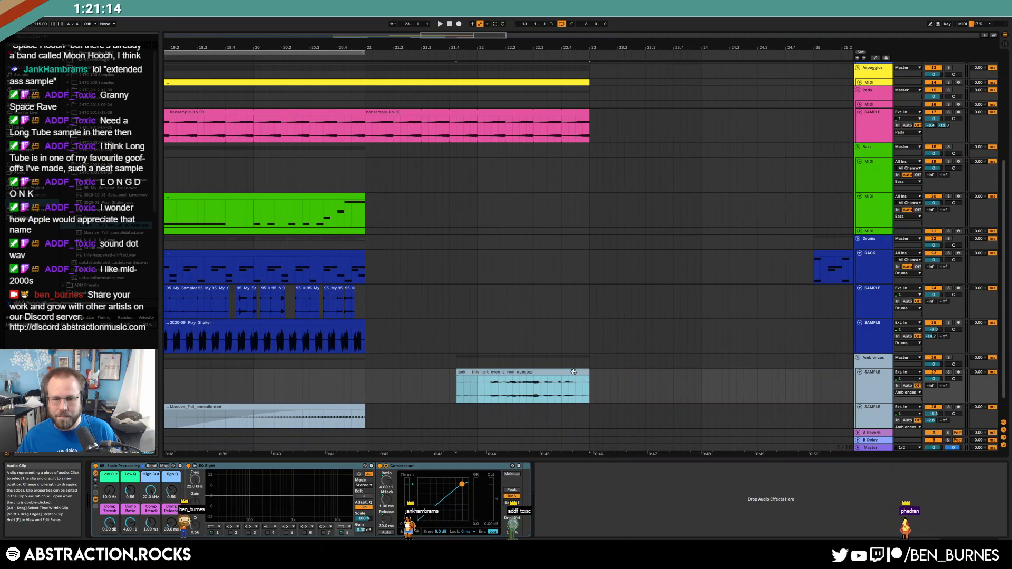
- Automate the Pads sample track's High Cut to ramp down from bar 21 to bar 23
click(574, 372)
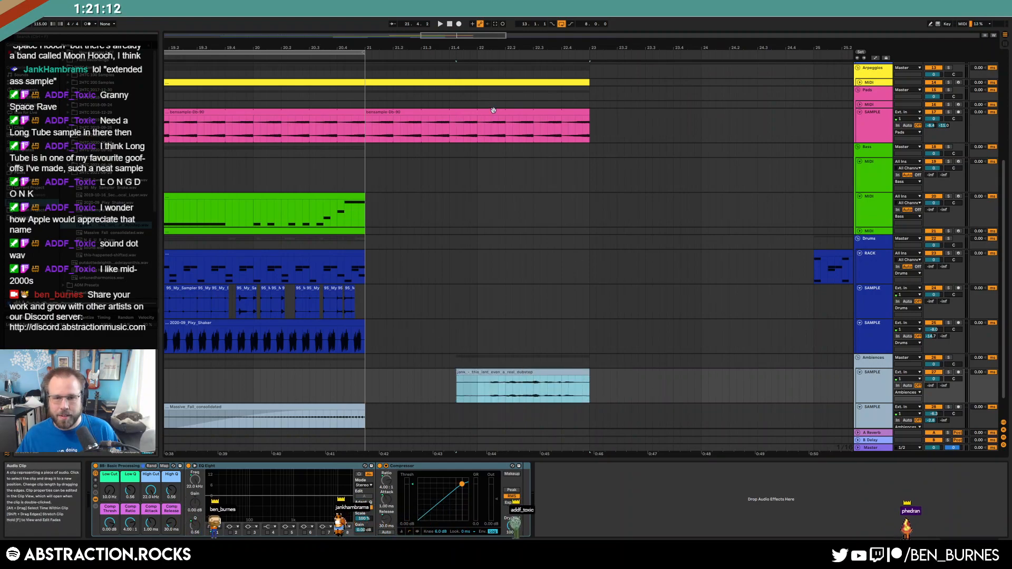
click(494, 110)
key(a)
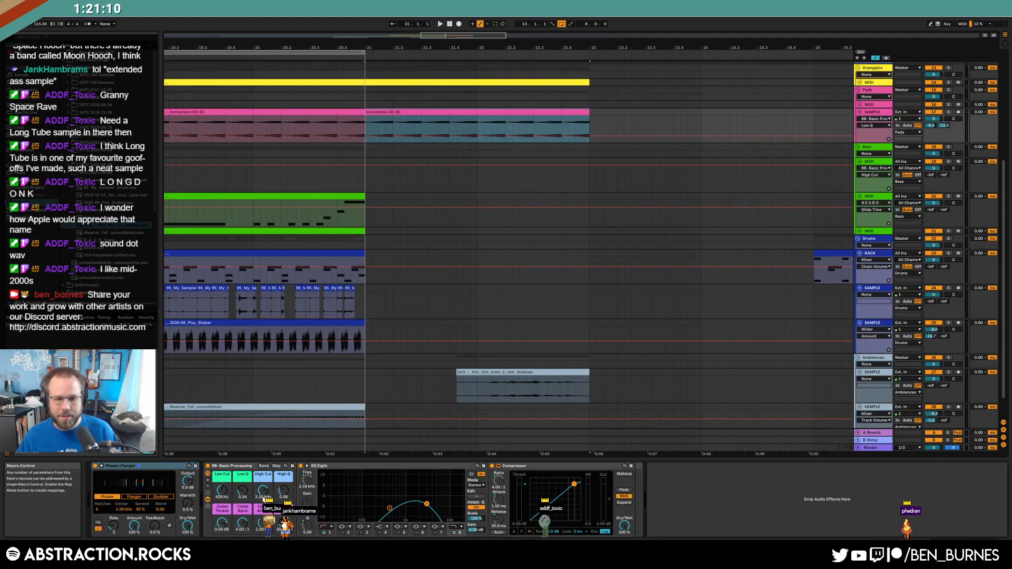
click(263, 490)
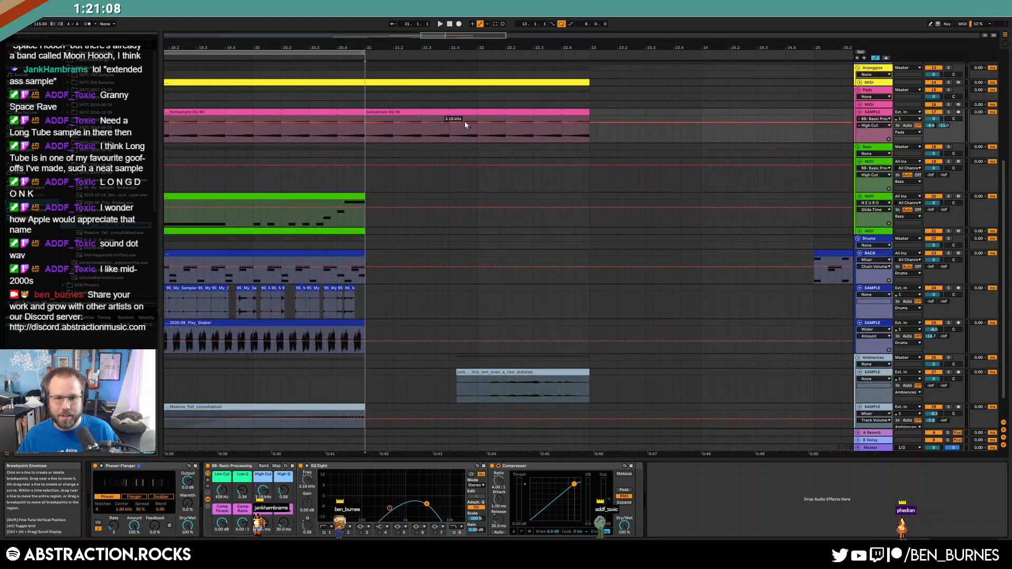
drag(589, 122, 590, 136)
click(597, 127)
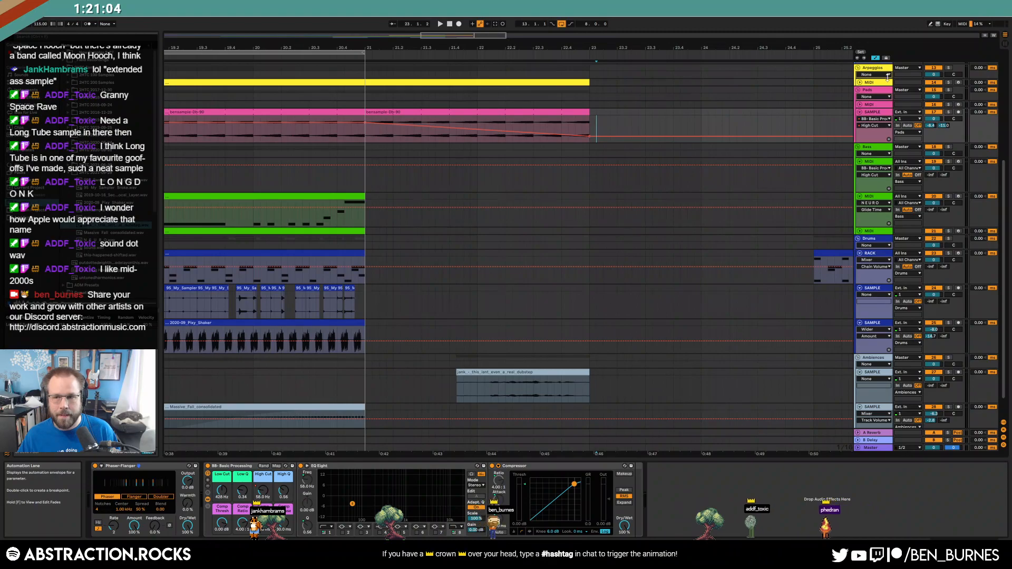
- Unfold the Arpeggios MIDI track, trim its clip to end shortly after bar 22, and play from bar 21
click(860, 82)
click(576, 81)
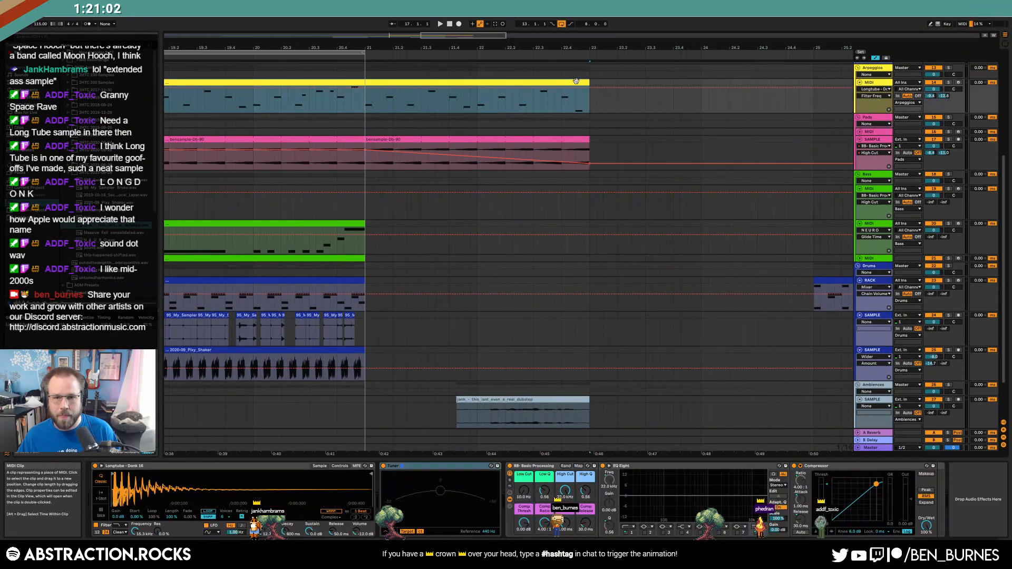
drag(589, 98, 491, 98)
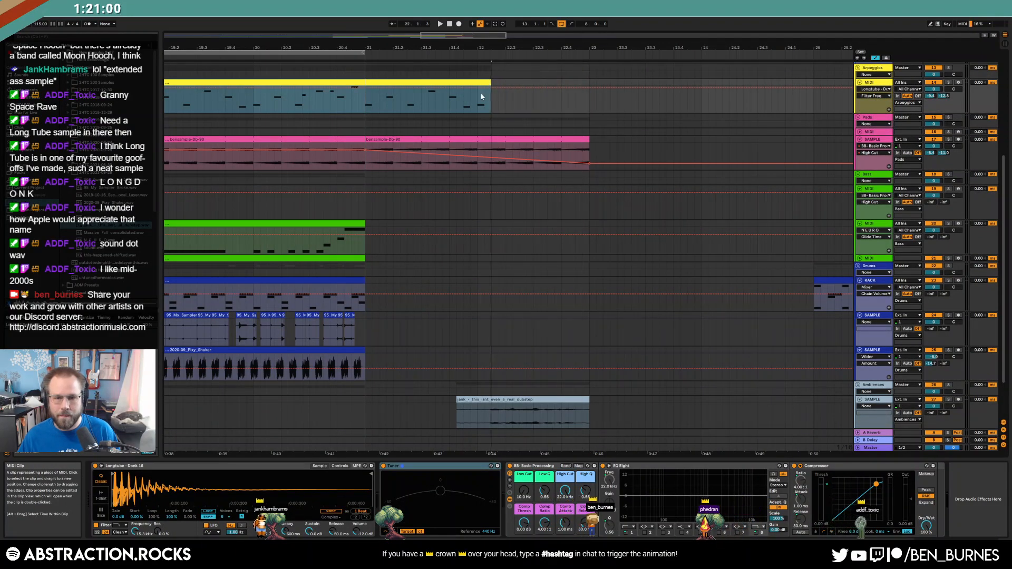
click(366, 105)
key(space)
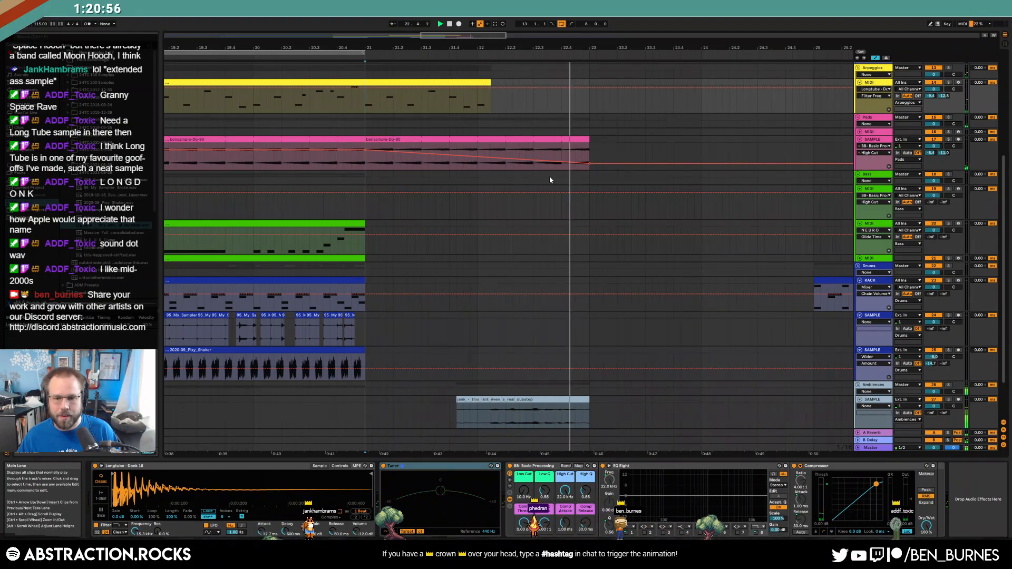
key(space)
- Raise the Low Cut on the jank dubstep sample's track to 234 Hz
click(501, 399)
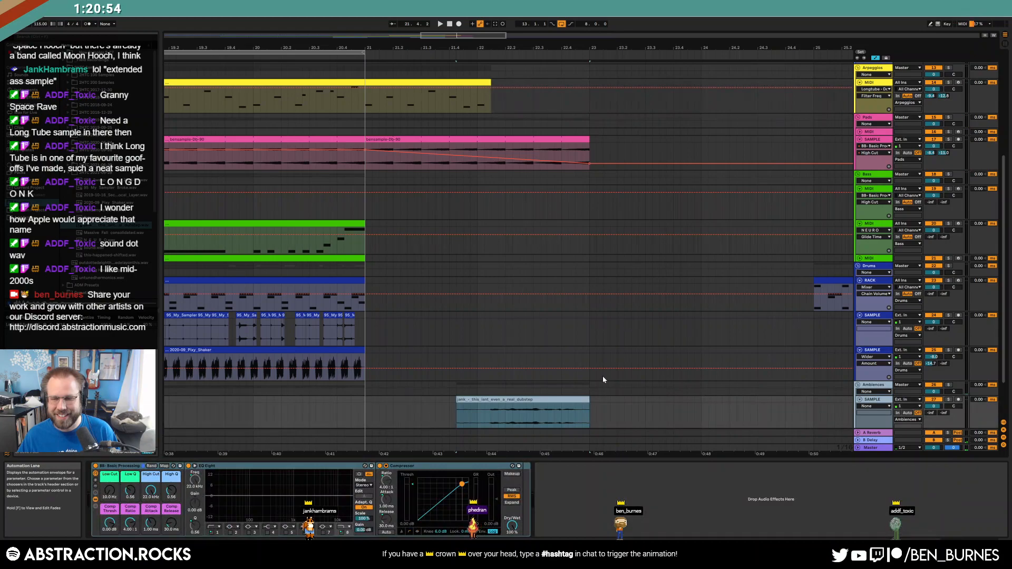
scroll(605, 379, down, 3)
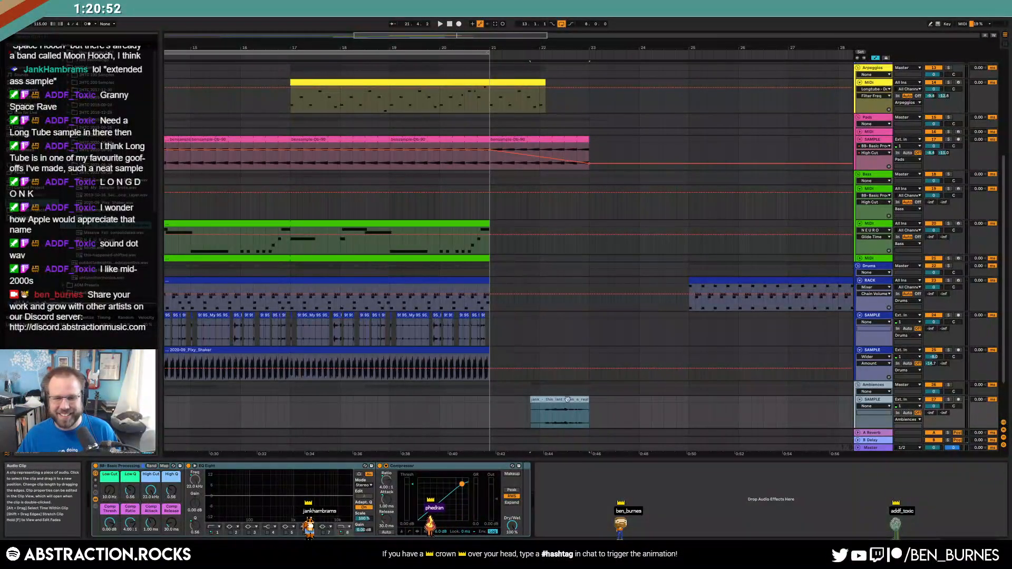
drag(102, 498, 102, 488)
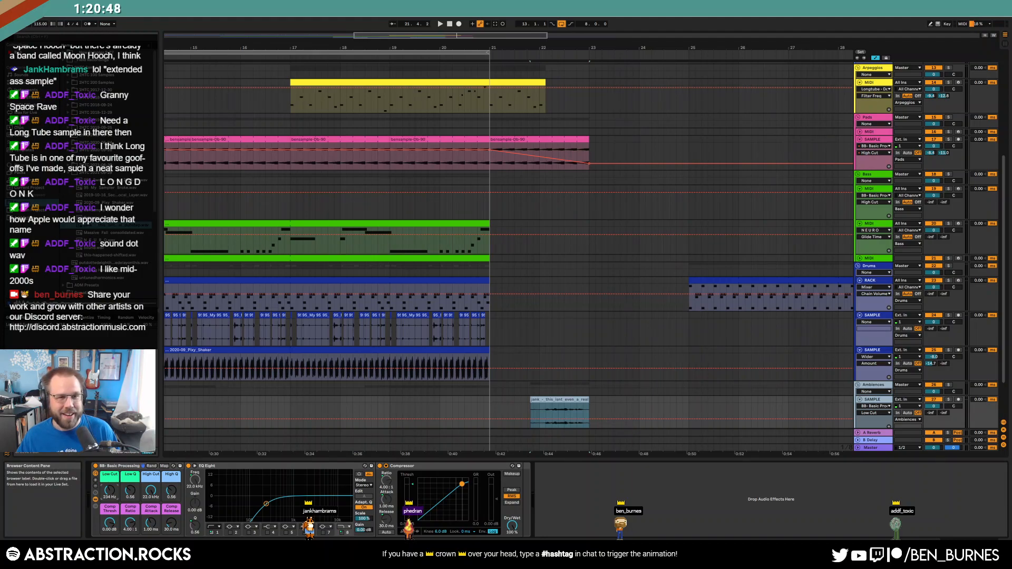
- Copy the Compressor from the drum rack to the end of the jank sample's device chain and adjust its threshold
click(528, 305)
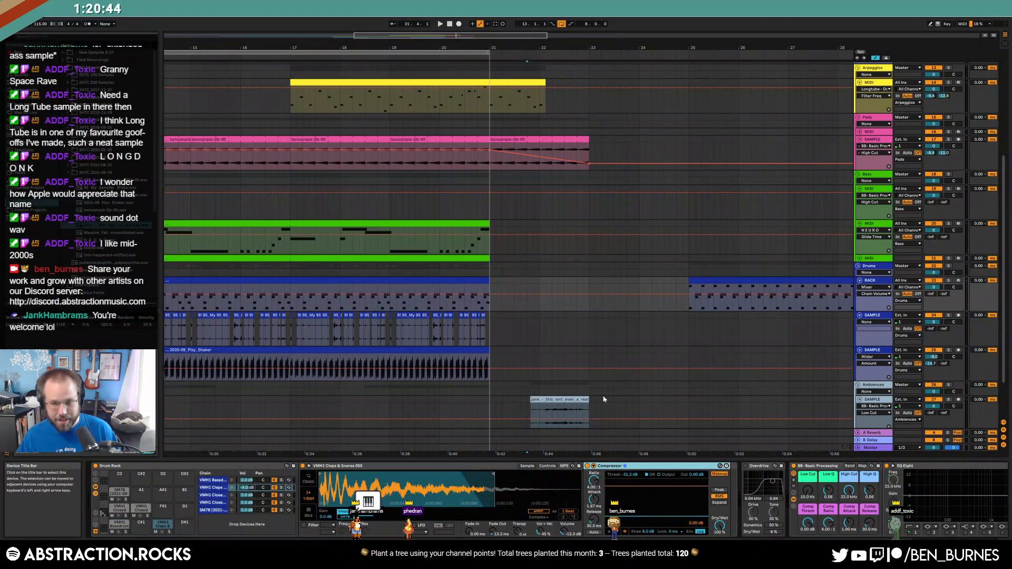
click(584, 406)
click(574, 526)
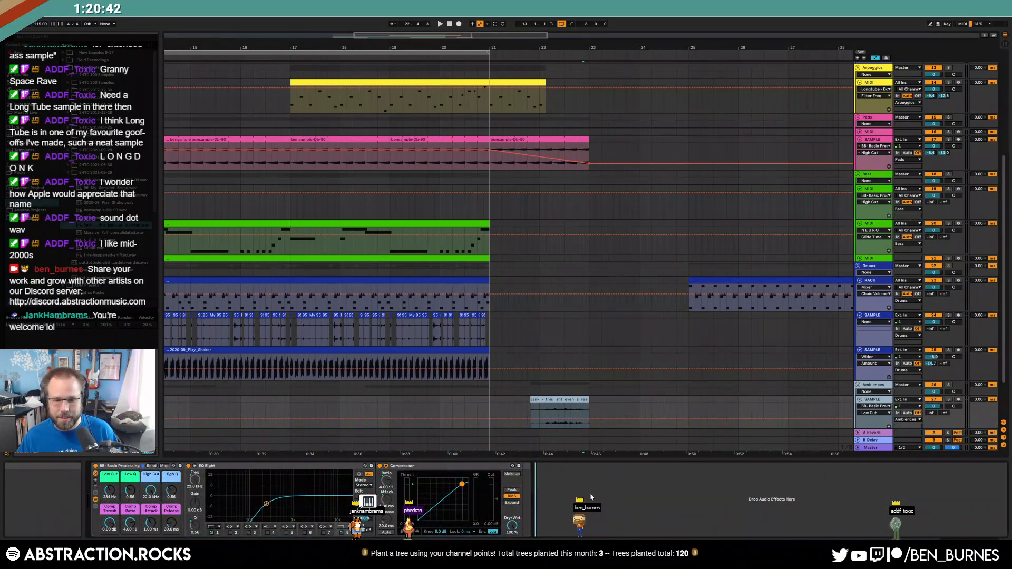
key(ctrl+v)
drag(577, 517, 576, 501)
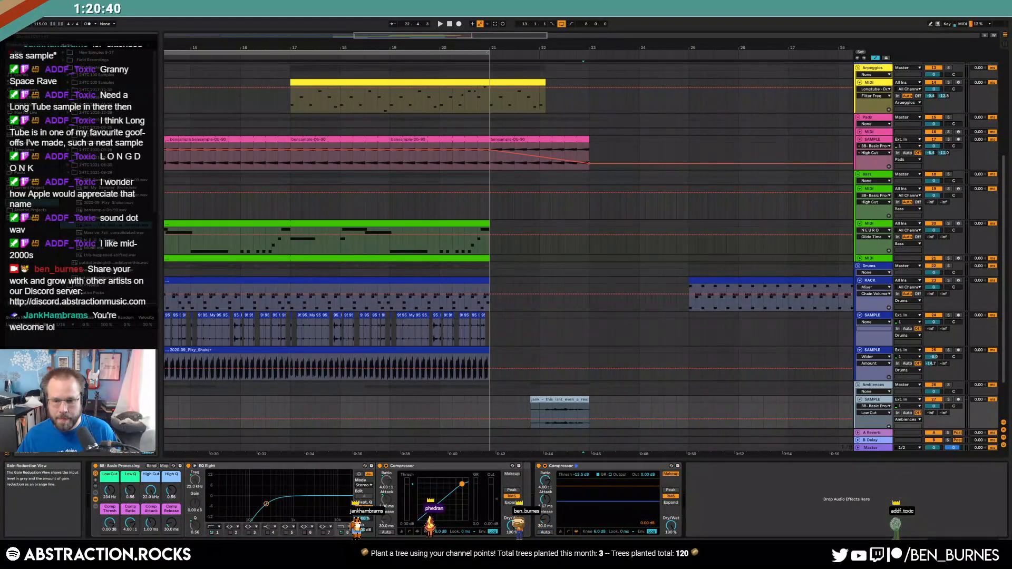
- Play back the jank sample, set its Low Cut to 403 Hz, and adjust its track mixer levels
key(space)
click(545, 413)
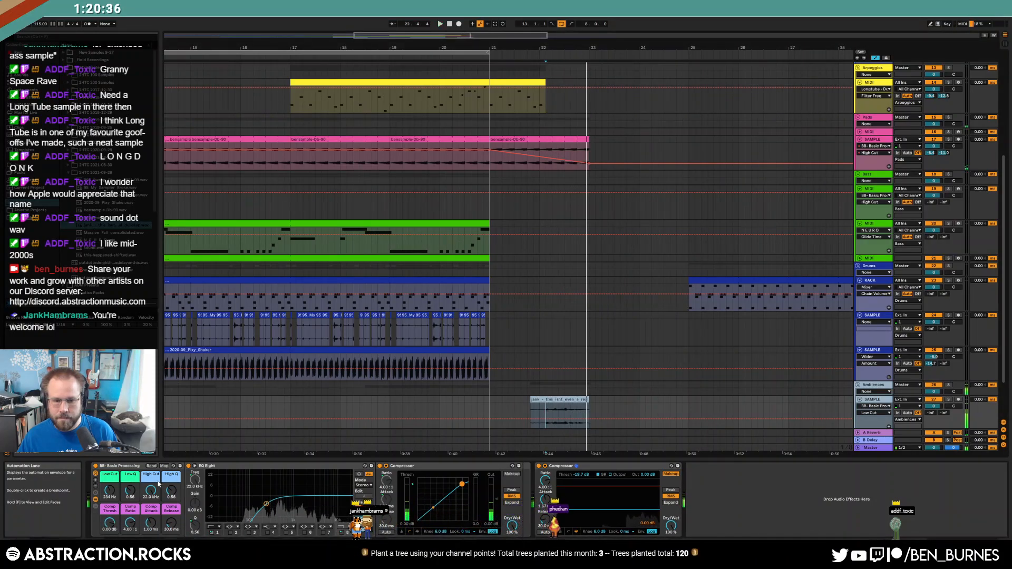
drag(109, 490, 129, 497)
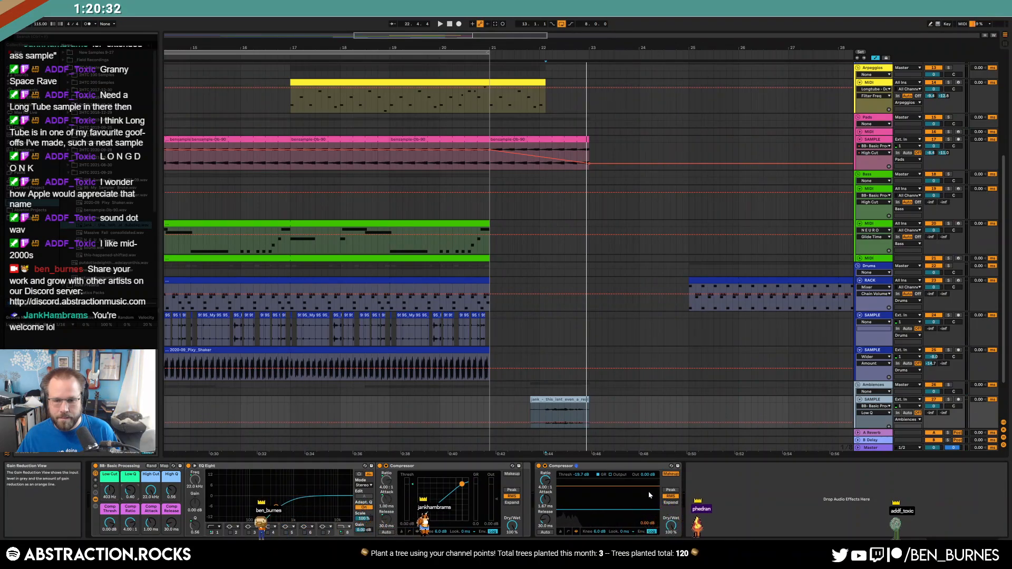
drag(939, 409, 932, 410)
- Nudge the jank sample clip slightly earlier so it ends before bar 23
ctrl+scroll(601, 379, up, 3)
drag(536, 398, 527, 404)
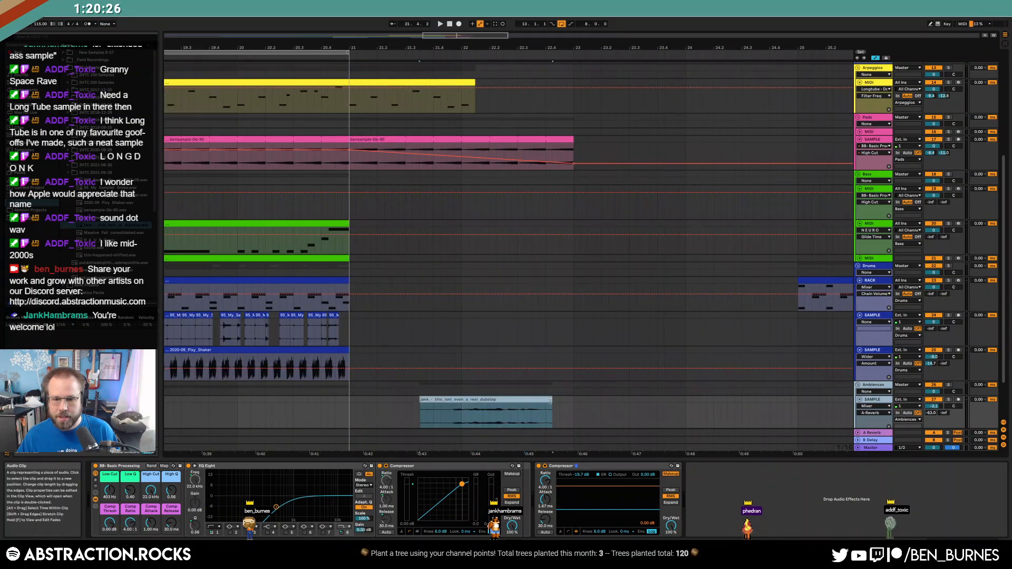
- Move the drum RACK clip from bar 25 back to bar 23 and leave automation mode
ctrl+scroll(562, 403, down, 3)
drag(676, 278, 575, 281)
key(a)
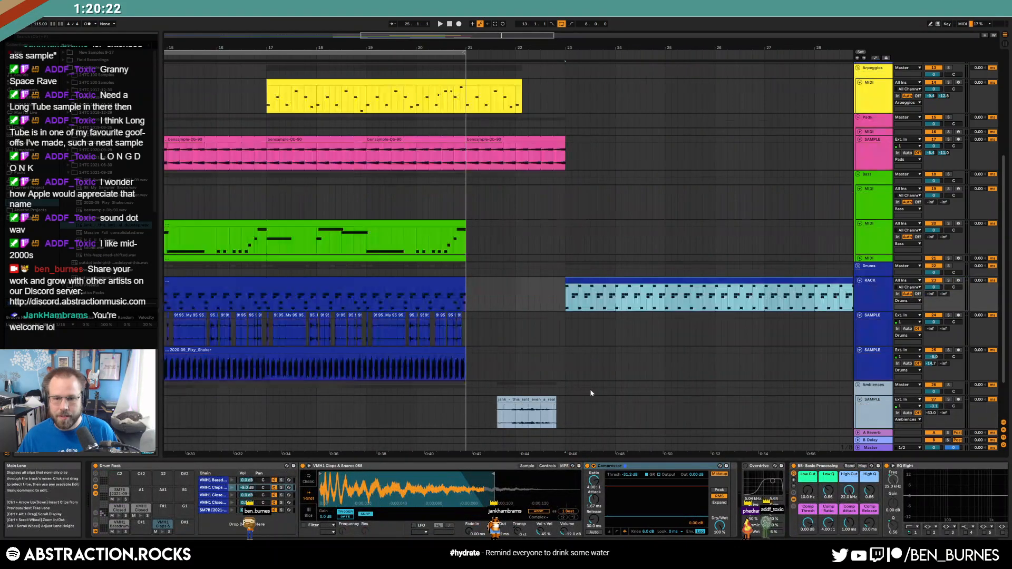
ctrl+scroll(590, 366, down, 3)
scroll(589, 374, up, 1)
ctrl+scroll(578, 364, down, 3)
scroll(564, 350, up, 2)
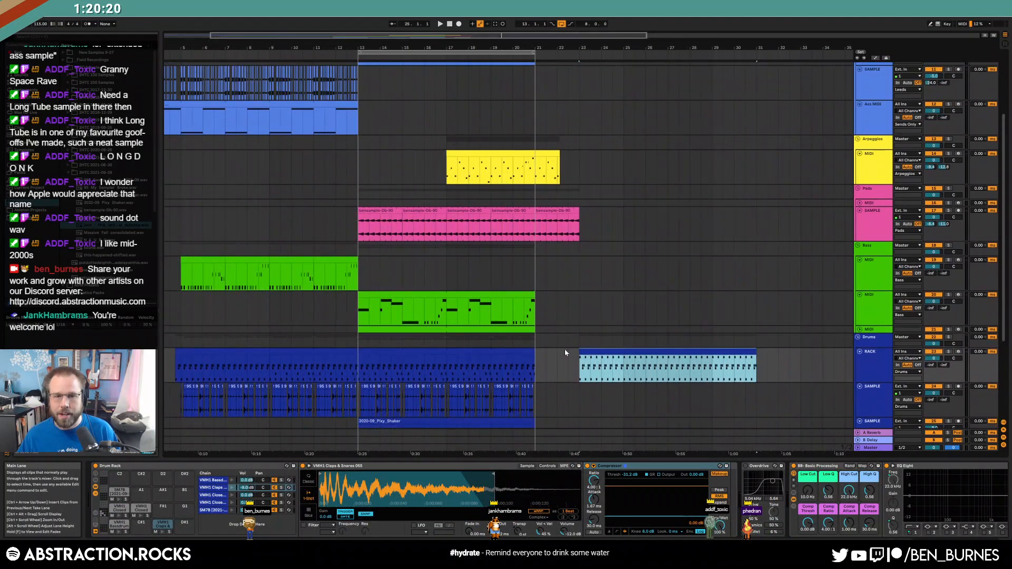
- Play the arrangement from the start of the song
drag(211, 94, 305, 121)
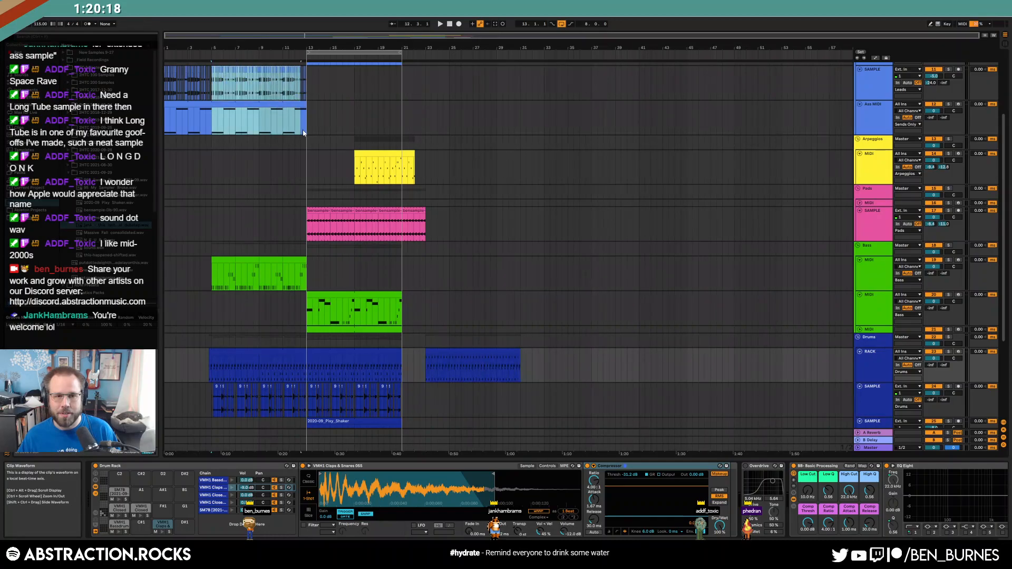
double_click(449, 24)
key(space)
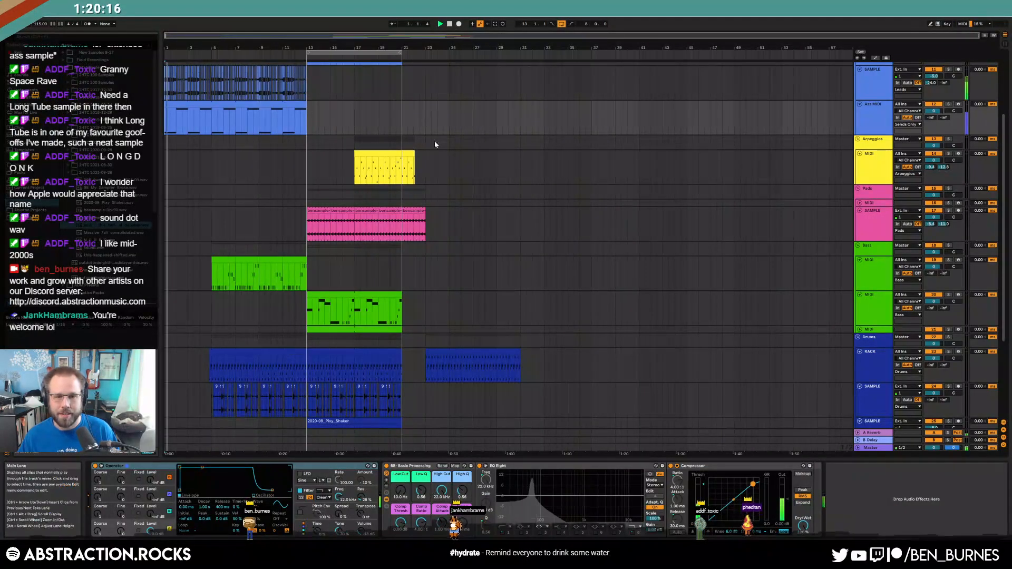
scroll(453, 227, up, 2)
scroll(462, 231, up, 1)
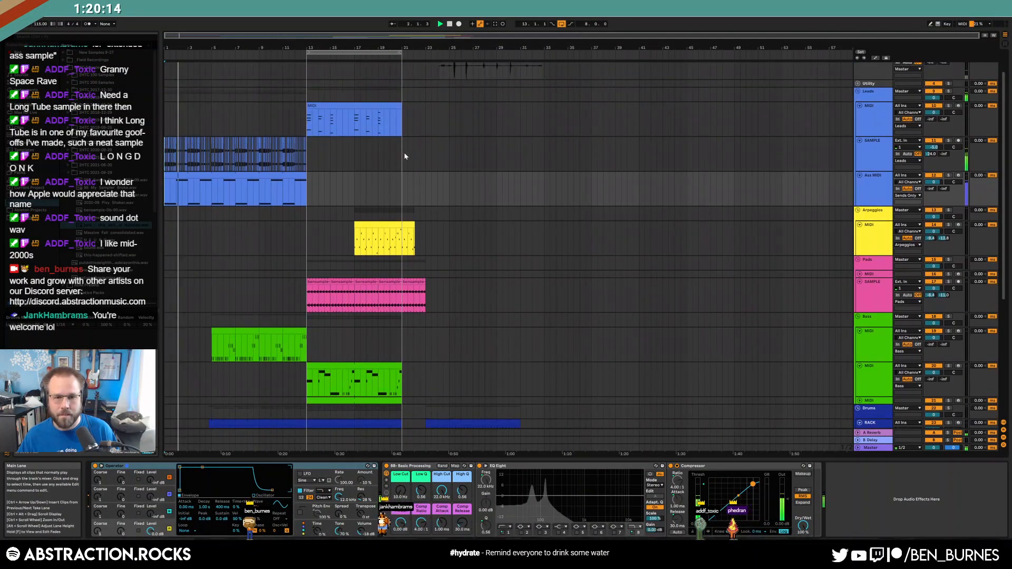
- Extend the Pads sample part to bar 27 by duplicating its first two clips after bar 23
click(323, 281)
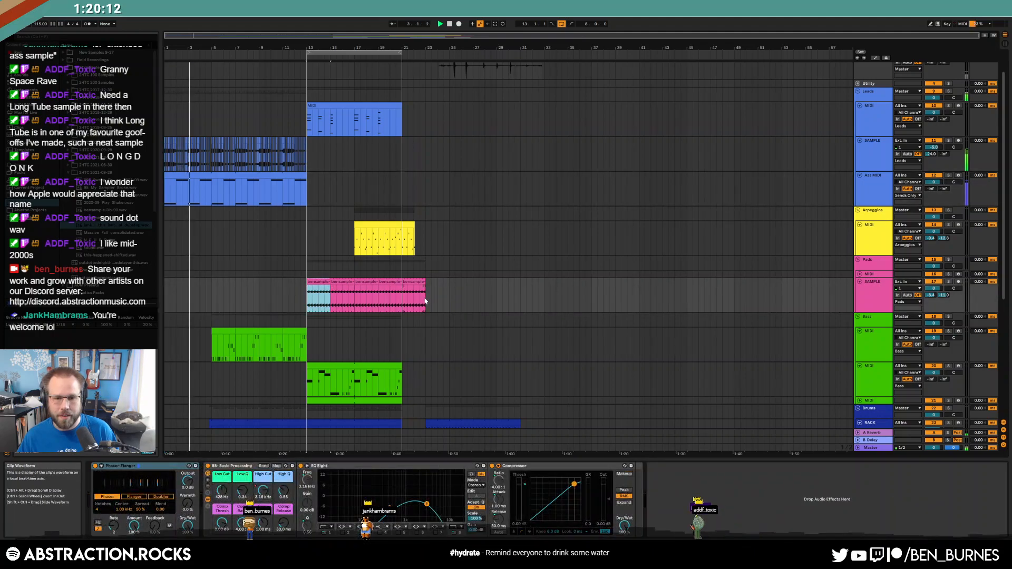
shift+click(353, 289)
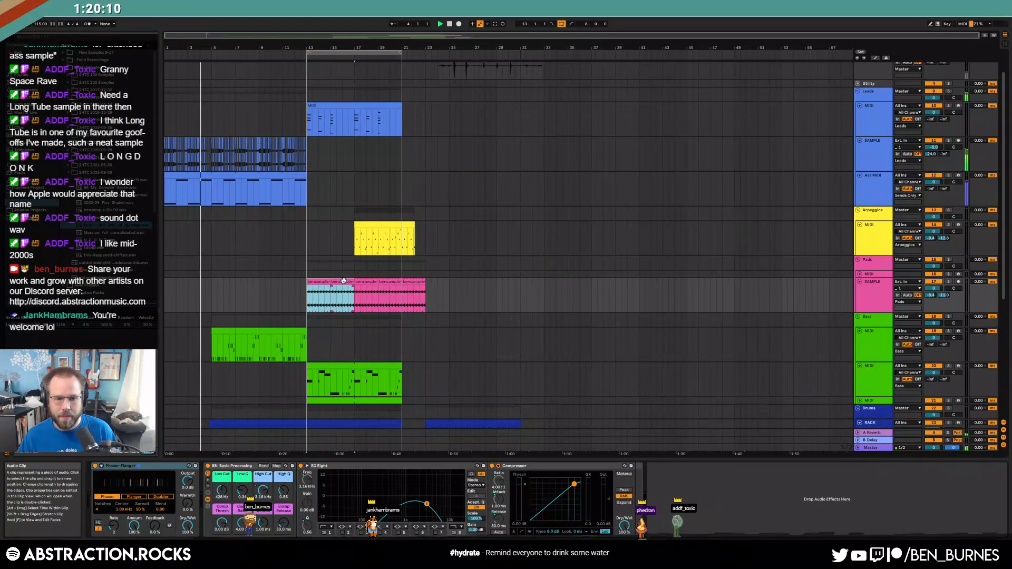
key(ctrl+d)
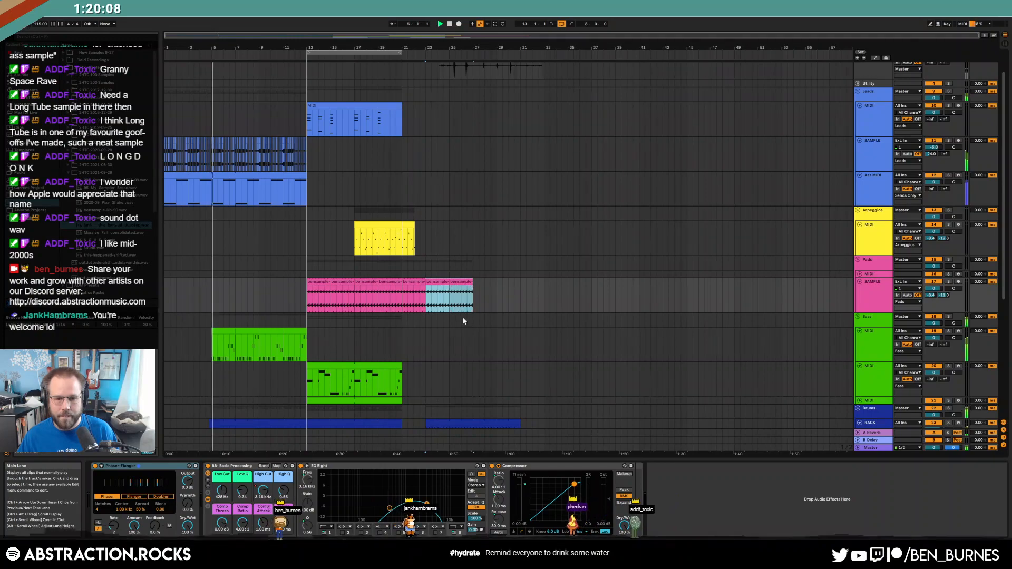
- Delete the leftover audio clip starting at bar 24 on the track above the Utility group
ctrl+scroll(463, 321, up, 8)
drag(493, 37, 438, 35)
scroll(520, 178, up, 2)
click(538, 79)
shift+click(780, 85)
key(Delete)
- Copy the Leads MIDI clip from bars 13 to 21 to bar 23
scroll(543, 233, down, 2)
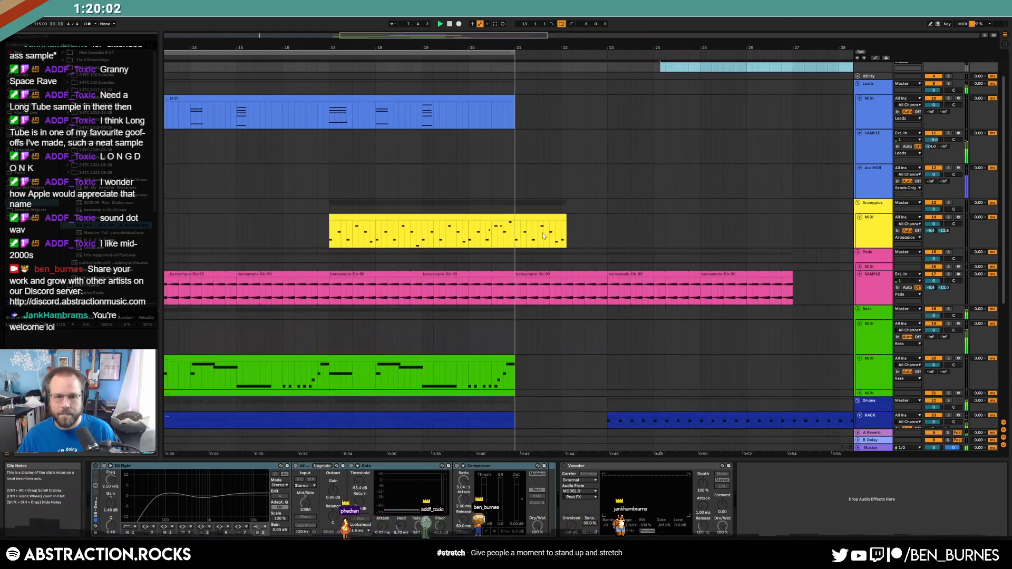
scroll(543, 236, down, 3)
click(438, 99)
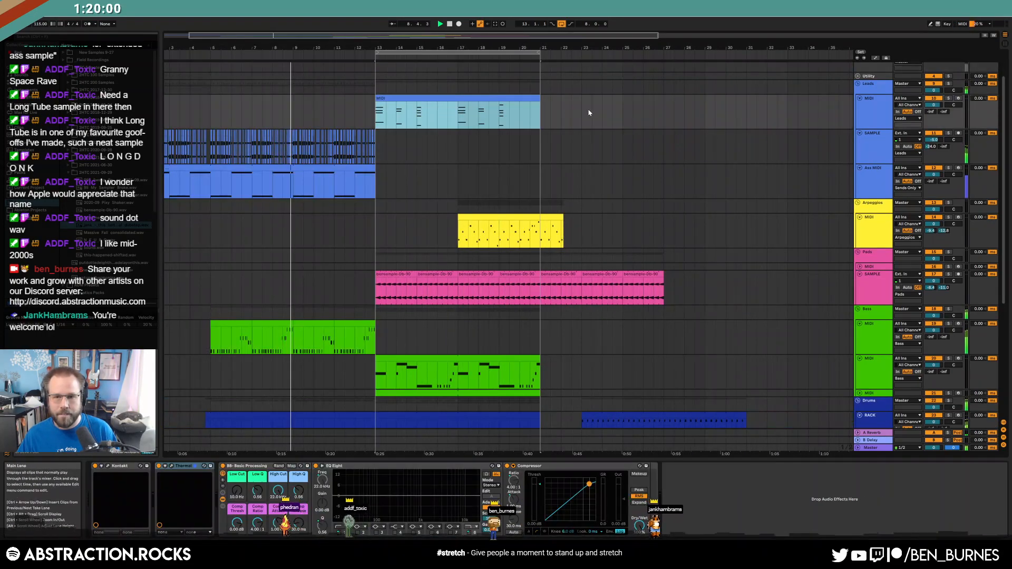
click(582, 107)
key(ctrl+v)
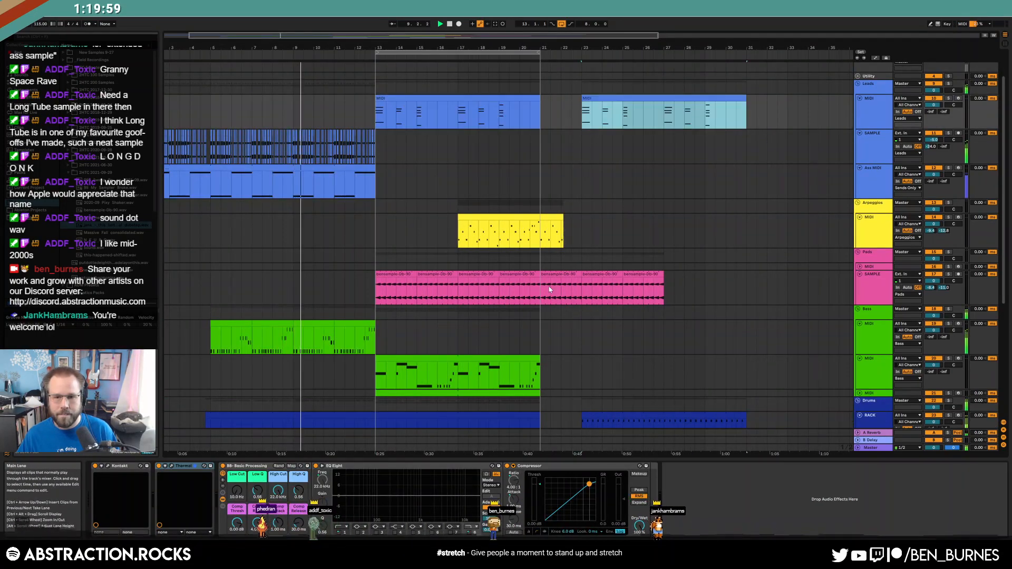
- Copy four bars of the Arpeggios MIDI clip starting at bar 17 to bar 23
click(463, 230)
key(ctrl+c)
click(583, 228)
key(ctrl+v)
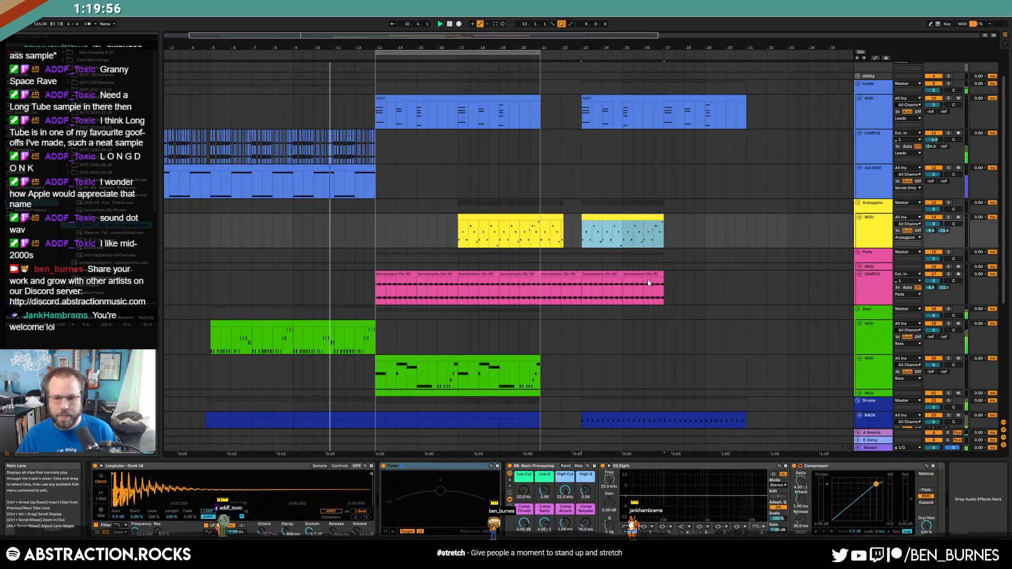
- Copy the opening half-beat of the bar 23 drum RACK clip to beat 4 of bar 22 and check its notes
scroll(592, 343, down, 3)
ctrl+scroll(594, 351, up, 4)
click(573, 356)
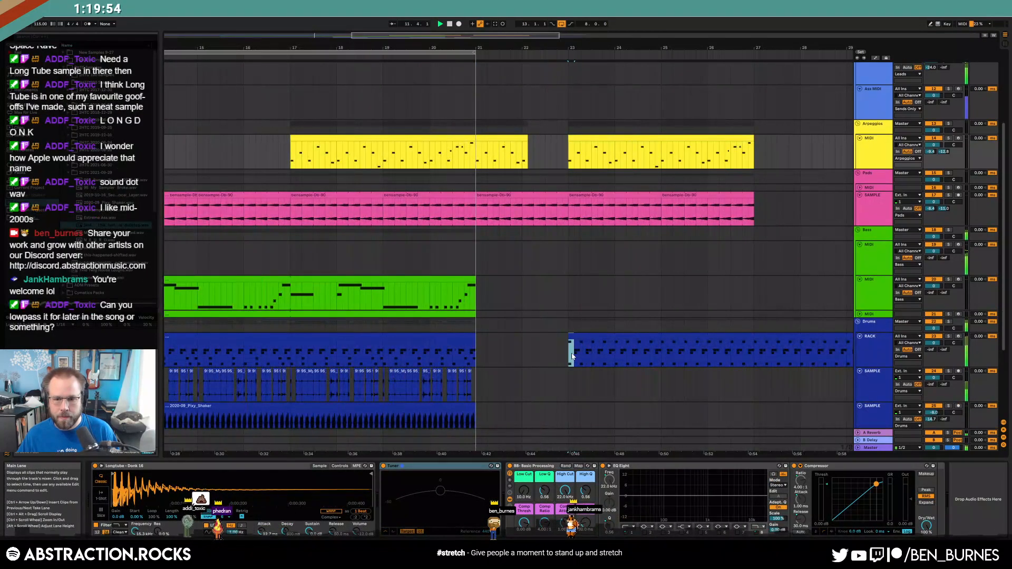
click(558, 349)
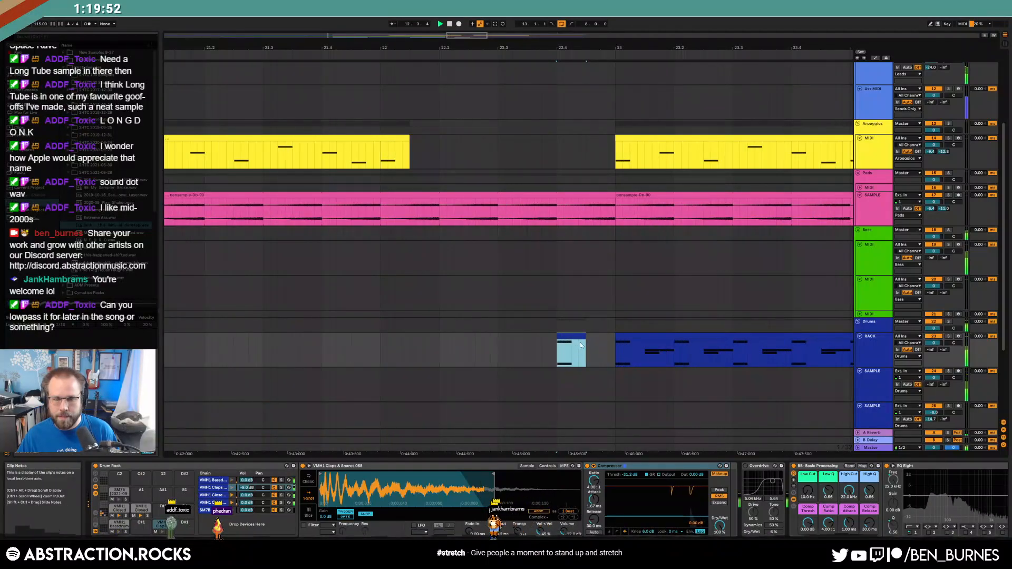
double_click(578, 346)
click(466, 386)
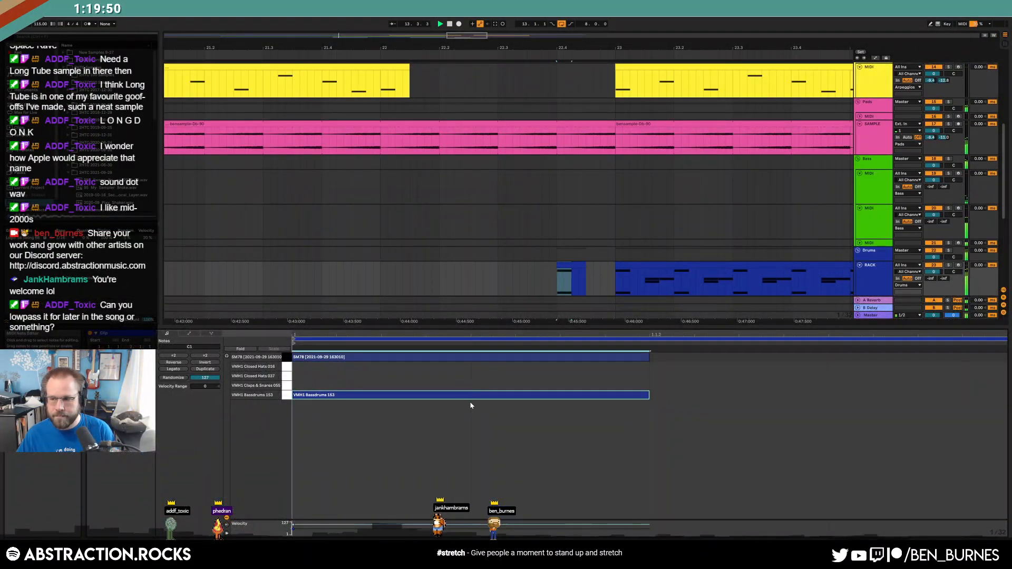
key(shift+Tab)
- Copy the two Drums SAMPLE tracks' clips, including Play_Shaker, from bars 13 to 21 to bar 23
scroll(514, 249, down, 5)
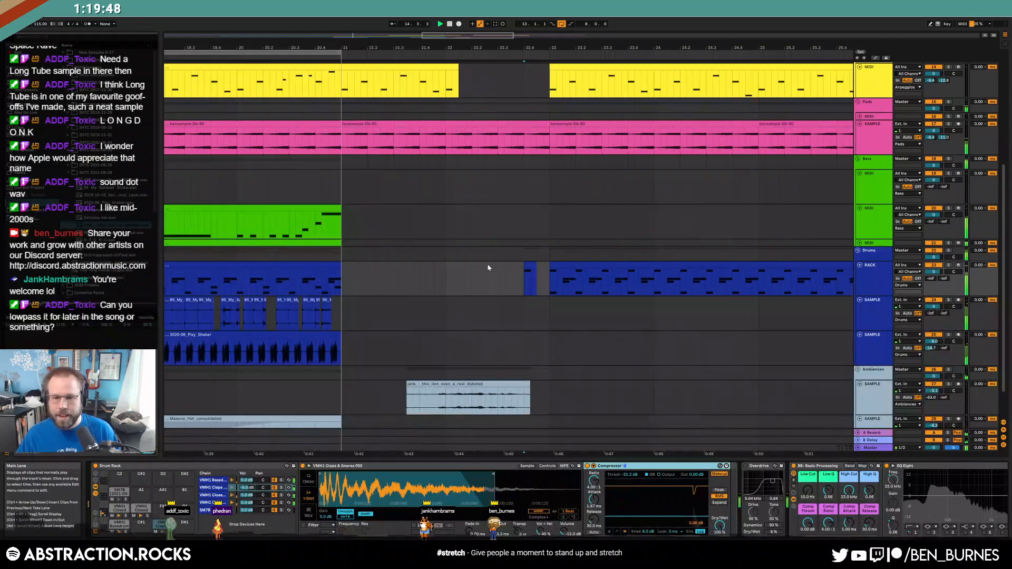
scroll(490, 328, down, 1)
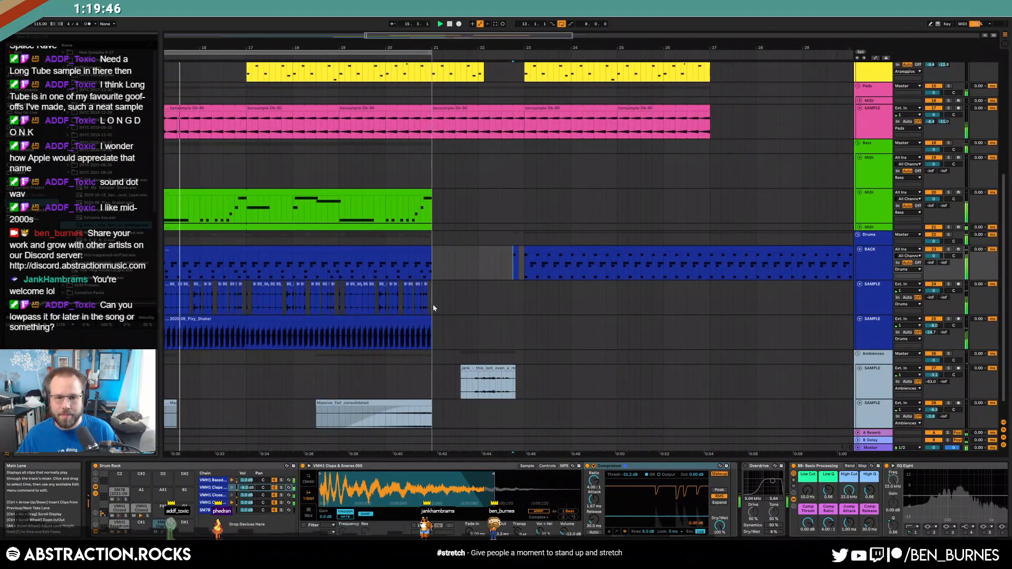
scroll(441, 309, down, 3)
drag(439, 302, 275, 331)
key(ctrl+c)
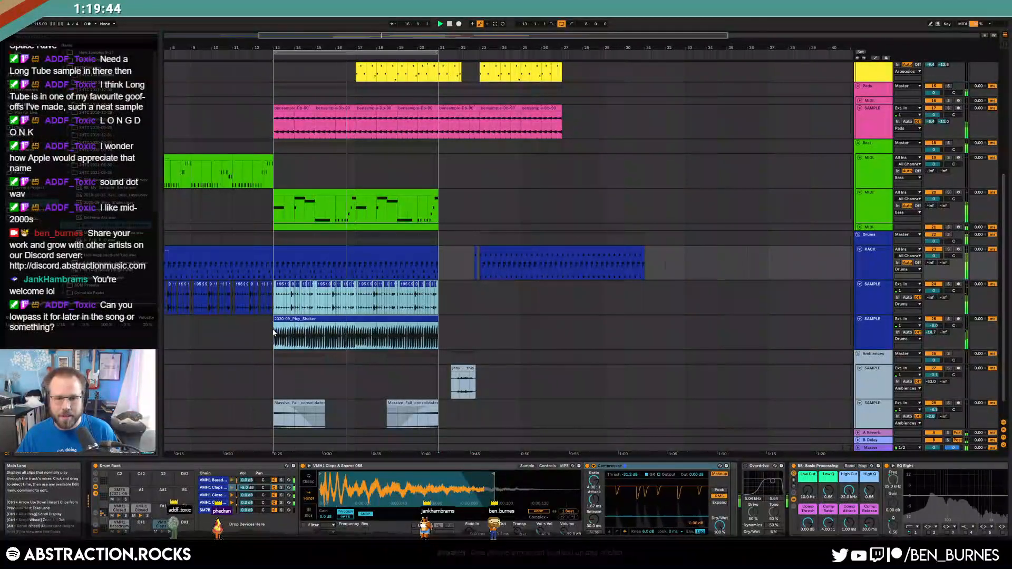
click(478, 298)
key(ctrl+v)
- Copy the Massive_Fall clip at bar 13 on the Ambiences SAMPLE track to bar 23
click(298, 403)
key(ctrl+c)
click(474, 412)
key(ctrl+v)
- Automate the B-Delay send on the Massive_Fall track to rise from bar 20, peak at bar 21 and fall to -inf dB mid-bar
click(414, 403)
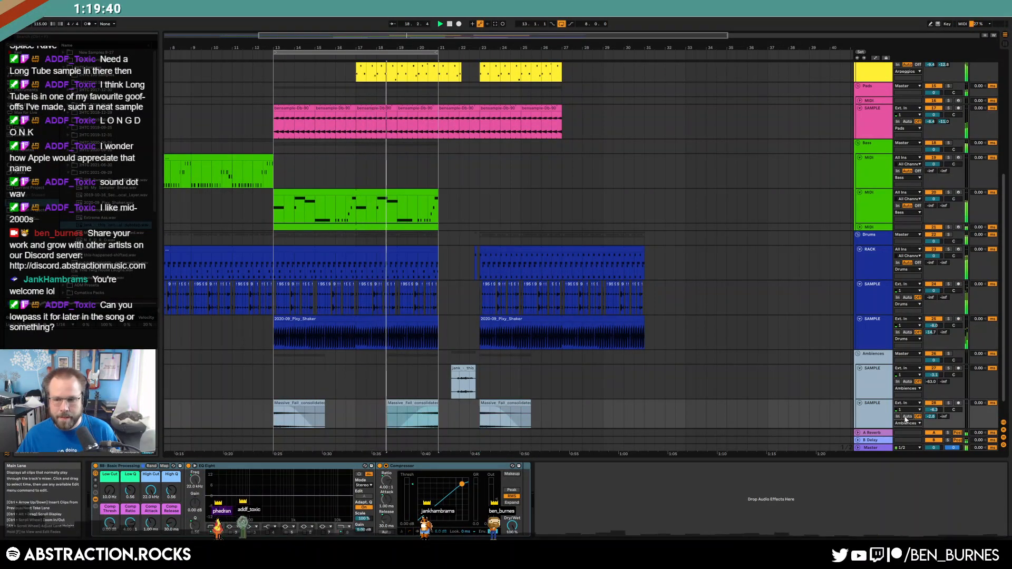
key(a)
scroll(481, 406, down, 1)
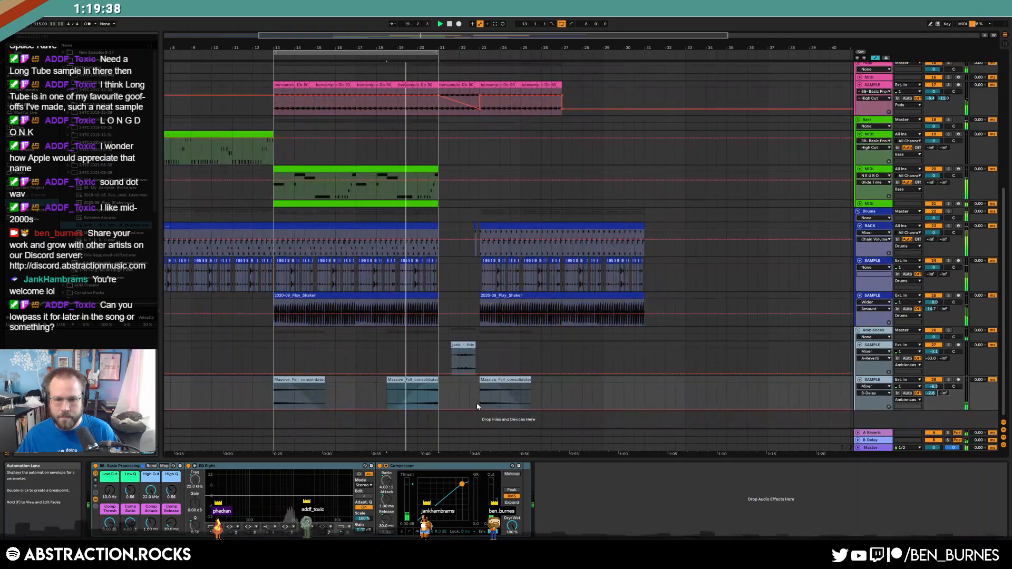
click(418, 409)
mouse_move(438, 410)
mouse_down()
mouse_move(438, 396)
mouse_move(448, 409)
mouse_up()
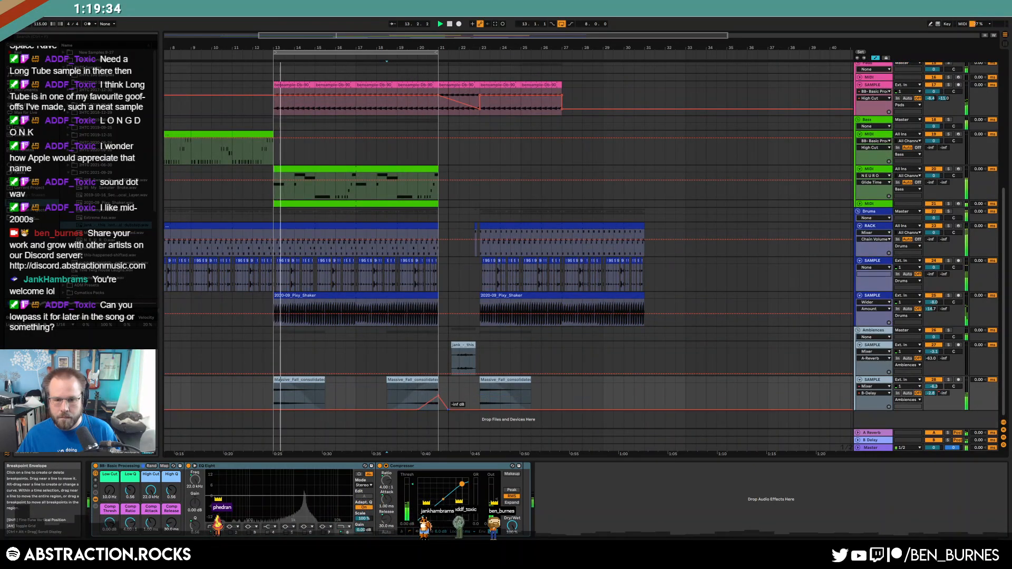
scroll(729, 362, up, 5)
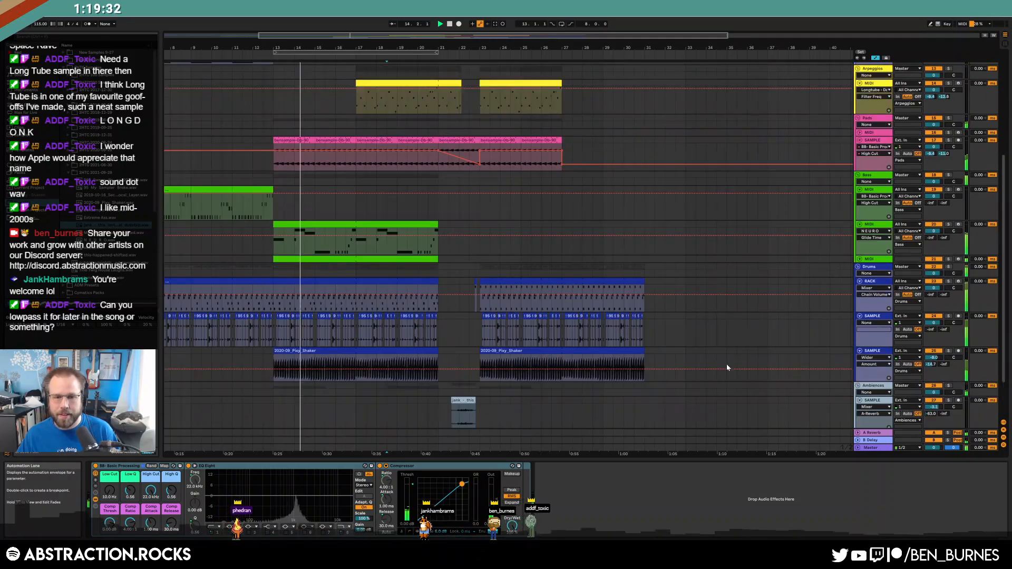
key(a)
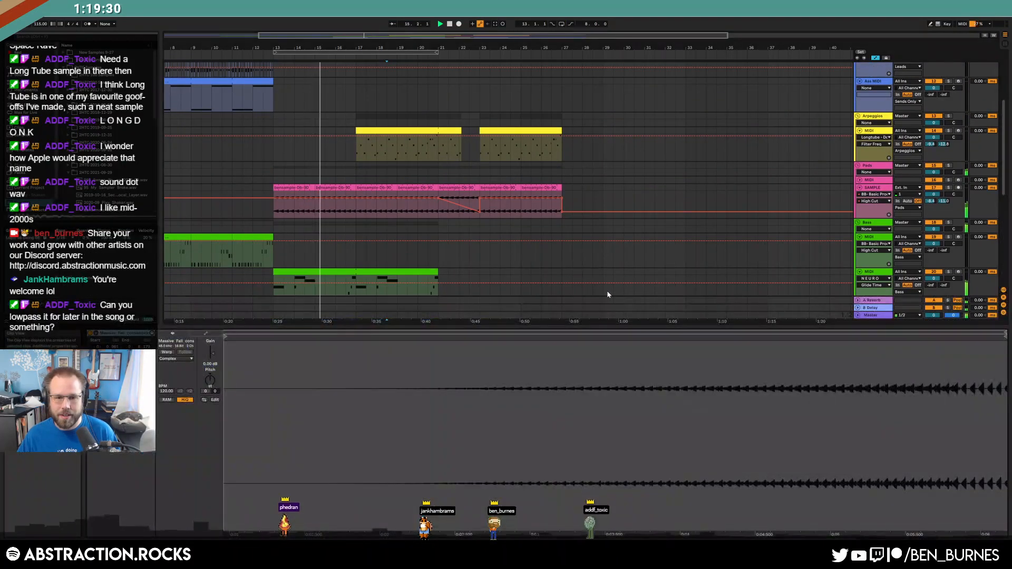
- Copy the Bass MIDI clip spanning bars 13 to 21 to bar 23
click(350, 271)
key(ctrl+c)
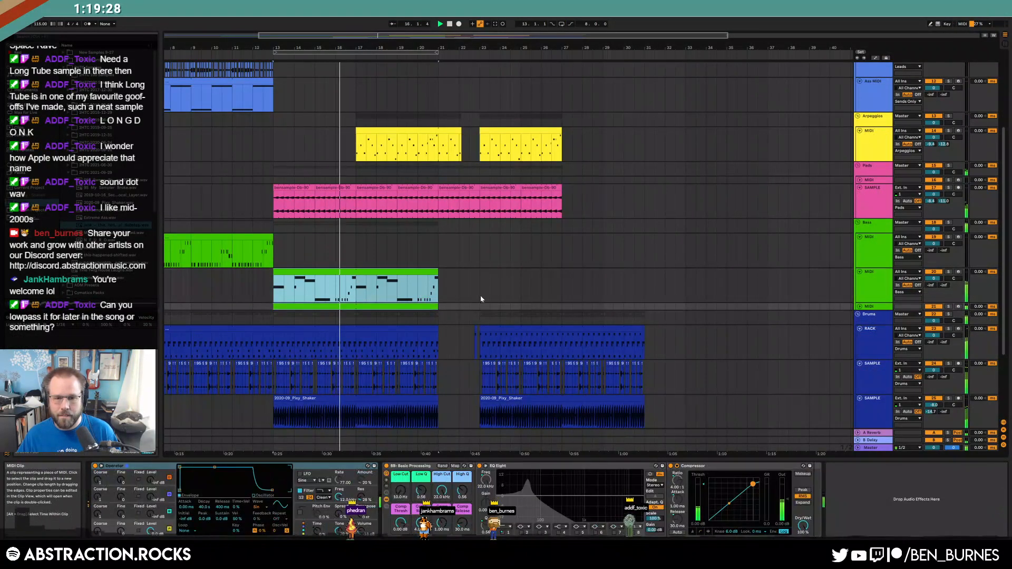
click(479, 287)
key(ctrl+v)
scroll(506, 222, up, 6)
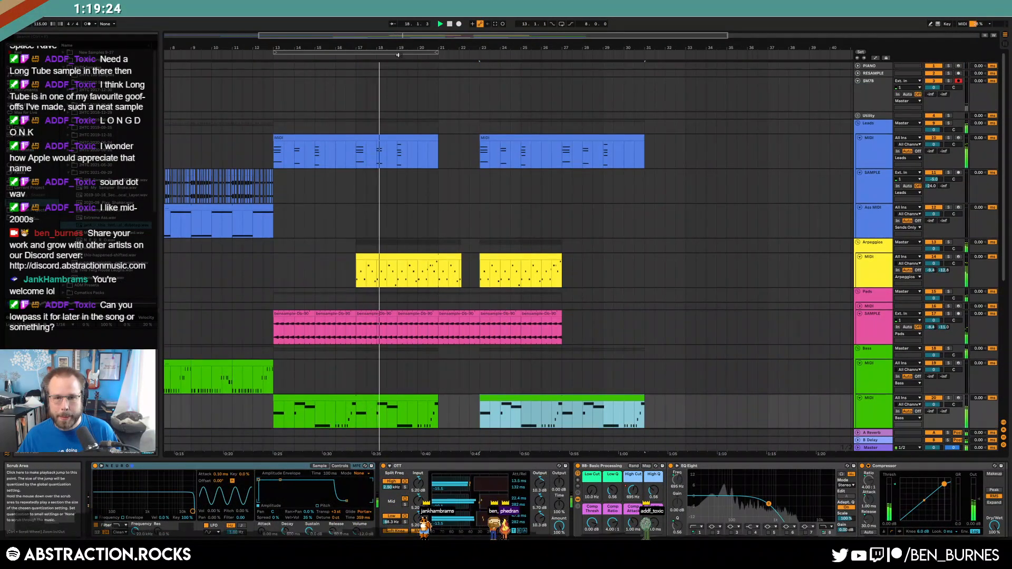
- Loop bars 23 to 31 using the Leads clip's length, and extend the Arpeggios MIDI clip there to bar 31
click(586, 137)
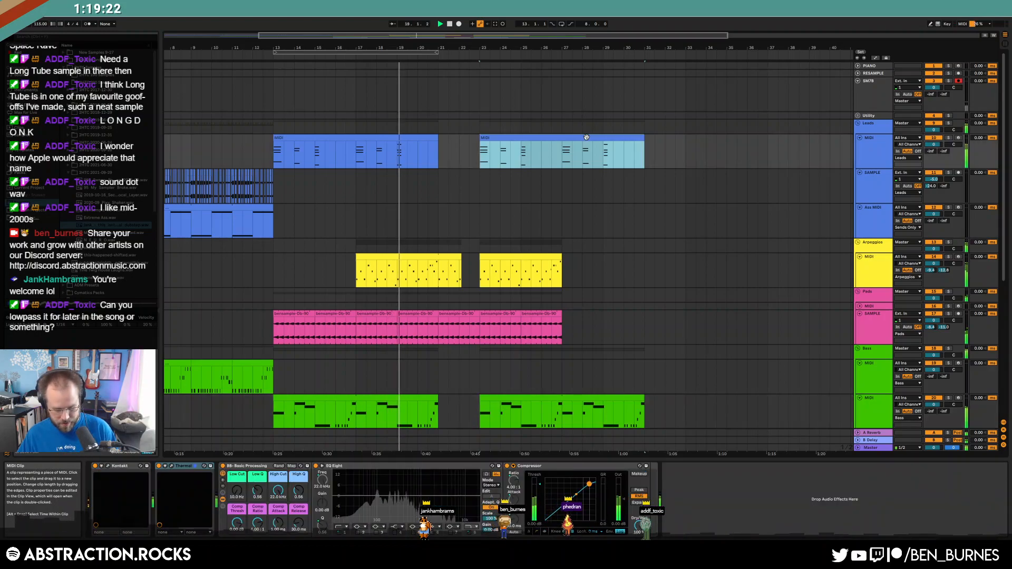
key(ctrl+l)
scroll(574, 262, down, 9)
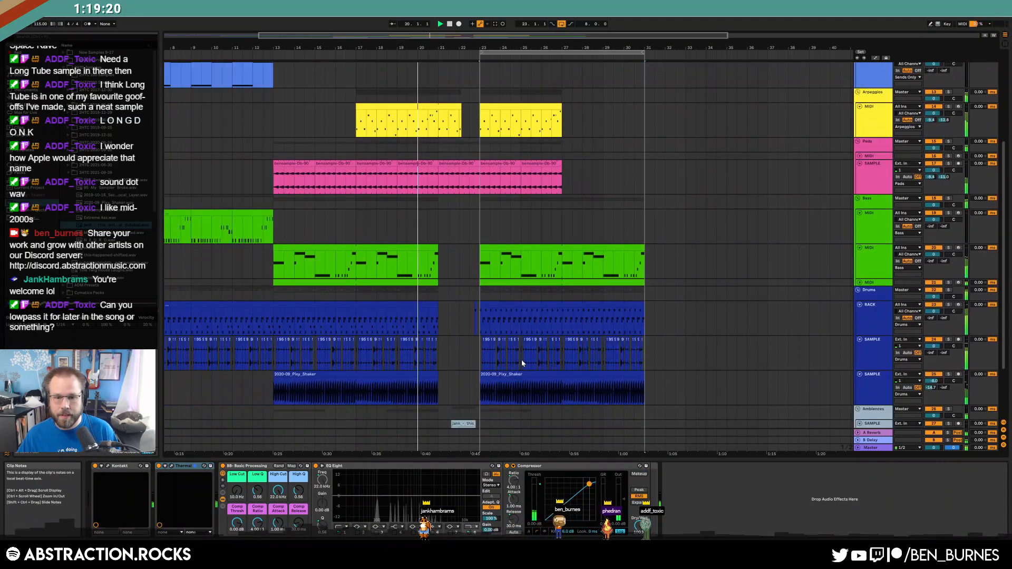
scroll(565, 353, up, 6)
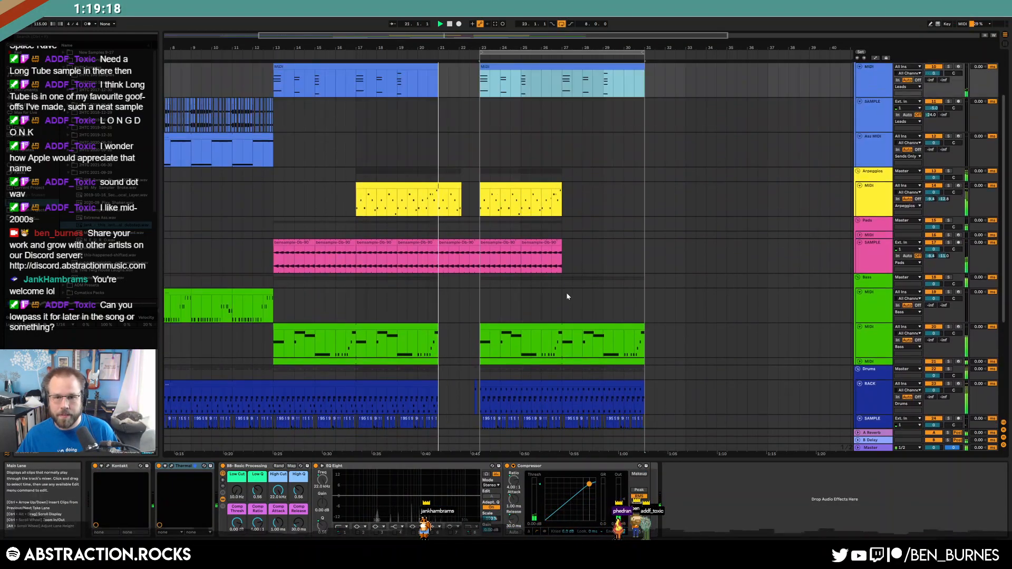
drag(563, 183, 644, 185)
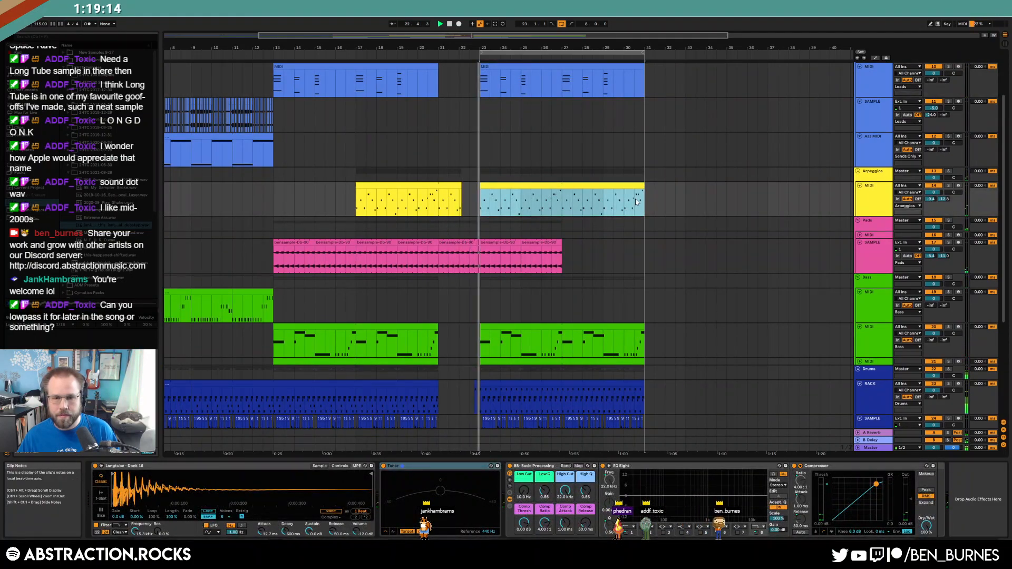
- Move the clips on all tracks from bar 23 onward two bars later to bar 25, keeping the short drum fill in bar 22
scroll(623, 322, down, 7)
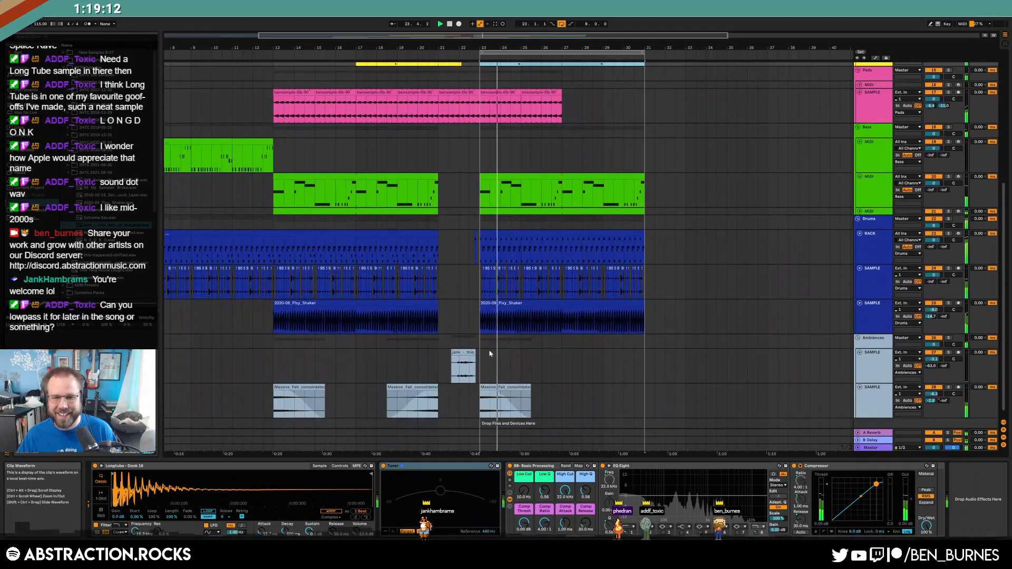
drag(477, 360, 479, 360)
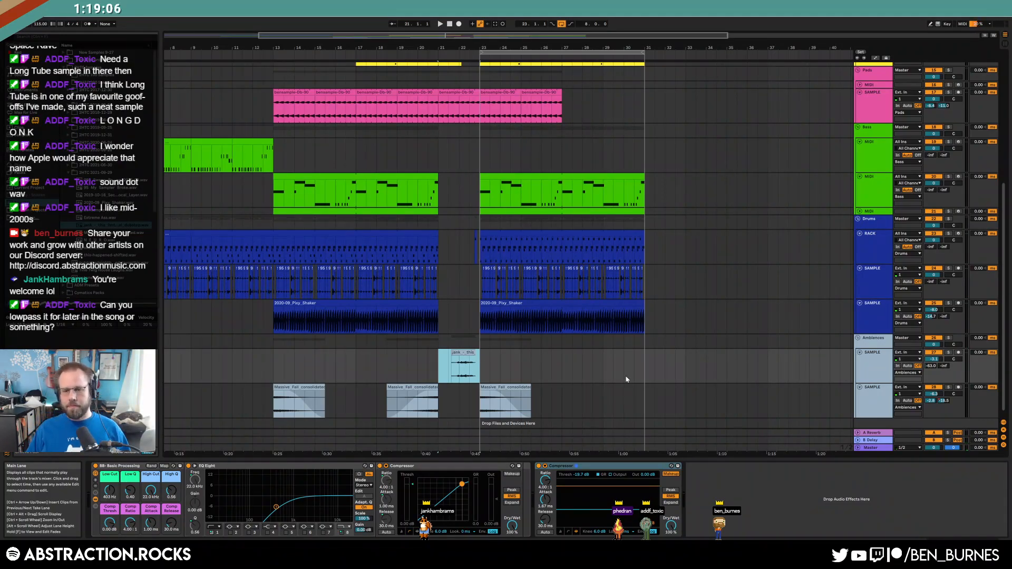
mouse_move(643, 404)
mouse_down()
mouse_move(495, 65)
mouse_move(480, 64)
mouse_move(492, 97)
mouse_move(533, 98)
mouse_move(507, 104)
mouse_up()
click(496, 112)
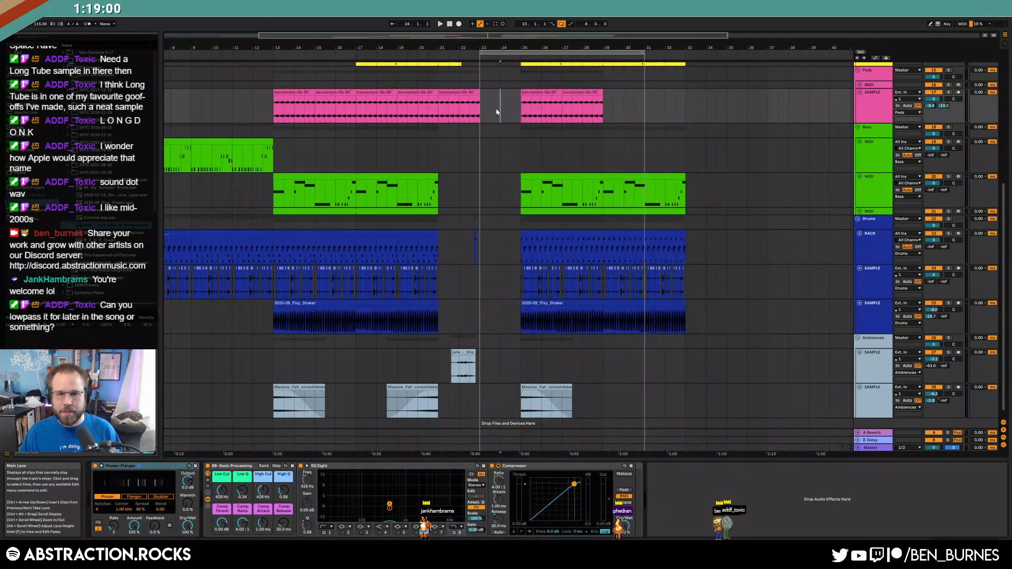
- Copy the Pads SAMPLE clip spanning bars 21 to 23 to bar 23, and extend the earlier Arpeggios clip to just past bar 23
scroll(495, 145, up, 3)
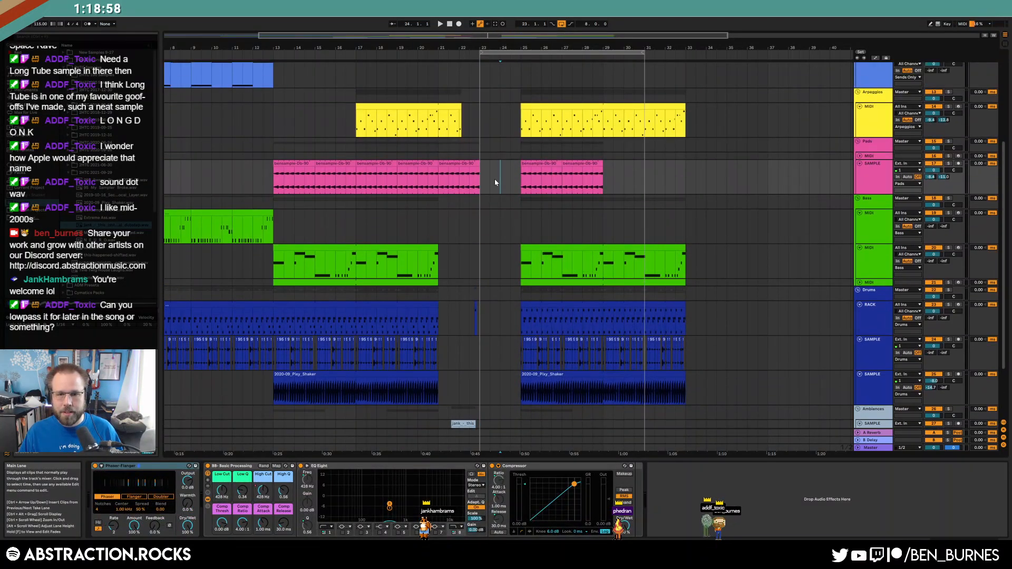
scroll(477, 174, up, 5)
click(452, 165)
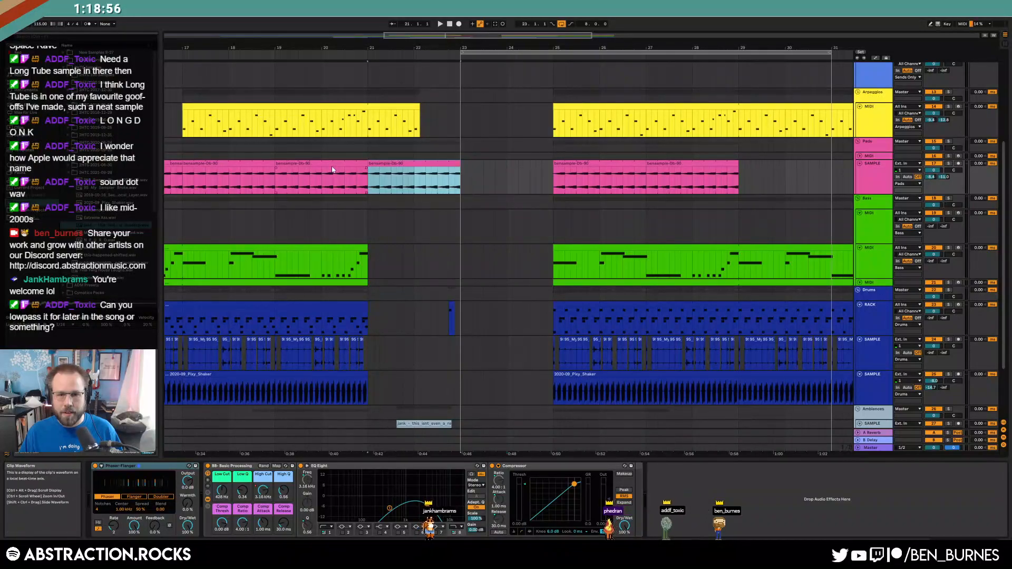
key(Left)
key(ctrl+c)
click(462, 177)
key(ctrl+v)
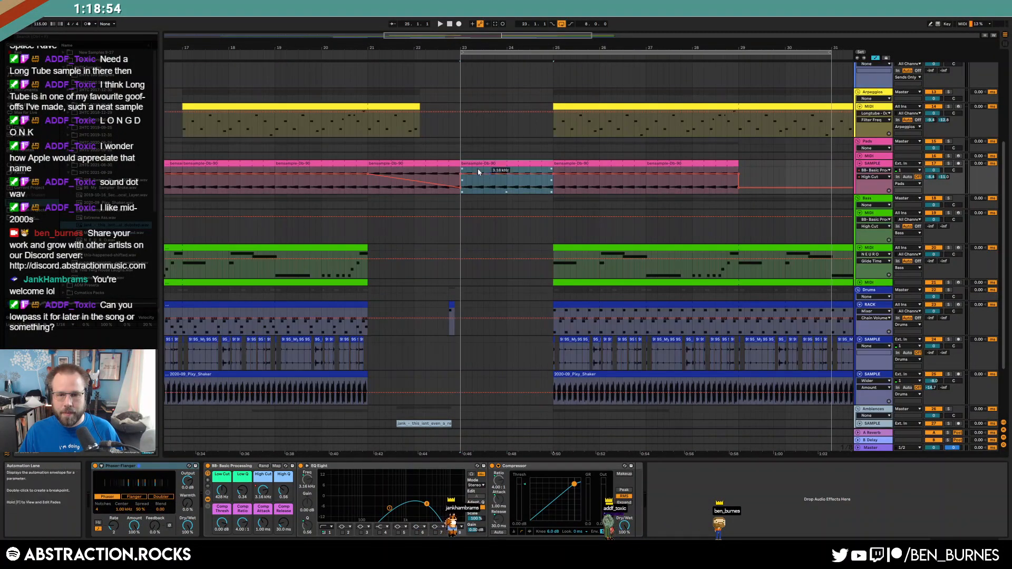
drag(420, 107, 466, 106)
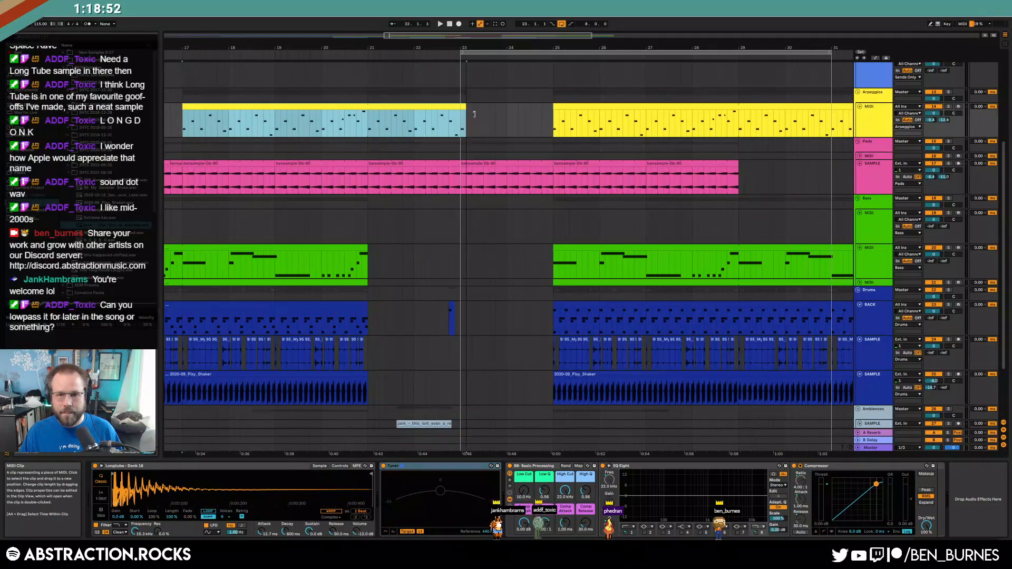
- Stretch the Pads falling High Cut automation to bar 24 beat 3 at about 220 Hz, and end the Pads clip there
key(a)
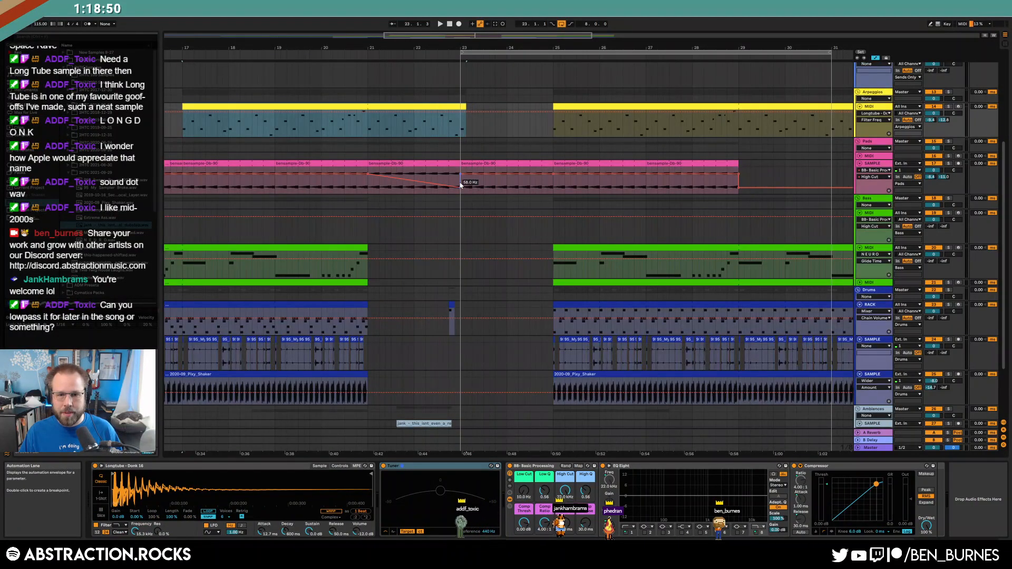
click(460, 173)
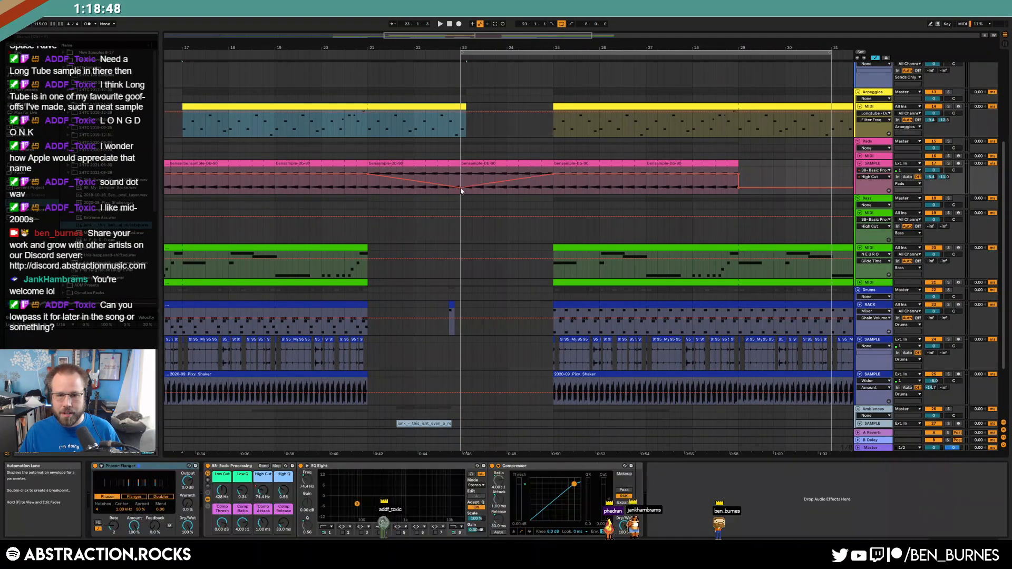
mouse_move(460, 187)
mouse_down()
mouse_move(536, 187)
mouse_move(530, 164)
mouse_move(529, 193)
mouse_up()
click(539, 164)
click(536, 179)
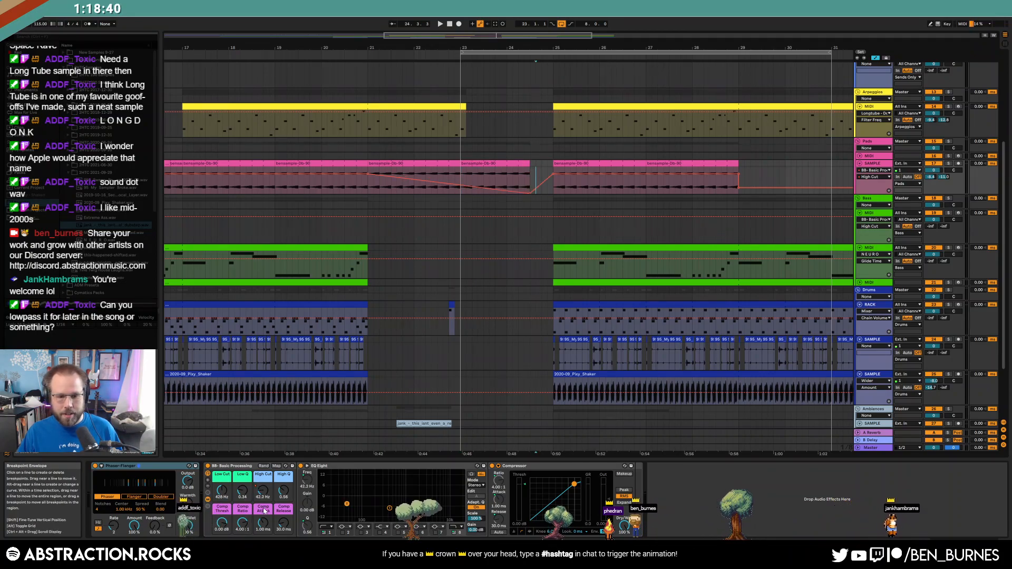
drag(529, 192, 530, 179)
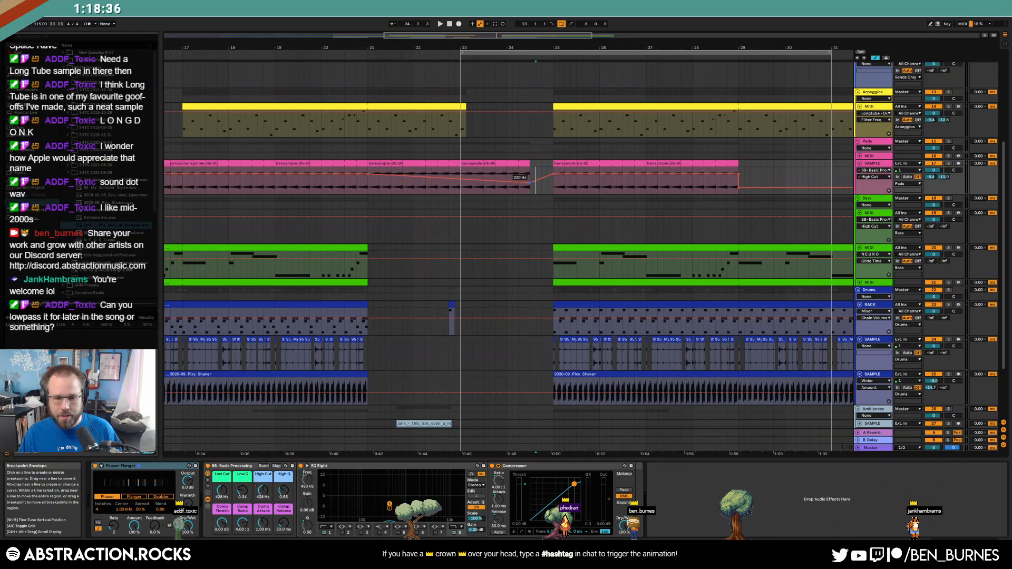
- Automate the Pads High Q to rise from bar 21 and fall back by bar 25, and play the transition
click(283, 493)
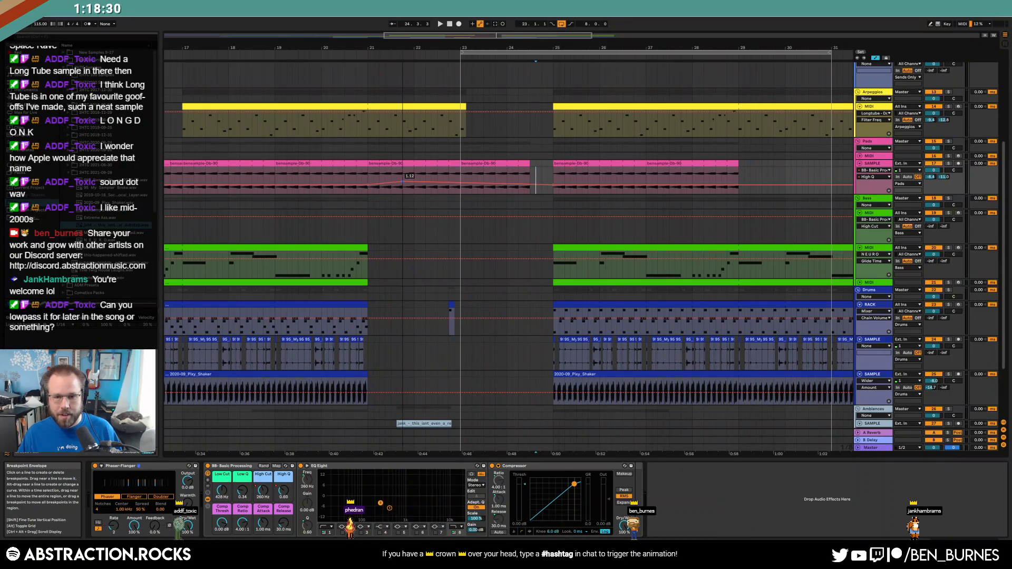
drag(514, 188, 512, 179)
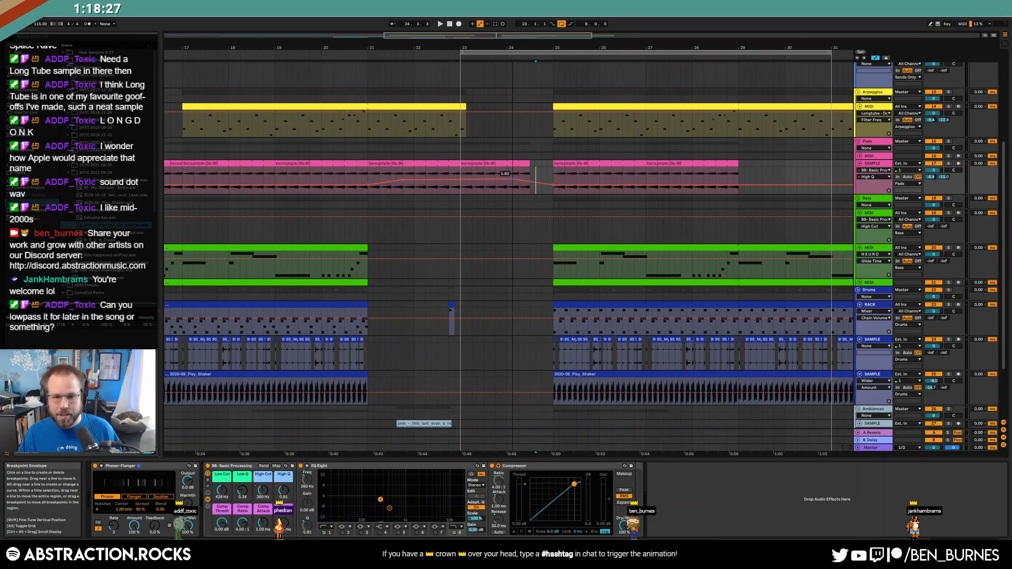
click(361, 177)
key(space)
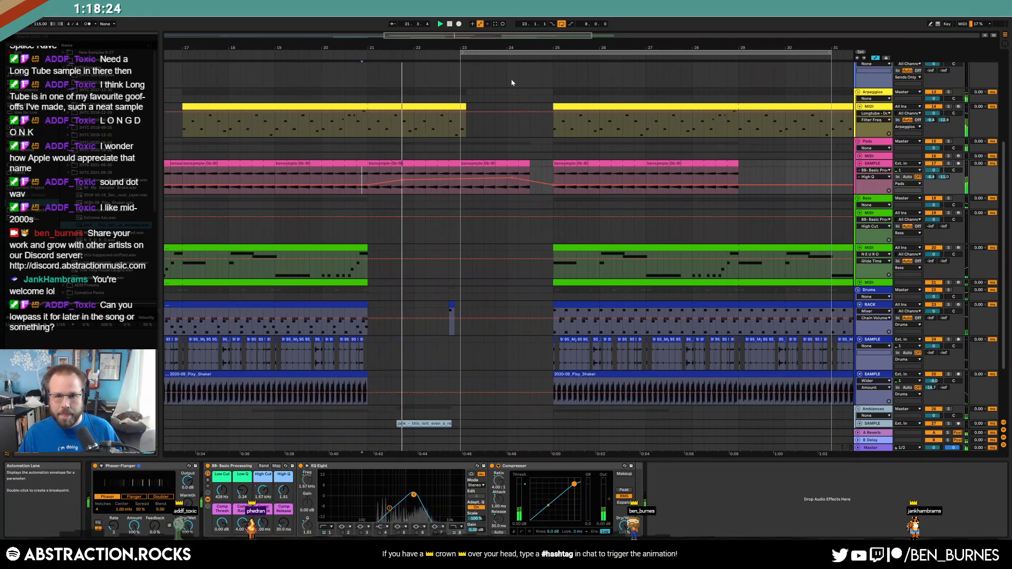
- Shift the loop region to start at bar 25, and move the half-beat drum RACK clip from bar 22 to beat 4 of bar 24
drag(553, 52, 645, 52)
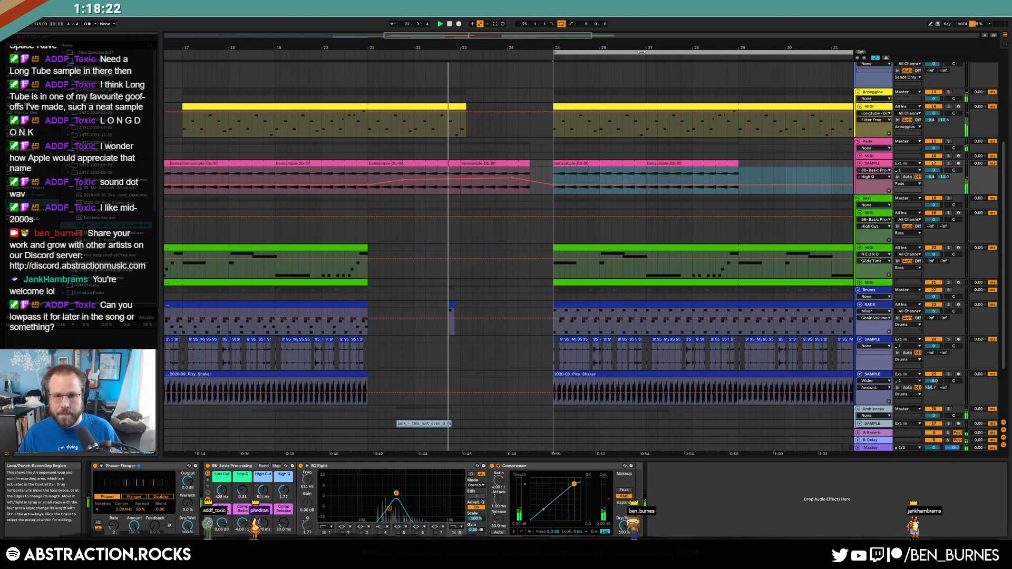
scroll(478, 272, down, 2)
drag(451, 270, 544, 271)
key(space)
- Move the jank vocal clip on the Ambiences SAMPLE track one bar later, into bars 22 to 23
click(430, 393)
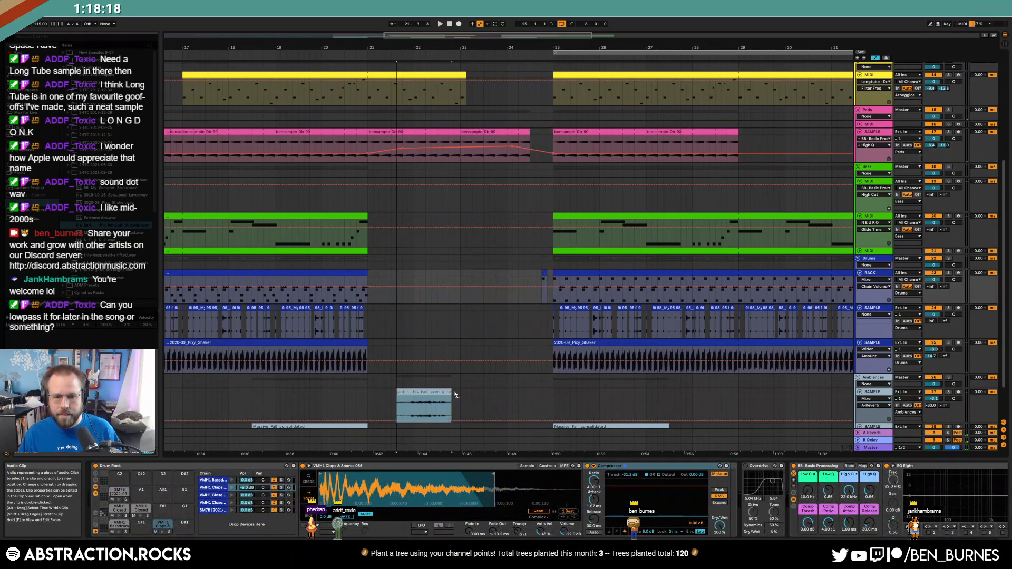
key(ctrl+d)
drag(479, 392, 474, 392)
click(507, 393)
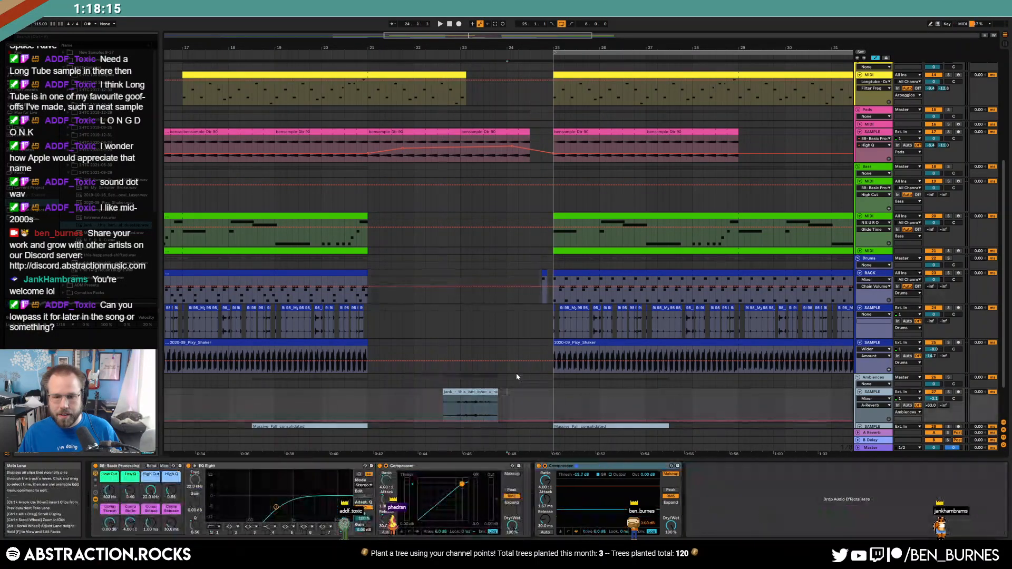
- Automate the Arpeggios High Cut to fall from bar 21 to the end of the clip just past bar 23
click(463, 73)
click(566, 491)
click(368, 80)
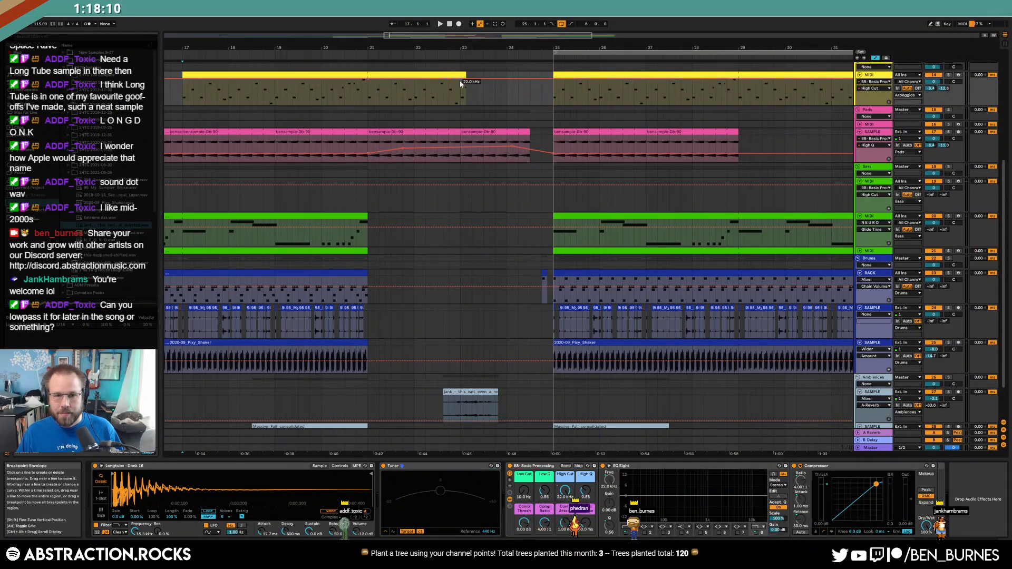
drag(465, 79, 466, 97)
click(495, 96)
- Extend the short drum RACK clip before bar 25 so that it fills all of bar 24
scroll(537, 328, up, 3)
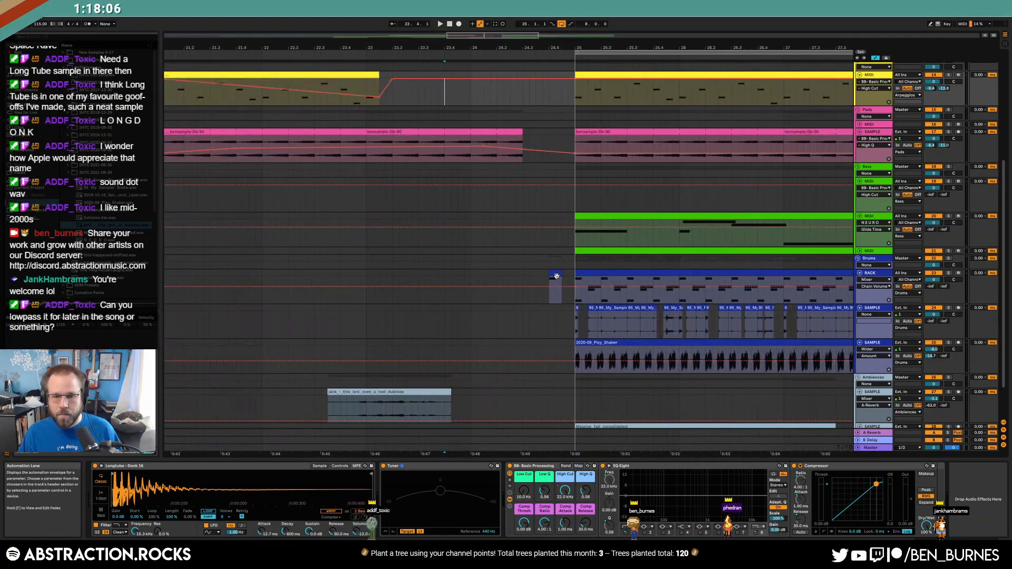
click(472, 276)
drag(476, 273, 569, 274)
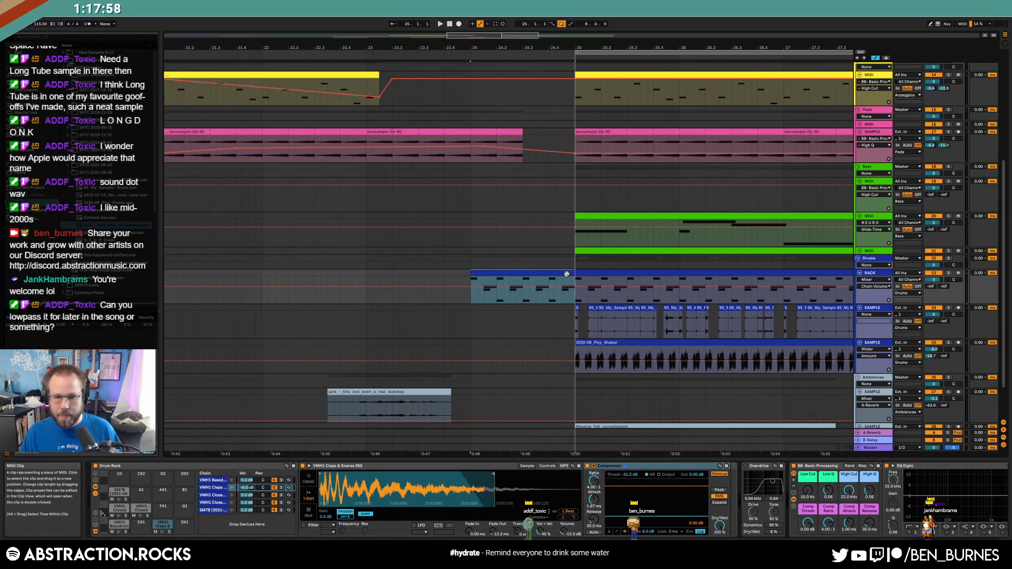
key(a)
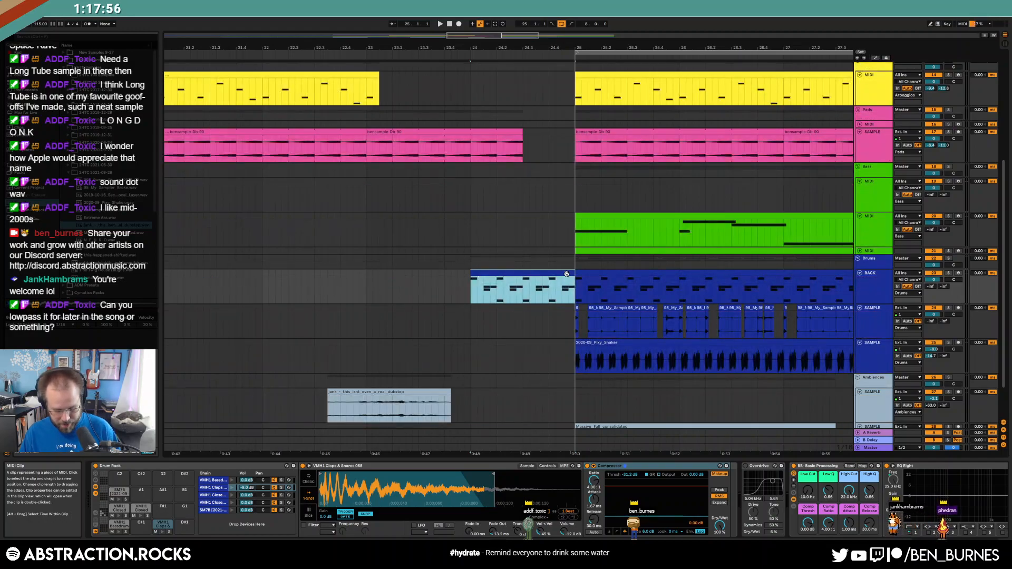
- Delete the closed hat and bassdrum notes from the bar 24 drum RACK clip, and duplicate its first SM78 note
double_click(560, 273)
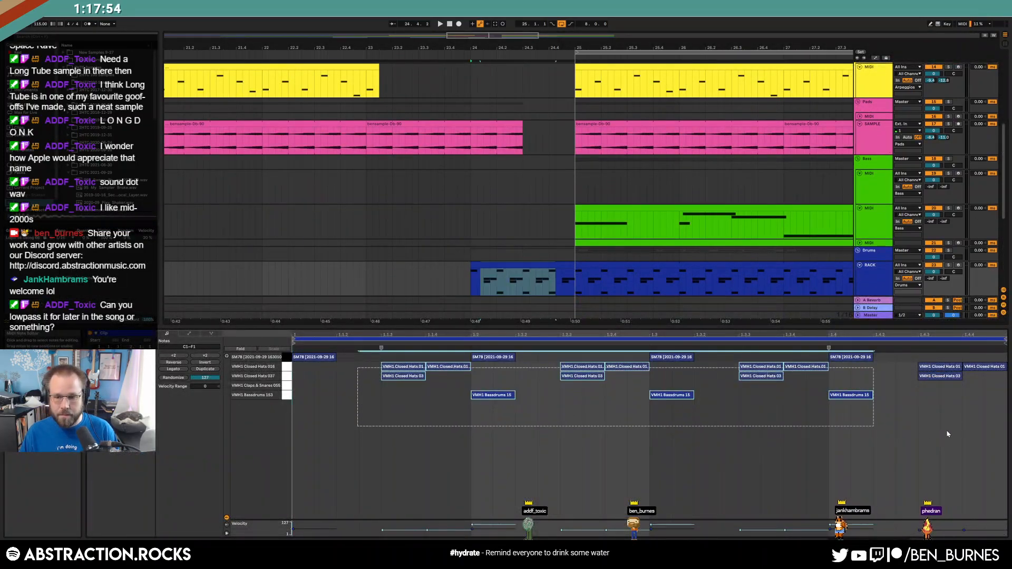
key(Delete)
double_click(966, 368)
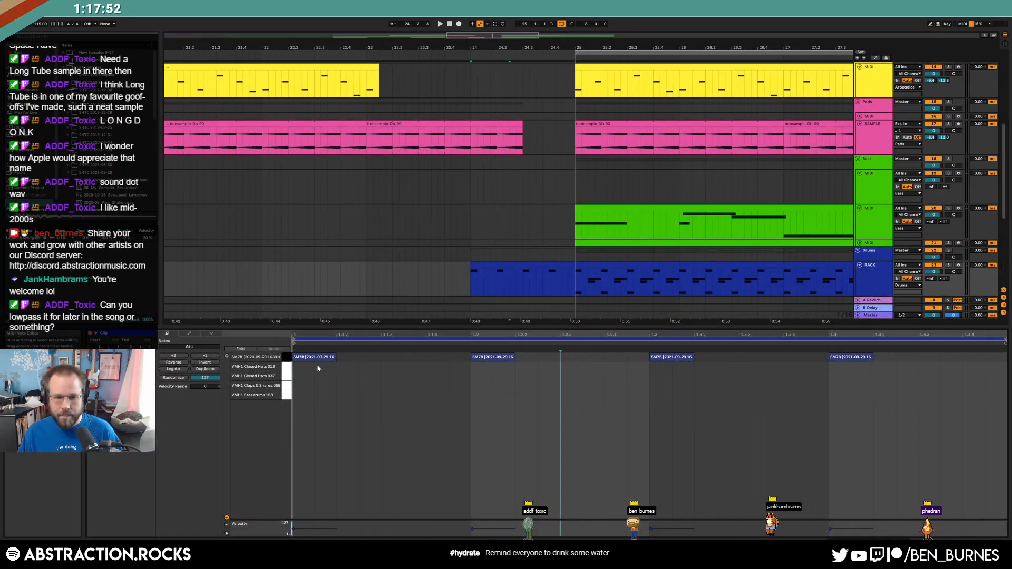
key(ctrl+d)
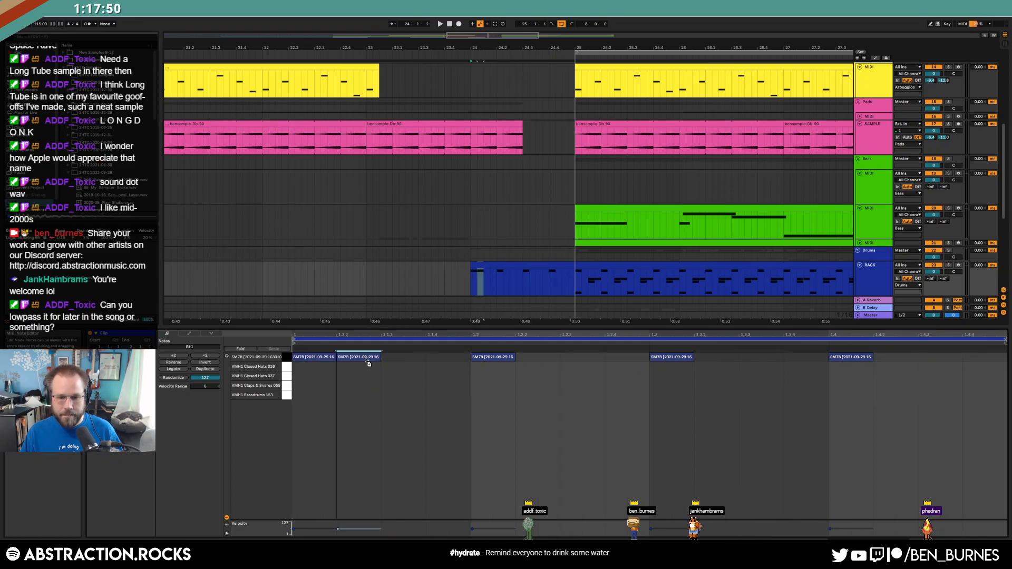
- Fill the bar 24 drum RACK clip with repeated SM78 notes, leaving beat 3 empty and adding one halfway through beat 4
drag(417, 375, 311, 357)
key(ctrl+d)
key(ctrl+d)
key(ctrl+d)
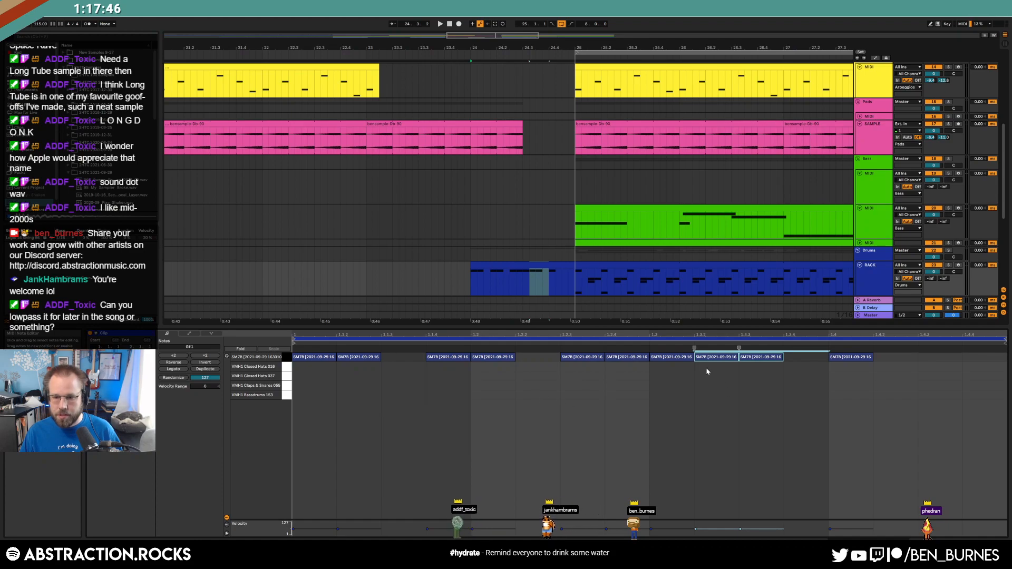
double_click(678, 358)
double_click(932, 364)
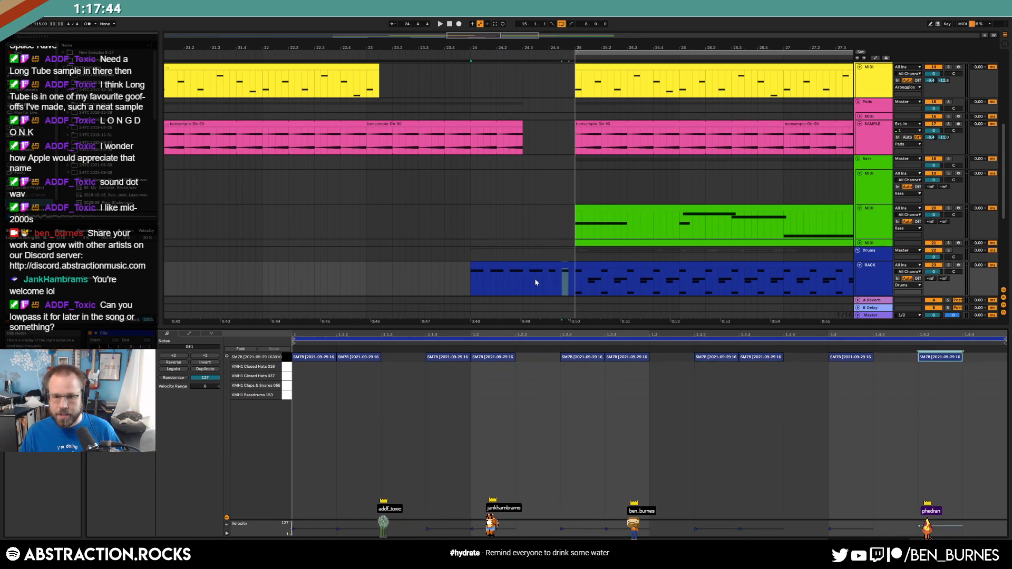
scroll(495, 278, down, 3)
key(shift+Tab)
scroll(561, 275, down, 1)
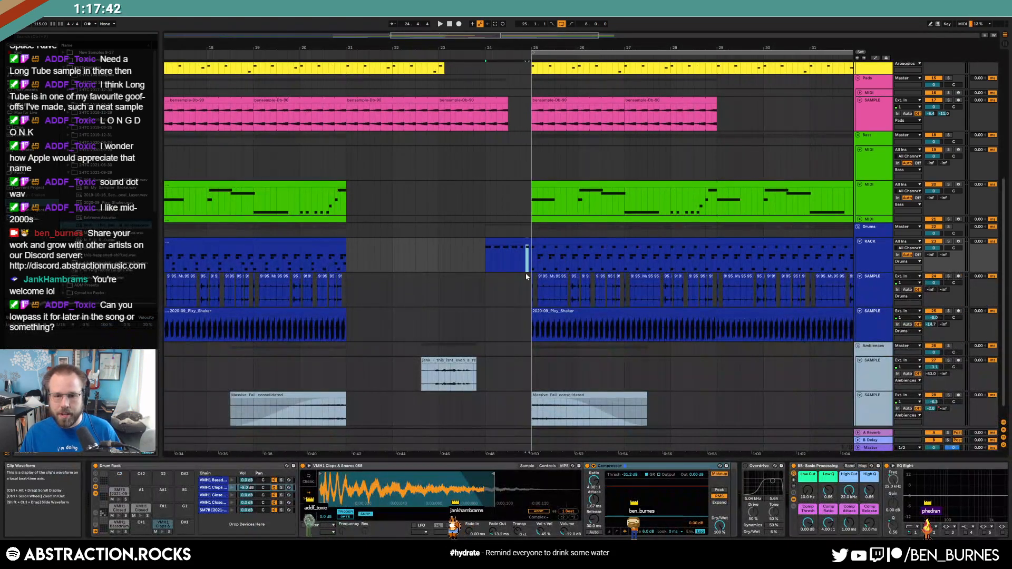
- Nudge the jank vocal clip slightly later on the Ambiences SAMPLE track and adjust that track's volume during playback
drag(448, 362, 449, 364)
right_click(469, 370)
key(Escape)
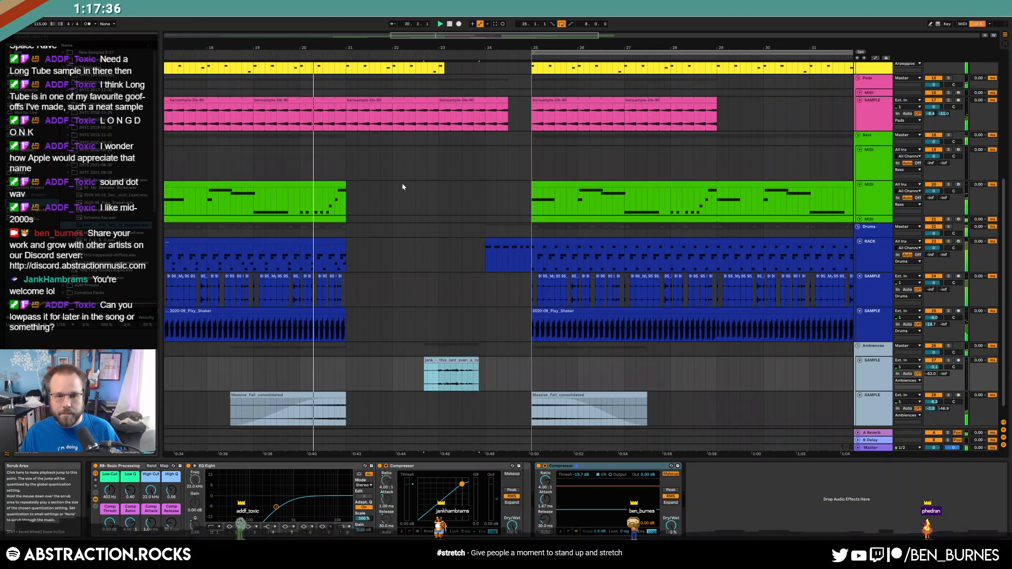
scroll(401, 179, down, 1)
key(space)
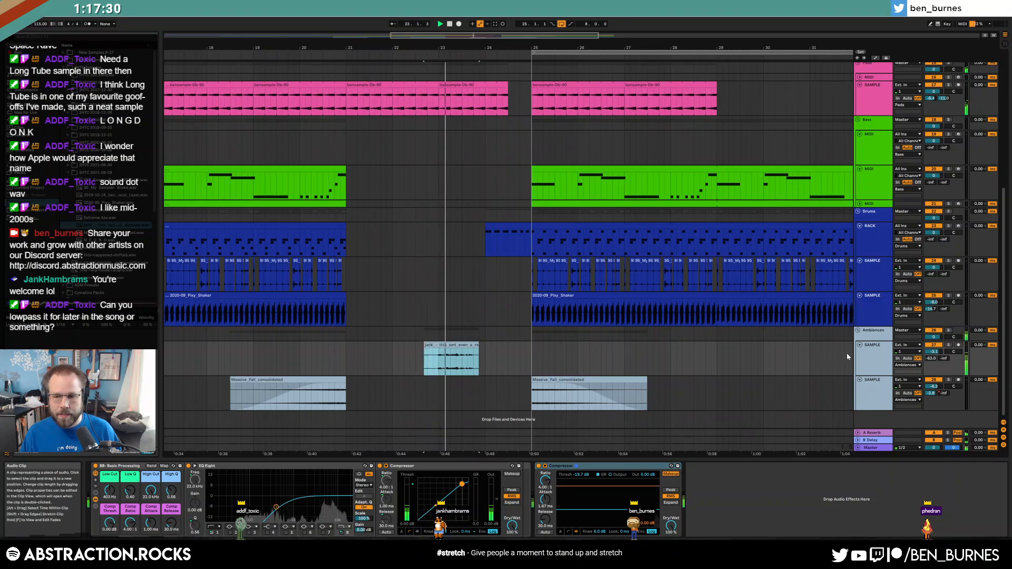
click(933, 353)
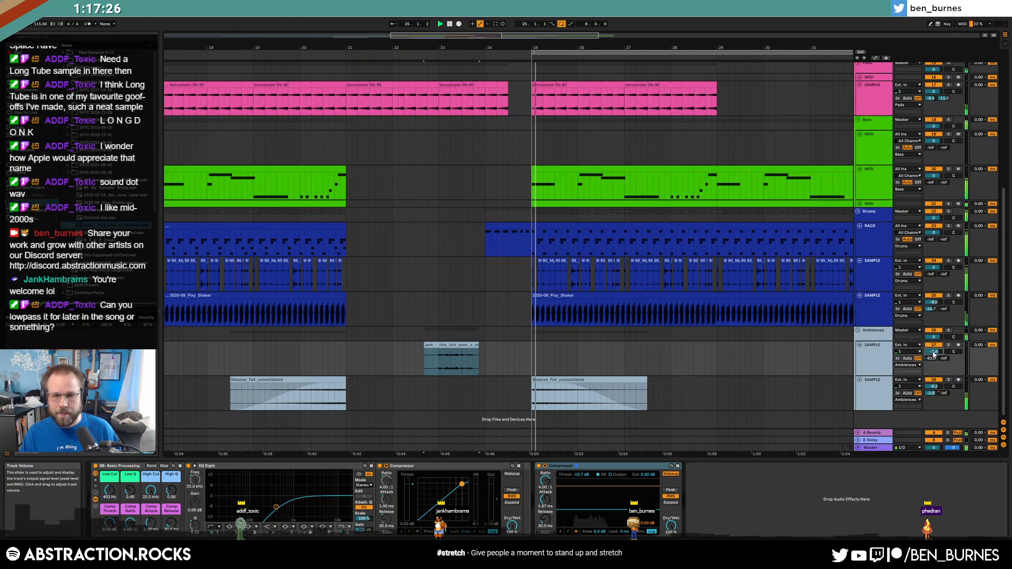
- Set the velocity of the last SM78 note in the bar 24 drum RACK clip to 80
double_click(505, 224)
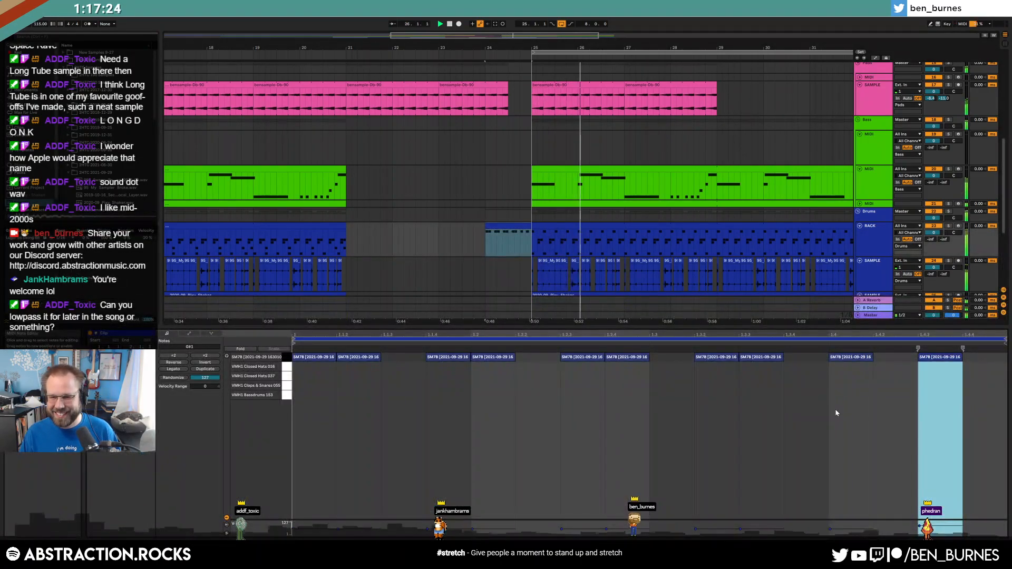
drag(925, 358, 924, 365)
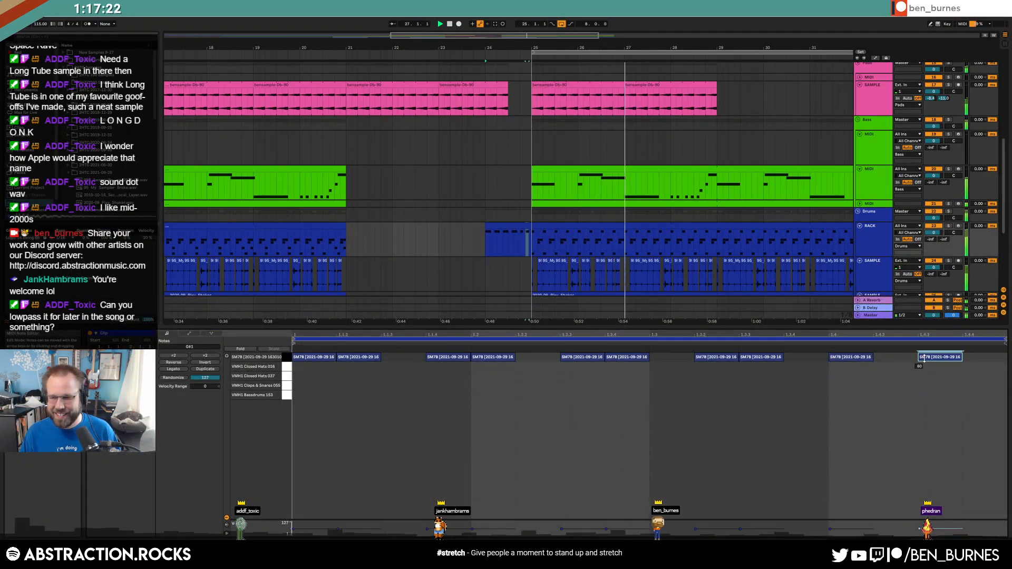
key(shift+Tab)
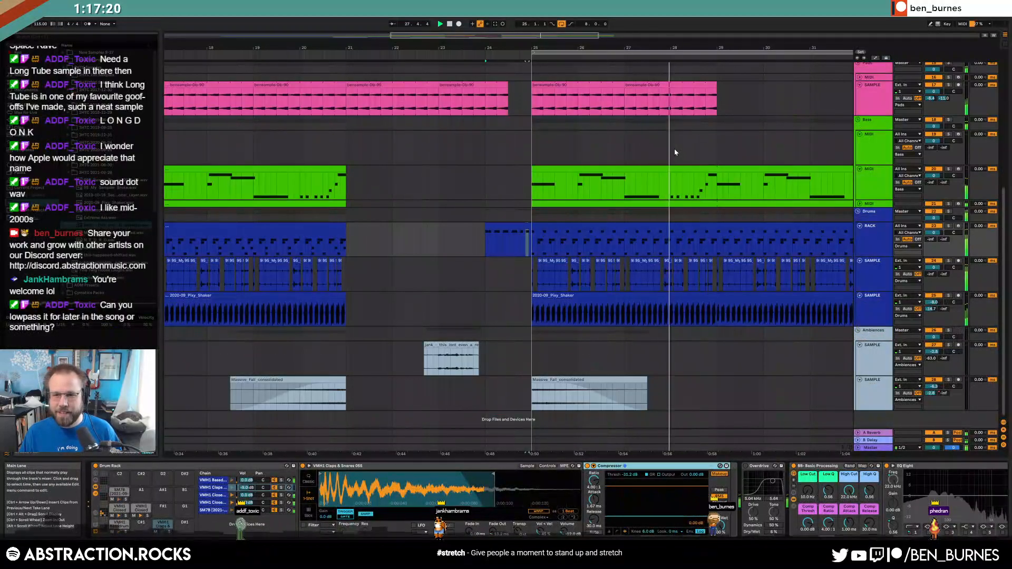
- Compare the SM78 notes in the bar 25 drum RACK clip, and set all bar 24 SM78 notes to velocities of 46 to 47
click(676, 152)
mouse_move(749, 48)
mouse_down()
mouse_move(748, 63)
mouse_move(548, 65)
mouse_move(548, 227)
mouse_up()
double_click(552, 227)
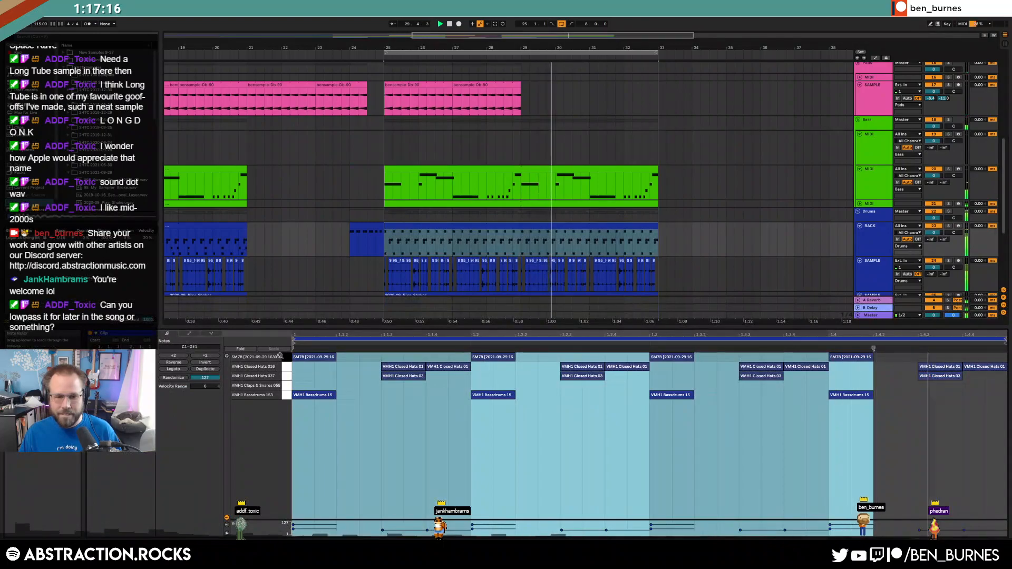
click(315, 359)
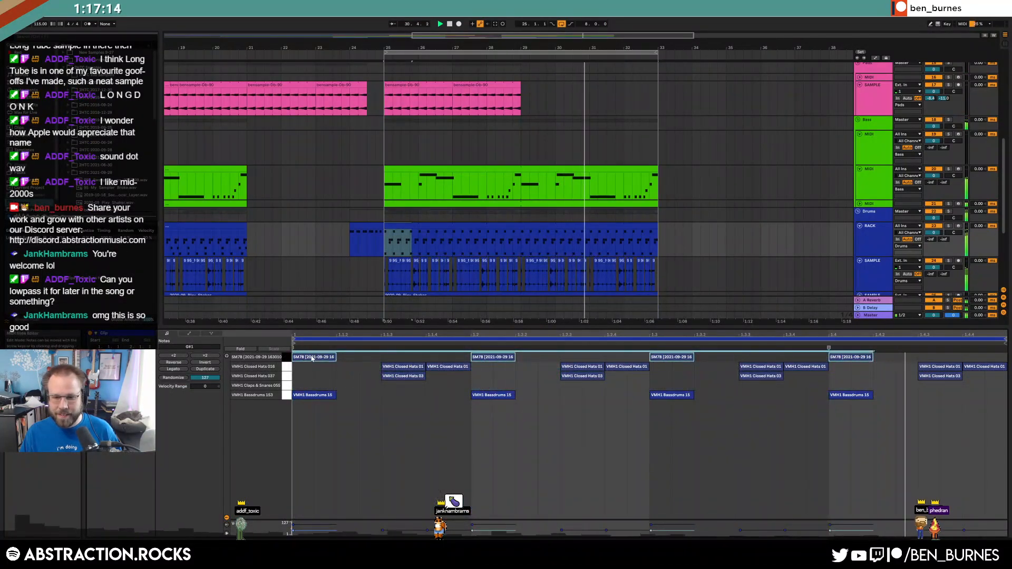
click(366, 229)
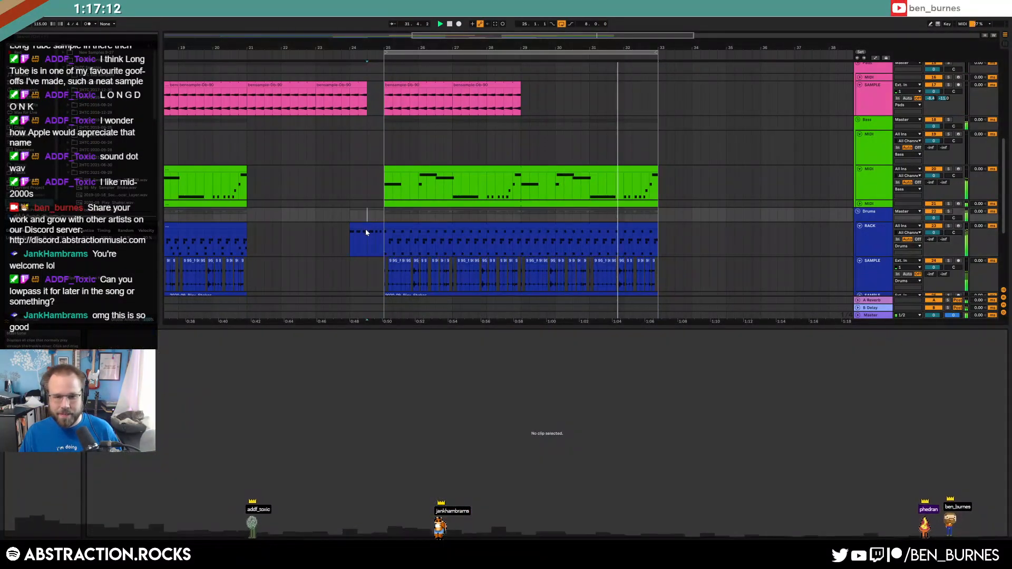
click(287, 358)
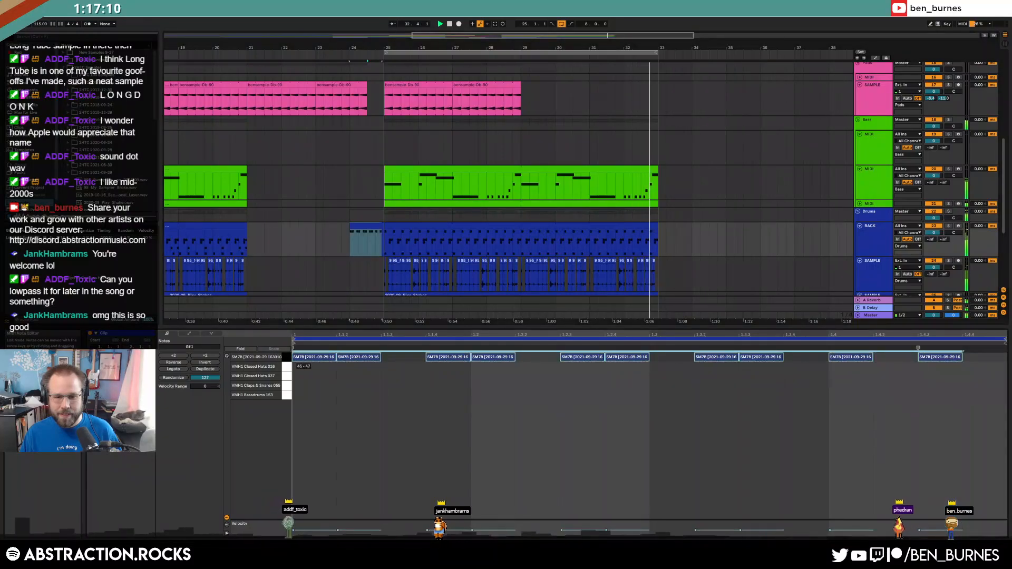
key(shift+Tab)
- Duplicate the bar 25 Pads SAMPLE clips into bars 29 to 32, and automate that track's Low Cut up to about 942 Hz from bar 25
click(488, 83)
key(ctrl+d)
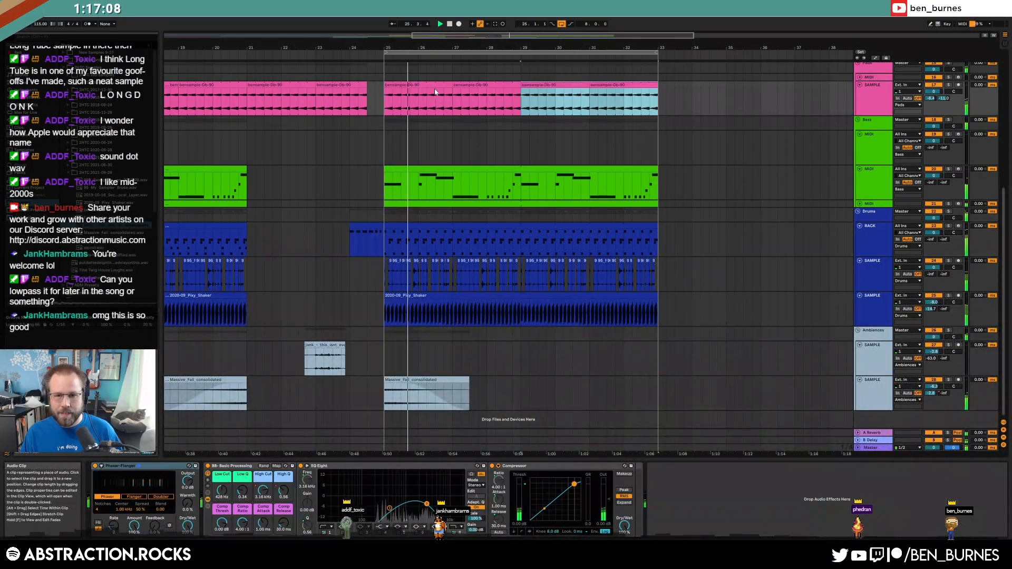
click(262, 494)
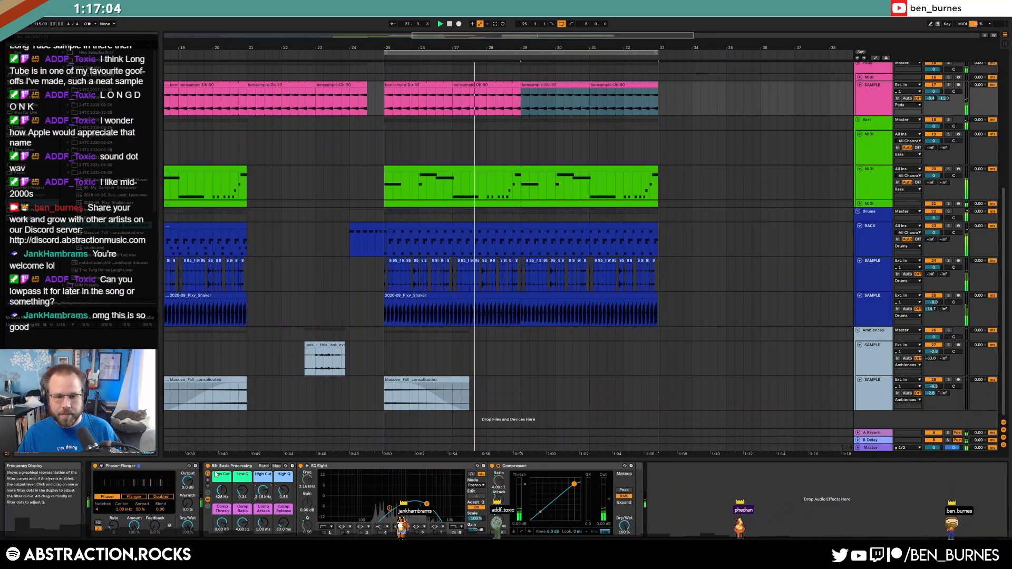
key(a)
click(381, 101)
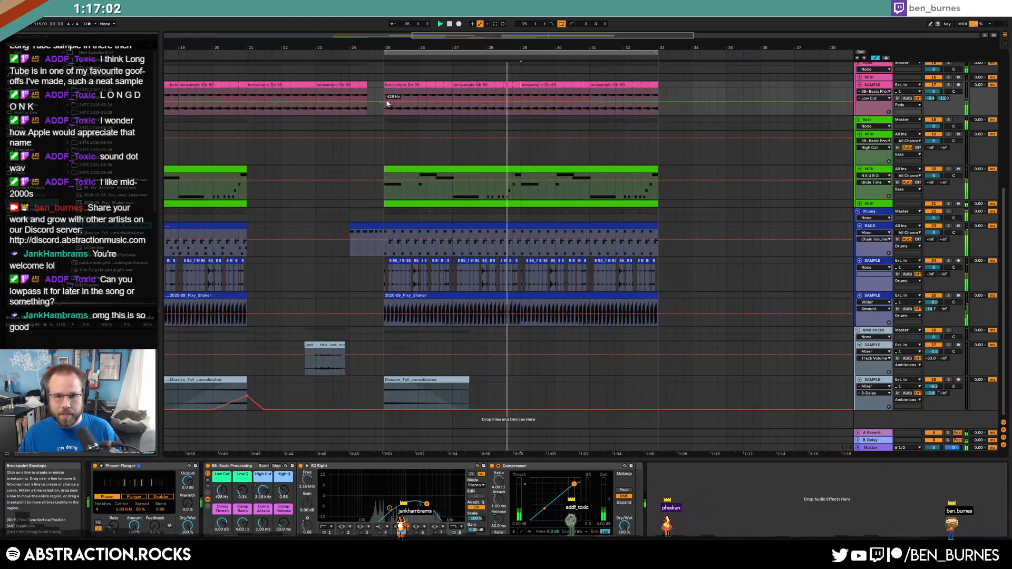
drag(384, 101, 381, 98)
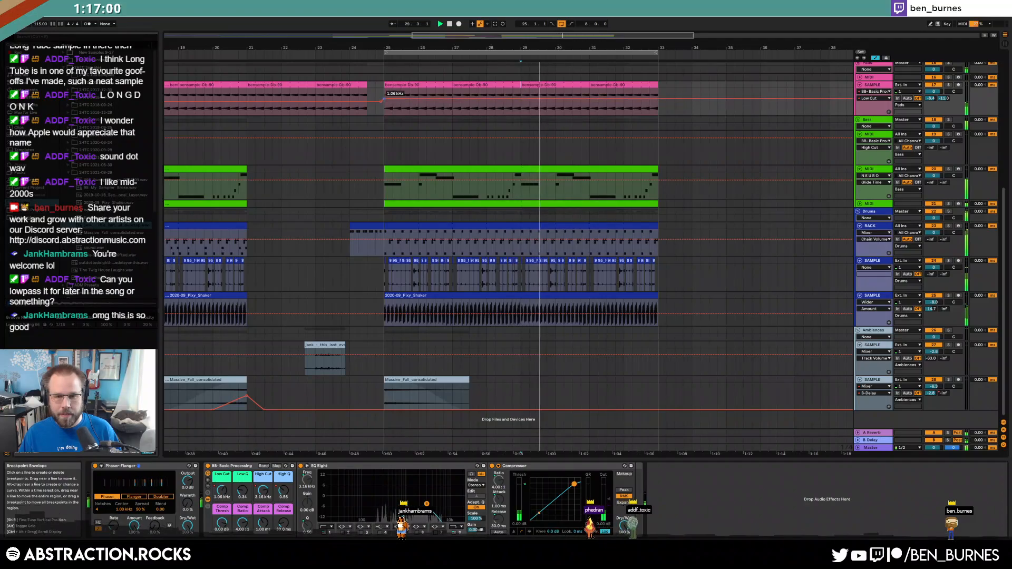
key(a)
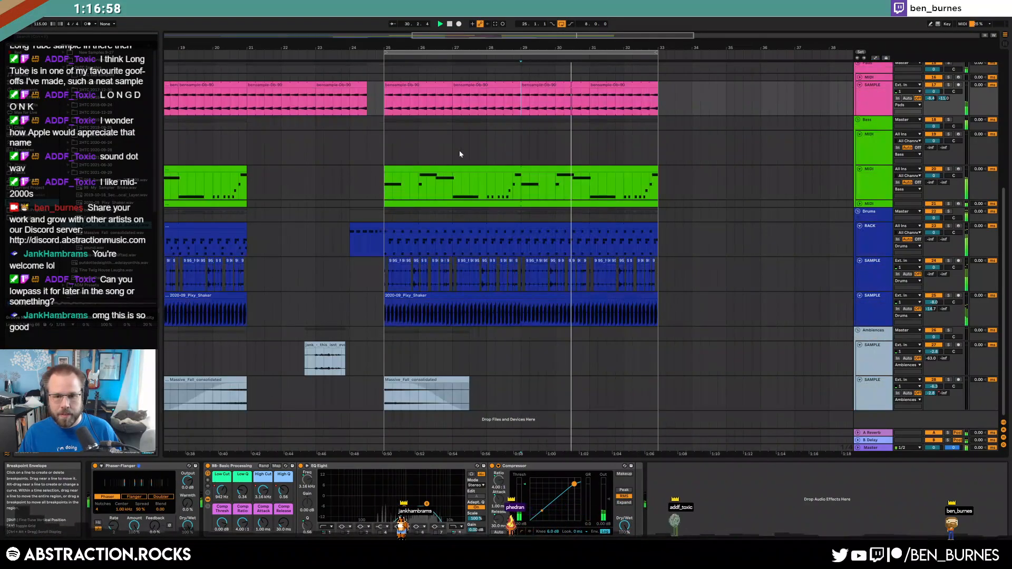
- Fold the SM7B track and return to bar 1 to play the arrangement from the beginning
scroll(558, 224, down, 3)
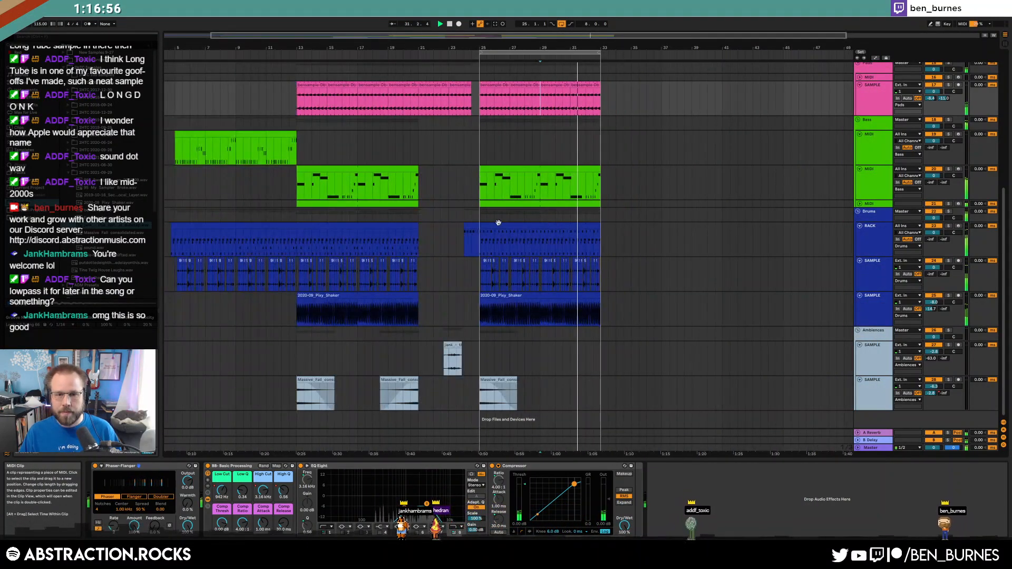
scroll(537, 261, up, 10)
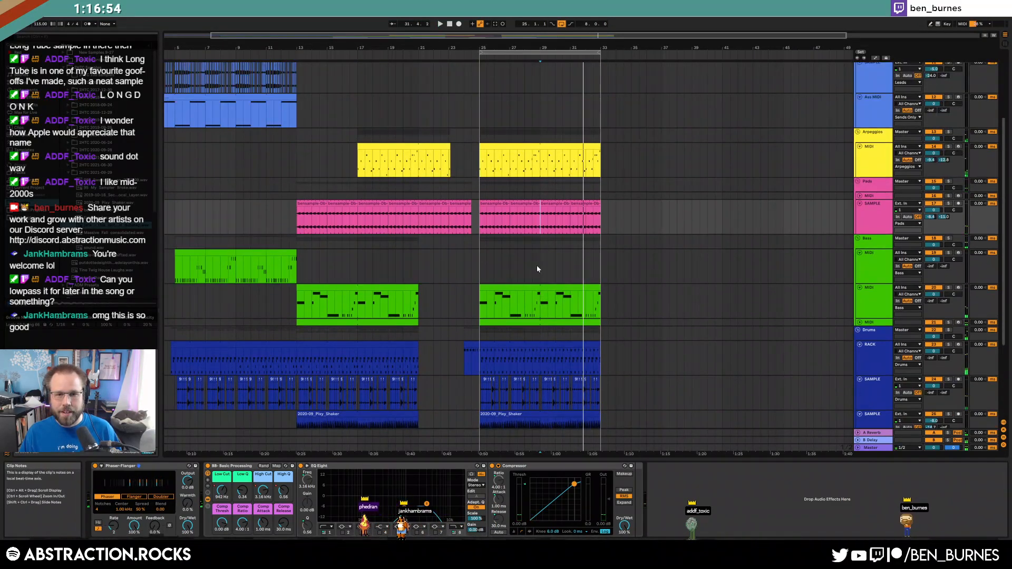
click(449, 24)
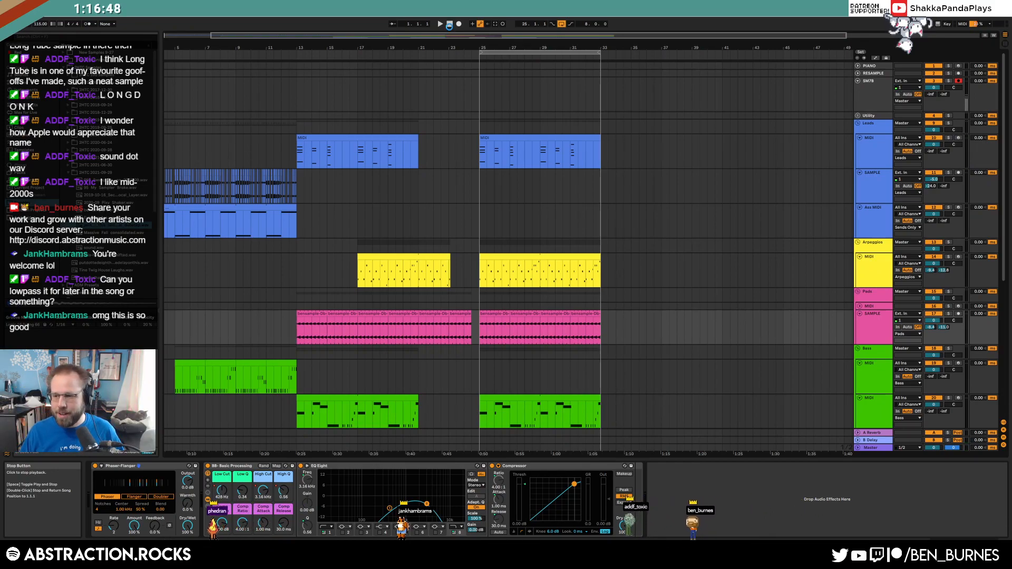
click(449, 24)
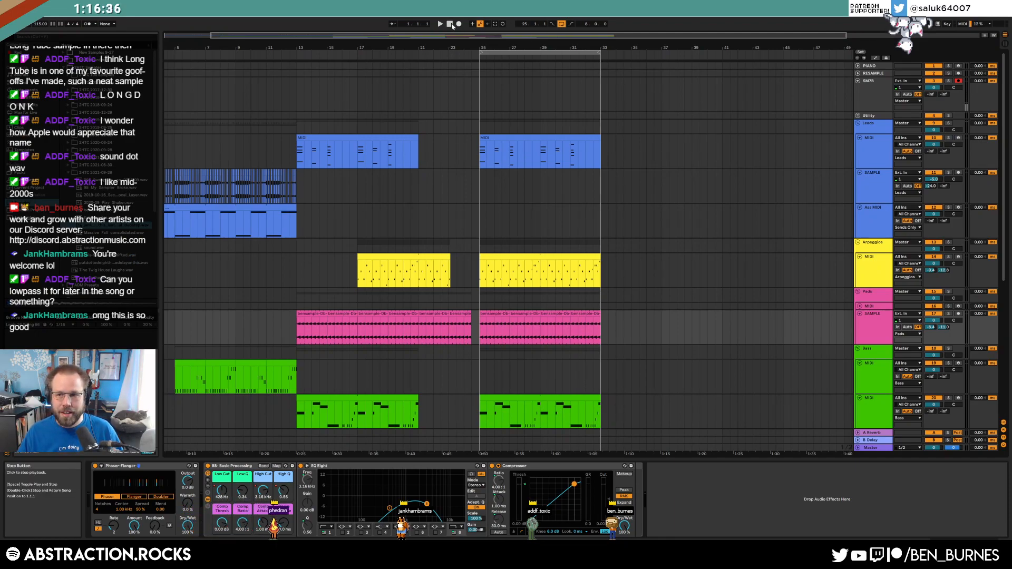
click(858, 81)
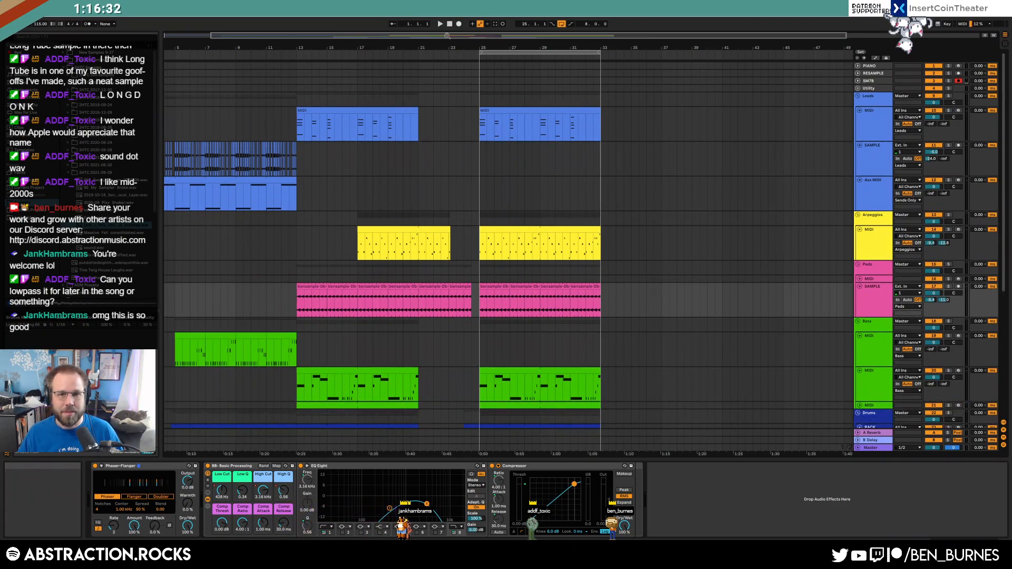
drag(448, 35, 400, 36)
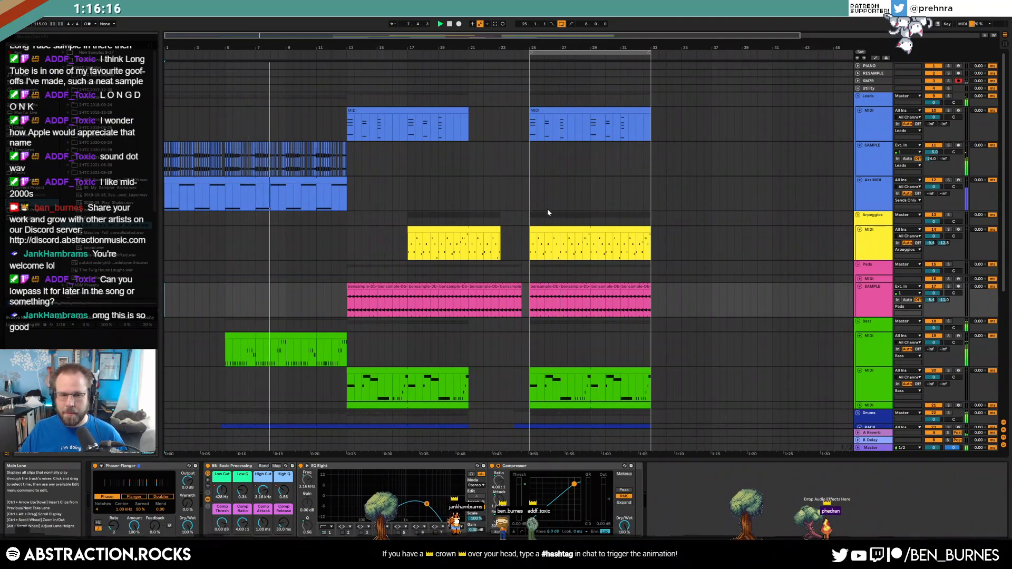
- Add two VMH1 Claps & Snares notes at the end of bar 8 in the drum RACK clip
scroll(551, 213, down, 4)
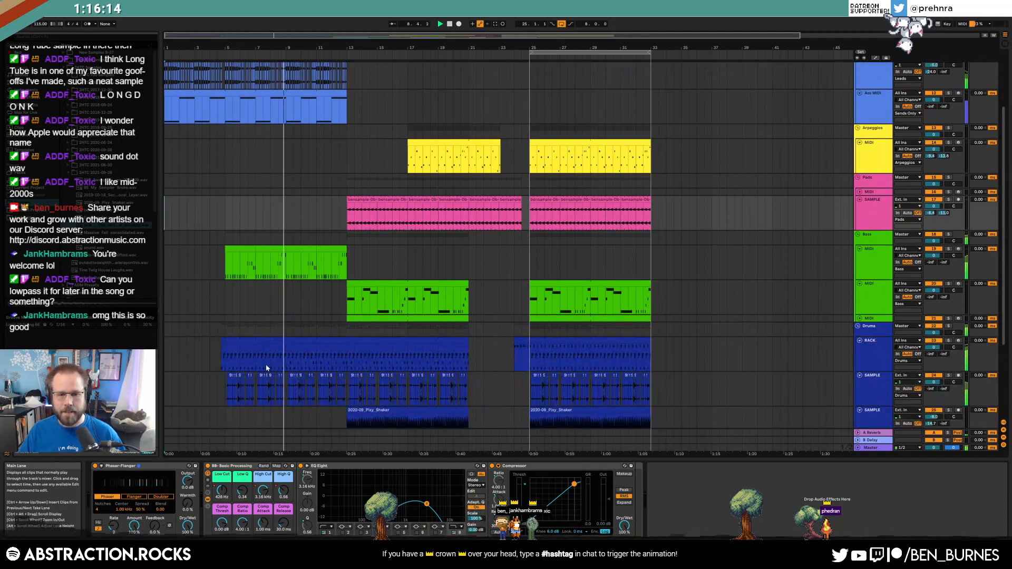
double_click(272, 356)
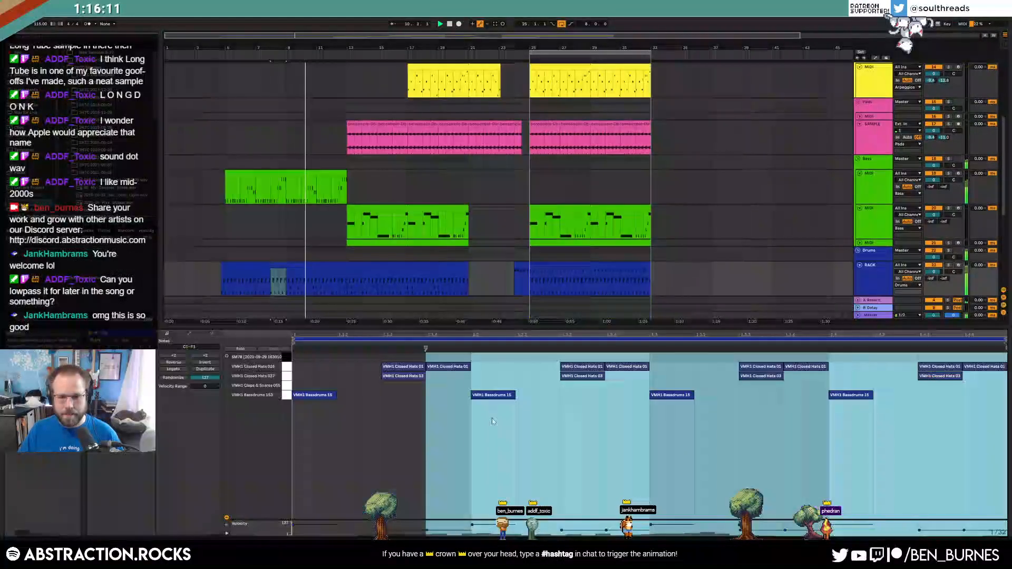
click(881, 416)
double_click(924, 387)
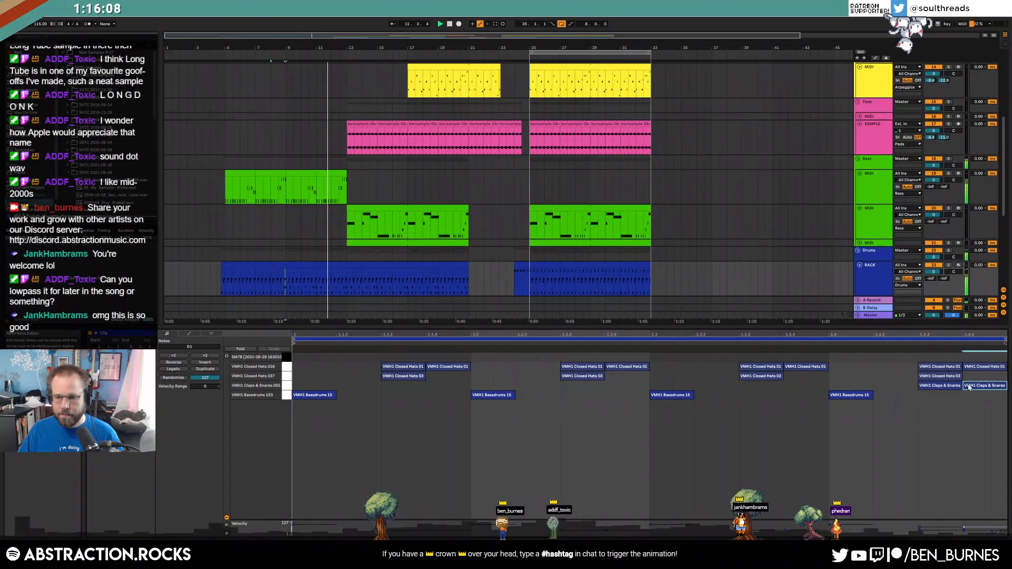
key(shift+Tab)
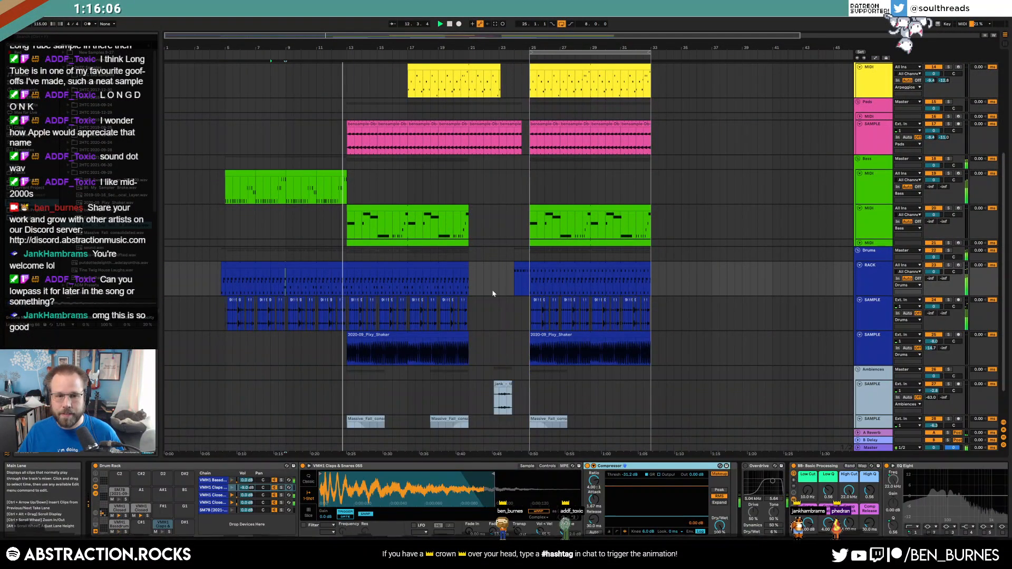
- Stop playback and browse the Vengeance sample packs for the VMH1 Crash samples
scroll(366, 369, down, 2)
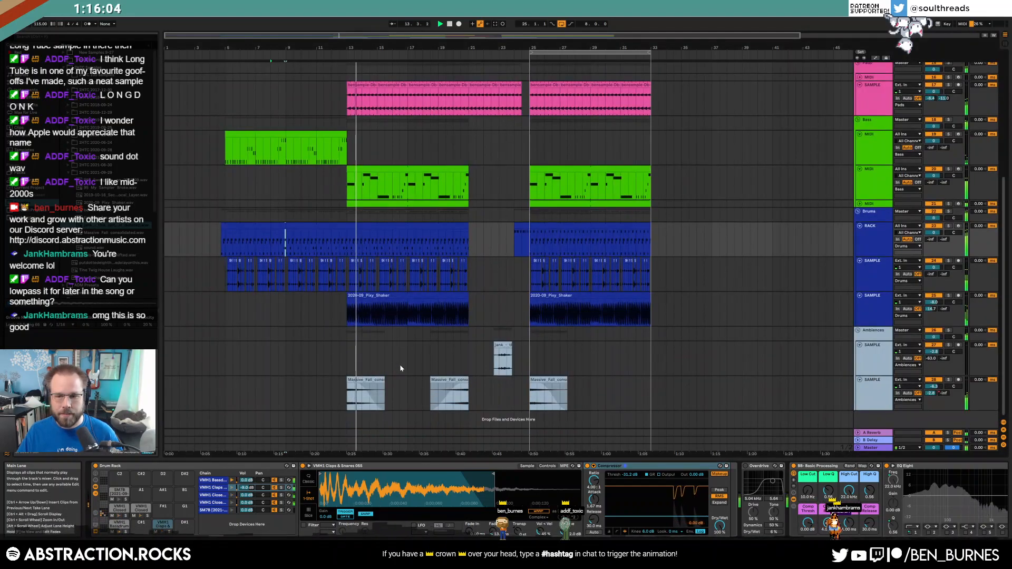
key(space)
click(67, 173)
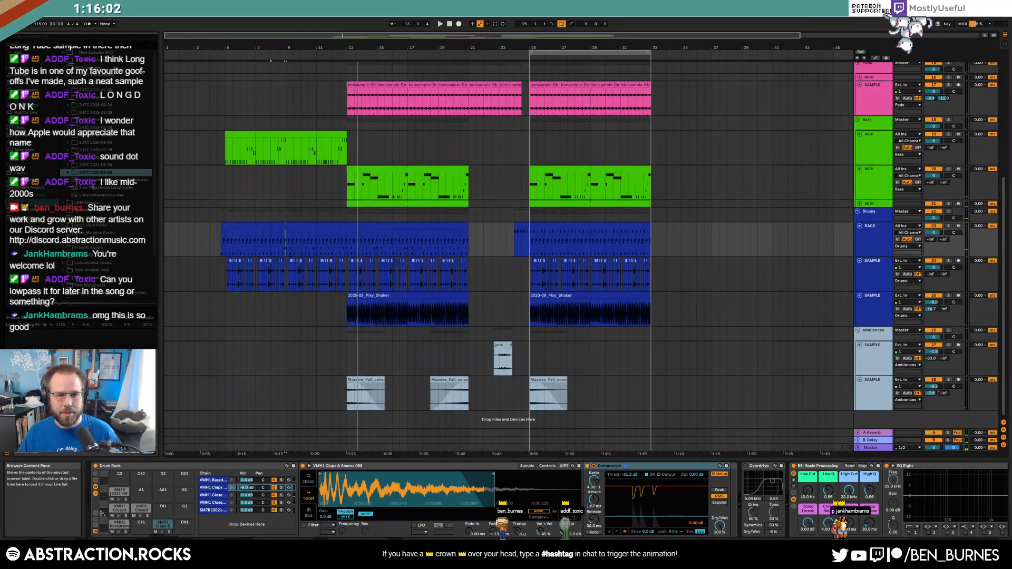
scroll(79, 158, down, 2)
click(79, 122)
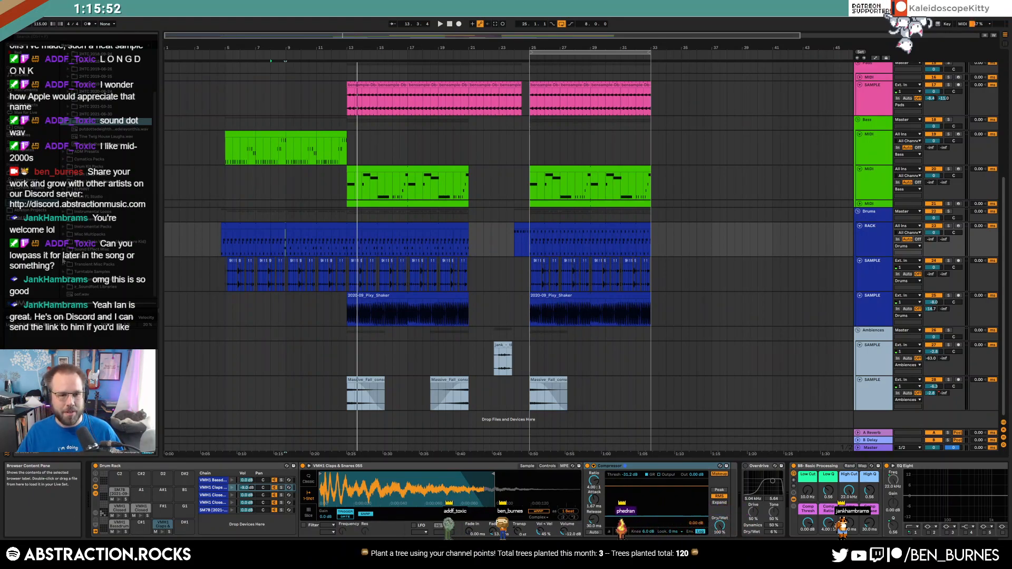
click(64, 235)
drag(158, 65, 158, 81)
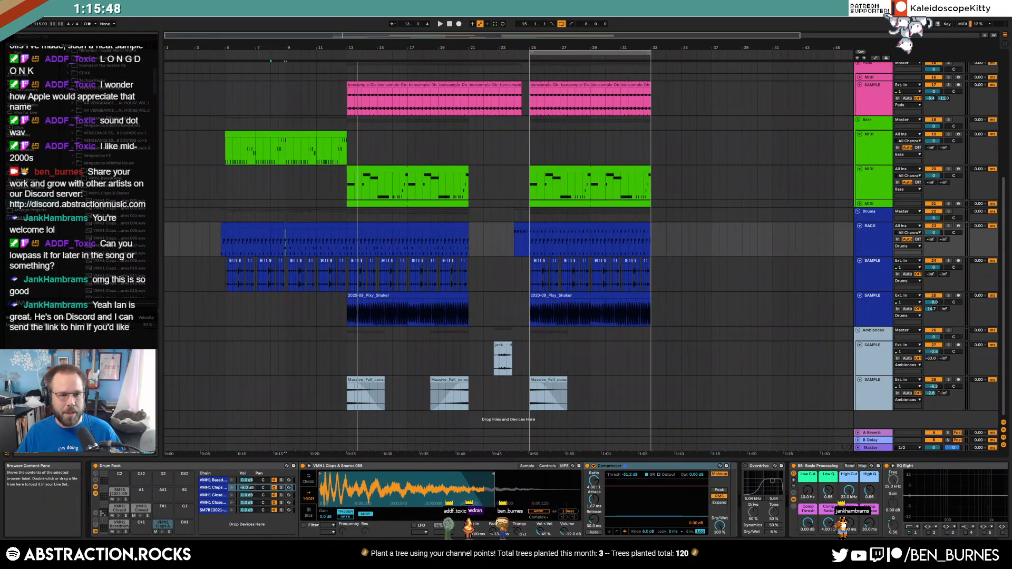
click(80, 196)
click(79, 201)
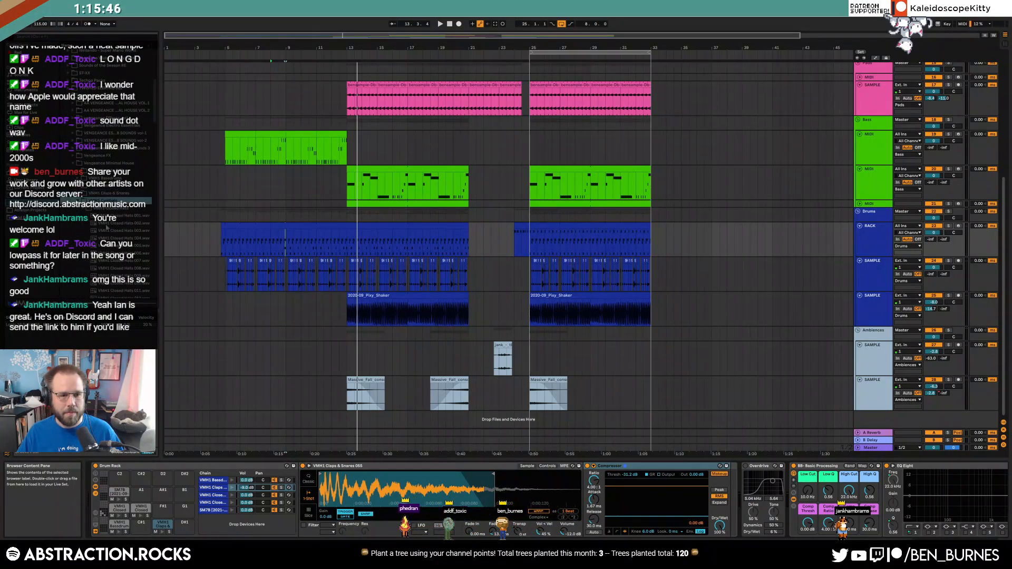
click(82, 211)
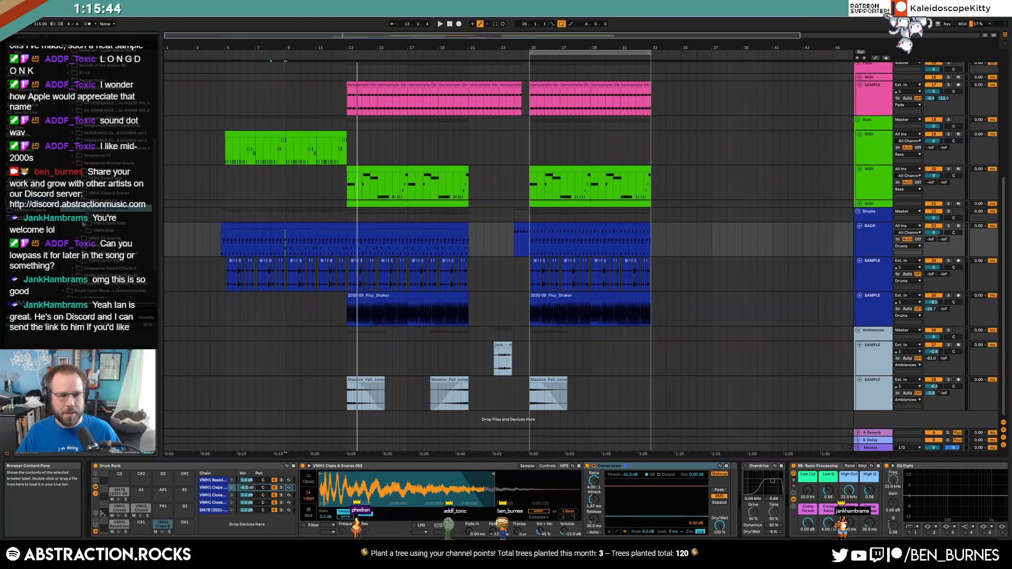
click(82, 216)
- Insert an audio track below the Shaker track, audition the crashes, and place VMH1 Crash 08 on it at bar 12
click(867, 311)
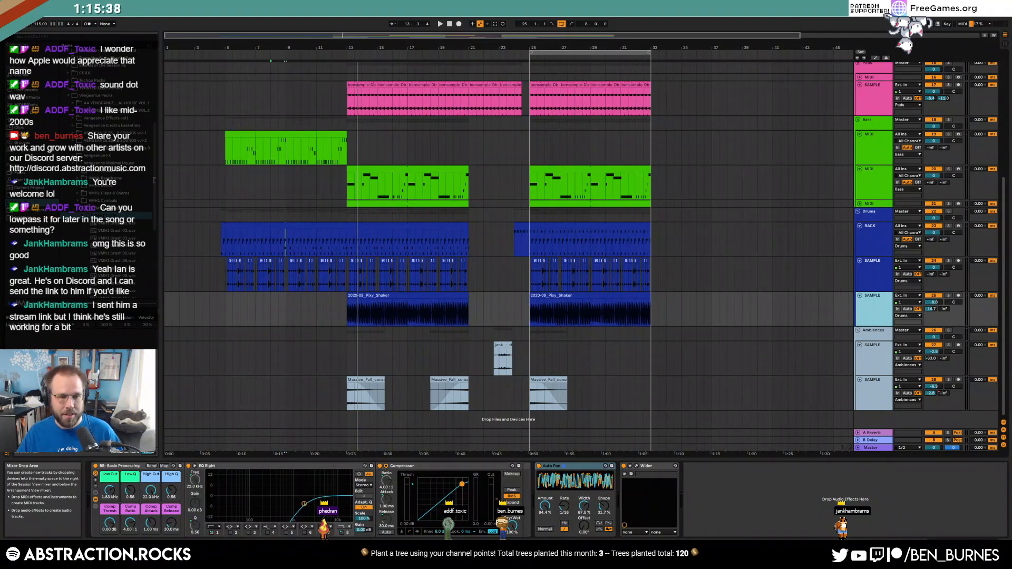
key(ctrl+t)
scroll(106, 227, down, 3)
click(106, 225)
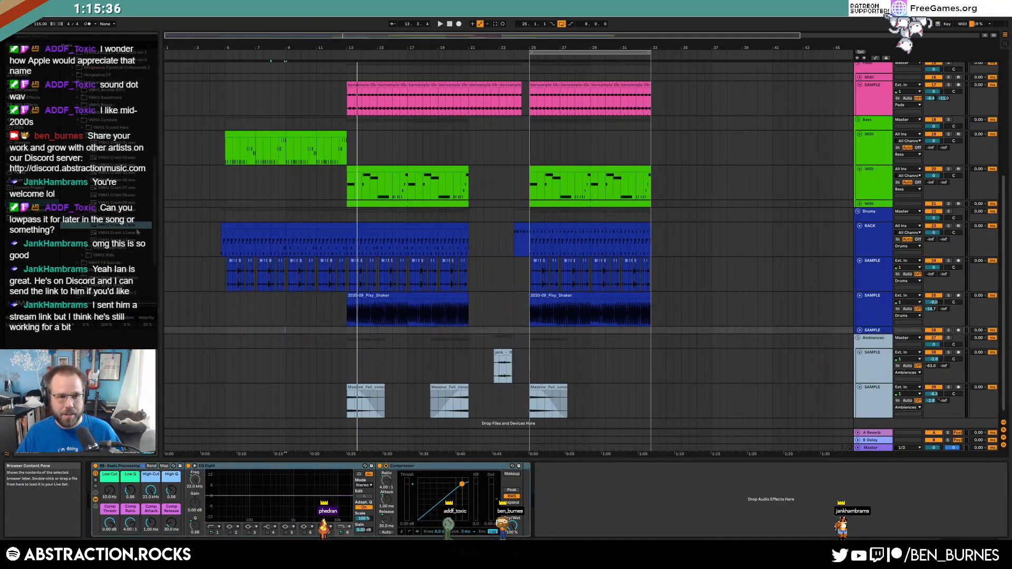
click(106, 234)
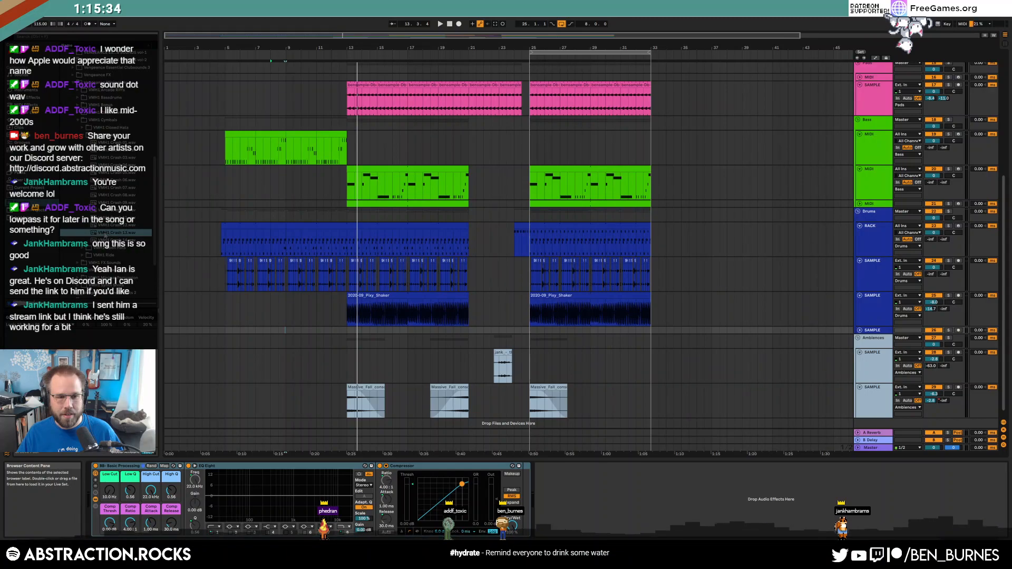
click(109, 196)
drag(105, 195, 331, 329)
scroll(331, 329, up, 8)
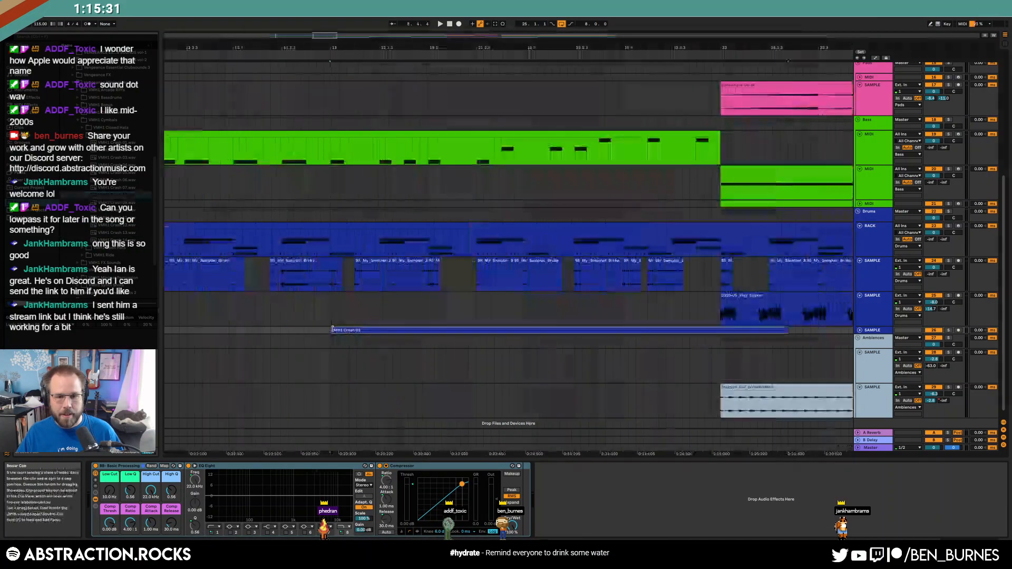
- Unfold the crash track, trim the VMH1 Crash 08 clip to end at bar 13, and reverse it
click(860, 330)
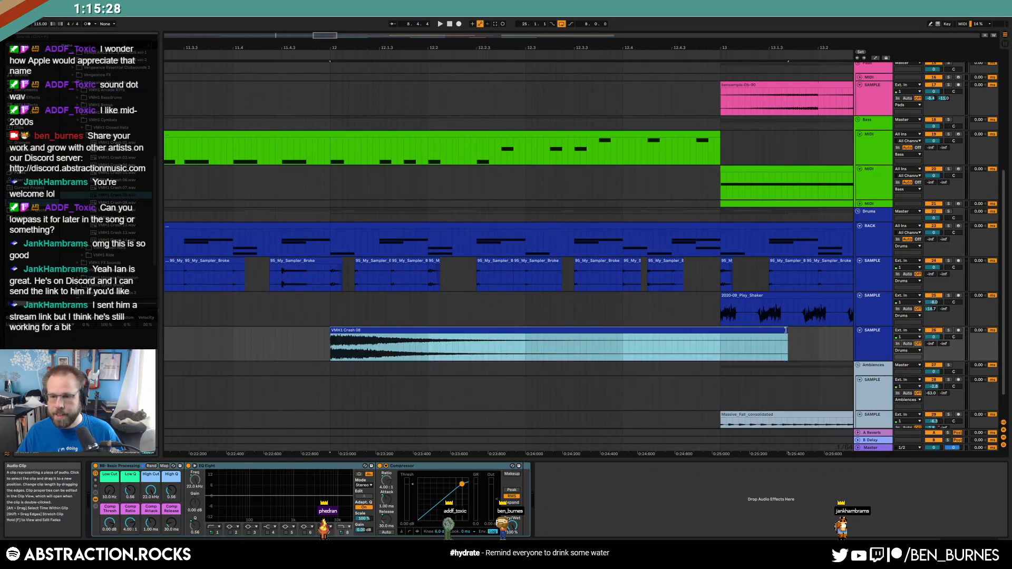
drag(786, 330, 733, 328)
key(r)
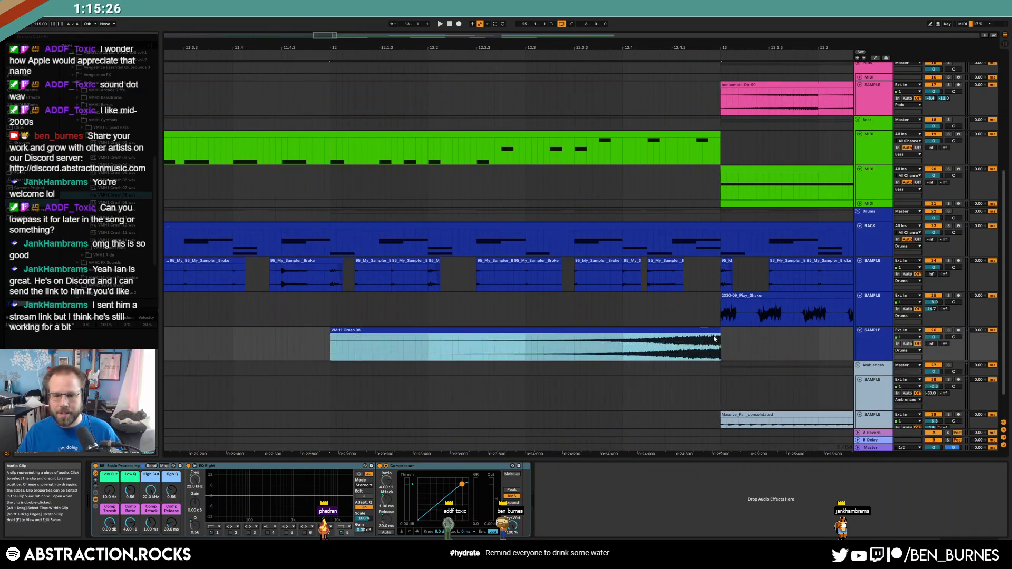
- Shorten the reversed crash to start at beat 12.2 and give it a long fade-in
drag(331, 333, 682, 357)
drag(331, 341, 427, 342)
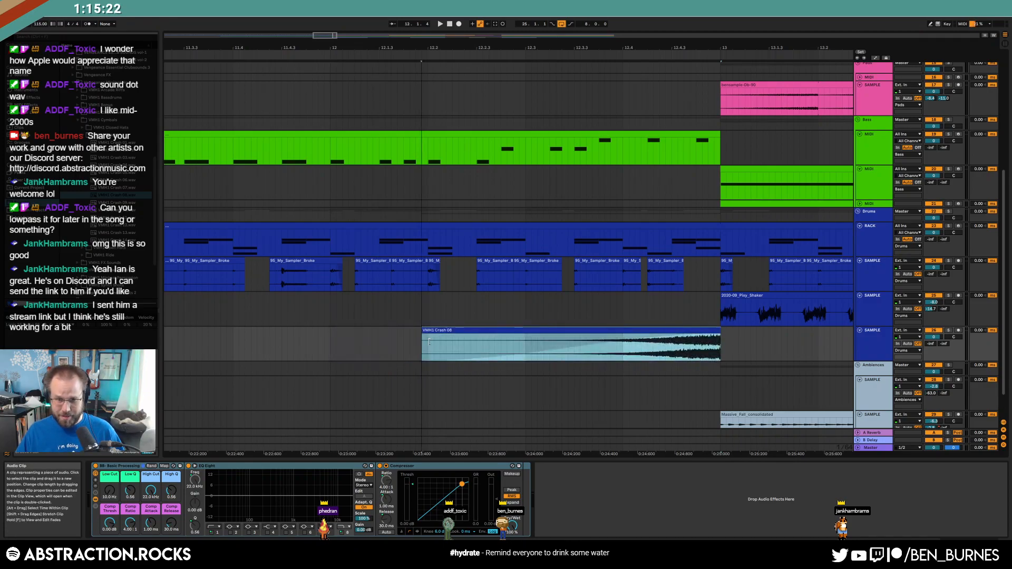
drag(719, 334, 698, 330)
click(698, 330)
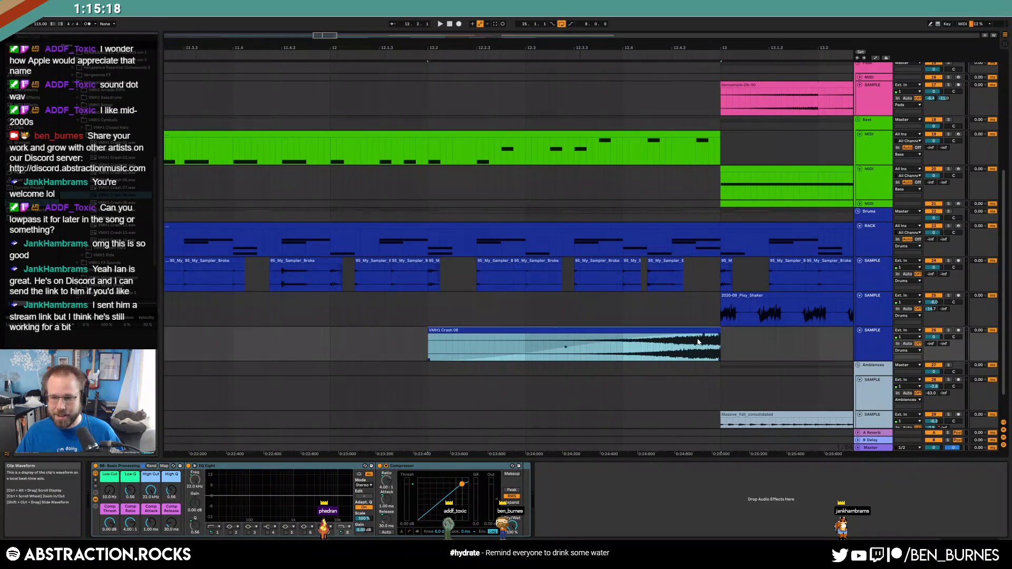
- Raise the crash track's Low Cut and sends, and play the transition from bar 12 into bar 13
scroll(696, 343, down, 3)
click(870, 344)
mouse_move(110, 491)
mouse_down()
mouse_move(110, 477)
mouse_move(109, 488)
mouse_up()
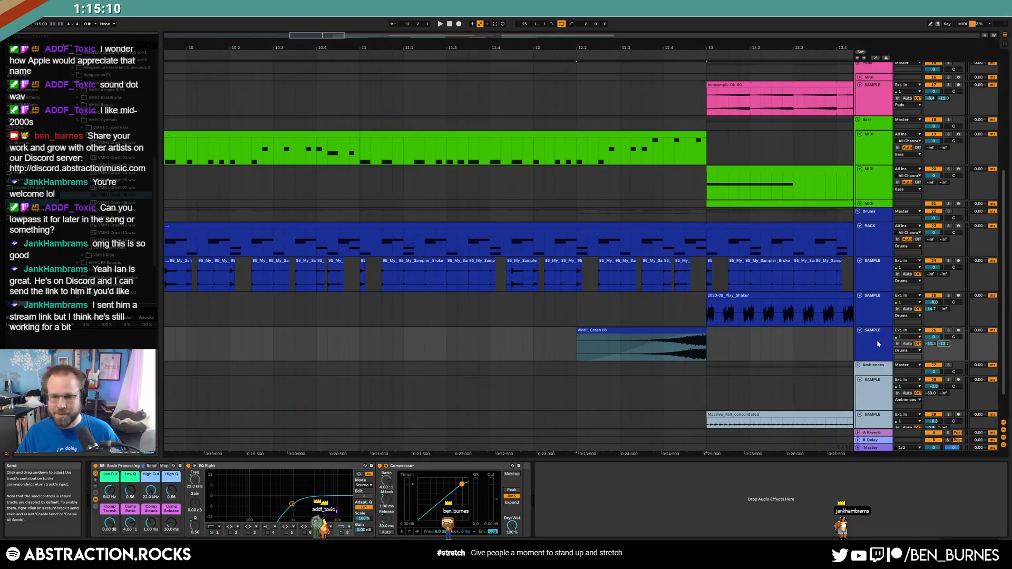
click(513, 344)
key(space)
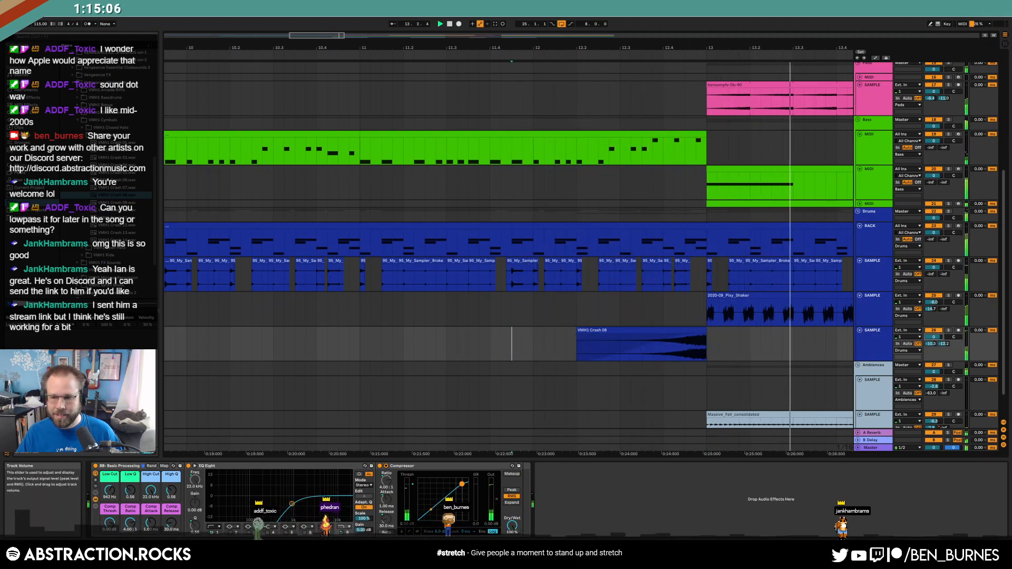
scroll(775, 342, down, 3)
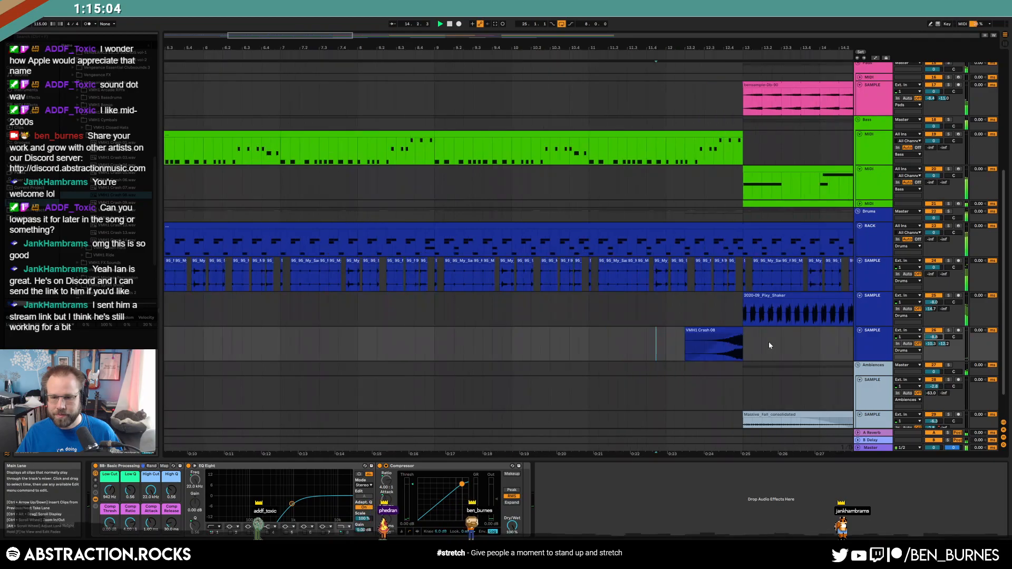
drag(327, 35, 328, 16)
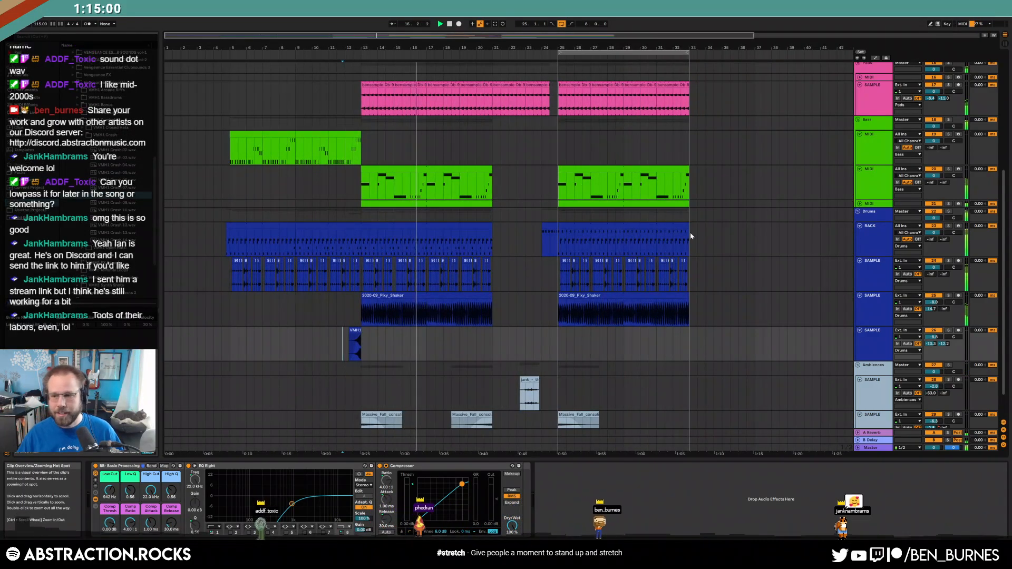
scroll(524, 194, up, 10)
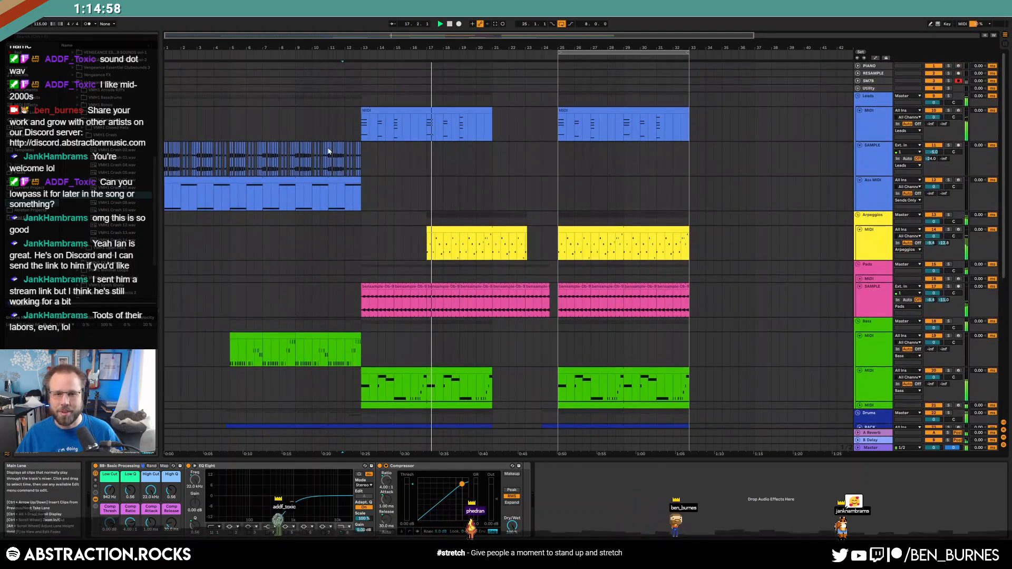
- Copy a short run of Leads SAMPLE clips from bar 9 to the start of bar 20
scroll(266, 153, up, 5)
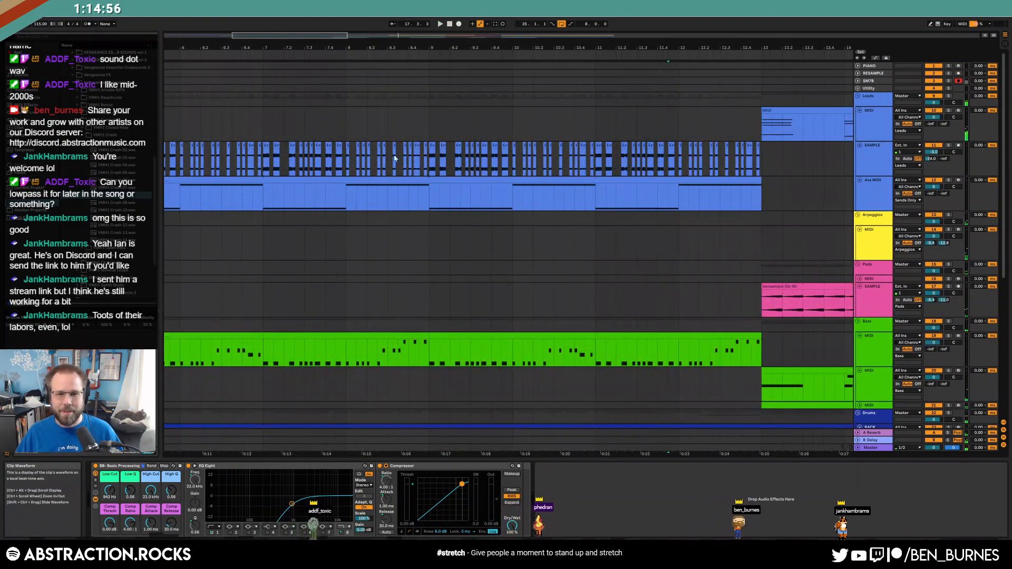
drag(460, 158, 510, 161)
scroll(508, 161, right, 8)
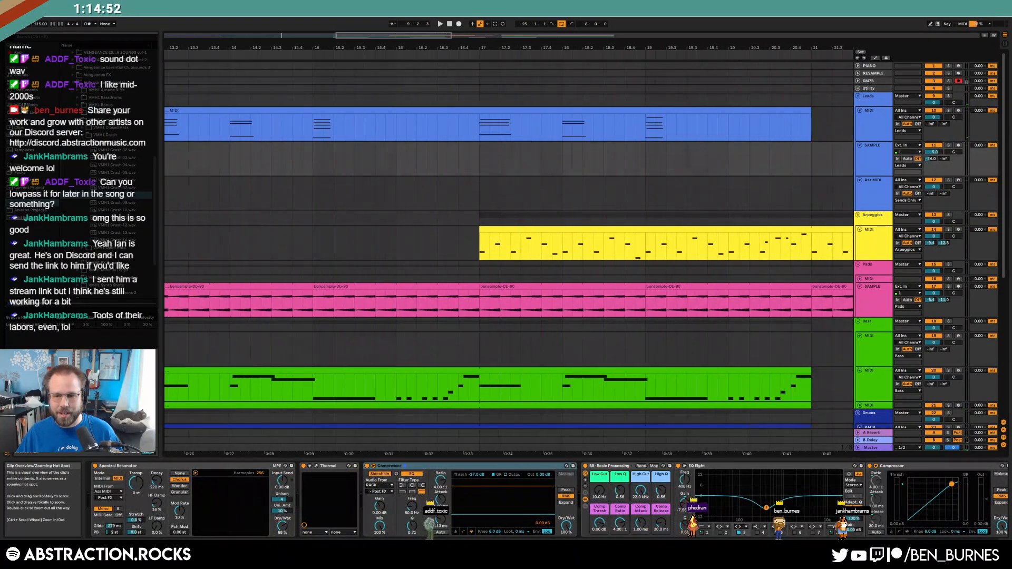
drag(394, 36, 432, 33)
click(504, 156)
key(ctrl+v)
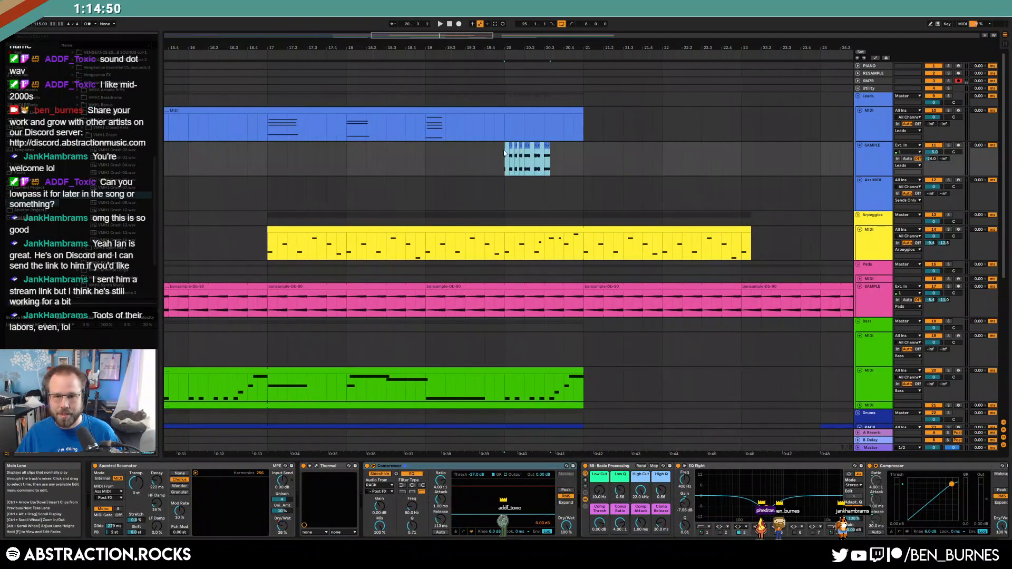
- Delete the first and fourth copied clips in bar 20 and move the second one to the bar's start
scroll(503, 152, up, 4)
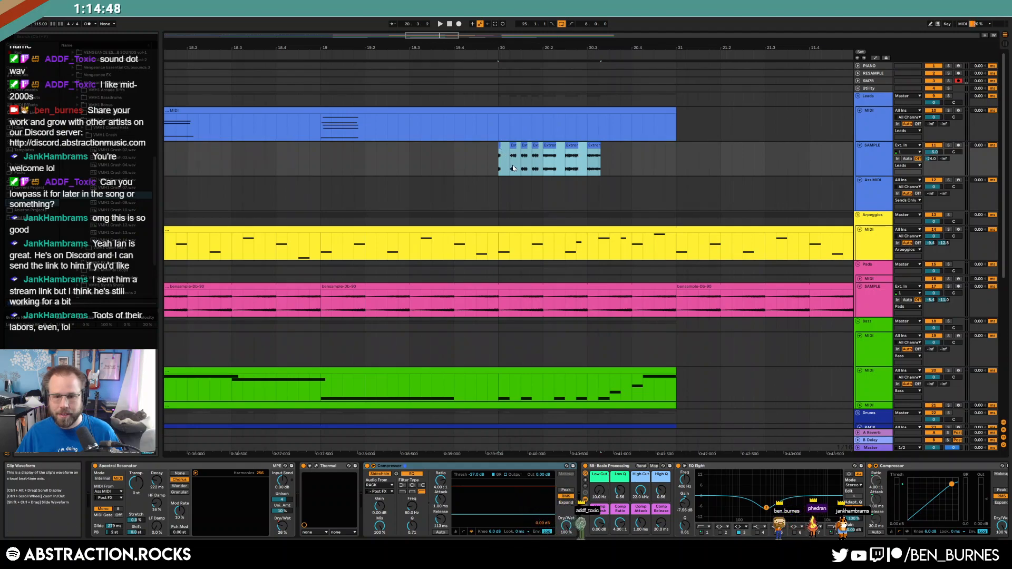
click(538, 169)
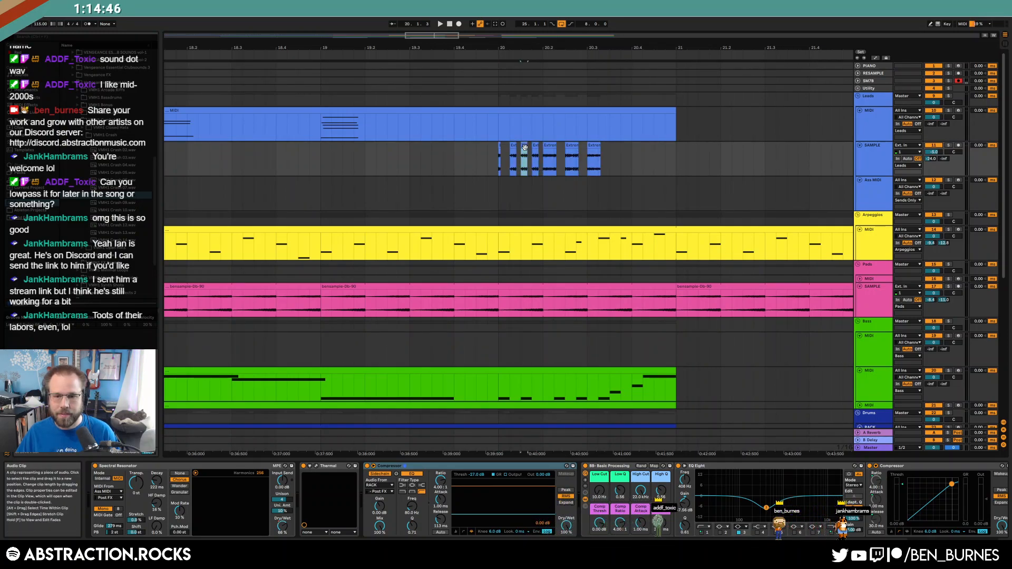
scroll(500, 150, up, 3)
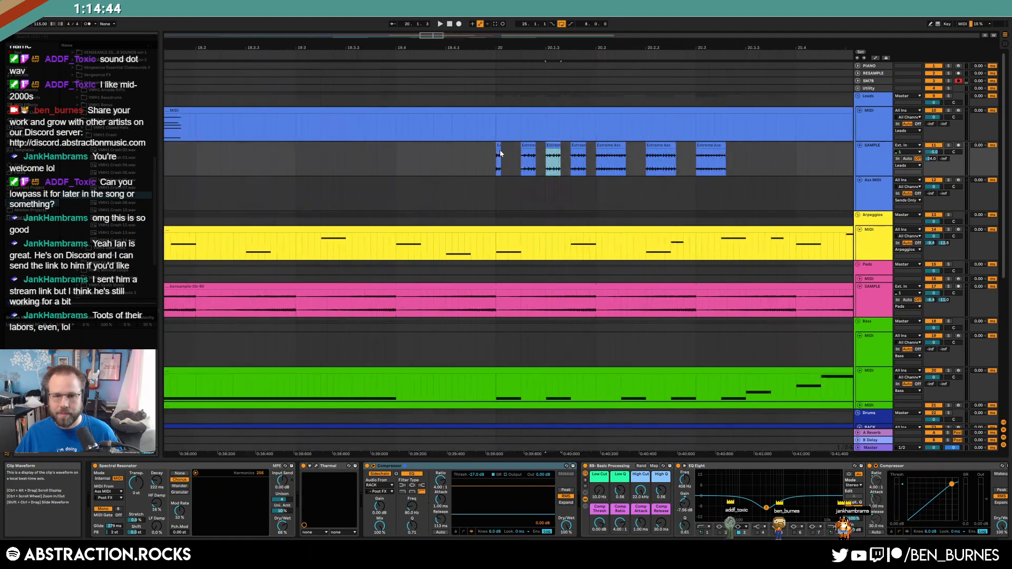
click(498, 147)
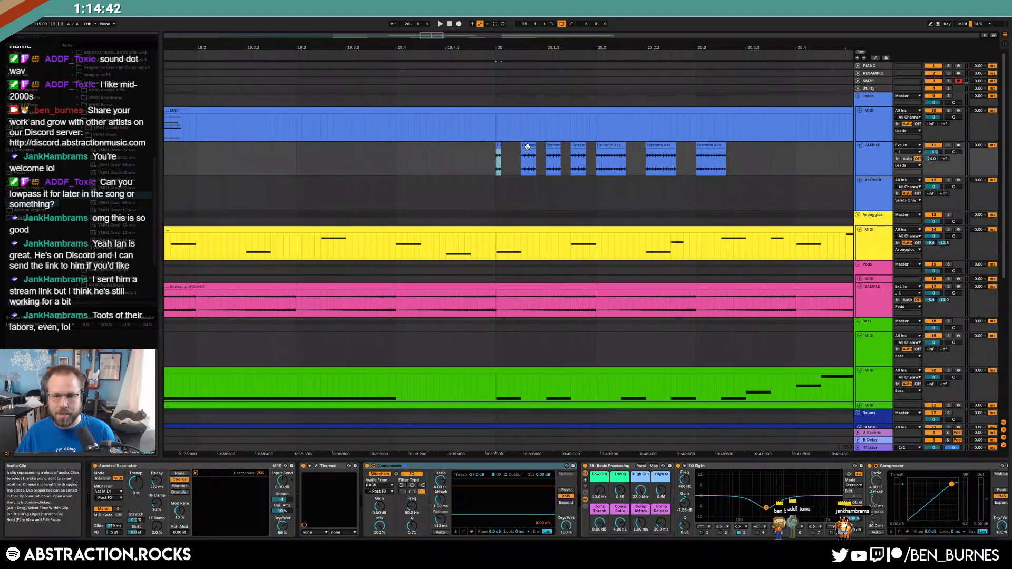
drag(527, 146, 555, 148)
click(578, 147)
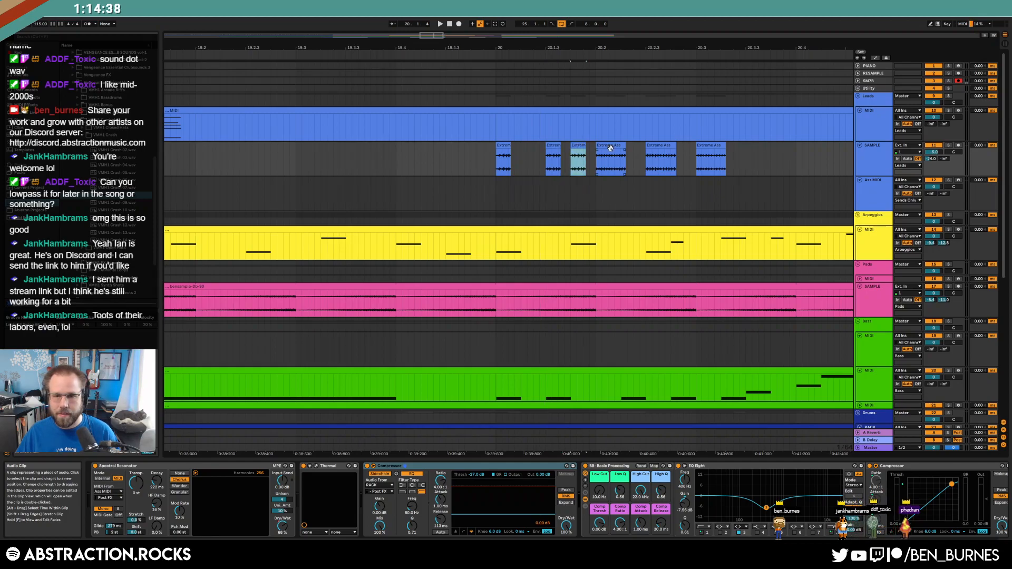
click(611, 146)
- Shift the last three Leads SAMPLE clips in bar 20 onto the bass notes and trim their ends to match
drag(724, 146, 730, 146)
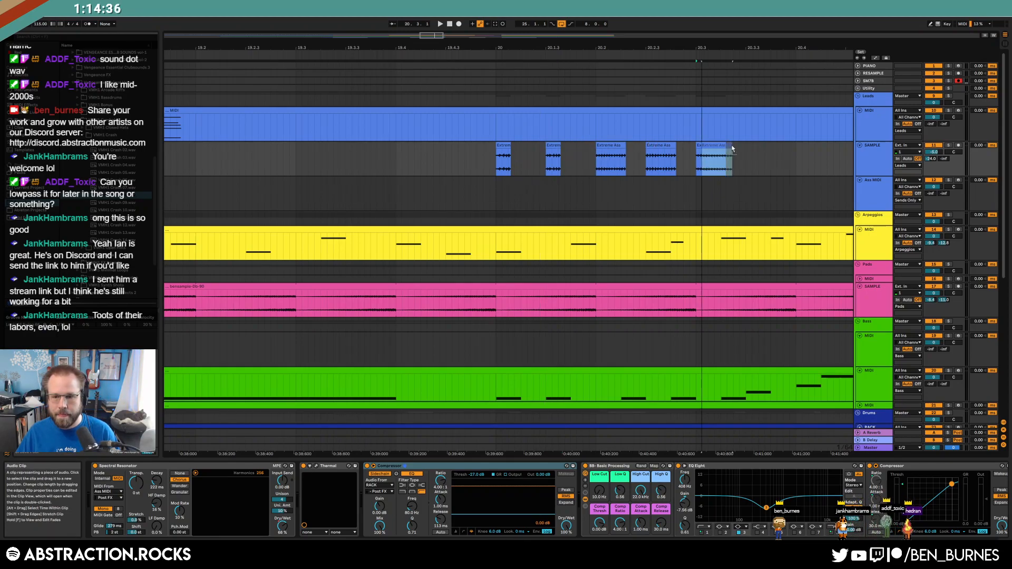
drag(662, 146, 684, 146)
drag(614, 147, 649, 144)
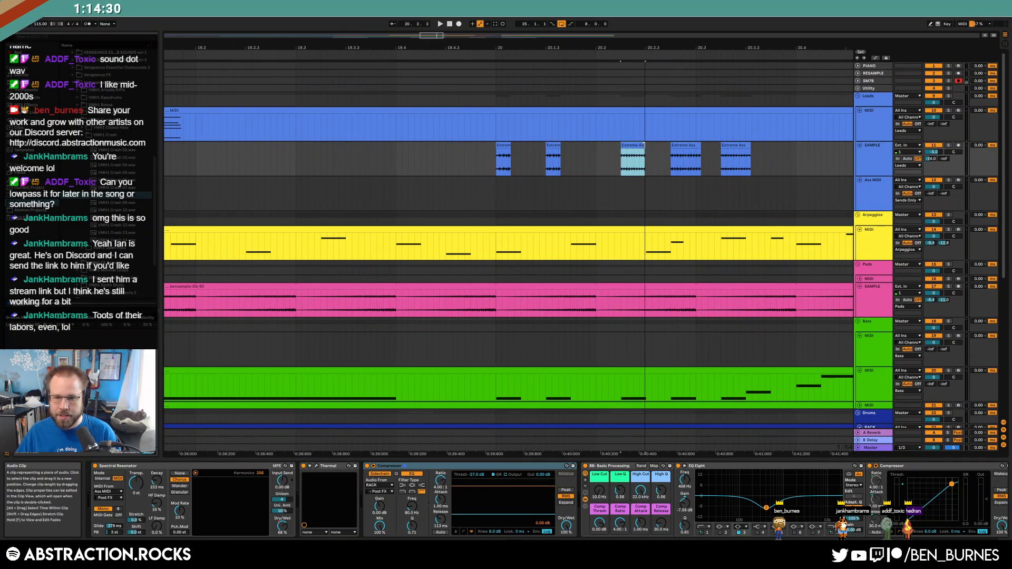
click(698, 146)
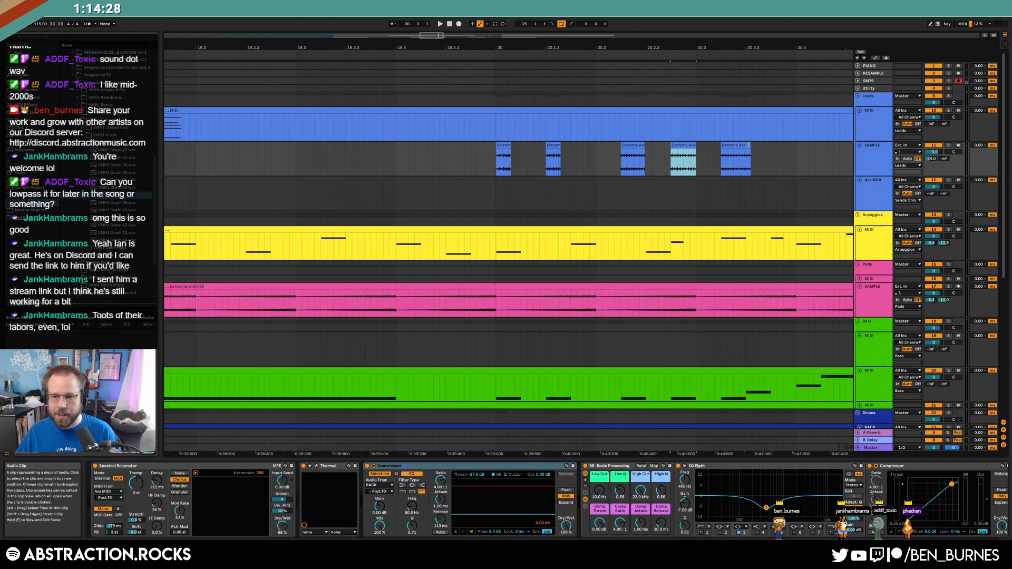
drag(750, 147, 746, 148)
- Play the arrangement from late in bar 19 to hear the Leads SAMPLE fill in bar 20
click(427, 160)
key(space)
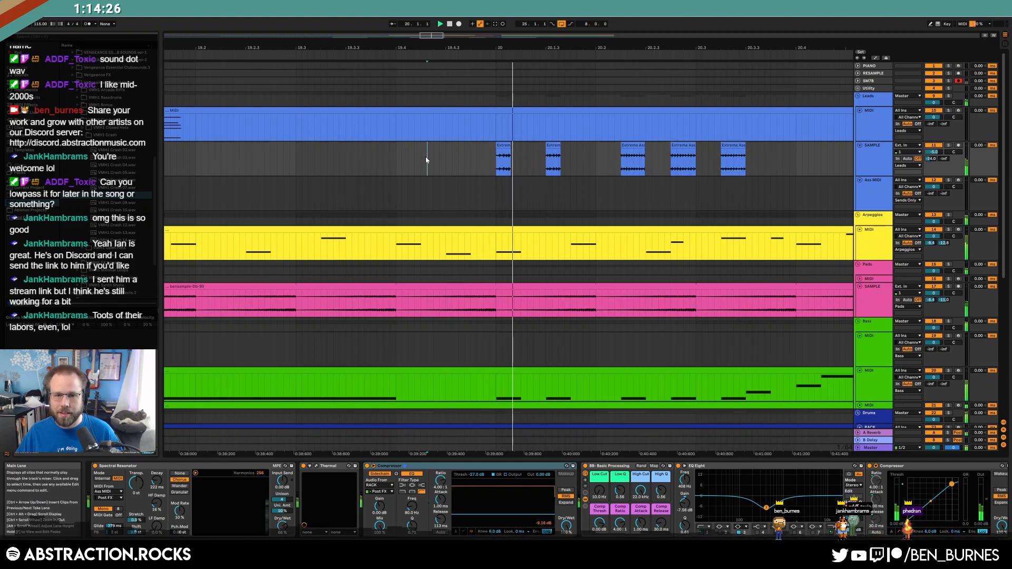
scroll(545, 171, down, 3)
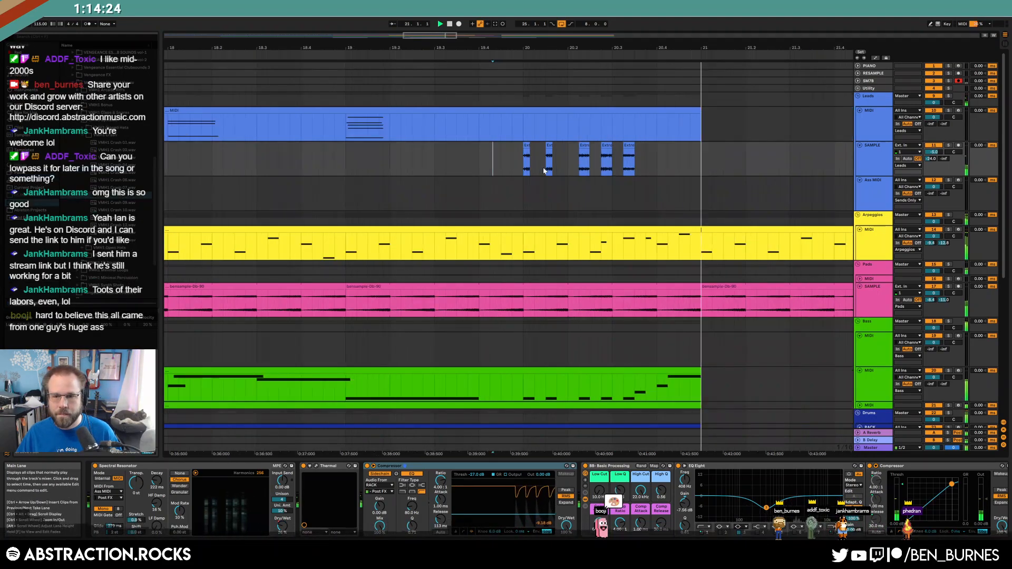
scroll(544, 170, down, 5)
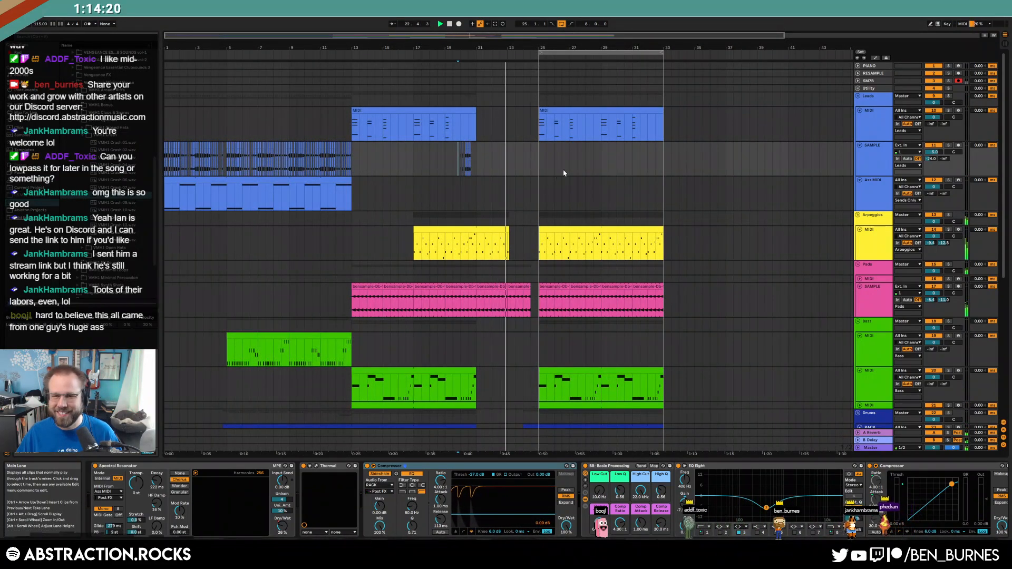
- Copy the Leads SAMPLE fill from bar 20 into bar 28
drag(476, 150, 453, 151)
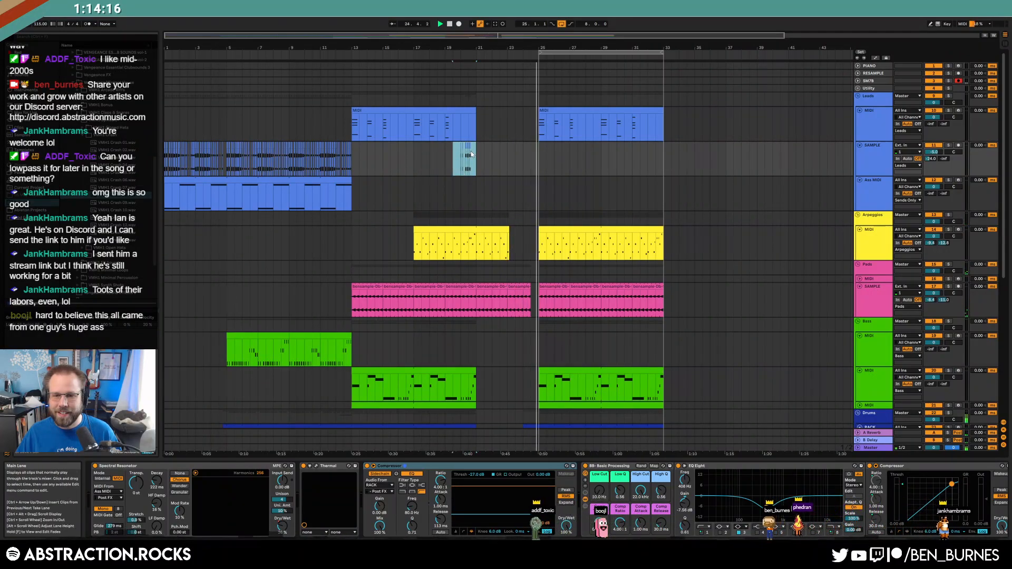
click(587, 158)
key(ctrl+v)
key(ctrl+z)
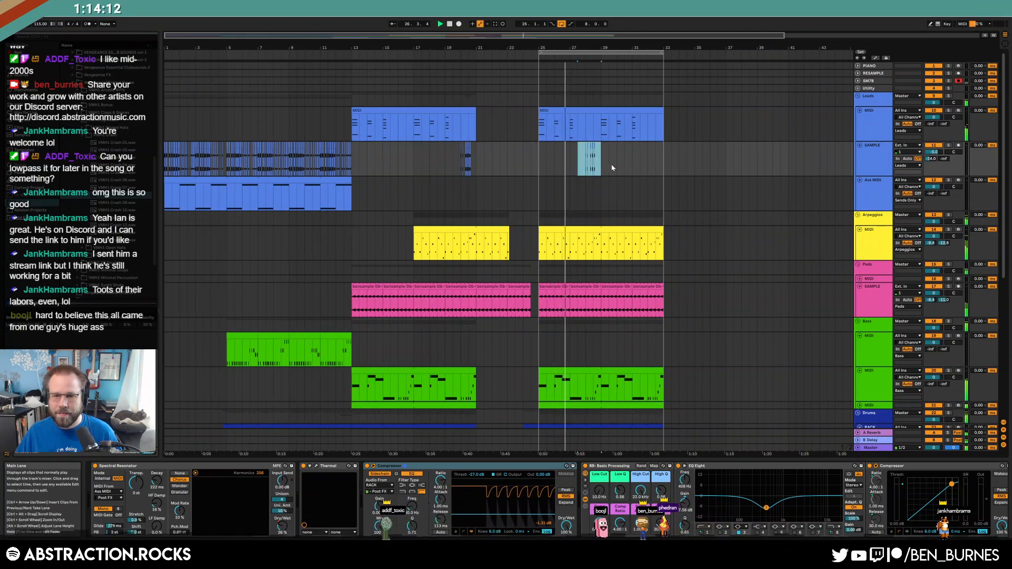
- Paste the copied Leads SAMPLE fill again so it also plays in bar 32
click(643, 157)
key(ctrl+v)
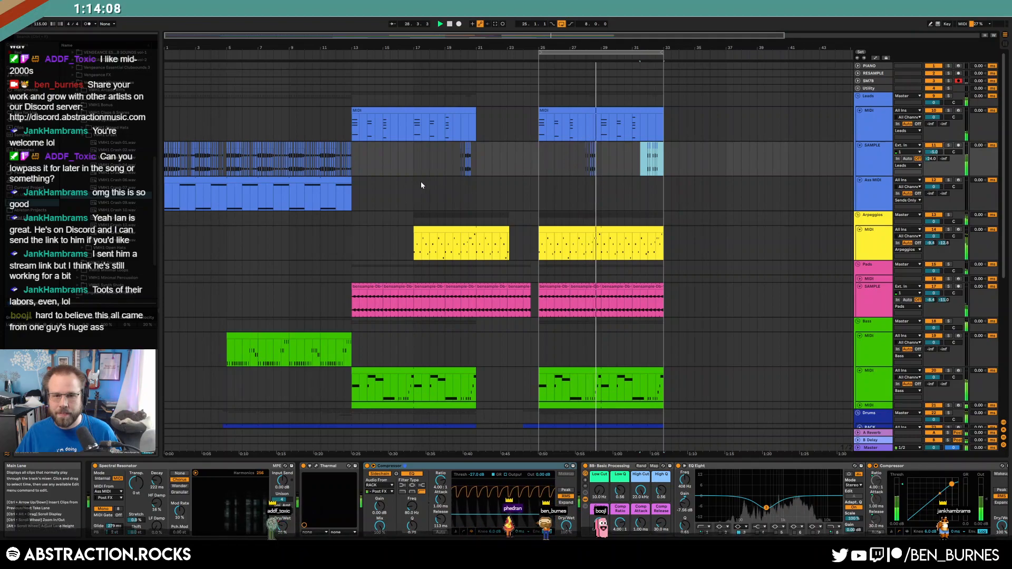
- Copy bar 11 of the MIDI track below Leads SAMPLE and place the one-bar clip at bar 17
click(461, 199)
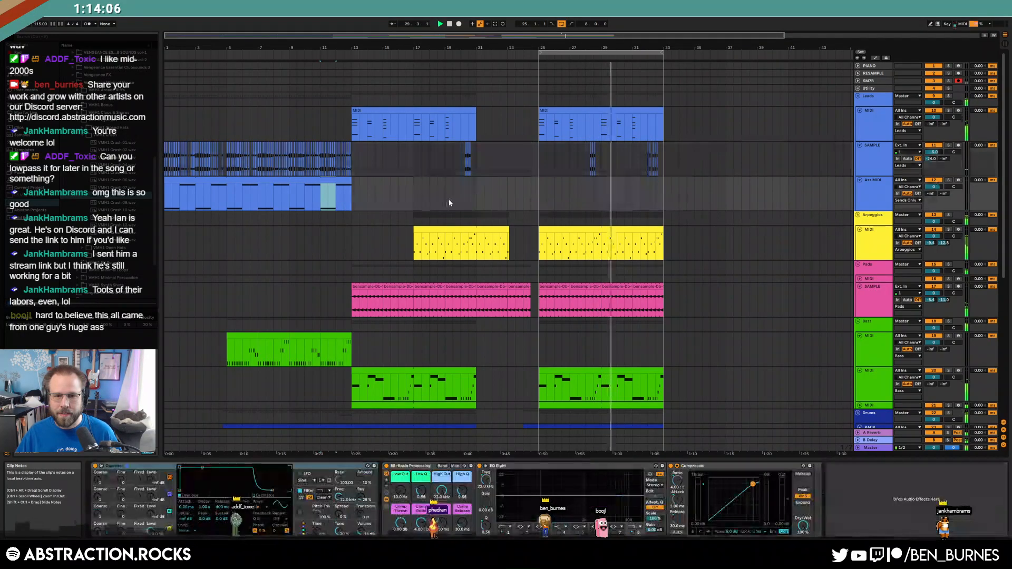
key(ctrl+v)
drag(465, 181, 419, 187)
click(462, 194)
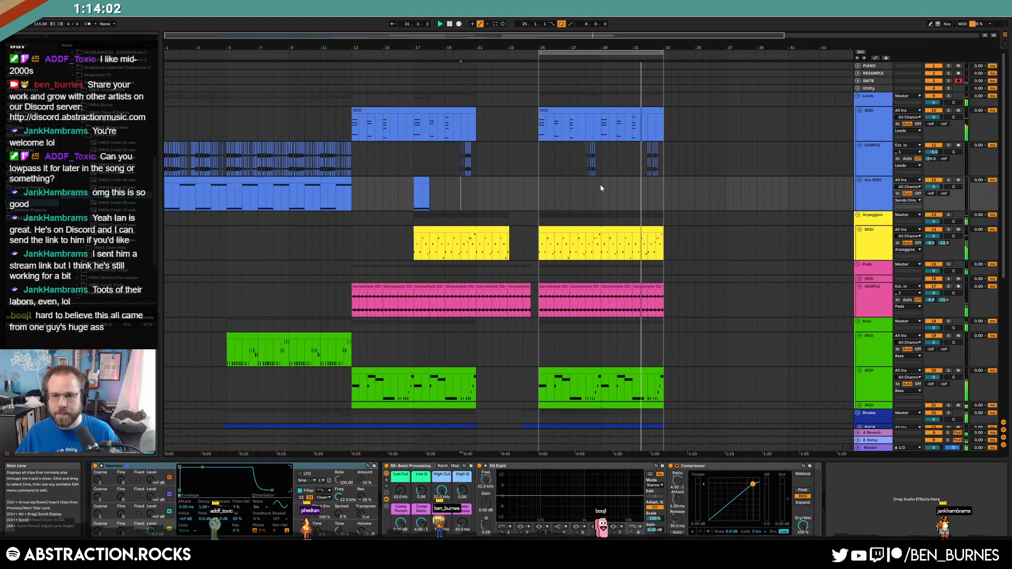
- Show automation, raise the Leads SAMPLE track's Low Cut from bar 25 onward, and check the filtered part in solo
click(421, 158)
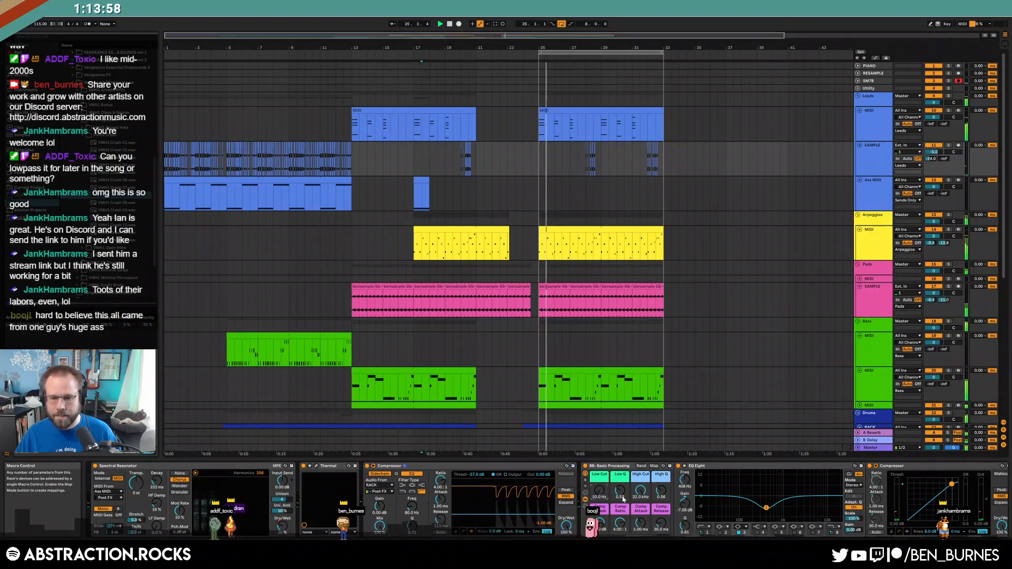
key(a)
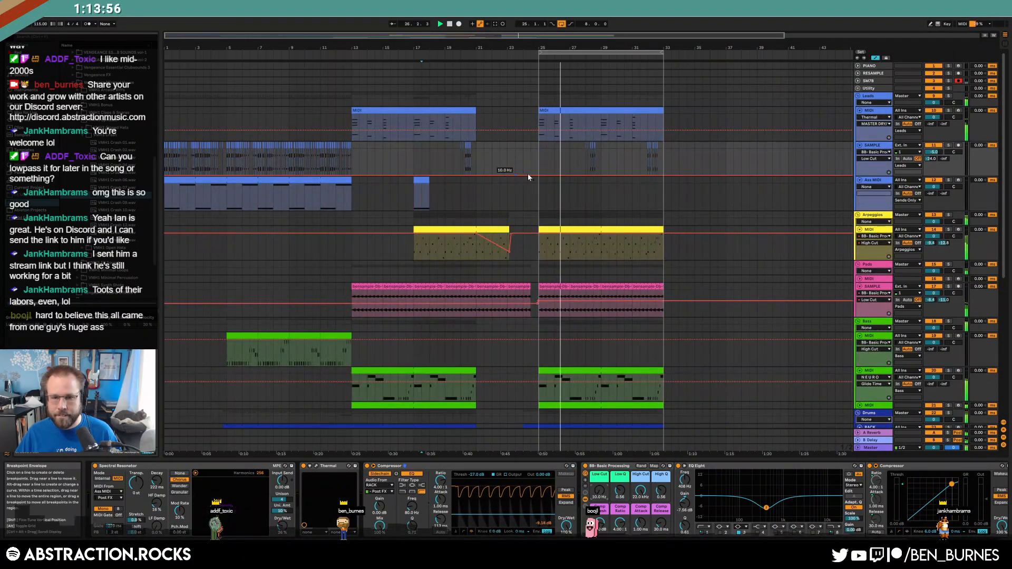
drag(541, 174, 540, 160)
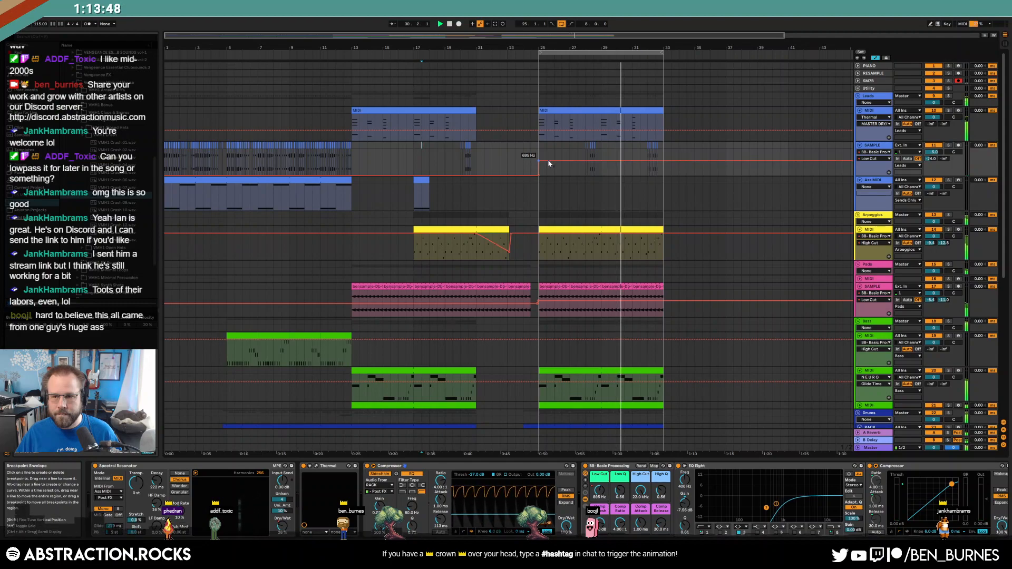
click(949, 147)
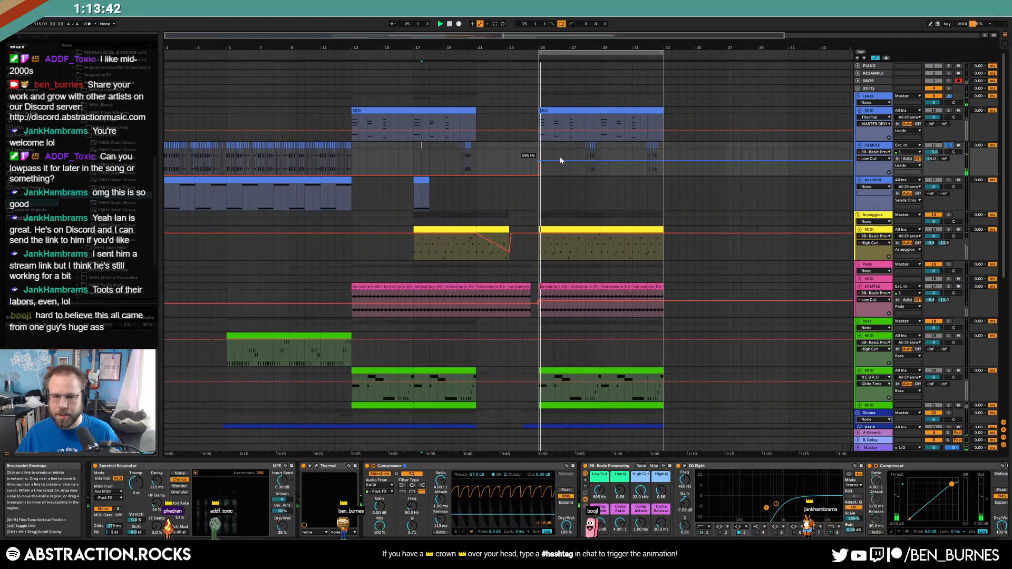
key(space)
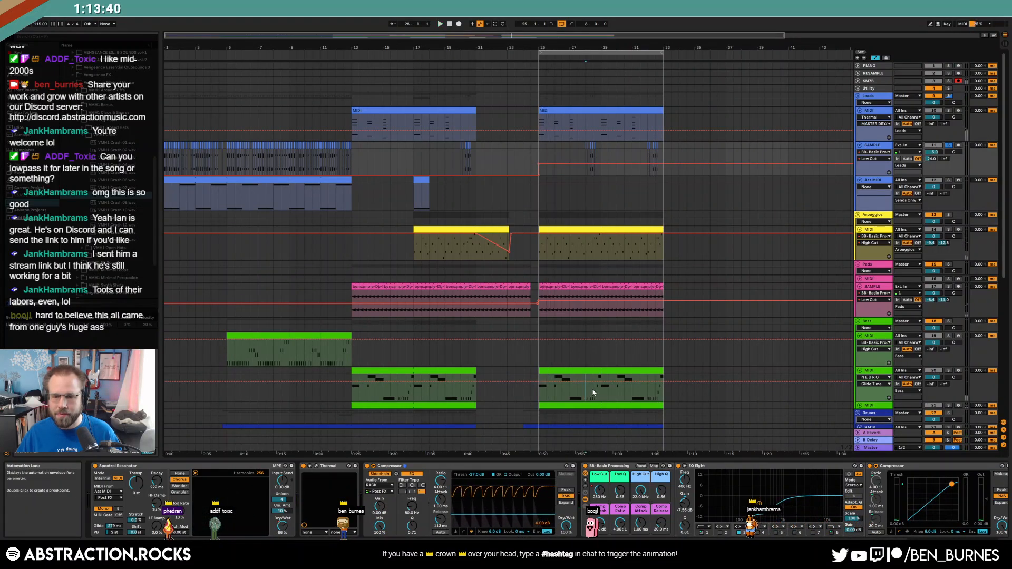
- Lower the raised Low Cut level on Leads SAMPLE slightly and move the automation step back to mid-bar 18
click(590, 388)
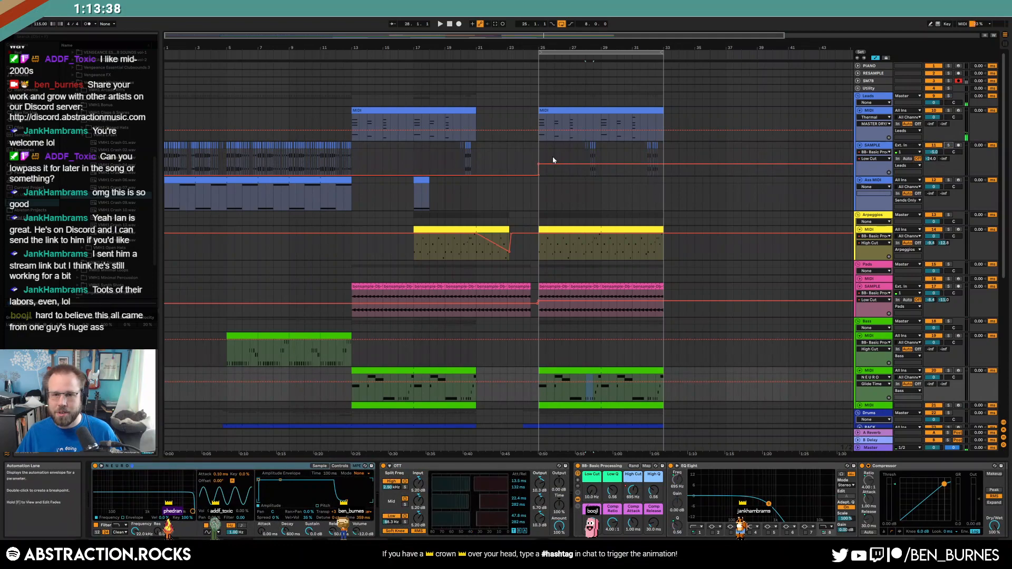
drag(557, 162, 557, 164)
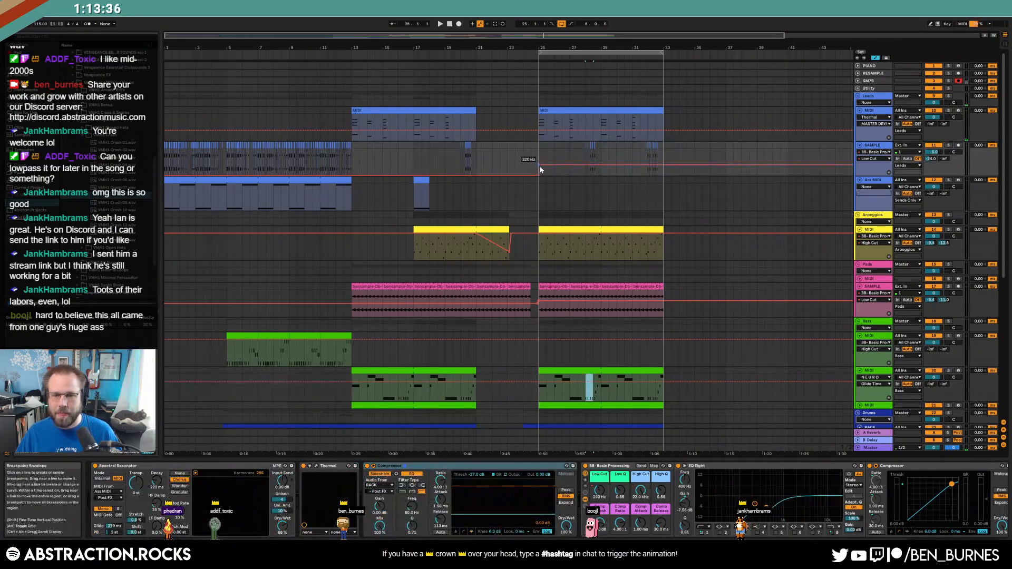
drag(425, 165, 437, 174)
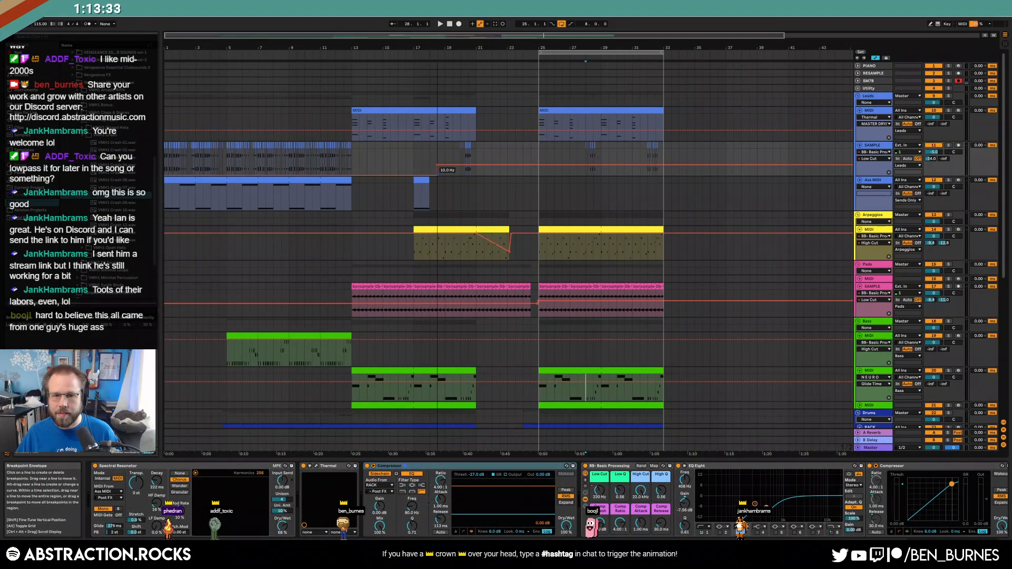
- Play the arrangement from bar 20 to hear the filtered Leads SAMPLE fill, and hide the automation lanes
click(460, 170)
key(space)
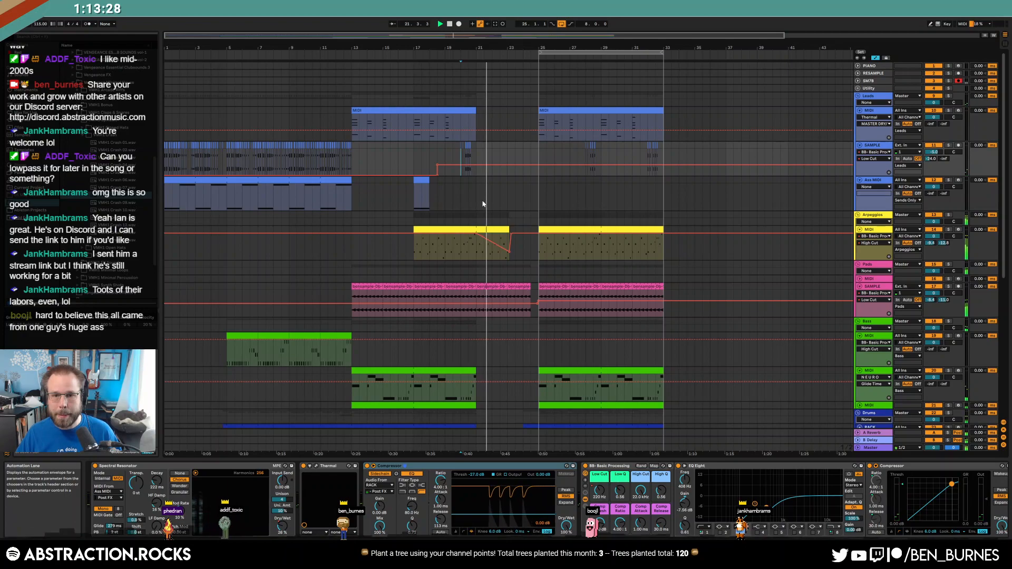
key(a)
- Find VMH1 Closed Hats 053 in the closed hats samples and load it onto a free pad of the RACK track's Drum Rack
scroll(709, 258, down, 2)
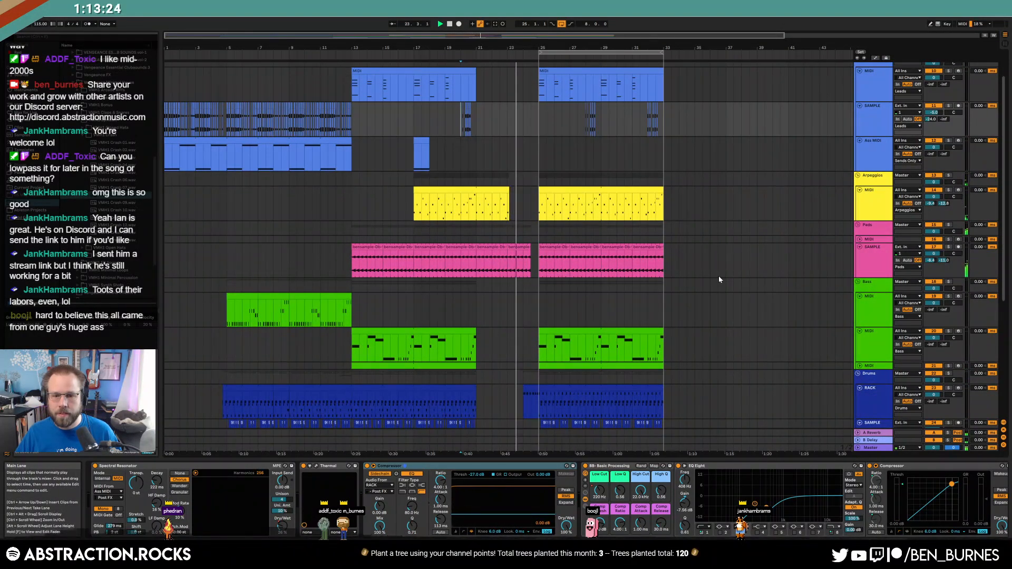
scroll(675, 324, down, 7)
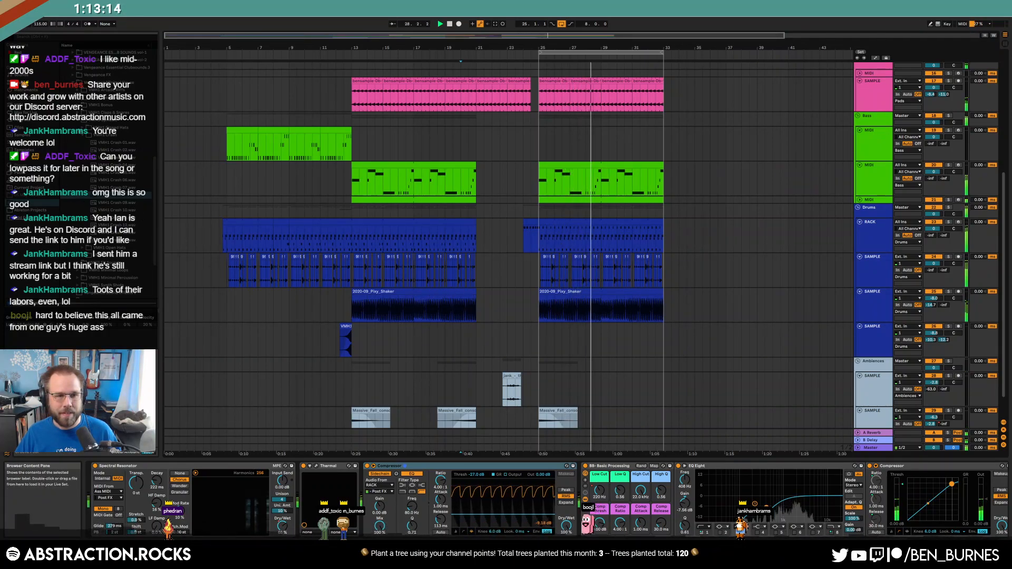
click(82, 135)
click(82, 159)
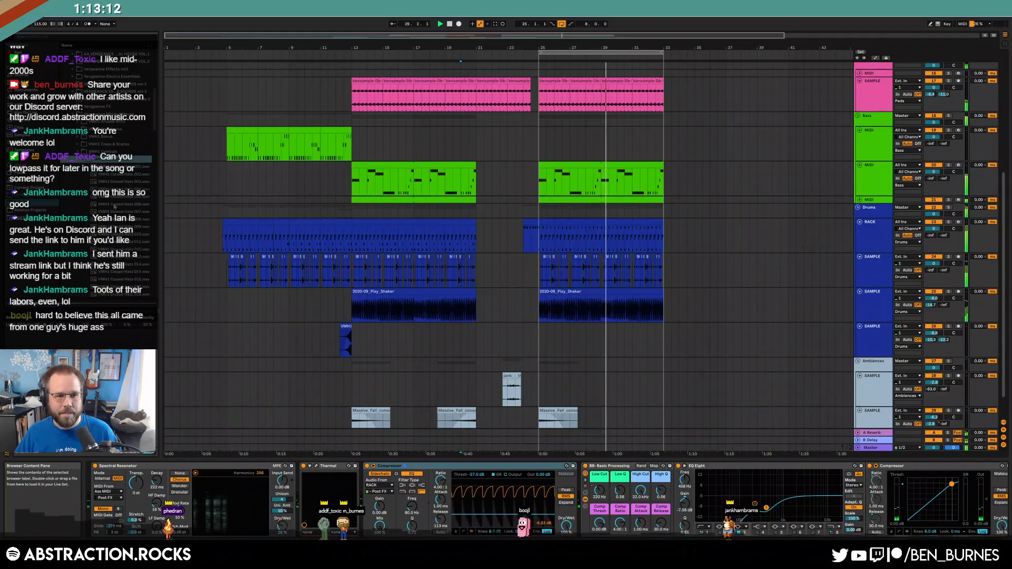
key(space)
scroll(140, 174, down, 10)
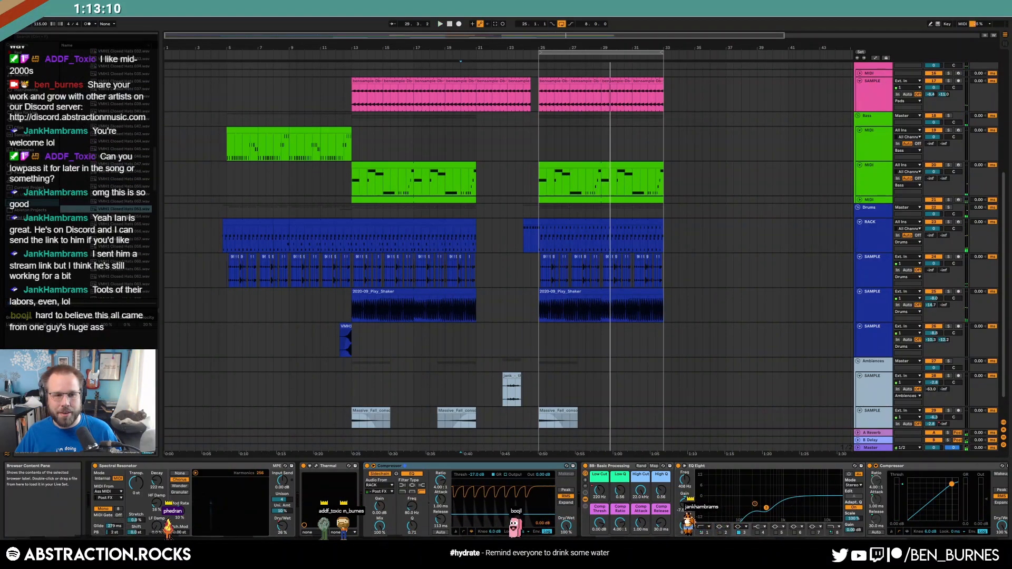
click(742, 234)
drag(110, 210, 165, 499)
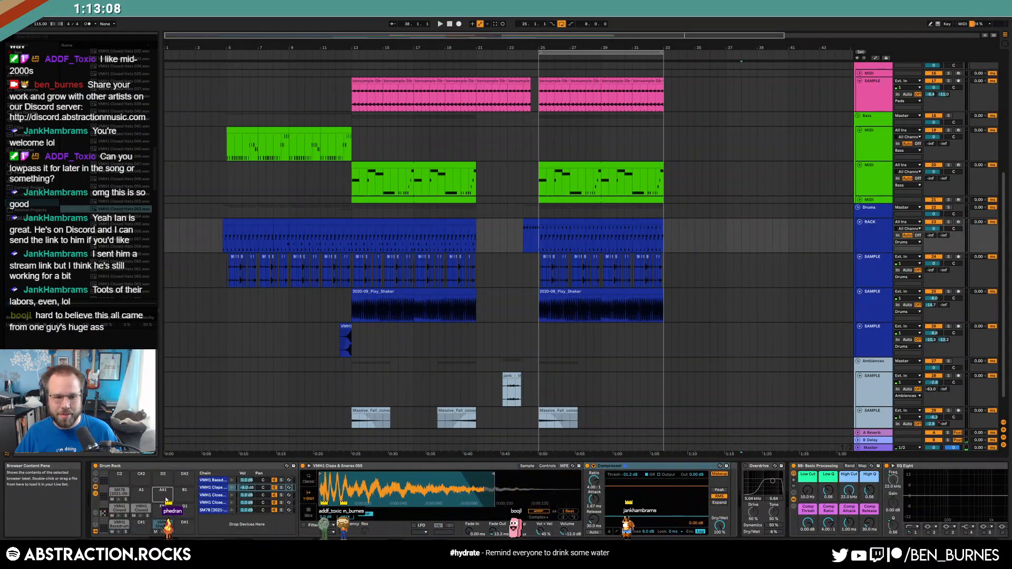
- In the RACK clip at bar 25, add a VMH1 Closed Hats 053 note and duplicate it to fill the first bar with sixteenths
double_click(562, 221)
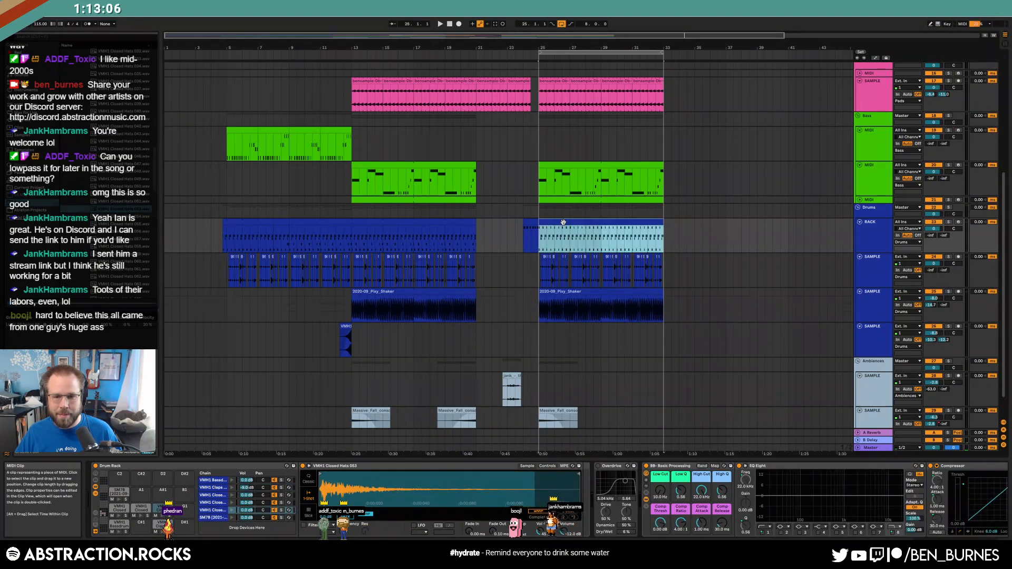
double_click(297, 367)
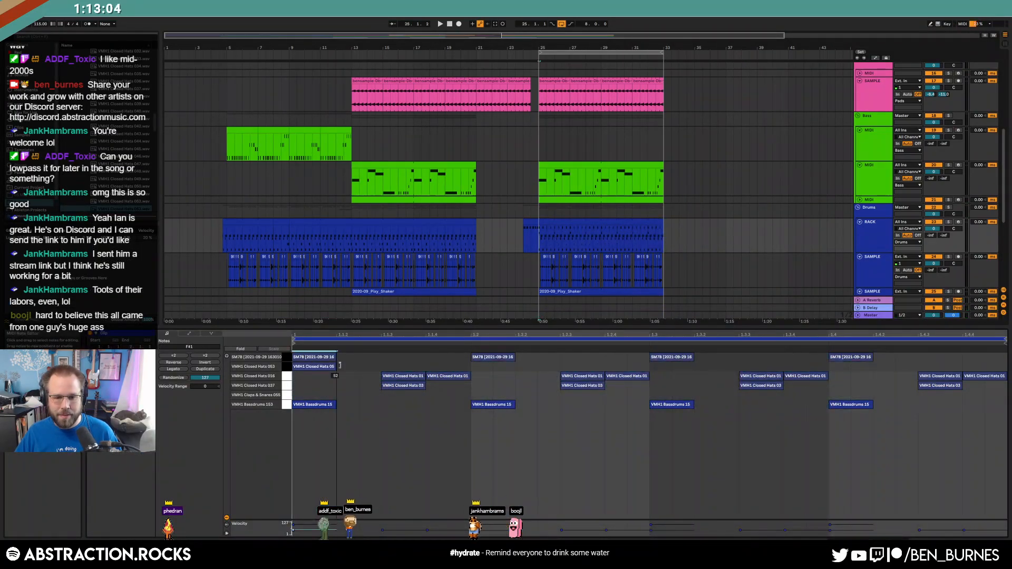
key(ctrl+d)
key(ctrl+d)
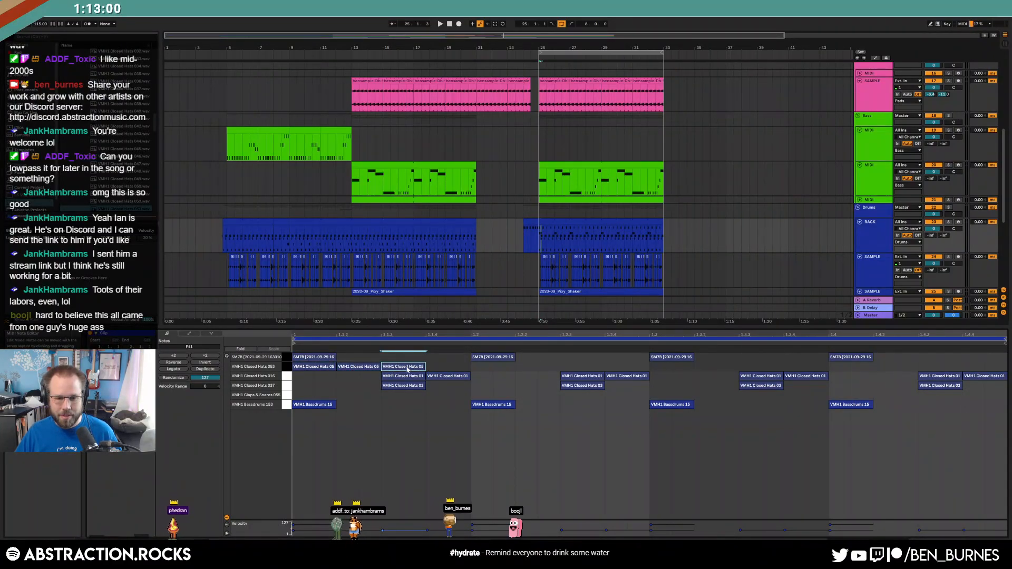
key(ctrl+d)
shift+click(402, 367)
shift+click(359, 367)
shift+click(325, 367)
key(ctrl+d)
key(ctrl+d)
key(ctrl+d)
- Set the velocity range of all VMH1 Closed Hats 053 notes to -46 and lower their chance to about 67%
click(257, 367)
drag(205, 386, 205, 411)
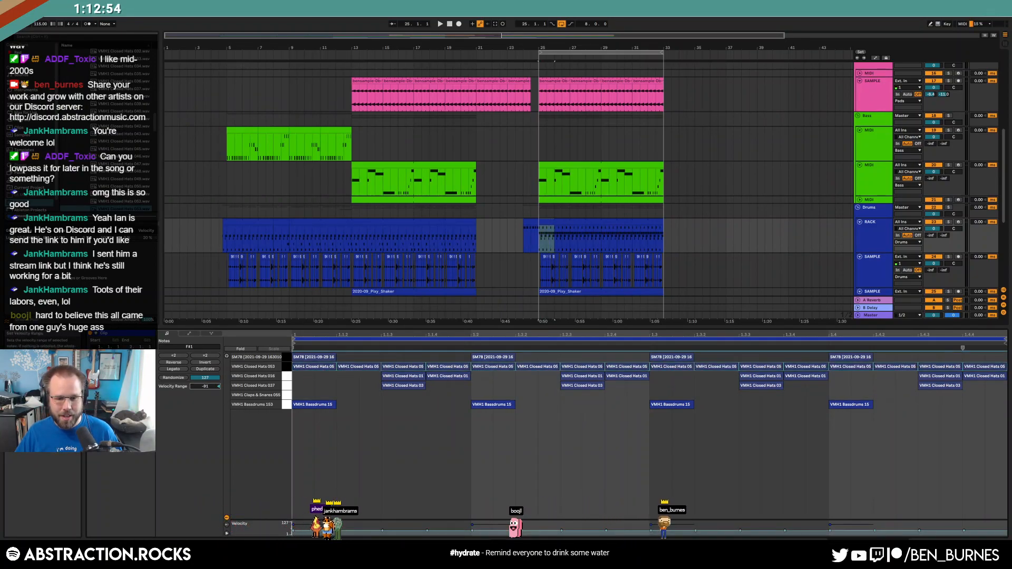
drag(348, 368, 348, 361)
click(227, 524)
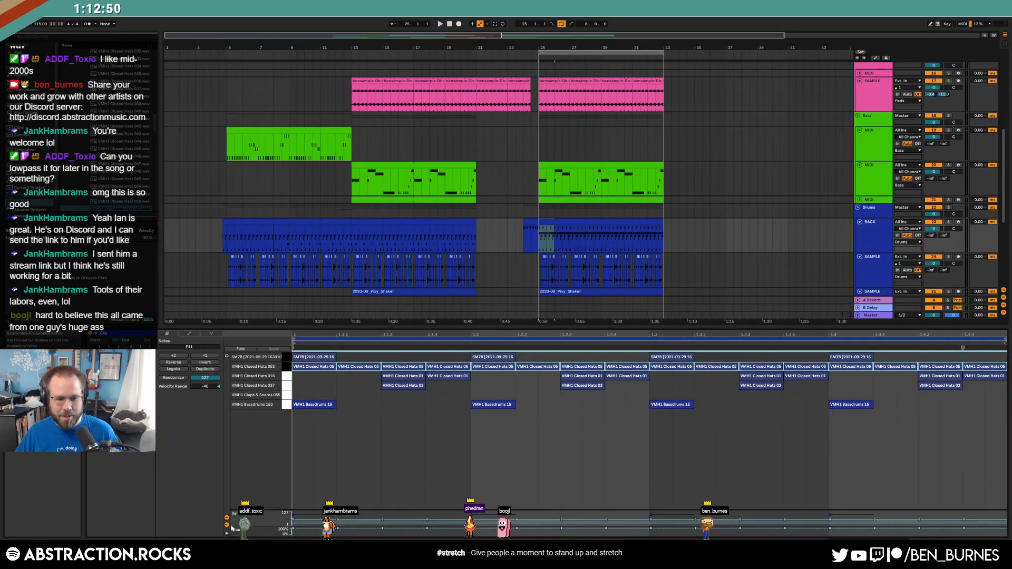
click(303, 532)
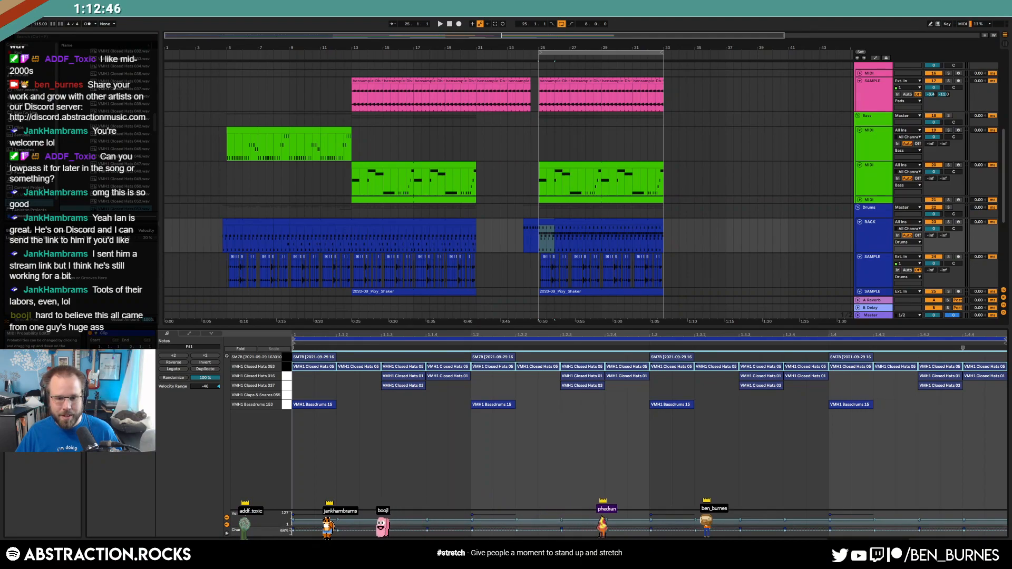
- Play the loop from bar 25 to hear the new closed hats, and close the note editor
key(space)
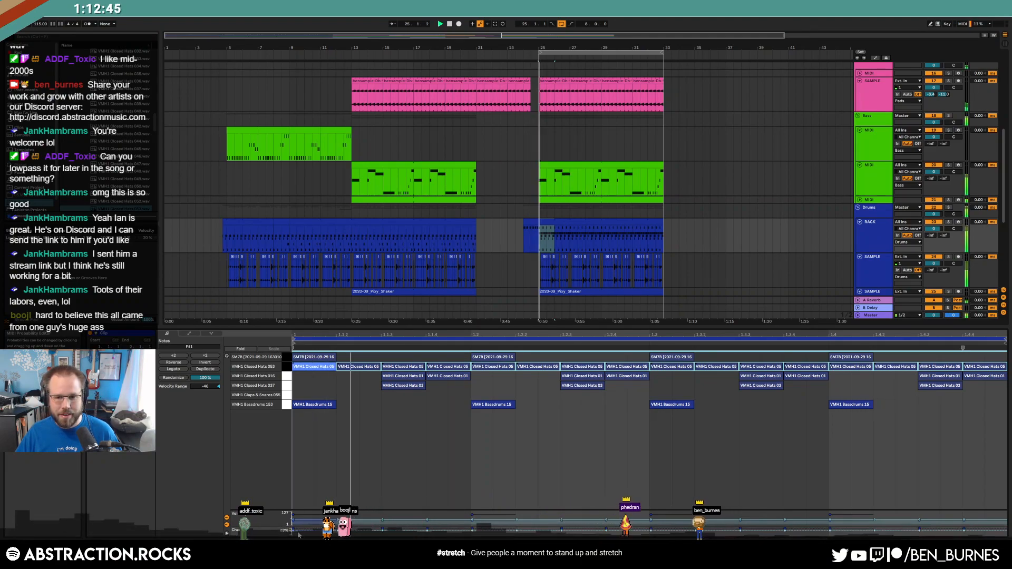
click(354, 488)
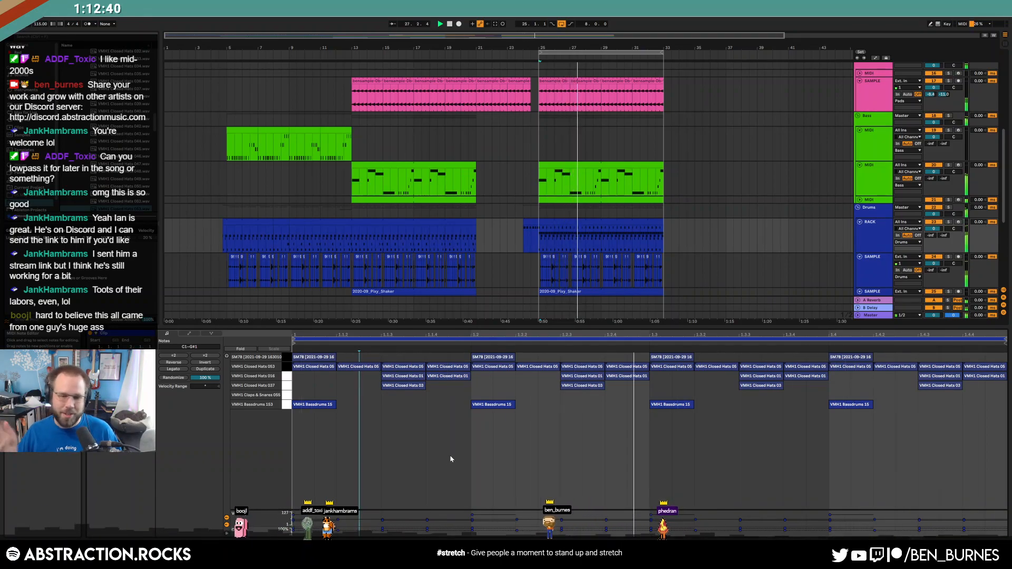
key(shift+Tab)
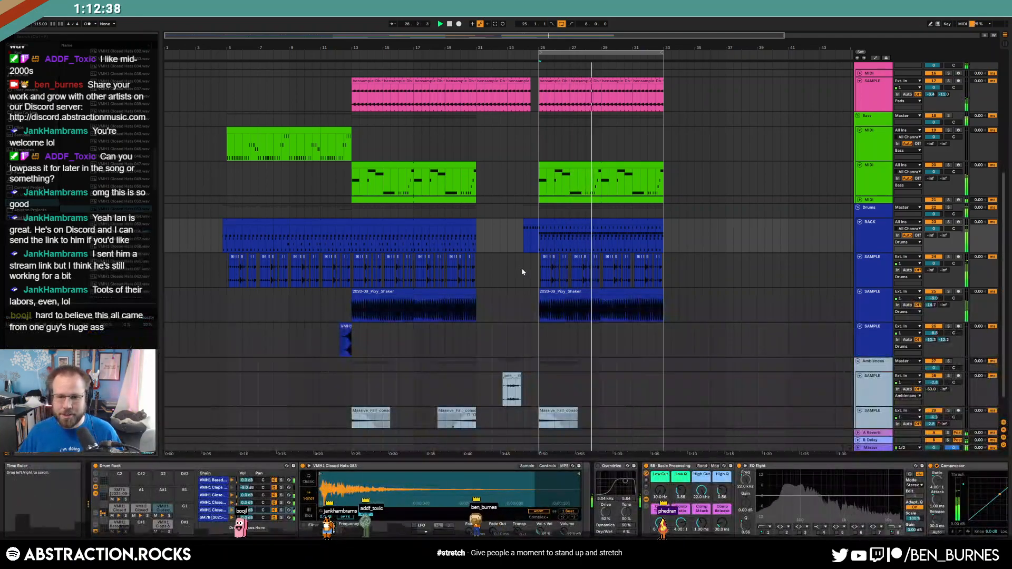
- Select the Leads MIDI track and arm it for recording
scroll(740, 250, up, 3)
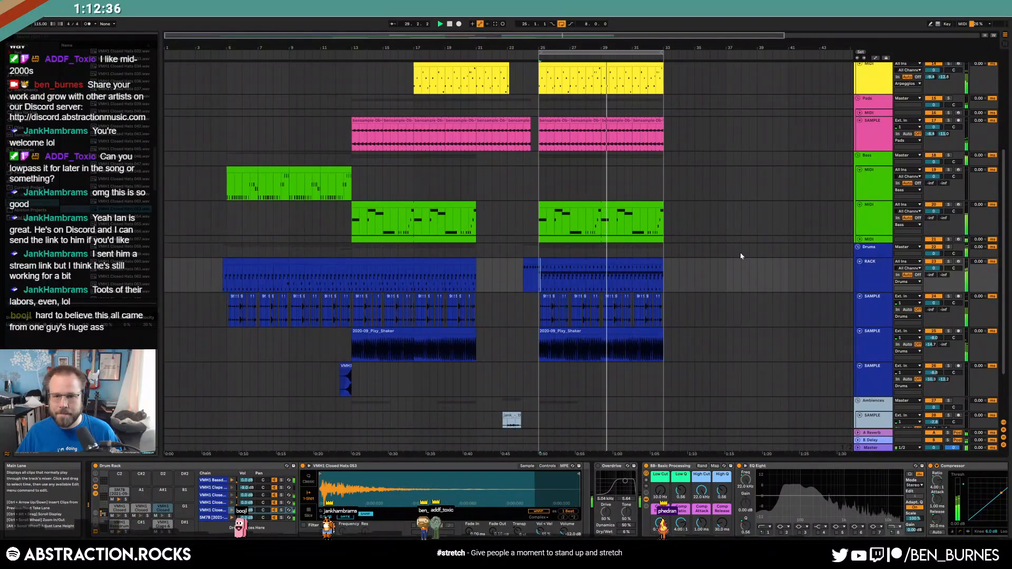
scroll(740, 256, up, 8)
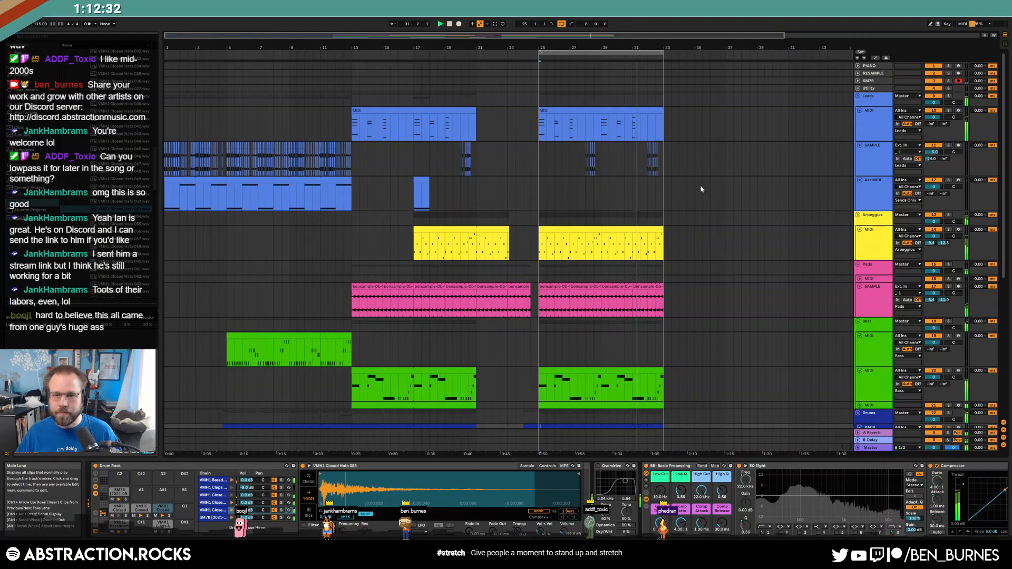
click(880, 130)
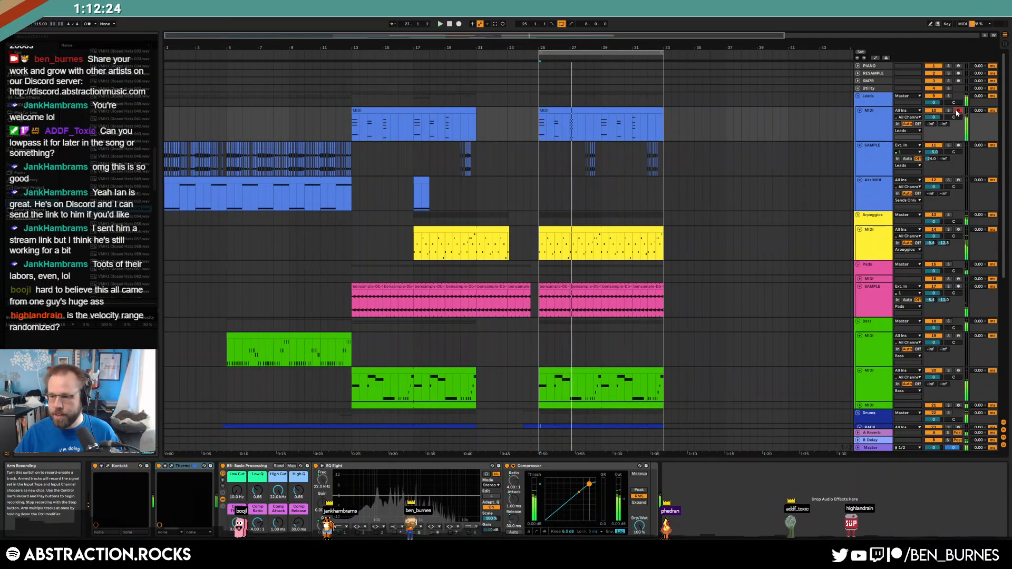
- Reopen the RACK clip at bar 25 and select all its VMH1 Closed Hats 053 notes
scroll(641, 351, down, 1)
scroll(642, 351, down, 2)
double_click(615, 380)
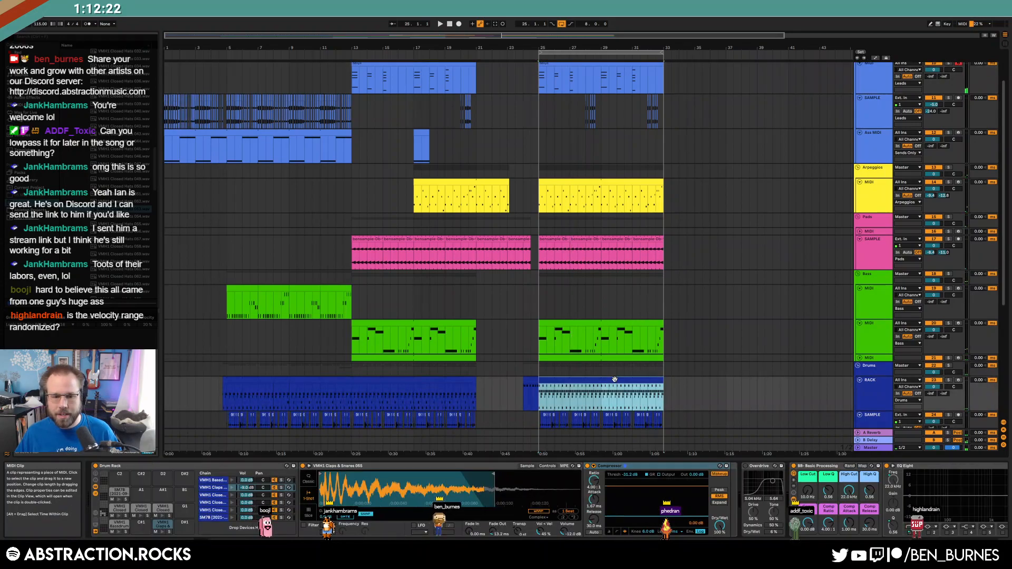
click(359, 380)
click(288, 367)
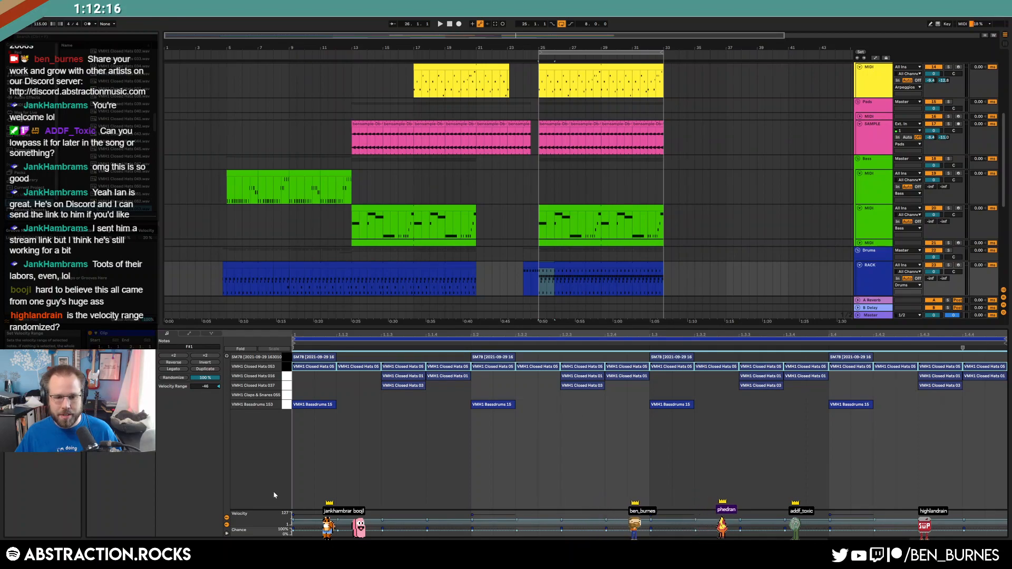
- Enlarge the Velocity and Chance lanes and examine the closed hats' velocity range and chance settings
click(391, 529)
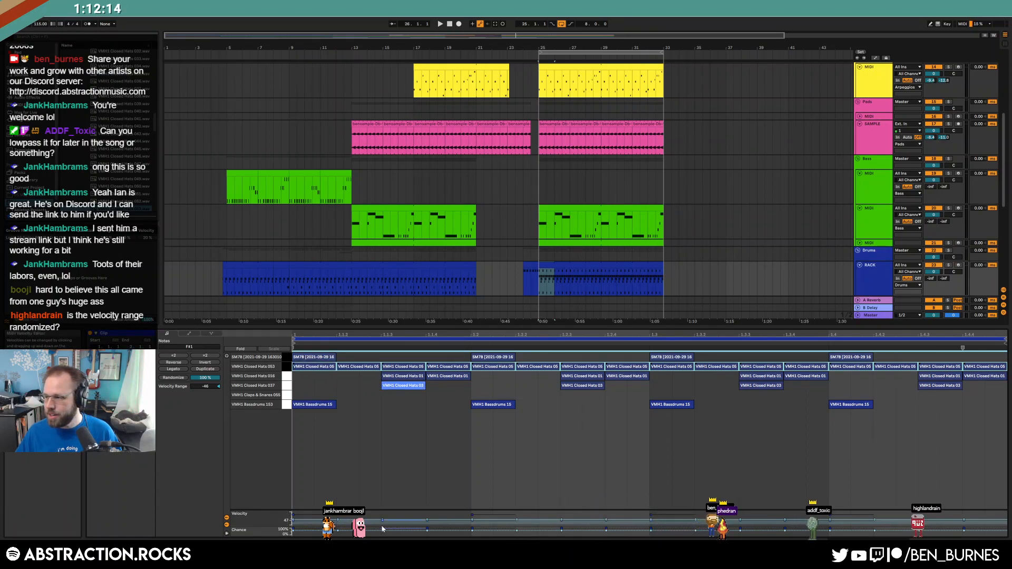
click(388, 529)
click(338, 529)
click(271, 536)
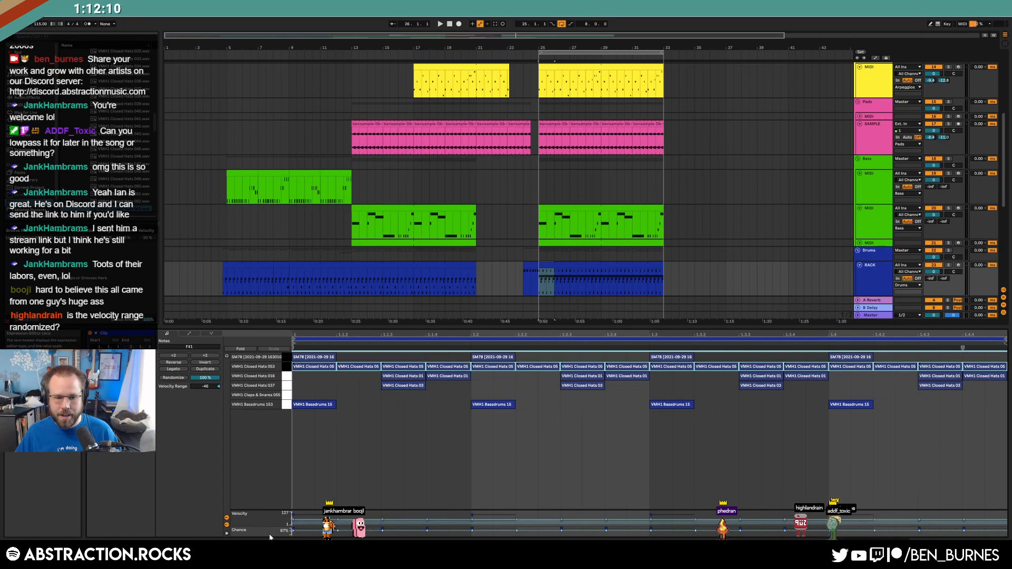
drag(272, 509, 270, 441)
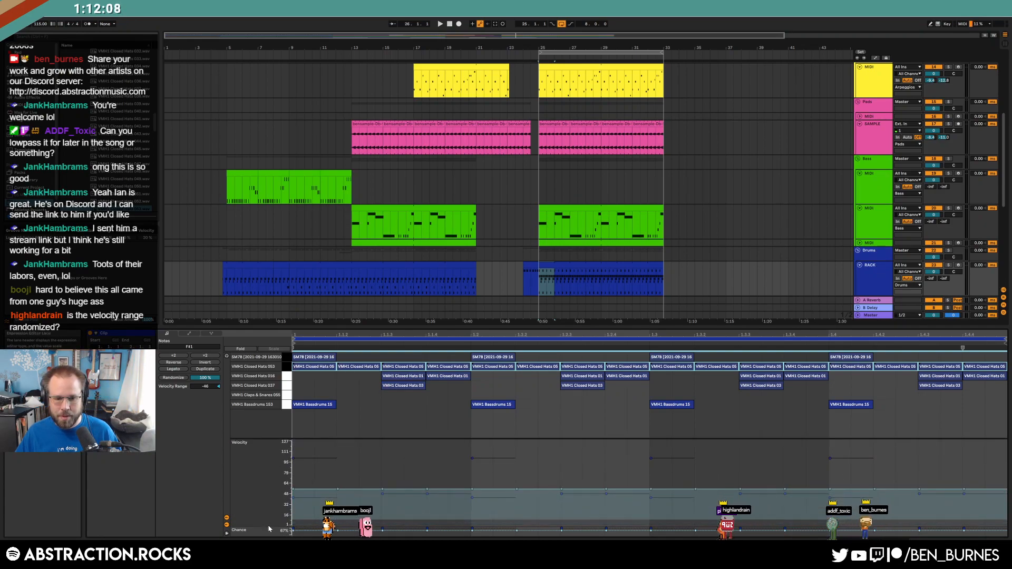
drag(269, 528, 268, 471)
click(360, 454)
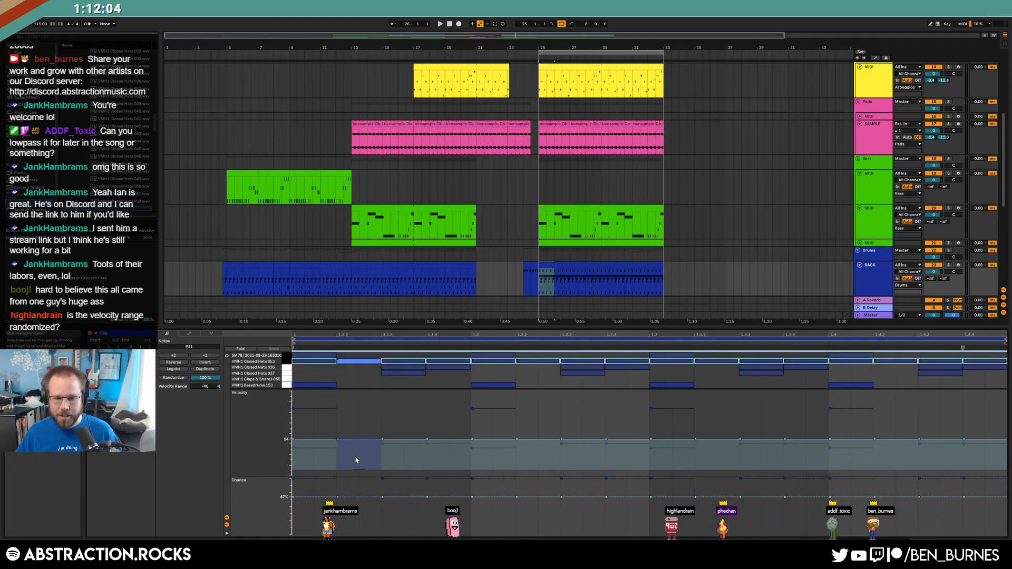
- Raise the selected closed hats' chance slightly to 69%, and shrink the Chance and Velocity lanes to enlarge the note area
click(554, 449)
click(770, 453)
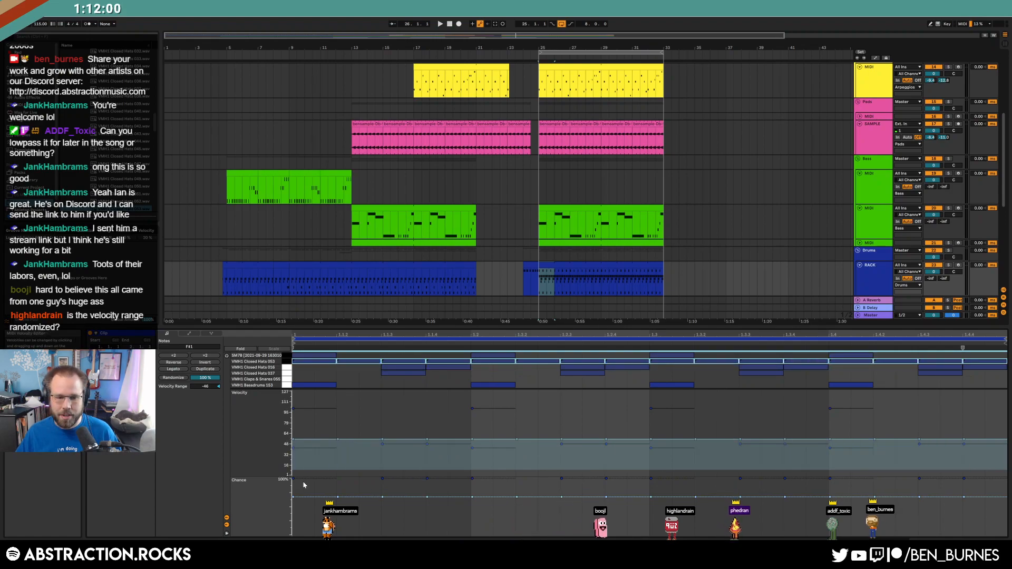
mouse_move(307, 498)
mouse_down()
mouse_move(307, 478)
mouse_move(307, 508)
mouse_move(307, 496)
mouse_up()
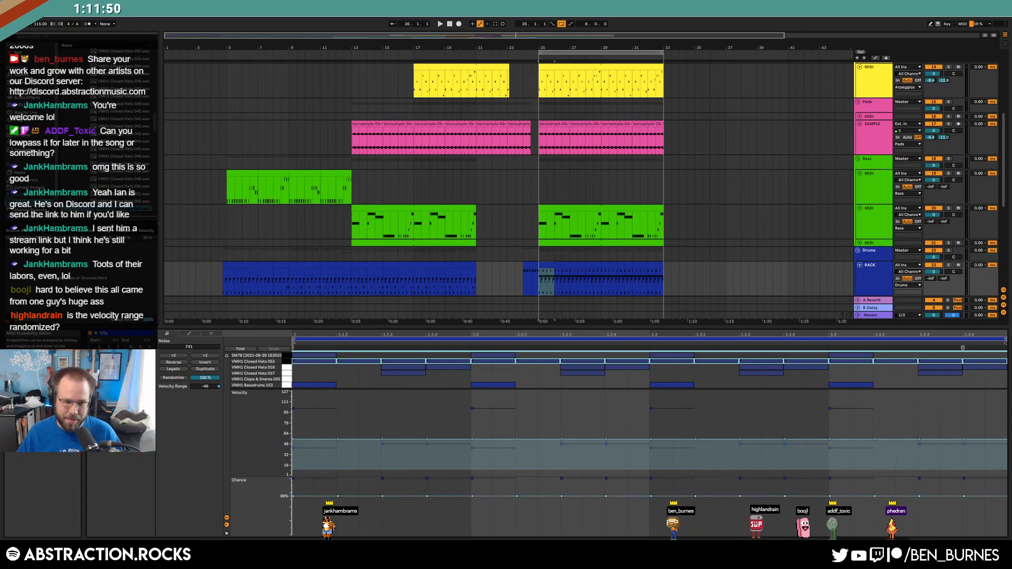
drag(279, 478, 286, 527)
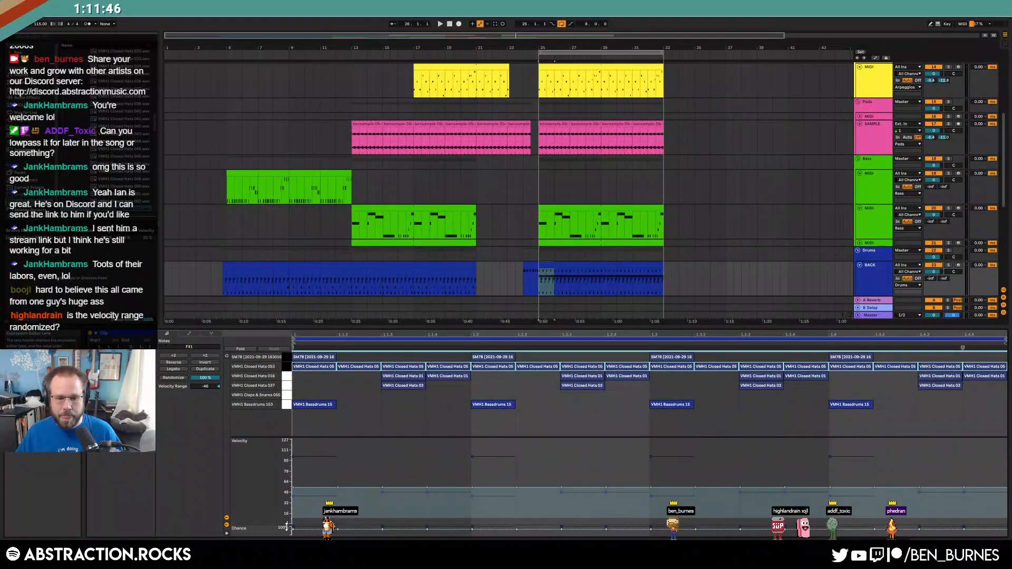
drag(274, 441, 278, 500)
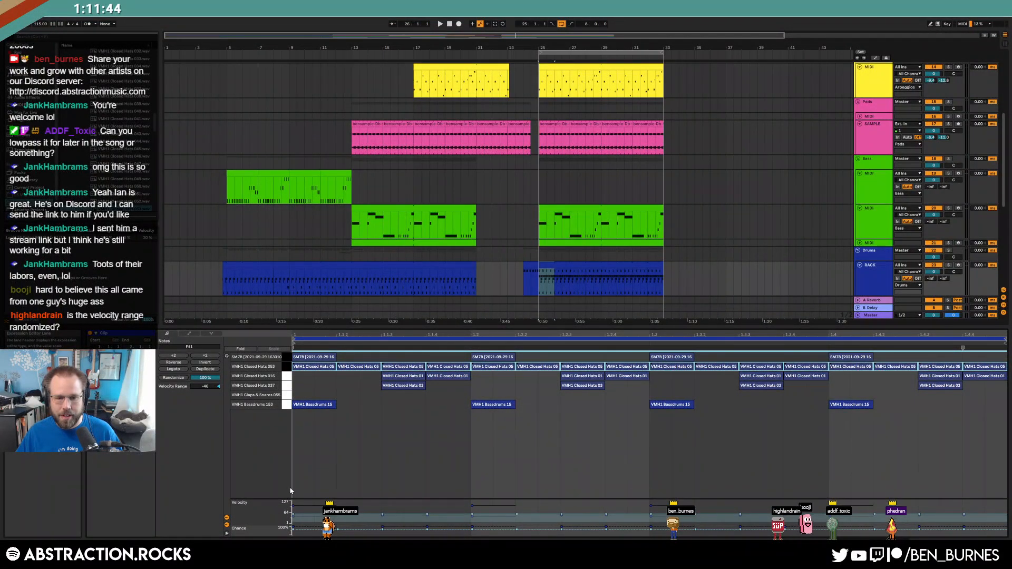
- Solo the RACK drum track, play the loop from bar 25, and show its VMH1 Closed Hats 053 chain in the Drum Rack
click(949, 265)
key(space)
key(shift+Tab)
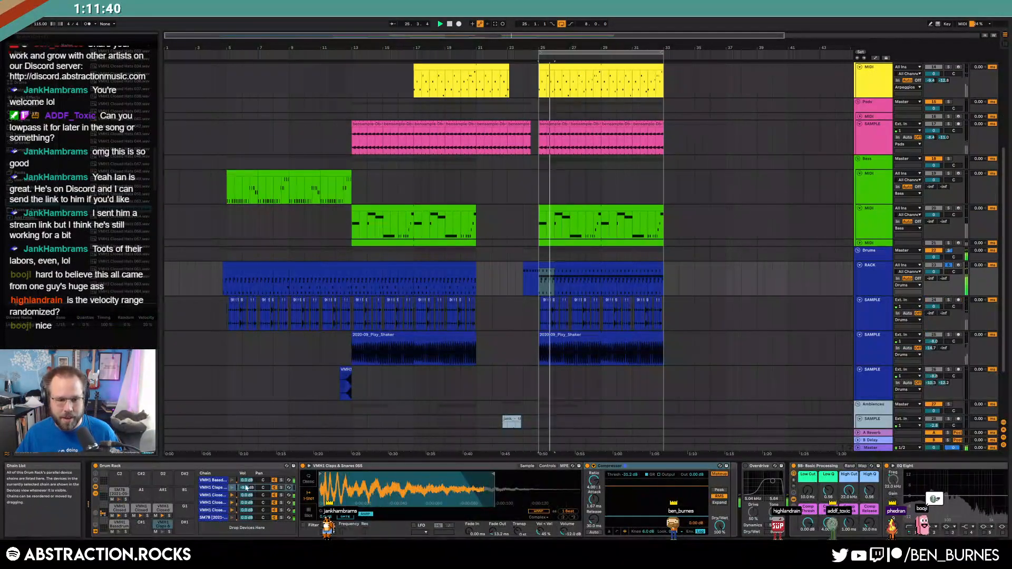
click(249, 510)
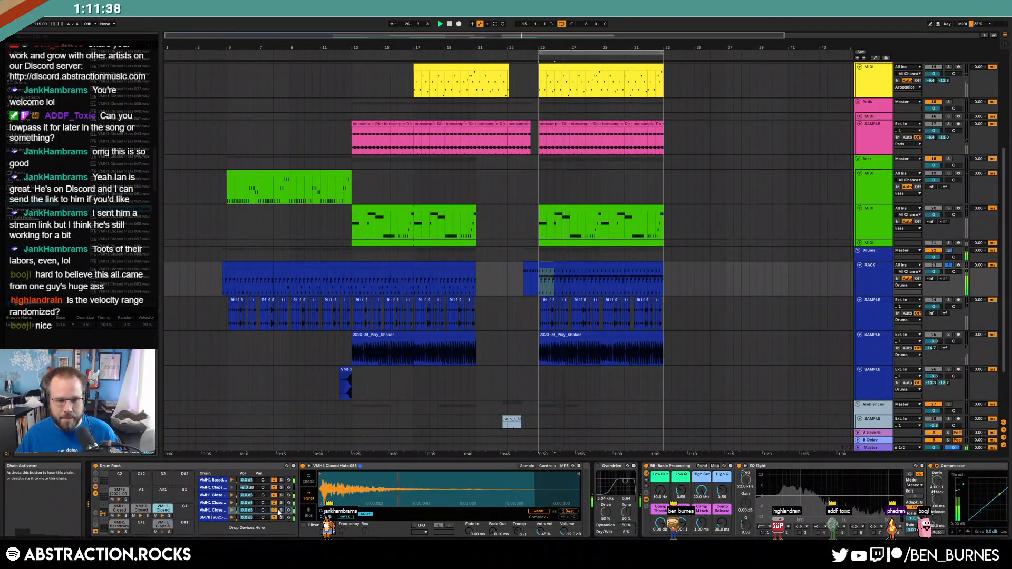
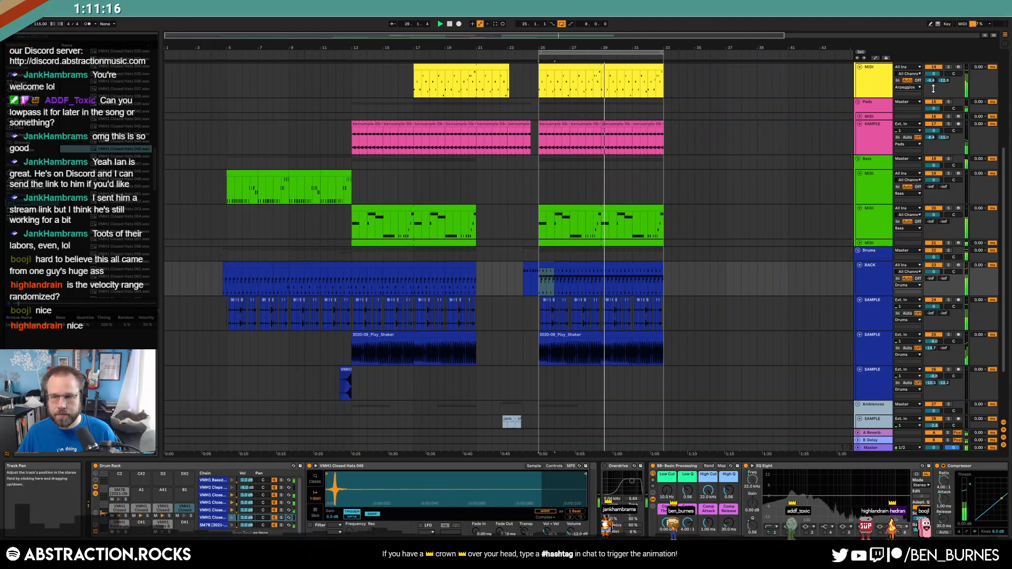
- Add a VMH1 Closed Hats 045 note at 1.1.3 in the RACK clip at bar 25 and repeat it on the next three beats
double_click(591, 264)
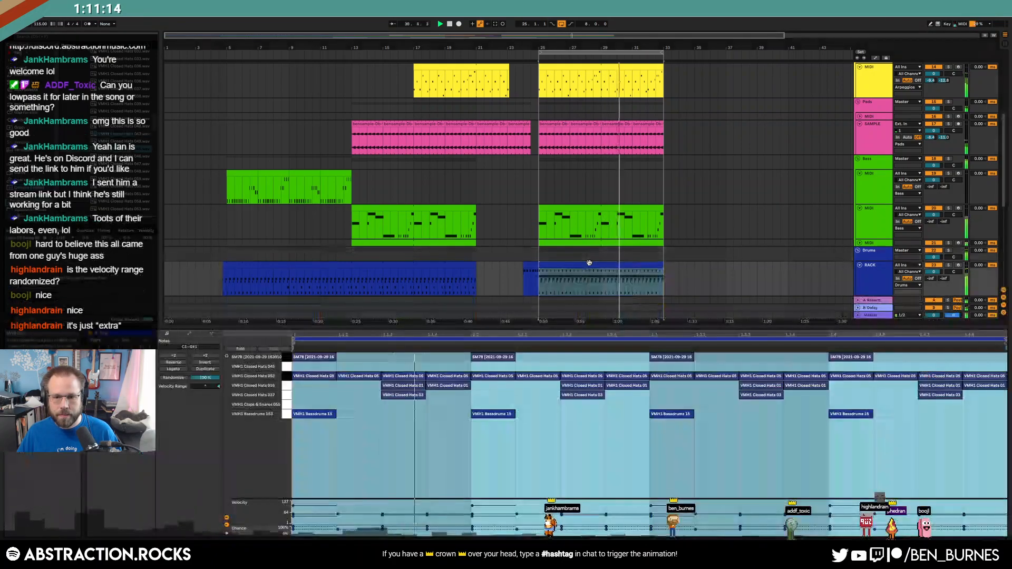
double_click(343, 369)
drag(358, 366, 380, 360)
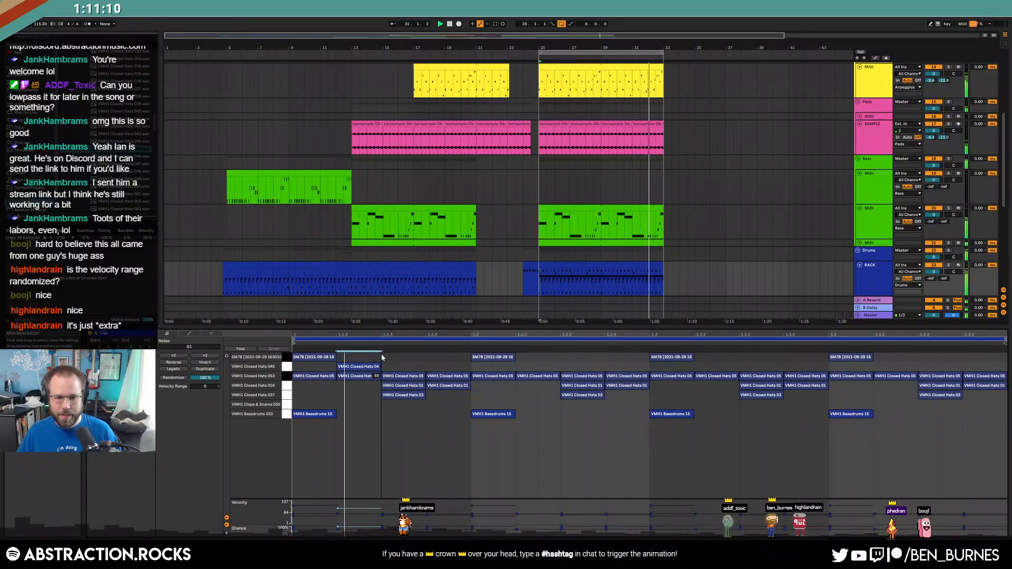
drag(359, 369, 295, 371)
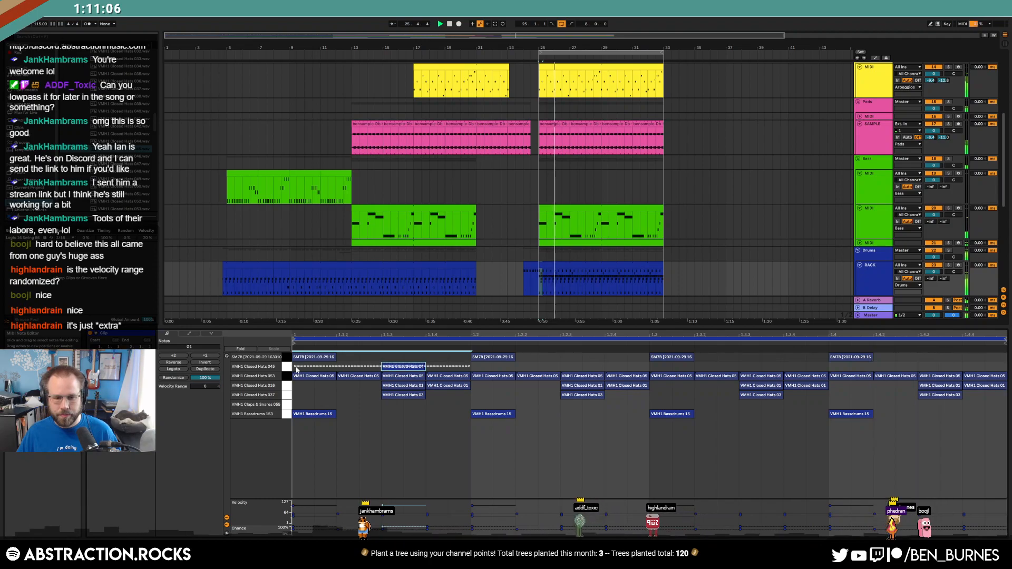
key(ctrl+d)
key(ctrl+d)
key(ctrl+d)
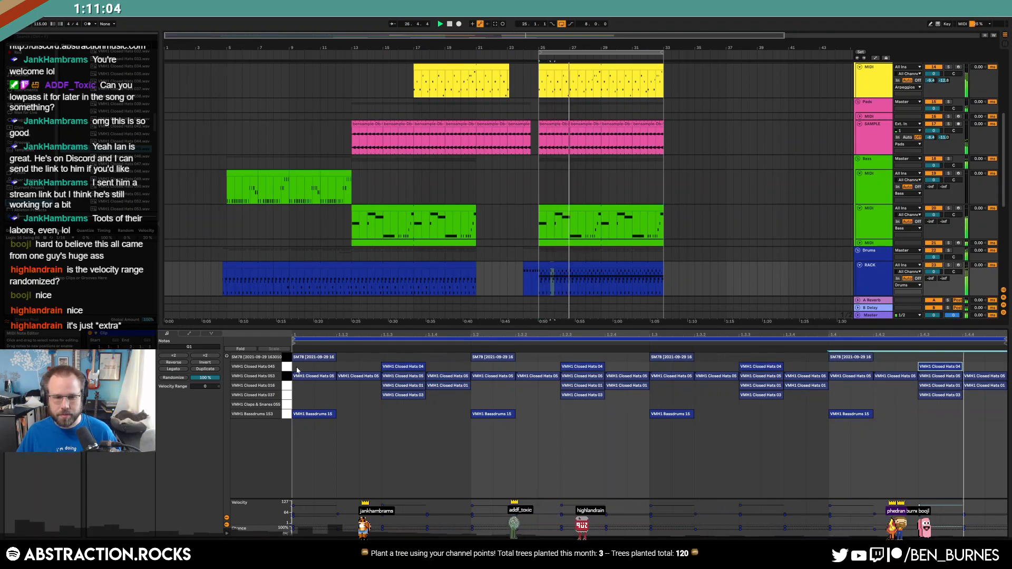
- Find the VMH1 Open Hats samples, audition a few, and load VMH1 Open Hats 034 onto the Closed Hats 045 pad
key(shift+Tab)
drag(156, 182, 157, 102)
click(77, 158)
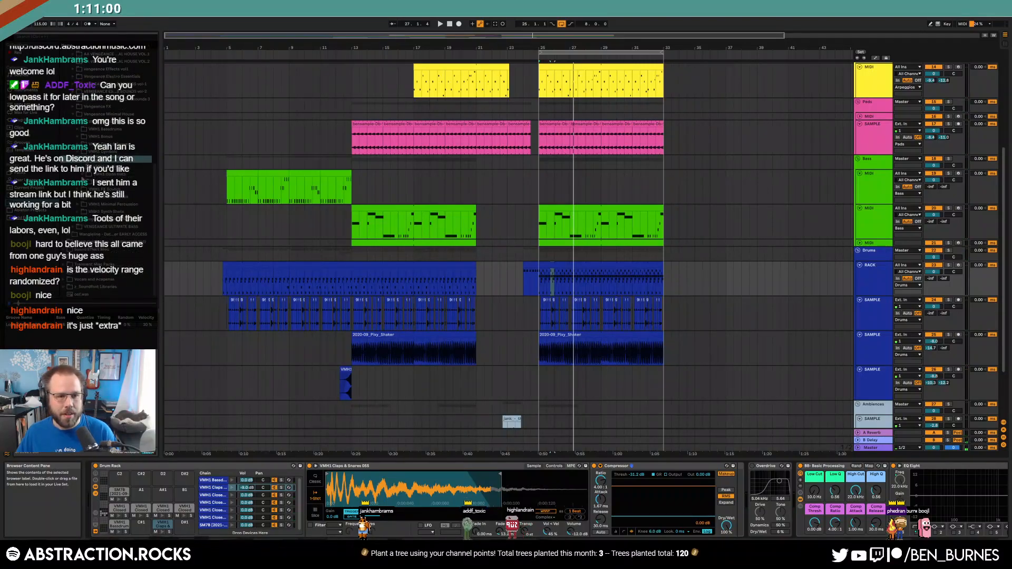
click(82, 175)
scroll(156, 113, down, 9)
click(128, 197)
click(128, 205)
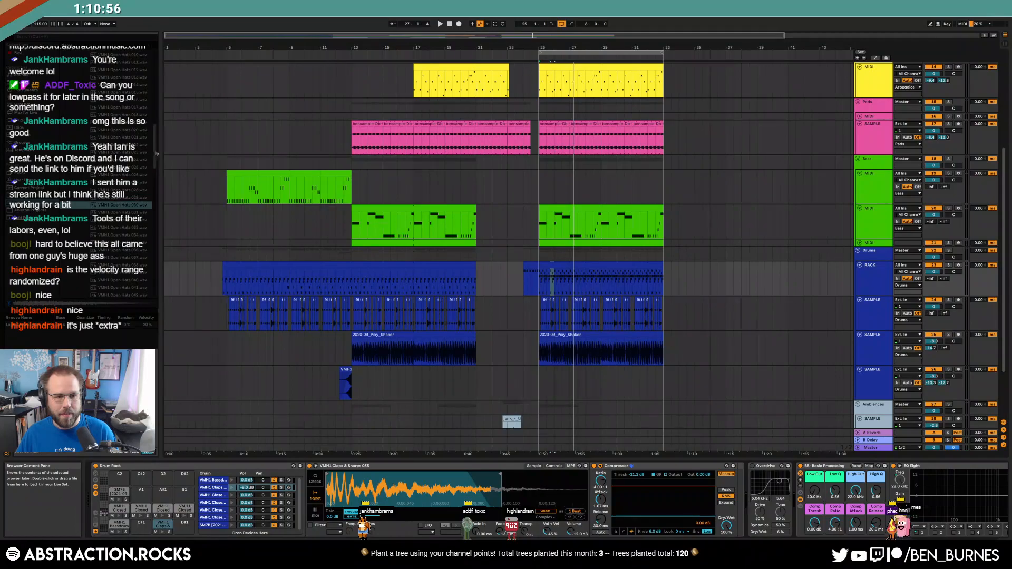
drag(156, 152, 156, 172)
click(131, 125)
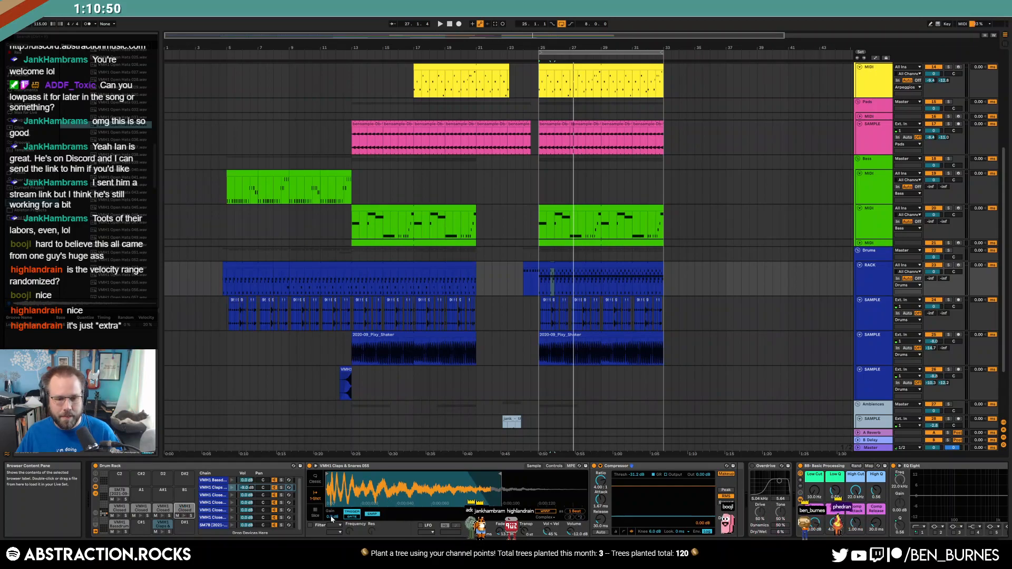
drag(131, 125, 185, 509)
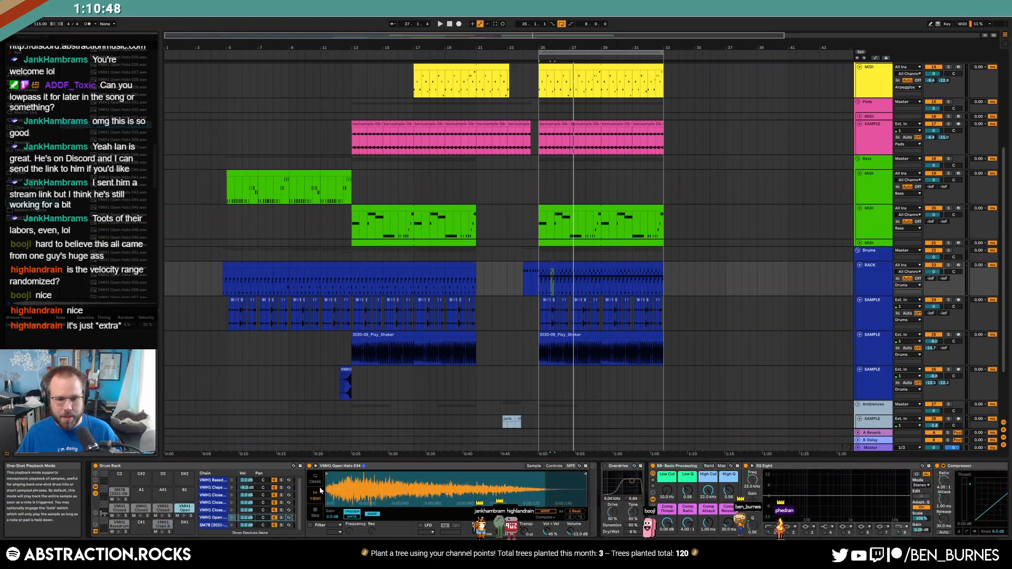
- Turn on the filter for VMH1 Open Hats 034, audition the pad, and lower its filter frequency
click(311, 525)
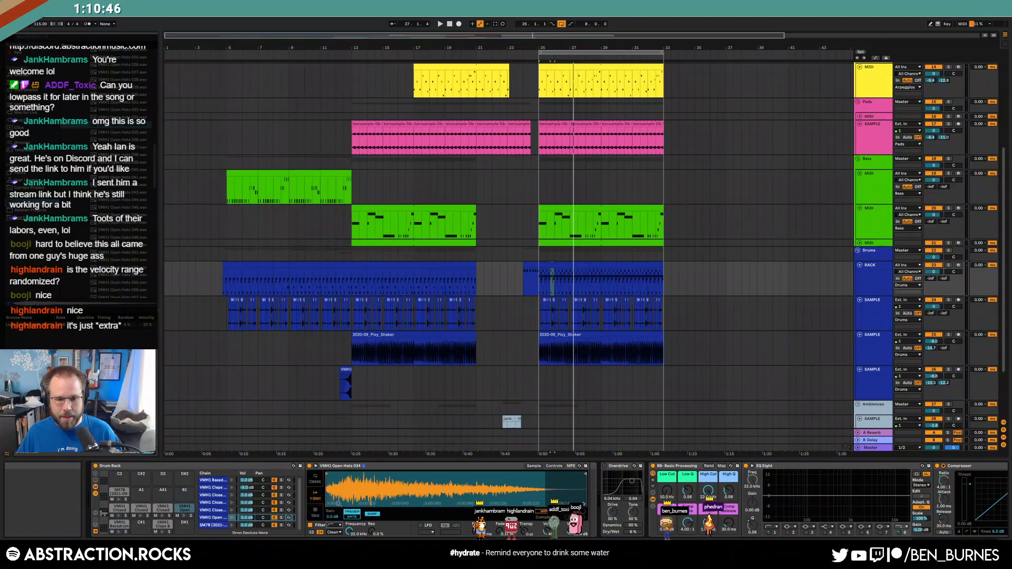
click(184, 516)
drag(349, 532, 350, 537)
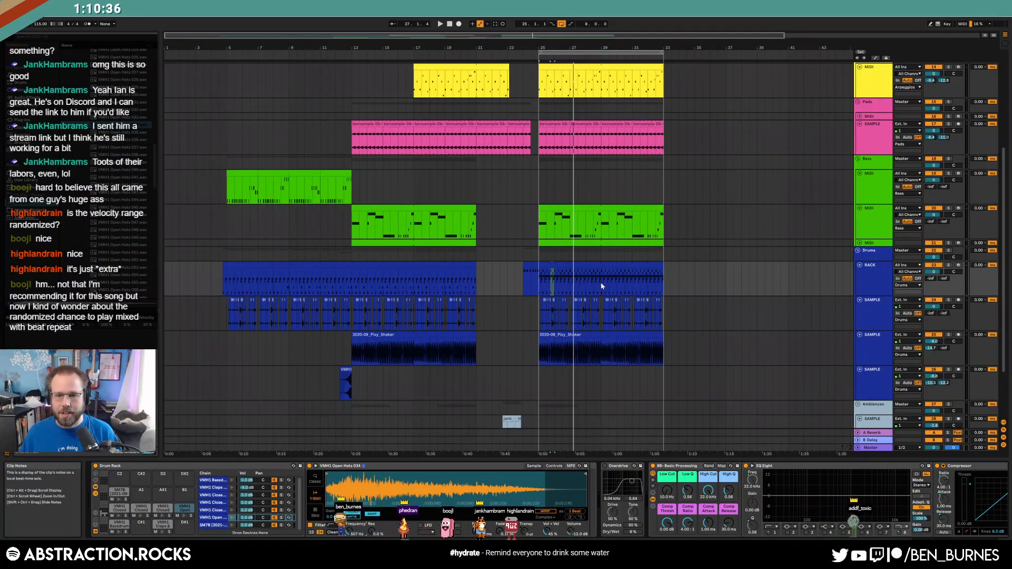
- Solo the RACK track, play the loop from bar 25, and open its clip to check the open hats
scroll(569, 294, up, 1)
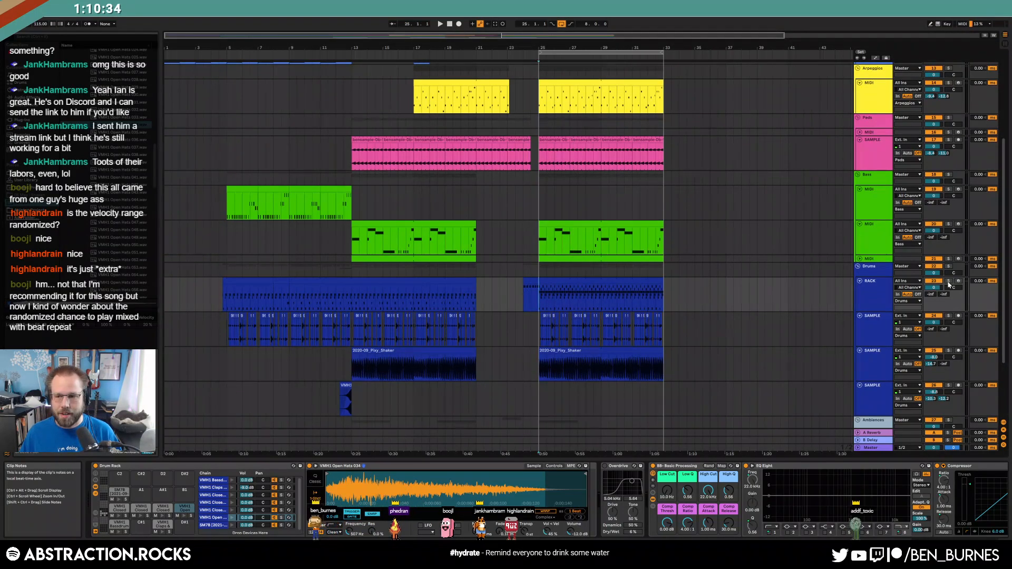
key(space)
click(563, 281)
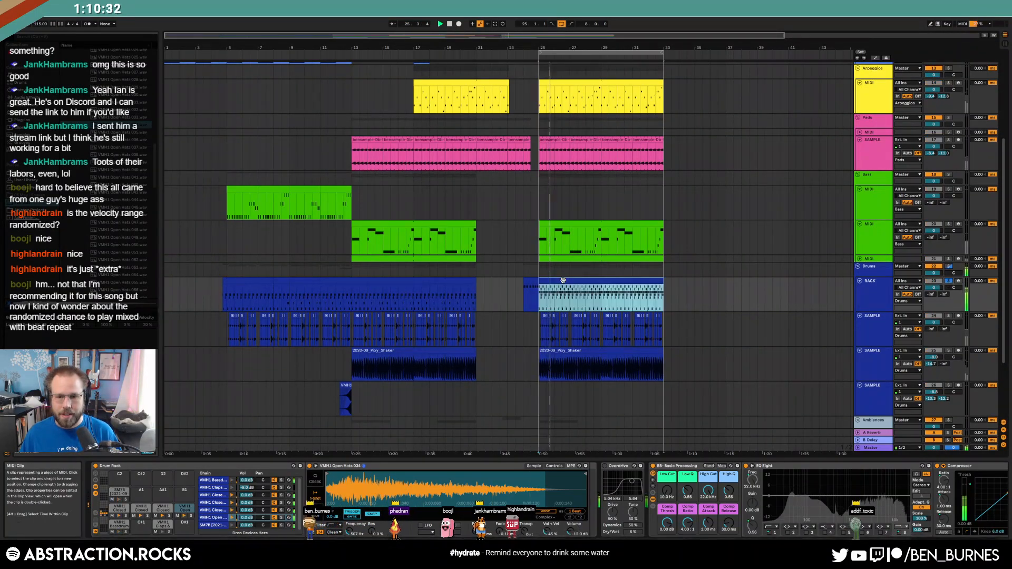
double_click(563, 281)
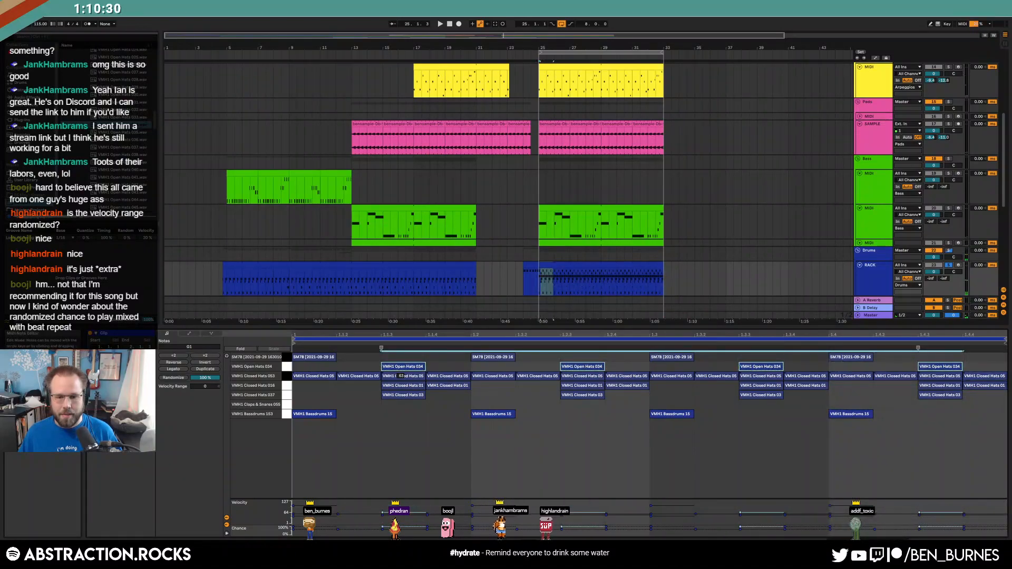
- Audition the VMH1 Open Hats samples one after another and replace the rack's open hat with VMH1 Open Hats 015
key(shift+Tab)
click(142, 127)
scroll(154, 123, up, 2)
click(148, 123)
key(Up)
key(Up)
key(Up)
key(Up)
click(149, 124)
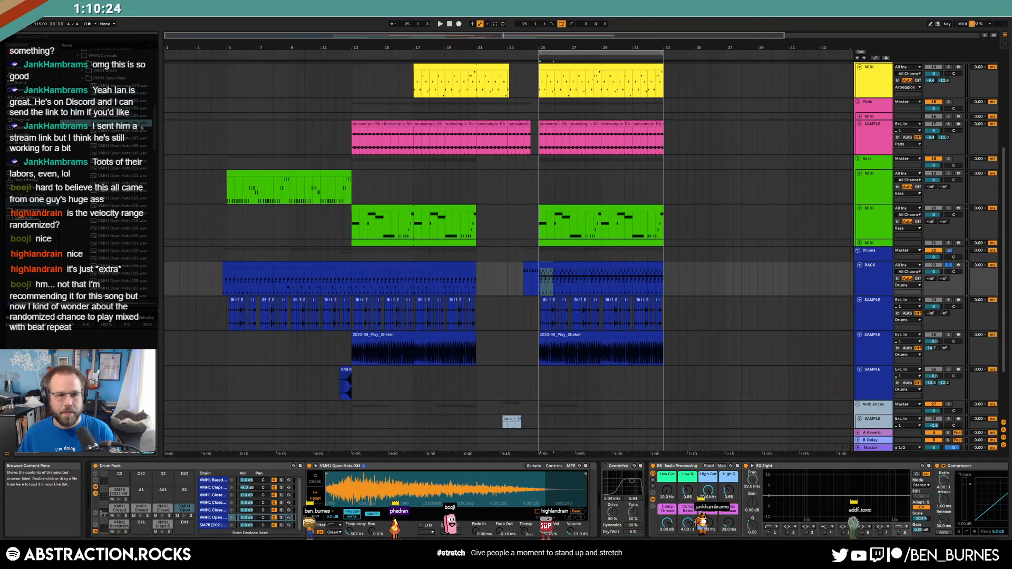
key(Down)
click(143, 138)
click(144, 146)
click(145, 155)
click(146, 162)
click(147, 168)
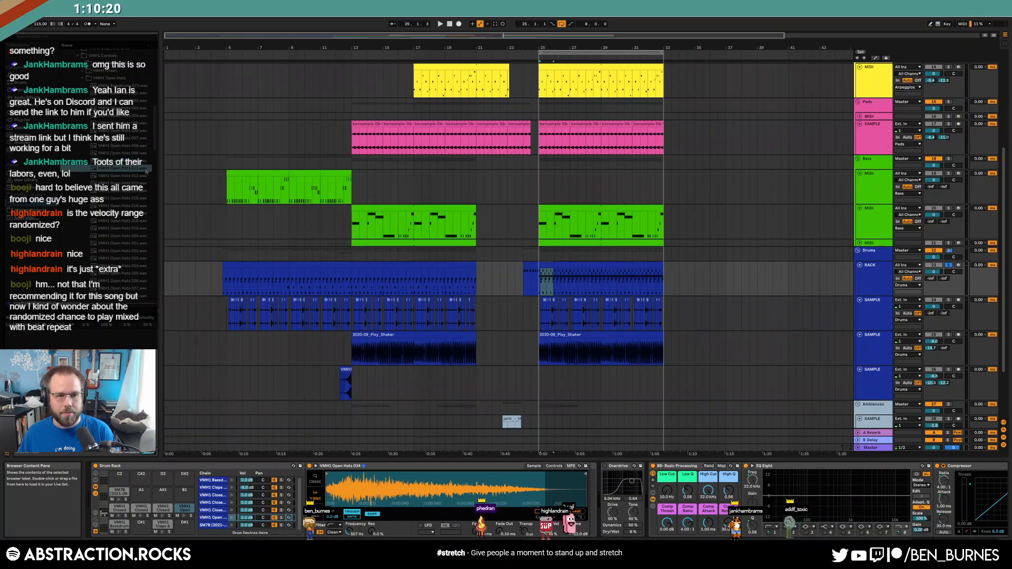
click(146, 176)
click(146, 183)
click(147, 191)
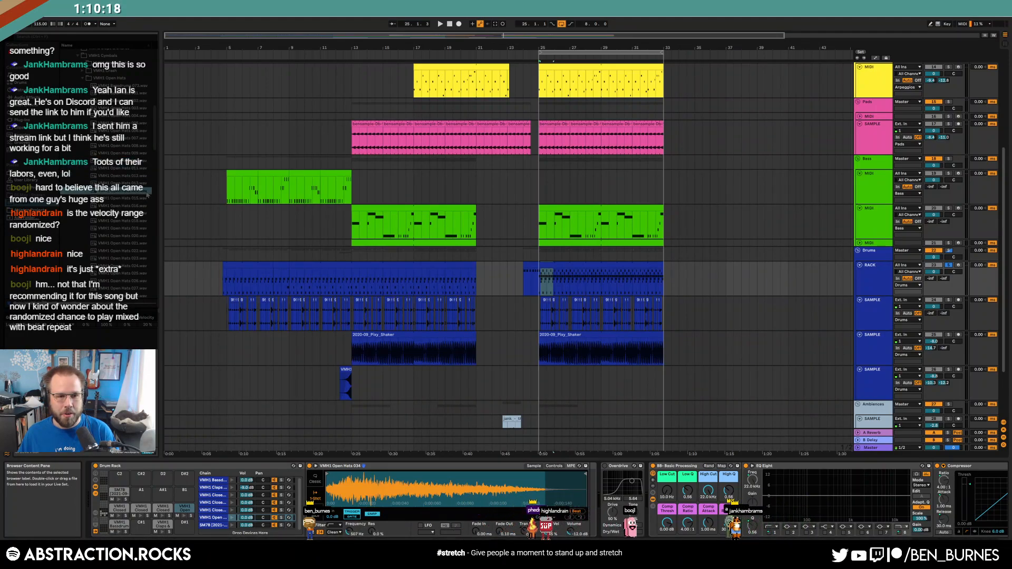
click(143, 199)
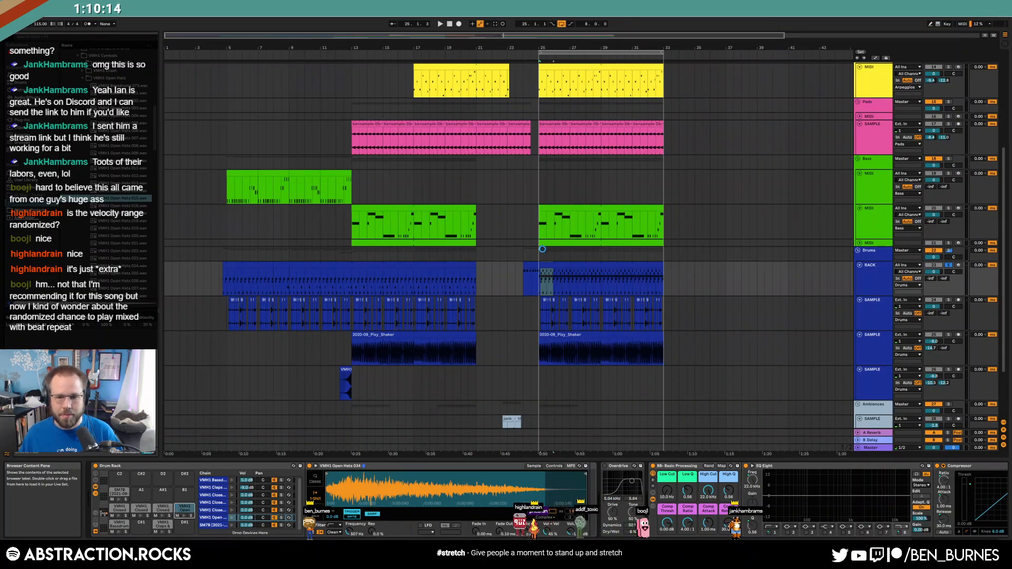
- Play the RACK clip's open hats from bar 25, unsolo the track to hear them in the mix, and show the Drum Rack
double_click(543, 275)
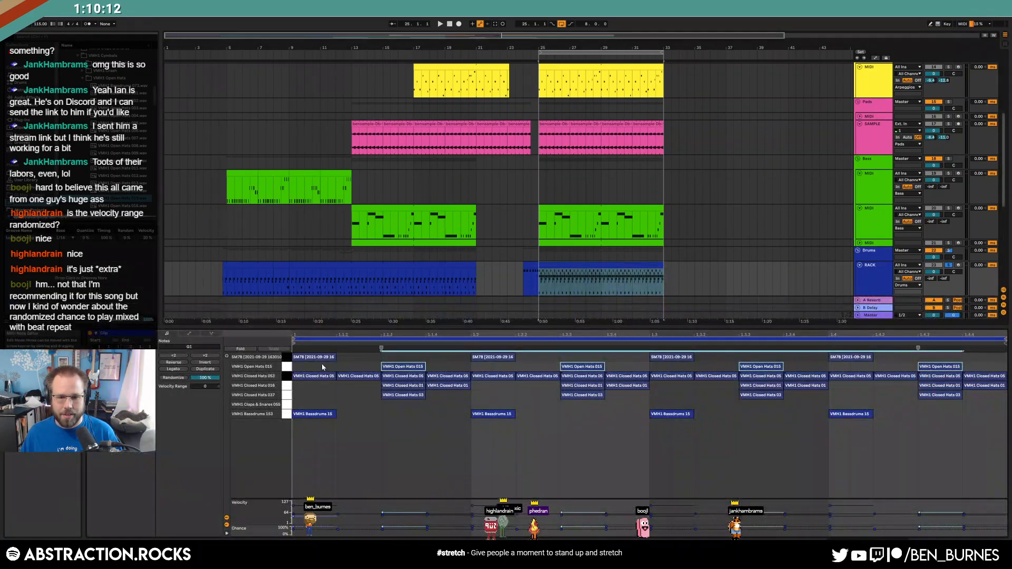
click(398, 368)
key(space)
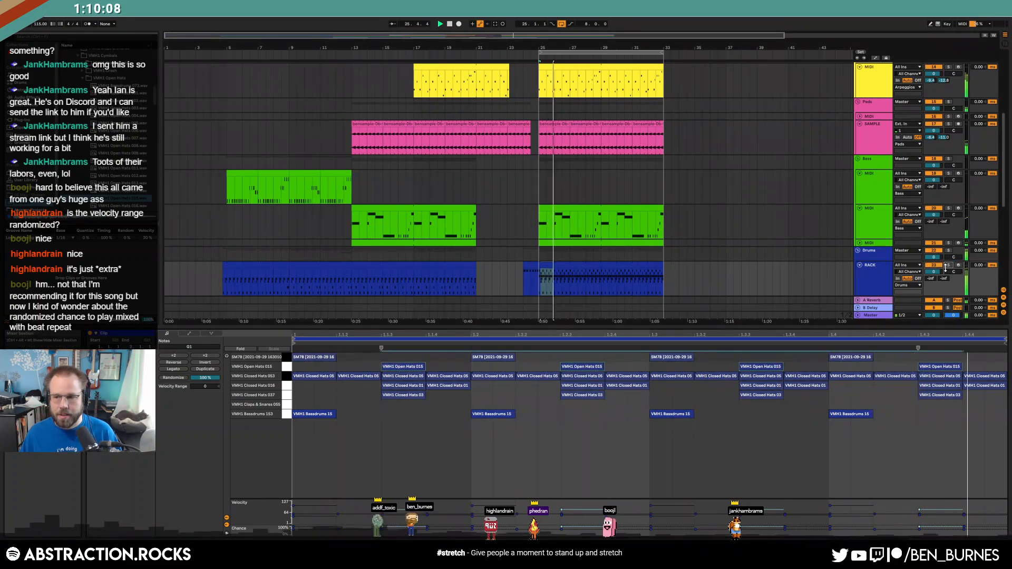
key(shift+Tab)
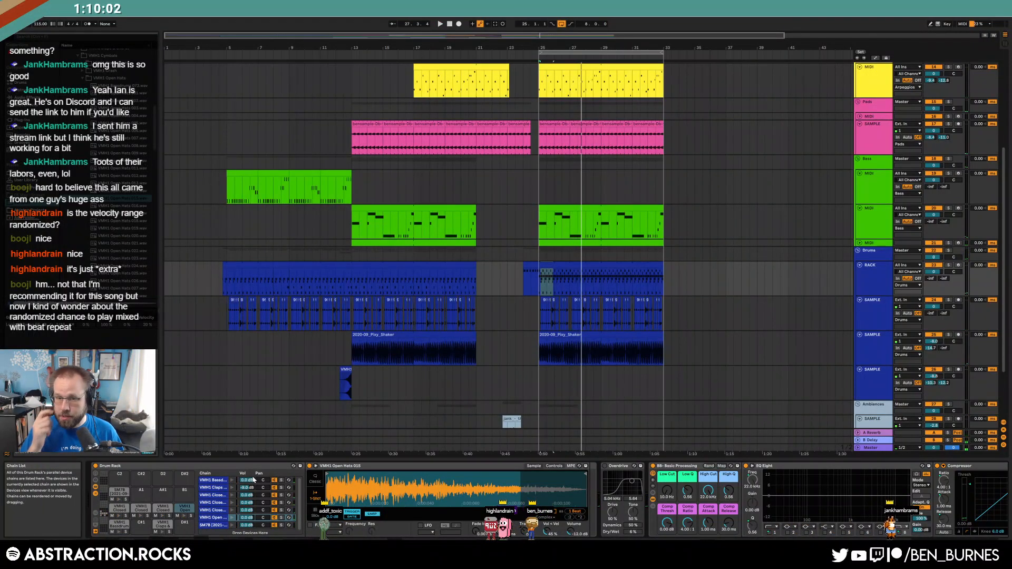
- Insert a new MIDI track at the end of the Leads group, above Arpeggios, and unfold it
scroll(788, 211, up, 8)
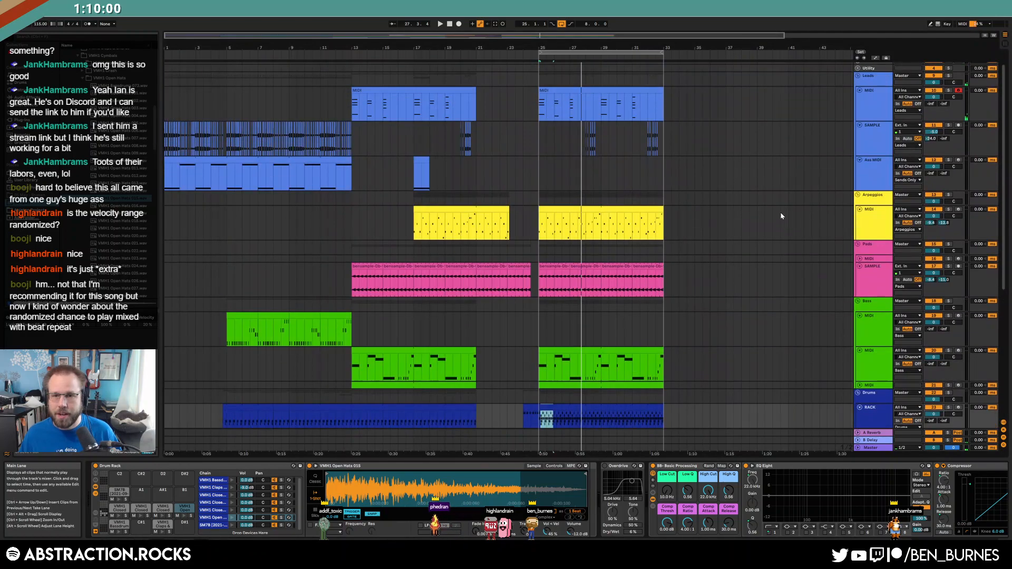
click(703, 248)
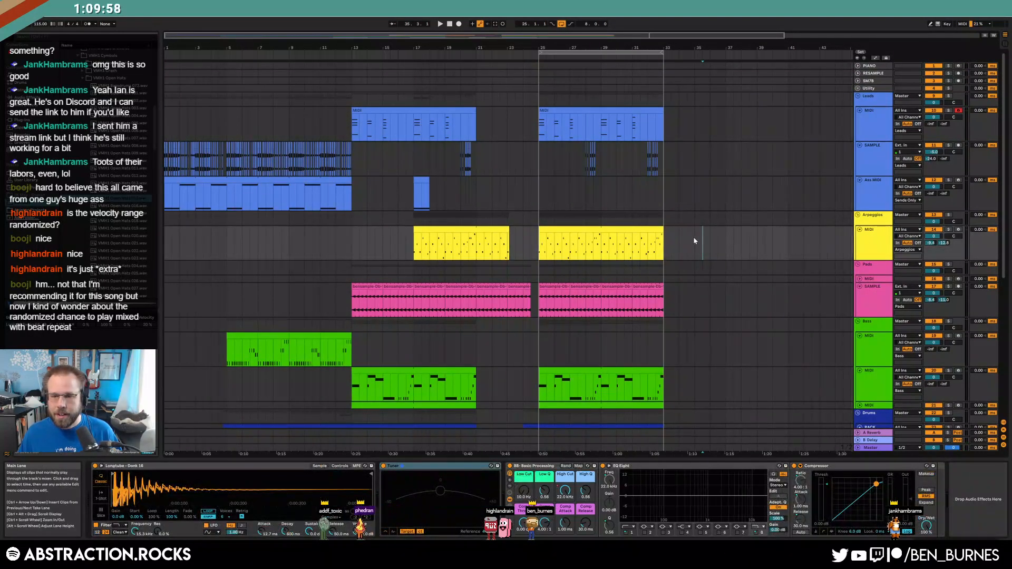
click(868, 193)
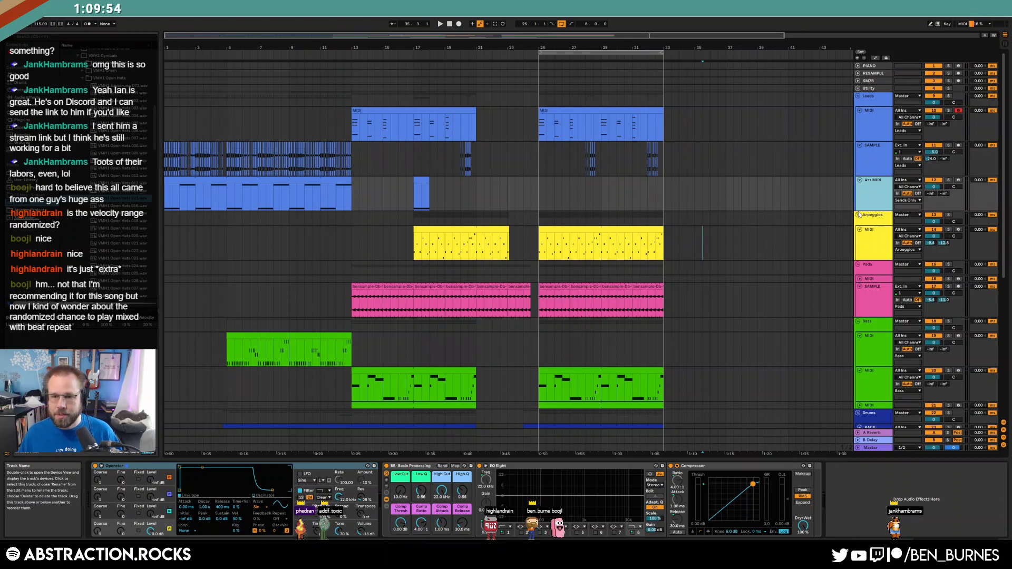
key(ctrl+shift+t)
click(861, 215)
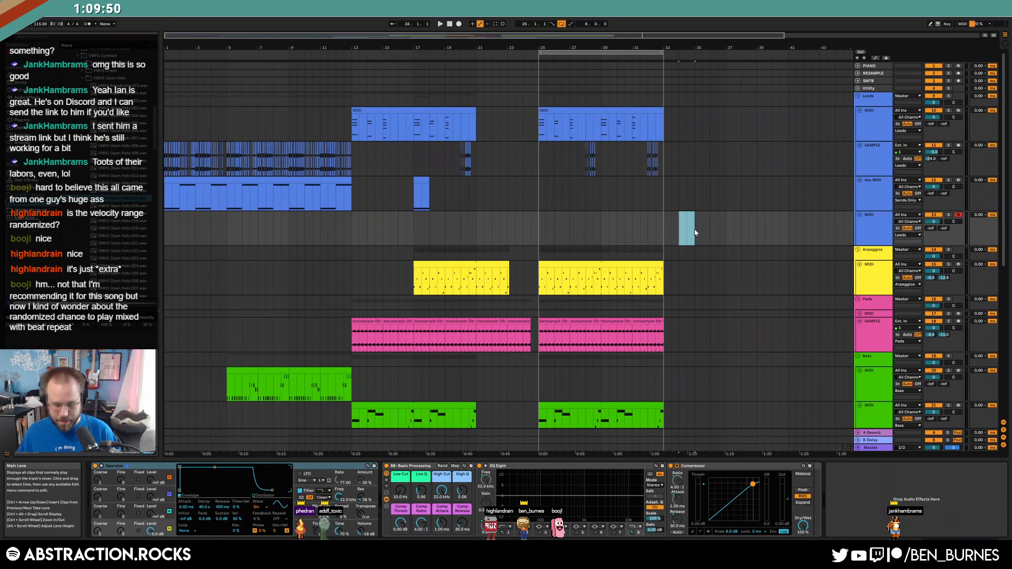
- Create a one-bar clip at bar 34 on the new Leads track and stack full-bar notes C4, D#4, G4 and A#4
double_click(691, 214)
mouse_move(251, 414)
mouse_down()
mouse_move(308, 384)
mouse_move(950, 378)
mouse_move(1008, 395)
mouse_up()
key(ctrl+c)
key(ctrl+v)
key(Up)
key(Up)
key(Up)
key(ctrl+v)
key(Up)
key(Up)
key(Up)
key(Up)
key(Up)
key(Up)
key(Up)
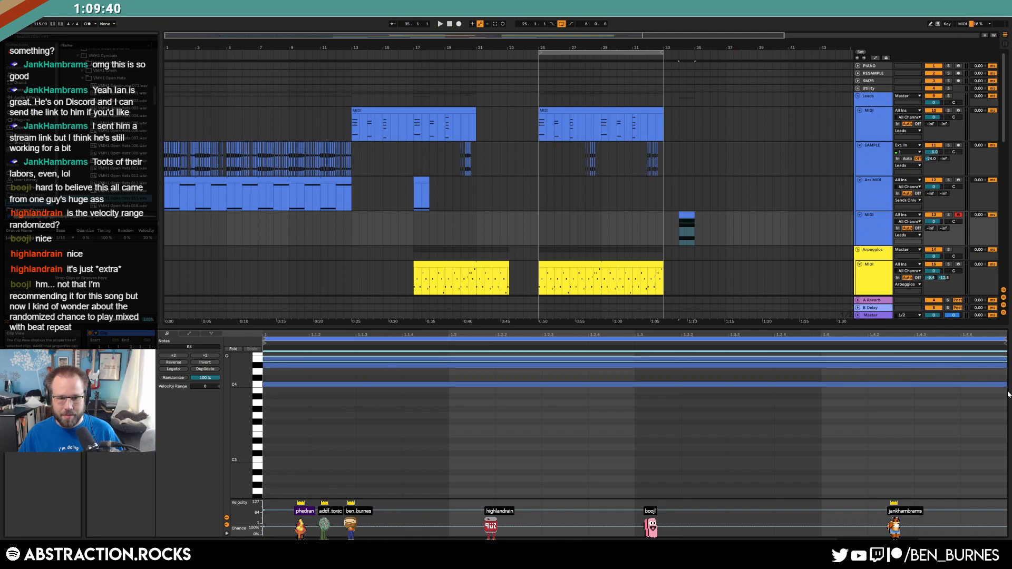
key(ctrl+v)
key(shift+Up)
key(Down)
key(Down)
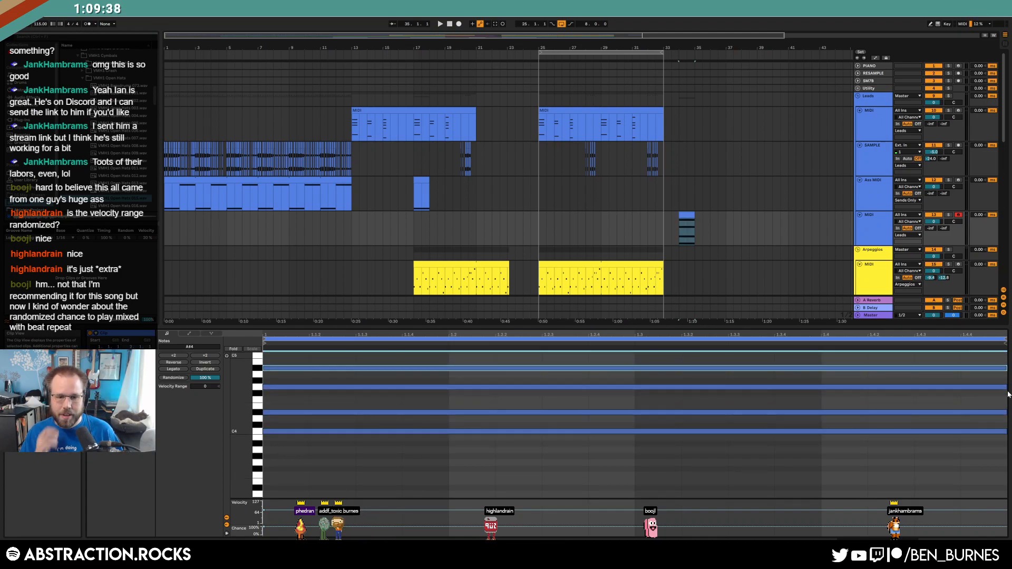
- Play the new chord clip briefly and list the audio effects in the browser
key(space)
key(shift+Tab)
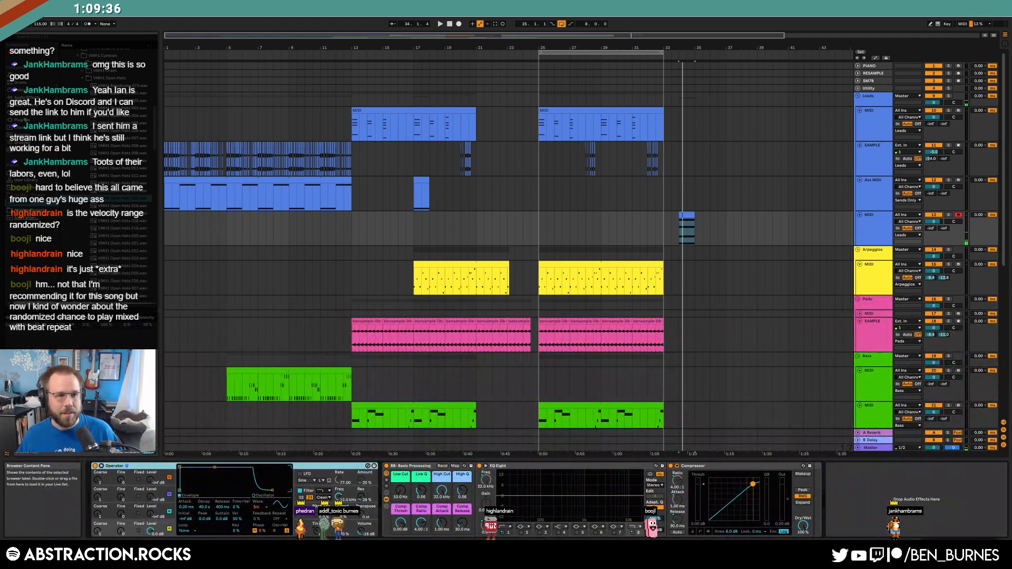
click(28, 97)
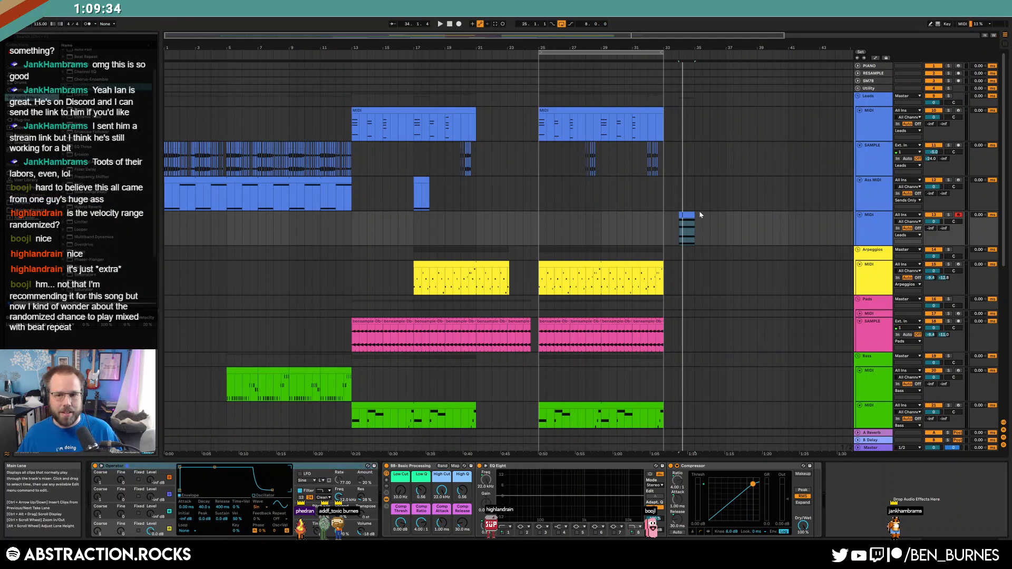
- Loop the chord clip at bar 34 and add a copy of the chord one octave lower, C3 to A#3
click(688, 216)
double_click(687, 216)
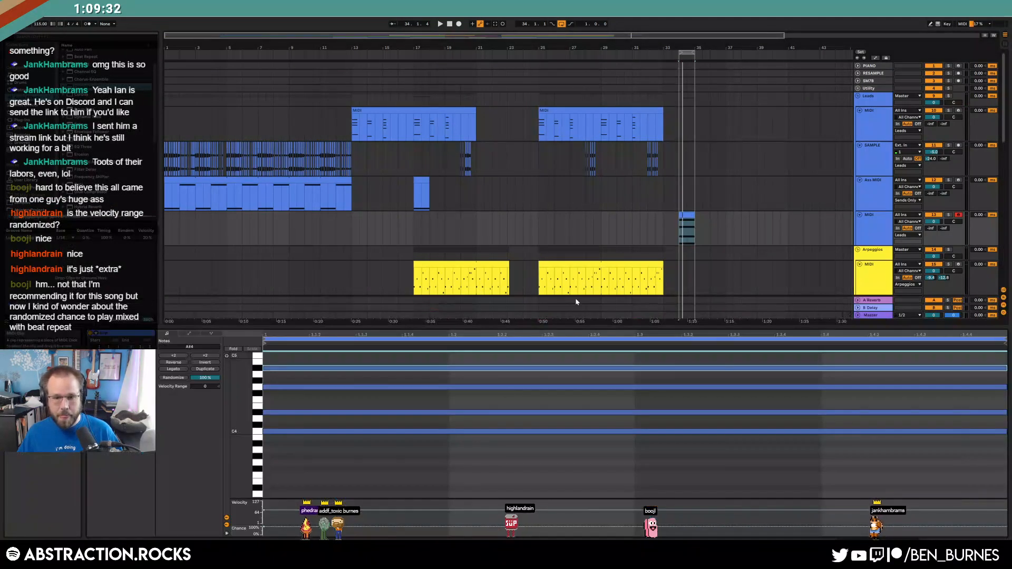
key(ctrl+z)
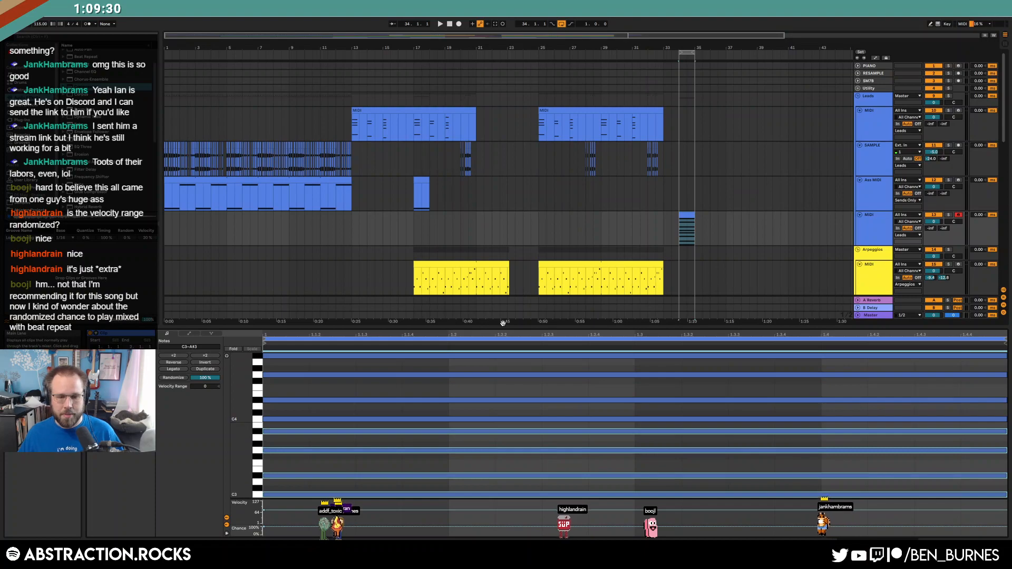
- Lower the volume of the new Leads MIDI track that holds the chord clip
key(shift+Tab)
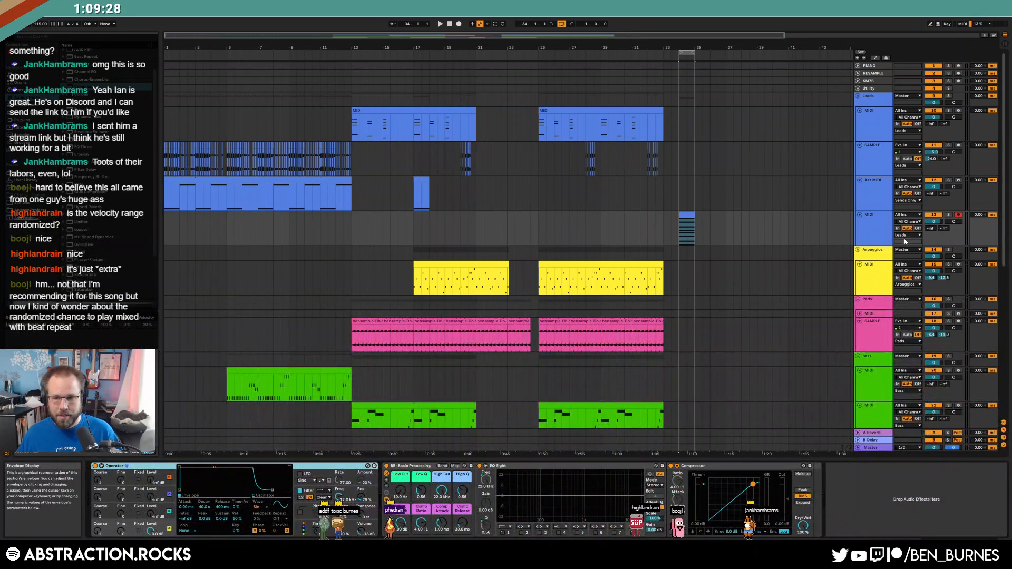
click(934, 222)
drag(934, 221, 933, 237)
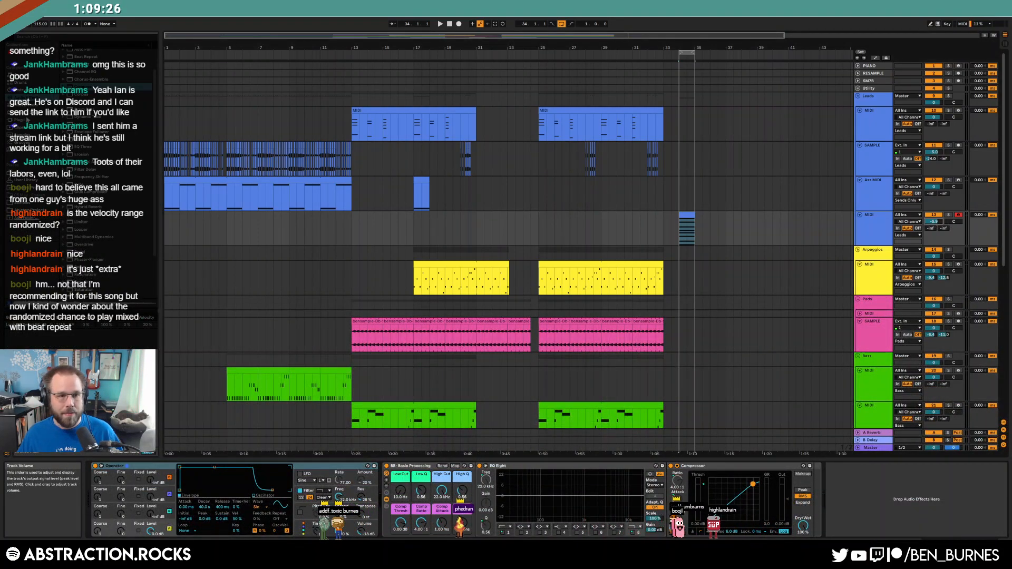
- Select all notes in the bar 34 chord clip and lower their chance to about 74%
double_click(683, 214)
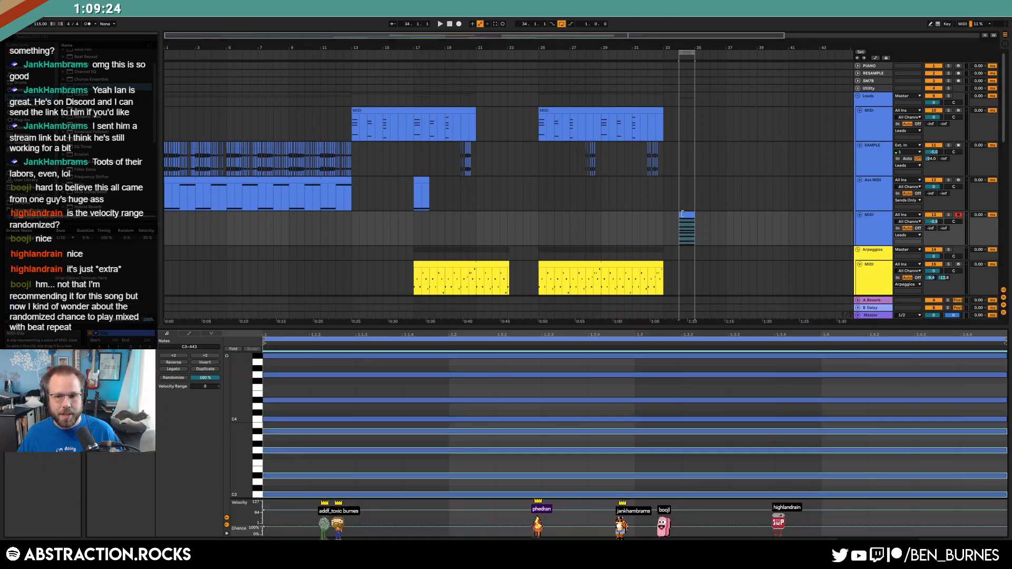
click(315, 393)
key(ctrl+a)
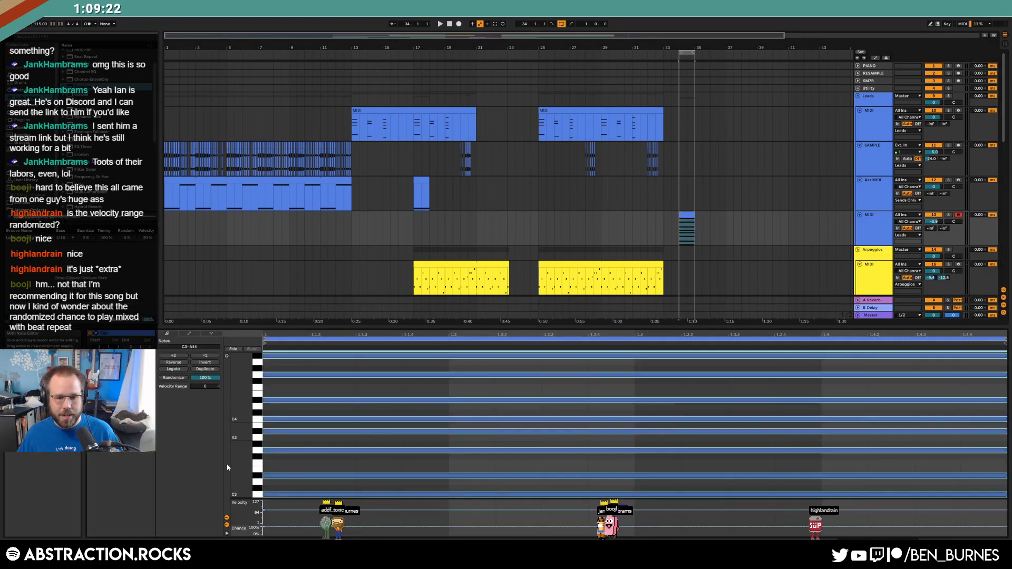
drag(271, 526, 255, 539)
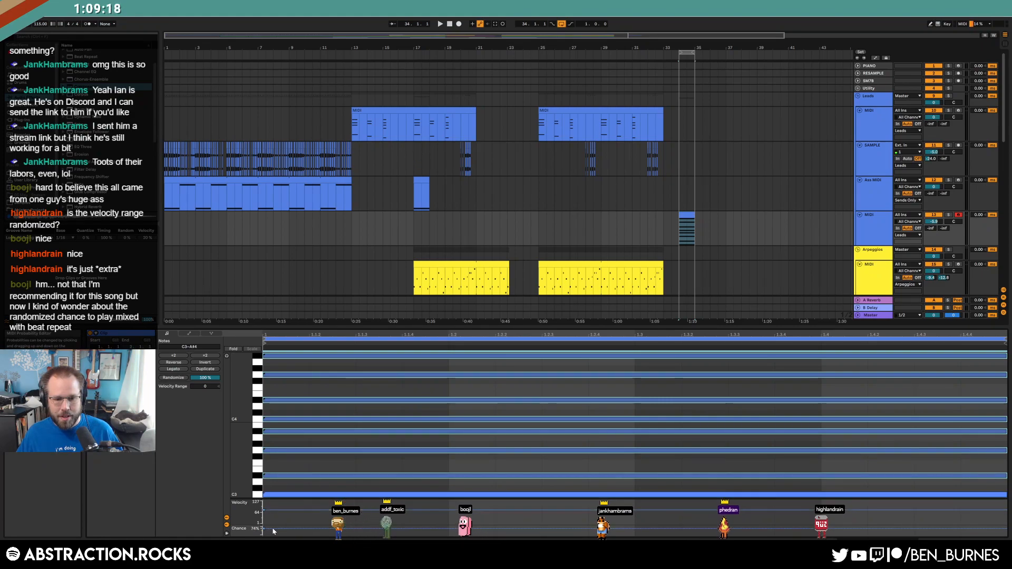
- Audition the bar 34 chord clip and insert an Arpeggiator before Operator on its Leads MIDI track
key(space)
key(shift+Tab)
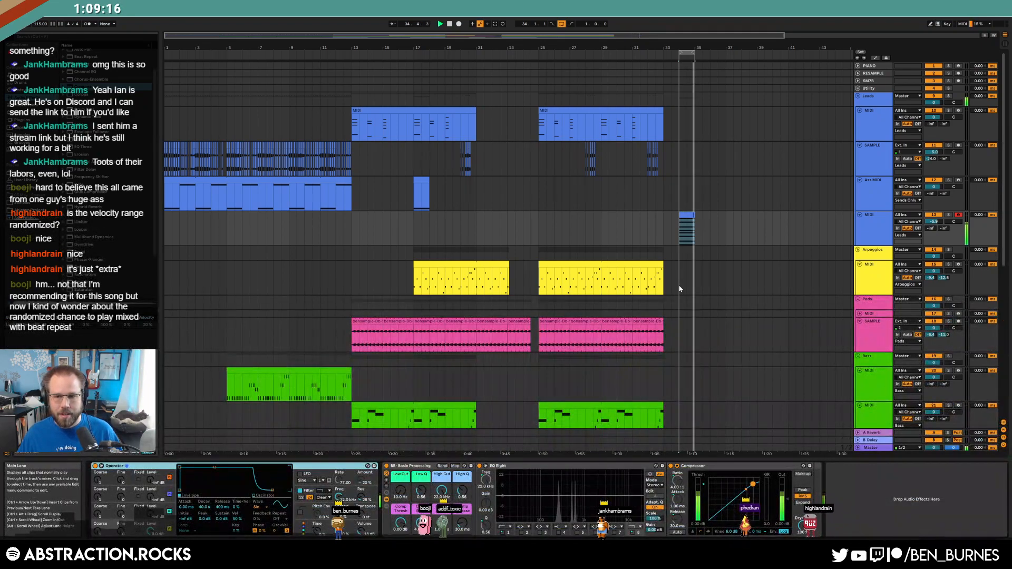
click(688, 216)
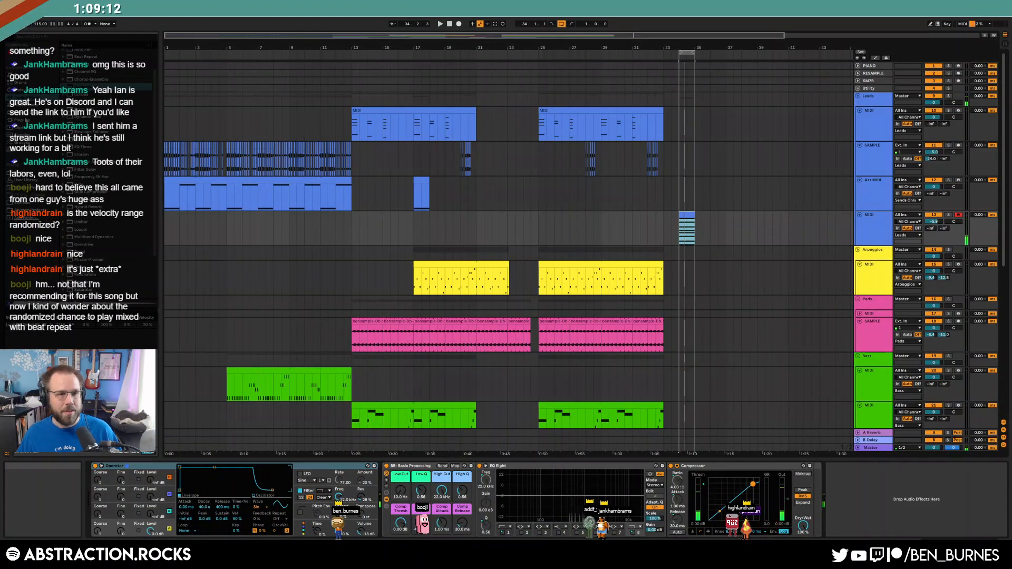
click(35, 106)
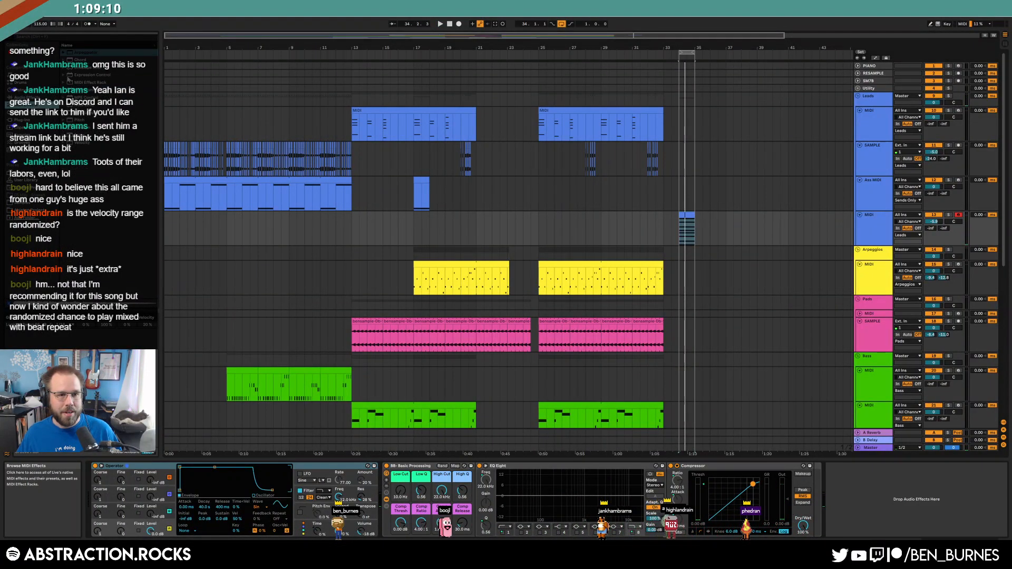
drag(80, 54, 144, 514)
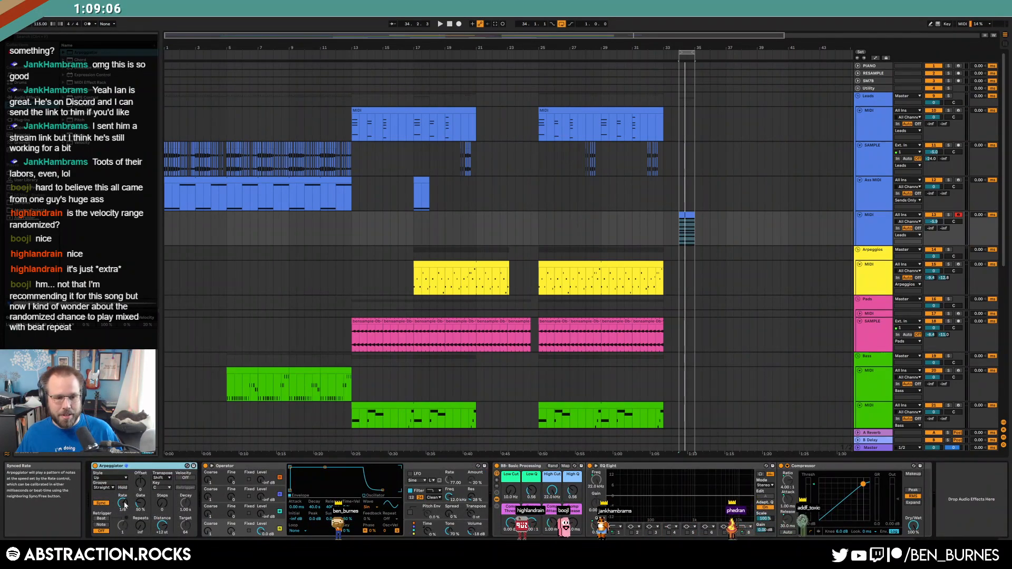
- Play the looped chord while setting the Arpeggiator's gate to 44% and adjusting its synced rate
click(522, 447)
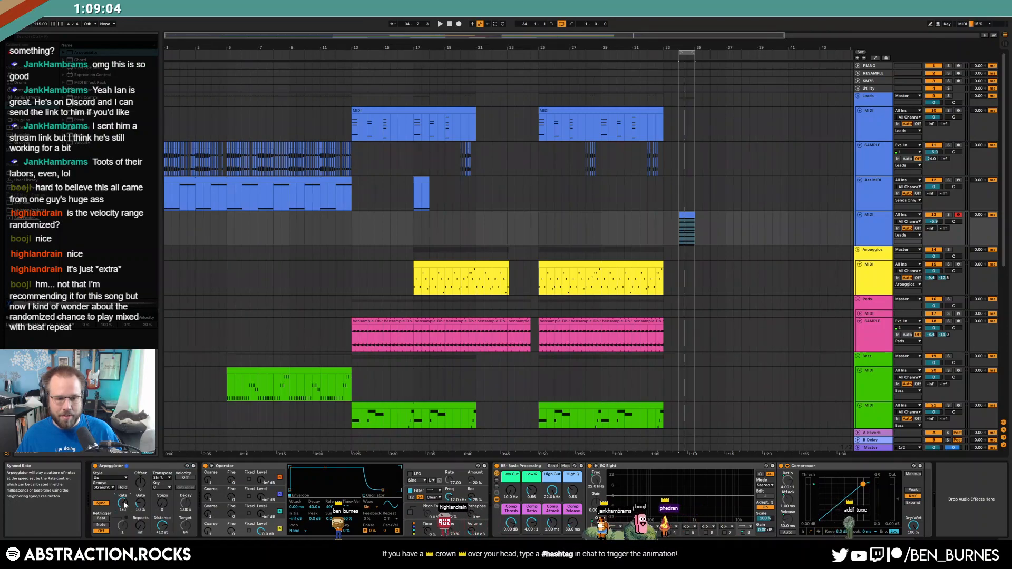
key(space)
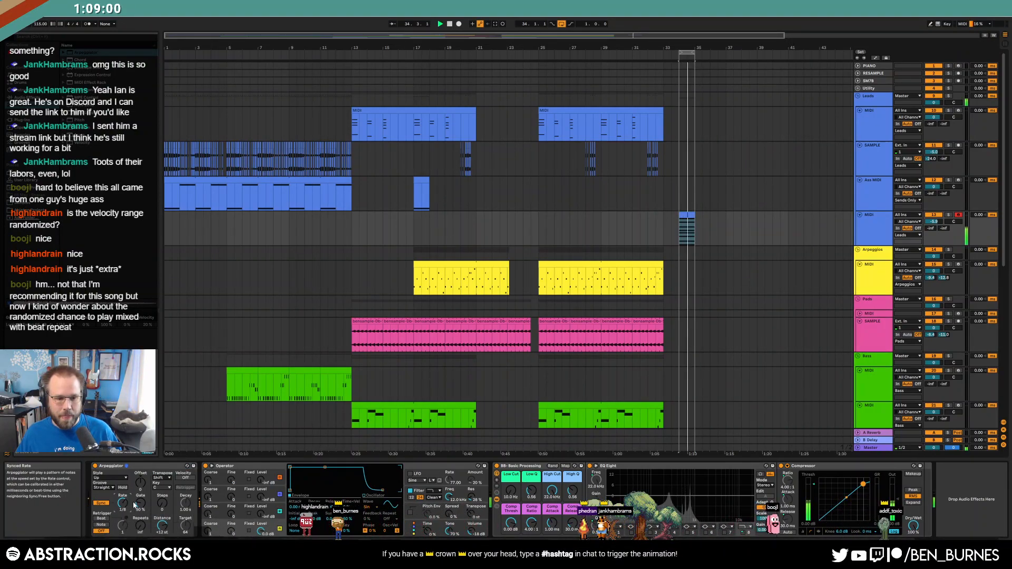
click(109, 478)
click(162, 502)
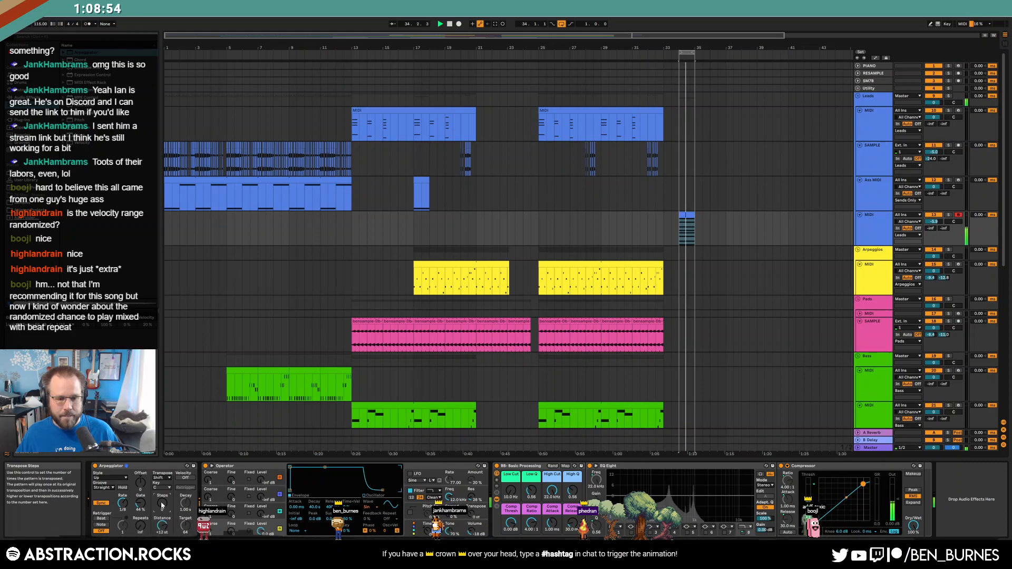
drag(123, 504, 122, 514)
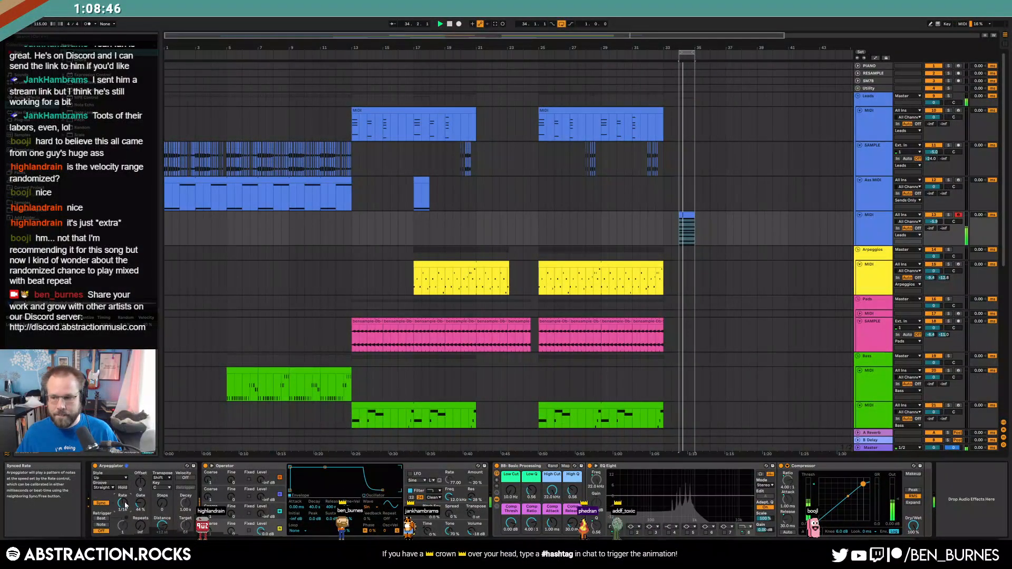
- Change Operator's oscillator A waveform to Sine 4 Bit
click(376, 505)
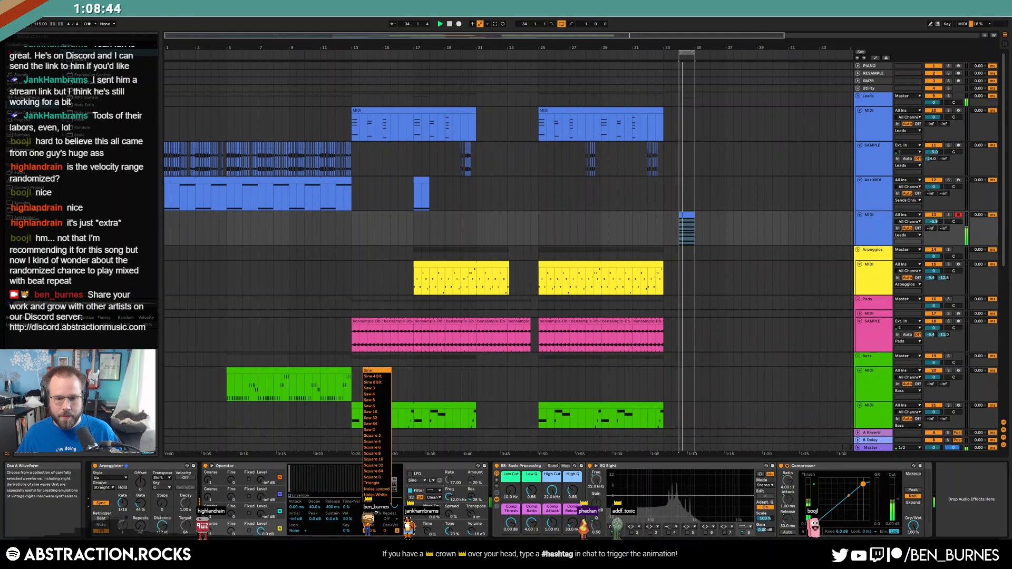
click(380, 376)
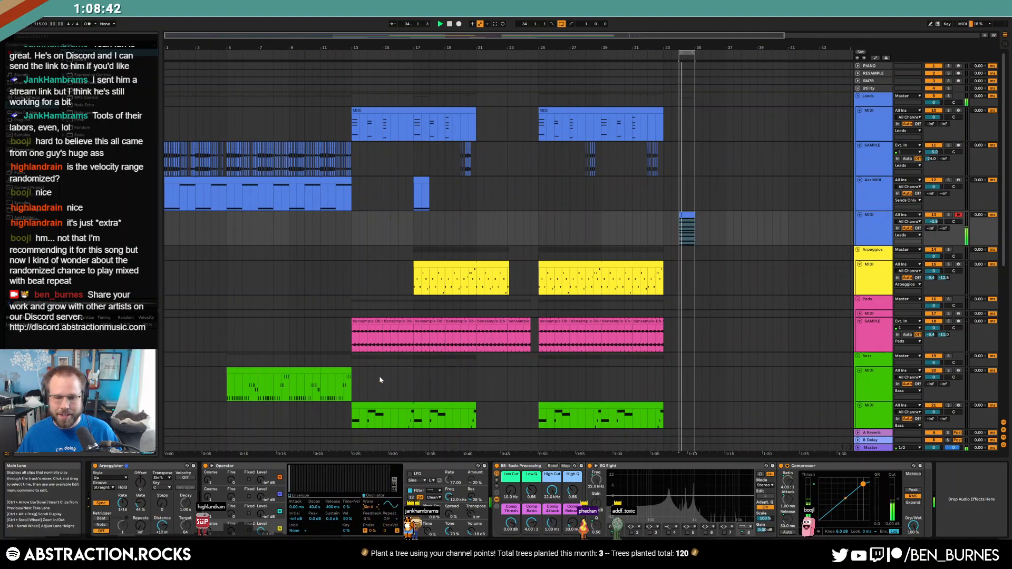
click(452, 505)
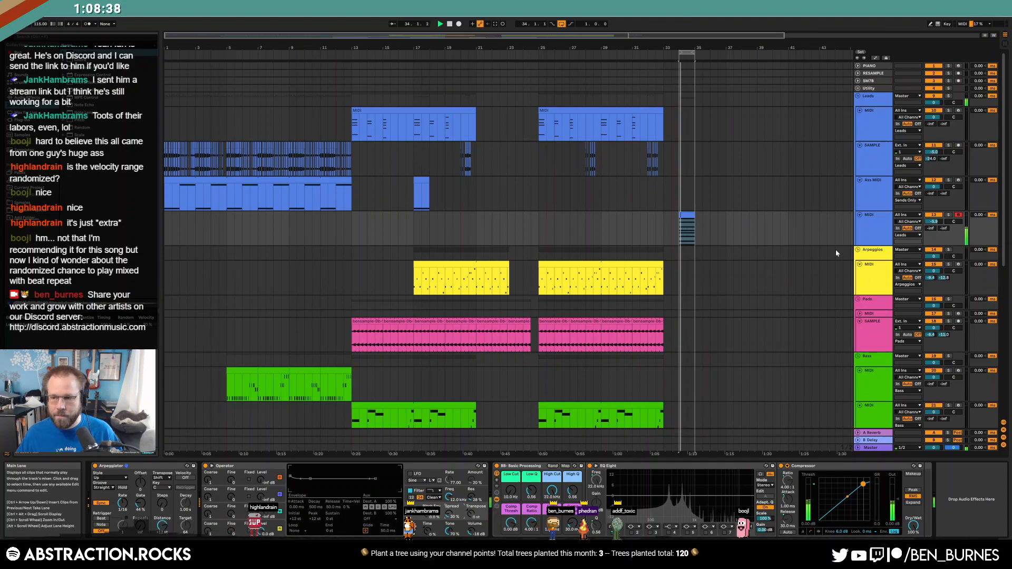
scroll(779, 276, down, 4)
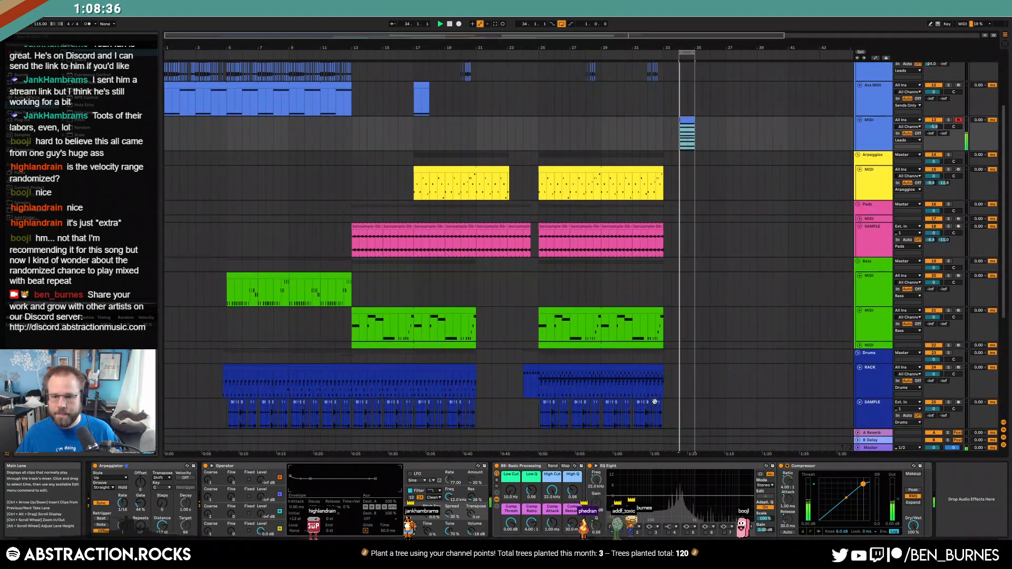
drag(661, 370, 699, 376)
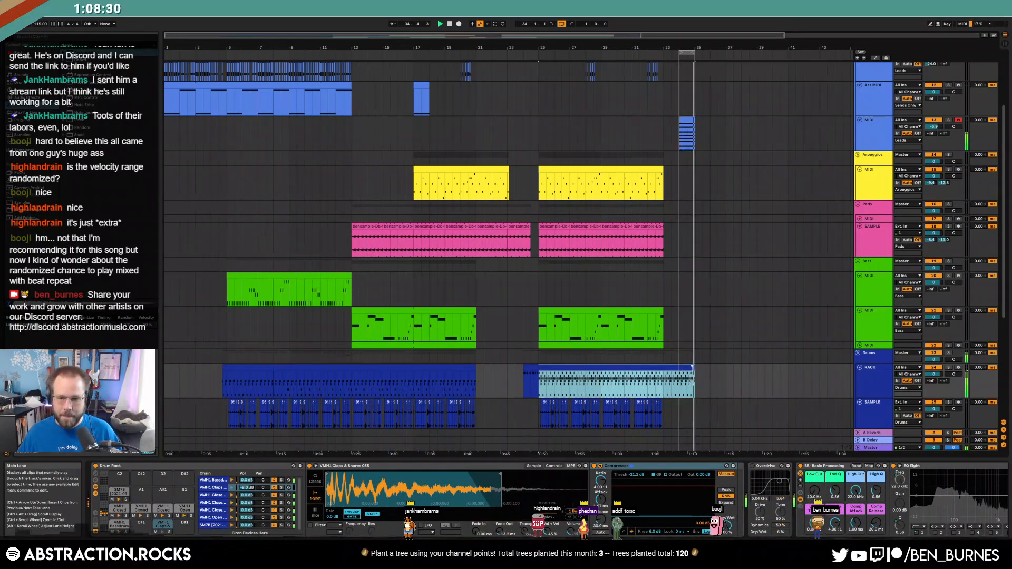
drag(693, 375, 665, 371)
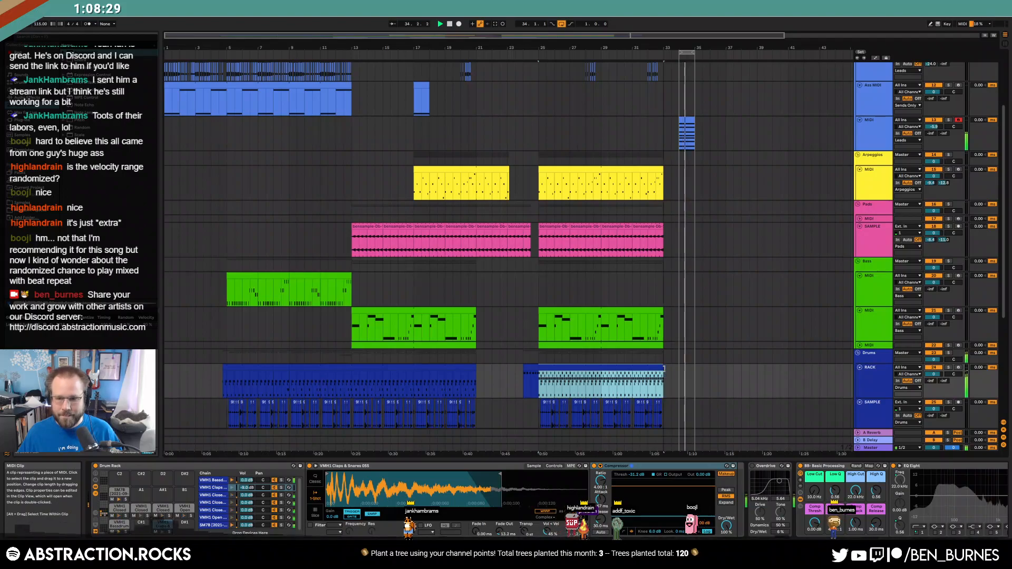
- Duplicate the Arpeggios MIDI track, move the bar 34 chord clip onto the copy, and delete the copied clips there
click(865, 136)
click(870, 178)
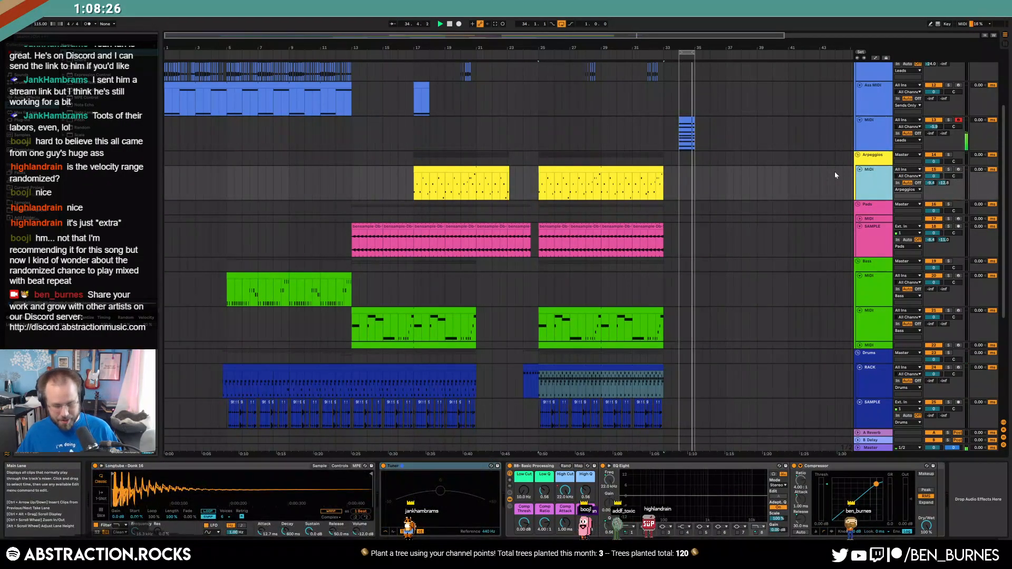
key(ctrl+d)
drag(687, 121, 399, 216)
key(Delete)
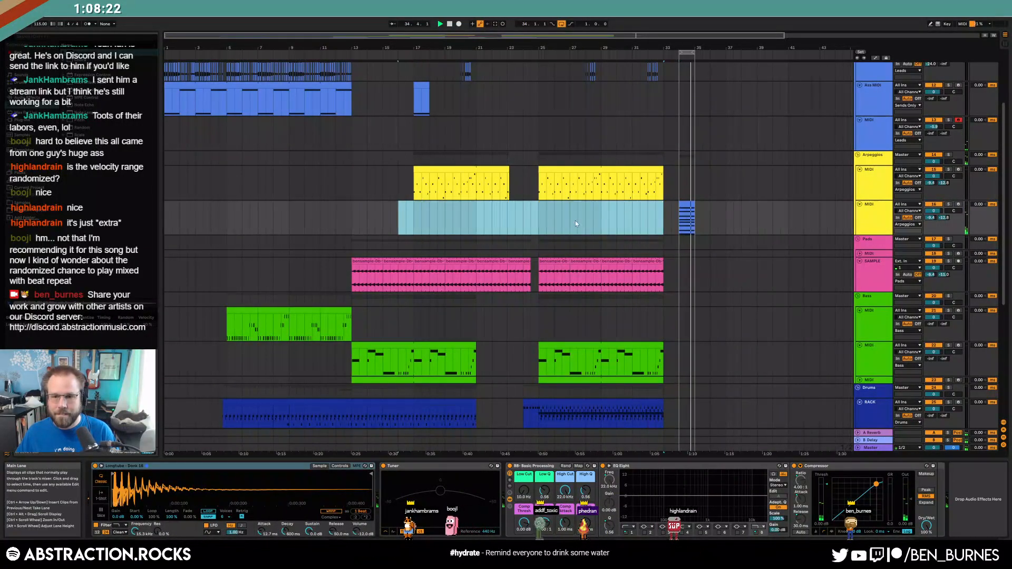
- Copy the Leads Arpeggiator to the start of the new Arpeggios track's device chain and lower the track's reverb and delay sends
click(685, 214)
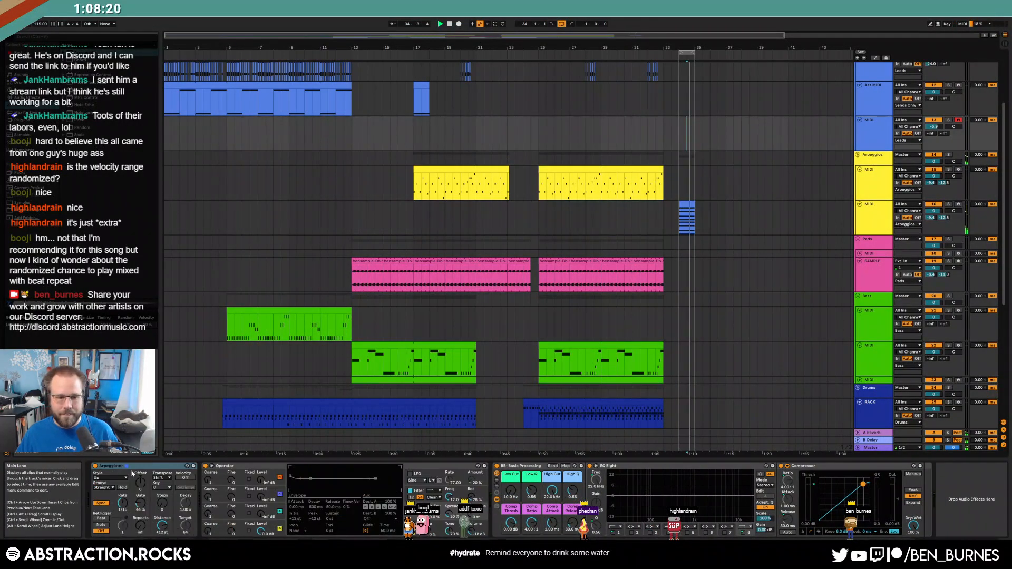
click(135, 466)
click(717, 223)
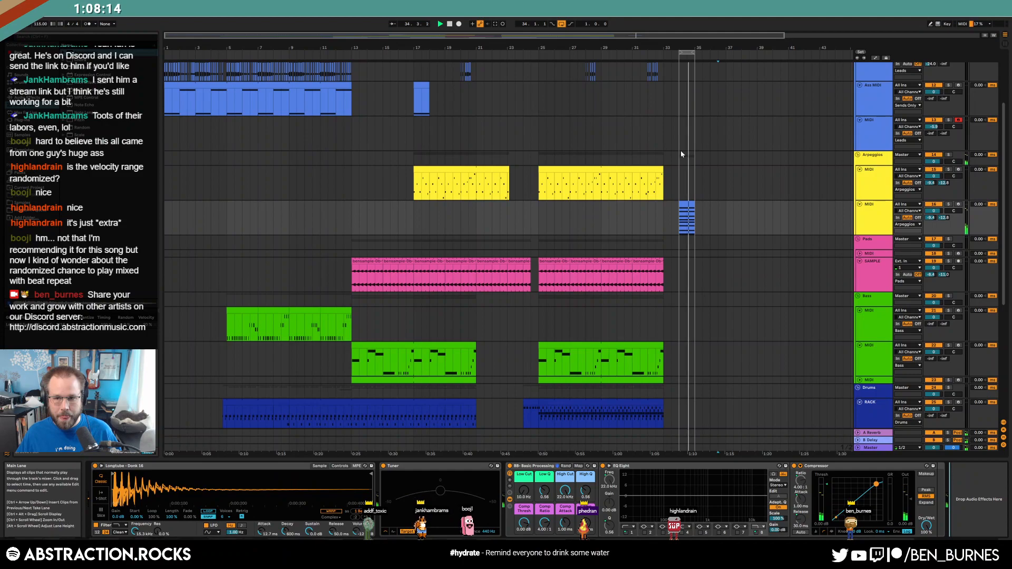
click(112, 467)
key(ctrl+v)
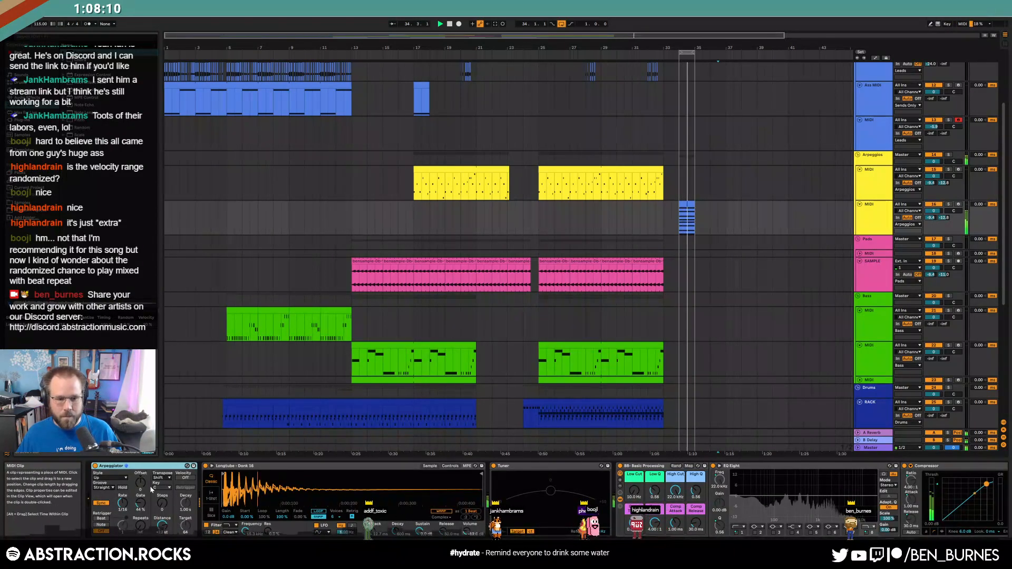
drag(931, 217, 930, 264)
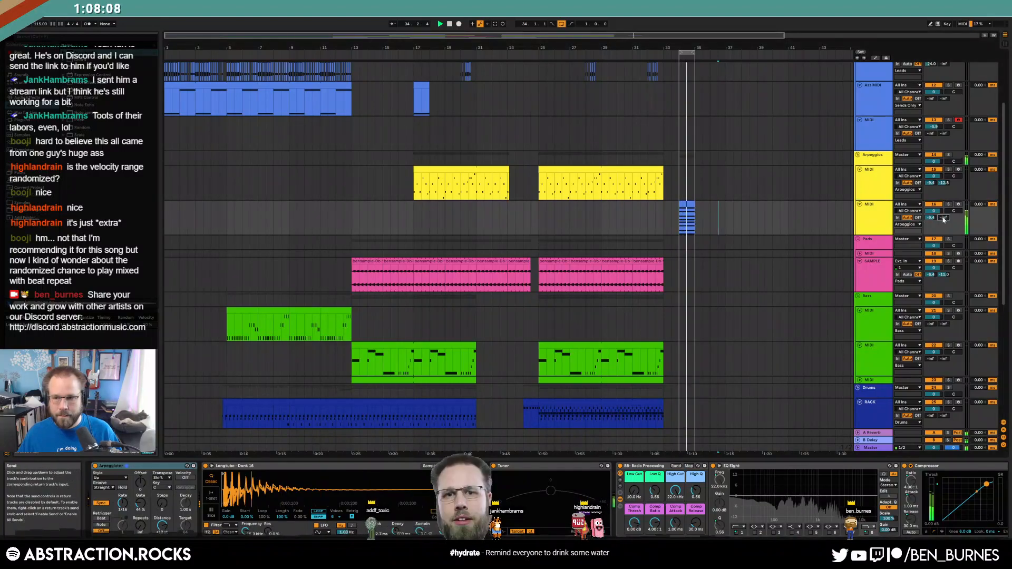
drag(944, 218, 943, 238)
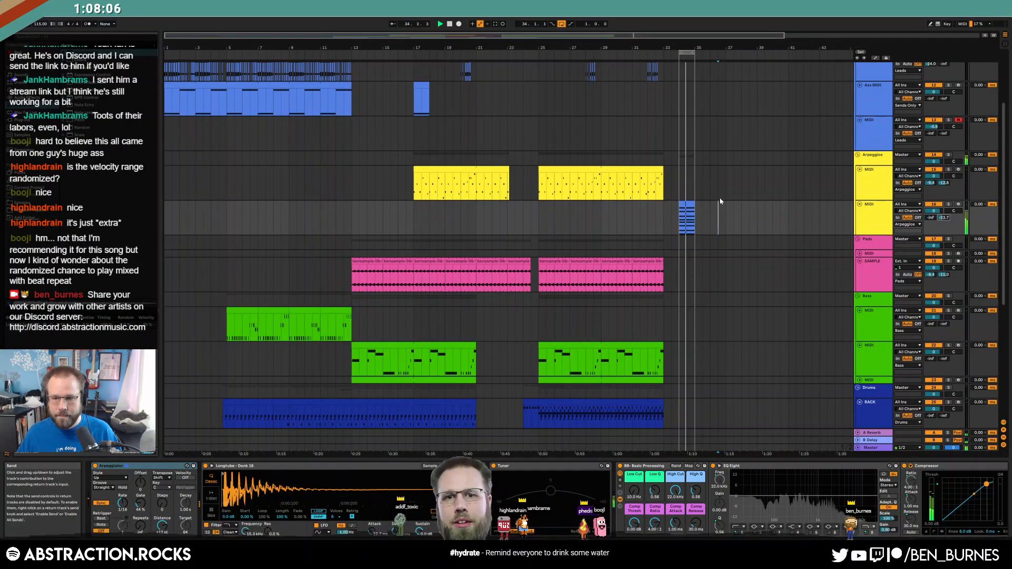
- Transpose all notes of the bar 34 chord clip up two octaves, to C5 through A#6
double_click(686, 204)
key(shift+Up)
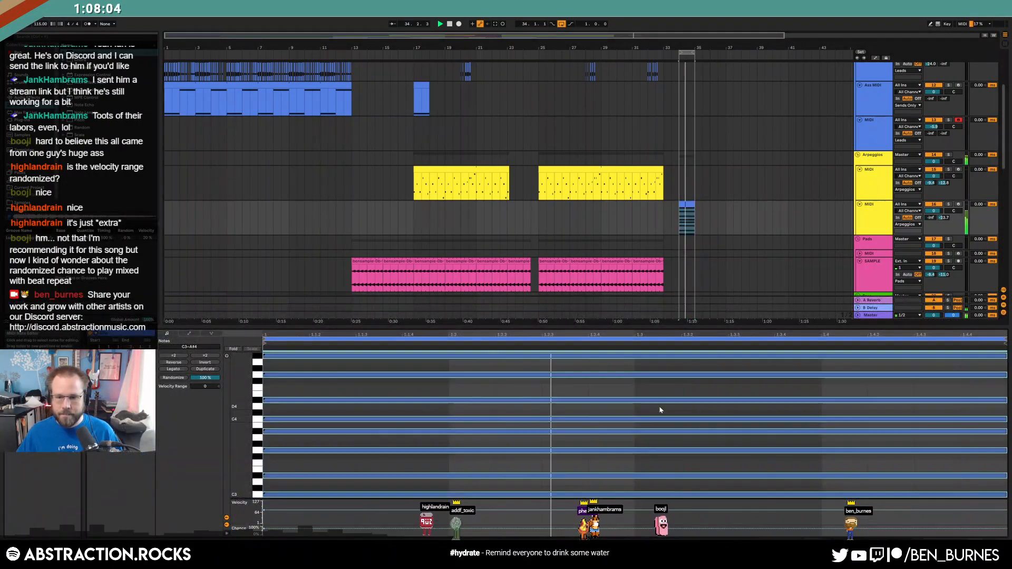
key(shift+Up)
key(shift+Tab)
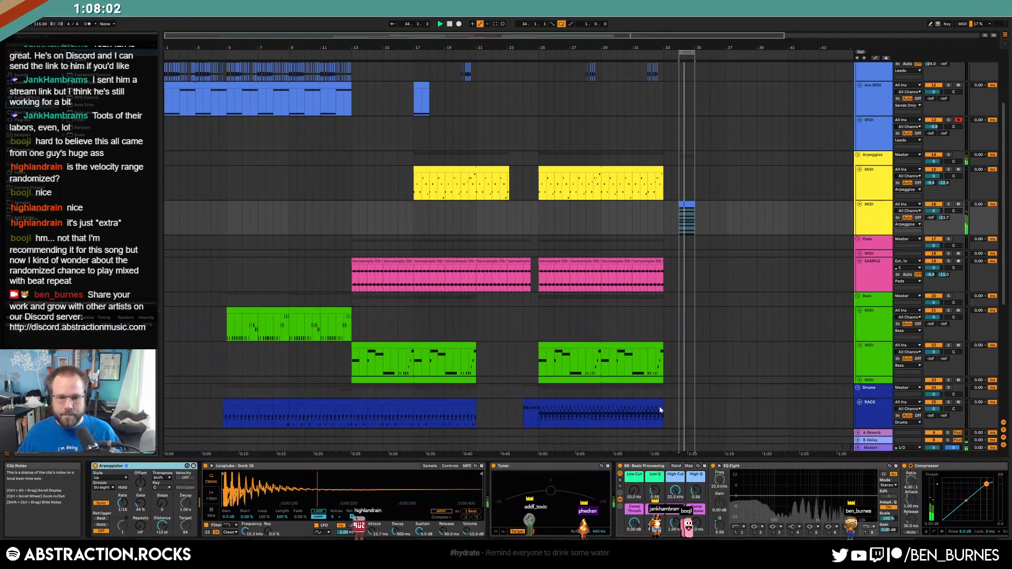
key(shift+Tab)
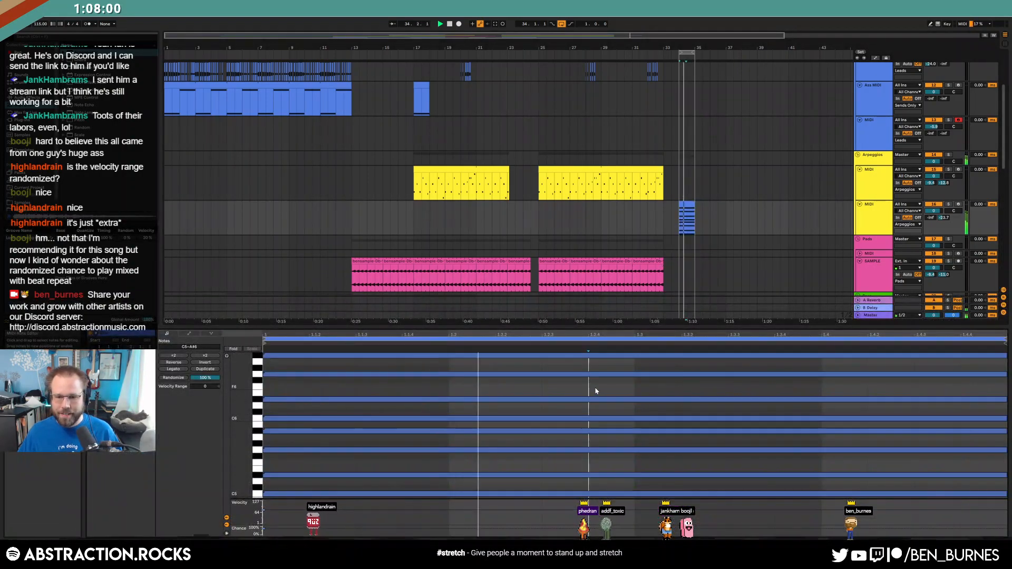
key(shift+Tab)
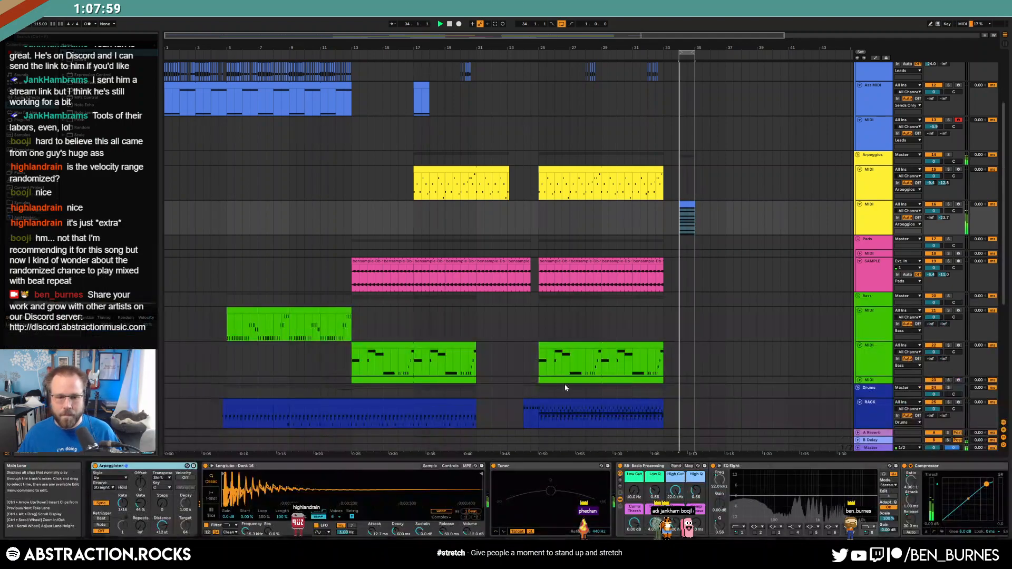
- Apply the yellow Arpeggios track color to the chord clip and extend the clip's start back to bar 33
right_click(881, 225)
click(918, 388)
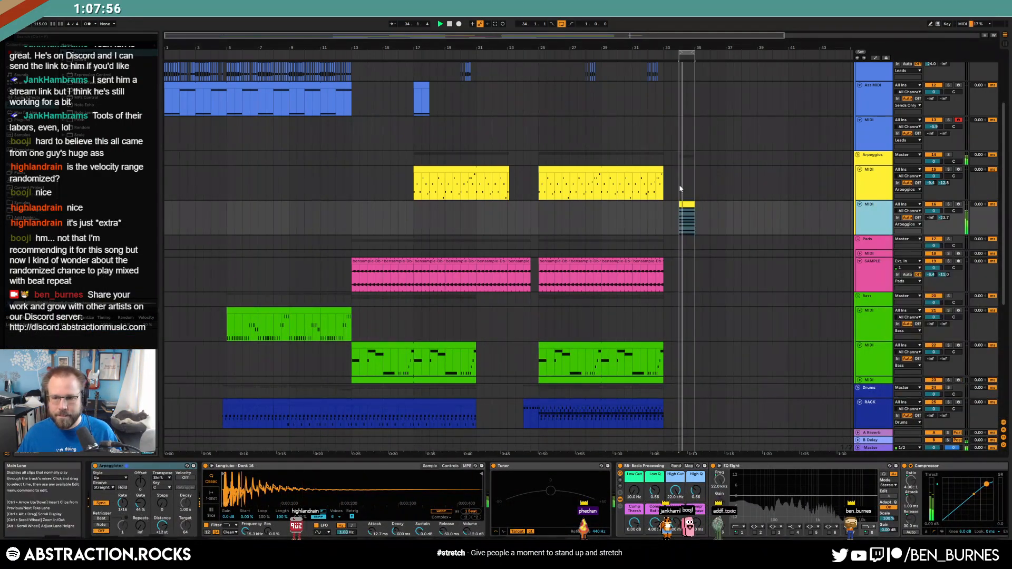
click(690, 204)
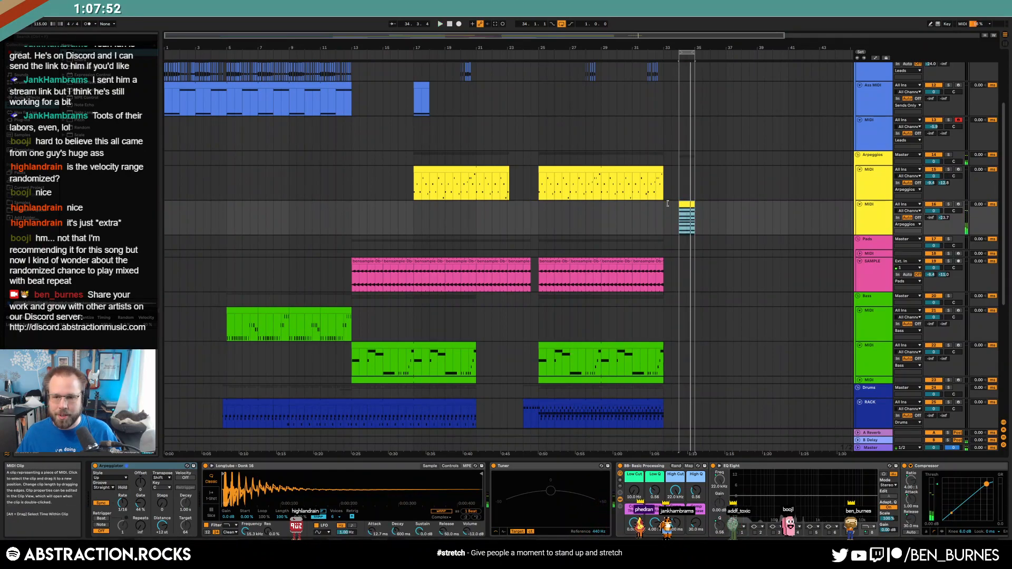
- Continue the drums to bar 35 by extending the rack and shaker clips and duplicating the last two bars of the first SAMPLE track
scroll(642, 391, down, 3)
drag(659, 356, 686, 359)
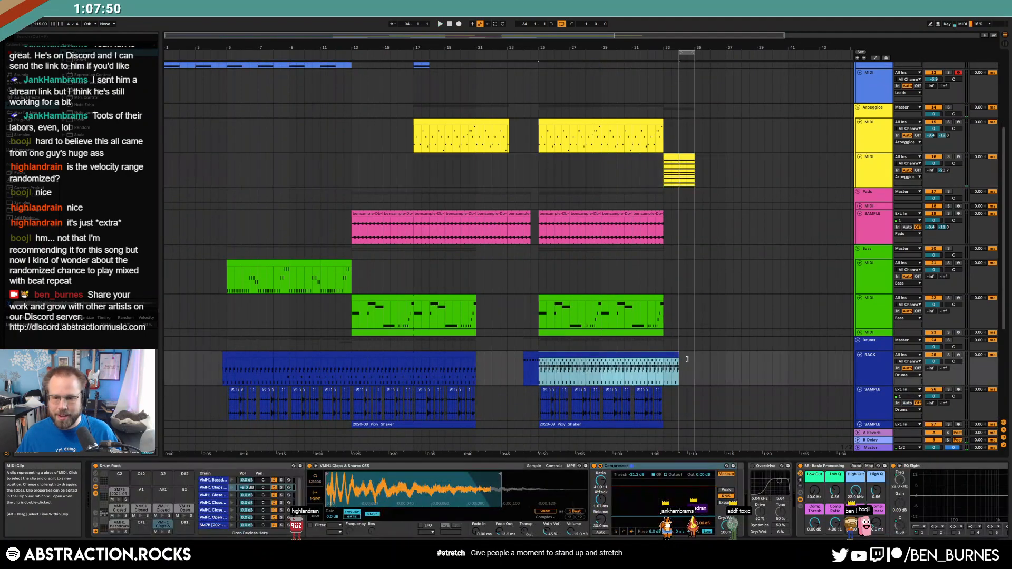
drag(663, 397, 632, 399)
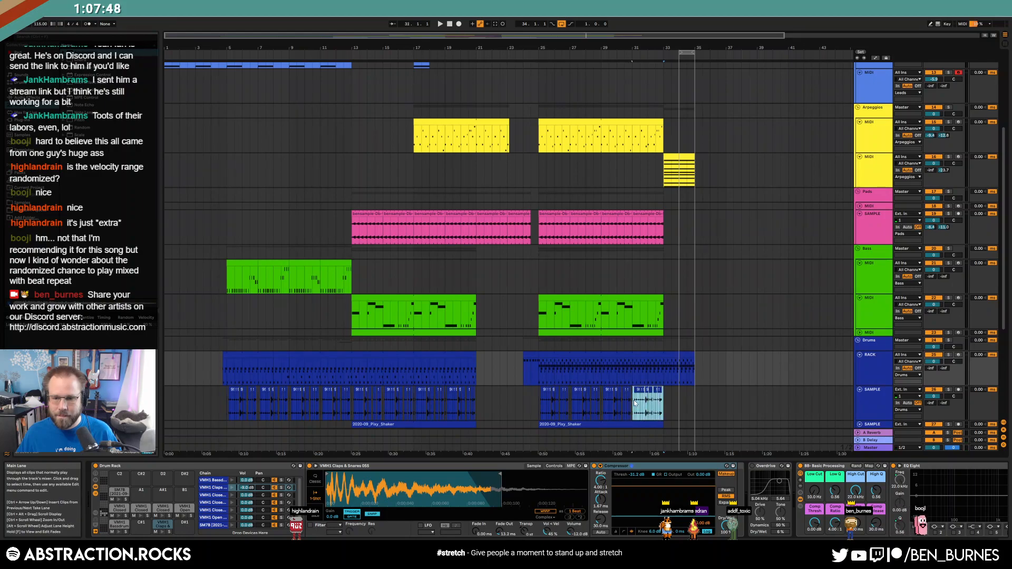
key(ctrl+d)
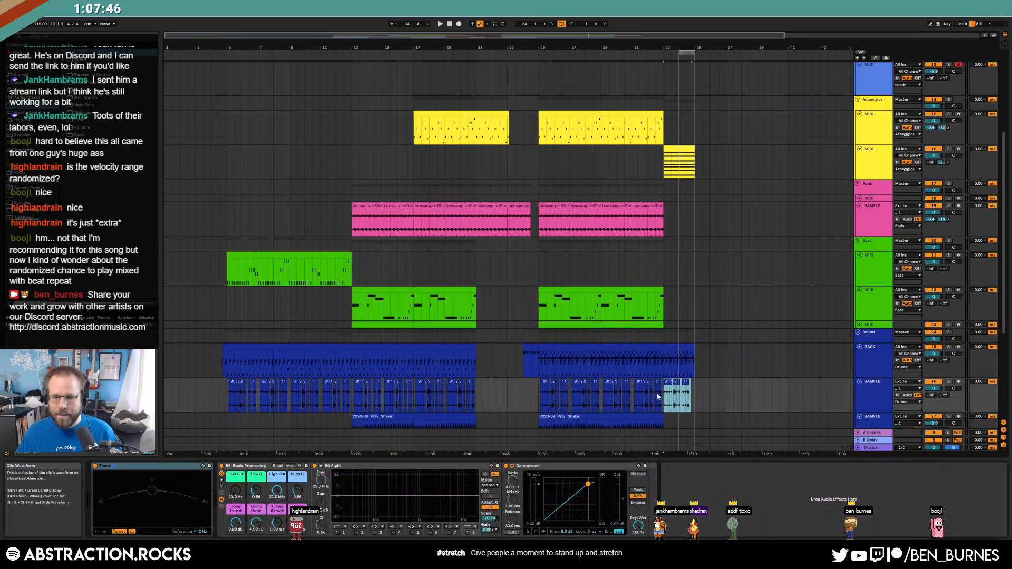
scroll(659, 394, down, 2)
drag(662, 385, 693, 387)
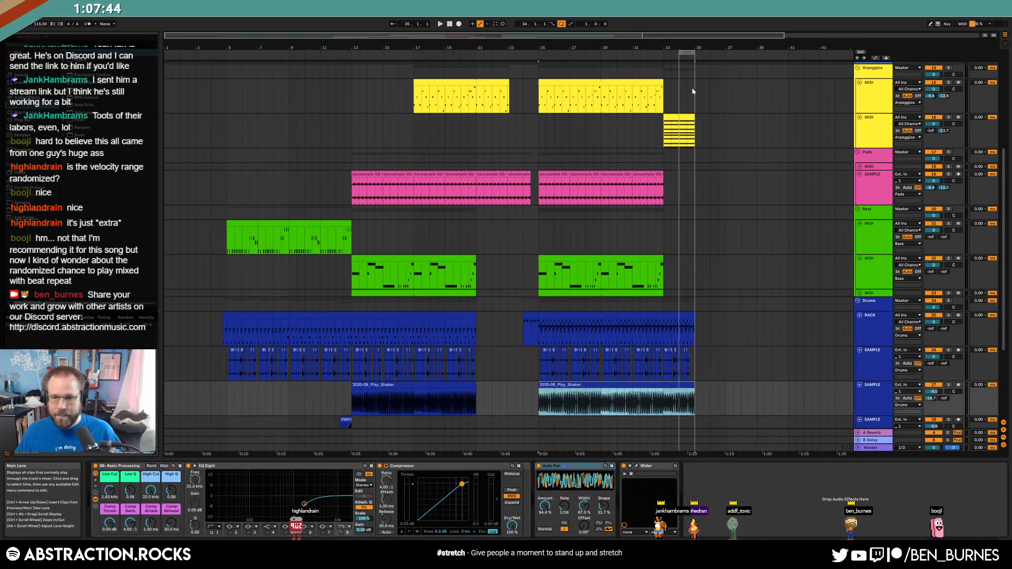
- Extend the loop region back to bar 33 and play bars 33 and 34 with the chord and drums
click(663, 129)
key(space)
drag(680, 53, 664, 54)
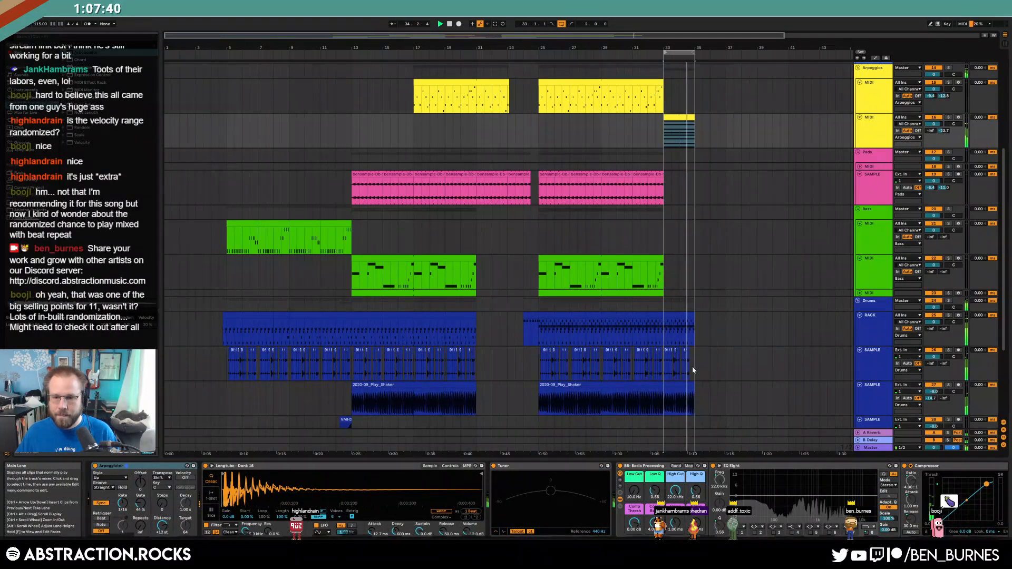
- Delete the duplicated clips on the first Drums SAMPLE track between bars 33 and 35
drag(692, 370, 665, 371)
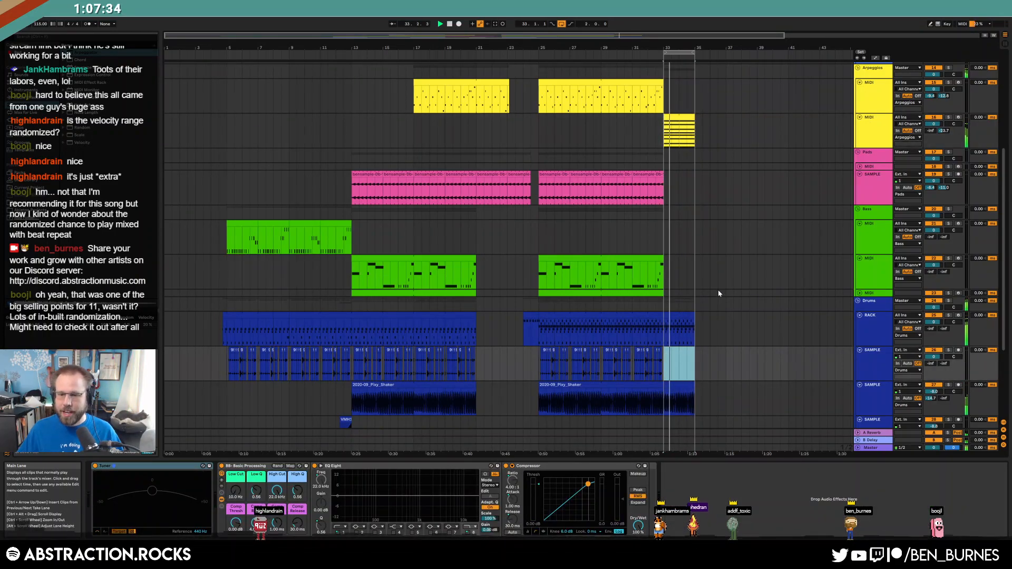
scroll(706, 369, down, 4)
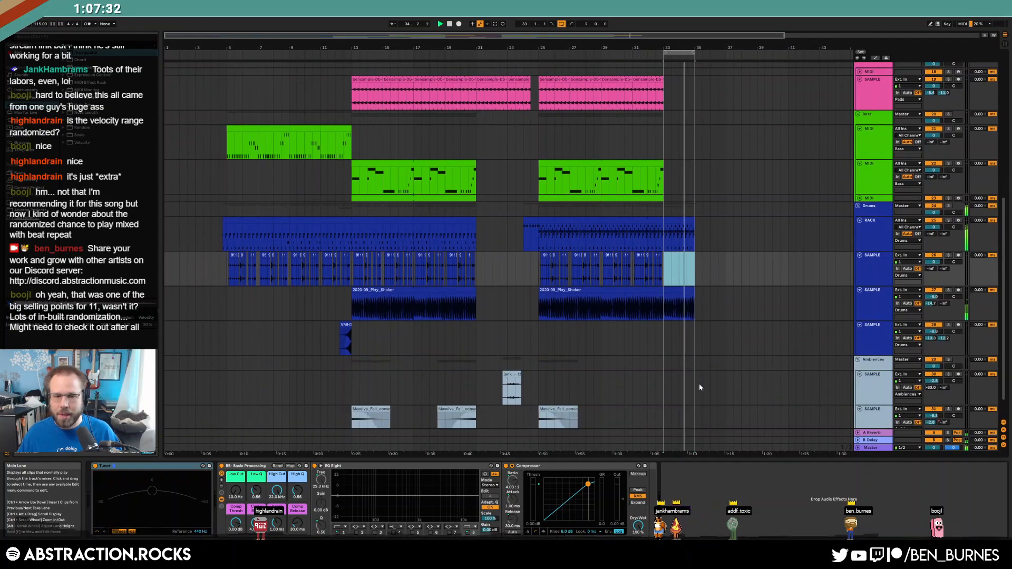
scroll(687, 326, up, 4)
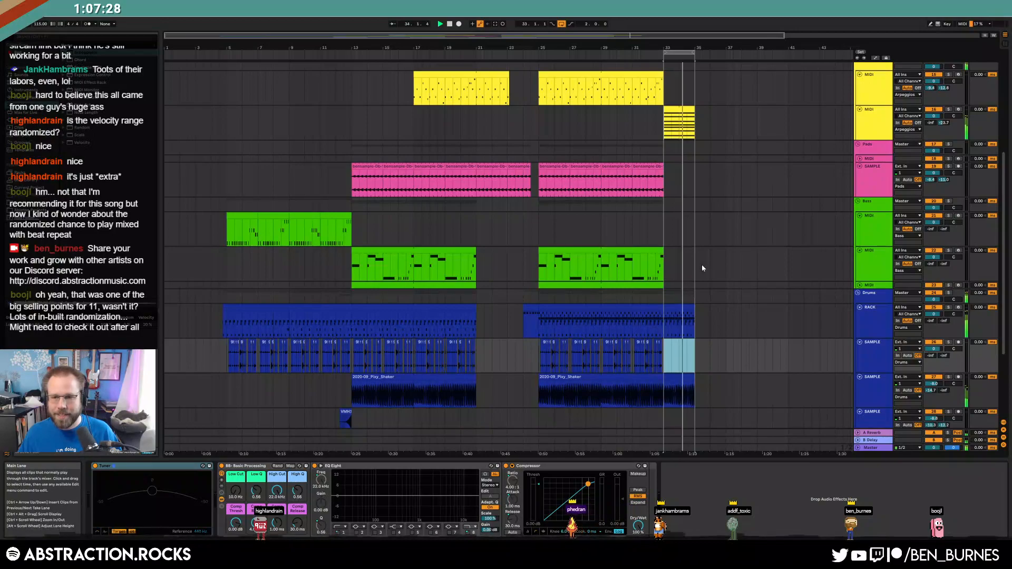
- Extend the upper Arpeggios MIDI clip to bar 35
scroll(707, 284, up, 6)
drag(660, 210, 695, 211)
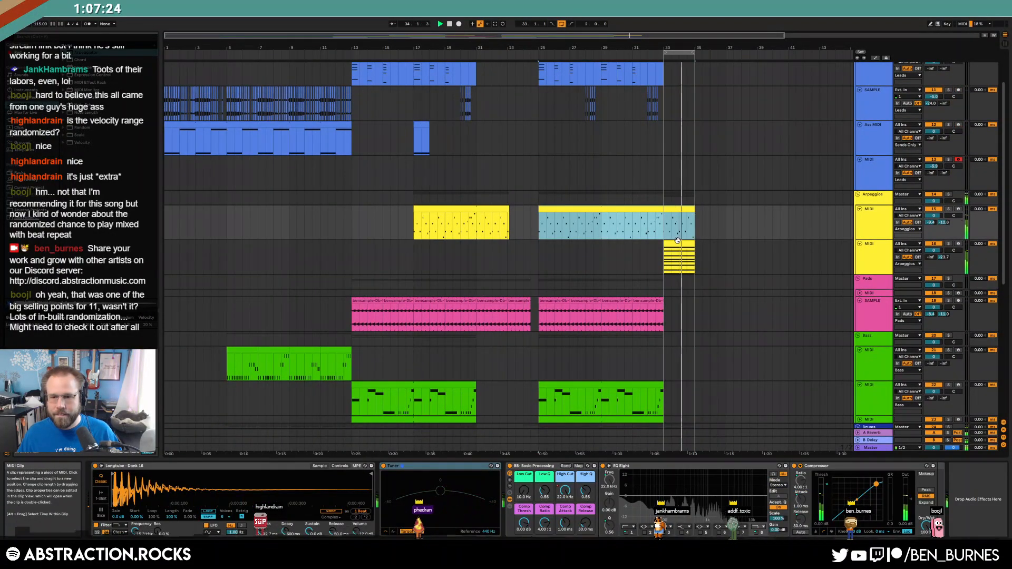
- Replace the Longtube - Donk 16 instrument on the chord track with the Operator from the last Leads MIDI track, and check the chord clip's notes
click(702, 139)
click(878, 169)
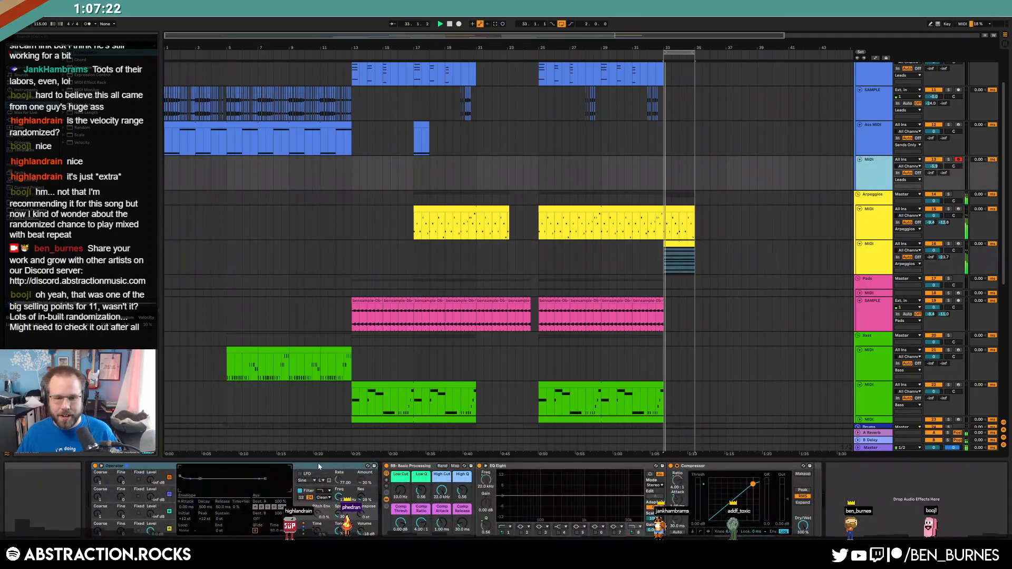
click(856, 261)
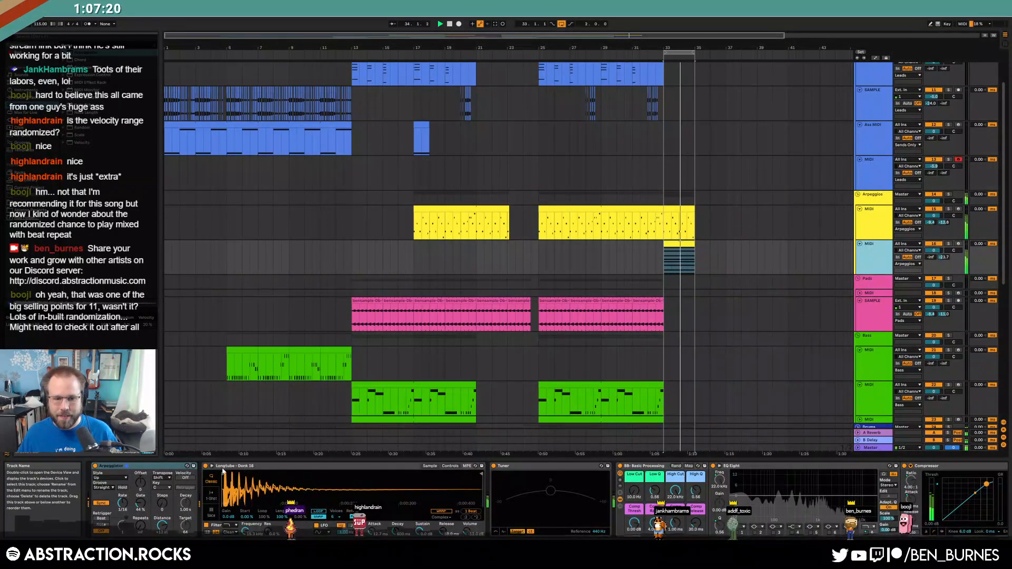
click(389, 466)
key(ctrl+v)
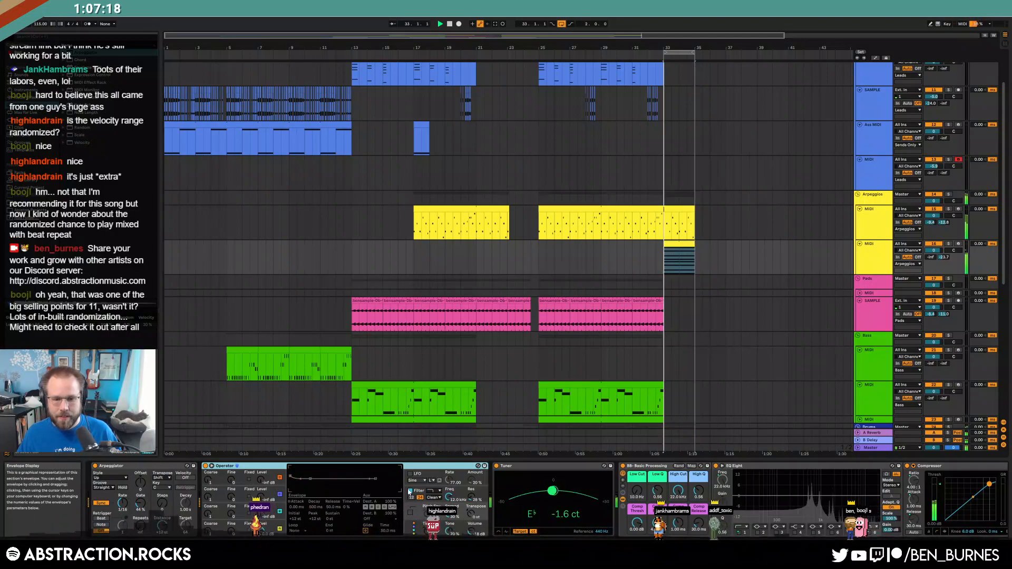
click(679, 244)
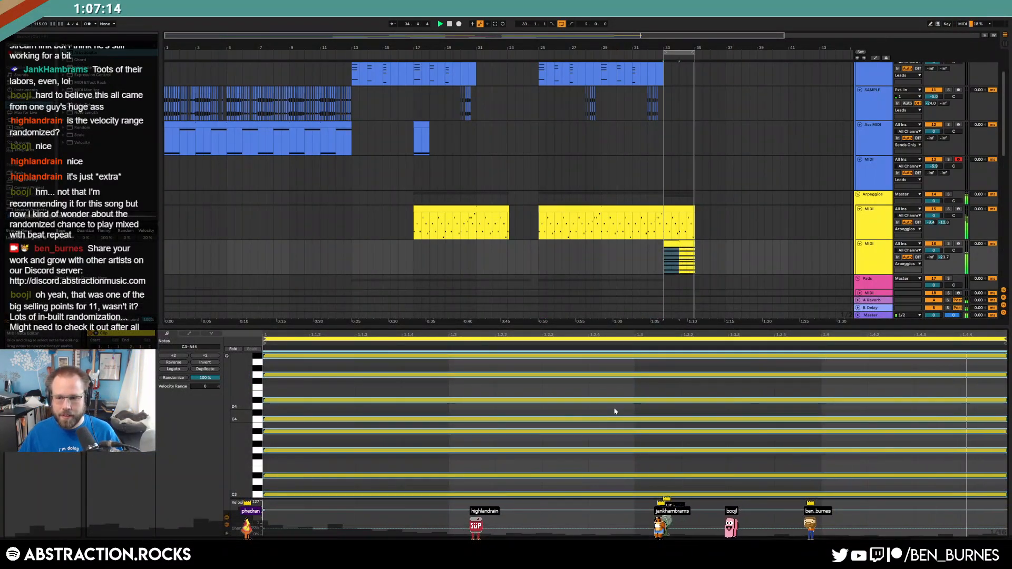
key(shift+Tab)
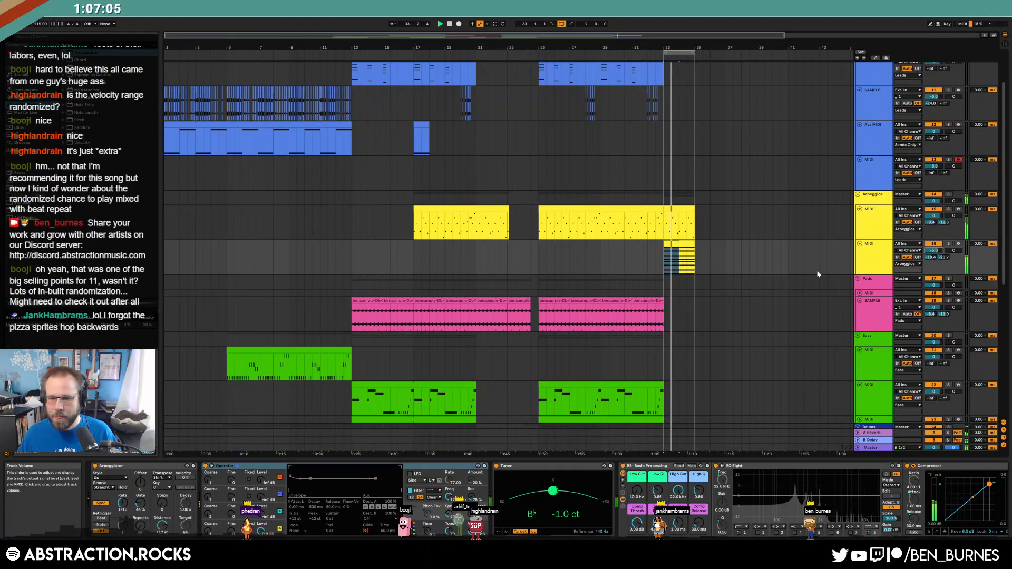
- Duplicate the last four bars of the Pads SAMPLE clips to fill bars 33 to 37 and stop playback
click(623, 301)
shift+click(644, 300)
key(ctrl+d)
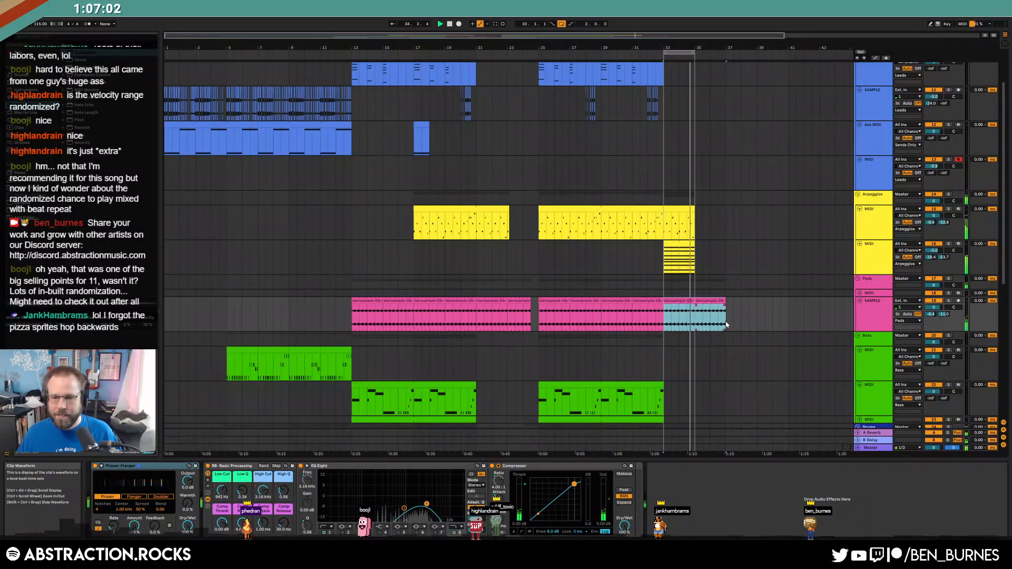
key(space)
- Lower the Pads SAMPLE track's Low Cut automation to about 580 Hz at bar 33, and return to the clip display
click(663, 319)
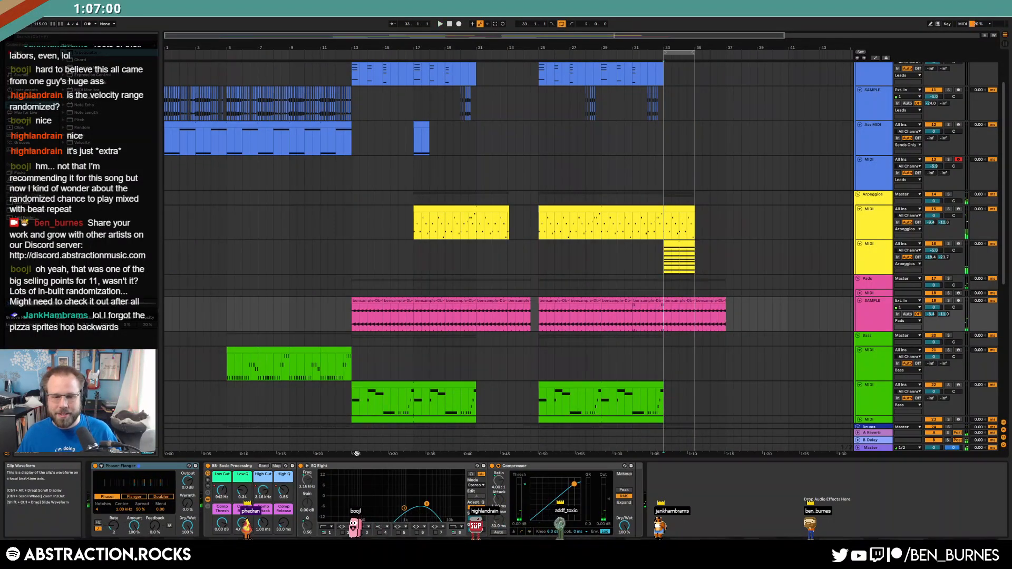
key(a)
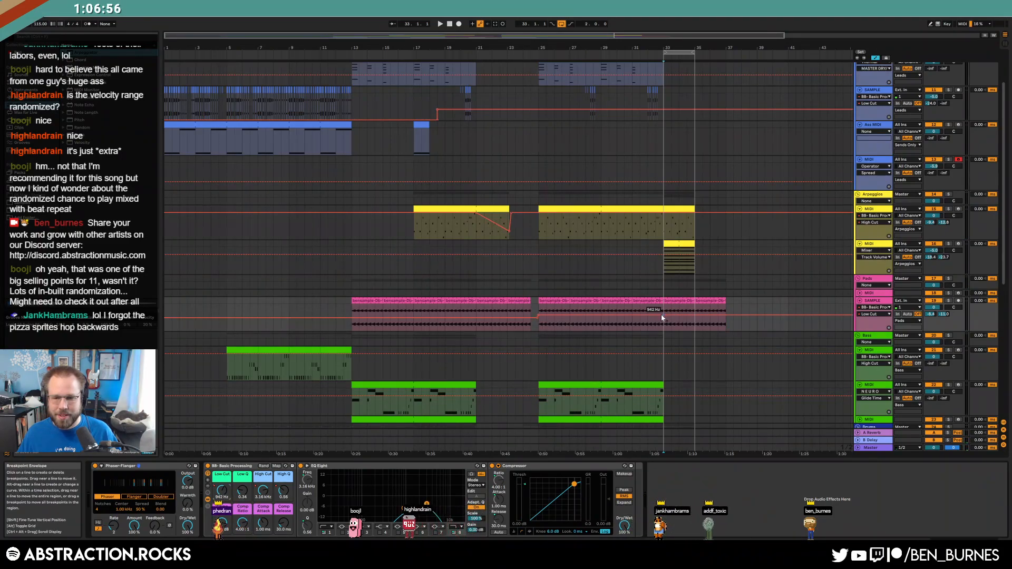
drag(664, 317, 664, 319)
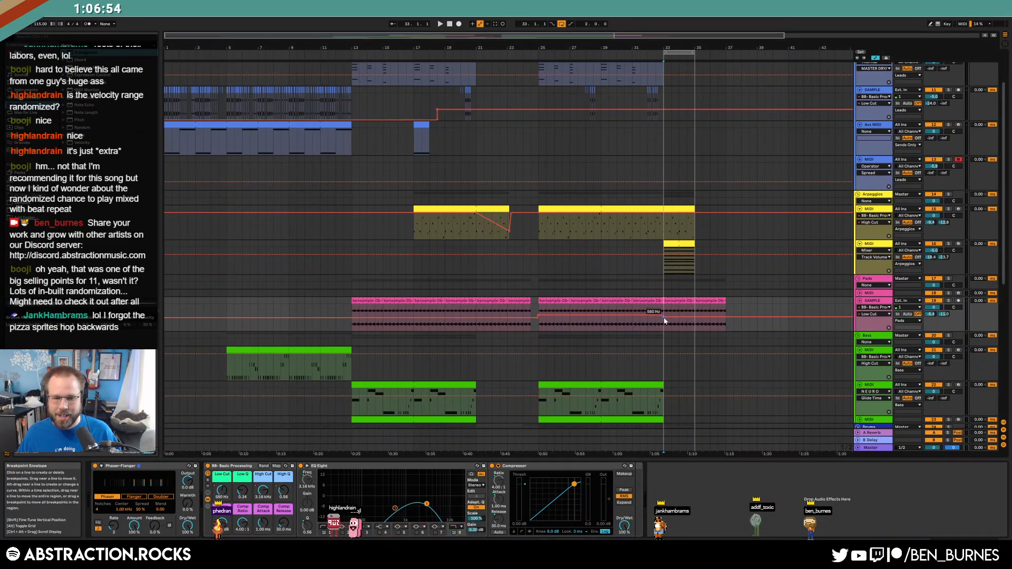
scroll(451, 361, down, 5)
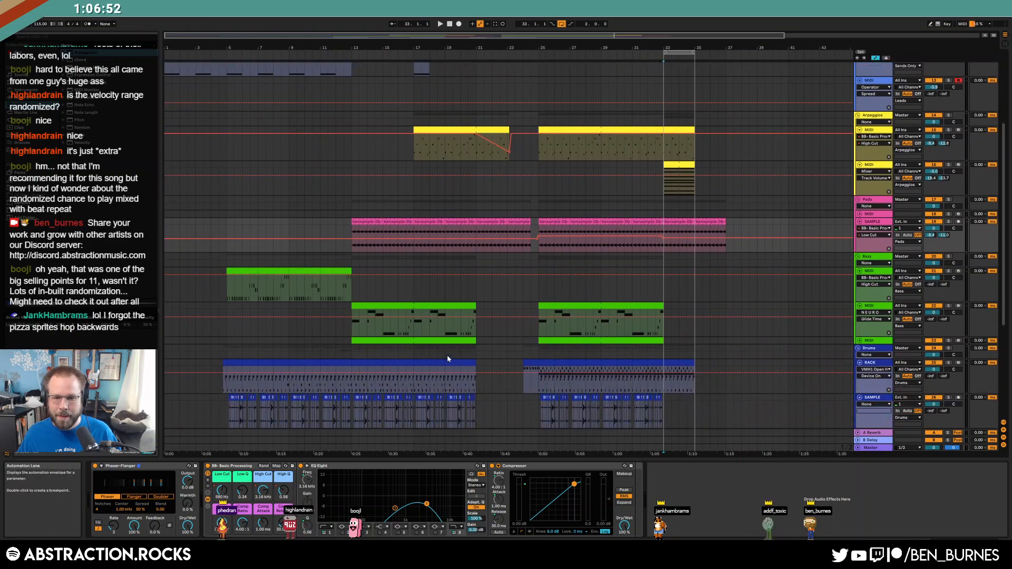
key(a)
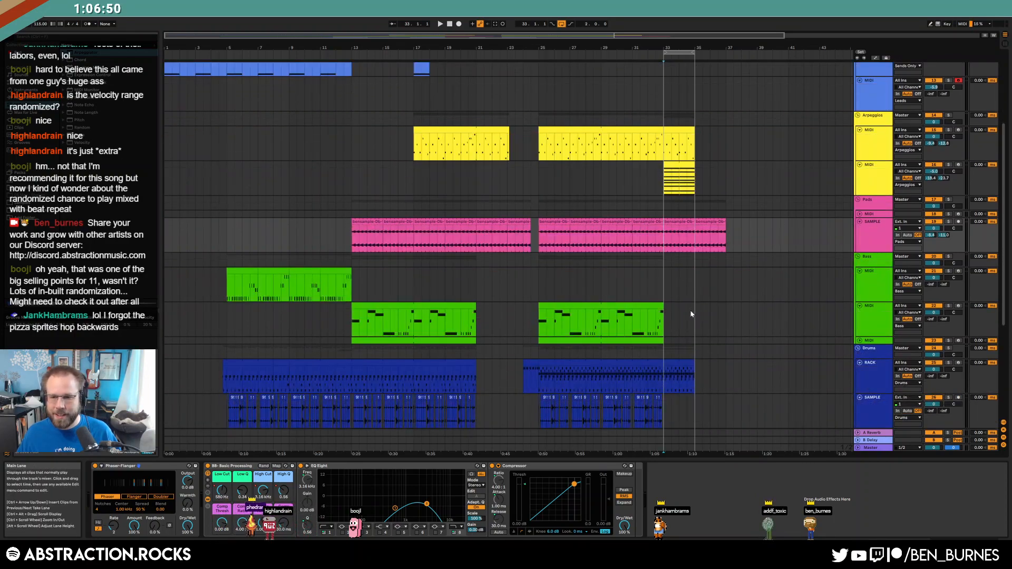
- Extend both Arpeggios clips and the loop region to bar 37
drag(691, 166, 723, 172)
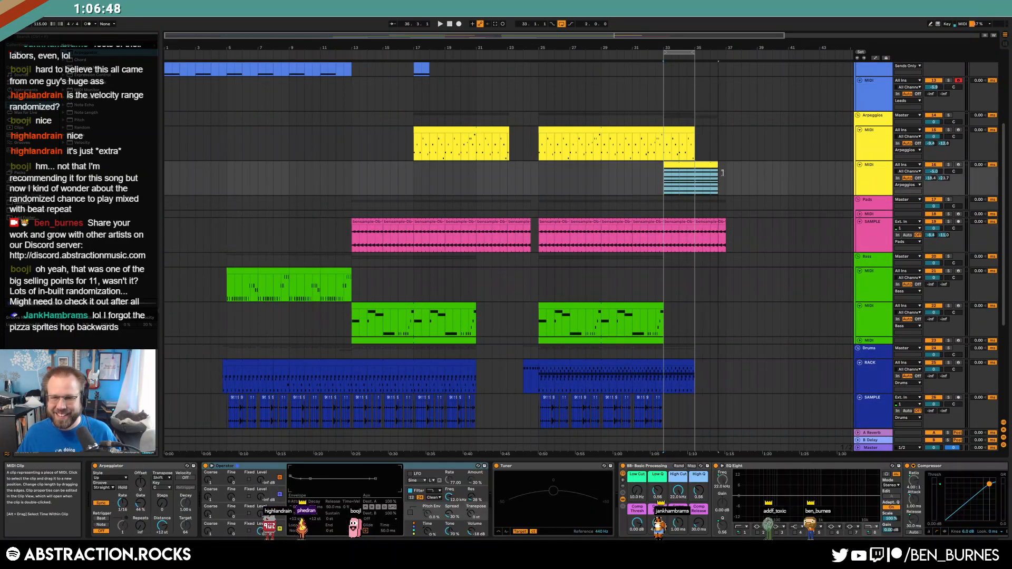
click(690, 130)
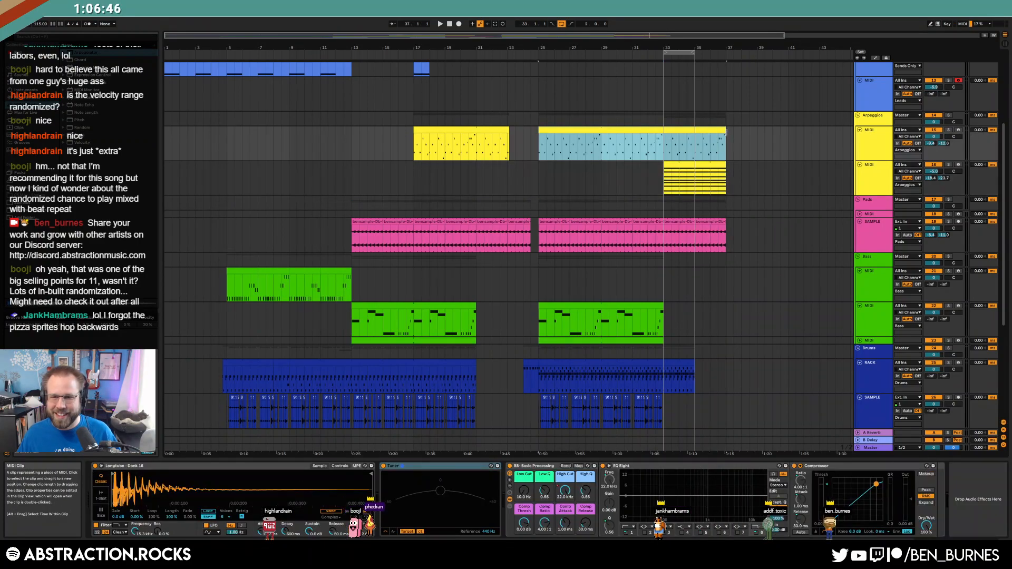
drag(693, 53, 725, 59)
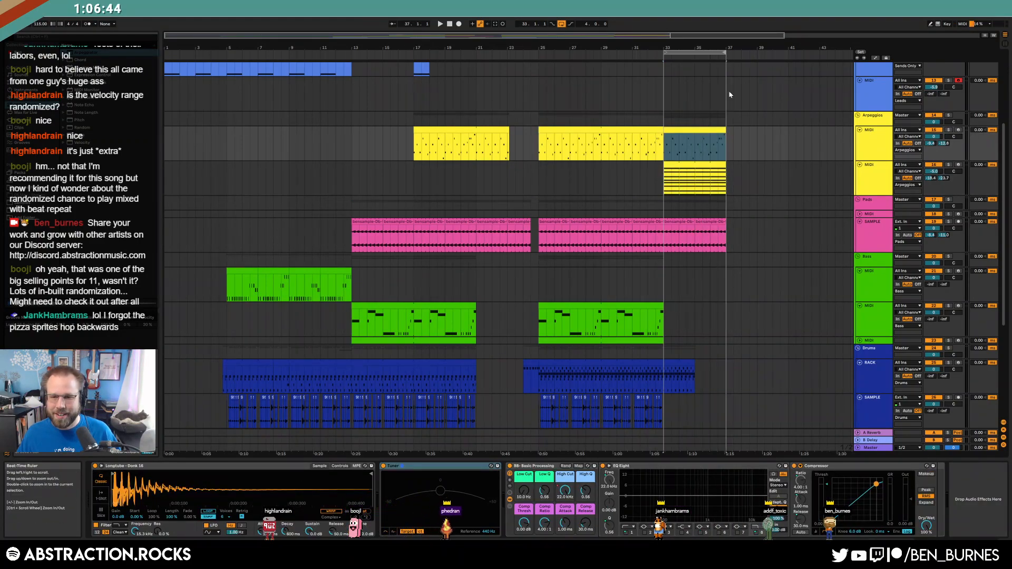
- Extend the Drums RACK clip and the shaker clip to bar 37
drag(697, 370, 719, 363)
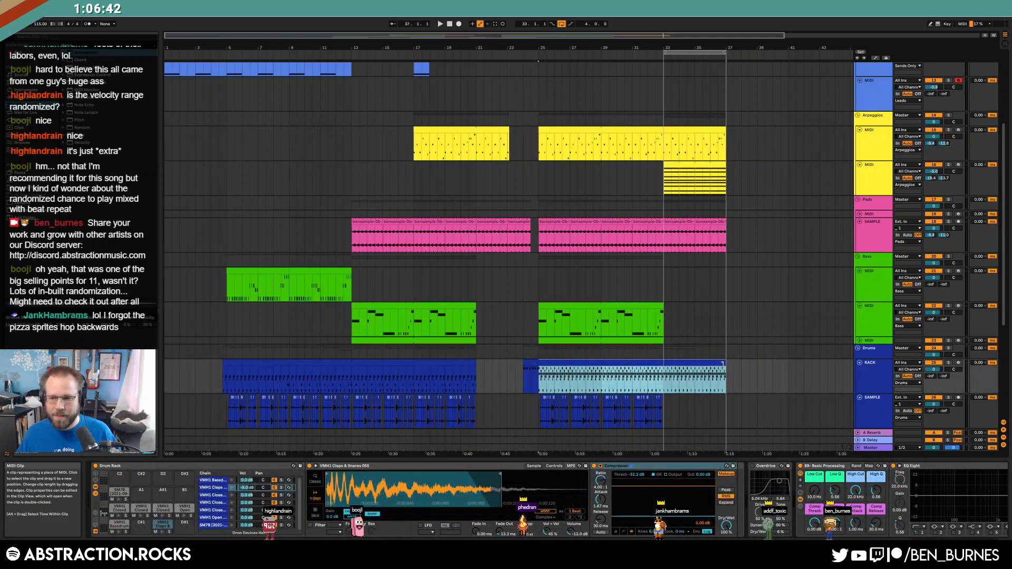
scroll(689, 391, down, 1)
drag(694, 420, 726, 418)
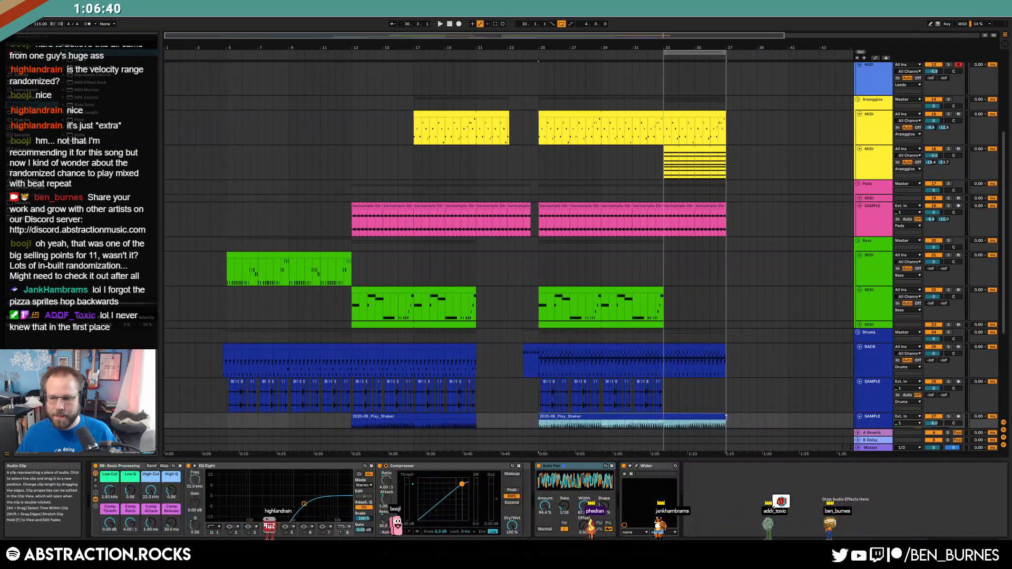
scroll(653, 188, up, 3)
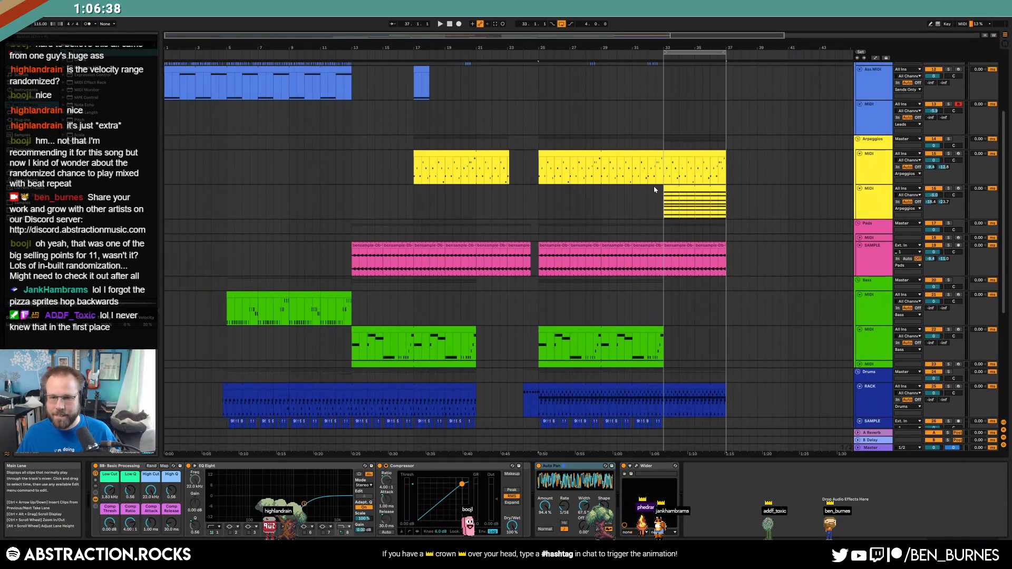
- Play the arrangement from just before bar 33 into the extended section
click(655, 192)
key(space)
scroll(692, 249, up, 4)
scroll(686, 388, down, 2)
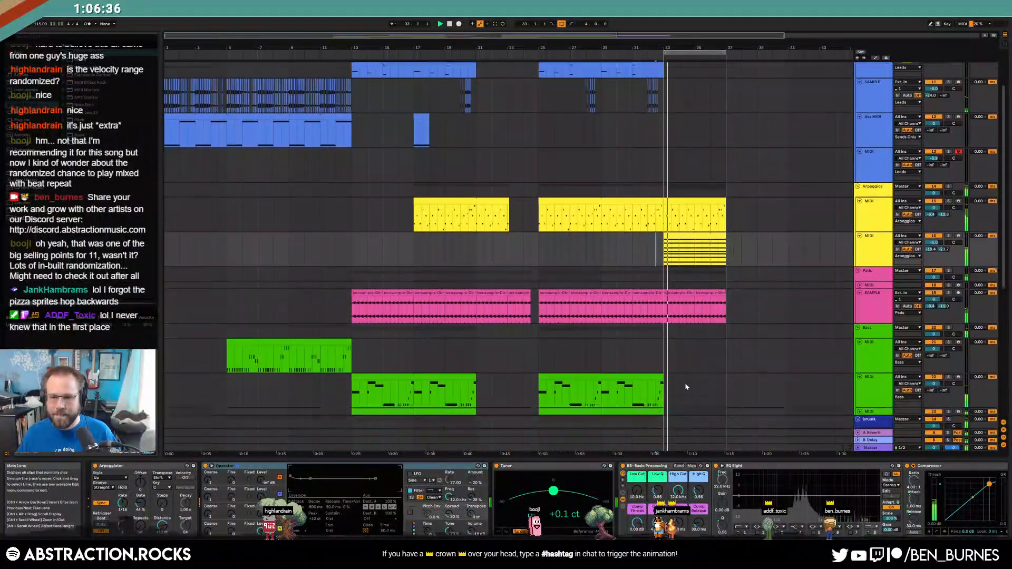
scroll(685, 383, down, 2)
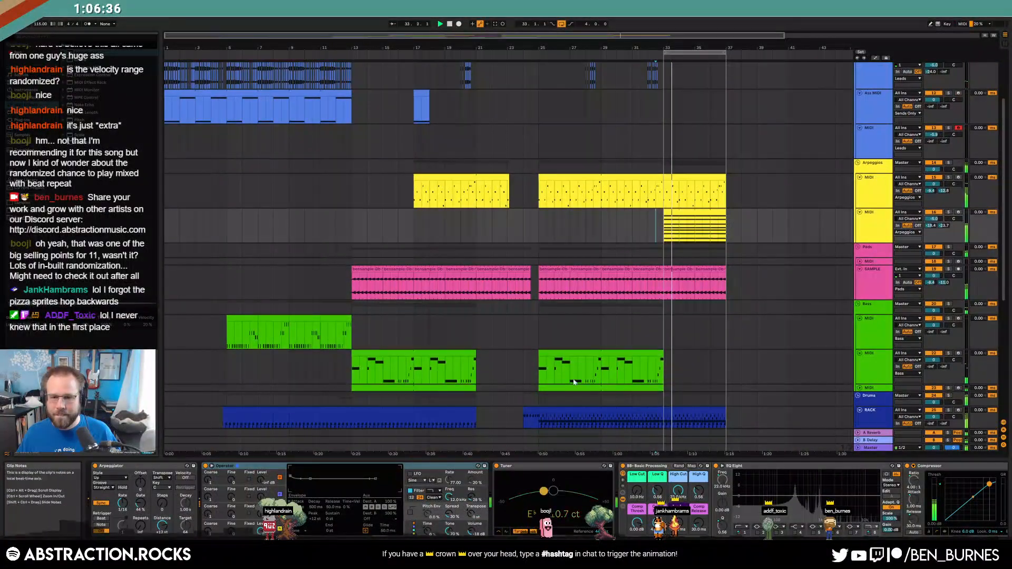
- Copy the second Bass track's clip from bar 25 to bar 33 and fit it to end at bar 37
click(541, 370)
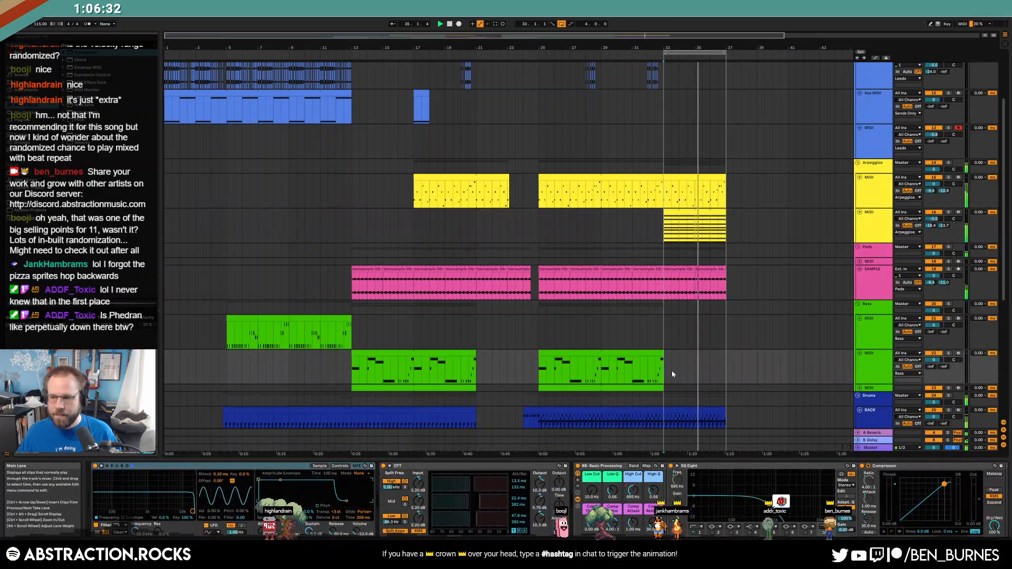
key(ctrl+v)
drag(672, 358, 727, 355)
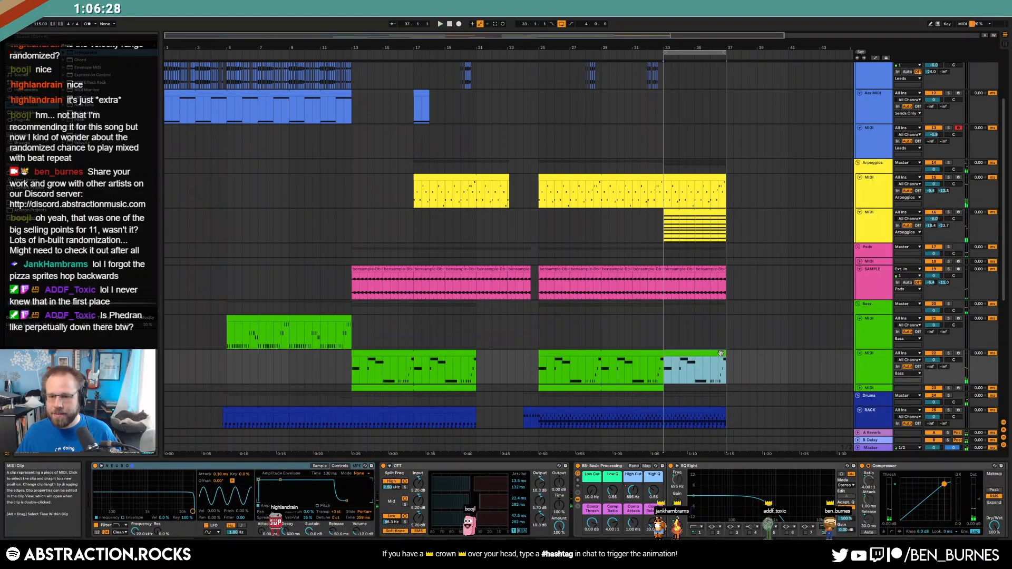
- Turn the opening C3 of the copied bass clip into three short C3 notes and delete every note from the clip's bar 2 onward
double_click(706, 353)
click(412, 417)
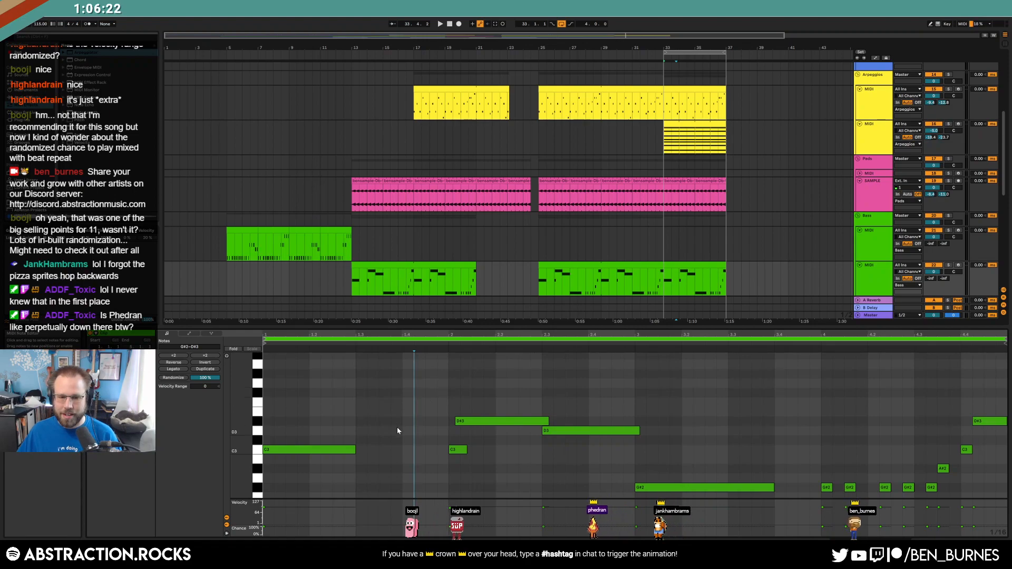
drag(355, 450, 407, 452)
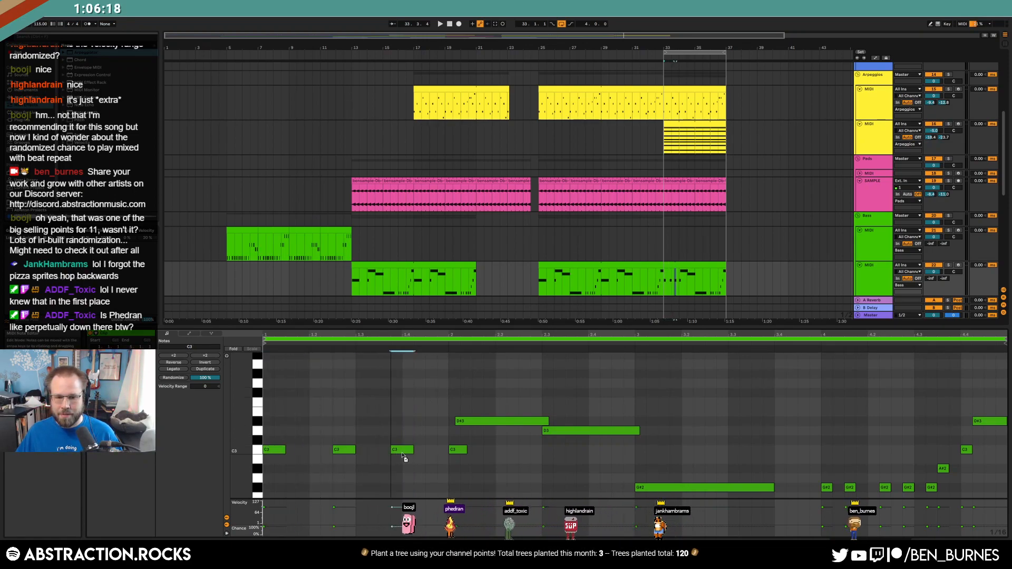
drag(446, 399, 1007, 498)
key(Delete)
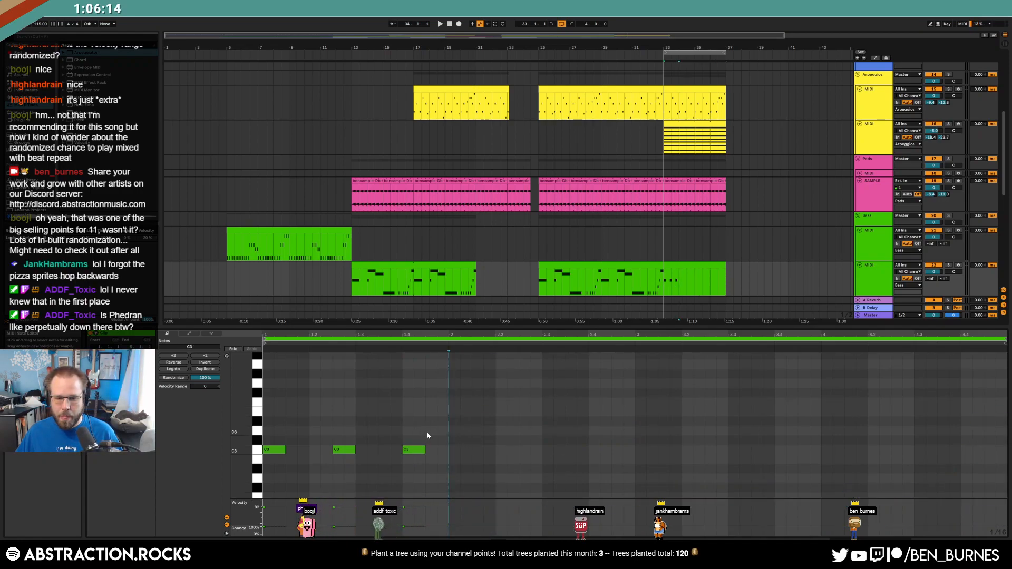
- Shorten the three C3 bass notes to sixteenths, space them three sixteenths apart, and repeat the two-bar pattern from the clip's bar 3
drag(348, 451, 313, 456)
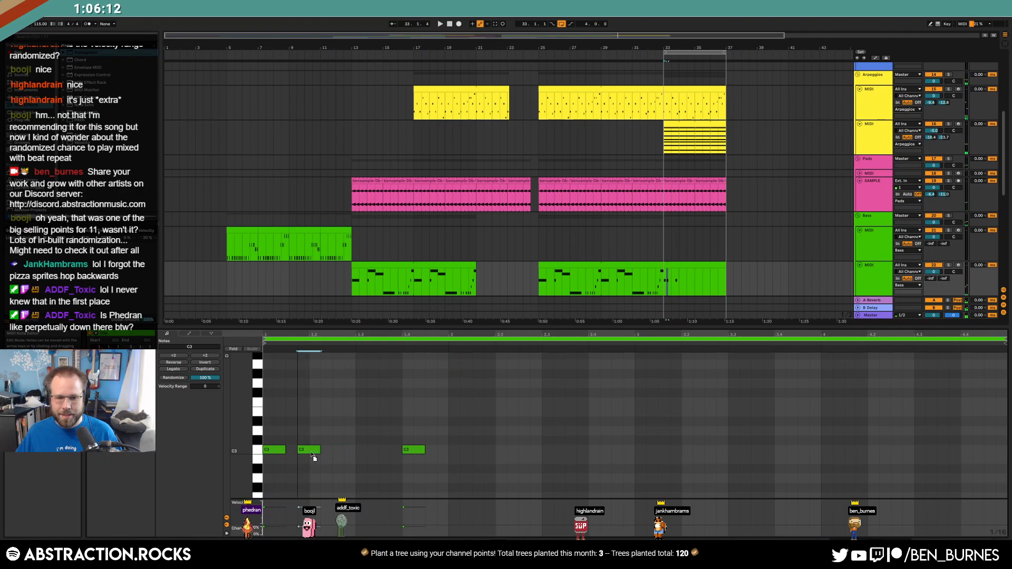
drag(405, 450, 308, 451)
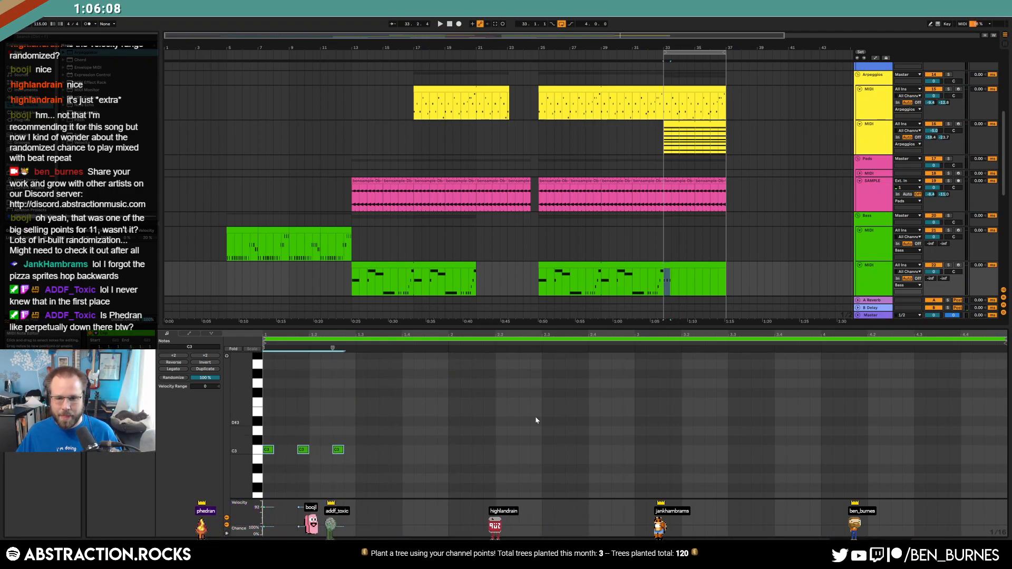
key(ctrl+d)
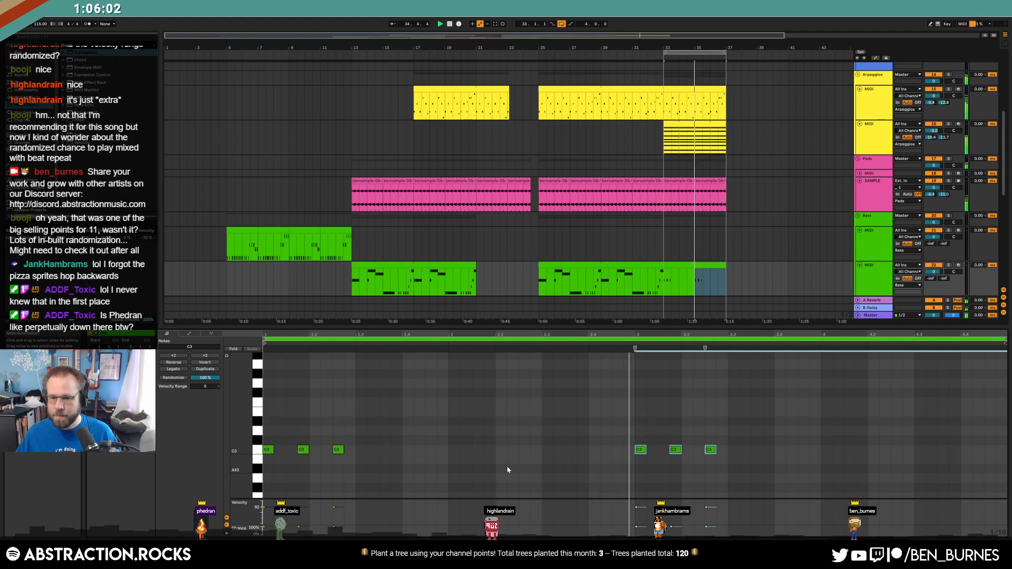
key(shift+Tab)
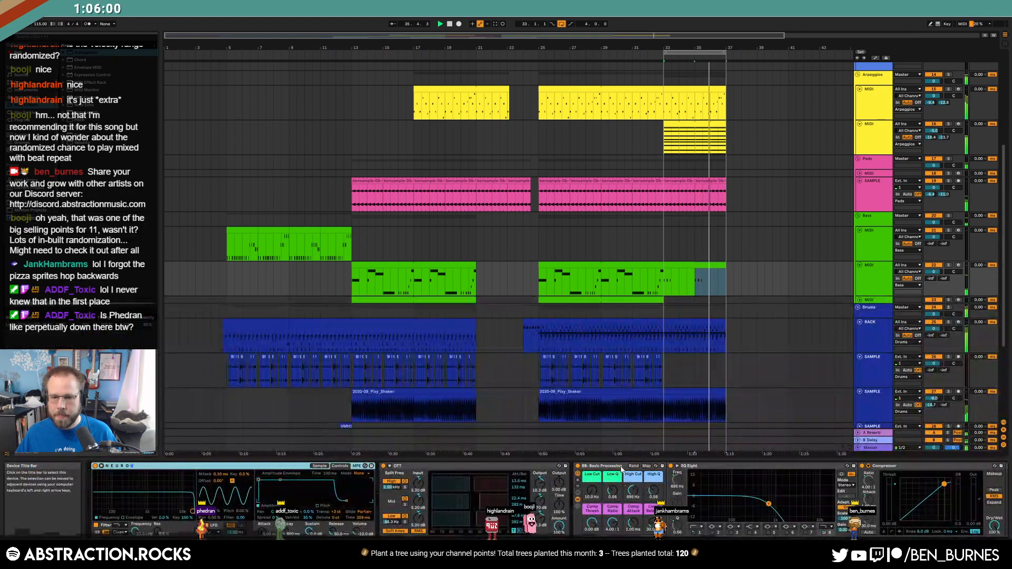
- Arm the first Leads MIDI track and play the arrangement from the section before bar 25
scroll(716, 283, up, 5)
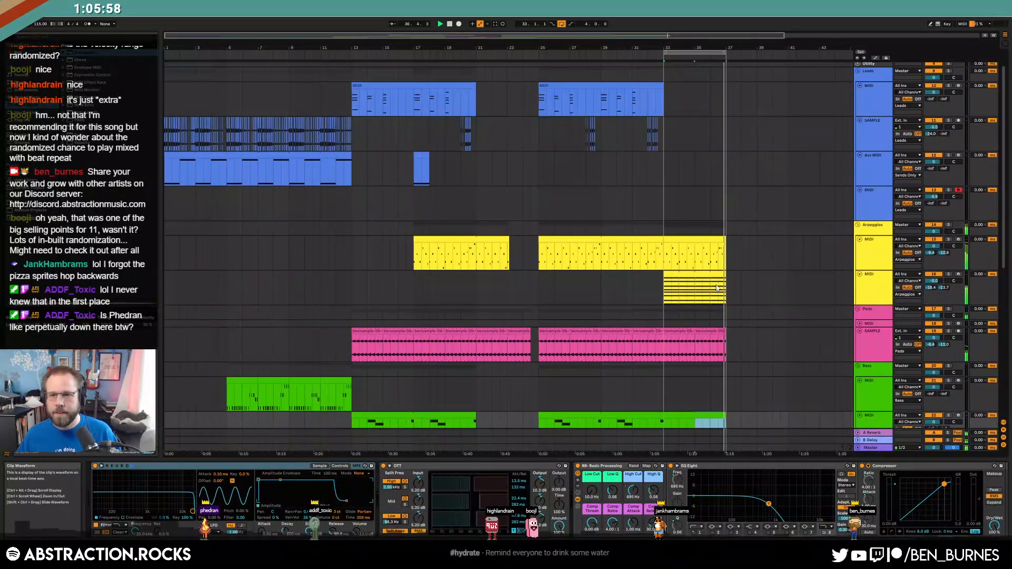
scroll(716, 283, up, 2)
click(742, 129)
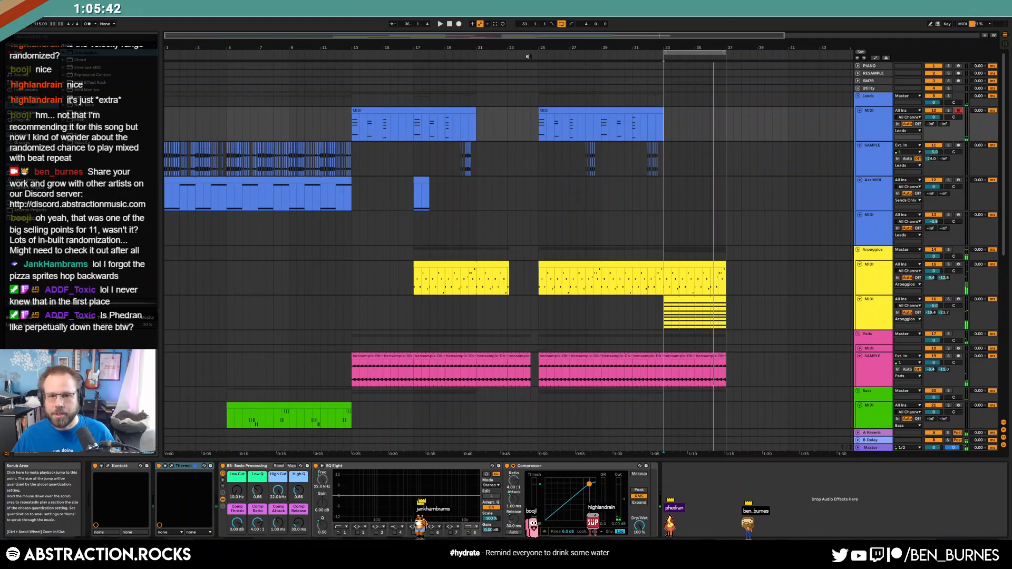
scroll(670, 255, down, 10)
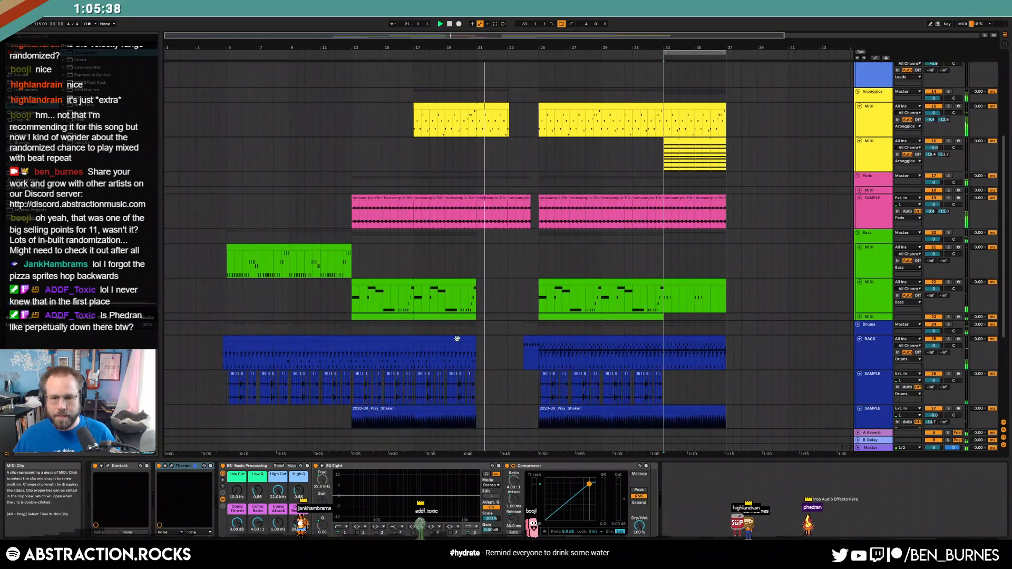
- Copy all Claps & Snares notes from the early Drums RACK clip around bar 9 into the RACK clip at bar 25
double_click(456, 339)
click(289, 408)
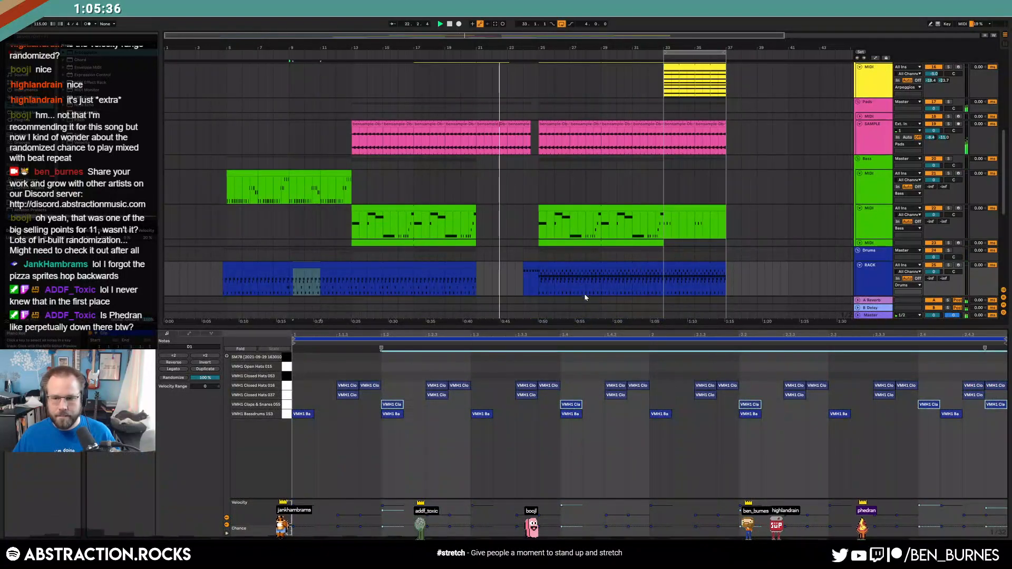
click(591, 265)
click(296, 408)
key(ctrl+v)
- Consolidate the RACK clip from bar 25 and place its Claps & Snares notes on beats 2 and 4 of each bar
scroll(518, 428, down, 3)
drag(305, 405, 406, 404)
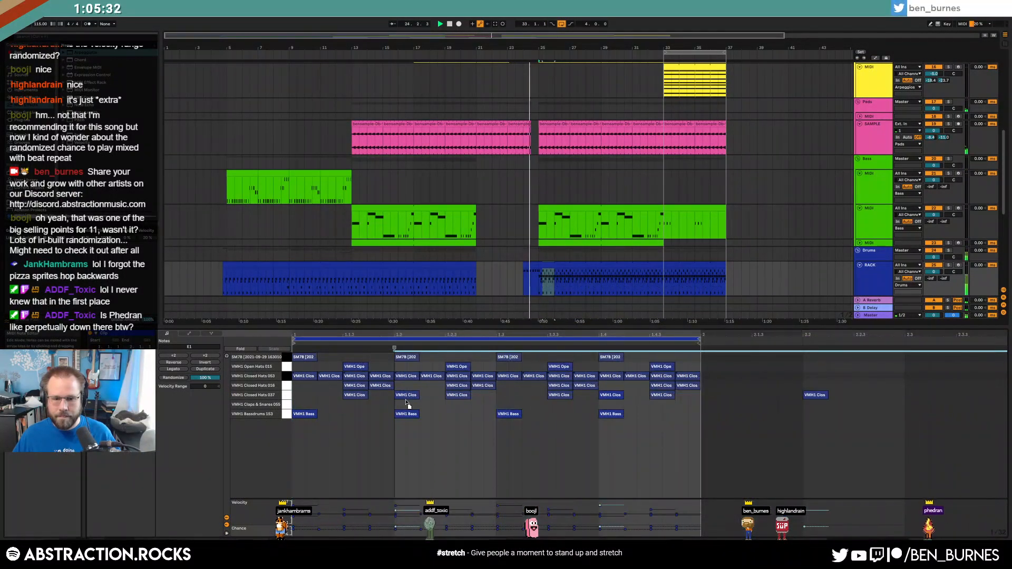
drag(542, 289, 570, 286)
key(ctrl+j)
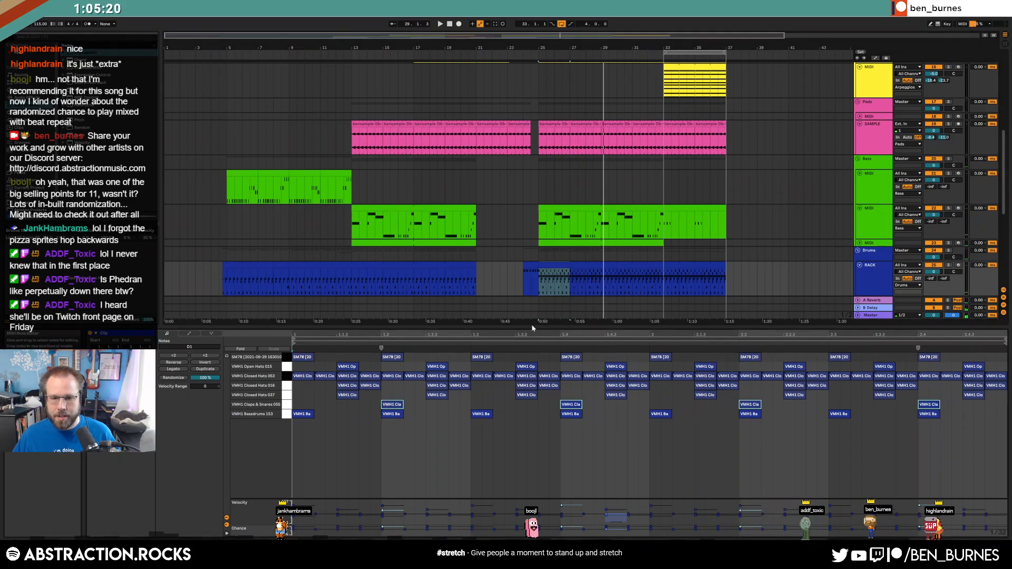
- Copy the Claps & Snares notes from bar 9 of the early RACK clip into the two-bar RACK clip at bar 25
click(458, 264)
click(279, 405)
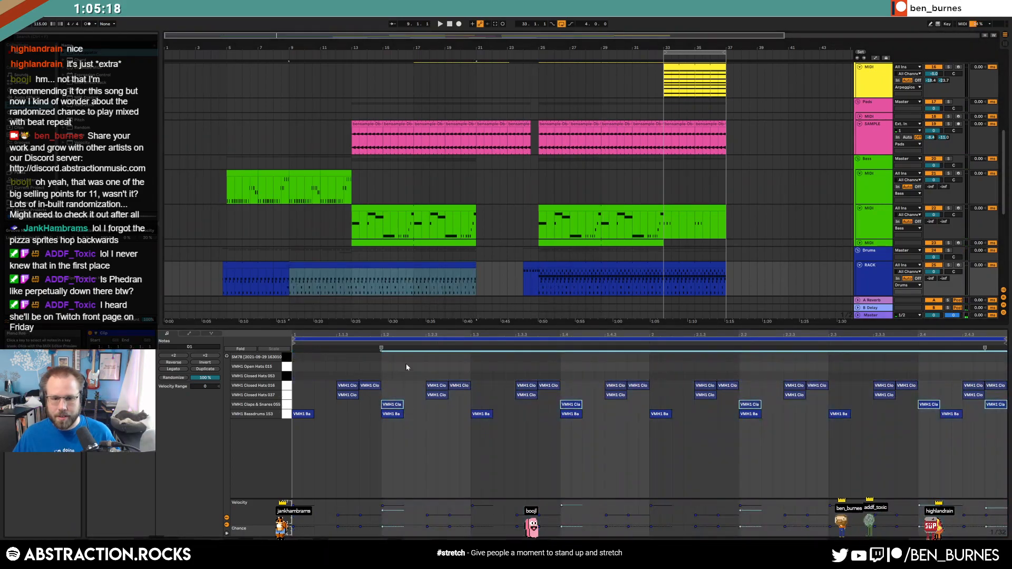
click(563, 269)
key(ctrl+v)
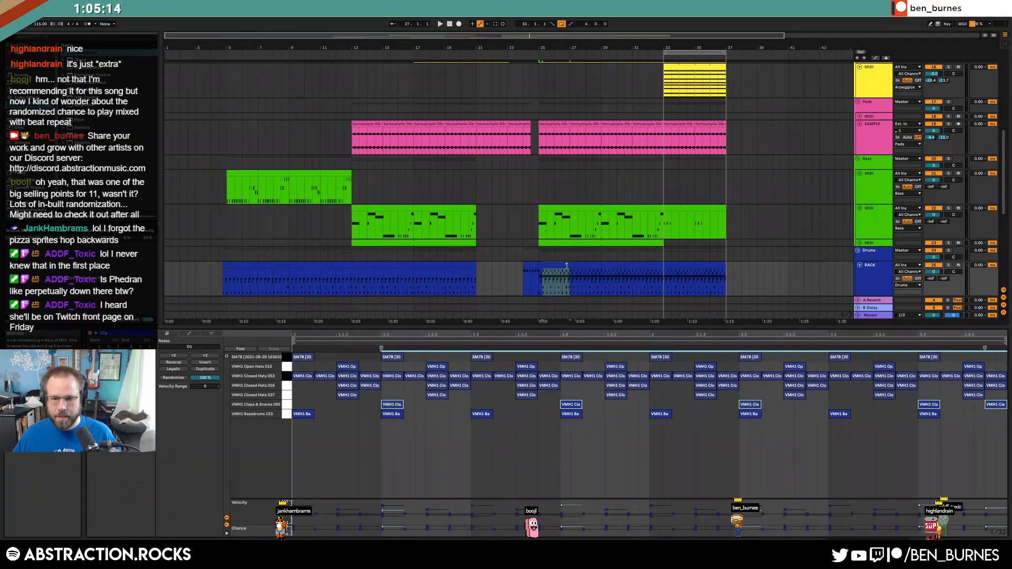
- Loop the two-bar RACK drum pattern from bar 25 through to bar 37 and play the arrangement from bar 24
shift+click(725, 276)
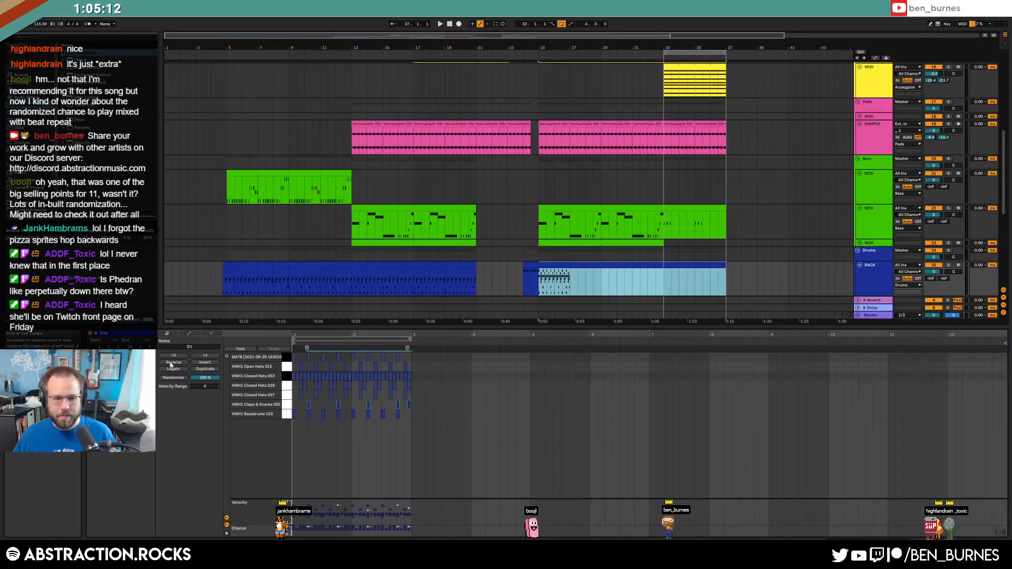
click(121, 354)
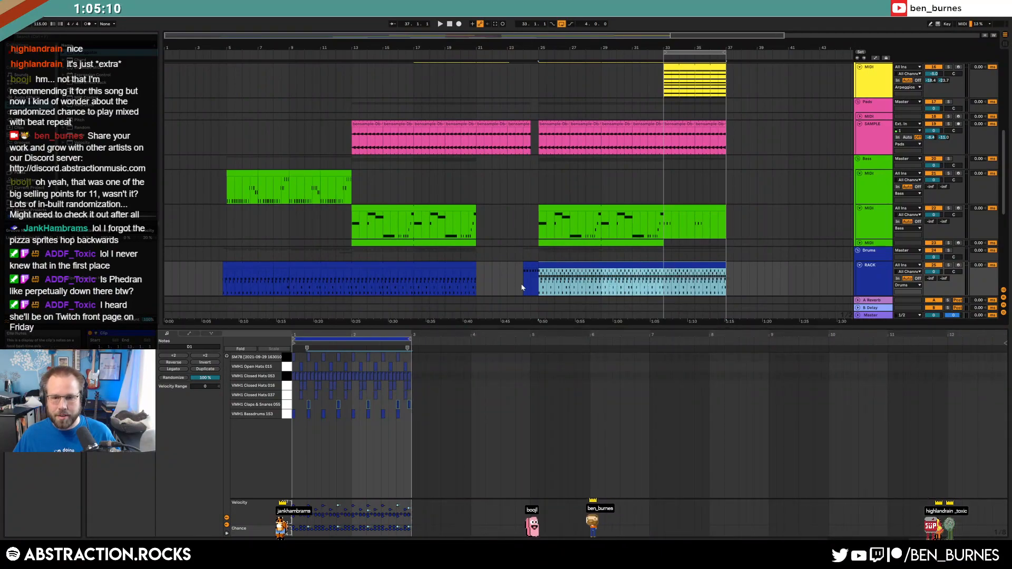
click(523, 288)
key(space)
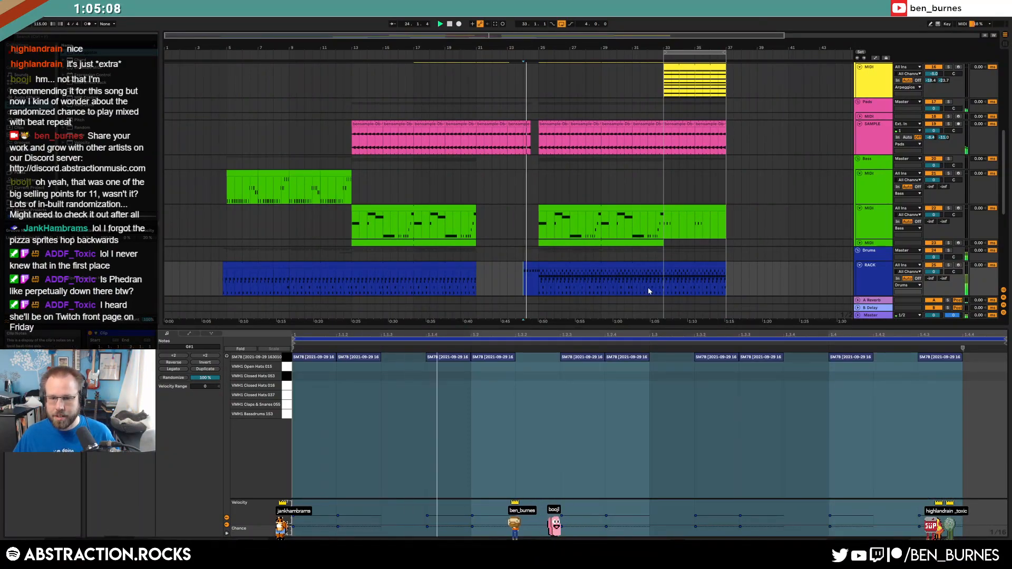
- Delete the chopped drum sample clips between bars 25 and 33 on the first Drums SAMPLE track
key(shift+Tab)
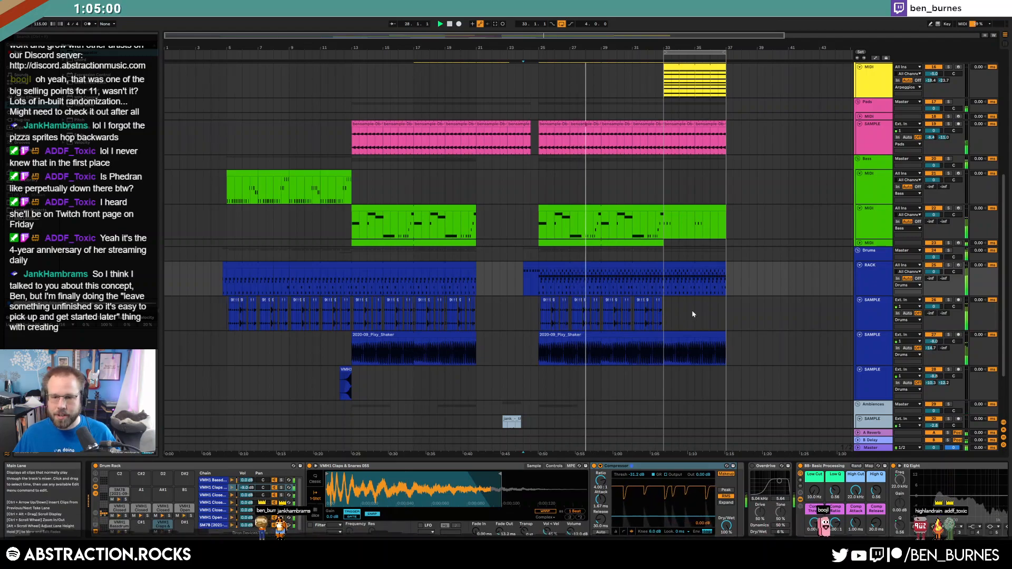
drag(664, 305, 533, 312)
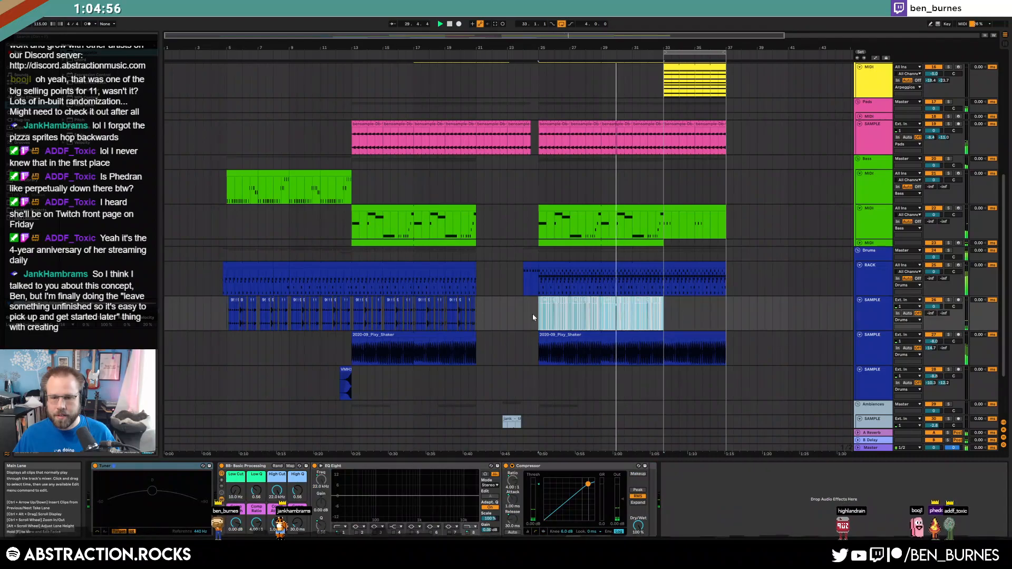
key(Delete)
click(577, 320)
scroll(763, 389, up, 3)
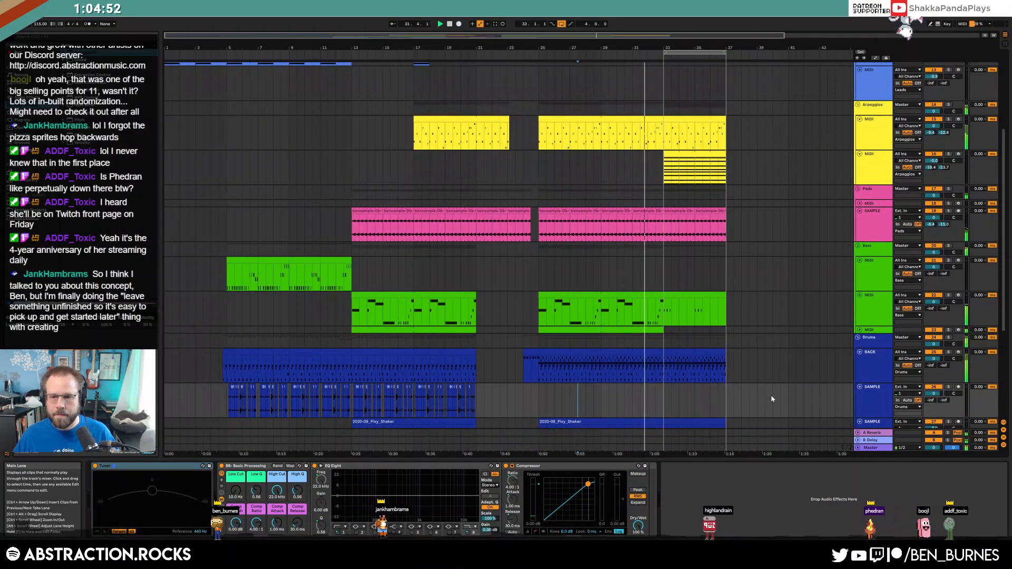
- Remove the Pads sample audio between bars 33 and 37
scroll(771, 400, up, 2)
drag(665, 271, 728, 270)
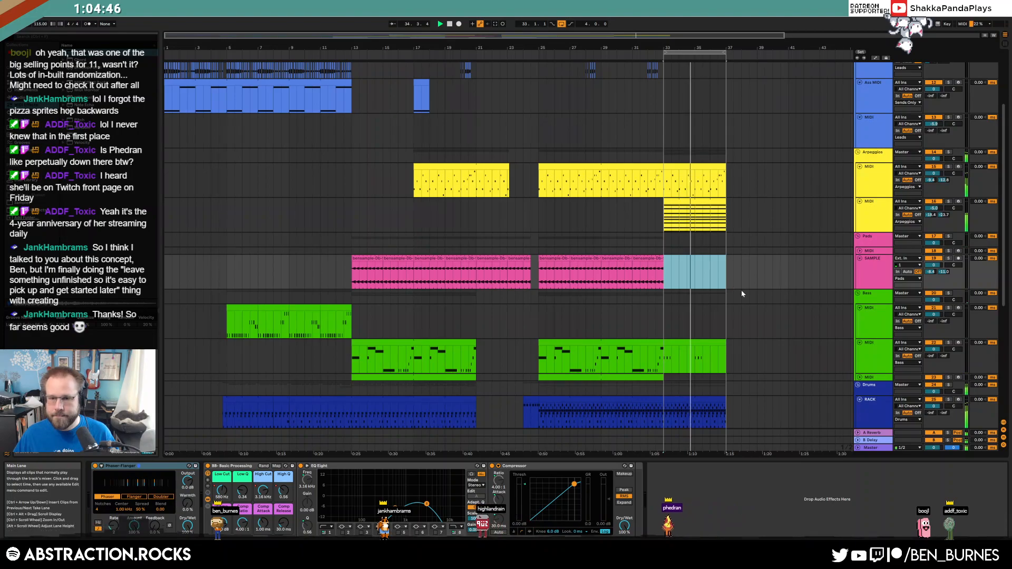
scroll(760, 295, up, 2)
scroll(761, 294, down, 2)
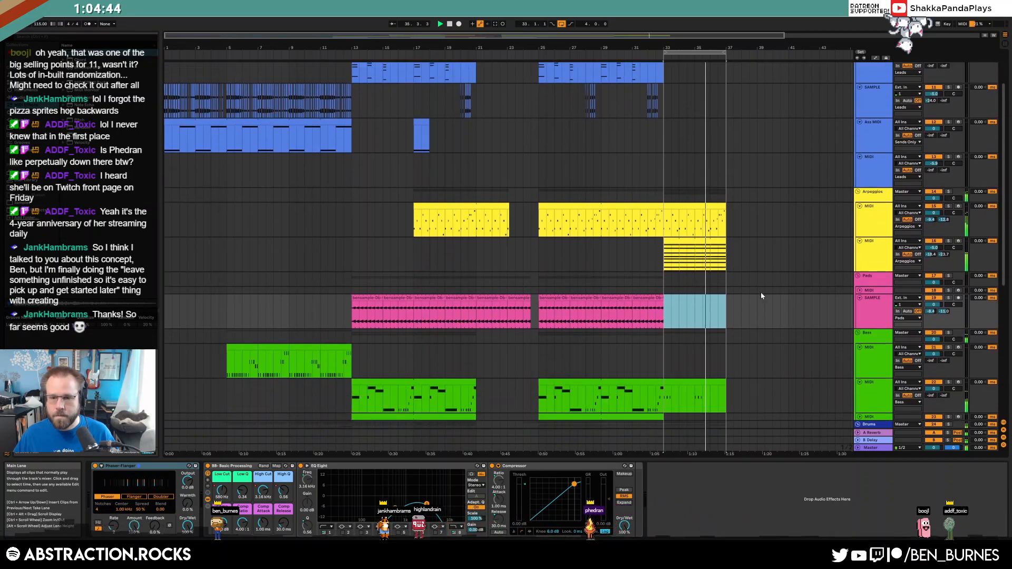
- Open the bar 33 bass clip, unfold the lowest Bass MIDI track and transpose all its bar 33 notes down to C1
click(674, 372)
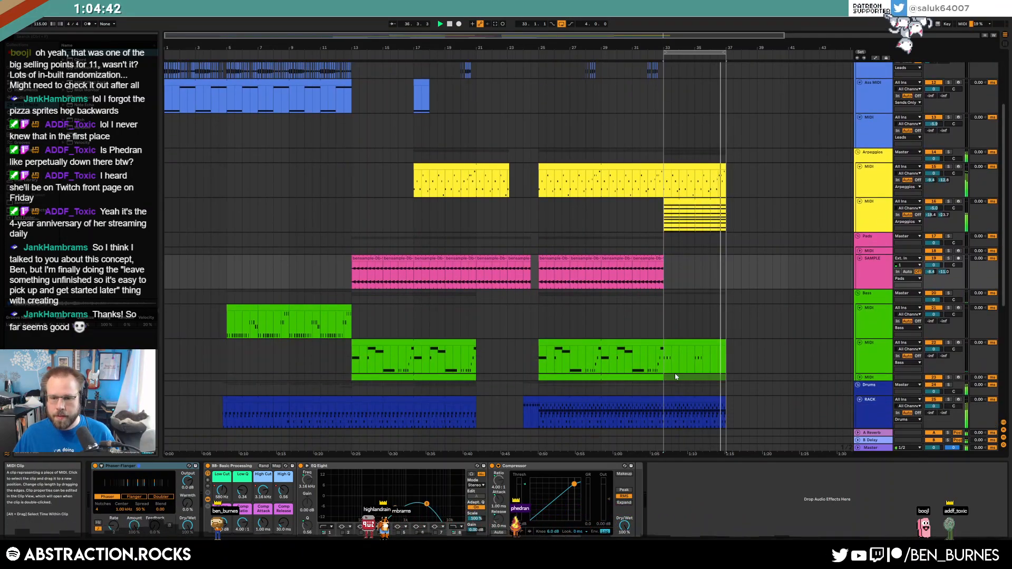
double_click(677, 374)
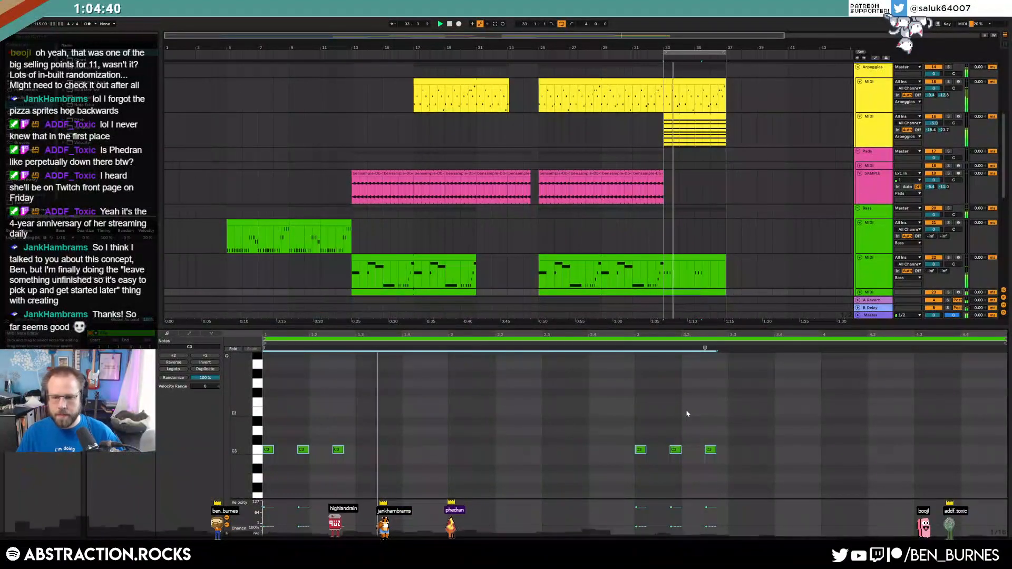
key(shift+Down)
click(876, 286)
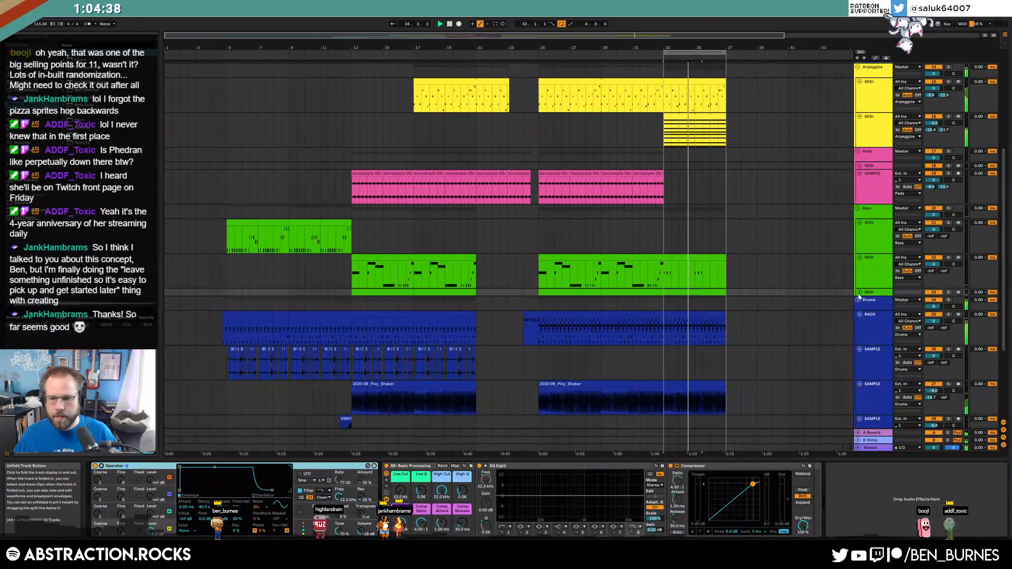
click(860, 293)
double_click(712, 292)
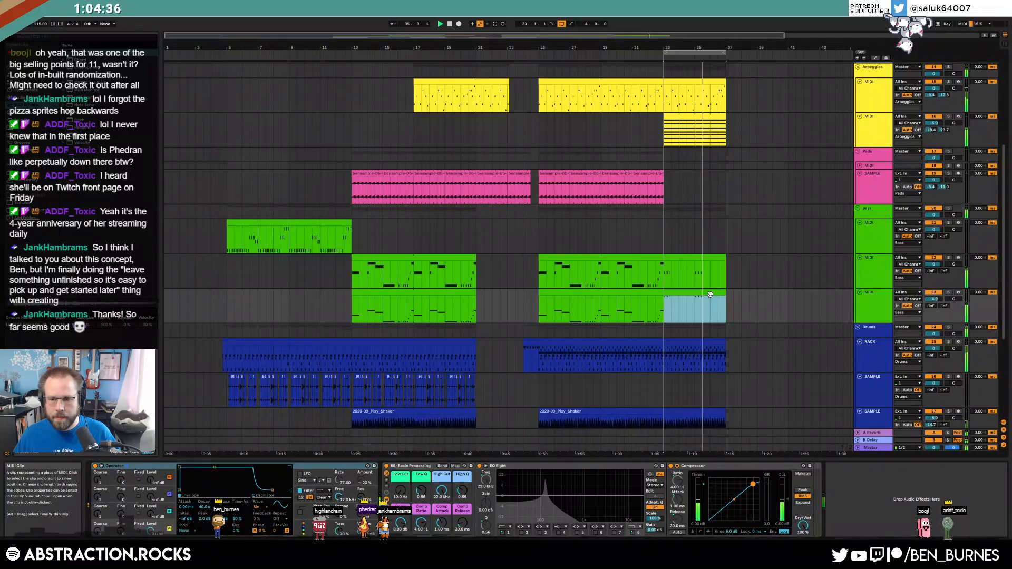
click(642, 408)
key(ctrl+a)
key(shift+Down)
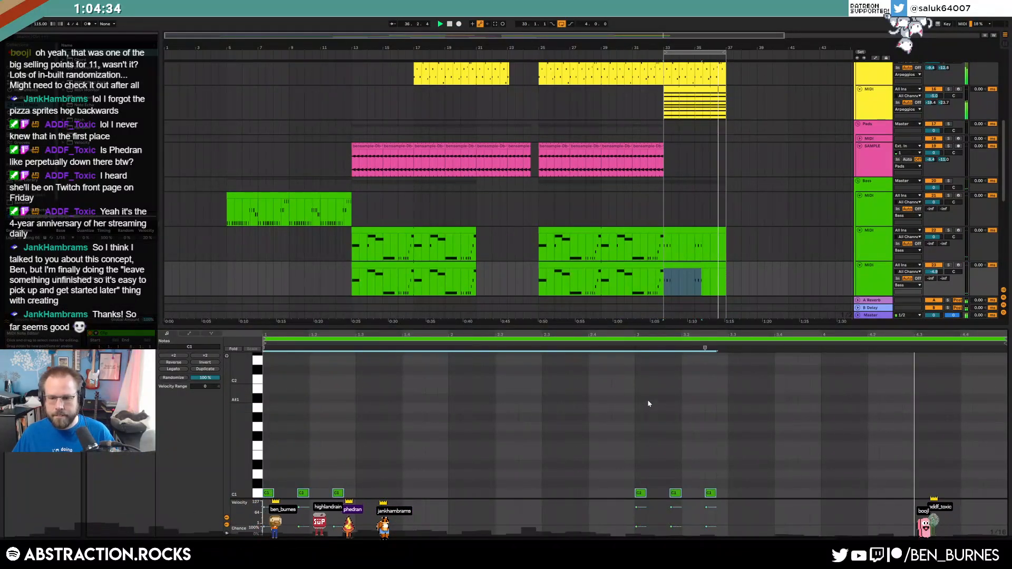
- Adjust the Arpeggiator's gate and an Operator oscillator's envelope for the arpeggiated chord at bar 33
key(shift+Tab)
scroll(738, 227, up, 2)
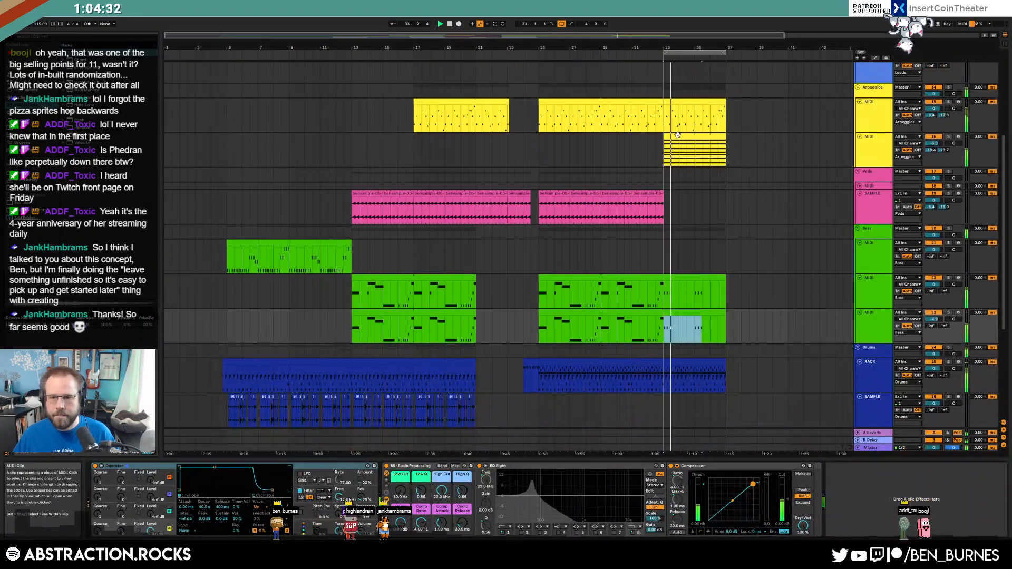
click(674, 146)
drag(135, 512, 135, 515)
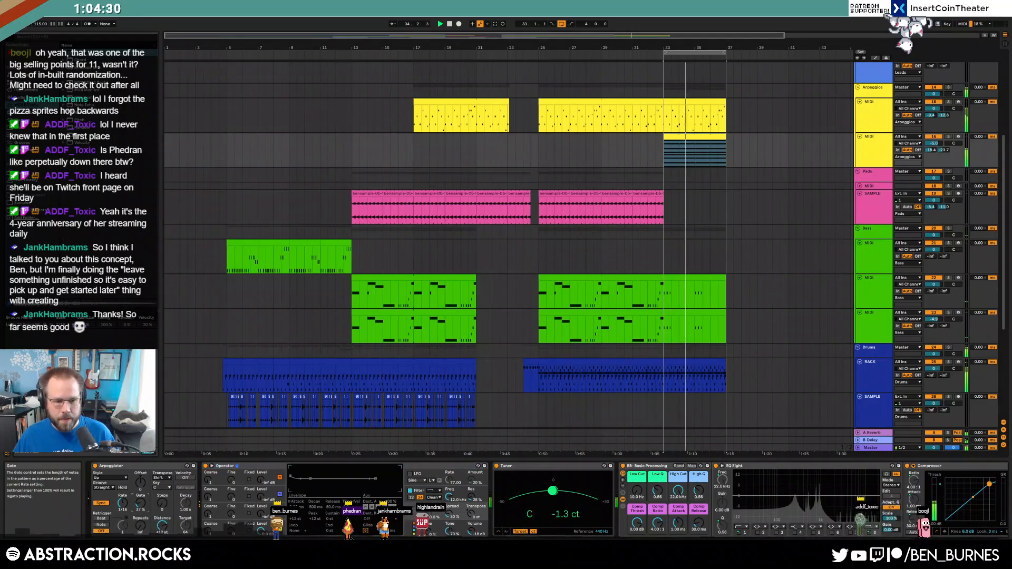
click(280, 496)
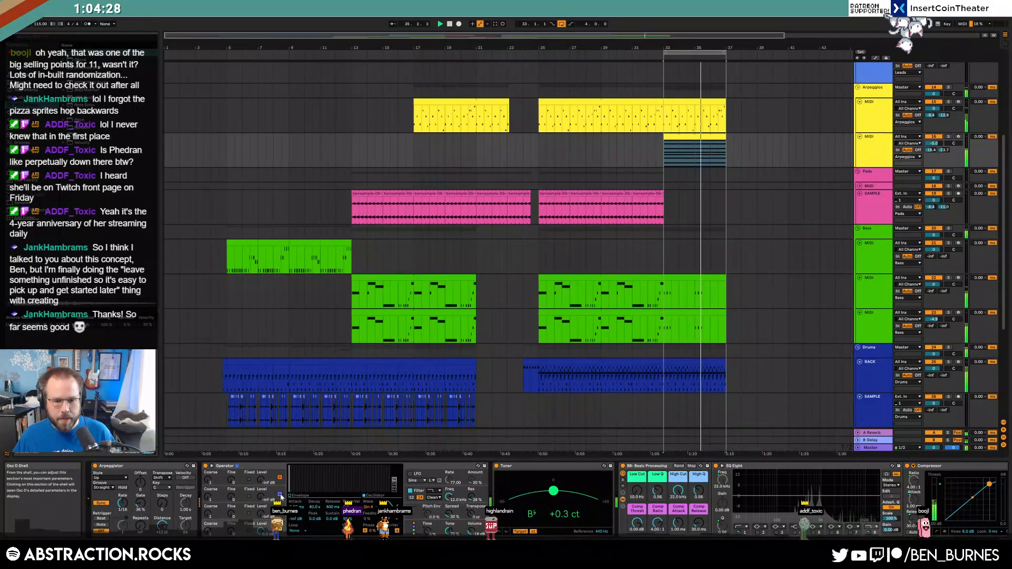
click(291, 496)
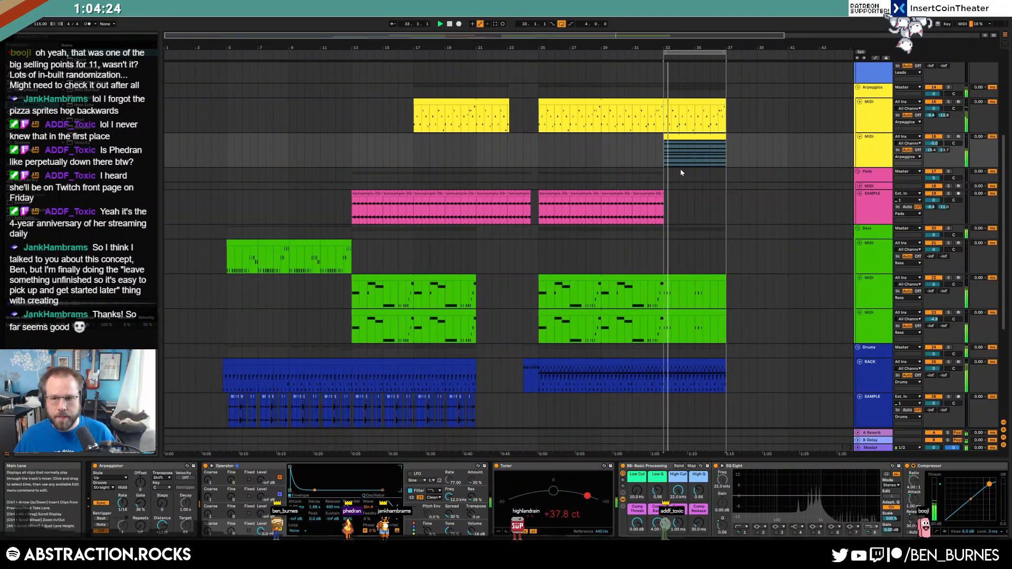
drag(665, 122, 732, 124)
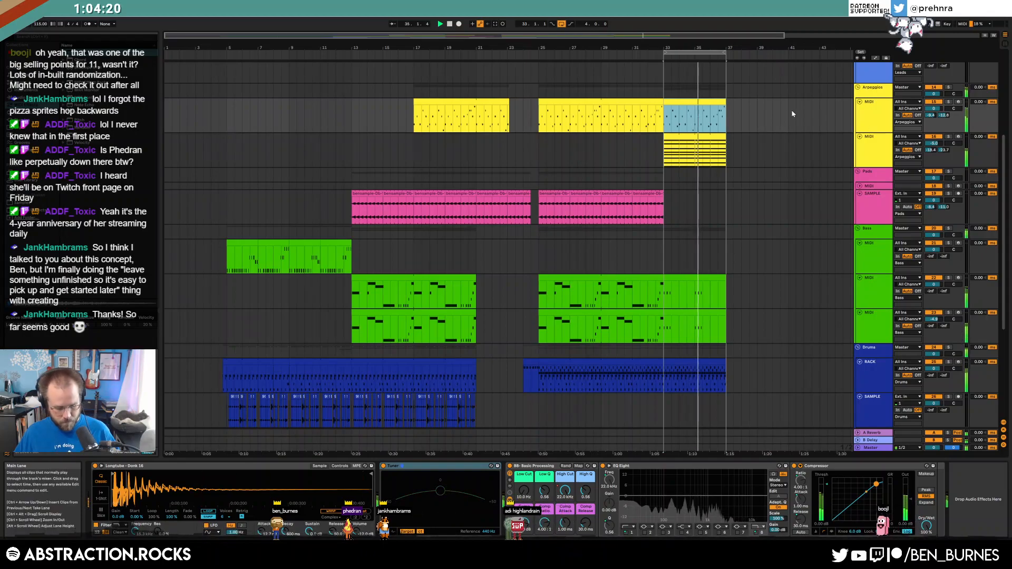
scroll(689, 144, up, 2)
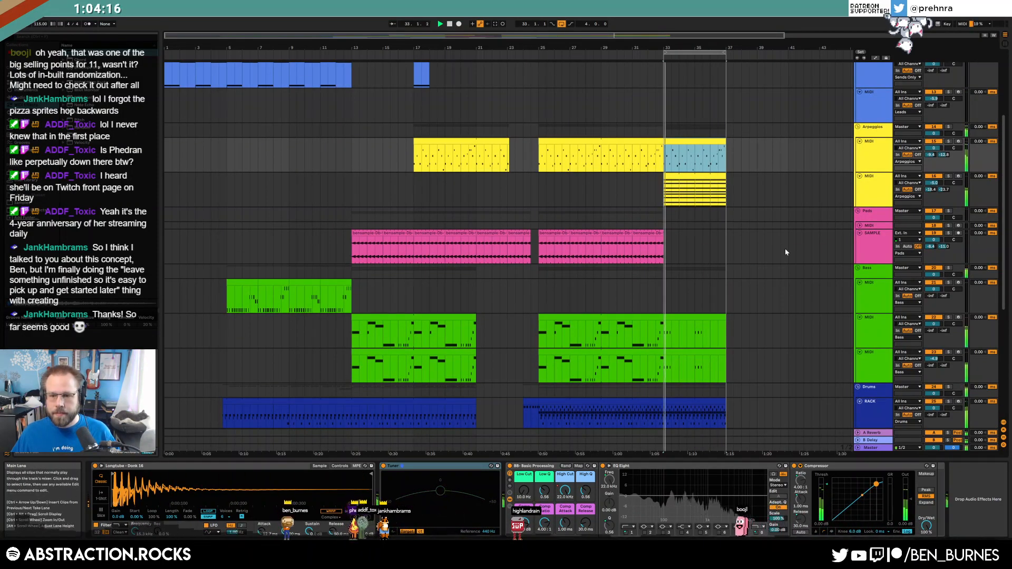
scroll(778, 258, down, 2)
- Split the Drums RACK clip at bar 33 and deactivate all open and closed hat notes in the section up to bar 37
click(669, 369)
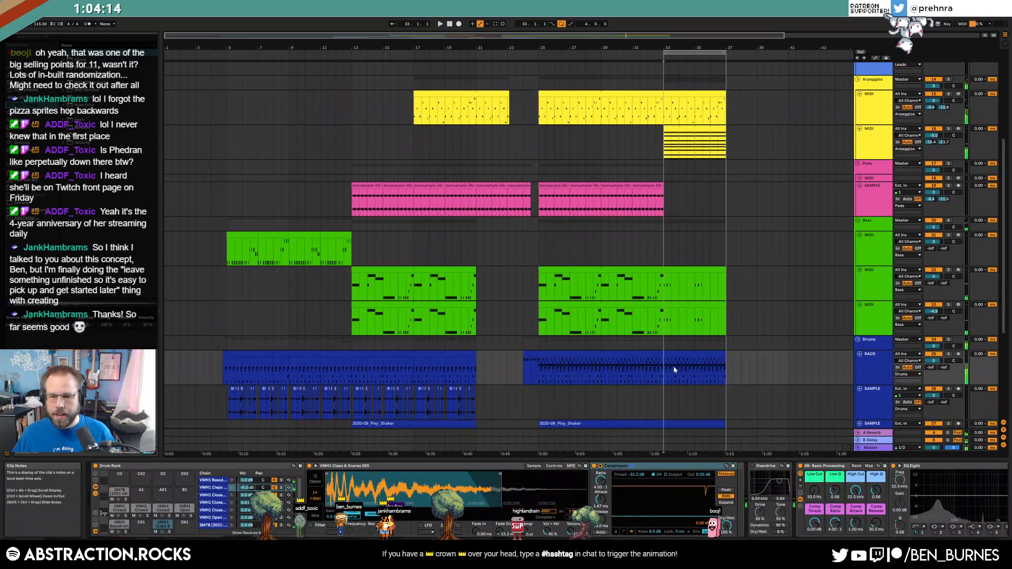
double_click(709, 360)
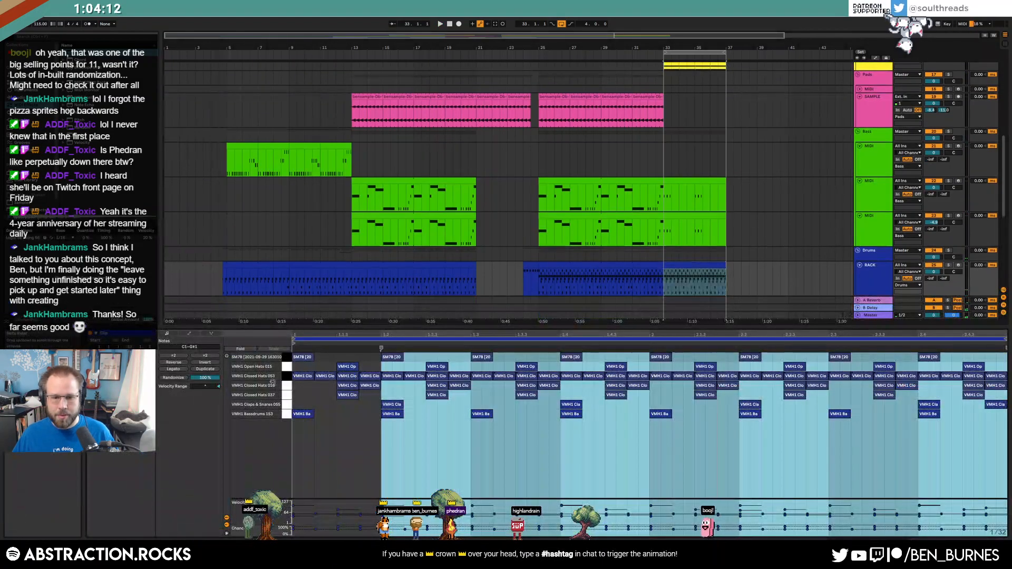
click(286, 375)
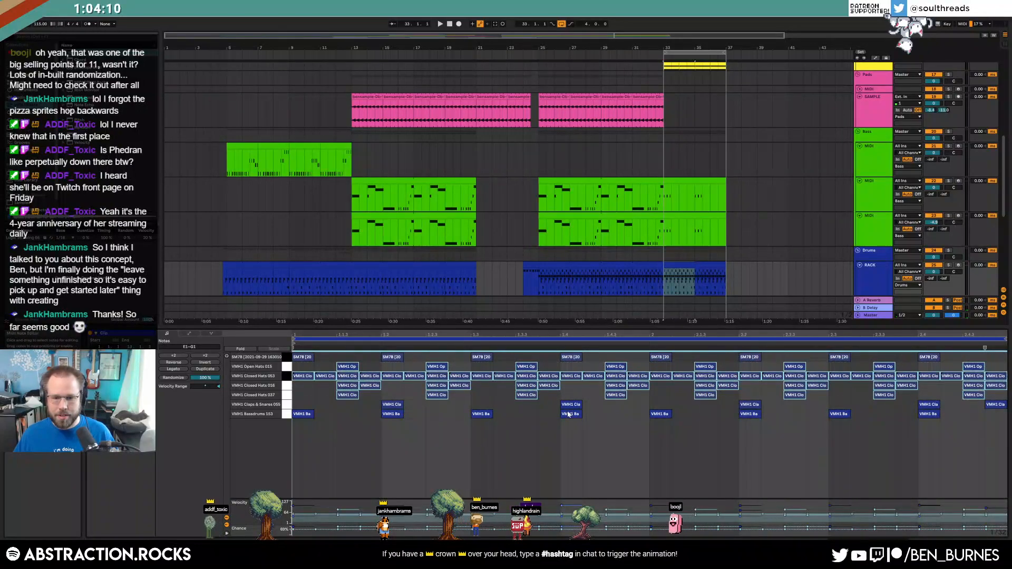
key(0)
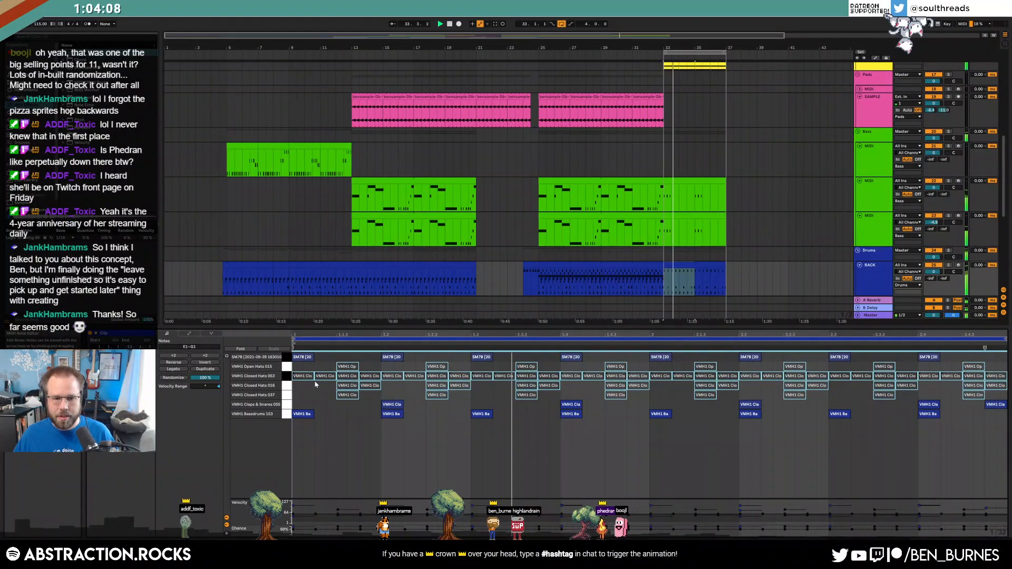
- Try individual percussion and hat lanes in the bar 33 RACK clip, keeping only Closed Hats 037 active among the hats
click(286, 357)
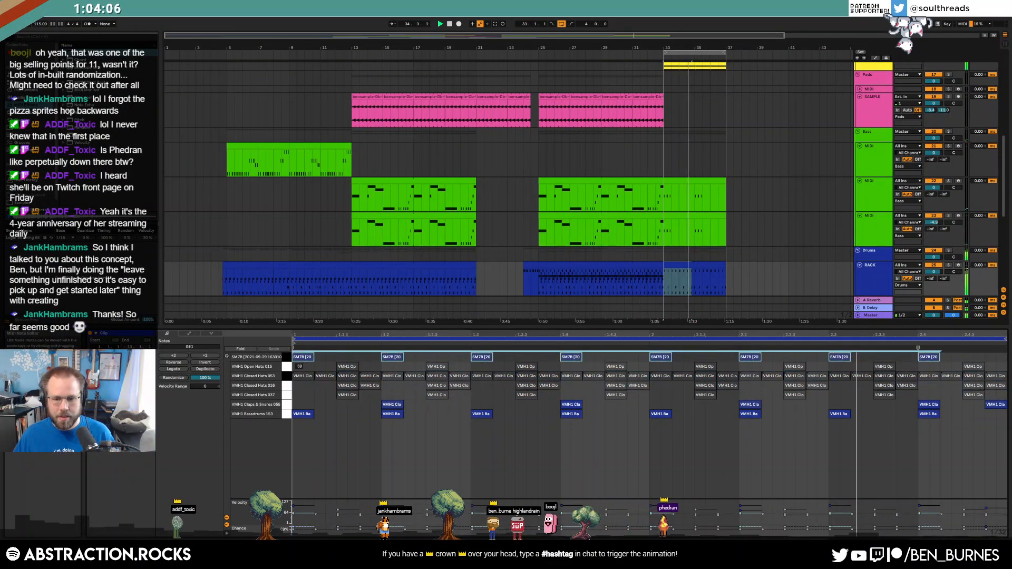
click(290, 377)
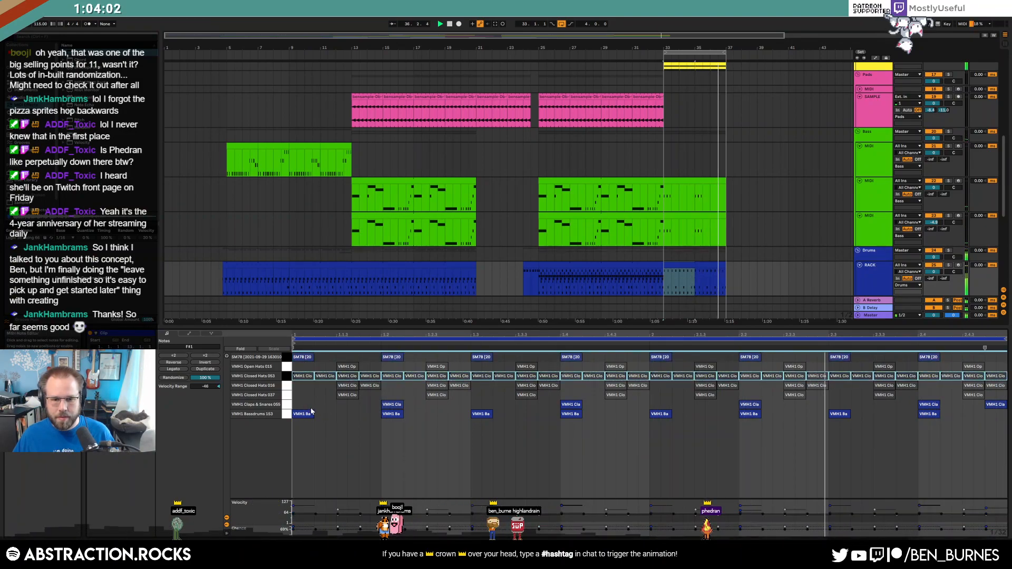
click(288, 366)
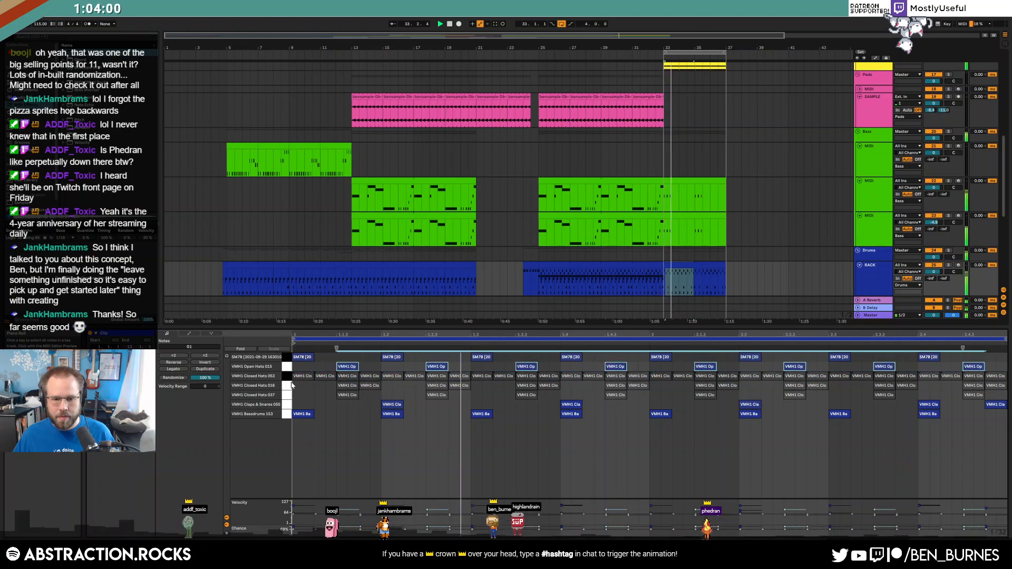
key(ctrl+z)
key(ctrl+z)
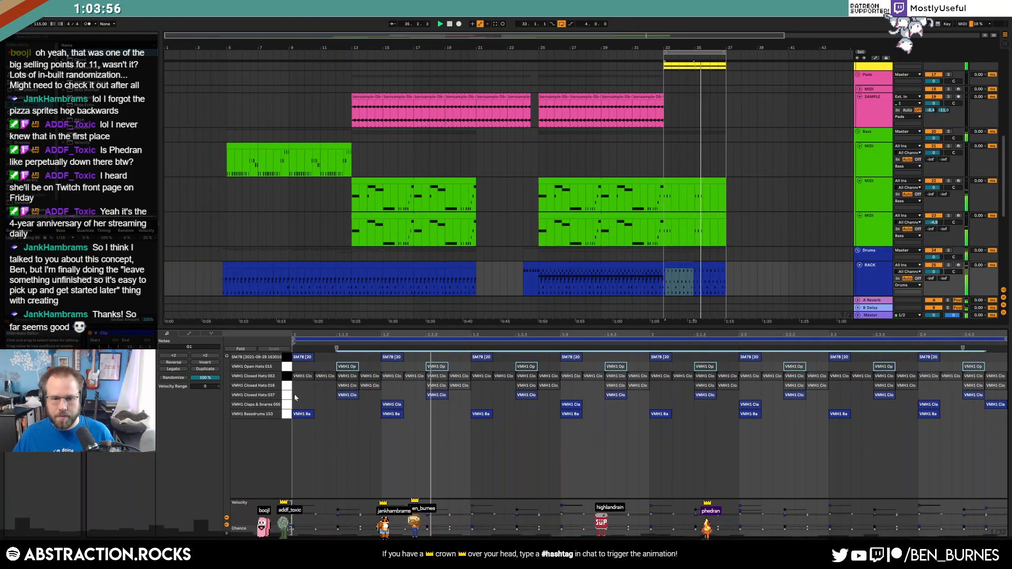
- Move the Massive_Fall ambience sample from bar 25 to bar 33 and copy the short VMH1 drum sample from before bar 13 to end at bar 33
key(shift+Tab)
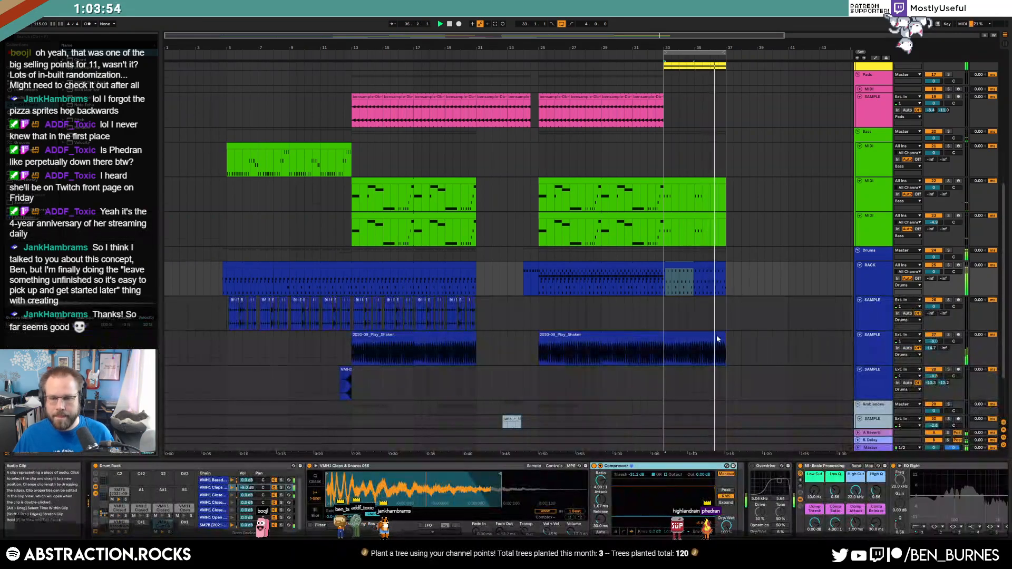
scroll(595, 375, down, 3)
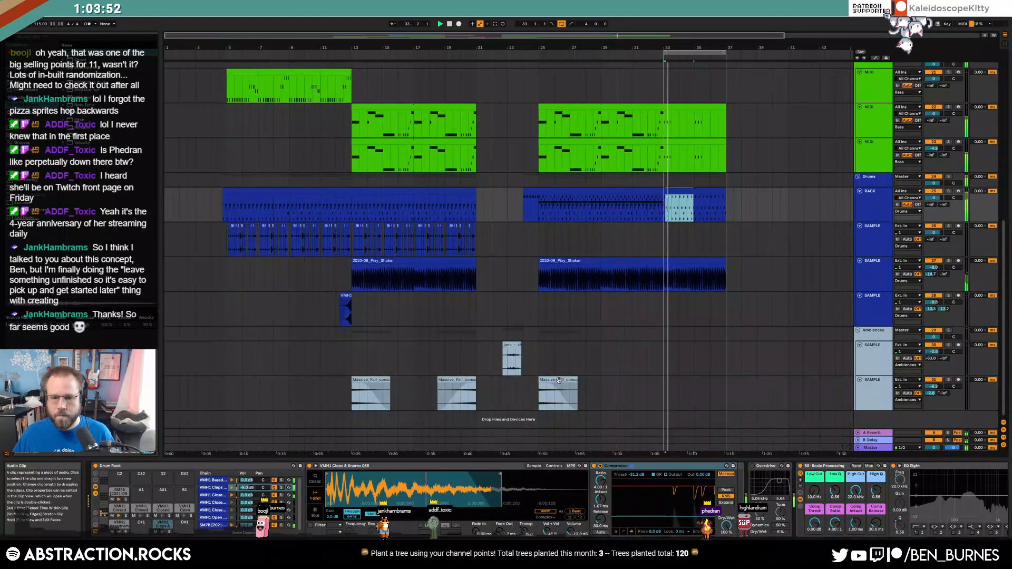
drag(565, 380, 685, 392)
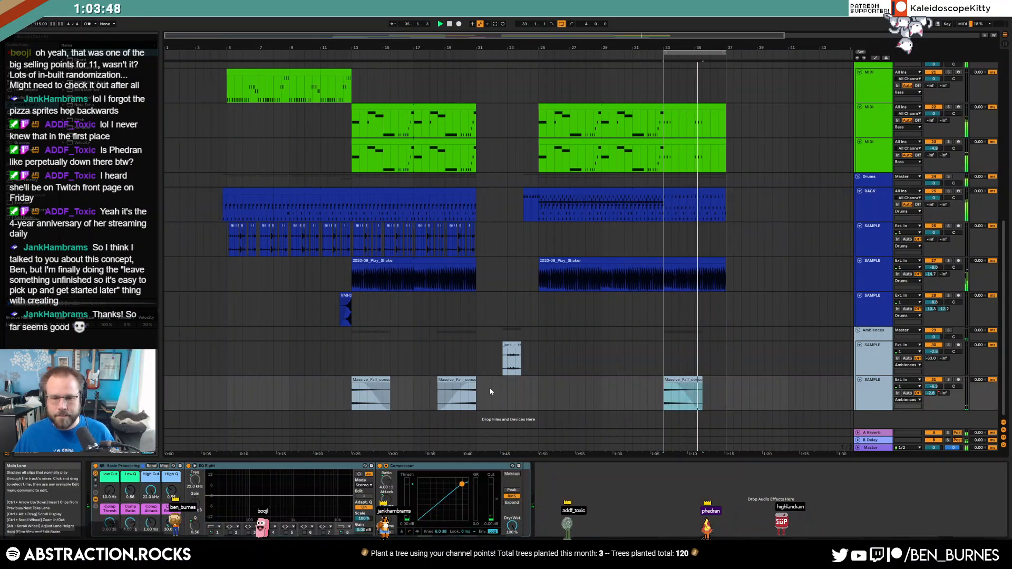
drag(347, 308, 658, 306)
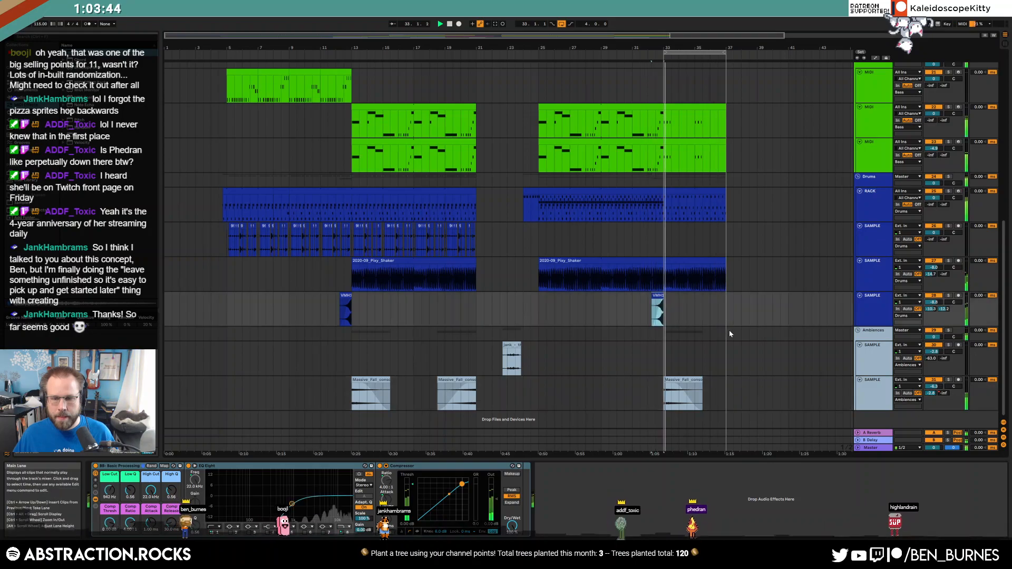
- Extend the arrangement loop from bar 33 to end at bar 41
click(741, 363)
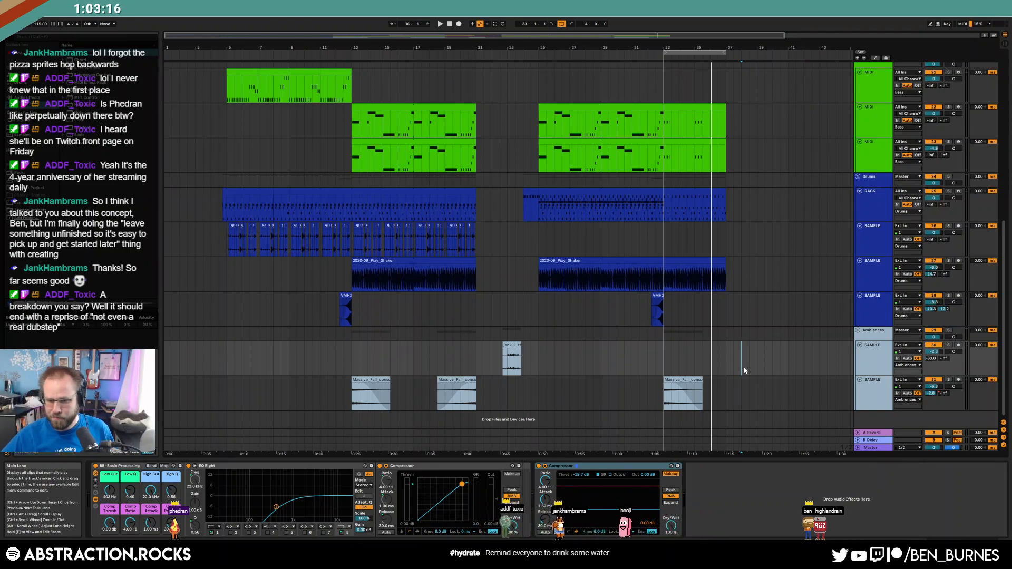
drag(725, 54, 788, 55)
click(764, 253)
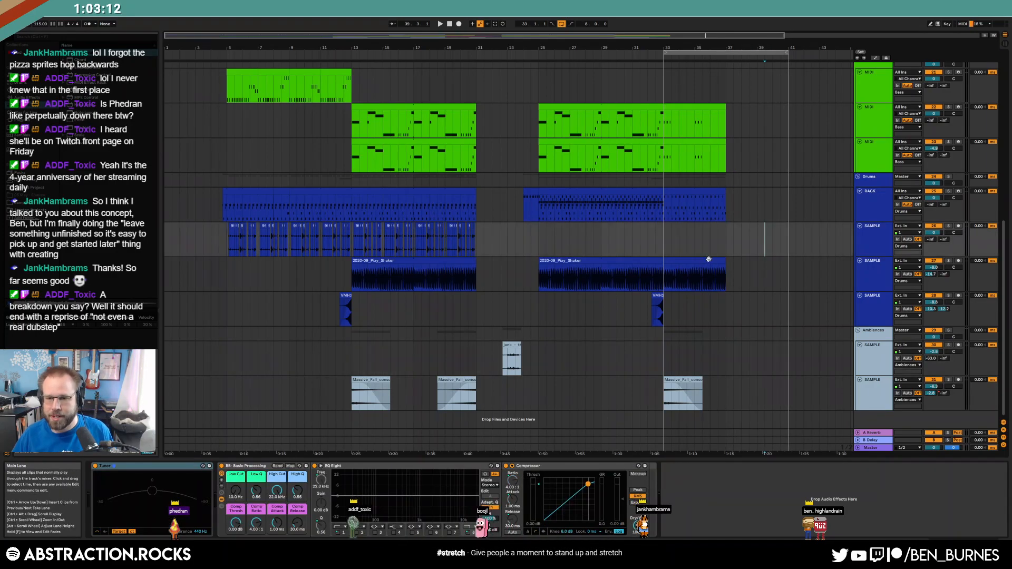
- Extend the shaker, the Drums RACK clip and both lower Bass MIDI clips to end at bar 41
drag(725, 262, 790, 271)
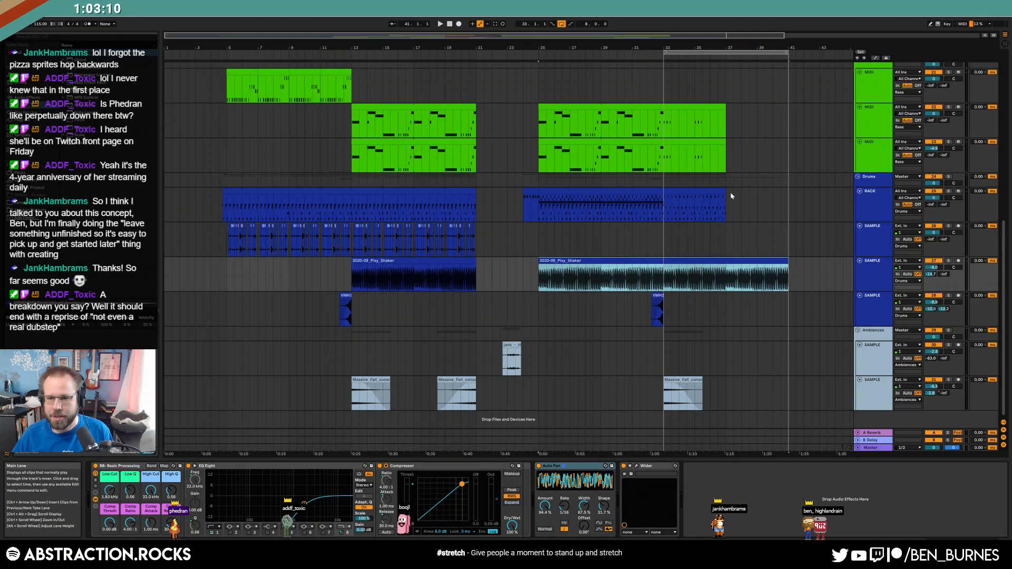
drag(725, 191, 789, 196)
click(717, 152)
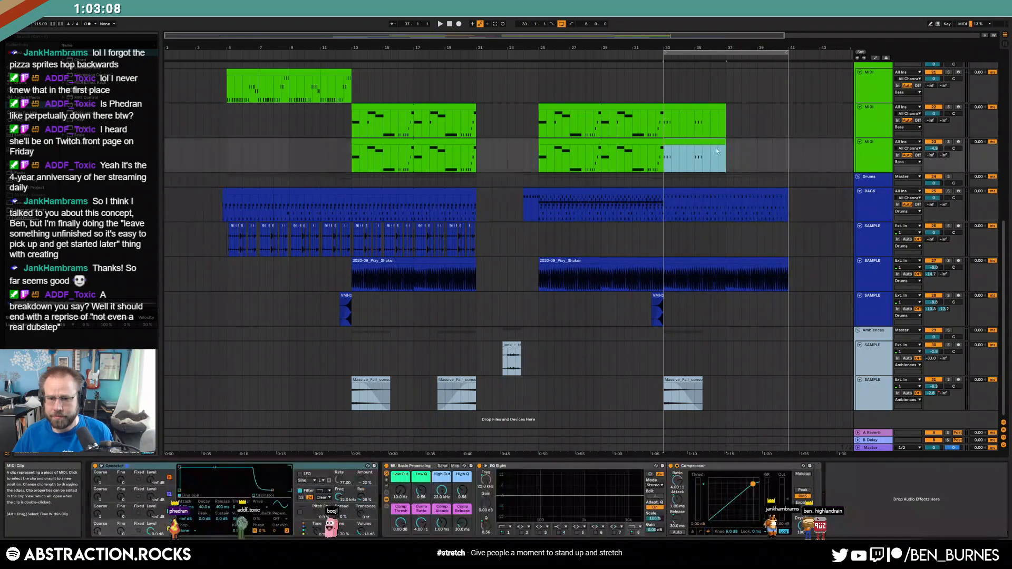
drag(726, 153, 790, 151)
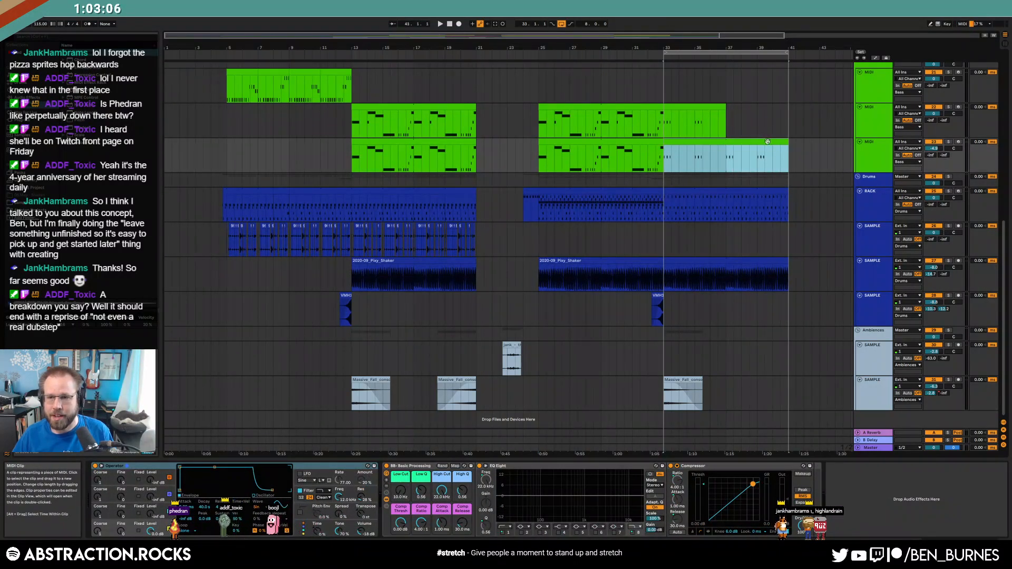
click(726, 108)
drag(726, 108, 789, 114)
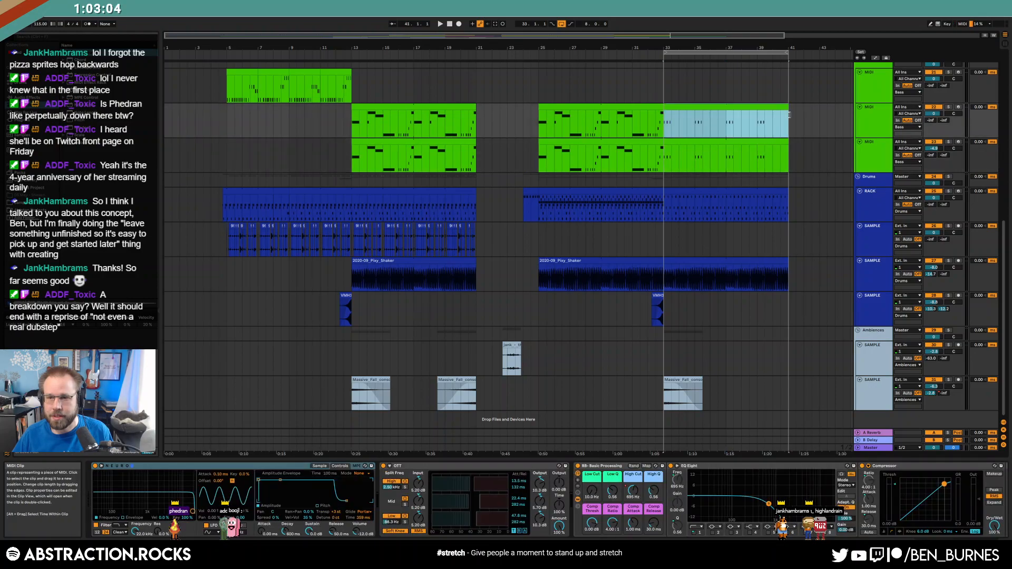
- Extend both Arpeggios MIDI clips to end at bar 41
scroll(747, 180, up, 5)
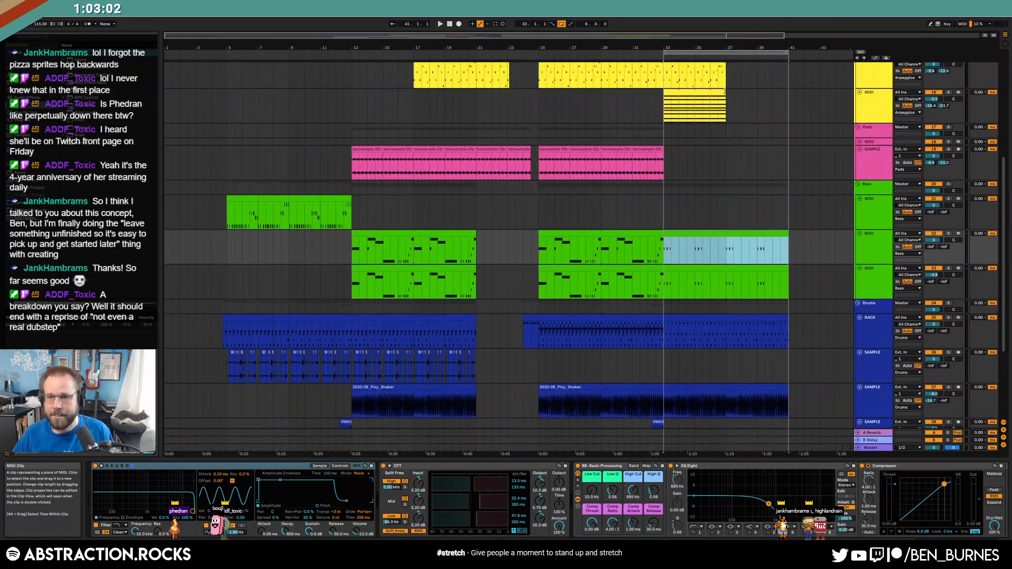
drag(726, 109, 787, 109)
scroll(787, 109, up, 2)
click(726, 108)
drag(726, 108, 789, 108)
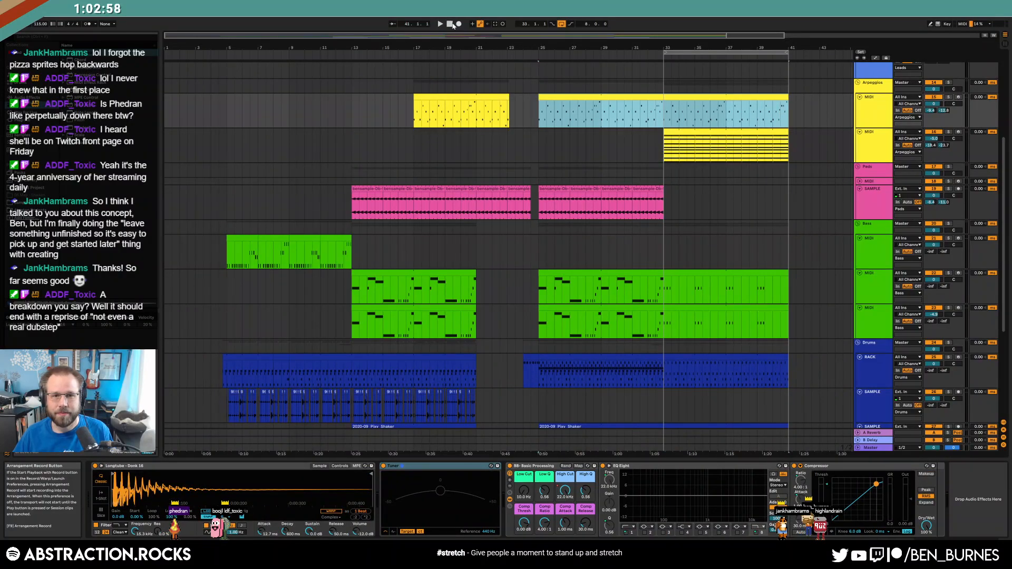
- Play from the start, copy the Leads SAMPLE and Ass MIDI material of bars 9 to 13 to bar 33, and duplicate it up to bar 41
click(450, 24)
key(space)
scroll(538, 204, up, 7)
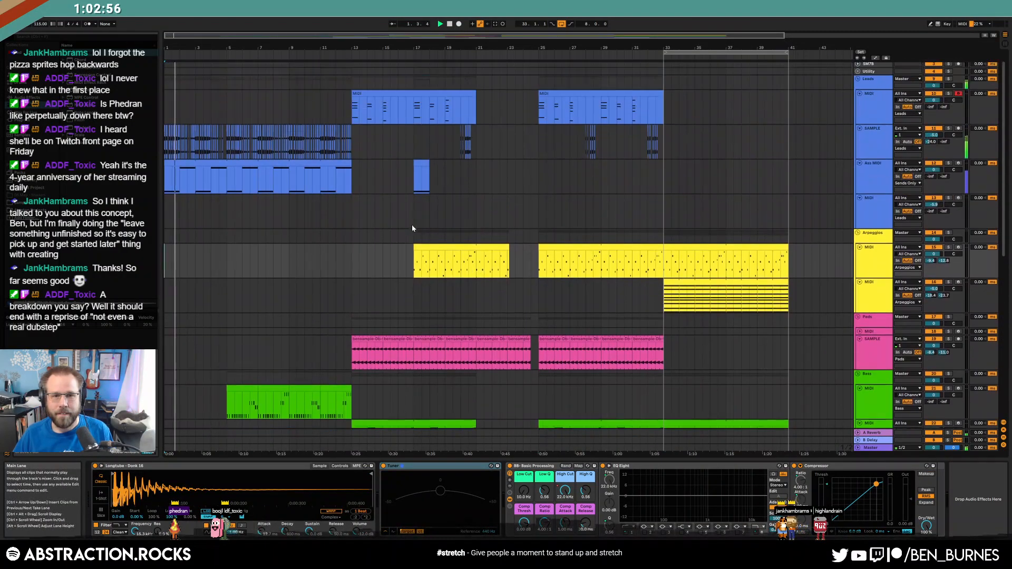
drag(351, 151, 299, 194)
key(ctrl+c)
click(664, 154)
key(ctrl+v)
key(ctrl+d)
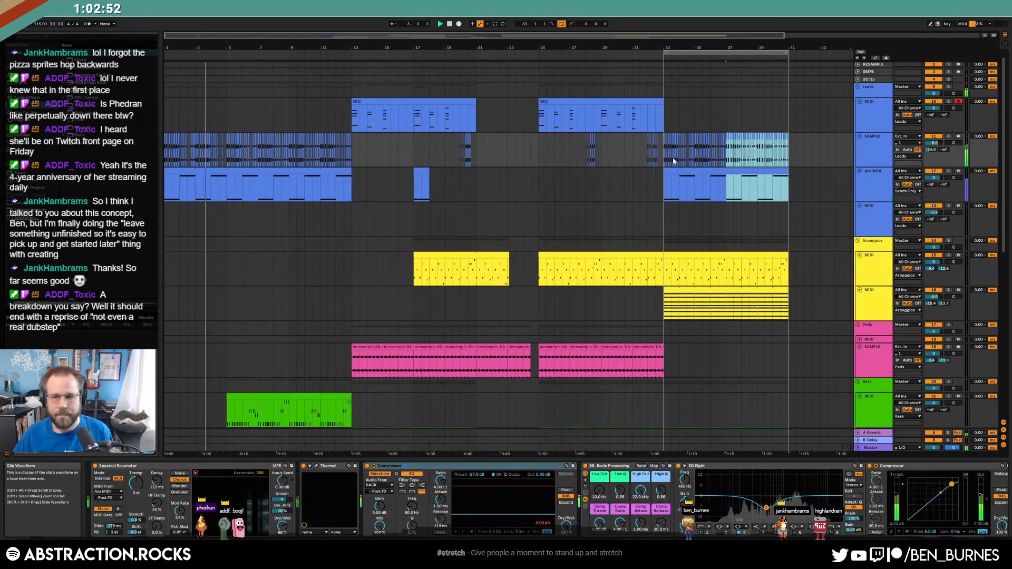
- Adjust the lengths of the chopped Leads SAMPLE clips in the first half of bar 34
key(a)
drag(666, 156, 788, 157)
scroll(705, 149, up, 5)
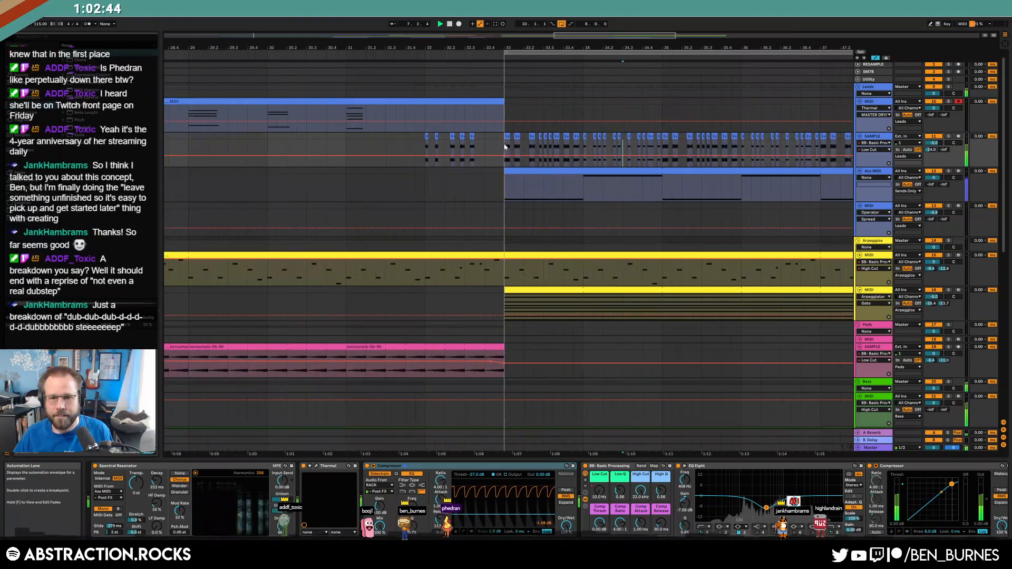
key(a)
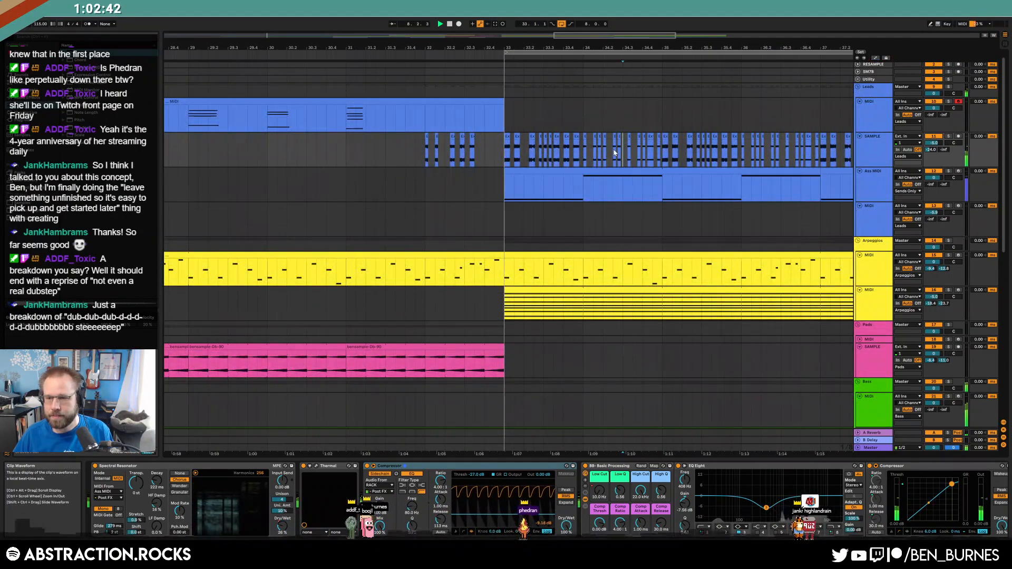
scroll(614, 153, up, 2)
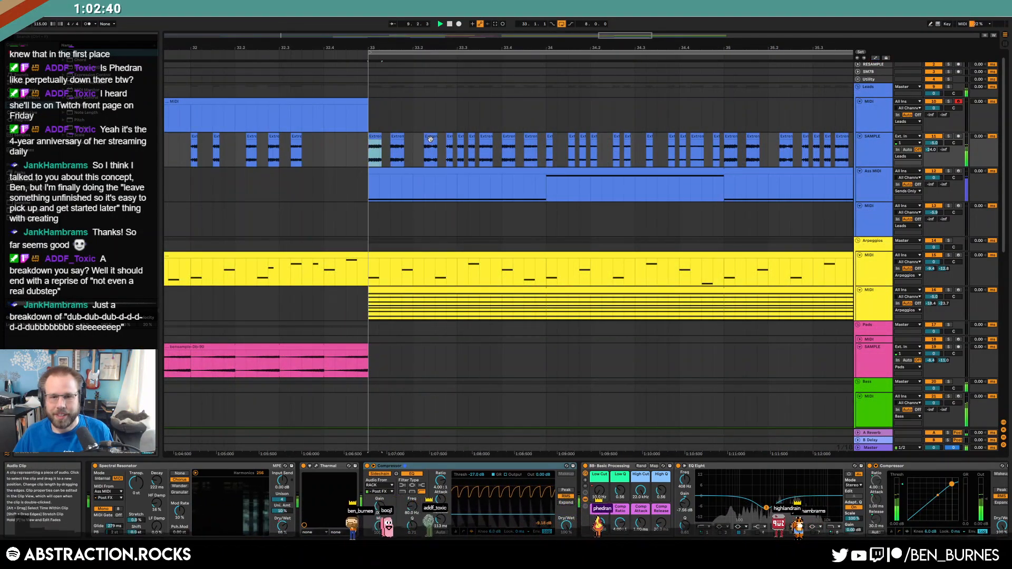
scroll(556, 153, up, 2)
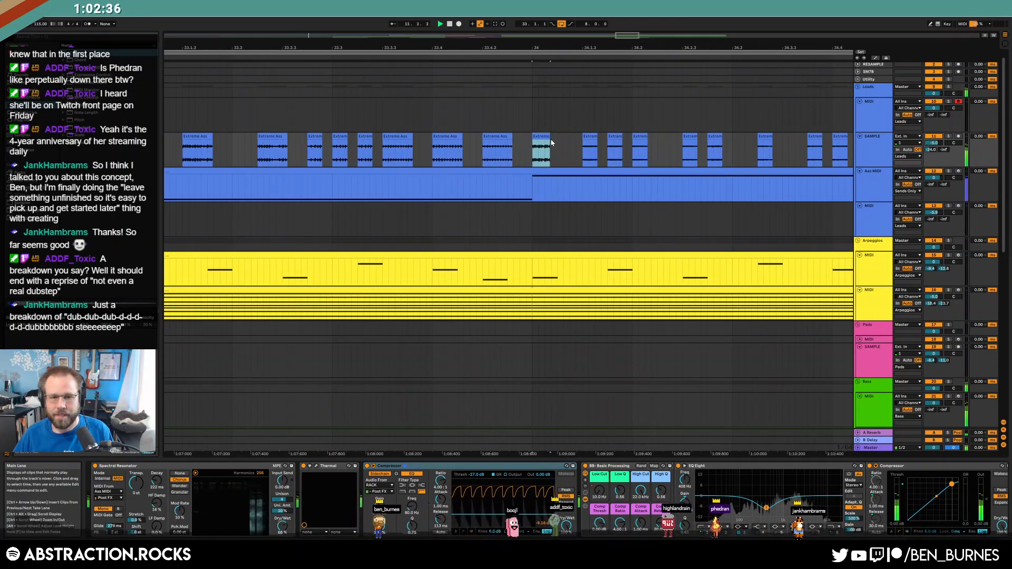
scroll(552, 145, down, 2)
scroll(569, 148, up, 2)
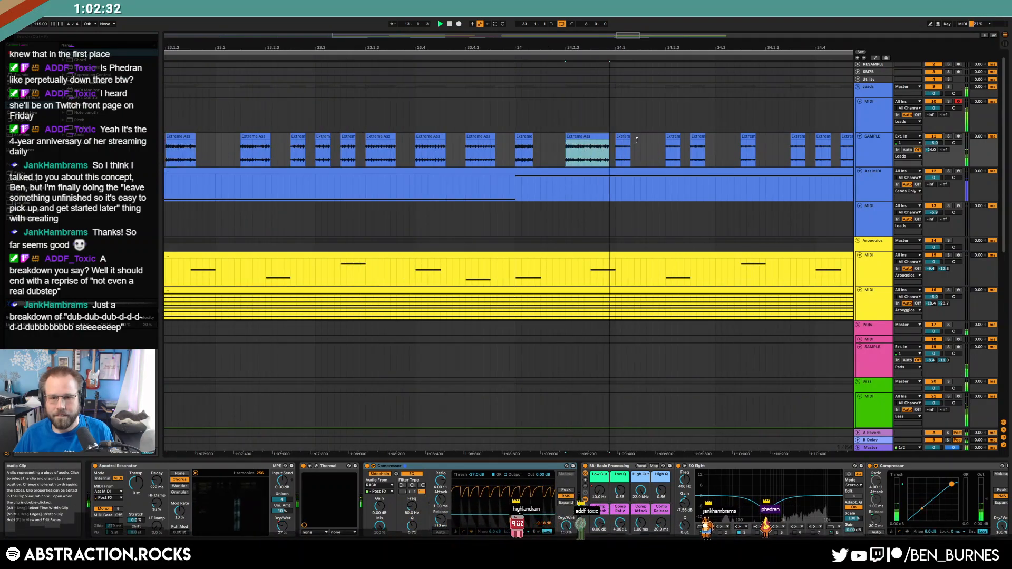
drag(636, 139, 639, 139)
drag(582, 154, 595, 155)
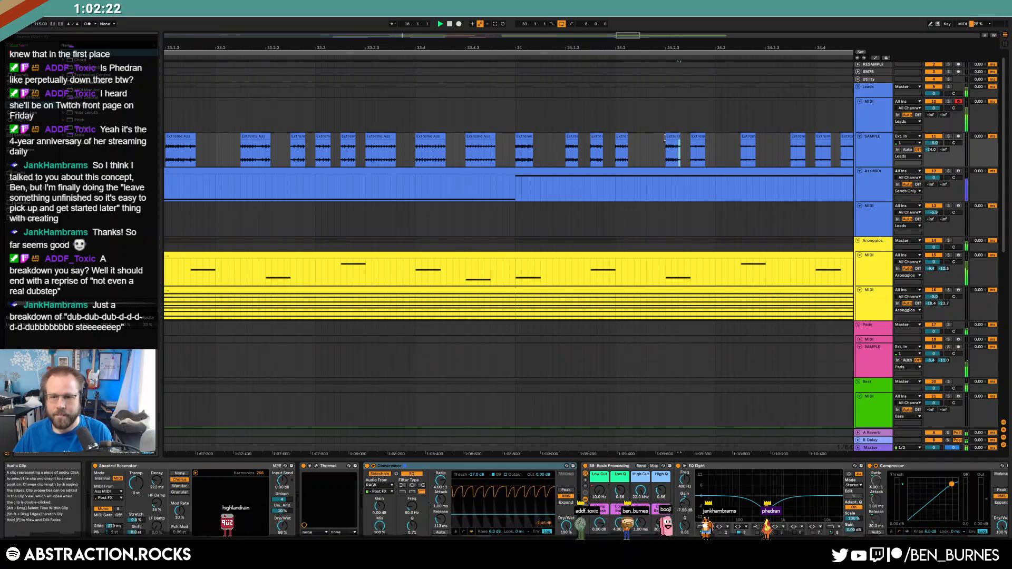
- Rework the lengths of the remaining Leads SAMPLE chops through the end of bar 34
click(264, 135)
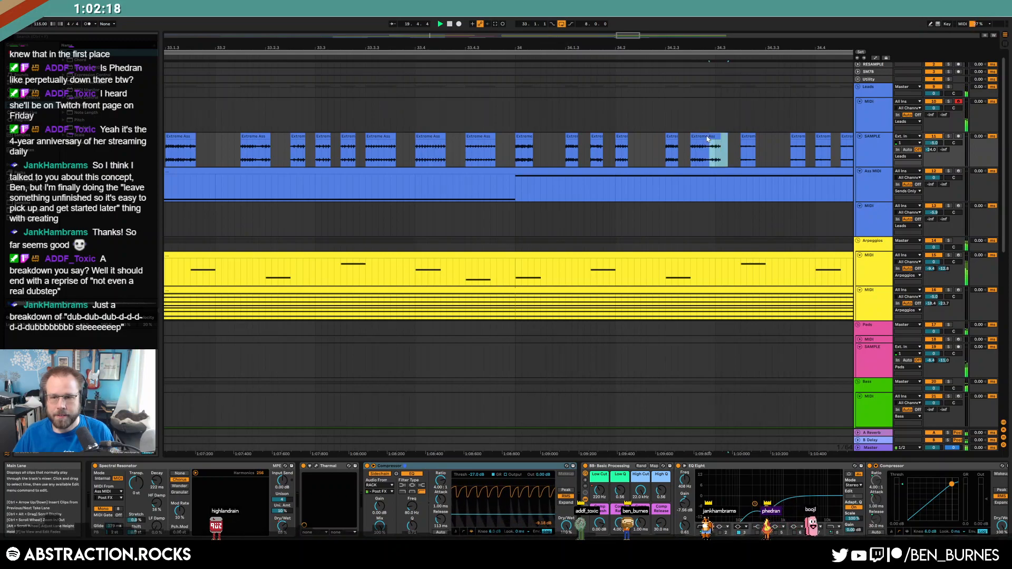
scroll(716, 153, down, 3)
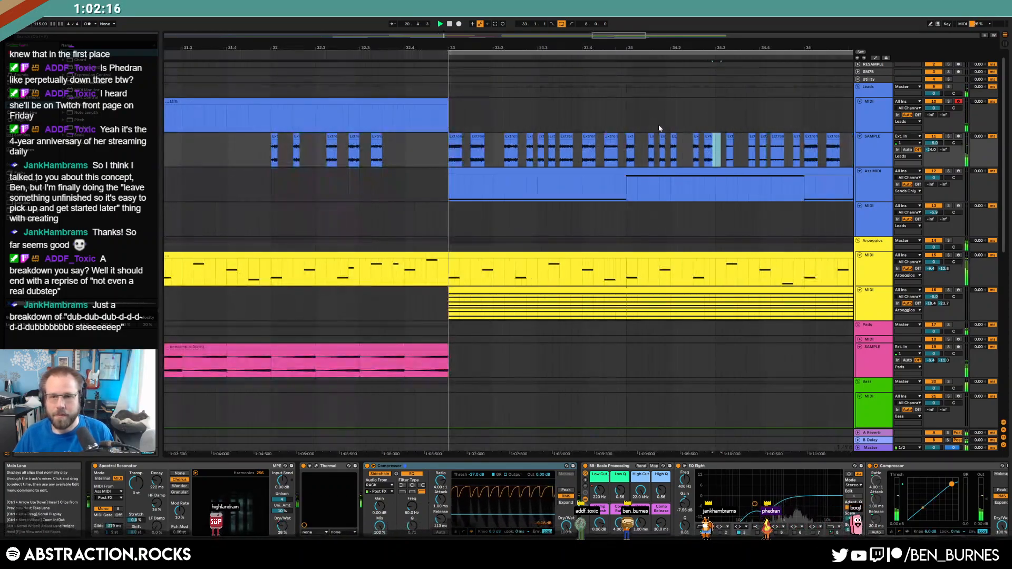
scroll(520, 111, right, 3)
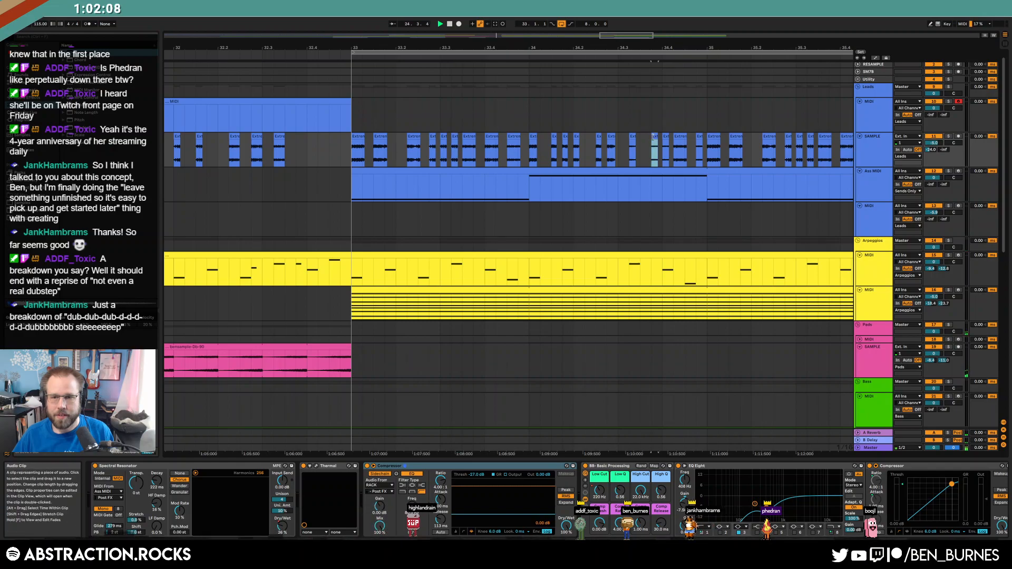
click(567, 136)
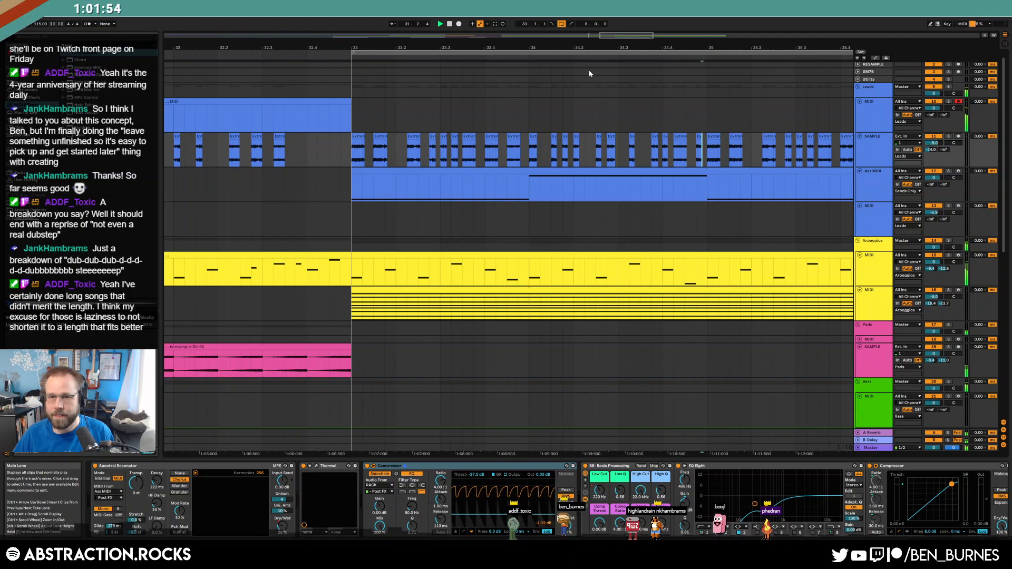
- Replace the Leads SAMPLE chops after bar 35 with repeats of the two-bar pattern from bars 33 to 35, filling up to bar 41
drag(631, 40, 468, 21)
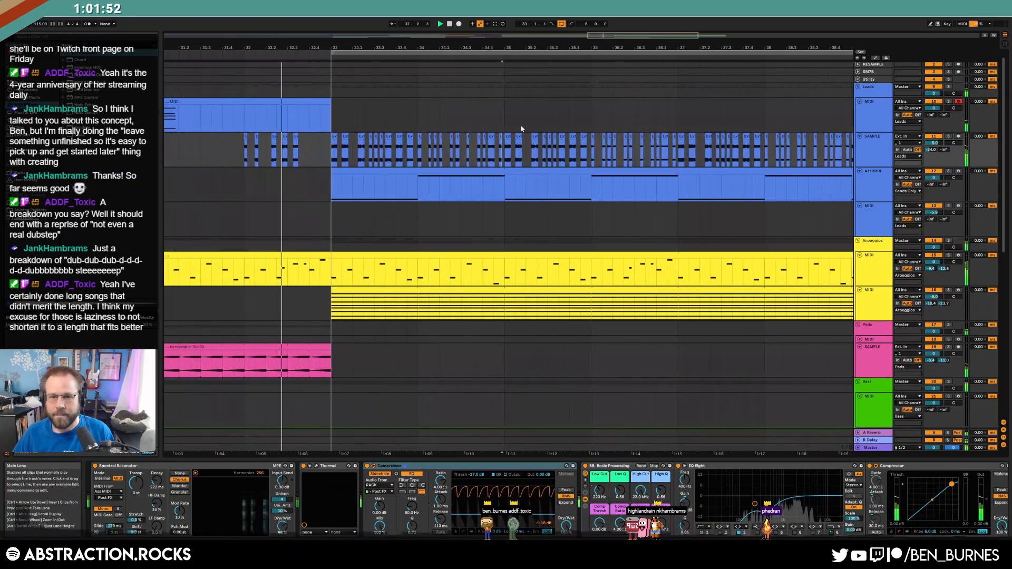
drag(506, 138, 332, 146)
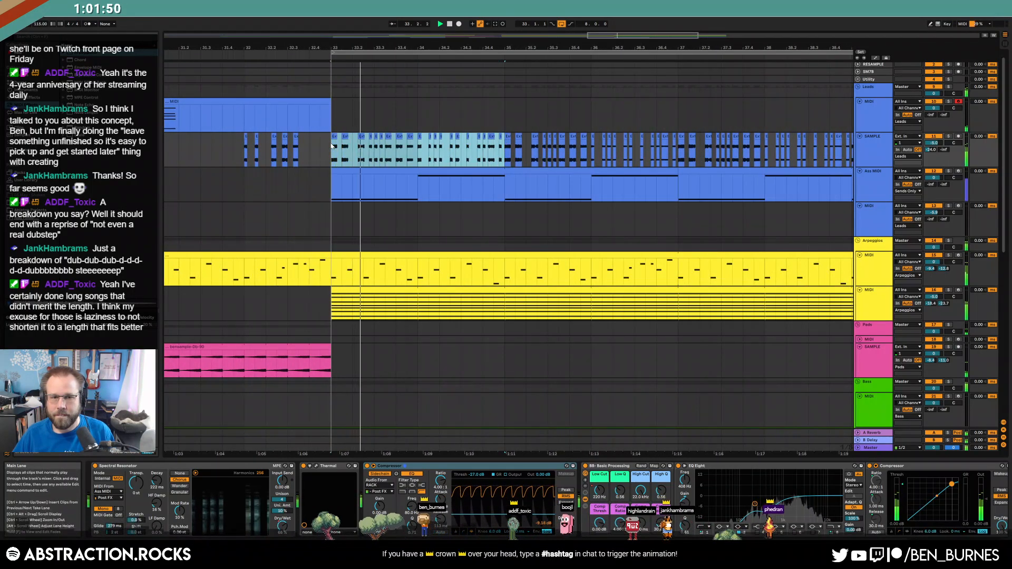
scroll(467, 144, down, 3)
drag(733, 148, 407, 152)
key(Delete)
key(ctrl+d)
key(ctrl+d)
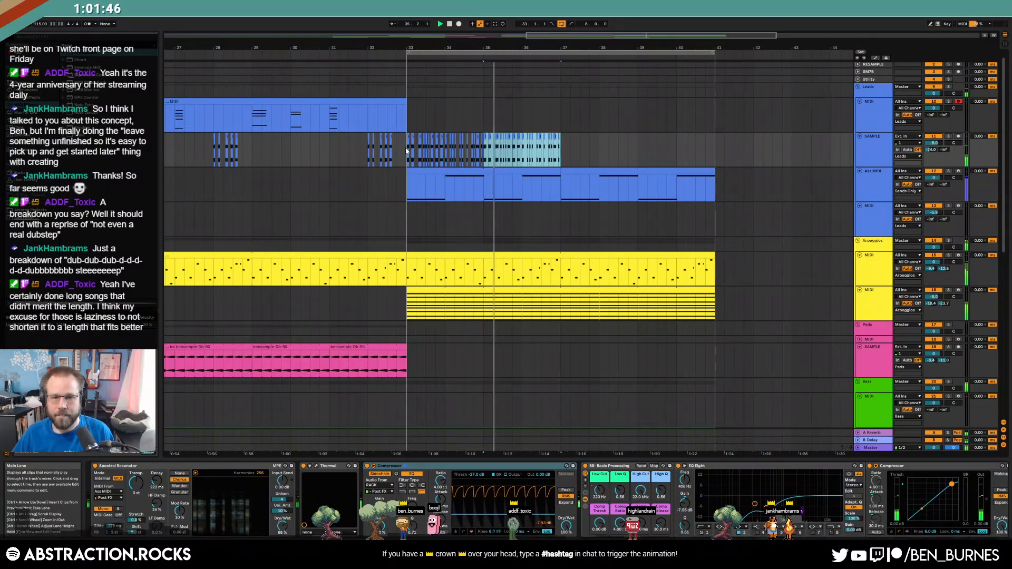
key(ctrl+d)
- Raise the Spectral Resonator Dry/Wet automation on the Leads SAMPLE track from bar 33 onward, ramping up just before it
key(a)
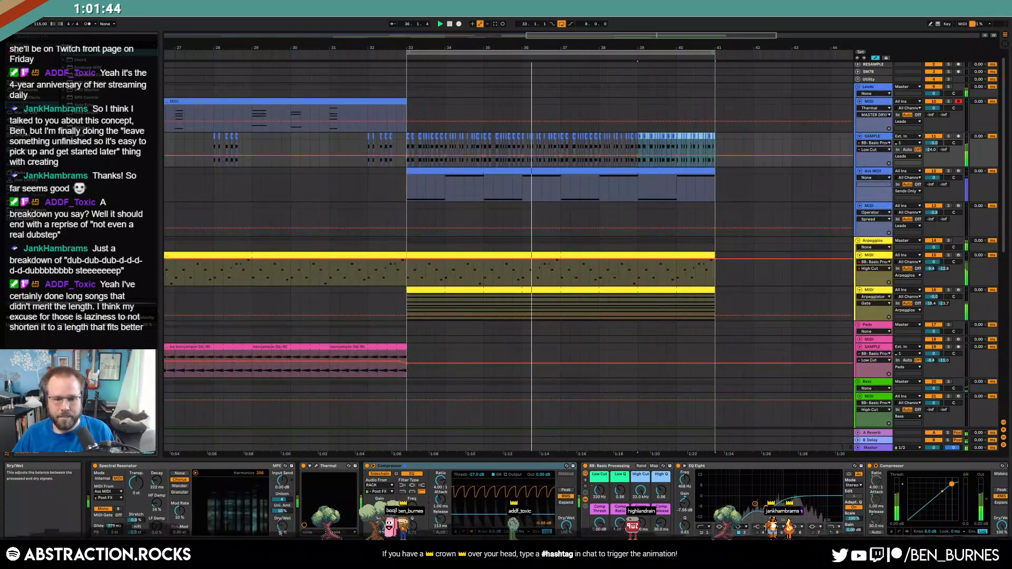
drag(436, 153, 733, 159)
click(735, 159)
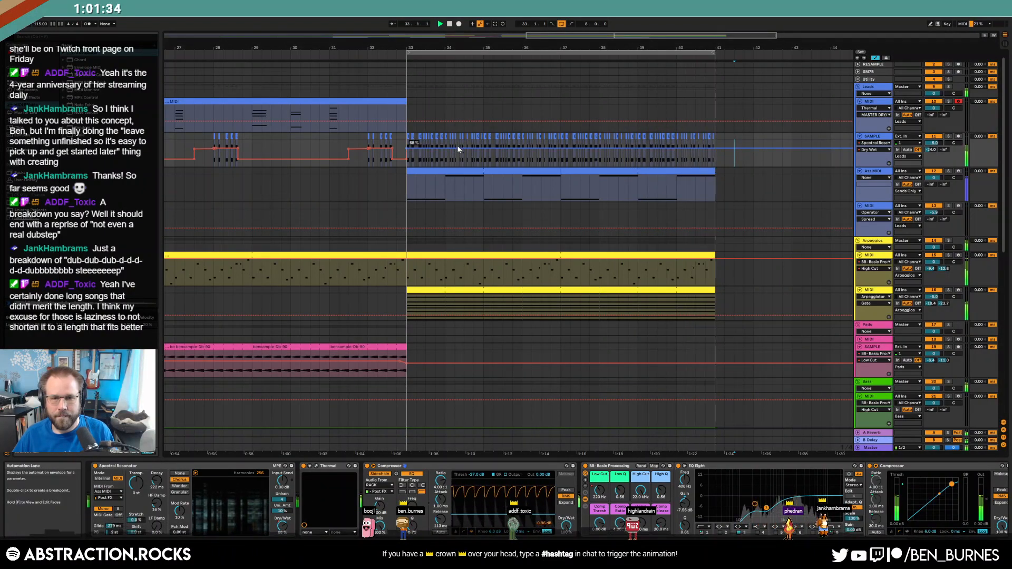
drag(407, 148, 407, 144)
click(406, 160)
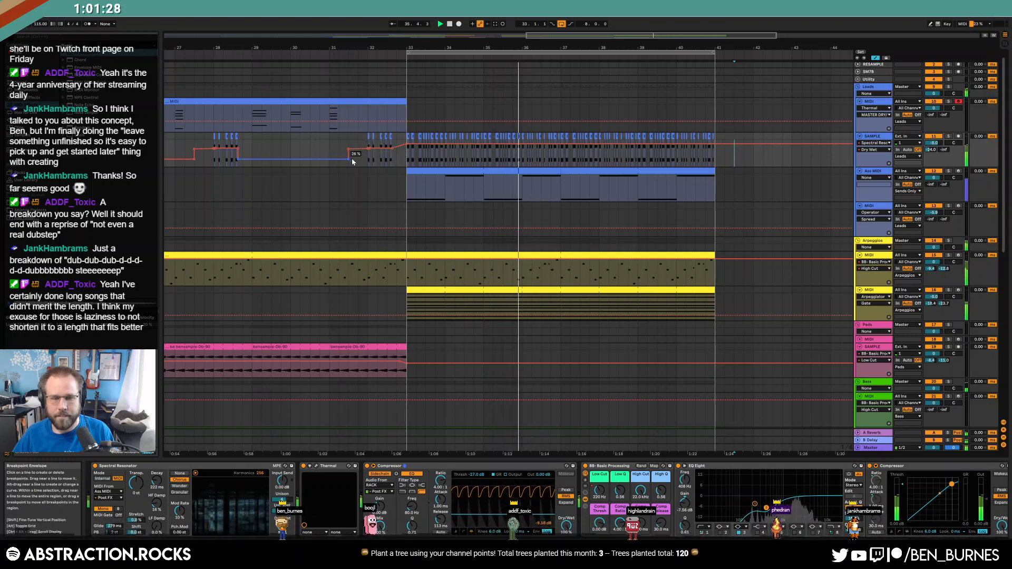
- Lower the Low Cut automation on the Leads SAMPLE track to its minimum from bar 33 onward and hide the automation lanes
click(599, 491)
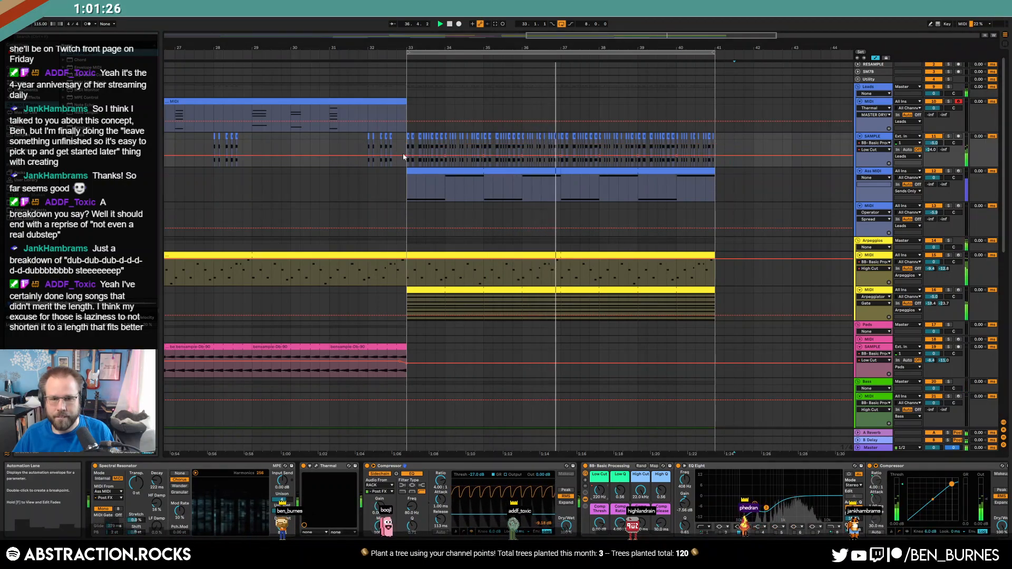
click(425, 159)
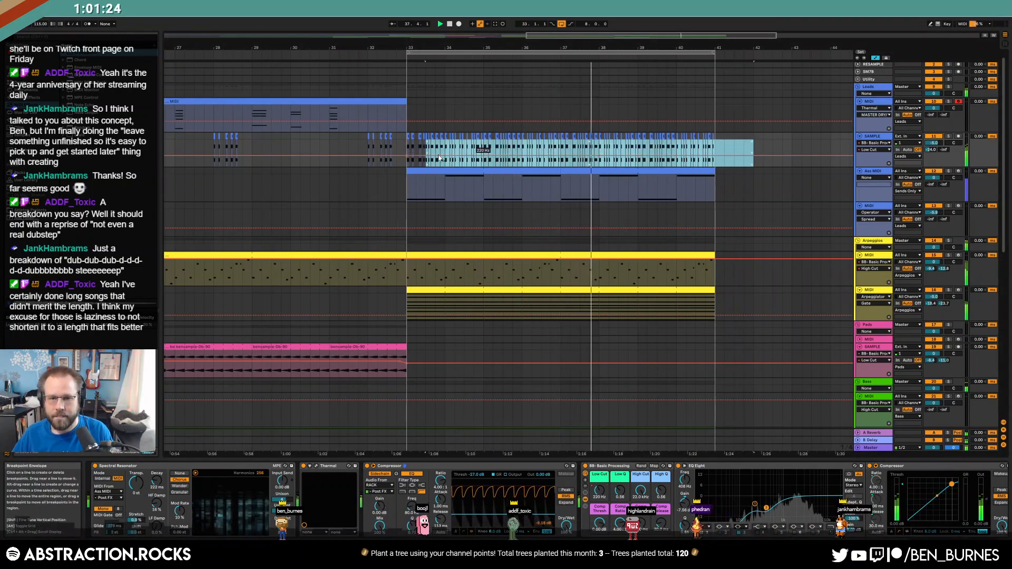
drag(422, 161, 422, 174)
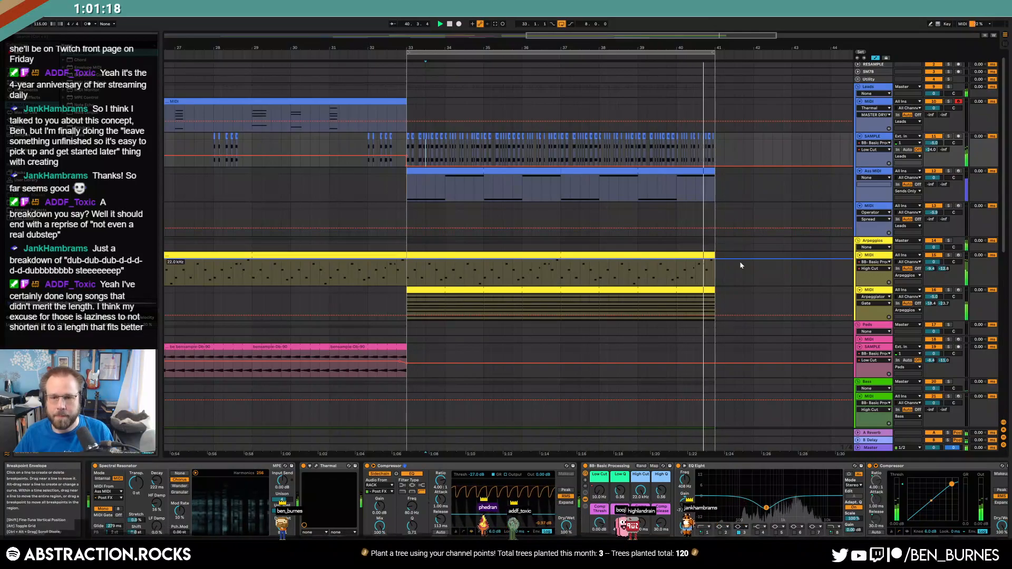
click(411, 189)
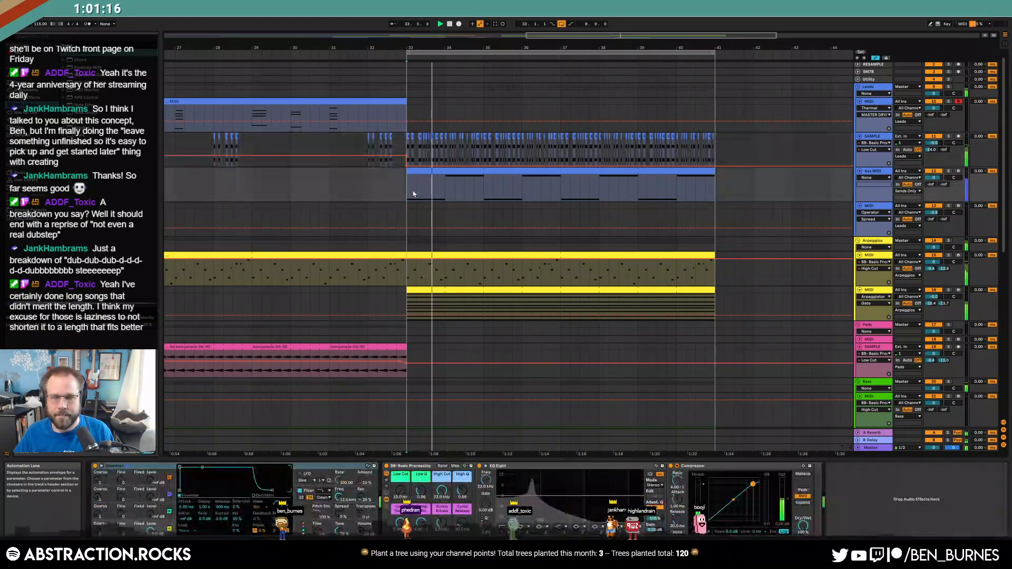
key(a)
- Select the drum RACK clip from bar 33 to bar 41 and open the drum machine samples in the browser
scroll(519, 207, down, 8)
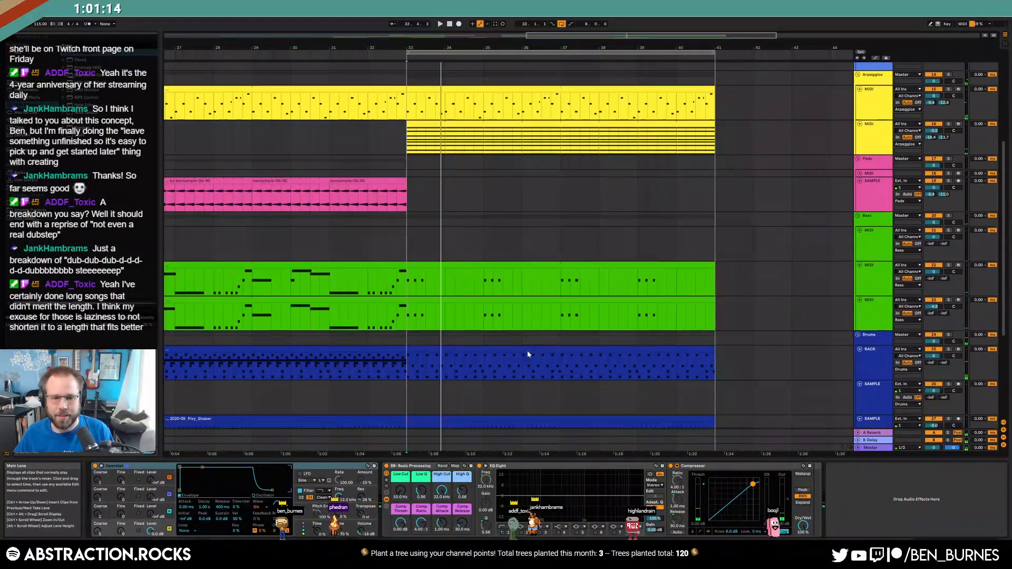
scroll(510, 359, down, 2)
click(425, 274)
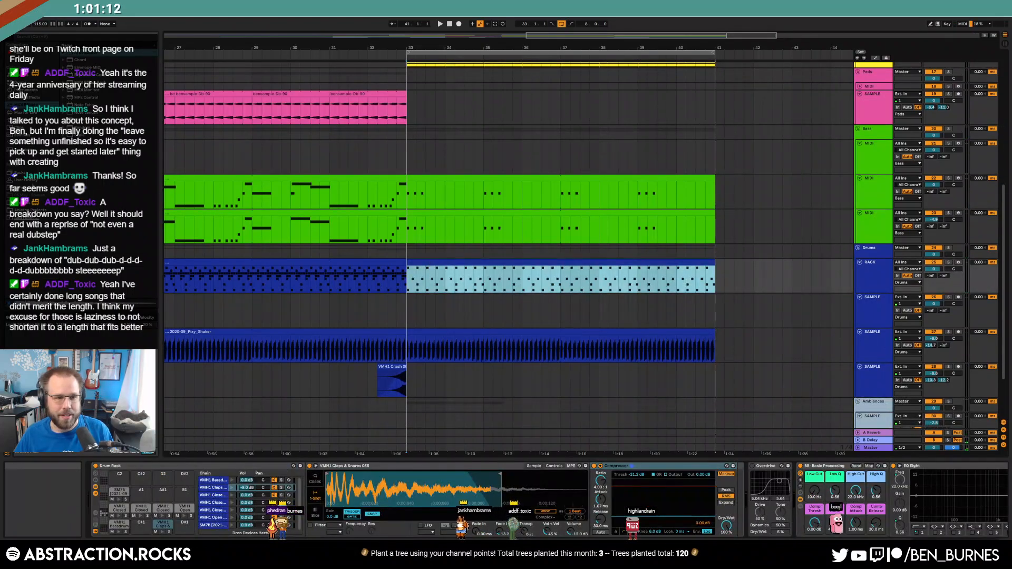
click(30, 208)
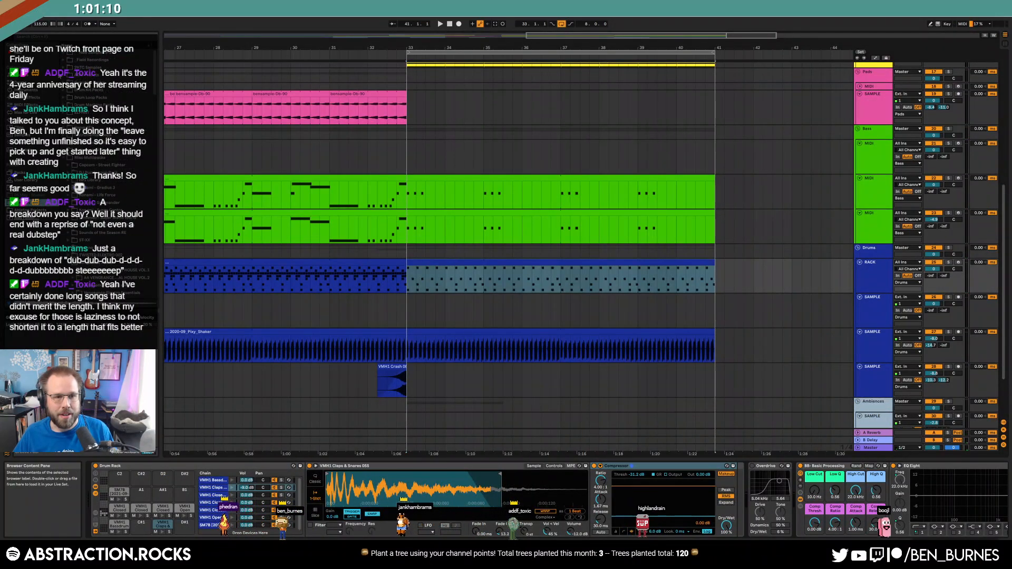
click(64, 61)
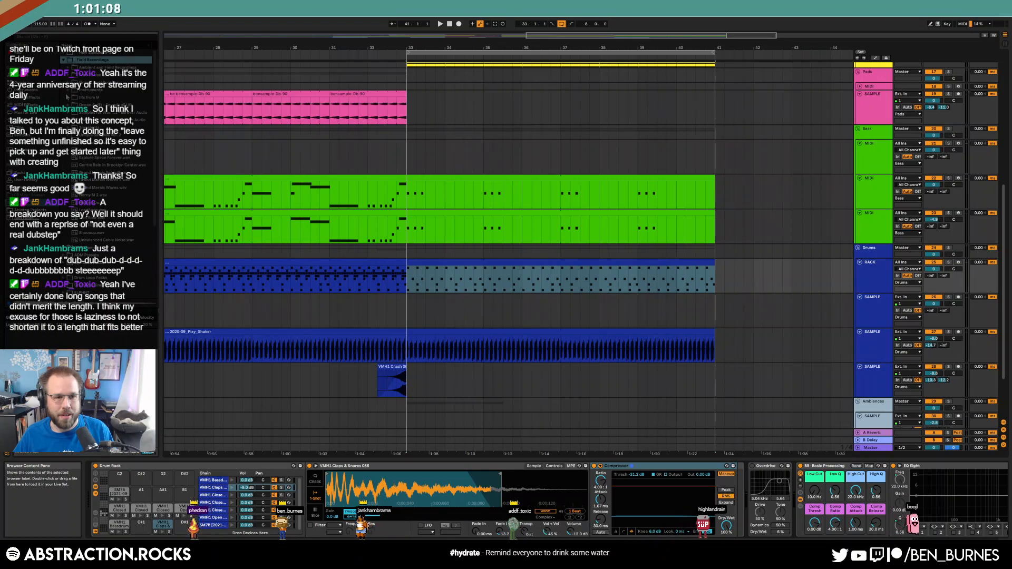
click(63, 60)
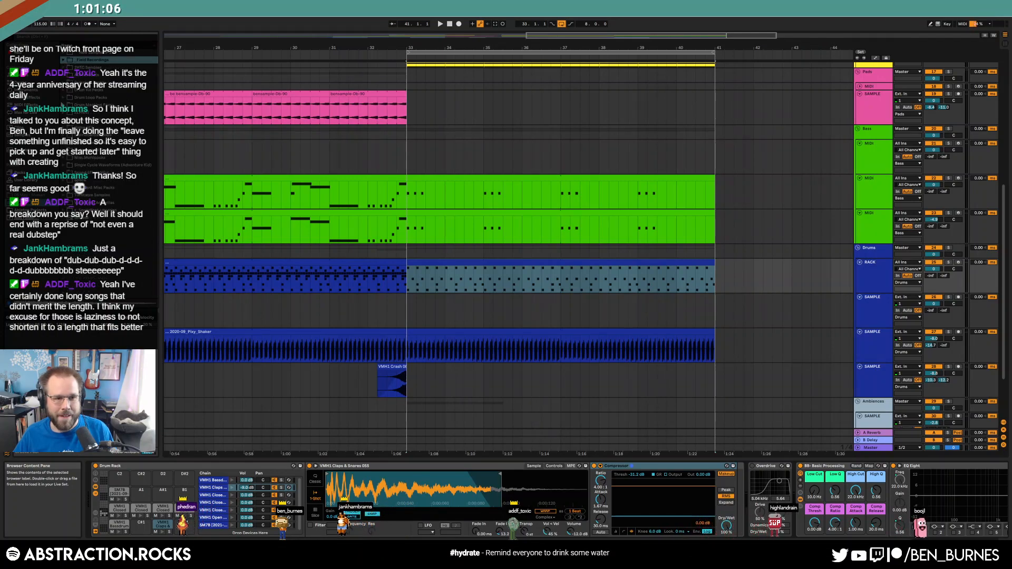
click(63, 105)
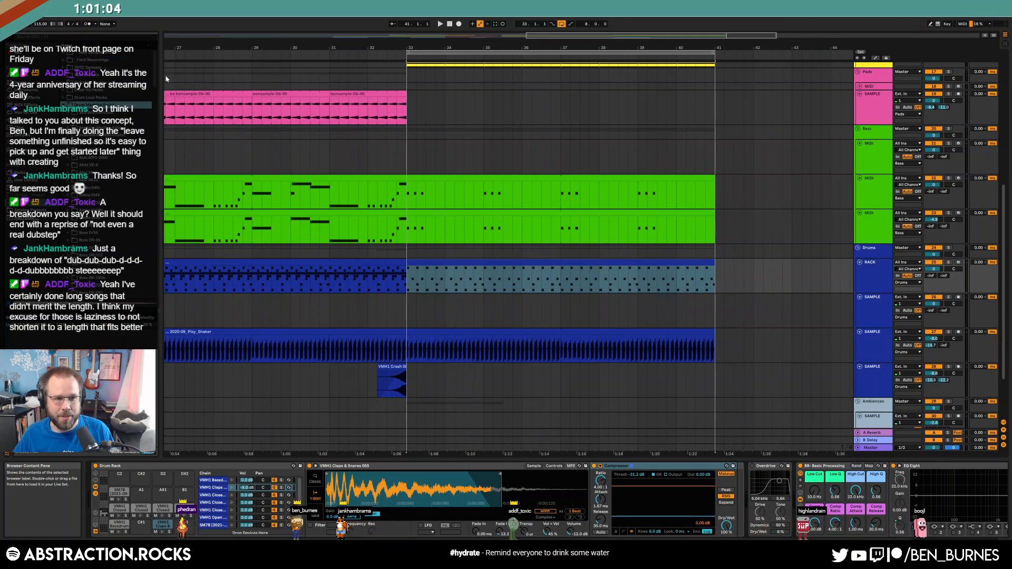
scroll(121, 90, down, 10)
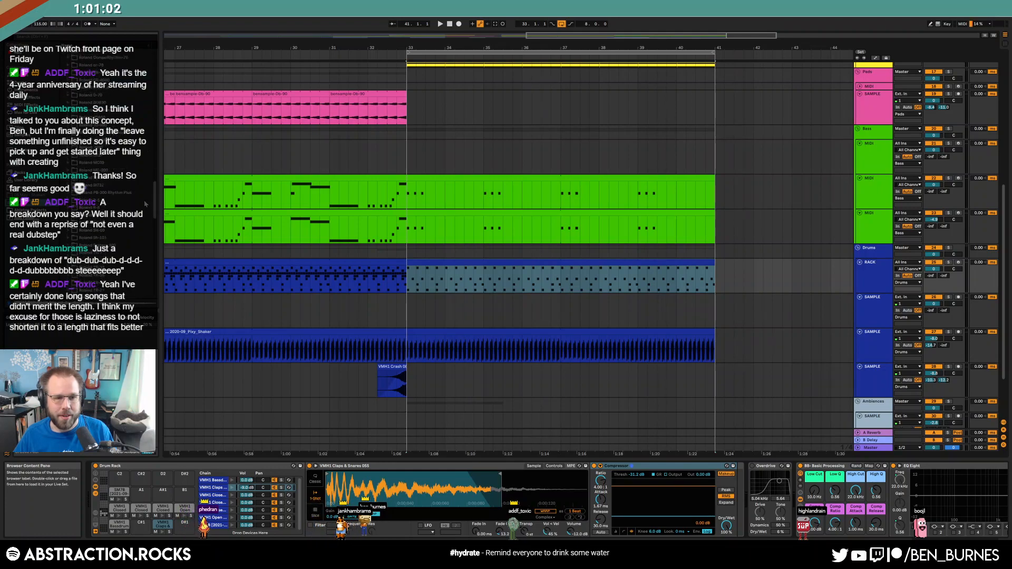
- Find a MaxV Roland808 SD snare sample in the drum machine folders and load it onto an empty Drum Rack pad
click(129, 230)
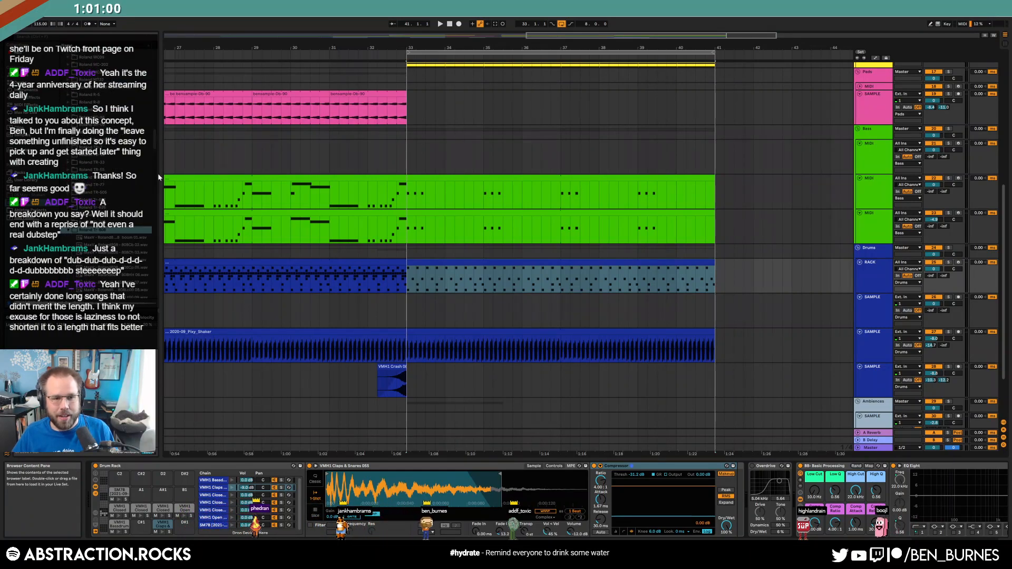
scroll(131, 226, down, 8)
scroll(153, 159, down, 5)
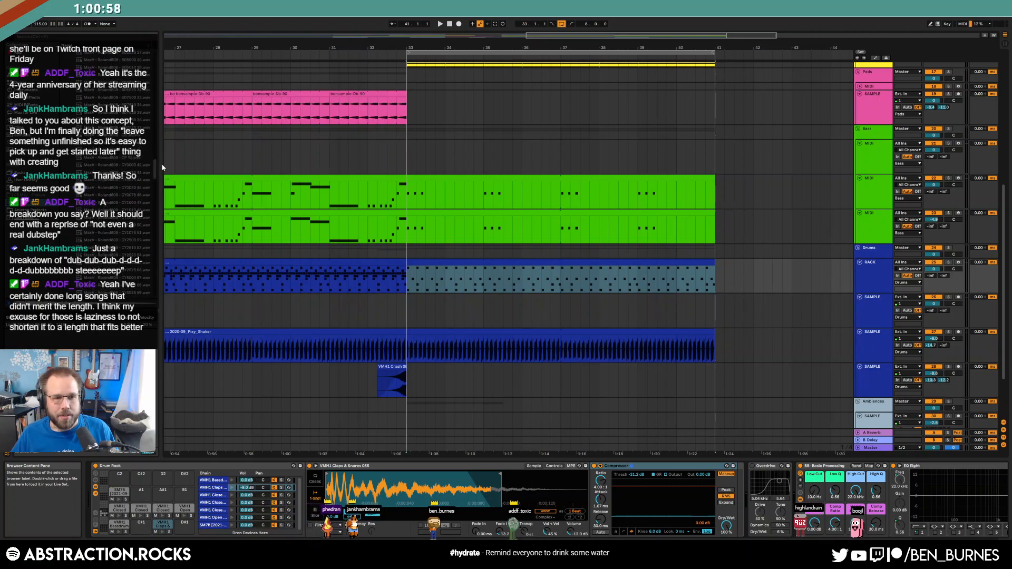
scroll(163, 176, down, 3)
scroll(163, 176, down, 3)
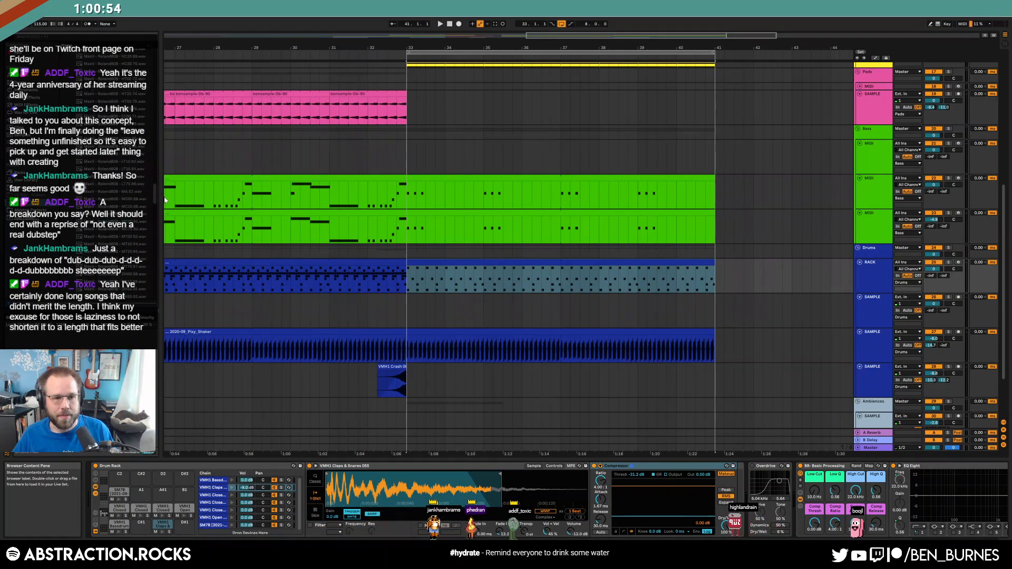
scroll(153, 214, down, 1)
click(126, 216)
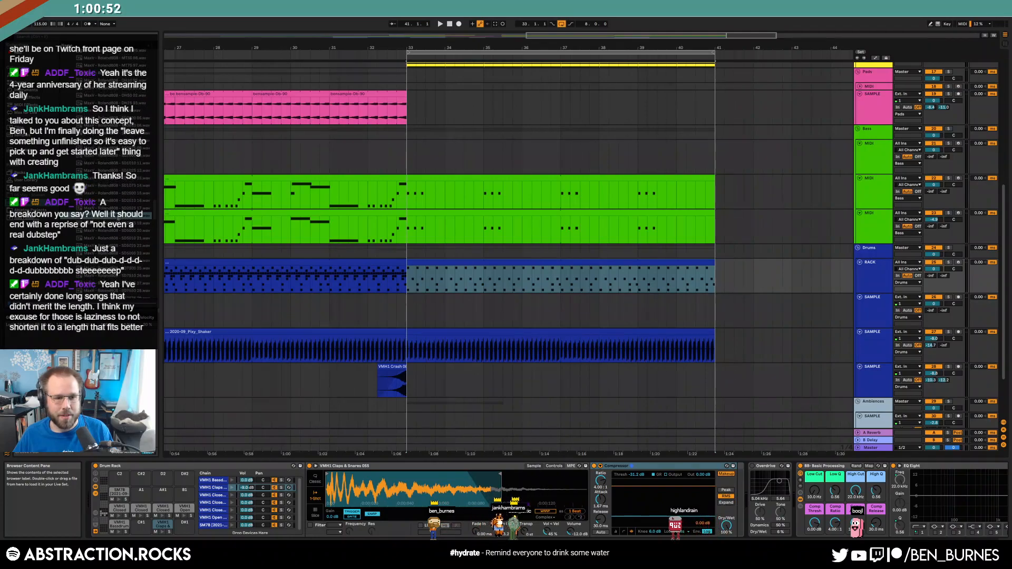
scroll(125, 203, down, 2)
drag(123, 187, 184, 526)
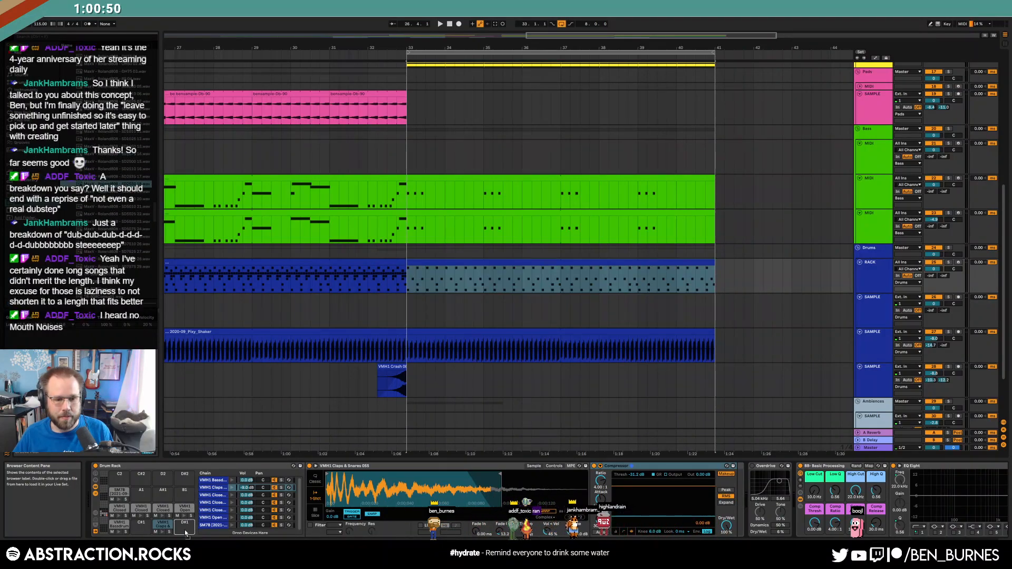
- Duplicate all the VMH1 Claps & Snares notes in the breakdown drum clip onto the MaxV Roland808 row
double_click(464, 265)
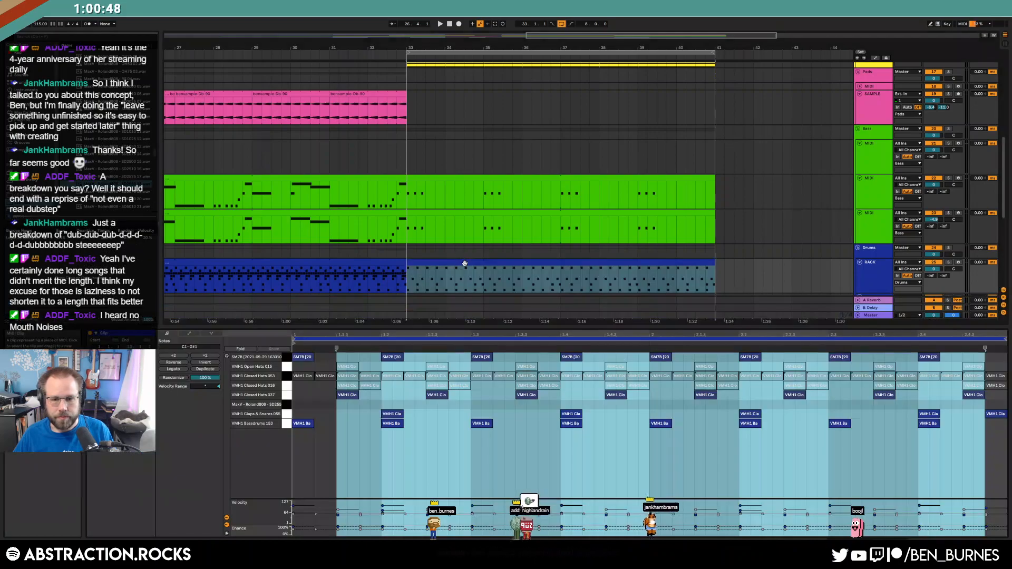
click(289, 414)
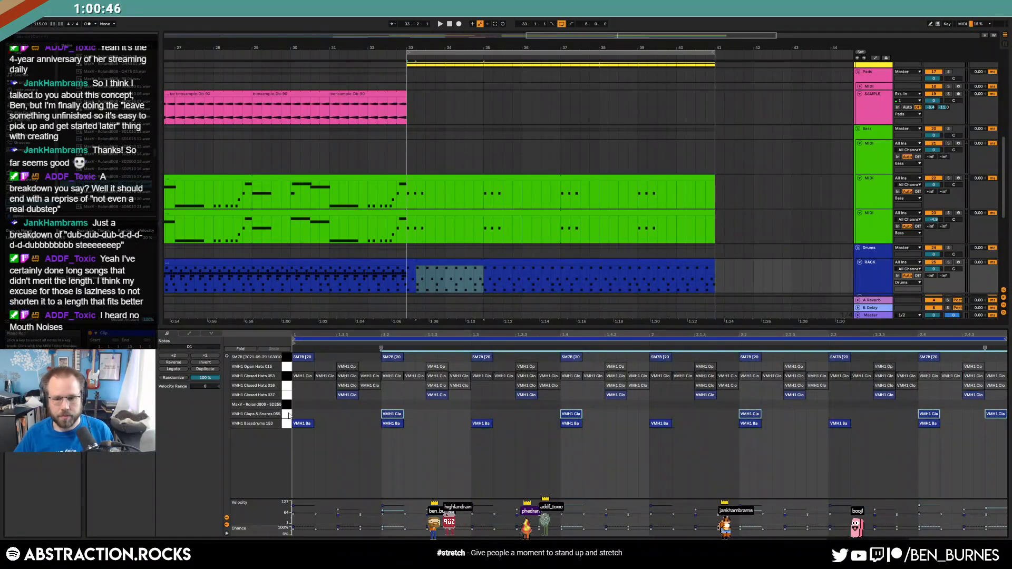
key(Up)
key(space)
drag(391, 405, 392, 392)
click(289, 414)
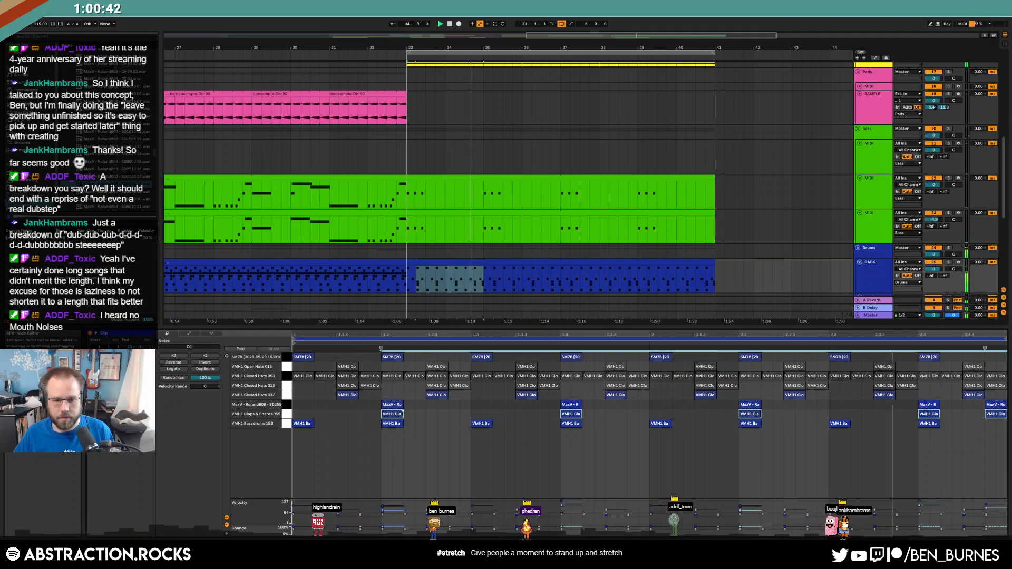
drag(392, 416, 393, 424)
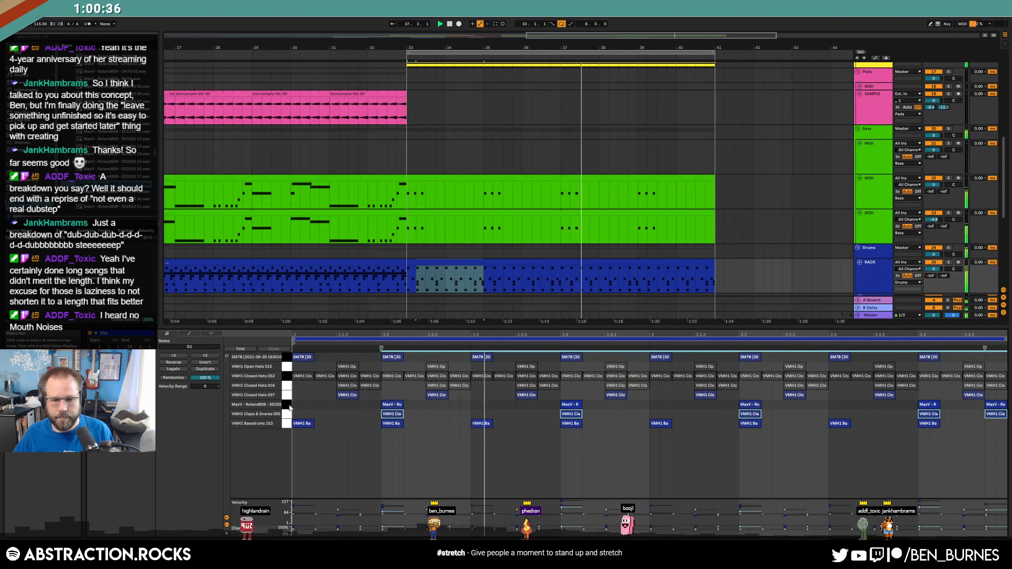
- Copy the Compressor from the VMH1 Claps & Snares pad to the MaxV Roland808 snare pad
key(shift+Tab)
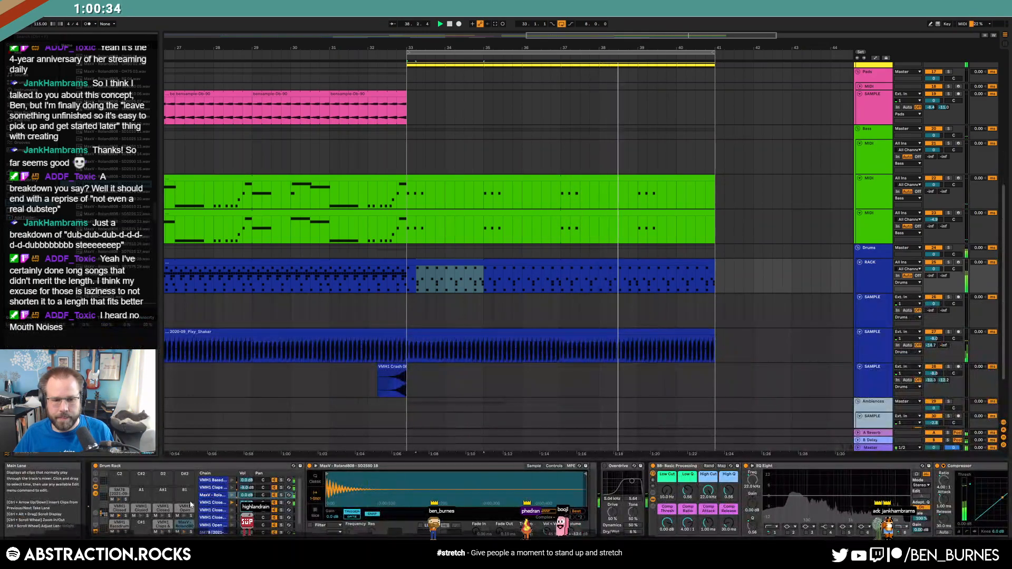
click(163, 524)
click(633, 467)
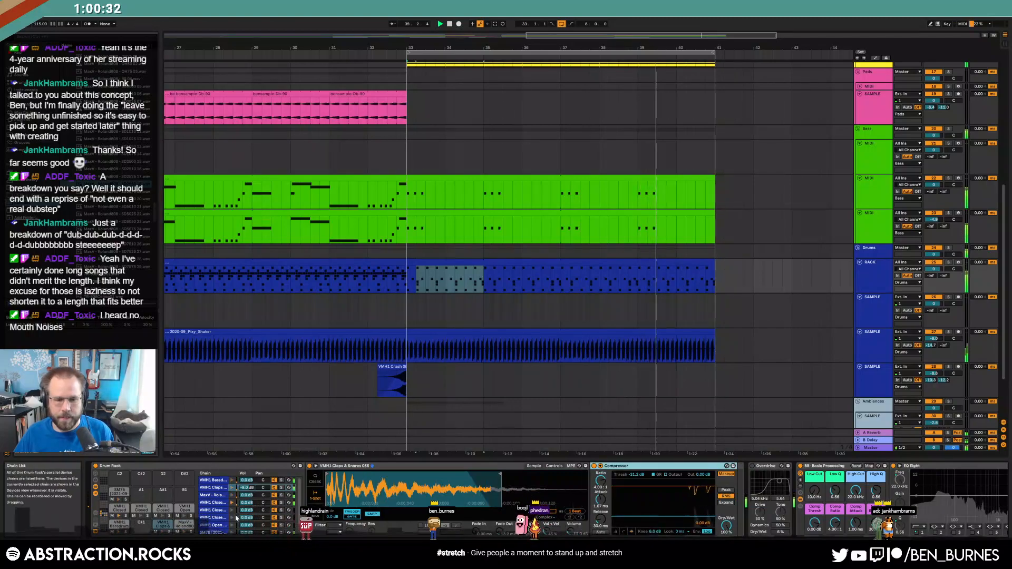
click(184, 525)
click(504, 466)
key(ctrl+v)
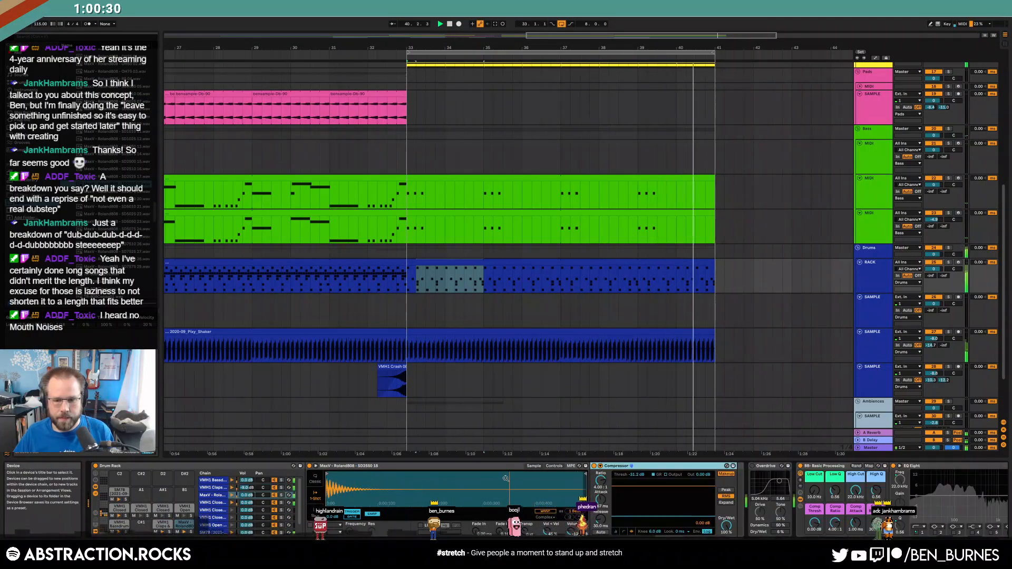
- Lower the chain volume of the MaxV Roland808 snare in the Drum Rack
drag(248, 494, 249, 497)
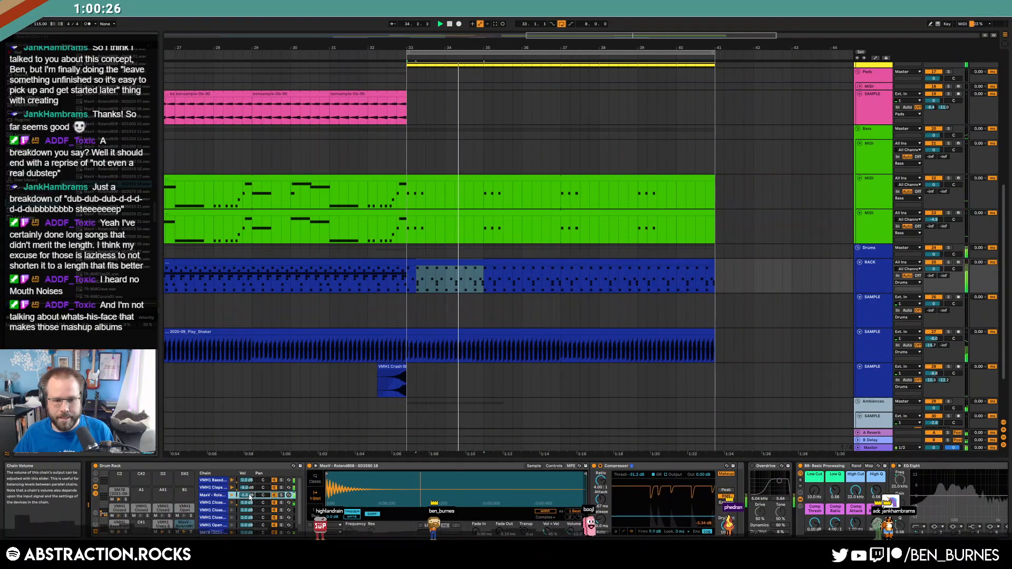
key(shift+Tab)
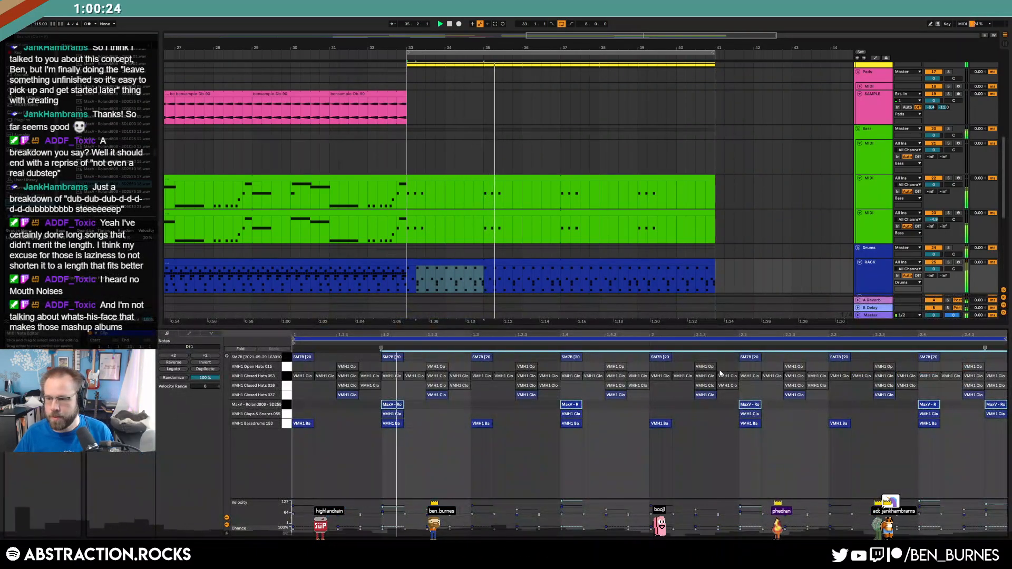
key(shift+Tab)
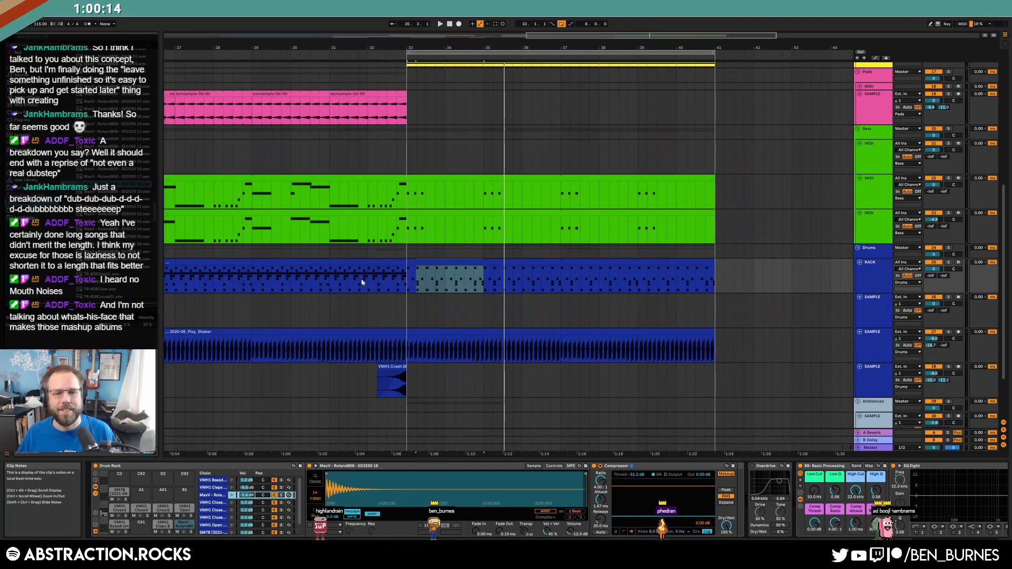
- Play the arrangement from bar 29 into the breakdown and review all tracks across the bar 33 transition
click(328, 285)
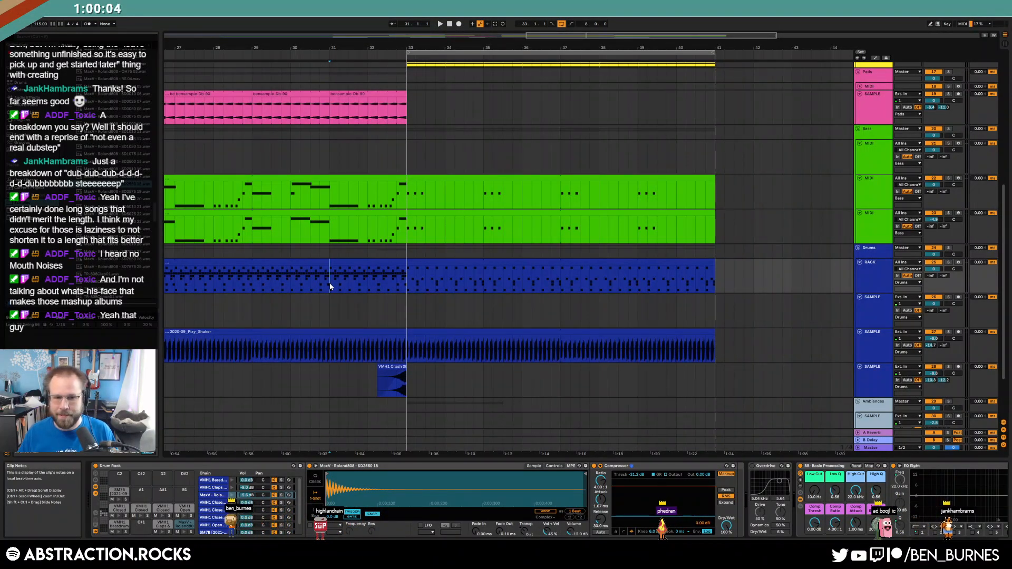
scroll(314, 308, down, 3)
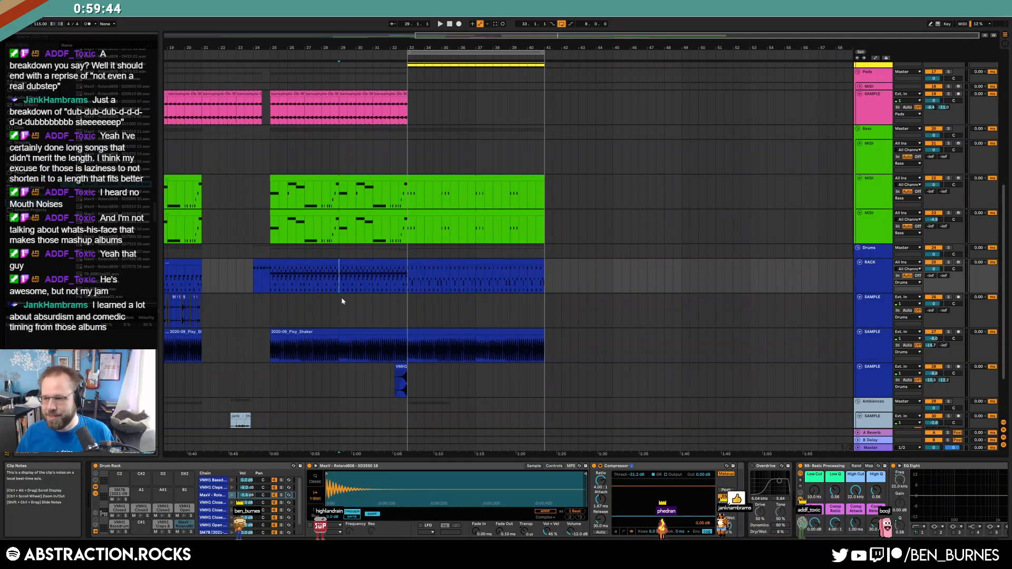
key(space)
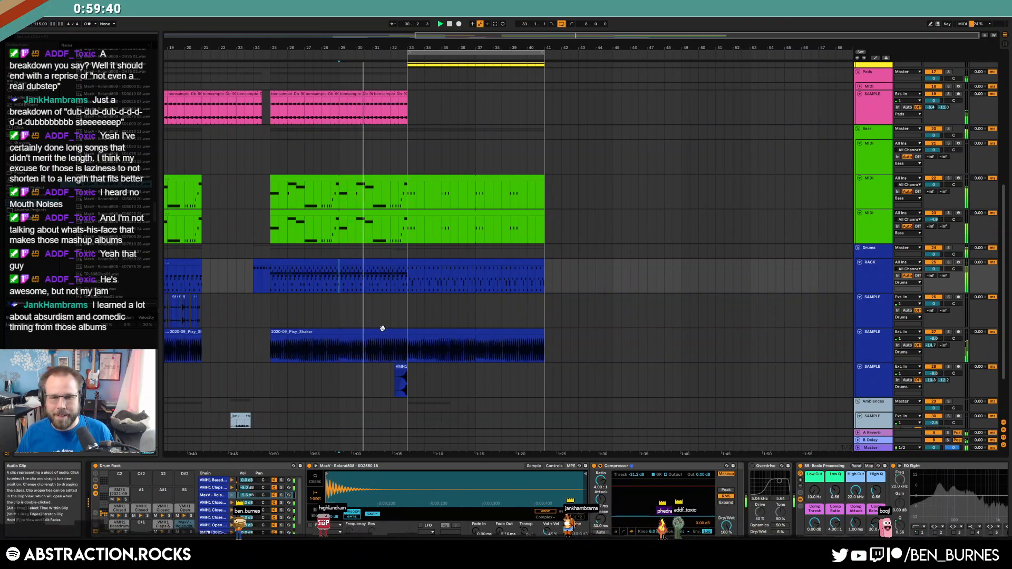
scroll(382, 328, up, 5)
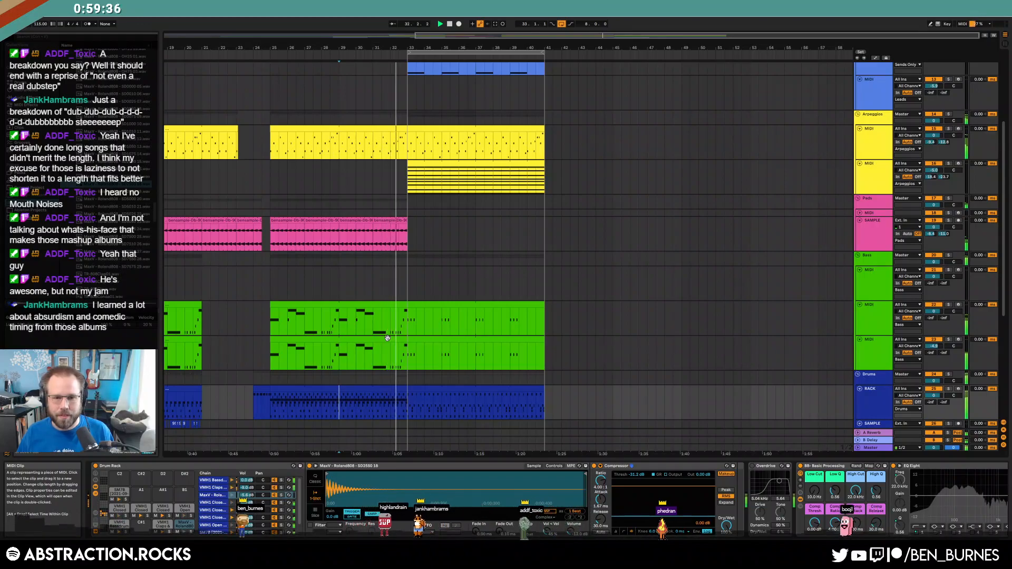
scroll(388, 338, up, 4)
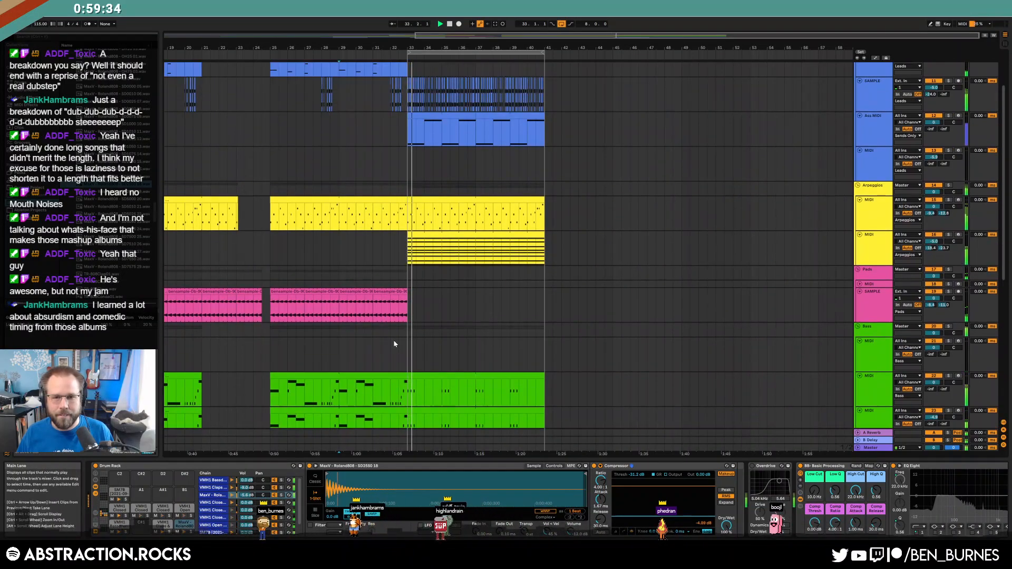
scroll(394, 342, up, 1)
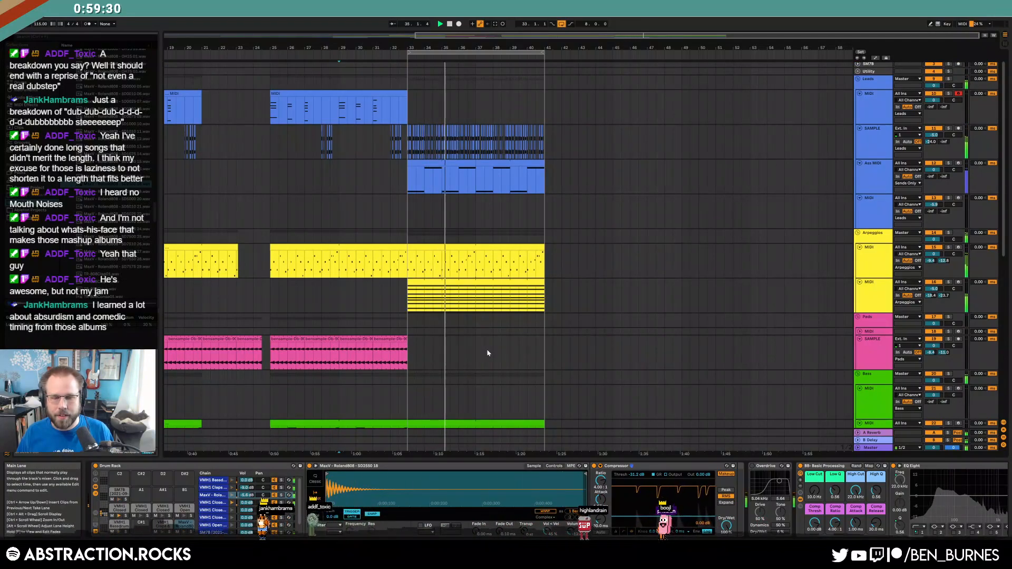
scroll(488, 352, down, 4)
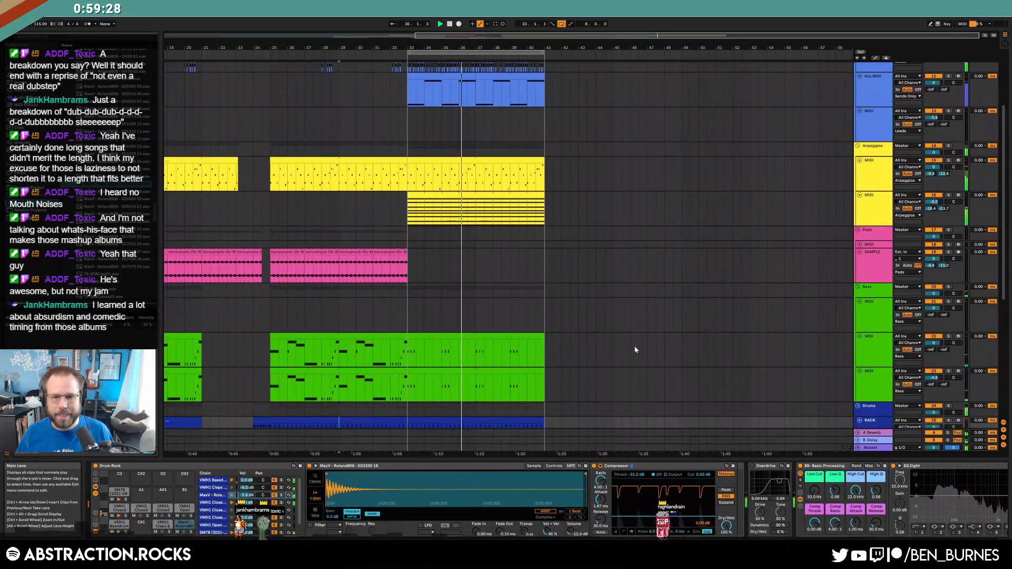
scroll(615, 335, up, 3)
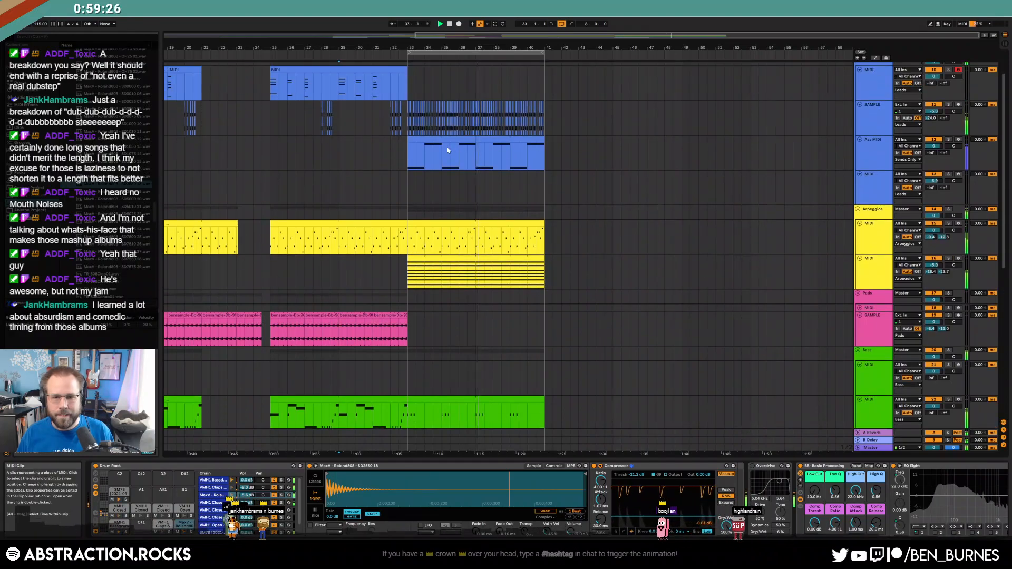
- In the MIDI clip below the Leads SAMPLE chops, shorten bar 4's C2 note to half a bar and add a half-bar D#1 note after it
click(468, 140)
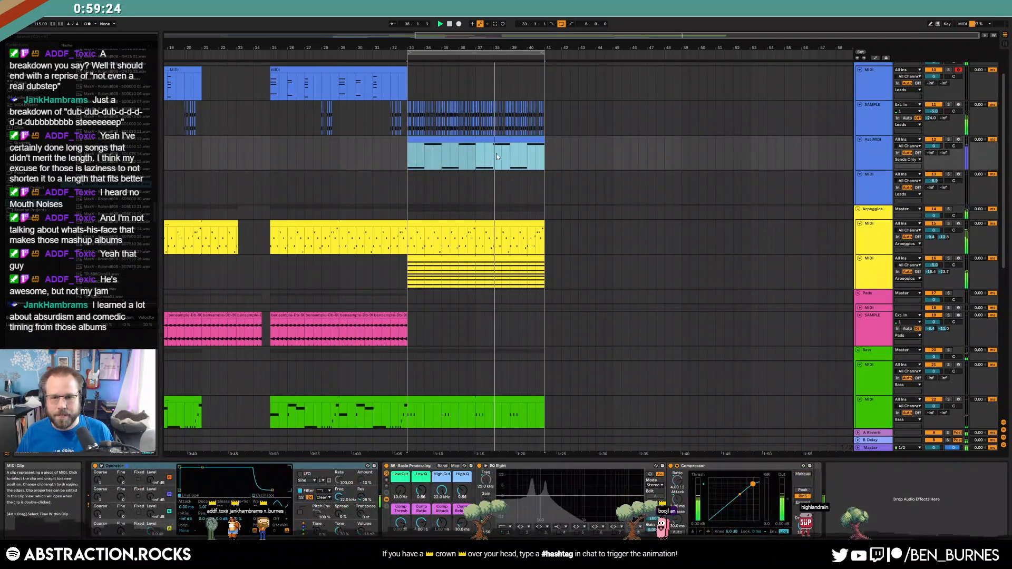
drag(476, 153, 397, 156)
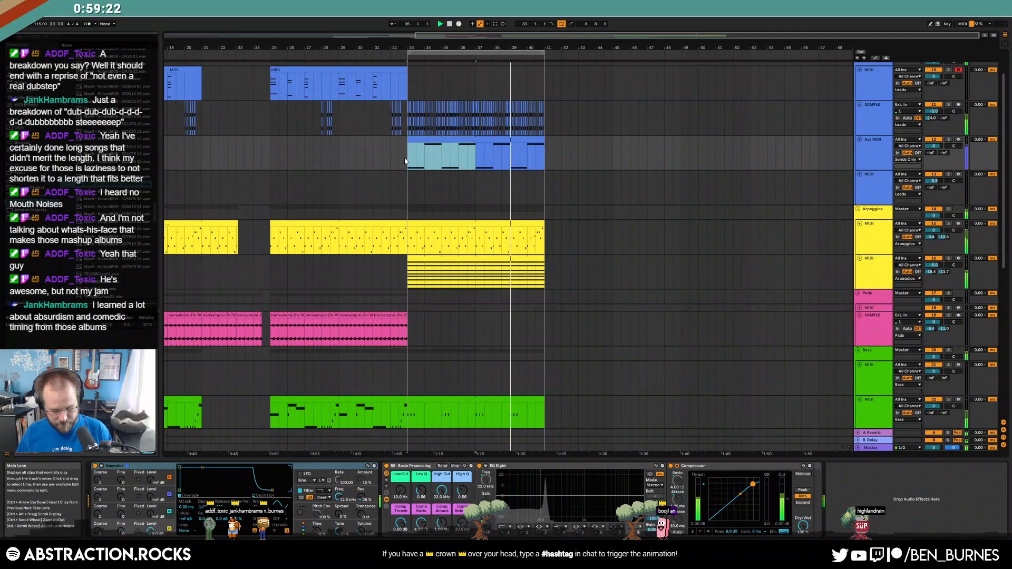
double_click(443, 147)
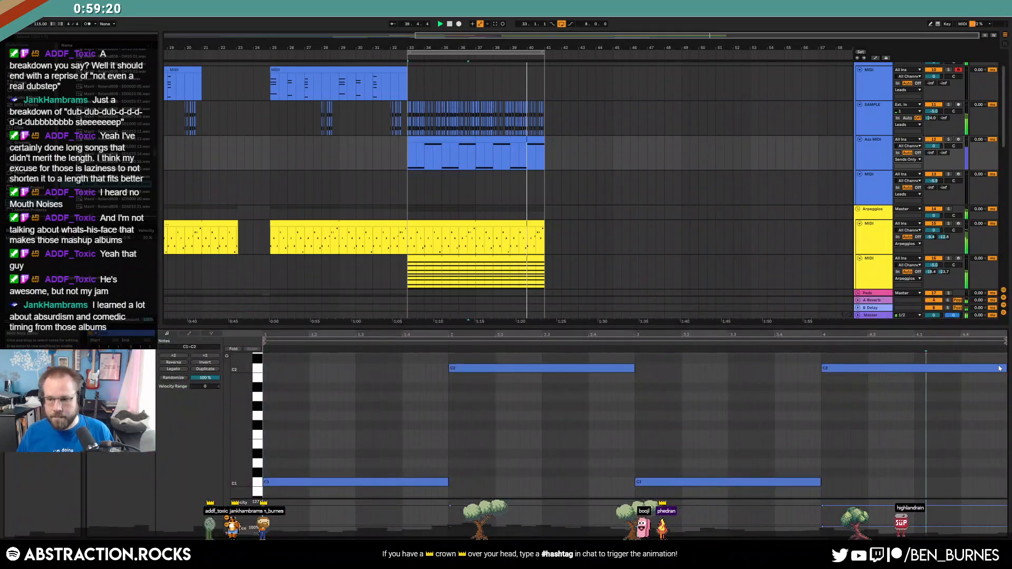
drag(1006, 368, 915, 368)
double_click(917, 455)
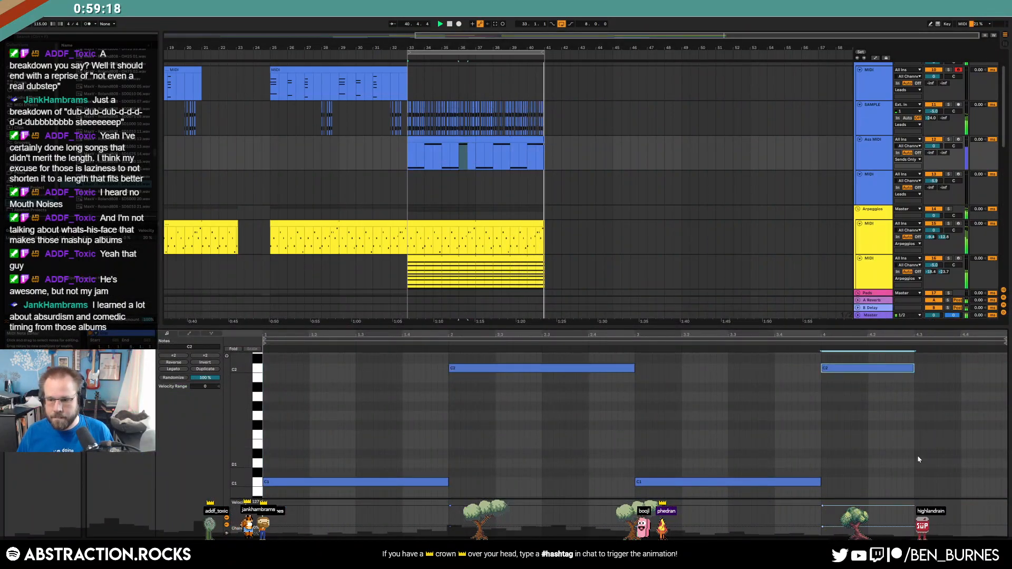
drag(943, 454, 1009, 445)
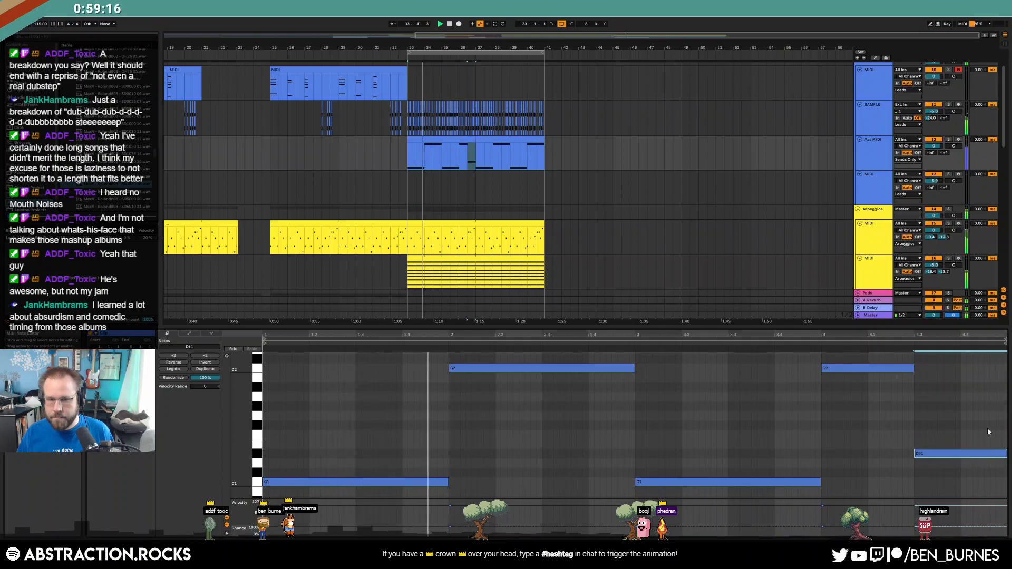
- Extend the four-bar MIDI clip below the Leads SAMPLE chops so its pattern repeats through bar 41
click(455, 140)
click(105, 356)
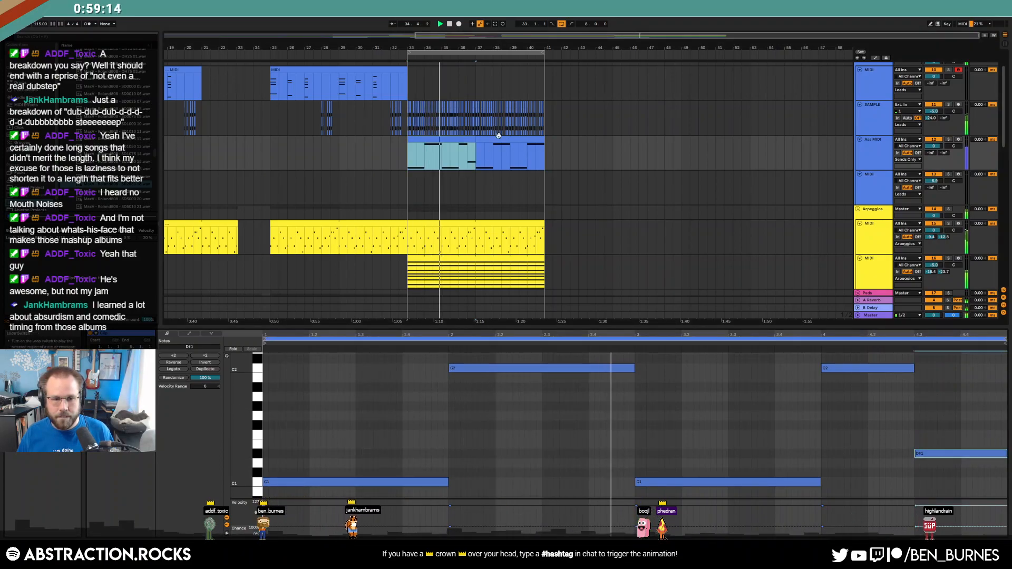
drag(473, 140, 544, 149)
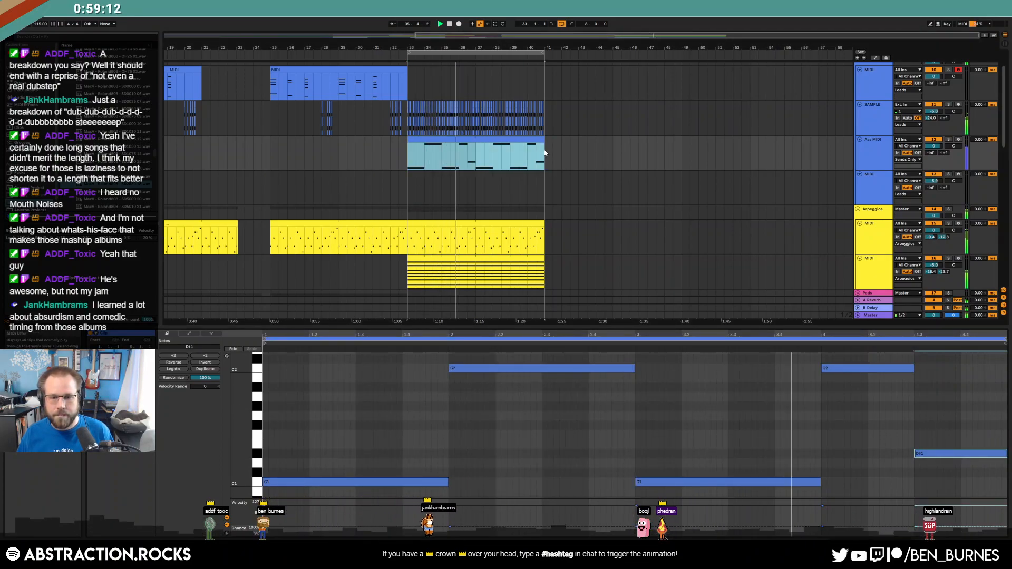
- On the sustained Arpeggios clip, draw an Osc-B Level automation ramp rising from bar 33 to about -18 dB at bar 41
key(shift+Tab)
scroll(598, 235, down, 1)
click(500, 226)
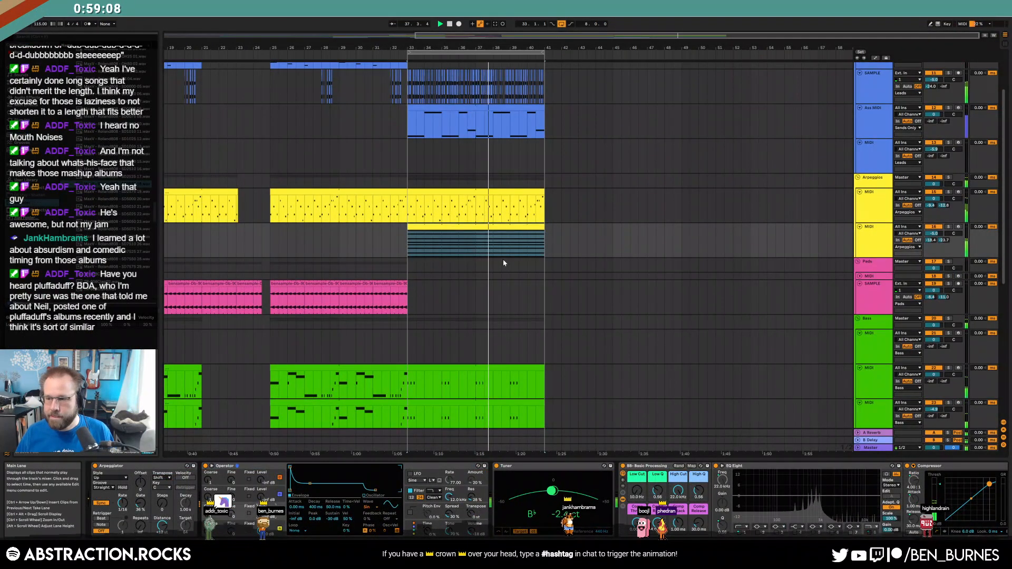
scroll(631, 247, down, 1)
scroll(630, 247, down, 3)
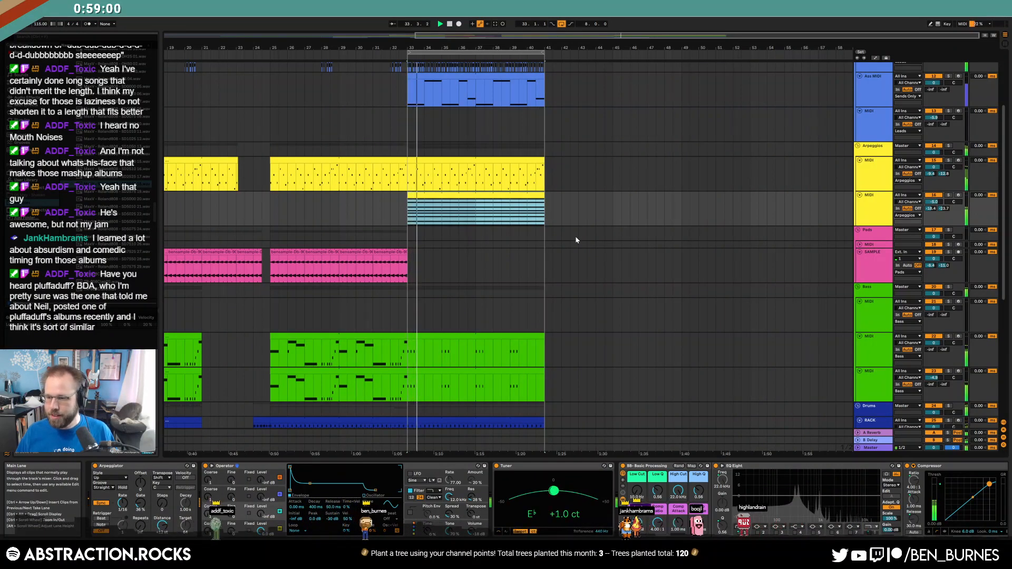
key(a)
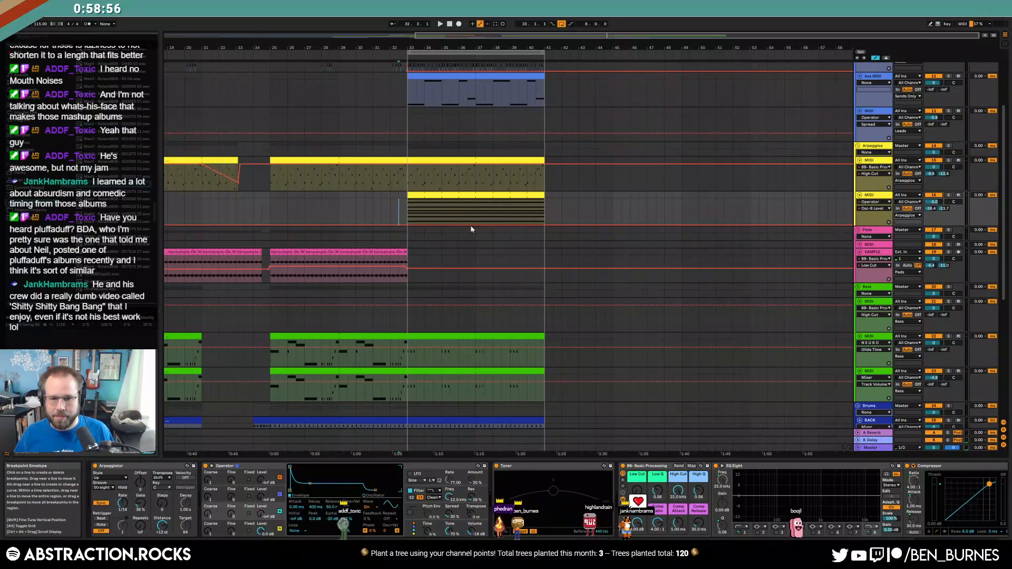
mouse_move(475, 225)
mouse_down()
mouse_move(476, 201)
mouse_move(477, 211)
mouse_up()
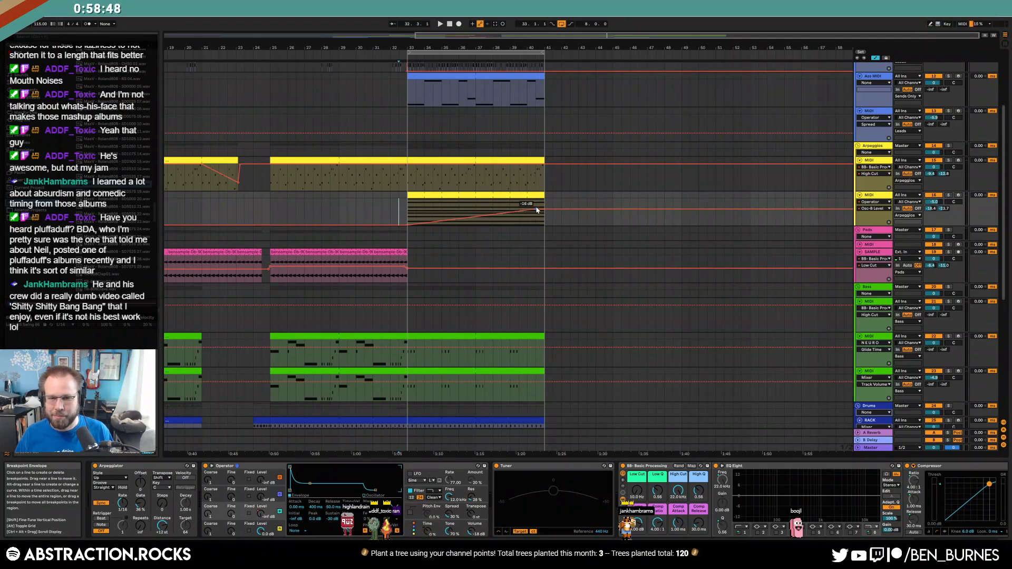
- Extend both Arpeggios MIDI clips to bar 45 and bring up Operator's Osc-A Level automation for the sustained part
drag(547, 209, 614, 228)
click(274, 527)
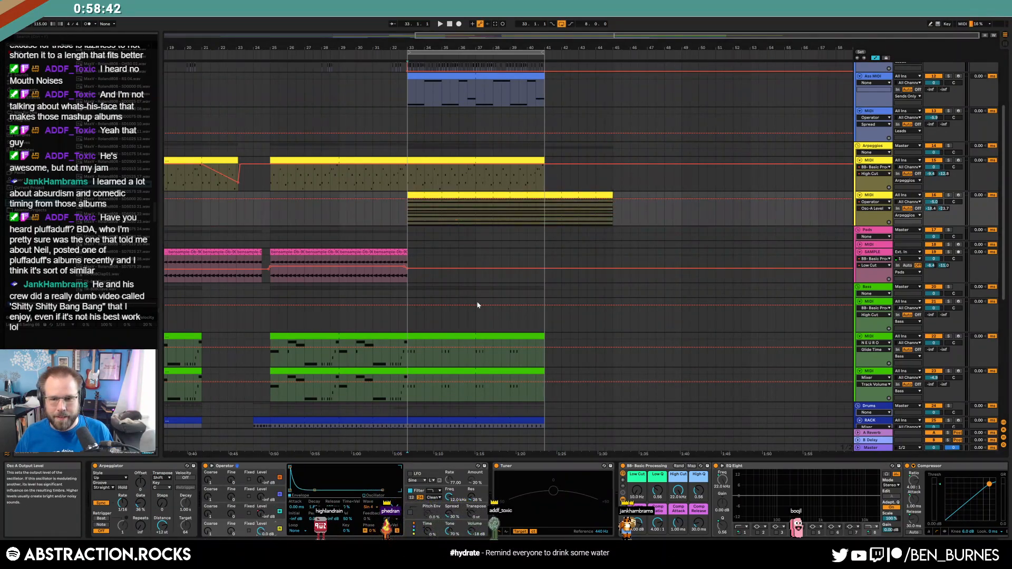
drag(612, 200, 612, 225)
drag(544, 174, 611, 176)
key(a)
- Duplicate the Leads SAMPLE chops from bars 33–41 into bars 41–49 and extend the MIDI clip below them to bar 49
scroll(580, 158, up, 3)
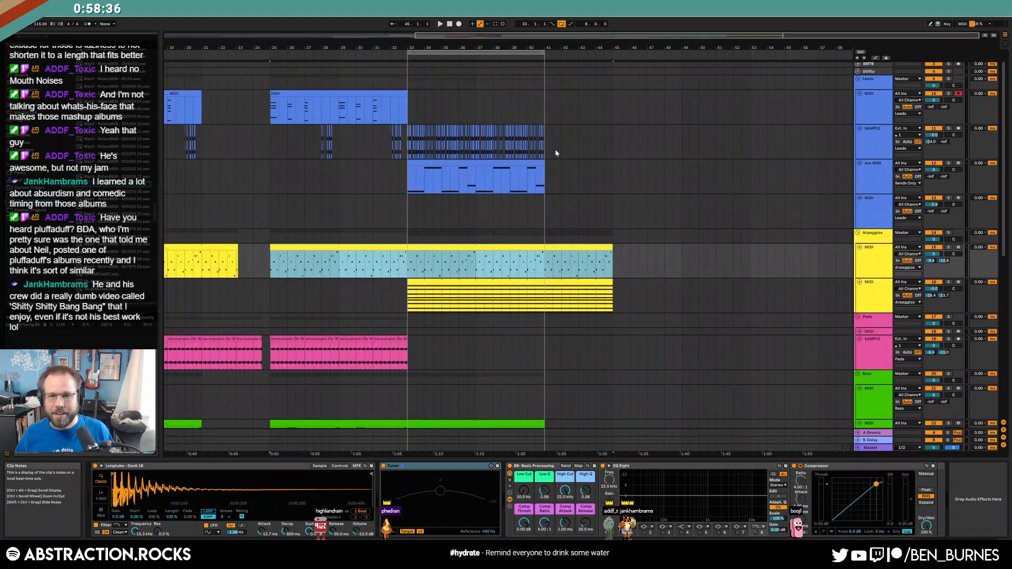
drag(545, 139, 416, 143)
key(ctrl+d)
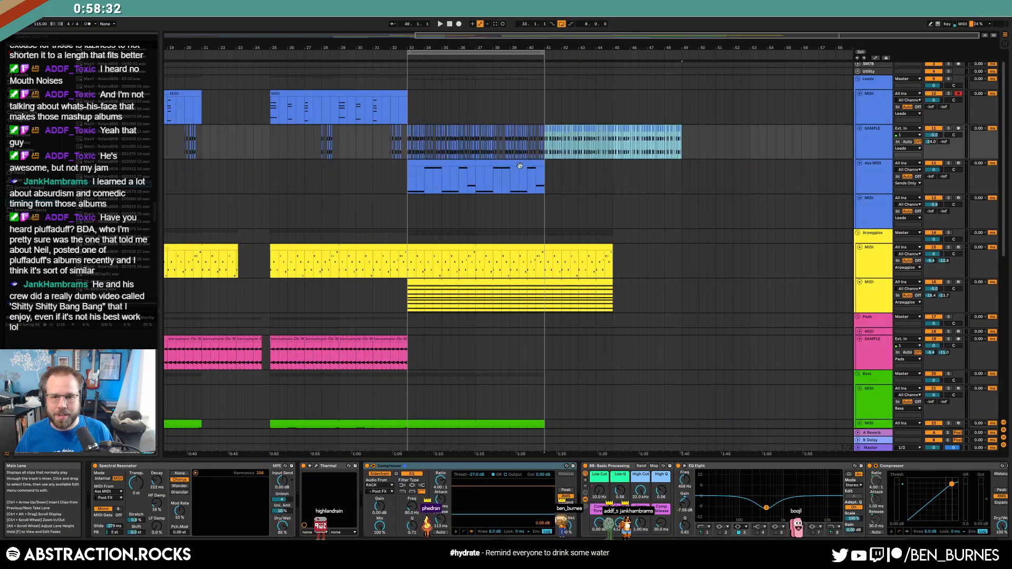
drag(545, 175, 681, 176)
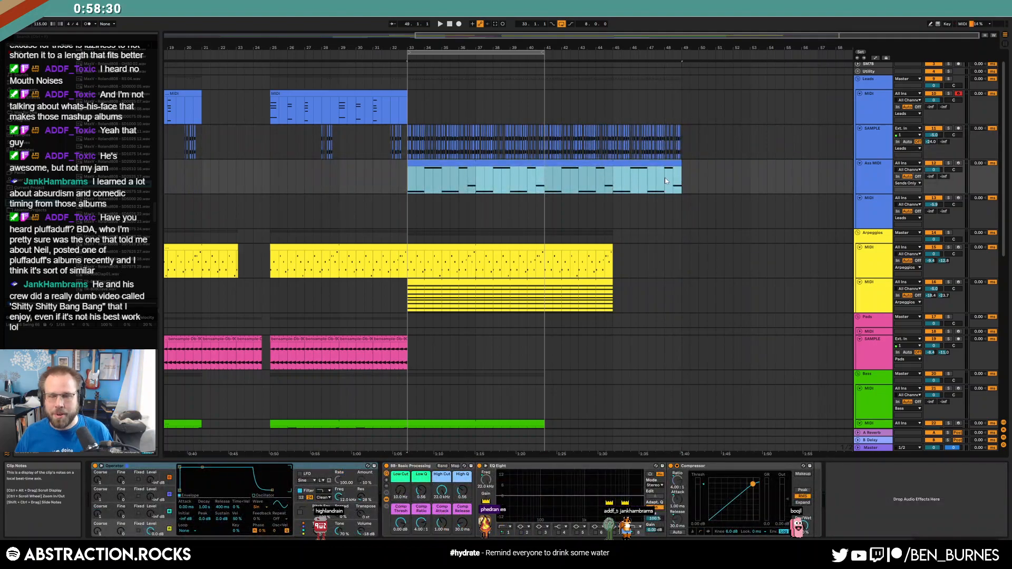
- Extend the two lower Bass MIDI clips from bar 41 to bar 45
scroll(610, 327, down, 2)
scroll(610, 327, down, 3)
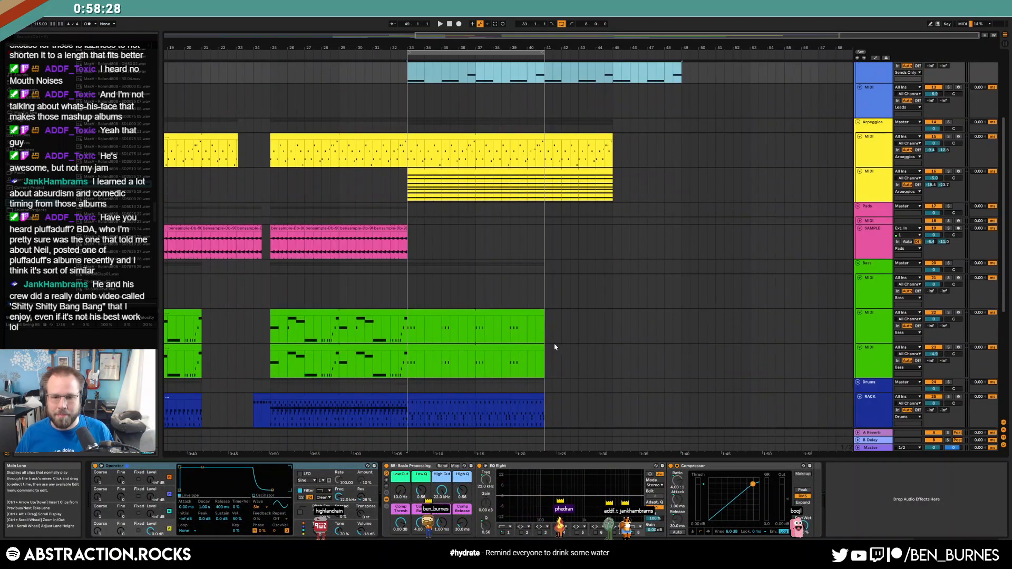
drag(545, 327, 613, 326)
drag(545, 348, 614, 350)
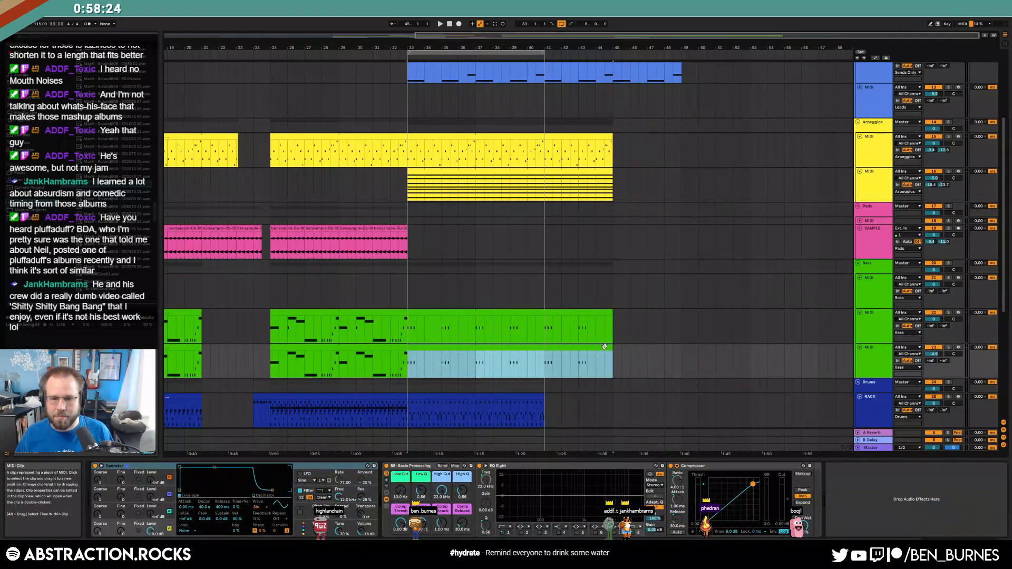
- Copy four bars of the Pads SAMPLE clips and paste them at bar 41
click(294, 228)
shift+click(311, 228)
key(ctrl+c)
click(545, 236)
key(ctrl+v)
- Continue the drum RACK pattern across bars 41 to 45 and open its notes
scroll(633, 316, down, 3)
mouse_move(543, 331)
mouse_down()
mouse_move(610, 325)
mouse_move(545, 333)
mouse_up()
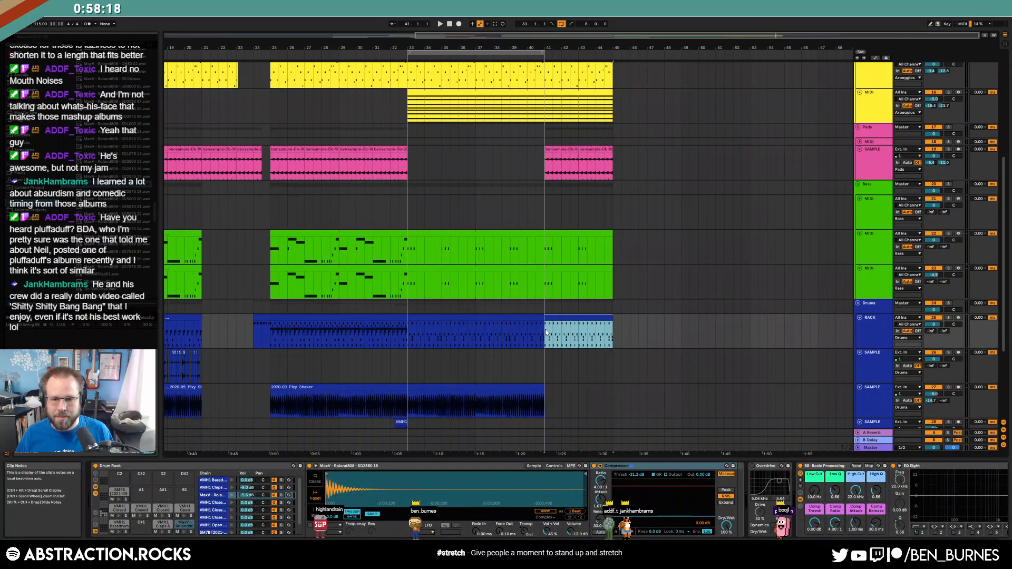
double_click(564, 320)
- Deactivate the snare and clap layers in the drum RACK for bars 33–37 and thin them to one layer in bars 37–41
drag(407, 273, 476, 280)
click(369, 348)
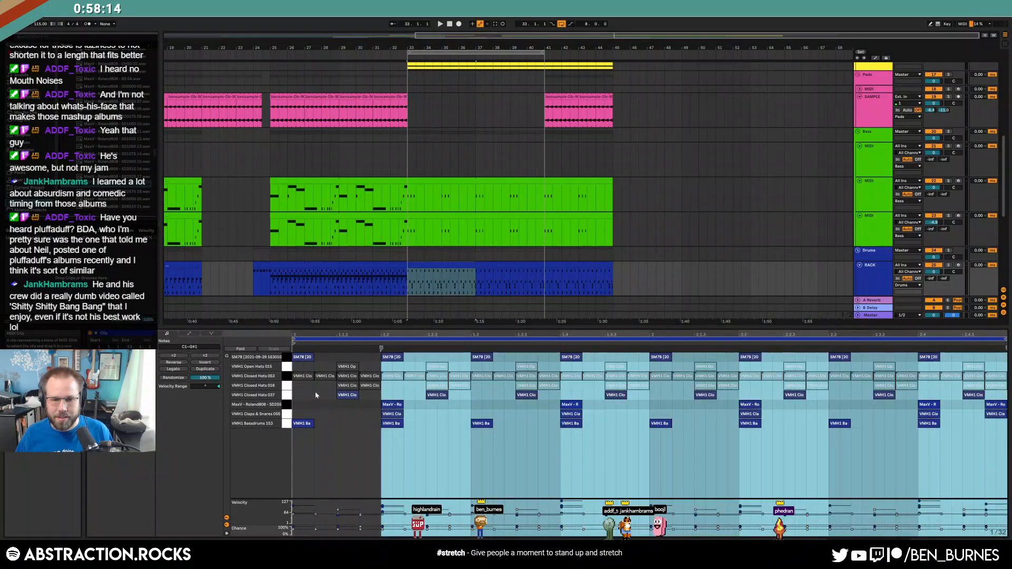
click(288, 398)
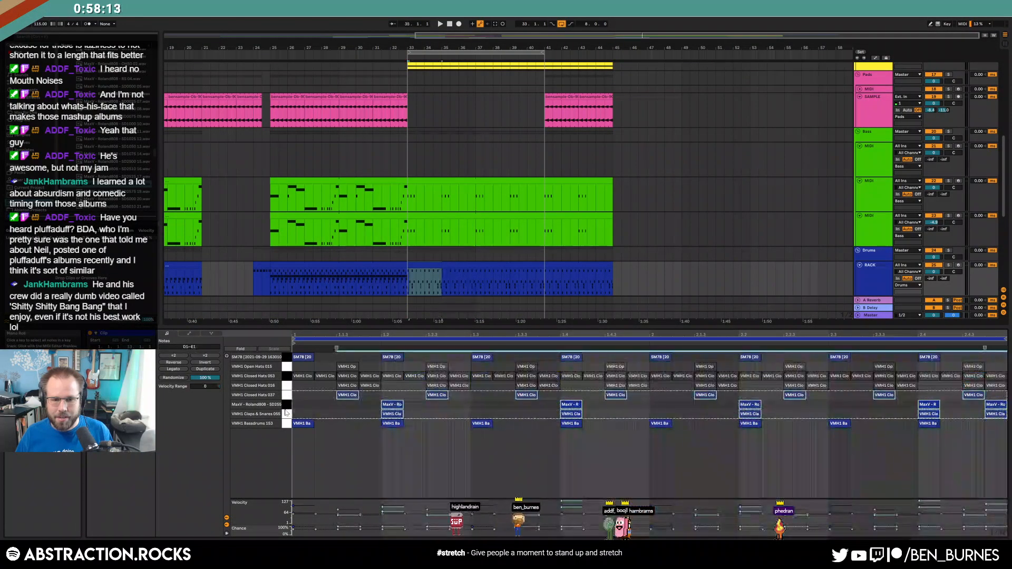
click(489, 266)
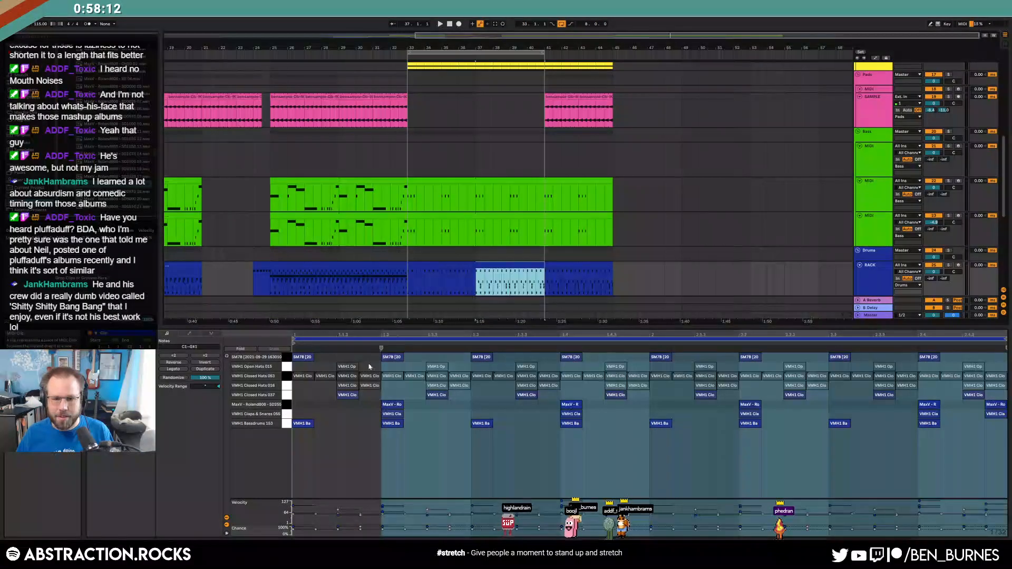
click(287, 405)
shift+click(288, 414)
key(0)
- Reactivate the closed and open hat notes in the drum RACK clip starting at bar 41
click(287, 376)
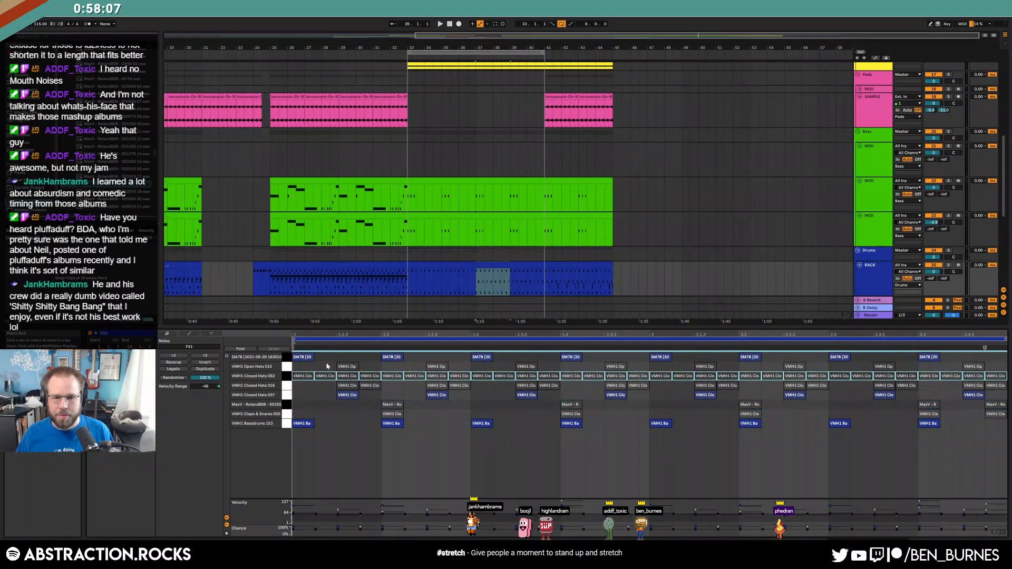
click(576, 267)
drag(287, 391, 280, 372)
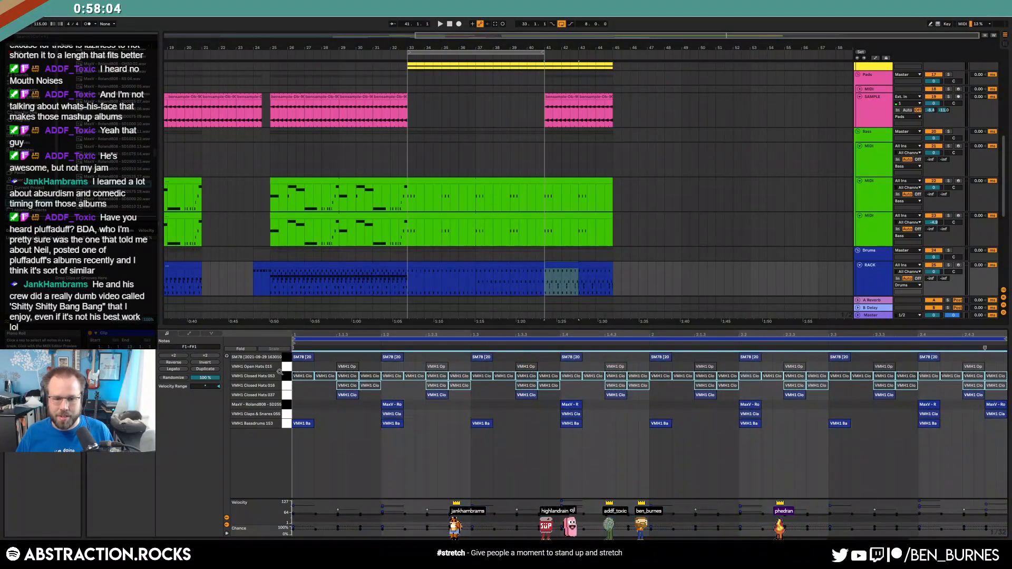
click(287, 366)
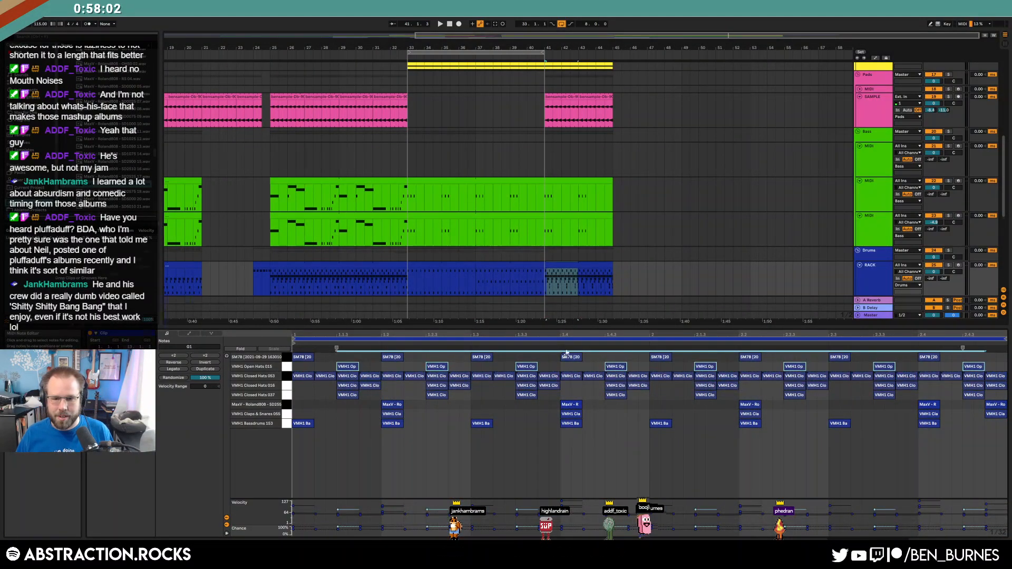
- Extend the Drums shaker sample to bar 45 and delete its section in bars 33 to 37
key(shift+Tab)
click(542, 327)
drag(543, 335, 613, 345)
drag(478, 347, 409, 346)
key(Delete)
- Cut gaps in the drum RACK over the last beat of bar 36 and from 40.1.3 to bar 41
scroll(482, 299, up, 5)
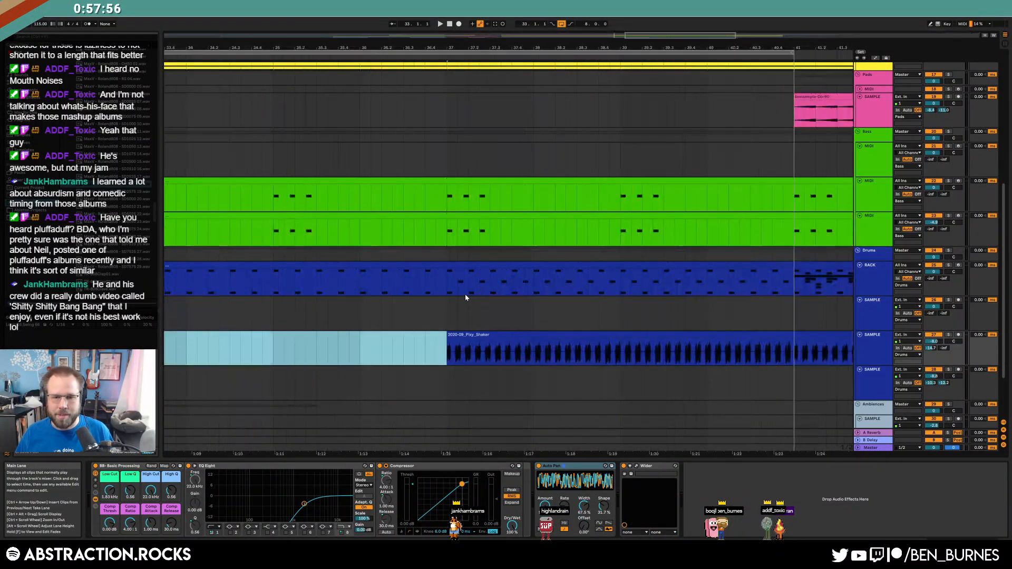
click(424, 282)
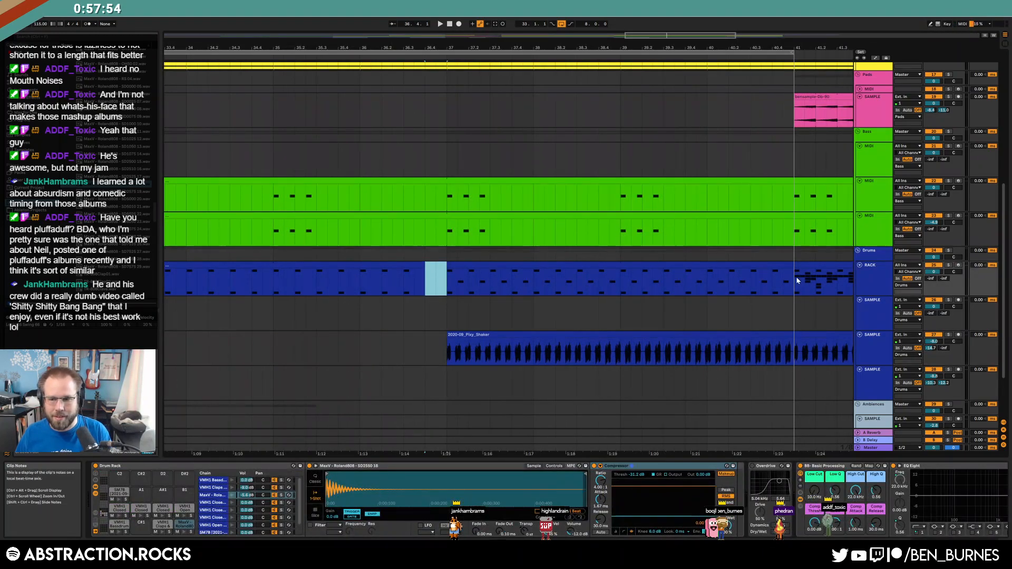
key(Delete)
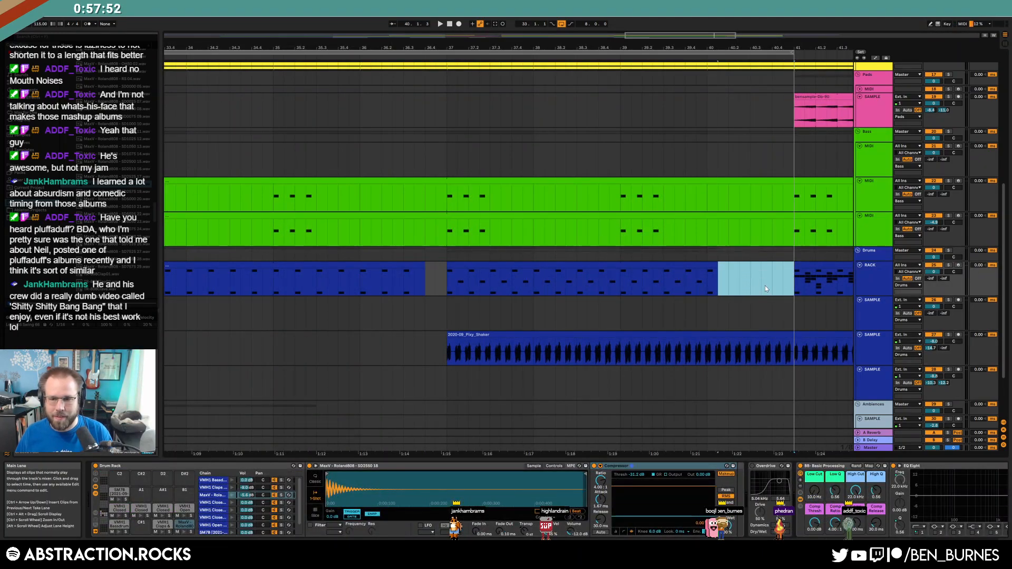
- In bar 40, shorten the sustained Arpeggios notes to one beat and delete the upper arpeggio from 40.1.3 to bar 41
scroll(763, 228, up, 4)
click(717, 151)
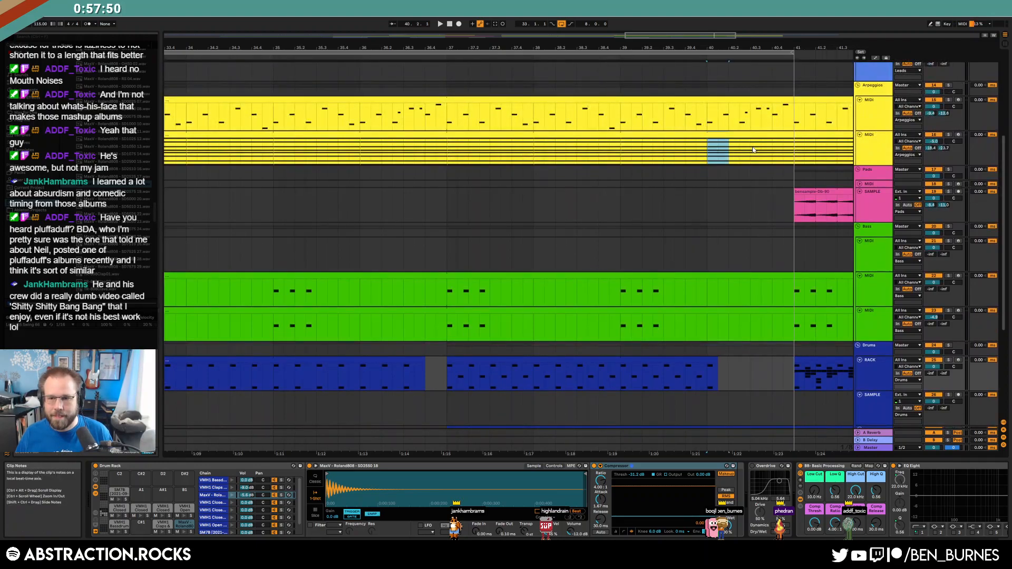
drag(791, 150, 791, 149)
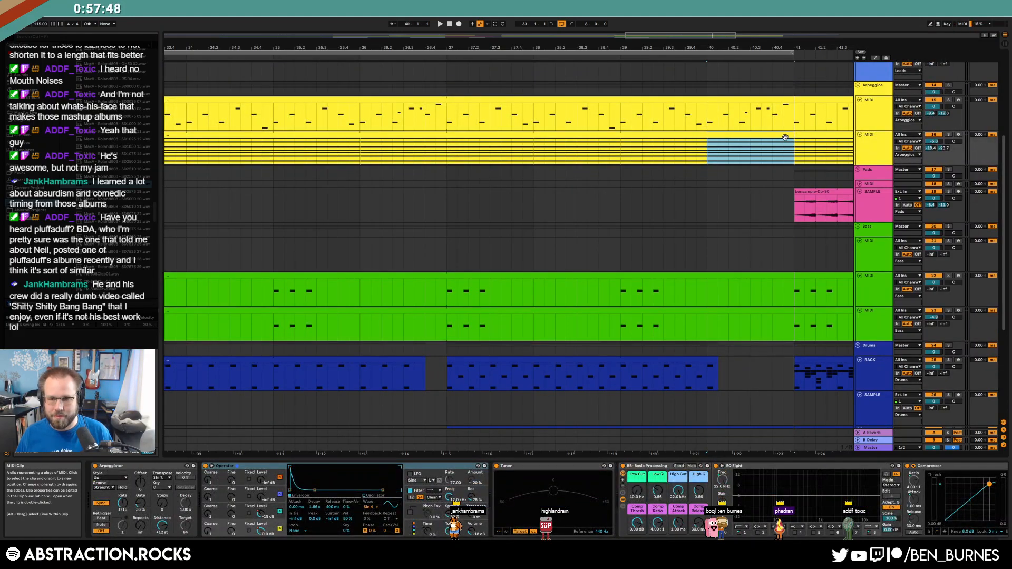
double_click(786, 137)
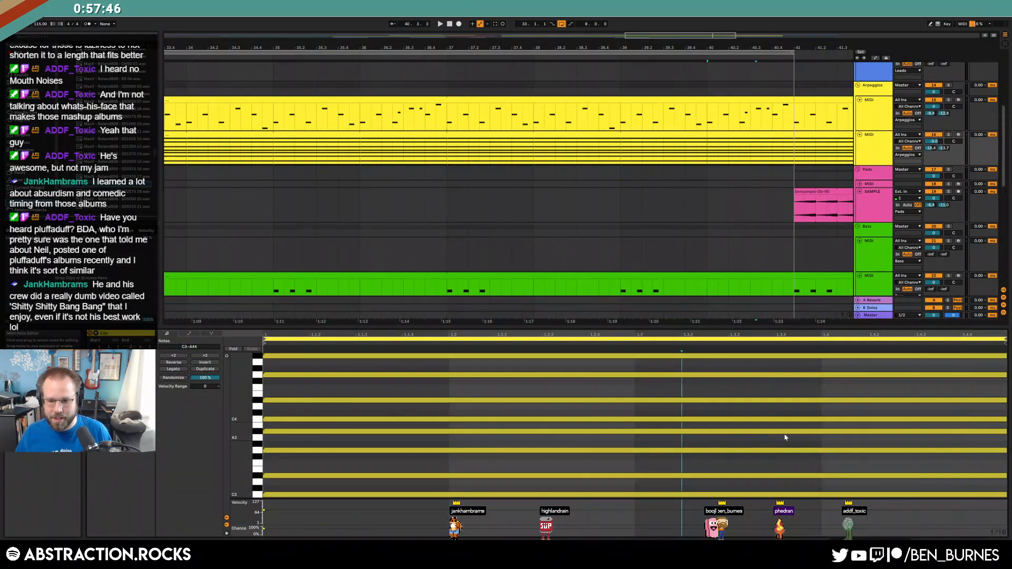
drag(1005, 357, 449, 367)
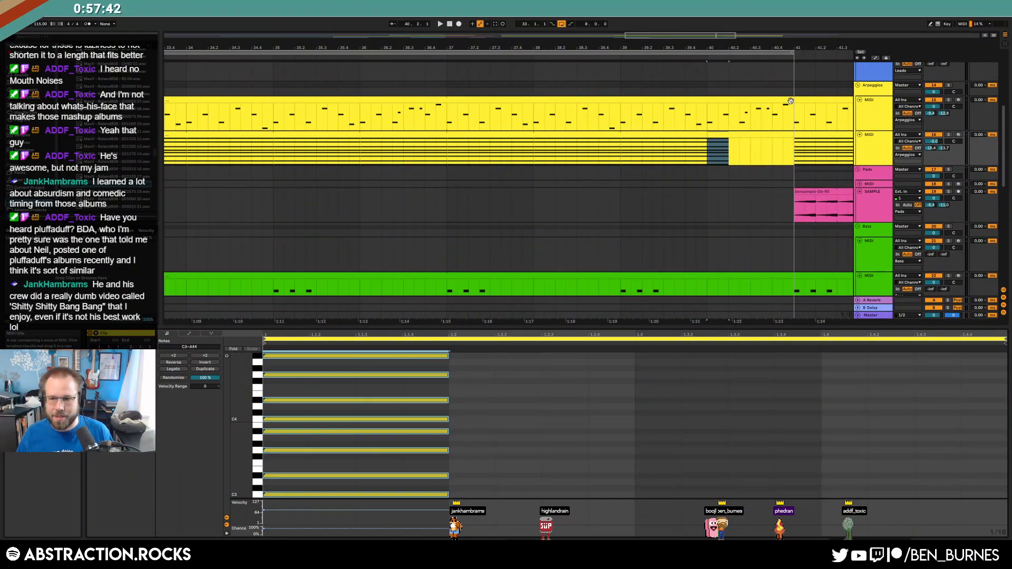
drag(787, 101, 718, 123)
key(Delete)
- Copy the this_isnt_even_a_real_dubstep vocal sample to the Ambiences track in bar 40 and trim it to 40.3–40.4.3
scroll(763, 193, down, 3)
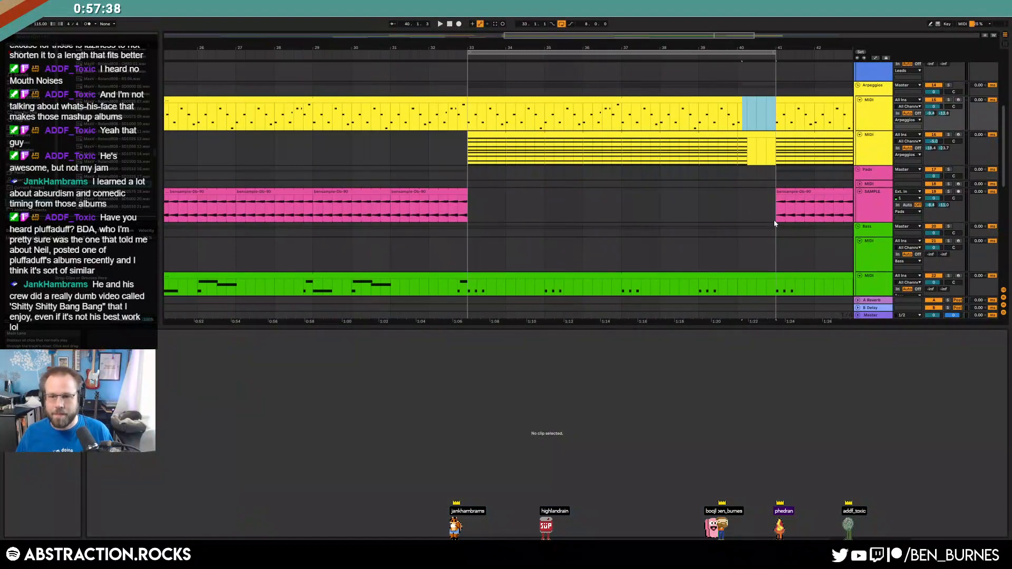
scroll(744, 248, down, 3)
scroll(729, 251, down, 3)
scroll(728, 248, down, 3)
scroll(611, 279, down, 2)
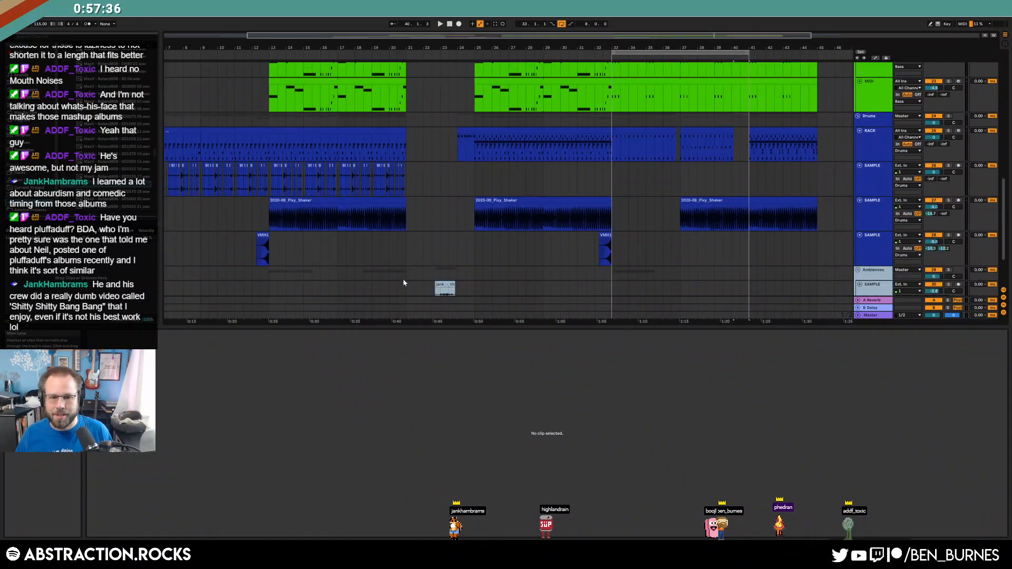
click(443, 284)
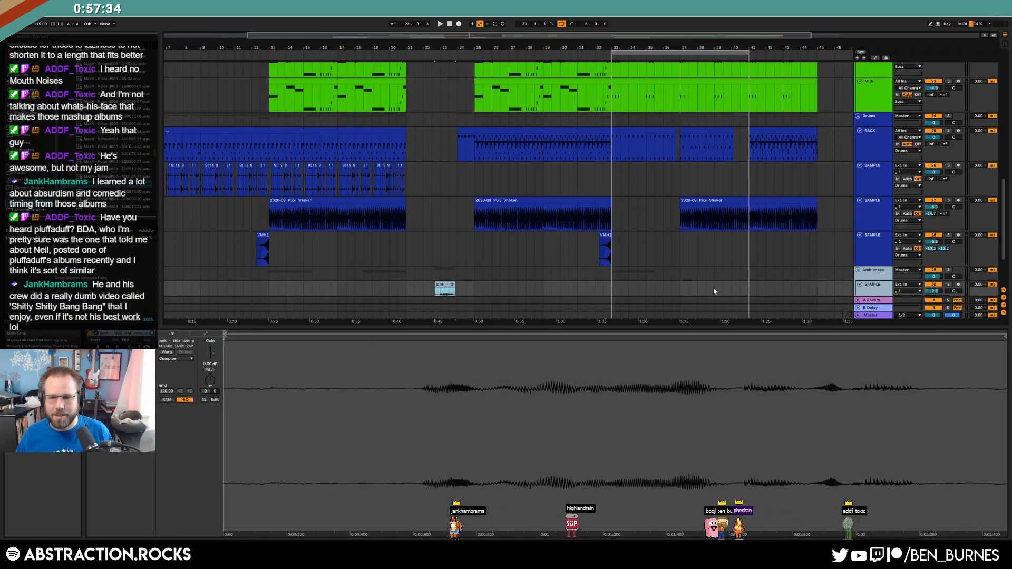
click(731, 295)
key(ctrl+v)
scroll(768, 293, up, 5)
scroll(698, 280, down, 2)
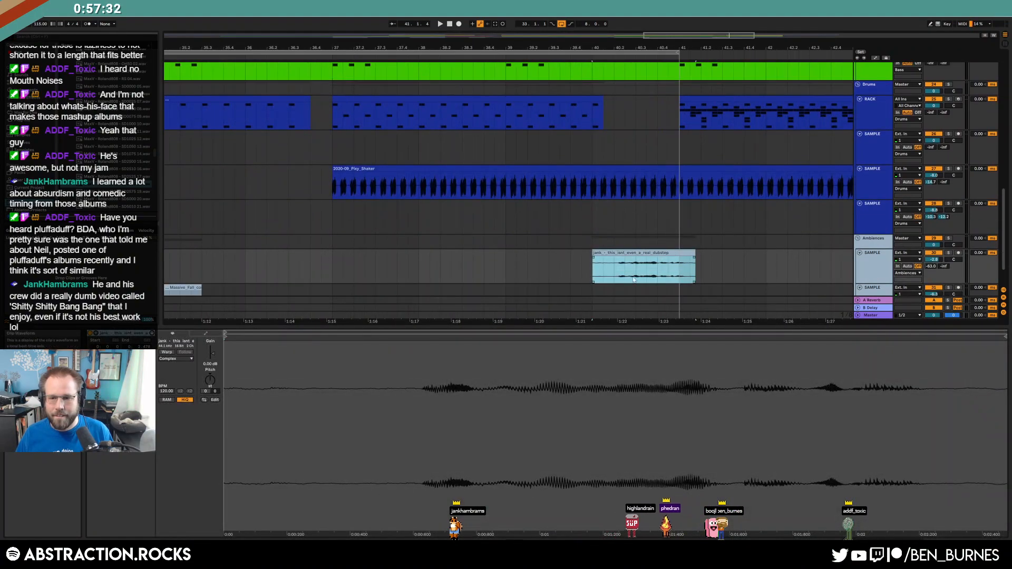
drag(597, 253, 666, 254)
key(space)
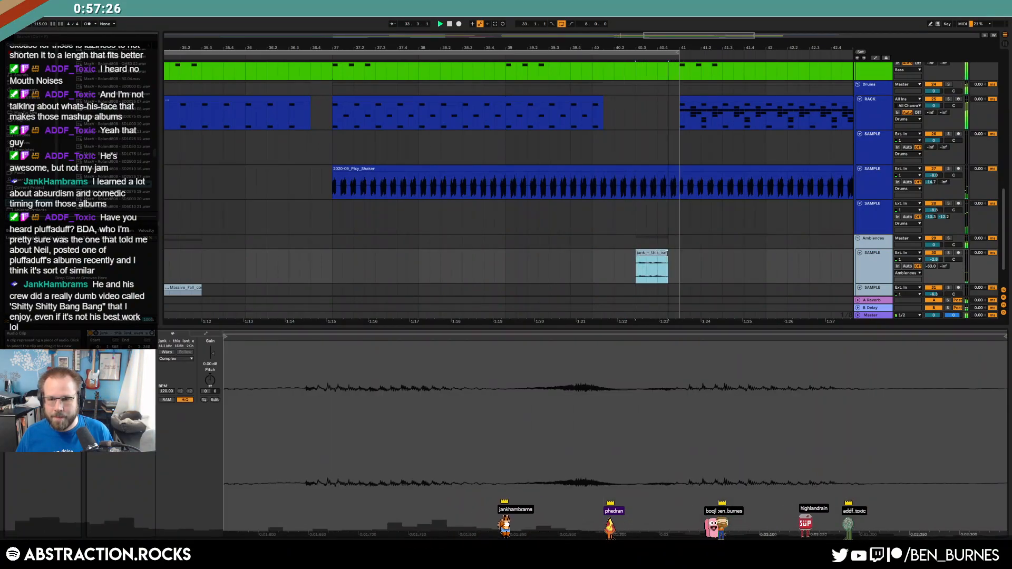
scroll(667, 259, down, 3)
key(space)
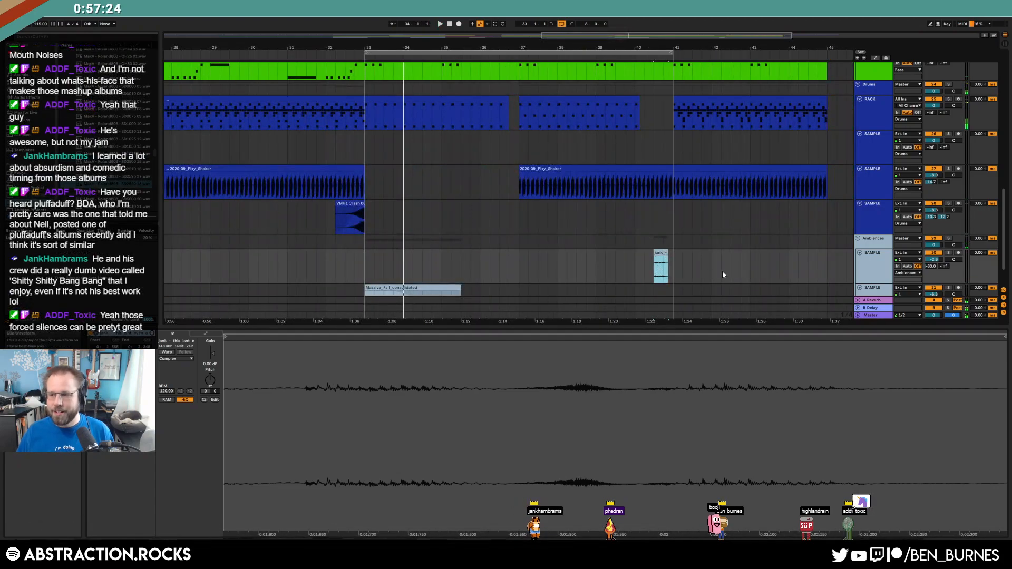
- Set the arrangement loop to the drum RACK clip spanning bars 41 to 45
click(624, 264)
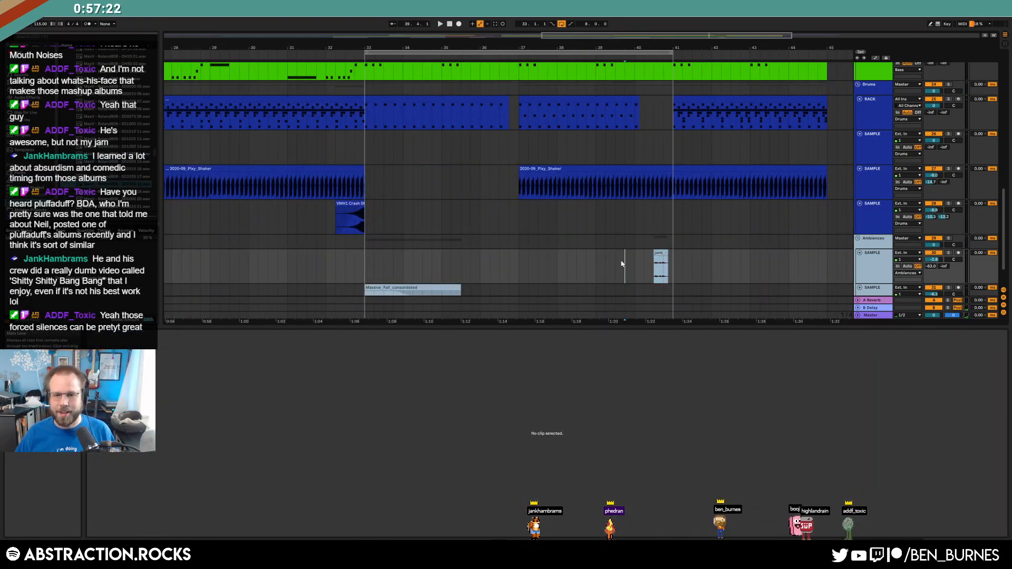
click(656, 272)
key(shift+Tab)
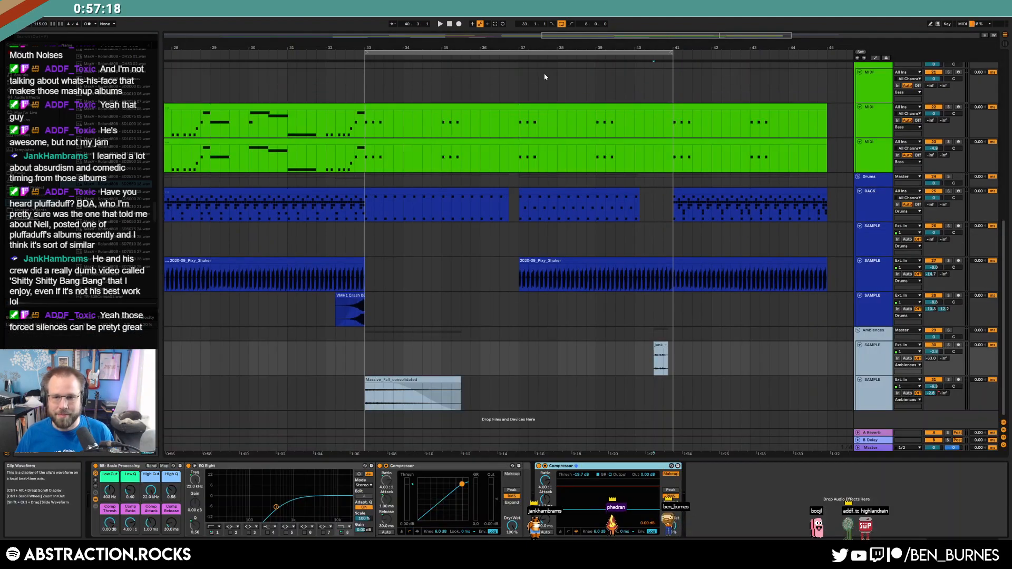
click(693, 190)
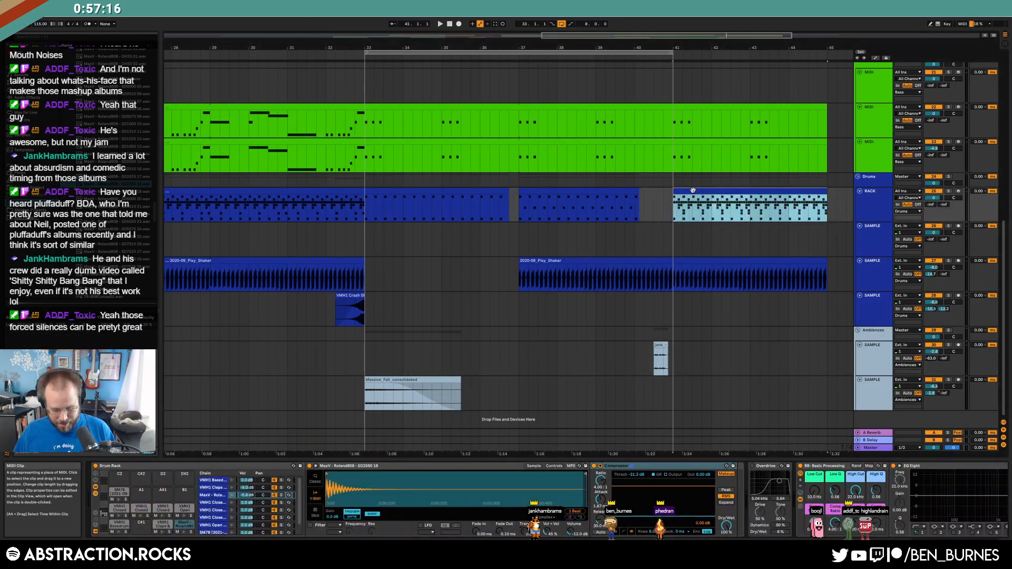
key(ctrl+l)
- Open bars 31–33 of the drum RACK and add VMH1 Claps & Snares notes on beat 1 and just after beat 3 of bar 31
scroll(690, 214, down, 4)
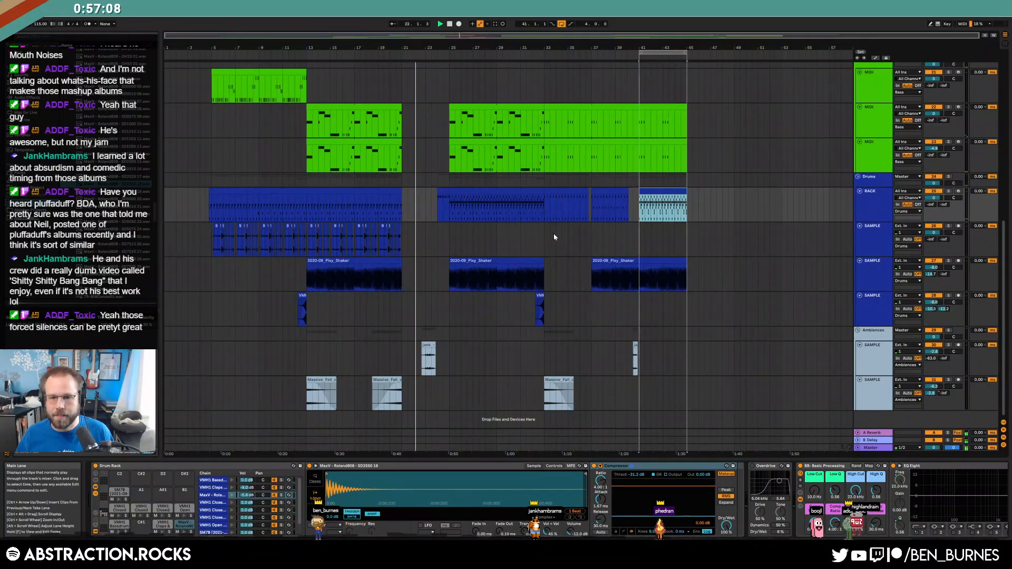
scroll(554, 234, up, 8)
click(388, 207)
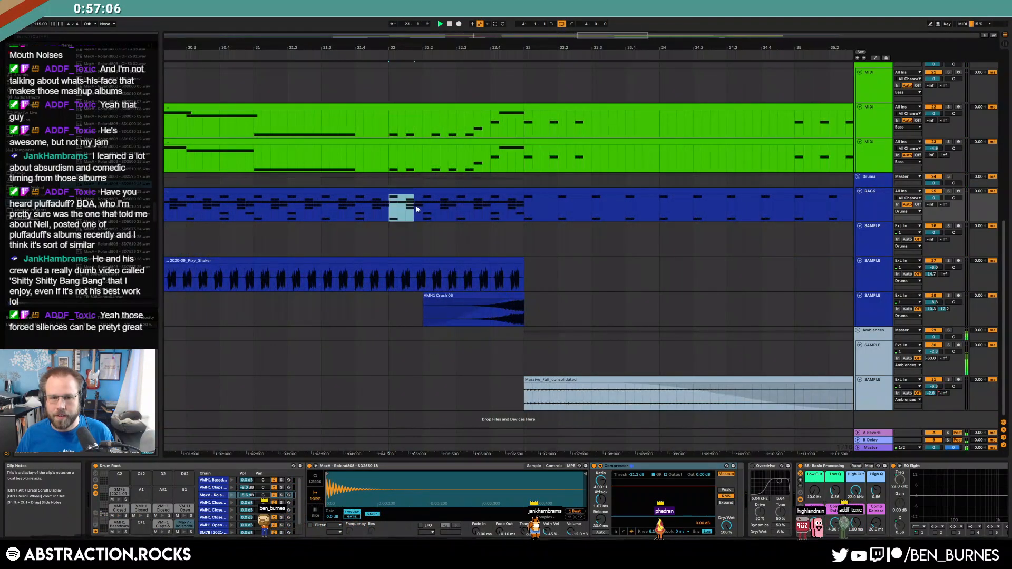
drag(264, 208, 535, 213)
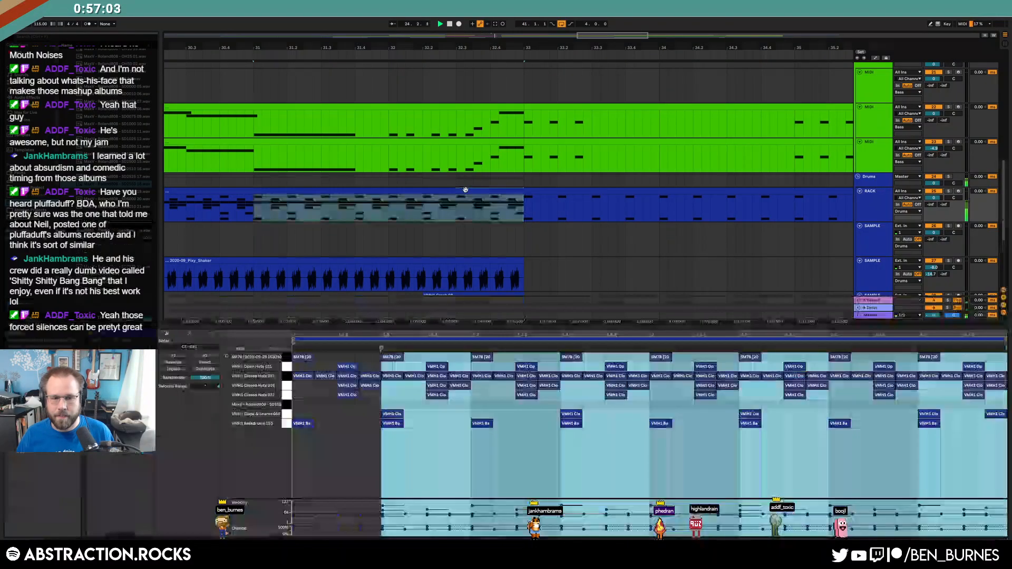
double_click(467, 192)
click(382, 417)
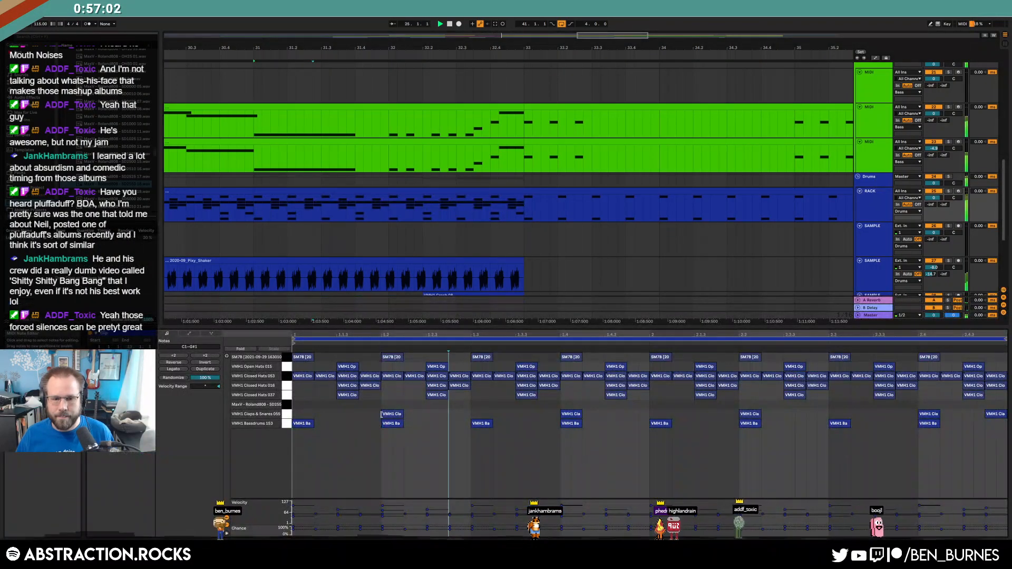
drag(371, 414, 308, 415)
double_click(489, 414)
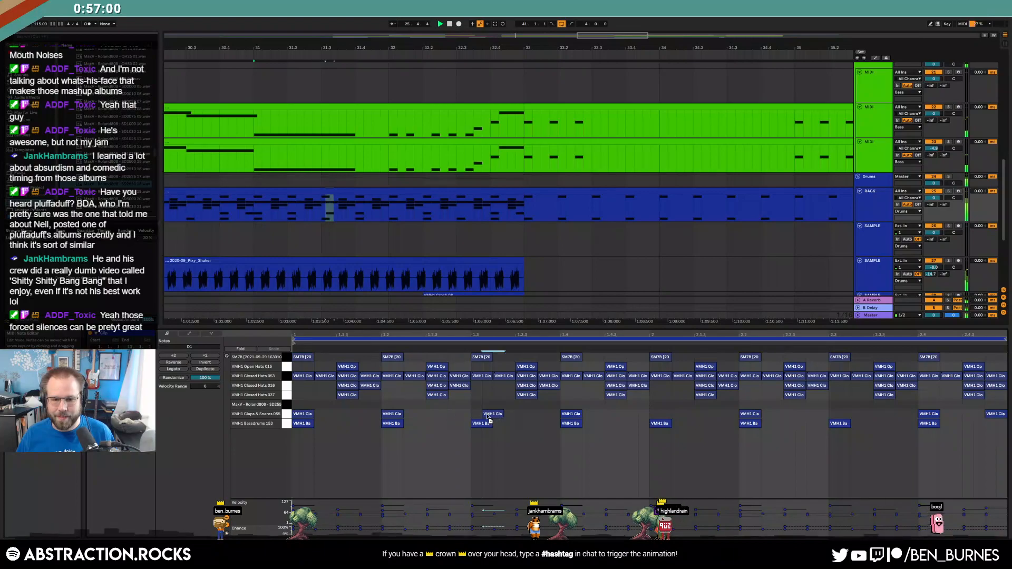
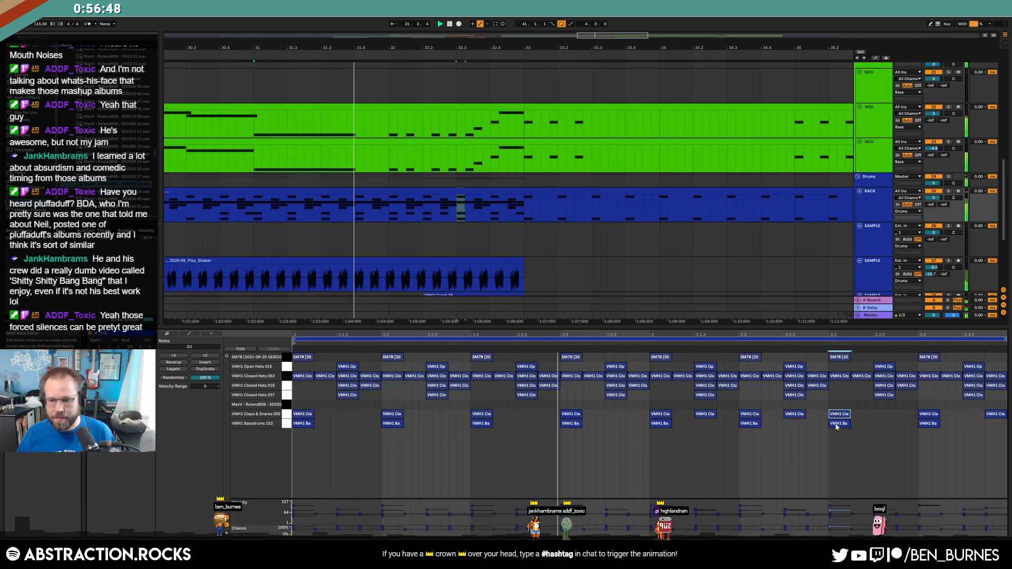
- Duplicate the selected clap note directly after itself in the drum rack clip and close the note editor
key(ctrl+d)
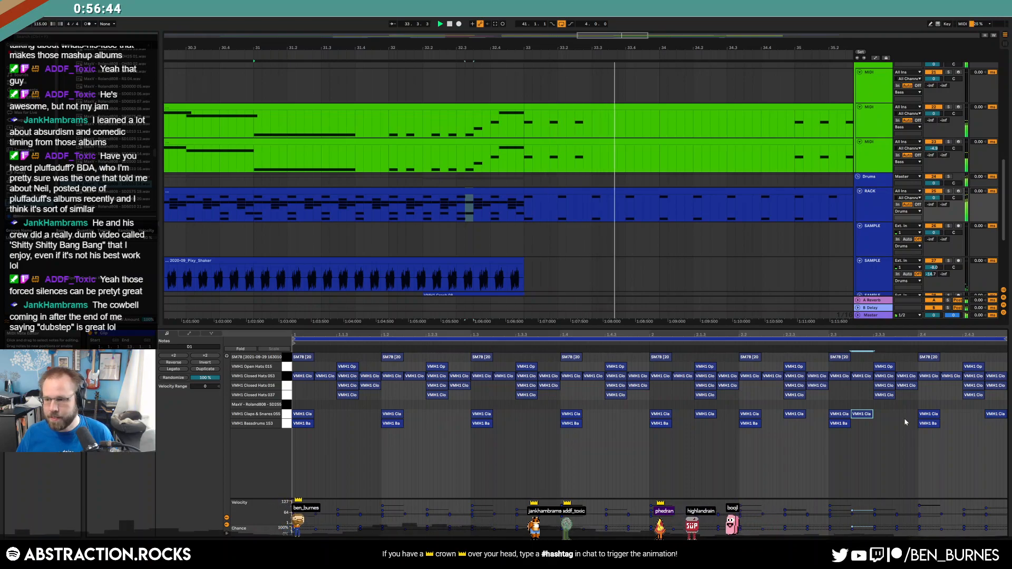
key(shift+Tab)
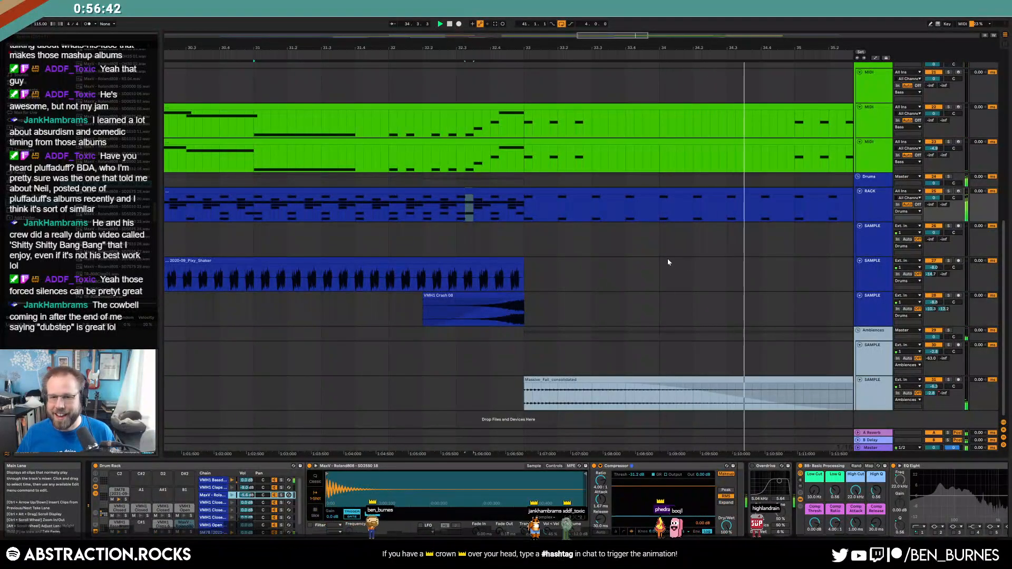
- Shorten all chord notes in bar 36 of the lower arpeggio track so they end at beat 4
scroll(668, 261, down, 3)
scroll(642, 122, right, 3)
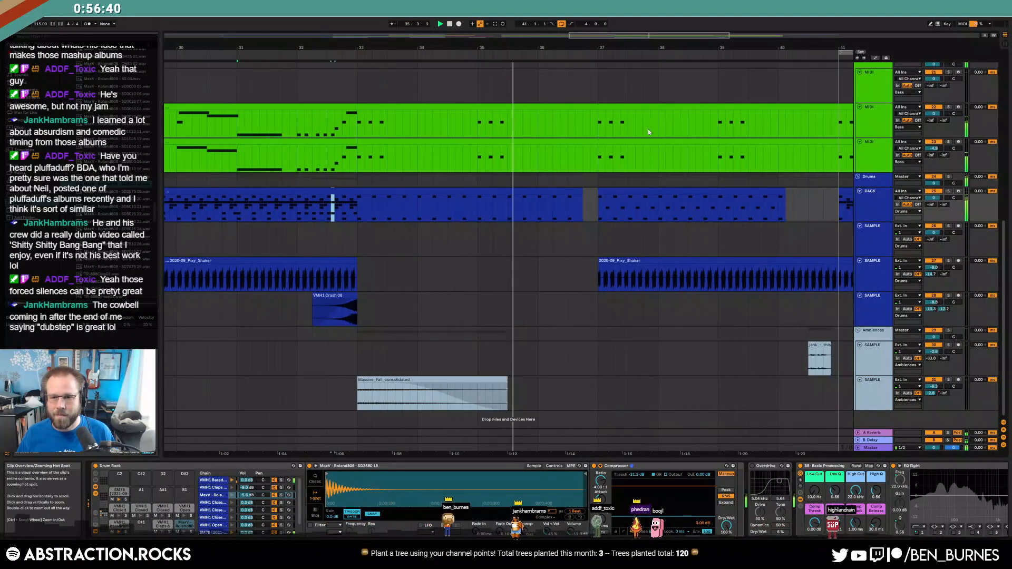
scroll(646, 253, up, 4)
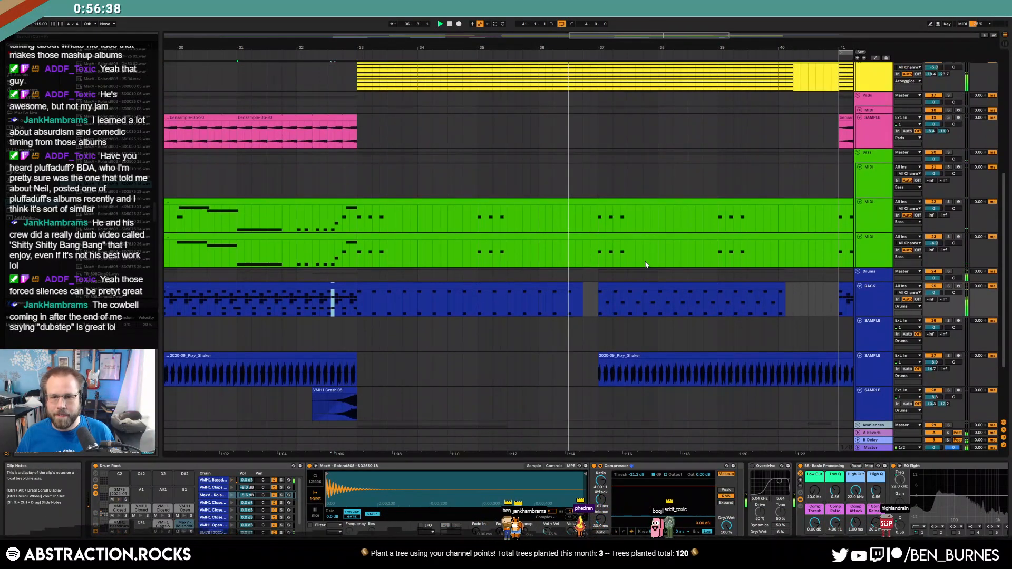
scroll(648, 266, up, 4)
scroll(607, 171, up, 1)
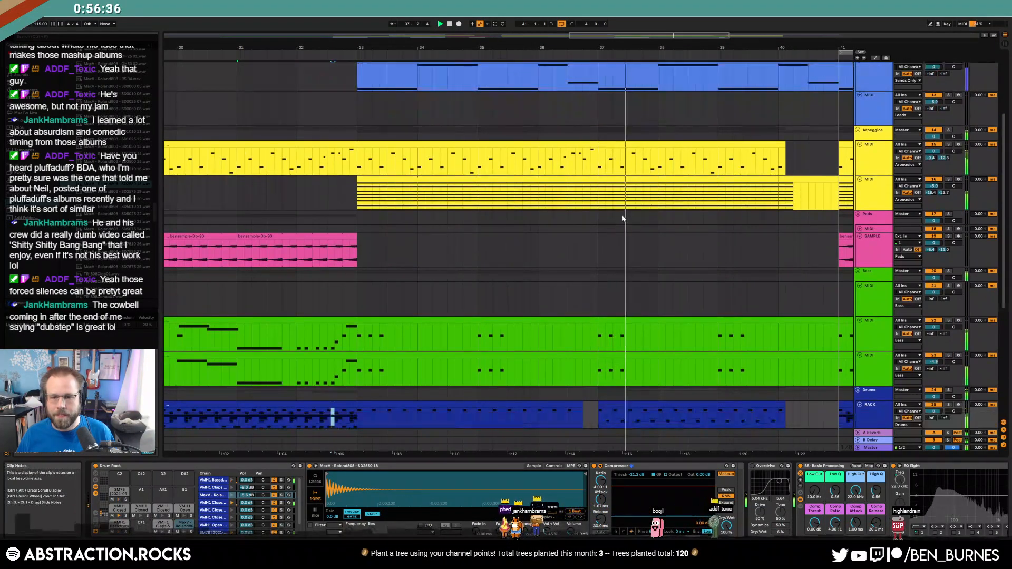
click(576, 179)
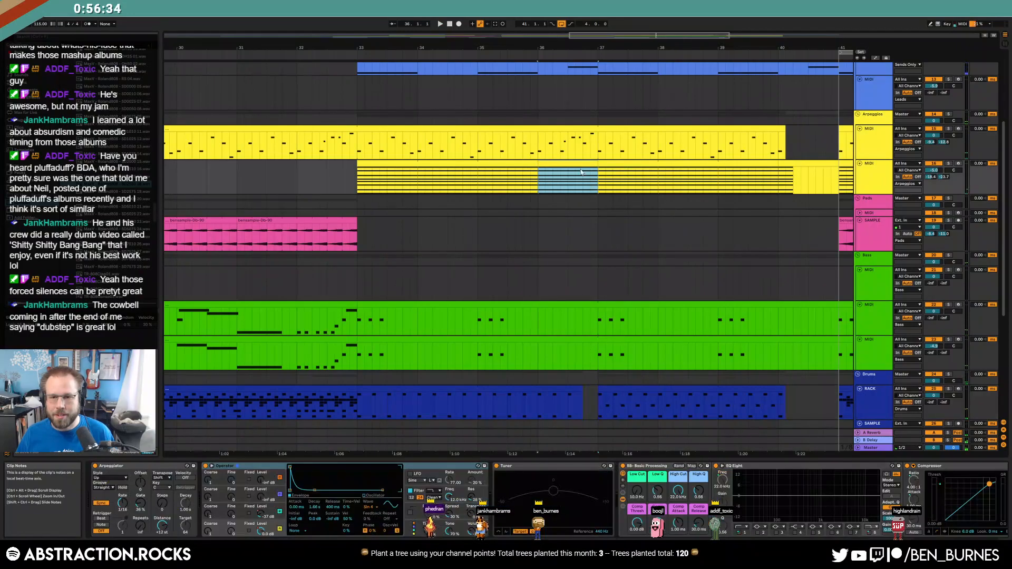
double_click(593, 164)
click(994, 359)
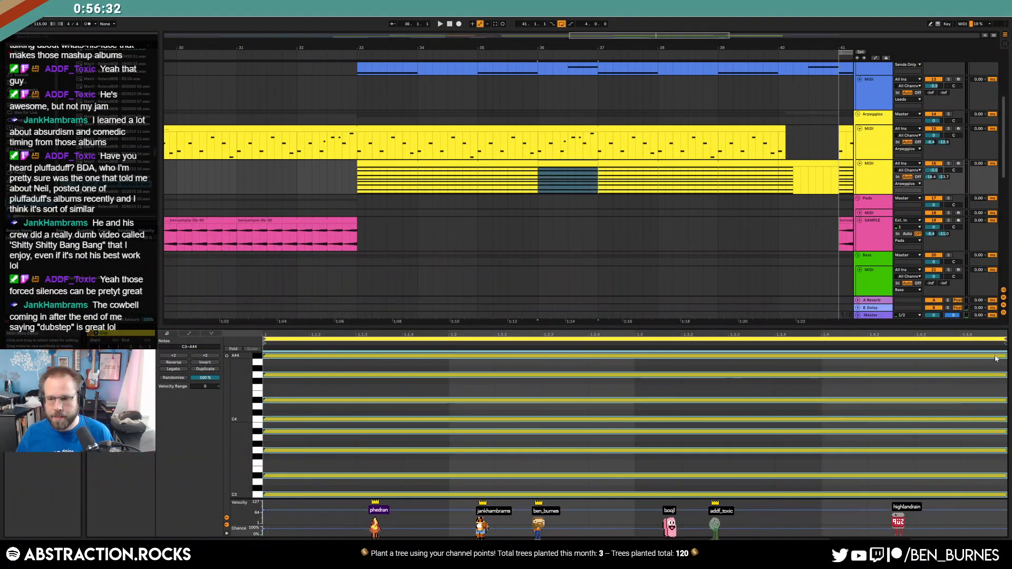
drag(1005, 356, 826, 359)
key(shift+Tab)
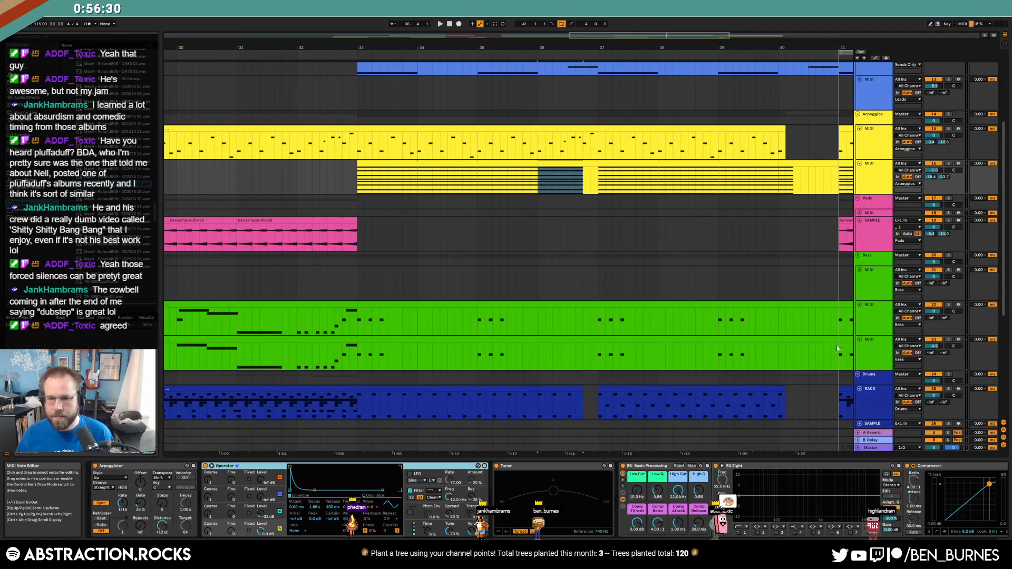
- Trim the upper arpeggio clip to end just after the start of bar 36, and play from bar 34
key(space)
scroll(582, 190, up, 3)
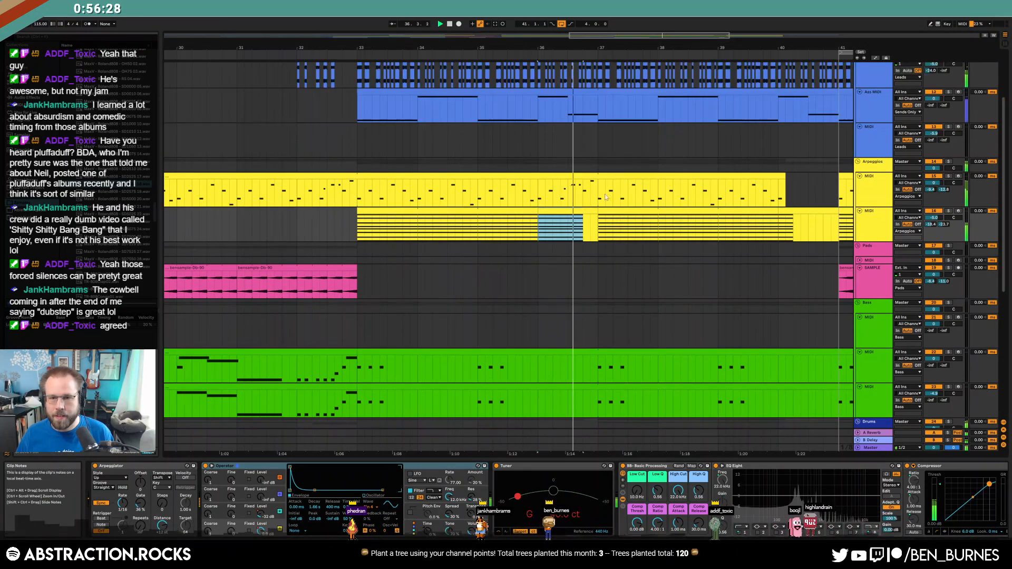
click(583, 190)
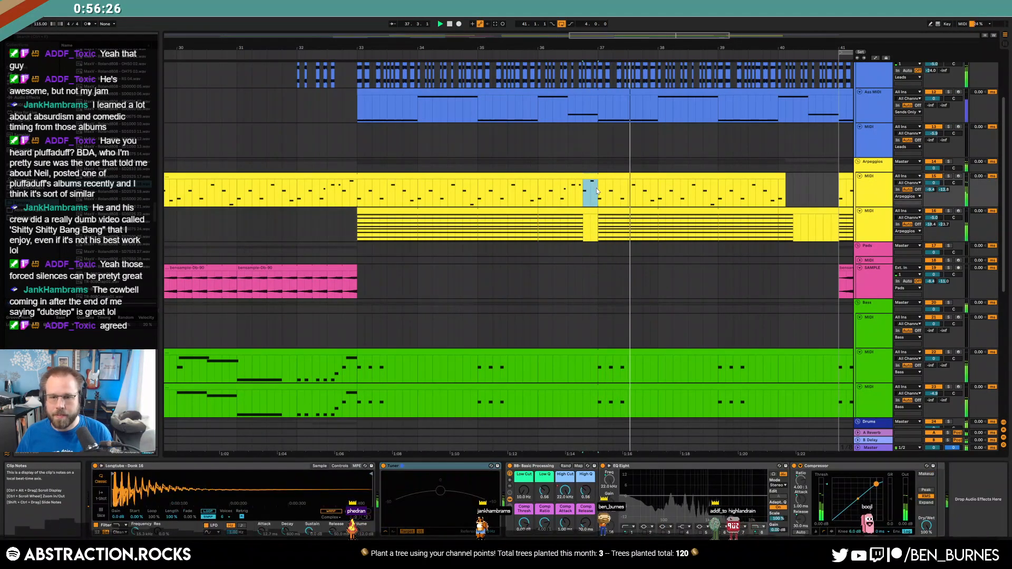
click(554, 177)
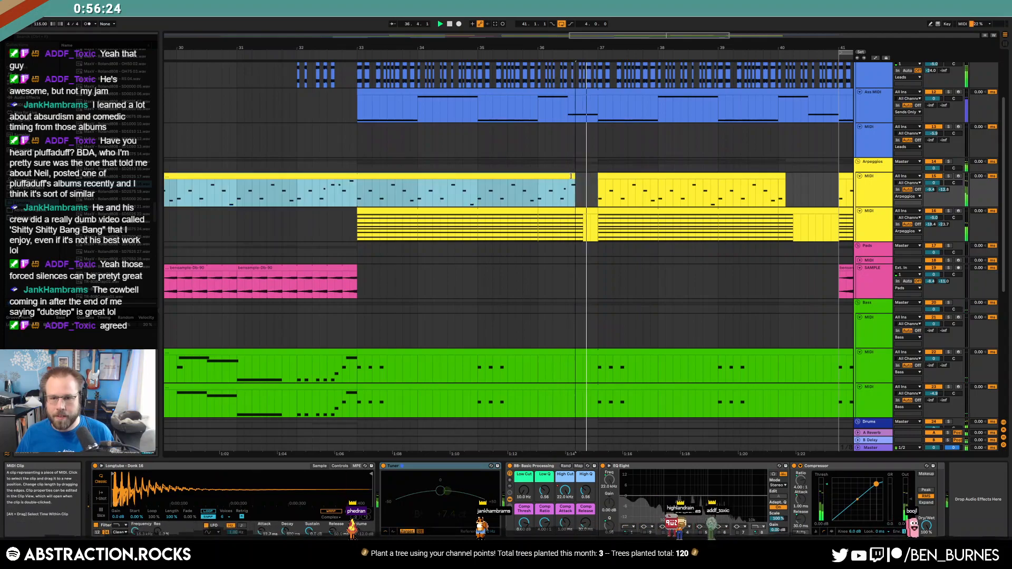
drag(553, 176, 545, 181)
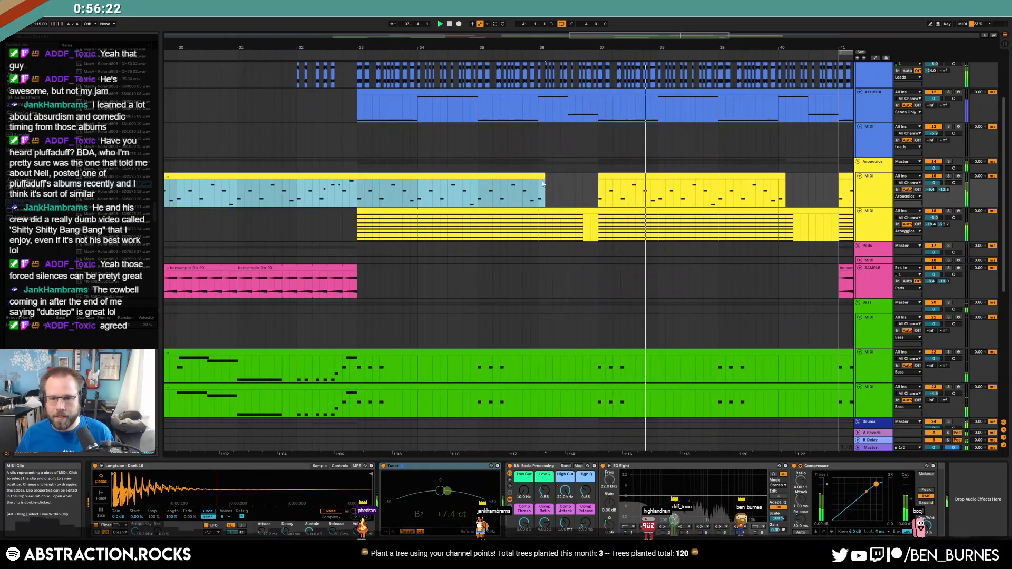
click(444, 195)
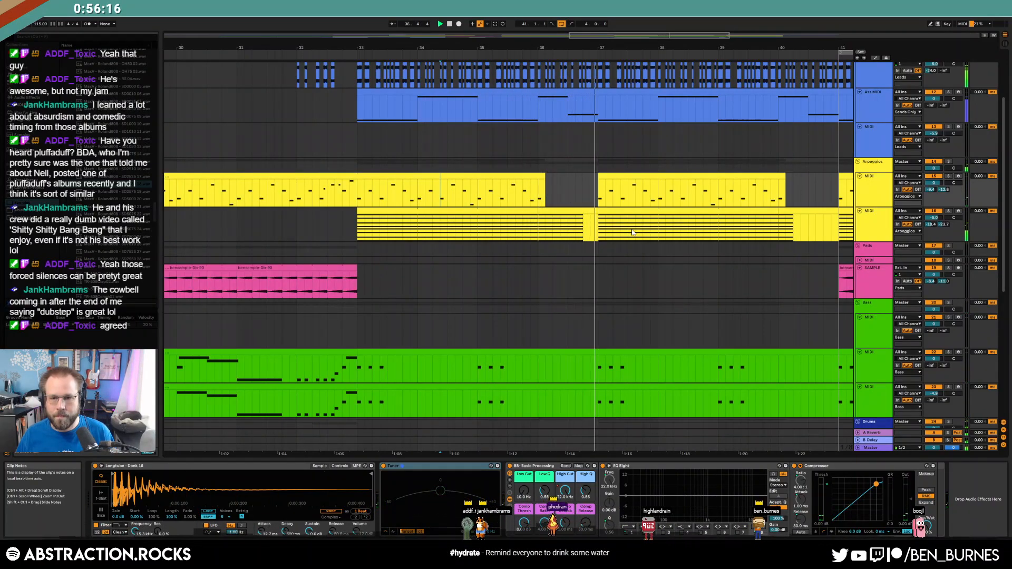
- Shorten the lower arpeggio's chord notes in bar 36 to end at beat 3, and play the transition
double_click(587, 210)
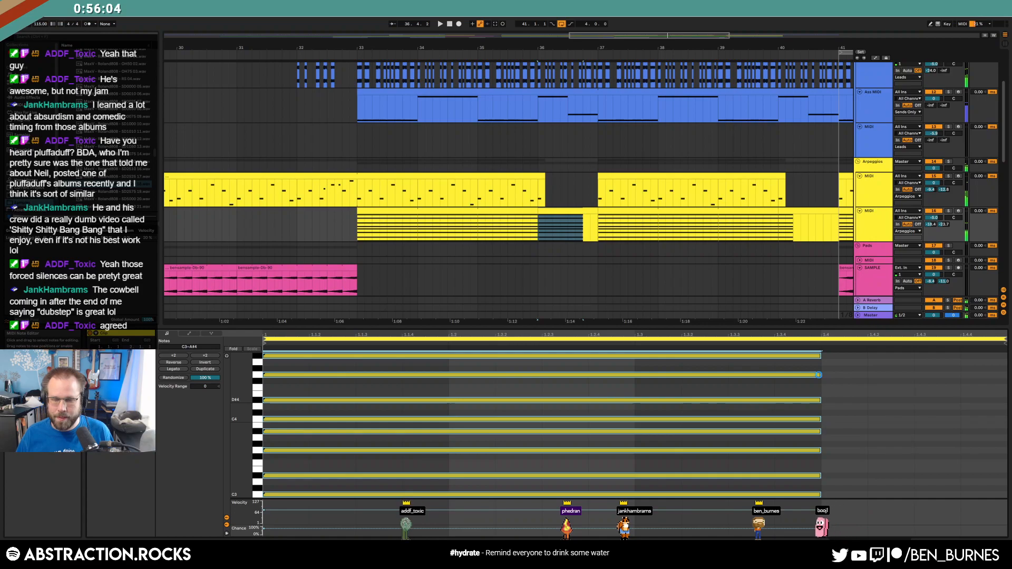
drag(820, 375, 635, 376)
click(503, 235)
key(space)
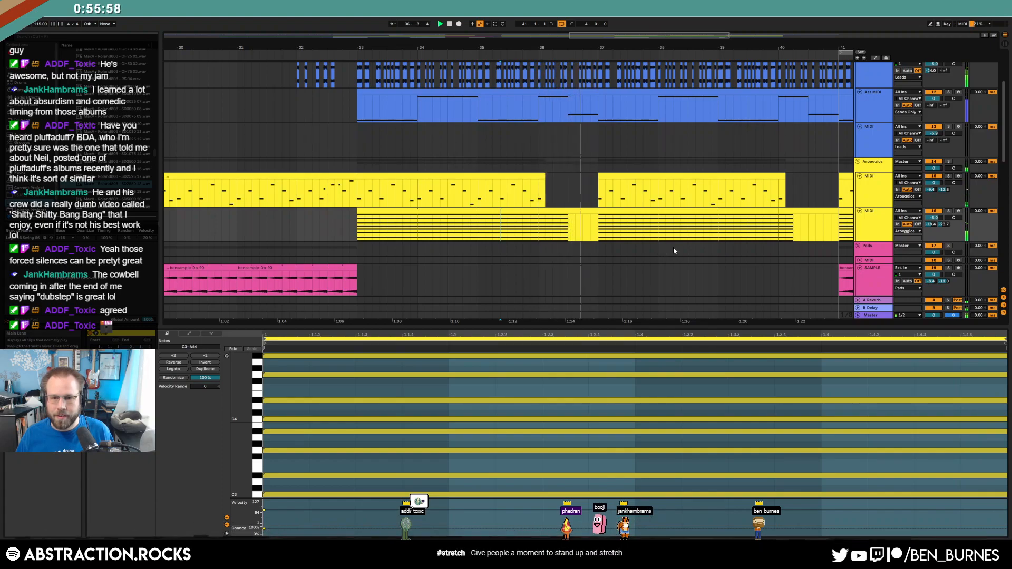
- Delete the drum rack section in bar 36 that follows the point where the upper arpeggio clip ends
scroll(654, 253, down, 5)
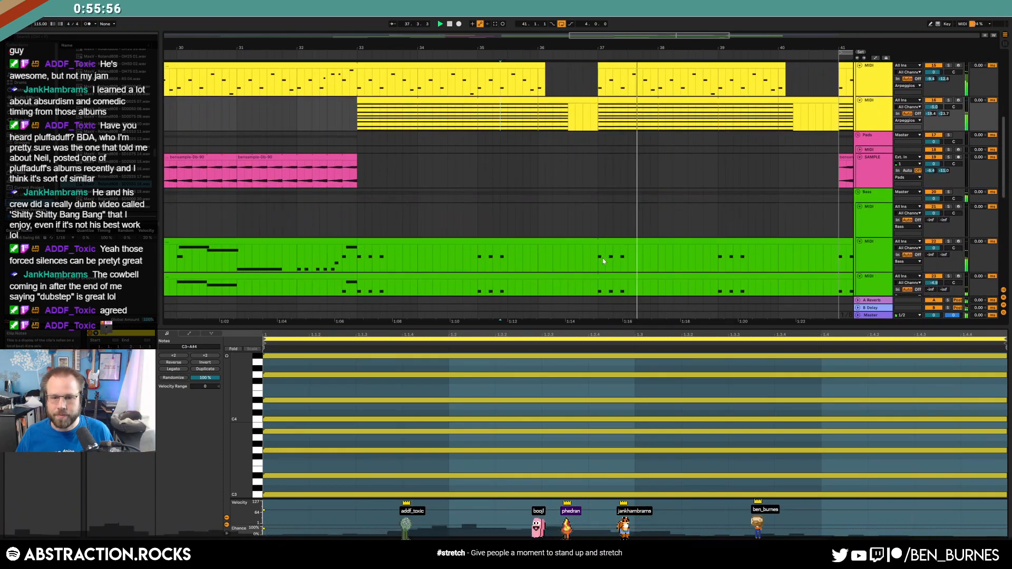
scroll(604, 258, down, 5)
click(547, 226)
drag(547, 225, 557, 232)
key(Delete)
- Delete the bar 40 section of the lower arpeggio track, leaving a gap before bar 41
scroll(776, 111, up, 7)
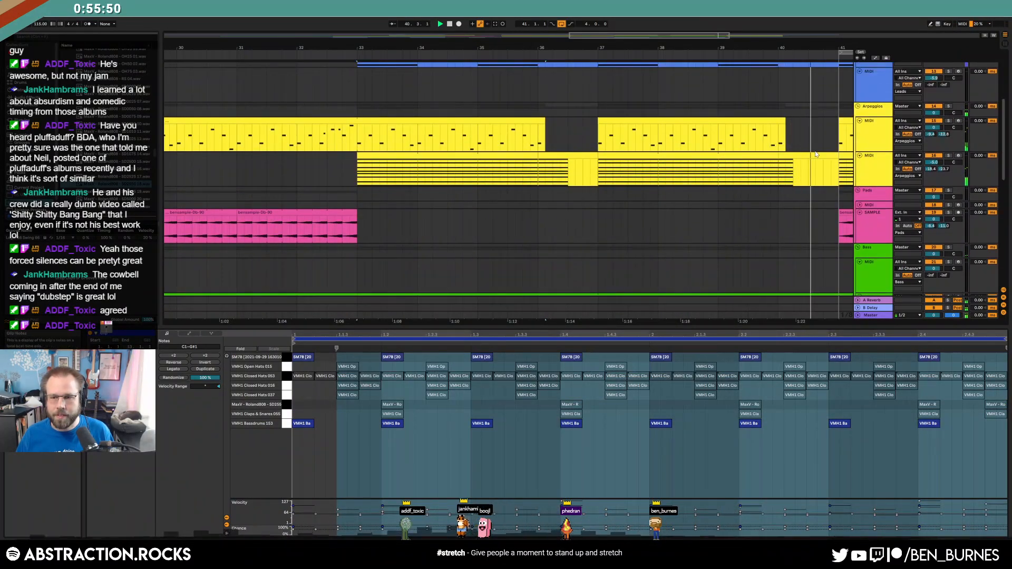
click(795, 157)
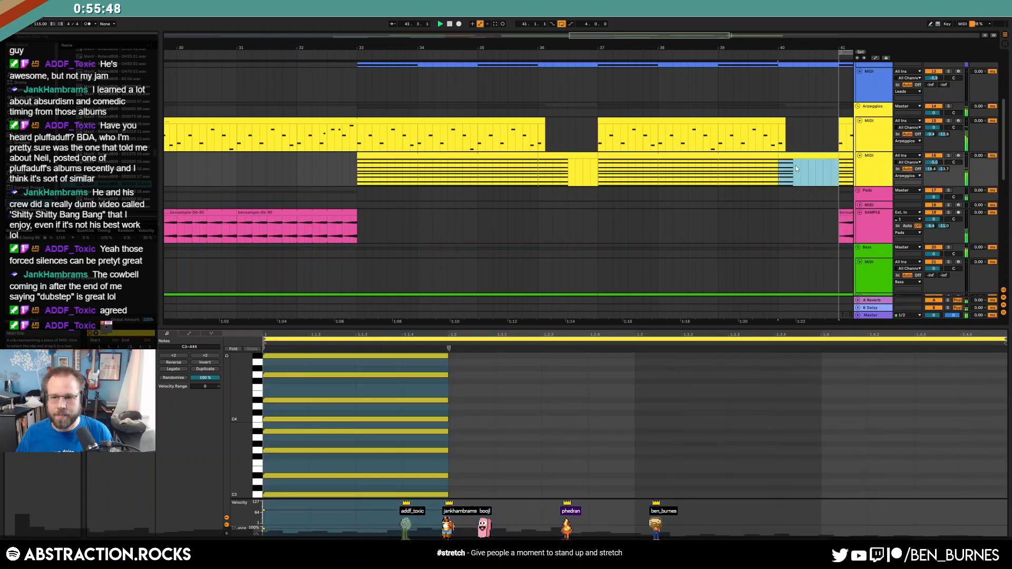
key(Delete)
- Try layering a slightly later copy of the upper arpeggio notes in bars 41 to 44, first an octave up and at the original octave
drag(665, 36, 768, 35)
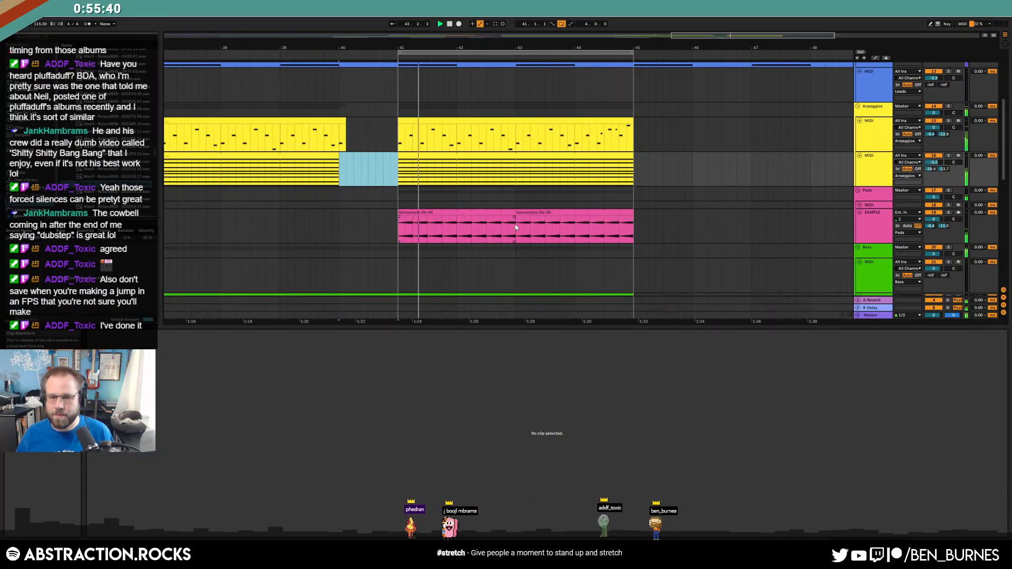
scroll(522, 229, up, 3)
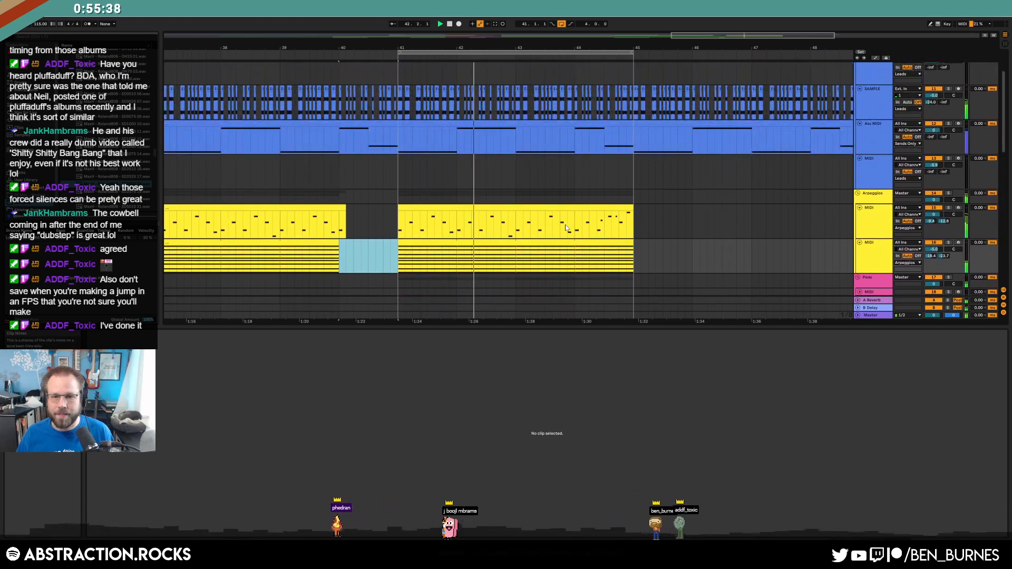
scroll(537, 201, down, 1)
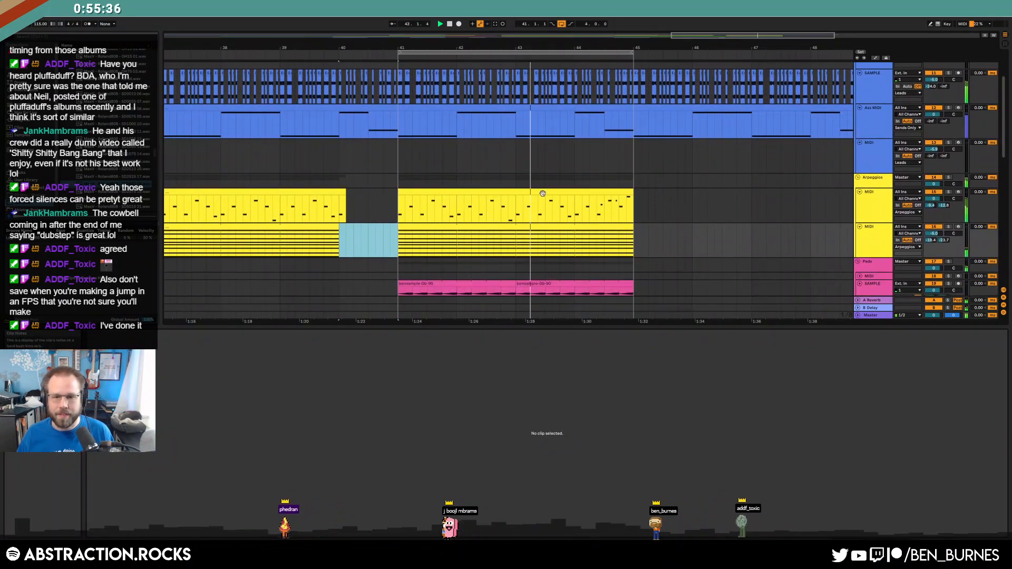
click(539, 195)
click(287, 410)
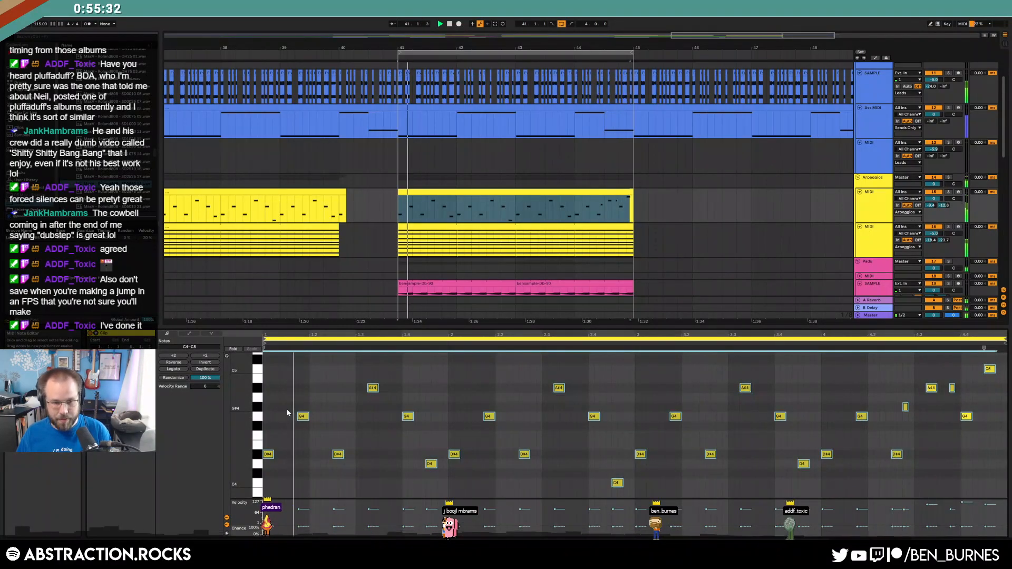
key(shift+Up)
key(Right)
key(Right)
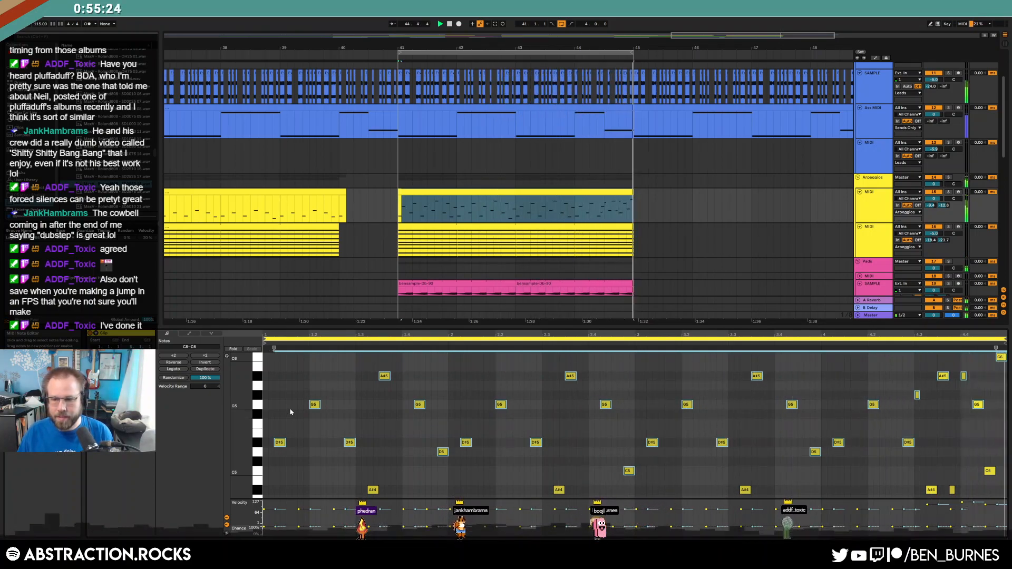
key(shift+Down)
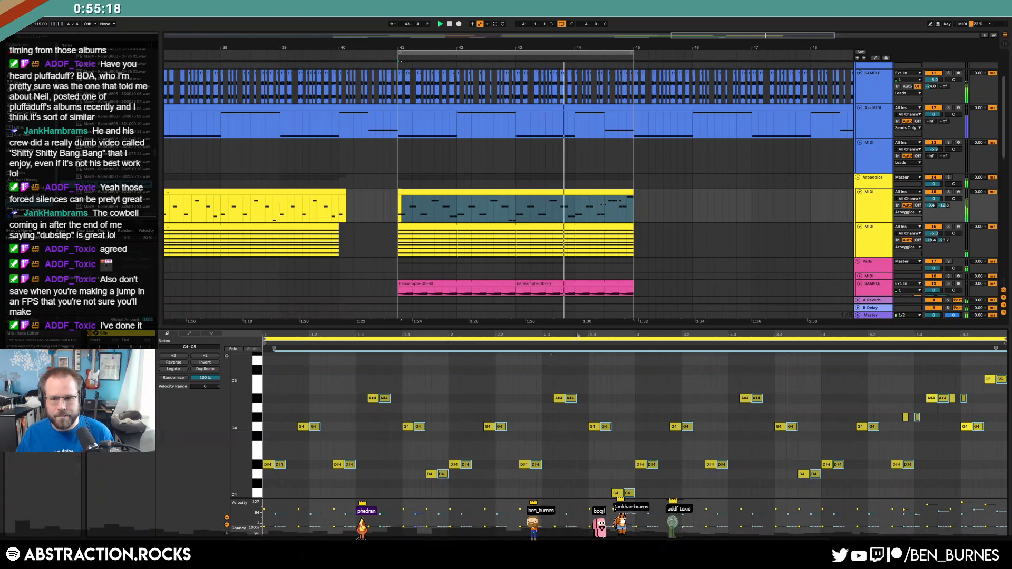
- Delete the upper arpeggio clip in bars 41 to 44
key(shift+Tab)
click(589, 194)
key(Delete)
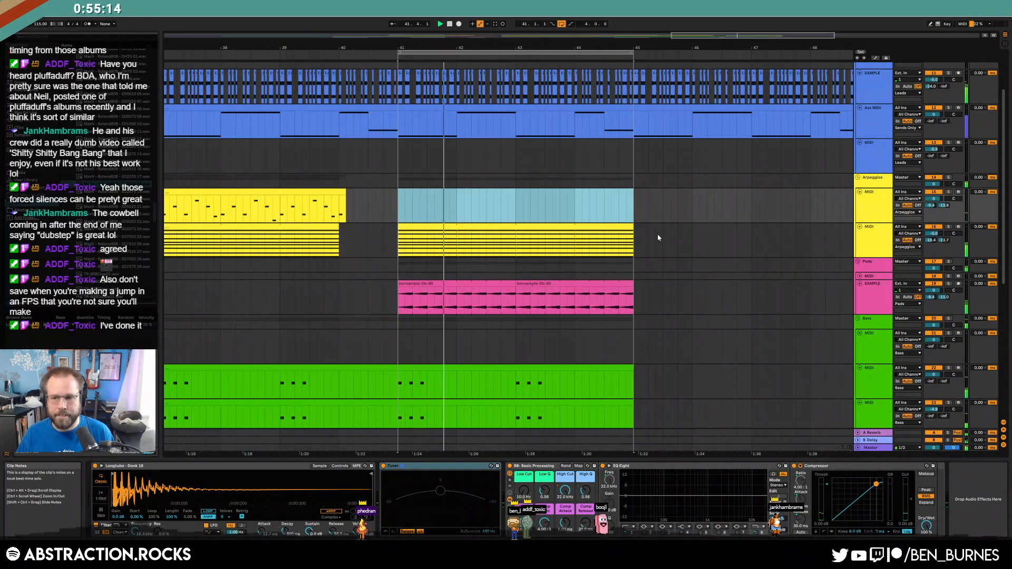
- Try the Aux MIDI clip's notes from bar 33 an octave lower, play the passage, and return them to the original octave
scroll(689, 330, up, 3)
click(619, 219)
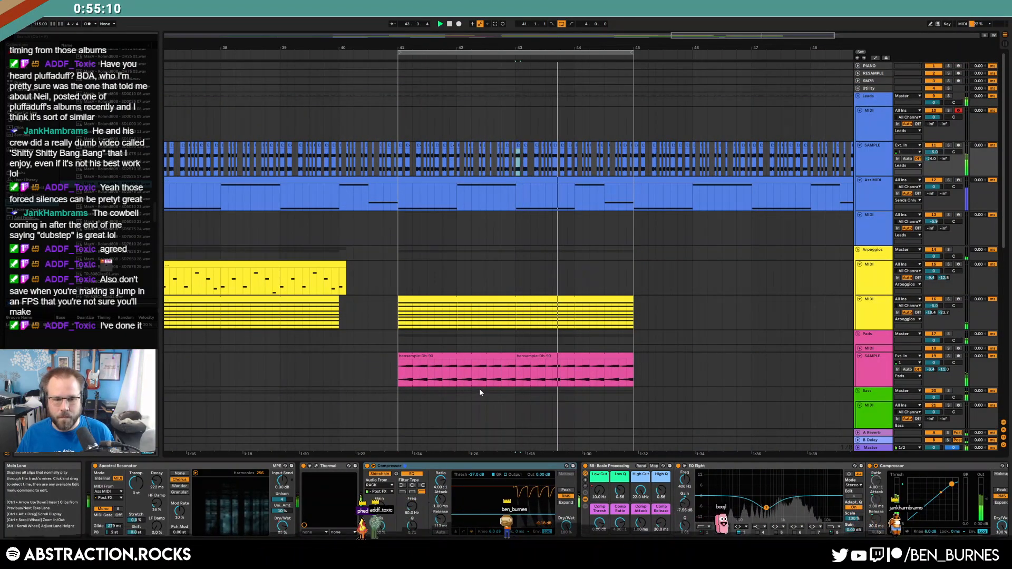
click(497, 180)
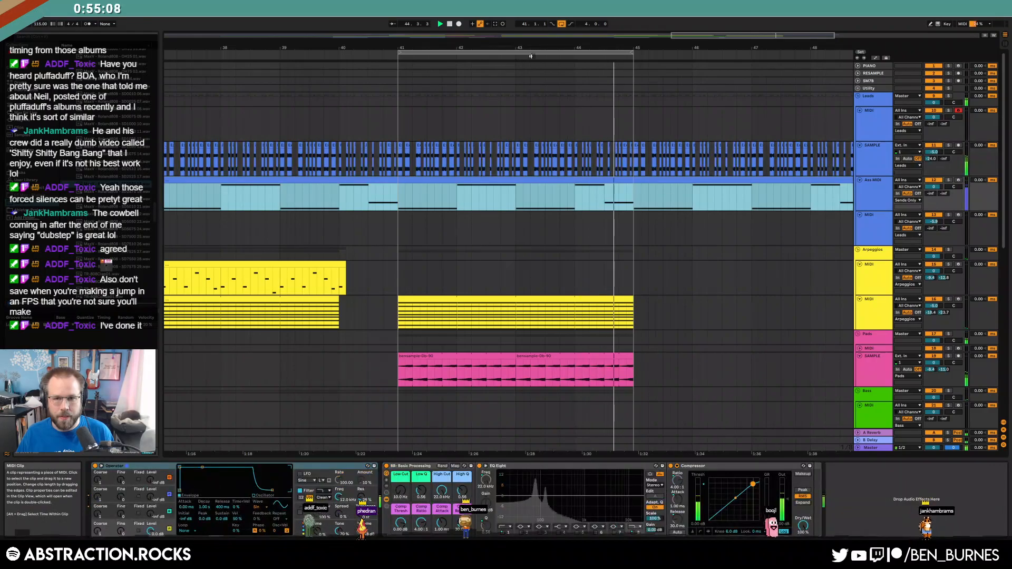
drag(378, 47, 379, 21)
drag(621, 38, 620, 21)
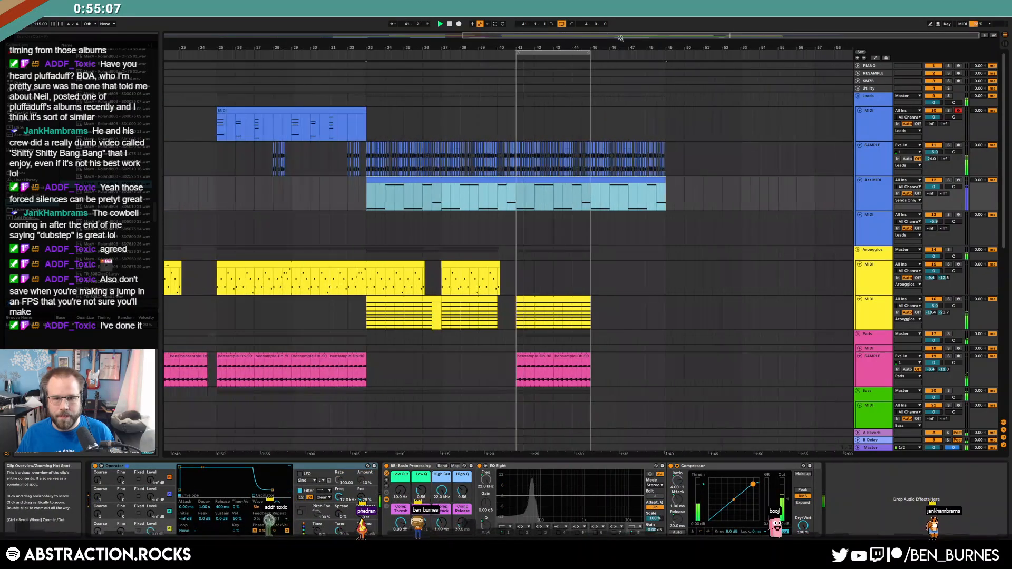
double_click(417, 186)
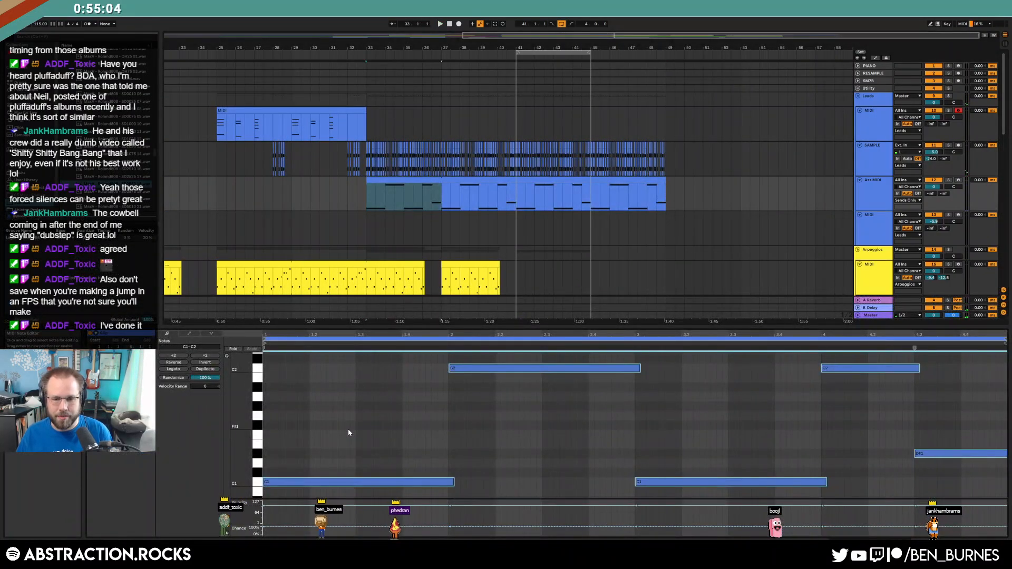
key(shift+Down)
key(space)
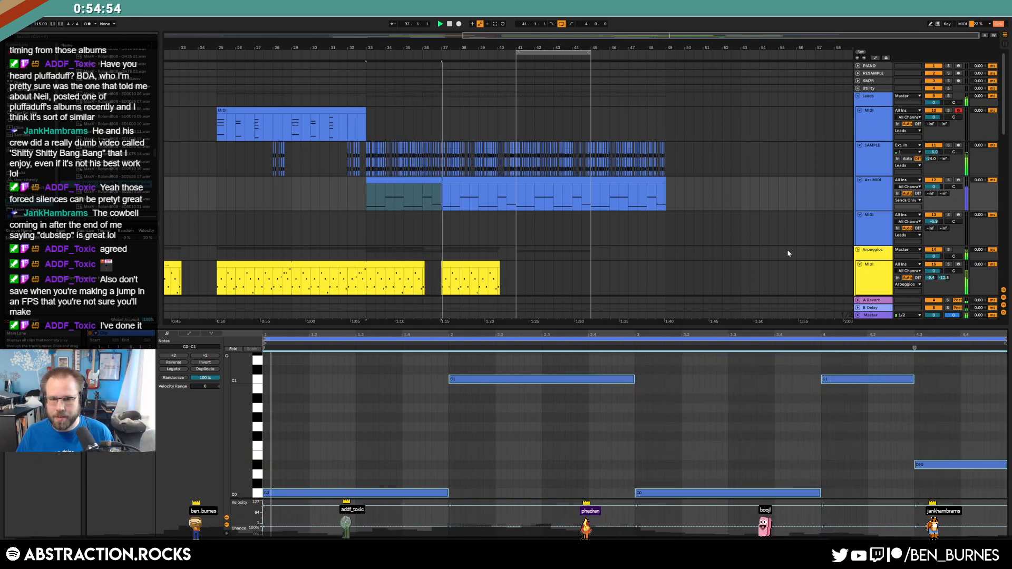
key(shift+Up)
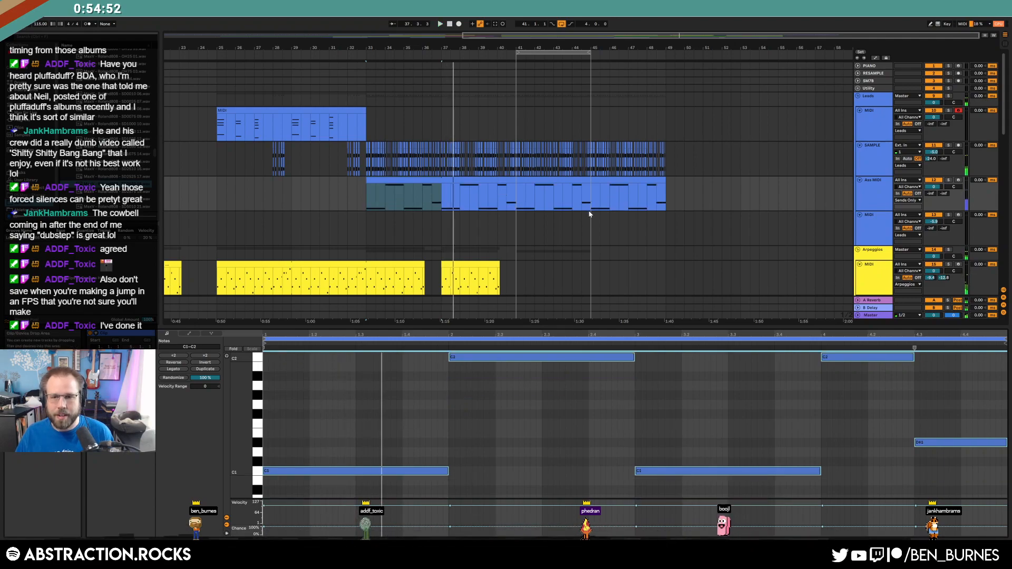
- Show the automation lanes and drop the sample track's Spectral Resonator Unison automation to its minimum from bar 33 onward
key(w)
key(shift+Tab)
click(636, 174)
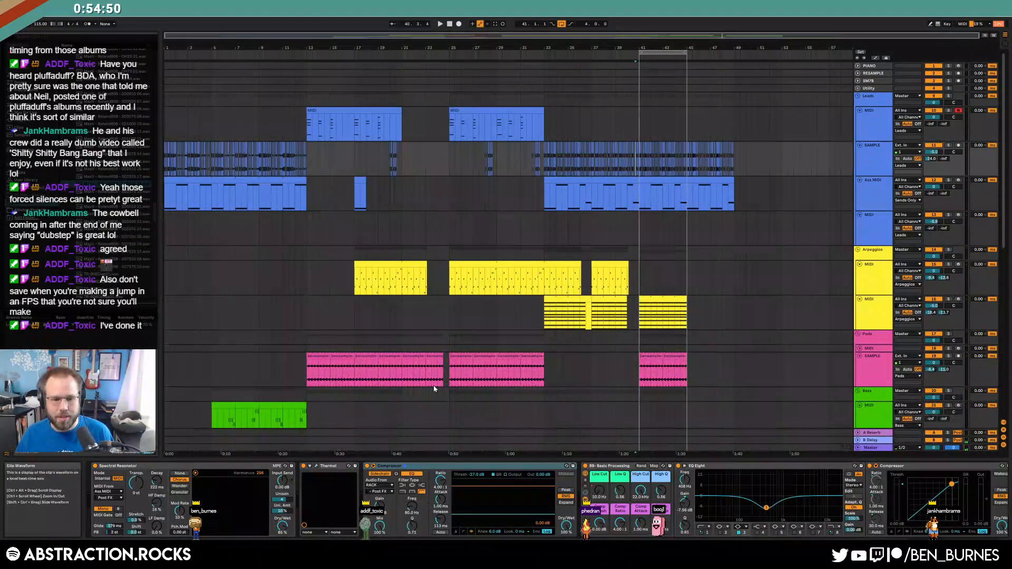
key(a)
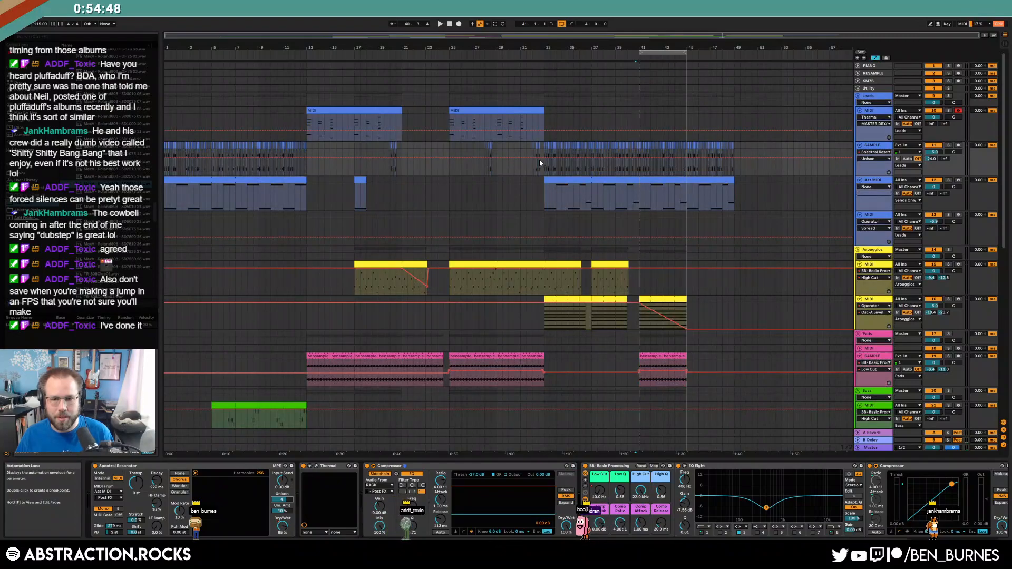
drag(547, 157, 546, 176)
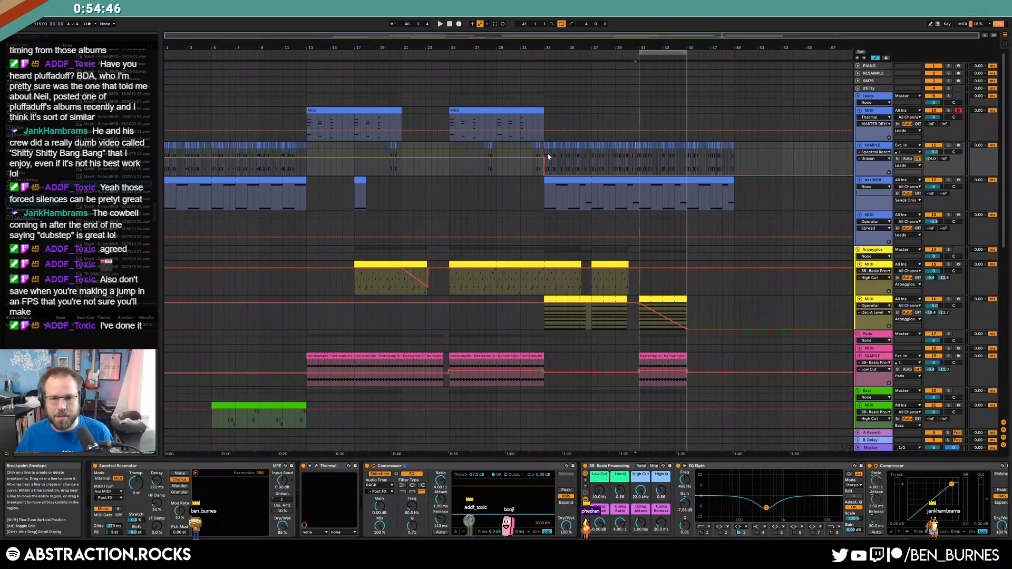
scroll(548, 152, up, 3)
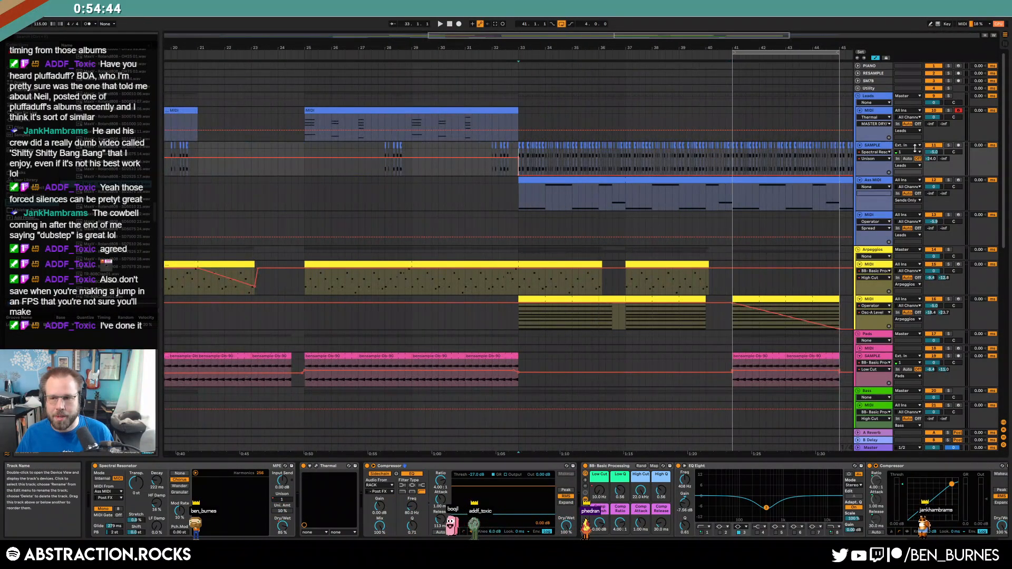
- Play the passage from bar 33 and raise the sample track's Spectral Resonator Mod Rate automation, with a step at bar 33
key(space)
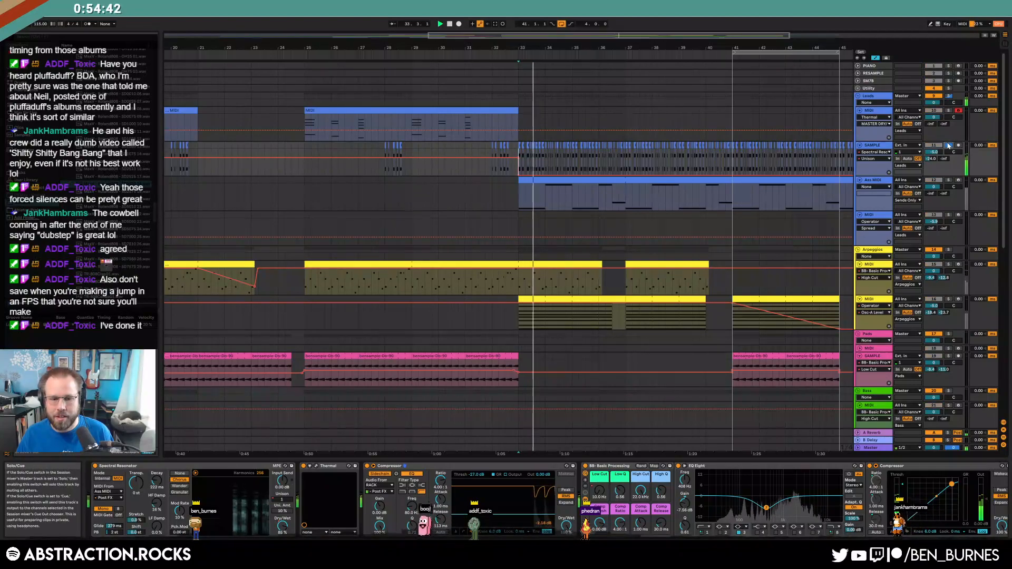
key(a)
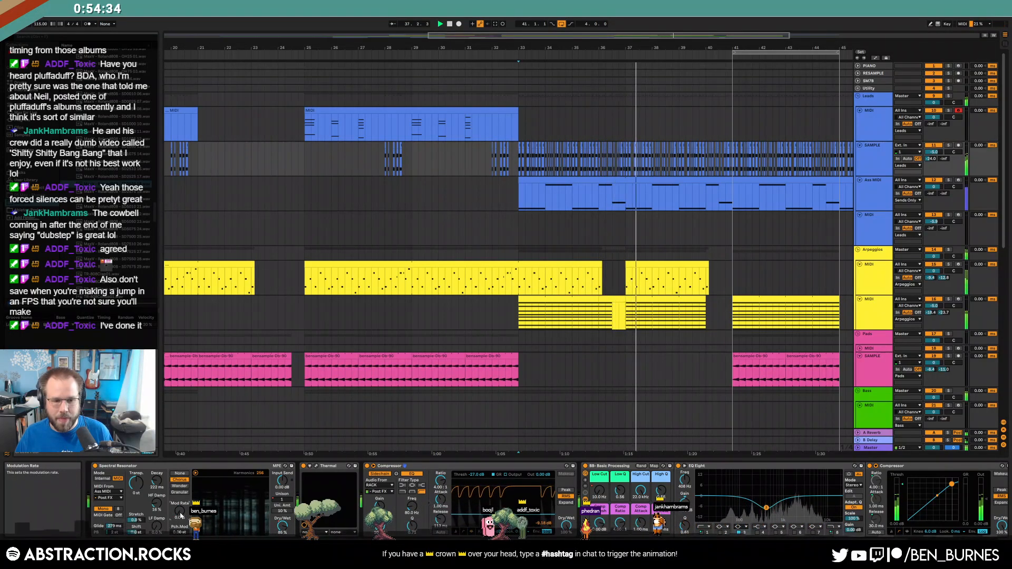
key(a)
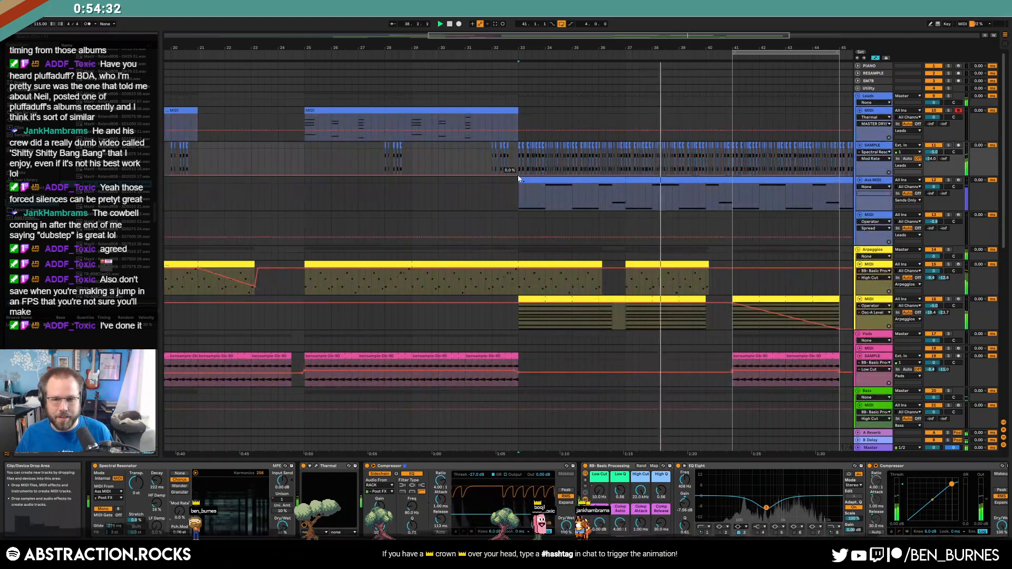
mouse_move(516, 178)
mouse_down()
mouse_move(516, 158)
mouse_move(519, 166)
mouse_up()
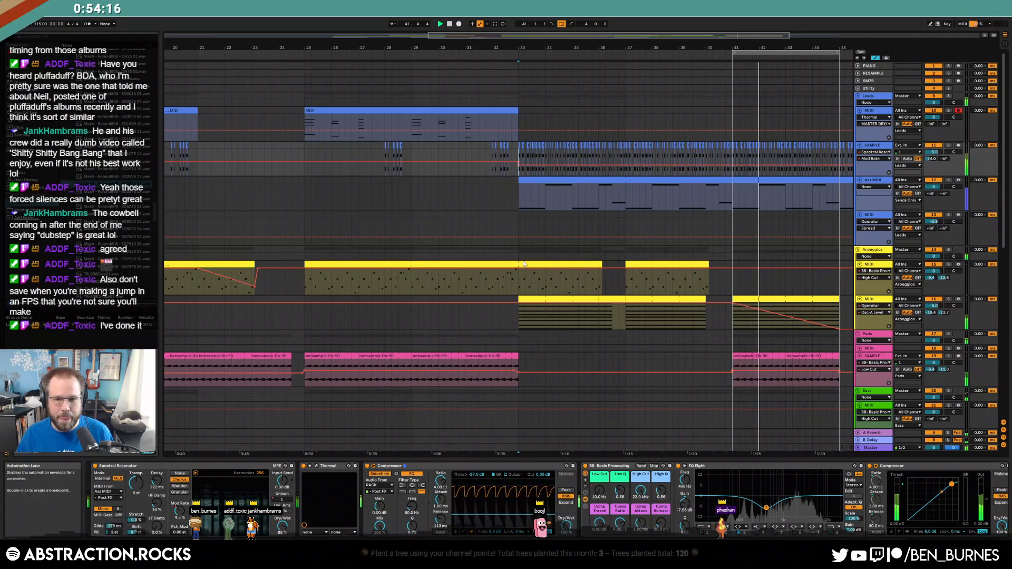
- Hide the automation lanes and move the four-bar loop region to bars 45 to 48
drag(633, 36, 723, 27)
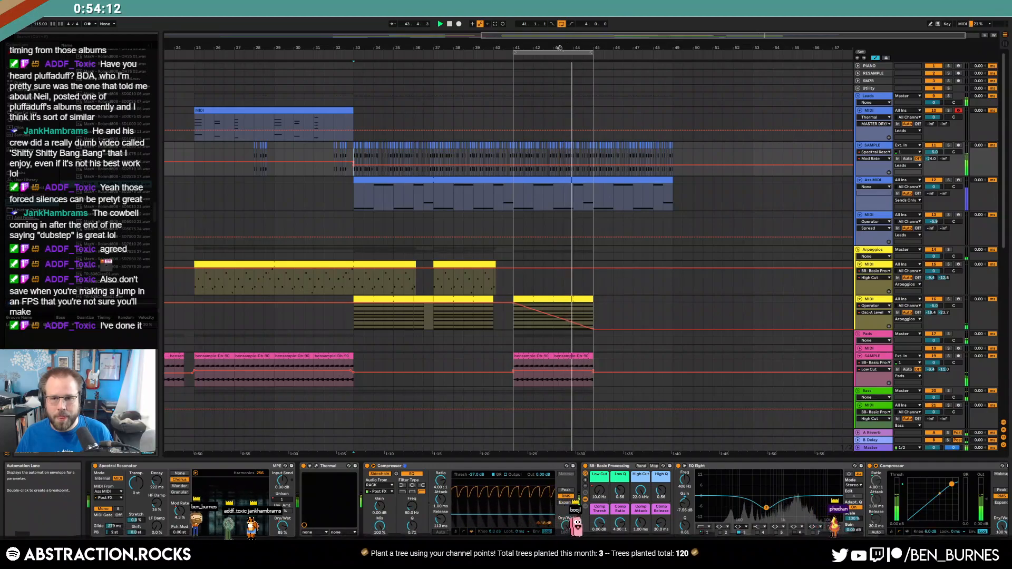
key(a)
drag(567, 53, 646, 54)
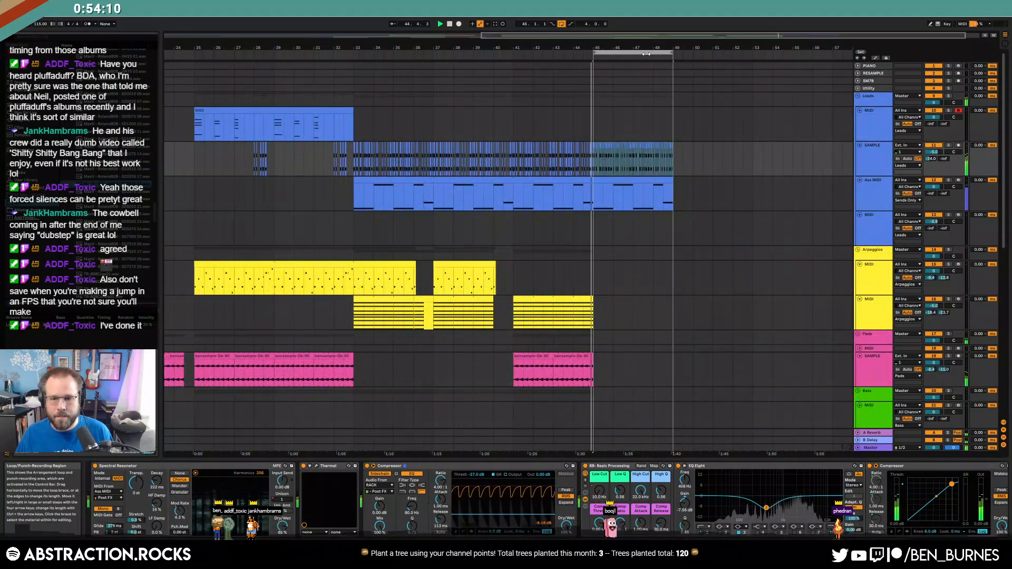
- Extend the drum rack clip and the shaker clip from bar 45 to the start of bar 49
scroll(691, 292, down, 4)
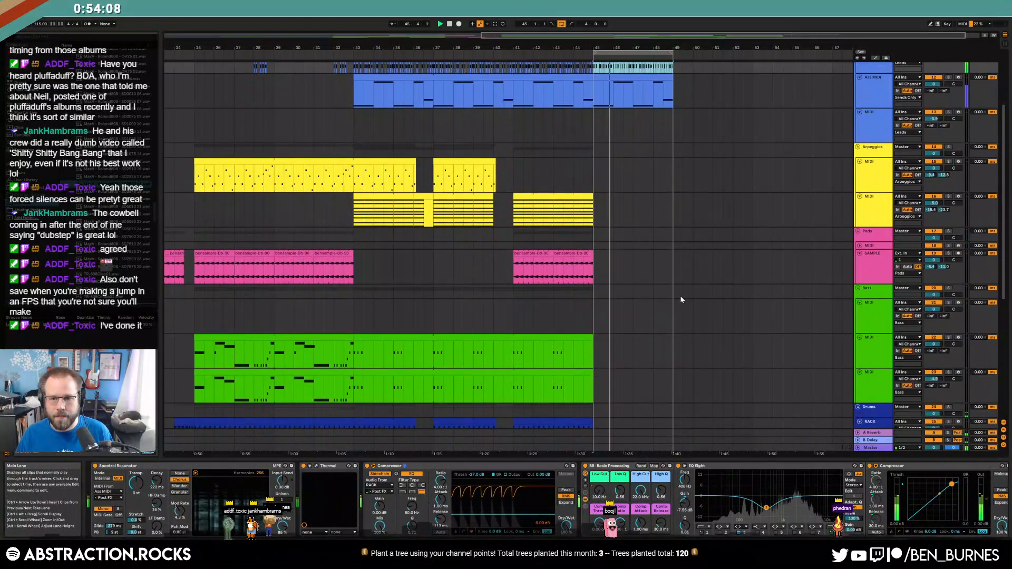
scroll(677, 302, down, 3)
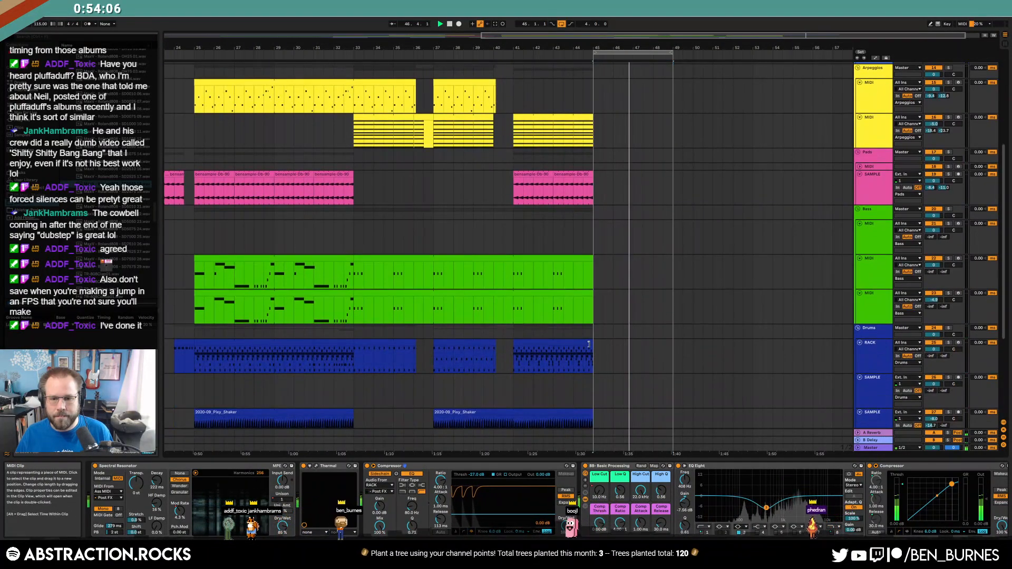
drag(589, 344, 673, 346)
drag(589, 410, 673, 411)
- Duplicate the pad sample clips from bars 41 to 44 into bars 45 to 48
scroll(615, 363, up, 2)
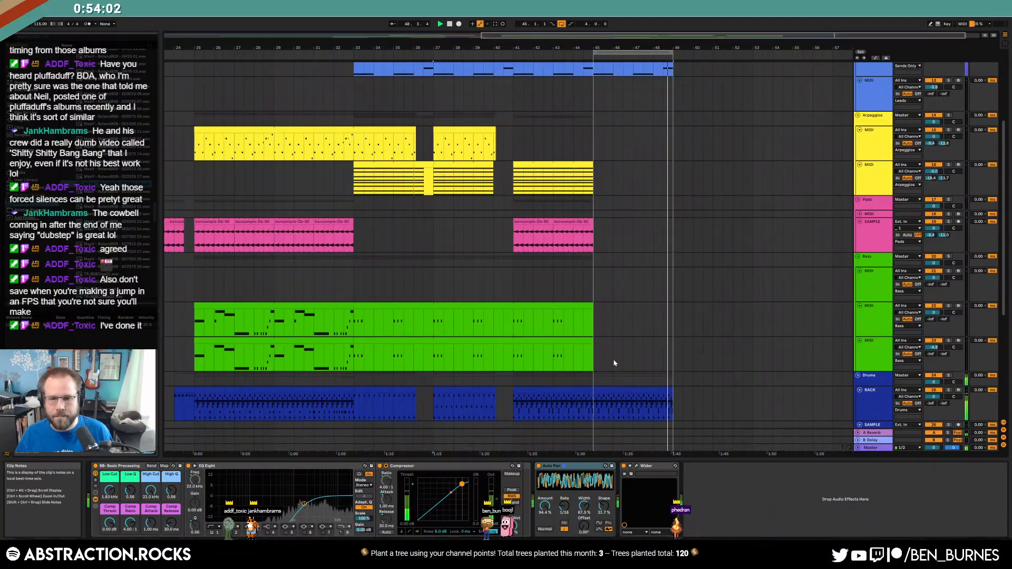
scroll(614, 363, up, 2)
click(571, 270)
key(ctrl+d)
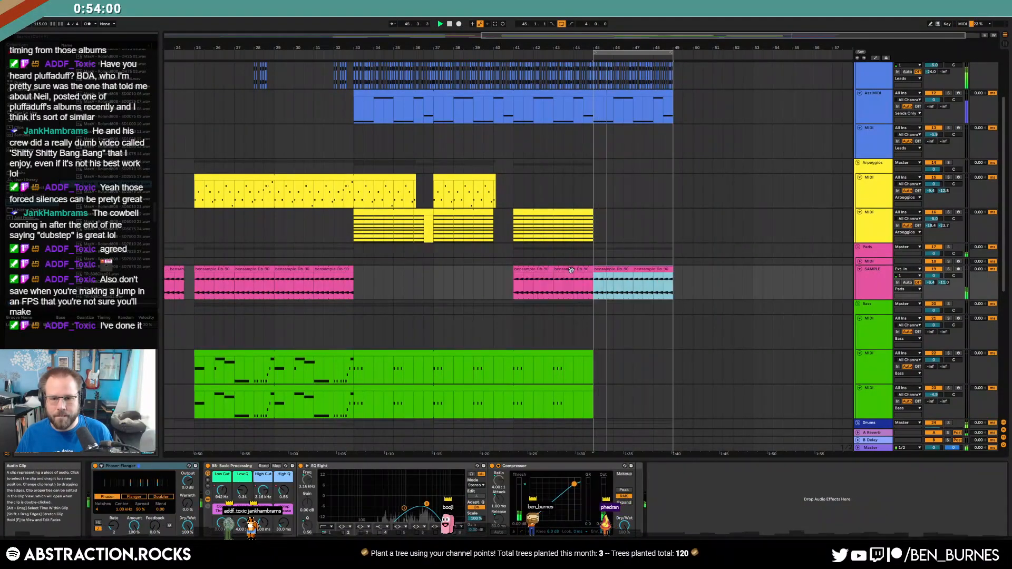
- Show the automation lanes, flatten the pad sample's Low Cut automation across bars 41 to 48, and stop playback
key(a)
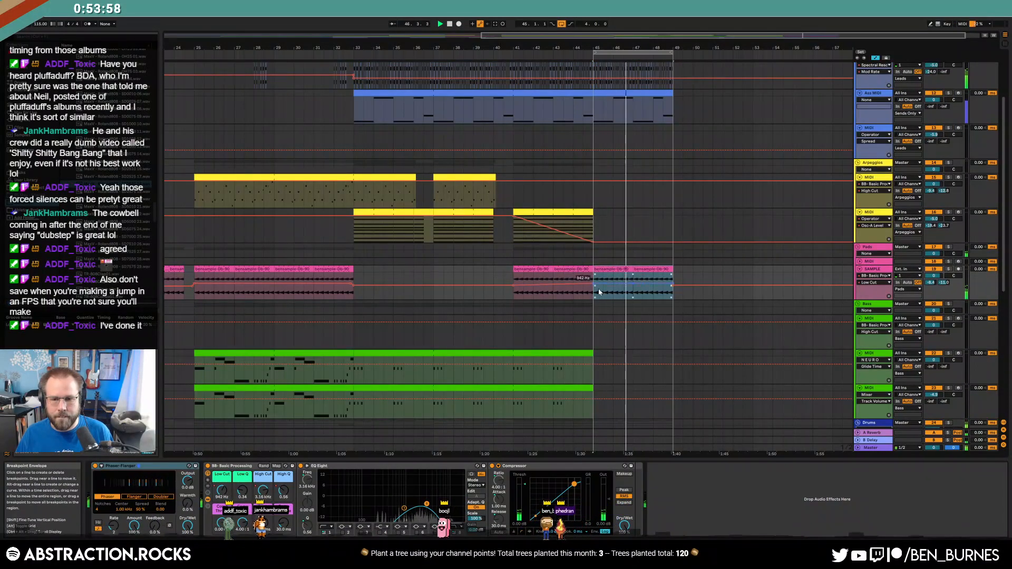
drag(514, 276, 684, 286)
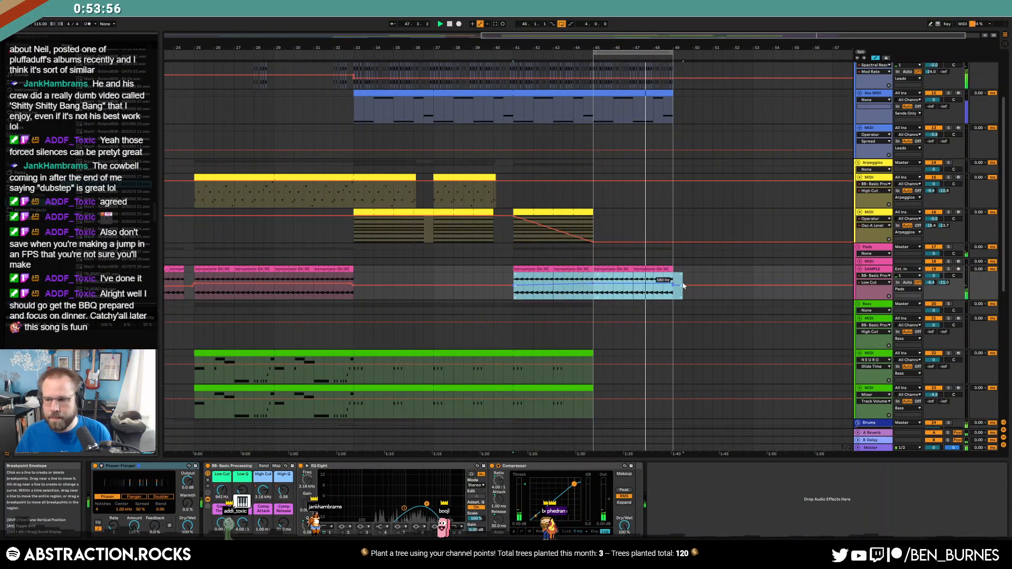
key(space)
click(482, 283)
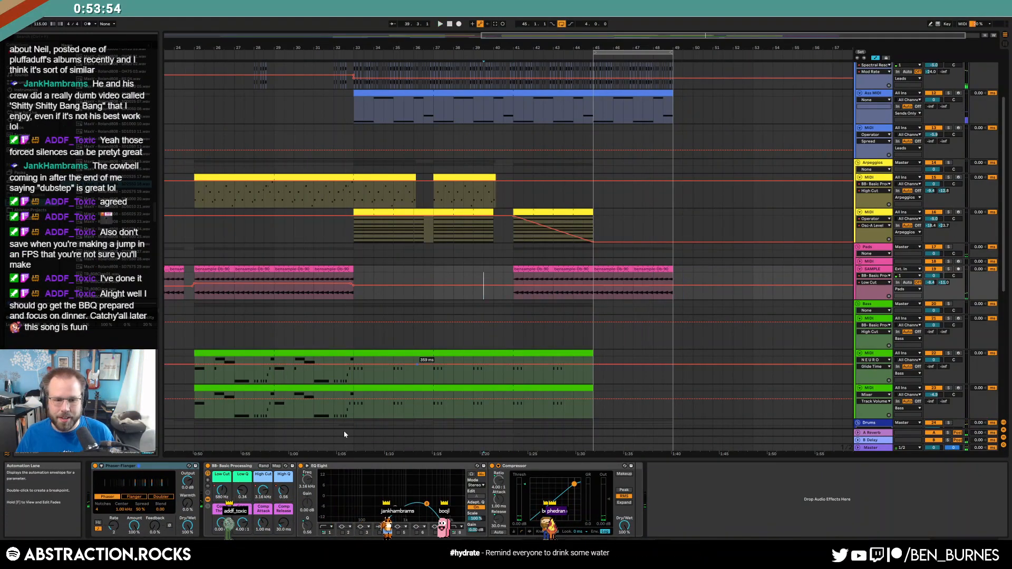
- Check the pad sample's High Cut automation, return to Low Cut, and lower the Low Cut curve from bar 41 onward
click(266, 489)
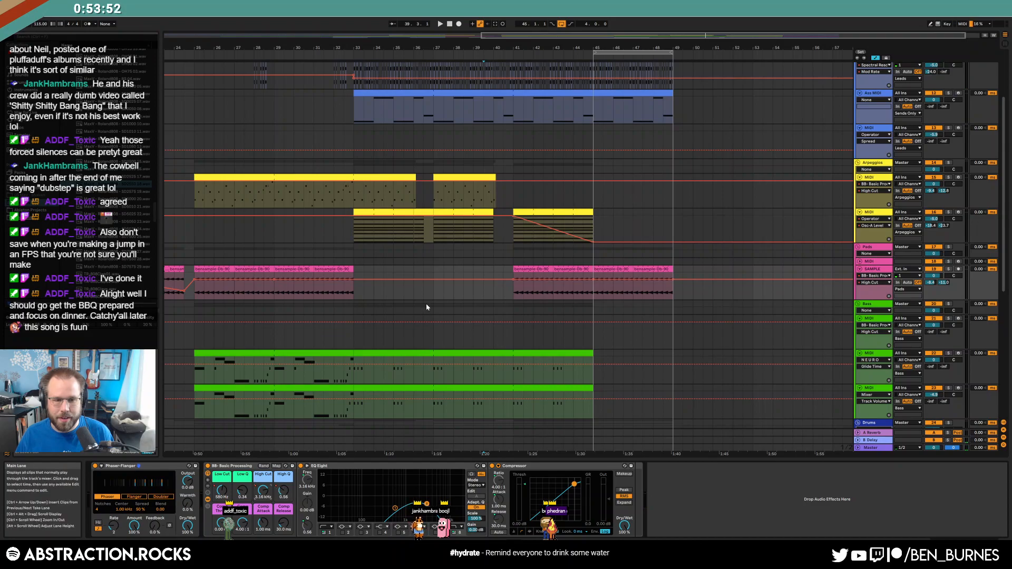
key(minus)
drag(467, 48, 440, 59)
click(222, 492)
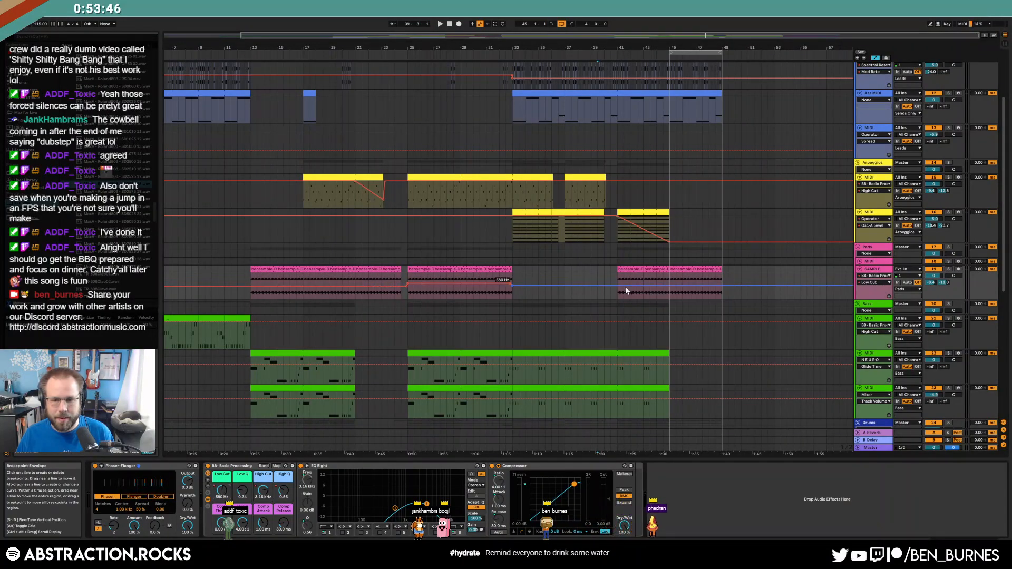
drag(614, 286, 620, 290)
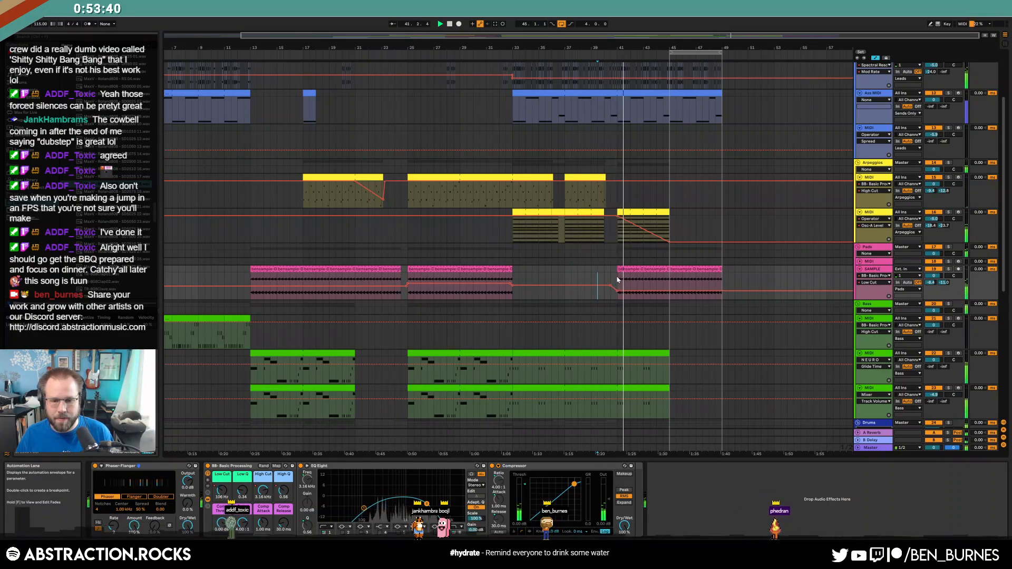
- Extend the two lower bass clips to the start of bar 49
drag(670, 355, 720, 357)
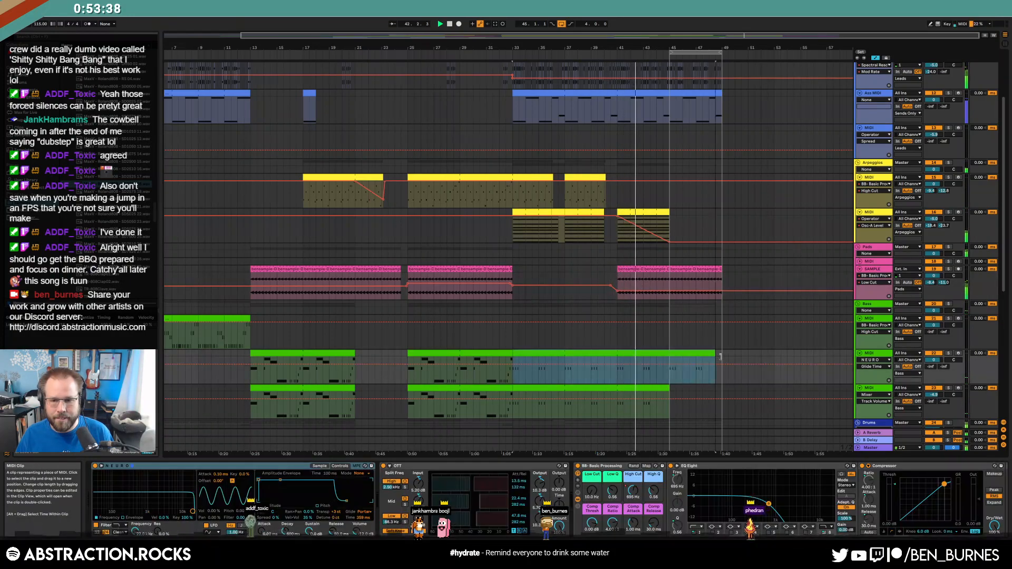
drag(669, 389, 722, 391)
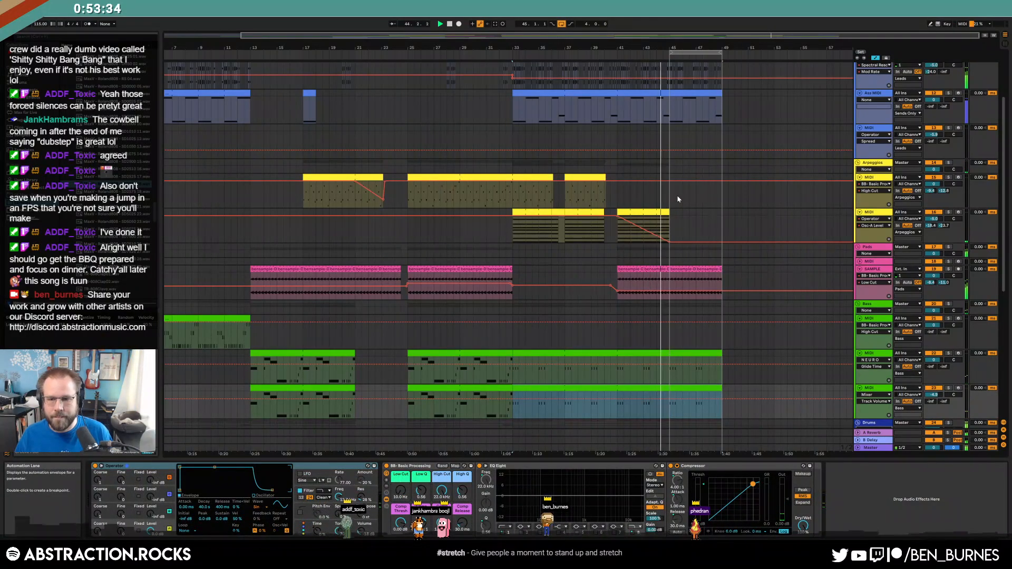
- Open the notes of the drum rack clip that starts at bar 41, and return to the device view
scroll(688, 296, down, 4)
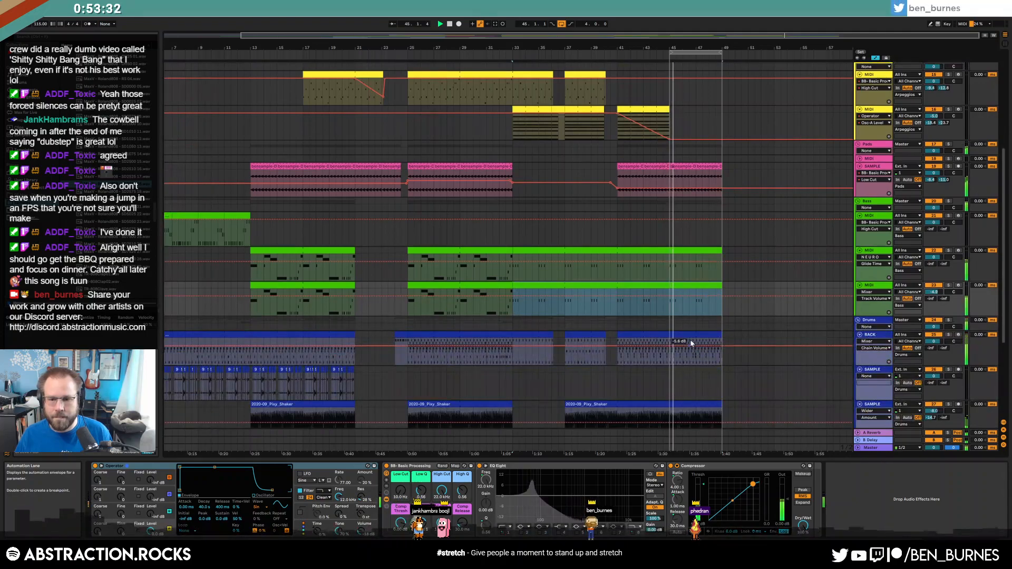
double_click(691, 343)
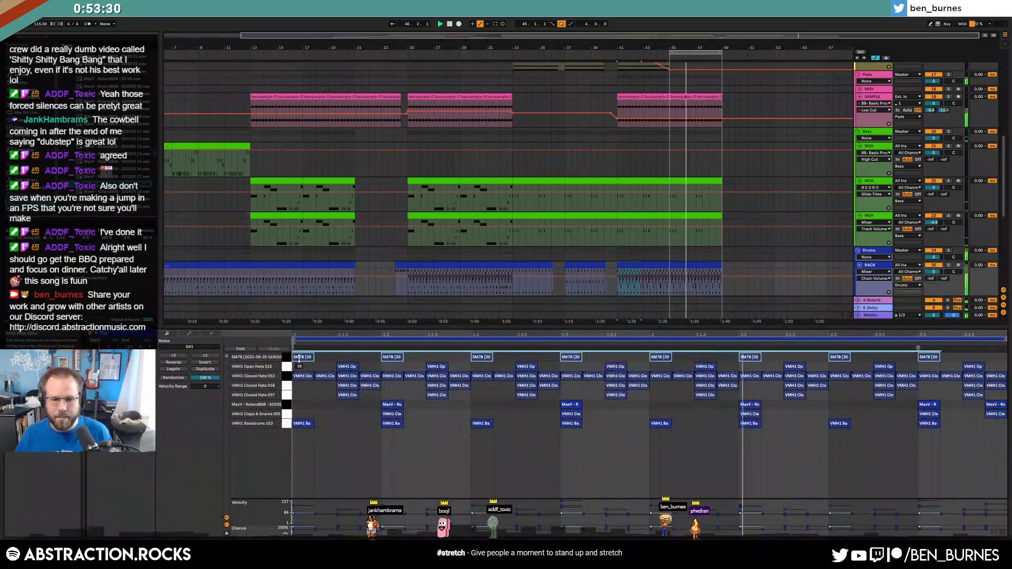
key(shift+Tab)
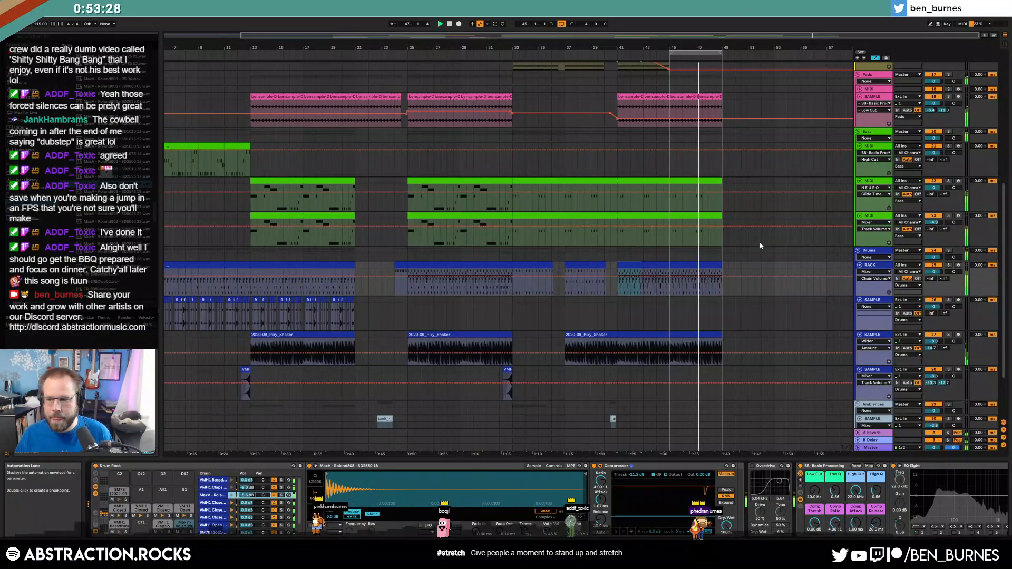
- Try shortening the last pad sample clip to end at bar 48, and restore its end to bar 49
scroll(757, 232, up, 2)
scroll(759, 236, up, 3)
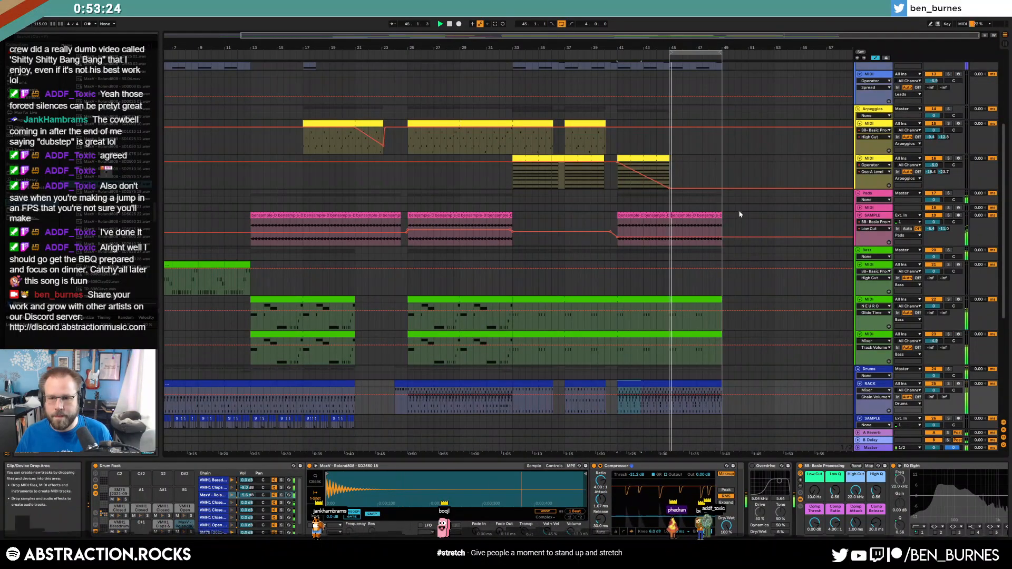
scroll(742, 214, up, 3)
drag(695, 216, 668, 216)
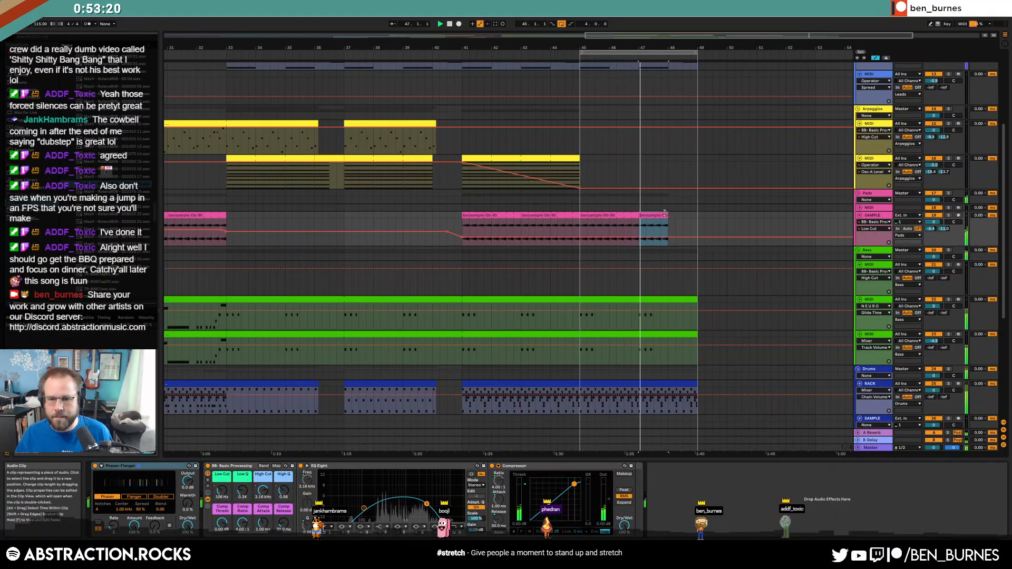
drag(669, 215, 698, 213)
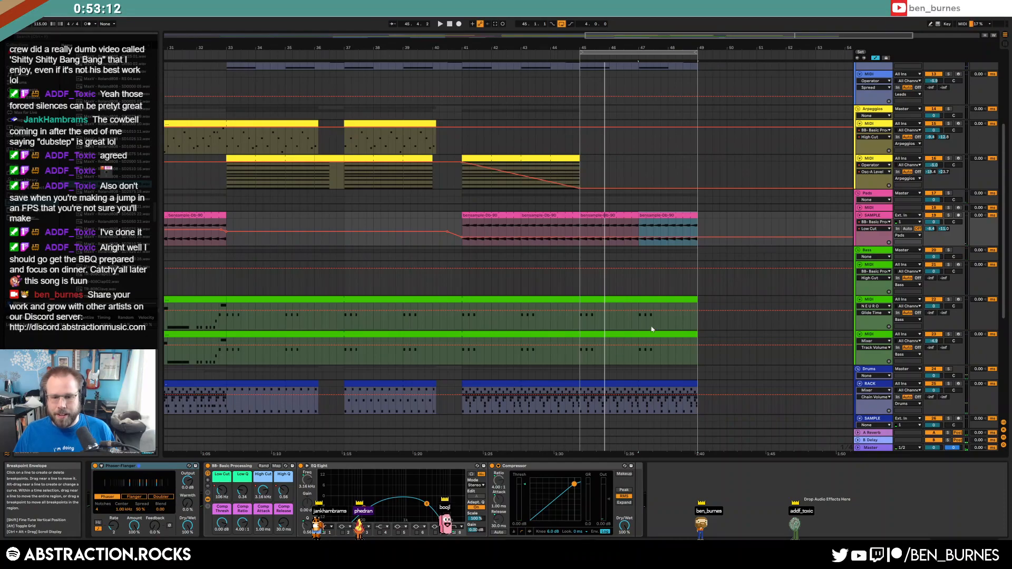
- Review the whole arrangement without automation lanes and select the lead sample and Aux MIDI clips from bar 33 to 49
scroll(779, 322, down, 6)
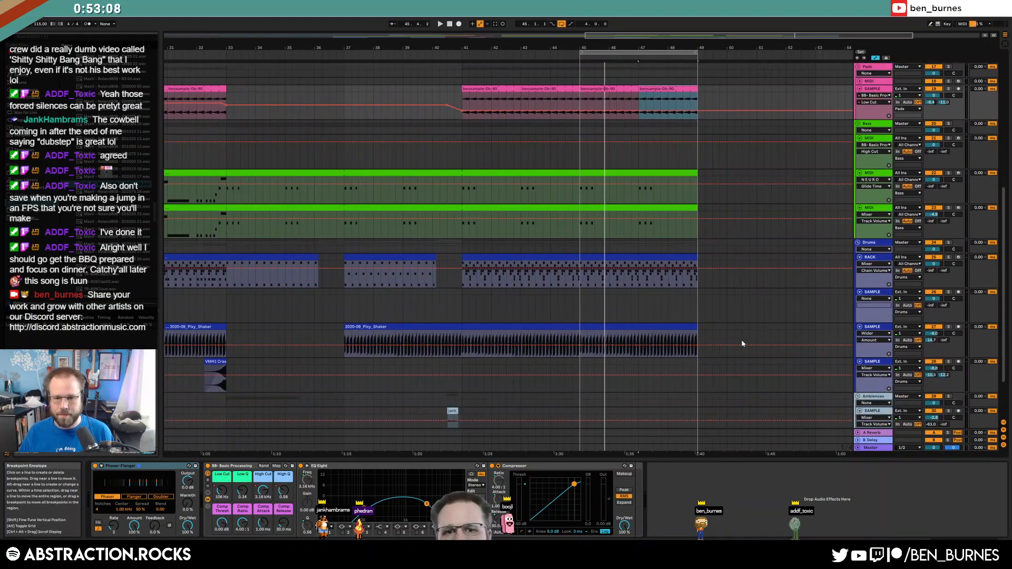
scroll(743, 343, down, 3)
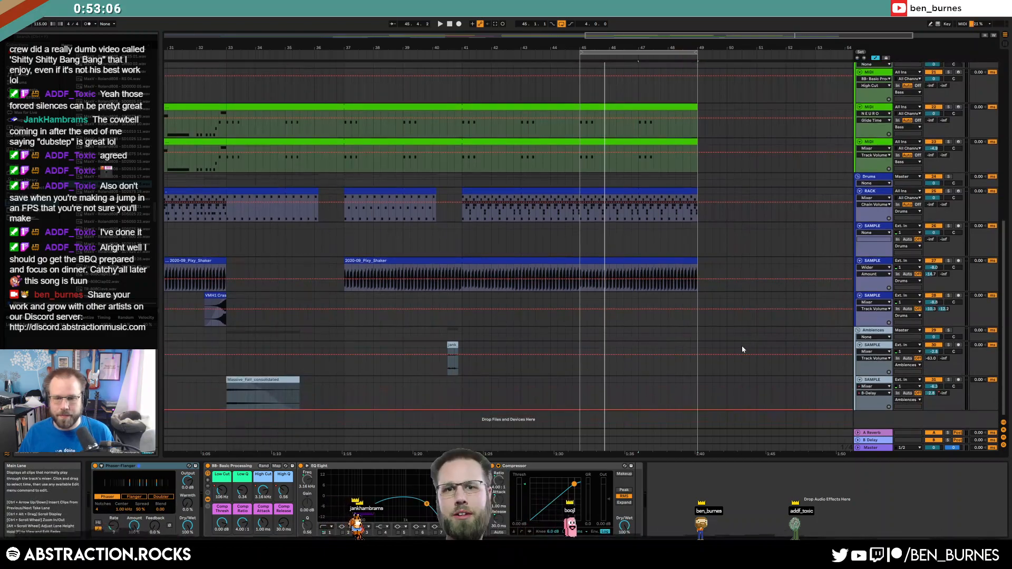
scroll(741, 346, down, 5)
scroll(742, 329, up, 13)
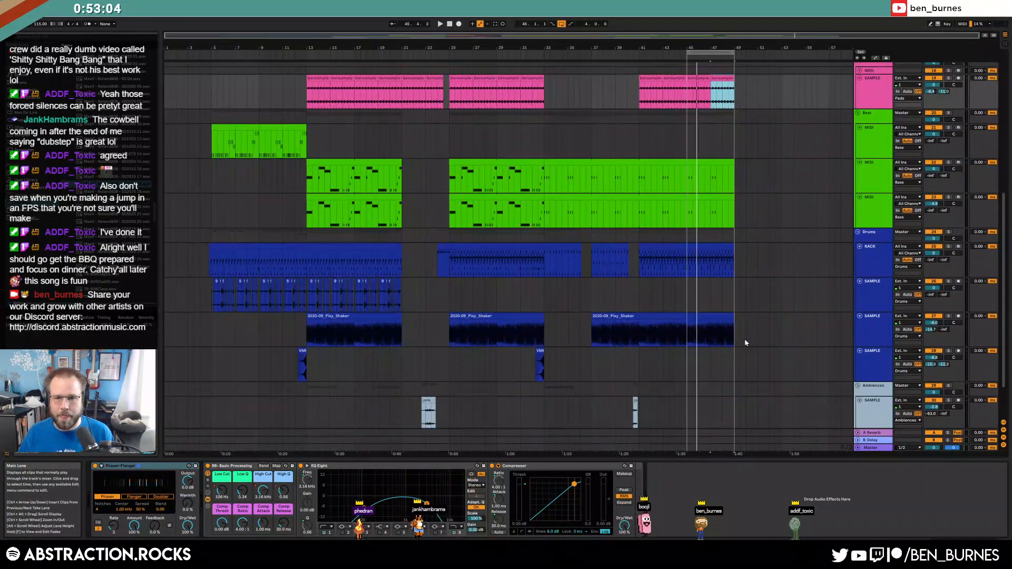
drag(738, 106, 543, 131)
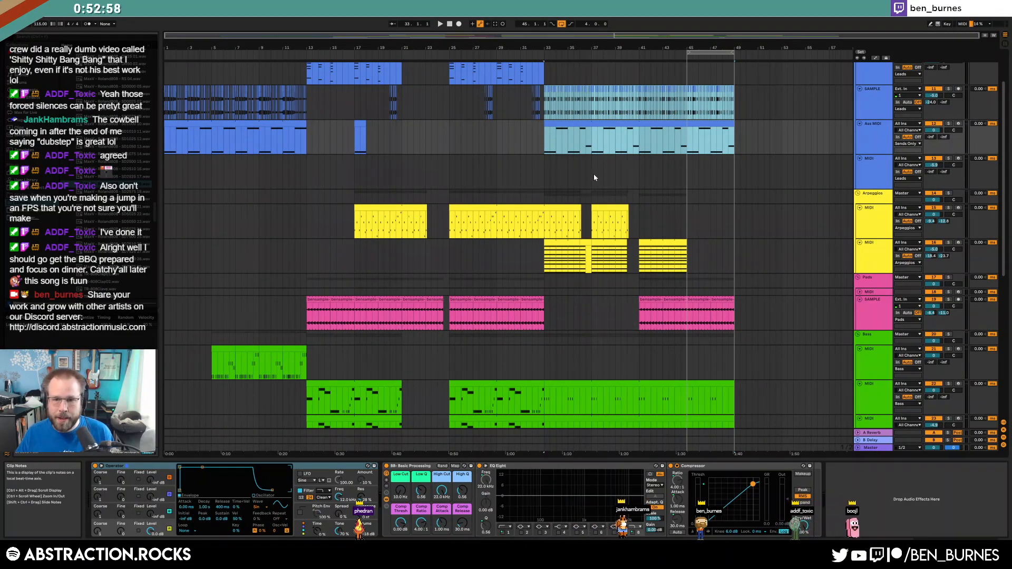
- Copy the upper arpeggio clip from bar 37 to bar 45, let it fill bars 45 to 48, and play the loop
click(612, 222)
scroll(658, 222, down, 3)
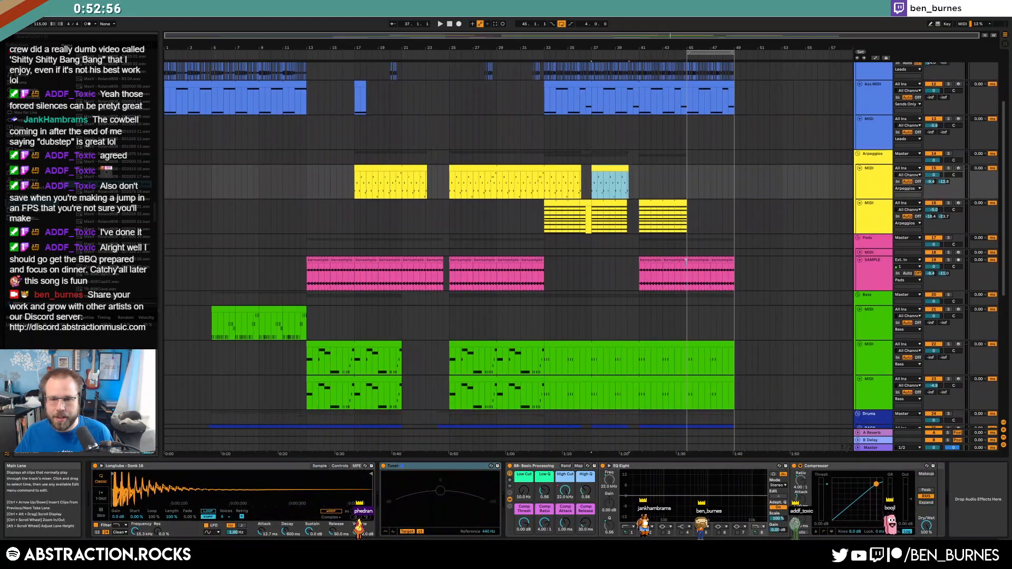
scroll(679, 281, down, 5)
scroll(697, 299, up, 2)
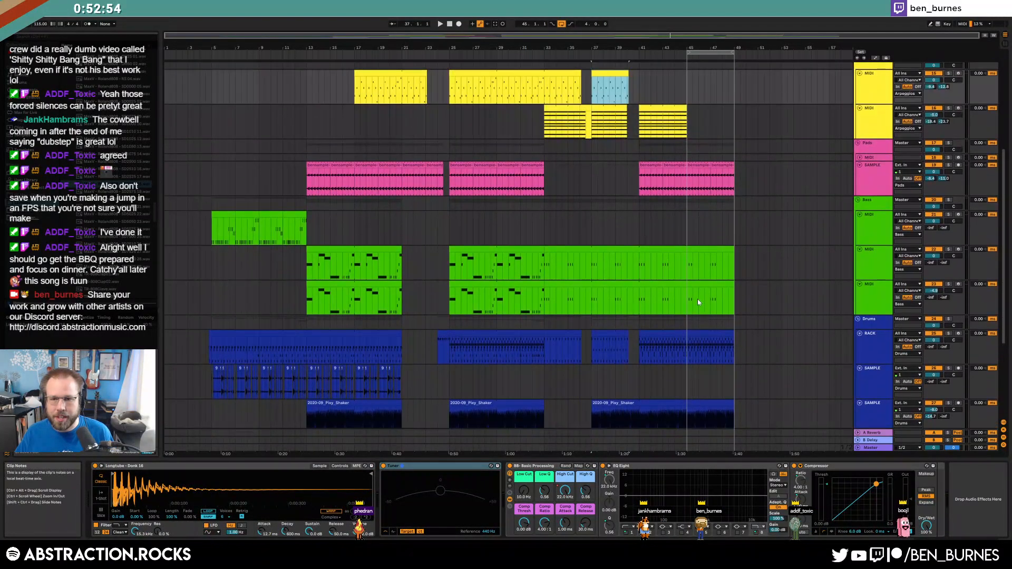
scroll(698, 299, up, 2)
drag(722, 114, 735, 113)
key(space)
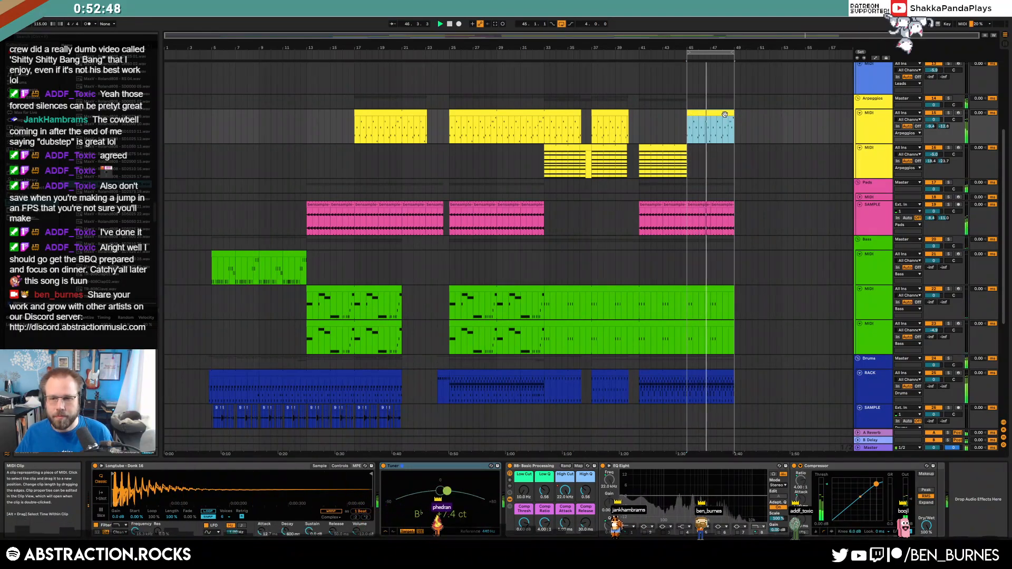
- Try the bar 45 arpeggio clip on the lower arpeggio track with Osc-A Level automation reset, and return it to the upper track
drag(730, 155, 724, 156)
key(a)
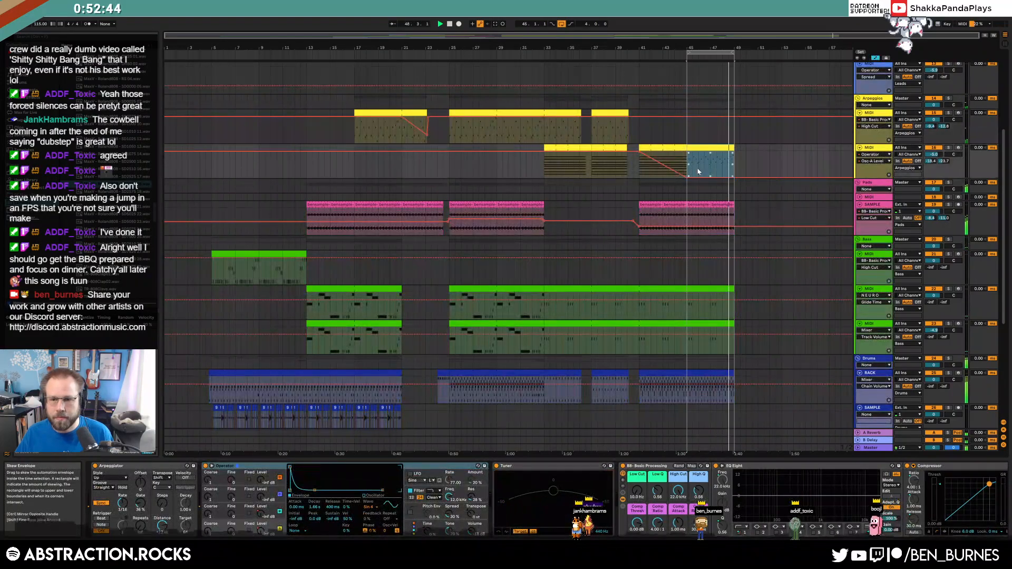
click(695, 176)
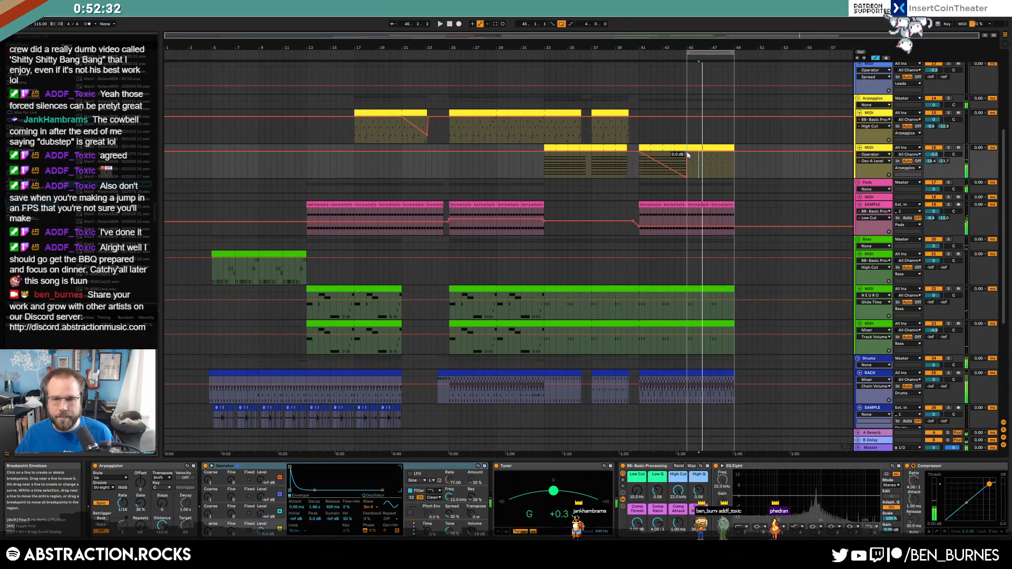
drag(700, 150, 702, 127)
key(a)
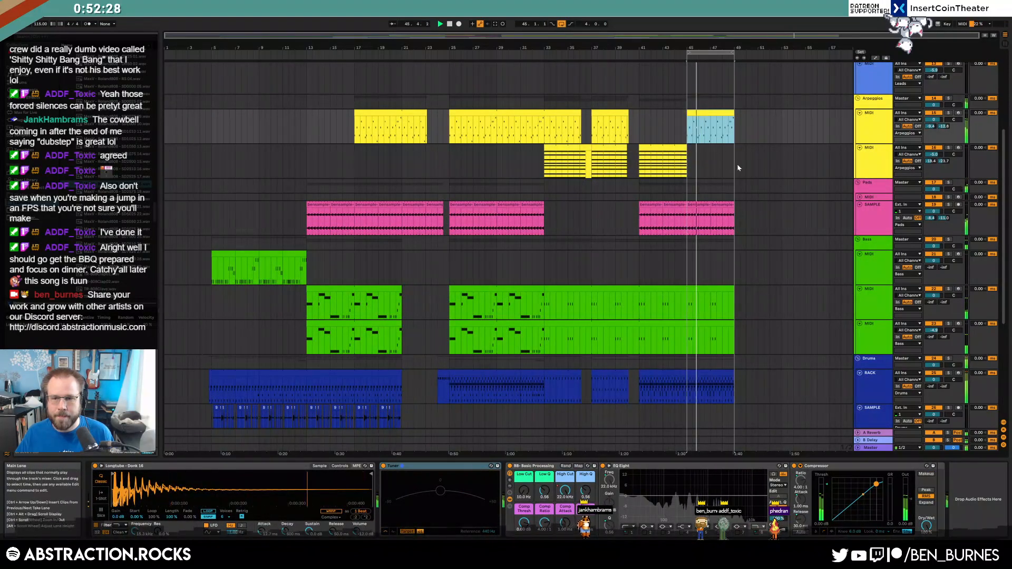
scroll(738, 167, up, 5)
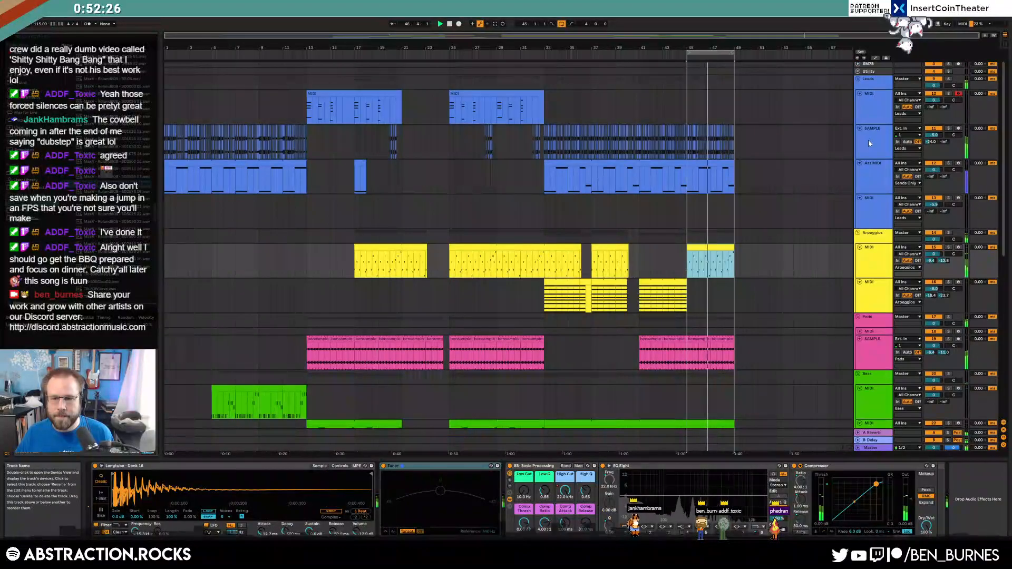
- Automate the High Cut of the lead sample track with a gradual fall from bar 41 to bar 49
click(870, 143)
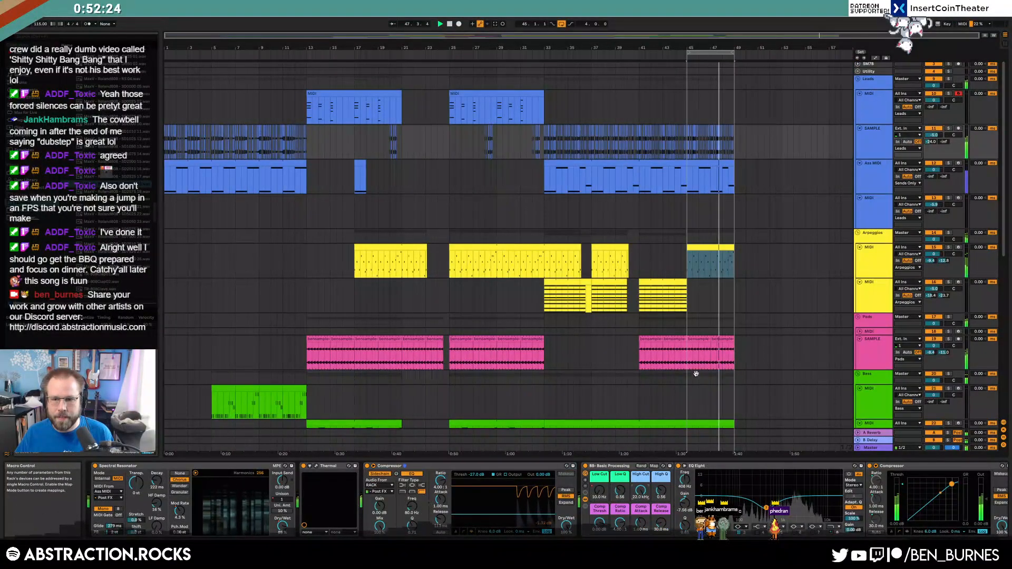
key(a)
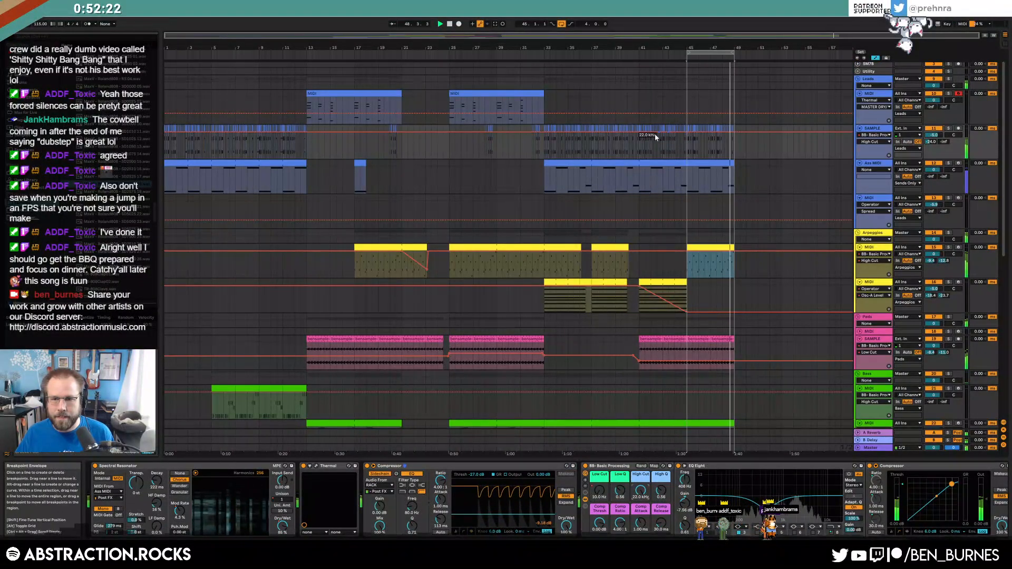
click(639, 133)
drag(687, 133, 733, 149)
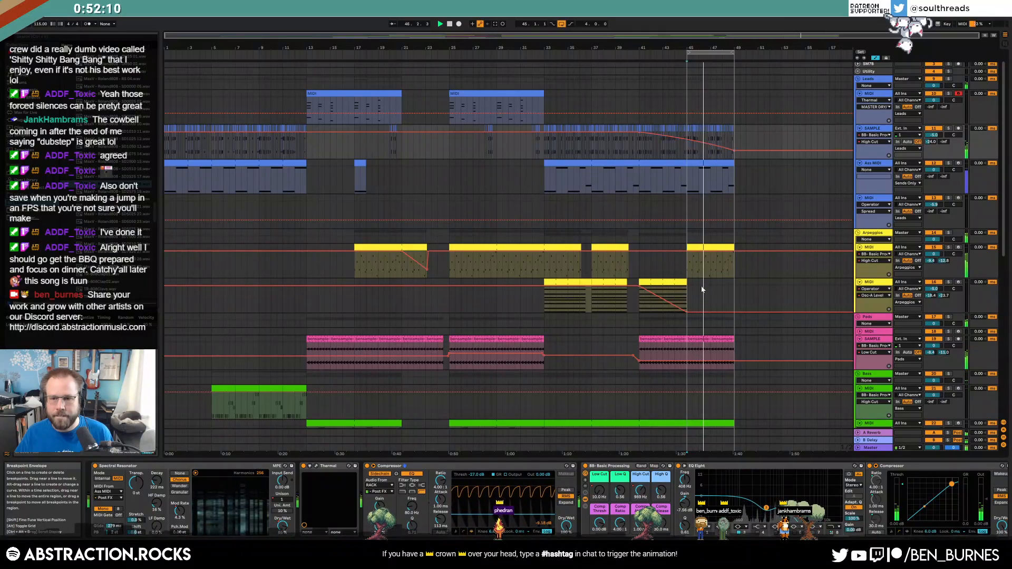
- Extend the lower arpeggio clip to bar 49 and end its Osc-A Level and Osc-B Level fades there
drag(685, 283, 730, 282)
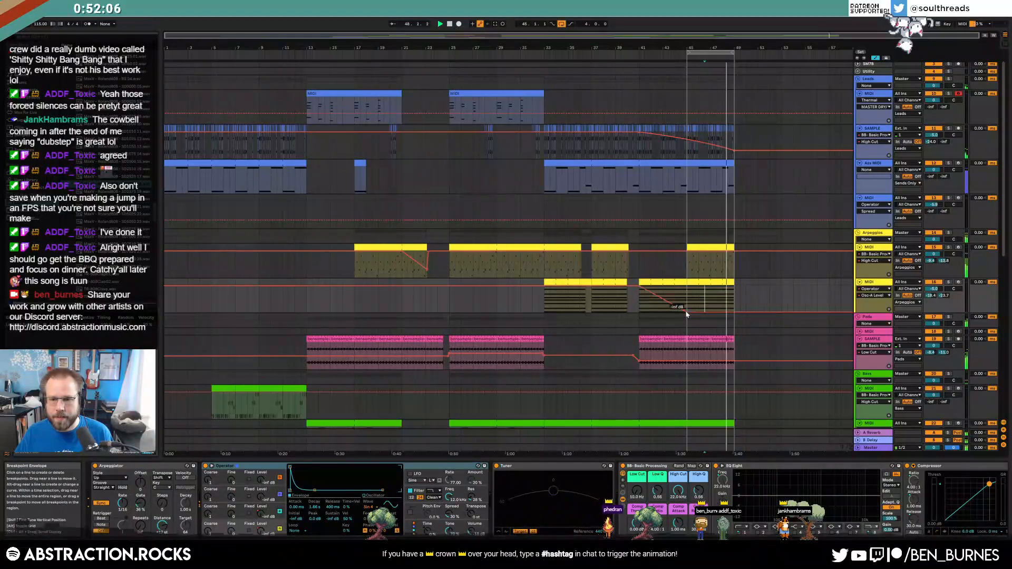
drag(688, 312, 733, 312)
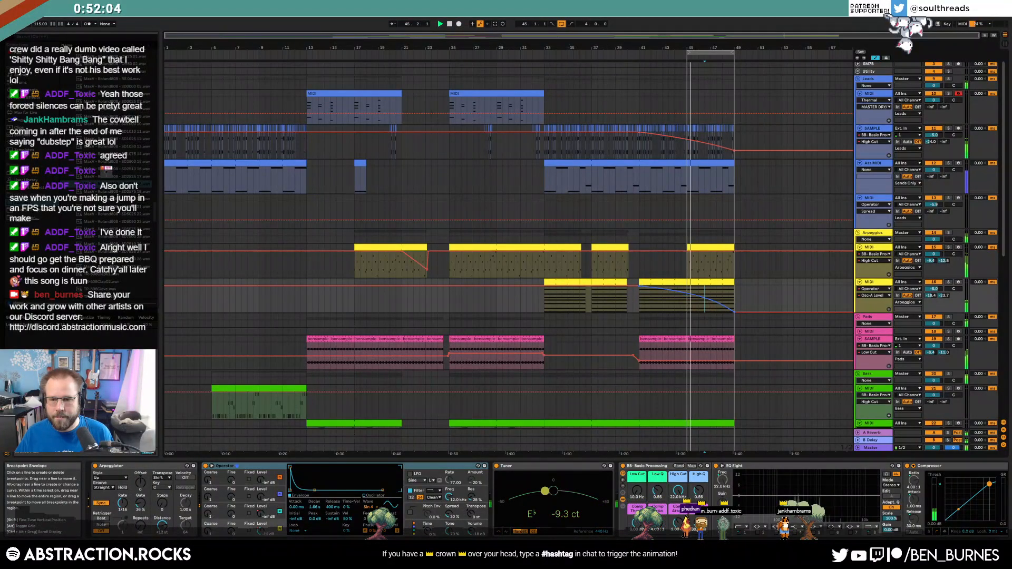
key(space)
click(260, 513)
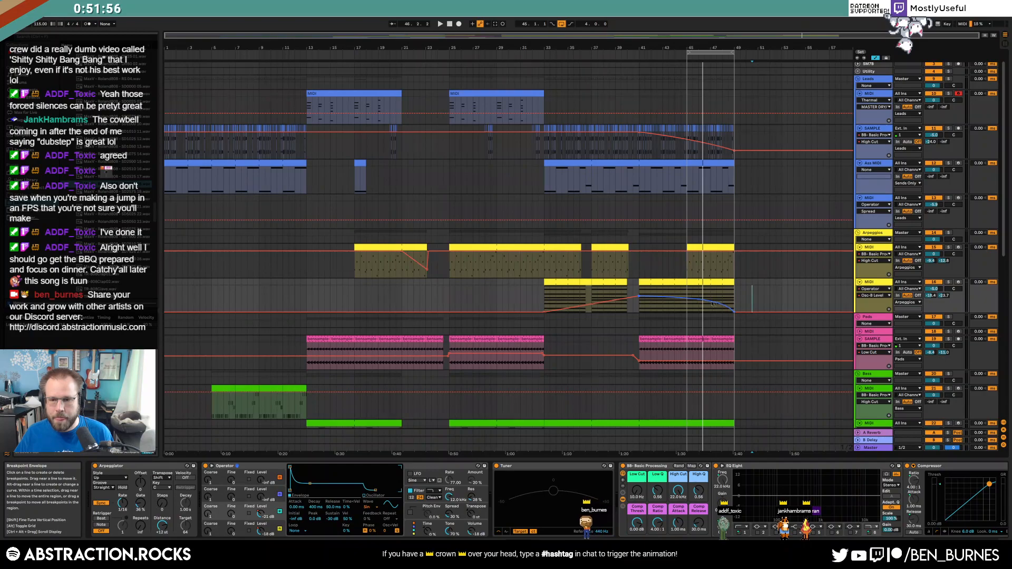
- Duplicate the pad sample clips of bars 41 to 49 directly after themselves, filling bars 49 to 57
key(a)
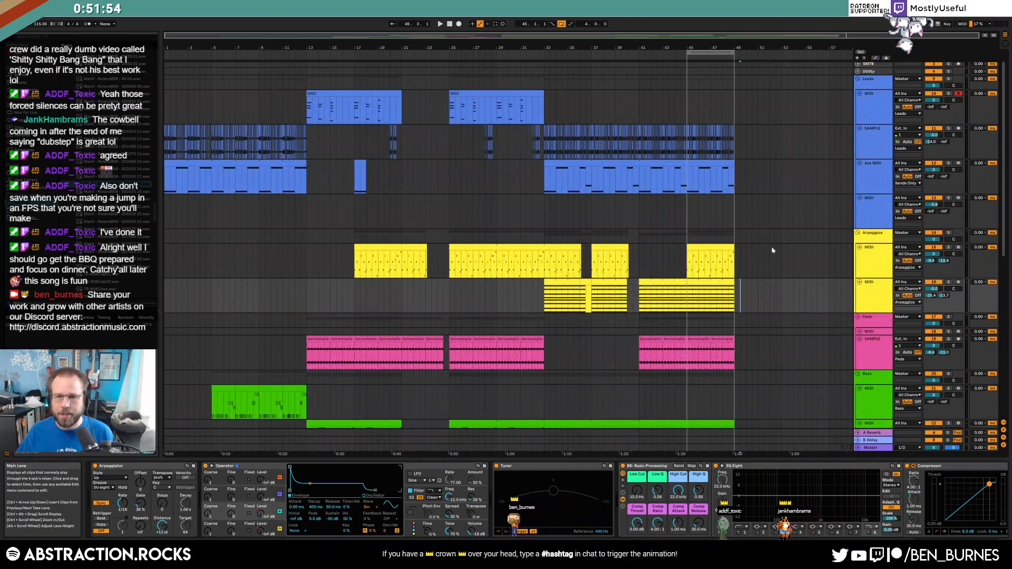
drag(632, 149, 745, 140)
drag(639, 296, 740, 296)
click(652, 338)
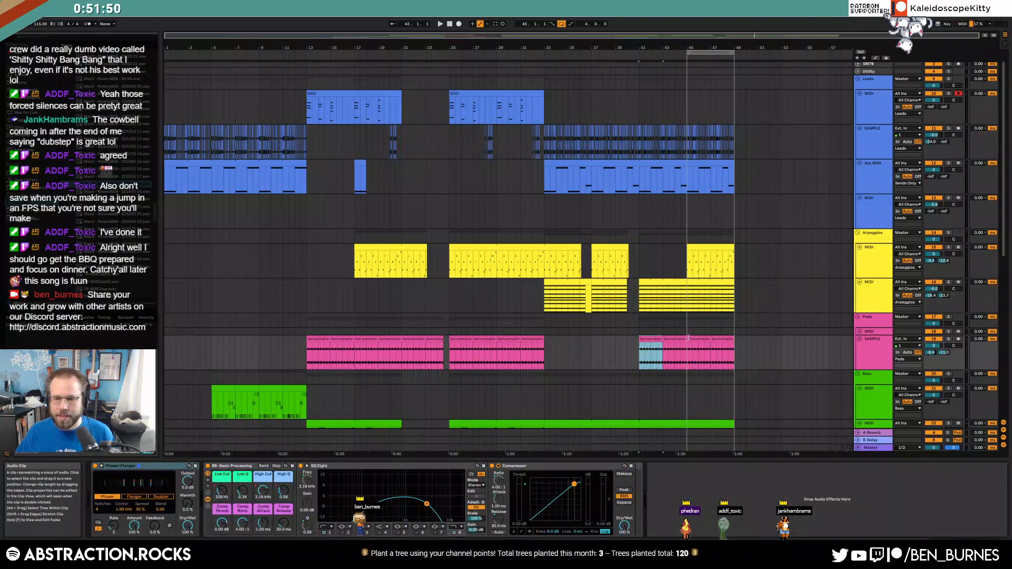
click(727, 341)
key(ctrl+d)
- Display the High Q automation of the pad sample track and play a loop over bars 49 to 57
key(a)
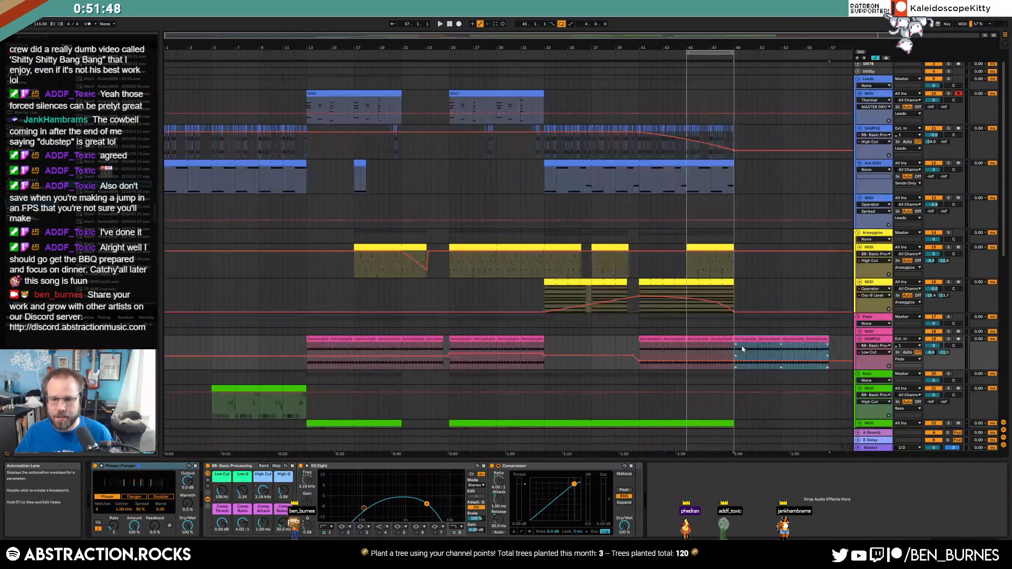
click(711, 356)
click(284, 491)
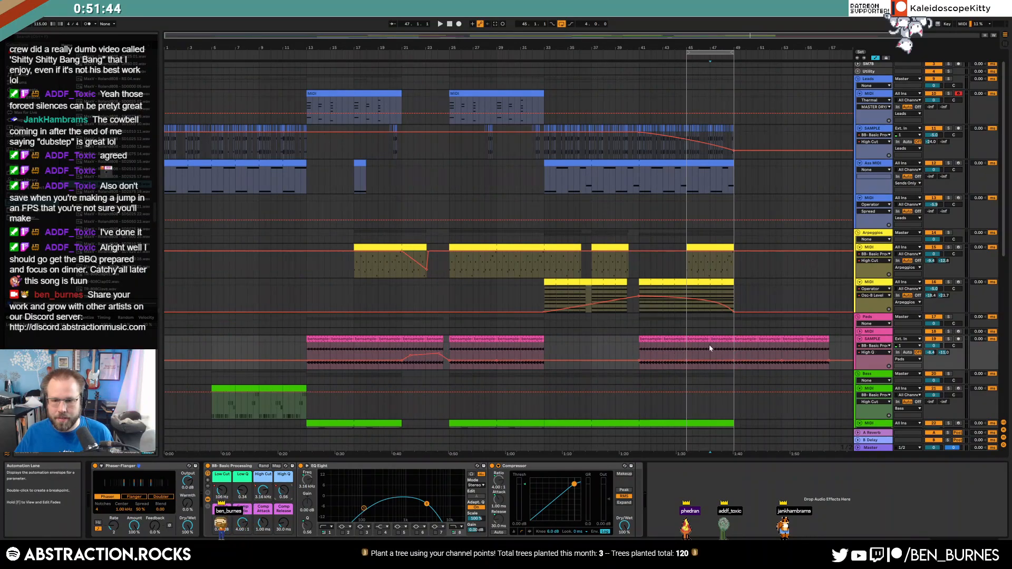
click(817, 338)
key(space)
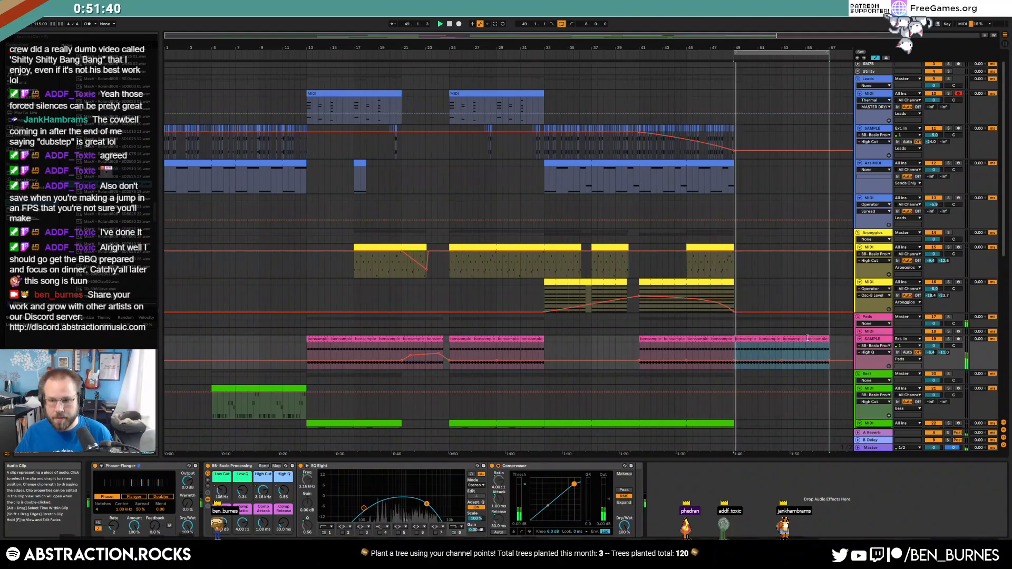
click(790, 36)
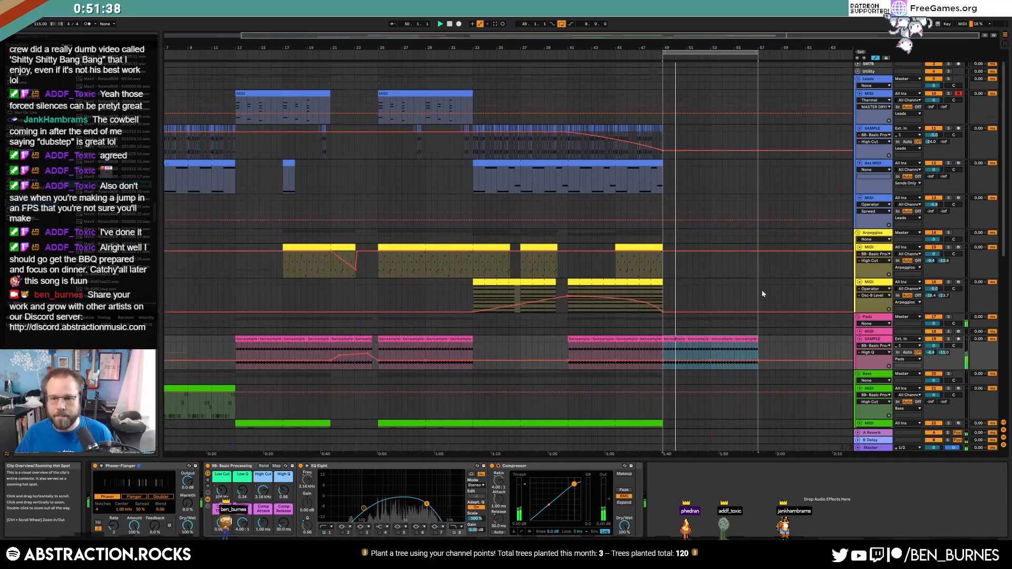
- Copy the drum rack part to bar 49 and let it fill bars 49 to 57
scroll(762, 292, down, 4)
scroll(732, 327, down, 2)
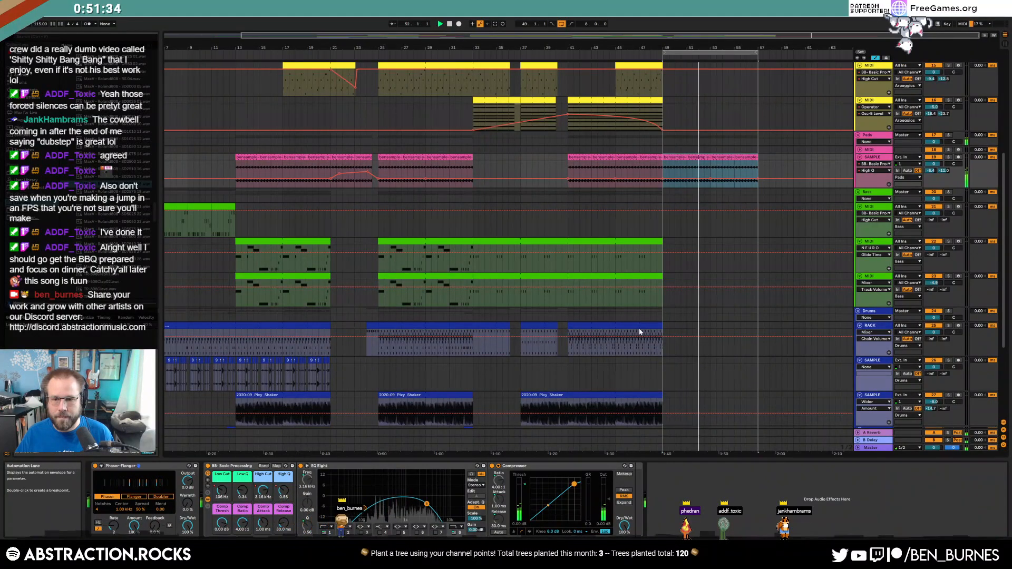
click(539, 328)
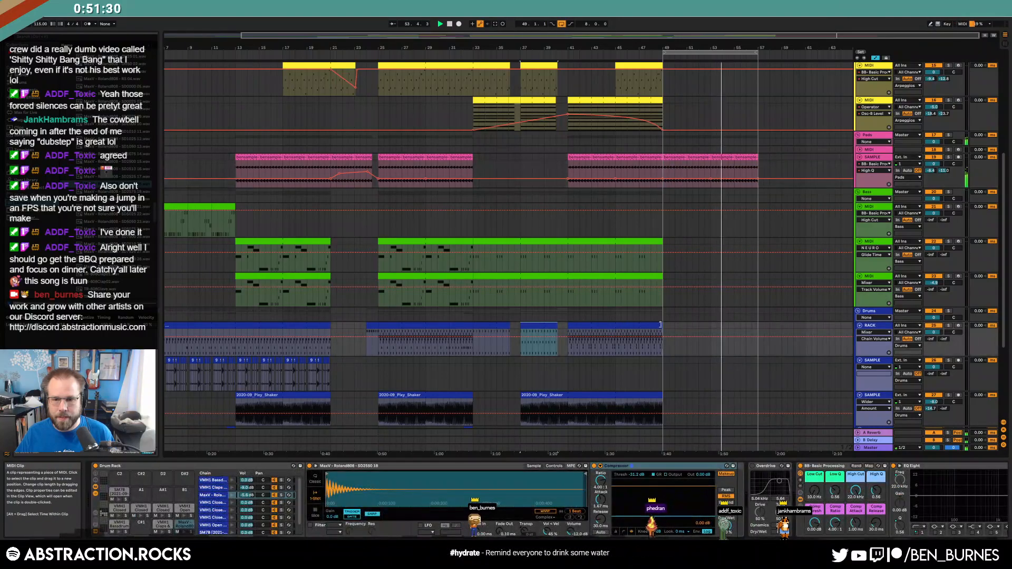
drag(700, 326, 752, 325)
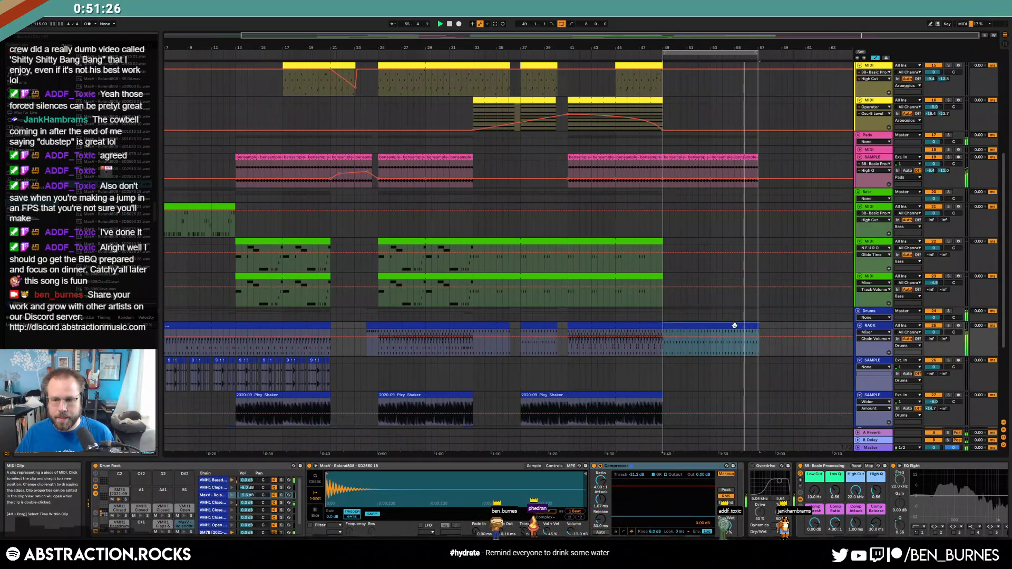
- Remove the SM78 notes from the drum rack clip at bar 49 and select its hat and bassdrum notes
double_click(687, 322)
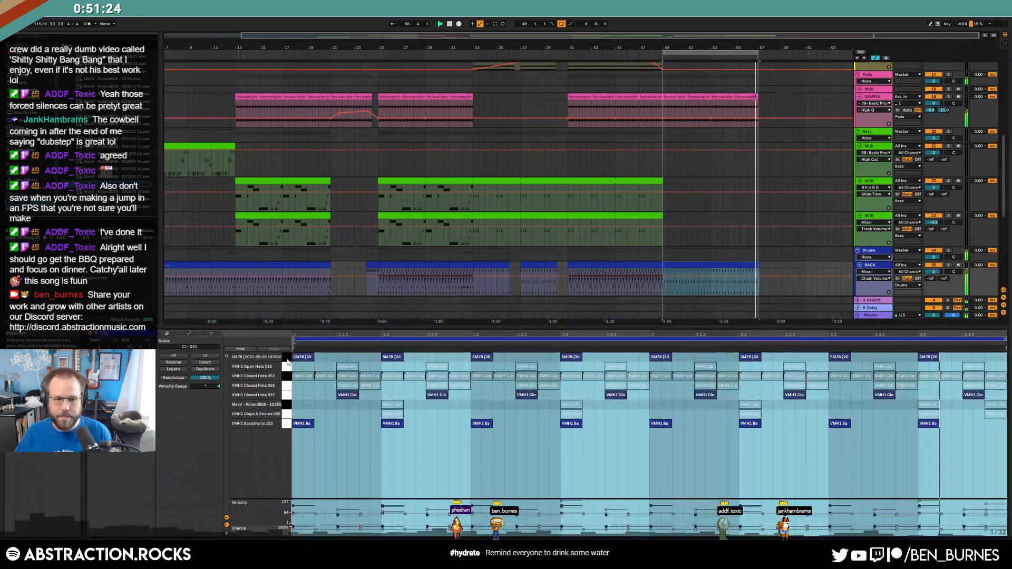
click(398, 356)
click(287, 368)
click(286, 385)
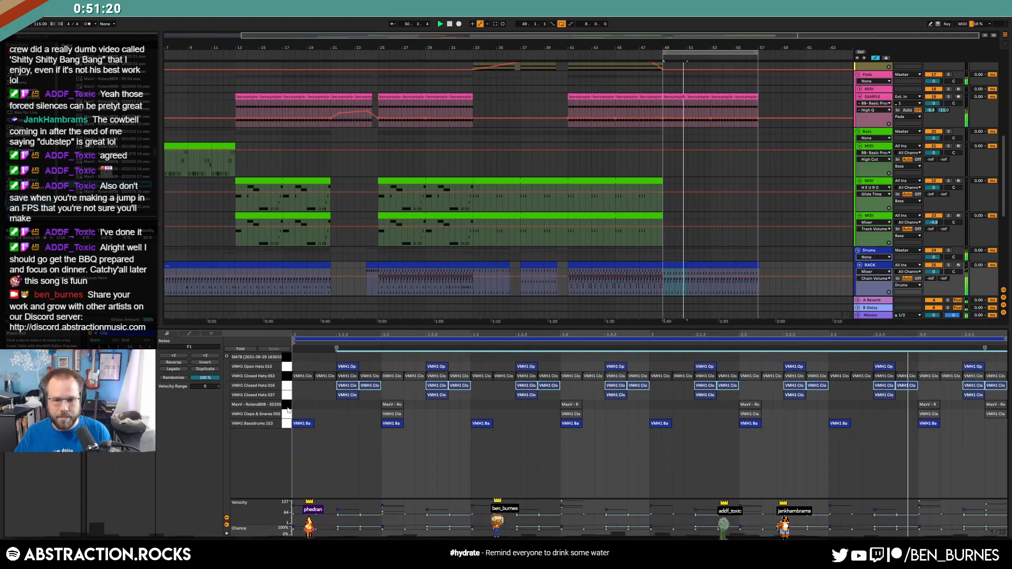
click(286, 424)
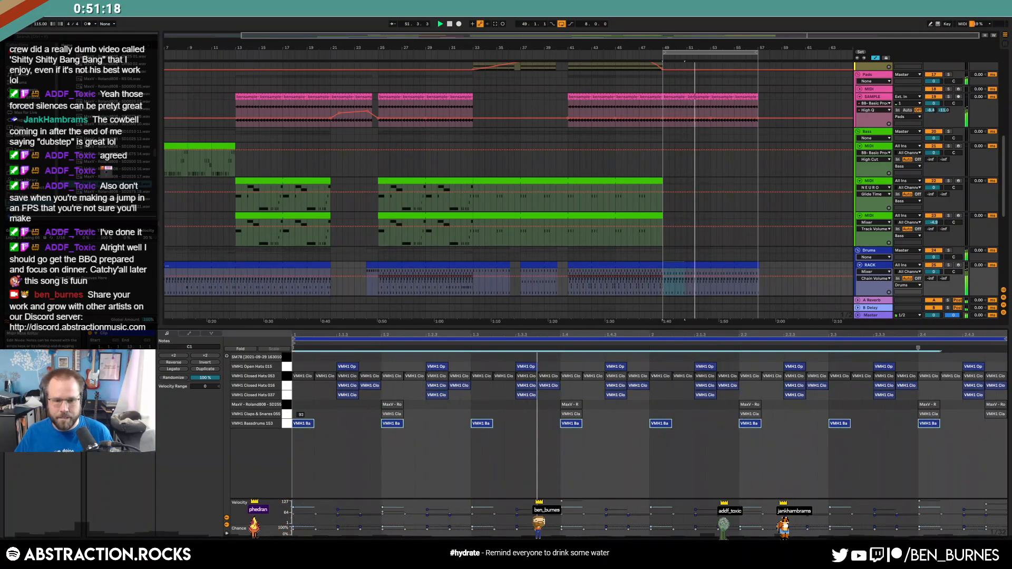
key(shift+Tab)
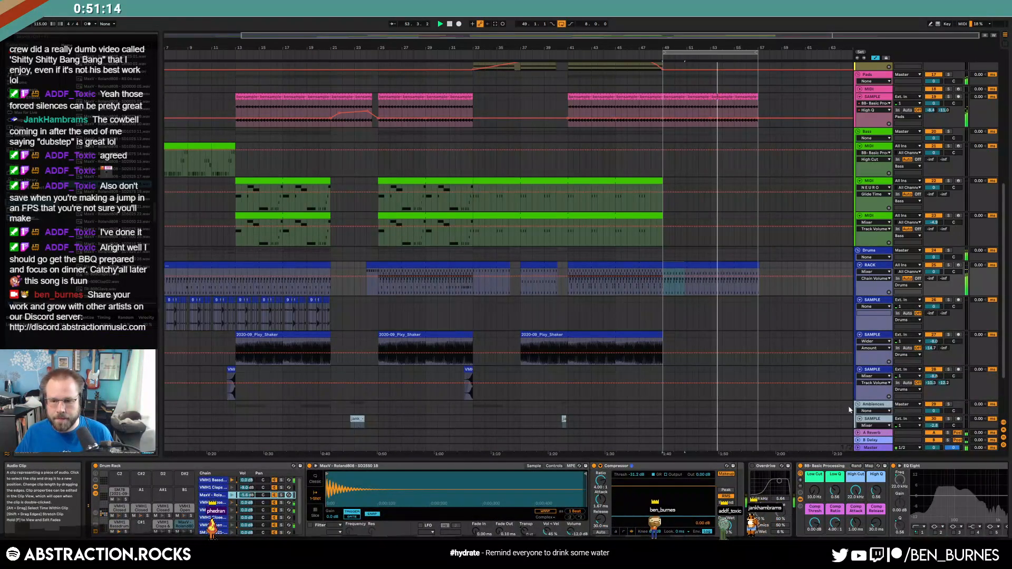
- Reset the master's LFO Amount to 0 and automate its Frequency to fall to about 1.06 kHz at bar 49
click(872, 448)
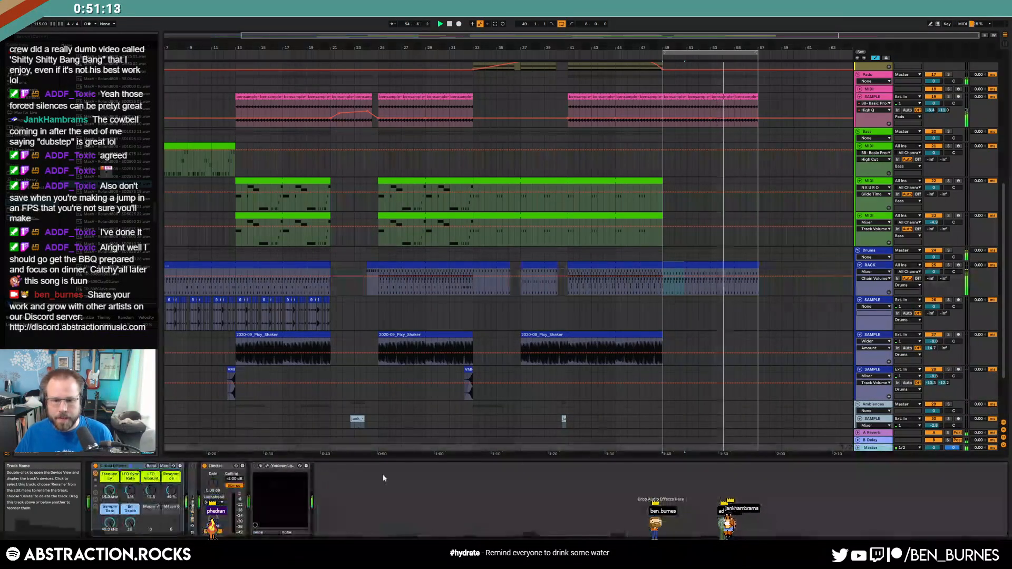
double_click(150, 493)
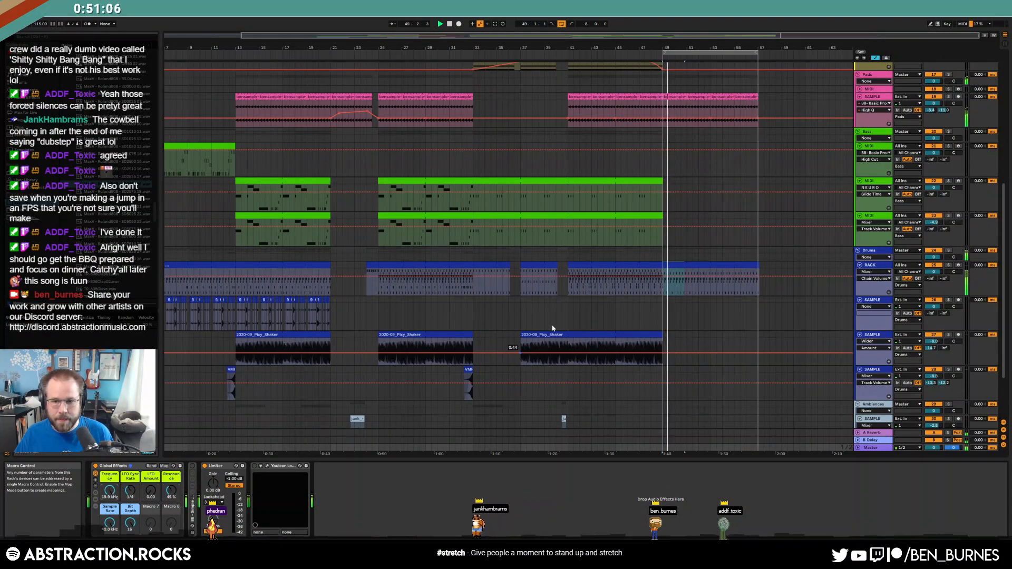
click(859, 449)
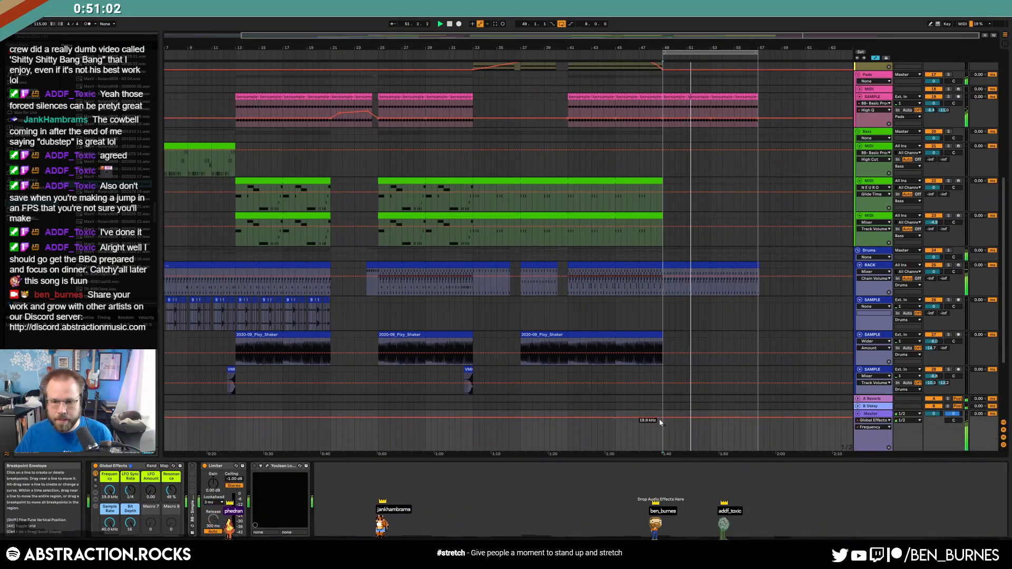
drag(661, 418, 663, 440)
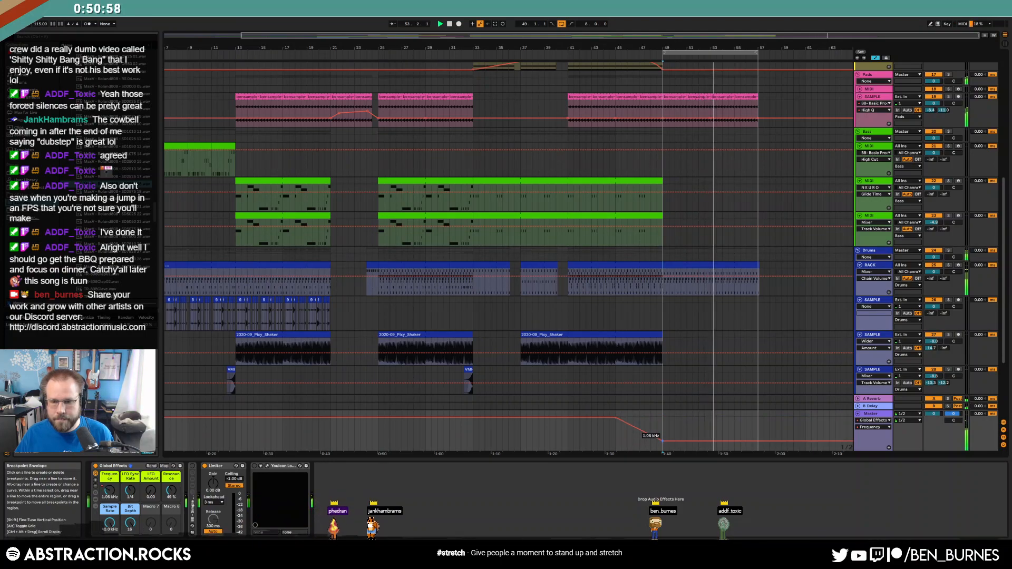
- Set the master's LFO Amount to 5.20 and play the arrangement from bar 41
drag(150, 492, 150, 482)
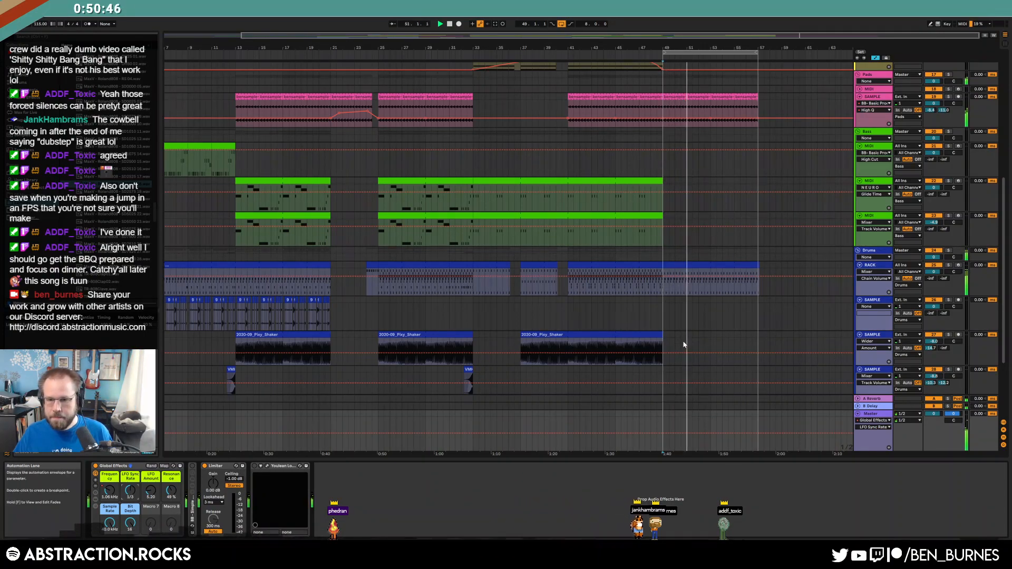
click(568, 54)
scroll(739, 349, up, 3)
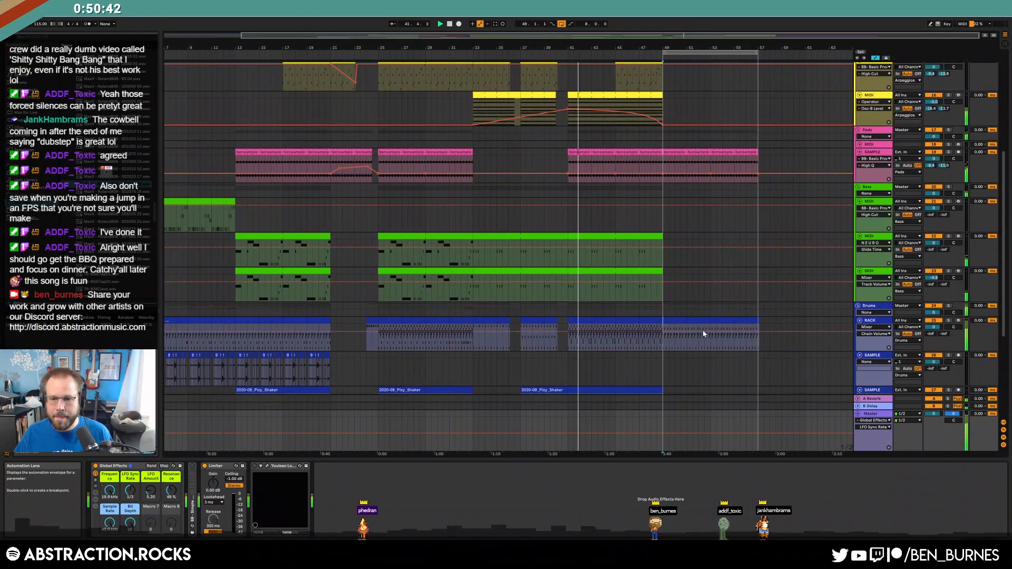
double_click(710, 335)
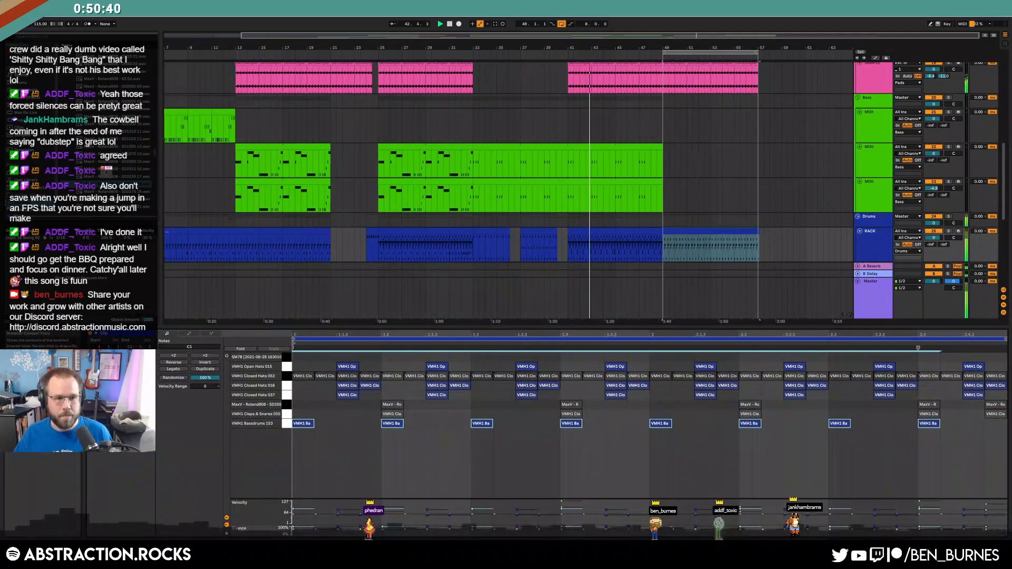
key(shift+Tab)
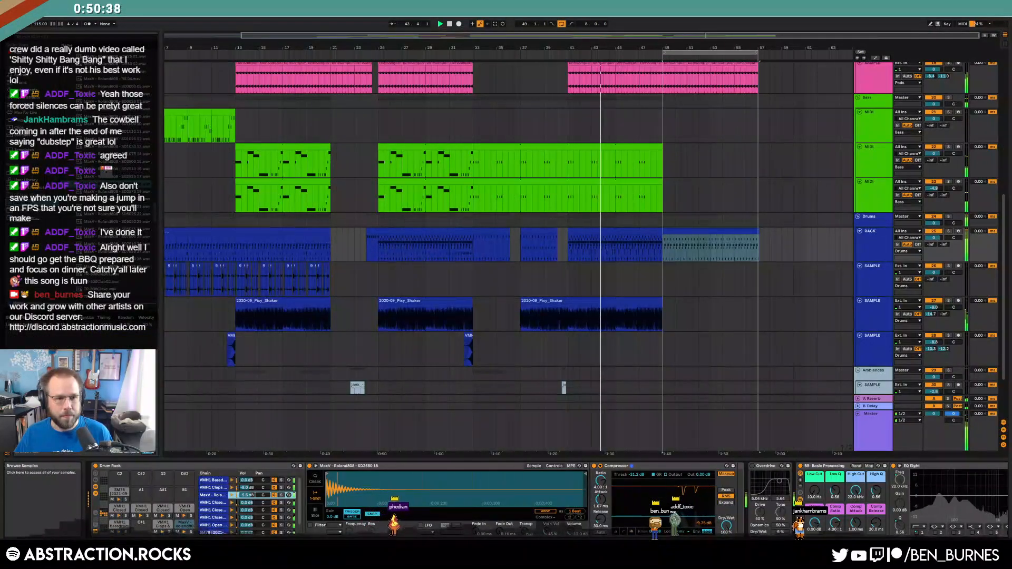
drag(157, 129, 156, 91)
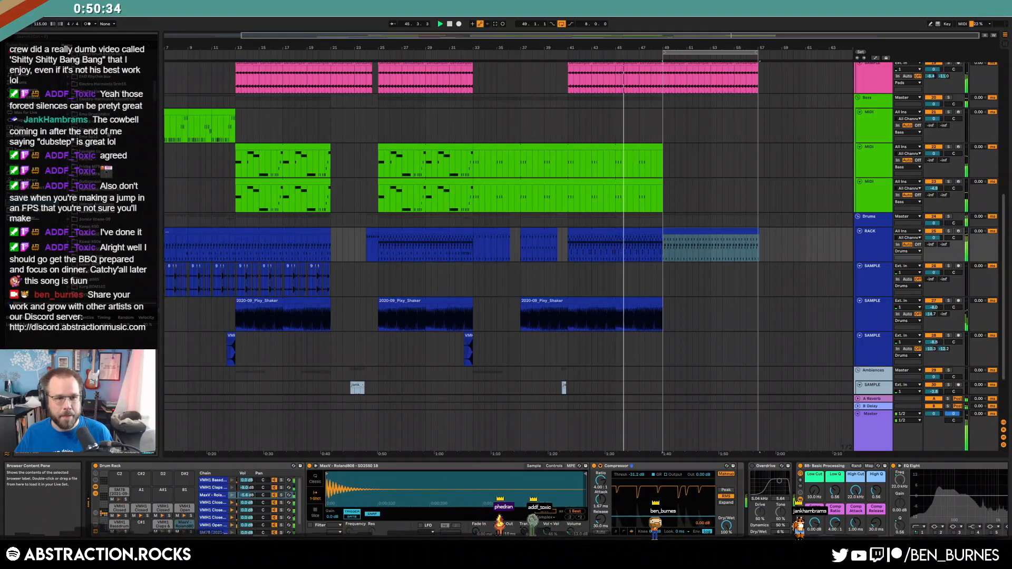
- Extend the last upper arpeggio clip from bar 49 to bar 57
scroll(670, 153, up, 6)
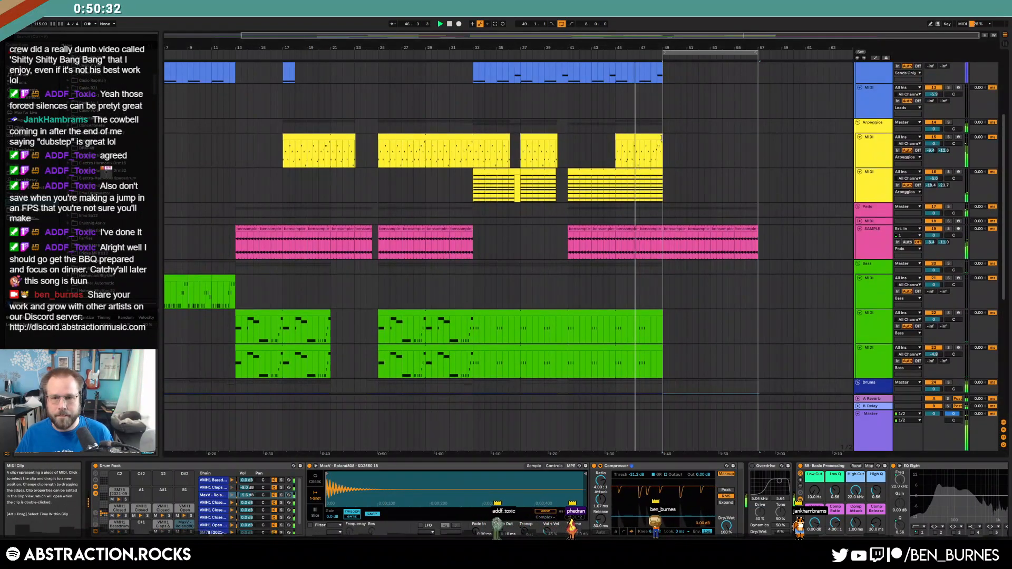
drag(662, 138, 758, 157)
scroll(752, 157, up, 1)
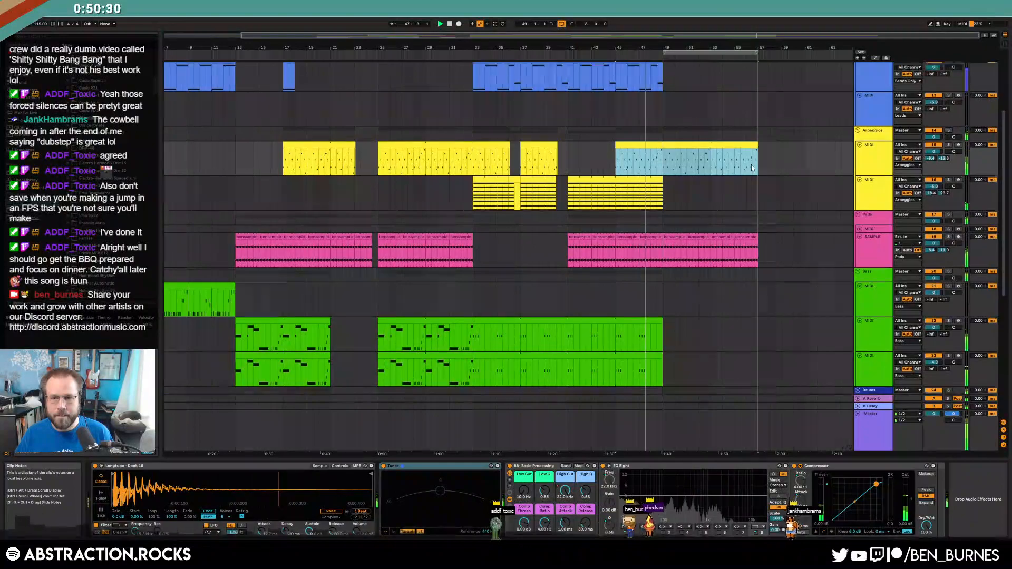
- Copy the lead MIDI clip at bar 25 to bar 49 on the same track
scroll(738, 166, up, 4)
click(425, 110)
click(664, 115)
key(ctrl+v)
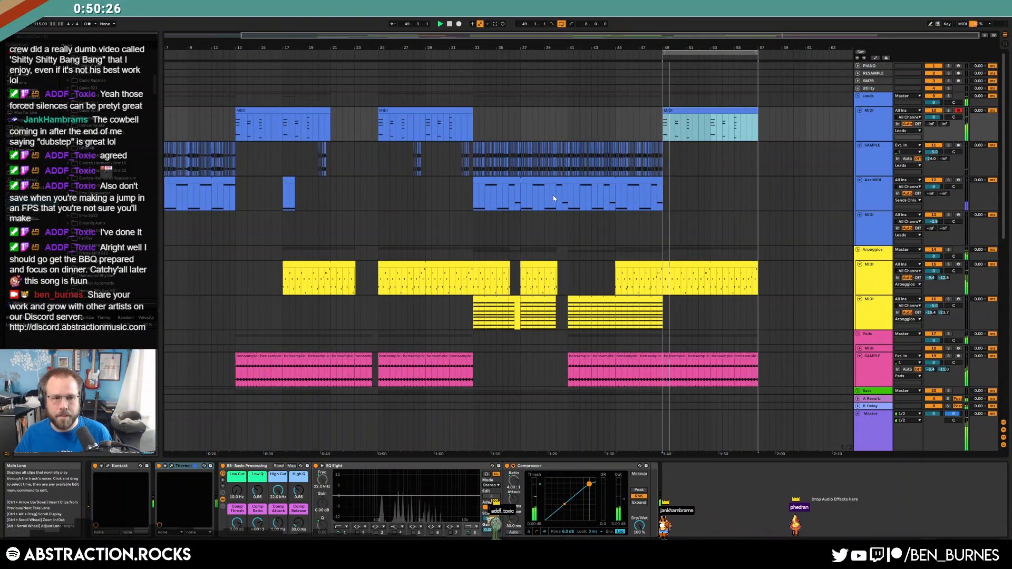
- Set the master's Global Effects to an LFO Amount of 3.83 and a Resonance of 18 %
scroll(553, 198, down, 7)
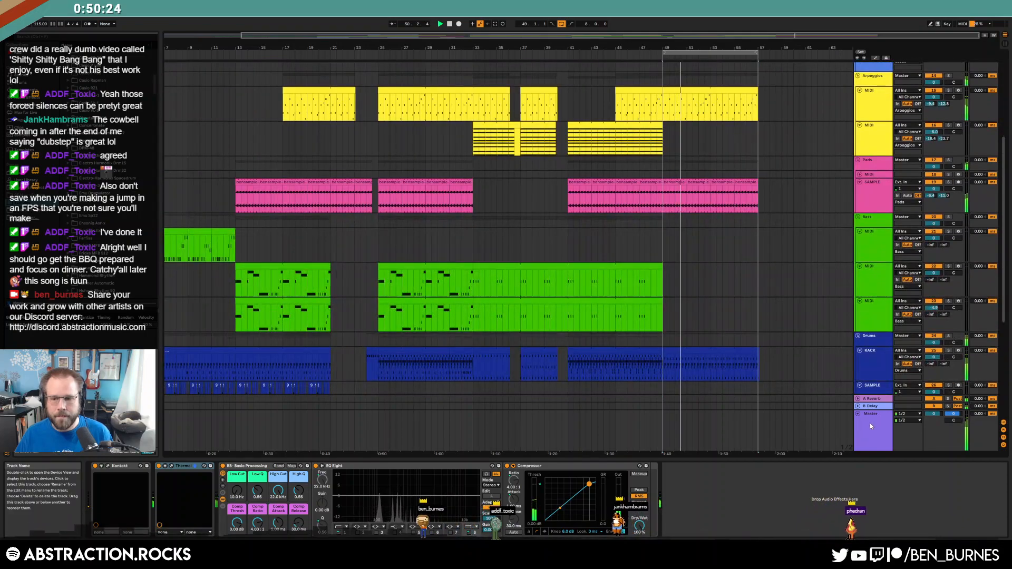
click(871, 426)
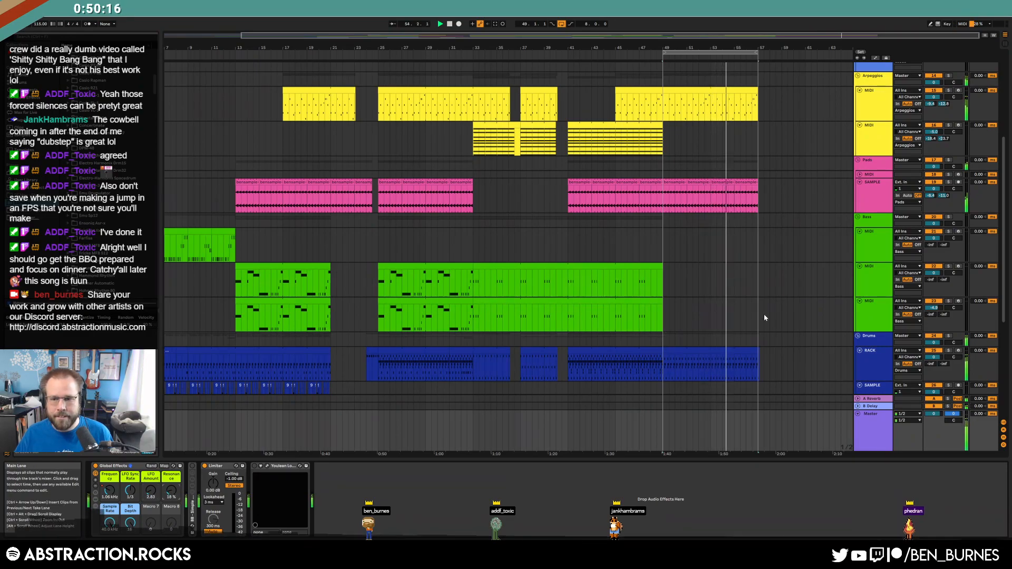
- Add a D4 note just before the last chord in the lead MIDI clip at bar 49
scroll(786, 295, up, 3)
scroll(797, 283, up, 8)
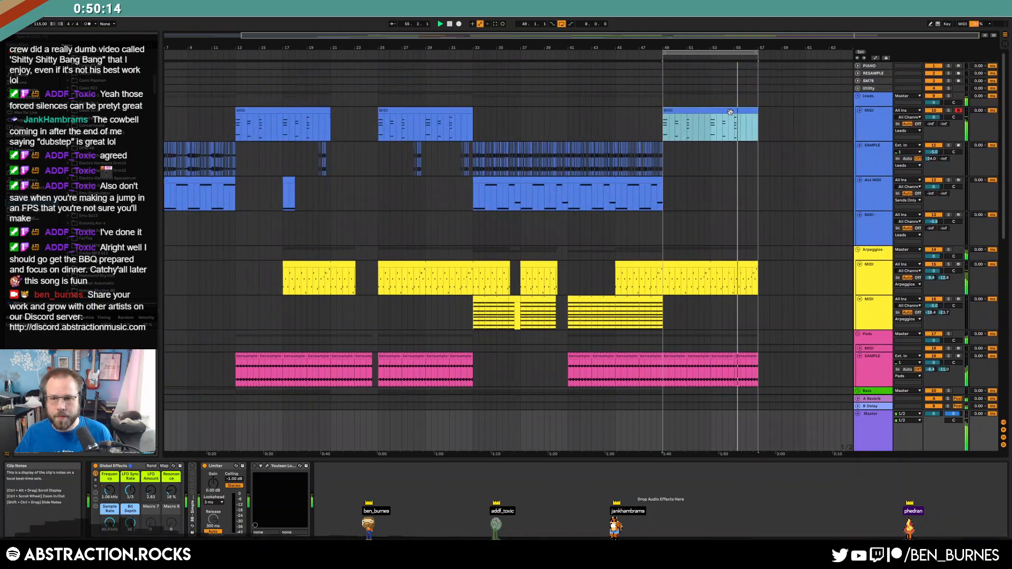
double_click(730, 112)
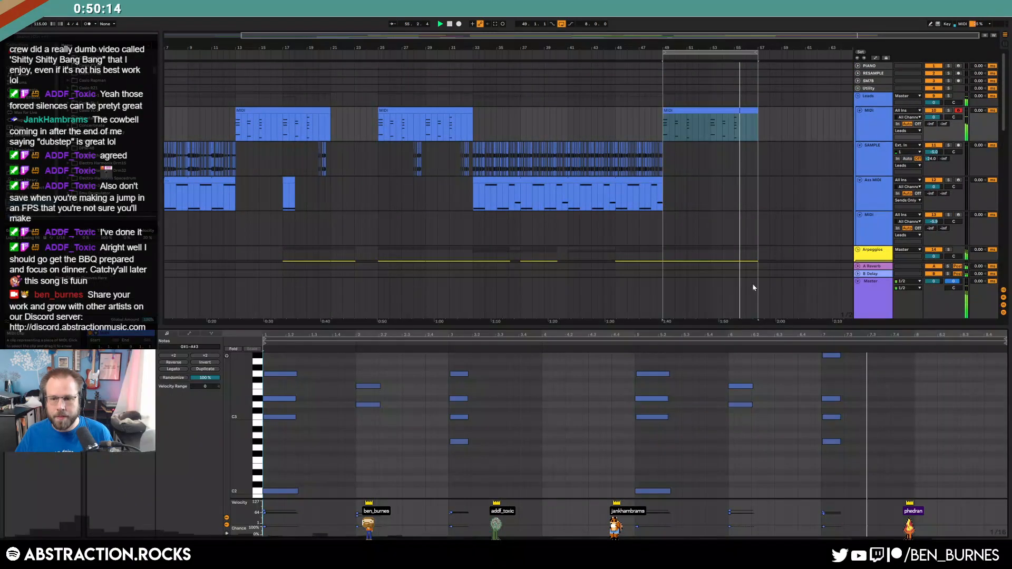
double_click(801, 378)
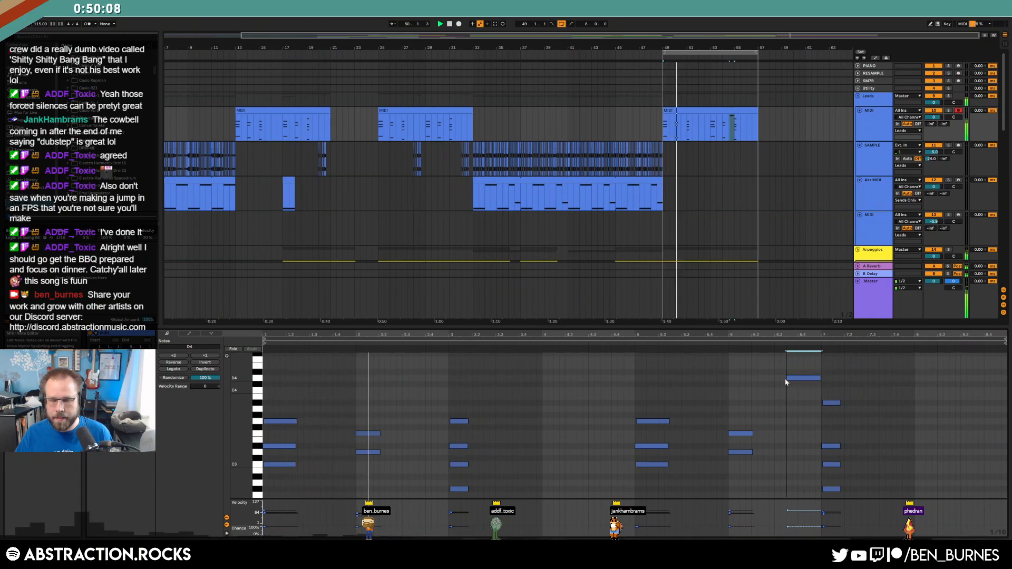
key(shift+Tab)
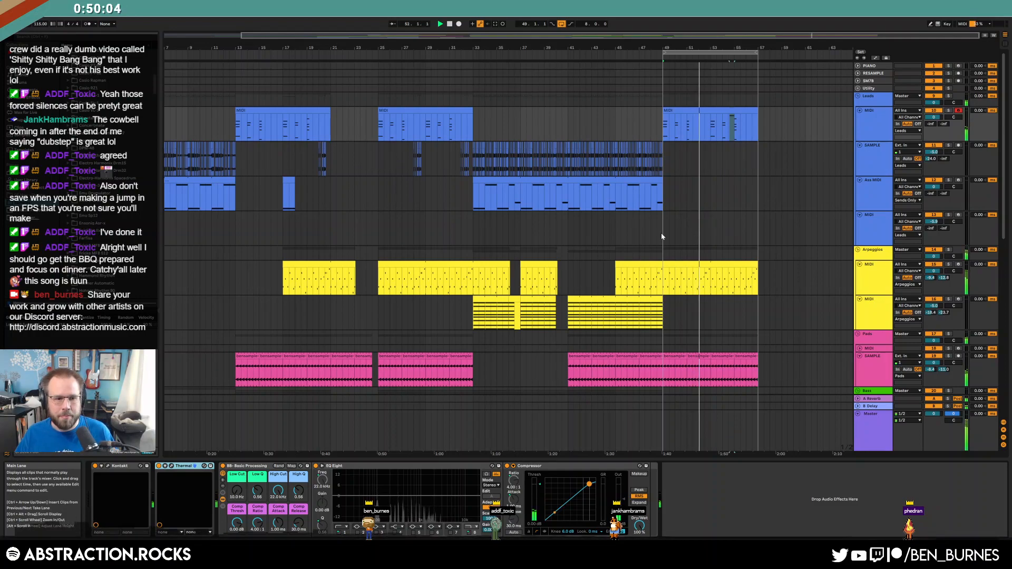
- Find a ride2_OH_PP cymbal sample in the library and load it onto an empty pad of the drum track's Drum Rack
drag(156, 86, 157, 60)
click(63, 106)
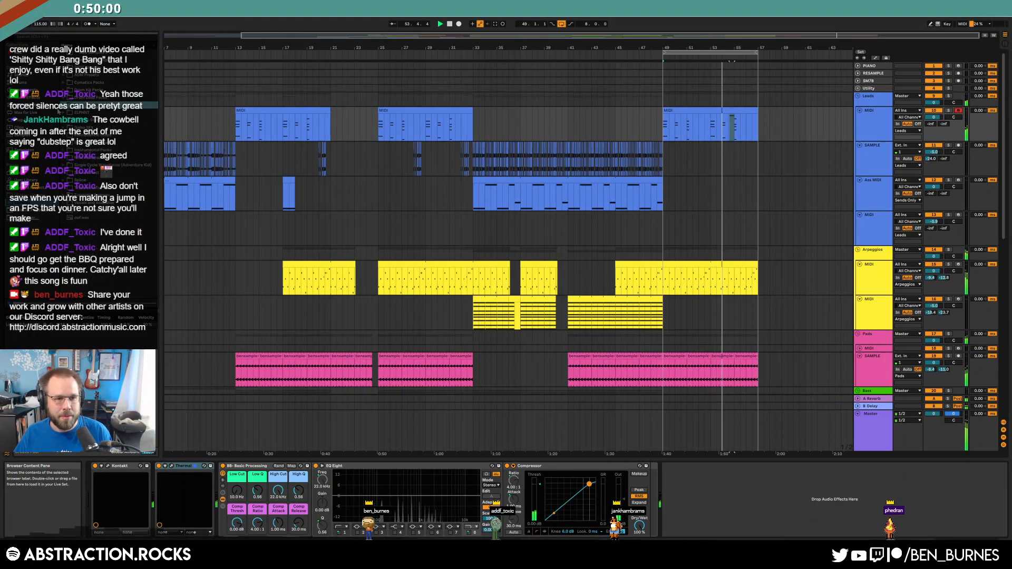
click(63, 90)
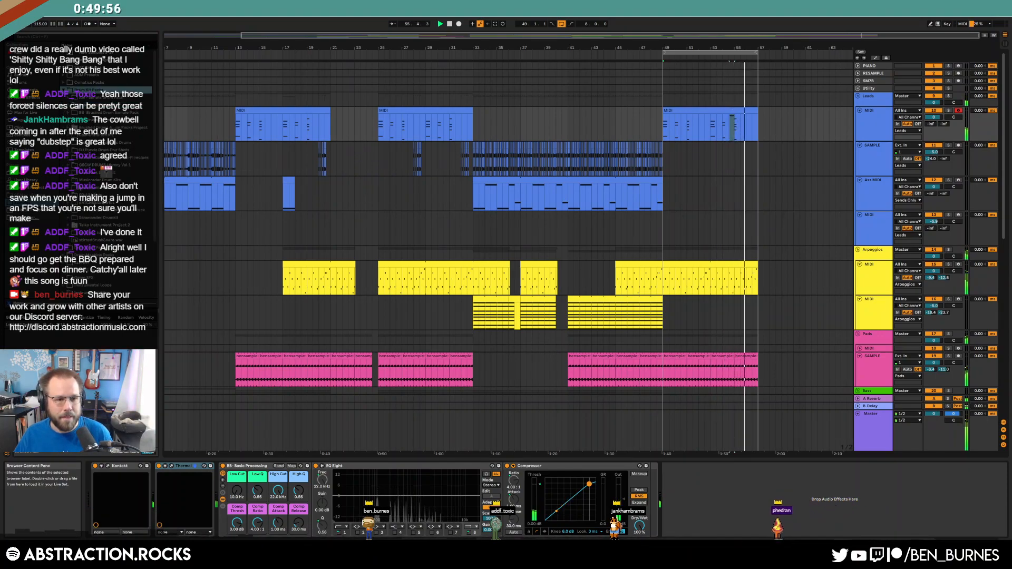
click(68, 218)
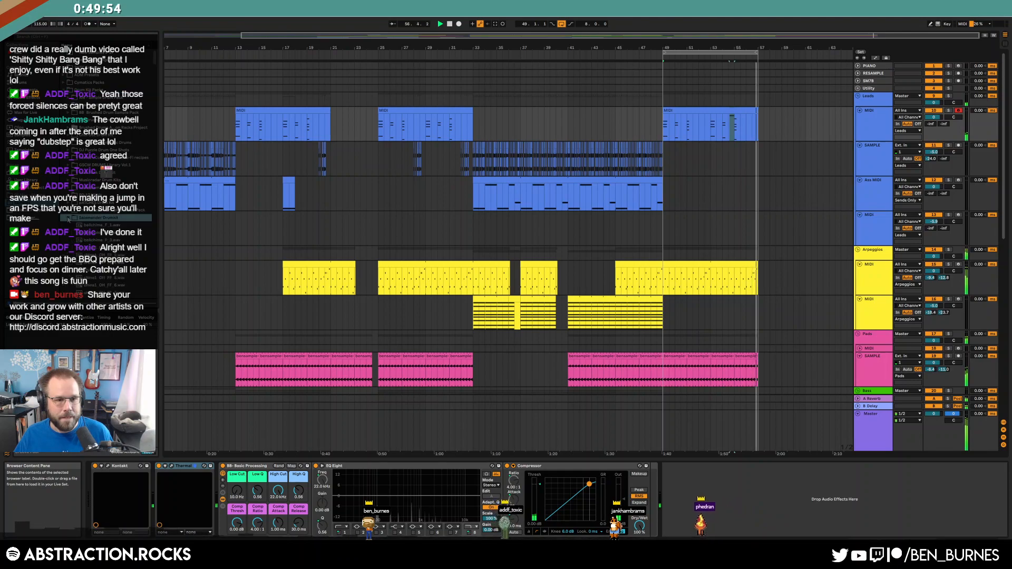
scroll(157, 121, down, 5)
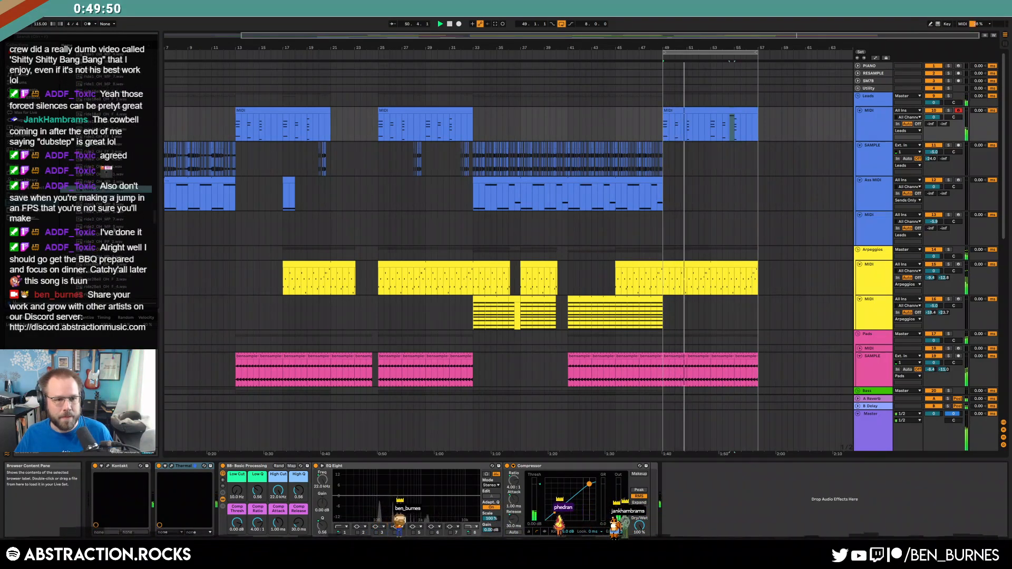
scroll(777, 333, down, 3)
scroll(776, 332, down, 6)
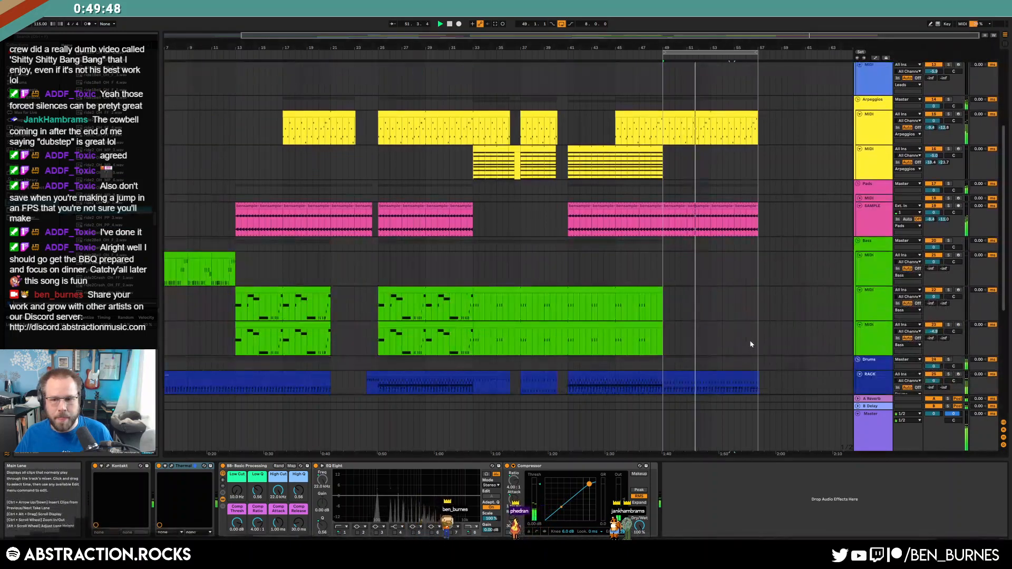
click(743, 320)
key(0)
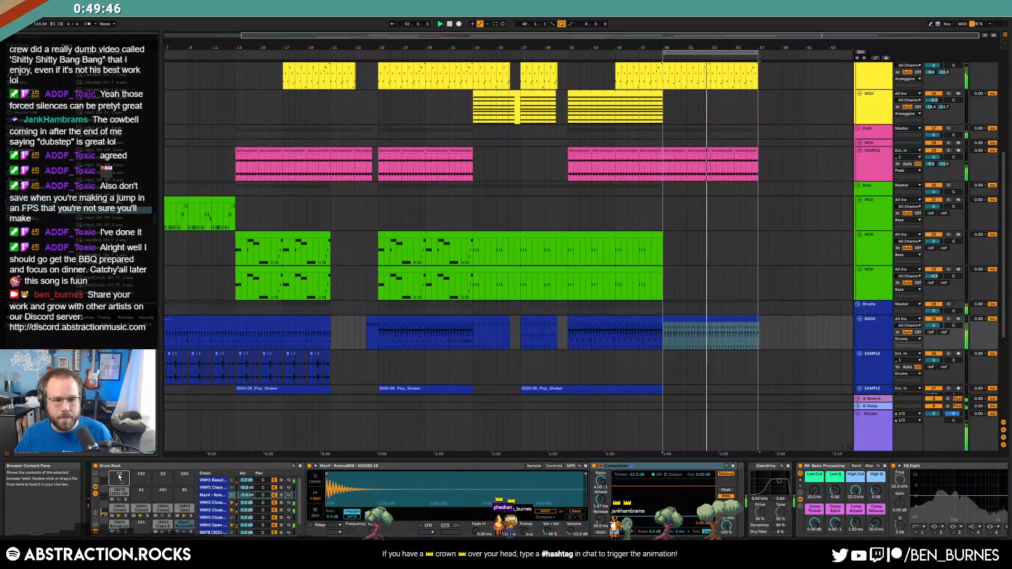
- Draw a one-beat ride note at the start of the bar 49 drum clip, repeat it through the clip, and play it
double_click(696, 321)
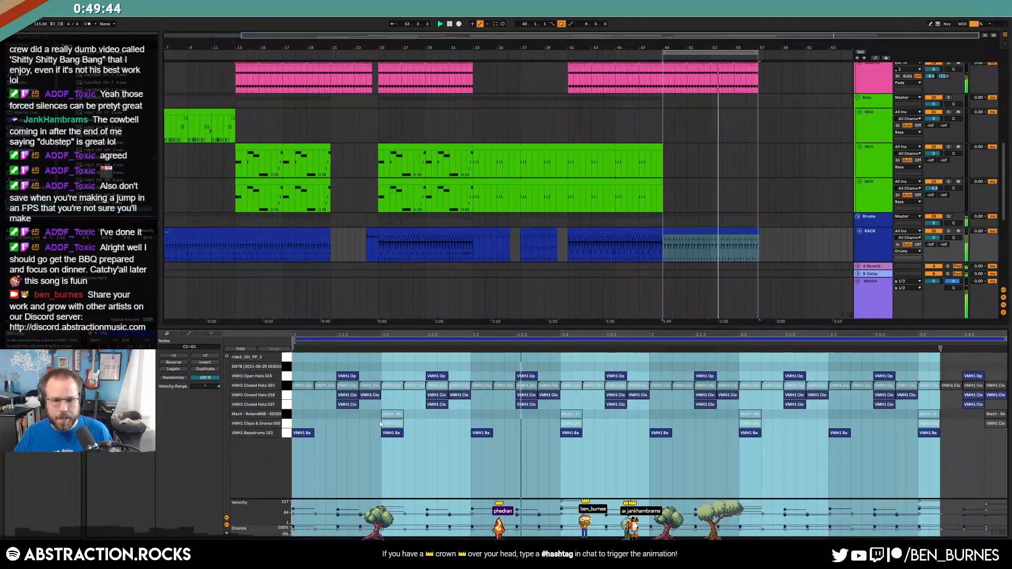
drag(296, 357, 373, 365)
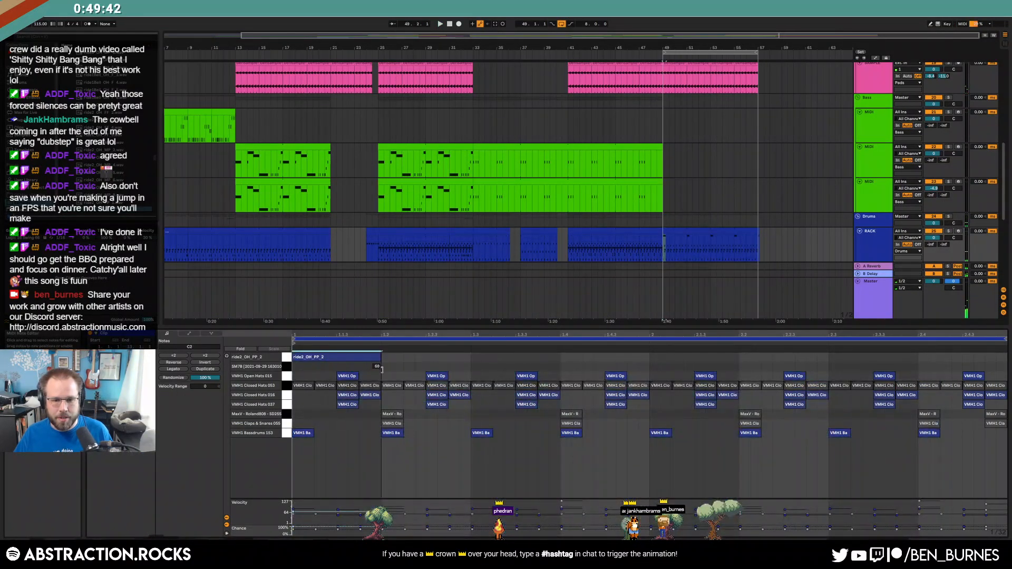
key(ctrl+d)
key(ctrl+d)
key(ctrl+d)
key(ctrl+d)
key(ctrl+d)
key(ctrl+d)
key(ctrl+d)
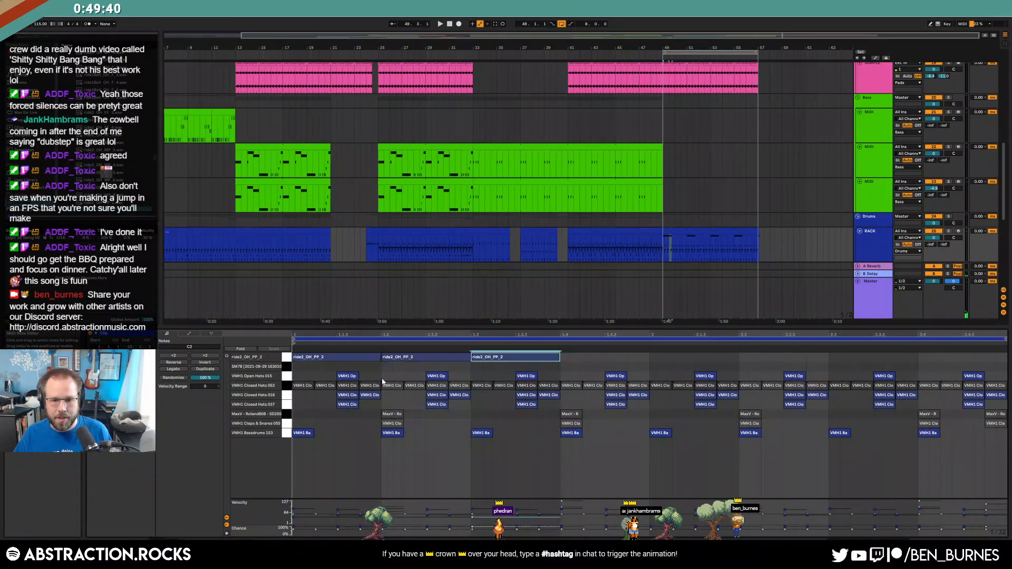
key(space)
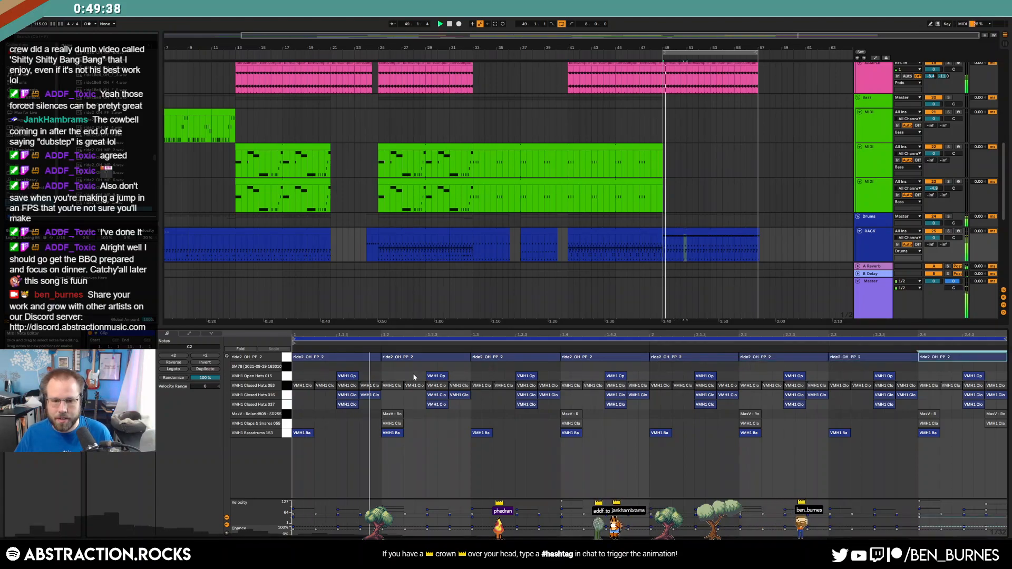
- Select all ride notes in the bar 49 drum clip and adjust their velocity together
click(286, 357)
drag(298, 358, 299, 327)
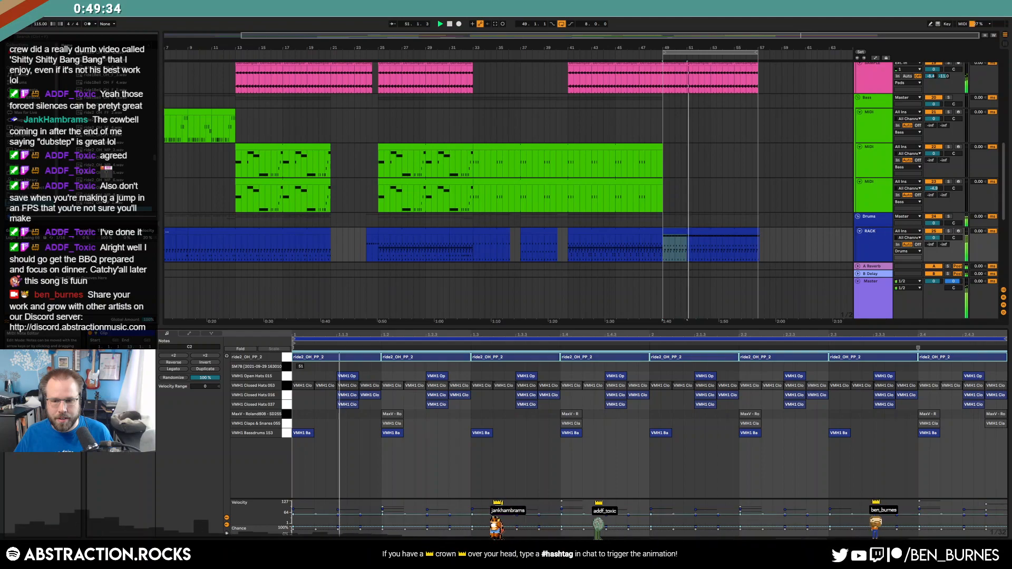
key(shift+Tab)
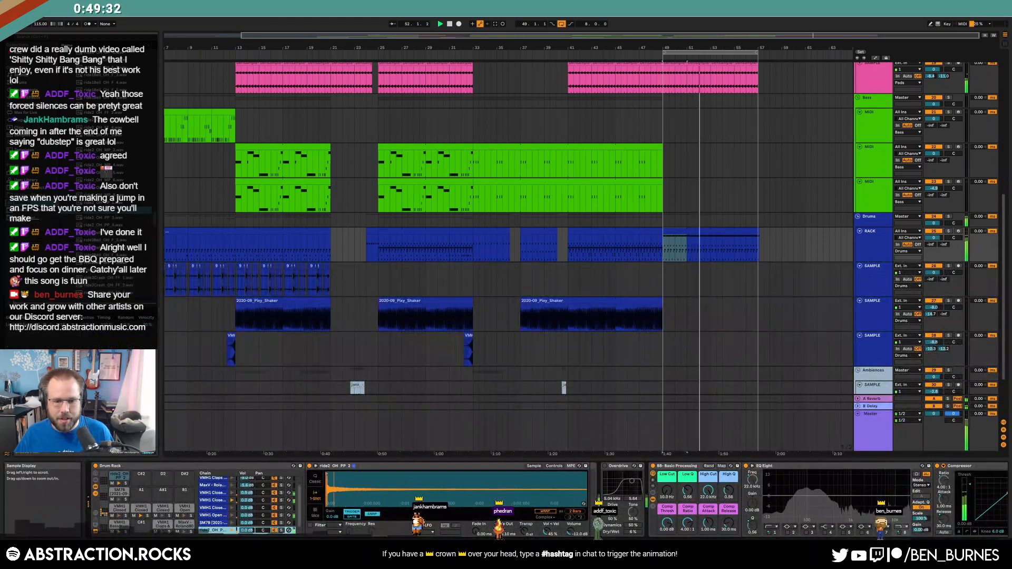
- Move the ride sample's start point, change its filter type, and set the filter frequency to 334 Hz
drag(327, 475, 433, 475)
click(335, 525)
click(335, 501)
drag(350, 531, 349, 559)
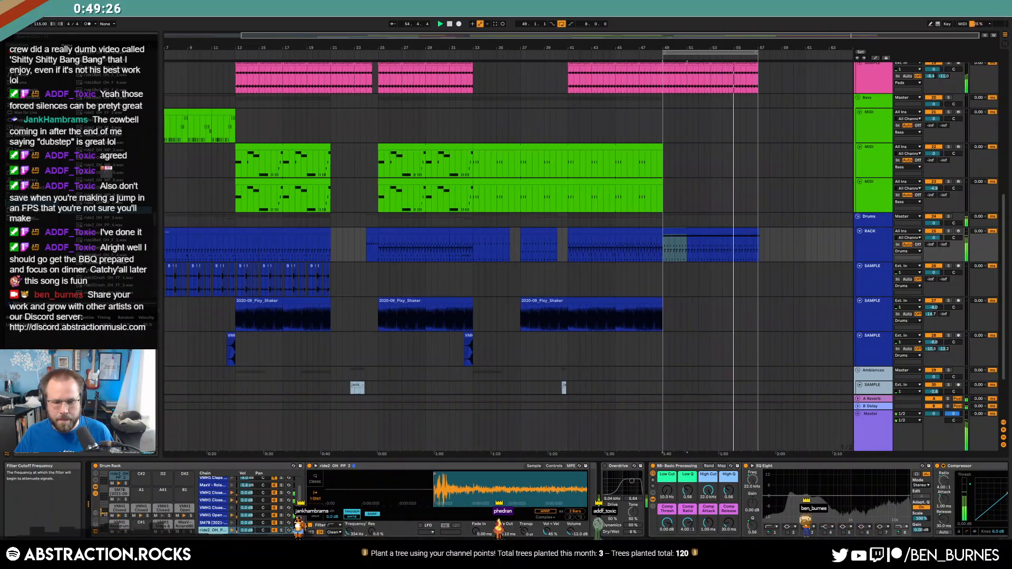
- Review the tracks of the section from bar 49 and play the arrangement from about bar 36
key(shift+Tab)
key(shift+Tab)
scroll(721, 268, up, 5)
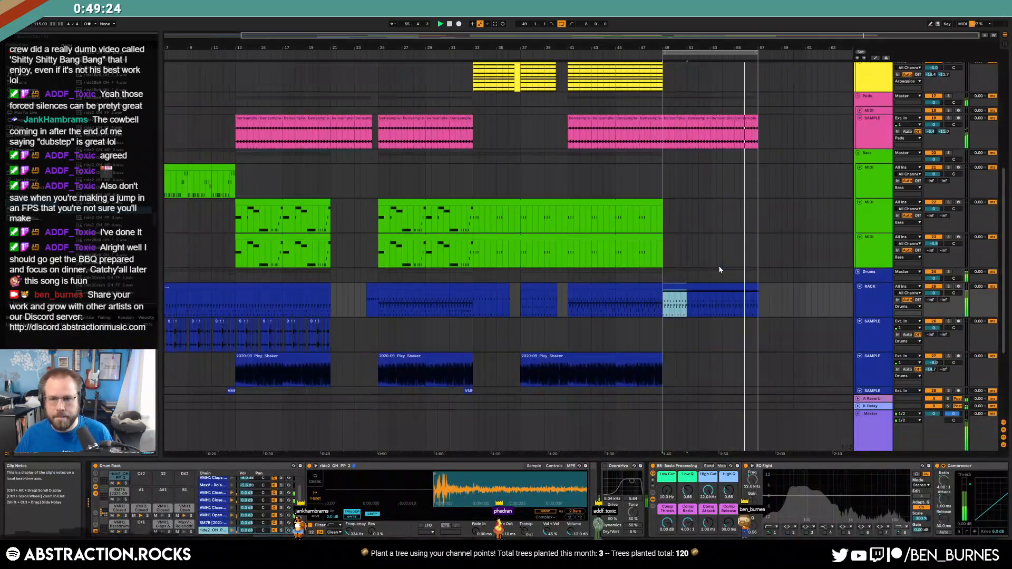
scroll(720, 270, up, 2)
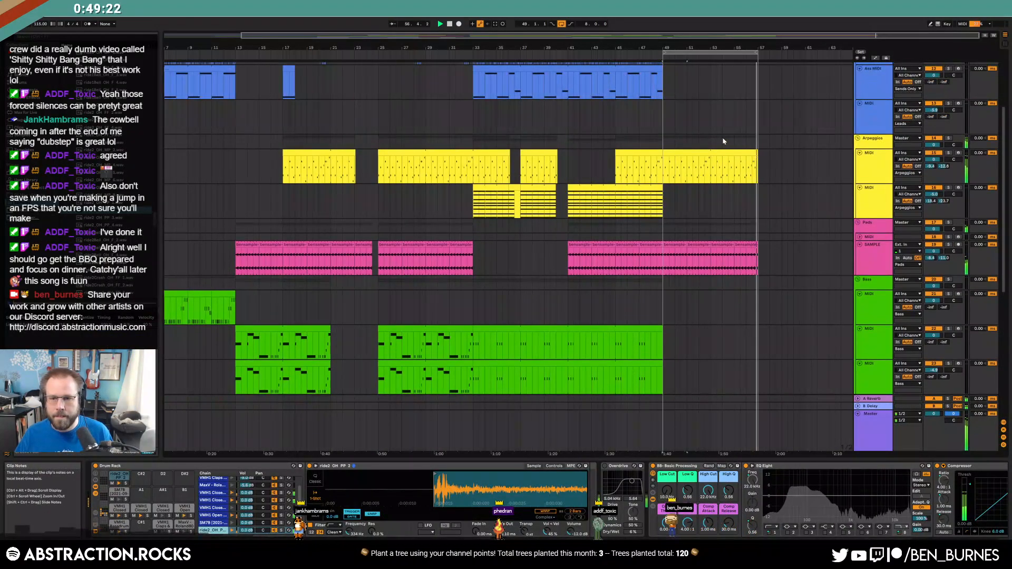
click(729, 152)
scroll(736, 173, down, 1)
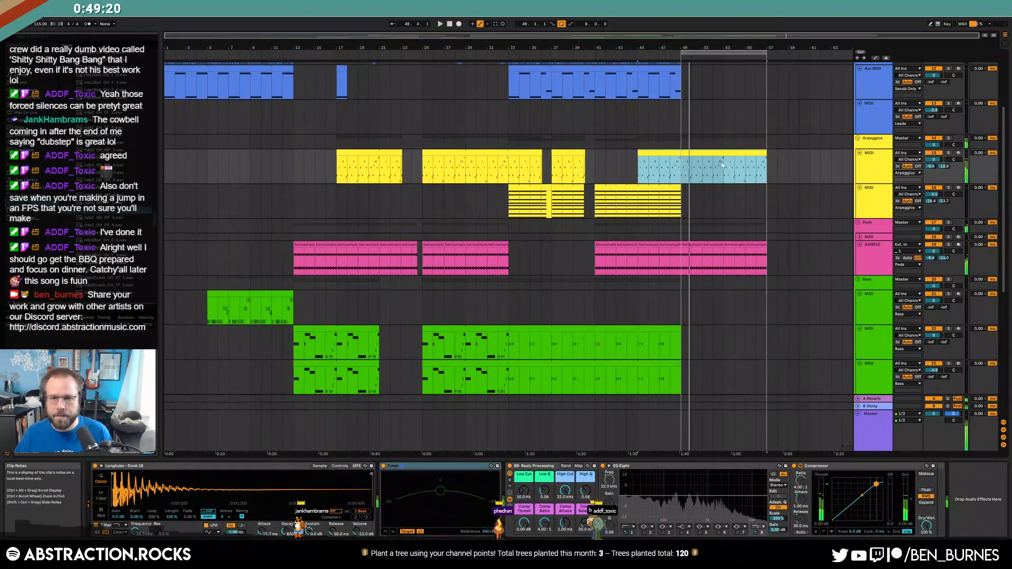
scroll(712, 174, up, 2)
scroll(712, 178, up, 2)
click(546, 53)
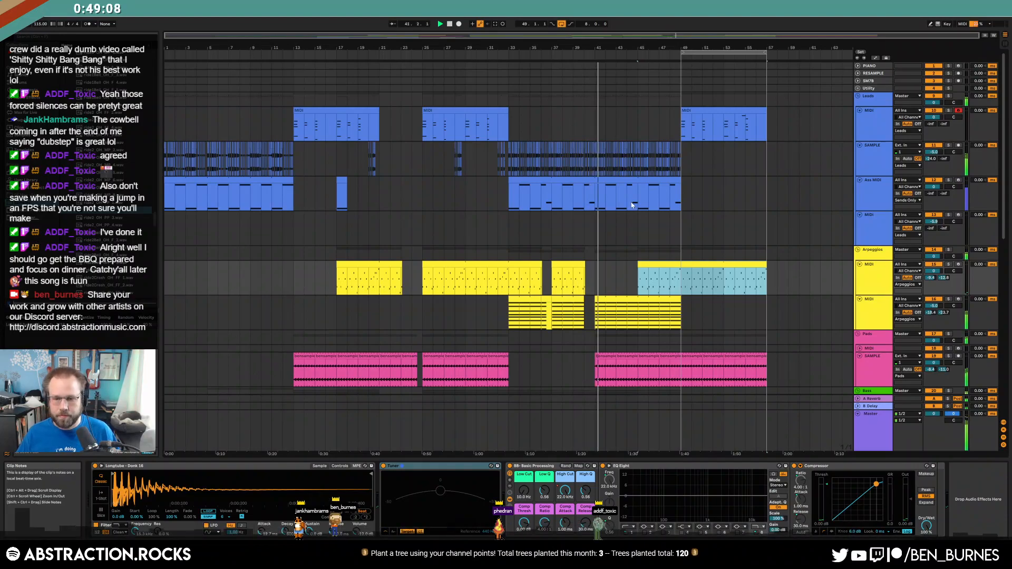
- Insert a new audio track below the last bass MIDI track
scroll(619, 254, down, 8)
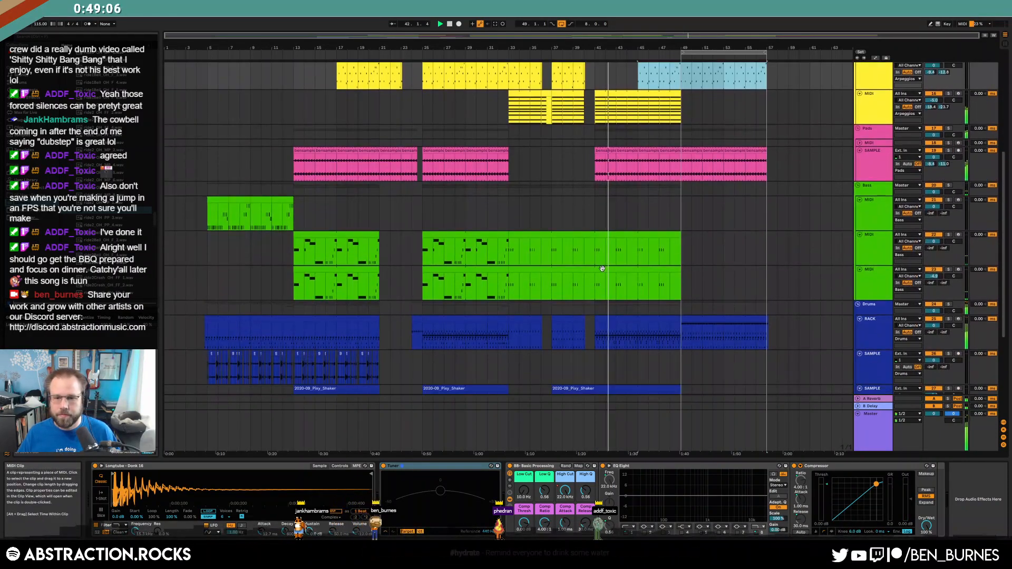
click(870, 286)
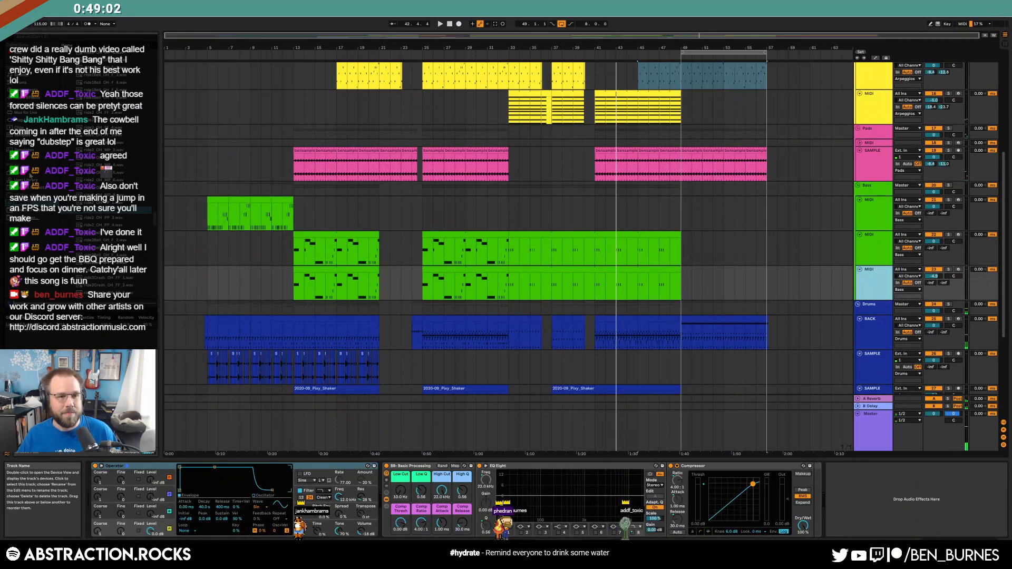
key(ctrl+t)
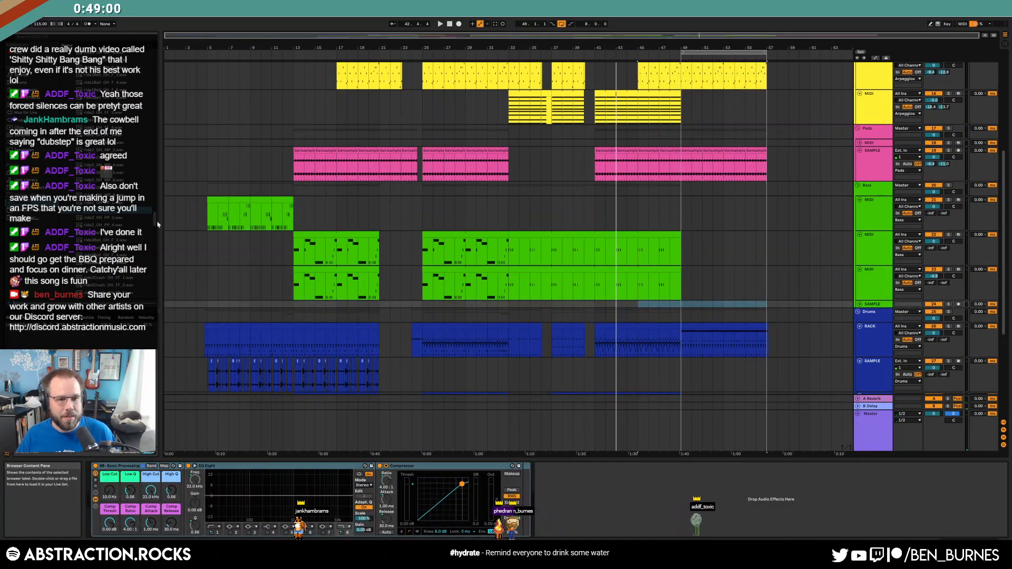
- Find the loop "LOOP 128bpm Groove Bass 13 (Dm)" in the sample library and place it at bar 41 on the new bass audio track
click(63, 235)
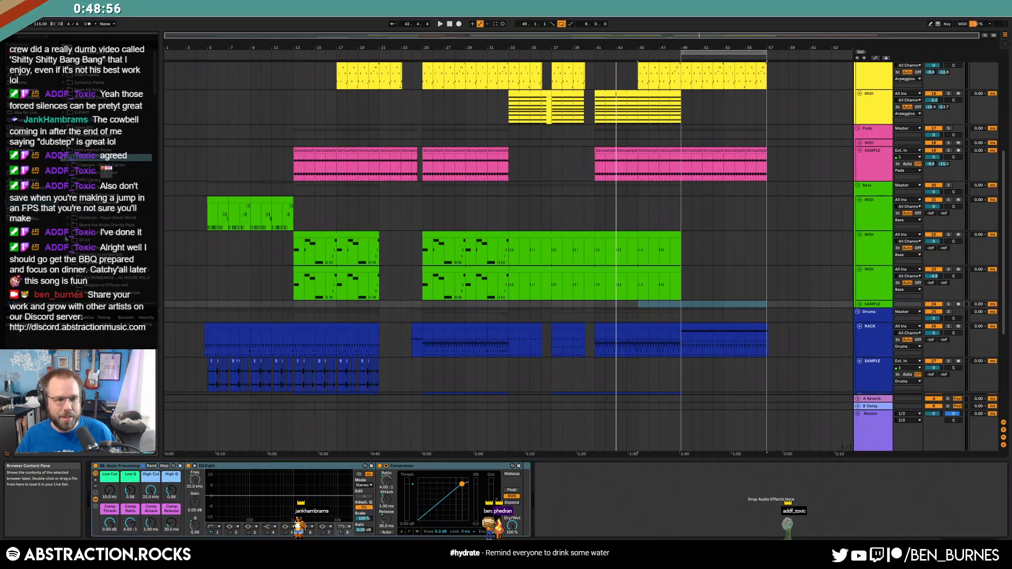
click(68, 262)
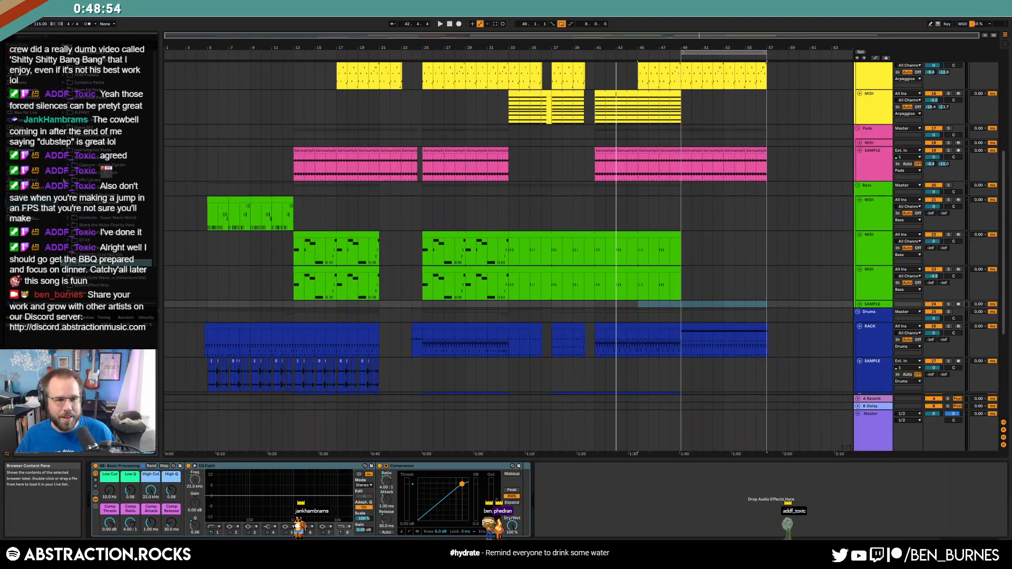
click(71, 227)
scroll(71, 235, down, 5)
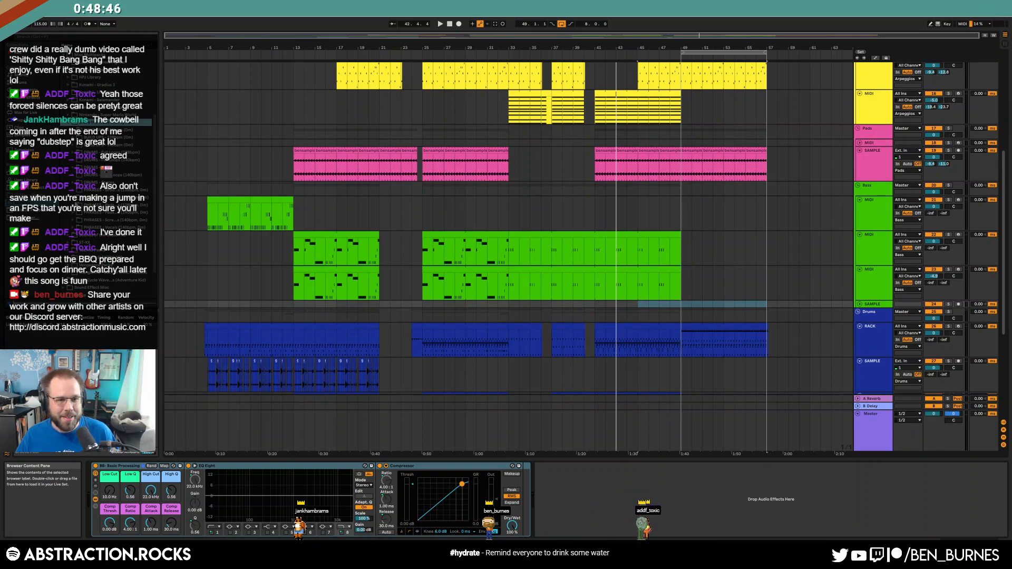
click(73, 190)
drag(153, 200, 151, 220)
click(122, 232)
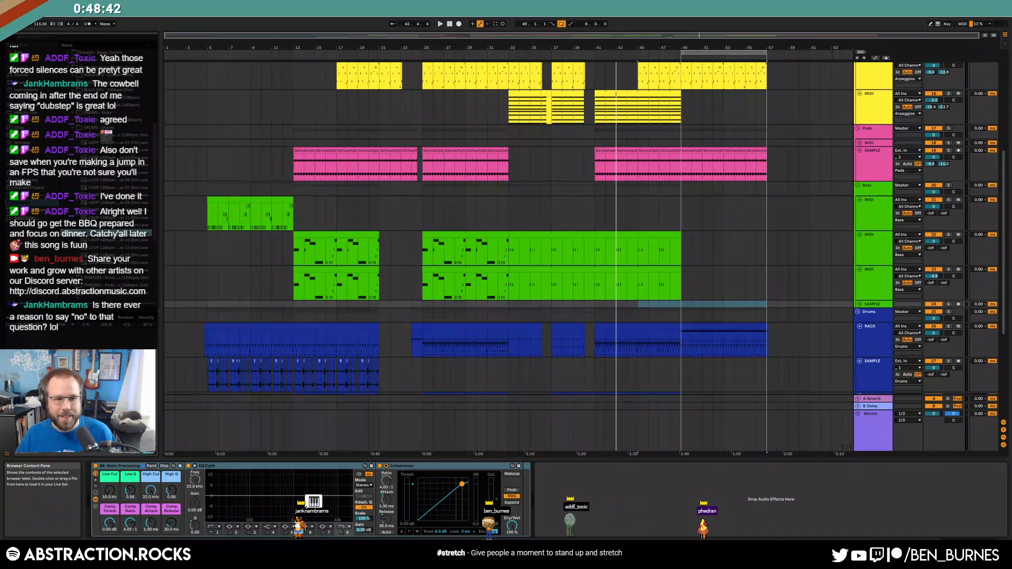
scroll(696, 269, down, 2)
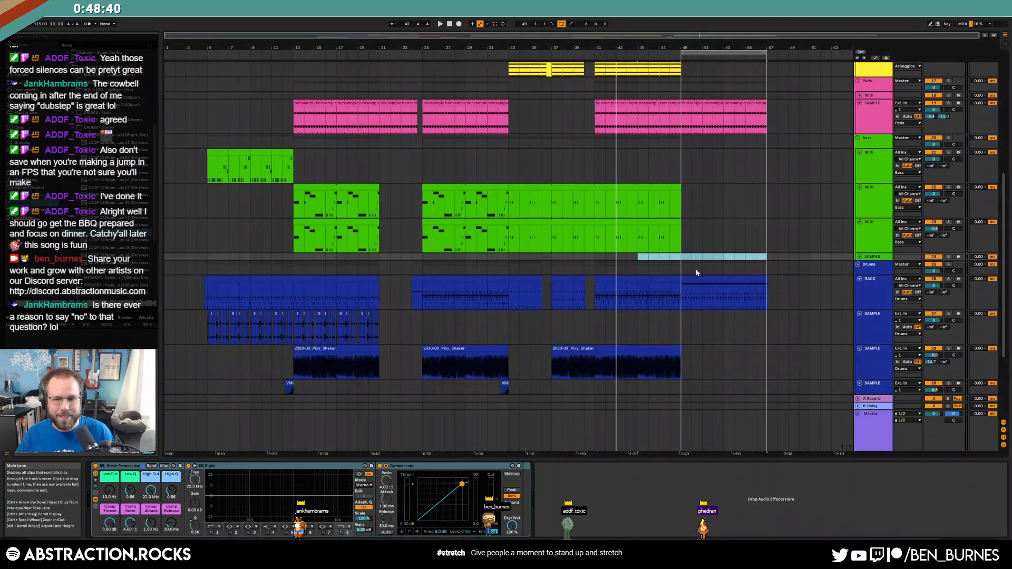
drag(104, 235, 595, 257)
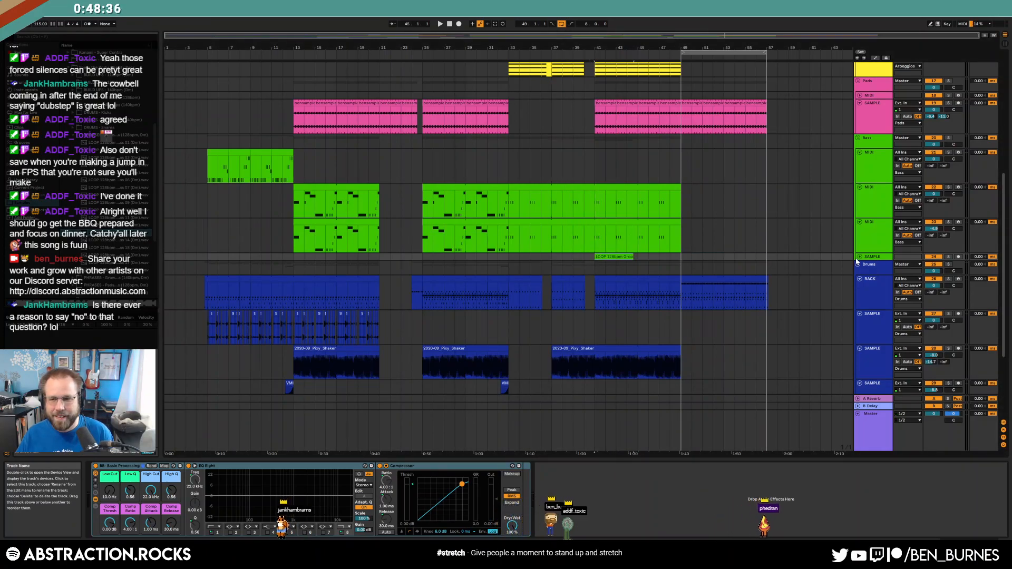
- Unfold the new bass audio track and transpose its loop clip by -3 semitones
click(860, 257)
double_click(608, 256)
click(209, 383)
text(-3)
key(Return)
- Play the bass loop in context and lower its track volume
key(space)
scroll(690, 244, up, 3)
drag(938, 238, 938, 263)
key(shift+Tab)
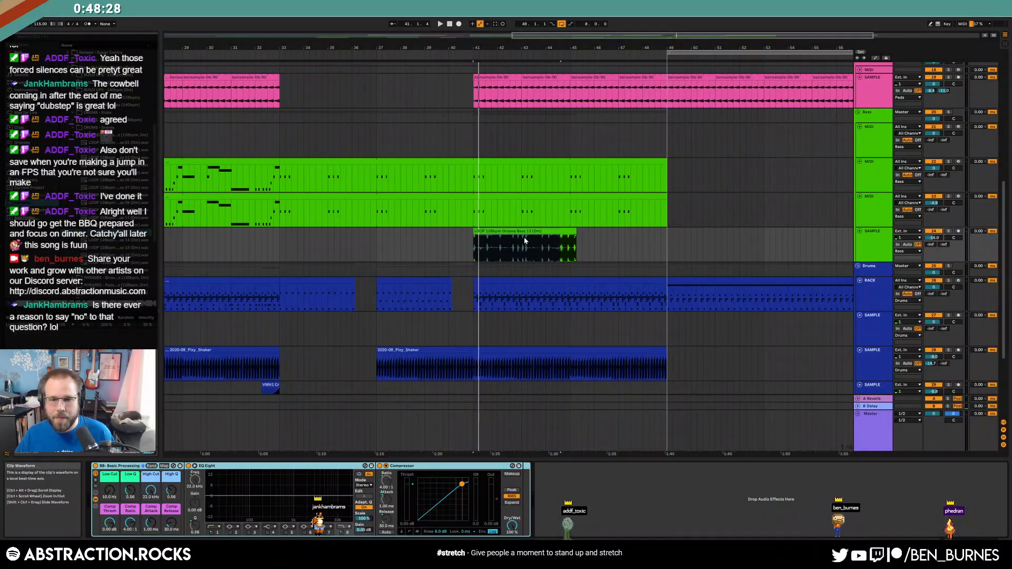
- Warp the bass loop clip with a segment BPM of 128 and trim its end to bar 45
double_click(519, 231)
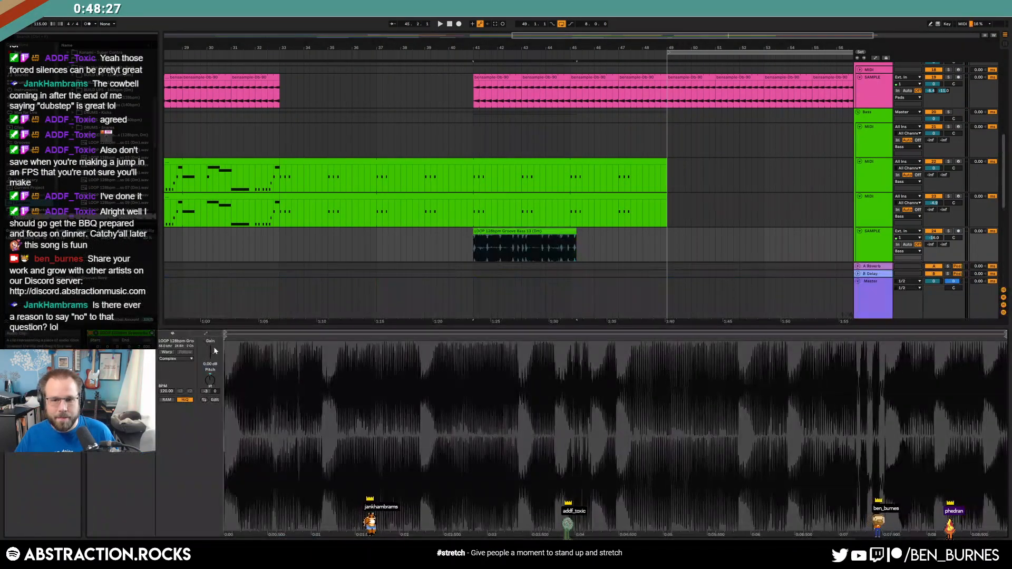
click(168, 352)
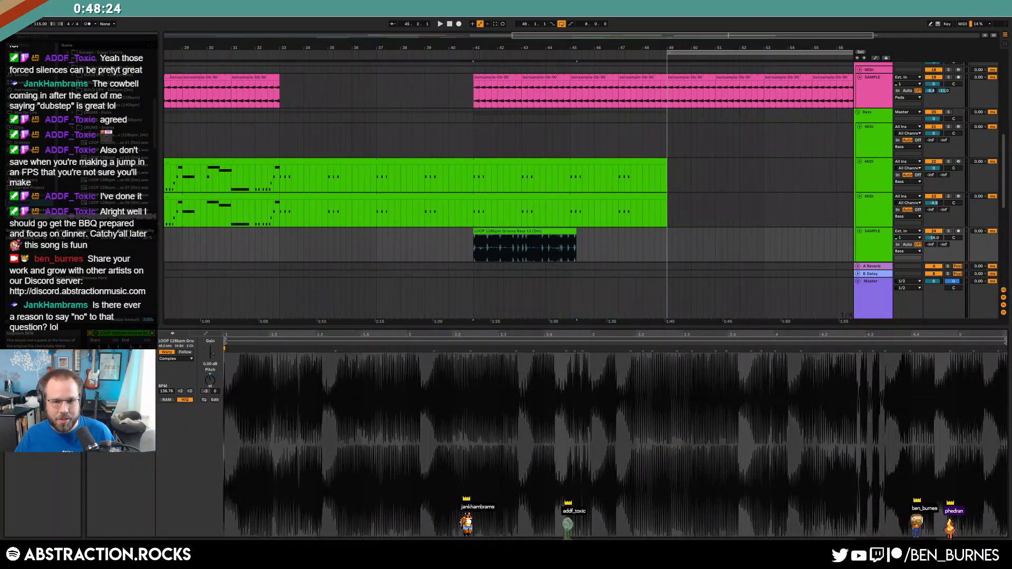
click(165, 392)
text(128)
key(Return)
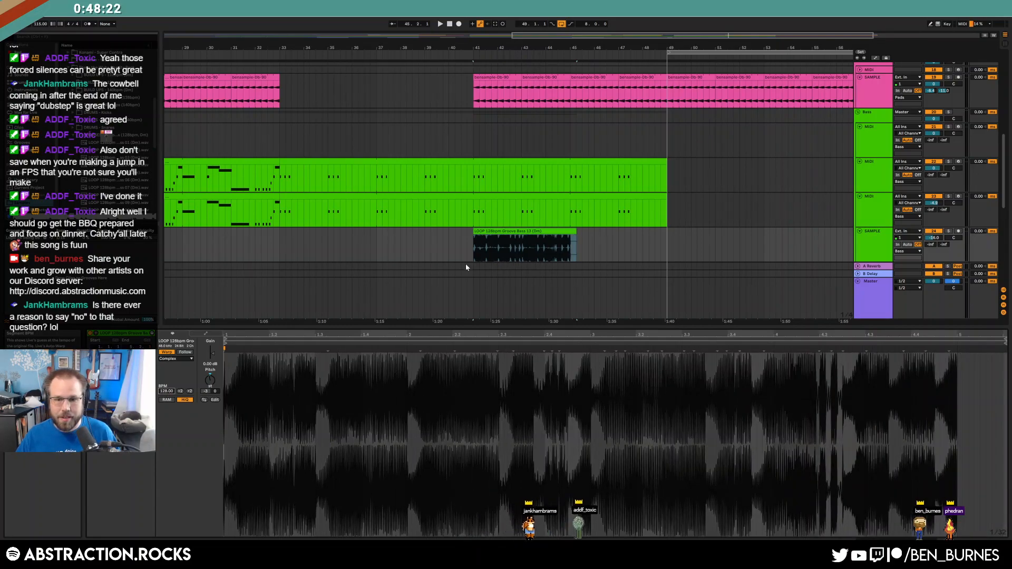
drag(576, 233, 570, 233)
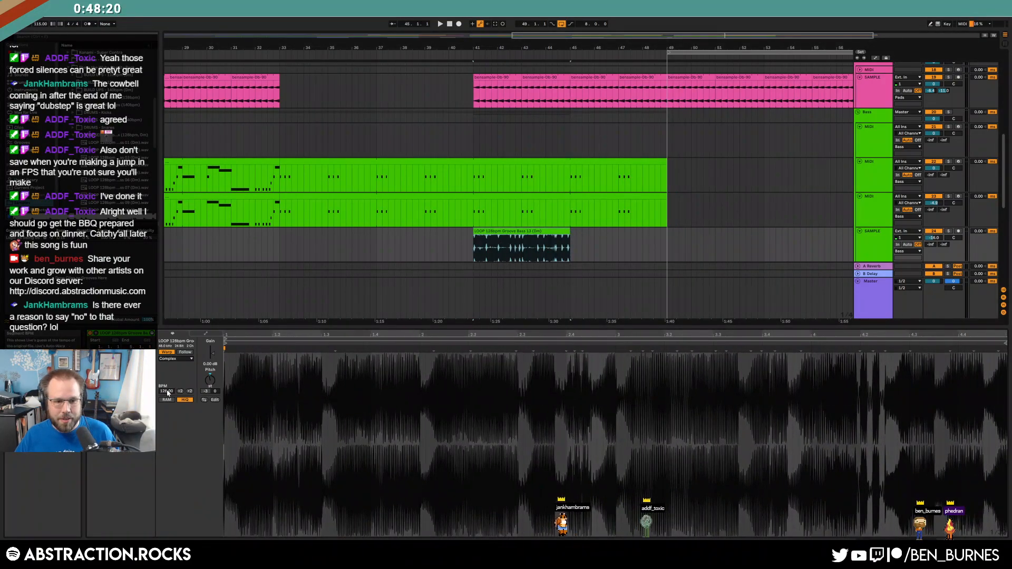
- Set the bass loop clip's warp mode to Beats with 1/4 preserved and adjust its transient envelope while it plays
click(176, 359)
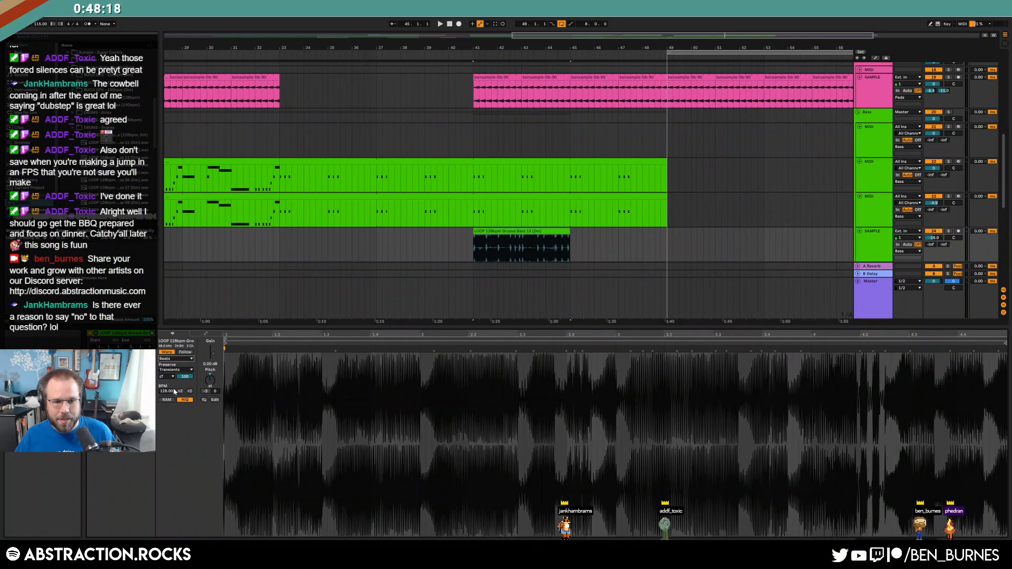
click(176, 370)
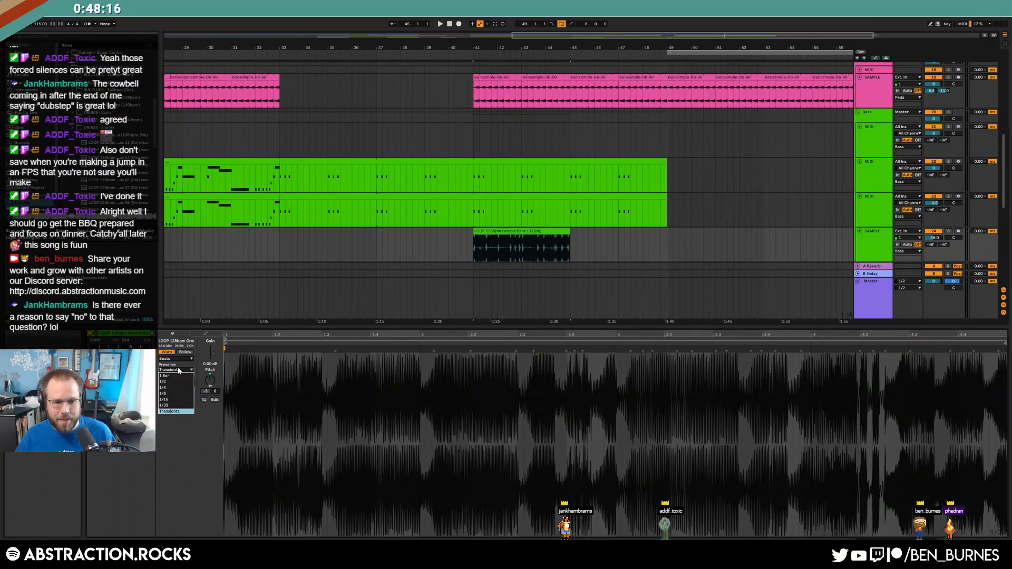
click(181, 388)
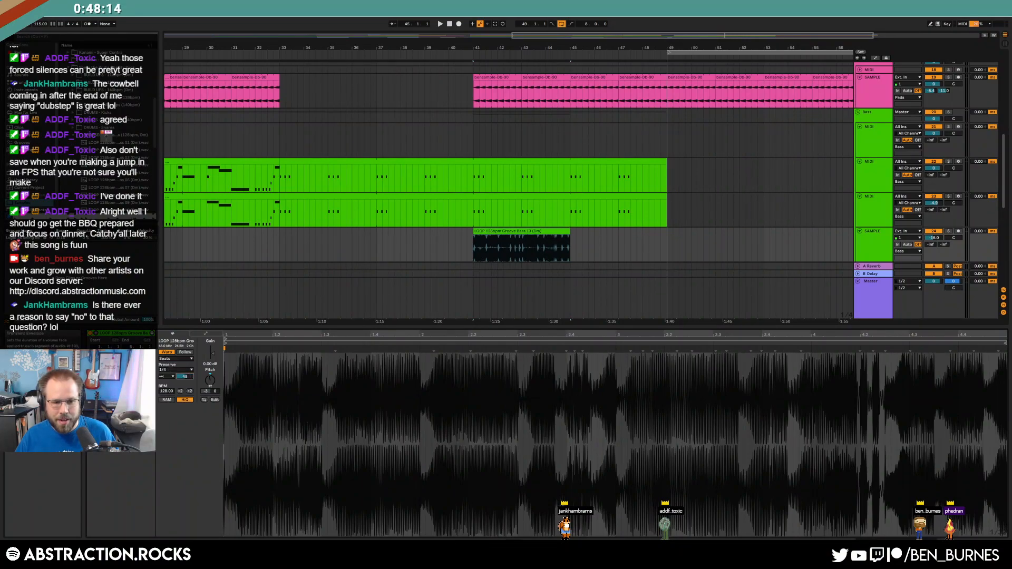
key(space)
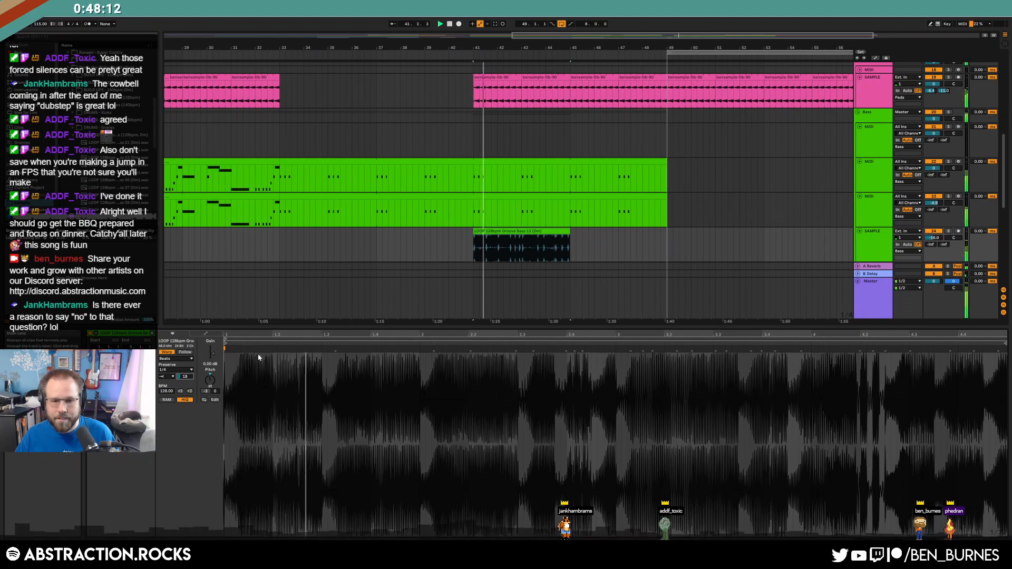
drag(185, 379, 185, 336)
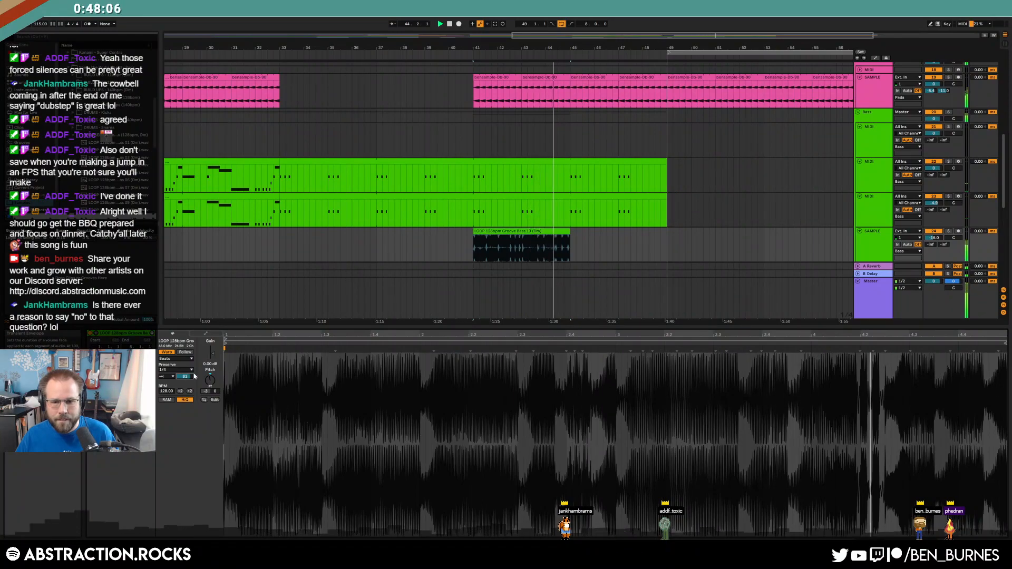
- Duplicate the bass loop clip to bars 45 to 49 and audition it soloed while adjusting its transient envelope
drag(565, 236, 666, 235)
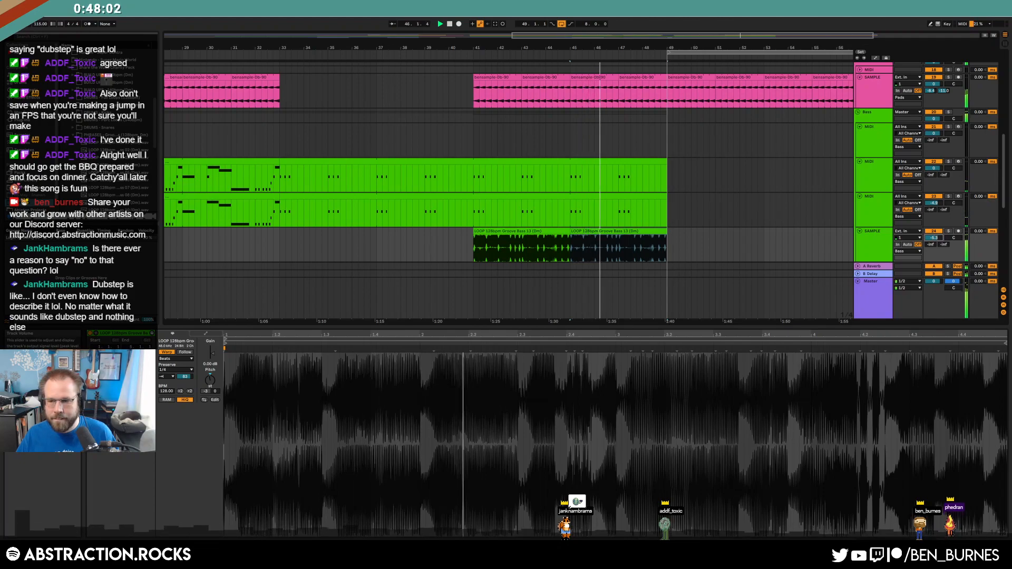
drag(185, 376, 185, 382)
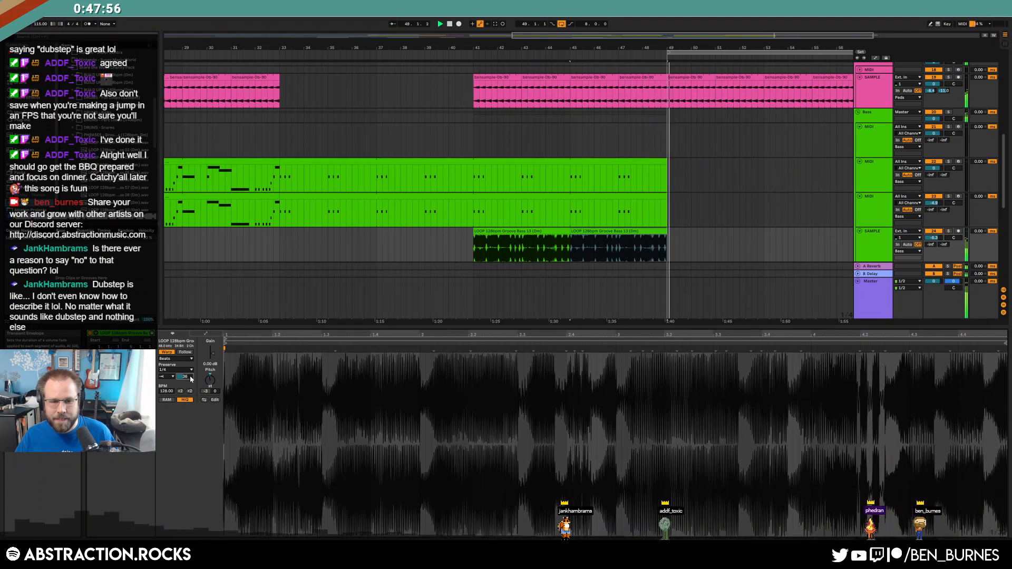
click(478, 246)
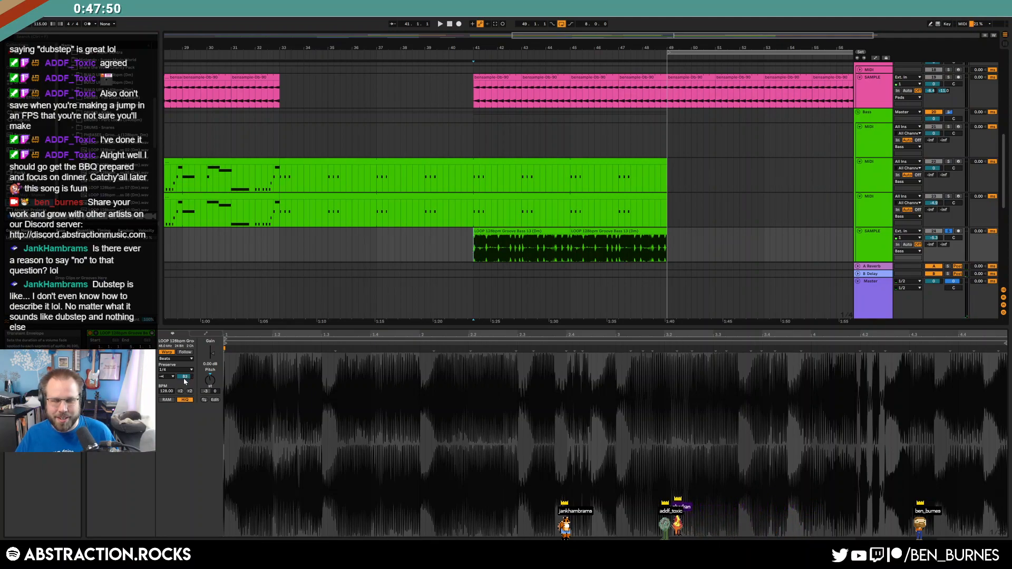
key(space)
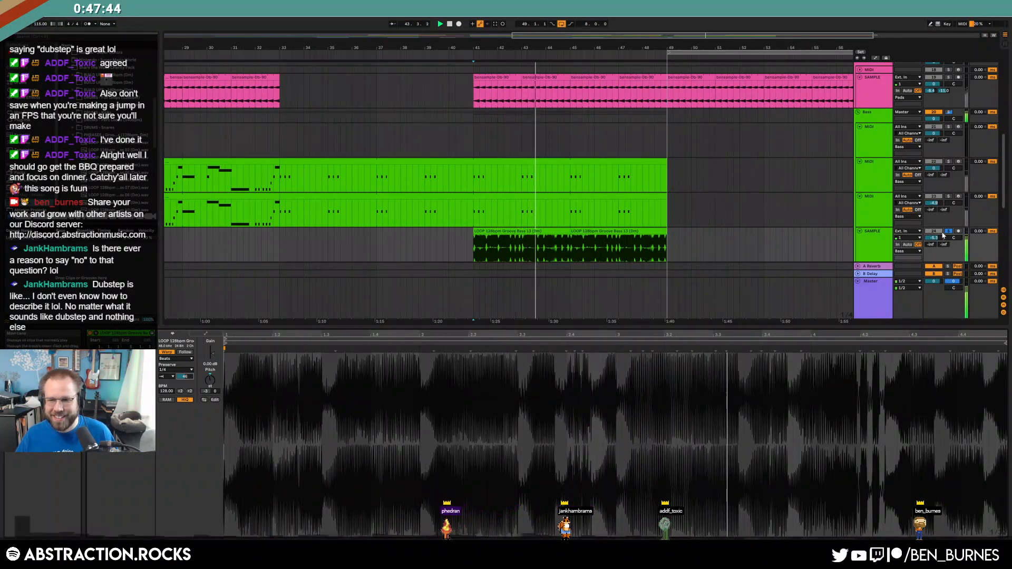
- Replace the duplicated bass clips with one looping clip extended from bar 41 to bar 49
click(553, 230)
click(121, 354)
drag(569, 232, 667, 237)
click(135, 370)
text(4)
key(Return)
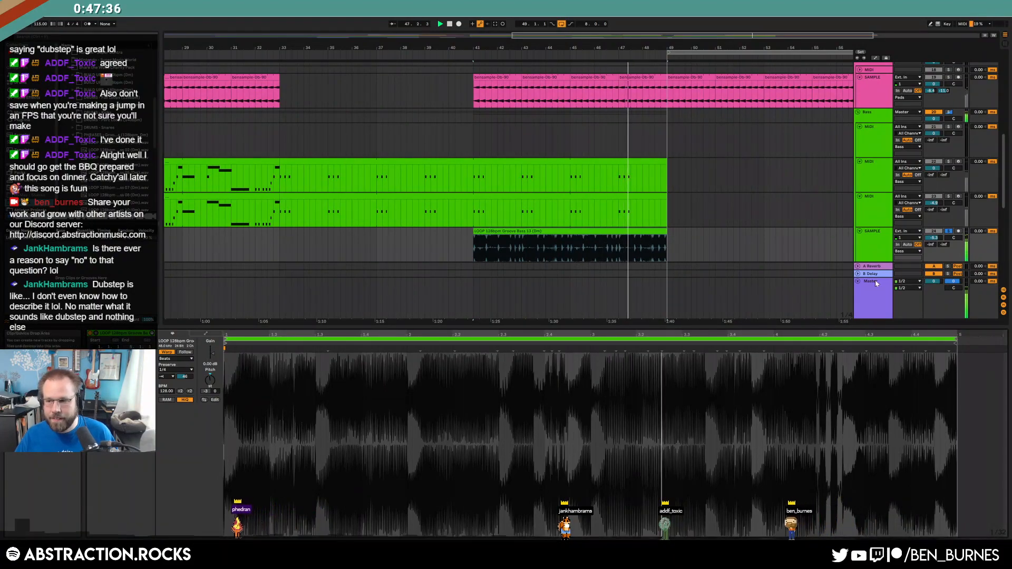
- Play the looped bass clip together with the other tracks from just before bar 41
click(468, 246)
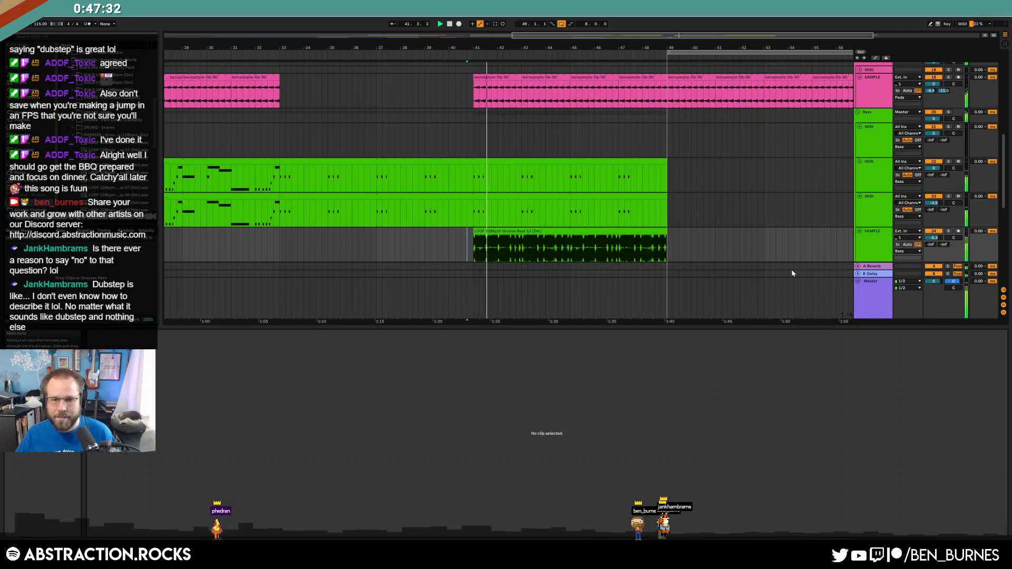
key(shift+Tab)
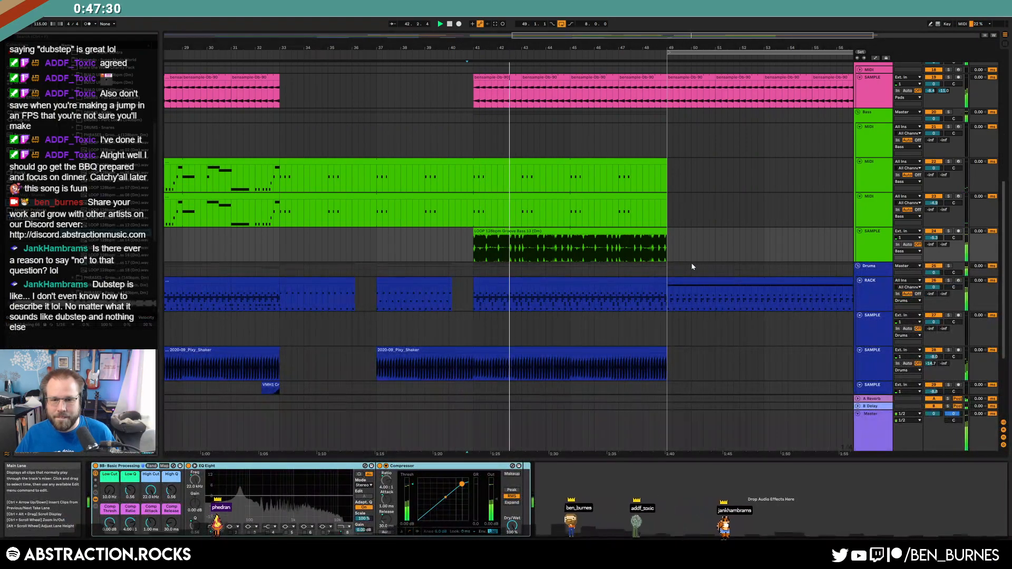
key(shift+Tab)
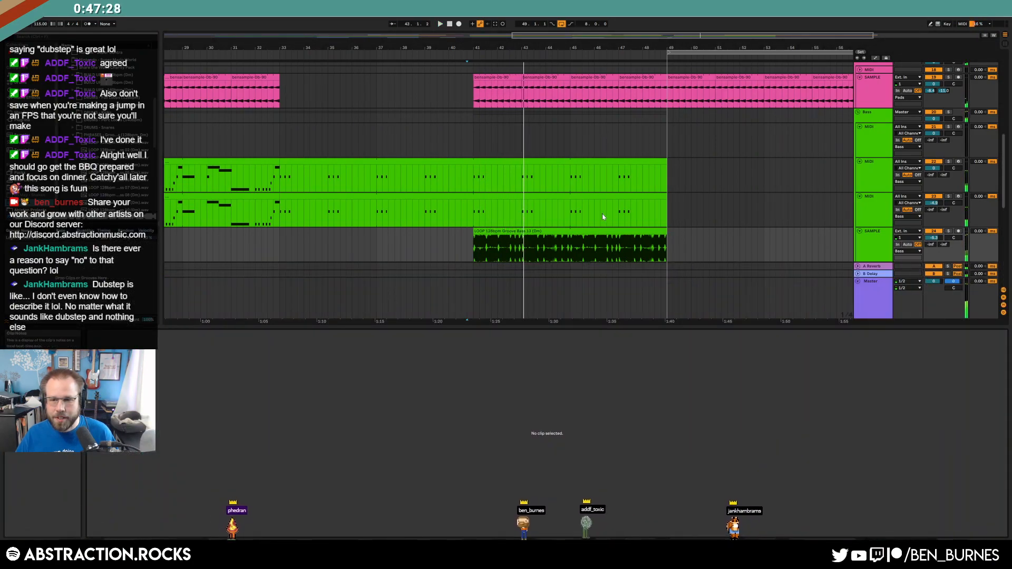
- Set the bass loop clip's transient envelope to 100 and its warp mode to Complex
click(610, 231)
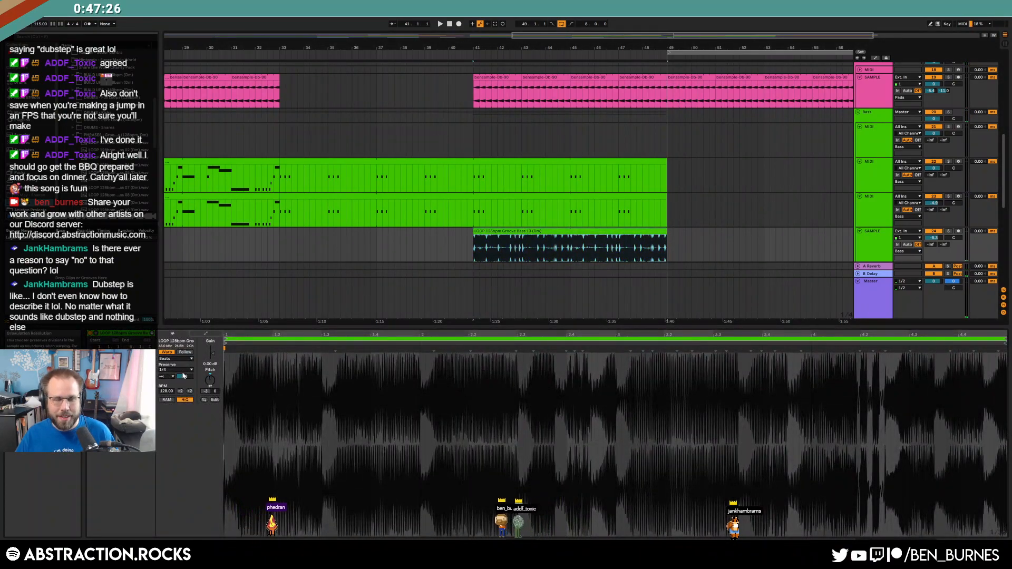
drag(184, 376, 185, 348)
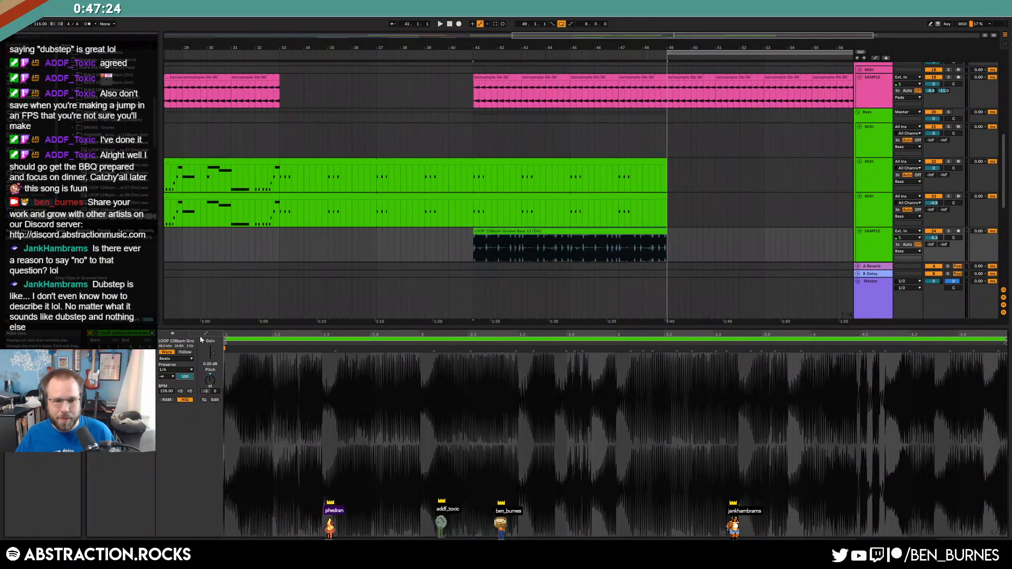
click(176, 359)
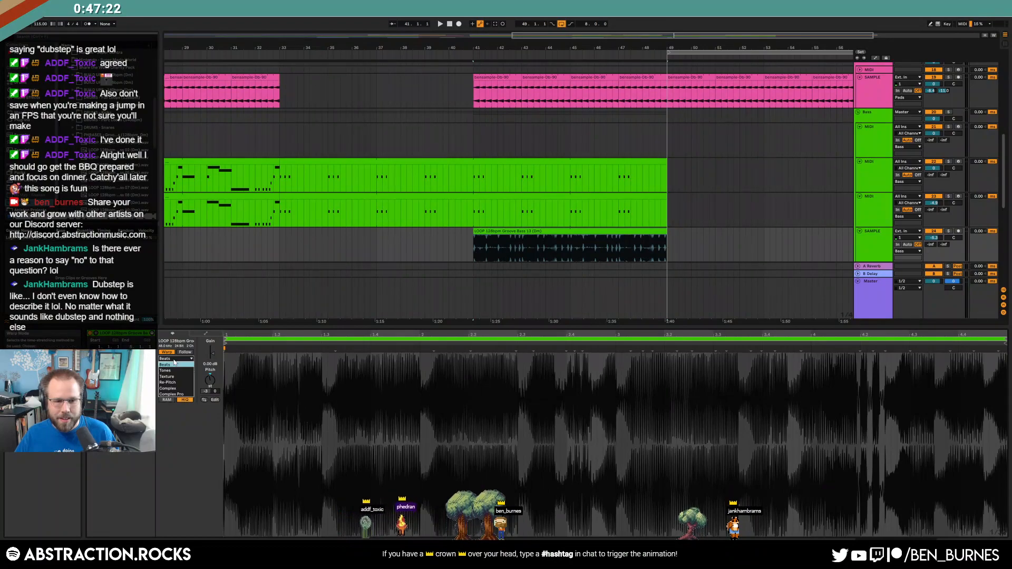
click(172, 388)
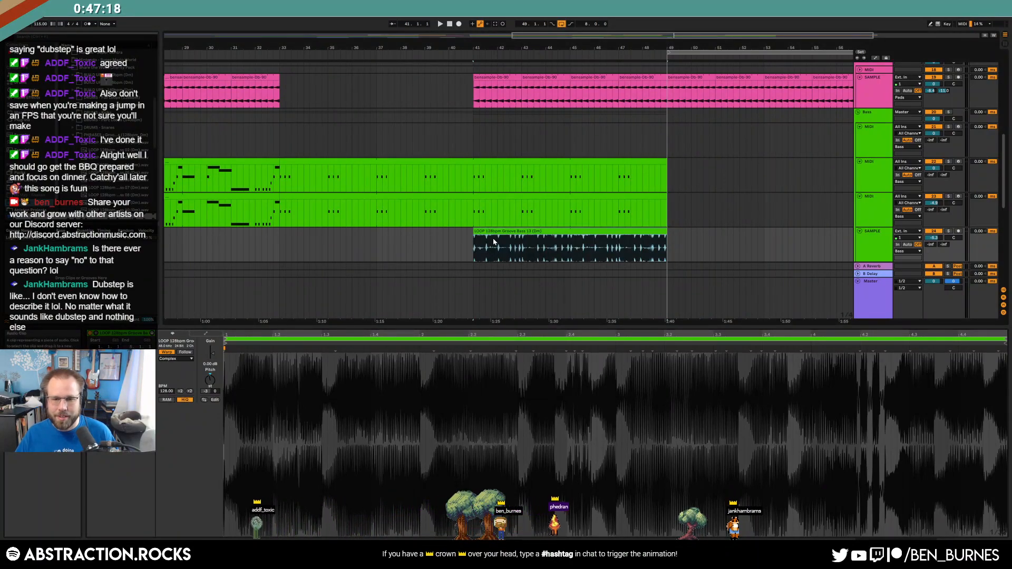
- Cut a gap in the bass loop from about beat 41.3 to bar 42 and play the section
scroll(493, 237, up, 5)
drag(464, 250, 525, 255)
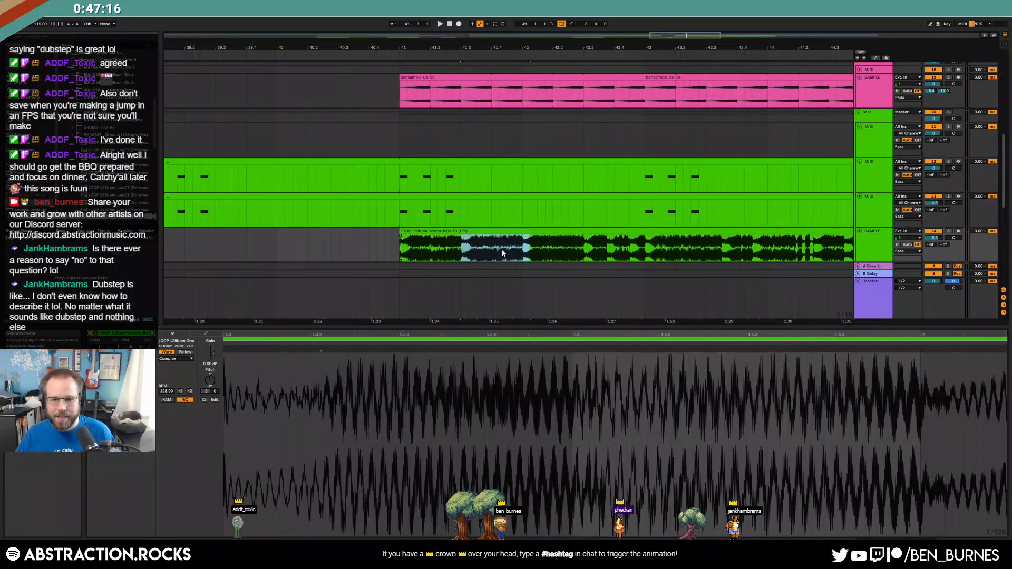
key(Delete)
click(479, 251)
click(468, 241)
click(385, 248)
key(space)
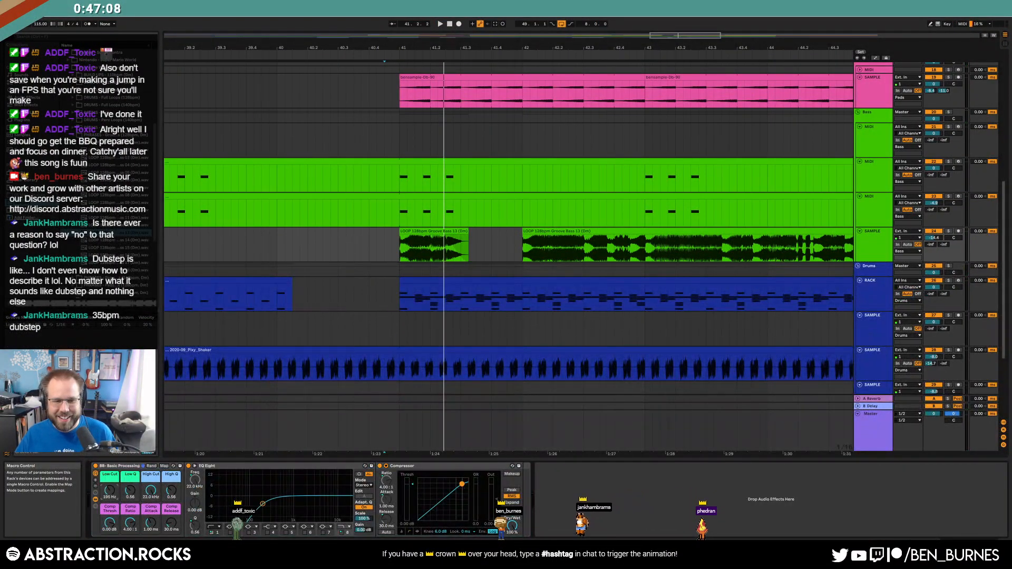
key(space)
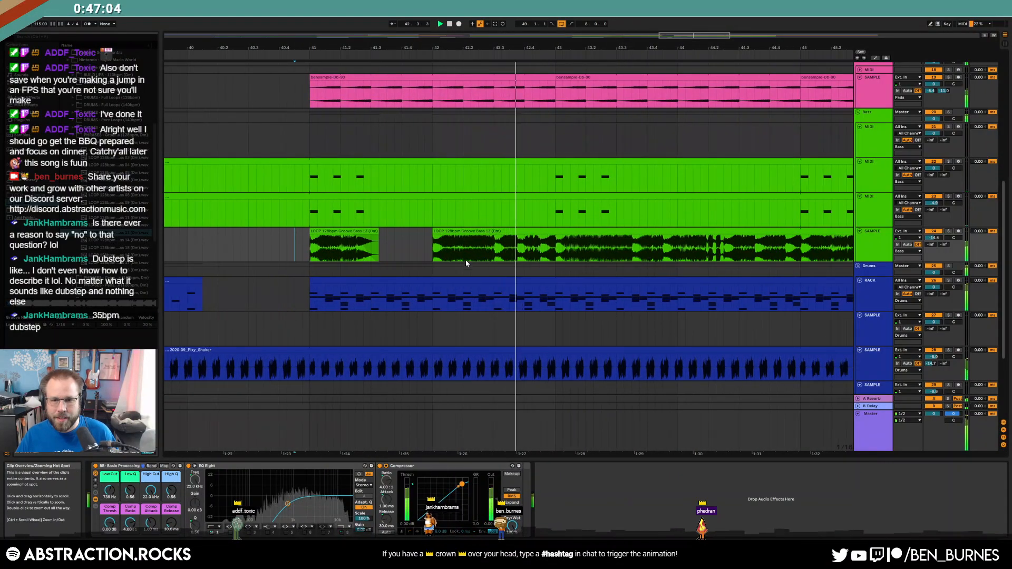
- Chop the bass loop with its opening hit repeated at bar 43 and gaps before bars 44 and 45, and play it
drag(556, 246, 807, 244)
key(Delete)
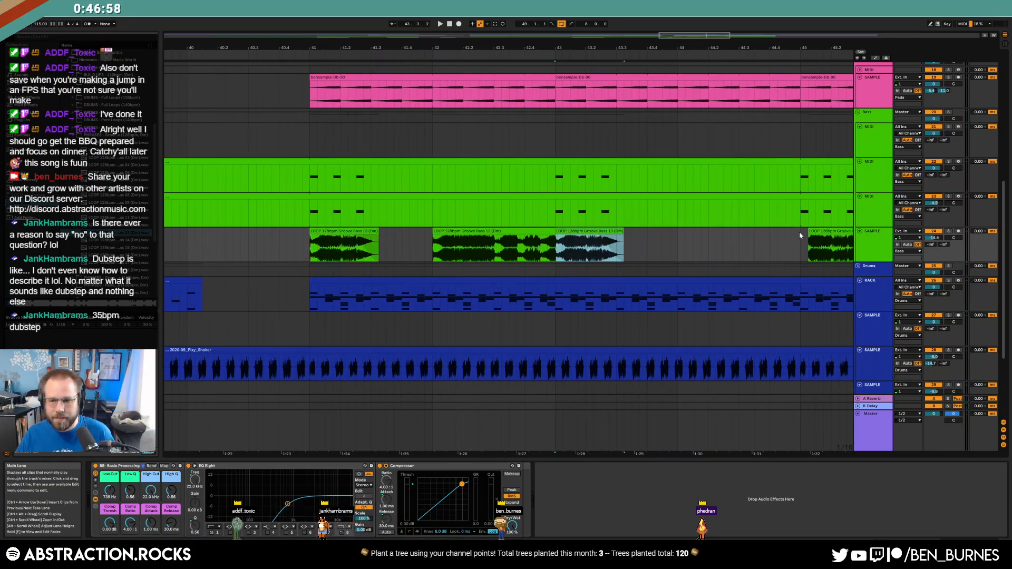
drag(810, 232, 678, 242)
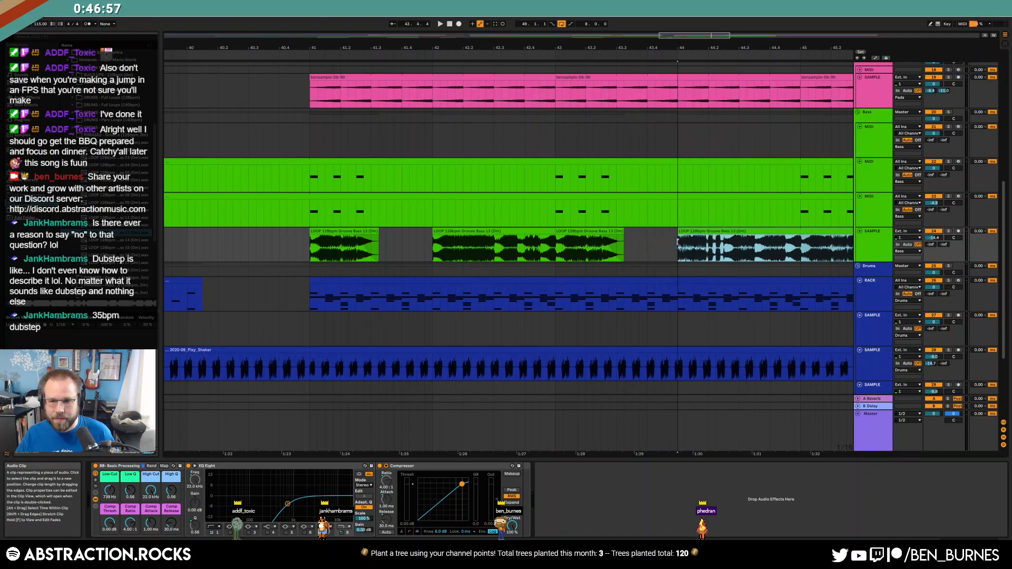
click(716, 246)
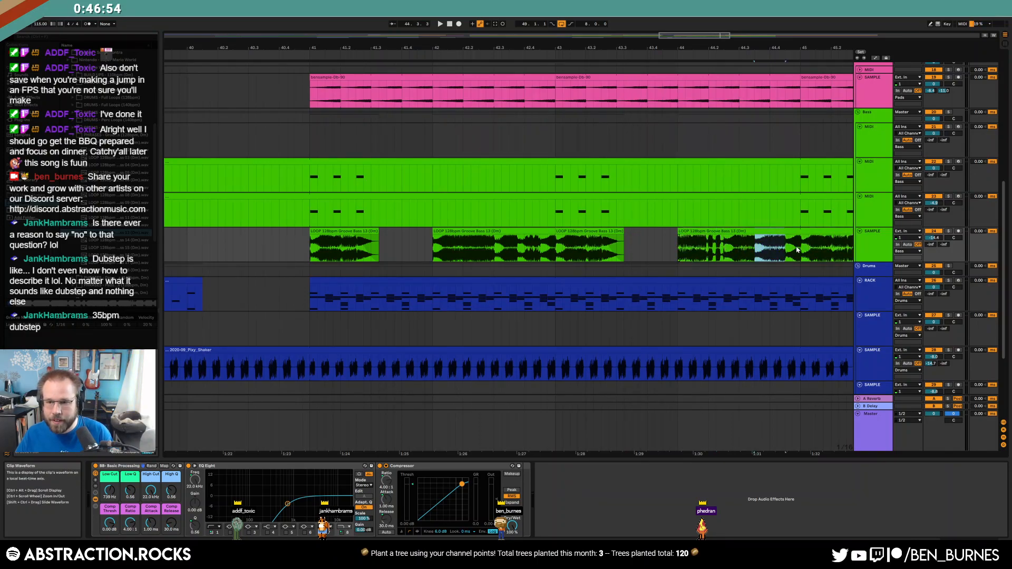
click(306, 251)
key(space)
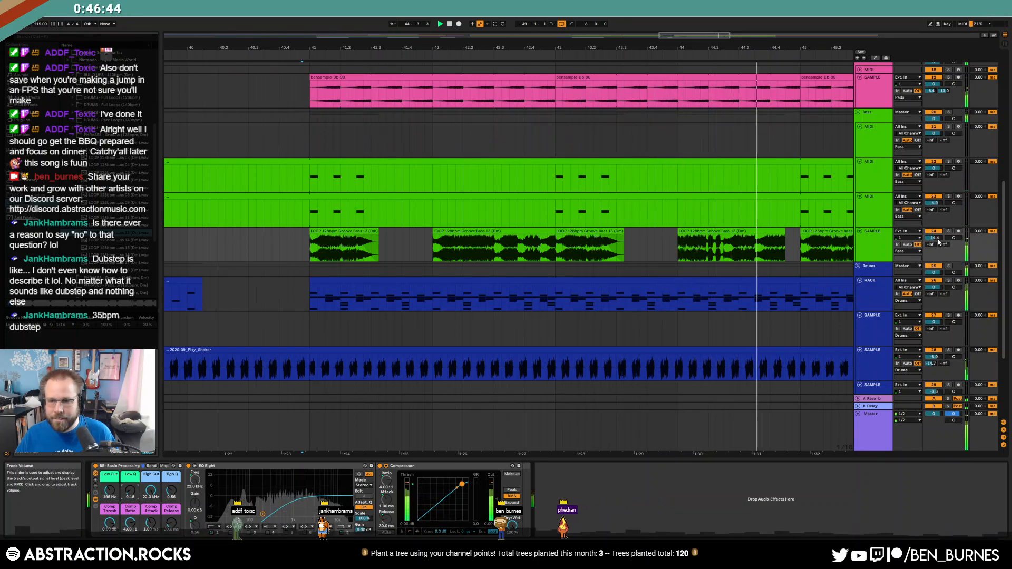
- Replace the bass loop after bar 45 with a duplicate of the chopped bars 41 to 45
drag(695, 36, 723, 40)
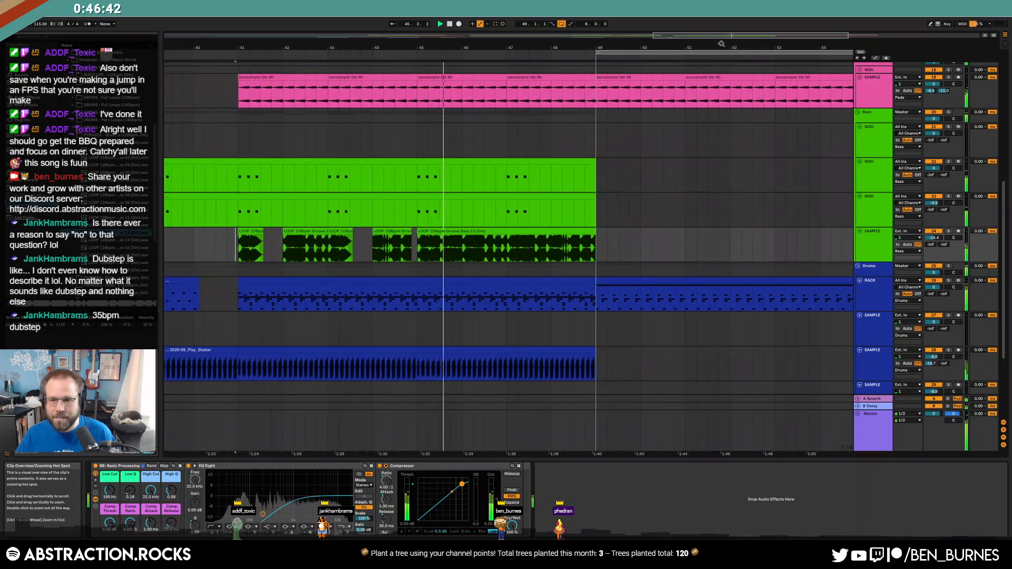
drag(638, 246, 264, 247)
key(Delete)
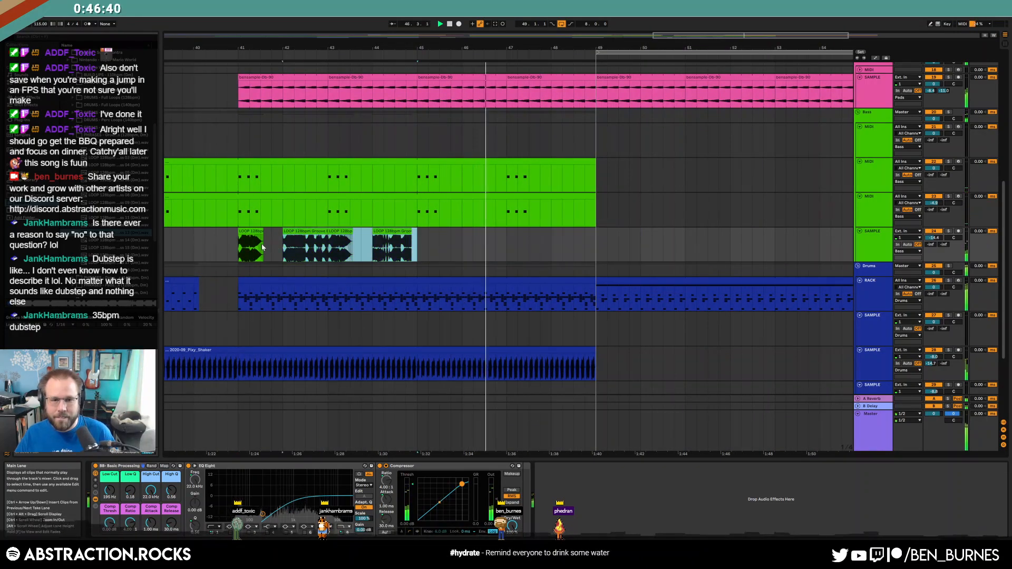
key(ctrl+d)
click(627, 252)
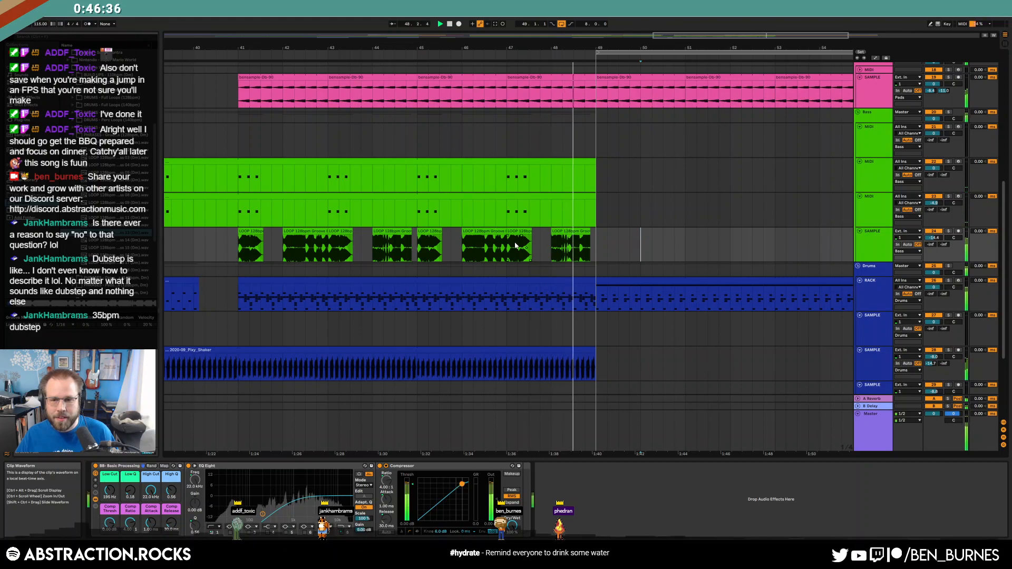
- Delete the bass audio track that holds the chopped sample loop
drag(597, 244, 271, 245)
key(Delete)
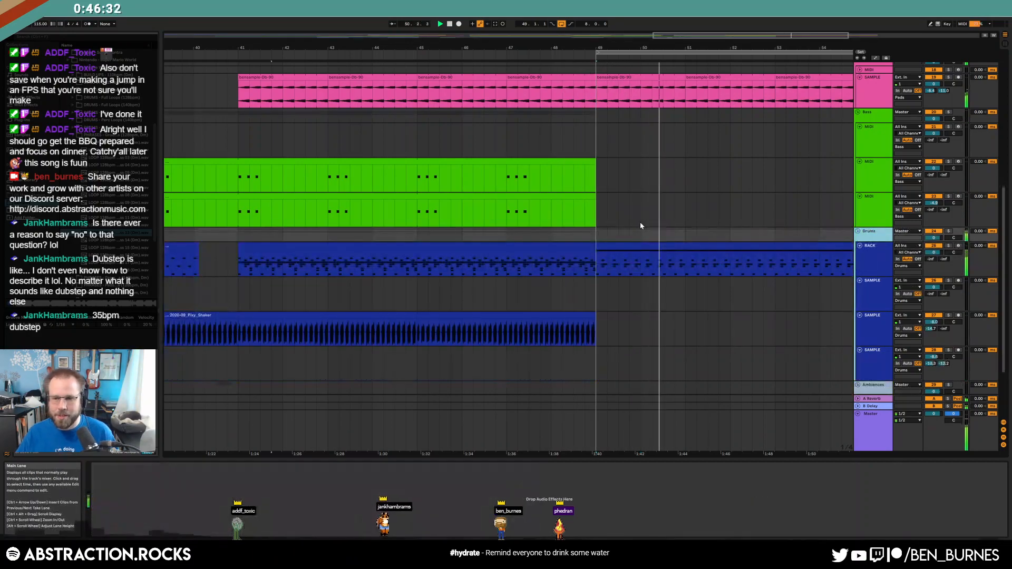
- Duplicate the lead MIDI clip at bars 49 to 57 so it repeats through bar 65
key(minus)
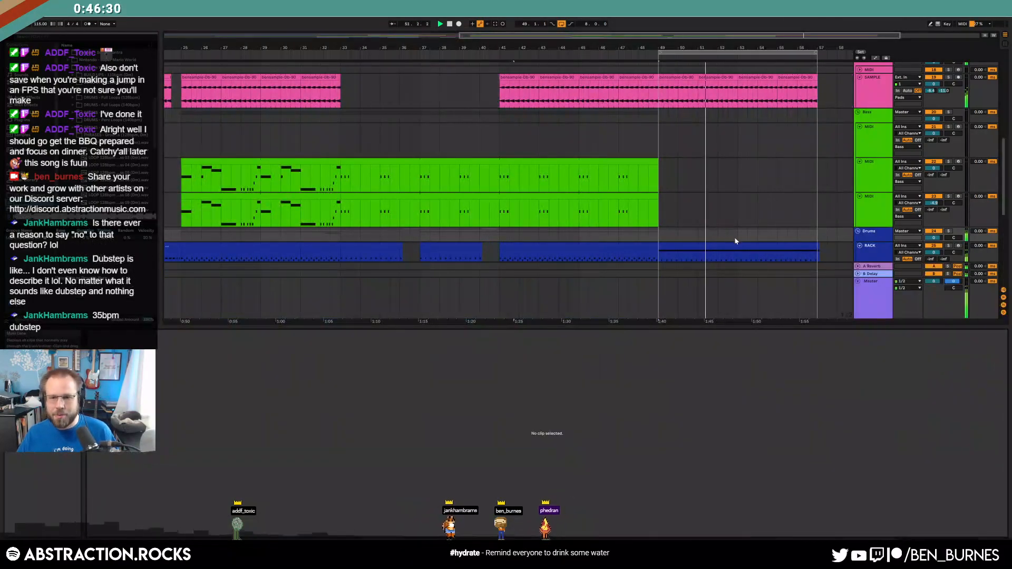
click(720, 248)
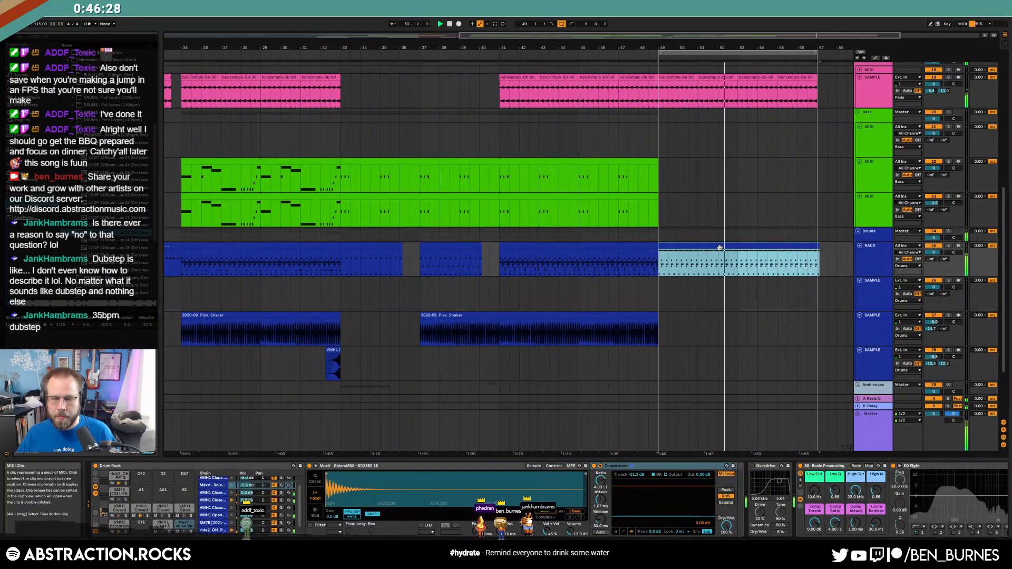
scroll(738, 289, up, 3)
scroll(738, 290, up, 5)
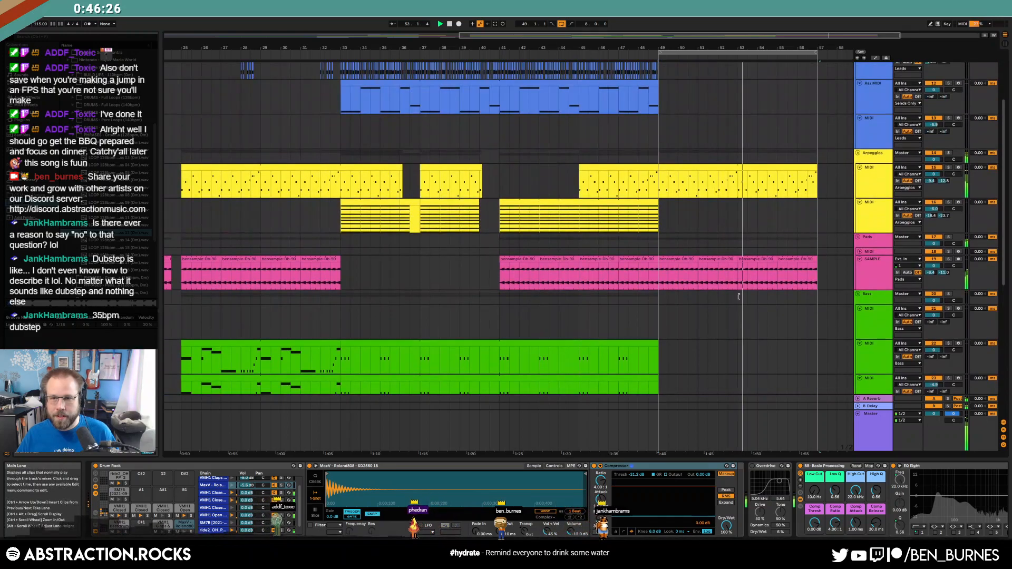
drag(648, 46, 525, 47)
click(682, 110)
key(ctrl+d)
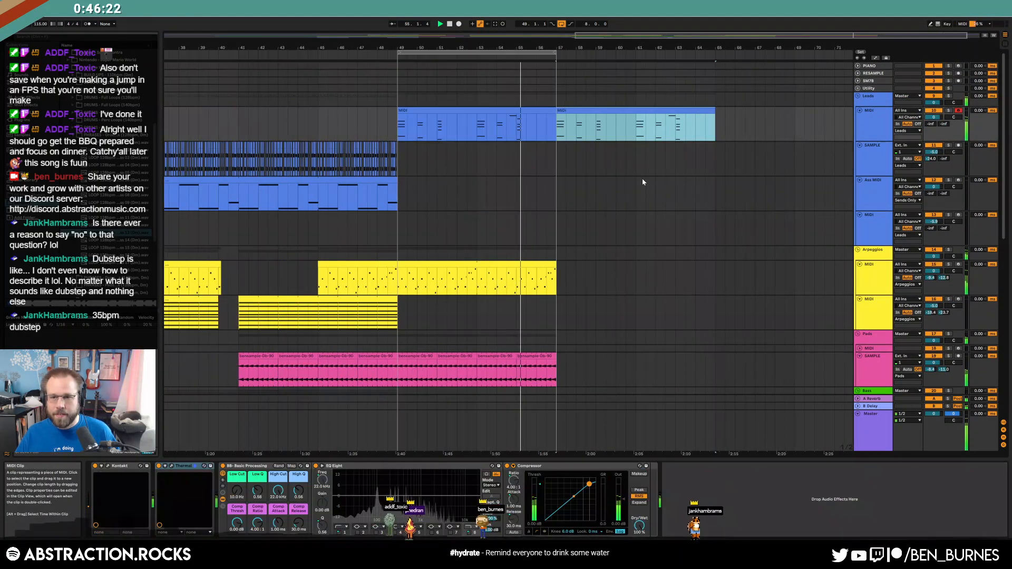
- Extend the upper arpeggio clip to bar 65 and duplicate the pad samples of bars 49 to 57 to bar 57
drag(557, 269, 716, 273)
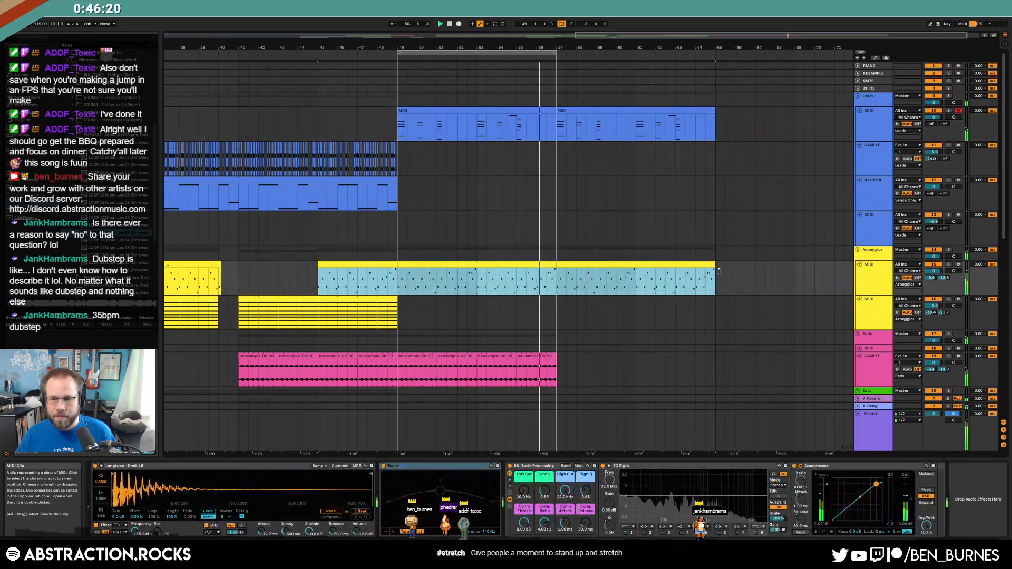
drag(556, 367, 399, 354)
key(ctrl+d)
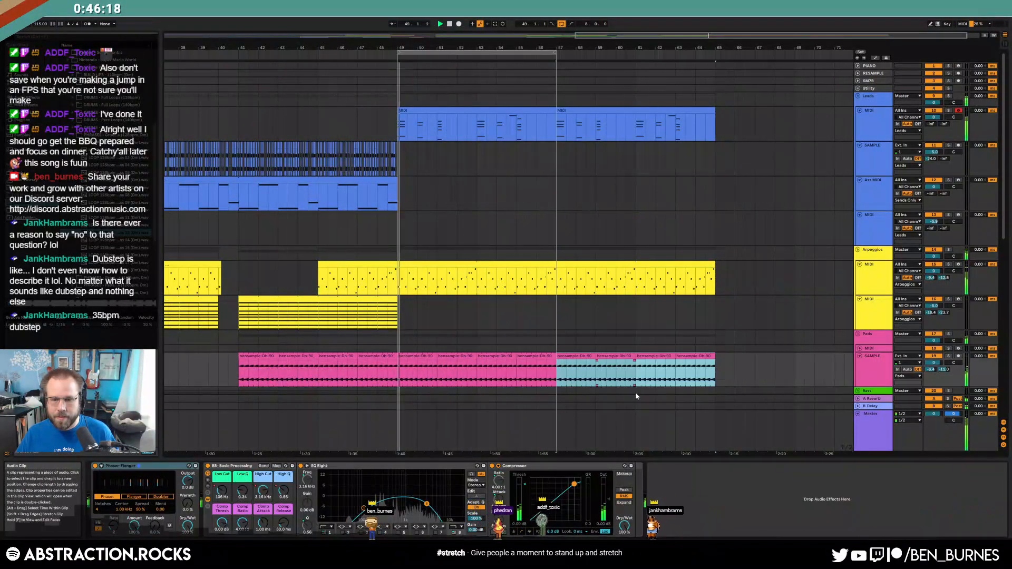
scroll(633, 392, down, 8)
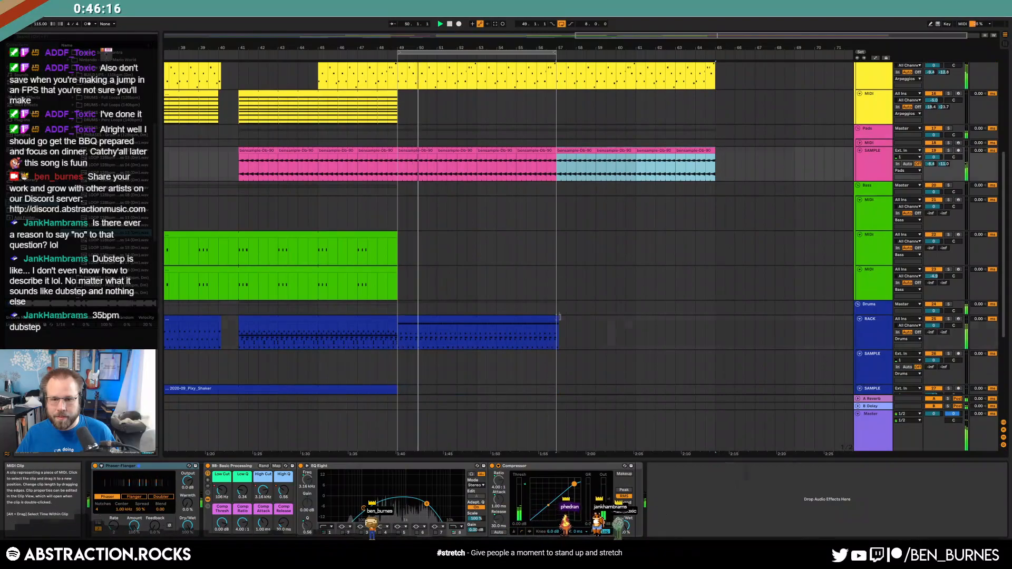
- Extend the drum rack clip from bar 57 to bar 65
drag(557, 340, 715, 340)
scroll(708, 381, down, 2)
scroll(706, 370, down, 2)
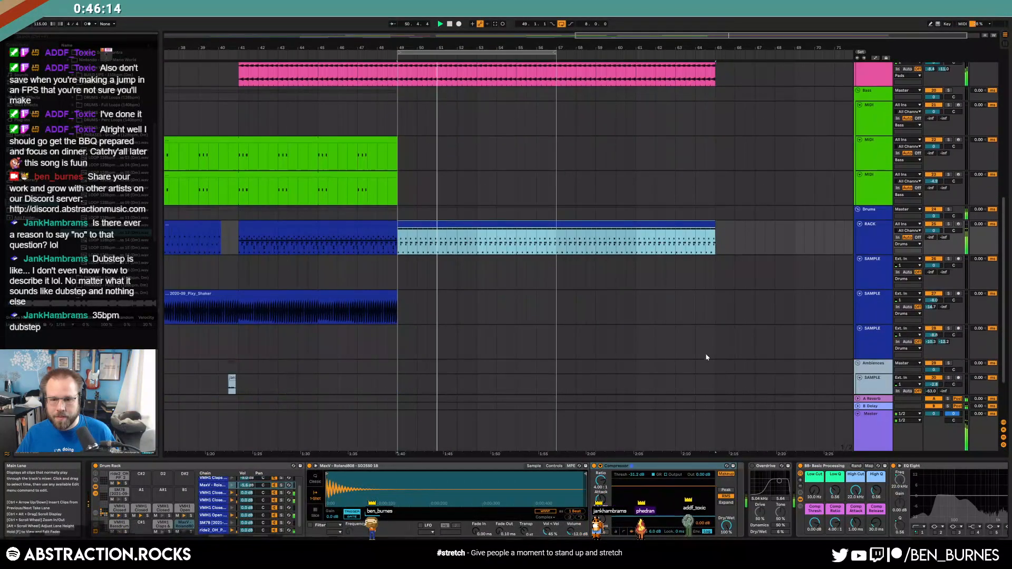
- Automate the master's Global Effects Frequency to hold 1.08 kHz until bar 55 and ramp back to its earlier high level by bar 57
click(872, 417)
key(a)
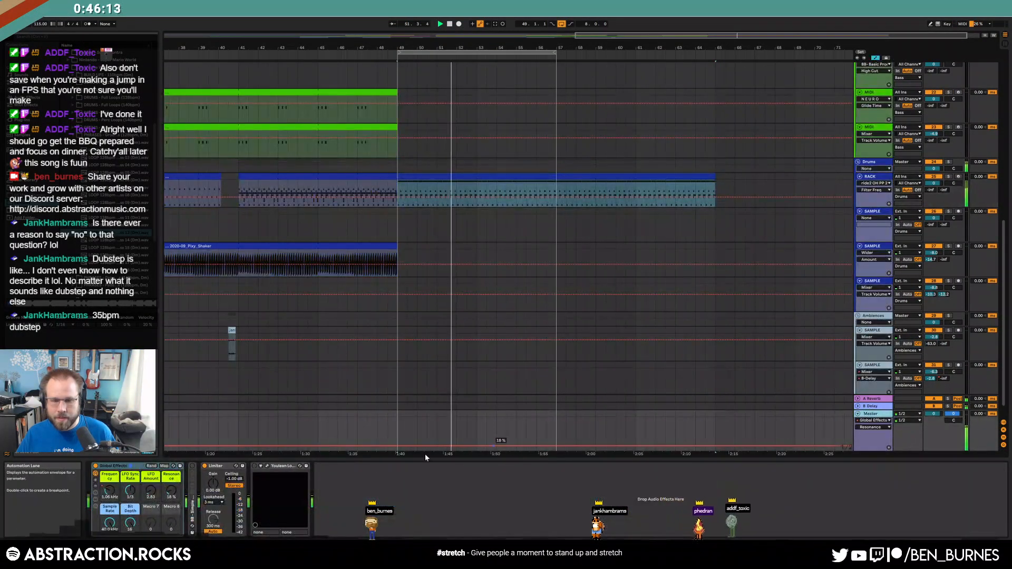
click(110, 490)
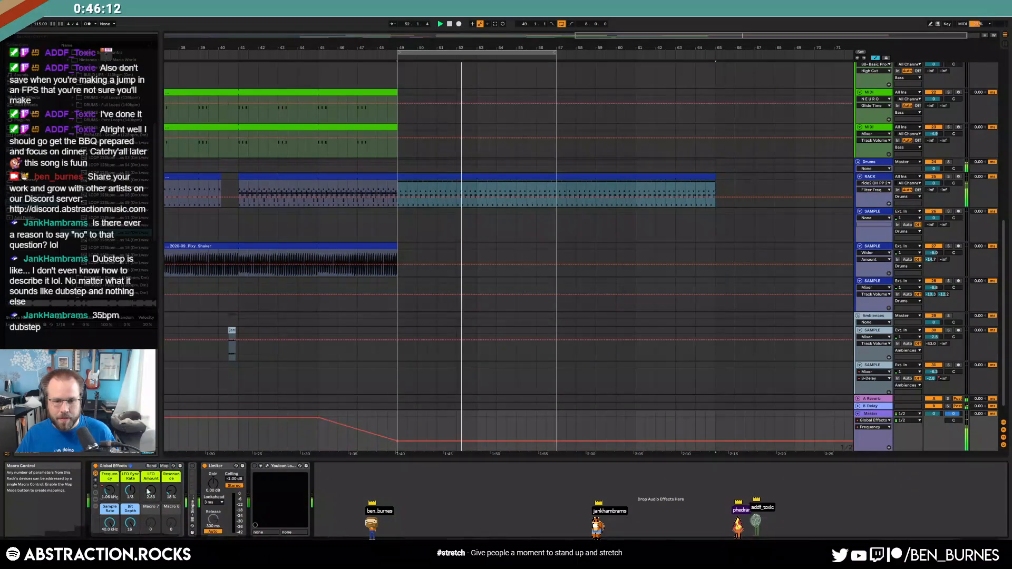
click(520, 442)
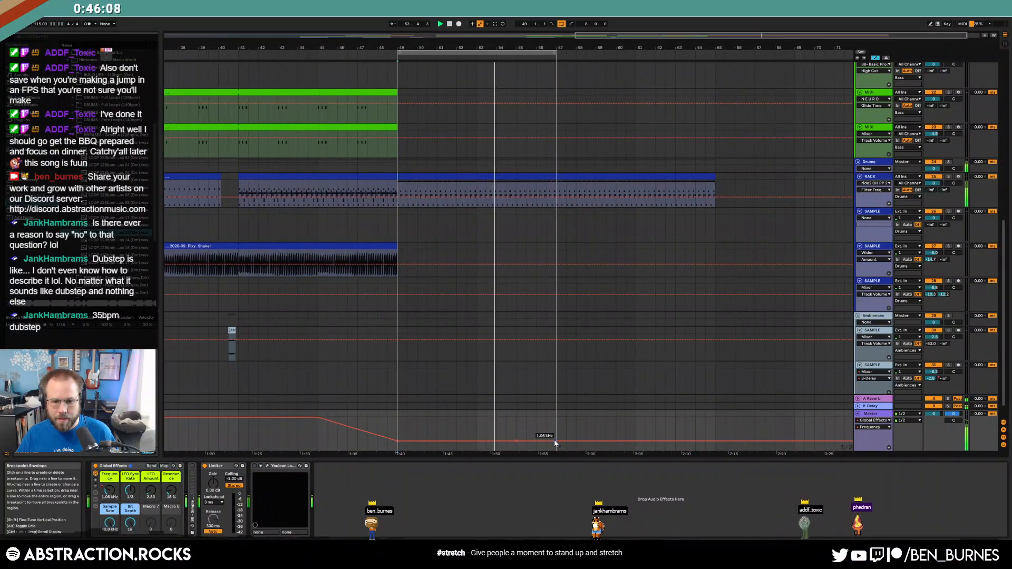
drag(555, 444, 557, 418)
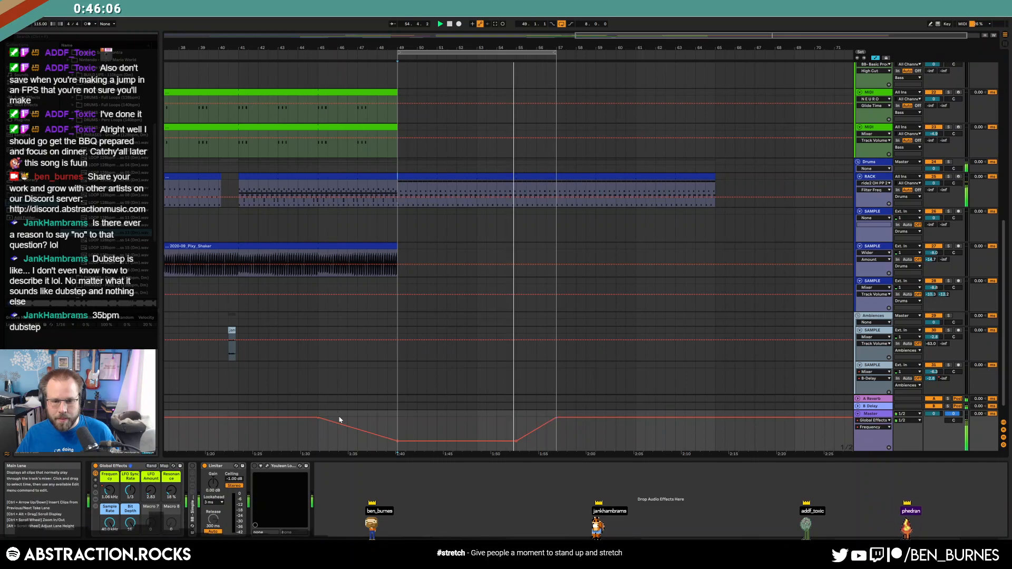
- Move the arrangement loop region to bars 57 to 65
key(shift+Tab)
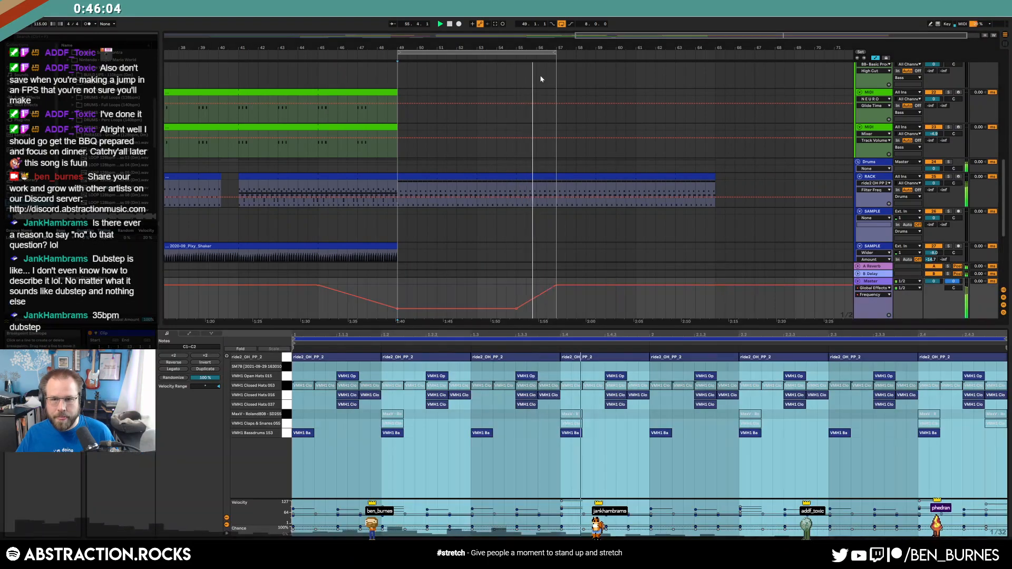
drag(526, 50, 685, 50)
key(shift+Tab)
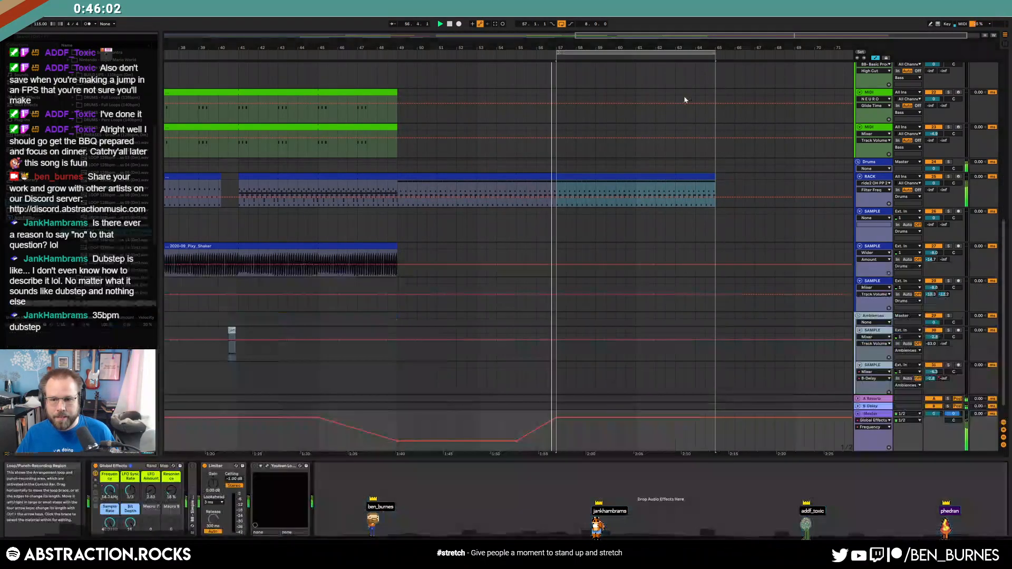
- Split the drum rack clip at bar 57 and delete the ride2_OH_PP_2 notes from bars 49 to 57
double_click(610, 173)
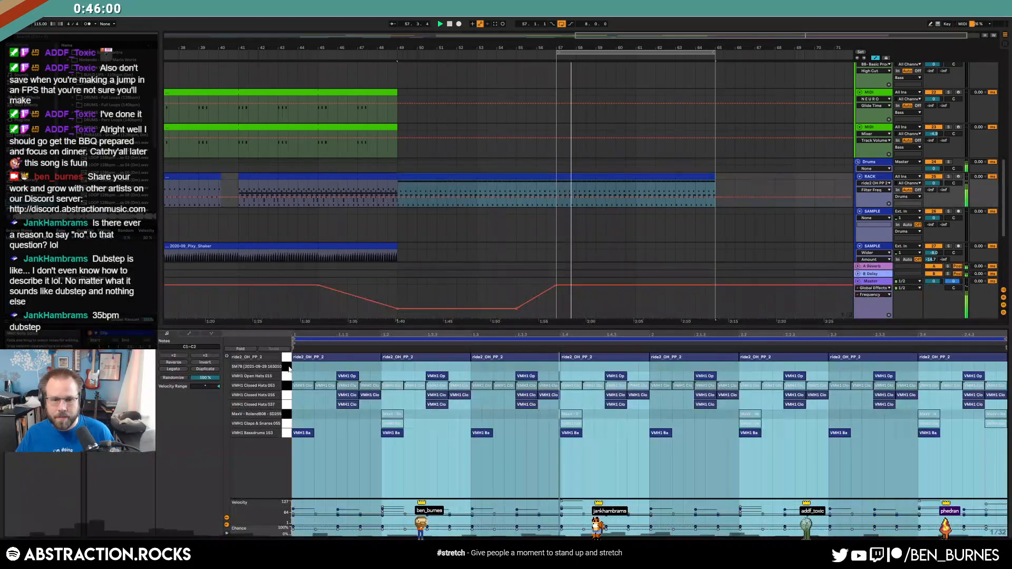
drag(311, 357, 318, 346)
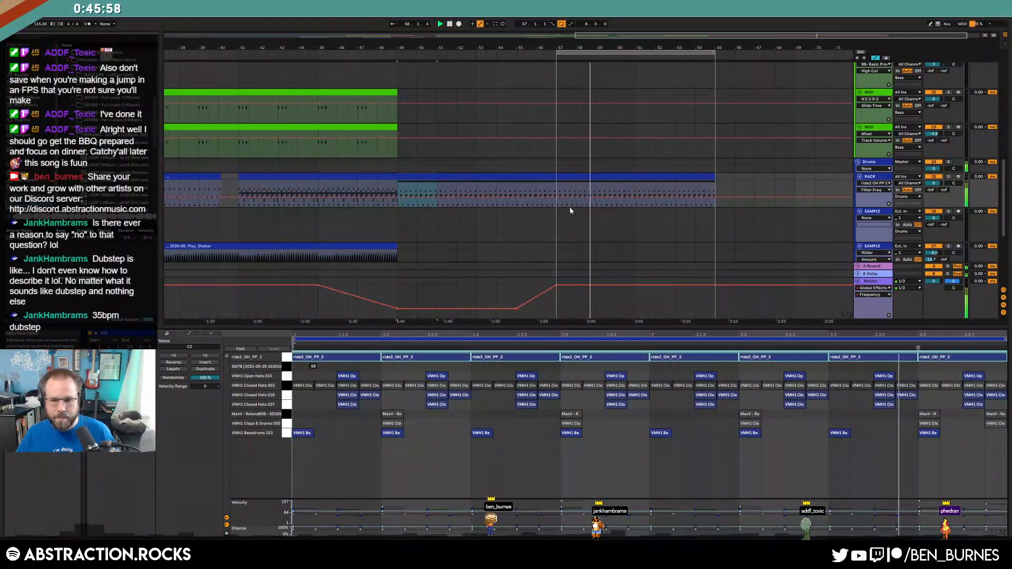
drag(547, 190, 400, 191)
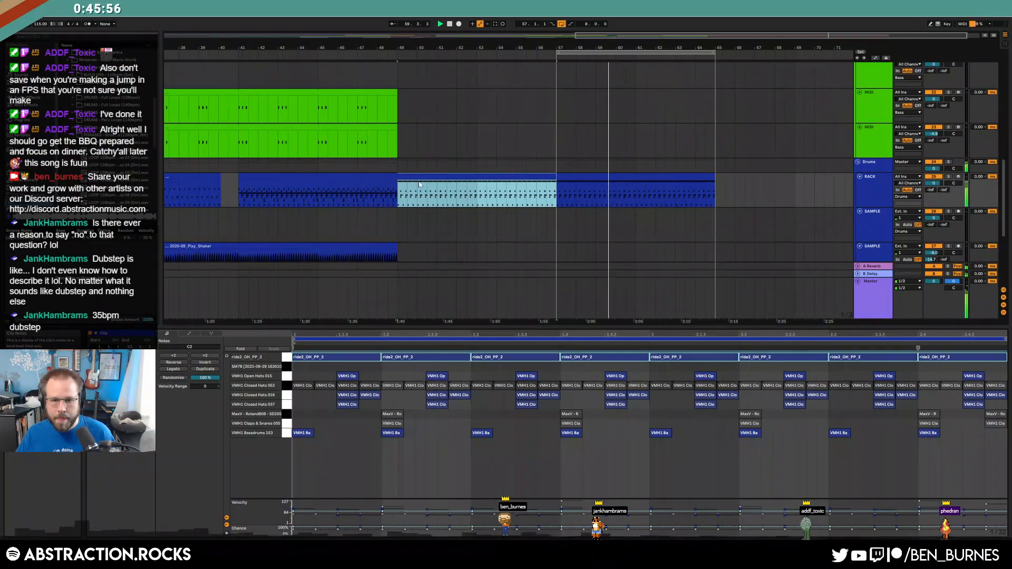
key(Delete)
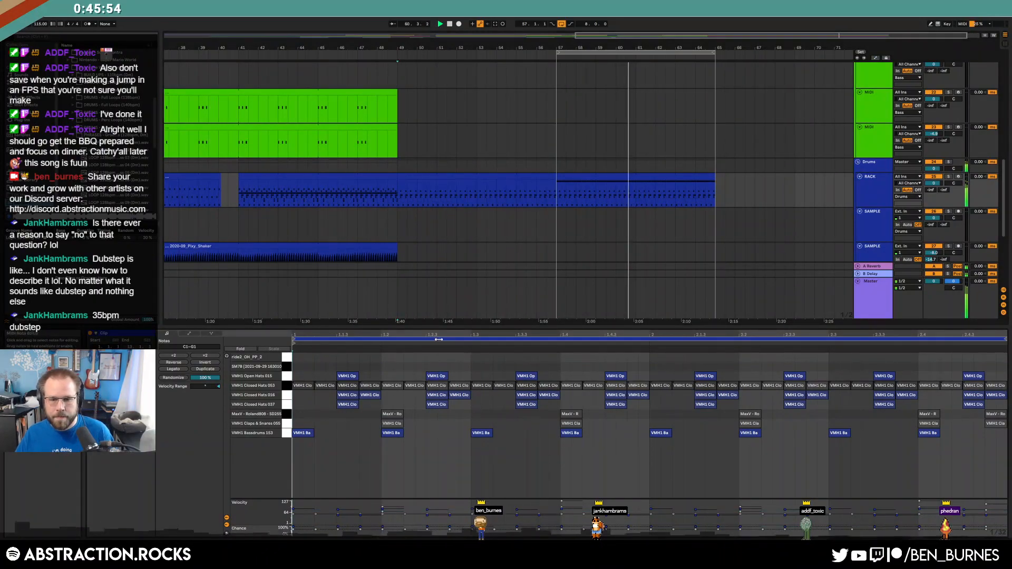
key(ctrl+z)
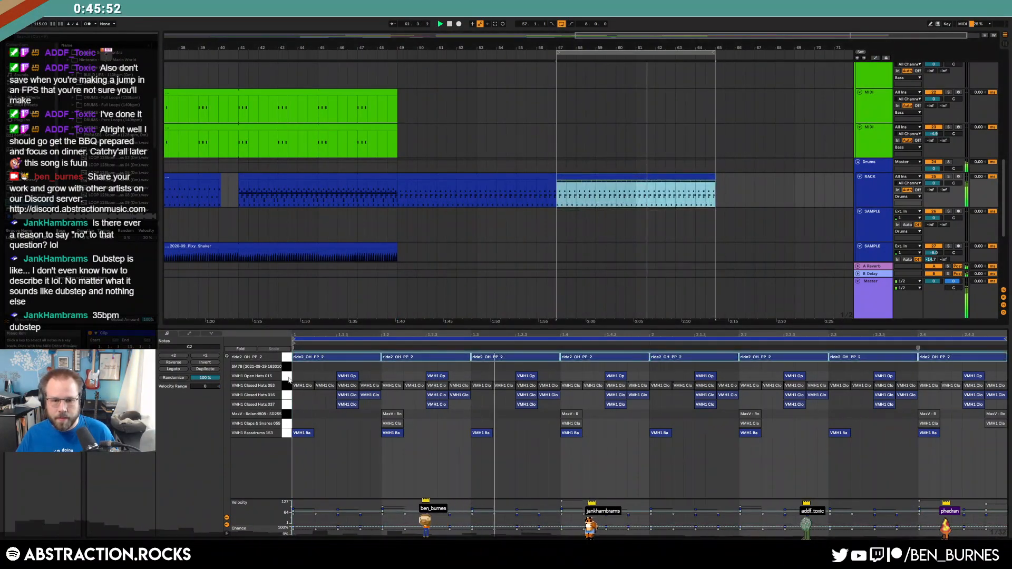
- Examine the open and closed hat notes in the drum clips on either side of bar 57
click(289, 378)
click(288, 385)
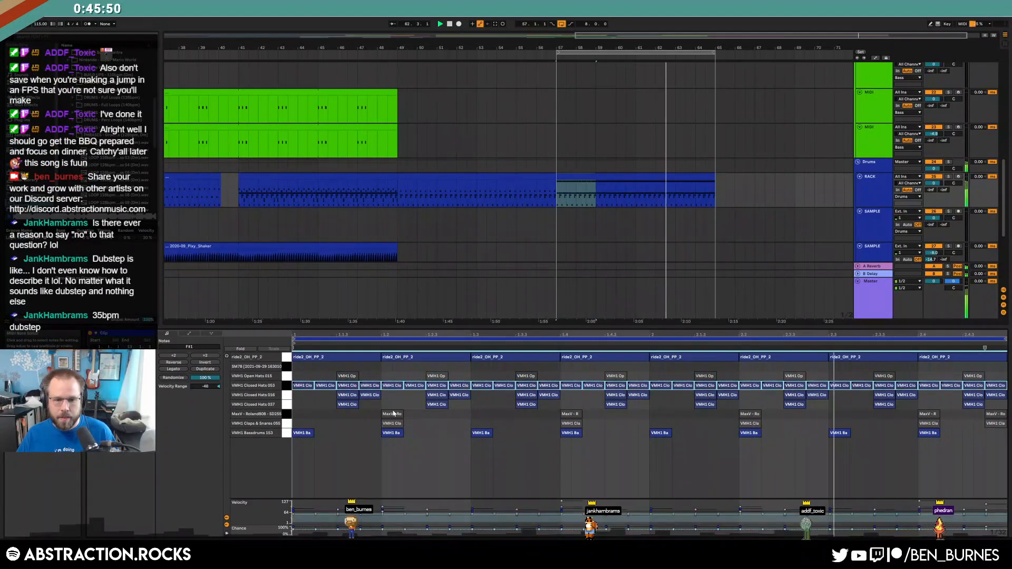
click(534, 174)
click(288, 376)
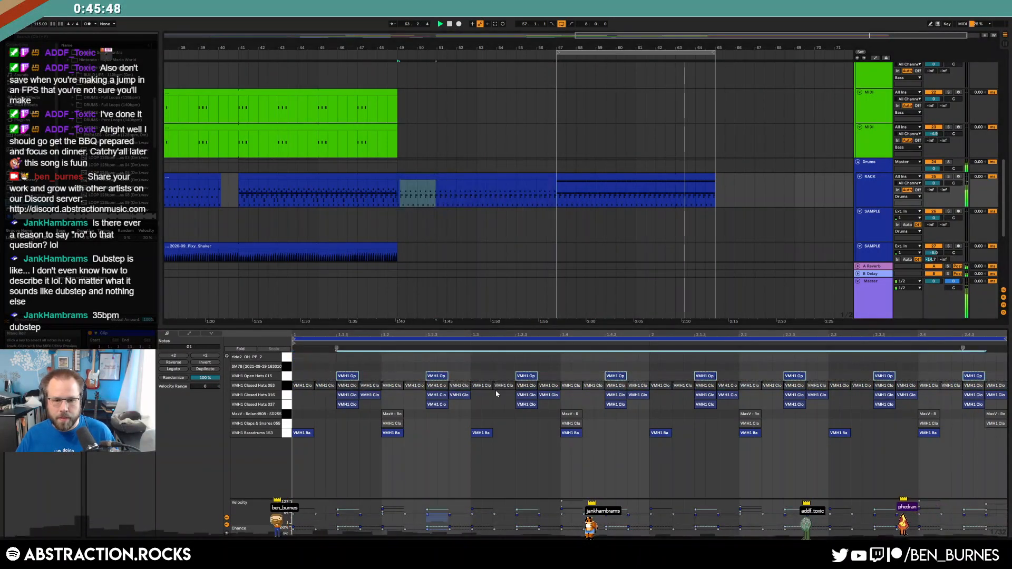
key(shift+Tab)
- Arm the empty MIDI track in the Leads group and turn on Glide in its Operator
scroll(651, 252, up, 5)
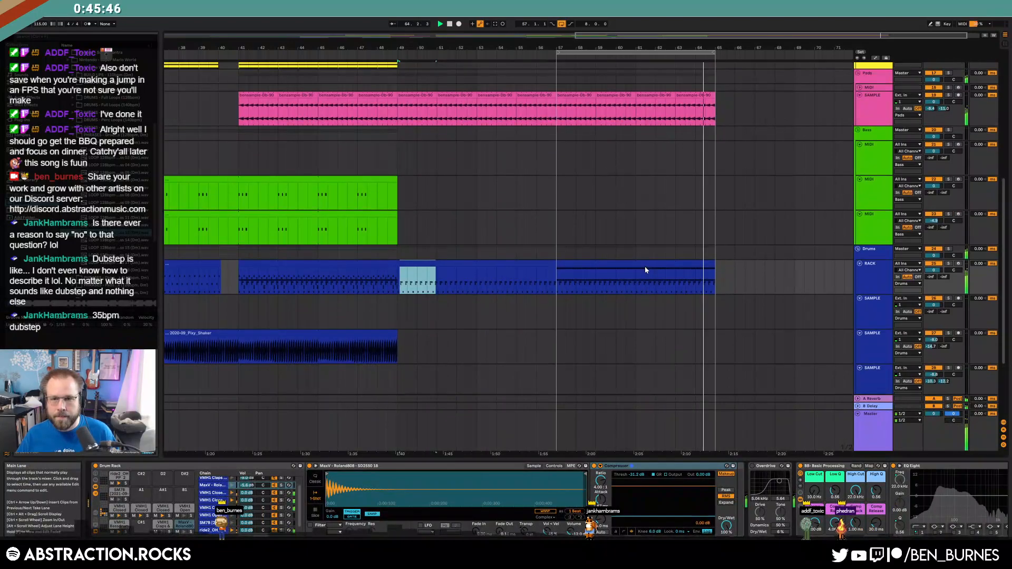
scroll(645, 280, up, 6)
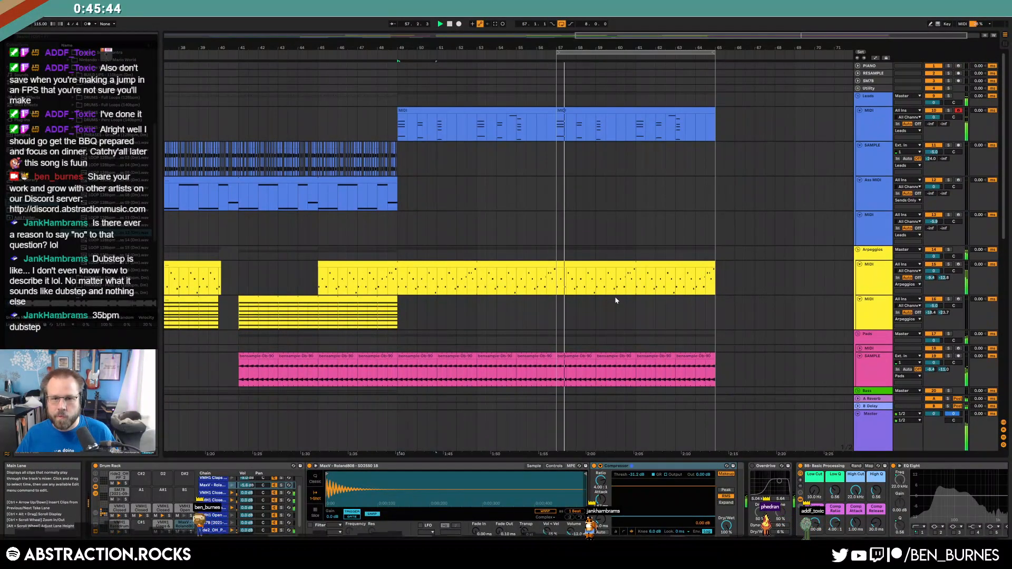
click(959, 215)
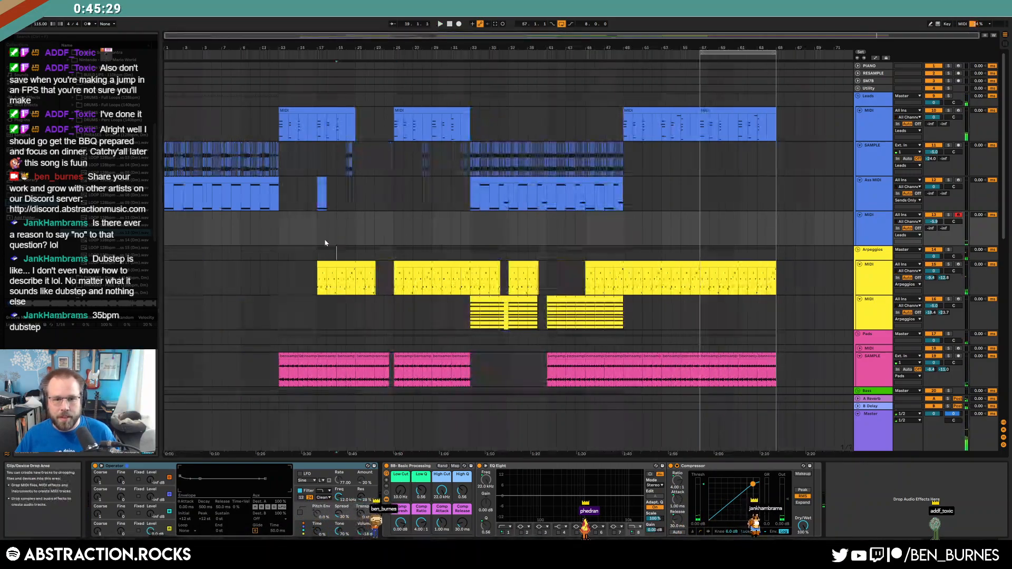
click(337, 253)
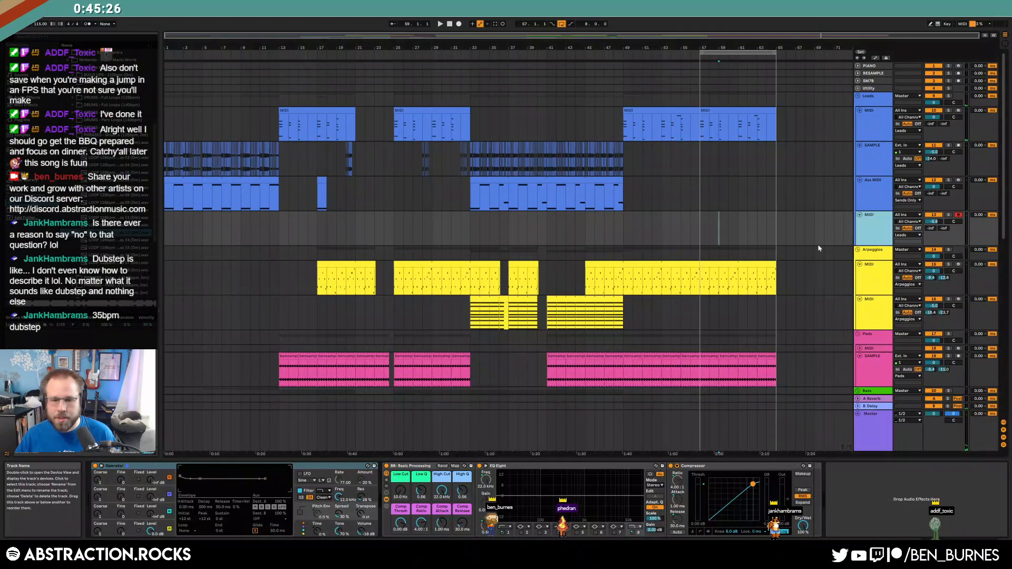
click(255, 531)
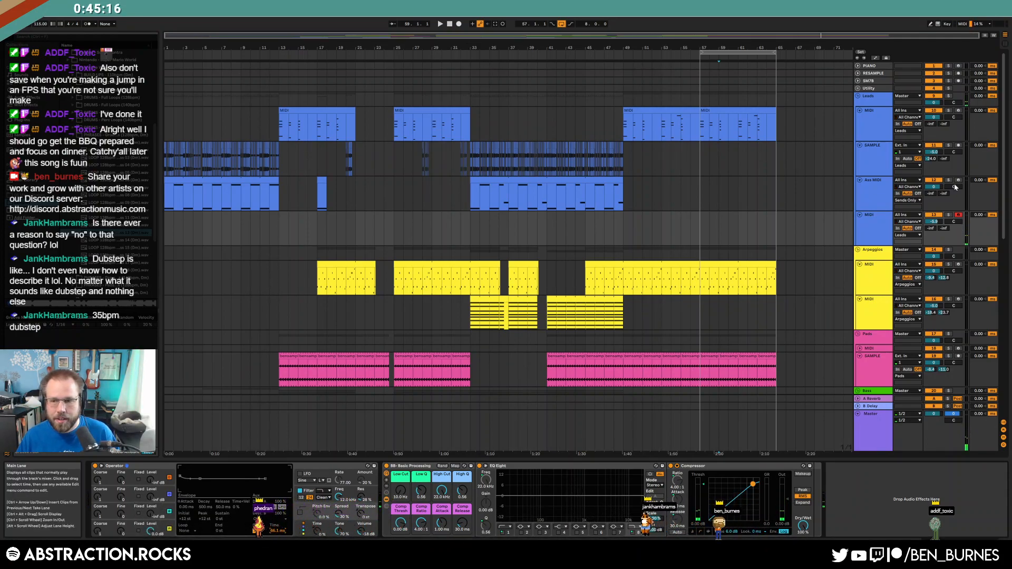
- Turn up the armed lead track's reverb send and reset its delay send to -inf
drag(930, 229, 930, 225)
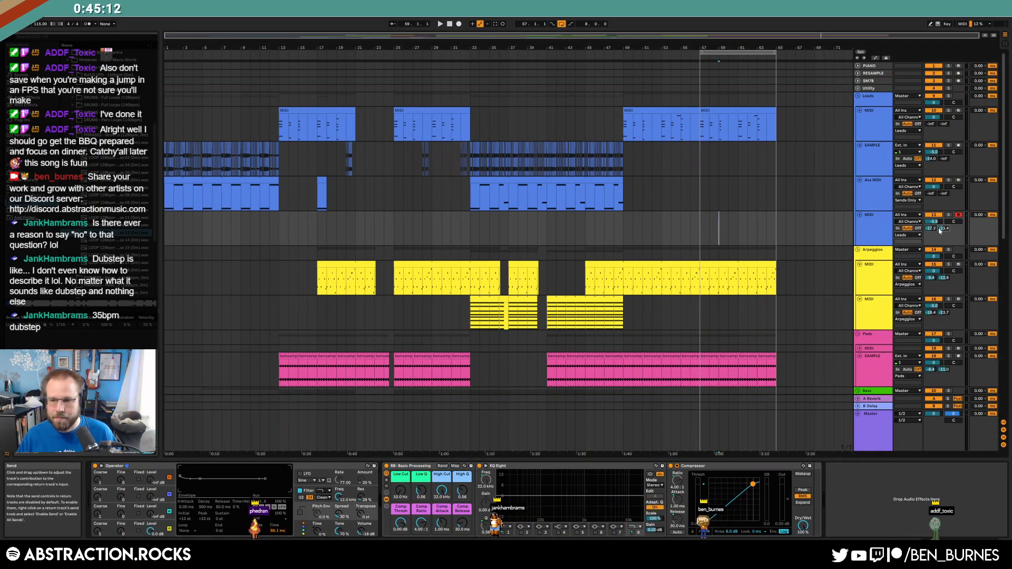
double_click(943, 228)
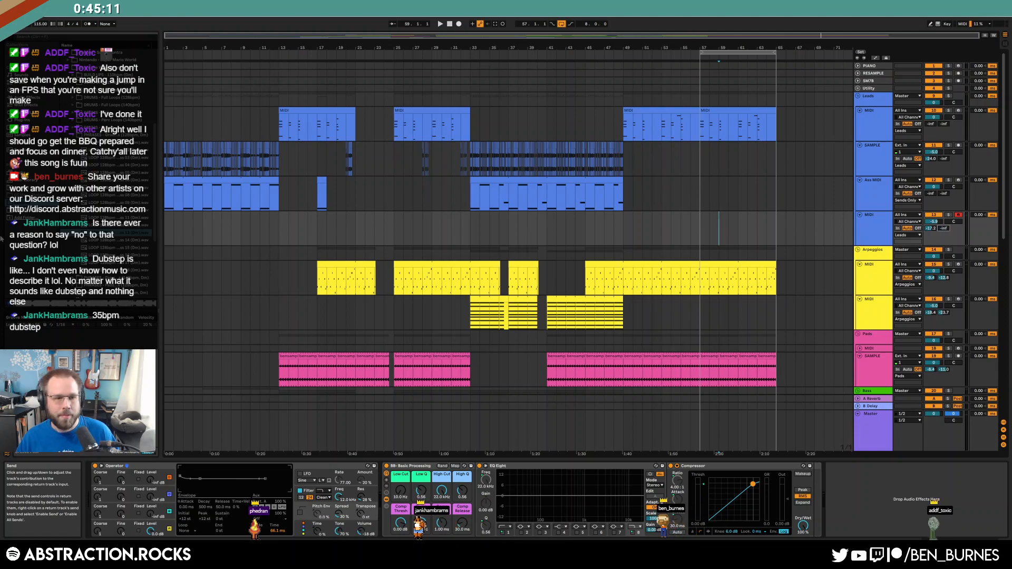
- Add a Delay to the lead track, change its left beat division and set its filter to about 2.79 kHz with width about 3.74
click(32, 98)
click(84, 101)
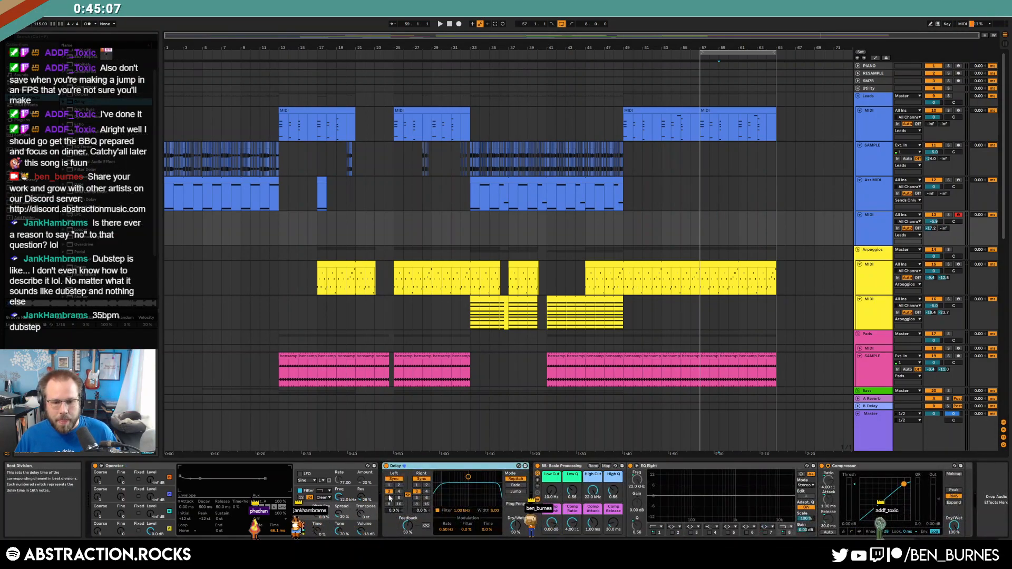
click(389, 498)
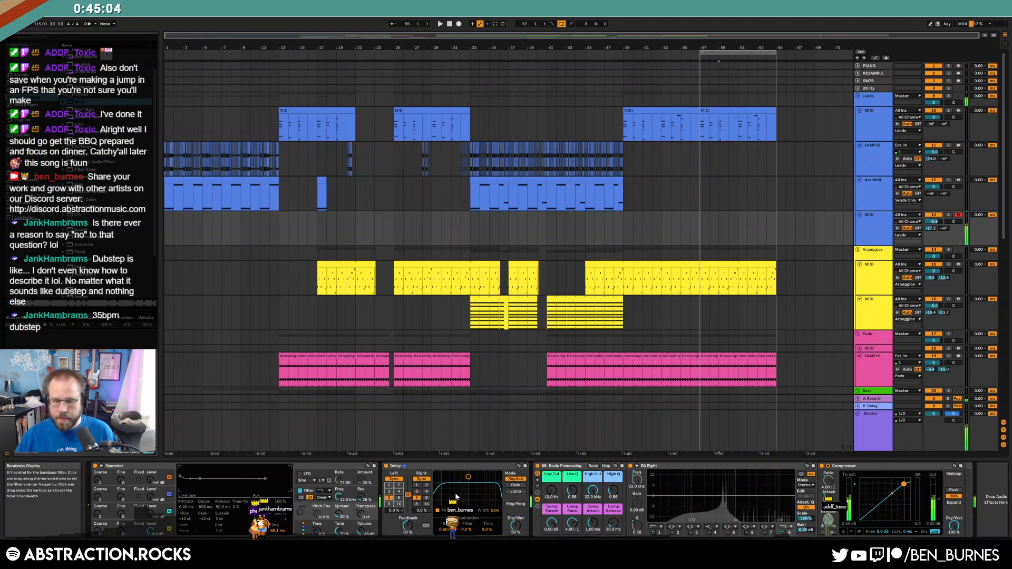
click(468, 477)
drag(468, 477, 480, 491)
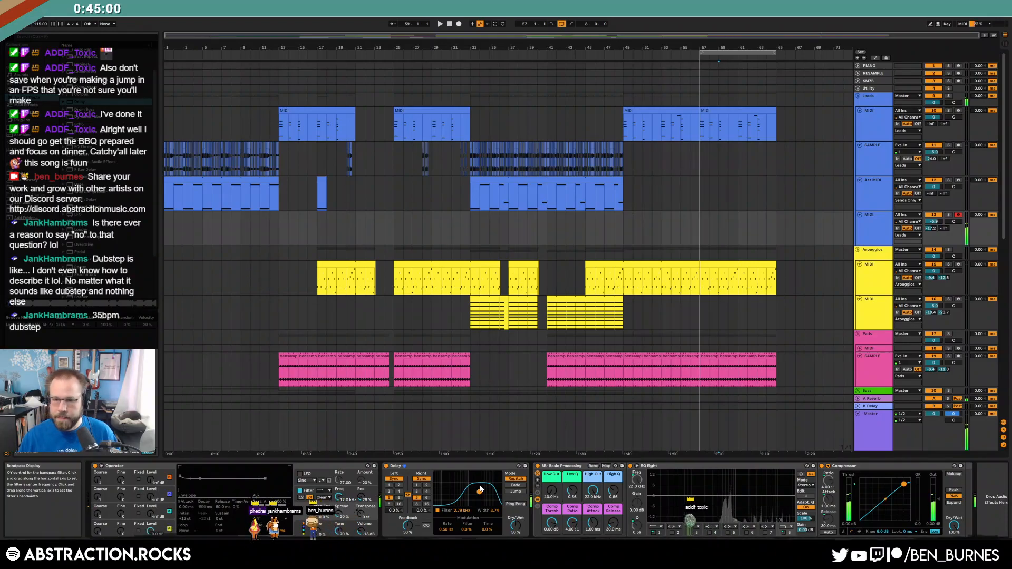
- Record a new melody on the armed lead track from just before bar 56 to bar 65
click(681, 227)
key(F9)
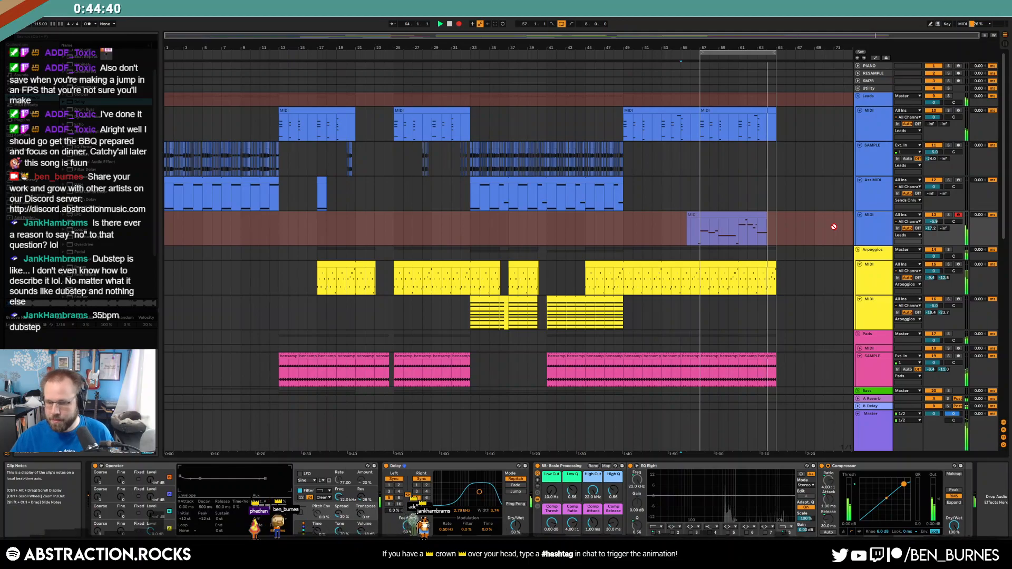
key(space)
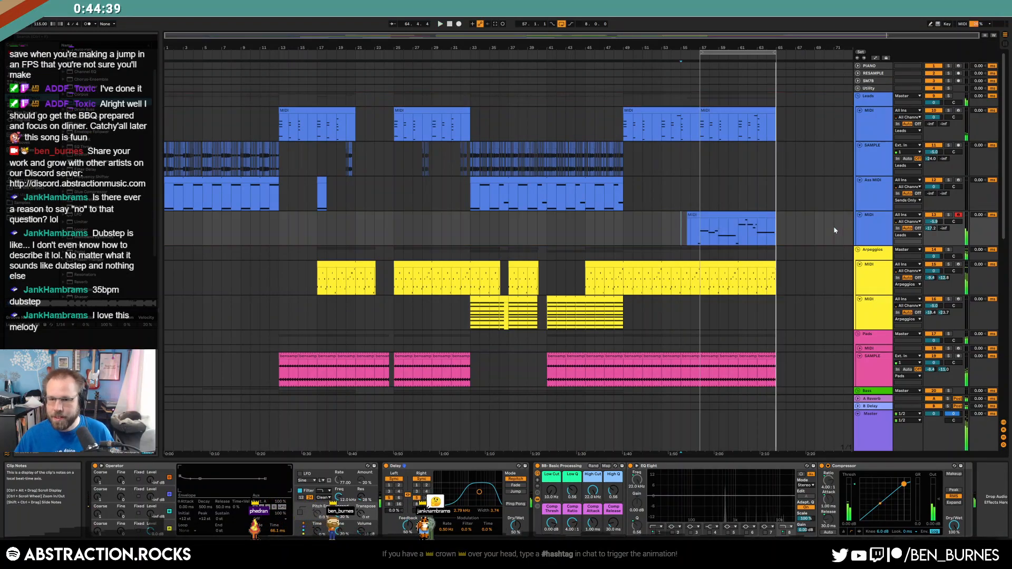
- Open the recorded melody clip and check its long final D#4 note
double_click(773, 225)
click(930, 421)
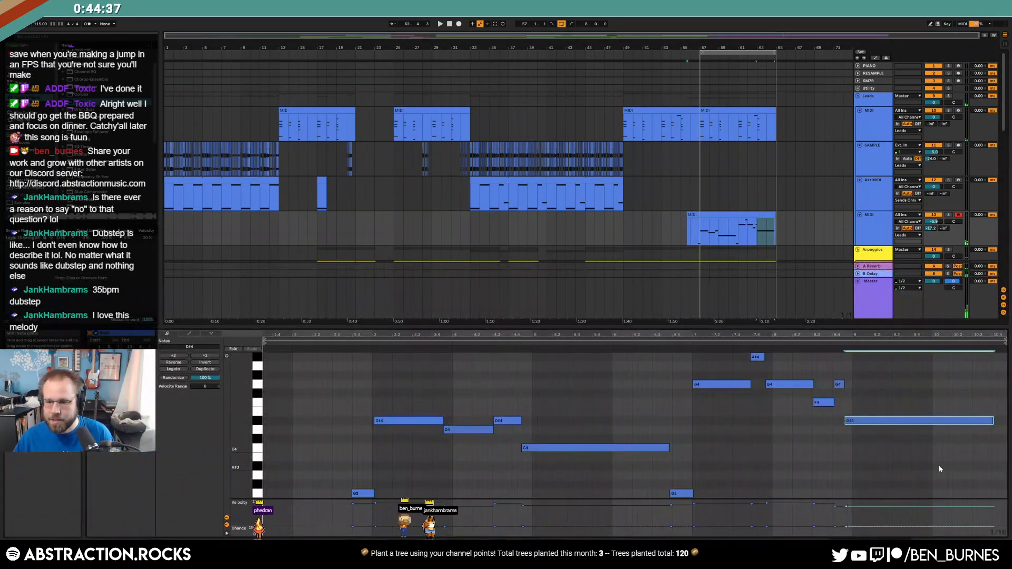
key(shift+Tab)
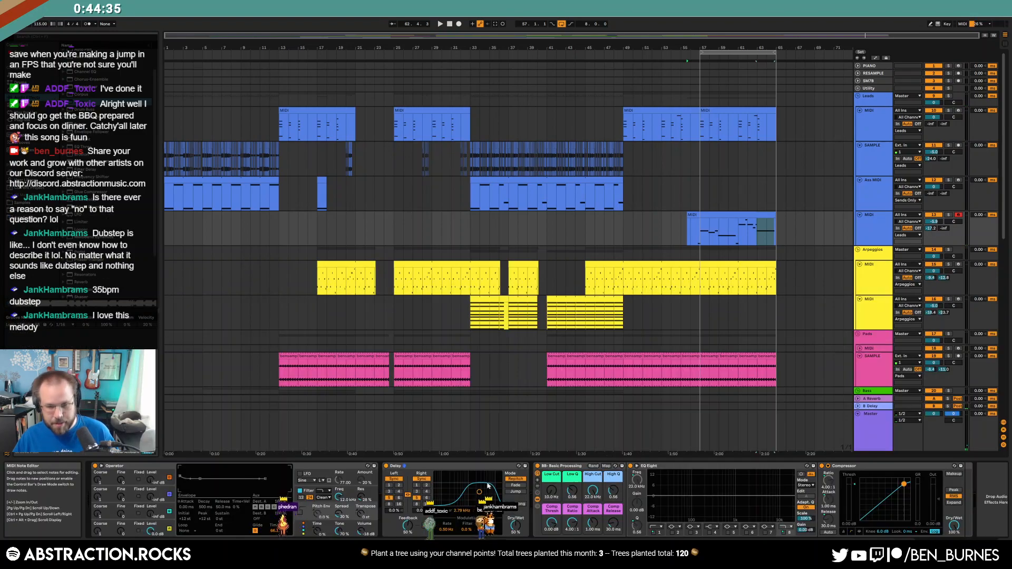
- Lower the dry/wet mix and the feedback of the lead track's Delay
drag(516, 526, 516, 553)
drag(407, 525, 409, 533)
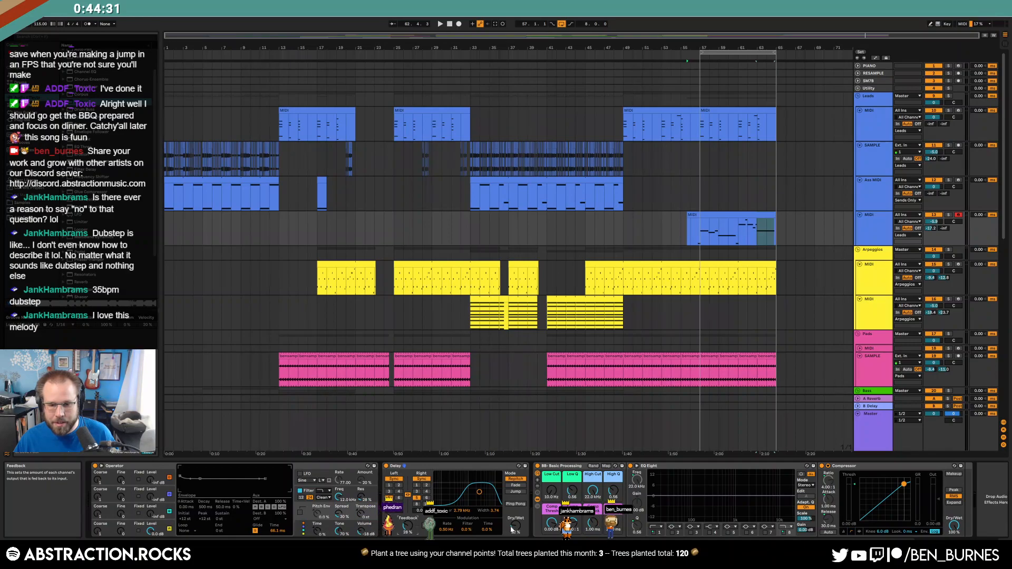
drag(511, 529, 510, 534)
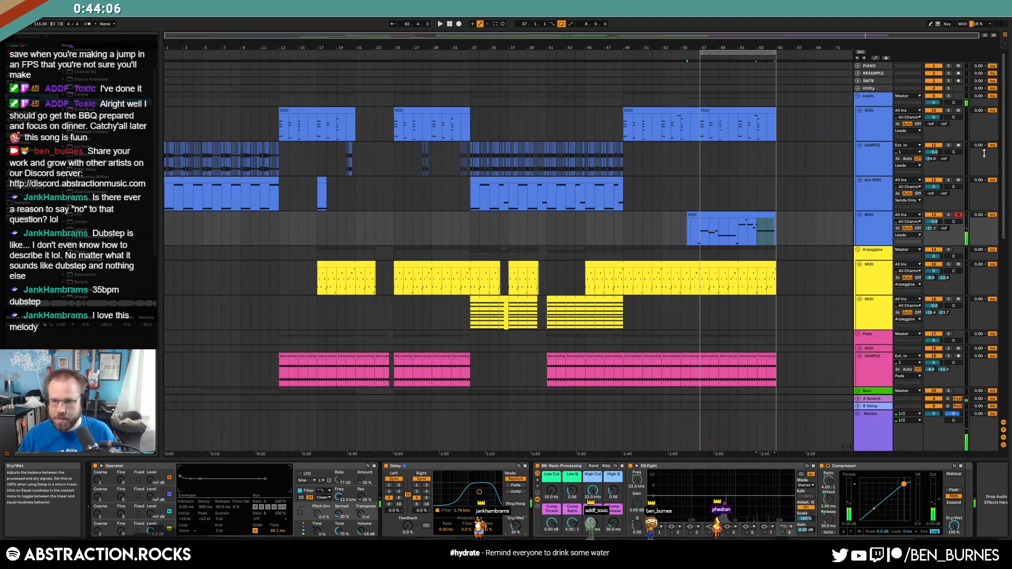
- Trim the recorded melody clip to start at bar 56 and quantize all of its notes
click(949, 216)
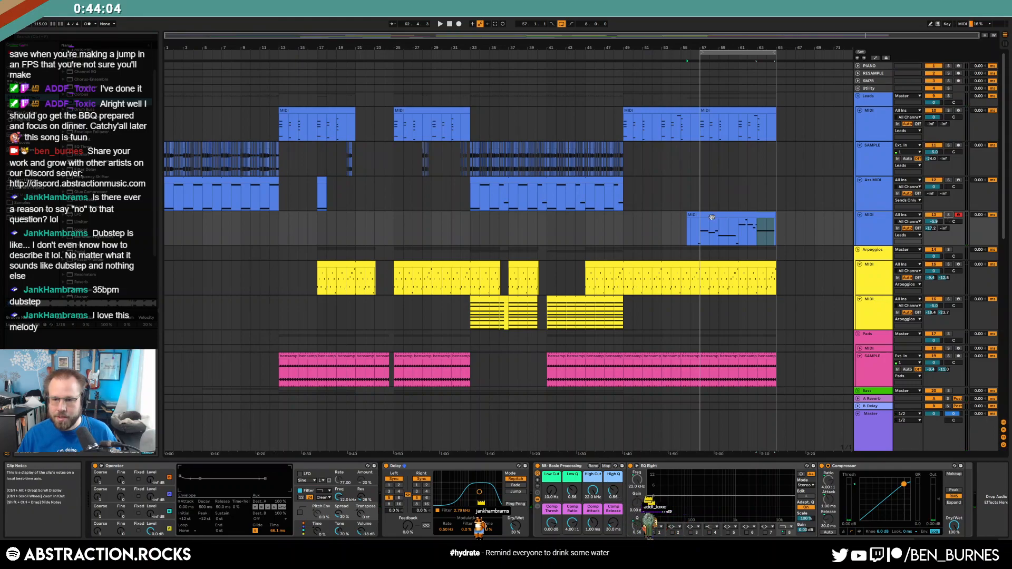
click(690, 215)
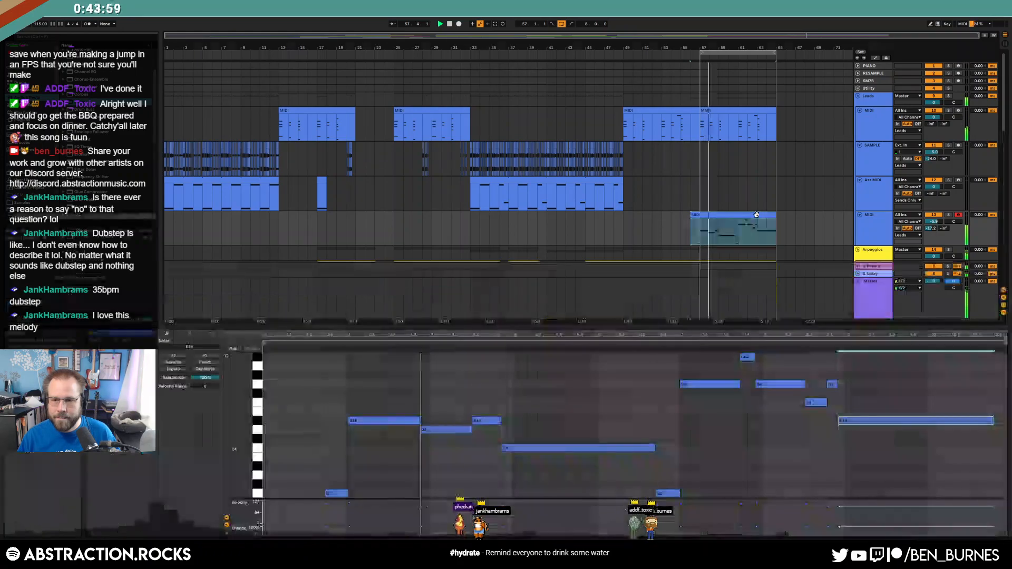
double_click(759, 216)
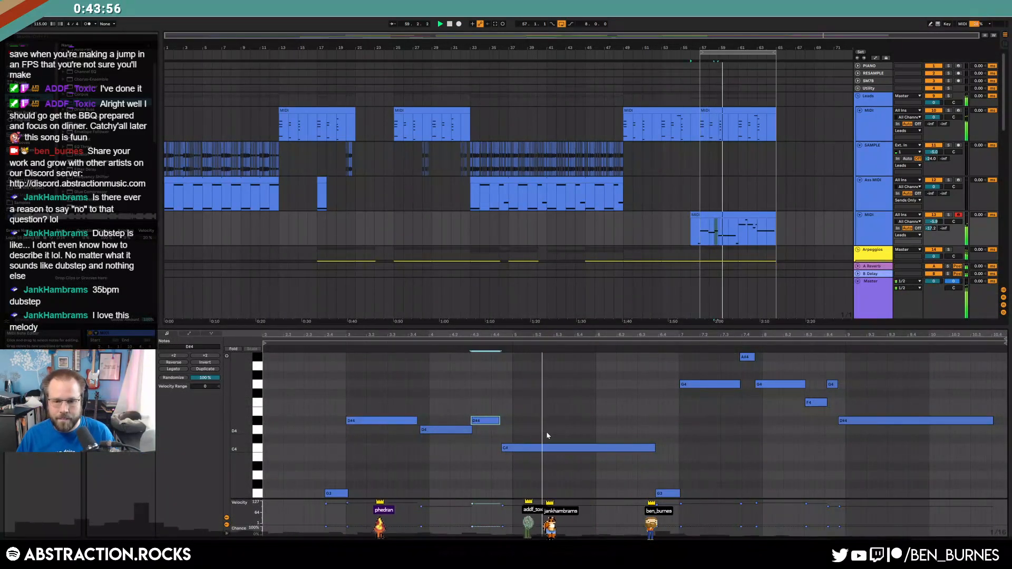
click(573, 448)
click(704, 384)
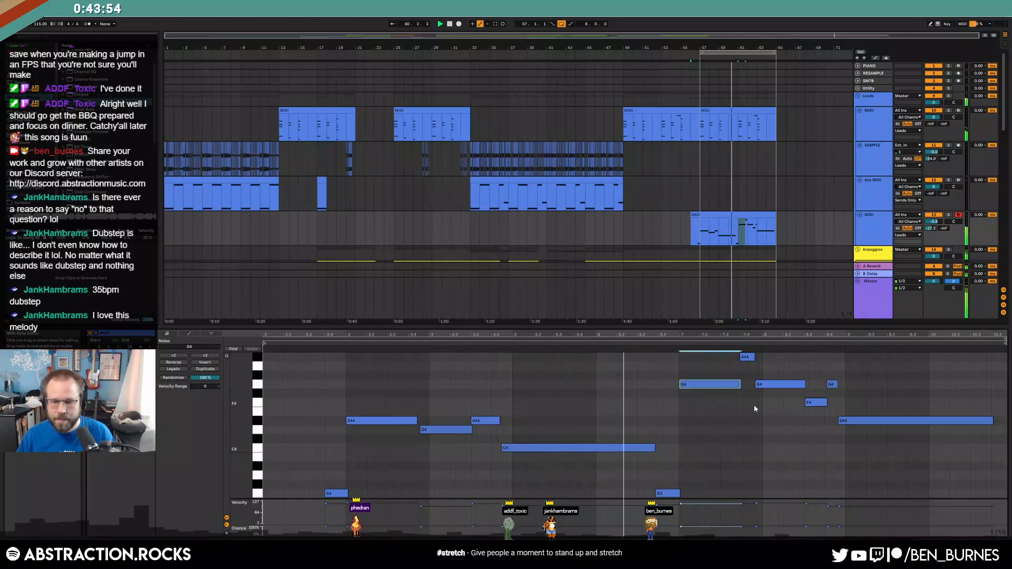
key(ctrl+a)
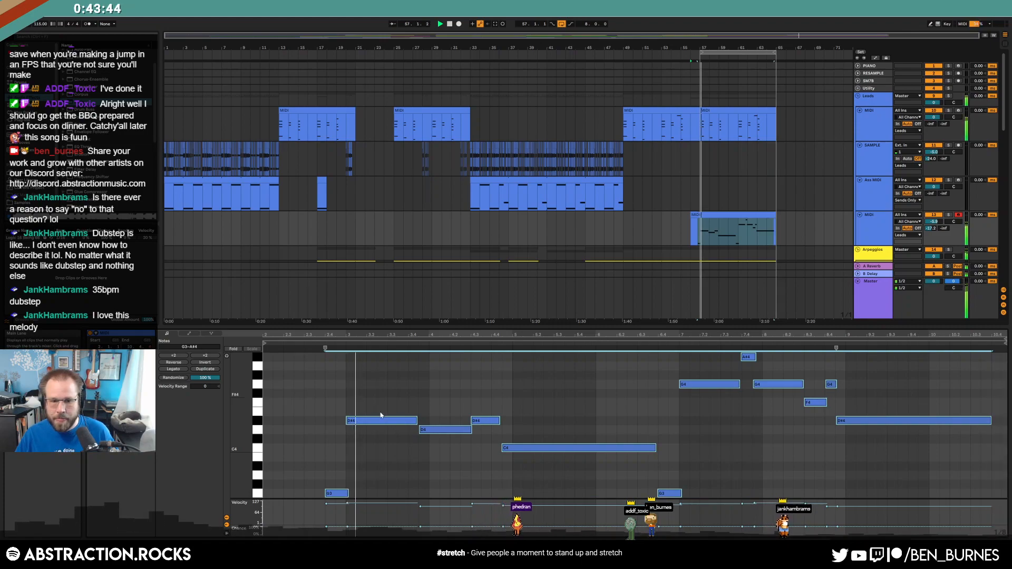
- Copy the lead melody's opening G3 note to the end of the clip, right after the long D#4 note
click(334, 485)
drag(337, 494, 998, 495)
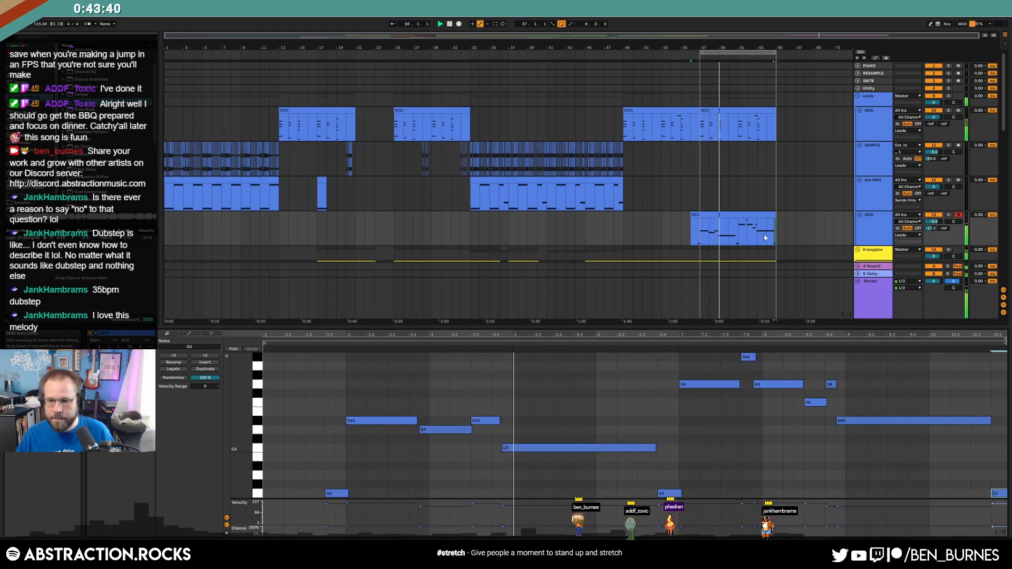
- Copy the second arpeggio track's clip from bar 33 to bar 57 and extend it to bar 65
click(799, 227)
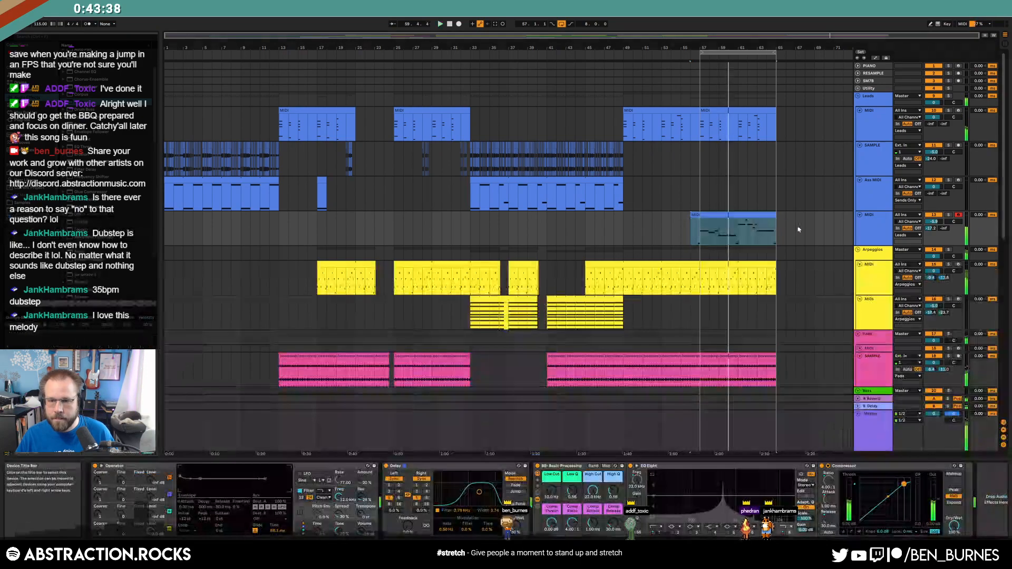
click(577, 53)
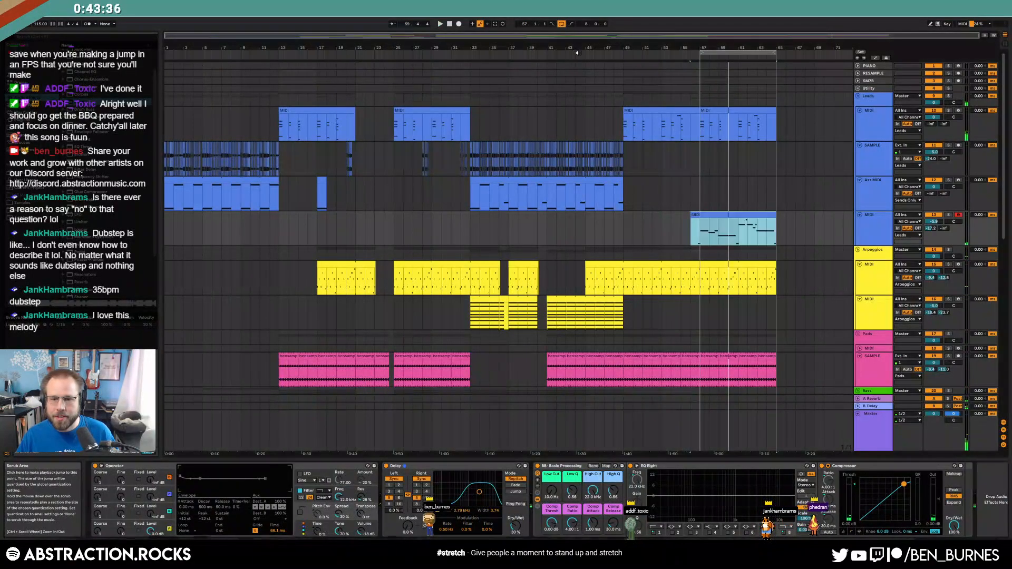
scroll(669, 243, down, 5)
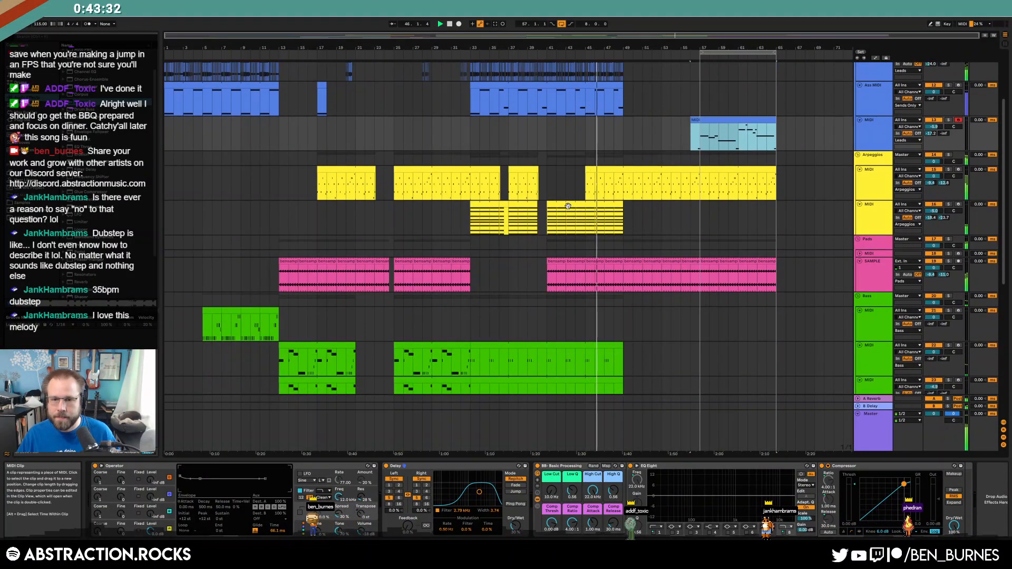
click(577, 224)
click(488, 206)
key(ctrl+c)
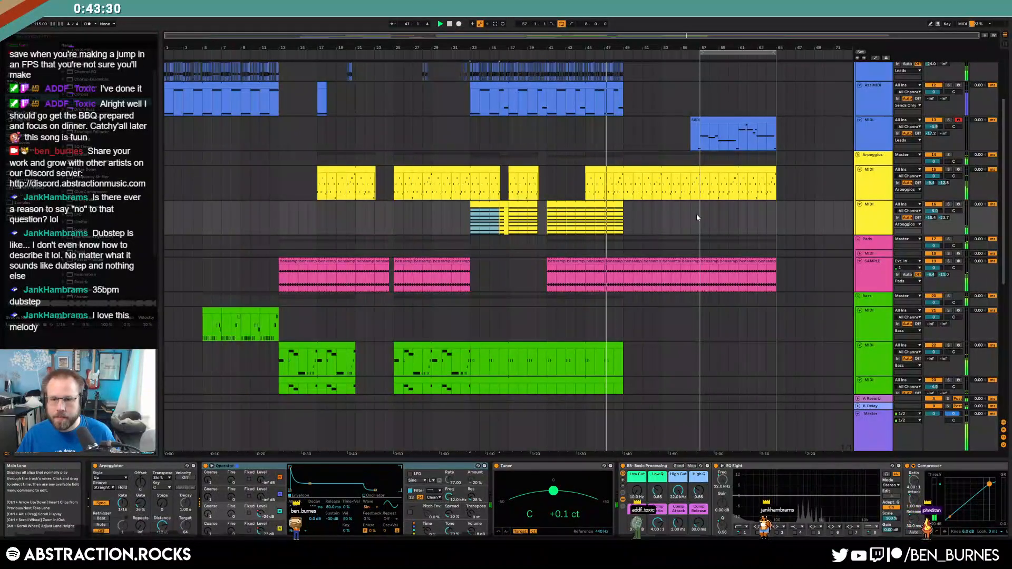
click(699, 217)
key(ctrl+v)
drag(728, 205, 777, 211)
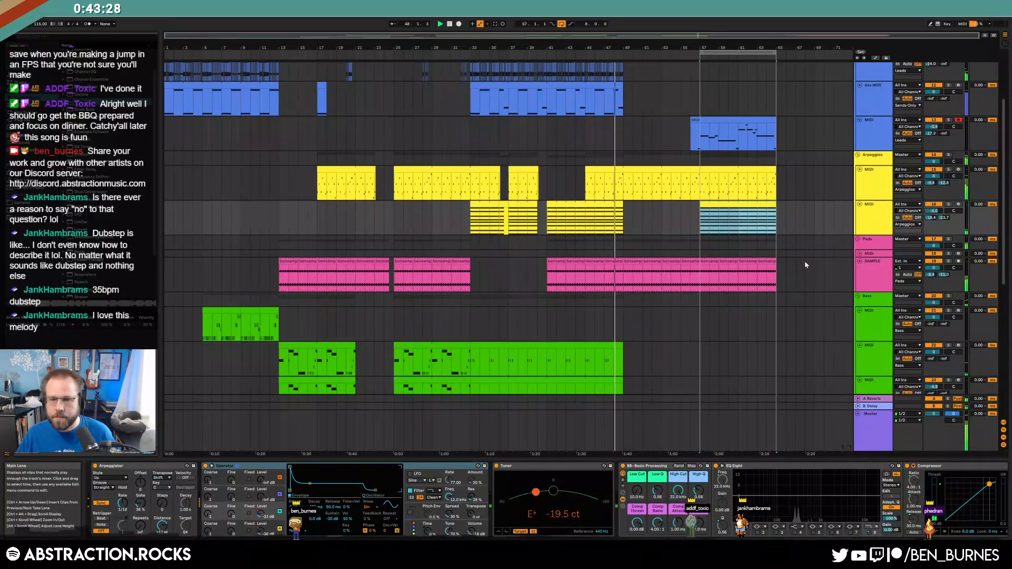
- Copy the clips of the two lower bass tracks from bar 25 to bars 57 to 65
scroll(806, 261, down, 5)
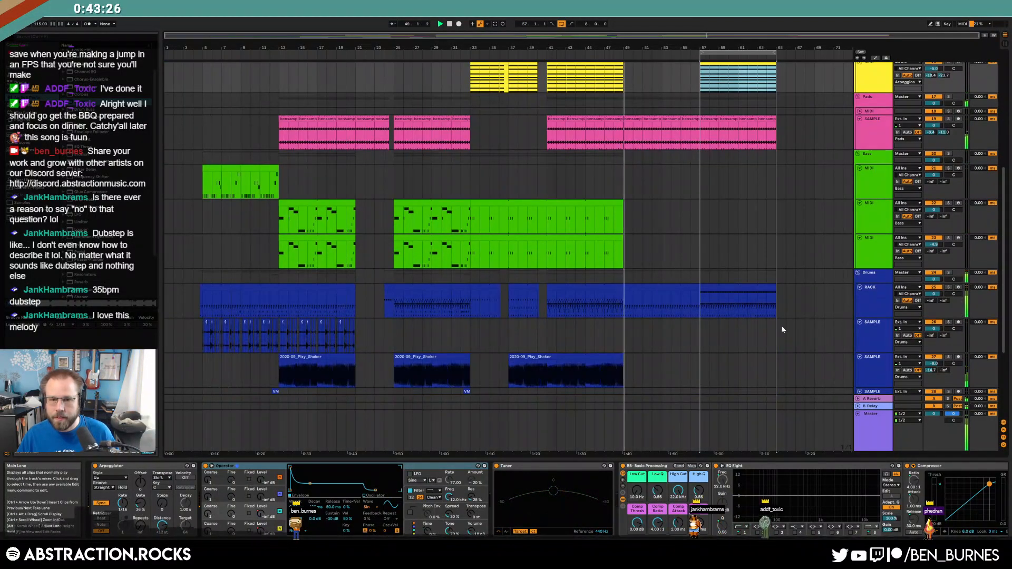
click(414, 205)
shift+click(422, 237)
key(ctrl+c)
click(699, 213)
key(ctrl+v)
scroll(738, 290, down, 4)
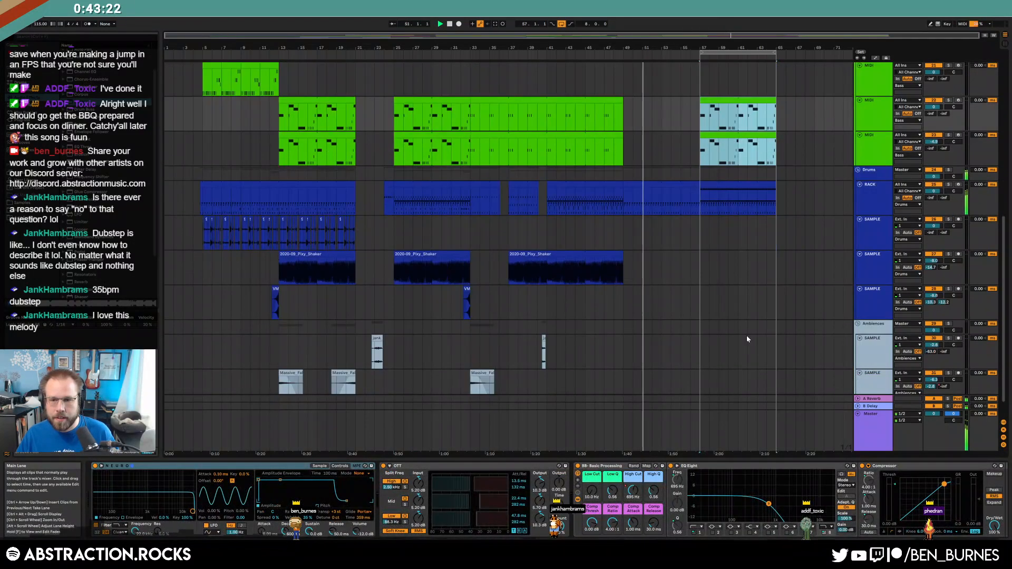
- Copy the Massive Fall ambience clips so that one ends at bar 57 and another starts at bar 49
scroll(747, 335, down, 1)
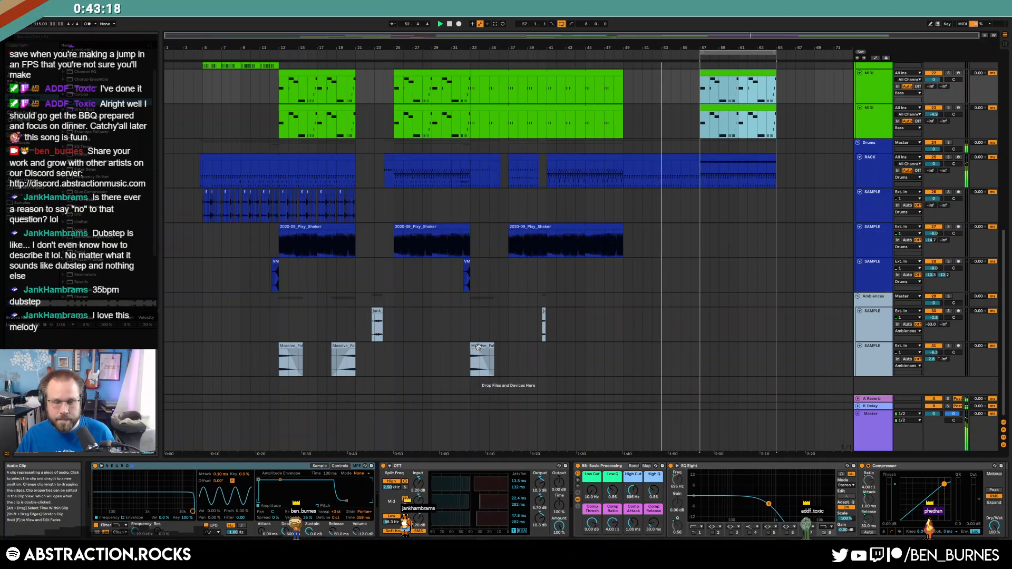
drag(345, 346, 690, 363)
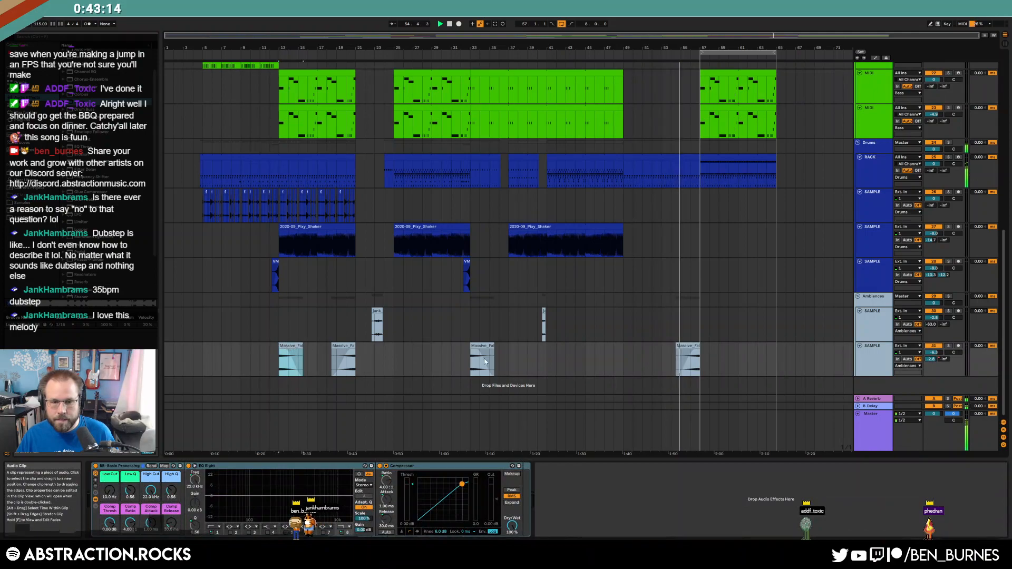
click(623, 352)
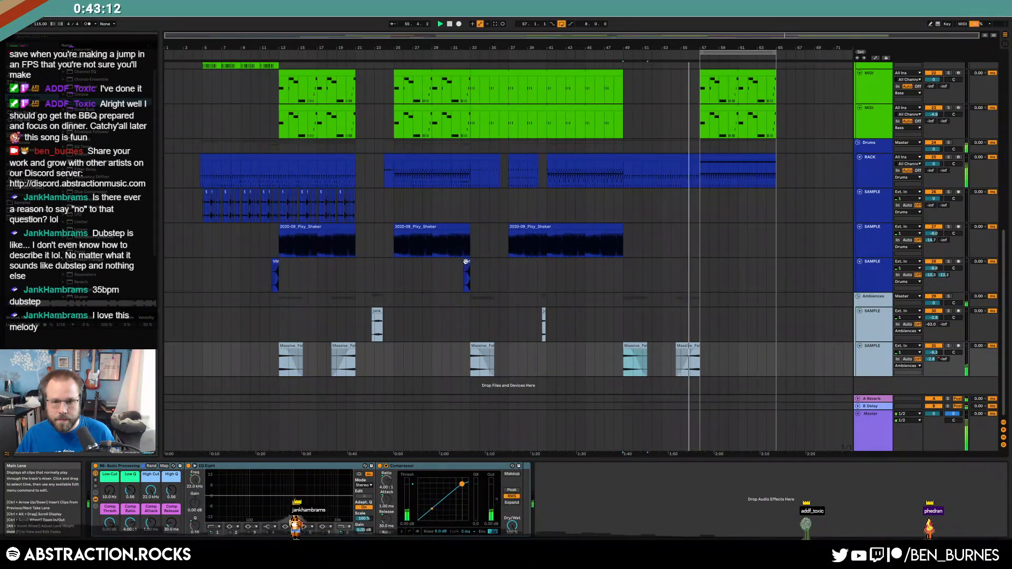
- Place a copy of the crash sample from bar 32 at bar 57 on the same drum sample track
click(466, 262)
click(701, 269)
key(ctrl+v)
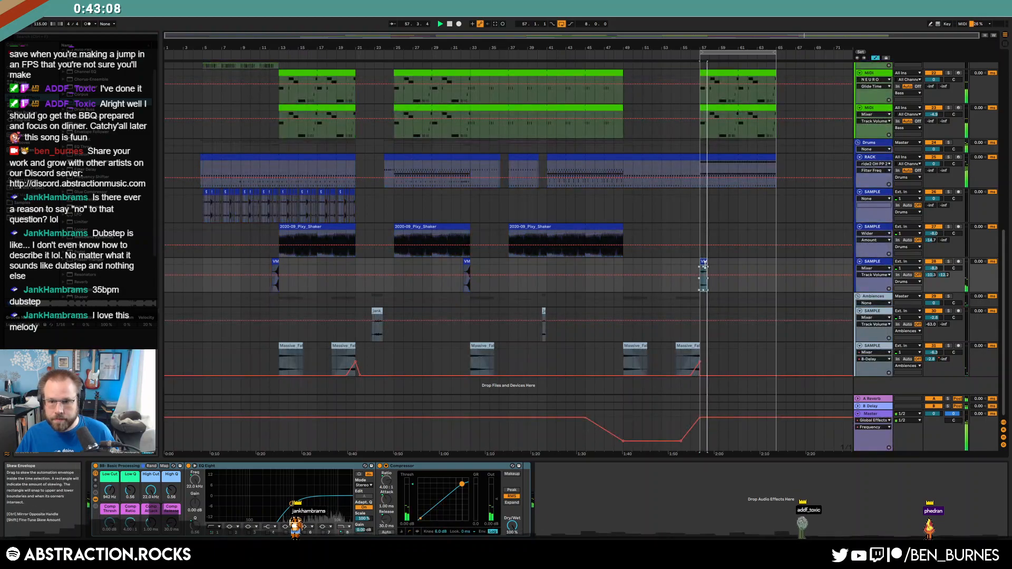
scroll(705, 268, up, 5)
click(585, 266)
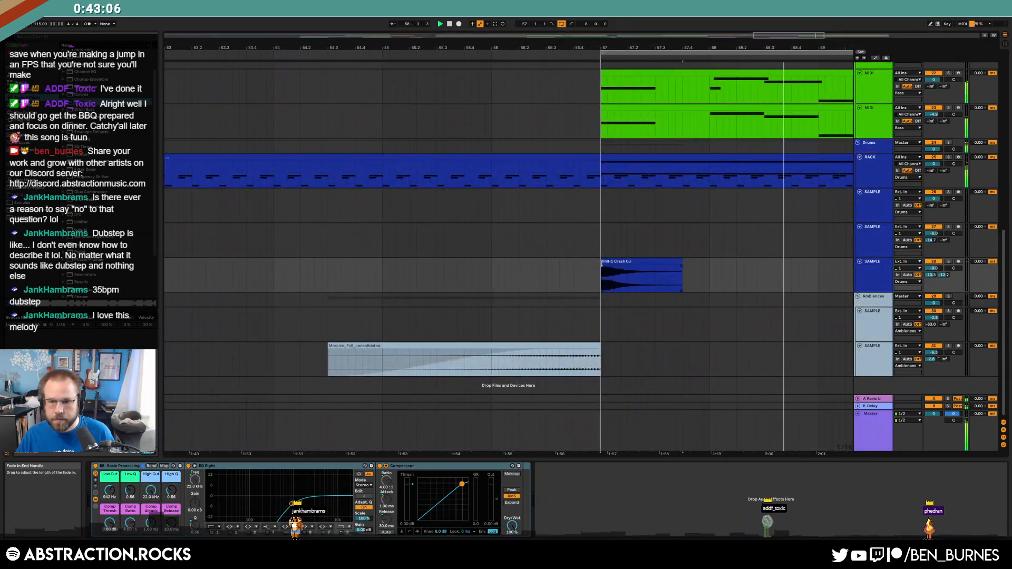
- Copy the rising crash clip from before bar 33 so that it ends at bar 49
scroll(666, 270, down, 5)
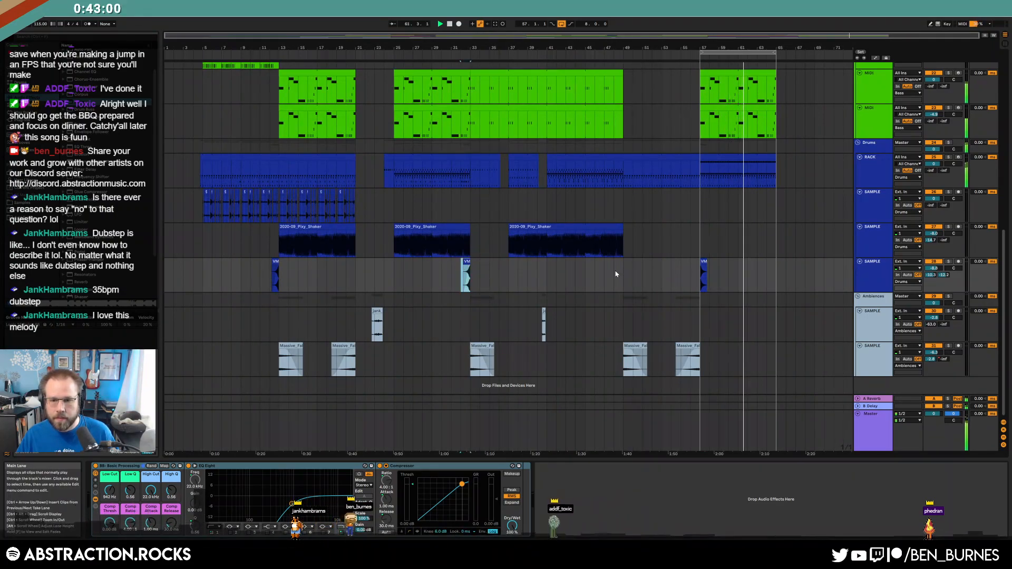
key(a)
- Lower the gain of the crash clip at bar 57
key(a)
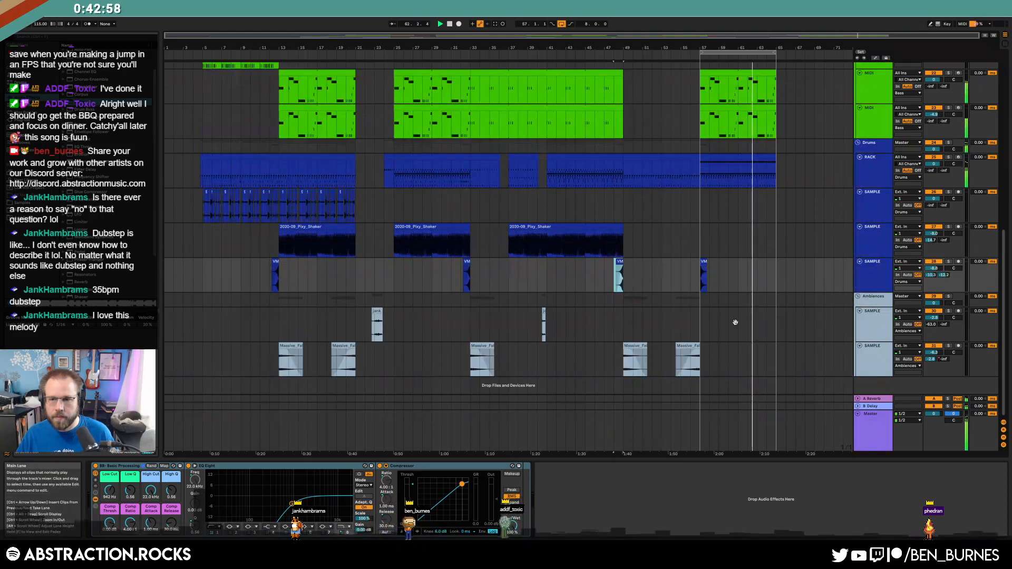
key(shift+Tab)
key(a)
key(a)
scroll(777, 274, up, 3)
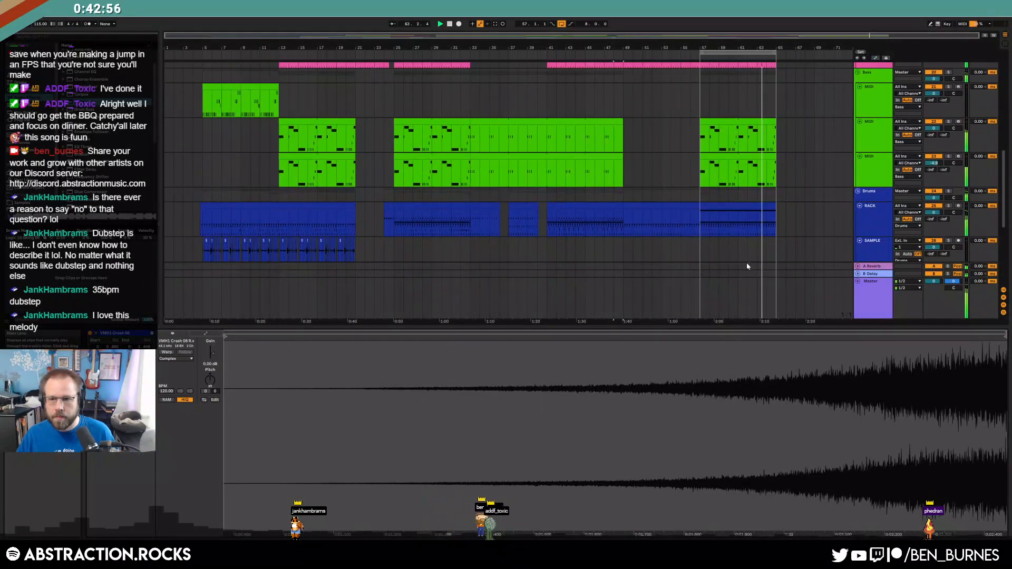
key(shift+Tab)
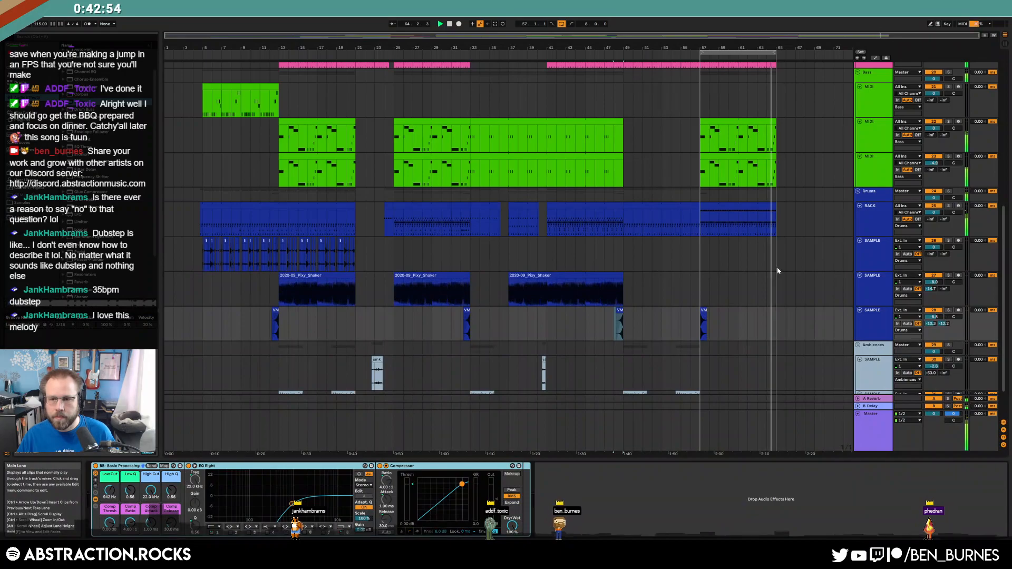
scroll(783, 271, up, 3)
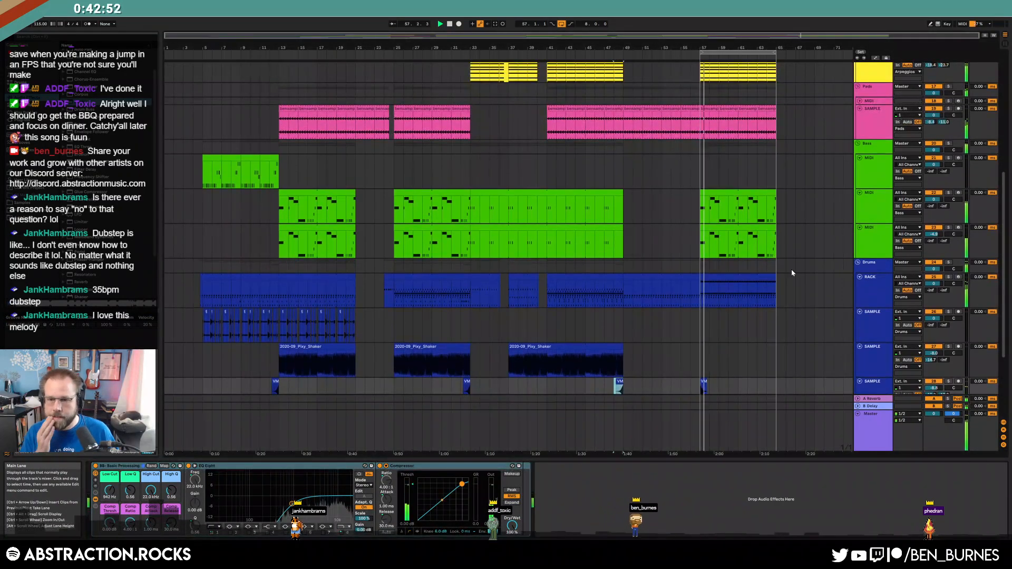
scroll(792, 273, down, 3)
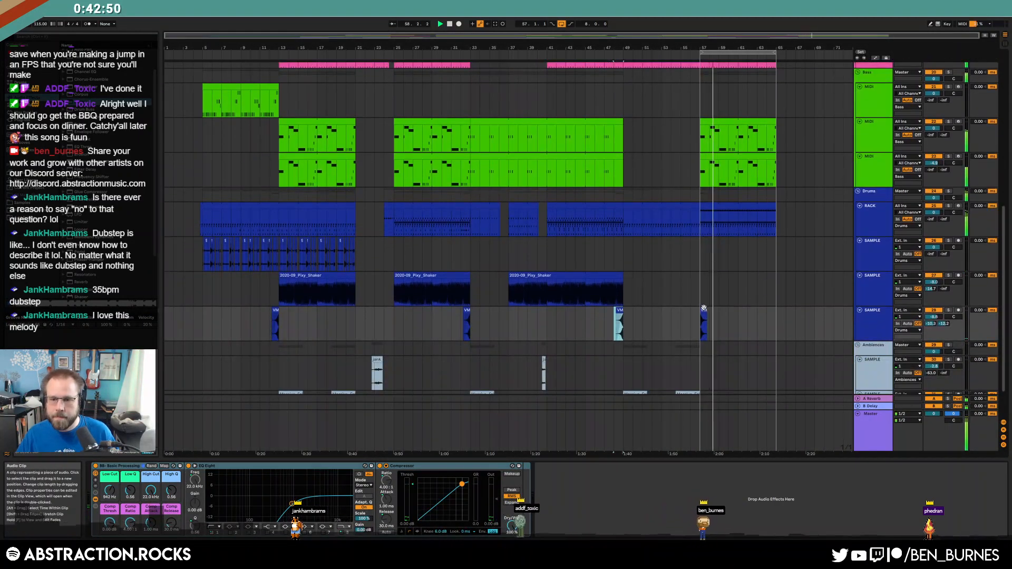
double_click(704, 312)
drag(212, 358, 212, 366)
key(shift+Tab)
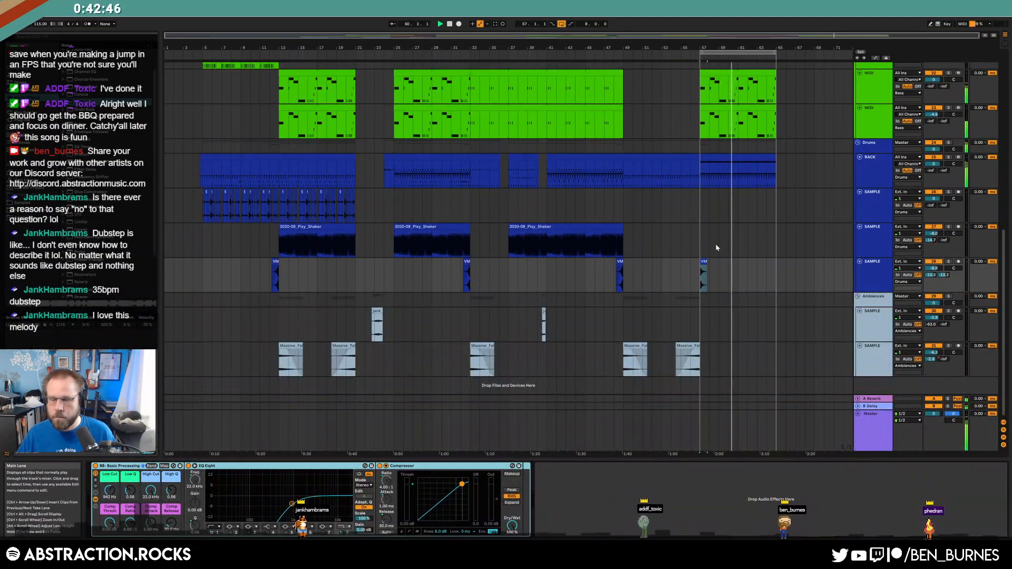
- In the upper copied bass clip at bar 57, shorten the first C3, start D#3 later and move the short C3 back to 1.4
scroll(709, 297, up, 1)
scroll(712, 295, up, 9)
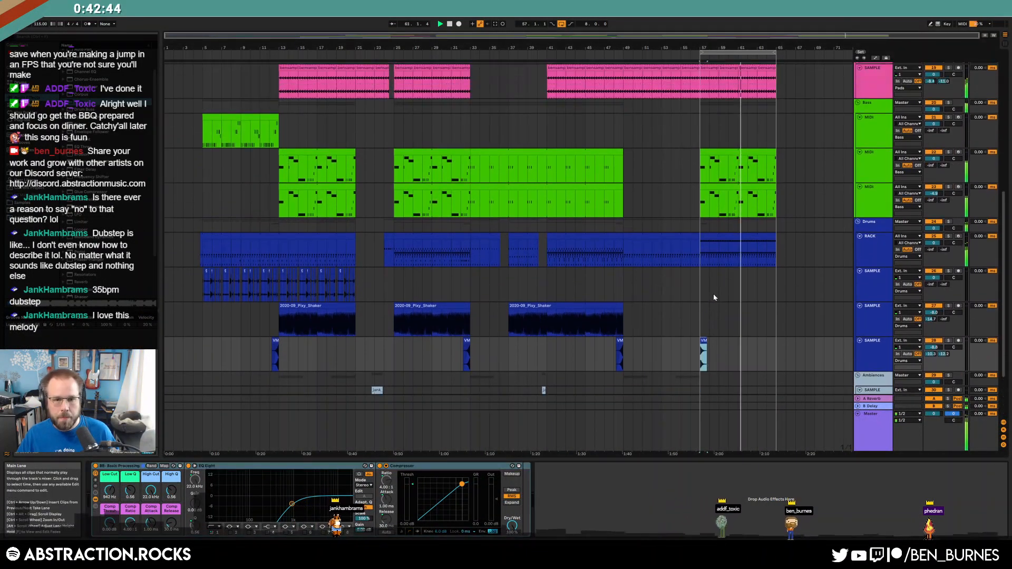
double_click(745, 231)
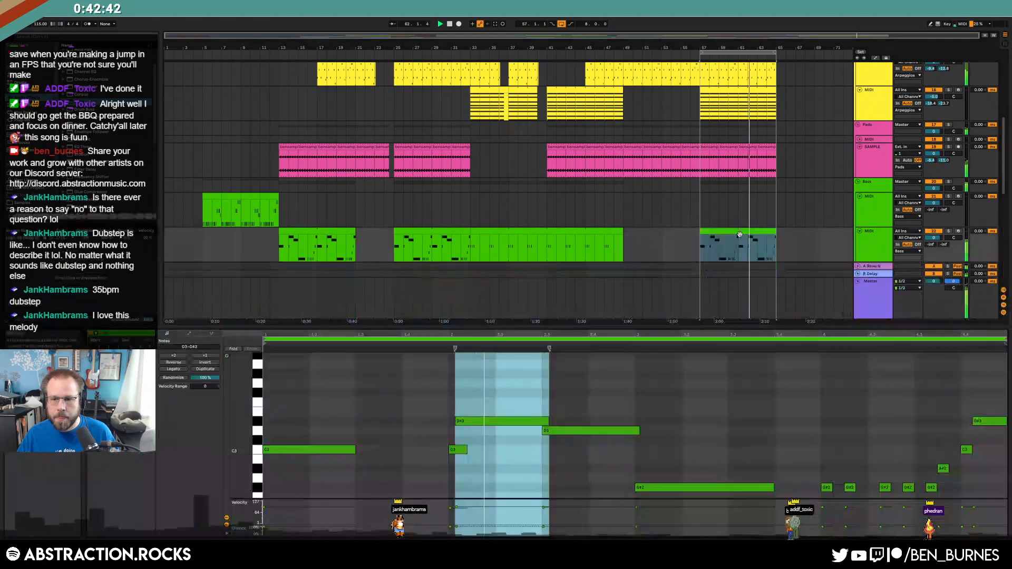
click(416, 433)
double_click(456, 450)
drag(456, 422, 473, 422)
drag(353, 450, 309, 451)
double_click(416, 450)
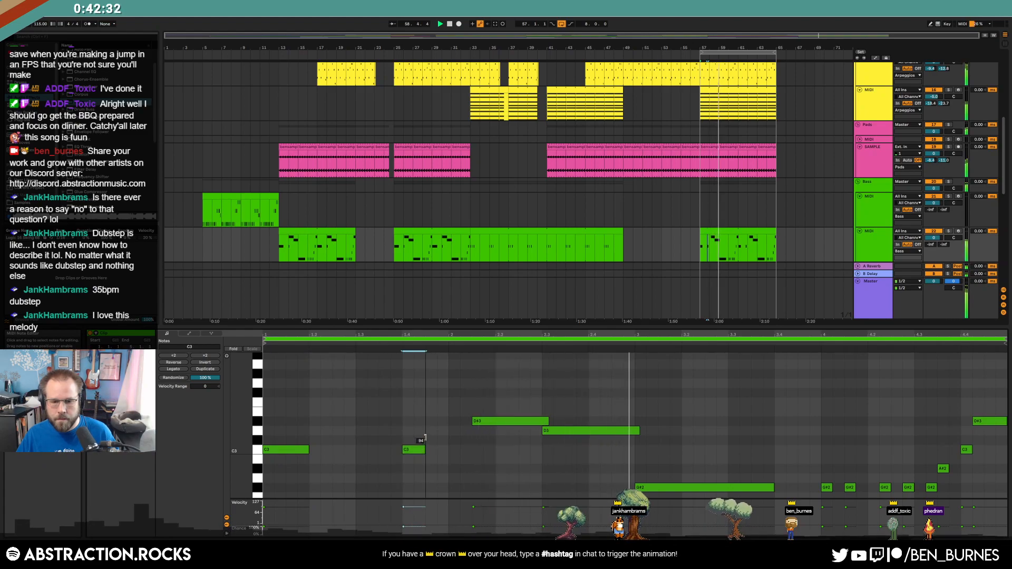
- Shorten the D#3 note and trim both ends of the D3 note to leave gaps in the bass line's second bar
scroll(769, 212, down, 2)
click(758, 188)
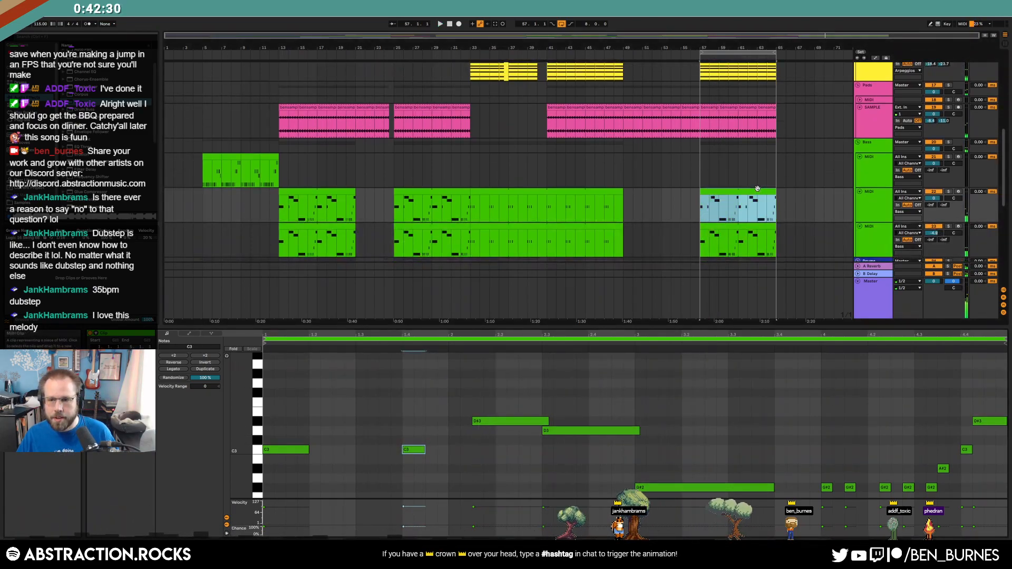
click(568, 479)
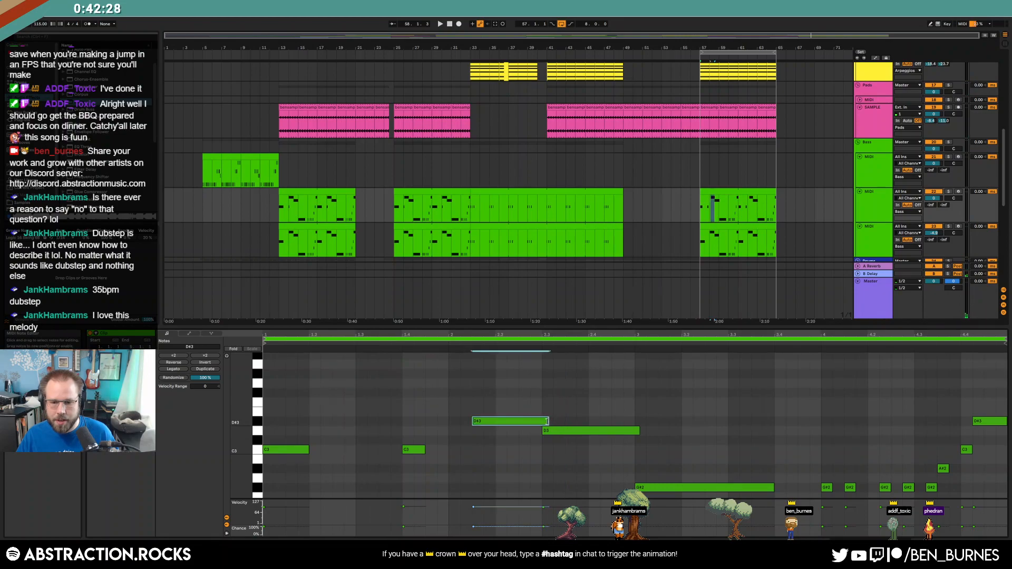
click(542, 421)
drag(543, 432, 565, 431)
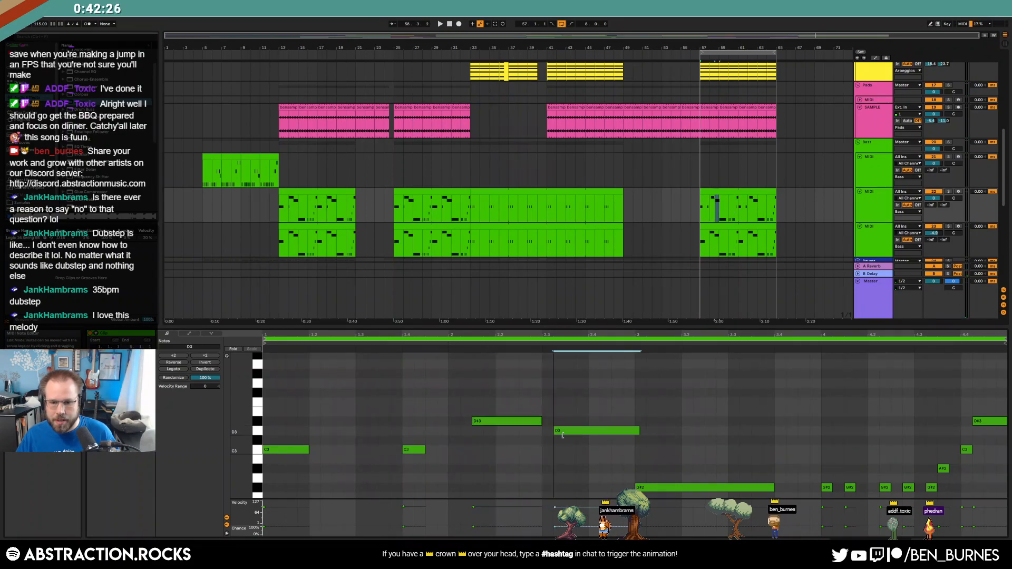
drag(639, 431, 611, 432)
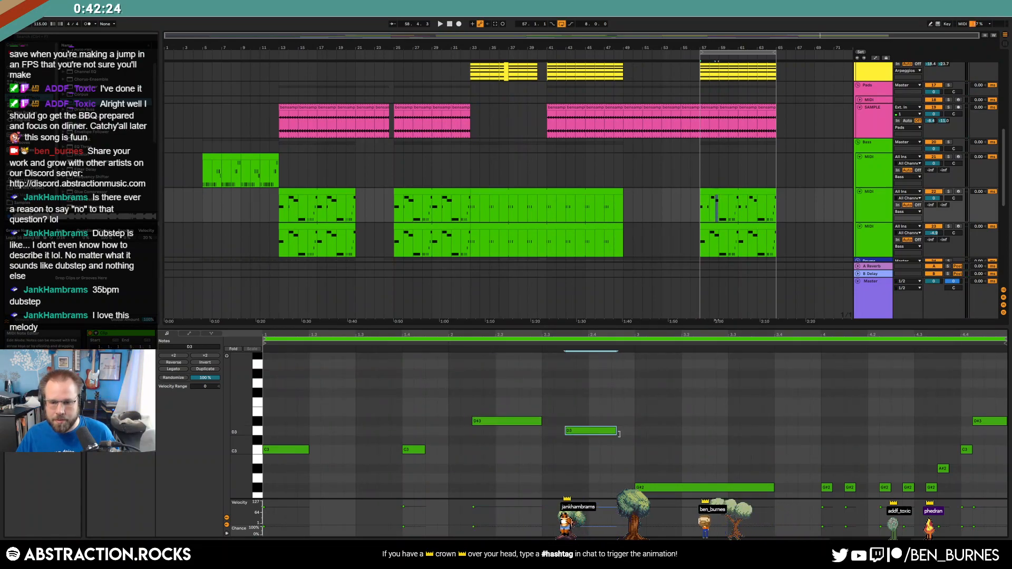
drag(541, 421, 519, 421)
- Break the long G#2 note in the bass clip's third bar into two shorter, separated G#2 notes
click(728, 452)
scroll(738, 450, down, 1)
drag(773, 447, 751, 448)
click(811, 450)
key(space)
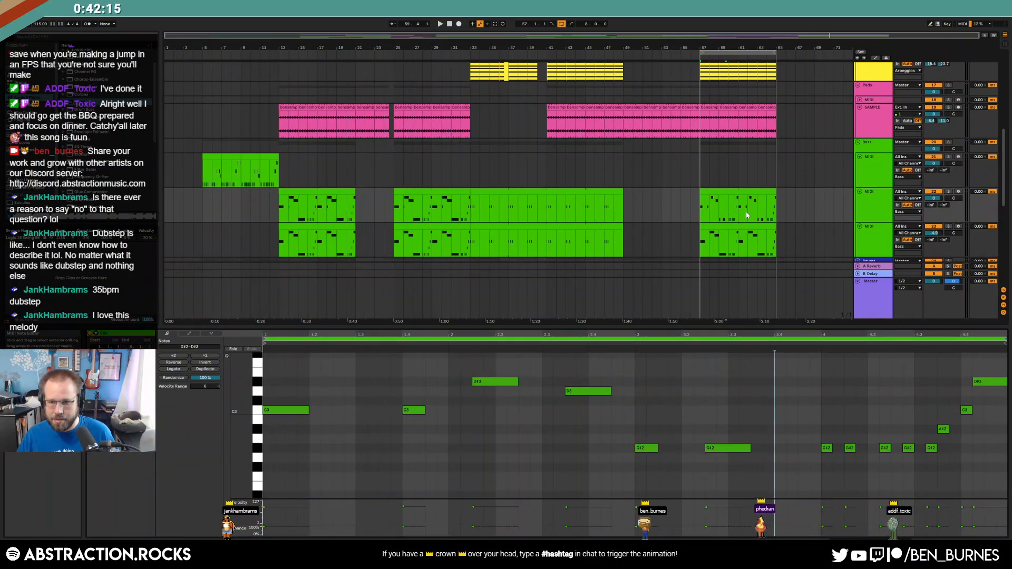
- Copy the reworked bass clip over the lower bass track's clip at bar 57 and transpose all its notes down two octaves
click(748, 213)
key(ctrl+c)
click(748, 226)
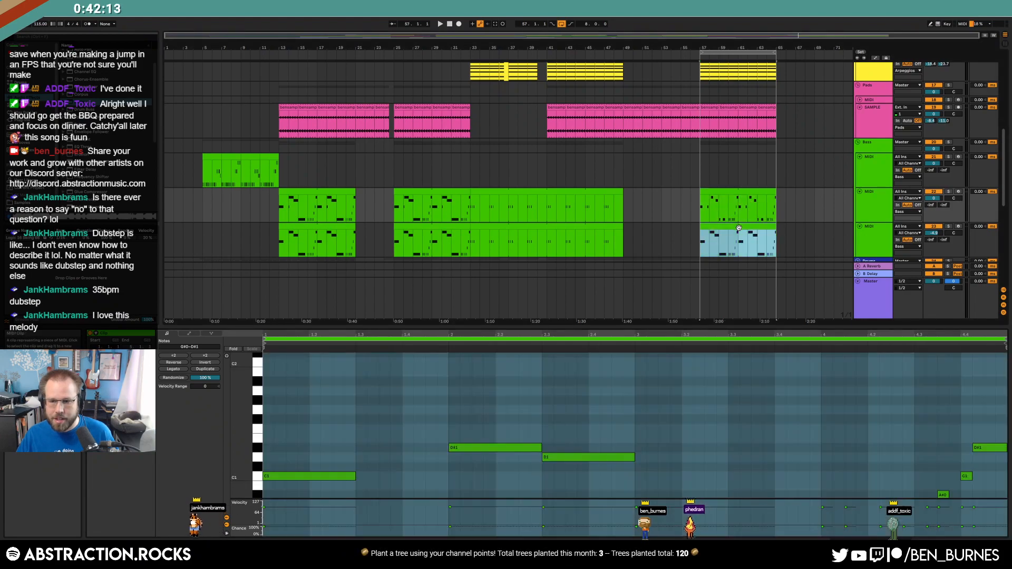
key(ctrl+v)
click(773, 425)
key(ctrl+a)
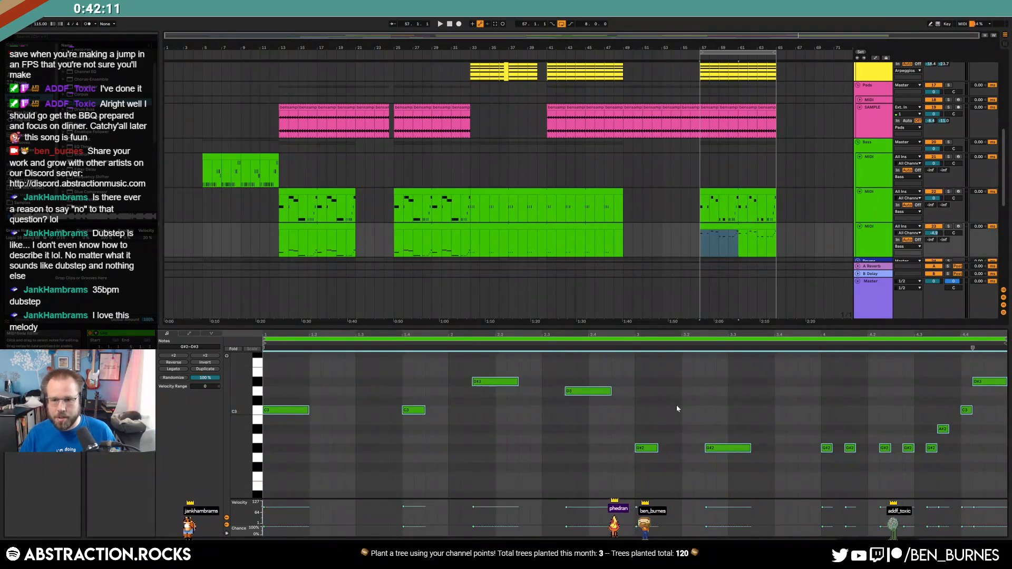
key(shift+Down)
key(shift+Down)
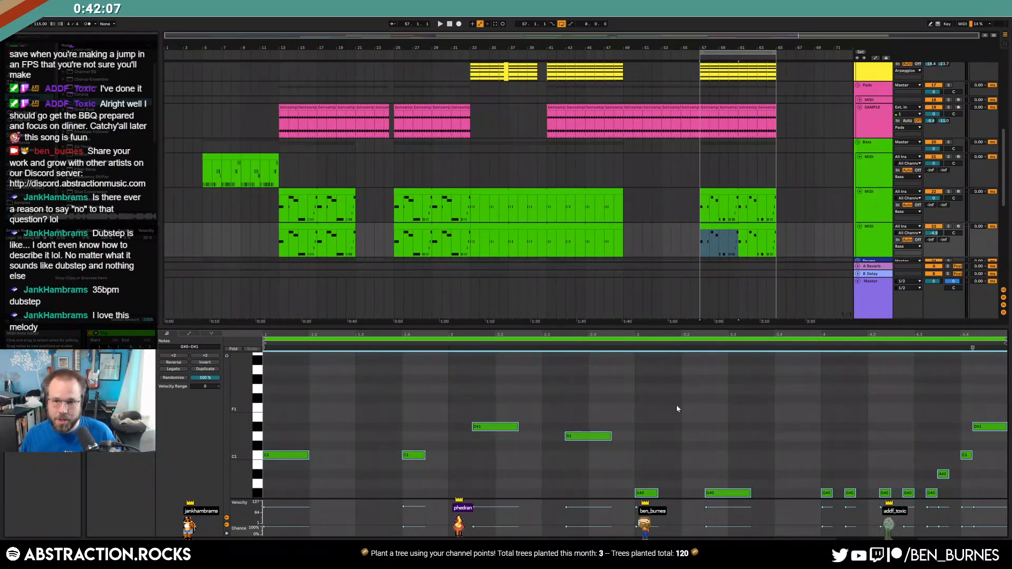
- Play the section and lengthen the D1 note up to bar 3 and the first G#0 note of the lower bass clip
key(space)
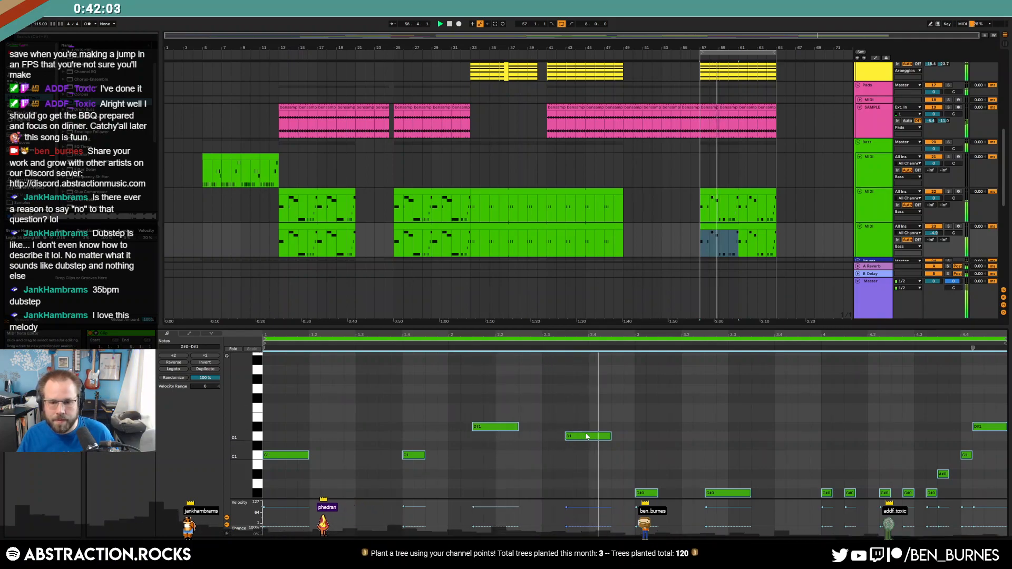
drag(611, 437, 634, 437)
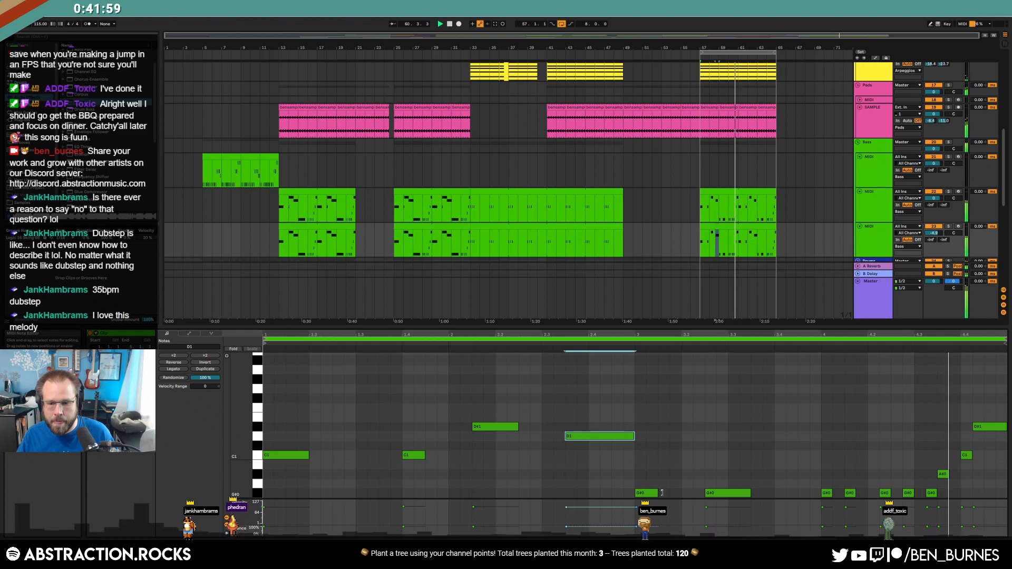
drag(657, 493, 682, 493)
- Remove the second long G#0 note from the lower bass clip and copy that clip over the upper bass clip at bar 57
click(733, 242)
click(731, 211)
click(600, 428)
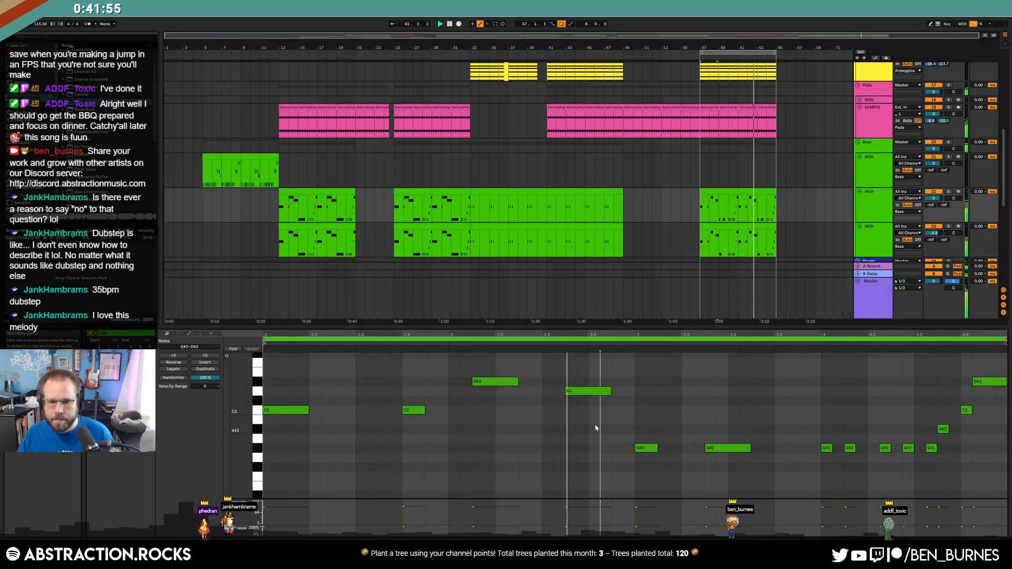
click(752, 193)
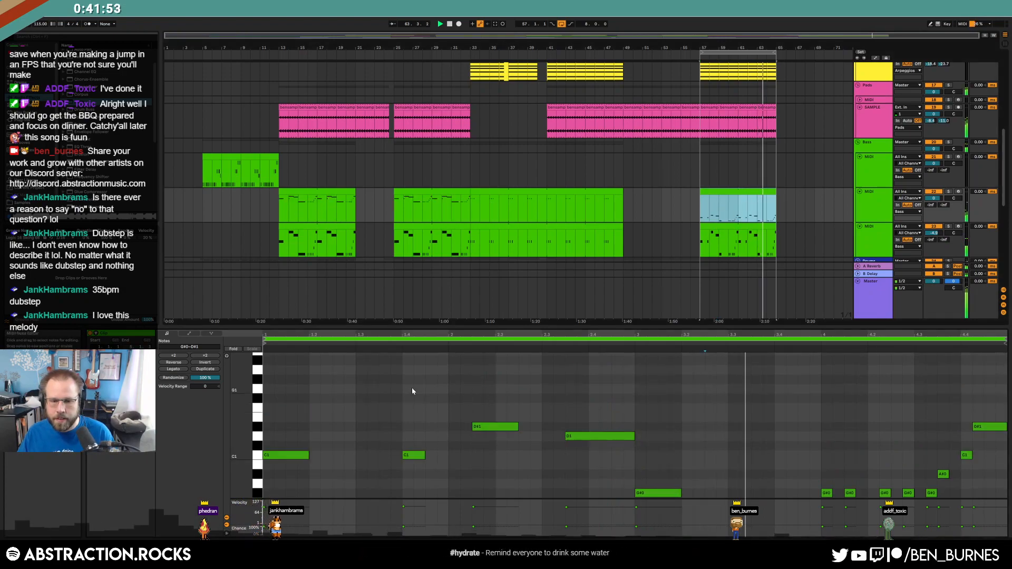
- Transpose all notes of the upper bass clip at bar 57 up two octaves
click(388, 387)
key(shift+Up)
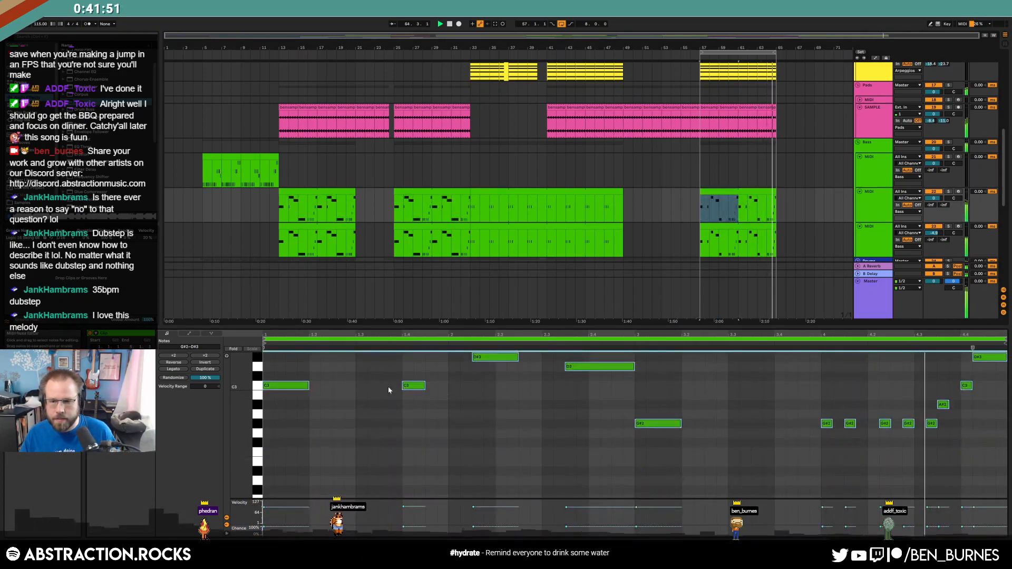
click(533, 437)
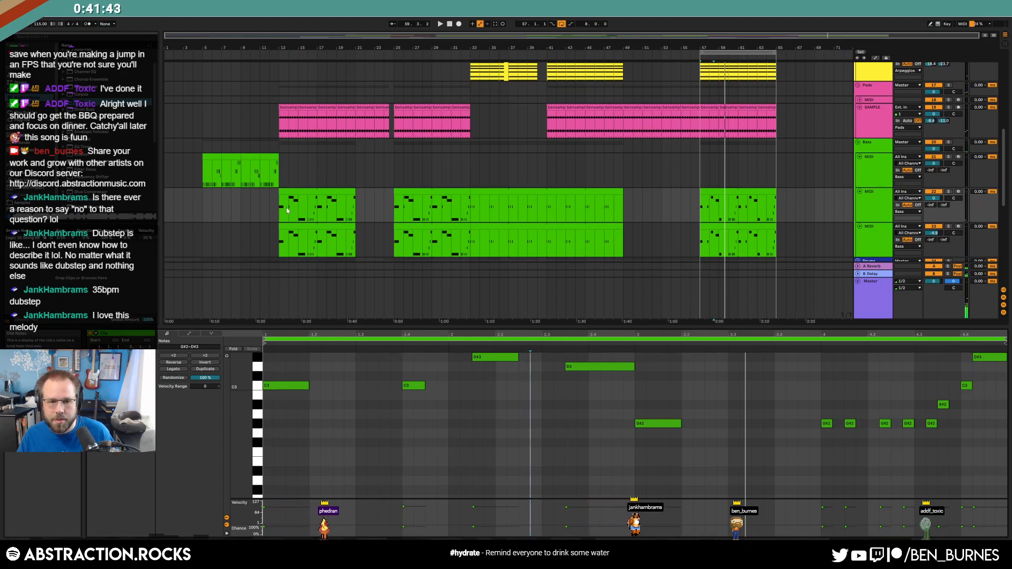
- Rename the upper bass track playing the reworked clip as Neuro Bass
drag(289, 209, 452, 209)
click(735, 192)
click(877, 207)
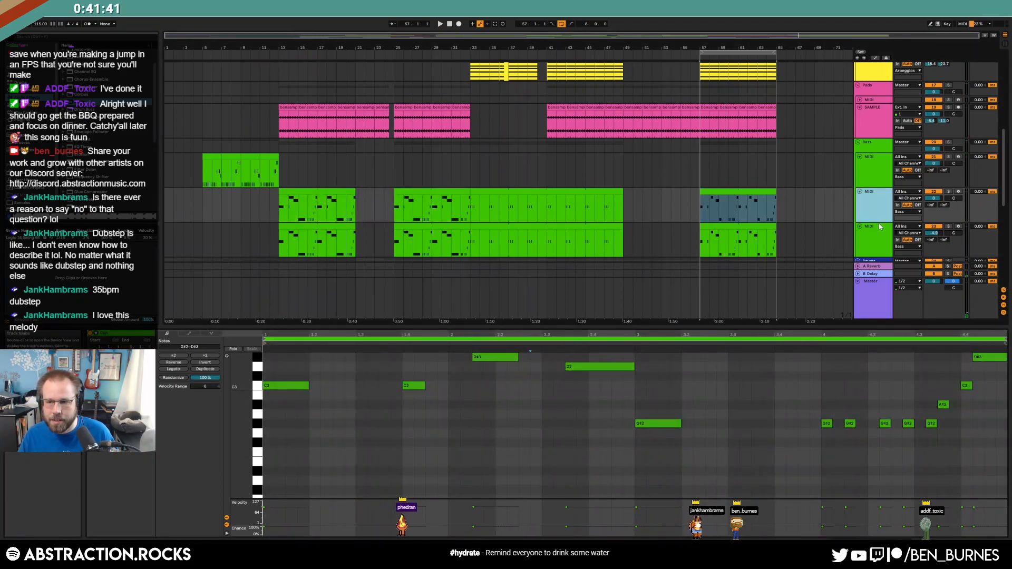
key(super+r)
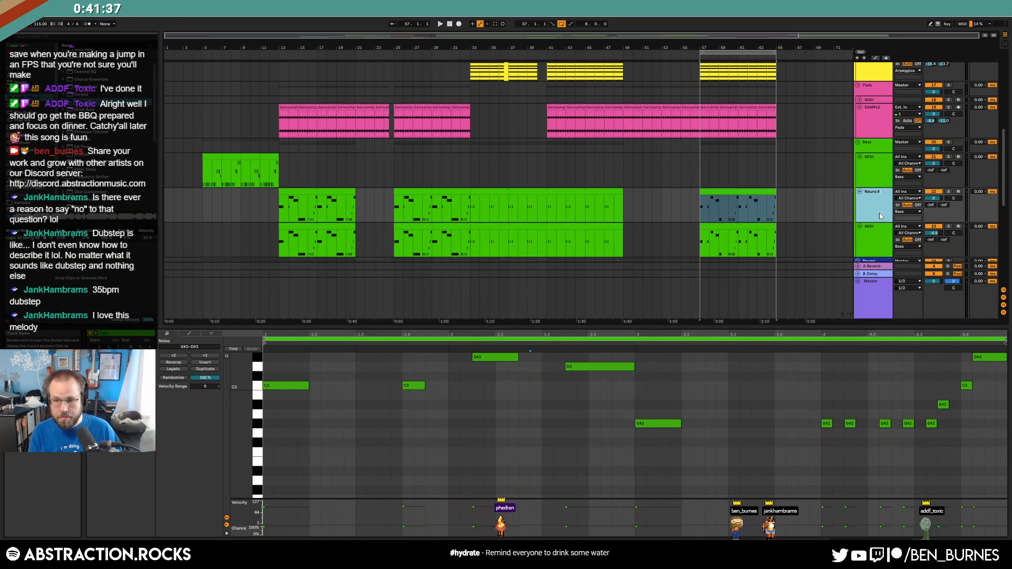
- Set the MIDI input of the lower bass track to the Neuro Bass track
click(865, 239)
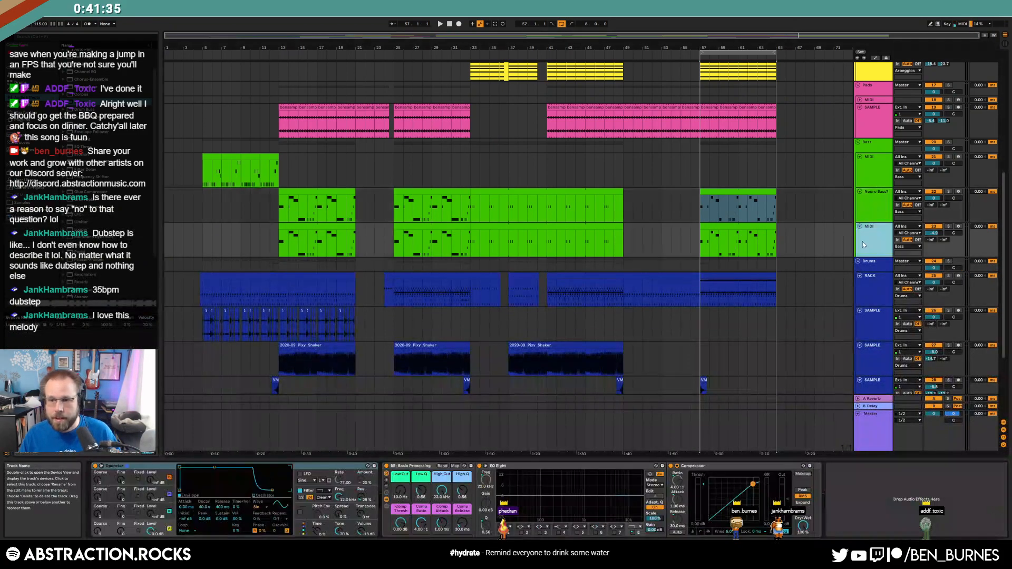
click(903, 234)
click(906, 228)
click(907, 227)
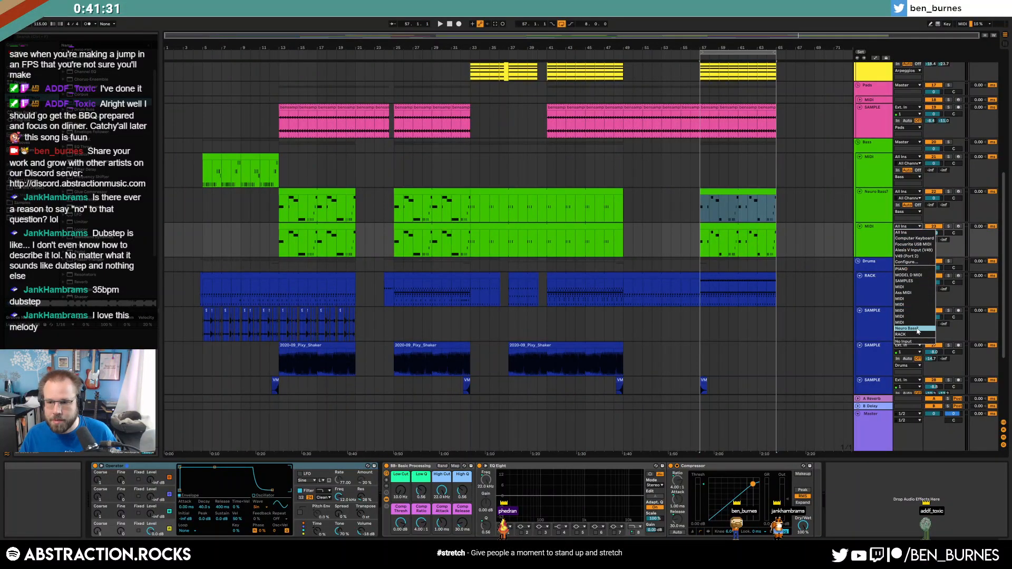
click(918, 329)
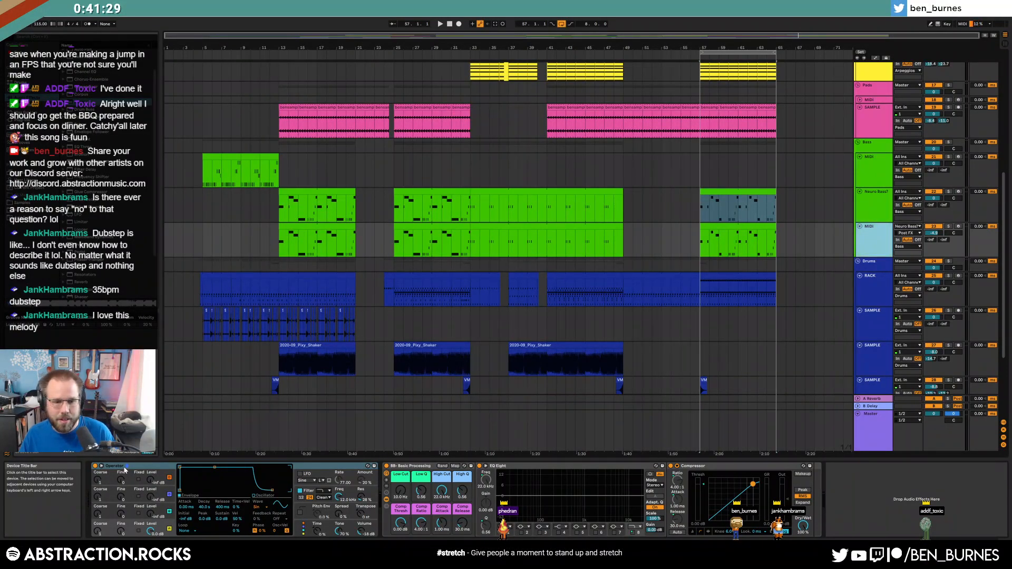
- Deactivate all clips on the lower bass track and insert a Pitch effect before its Operator
drag(802, 238, 202, 252)
key(0)
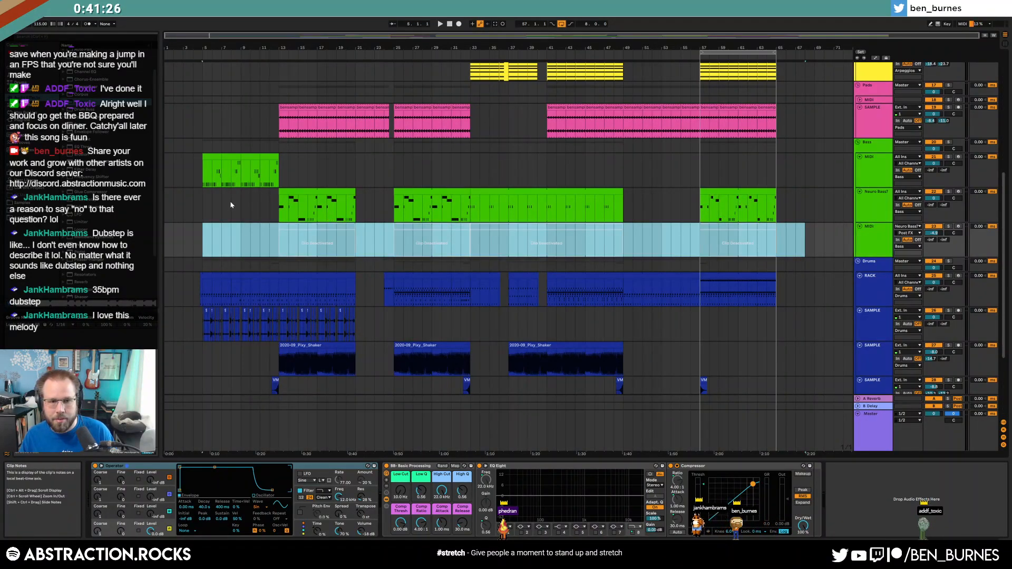
click(355, 241)
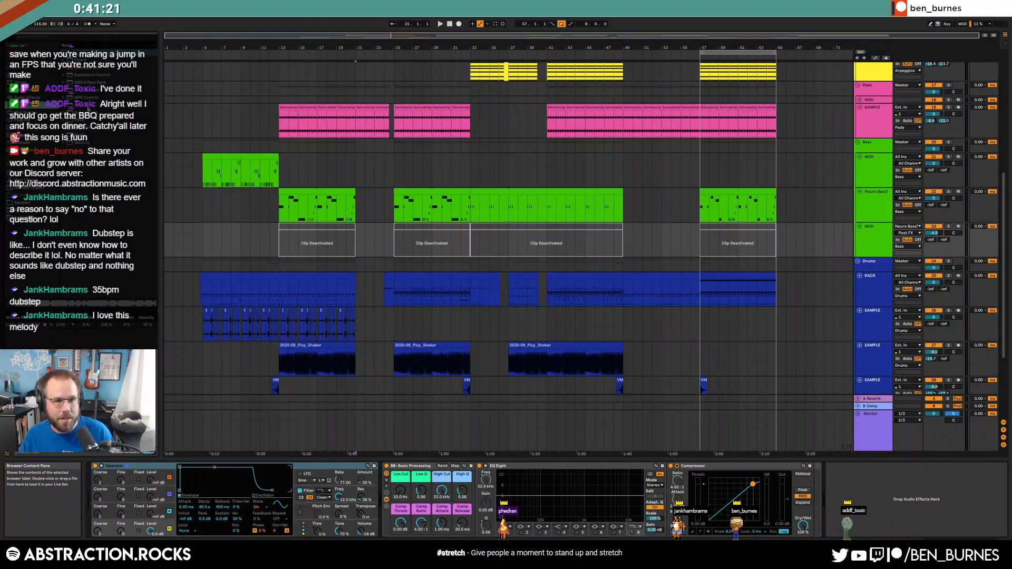
mouse_move(79, 121)
mouse_down()
mouse_move(119, 456)
mouse_move(103, 478)
mouse_move(109, 490)
mouse_up()
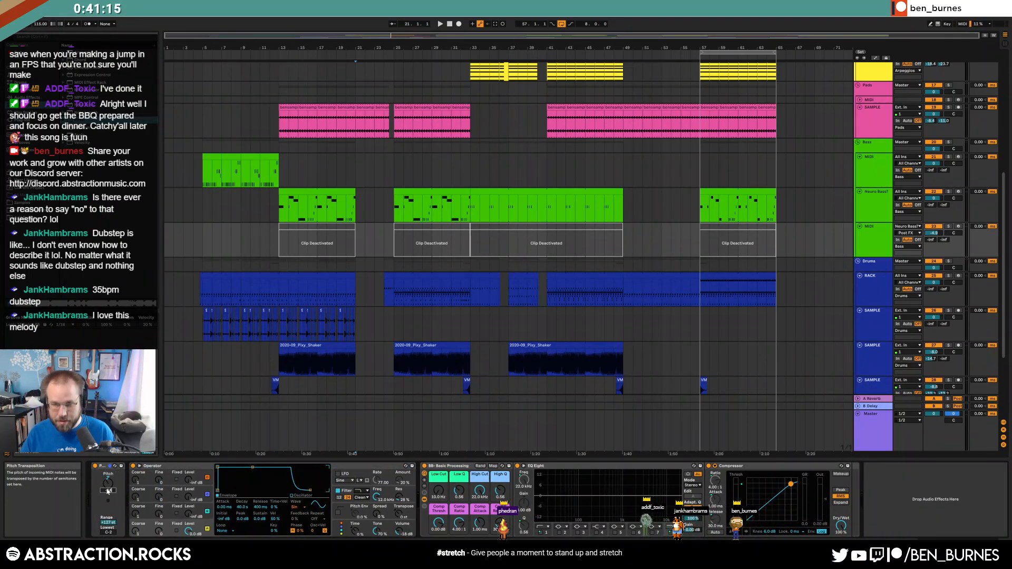
- Play the section, set the lower bass track's Neuro Bass input to Pre FX and its monitoring to In
click(727, 190)
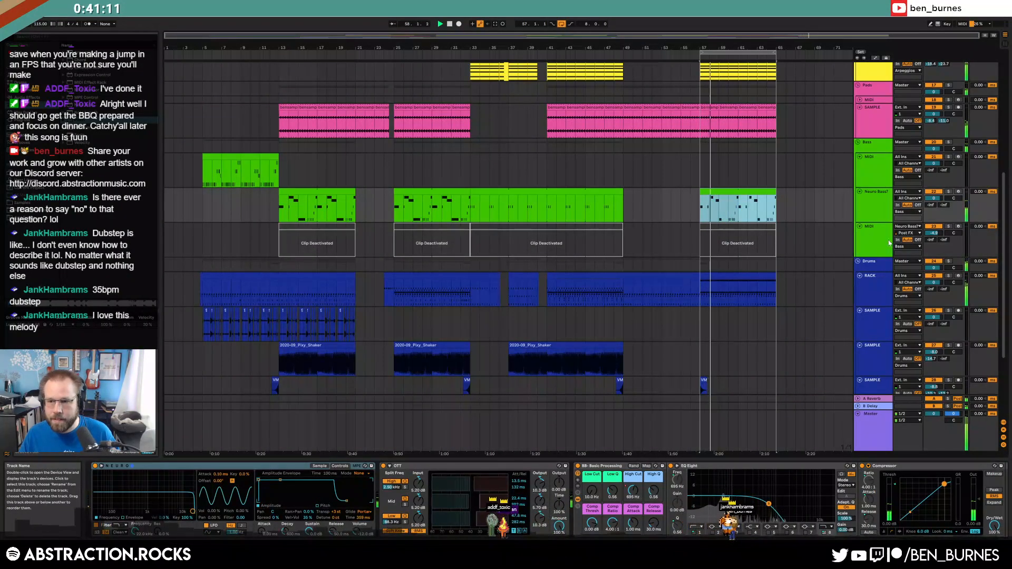
click(909, 234)
click(909, 235)
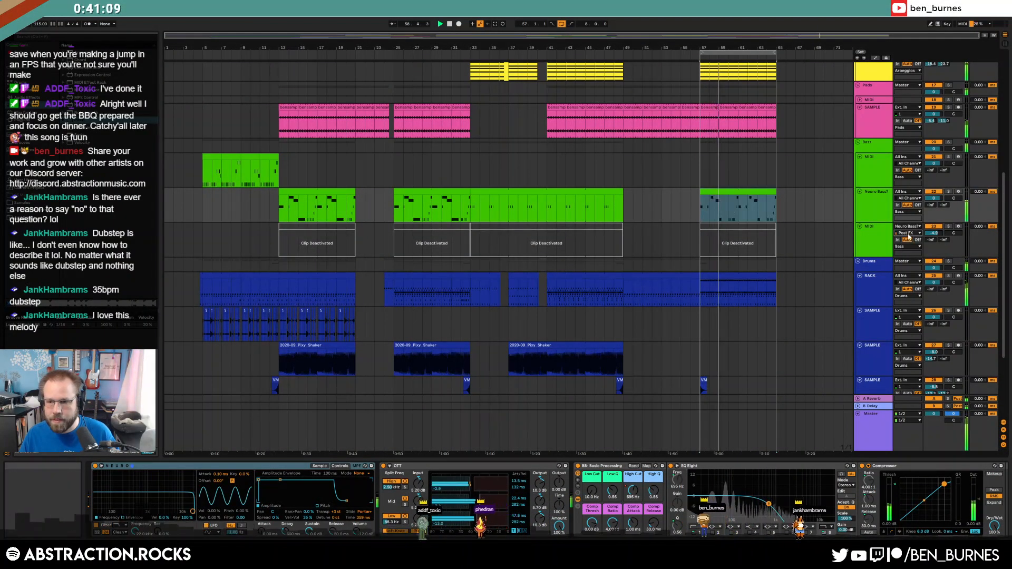
click(909, 238)
click(910, 229)
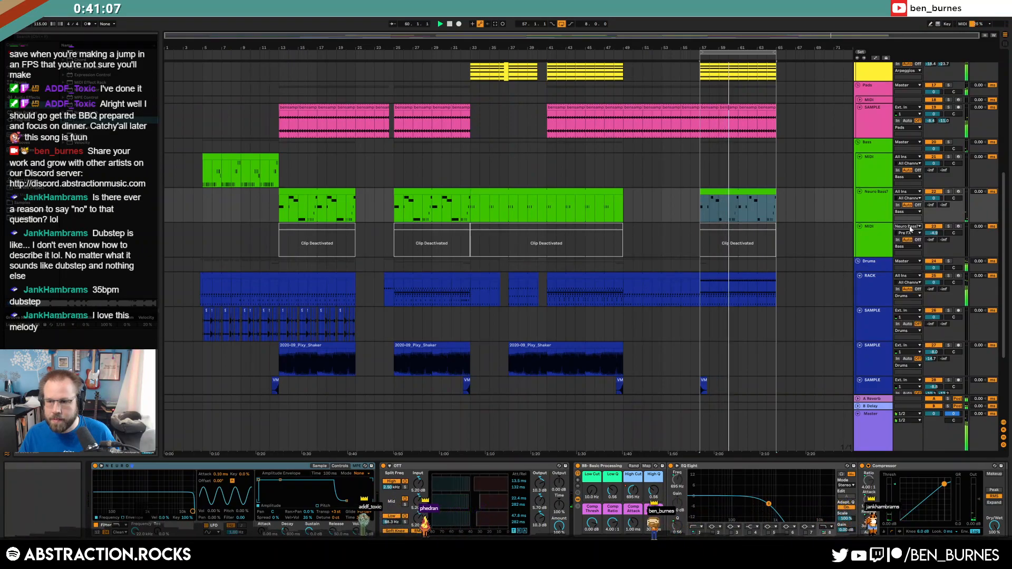
click(897, 240)
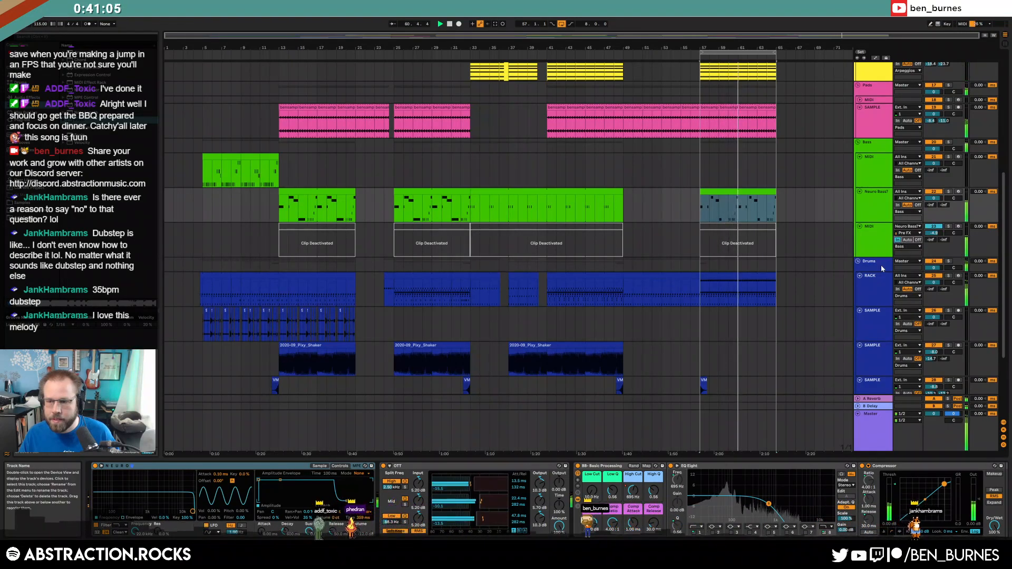
- Rework the long D3 note in the Neuro Bass clip at bar 57 into an earlier, shorter D3 and a separate short D3
double_click(774, 209)
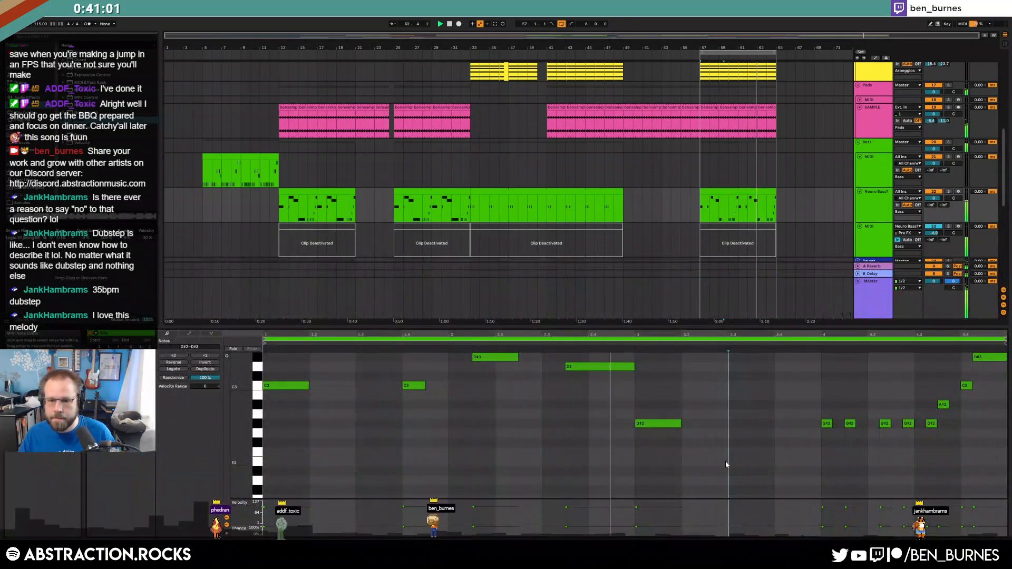
click(566, 367)
drag(560, 368, 542, 368)
mouse_move(611, 366)
mouse_down()
mouse_move(588, 367)
mouse_move(636, 369)
mouse_up()
click(613, 368)
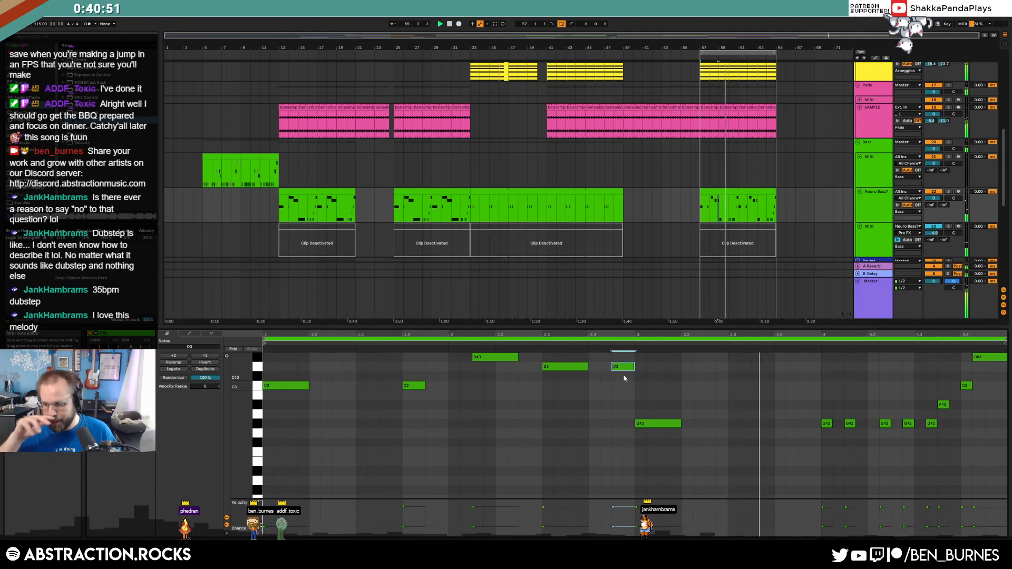
- Examine the notes of the upper arpeggio clip starting at bar 45 while the section plays
key(shift+Tab)
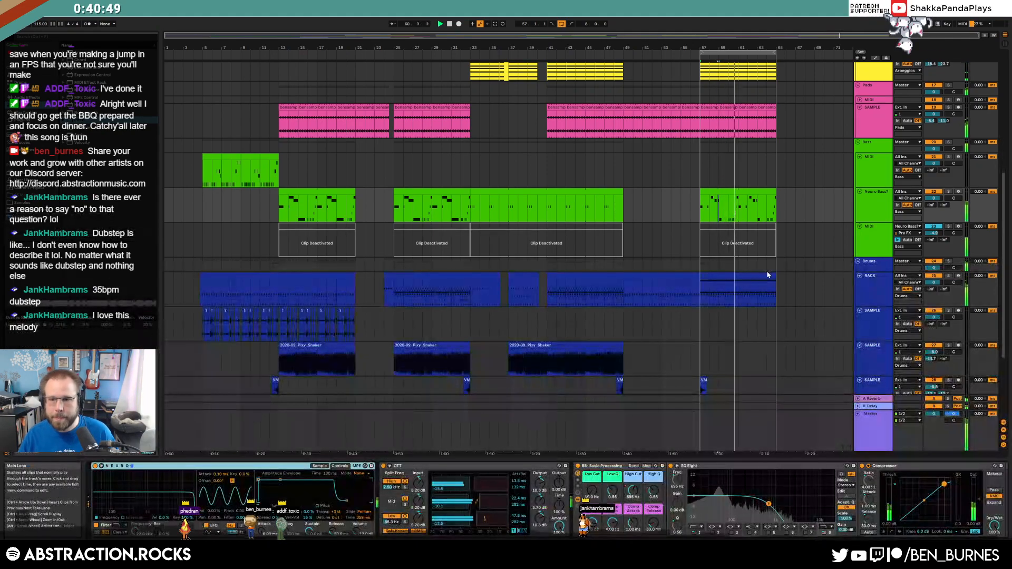
scroll(764, 301, up, 5)
scroll(764, 296, up, 3)
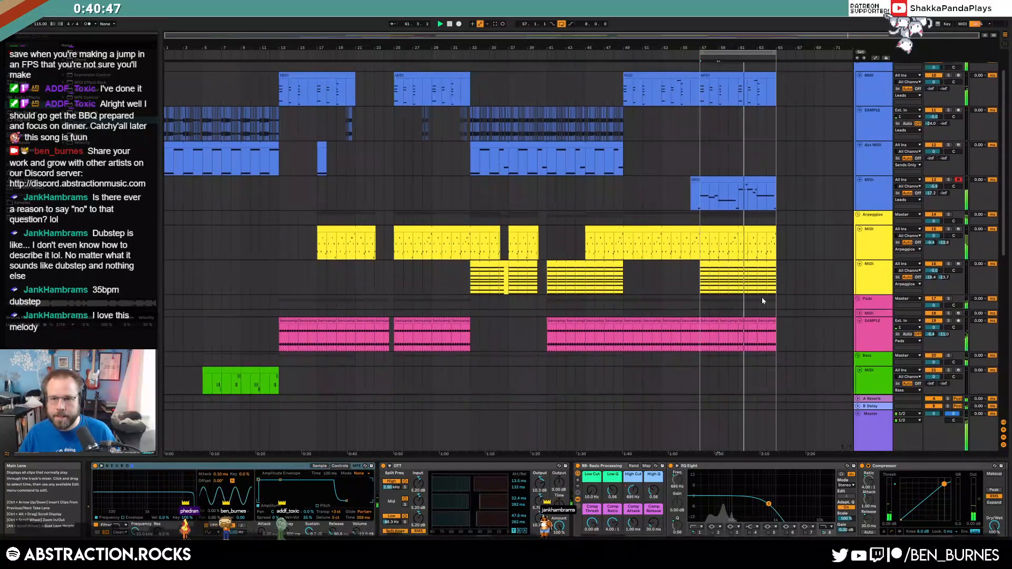
click(871, 242)
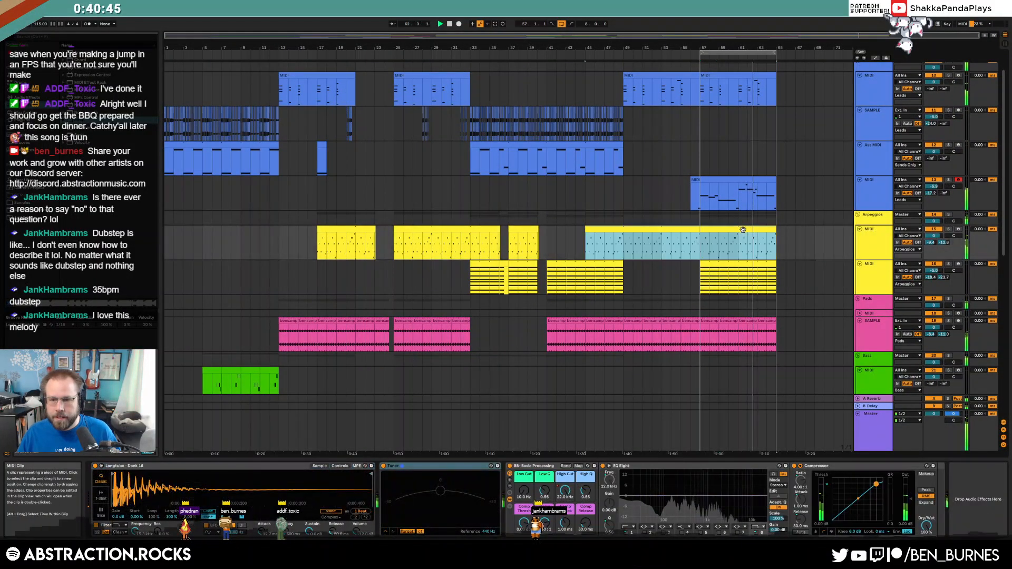
double_click(751, 229)
drag(697, 249, 776, 244)
click(768, 229)
click(640, 392)
key(ctrl+a)
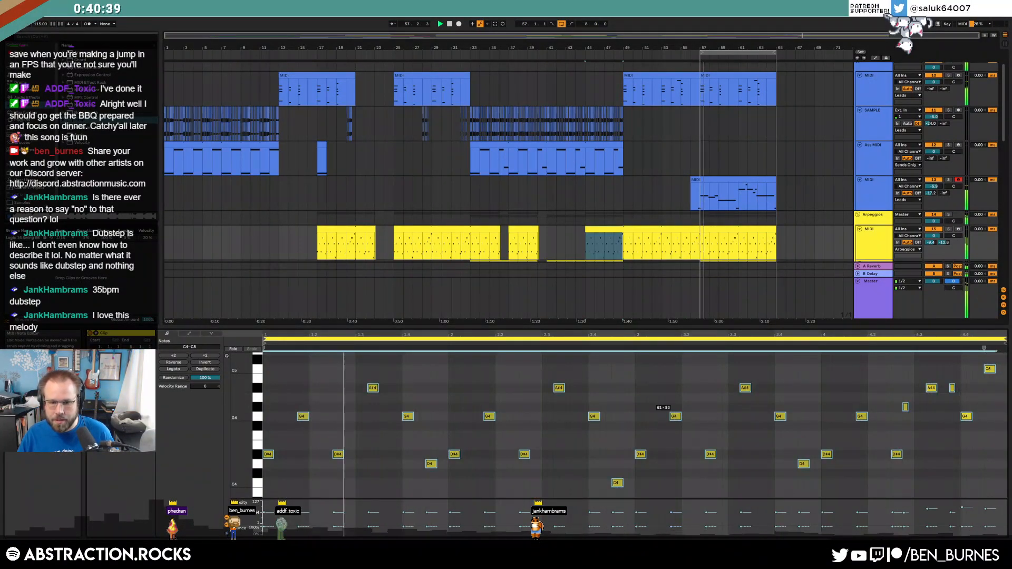
key(shift+Tab)
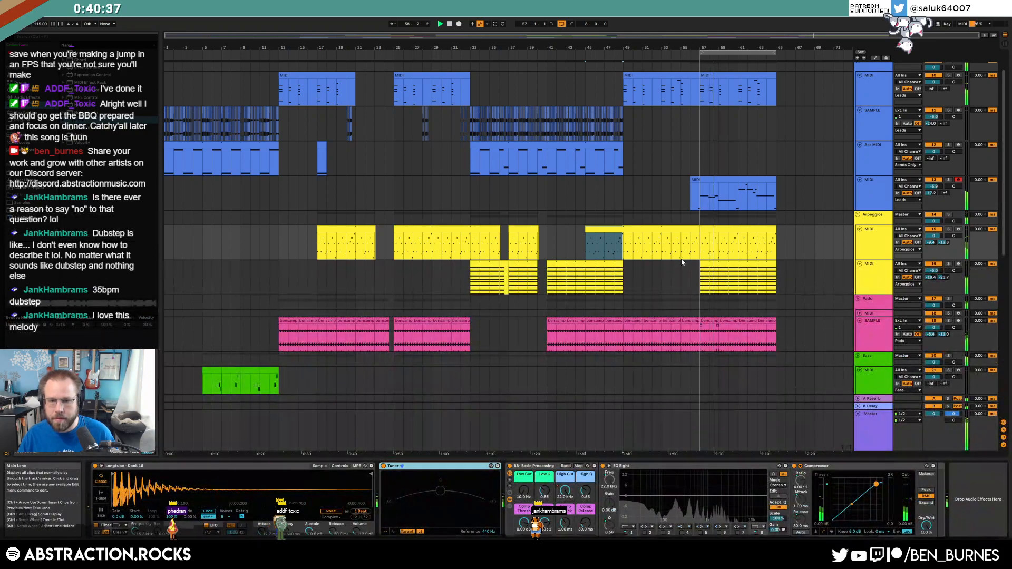
key(shift+Tab)
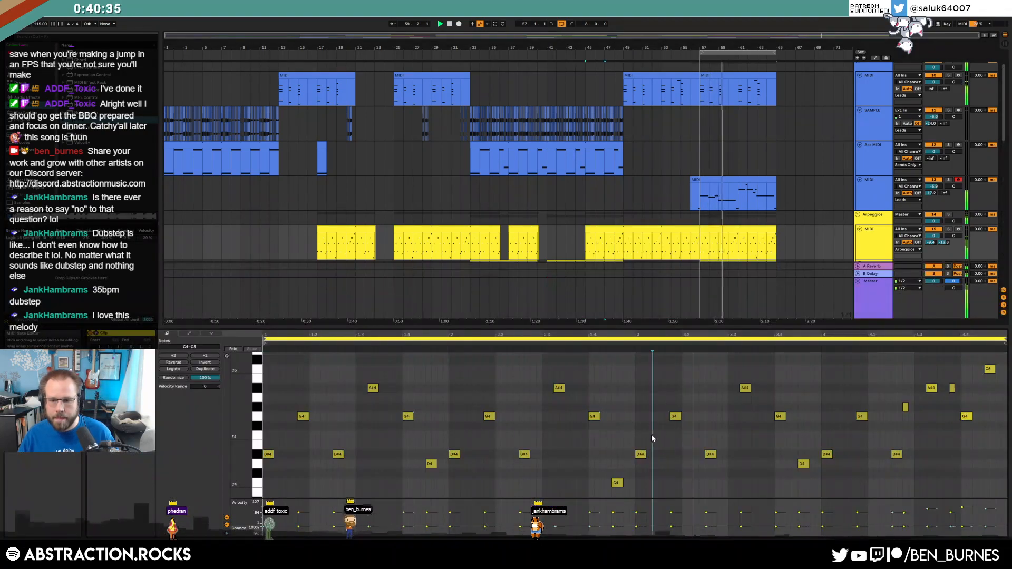
key(shift+Tab)
- Automate the lower arpeggio track's Operator Osc-A Level to ramp up from bar 55 to bar 57, and play the section
click(751, 263)
key(a)
click(748, 289)
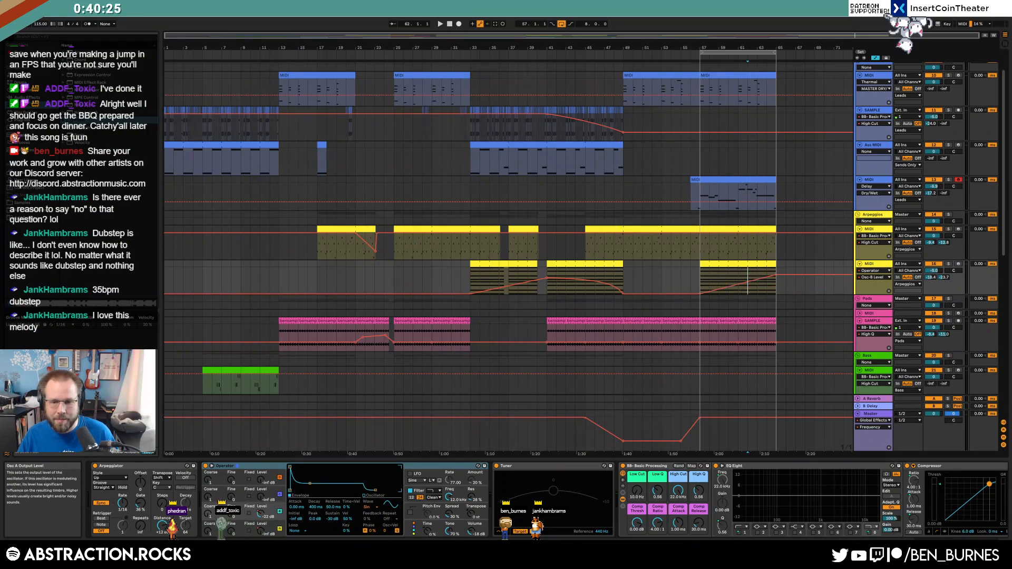
click(261, 529)
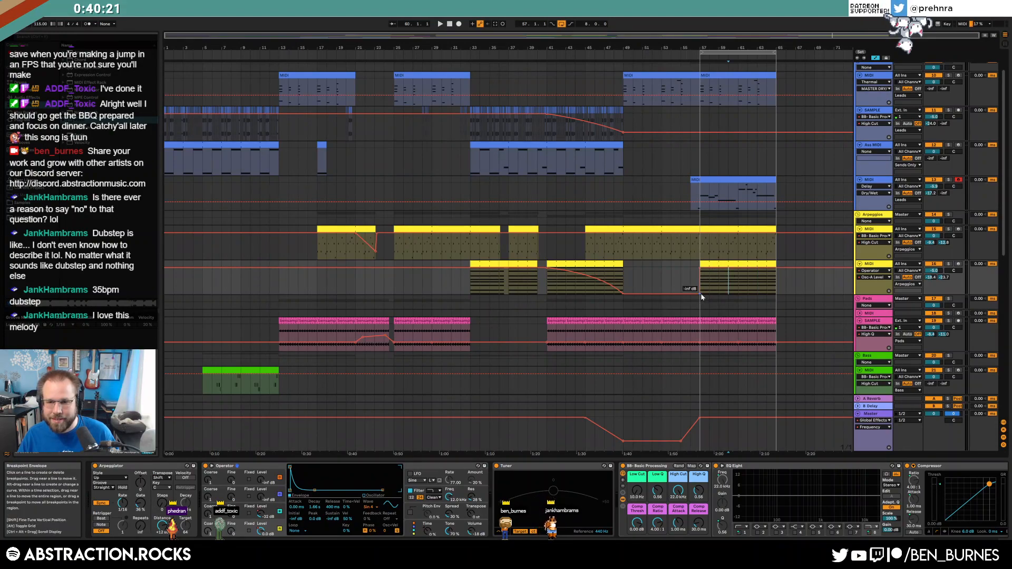
key(space)
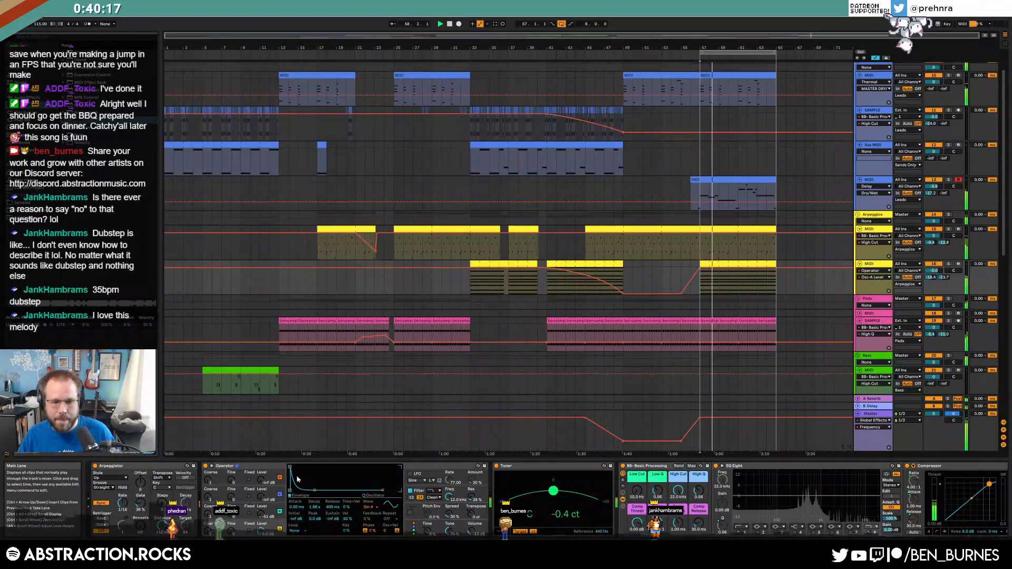
- Adjust the Spread of the lower arpeggio track's Operator and select bars 57 to 61 of its clip
click(261, 514)
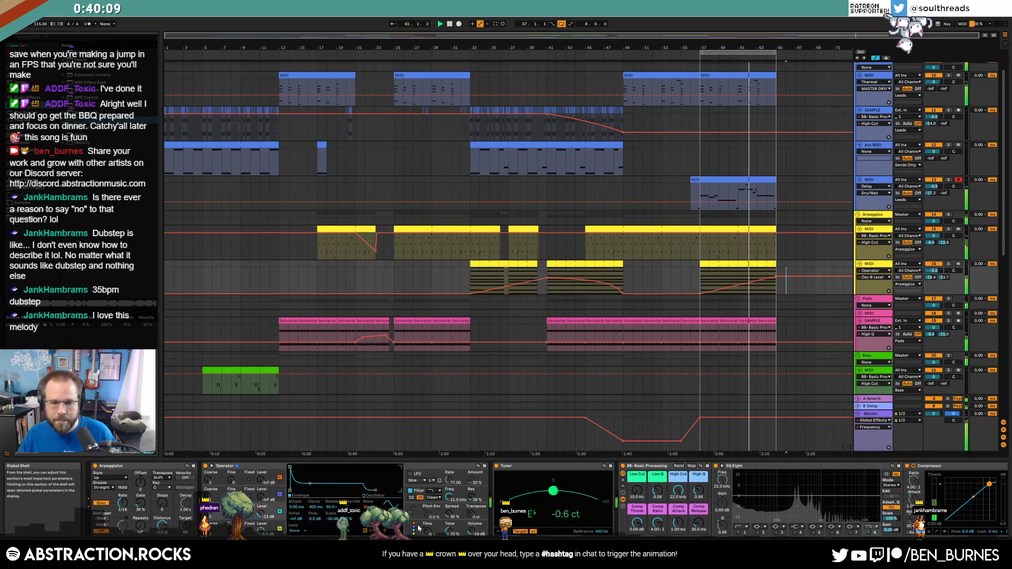
drag(452, 512, 452, 504)
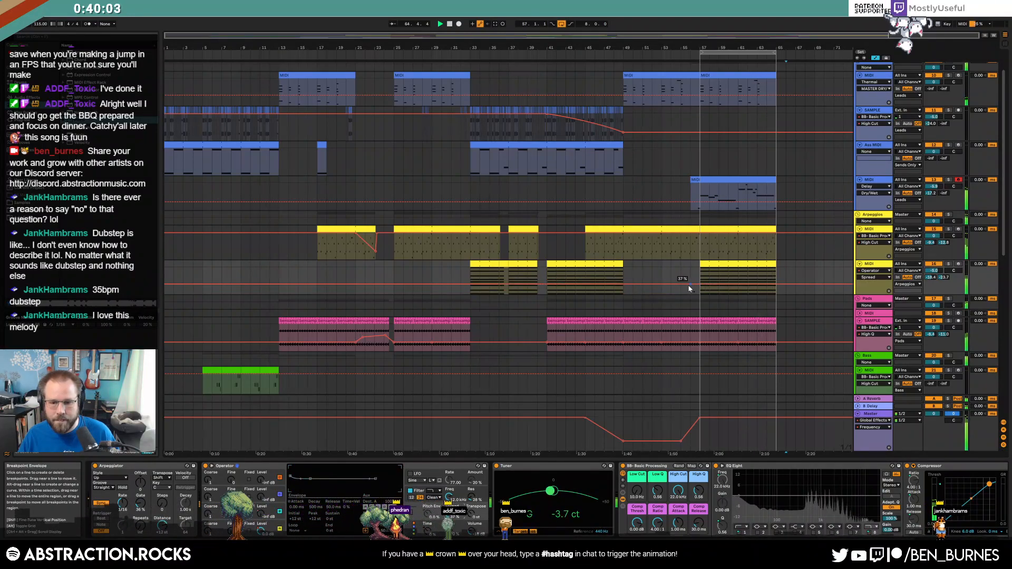
key(a)
drag(706, 290, 740, 279)
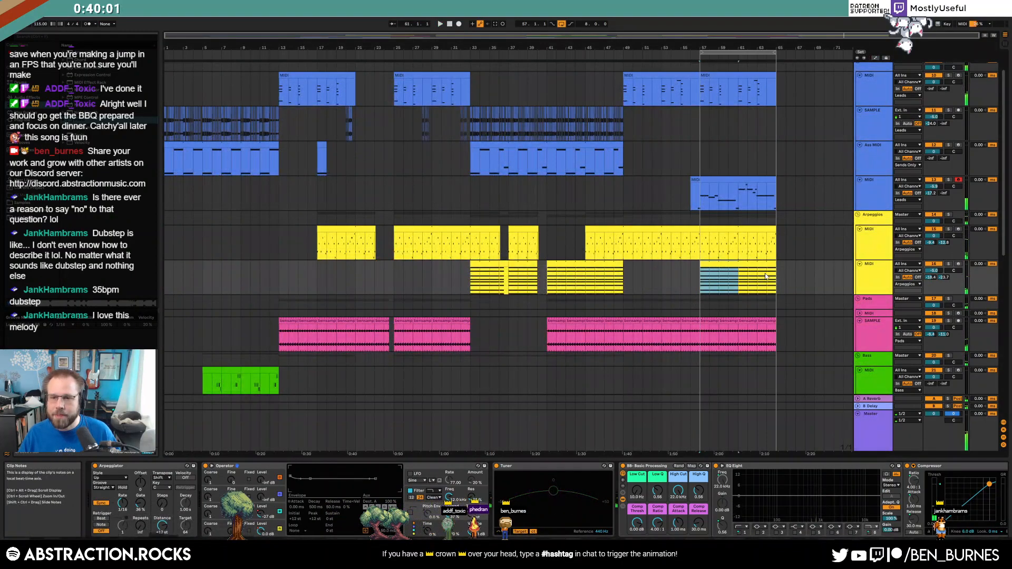
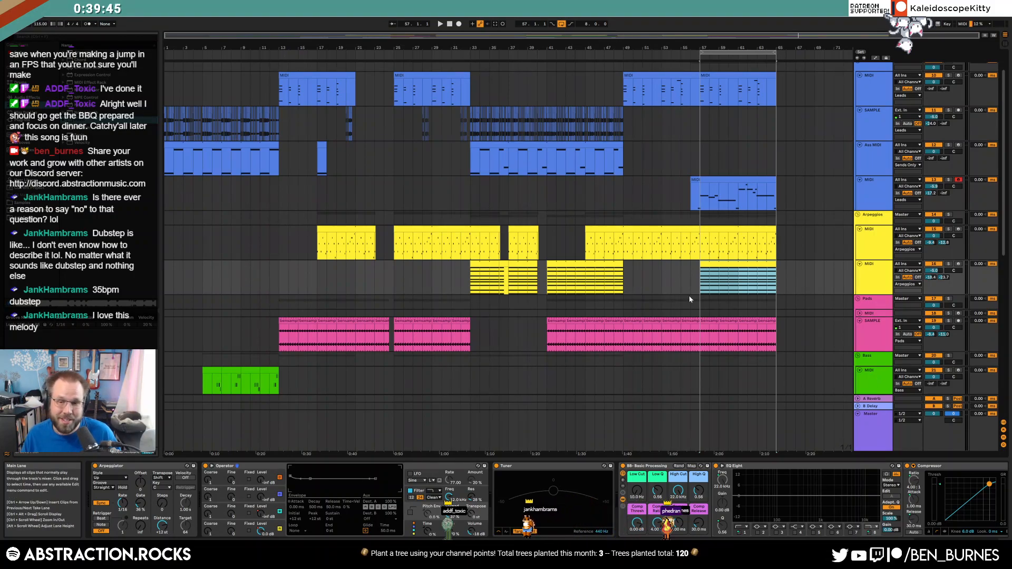
- Extend the lead melody clip past bar 65, loop its clip bars 3 to 11 and set its start marker to clip bar 2
click(706, 197)
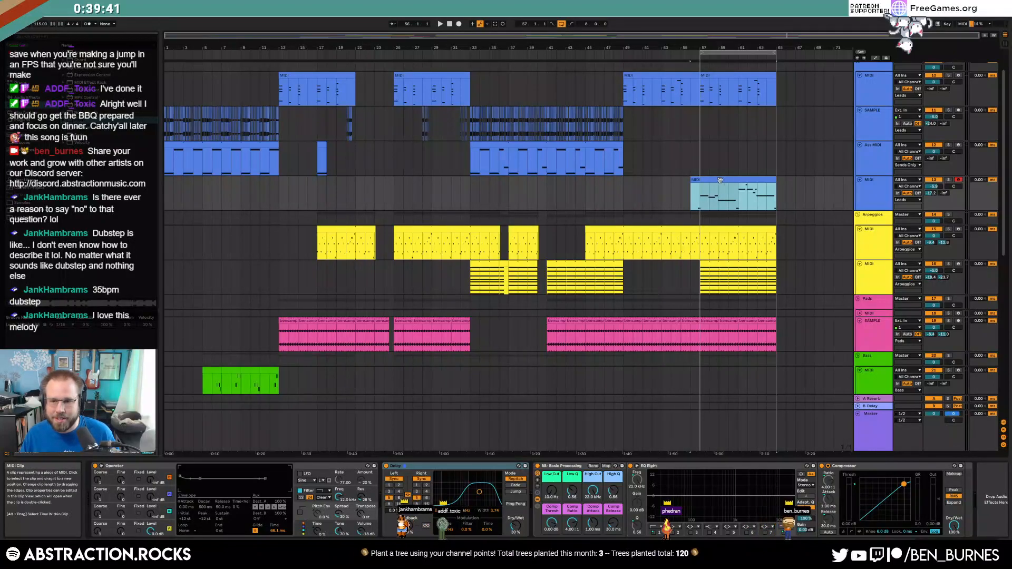
drag(777, 184, 846, 186)
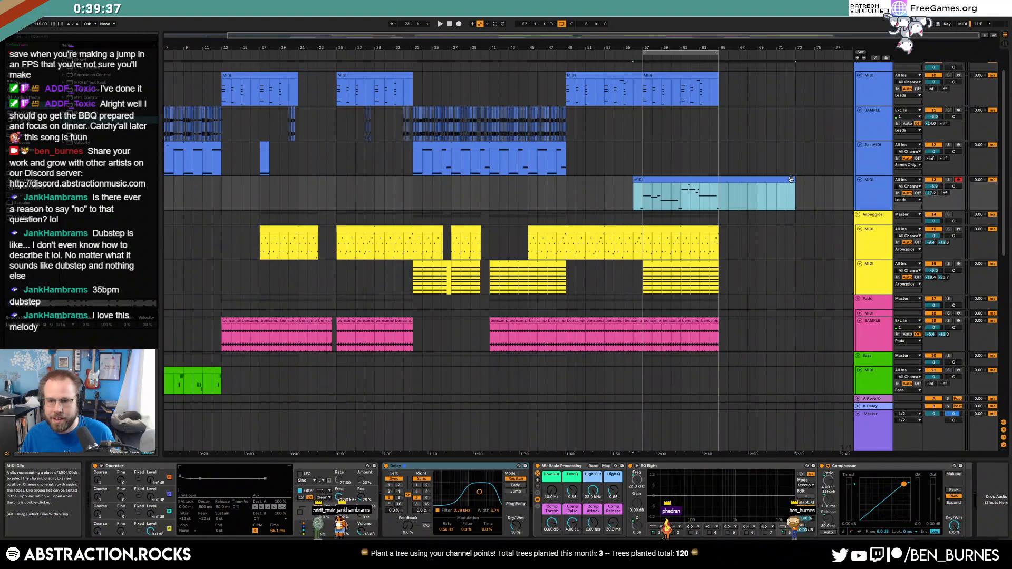
double_click(729, 182)
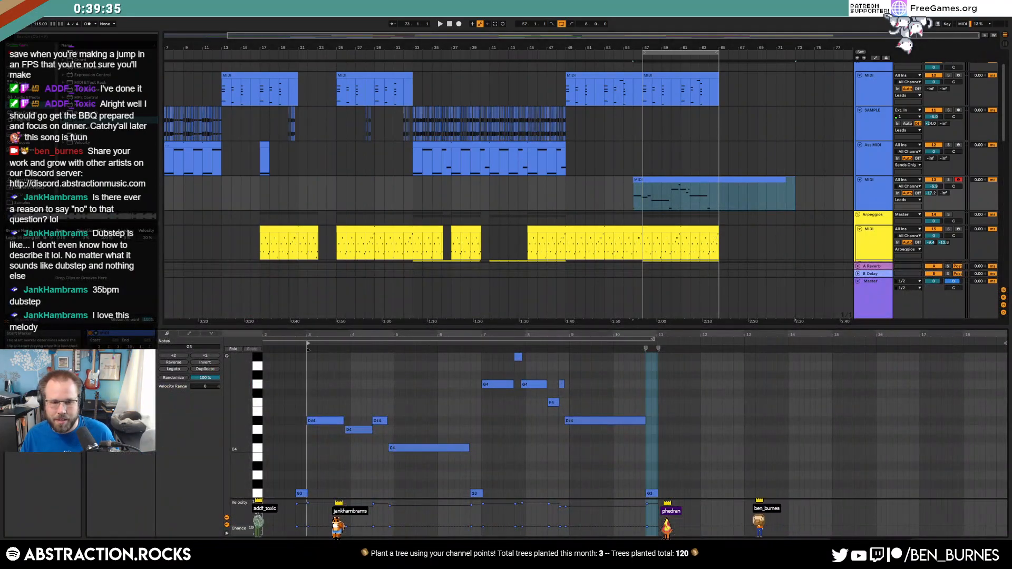
drag(307, 356, 654, 383)
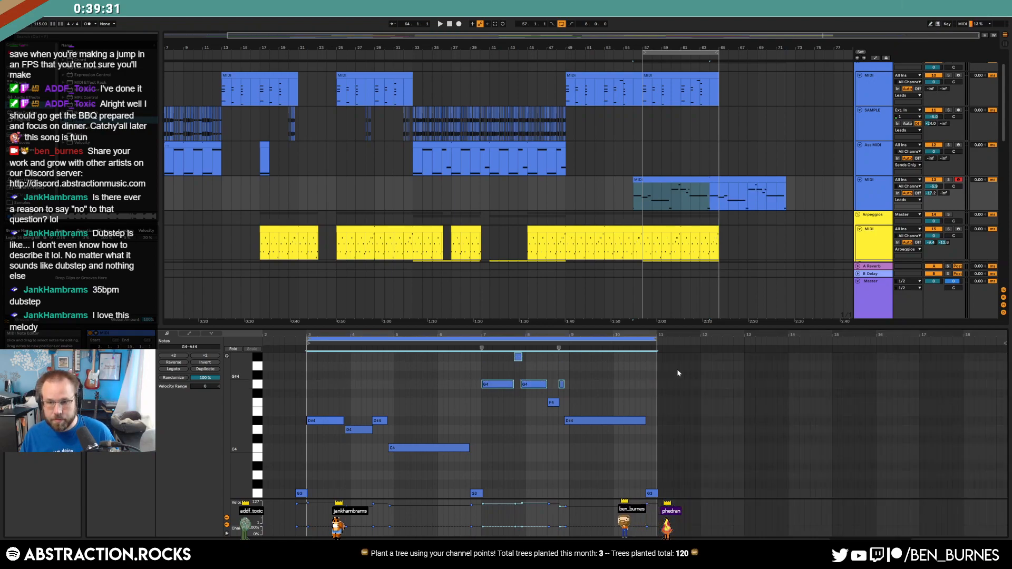
click(674, 365)
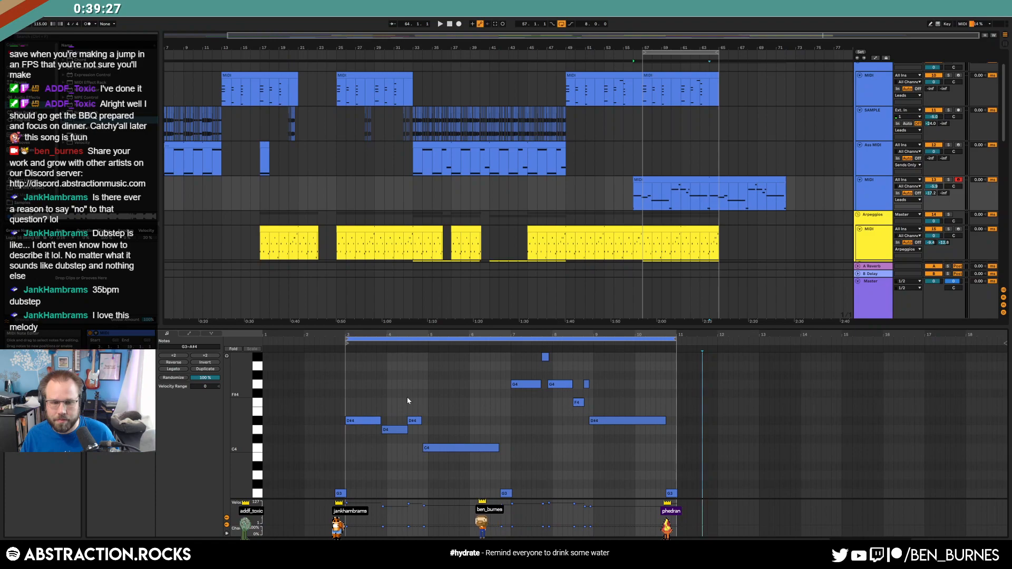
drag(346, 344, 307, 343)
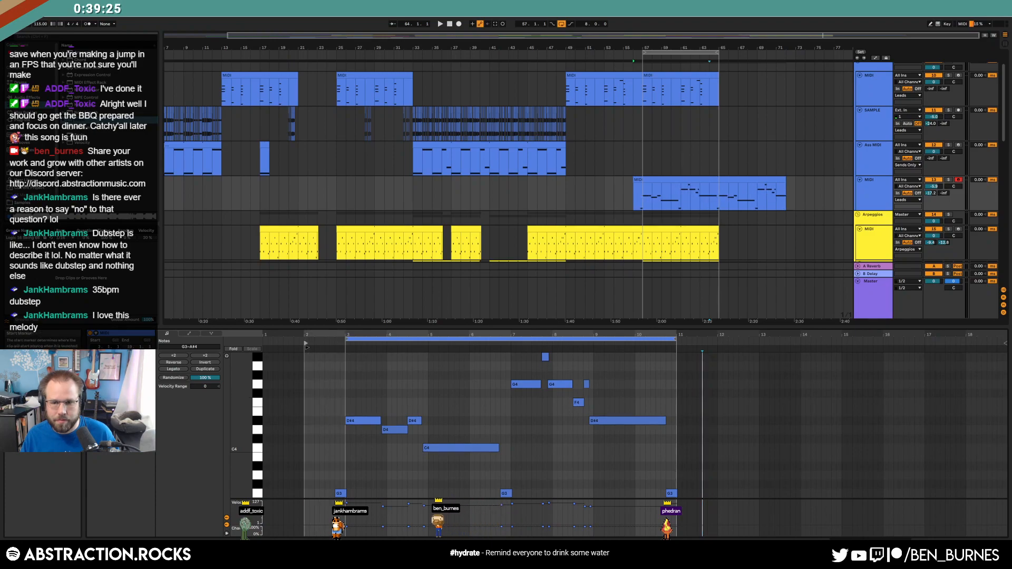
- Play the section, duplicate the uppermost lead clip from bar 57 to bar 65, and extend the arrangement loop to bar 73
key(space)
key(a)
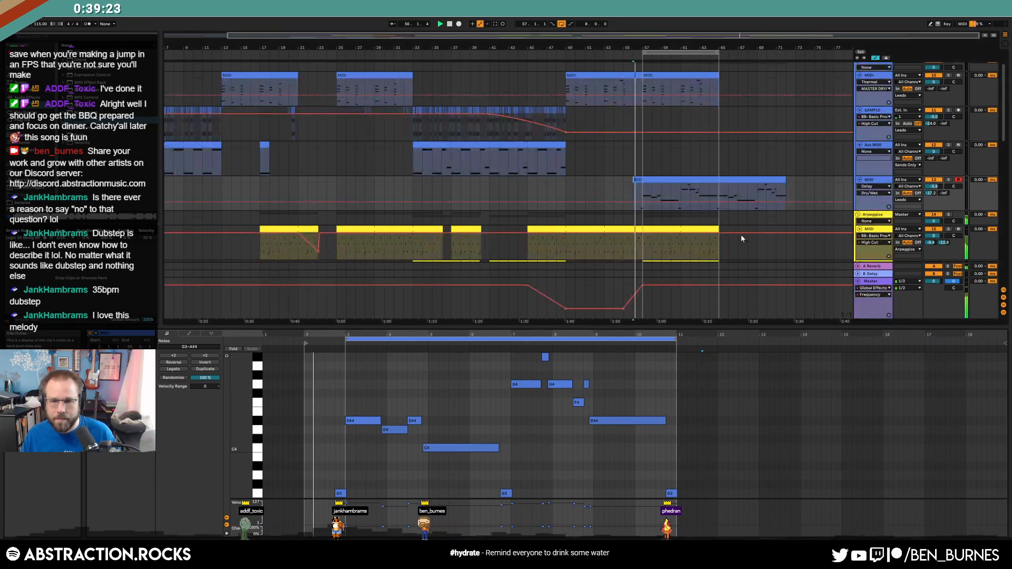
click(709, 75)
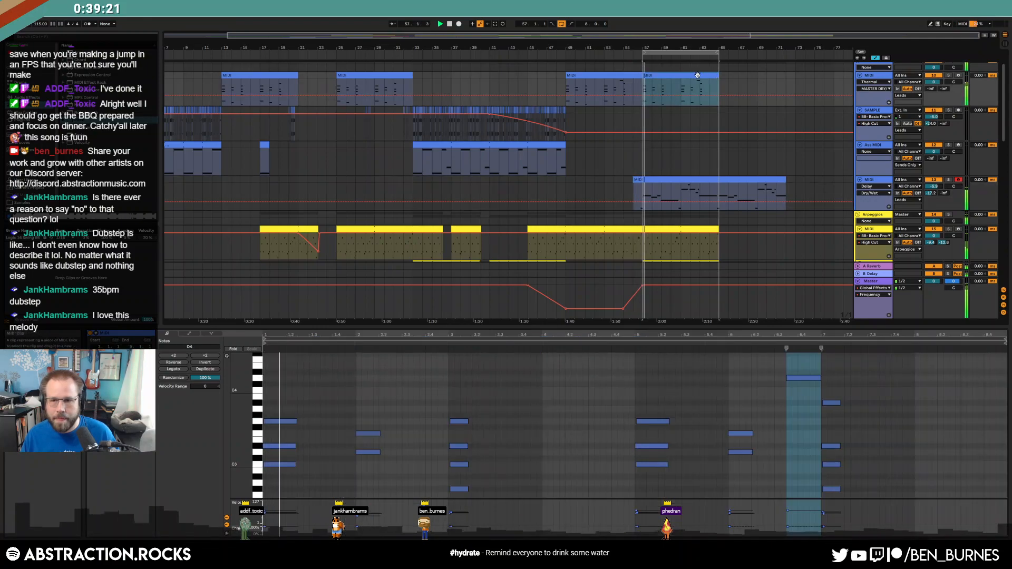
key(ctrl+d)
drag(718, 52, 795, 53)
- Extend the lead melody clip and both arpeggio clips so they end at bar 73
key(a)
drag(719, 235, 795, 234)
scroll(796, 233, down, 2)
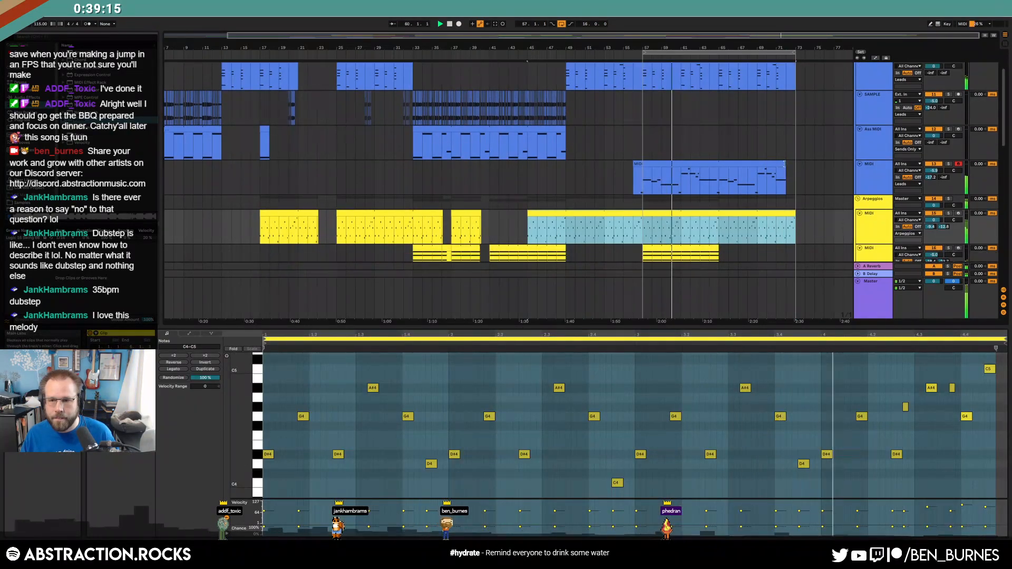
drag(785, 164, 796, 167)
scroll(783, 261, down, 4)
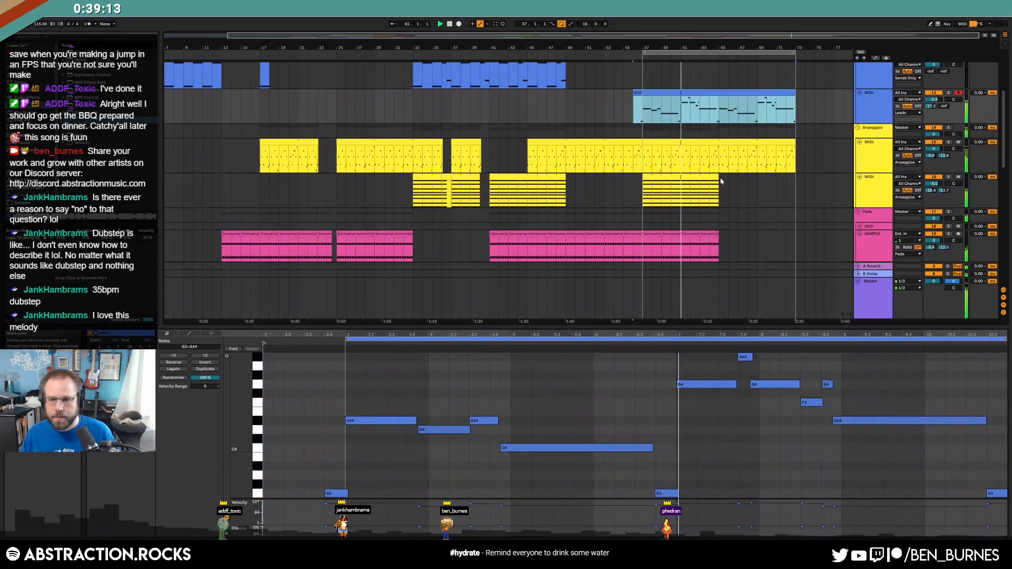
drag(719, 185, 796, 185)
- Extend the pad sample and the Neuro Bass clip from bar 65 to bar 73
scroll(713, 152, down, 5)
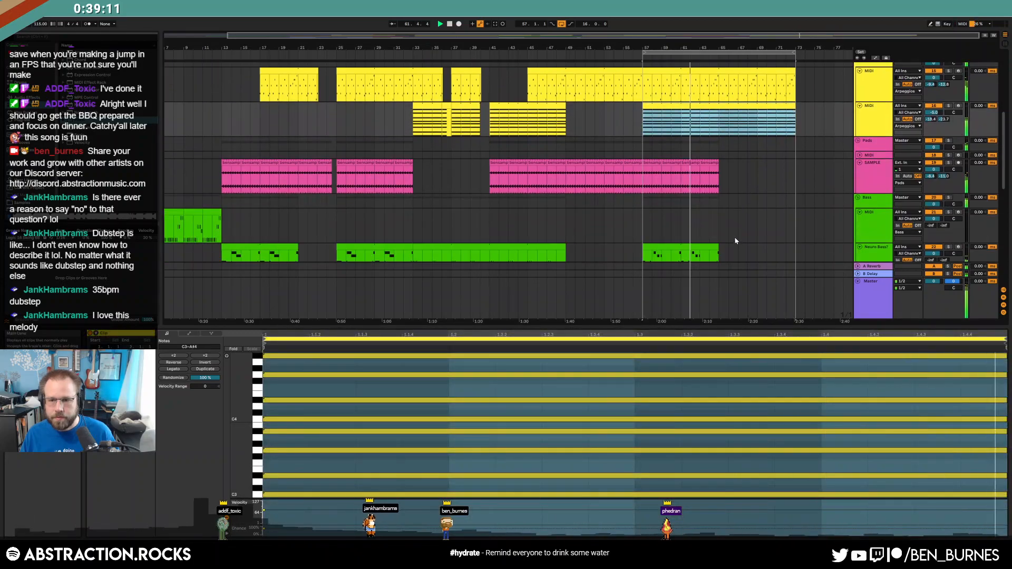
drag(713, 130, 796, 130)
click(715, 217)
drag(738, 217, 796, 218)
- Duplicate the drum rack clip from bar 57 into the new section, covering bars 66 to 73
scroll(733, 191, down, 5)
click(715, 169)
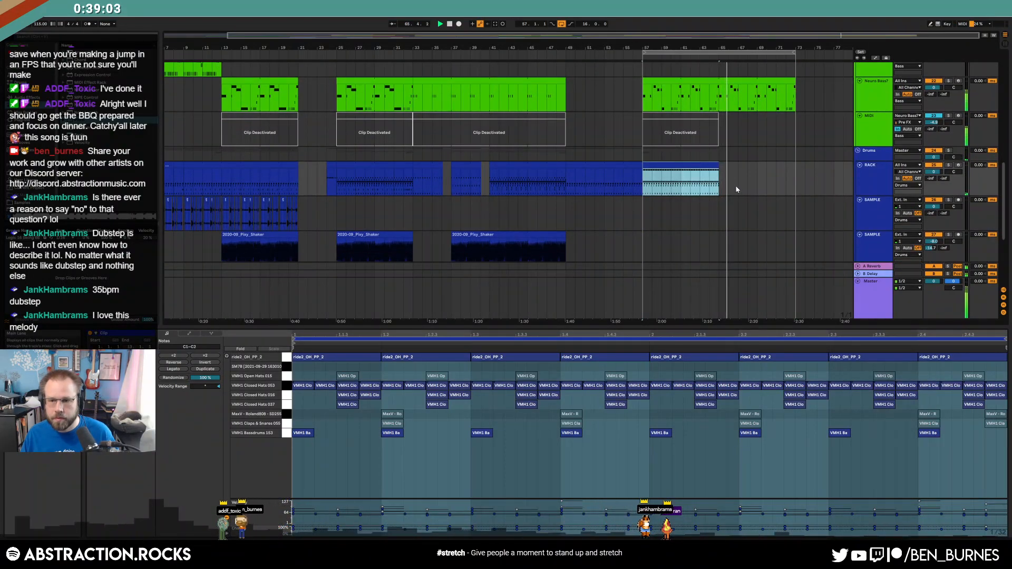
key(ctrl+d)
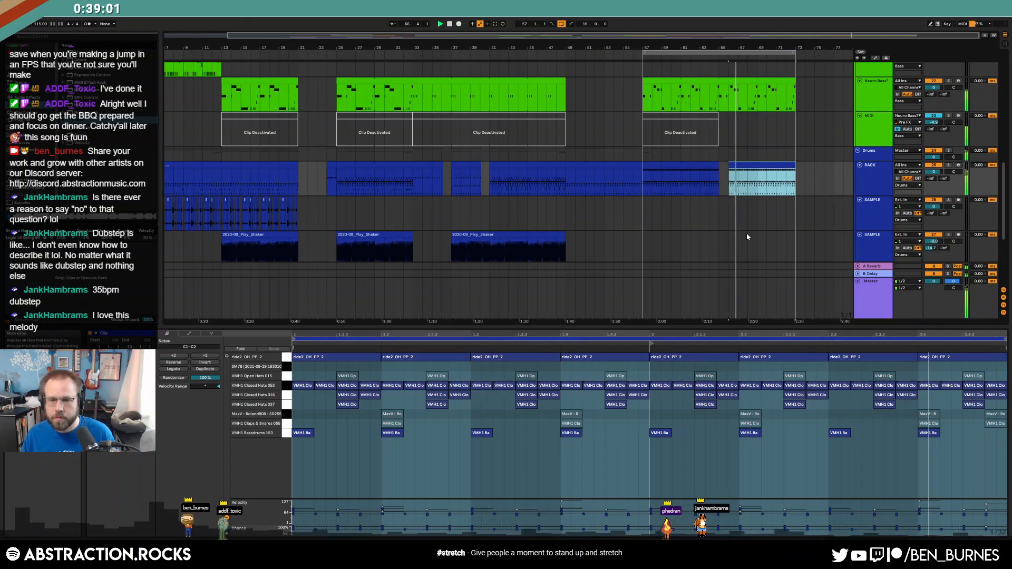
- Copy the last Pixy_Shaker clip into the new section and trim it to run from bar 66 to bar 73
scroll(738, 242, down, 3)
click(552, 157)
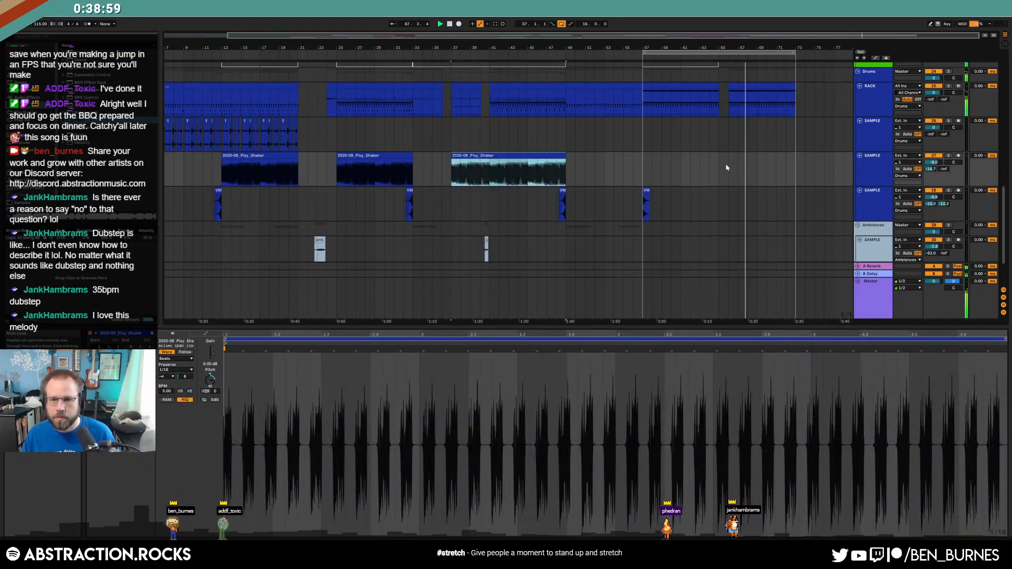
click(720, 167)
key(ctrl+v)
drag(719, 155, 729, 155)
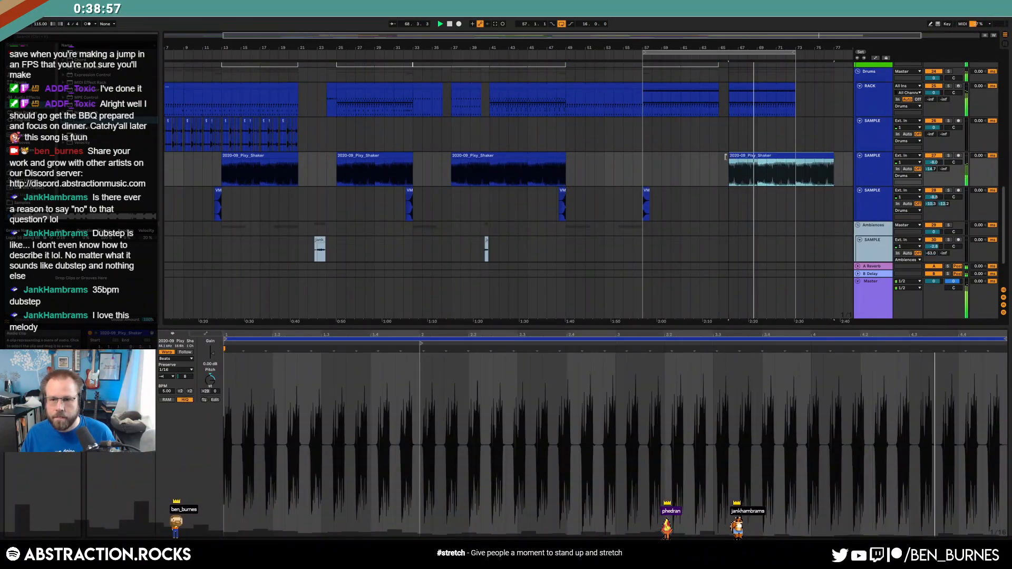
drag(805, 155, 786, 155)
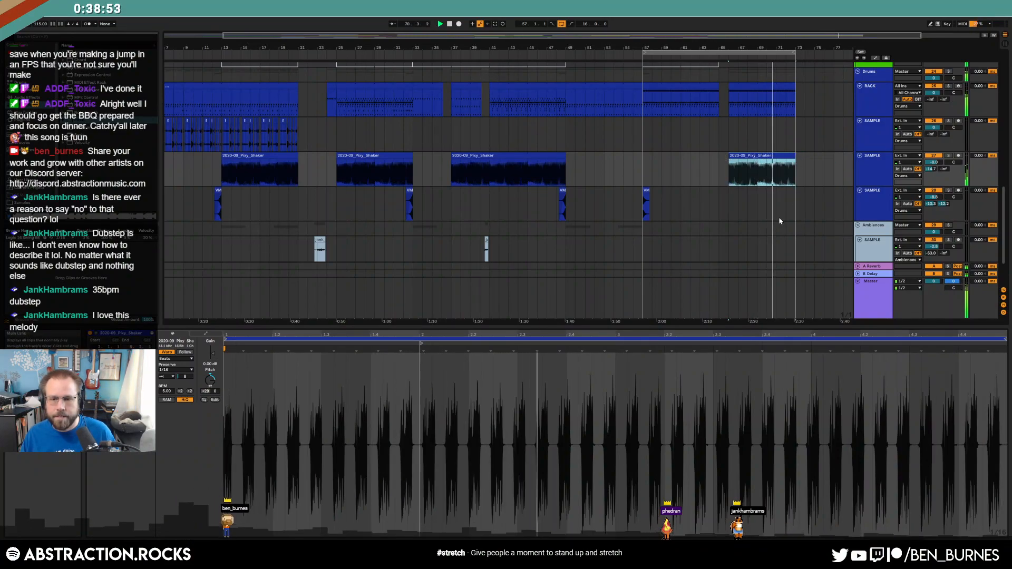
- Copy the crash sample from bar 57 to bar 65 on the same track
scroll(783, 221, up, 2)
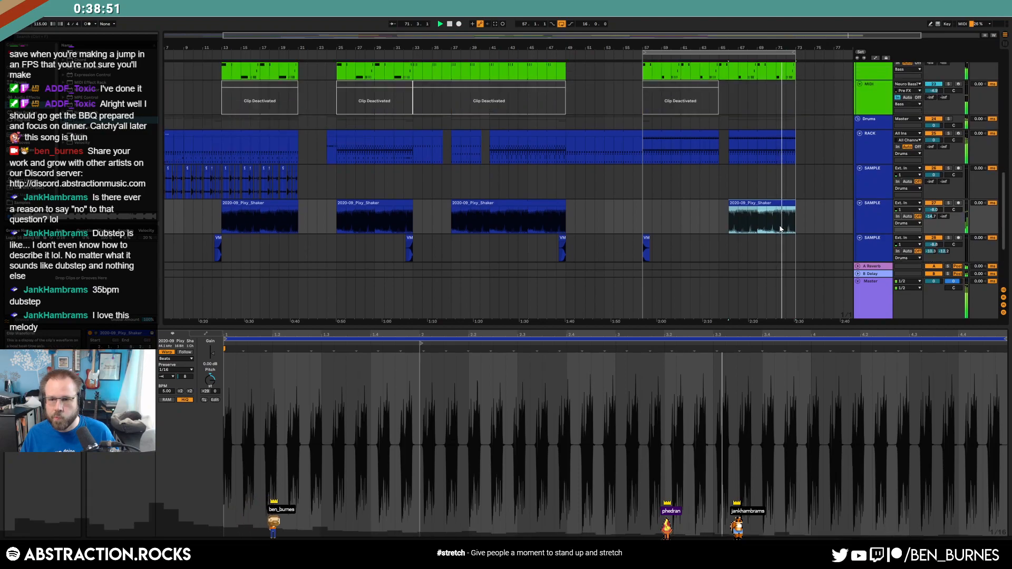
scroll(774, 222, down, 2)
scroll(774, 222, down, 3)
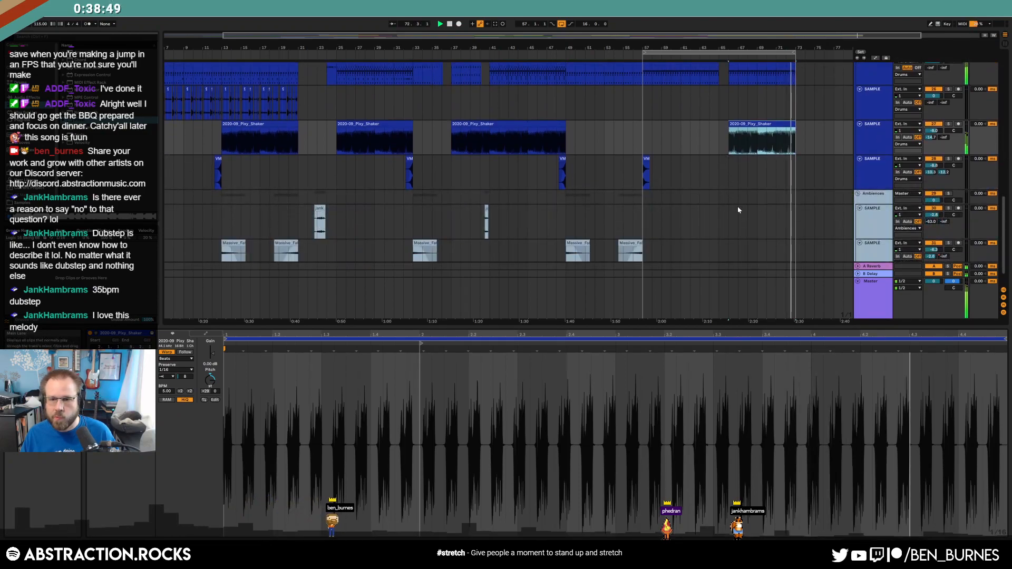
click(646, 174)
drag(720, 163, 729, 164)
scroll(744, 196, down, 2)
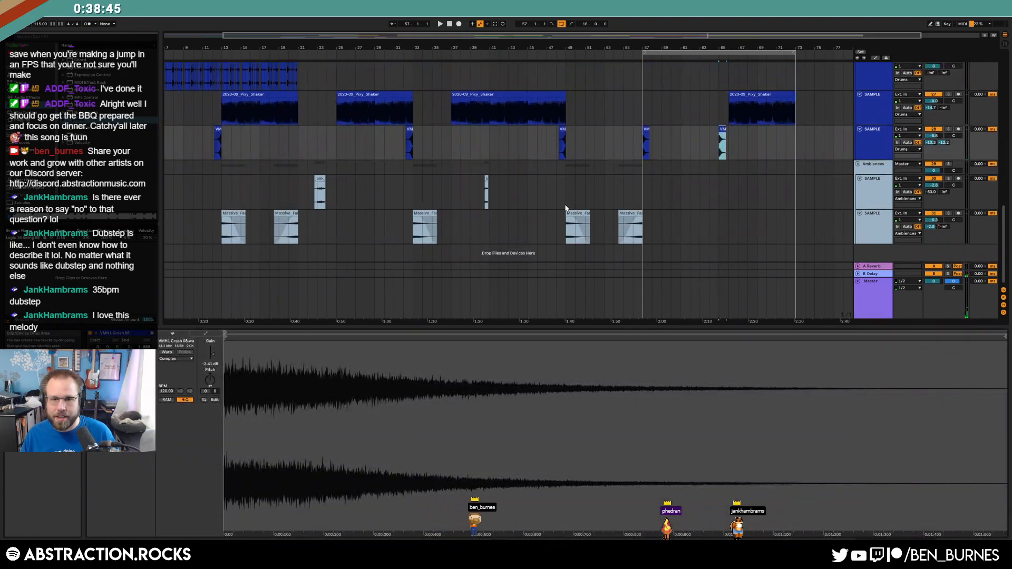
- Delete all the deactivated clips on the MIDI track below Neuro Bass
key(shift+Tab)
scroll(812, 238, up, 6)
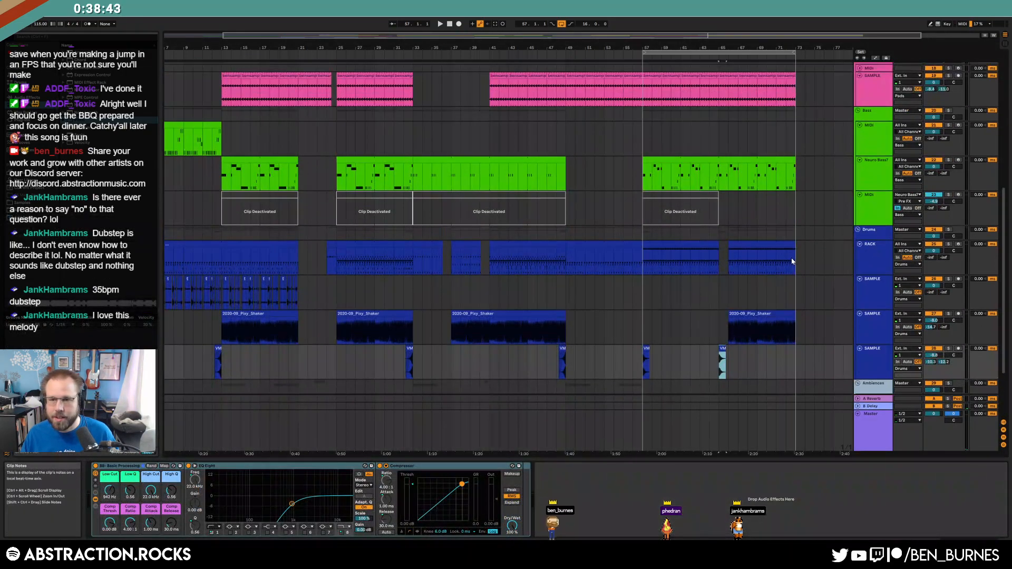
scroll(792, 261, up, 2)
drag(566, 235, 194, 241)
key(Delete)
click(623, 247)
scroll(638, 257, up, 2)
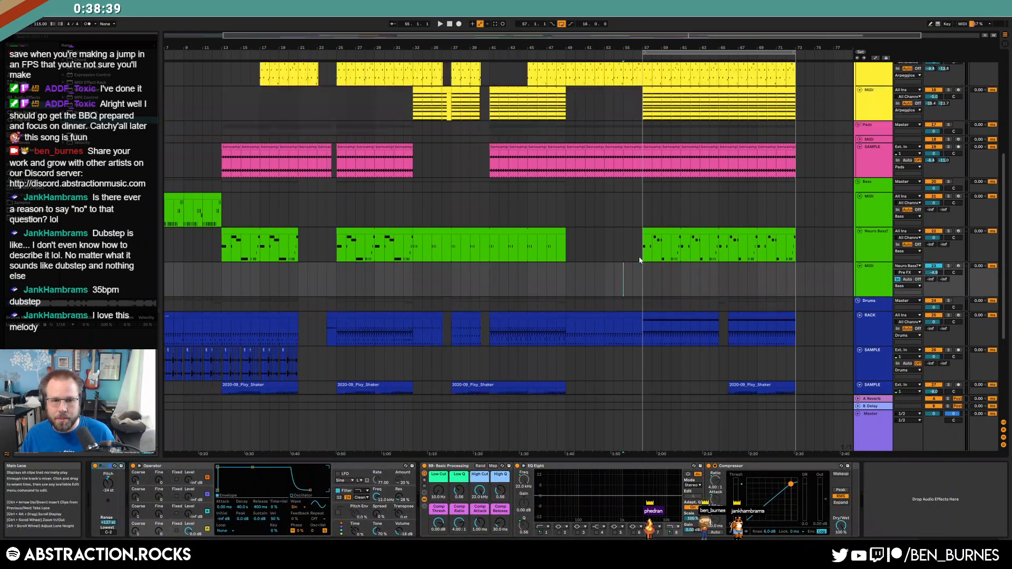
scroll(725, 247, up, 4)
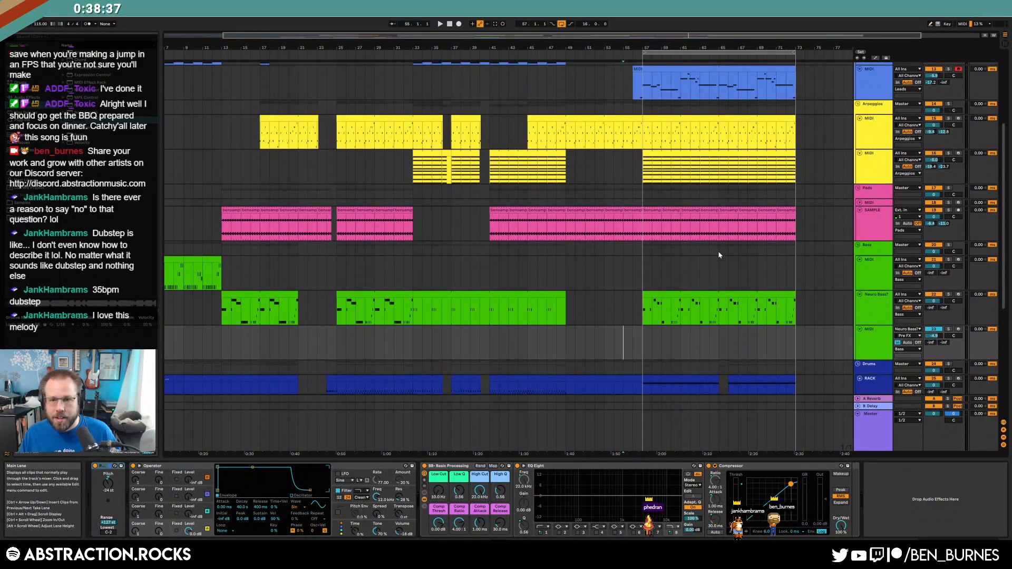
scroll(749, 274, down, 14)
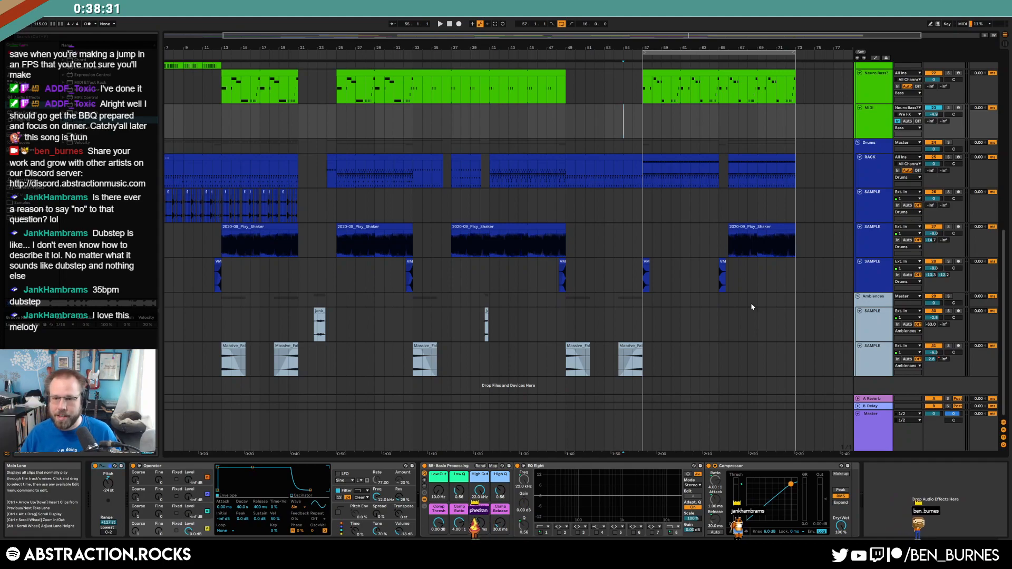
drag(786, 283, 714, 273)
click(671, 236)
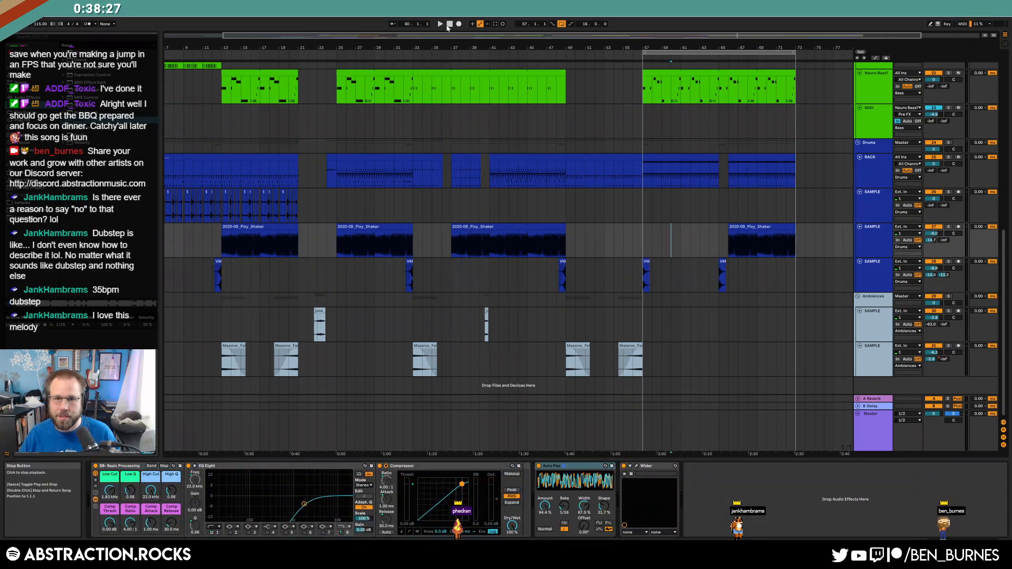
- Play the song from the start and fold both arpeggio tracks and the pad sample track
key(space)
scroll(644, 297, up, 5)
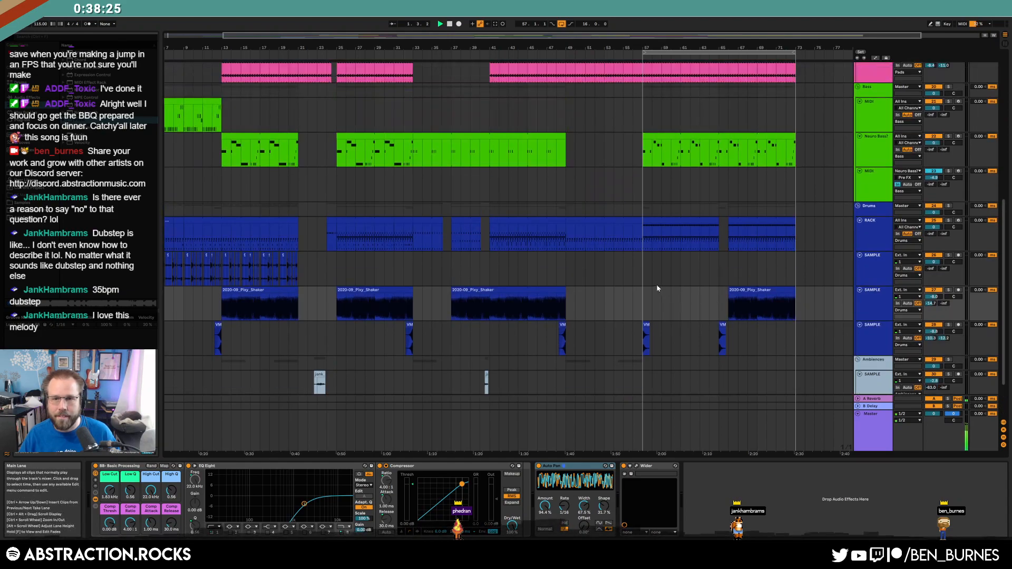
scroll(647, 293, up, 3)
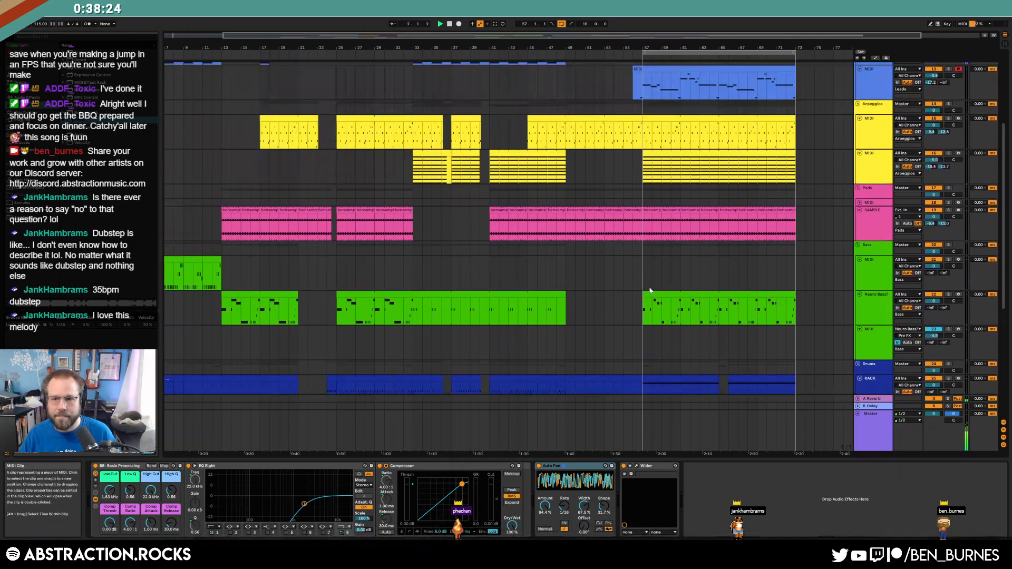
click(860, 154)
click(860, 118)
click(860, 156)
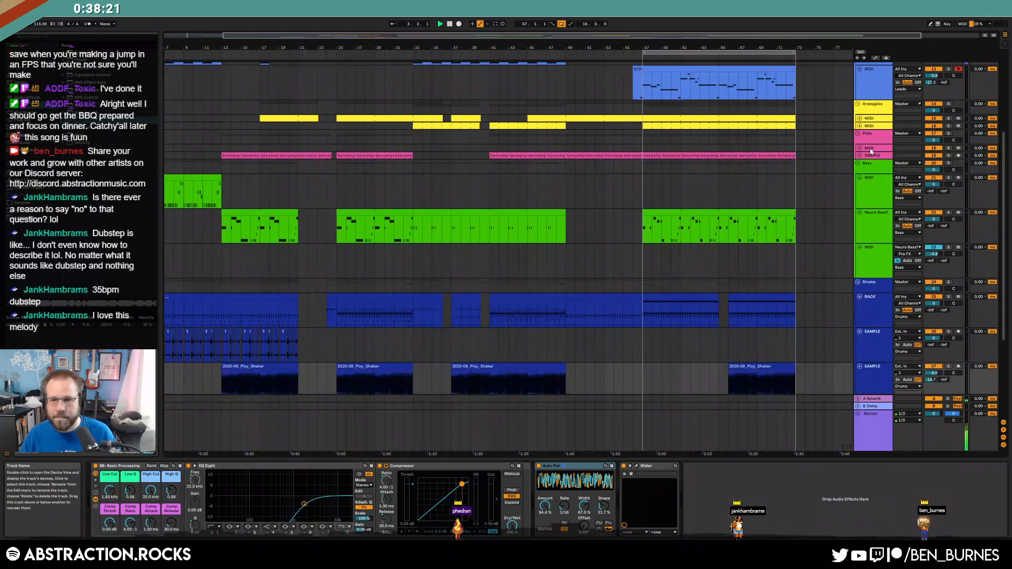
- Delete the empty MIDI track in the Pads group and rename the track below Neuro Bass as Sub Bass
click(870, 148)
key(Delete)
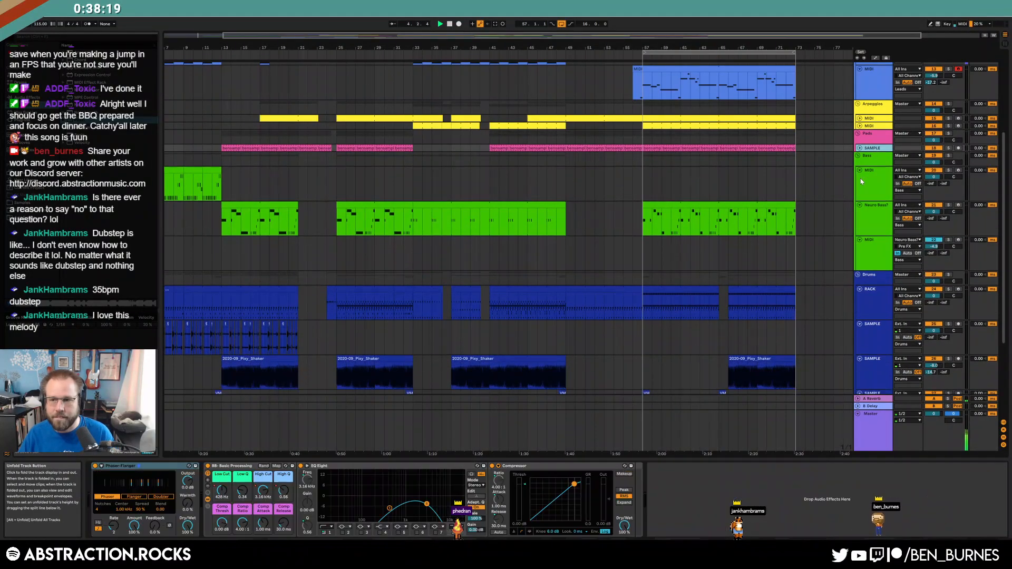
click(860, 171)
click(871, 216)
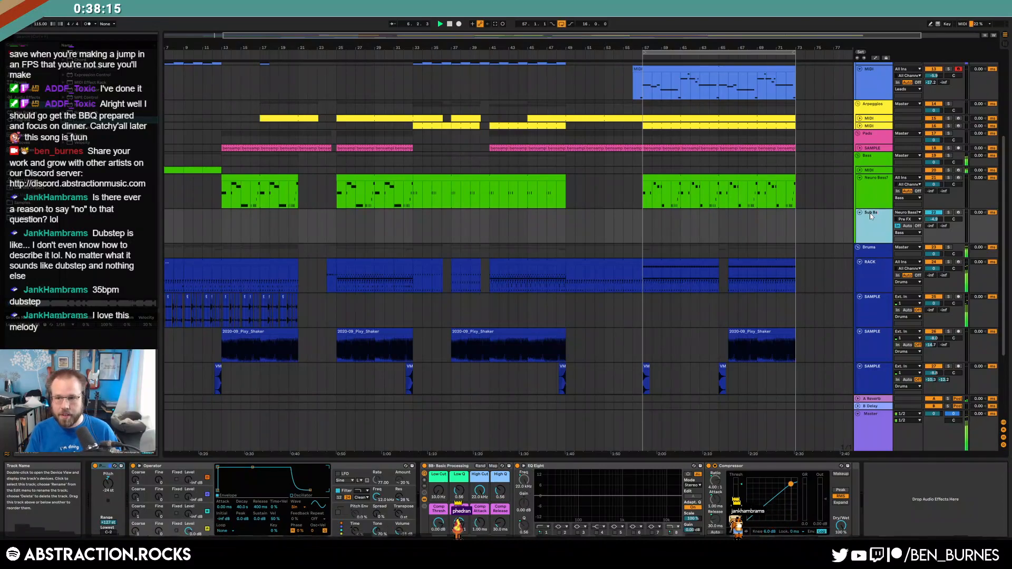
- Fold the Neuro Bass, Sub Bass, drum, ambience and lead tracks so the whole arrangement fits in view
shift+click(867, 191)
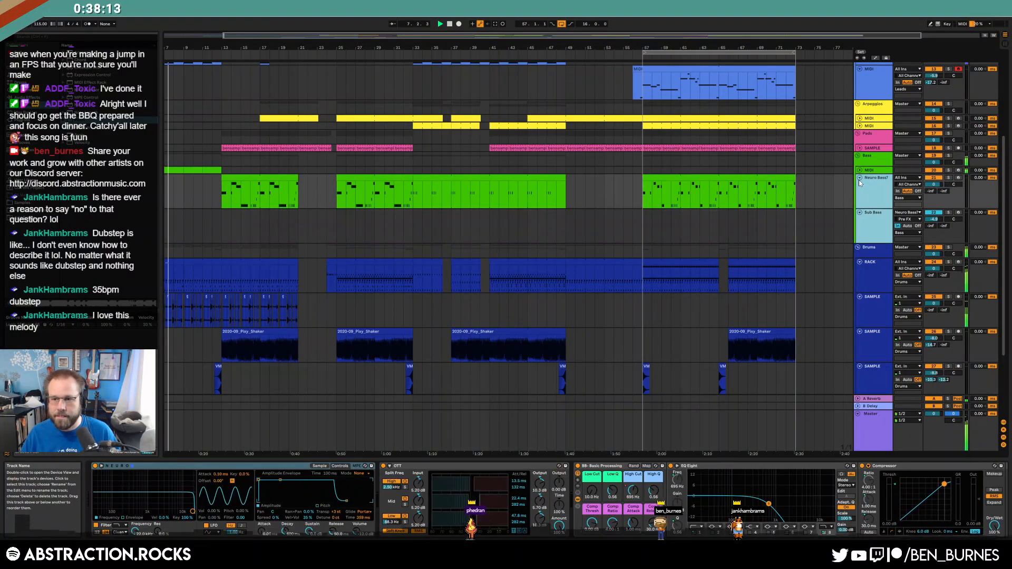
click(860, 178)
click(870, 228)
shift+click(866, 317)
click(860, 312)
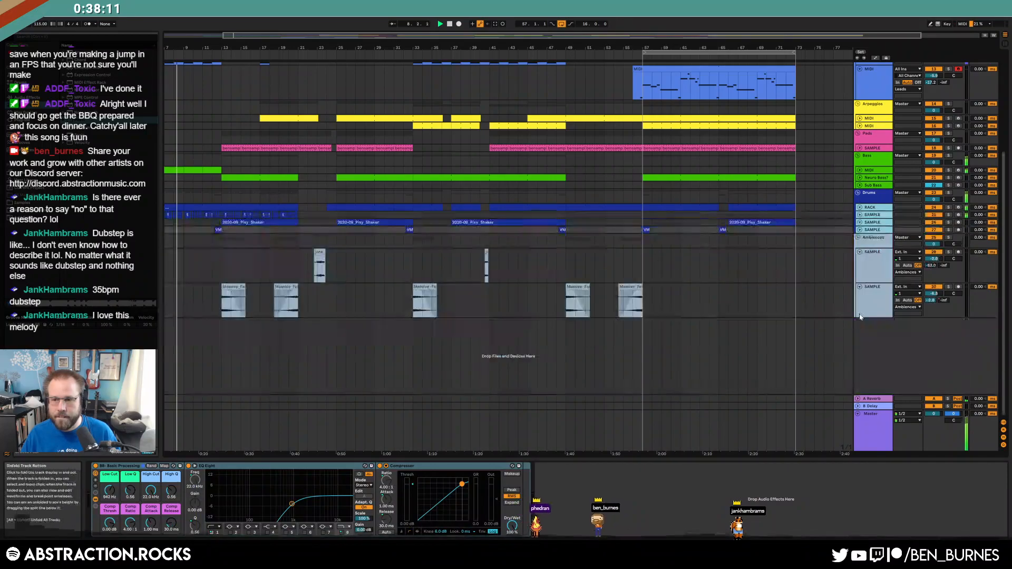
click(860, 252)
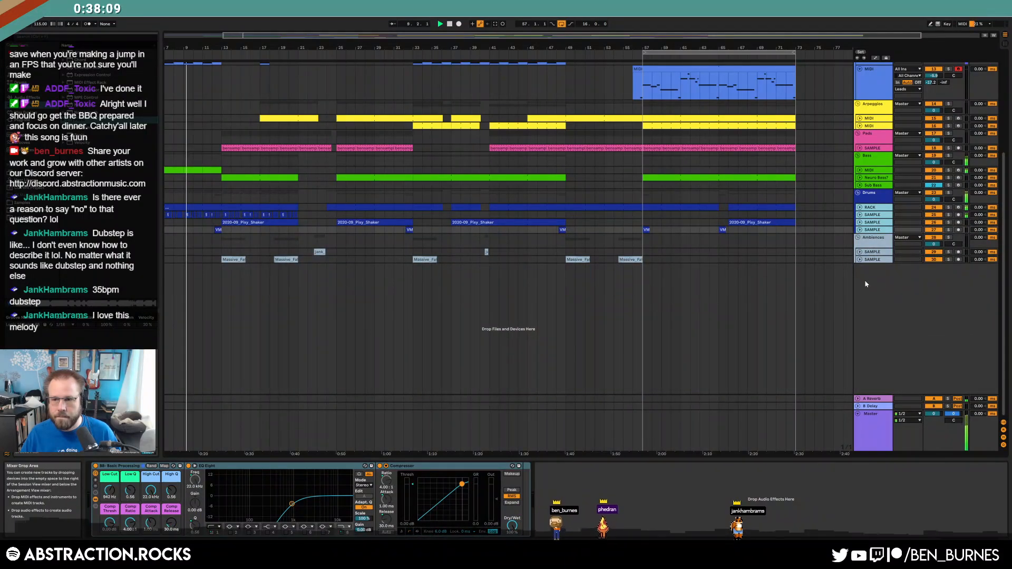
scroll(863, 285, up, 5)
alt+click(862, 292)
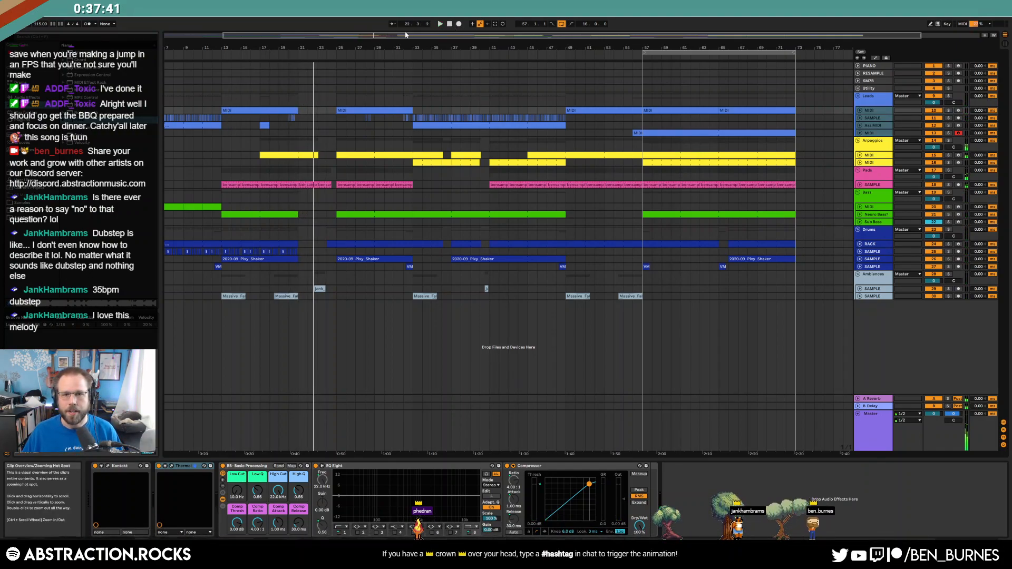
- Duplicate the time of bars 5 to 13 across the tracks, inserting the eight-bar copy at bar 13
drag(432, 33, 372, 108)
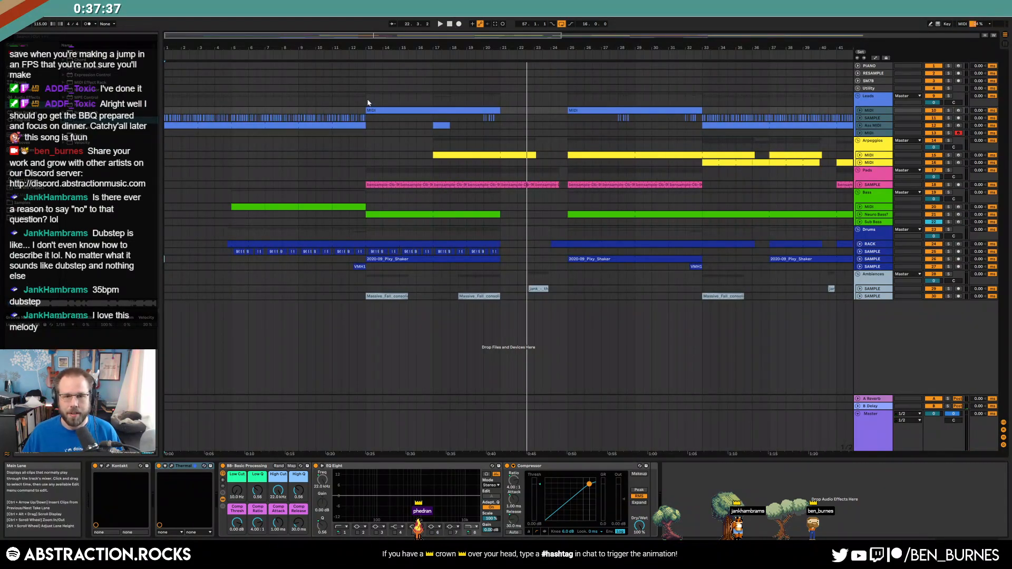
drag(312, 146, 368, 95)
key(ctrl+d)
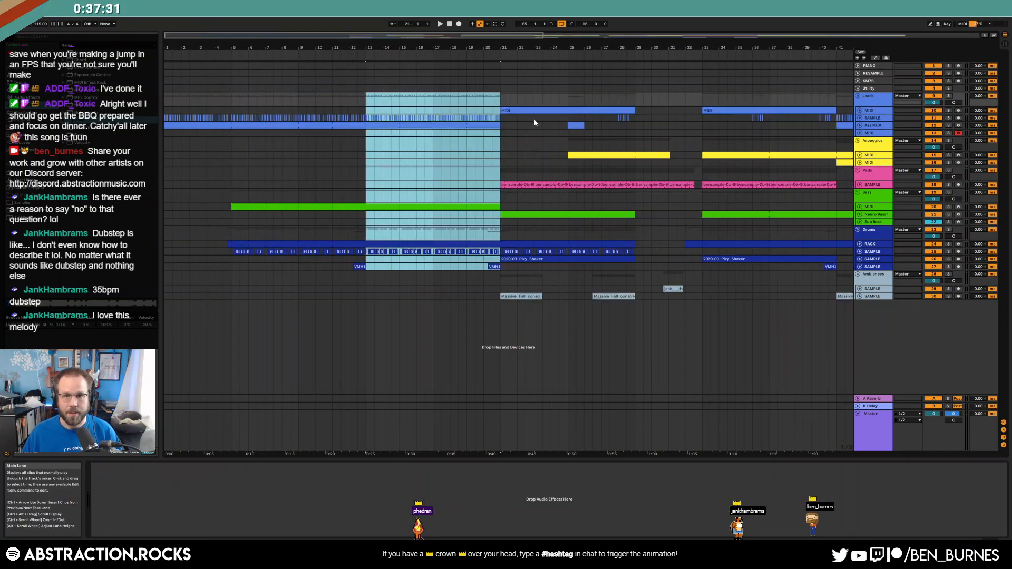
- Duplicate the time of bars 21 to 29 across the tracks, inserting the eight-bar copy at bar 29
drag(501, 103, 637, 302)
key(ctrl+d)
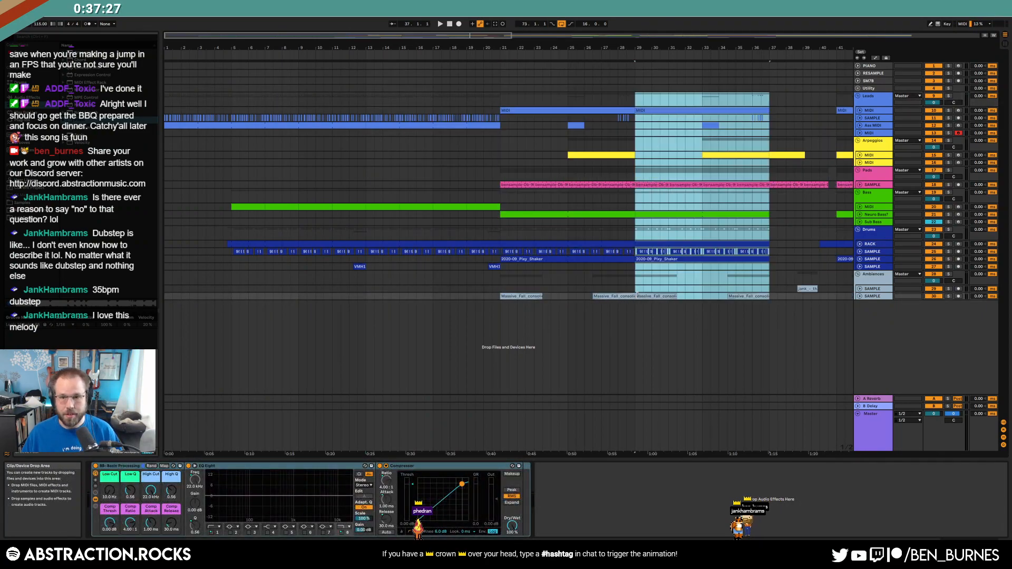
click(676, 327)
- Unfold the lower ambience sample track and delete the two adjoining Massive Fall clips around bar 29
click(860, 297)
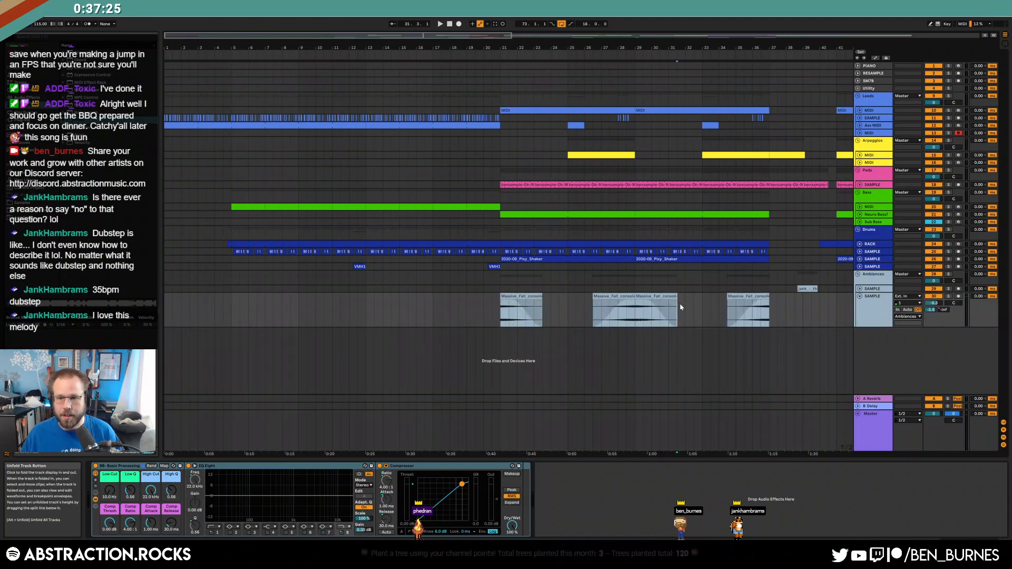
drag(693, 311, 599, 311)
key(Delete)
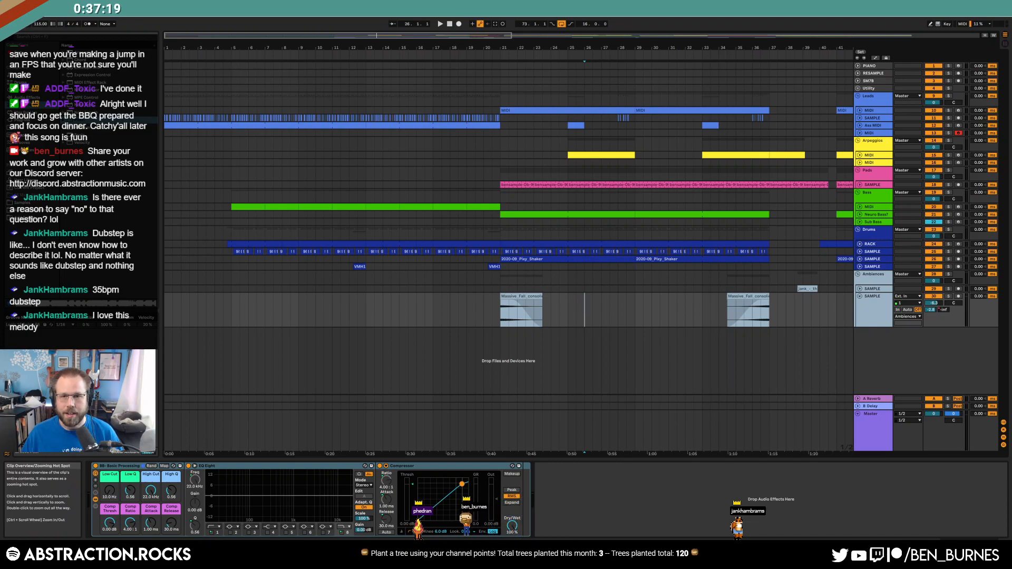
double_click(469, 35)
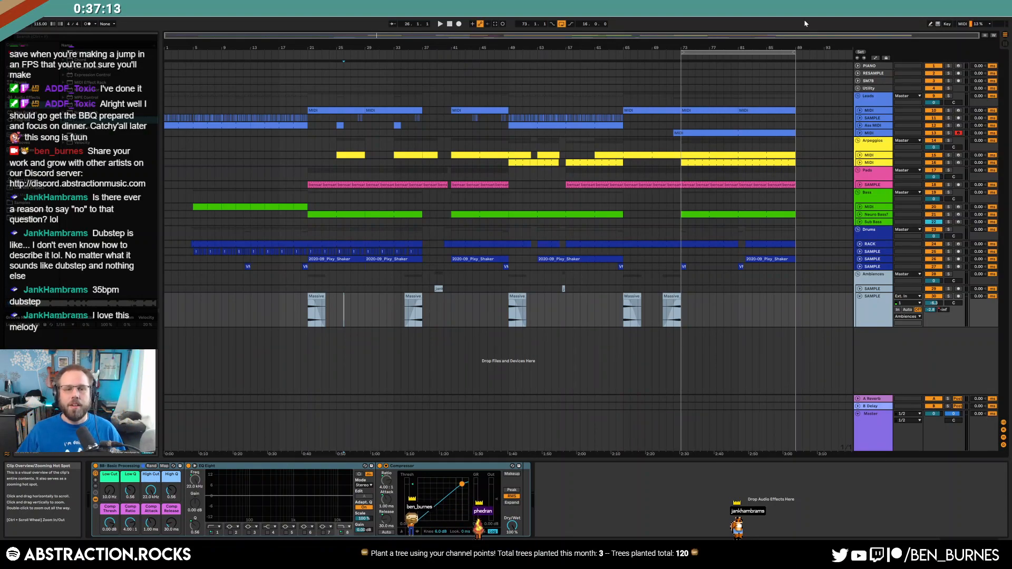
- Unfold the drum rack track, check its clips between bars 5 and 21, and play from just before bar 5
click(203, 185)
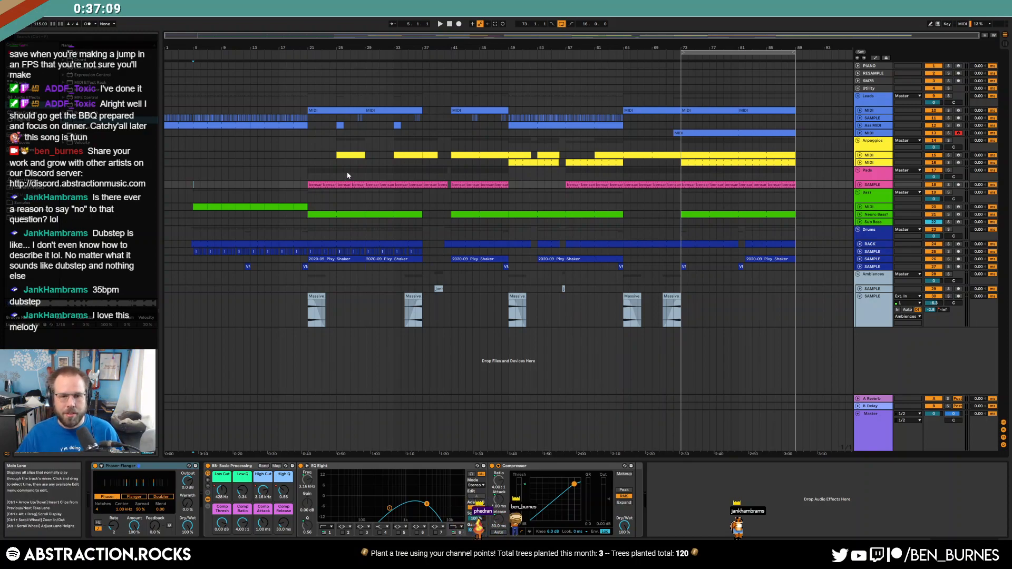
alt+scroll(209, 248, up, 3)
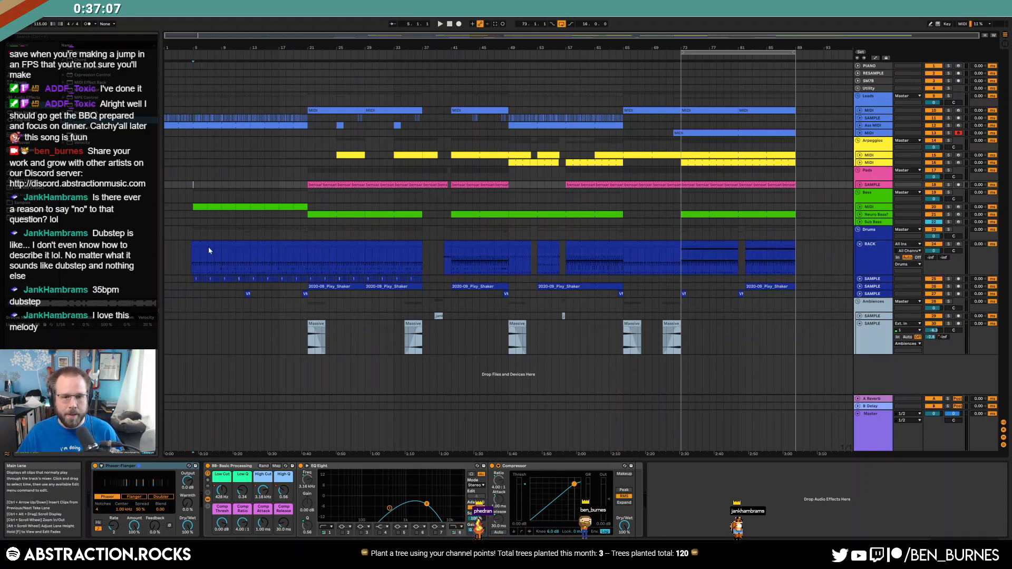
ctrl+scroll(208, 248, up, 3)
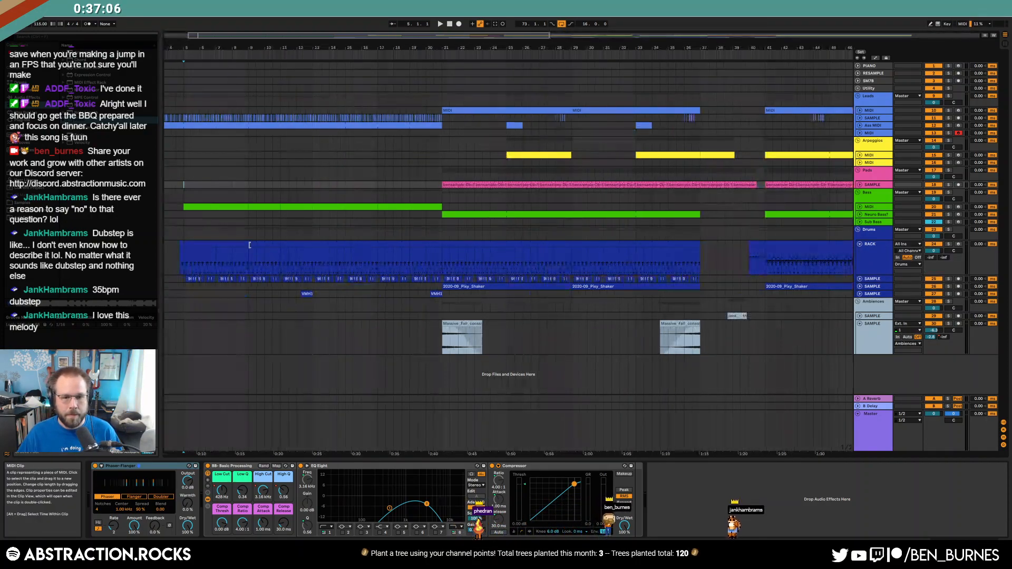
click(383, 244)
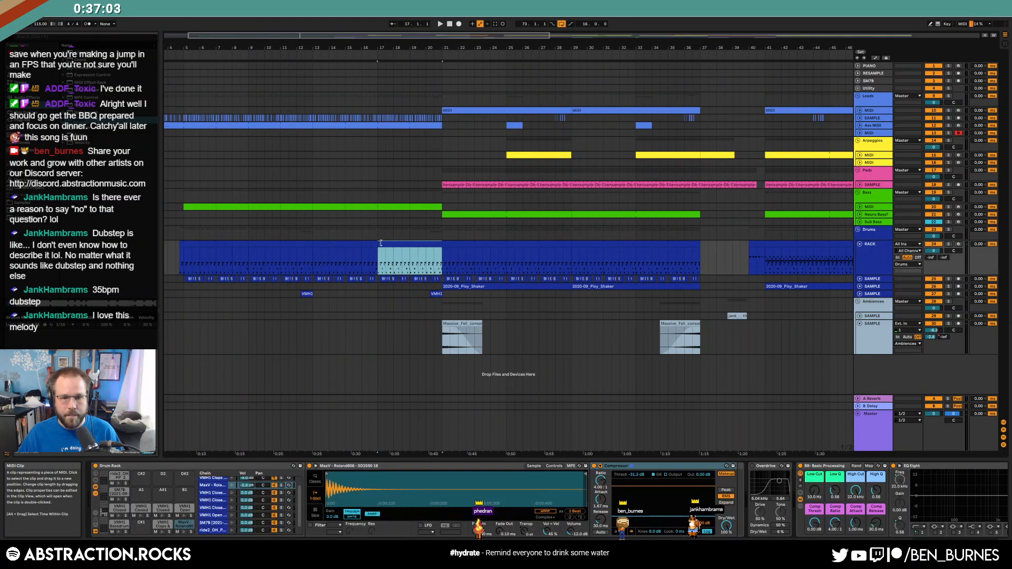
drag(361, 244, 313, 248)
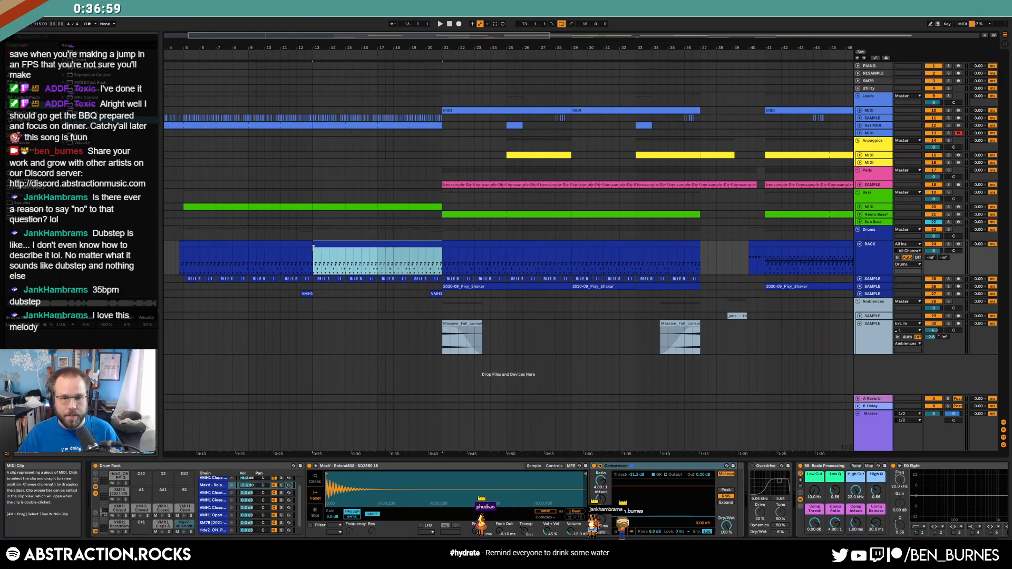
drag(233, 249, 268, 255)
click(228, 244)
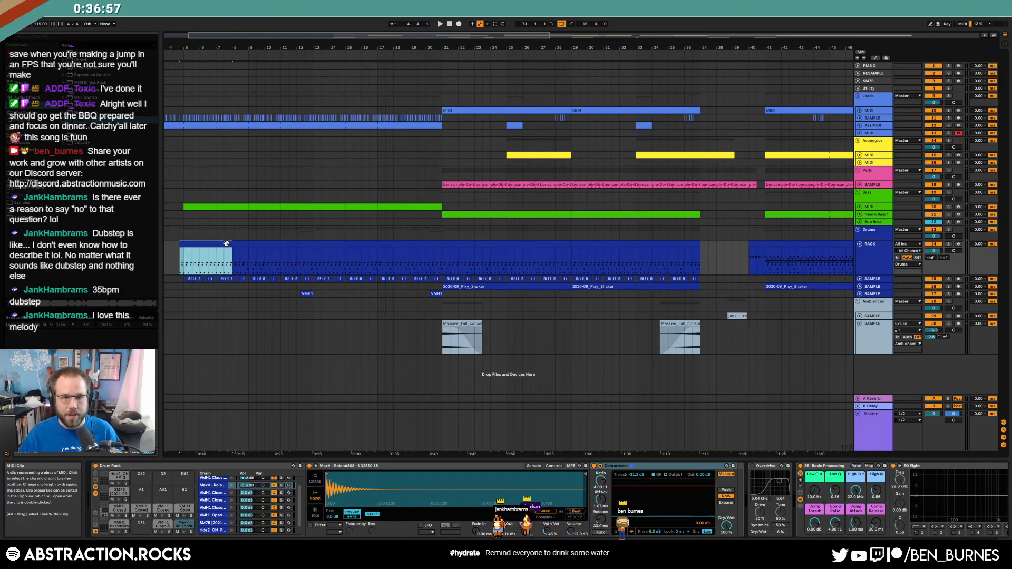
click(177, 261)
key(space)
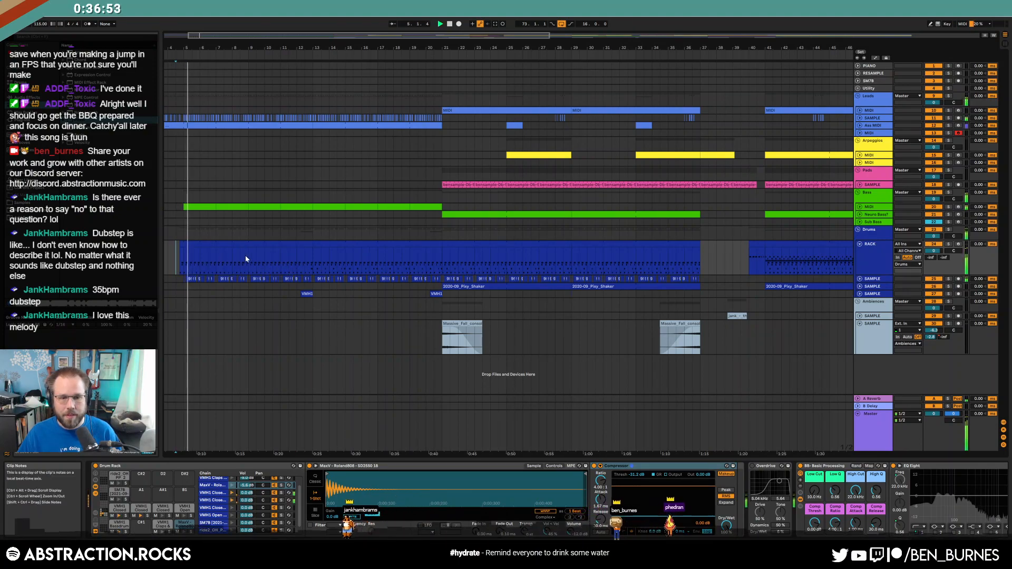
- Unfold the crash sample track, move the first crash clip to start at bar 13, and adjust it in its clip details
click(307, 294)
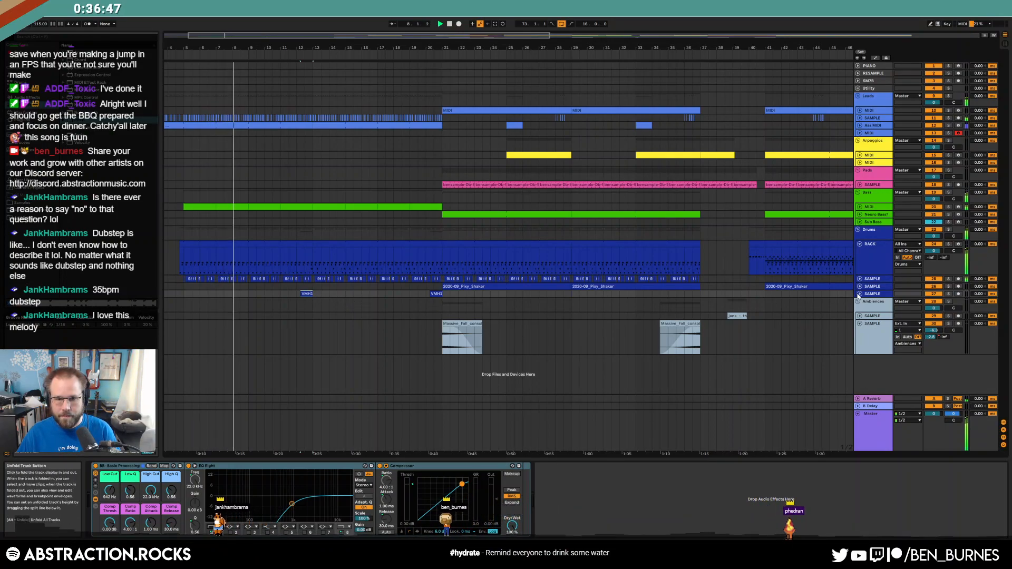
click(859, 294)
drag(307, 301, 320, 301)
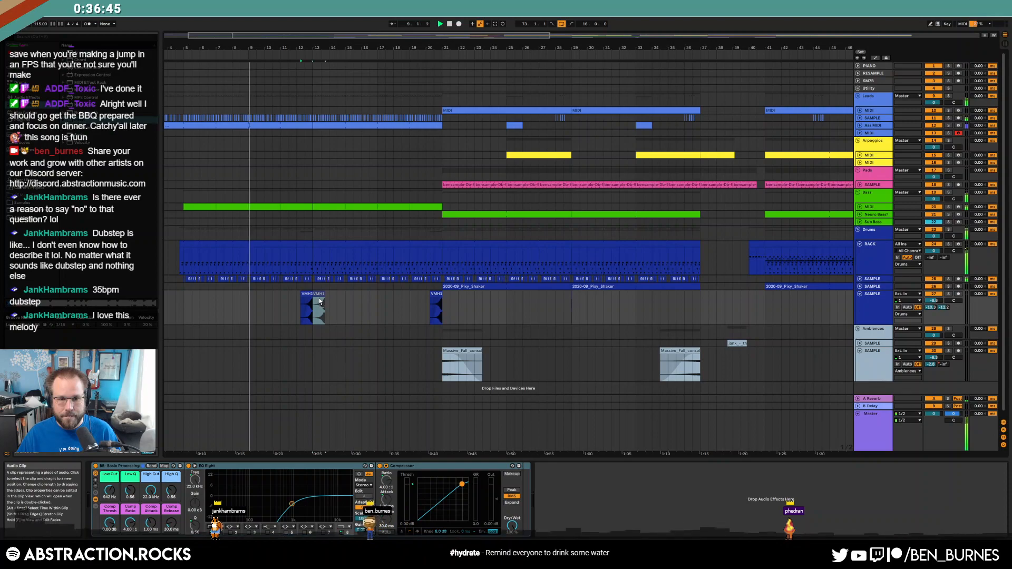
click(305, 303)
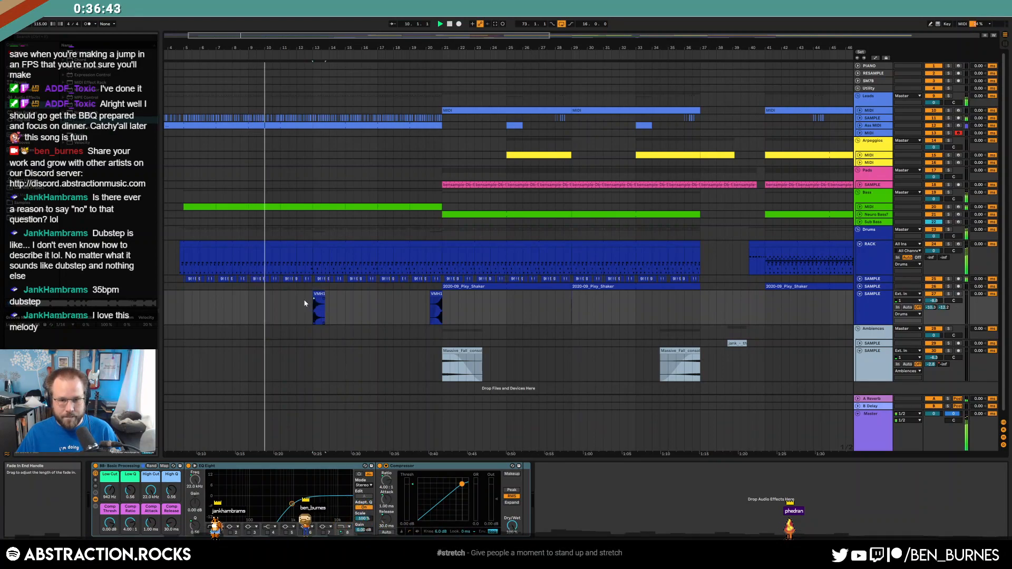
double_click(320, 294)
drag(213, 356, 213, 366)
key(shift+Tab)
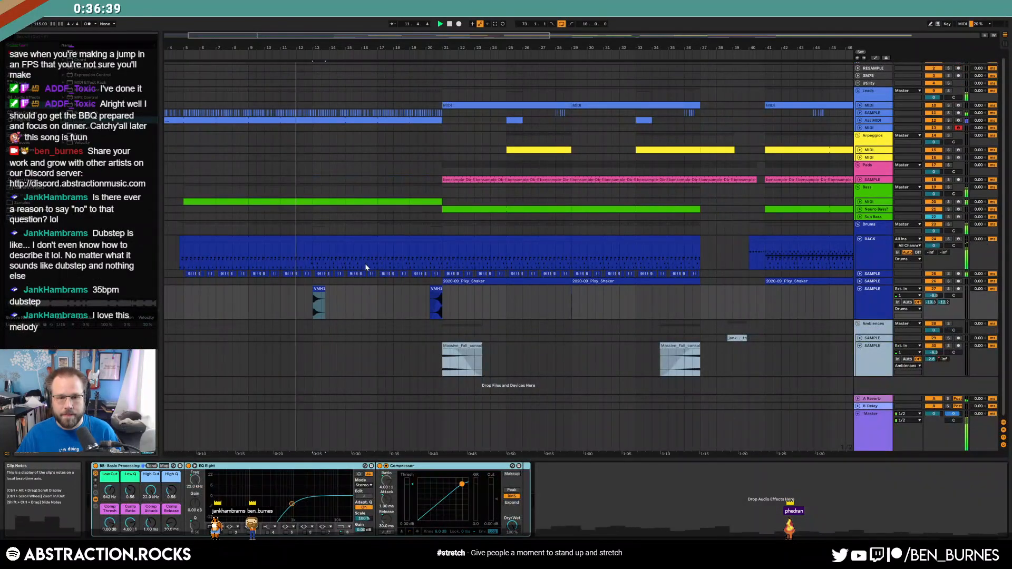
- Unfold the pad sample track and try copying a pad sample clip to bar 13
scroll(327, 248, up, 3)
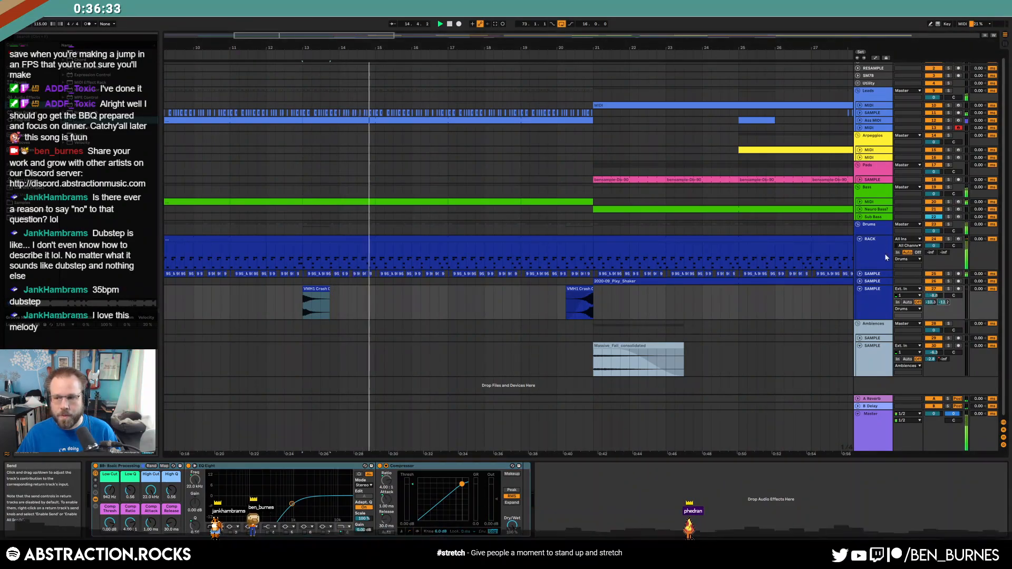
click(861, 180)
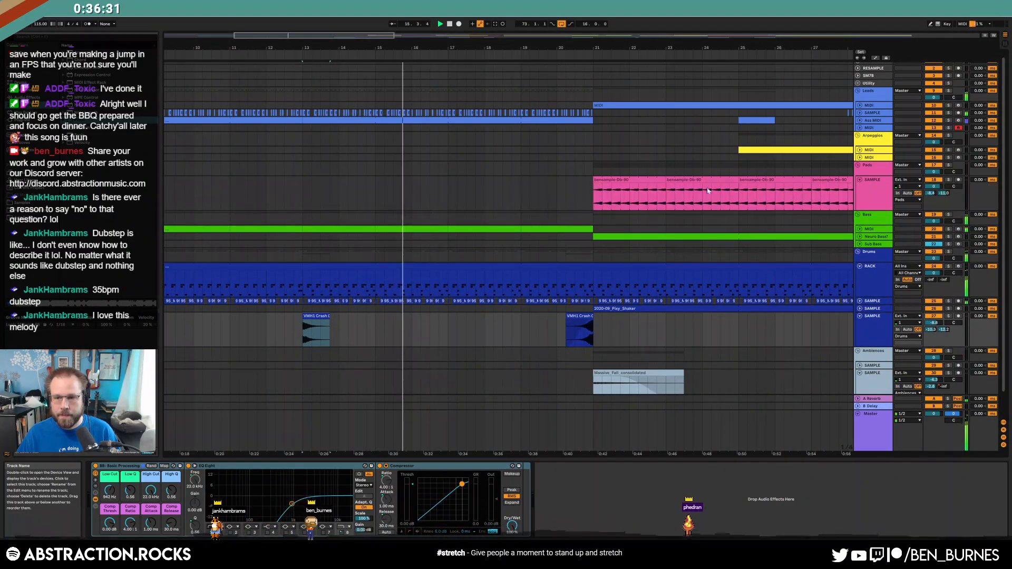
click(628, 195)
click(304, 191)
key(ctrl+v)
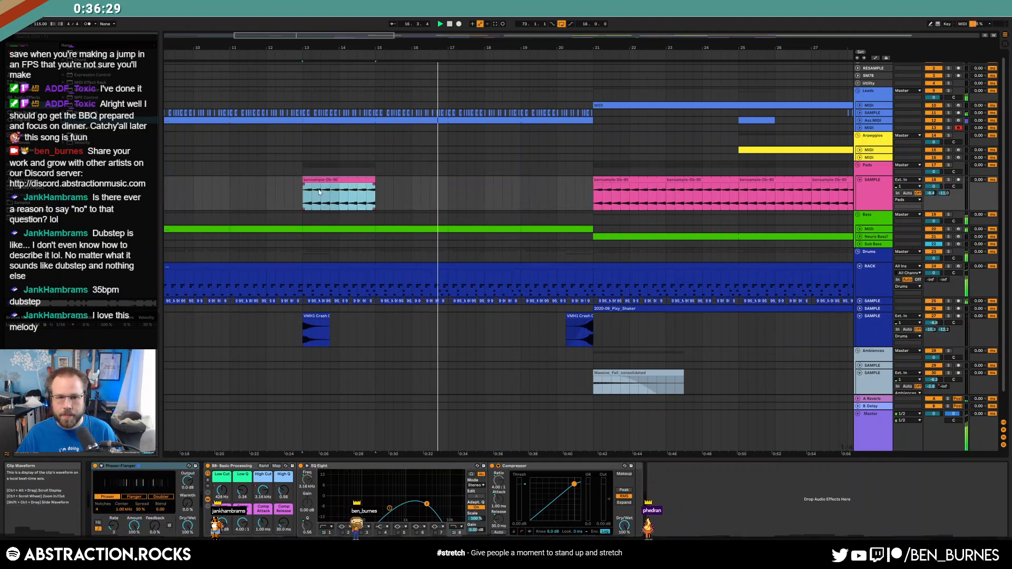
key(ctrl+v)
key(ctrl+z)
key(ctrl+z)
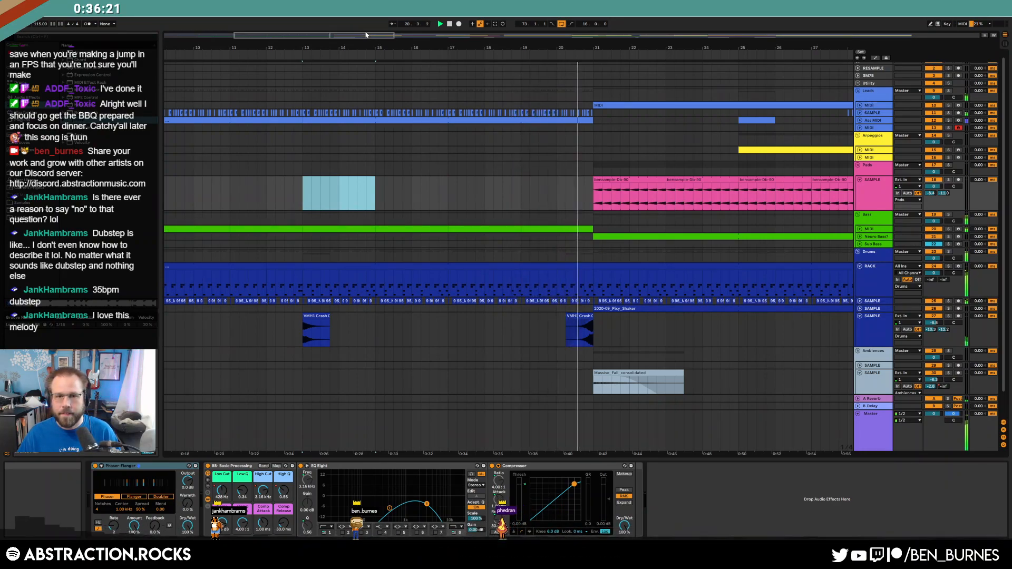
click(430, 205)
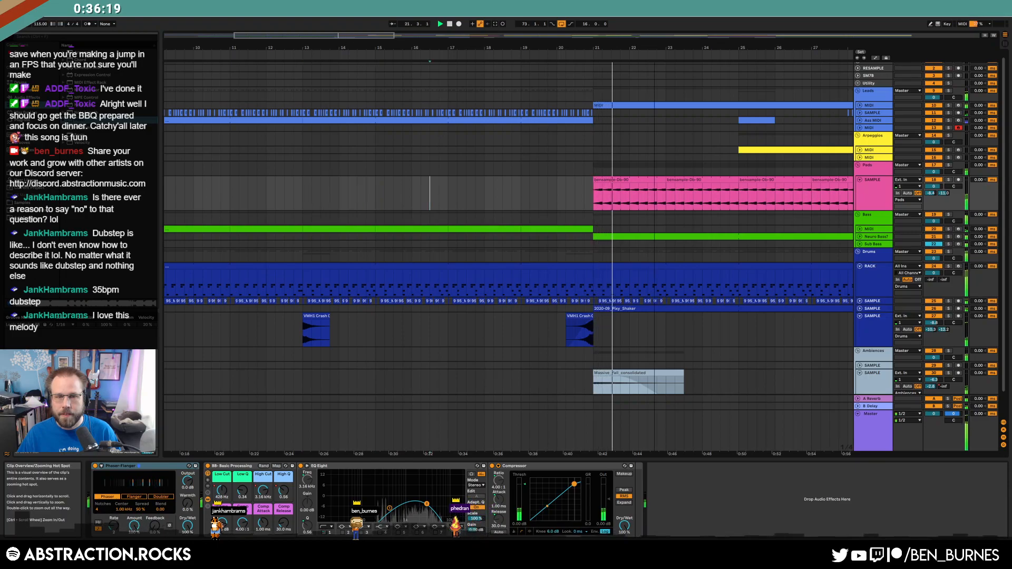
- Lower the velocity of the clap notes in the drum rack clip at bar 21 and shorten the VMH1 Claps & Snares sample
key(minus)
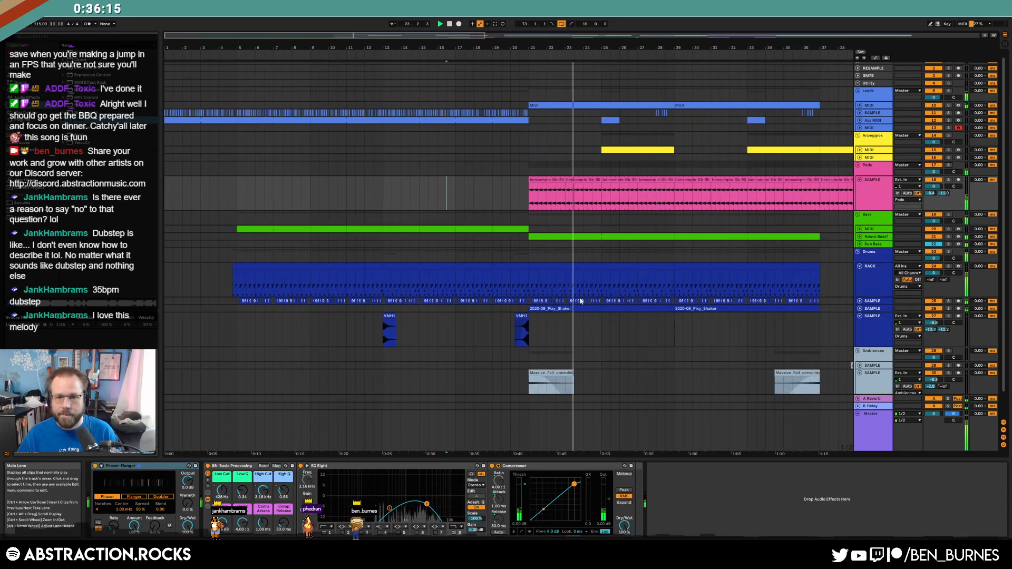
click(585, 268)
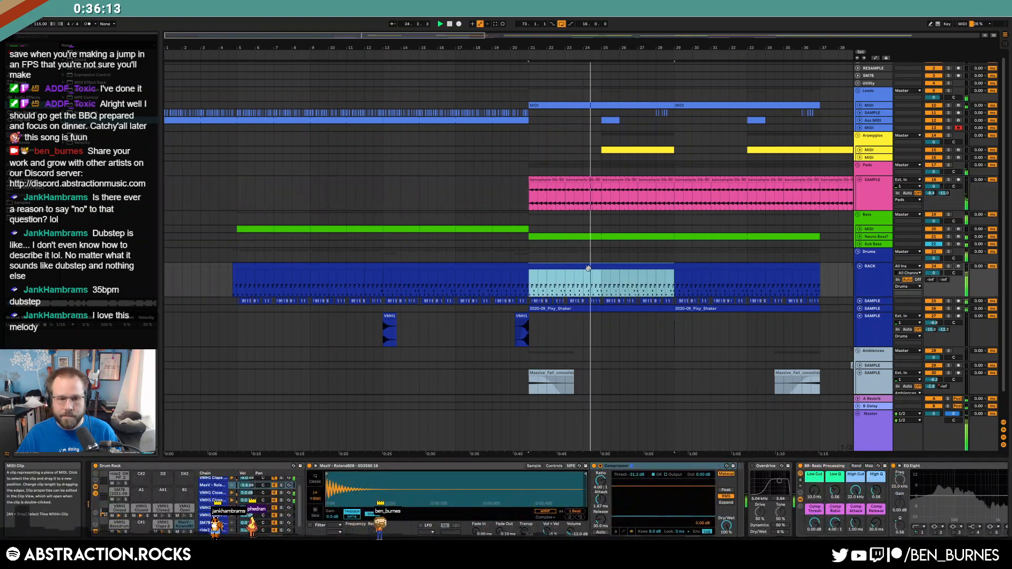
double_click(588, 268)
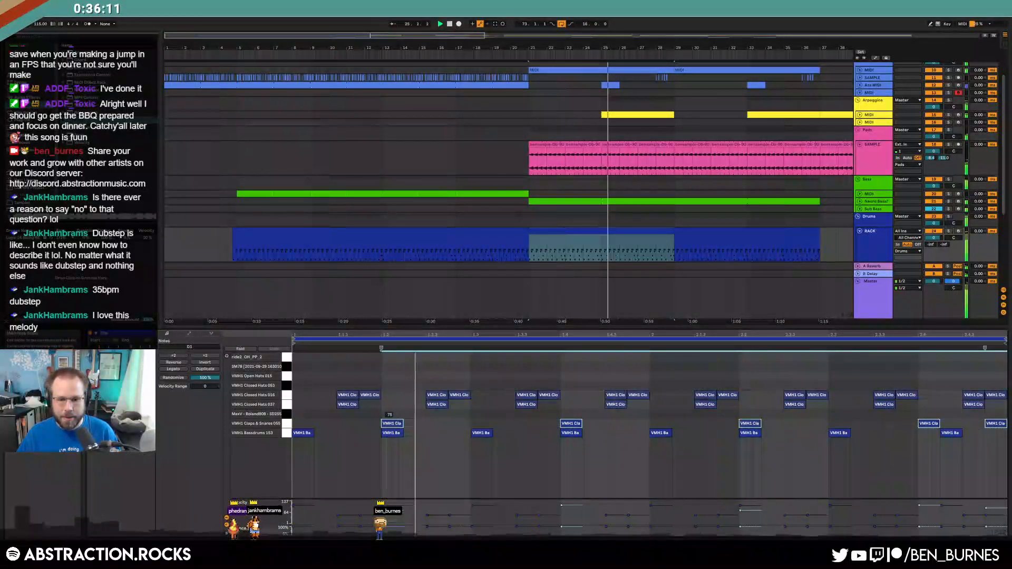
drag(390, 423, 390, 434)
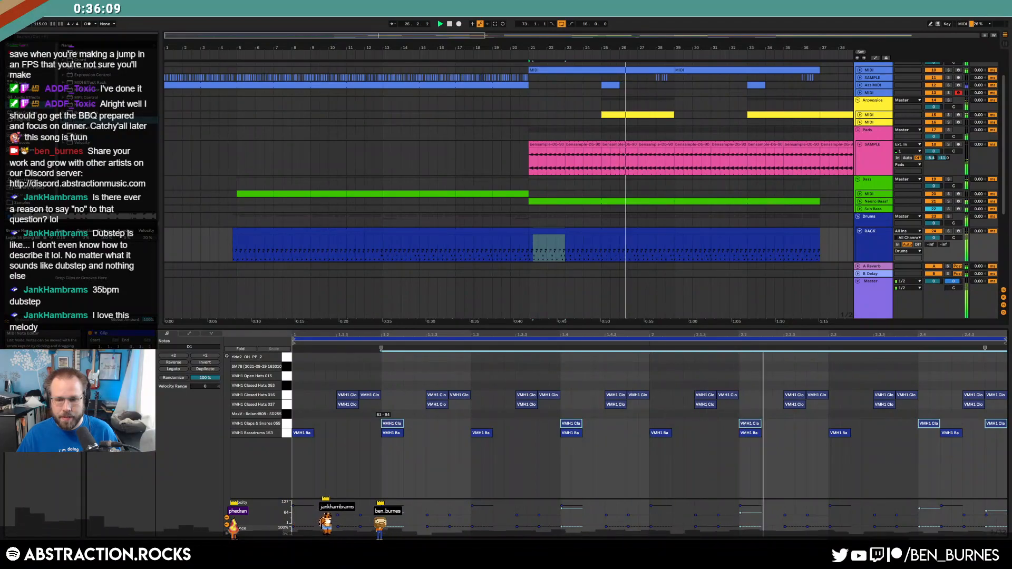
key(shift+Tab)
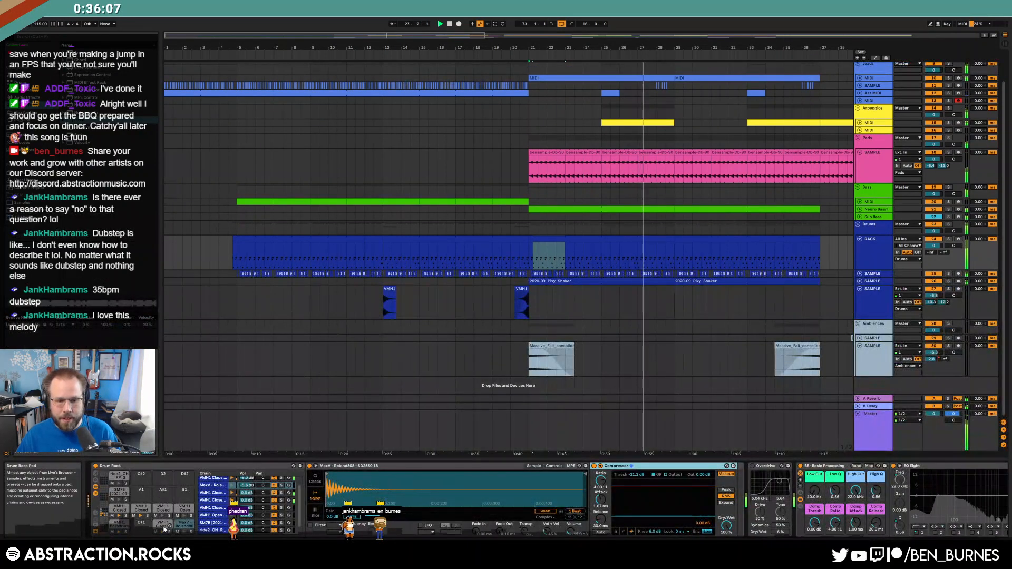
drag(500, 475, 462, 475)
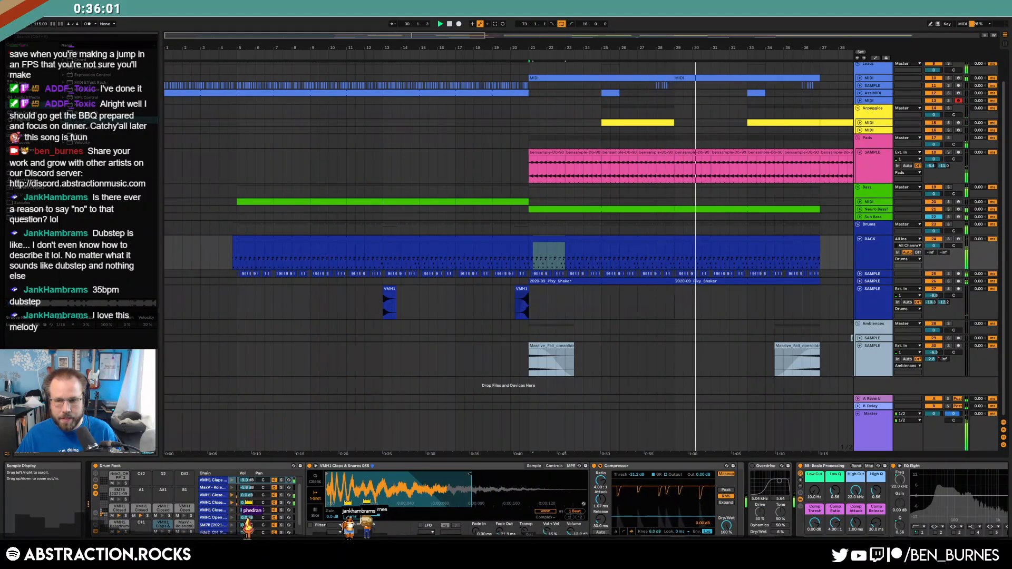
drag(470, 475, 490, 477)
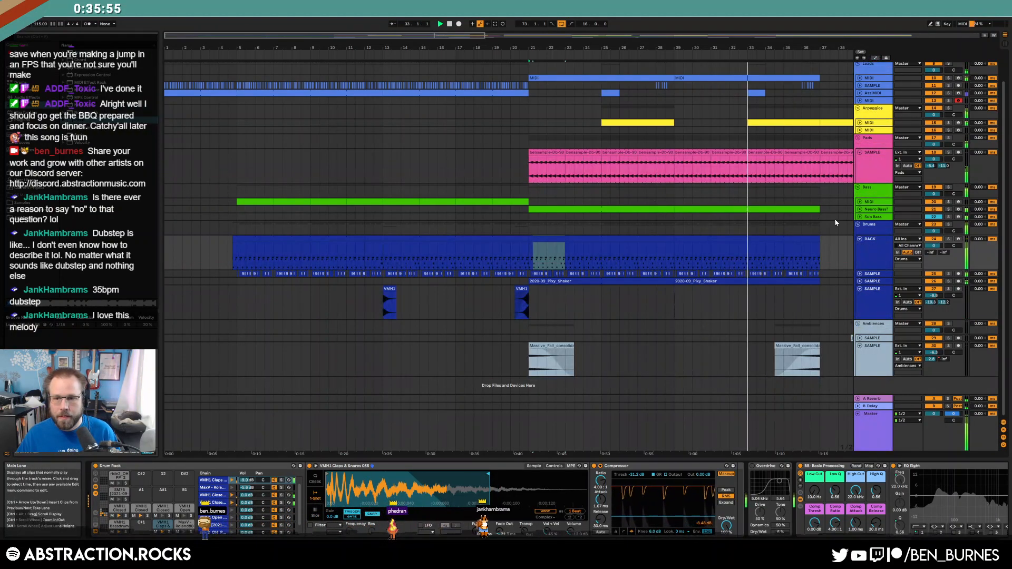
- Unfold the Neuro Bass track and the upper ambience sample track, and raise the volume of that ambience track
click(861, 210)
drag(472, 35, 524, 35)
click(636, 332)
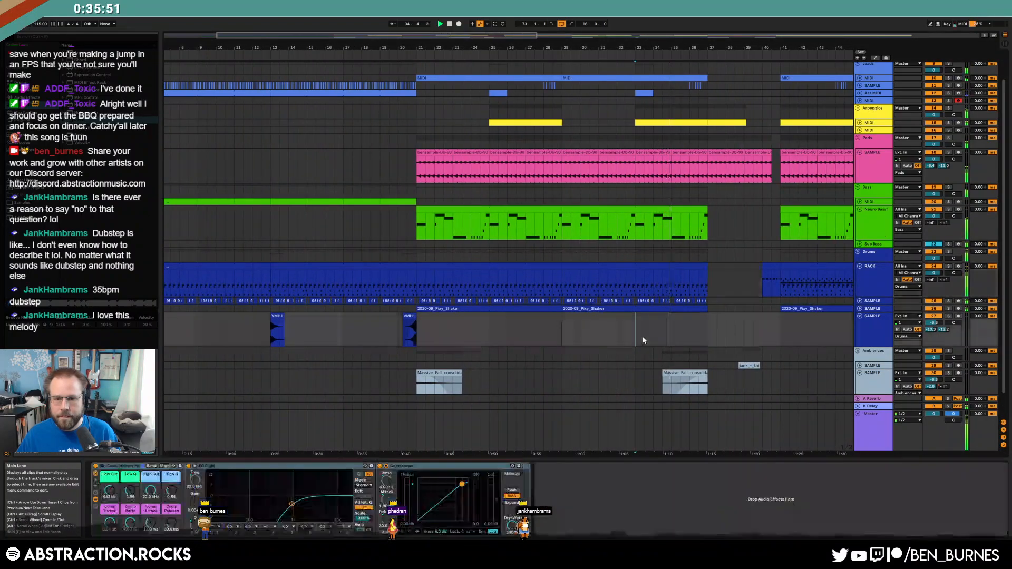
drag(343, 107, 668, 353)
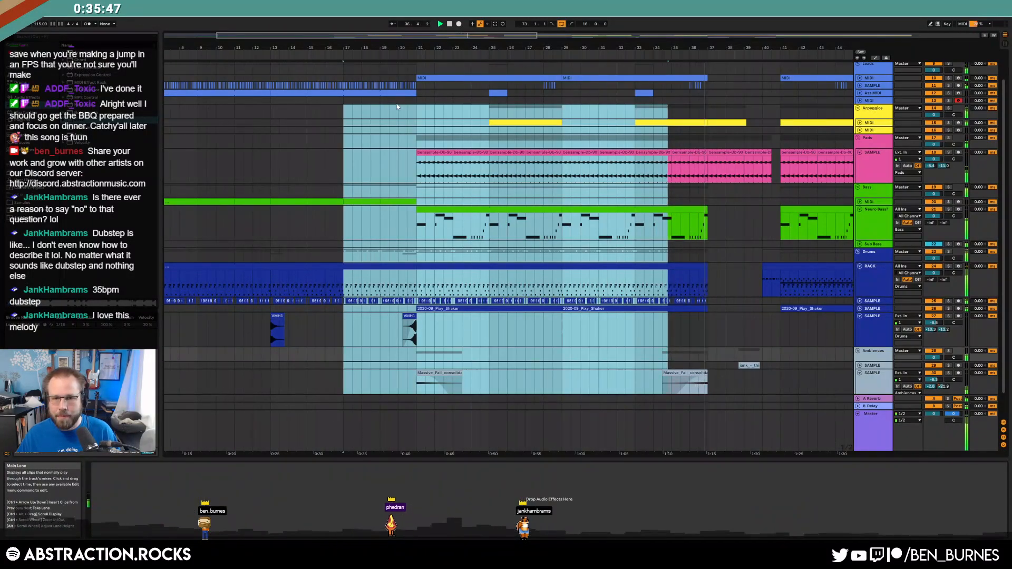
click(352, 130)
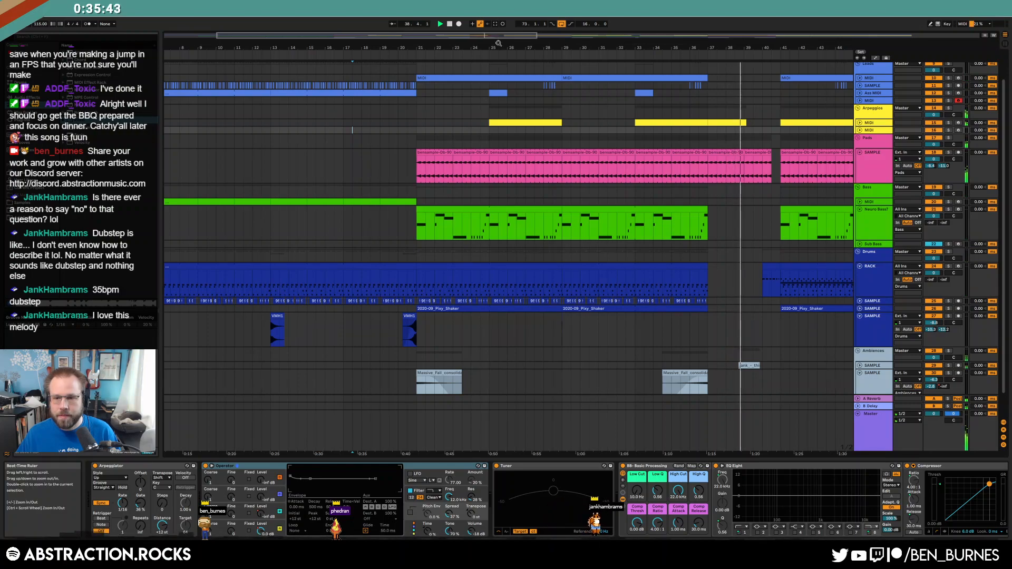
click(860, 365)
drag(933, 371, 933, 365)
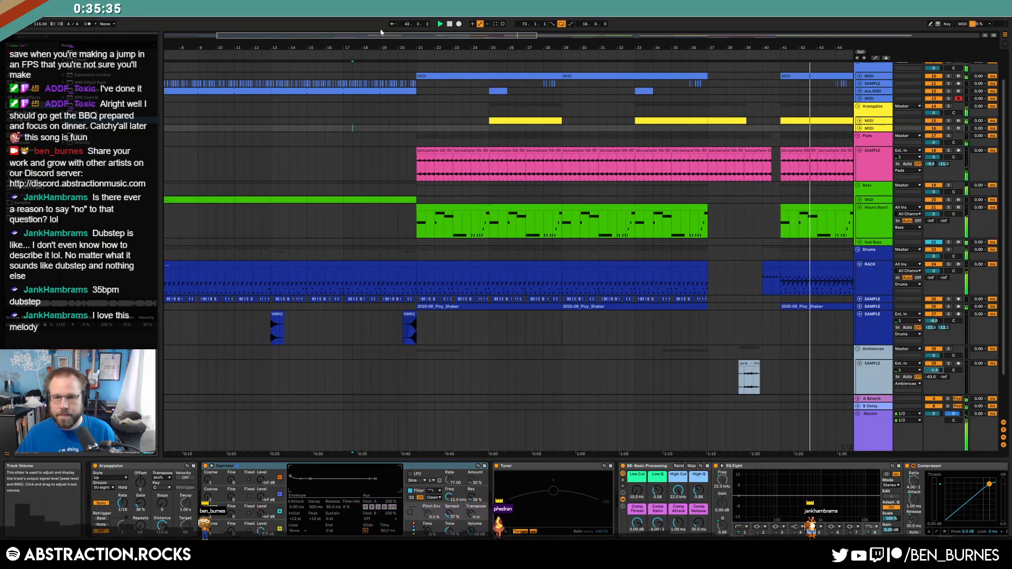
- Unfold the record-armed MIDI track in the Leads group and restart playback from bar 12
click(869, 99)
click(869, 100)
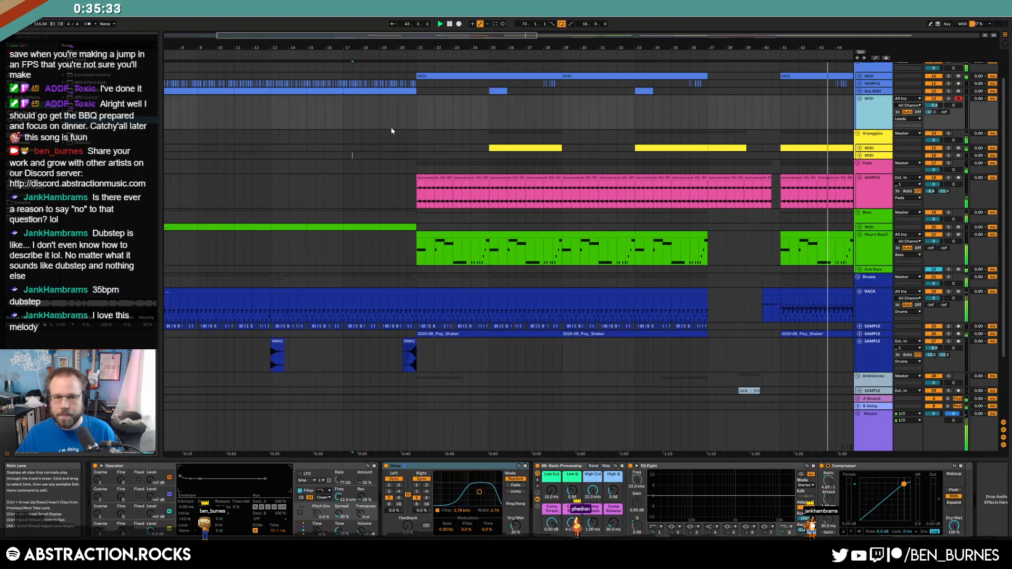
key(space)
click(255, 108)
key(space)
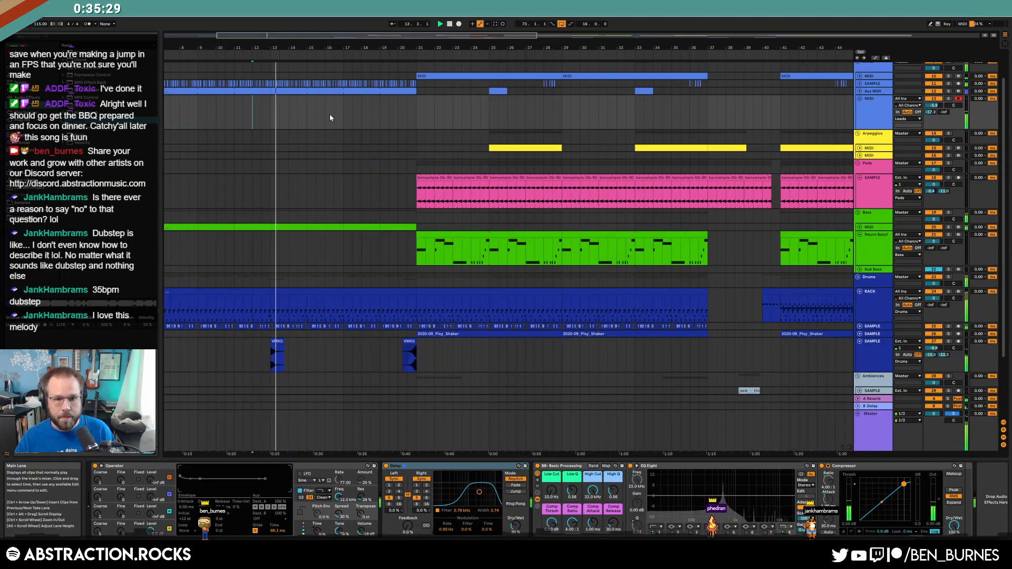
- Record a two-bar MIDI part on the armed lead track starting at bar 13
click(270, 112)
key(F9)
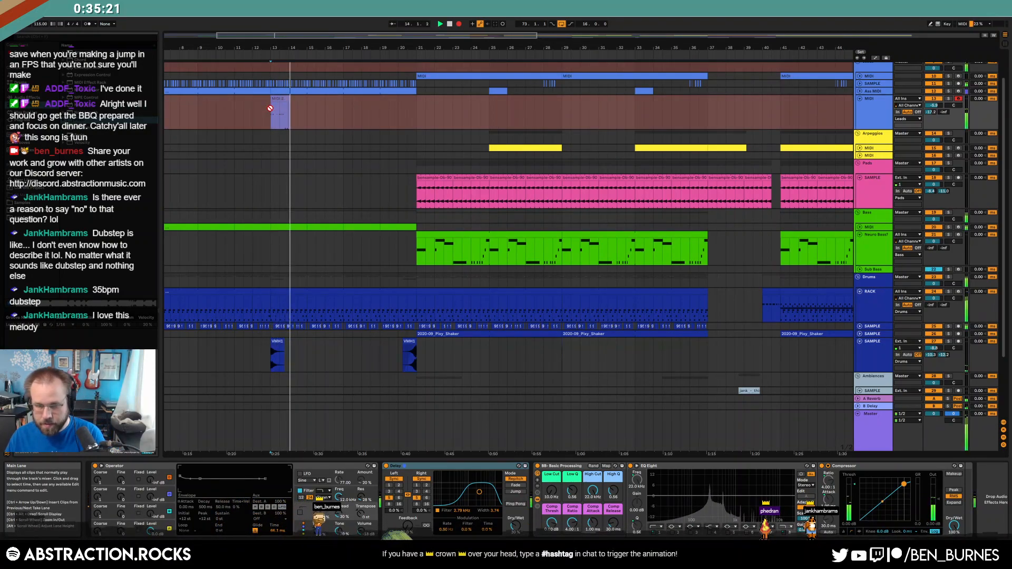
key(space)
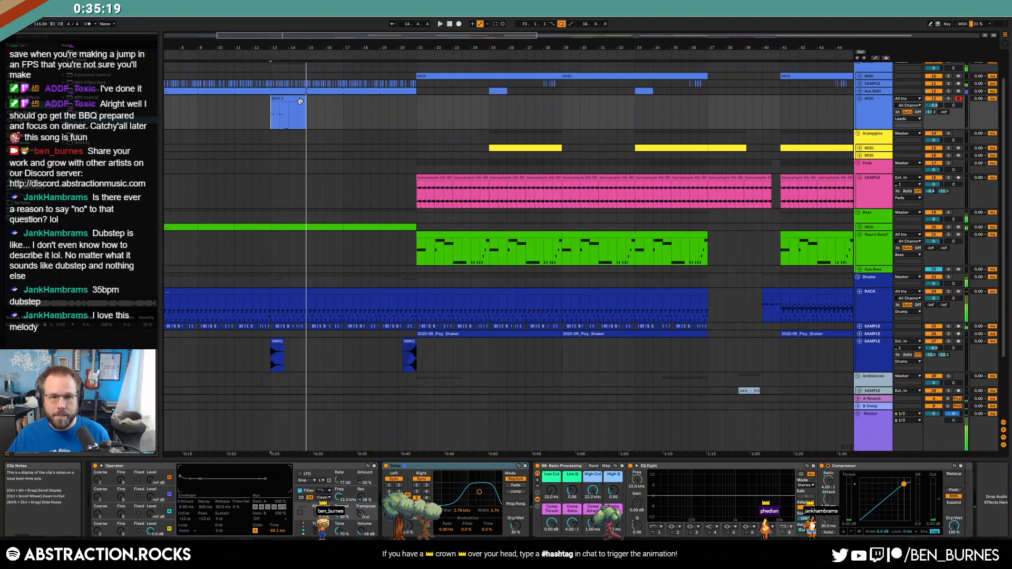
- Extend the recorded lead clip to end at bar 15 and raise the last two notes of its duplicate two octaves
double_click(300, 100)
click(470, 443)
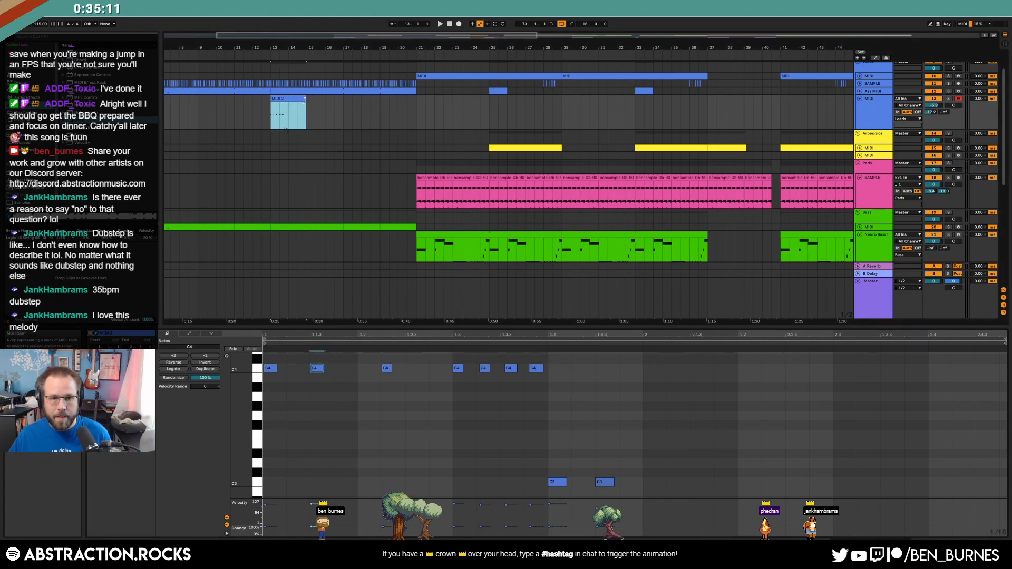
drag(306, 101, 307, 100)
drag(520, 448, 652, 511)
key(shift+Up)
key(shift+Up)
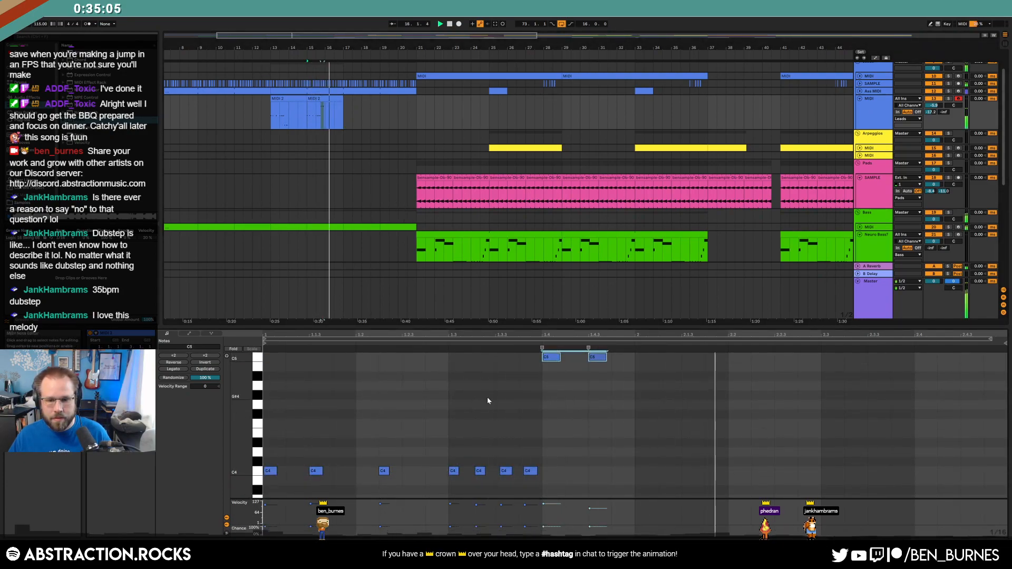
- Shift the last four C4 notes of the first lead clip a sixteenth earlier and replace the copy at bar 15 with this version
click(313, 104)
shift+click(295, 102)
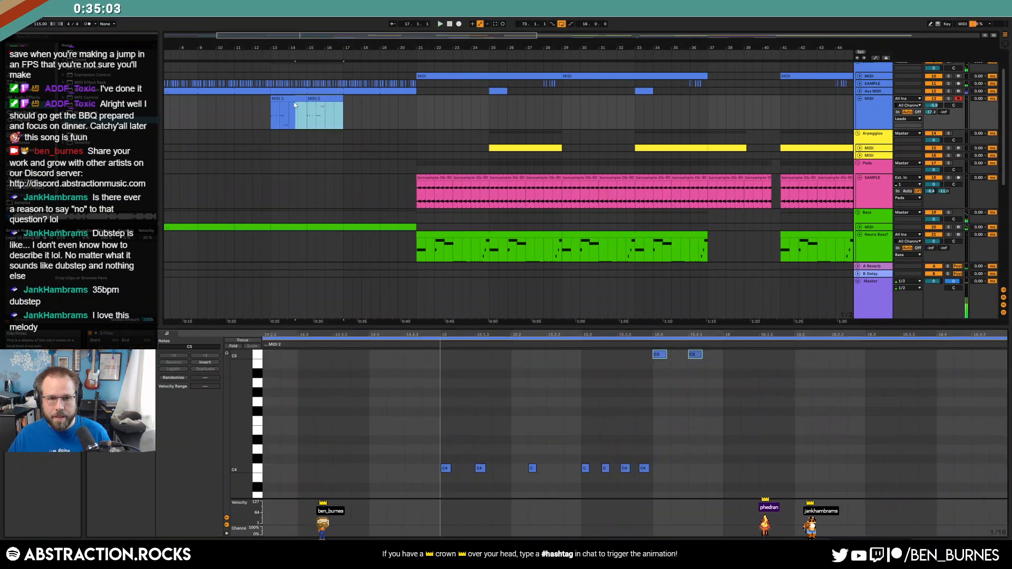
click(290, 101)
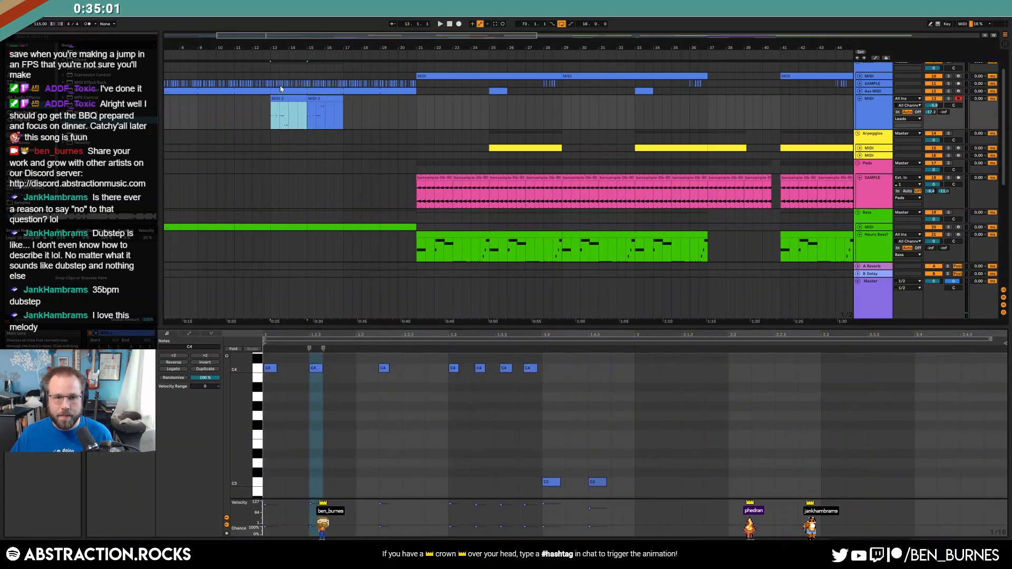
scroll(280, 85, up, 8)
drag(431, 367, 661, 509)
drag(542, 409, 426, 341)
key(Left)
click(383, 101)
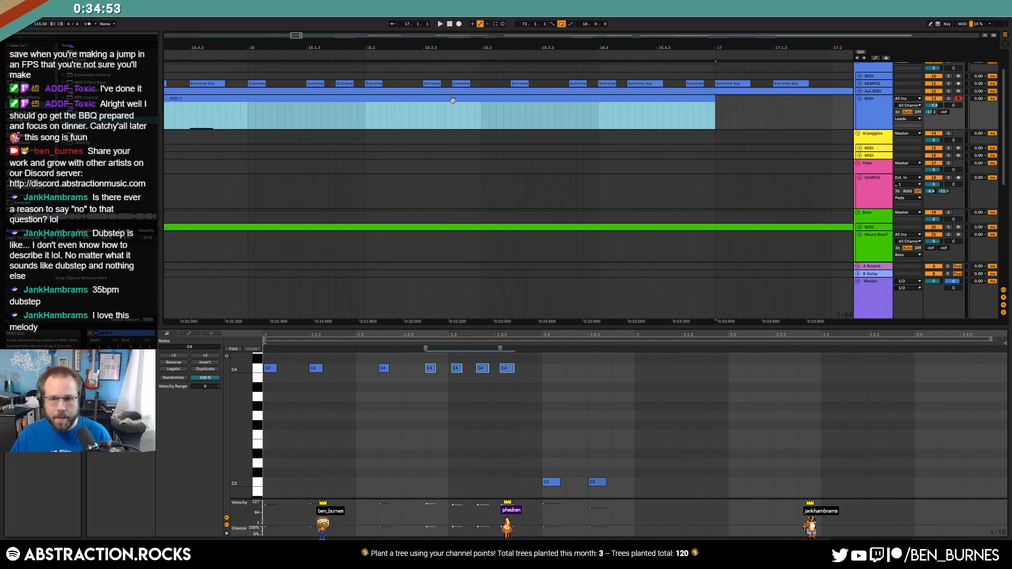
- Raise the last two C3 notes in the new lead clip at bar 15 by two octaves to C5
drag(534, 469, 615, 504)
key(shift+Up)
key(shift+Up)
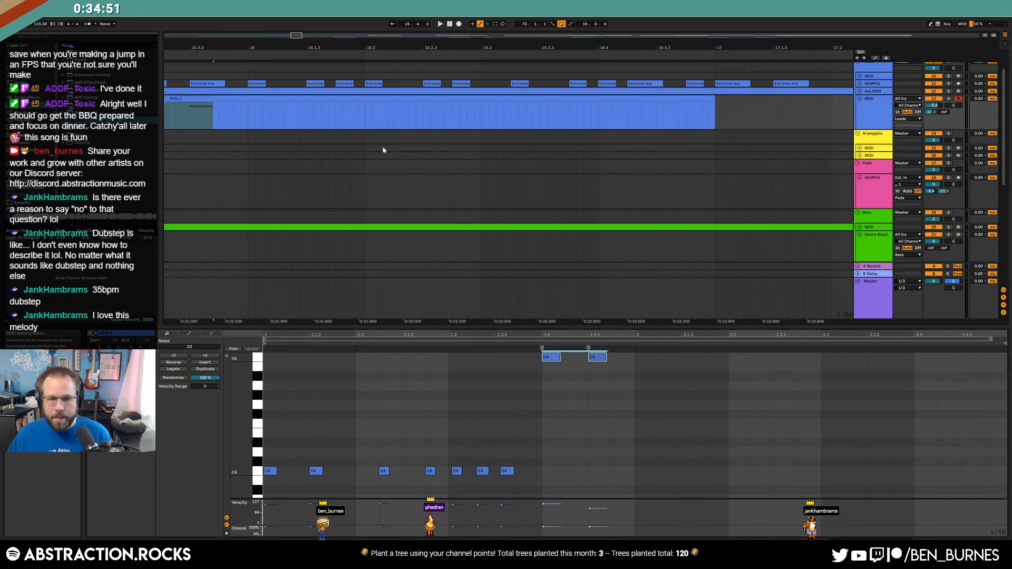
- Automate the lead track's Delay to be off through the new clips, switching back on shortly before bar 22
drag(501, 48, 549, 13)
key(shift+Tab)
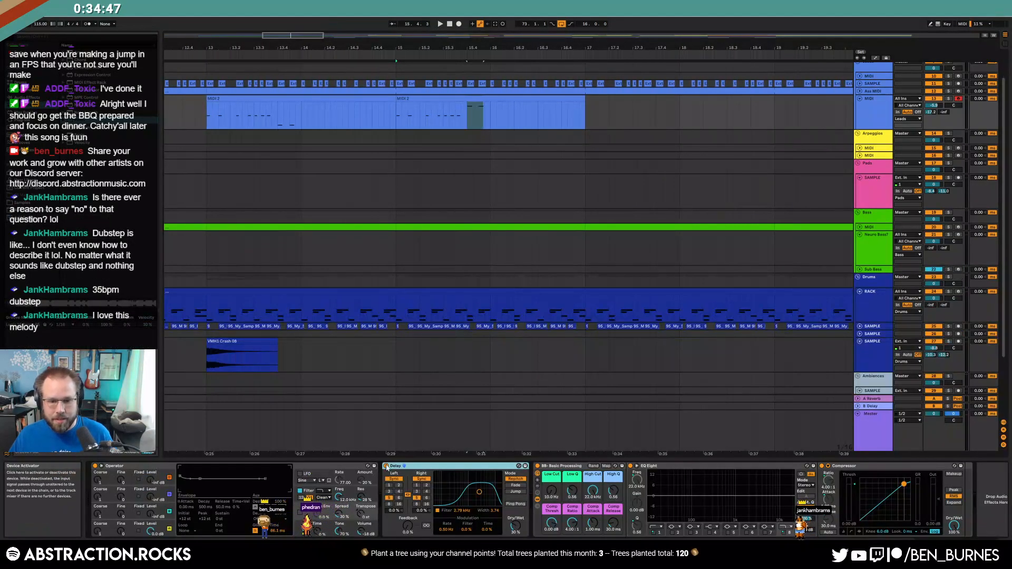
key(a)
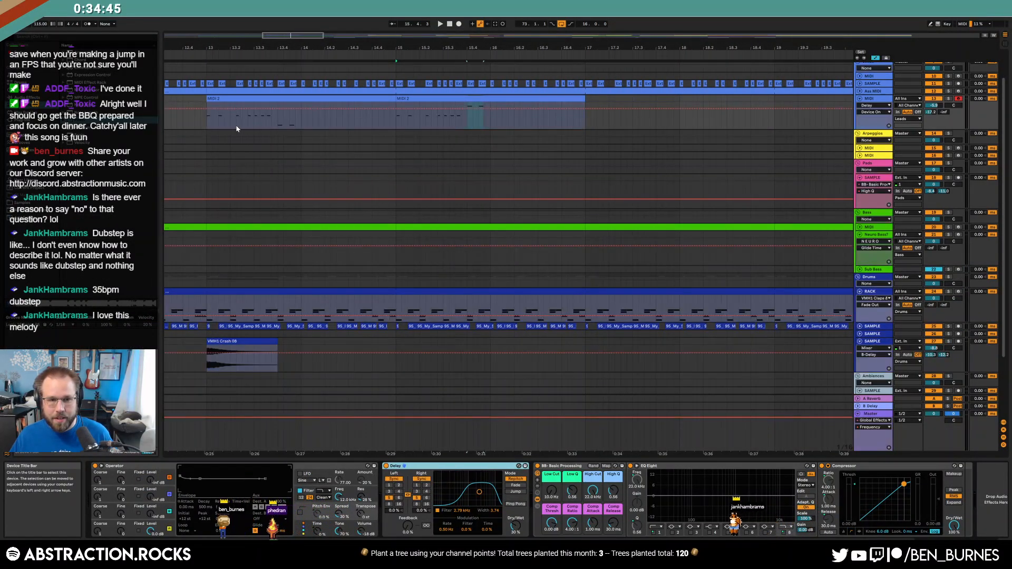
drag(613, 109, 614, 122)
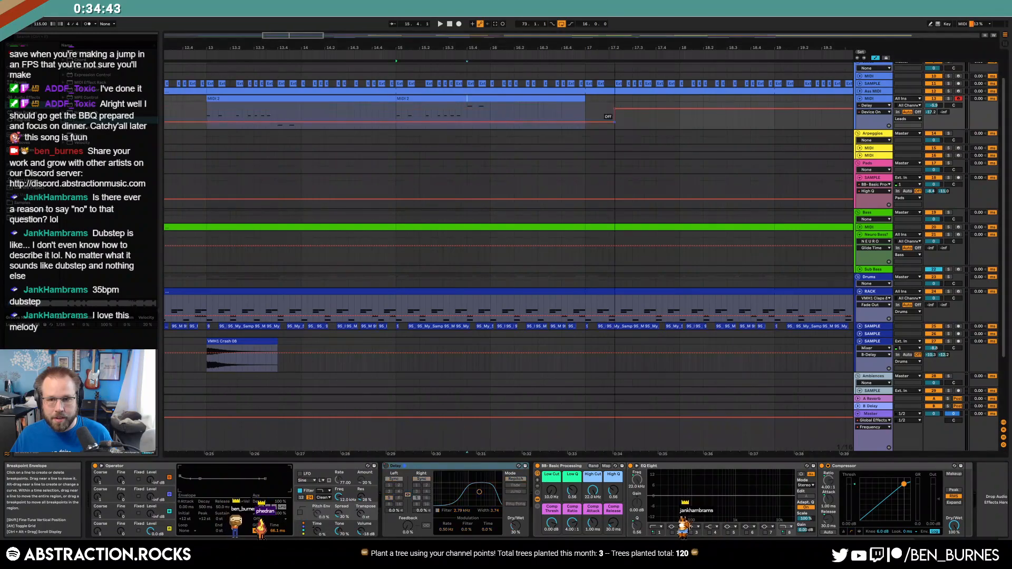
key(space)
scroll(614, 120, down, 3)
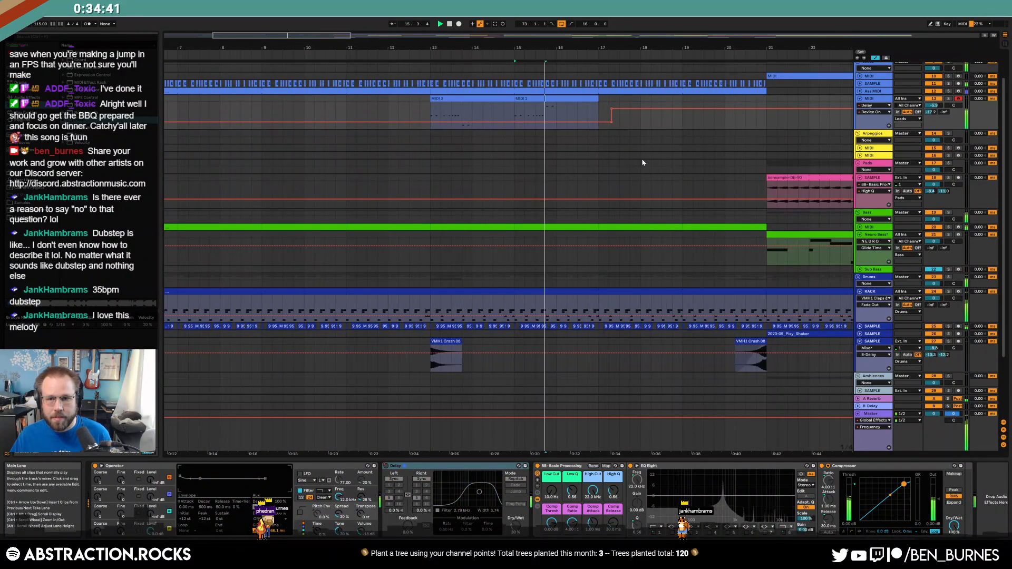
drag(612, 109, 798, 109)
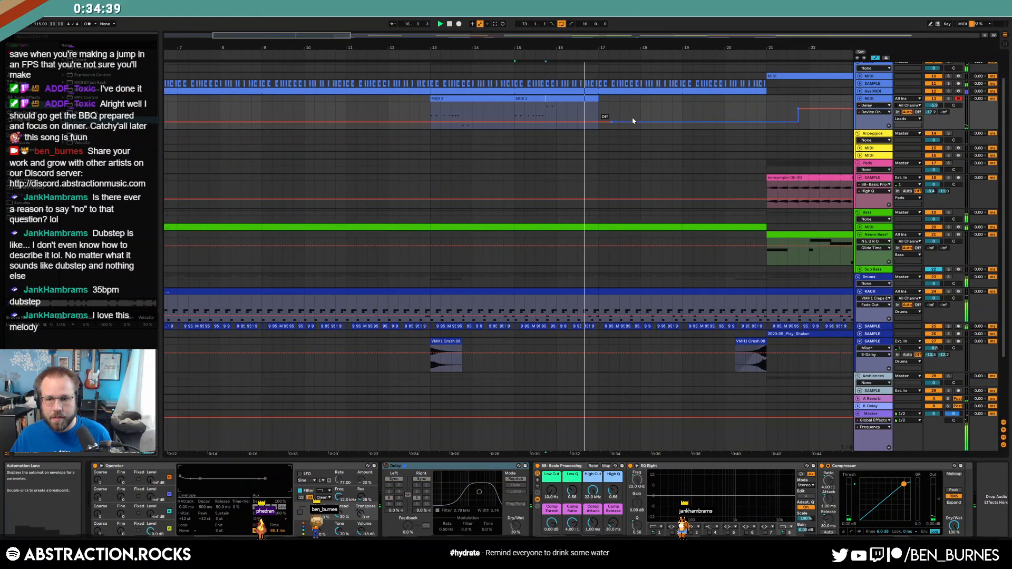
- Duplicate the two lead clips to fill bars 17 to 21 and restore the Delay-off automation across the copies
key(a)
click(554, 98)
shift+click(484, 98)
key(ctrl+d)
key(a)
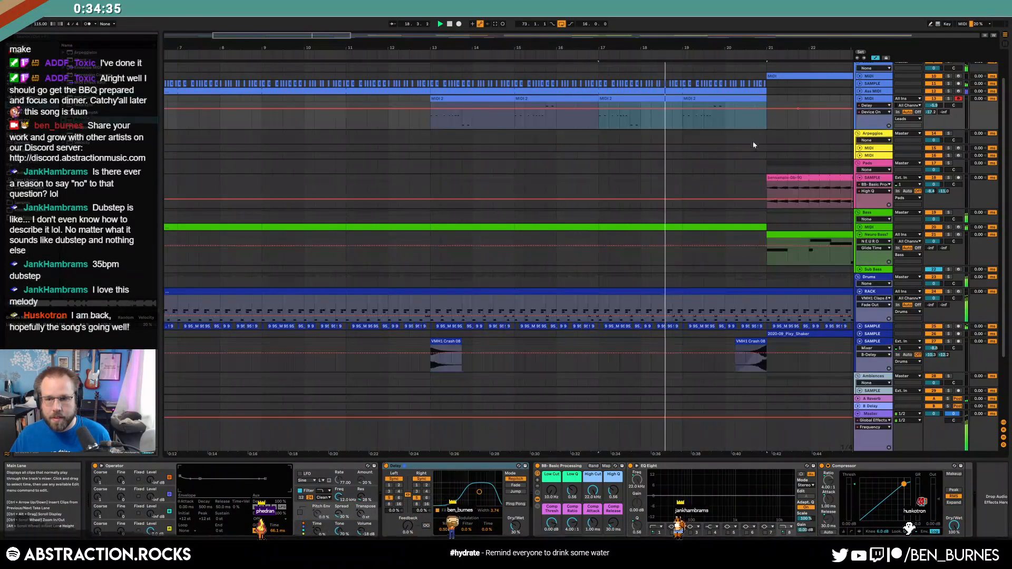
click(793, 109)
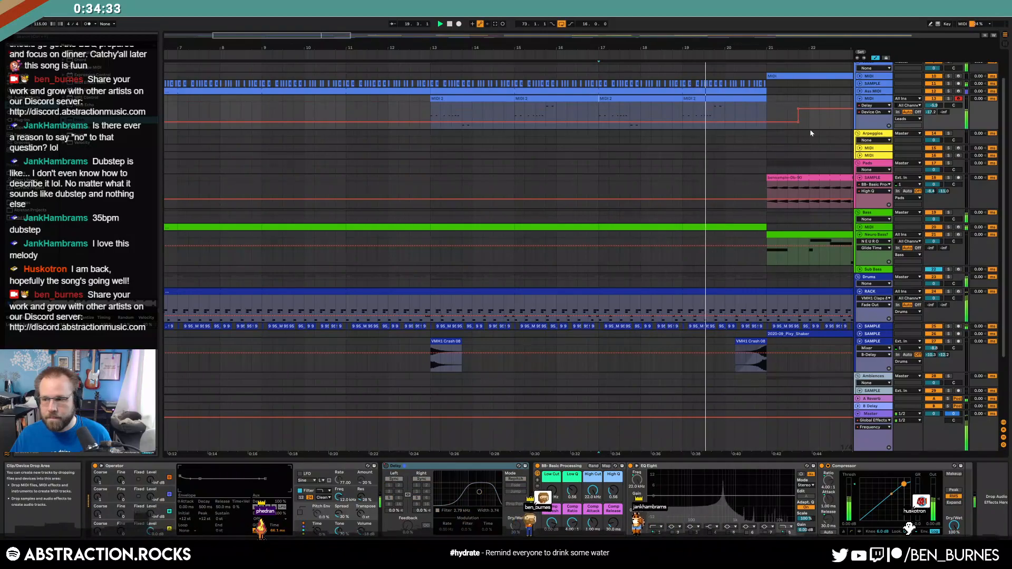
key(a)
key(space)
- Copy the four lead clips from bars 13 to 21 and paste them at bar 29
drag(320, 36, 320, 20)
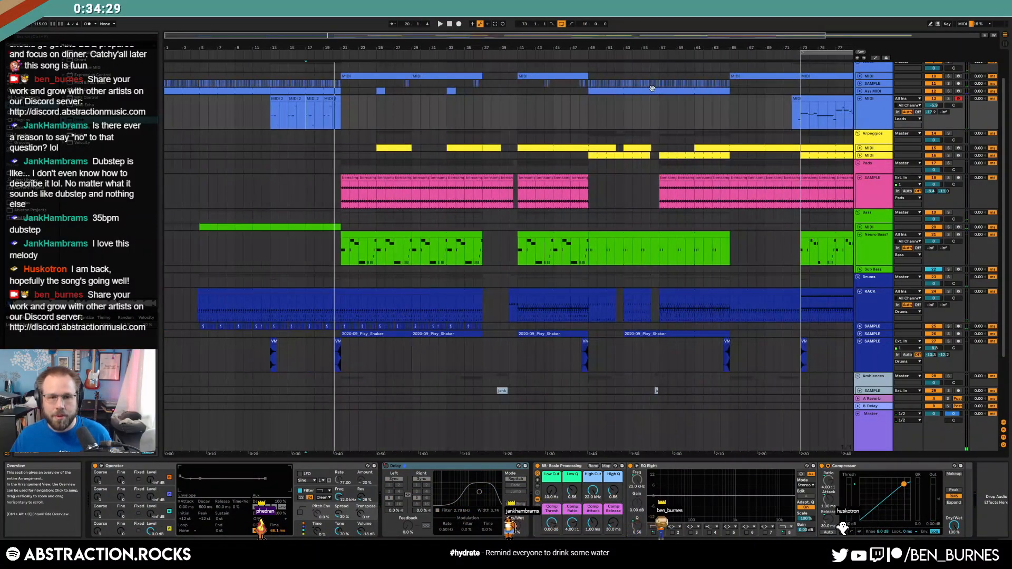
click(278, 97)
shift+click(328, 99)
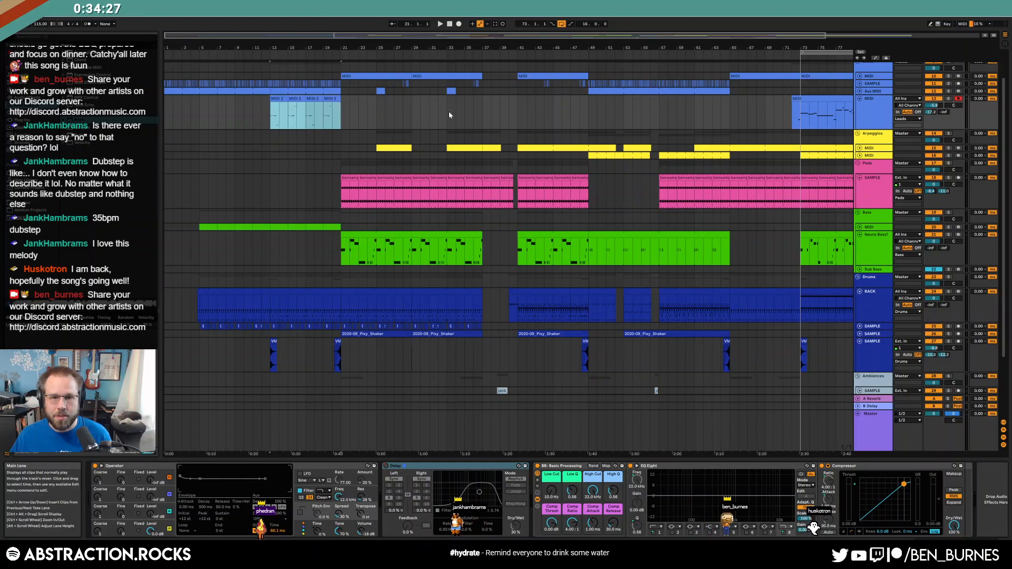
key(ctrl+c)
click(415, 110)
key(ctrl+v)
click(539, 124)
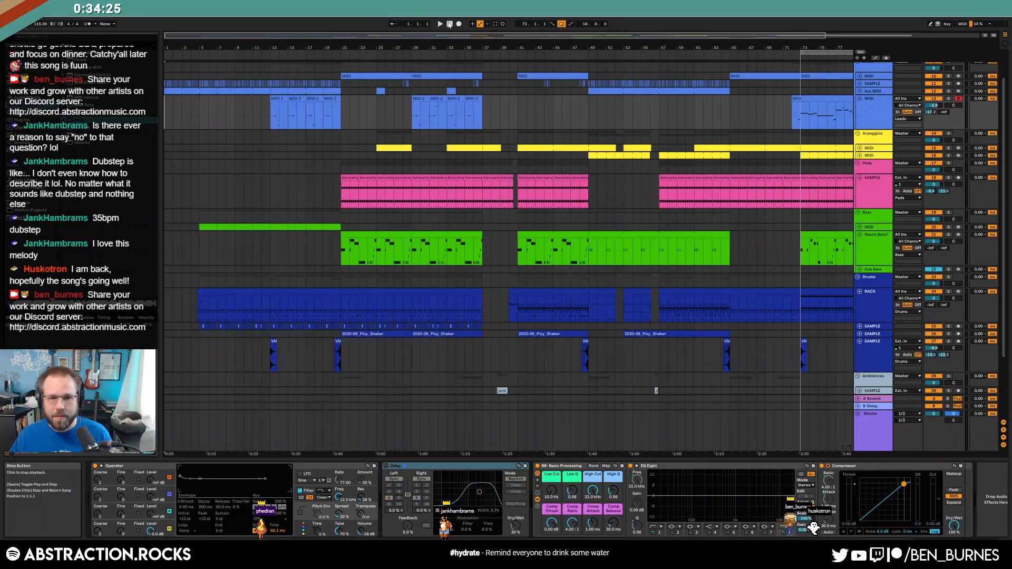
- Consolidate the four lead clips at bar 13 into one, paste it at bar 29, and play from the song's start
key(Home)
click(279, 98)
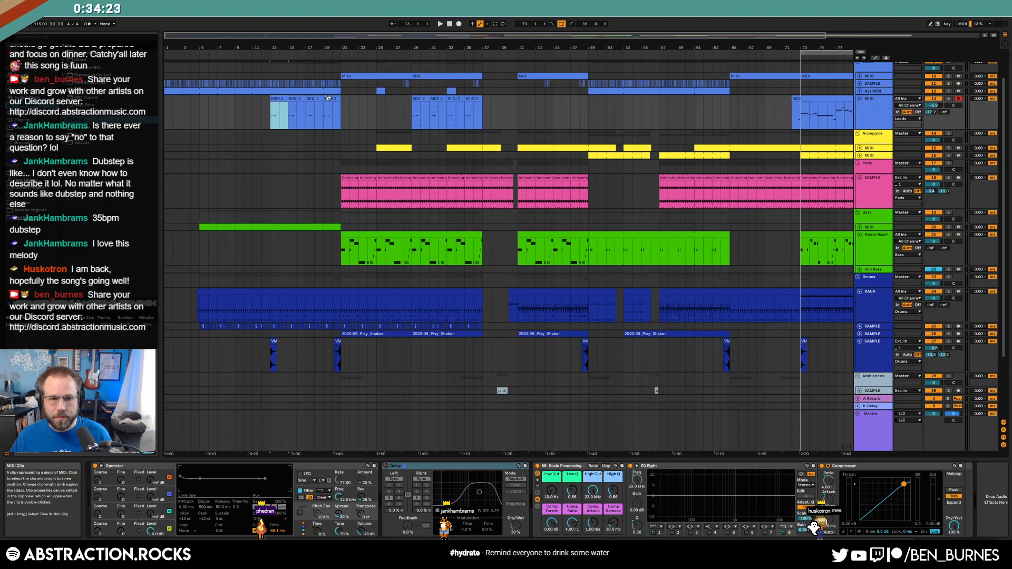
shift+click(328, 98)
double_click(317, 98)
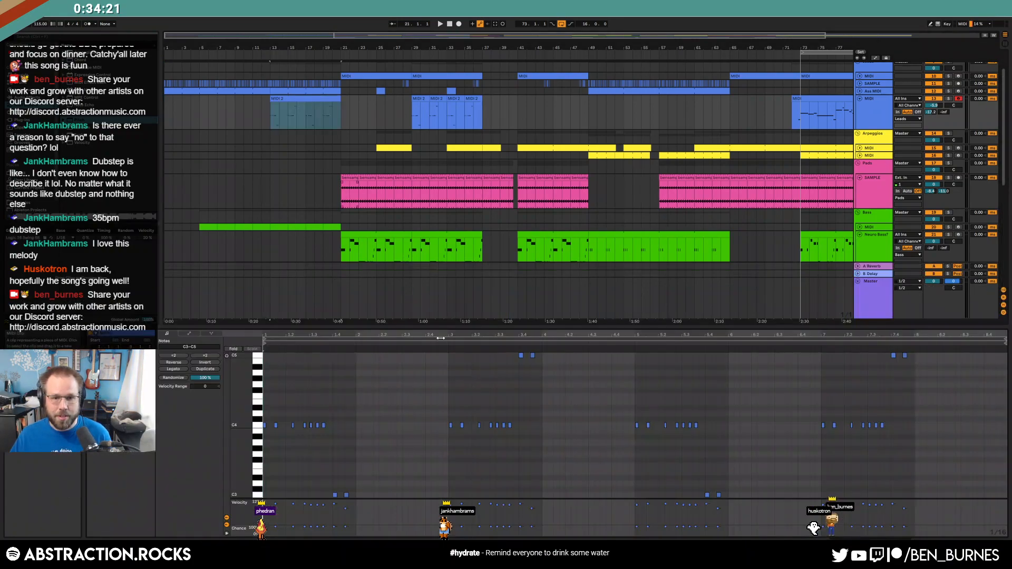
click(332, 99)
key(ctrl+c)
click(413, 99)
key(ctrl+v)
click(451, 25)
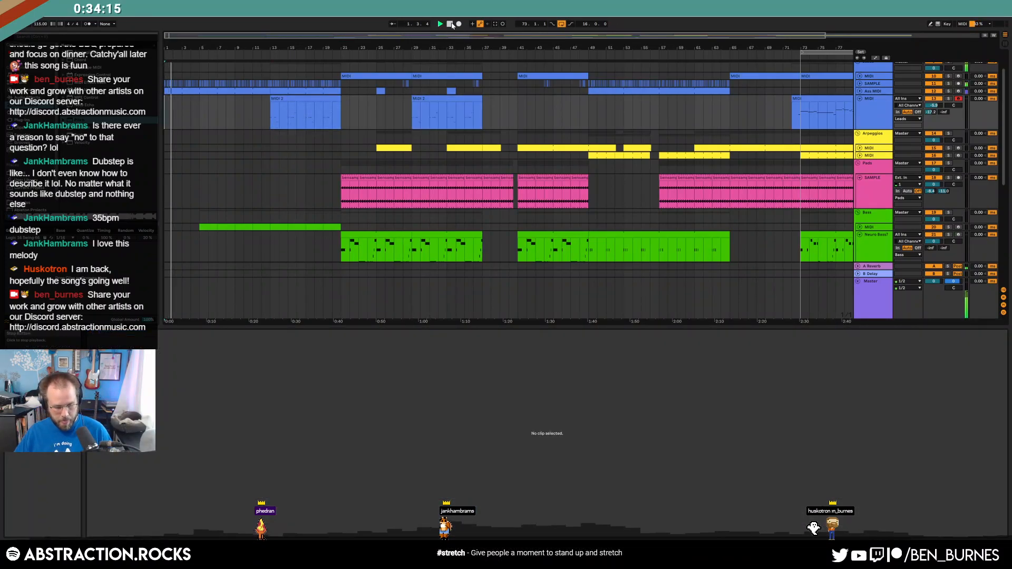
- Fold the new lead track and automate the Leads sample track's A-Reverb send to -17.0 dB over the opening, dropping after bar 5
key(shift+Tab)
double_click(386, 35)
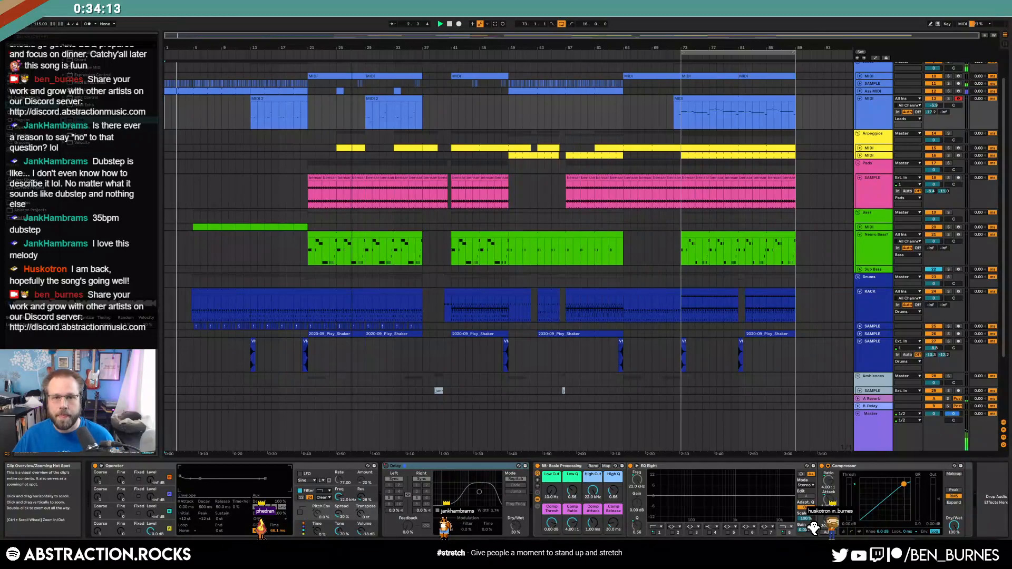
click(860, 98)
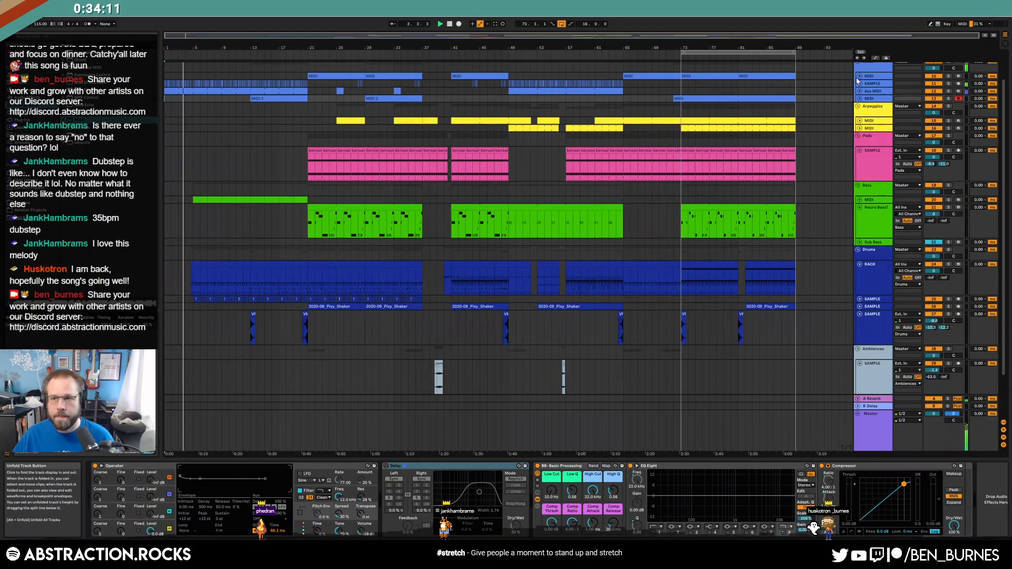
click(859, 78)
click(859, 83)
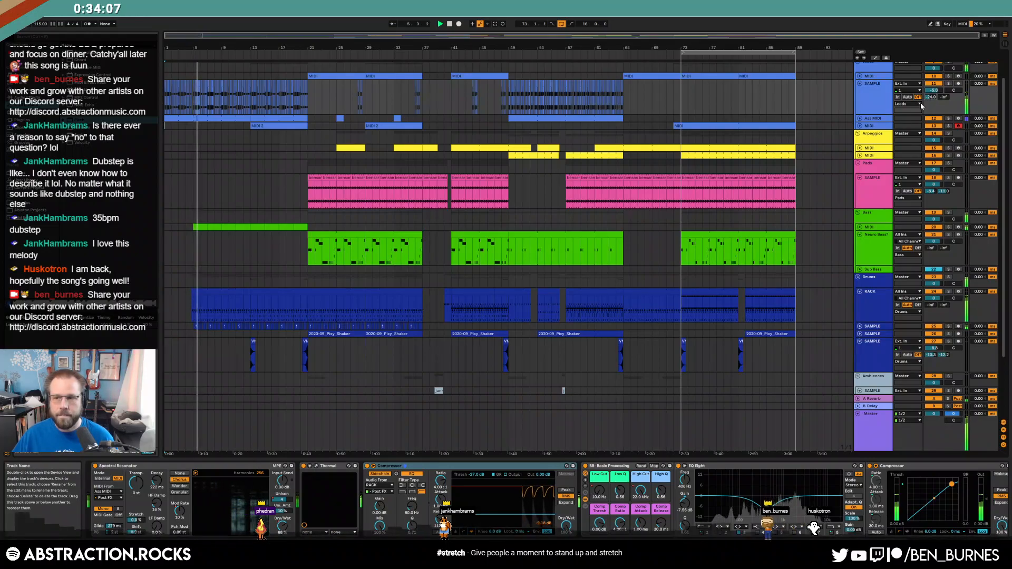
key(a)
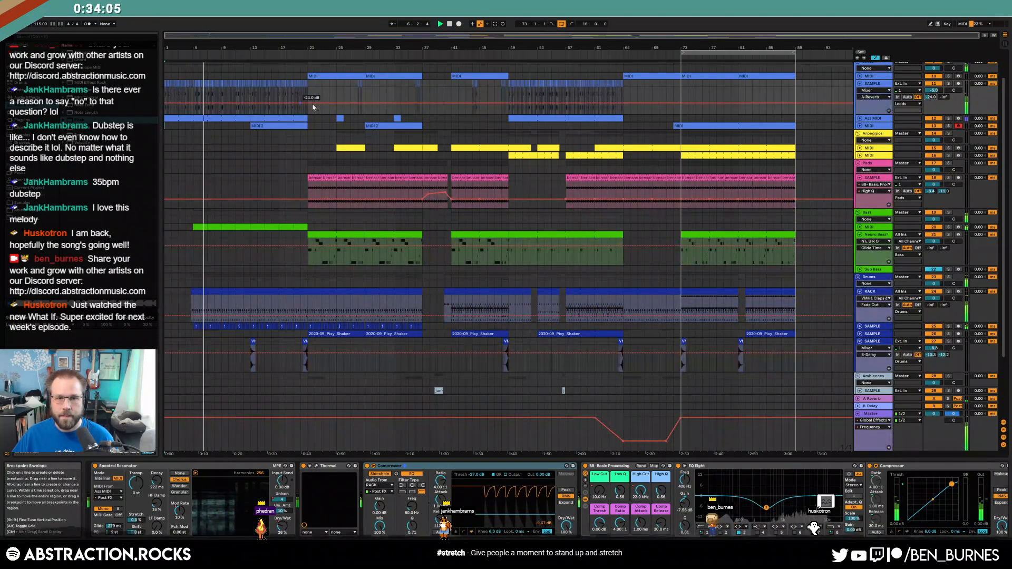
drag(199, 104, 198, 99)
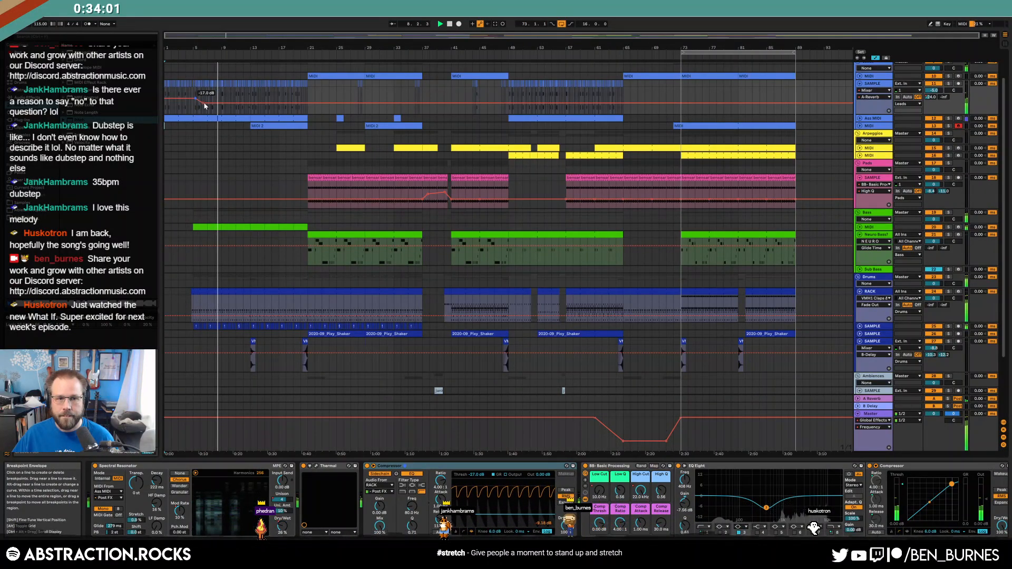
drag(201, 99, 201, 100)
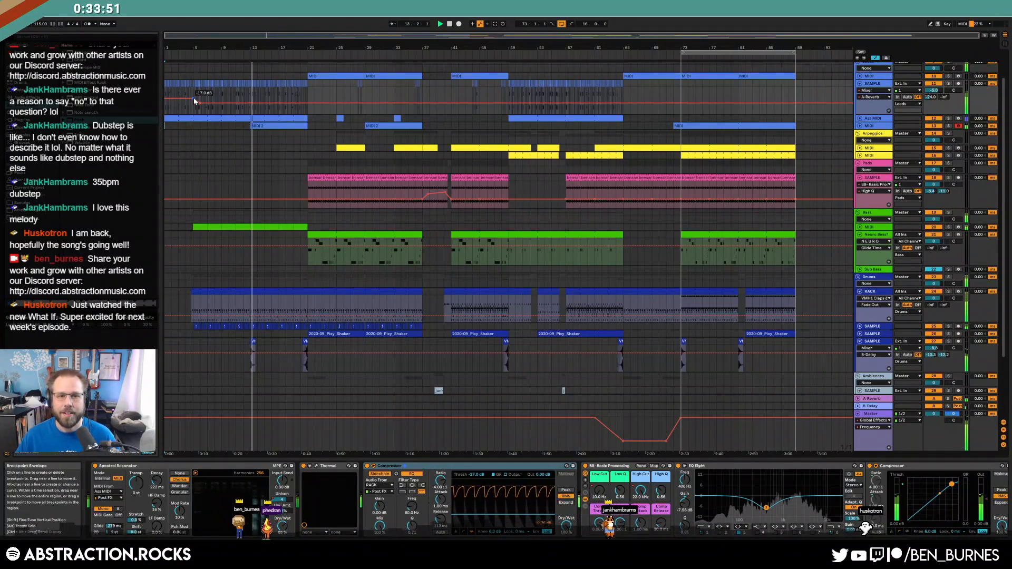
key(a)
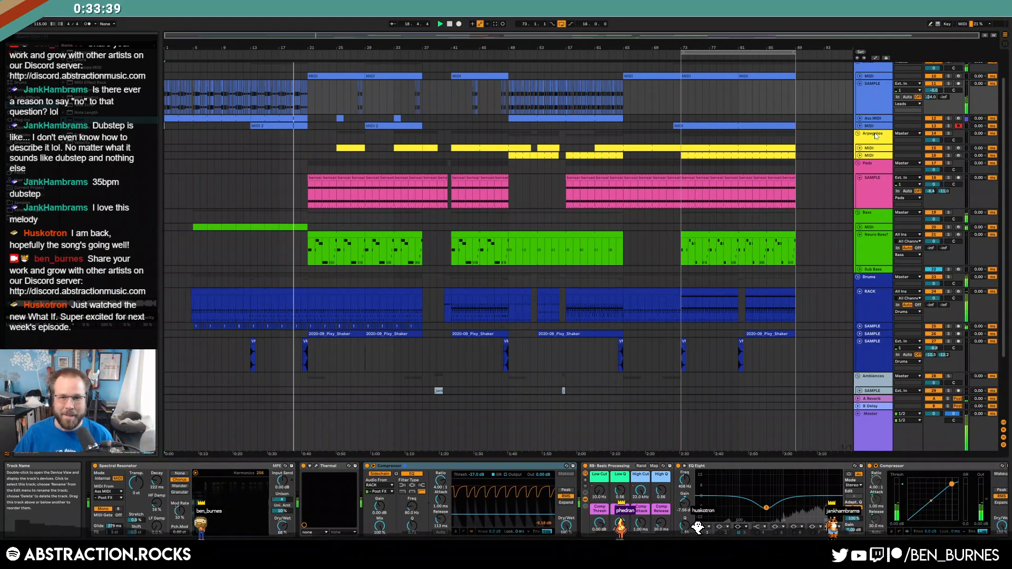
- Automate the lead track's Operator Osc-B Level to ramp up into bar 13 and fall back to -inf dB after bar 37
click(859, 126)
click(874, 128)
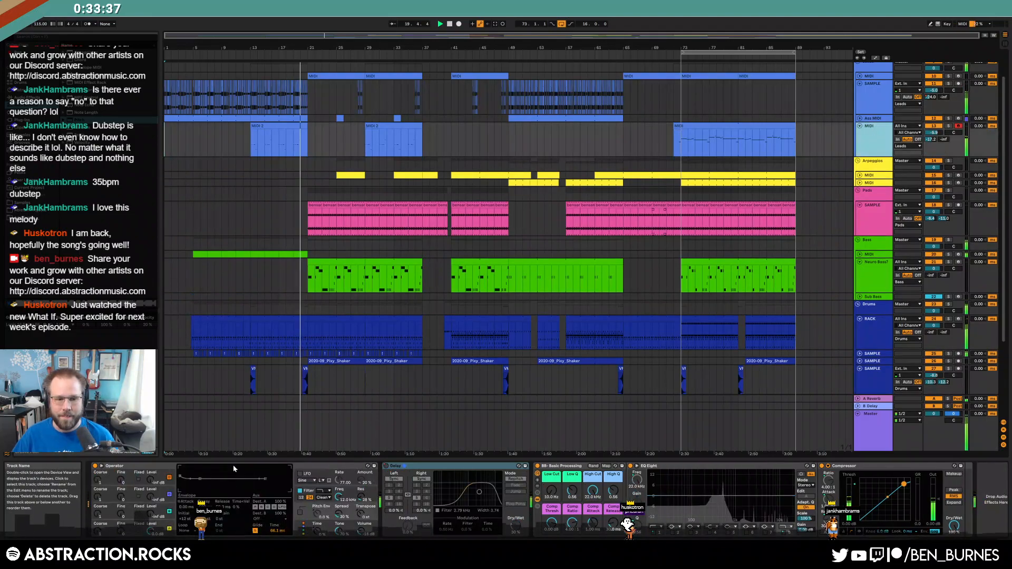
click(167, 512)
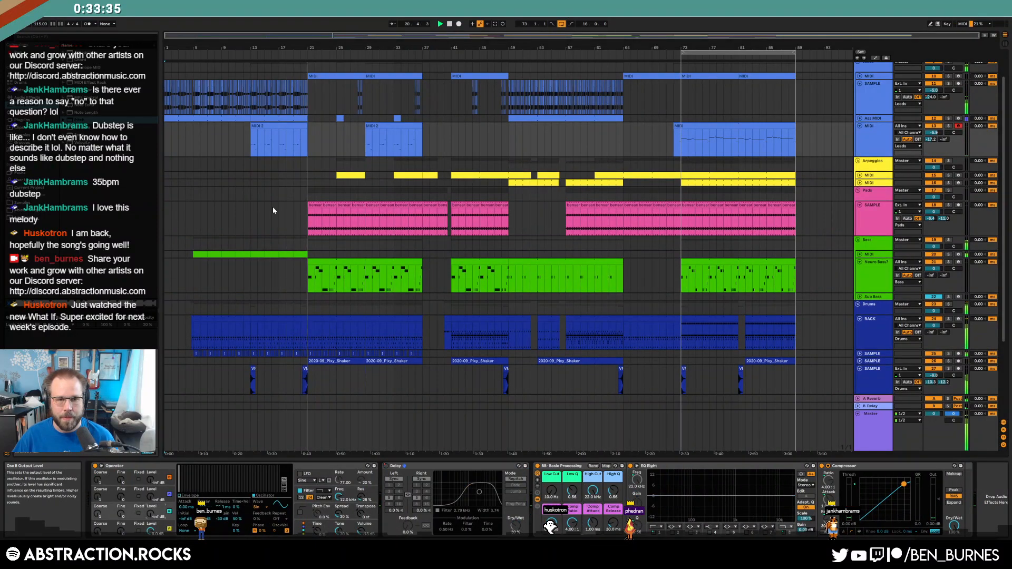
key(a)
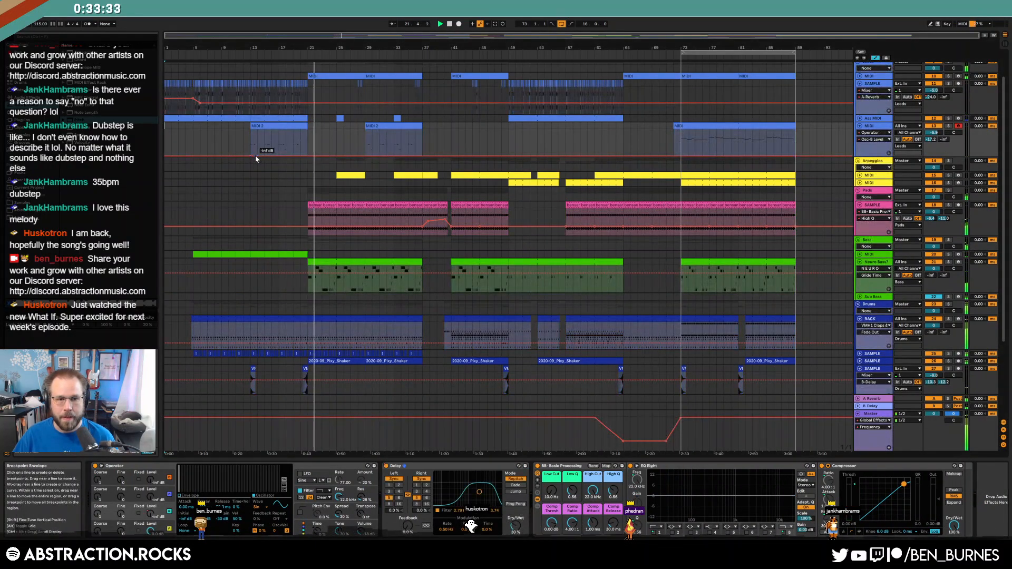
drag(255, 156, 255, 141)
click(434, 141)
drag(437, 141, 437, 156)
click(243, 155)
click(250, 156)
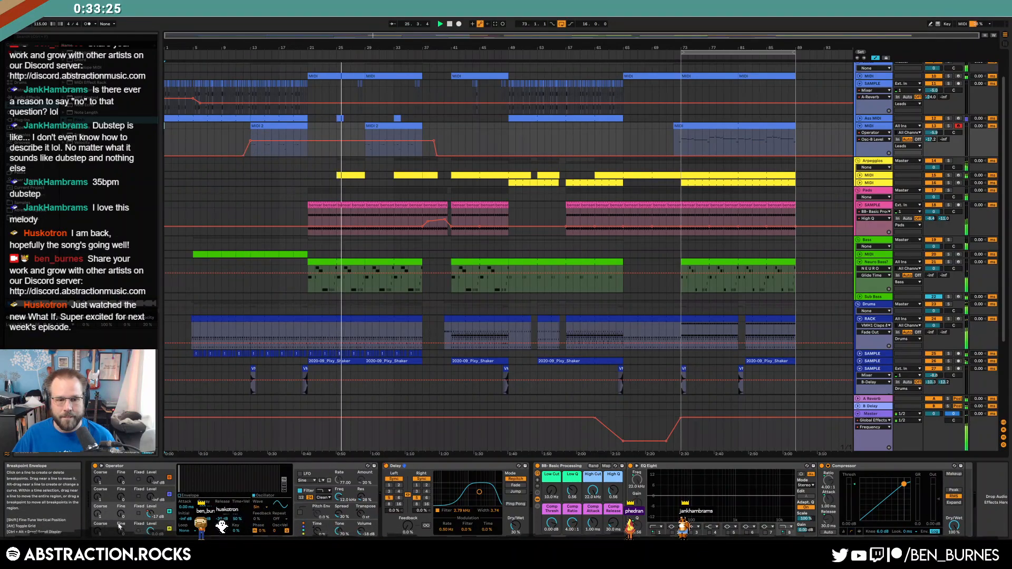
- Try Saw 3, choose Square 3 as the waveform of Operator's oscillator B, and show its envelope
click(256, 507)
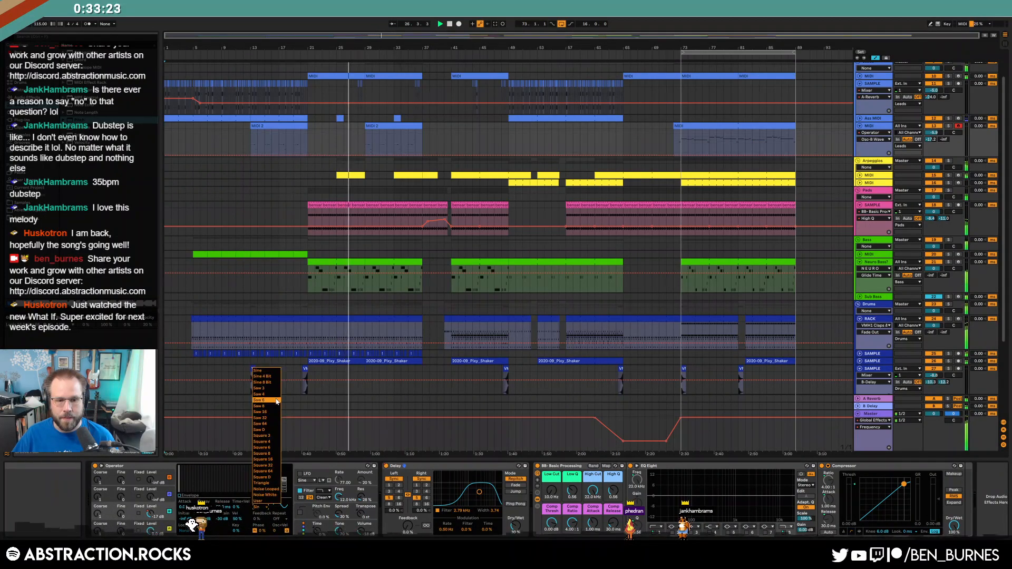
click(261, 388)
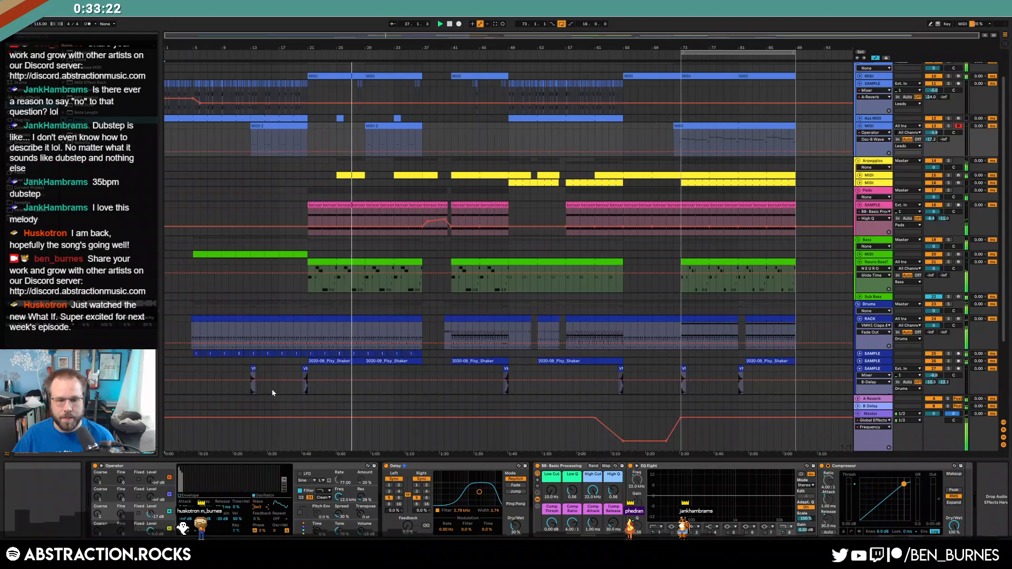
click(257, 508)
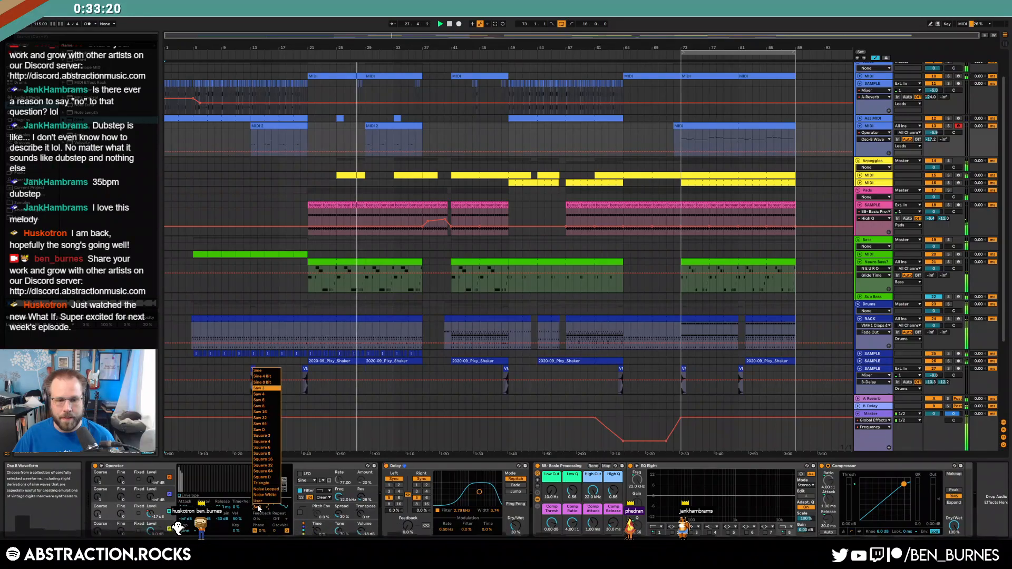
click(269, 436)
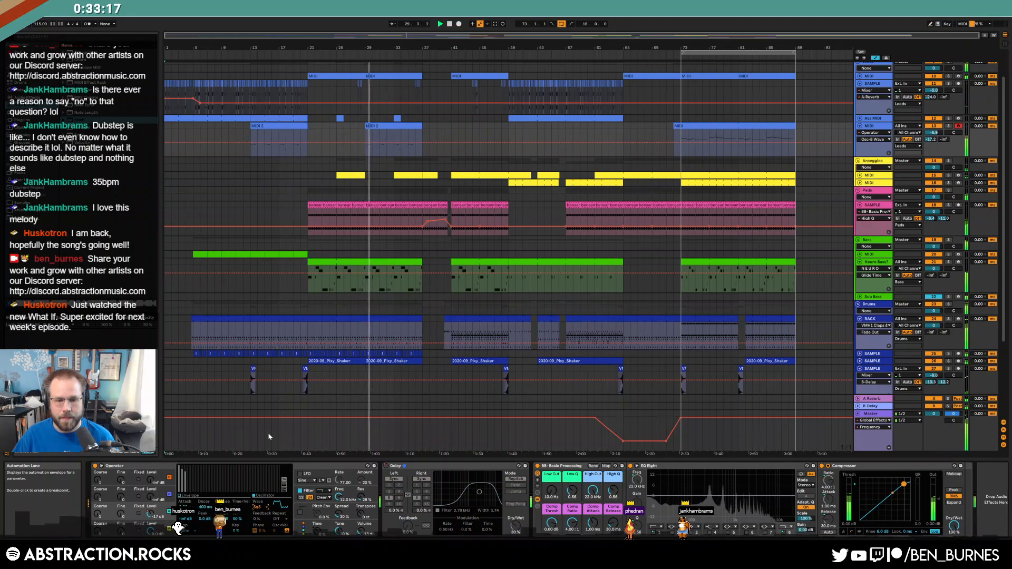
click(189, 496)
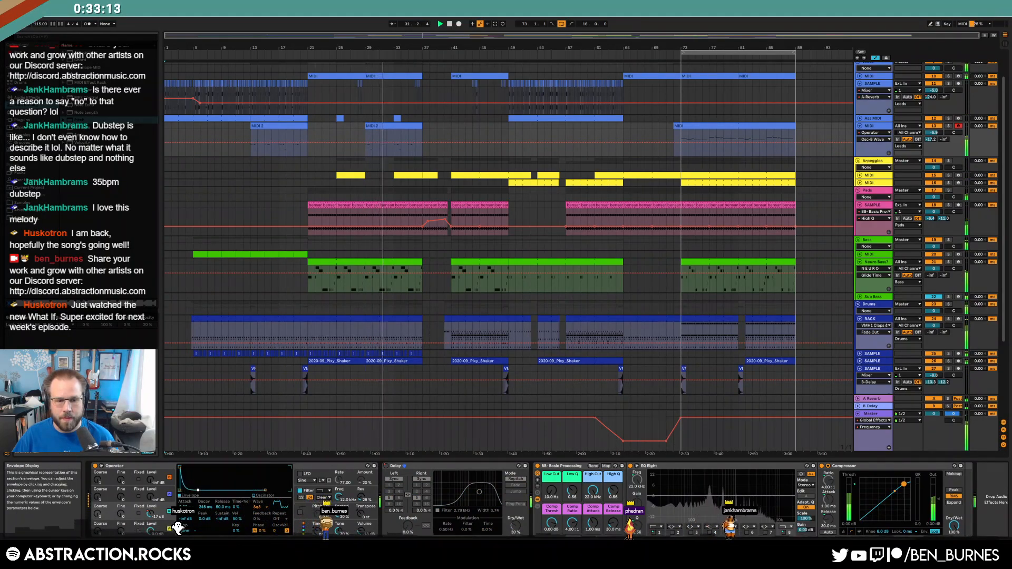
- Examine the notes of the lead clip at bar 29 and return to the track's devices
double_click(387, 126)
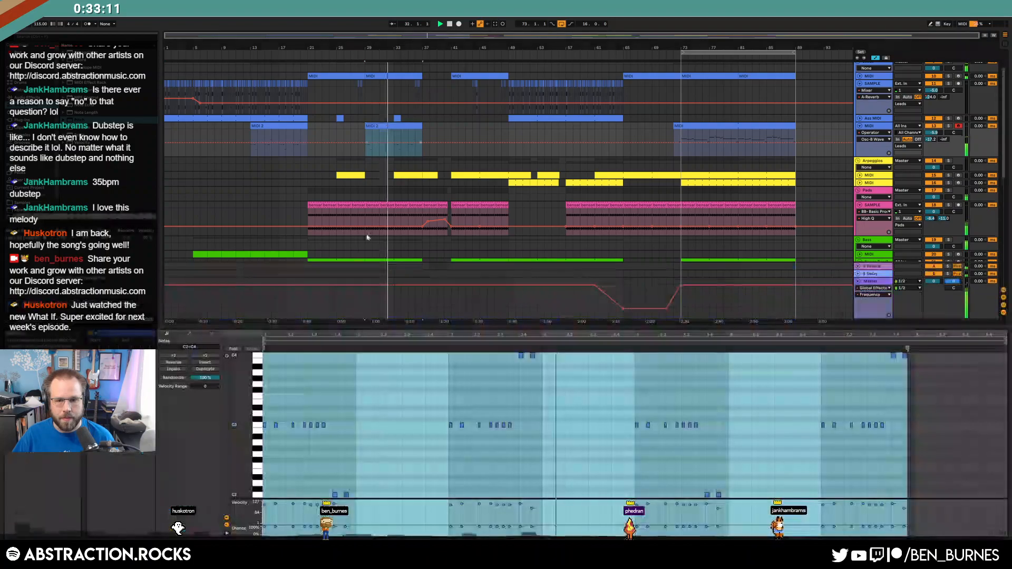
click(524, 432)
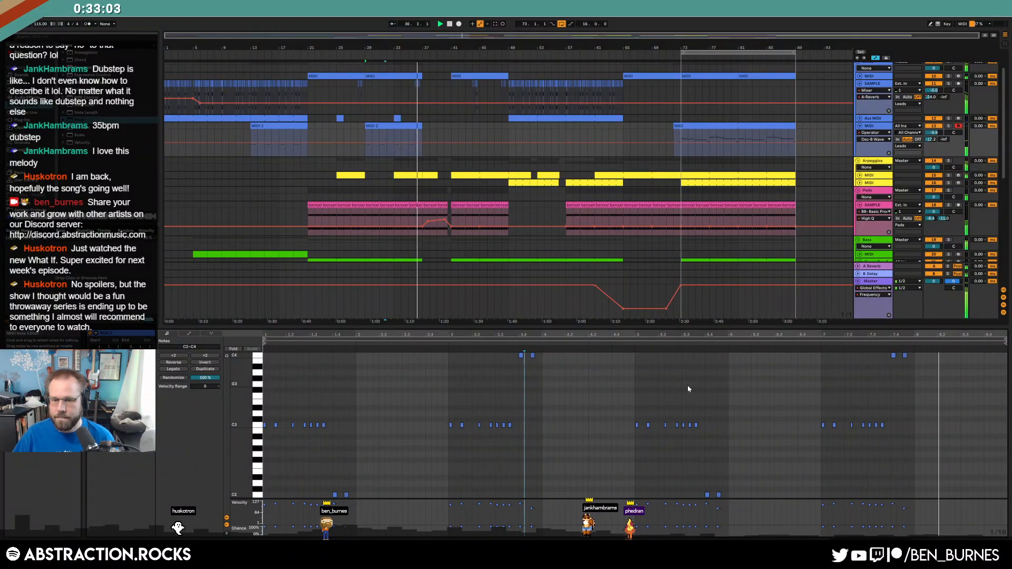
key(shift+Tab)
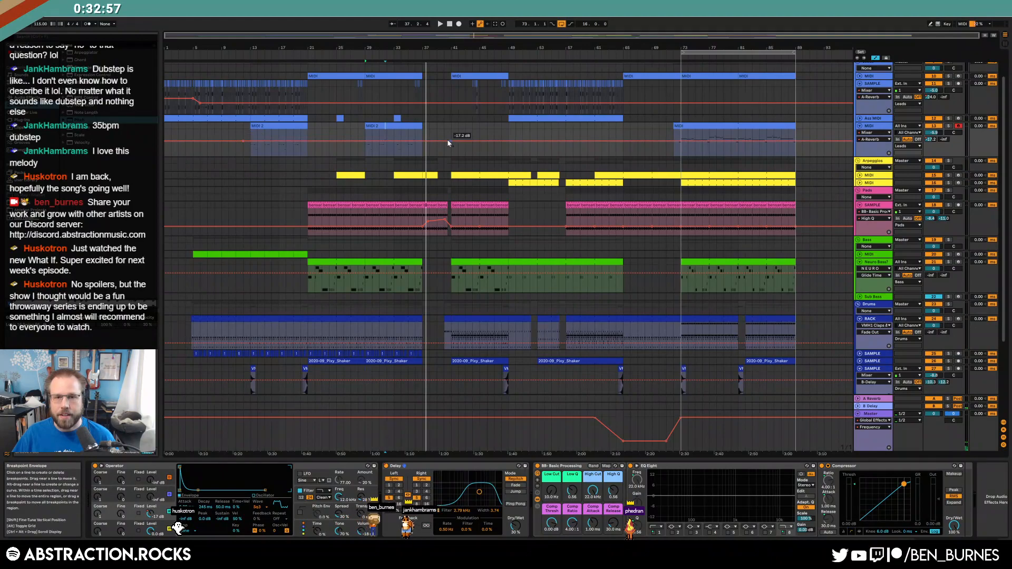
- Raise the lead track's B-Delay send automation between bars 12 and 37, and play from bar 12
drag(430, 143, 371, 142)
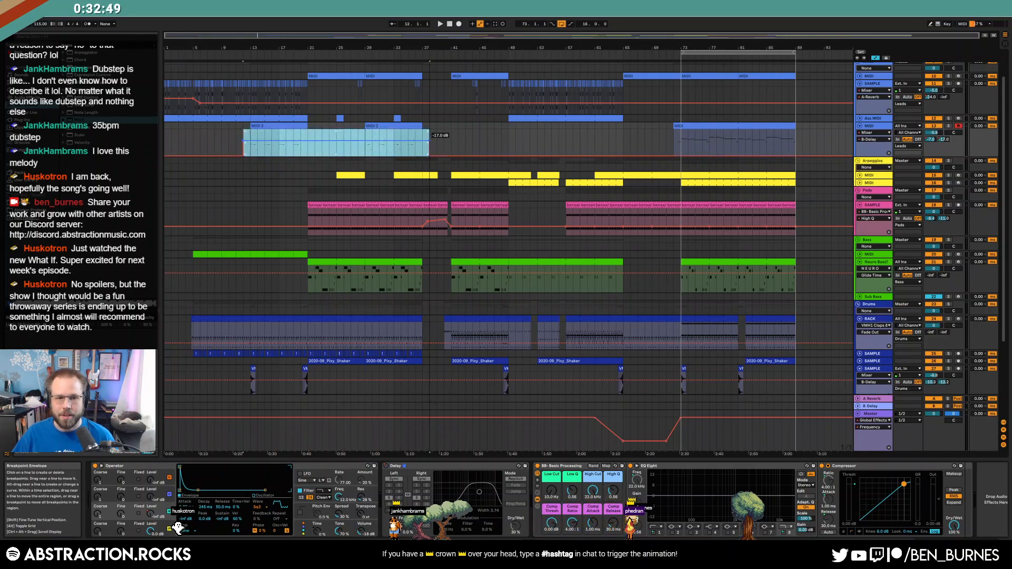
key(a)
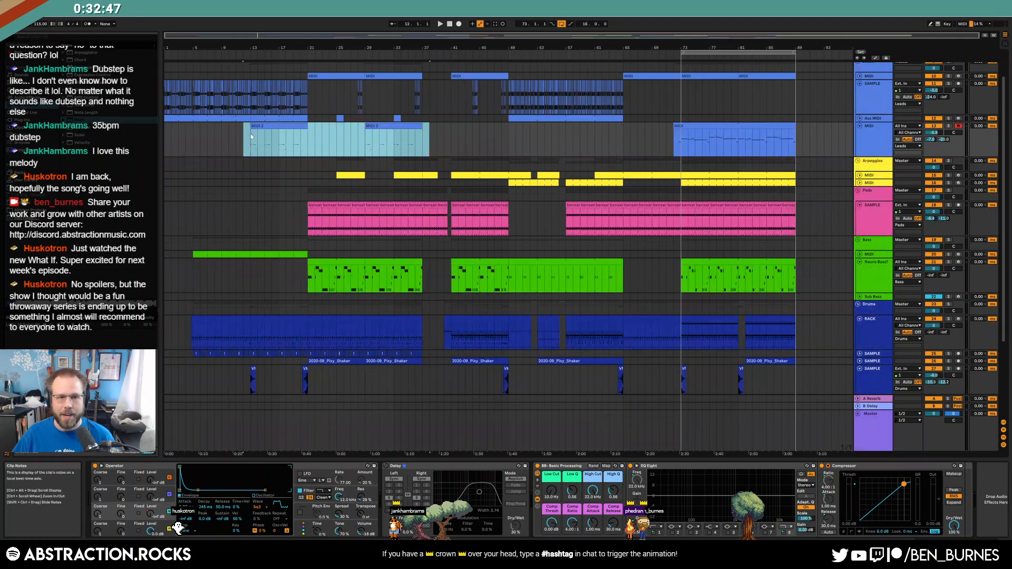
click(243, 137)
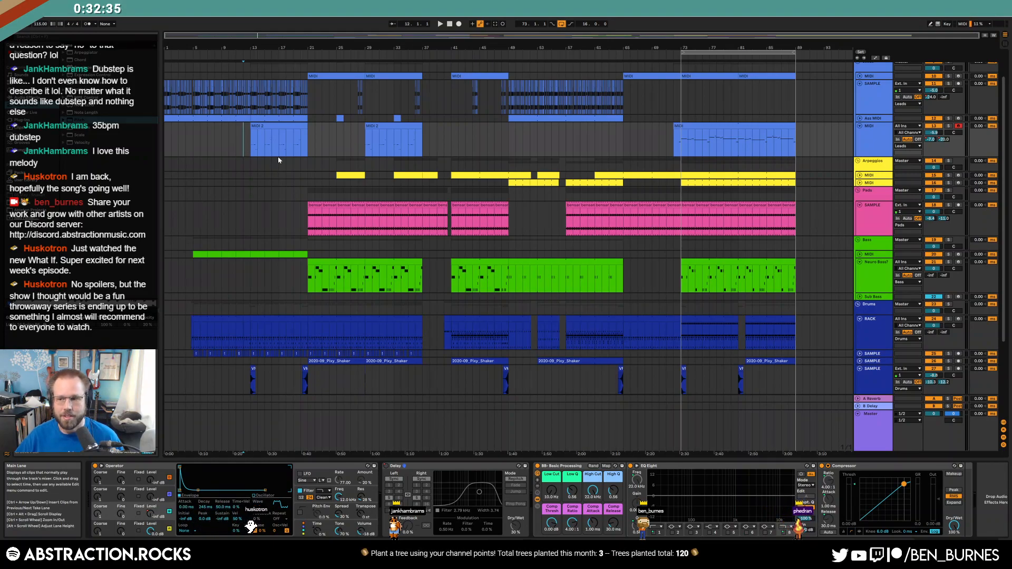
key(space)
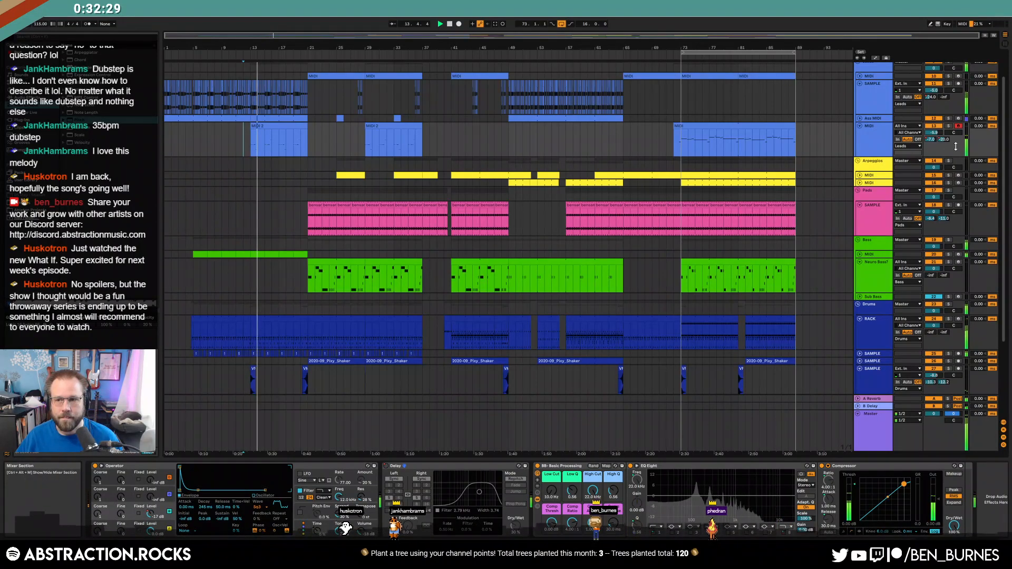
- Lower the lead track's A-Reverb send automation across bars 12 to 37 and hide the automation
key(a)
drag(332, 141, 333, 145)
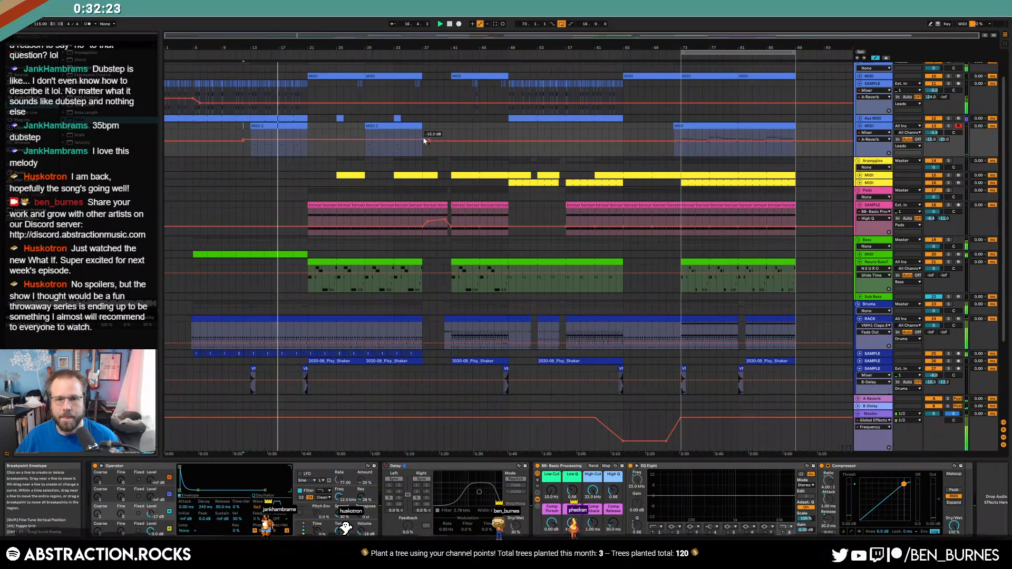
drag(399, 152, 363, 140)
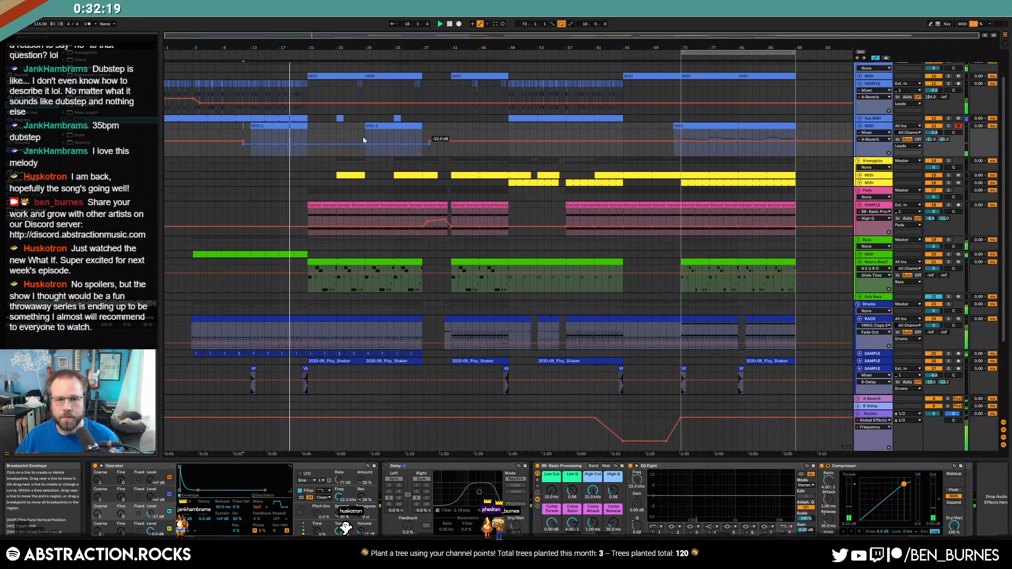
key(a)
- Examine the notes of the lead clip at bar 13 and return to the arrangement's device view
double_click(299, 127)
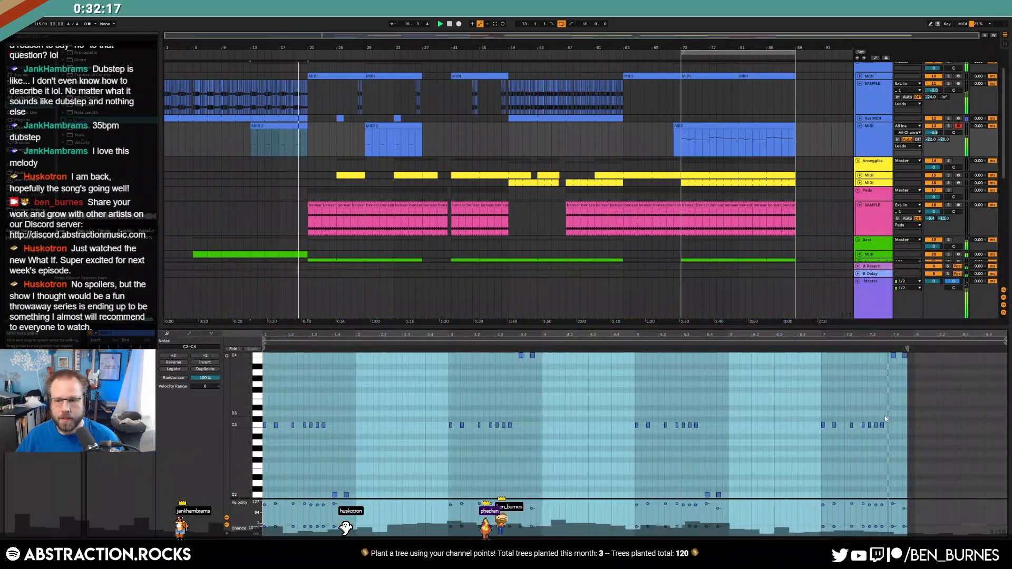
click(920, 411)
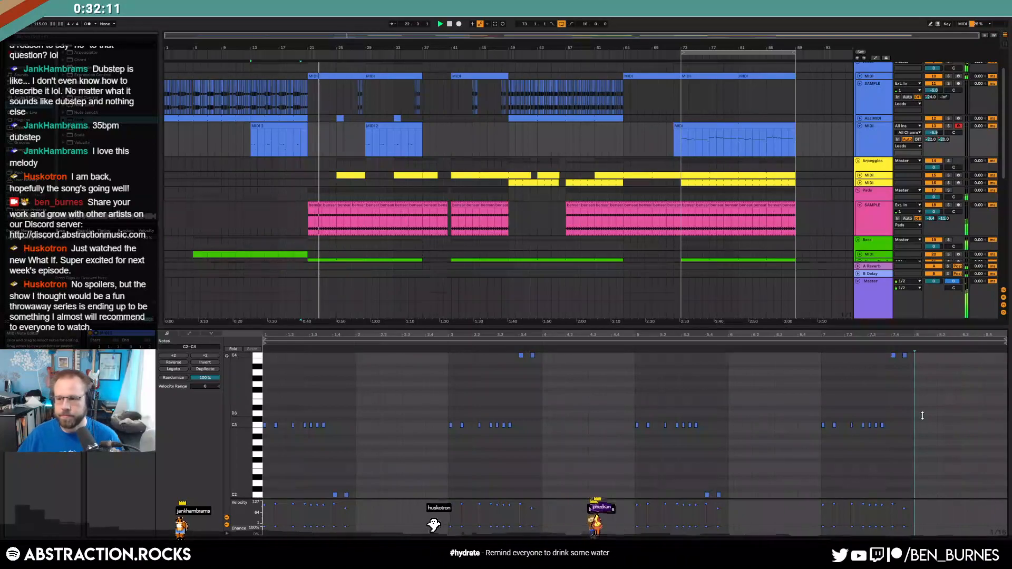
key(shift+Tab)
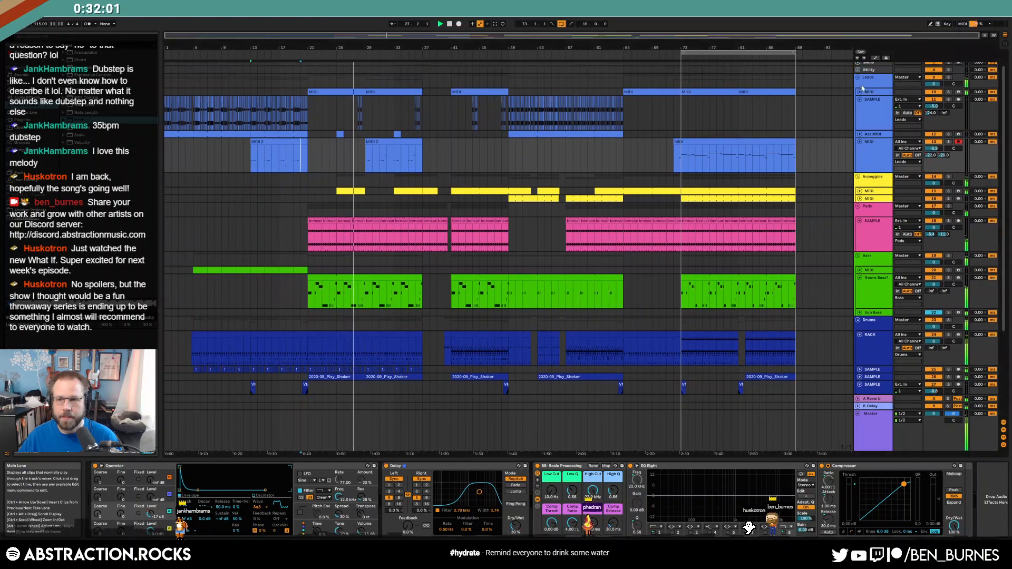
- Unfold the first MIDI track in the Leads group, duplicate it and delete all clips from the duplicate
scroll(834, 96, up, 1)
click(856, 93)
click(859, 92)
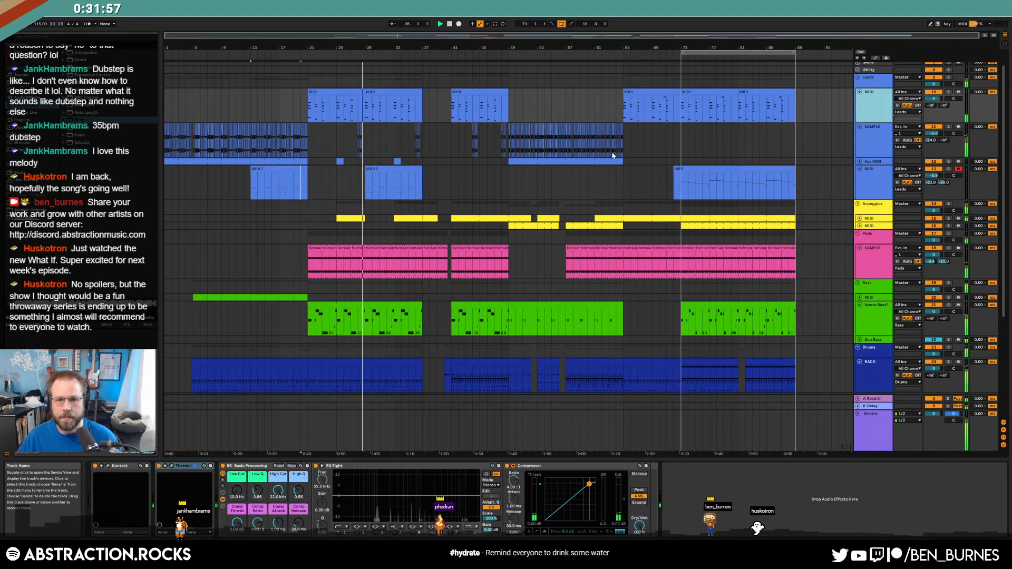
key(ctrl+d)
drag(286, 132, 816, 143)
key(Delete)
- Copy the first arpeggio track's bars 73 to 89 onto the duplicated lead track and assign the track color to the clips
click(765, 253)
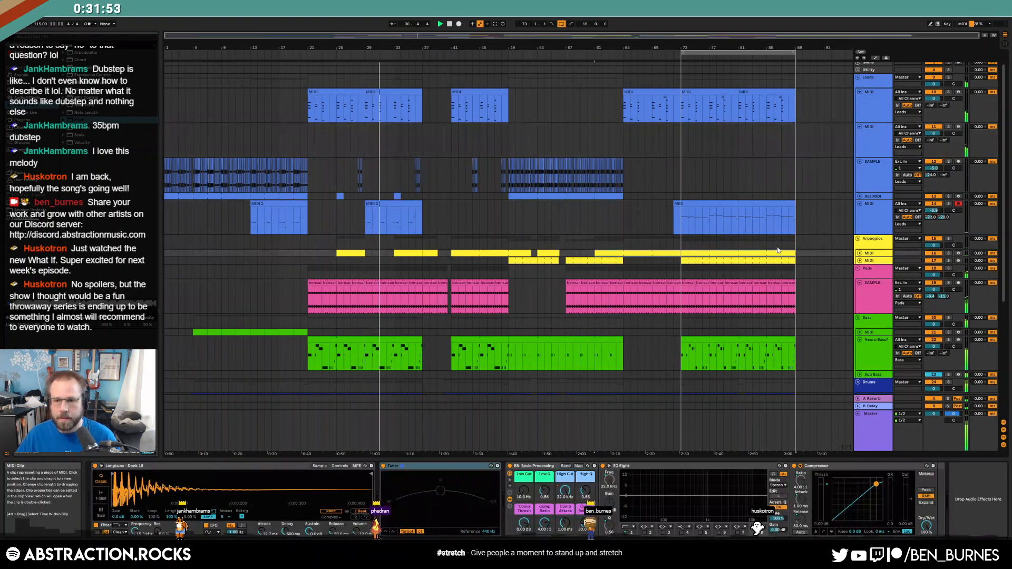
click(859, 253)
drag(681, 263, 803, 263)
click(682, 141)
key(ctrl+v)
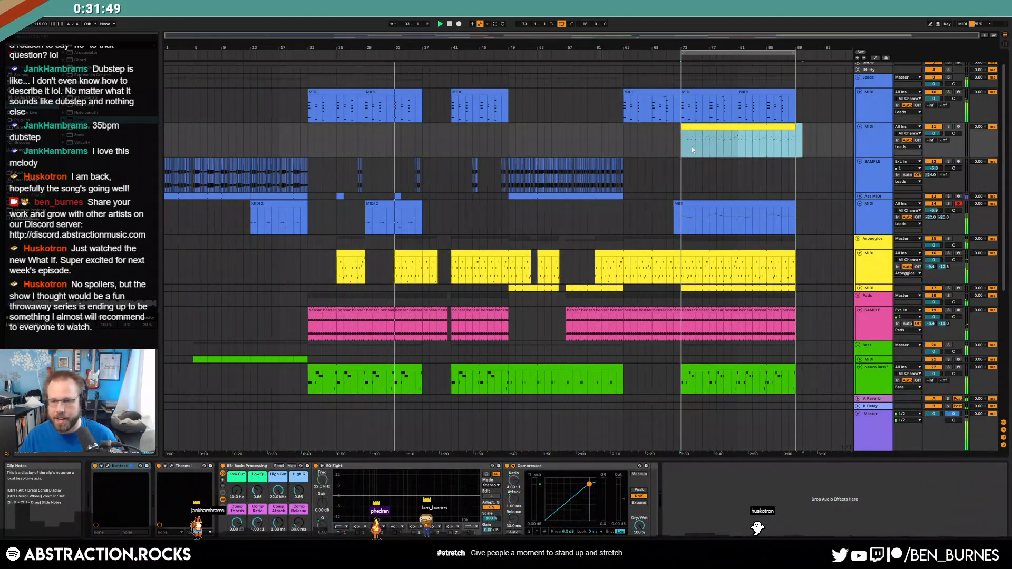
right_click(870, 147)
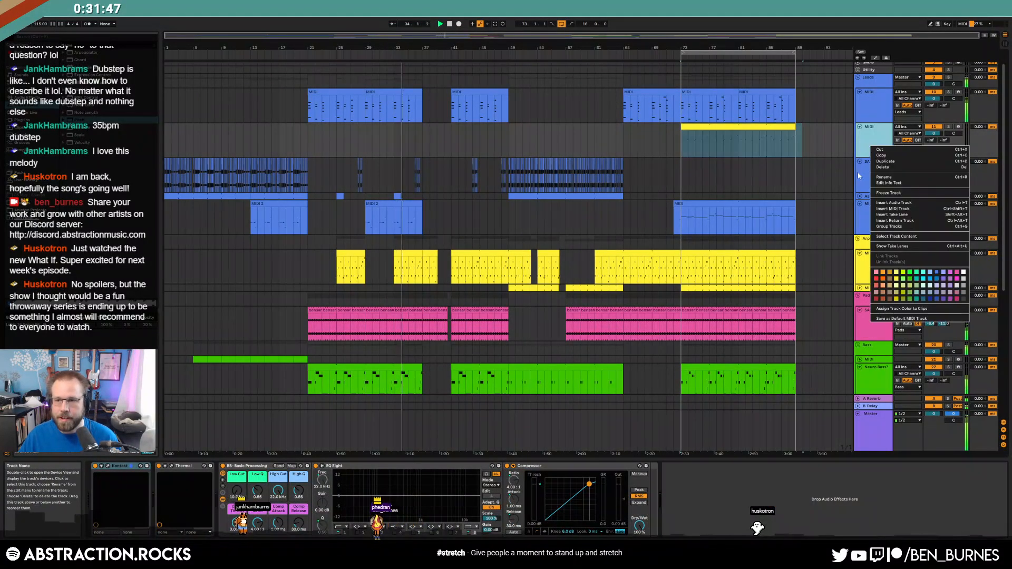
click(886, 312)
- Quantize all notes of the lead clip at bar 29 to the grid and return to the full arrangement
scroll(346, 210, up, 15)
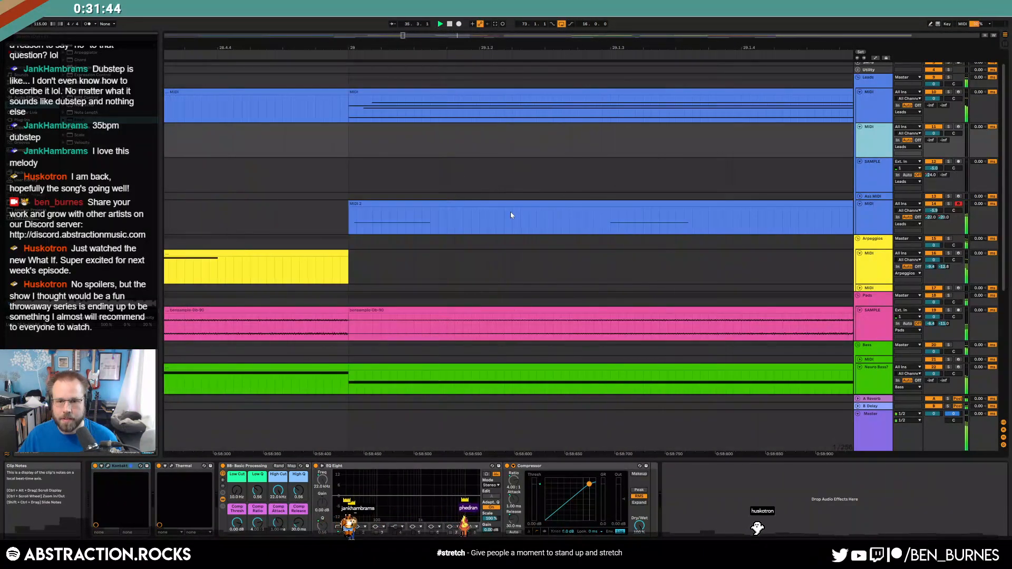
double_click(398, 204)
scroll(760, 418, up, 3)
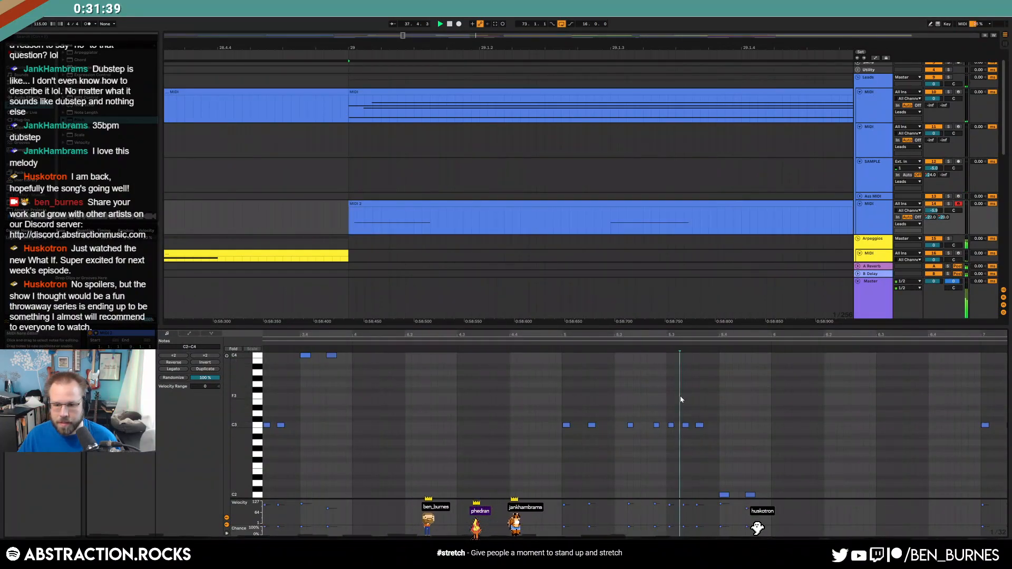
key(ctrl+a)
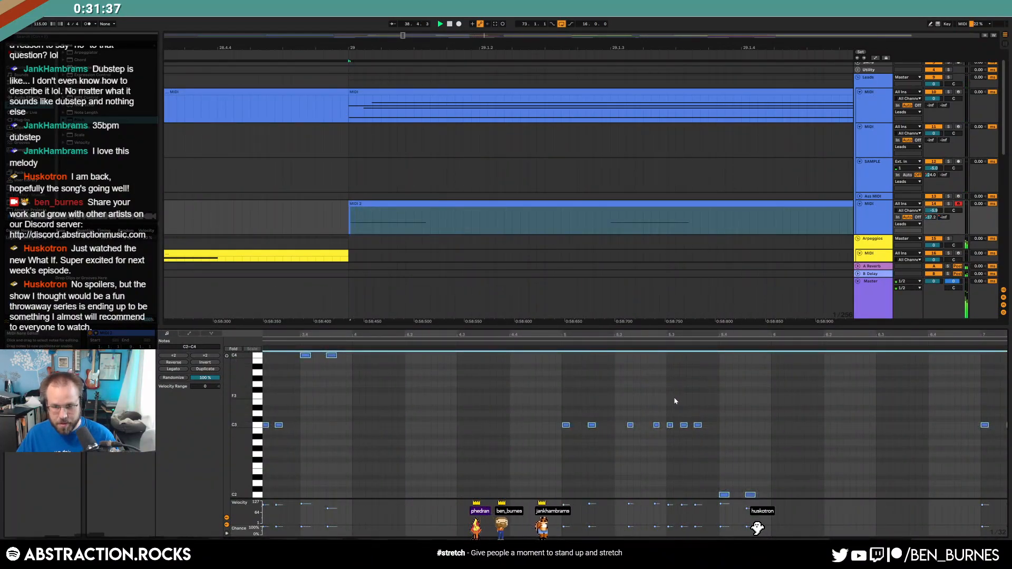
drag(738, 333, 739, 301)
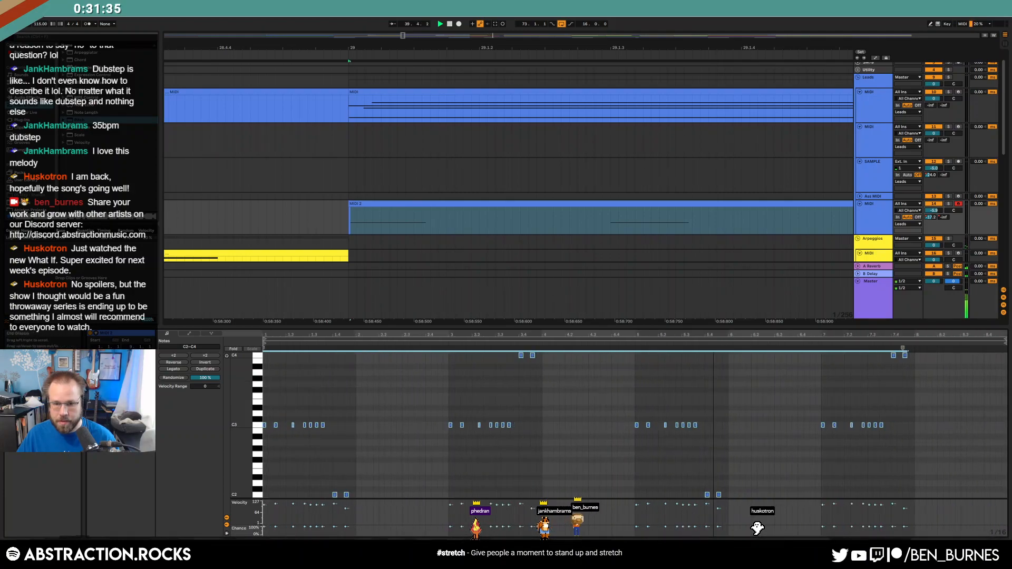
key(shift+Tab)
scroll(530, 237, down, 6)
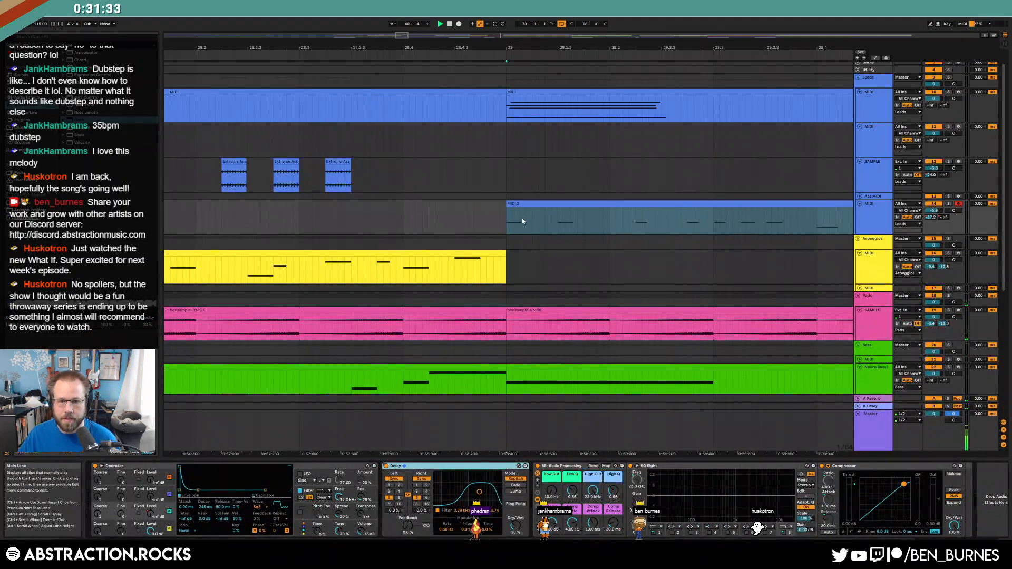
click(542, 204)
key(w)
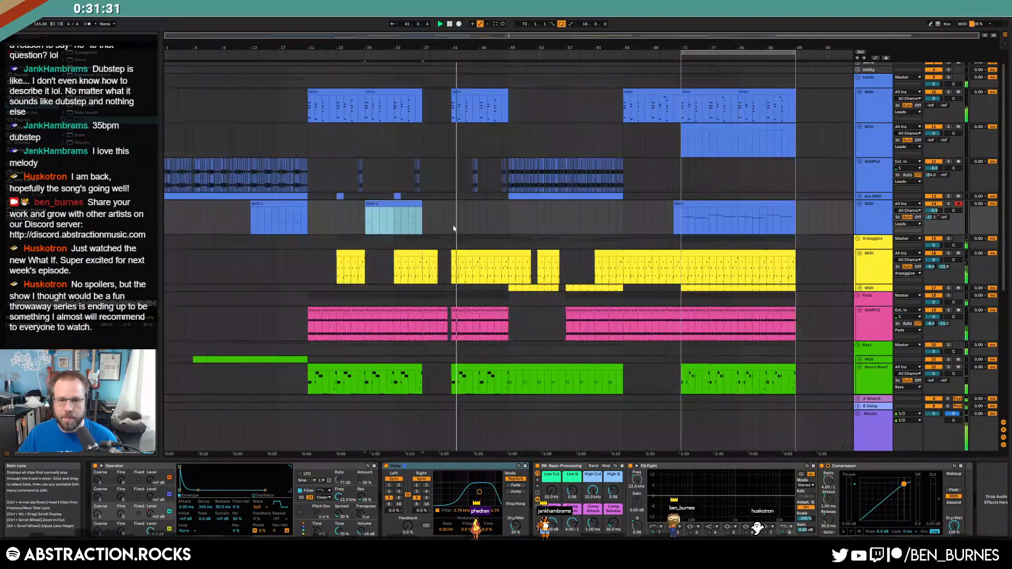
click(301, 206)
- In the duplicated lead track's Kontakt, remove the 004 E. Piano 1 instrument and load 007 Vib 1.nki
click(720, 127)
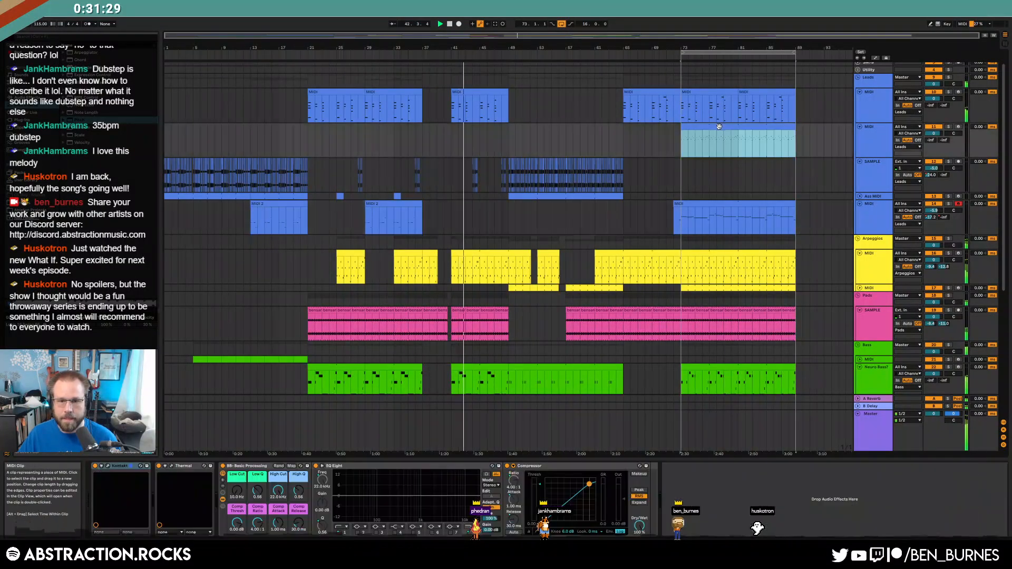
click(141, 466)
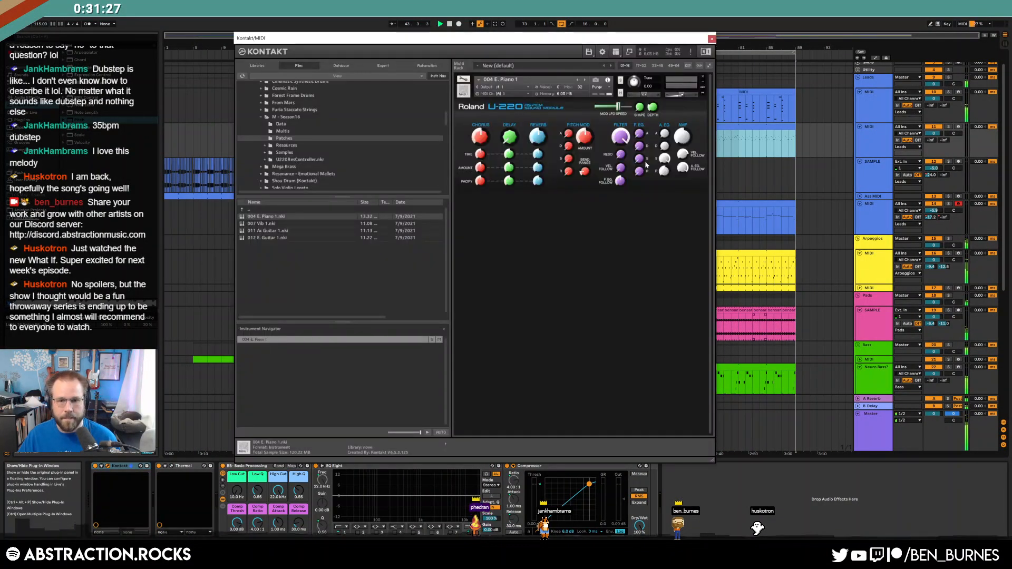
click(703, 78)
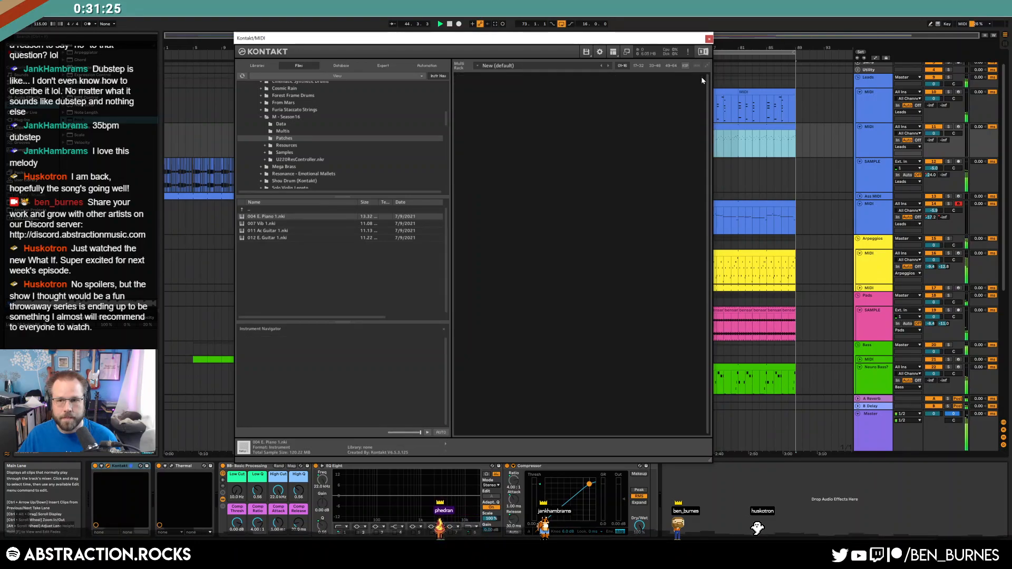
double_click(283, 226)
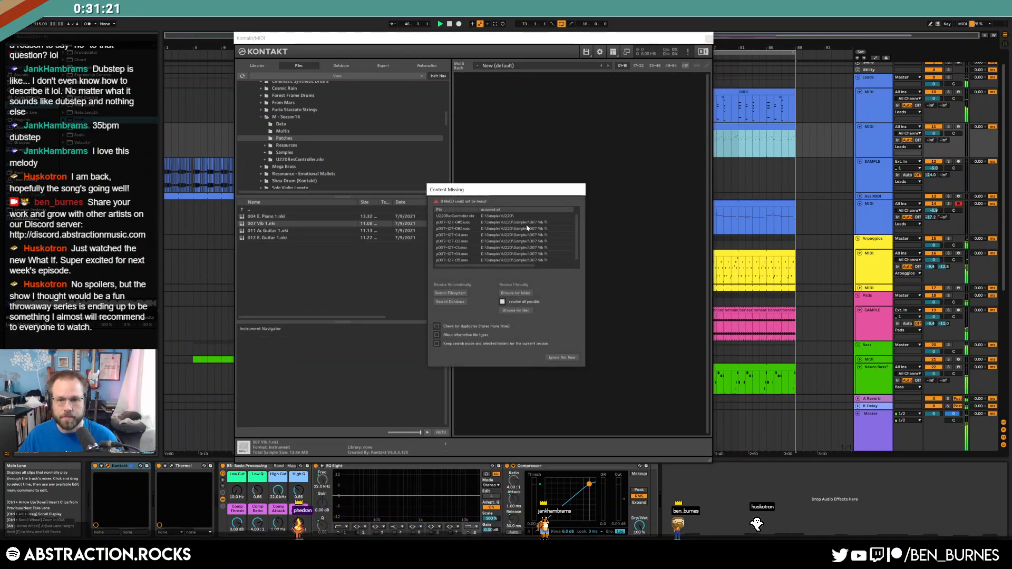
- Resolve the missing samples from the M - Season16 folder, adjust the Vib patch's delay and reverb levels, and close Kontakt
click(515, 294)
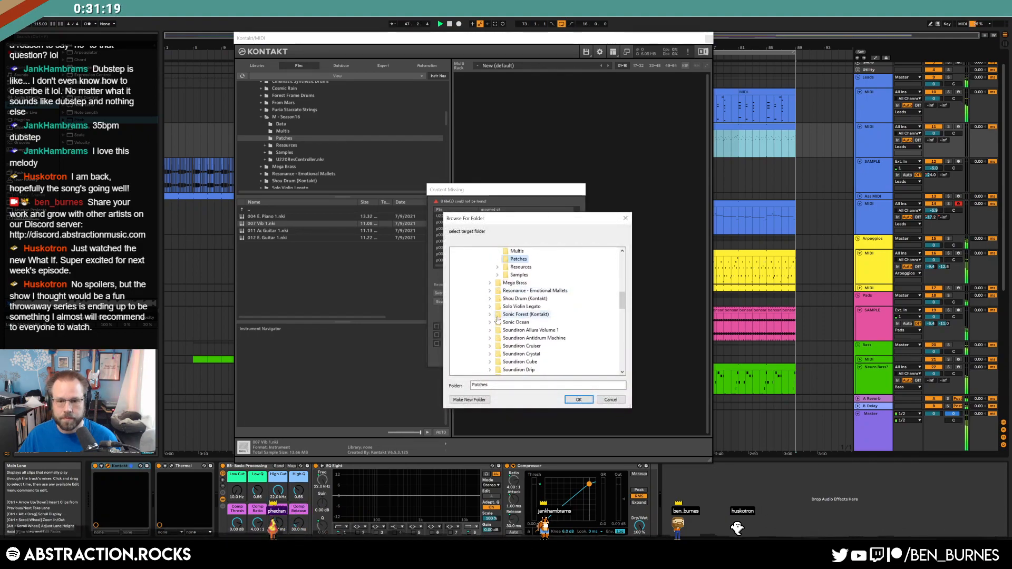
scroll(520, 301, up, 3)
click(517, 307)
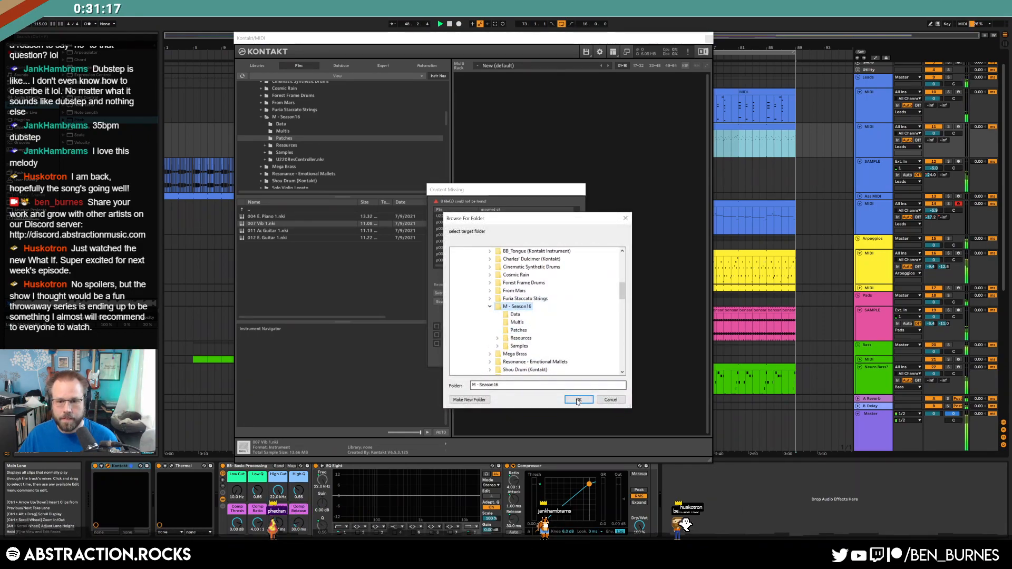
click(578, 400)
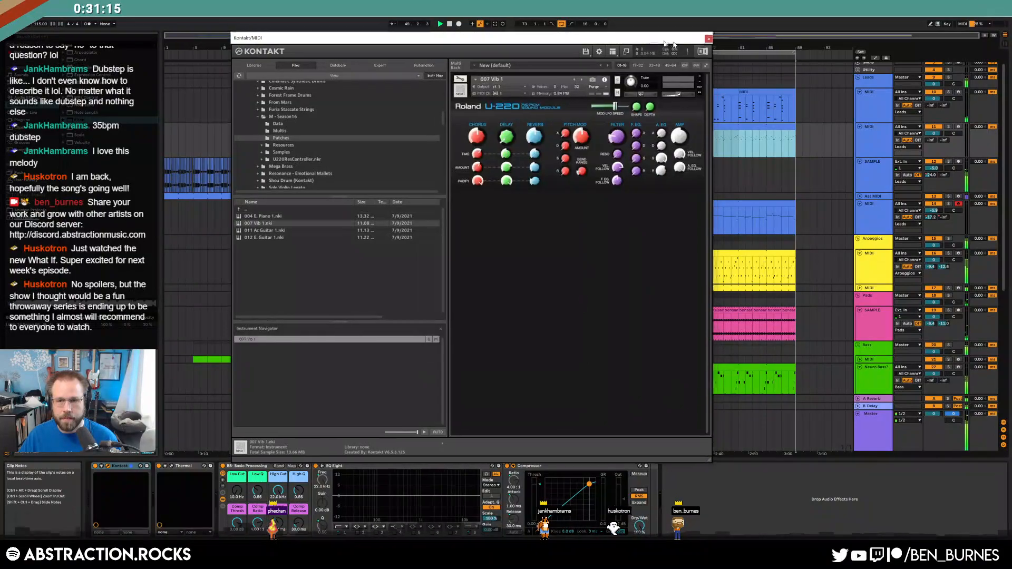
drag(672, 43, 555, 55)
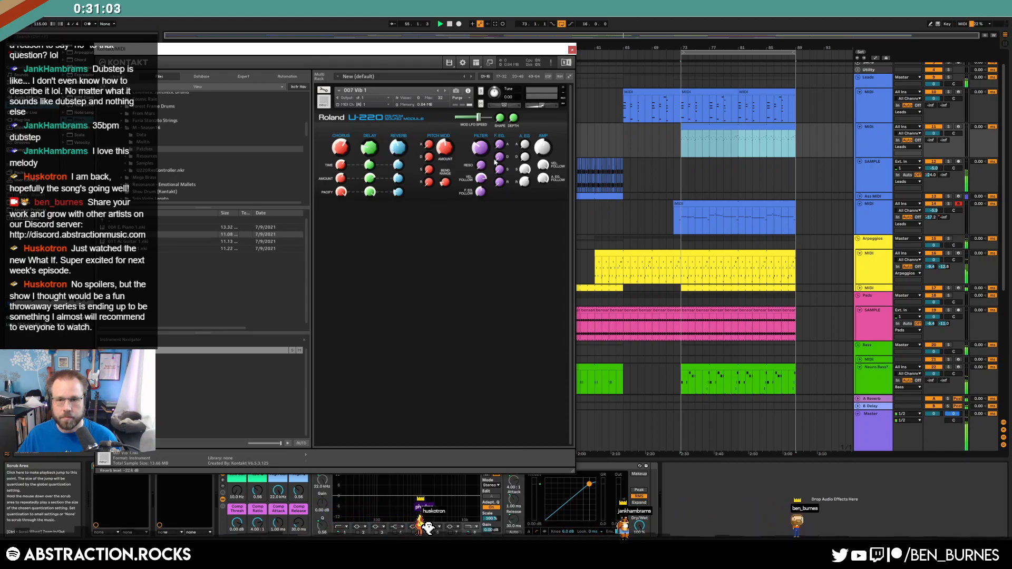
click(572, 50)
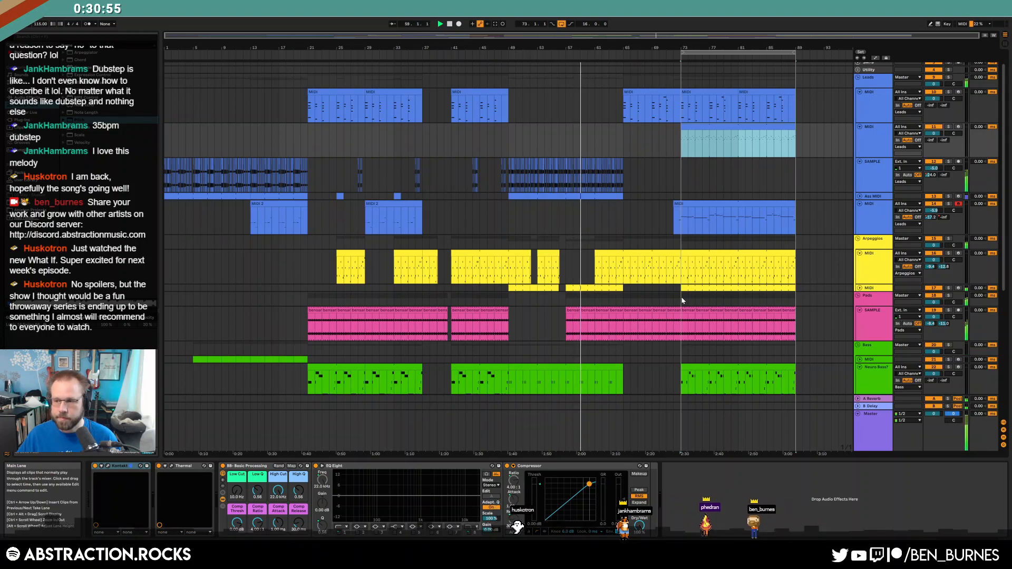
scroll(684, 301, down, 2)
key(a)
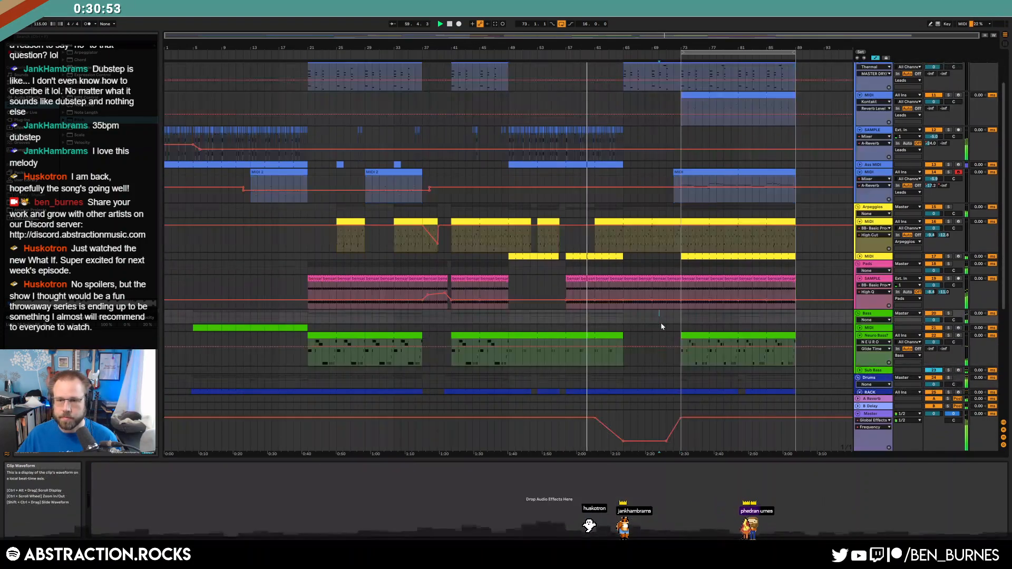
key(a)
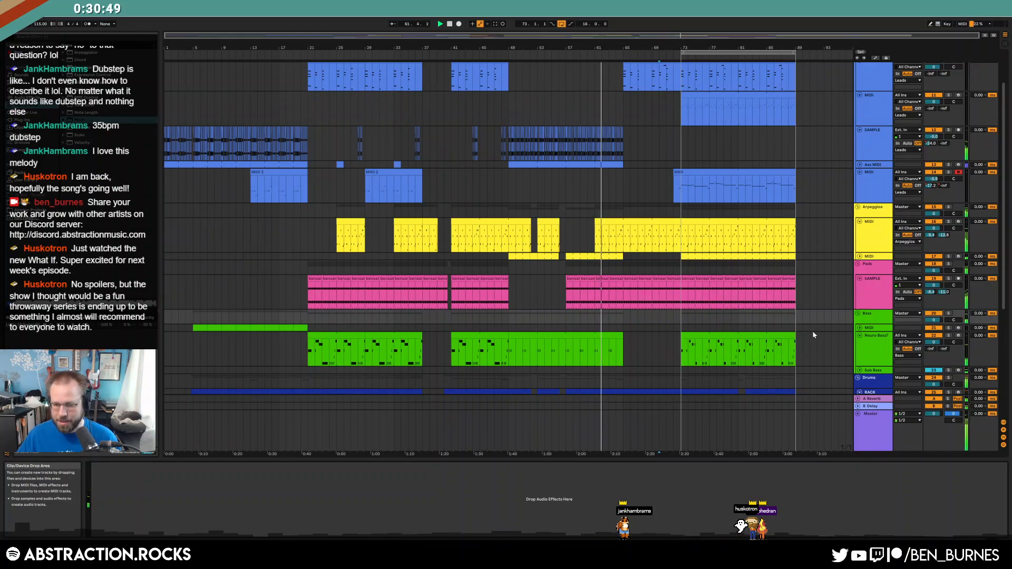
key(Right)
scroll(813, 332, down, 3)
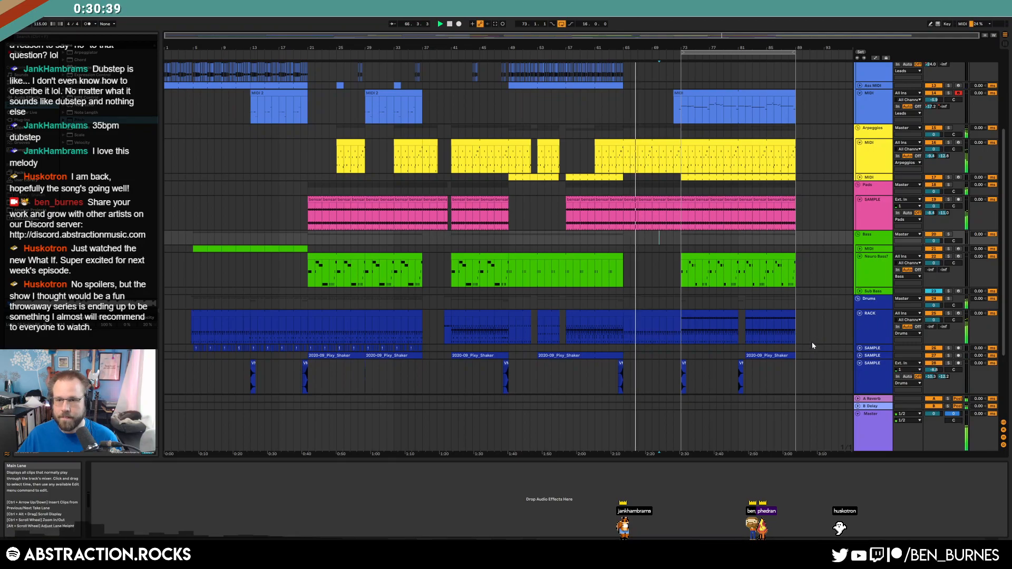
scroll(813, 339, up, 5)
scroll(811, 352, up, 1)
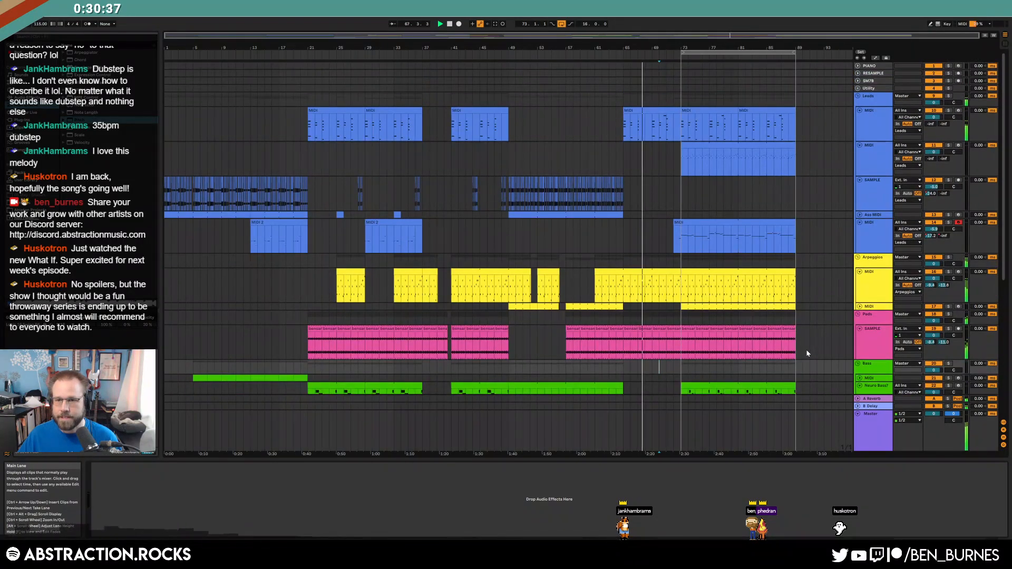
- Open the vibraphone clip, lower the track's volume, and raise its reverb and delay sends
click(723, 143)
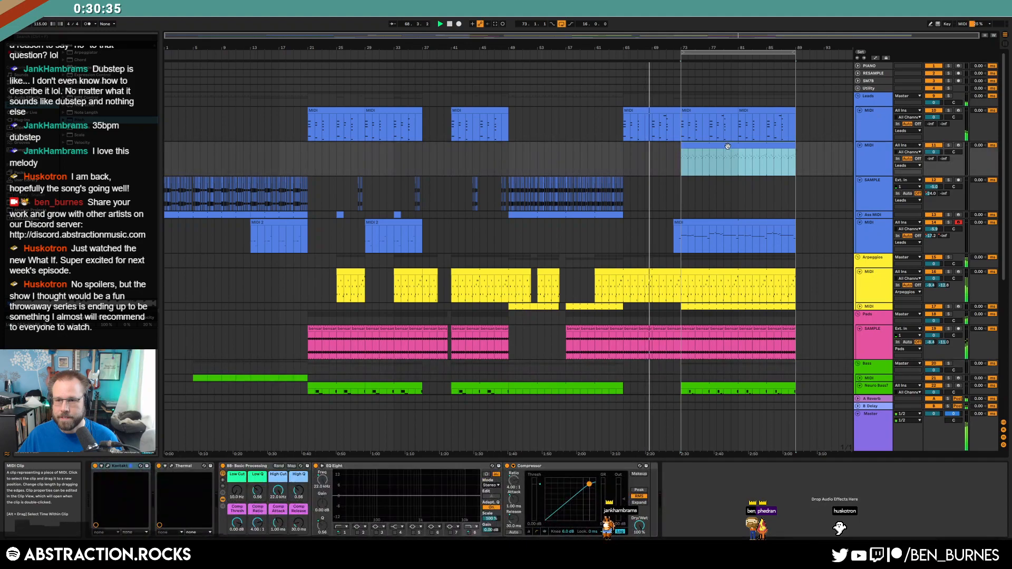
double_click(731, 145)
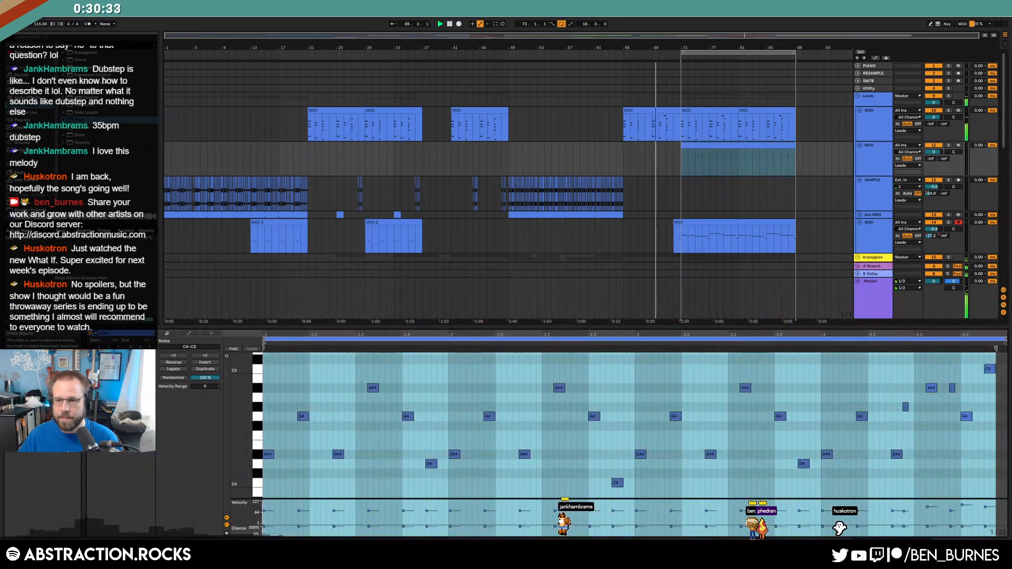
drag(933, 152, 933, 163)
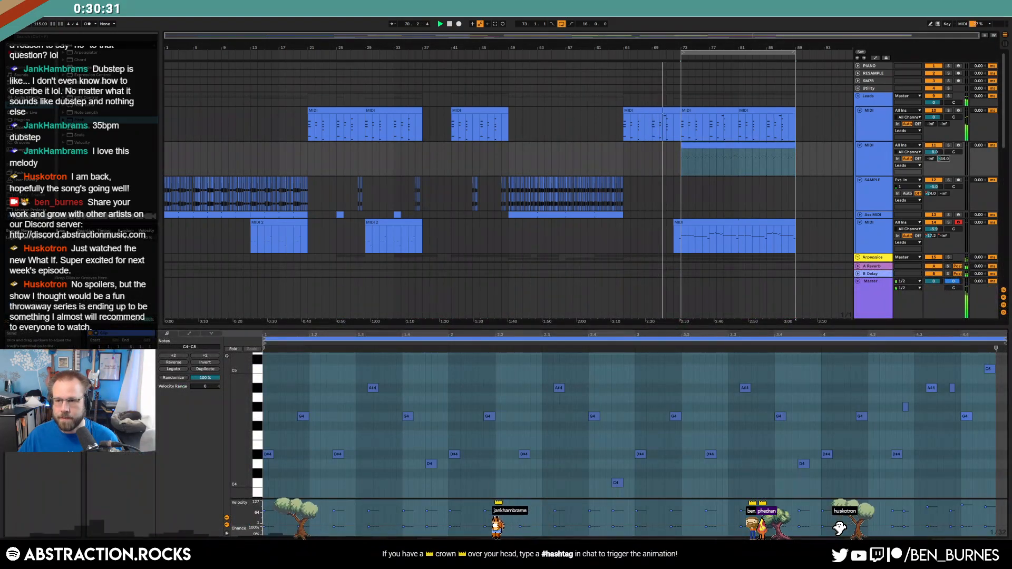
drag(944, 159, 930, 142)
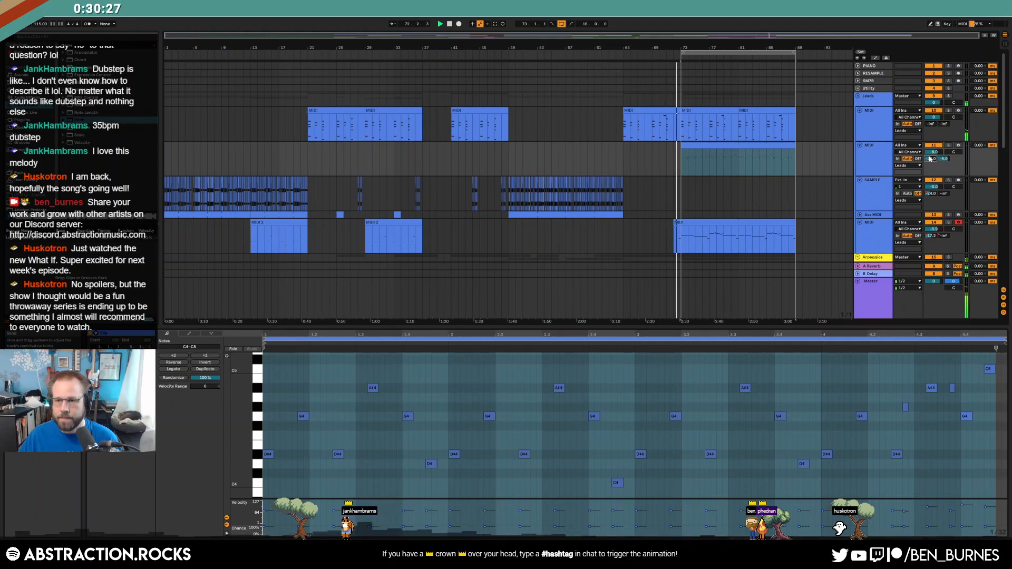
click(934, 153)
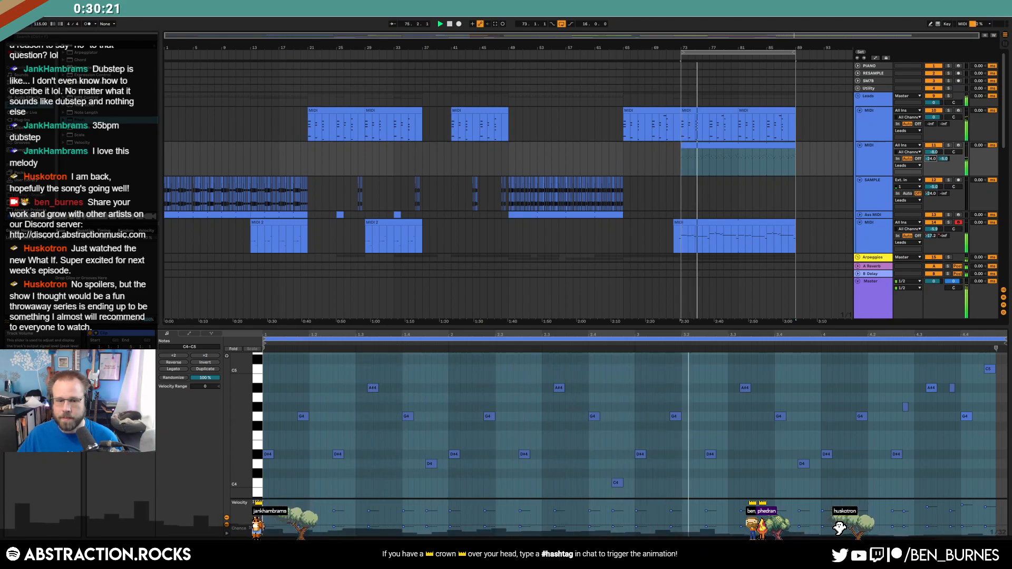
click(641, 413)
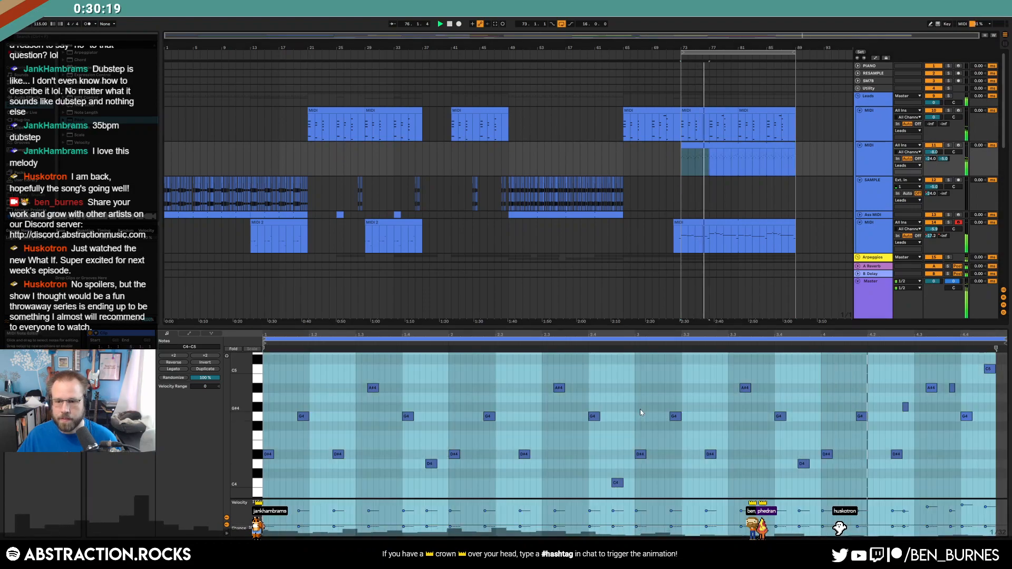
key(shift+Tab)
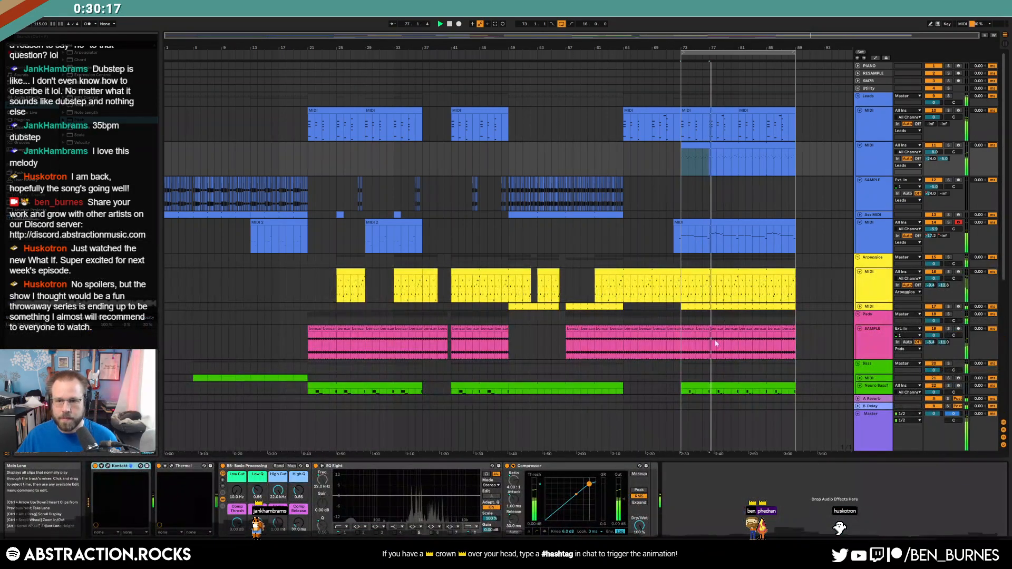
double_click(704, 145)
click(422, 435)
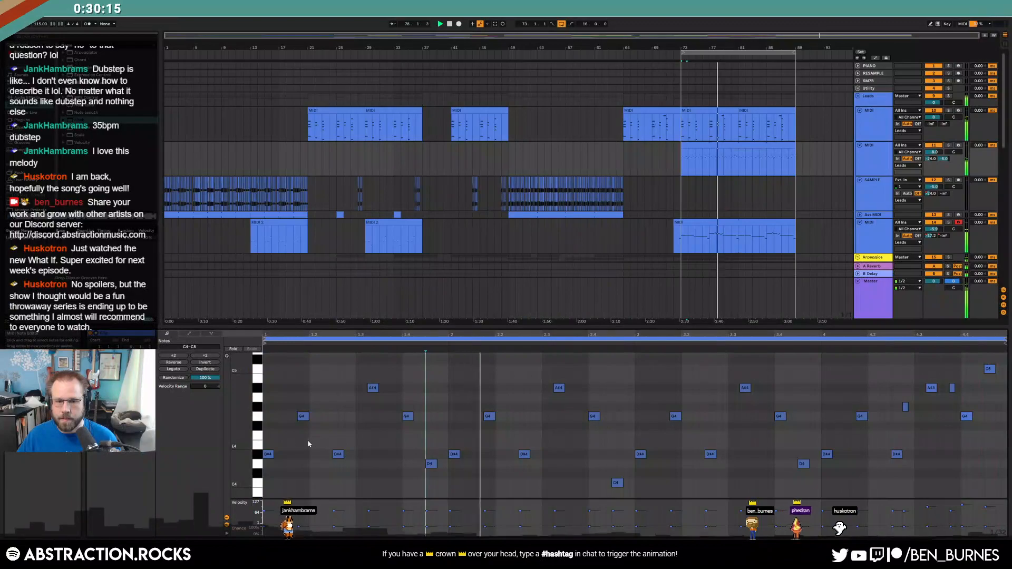
drag(265, 400, 353, 478)
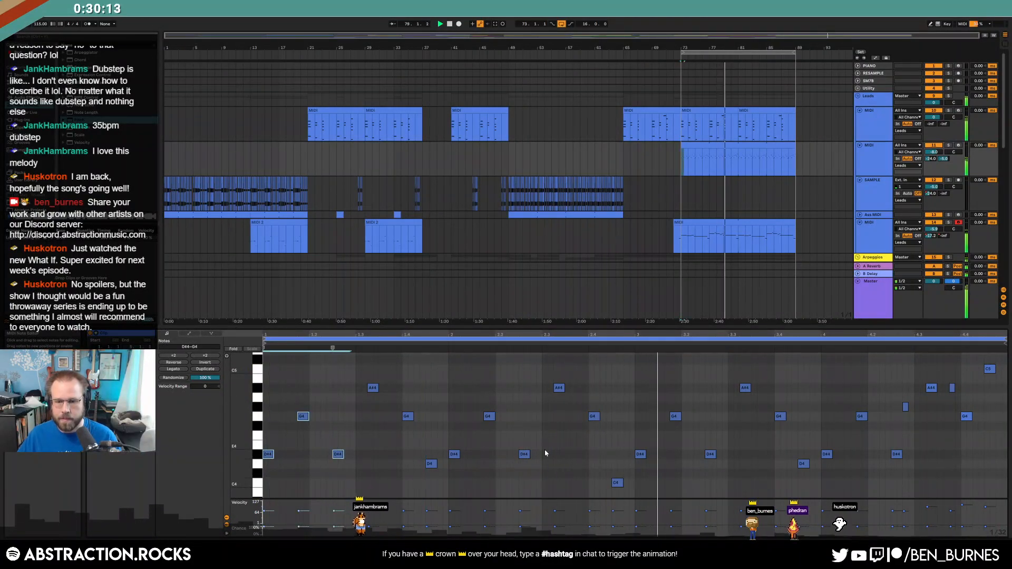
key(shift+Tab)
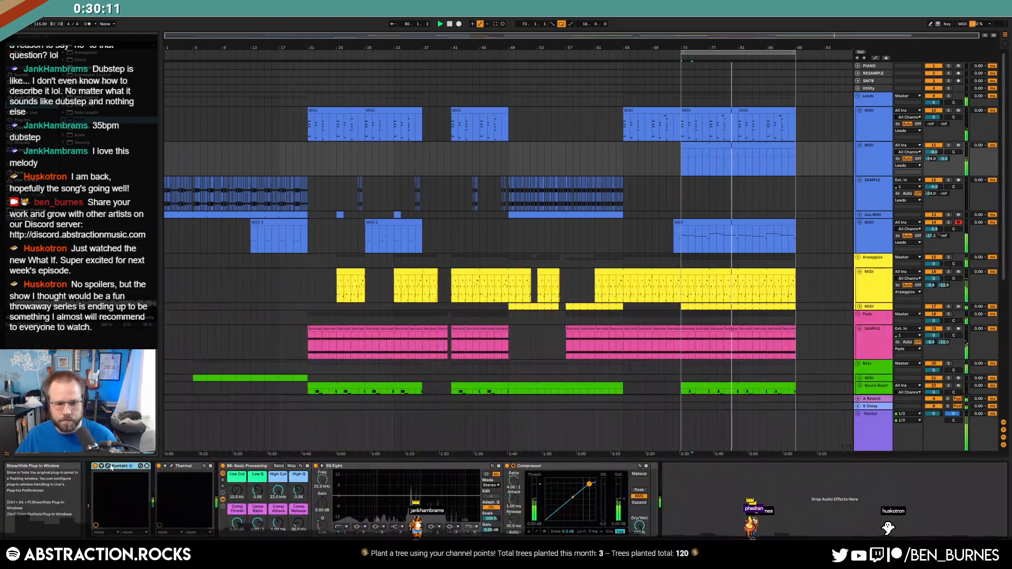
- Adjust the Vib 1 patch's amp envelope sustain in Kontakt, raise the vibraphone track's reverb send, and close Kontakt
click(147, 466)
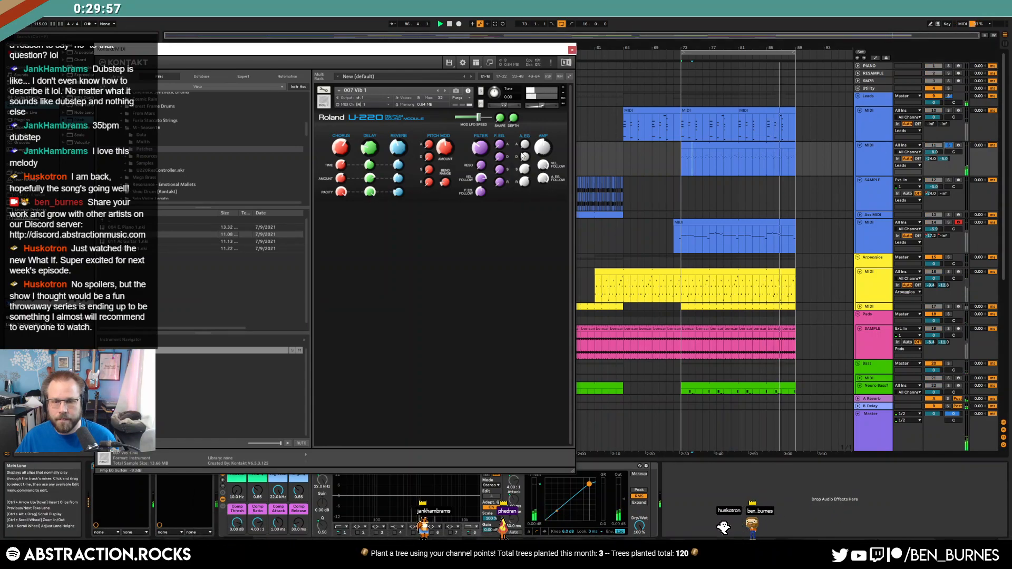
drag(527, 168, 530, 175)
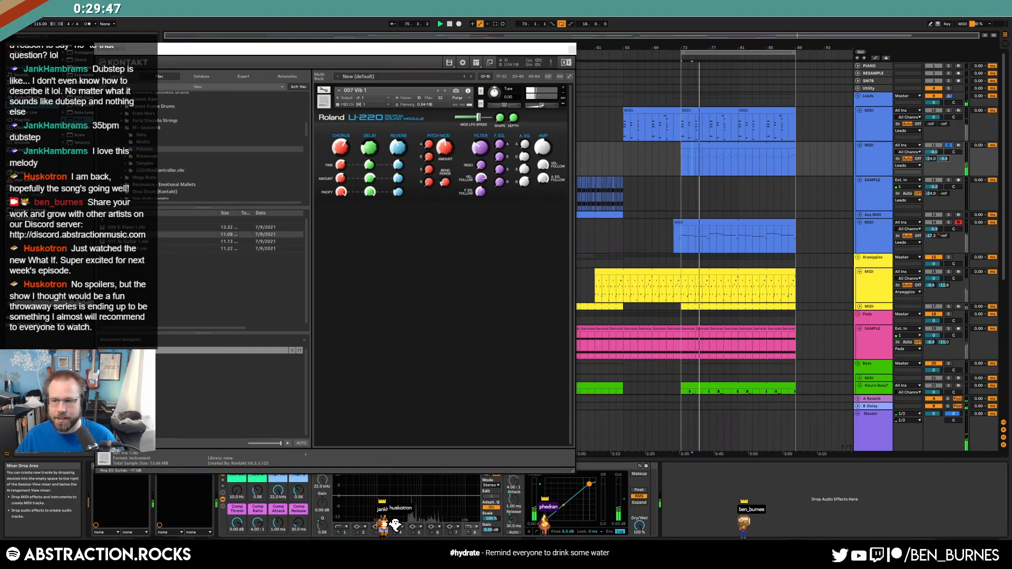
drag(935, 163, 935, 151)
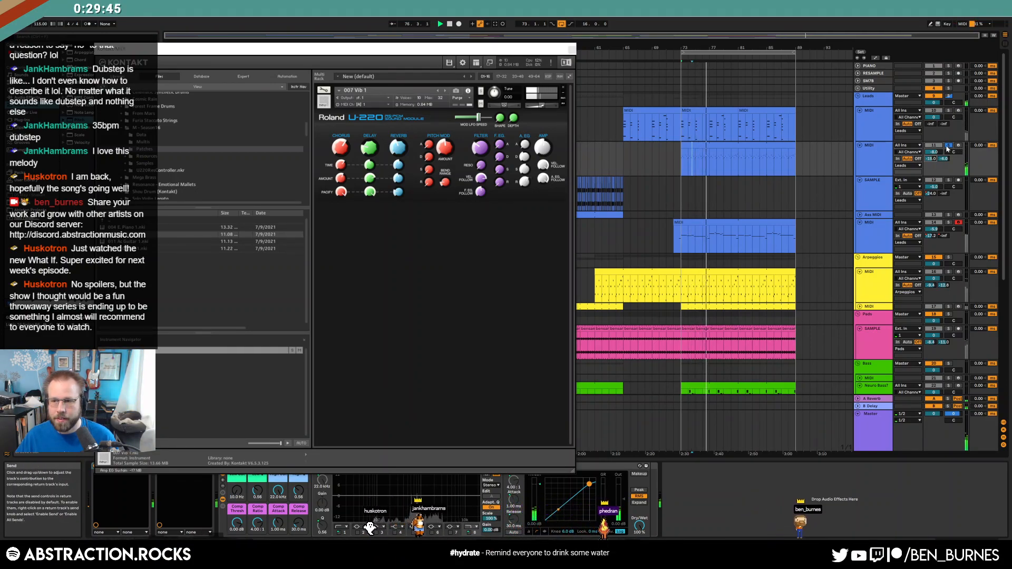
click(948, 145)
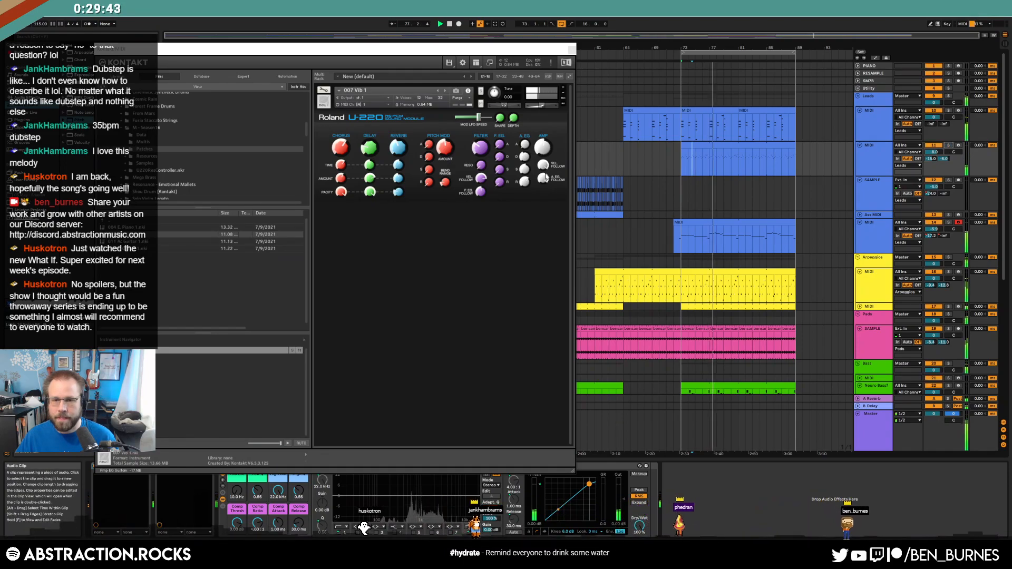
click(573, 50)
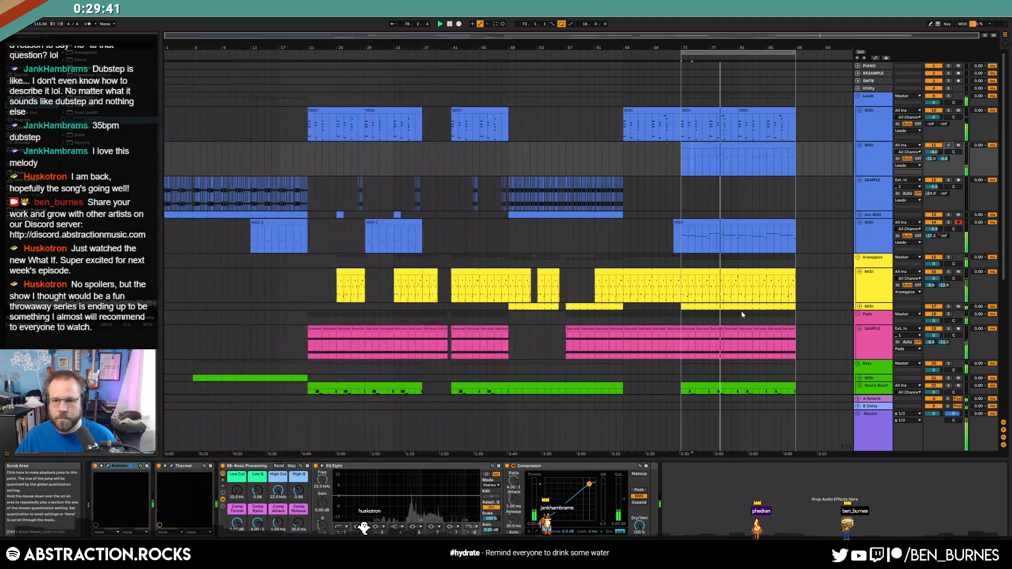
- Delete bar 81 from the vibraphone track
scroll(759, 311, down, 2)
scroll(777, 312, up, 3)
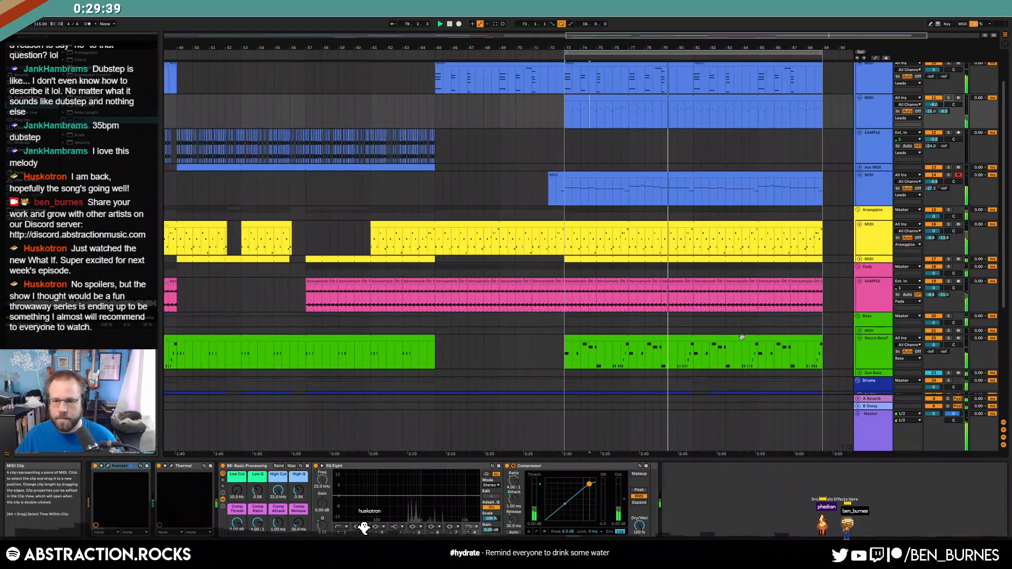
scroll(659, 226, up, 3)
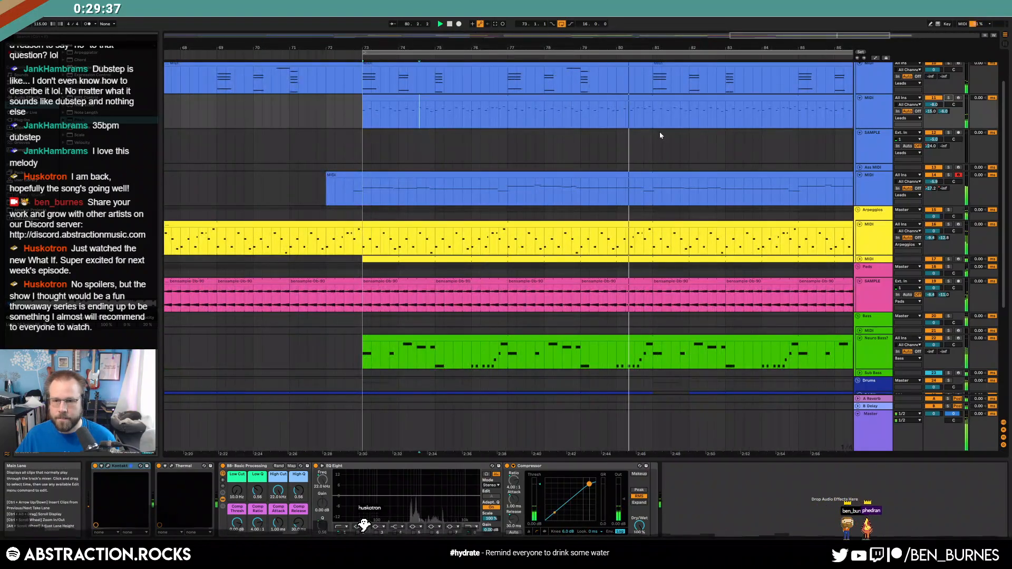
scroll(653, 158, up, 2)
drag(653, 148, 688, 150)
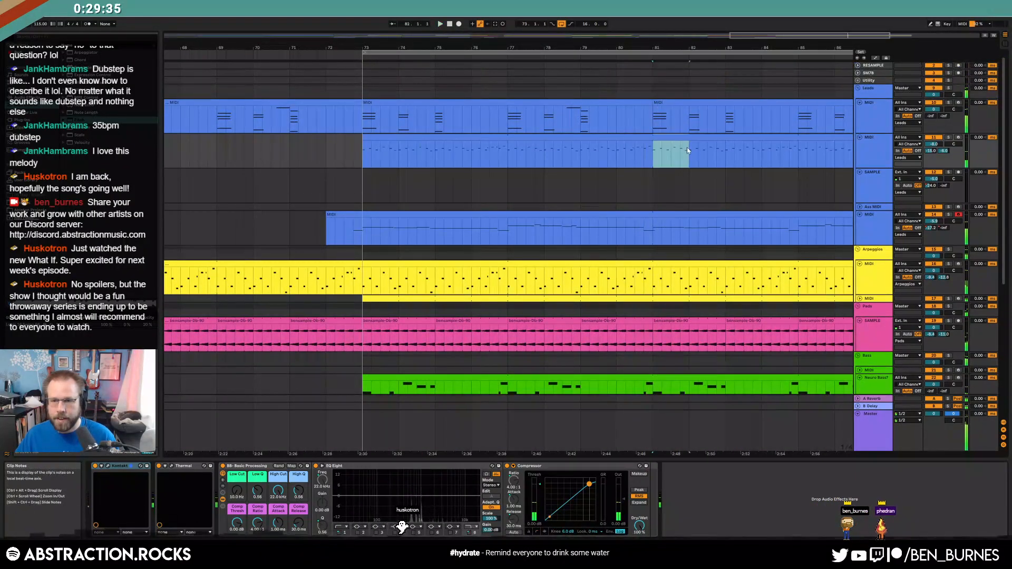
key(Delete)
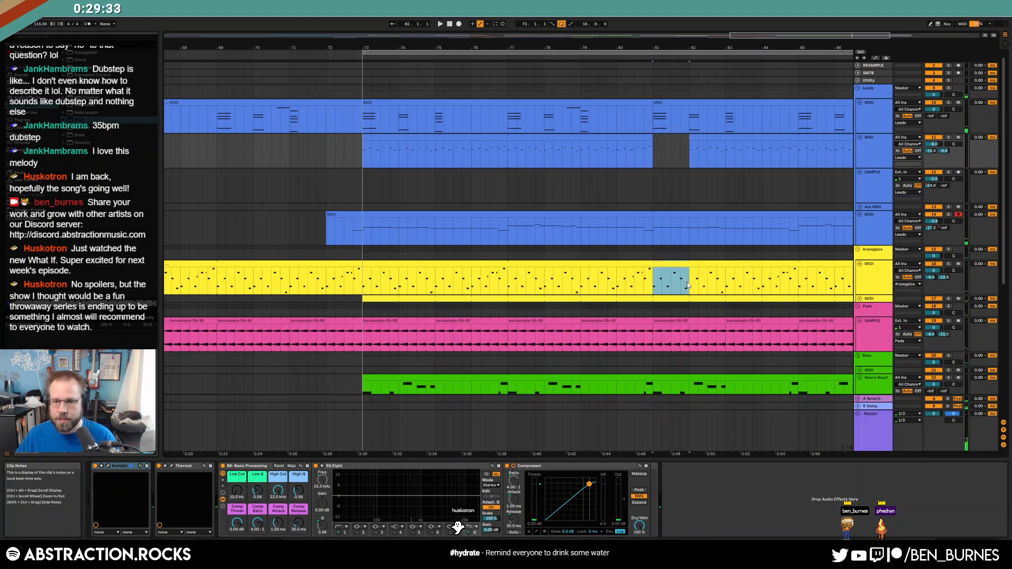
- Delete bar 81 from the arpeggio, pad, bass and drum tracks, keeping the crash sample
shift+click(685, 309)
scroll(678, 317, down, 3)
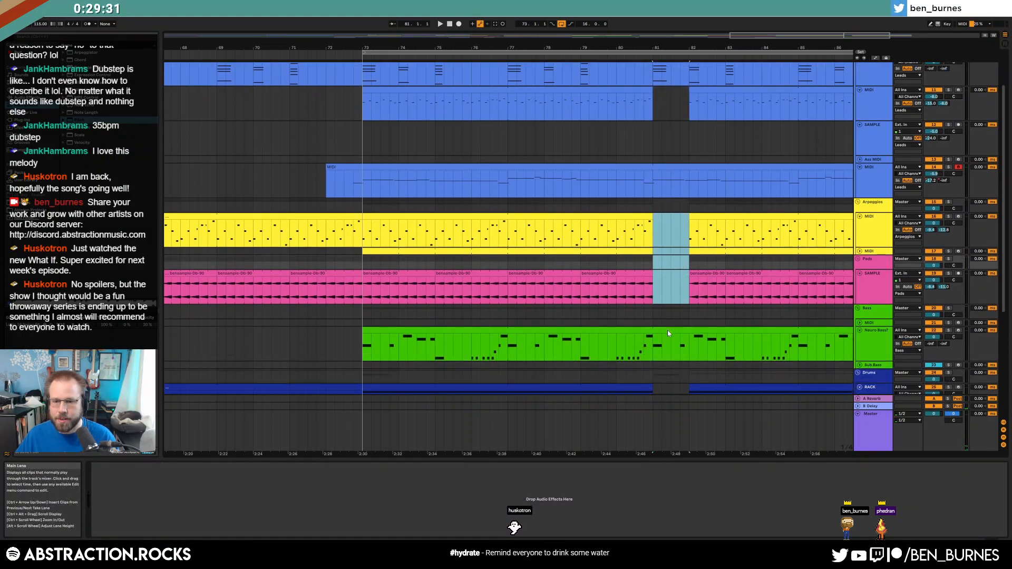
drag(654, 309, 688, 309)
key(Delete)
scroll(680, 319, down, 4)
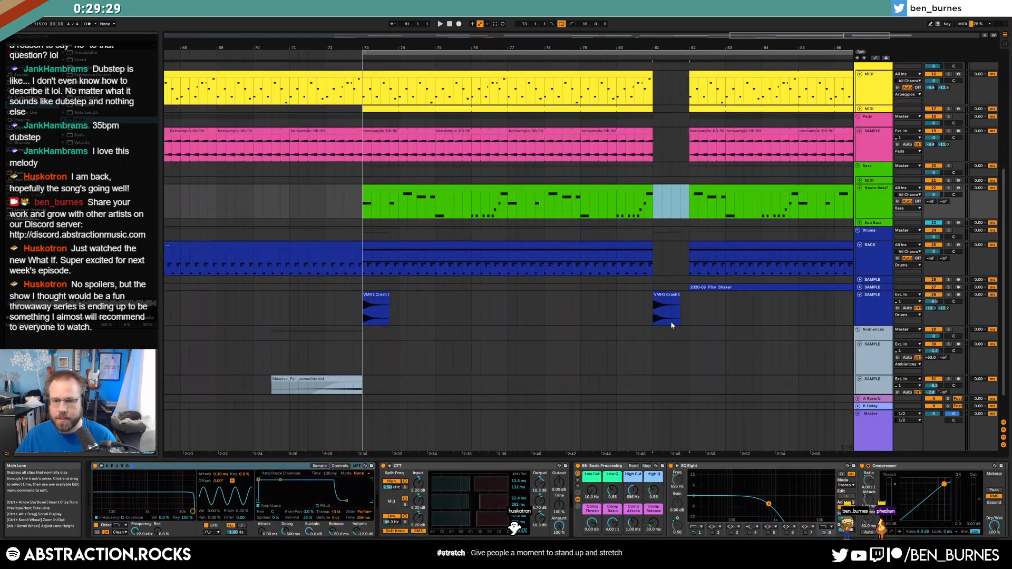
ctrl+scroll(738, 270, down, 5)
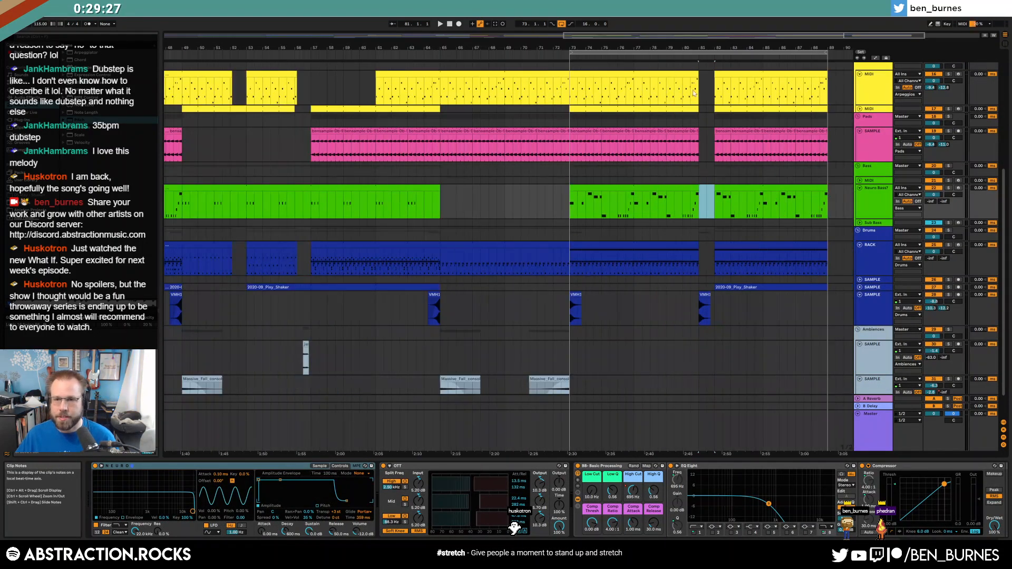
- Extend the drum rack clip after the gap back to just under a beat before bar 82, and play the transition
click(688, 57)
key(shift+Tab)
scroll(763, 164, up, 4)
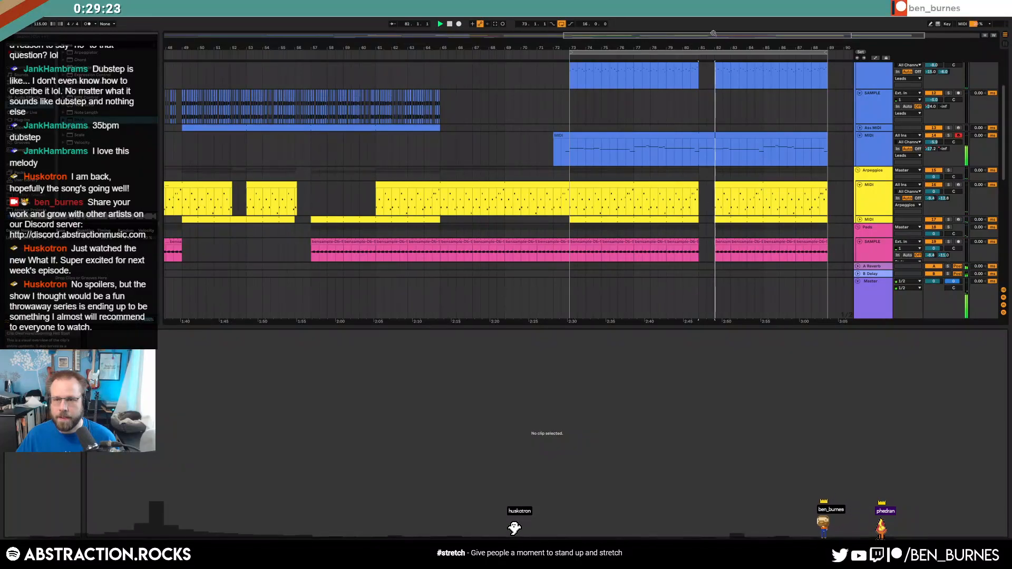
drag(583, 47, 298, 103)
scroll(687, 210, down, 2)
scroll(687, 209, down, 4)
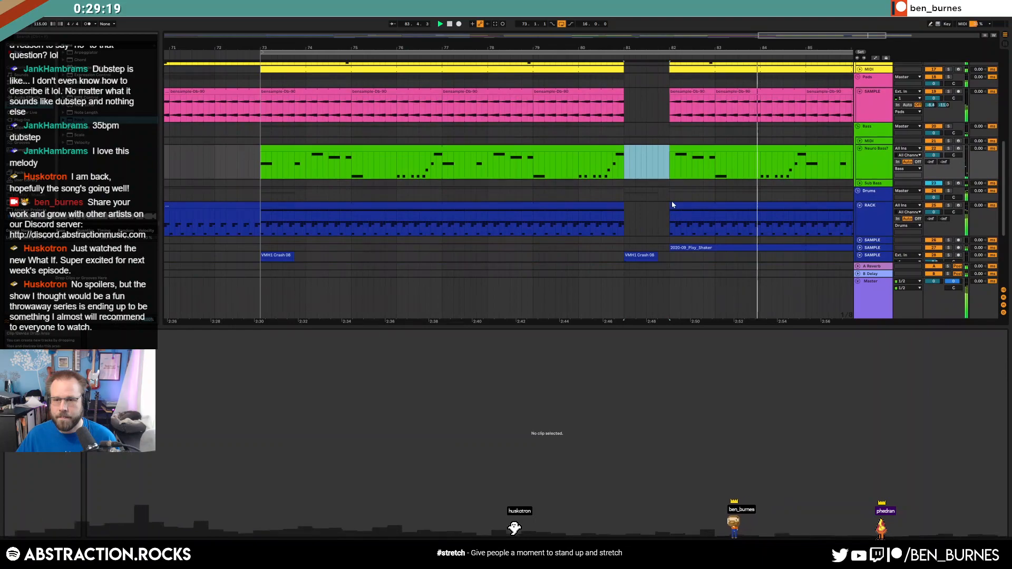
click(672, 204)
mouse_move(671, 205)
mouse_down()
mouse_move(659, 205)
mouse_move(673, 208)
mouse_up()
ctrl+scroll(660, 205, up, 8)
key(space)
click(451, 223)
key(space)
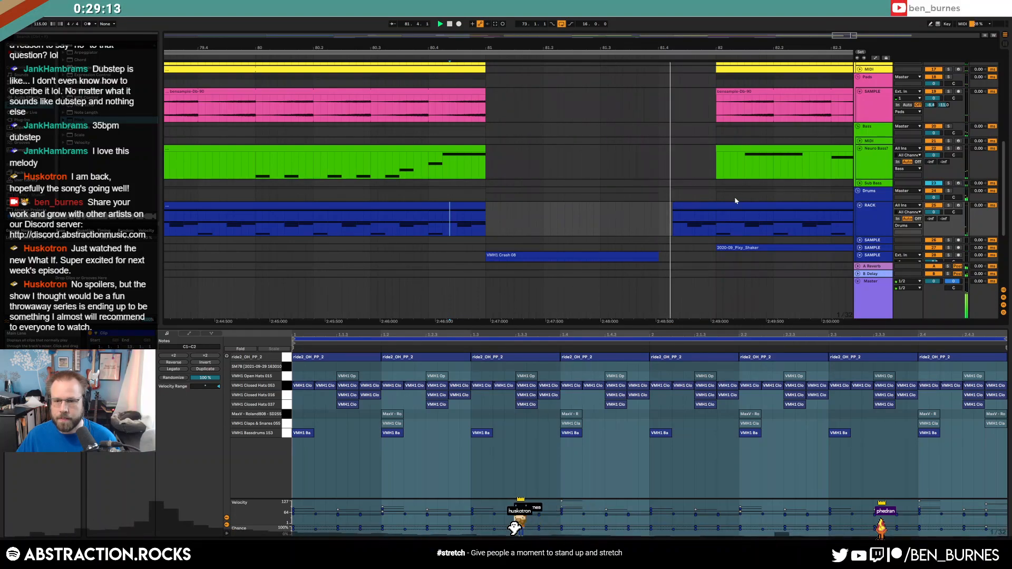
- Extend the vibraphone part from bar 89 to bar 93 and loop those four bars
drag(841, 34, 895, 14)
scroll(597, 167, up, 3)
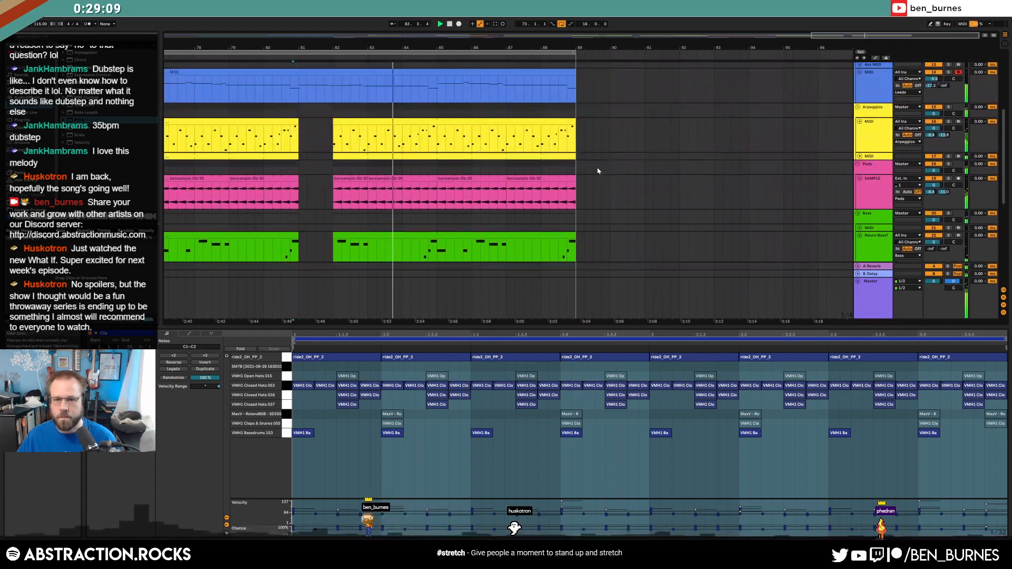
key(w)
key(shift+Tab)
scroll(754, 227, up, 3)
scroll(755, 227, up, 2)
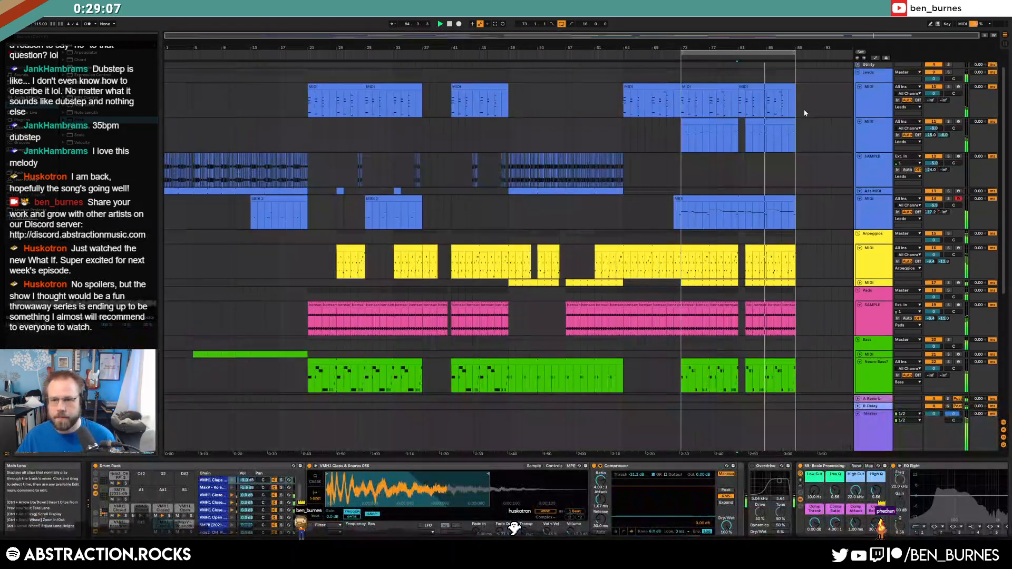
drag(796, 125, 829, 127)
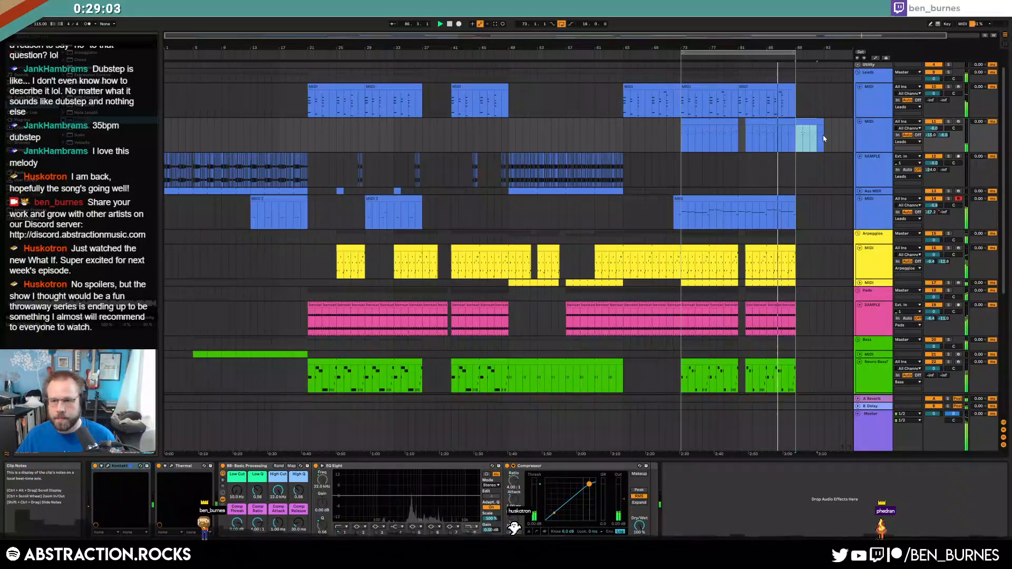
key(ctrl+l)
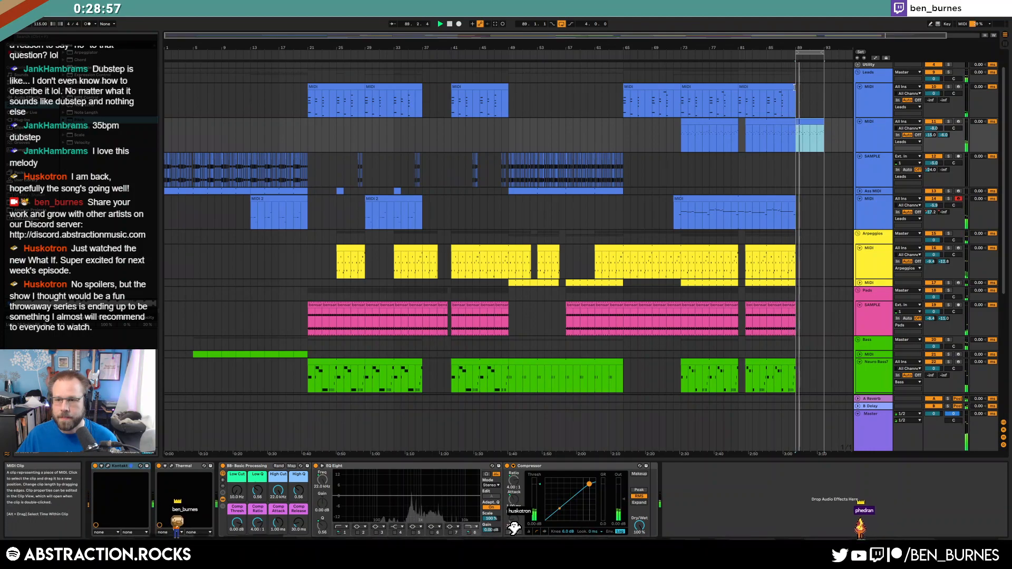
drag(810, 47, 680, 122)
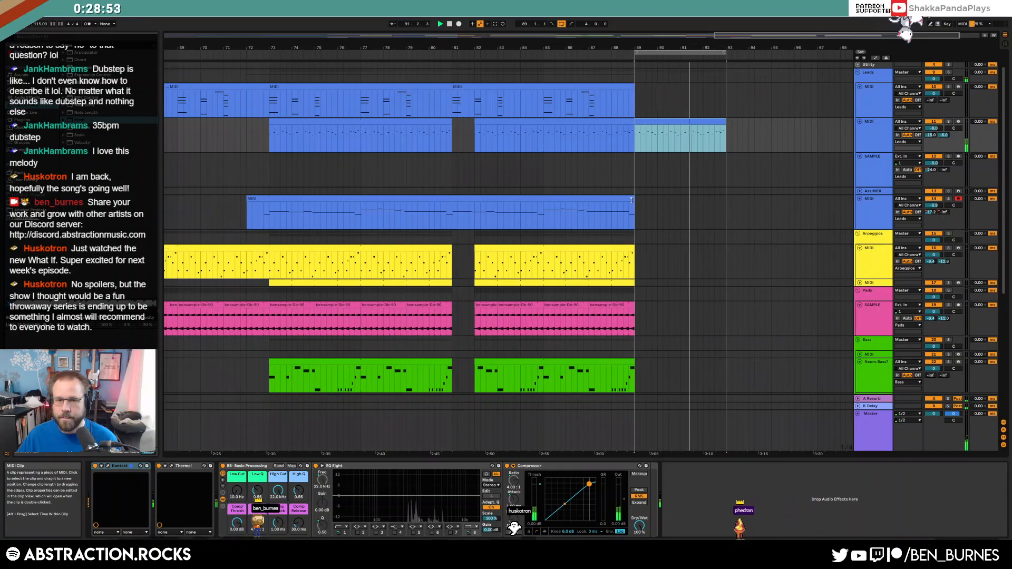
- Consolidate the new lead track from bar 81 to bar 90 into one clip
mouse_move(633, 200)
mouse_down()
mouse_move(727, 201)
mouse_move(635, 202)
mouse_up()
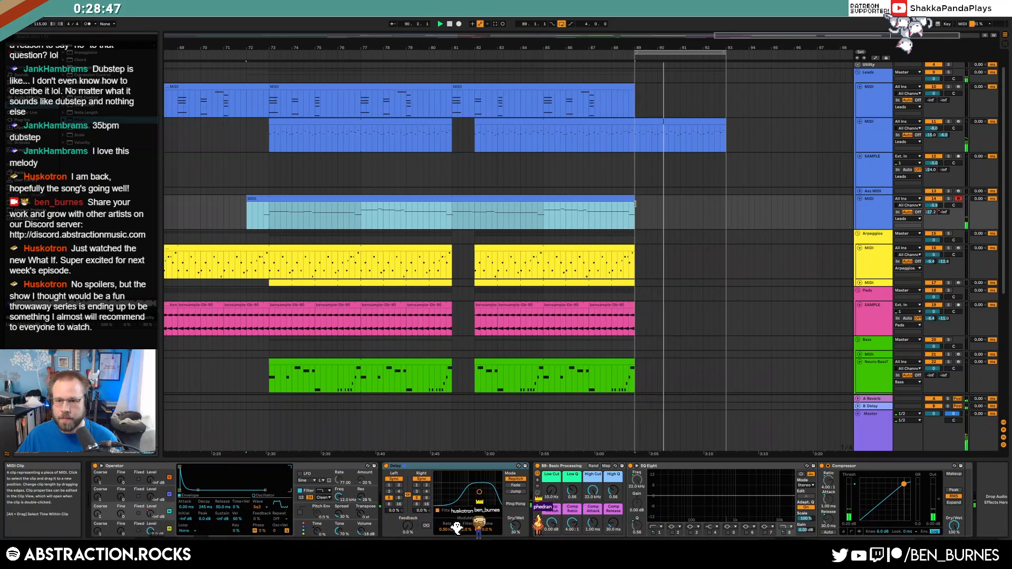
click(624, 220)
drag(453, 213, 648, 205)
- Lengthen the final D#4 note of the consolidated lead clip to about one beat past bar 89
double_click(648, 203)
click(911, 396)
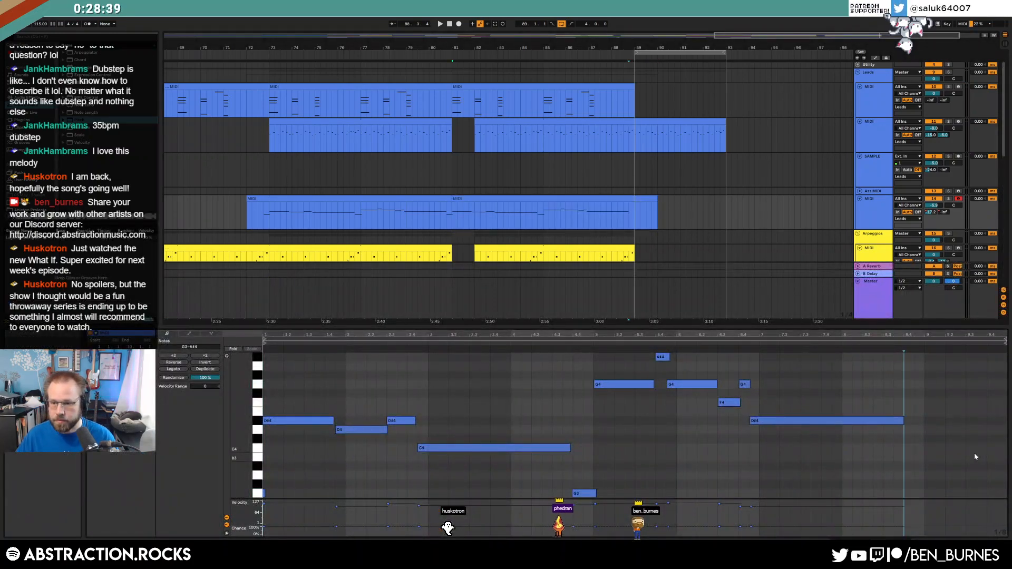
drag(905, 421, 936, 421)
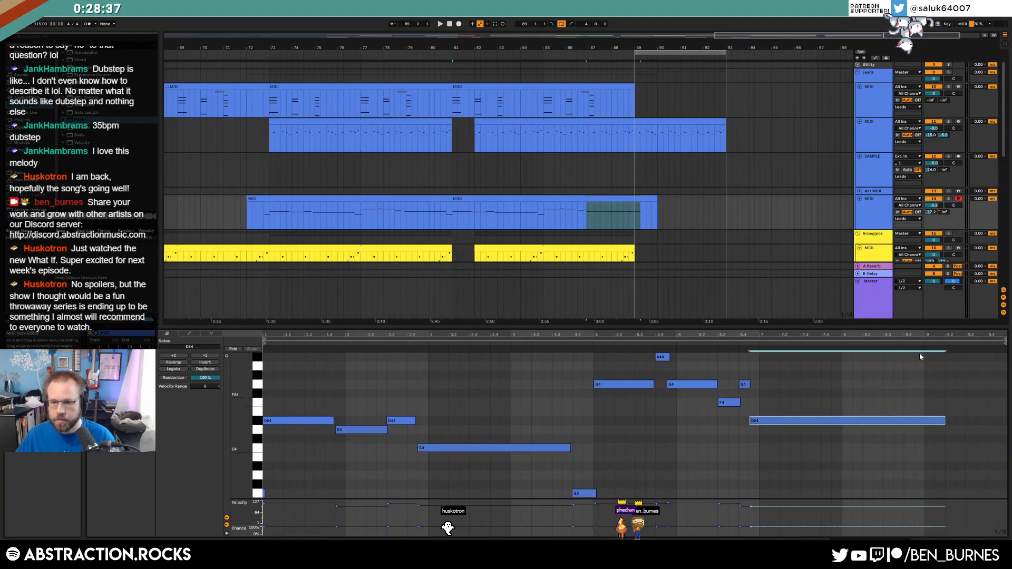
click(907, 245)
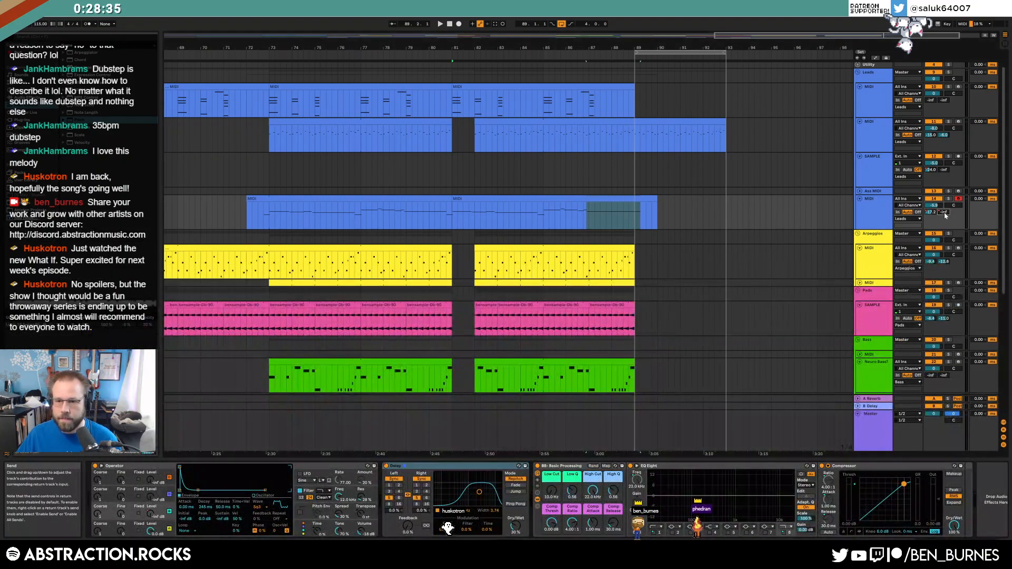
- Automate the lead track's B-Delay send with a short peak around bar 89 and play the passage
key(a)
click(628, 227)
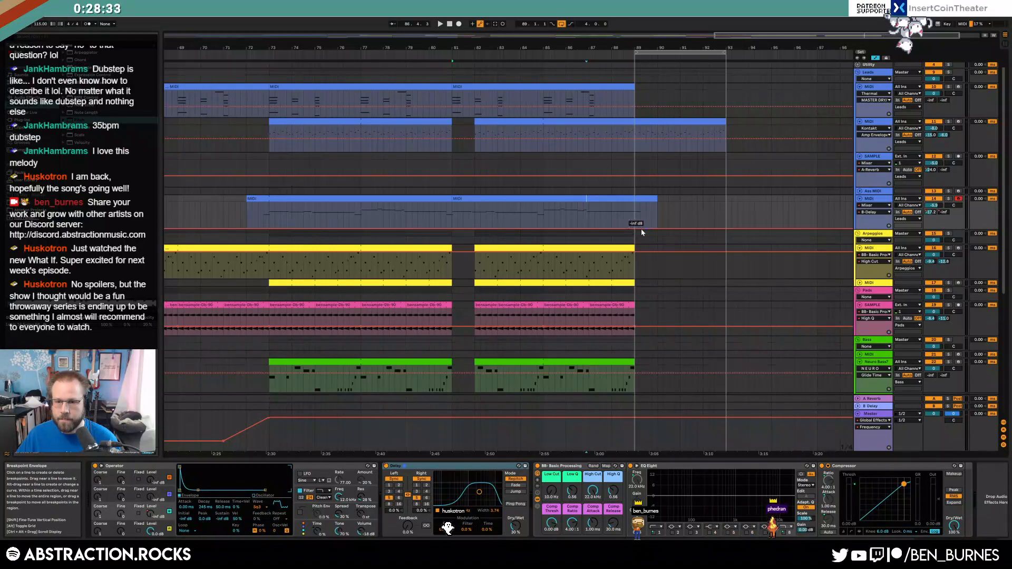
key(space)
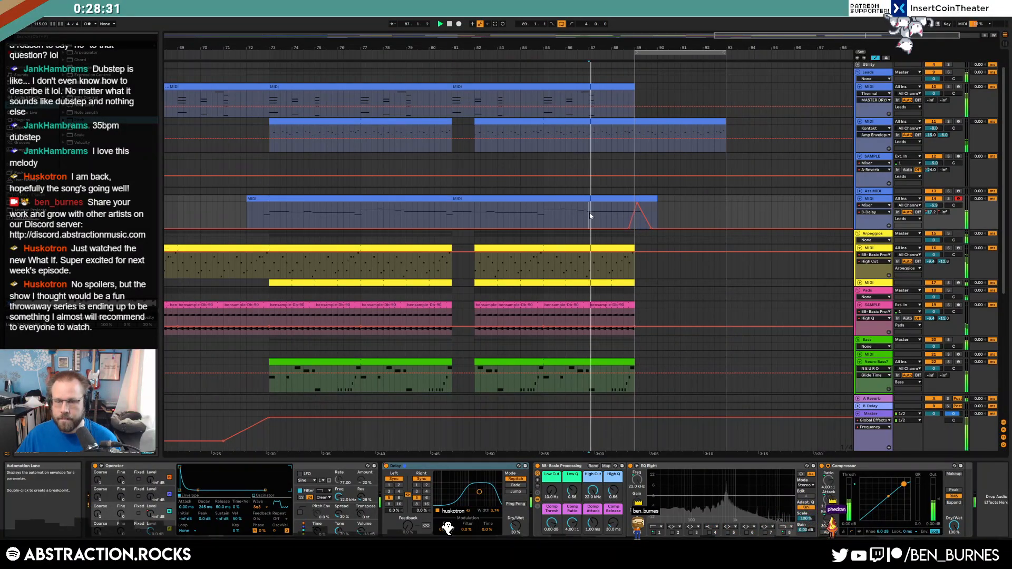
key(a)
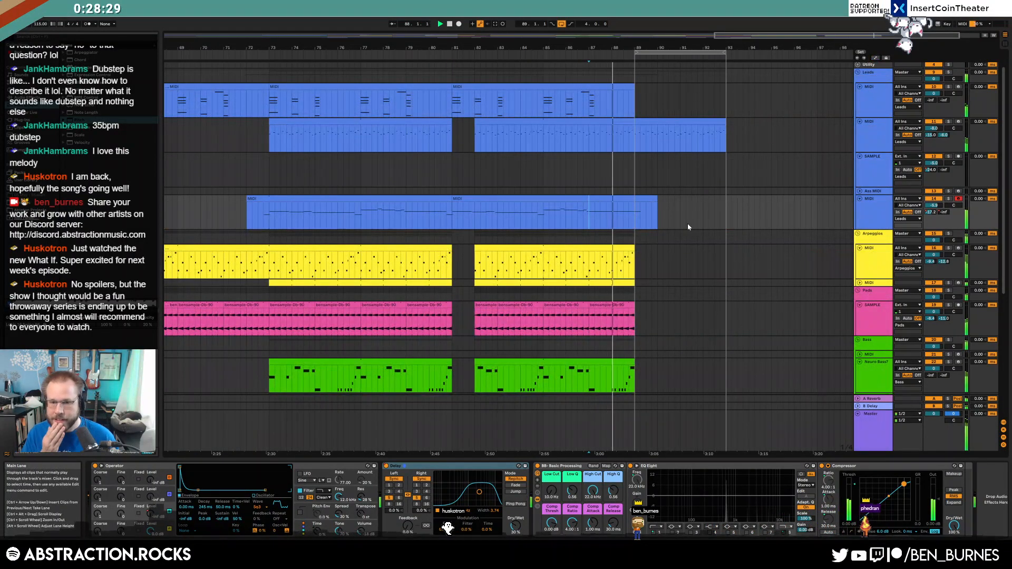
- Raise the velocities of all vibraphone notes between bars 89 and 93
mouse_move(634, 248)
mouse_down()
mouse_move(742, 263)
mouse_move(637, 251)
mouse_up()
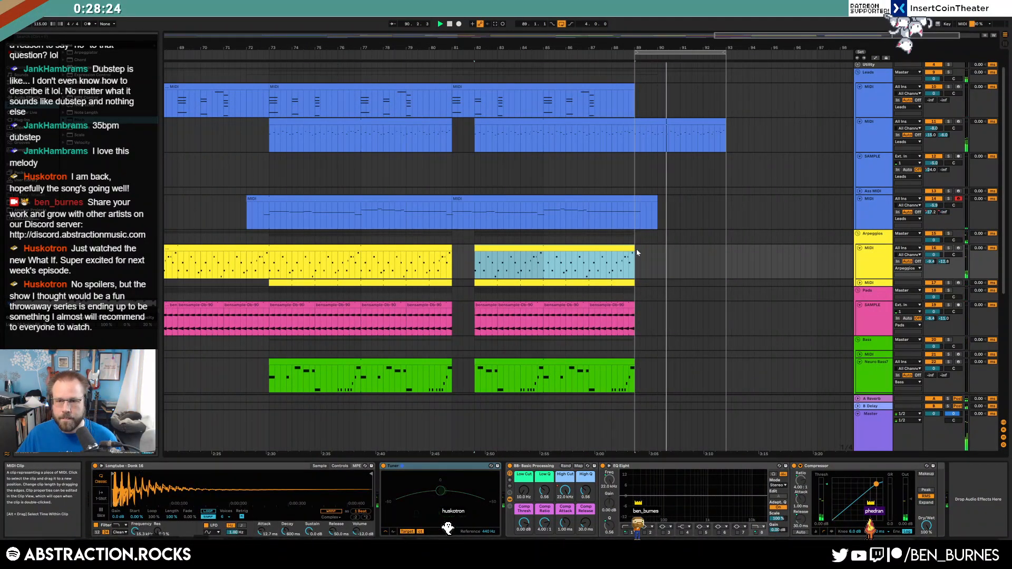
double_click(674, 122)
click(677, 174)
drag(635, 134, 725, 136)
click(676, 371)
key(ctrl+a)
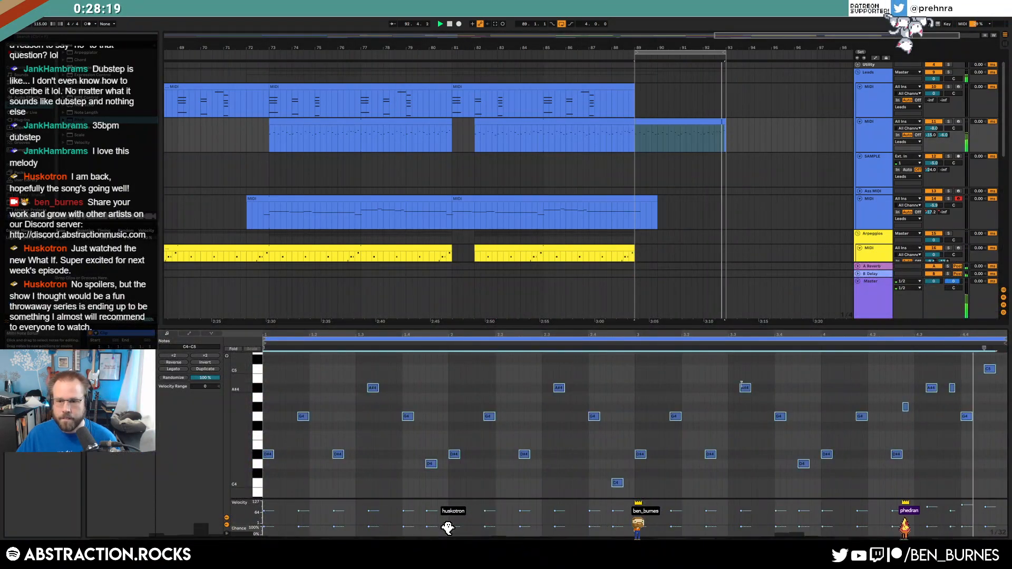
drag(744, 388, 744, 371)
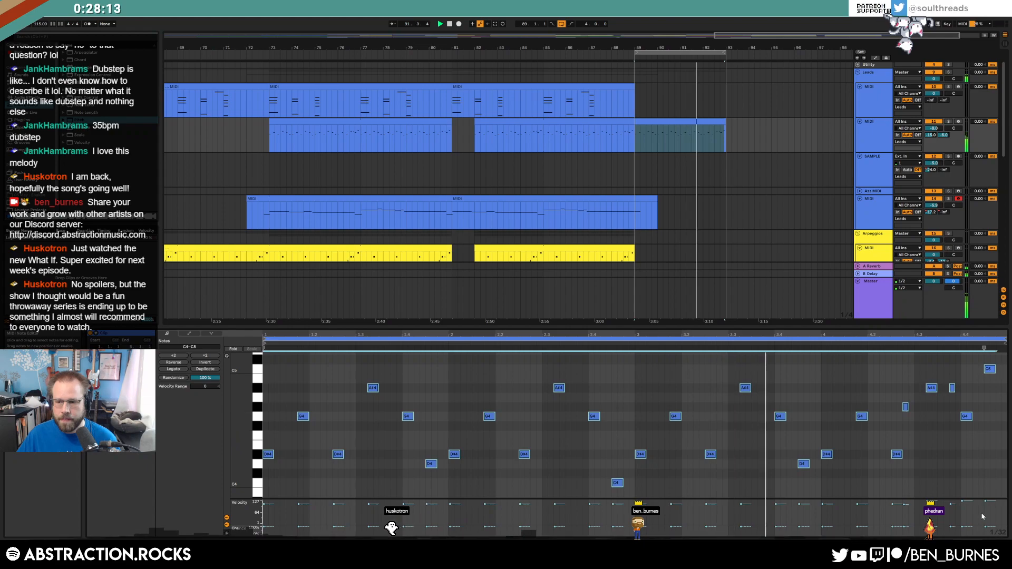
drag(1000, 499, 923, 502)
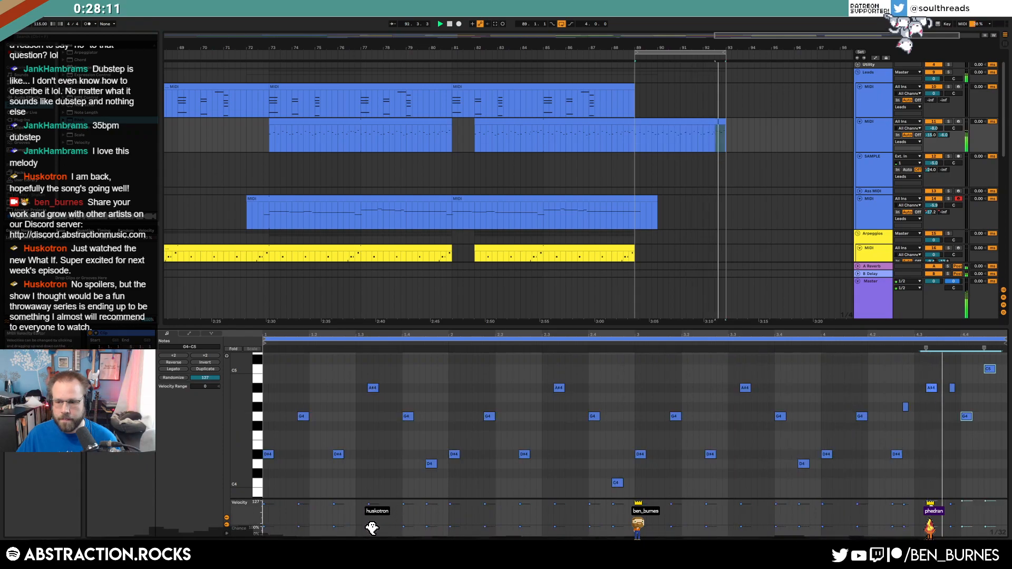
key(shift+Tab)
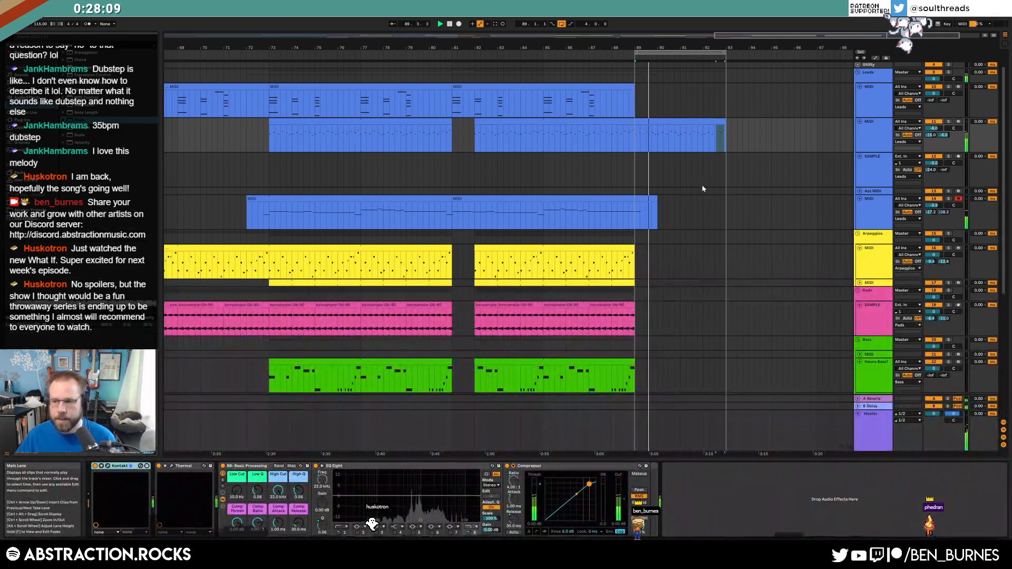
- Duplicate the top lead clip from bar 81 to start at bar 89, and repeat the last four bars of the pad sample up to bar 93
click(724, 167)
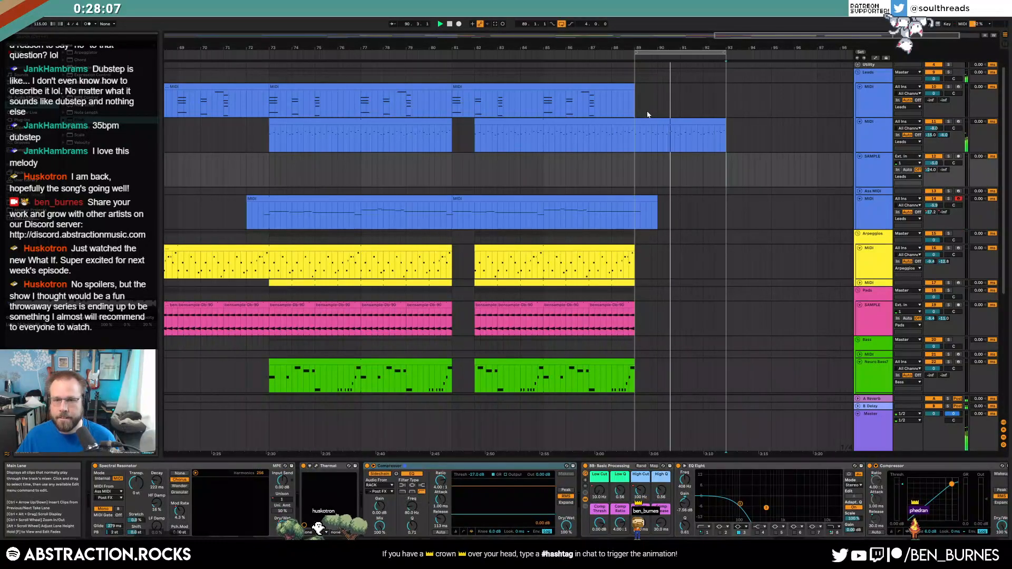
click(579, 90)
key(ctrl+d)
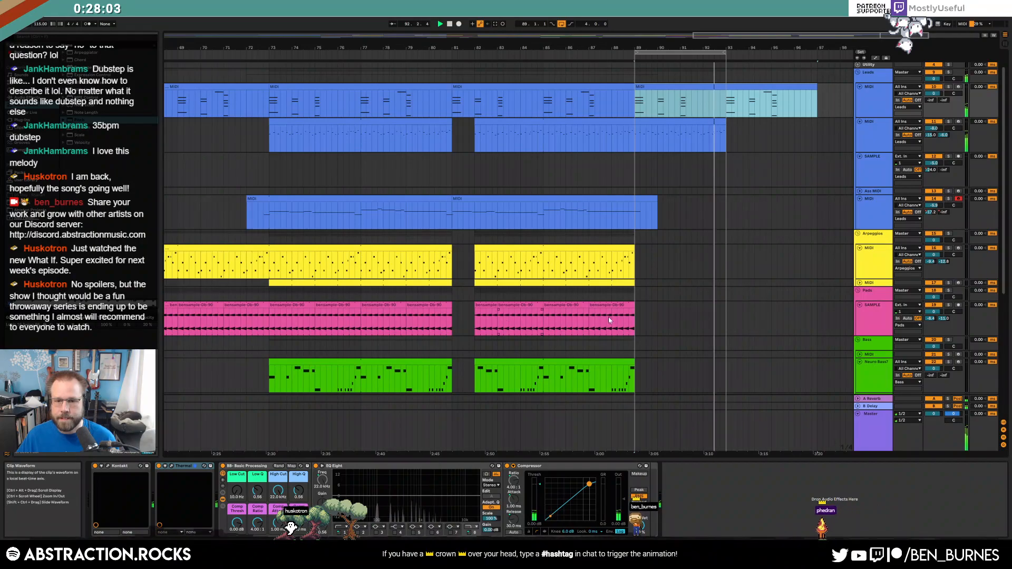
click(582, 309)
shift+click(594, 301)
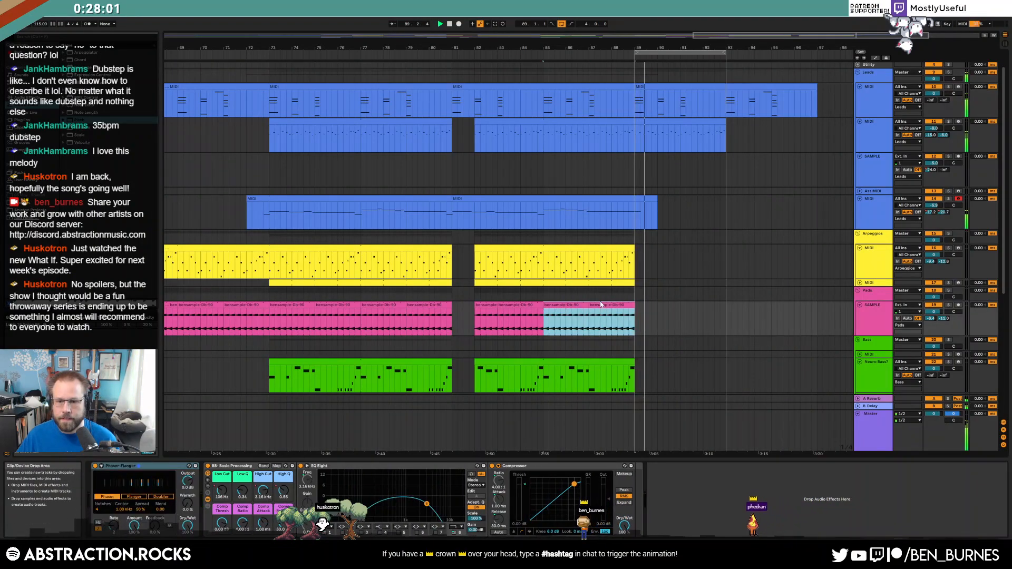
key(ctrl+d)
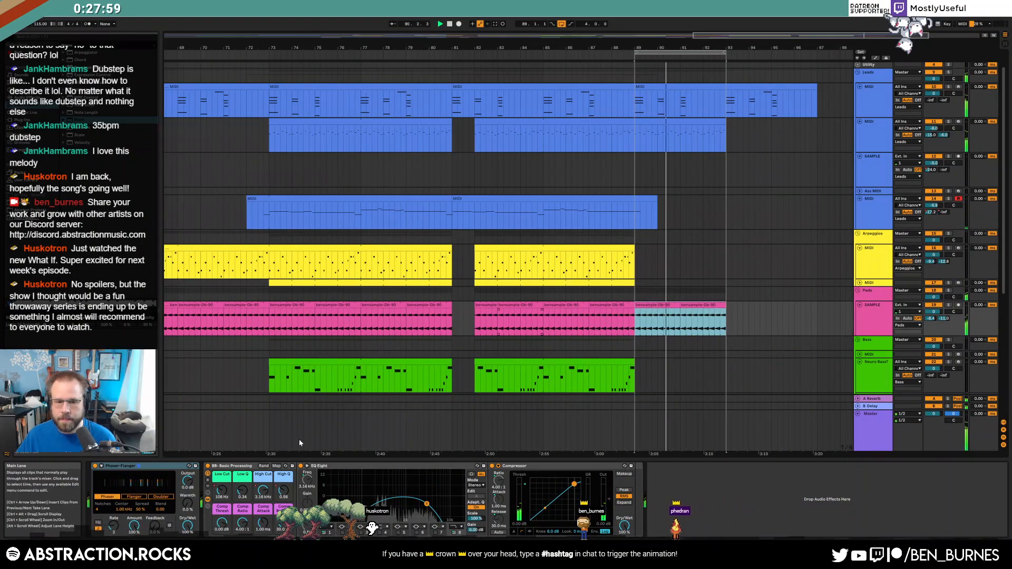
- Automate the pad track's Low Cut to rise steadily from bar 85 to about 1.6 kHz at bar 89
key(a)
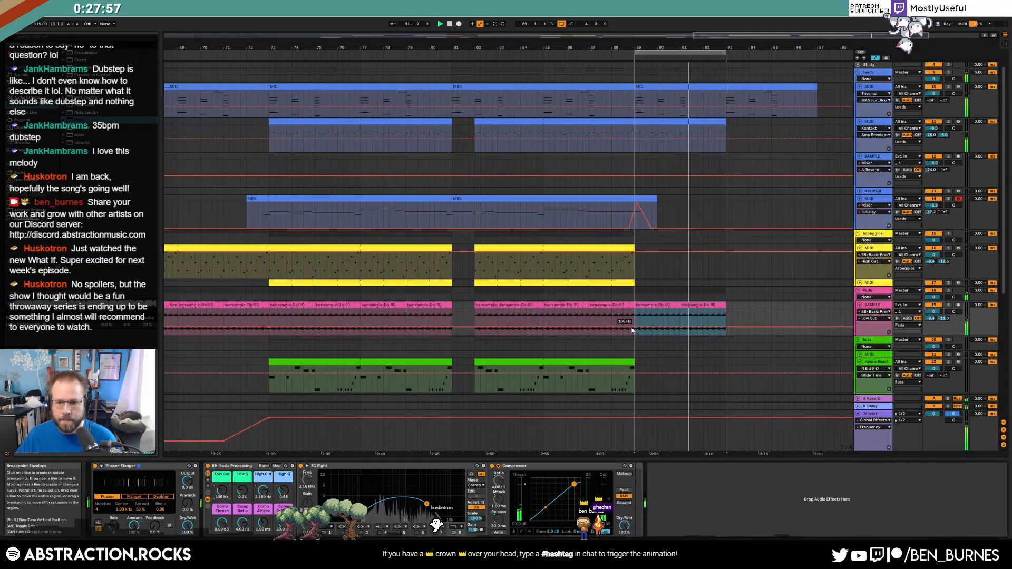
click(545, 327)
drag(635, 327, 635, 318)
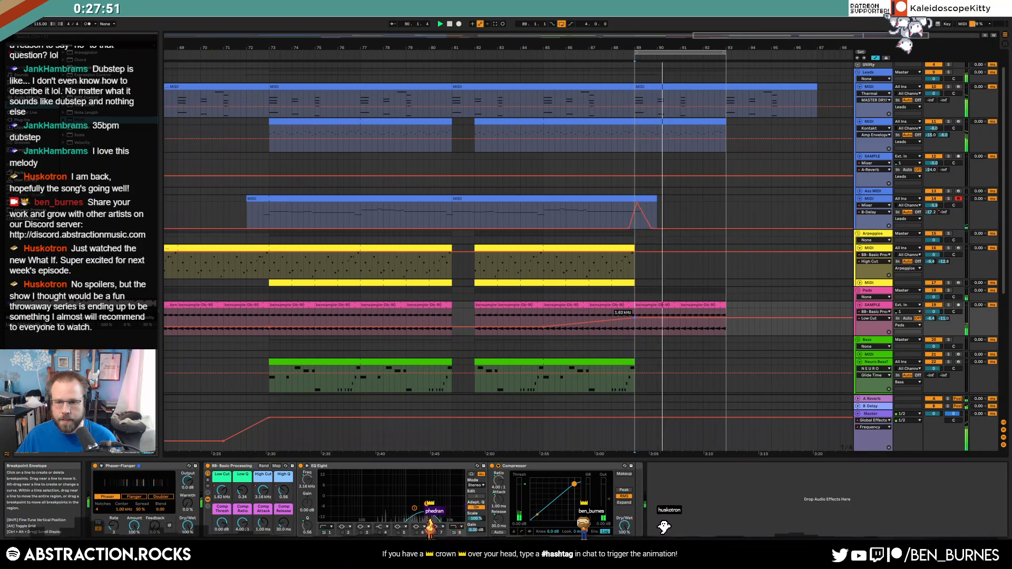
key(a)
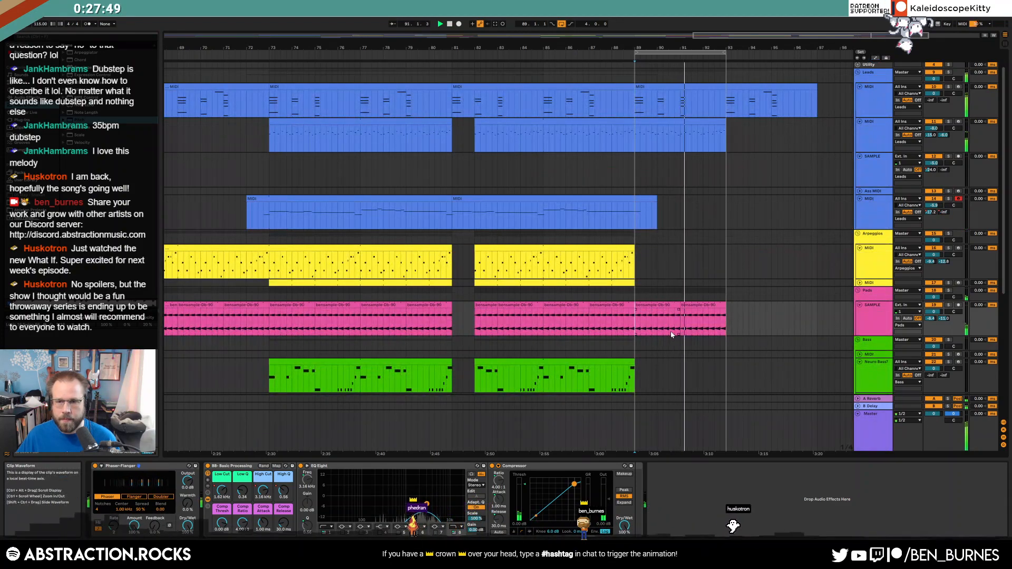
- Create an empty MIDI clip on the Neuro Bass track from bar 89 to bar 93
scroll(673, 335, down, 3)
key(w)
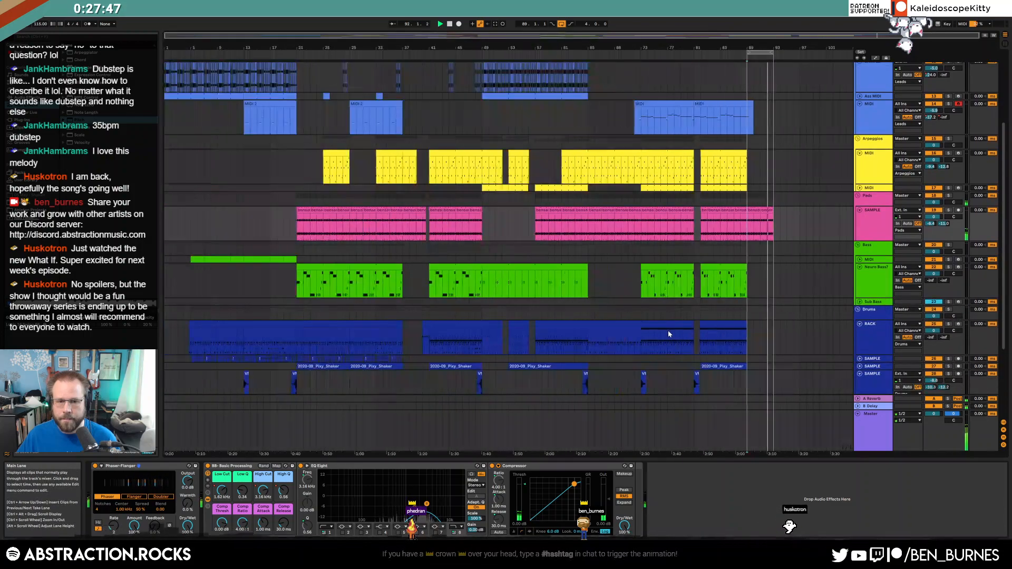
click(506, 269)
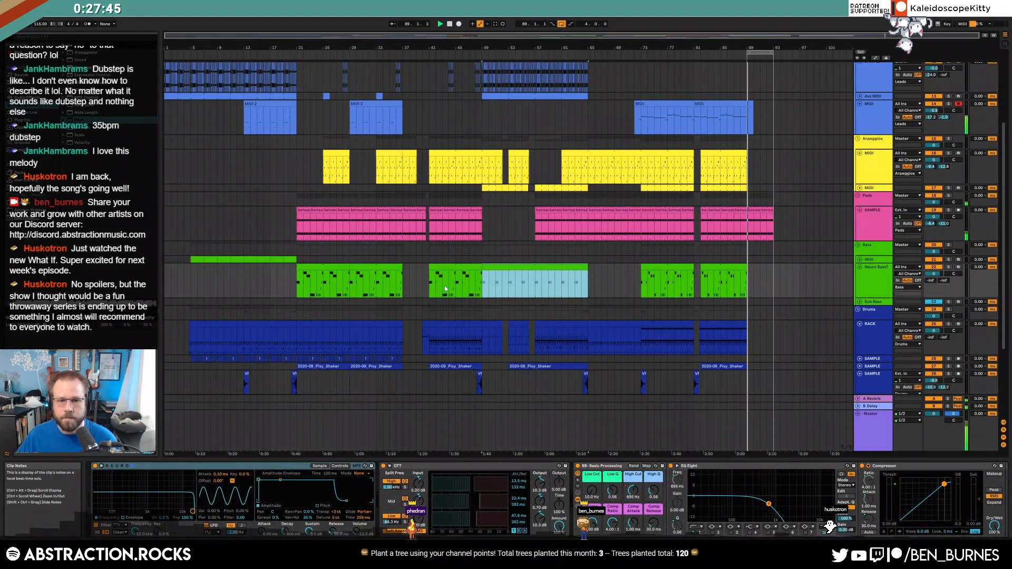
drag(748, 281, 767, 281)
key(ctrl+shift+m)
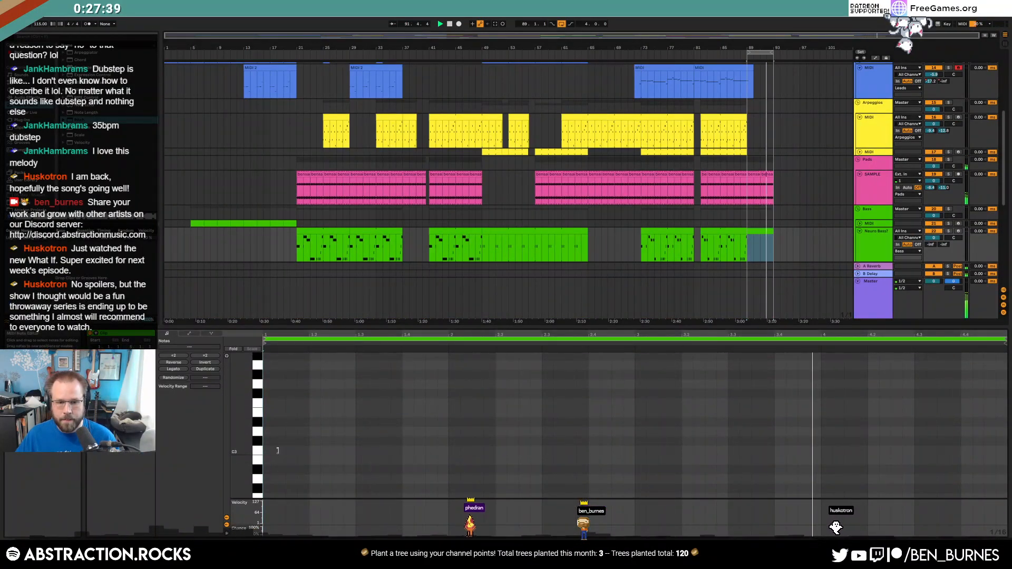
- Add one-beat notes C3, A#2 and G#2 at the starts of the new bass clip's first, second and third bars
double_click(269, 450)
double_click(456, 469)
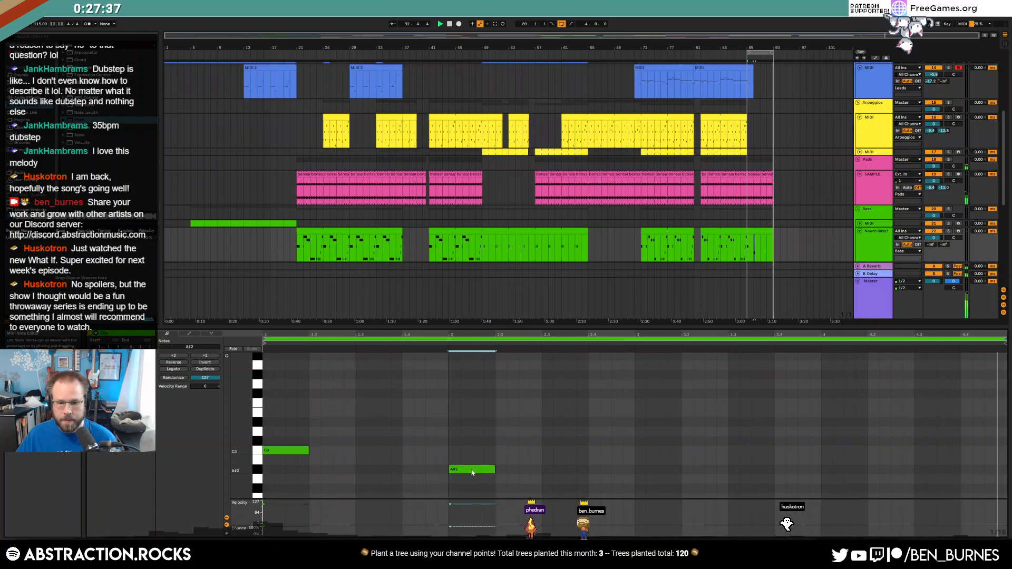
double_click(649, 469)
drag(654, 480, 656, 407)
scroll(655, 477, down, 5)
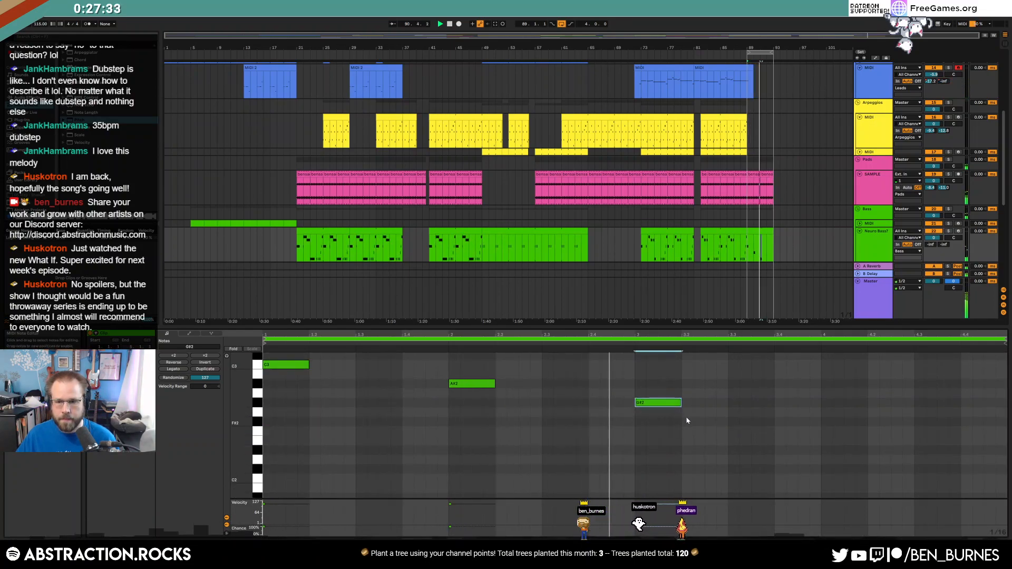
key(shift+Tab)
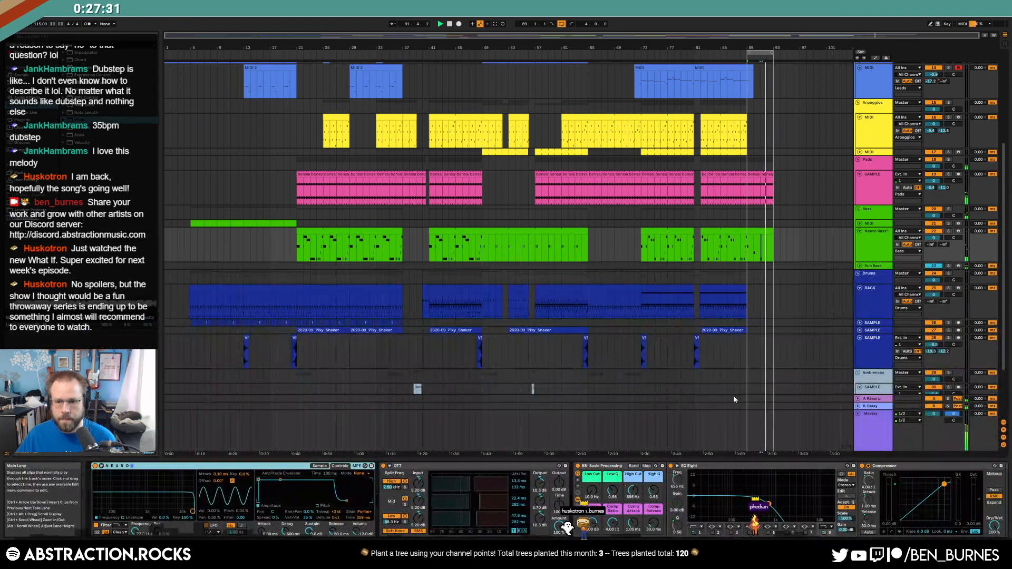
- Shorten the three new bass notes to about two thirds of a beat and lower their velocities to 64
key(shift+Tab)
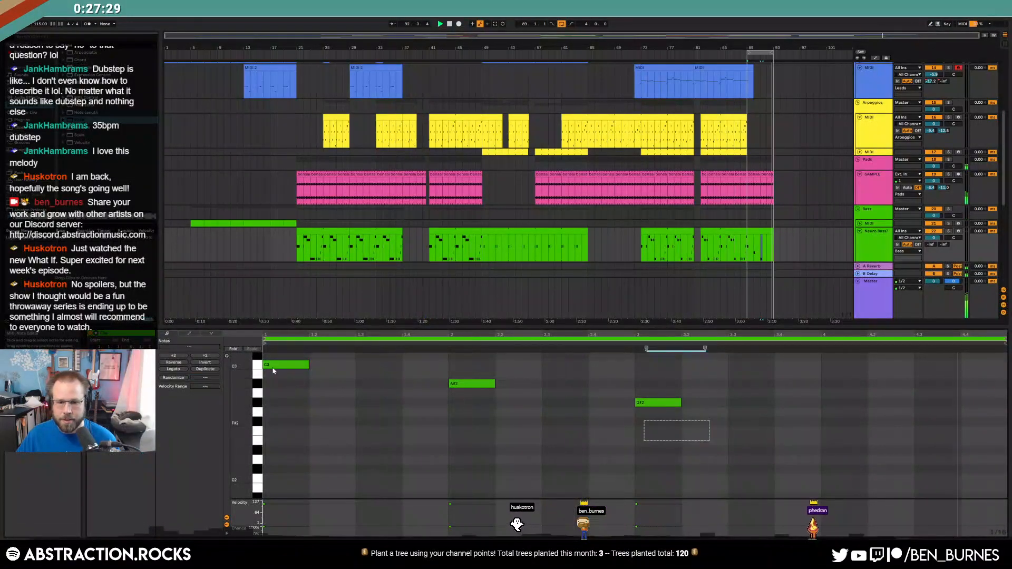
key(shift+Tab)
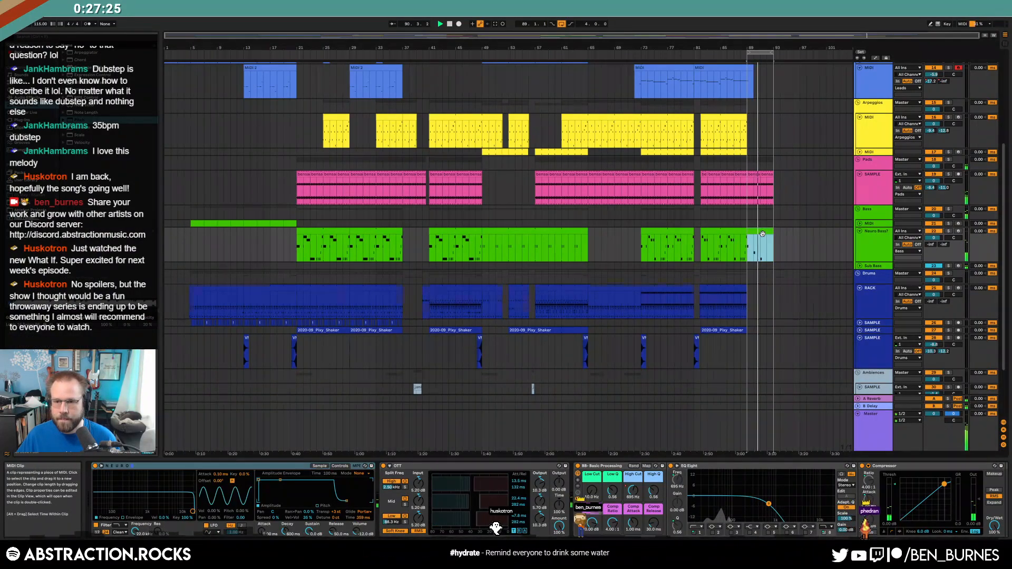
key(shift+Tab)
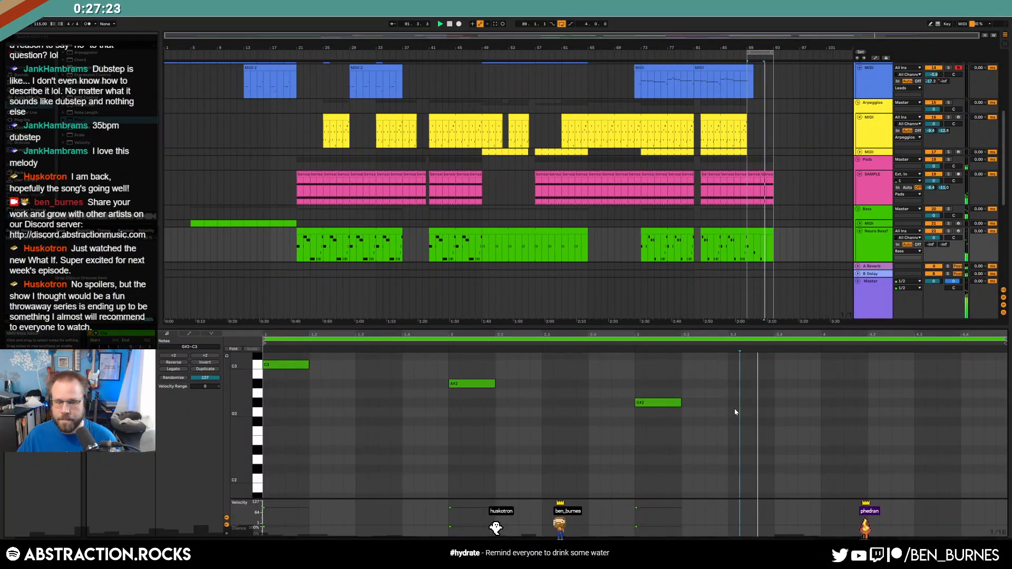
key(shift+Tab)
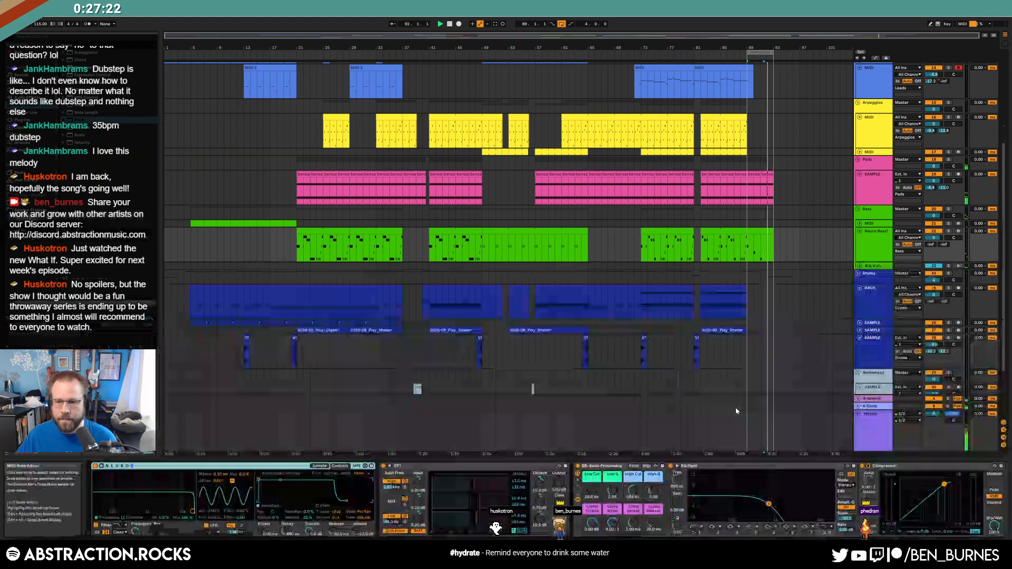
double_click(759, 232)
click(703, 432)
key(ctrl+a)
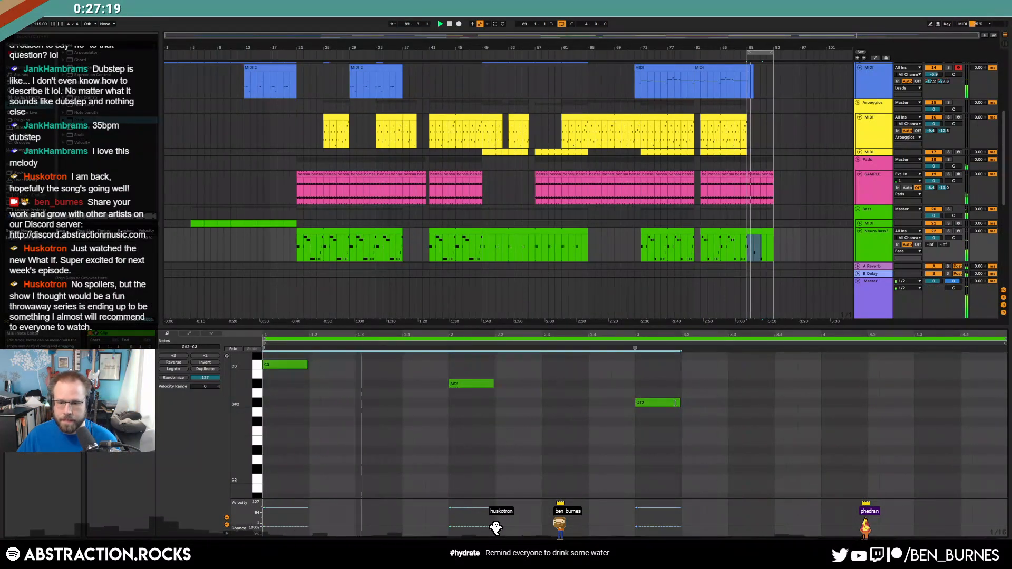
drag(675, 402, 667, 403)
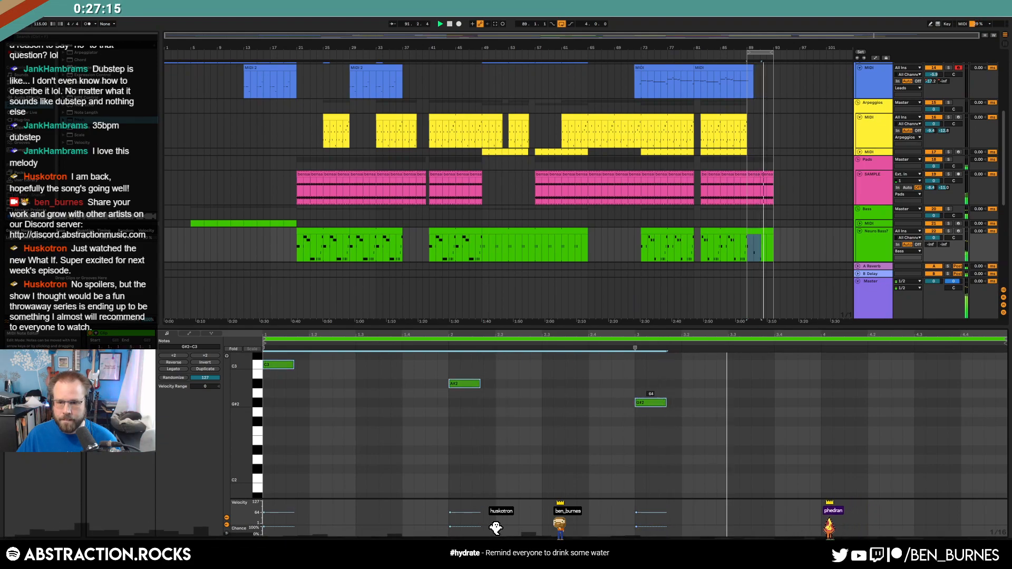
key(shift+Tab)
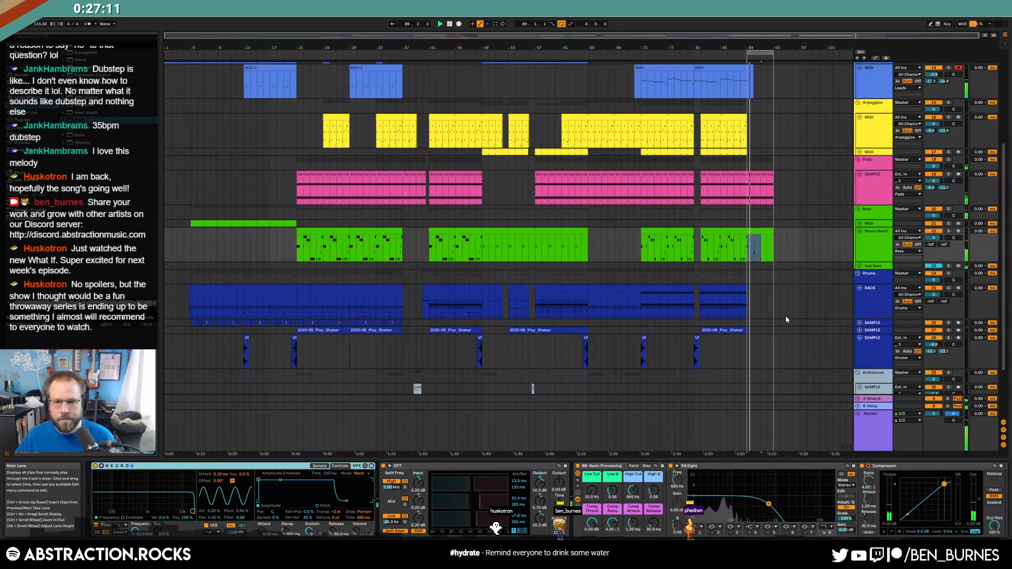
- Paste the short ambience sample at bar 92 on the first Ambiences sample track and open the clip for editing
scroll(775, 338, down, 5)
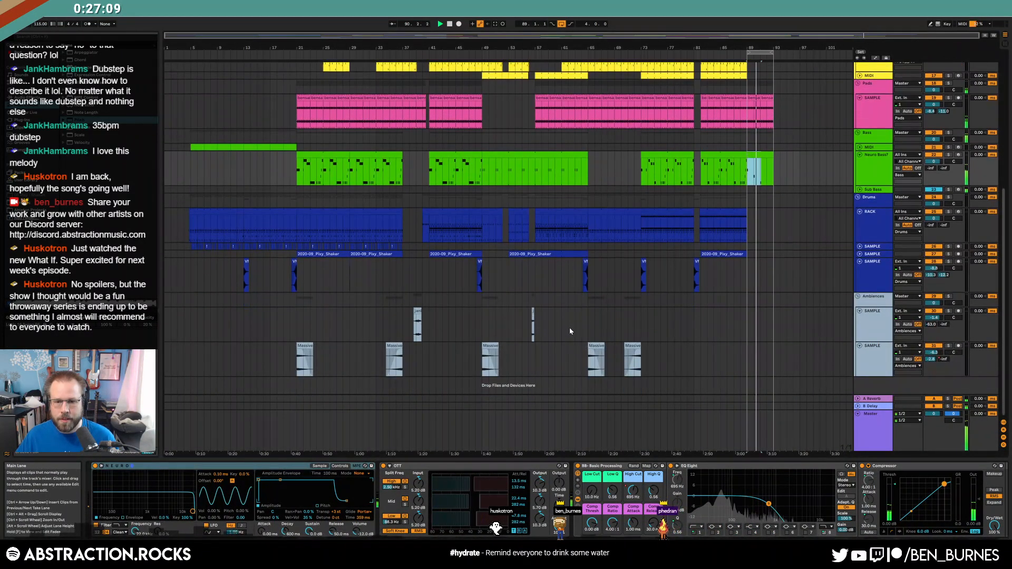
click(784, 323)
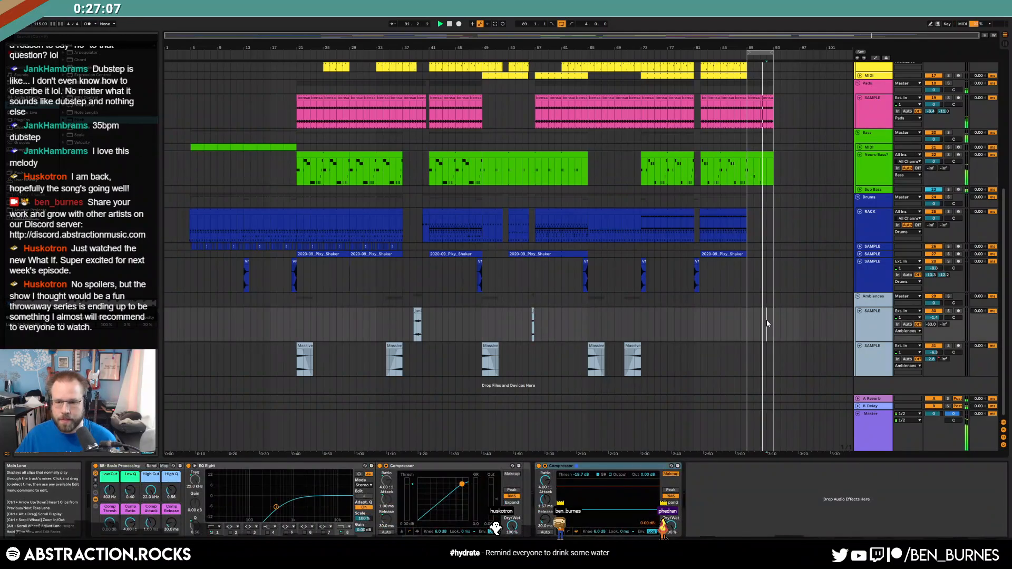
key(ctrl+v)
key(space)
double_click(768, 310)
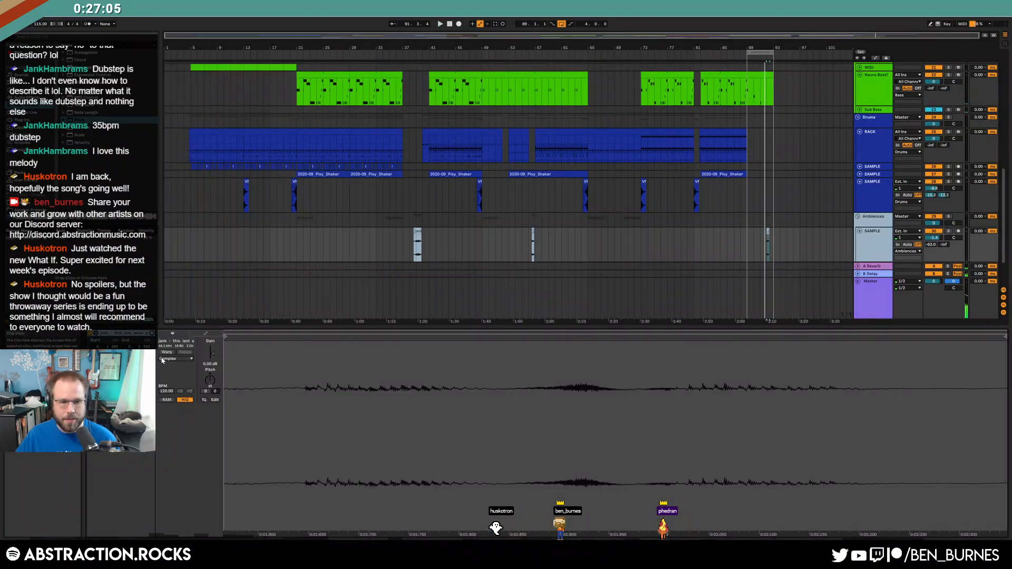
- Turn on Warp for the pasted ambience sample, double its segment BPM and play it
click(167, 352)
click(189, 392)
key(space)
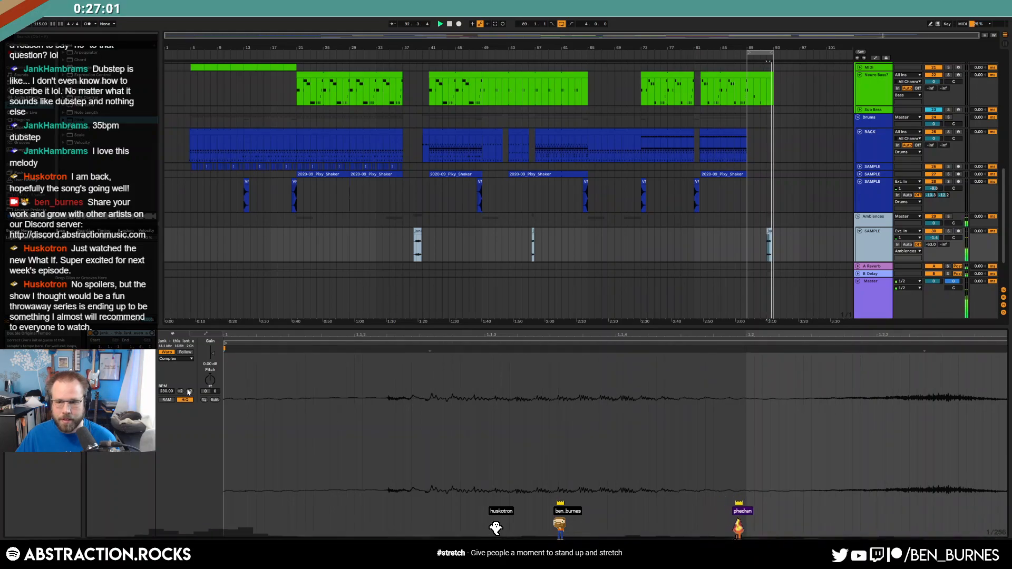
- Move the warped ambience sample past the outro loop so it starts shortly after bar 95
scroll(828, 225, up, 5)
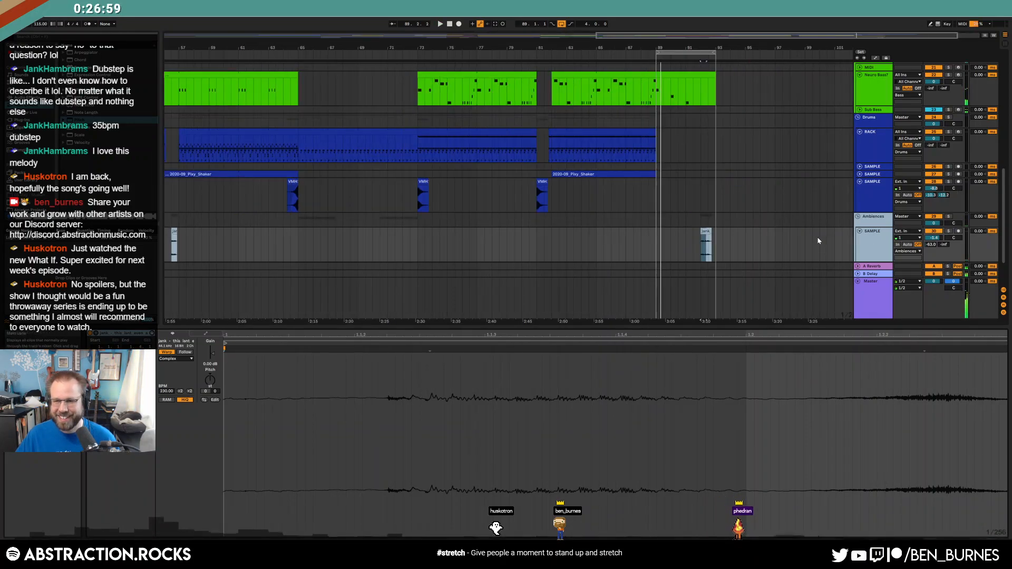
drag(561, 232, 635, 232)
key(ctrl+z)
click(562, 231)
drag(718, 242, 659, 236)
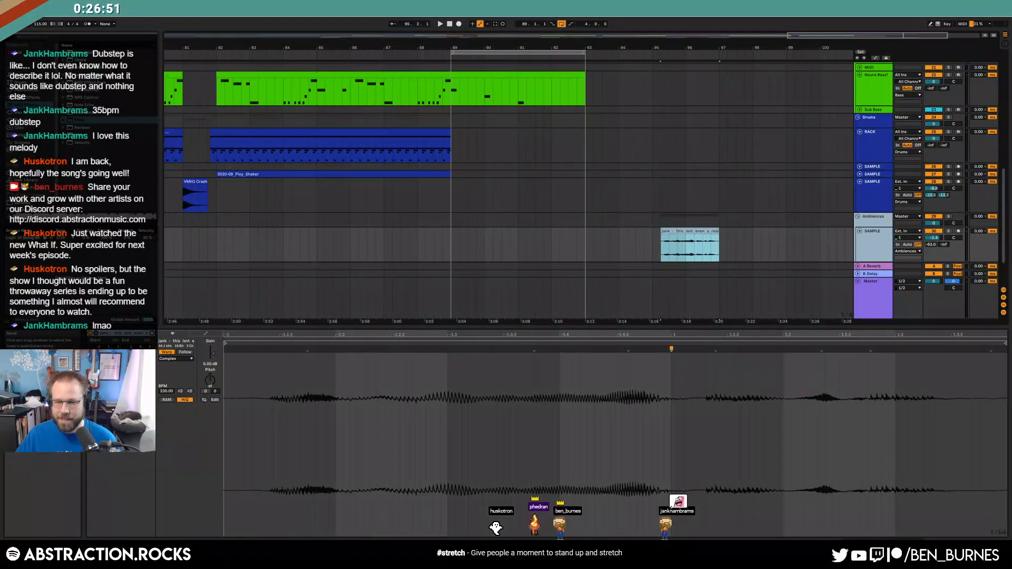
- Automate the ambience sample's B-Delay send to ramp up just before the clip starts, and play from bar 89
key(a)
drag(659, 259, 659, 248)
click(944, 244)
click(652, 260)
click(659, 260)
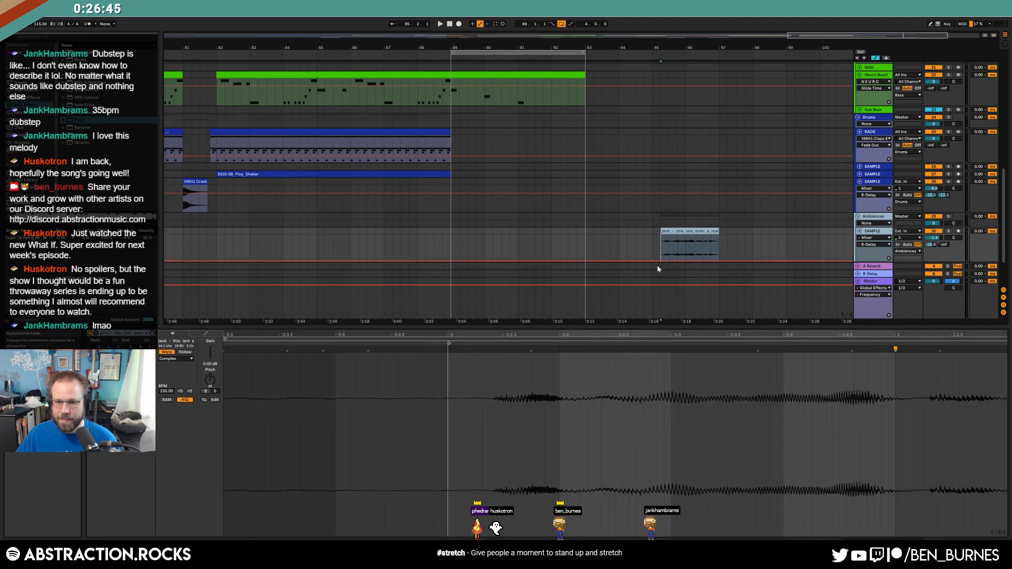
drag(663, 262, 662, 246)
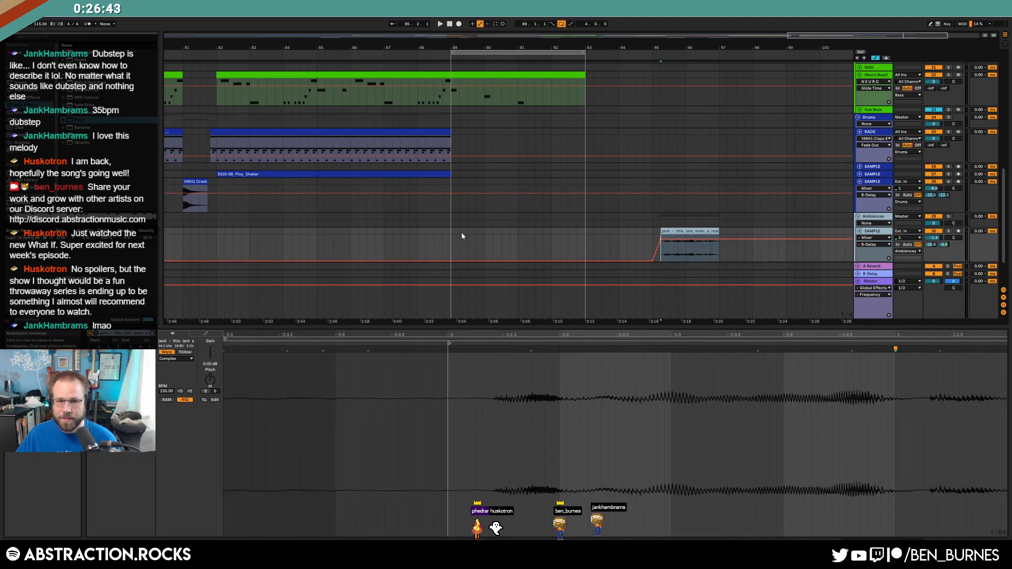
click(454, 233)
key(space)
key(a)
- Extend the Neuro Bass clip and the pad sample from bar 93 to bar 97
drag(584, 76, 719, 77)
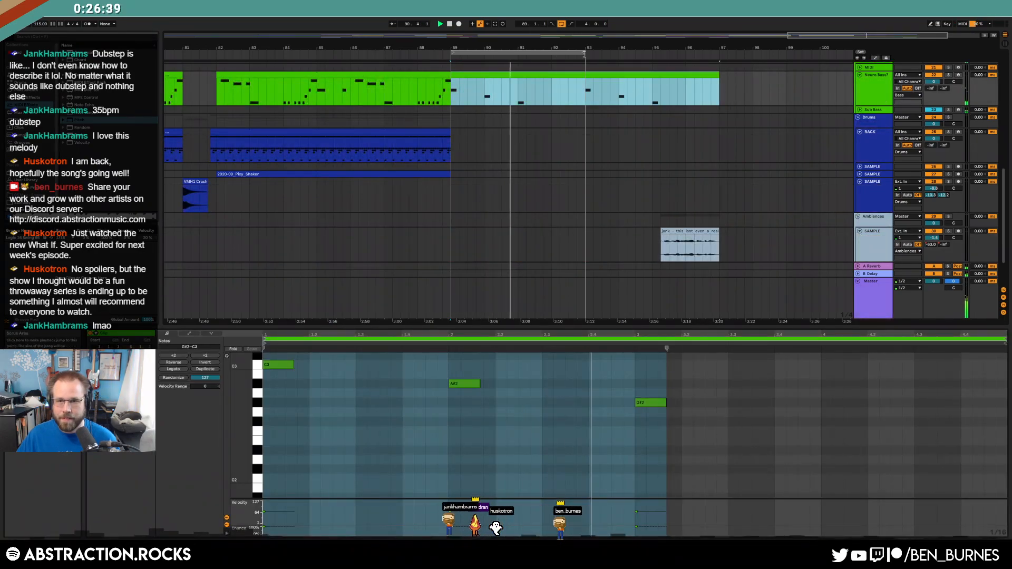
scroll(705, 195, up, 3)
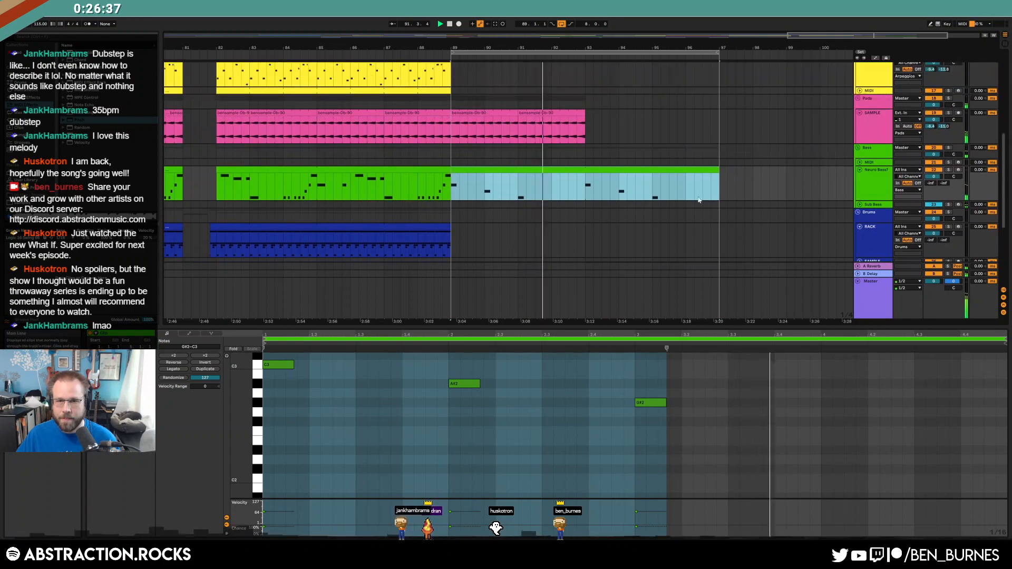
scroll(706, 195, up, 2)
click(502, 153)
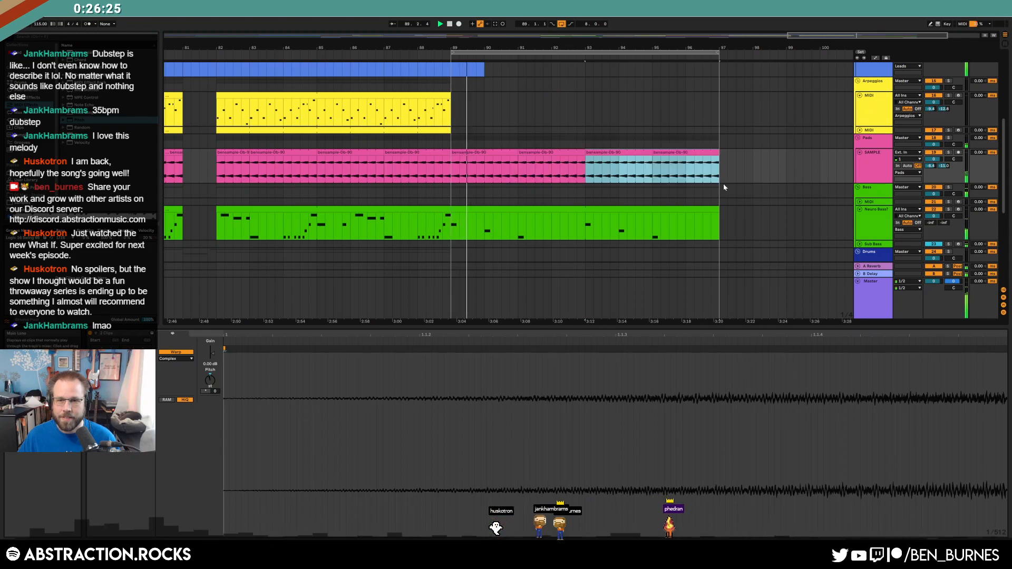
- Duplicate the first lead's MIDI clip from bar 89 so the copy fills bars 97 to 105
scroll(723, 185, up, 3)
scroll(723, 183, up, 6)
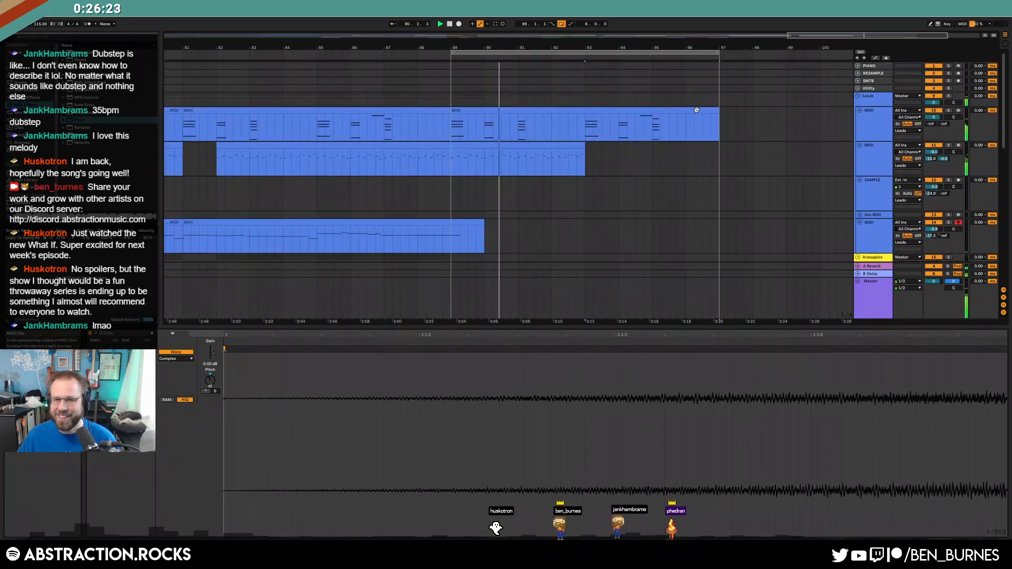
scroll(688, 242, down, 3)
key(shift+Tab)
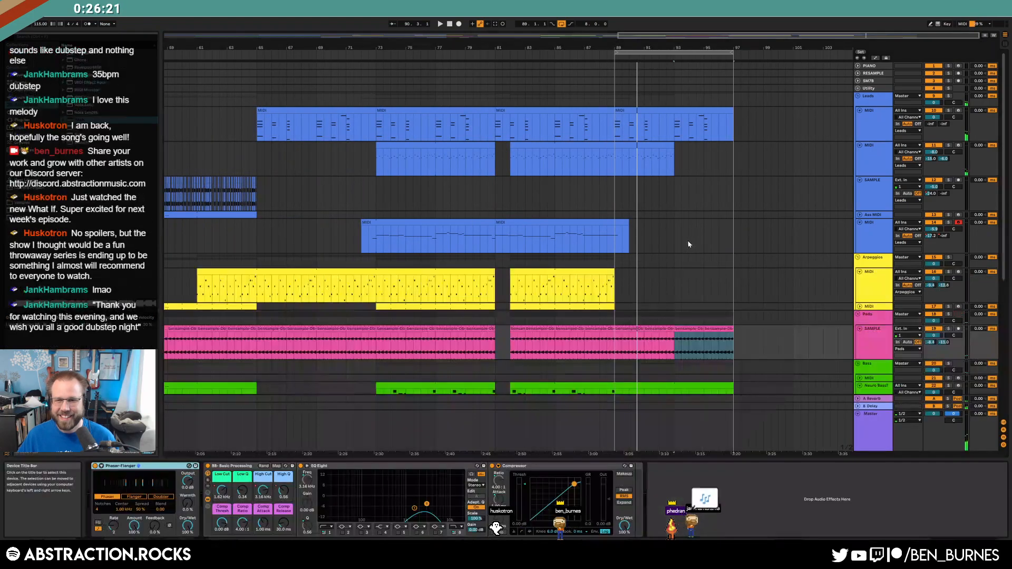
scroll(689, 242, down, 4)
scroll(708, 242, up, 2)
scroll(708, 243, up, 2)
click(669, 110)
key(ctrl+d)
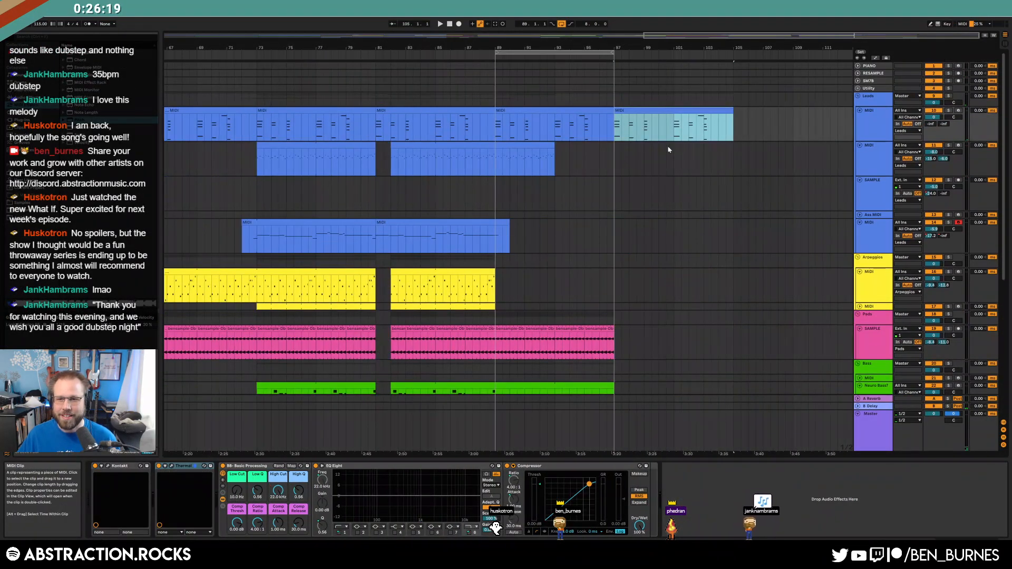
- Copy the second lead's part from bar 89 to bar 97, extend it to bar 105 and loop bars 97 to 105
click(542, 145)
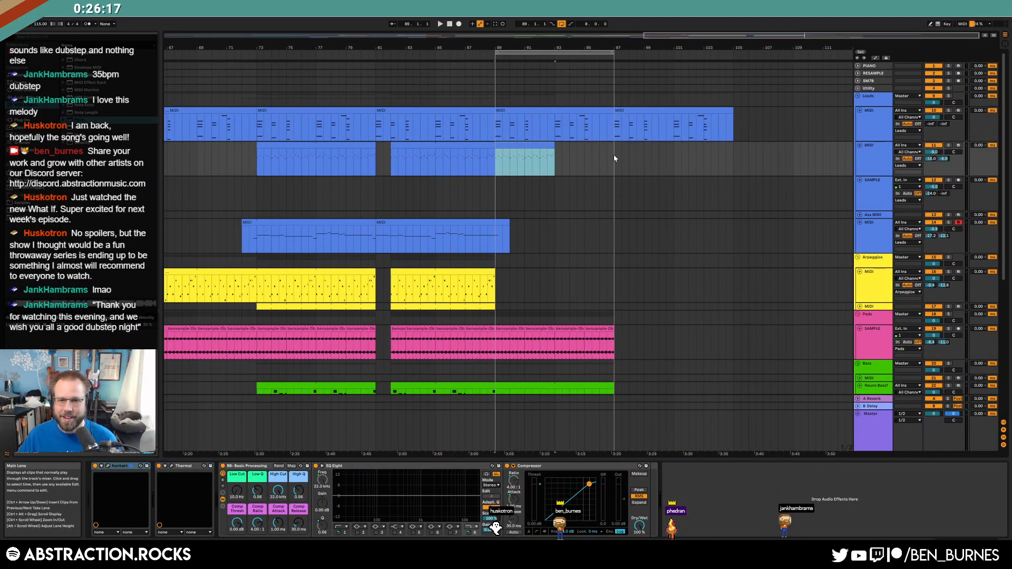
key(ctrl+d)
drag(676, 144, 727, 149)
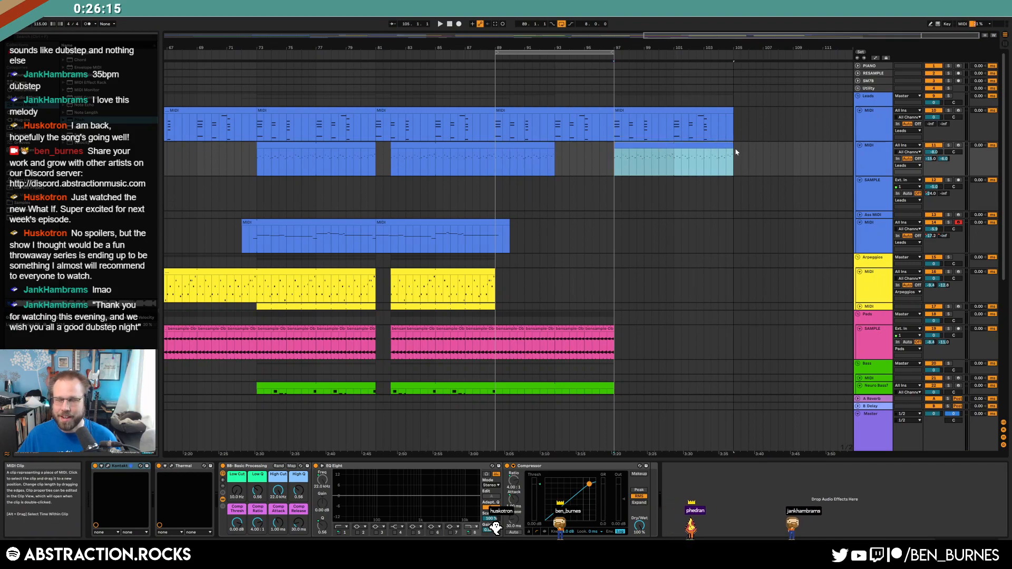
click(677, 163)
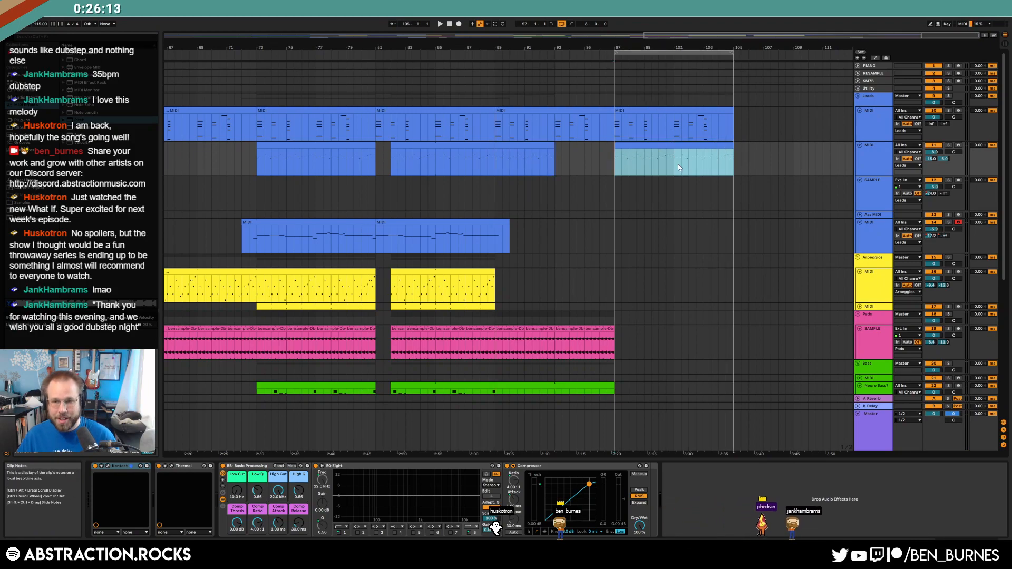
- Duplicate the pad sample from bars 89–97 into bars 97–105 and extend the Neuro Bass clip to bar 105
scroll(669, 255, down, 3)
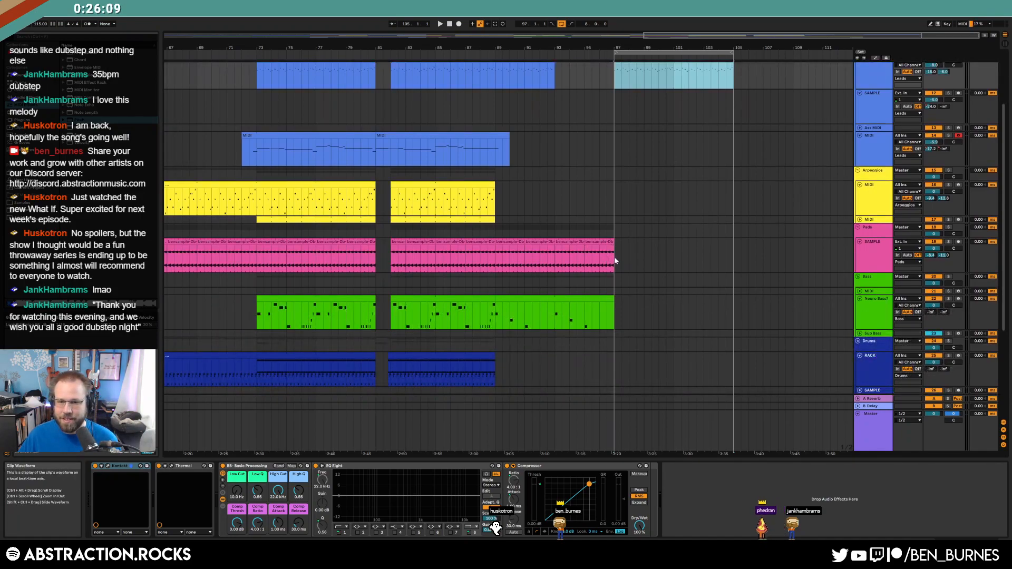
drag(615, 261, 501, 254)
key(ctrl+d)
scroll(608, 280, down, 1)
drag(612, 277, 734, 280)
scroll(706, 275, down, 3)
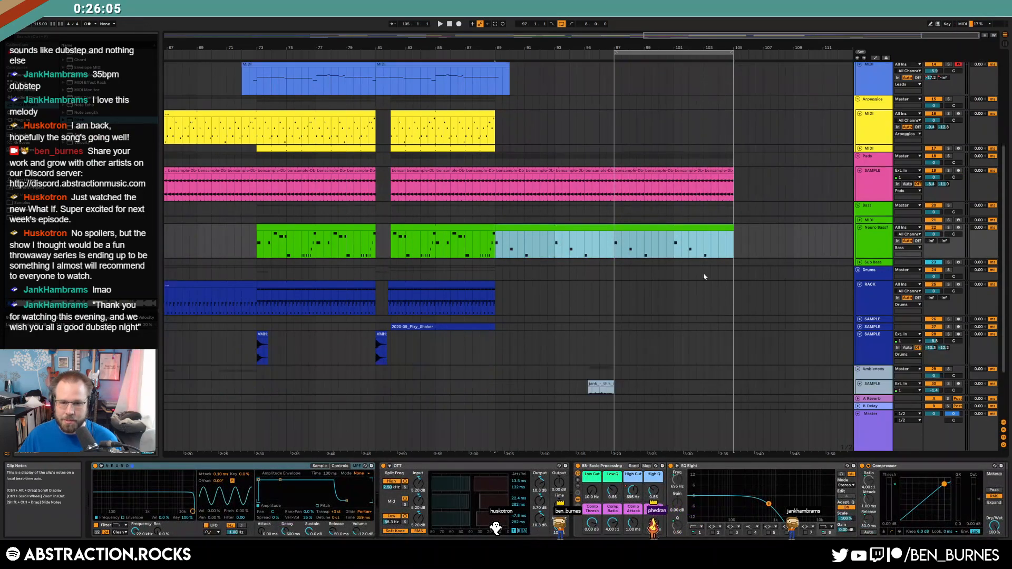
- Copy the Pixy Shaker clip to bar 97 and stretch it to fill the loop up to bar 105
click(472, 289)
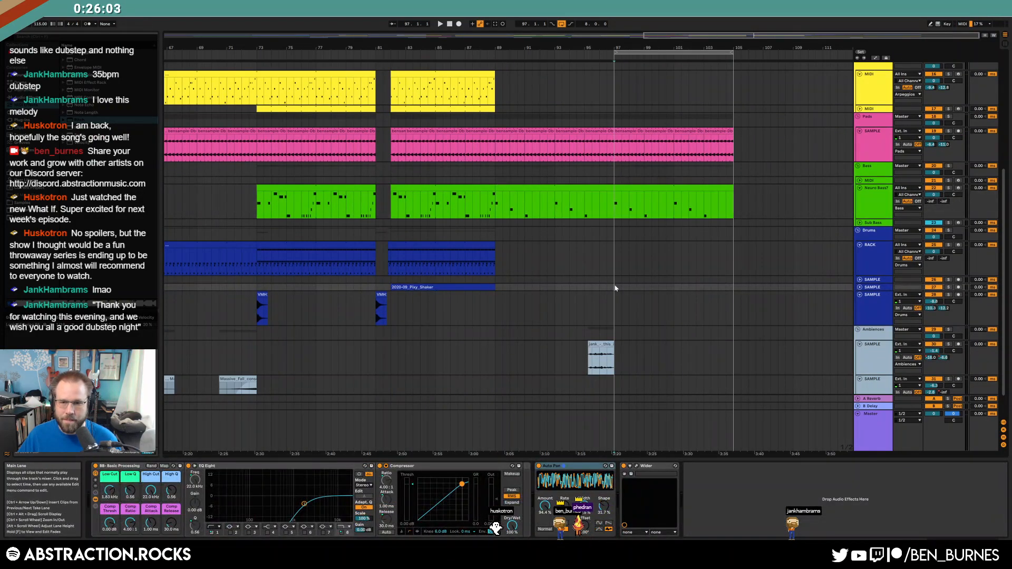
click(712, 289)
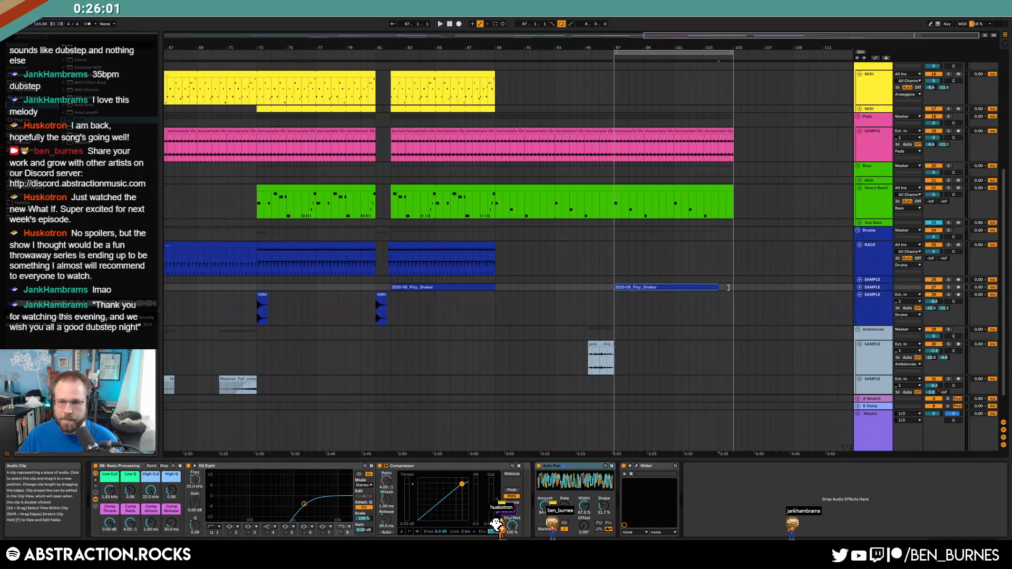
scroll(614, 288, up, 6)
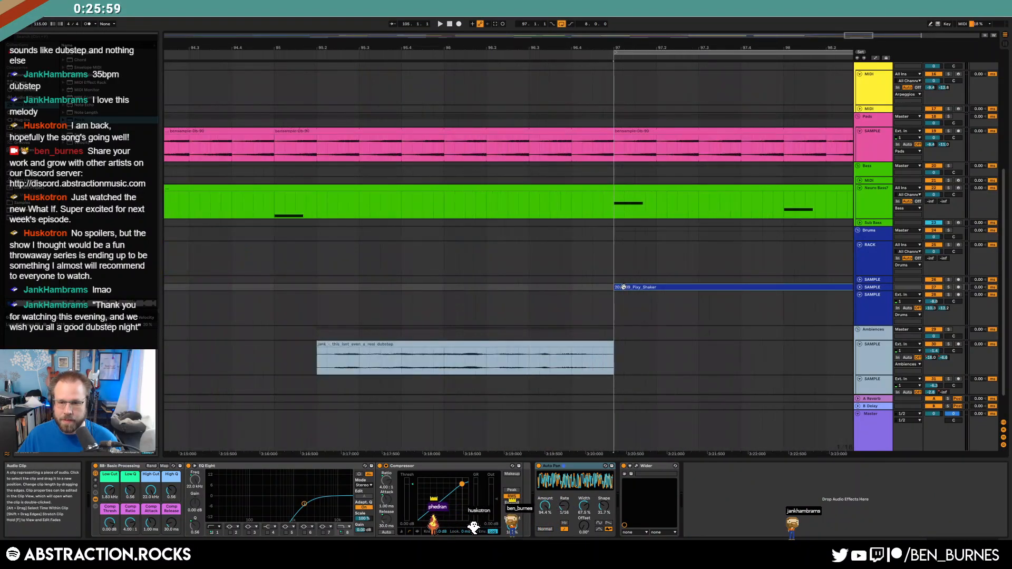
key(w)
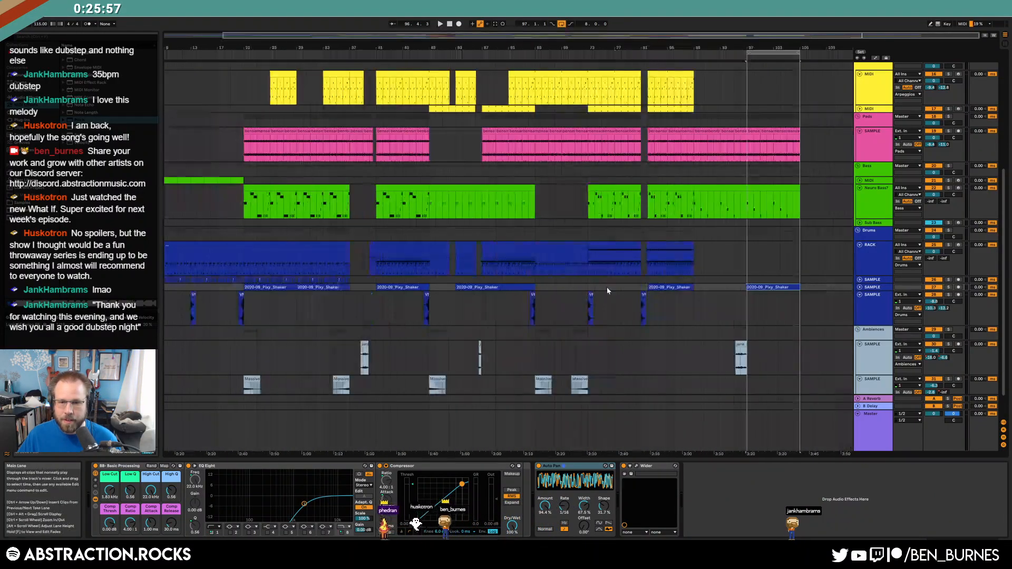
- Copy the eight-bar drum rack clip from bar 73 and paste it at bar 97
click(615, 246)
click(745, 254)
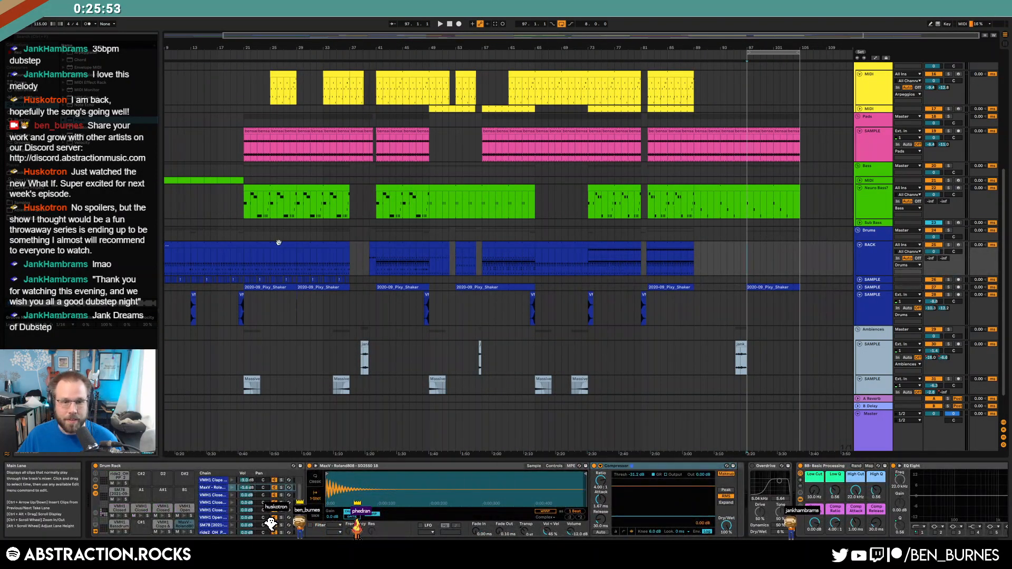
click(606, 255)
key(ctrl+c)
click(748, 252)
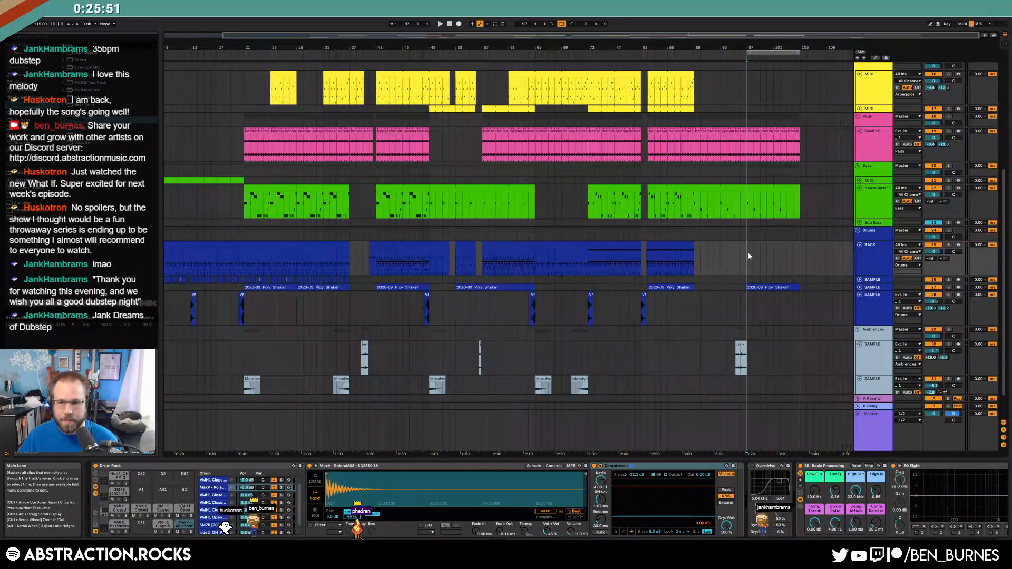
key(ctrl+v)
- Play the loop and try deactivating and reactivating the open and closed hat rows in the pasted drum clip
key(space)
double_click(751, 257)
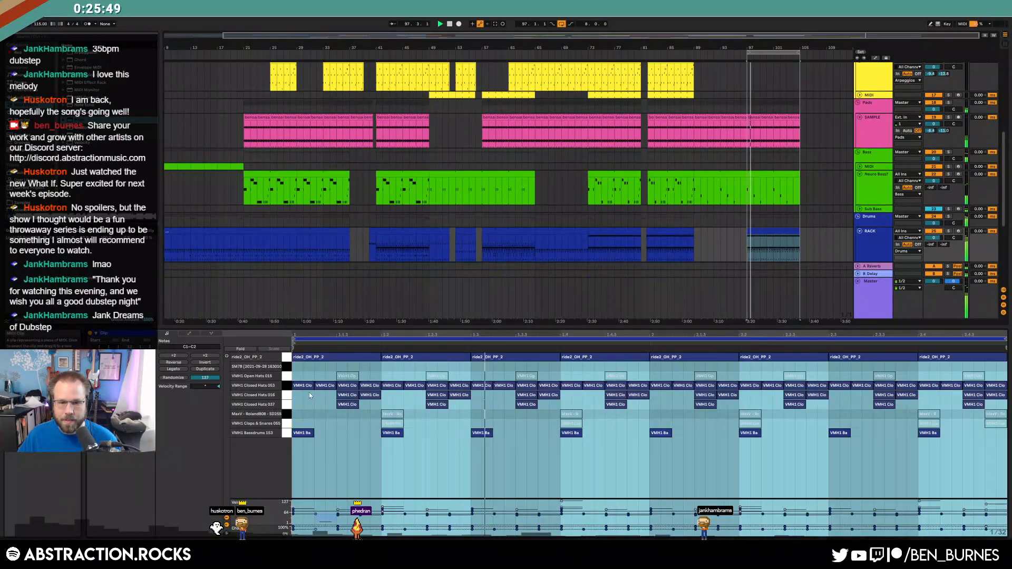
click(284, 390)
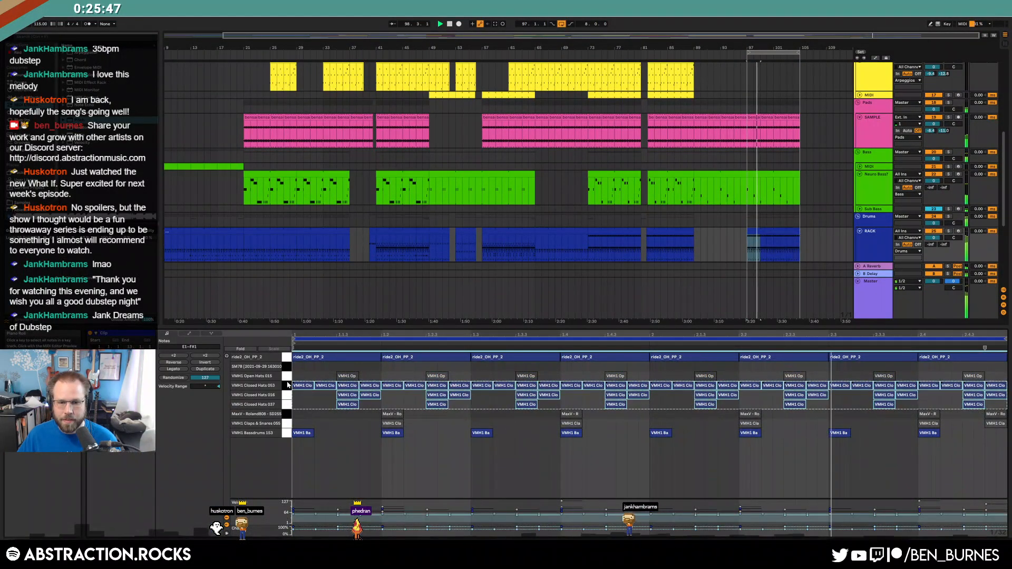
click(288, 406)
key(0)
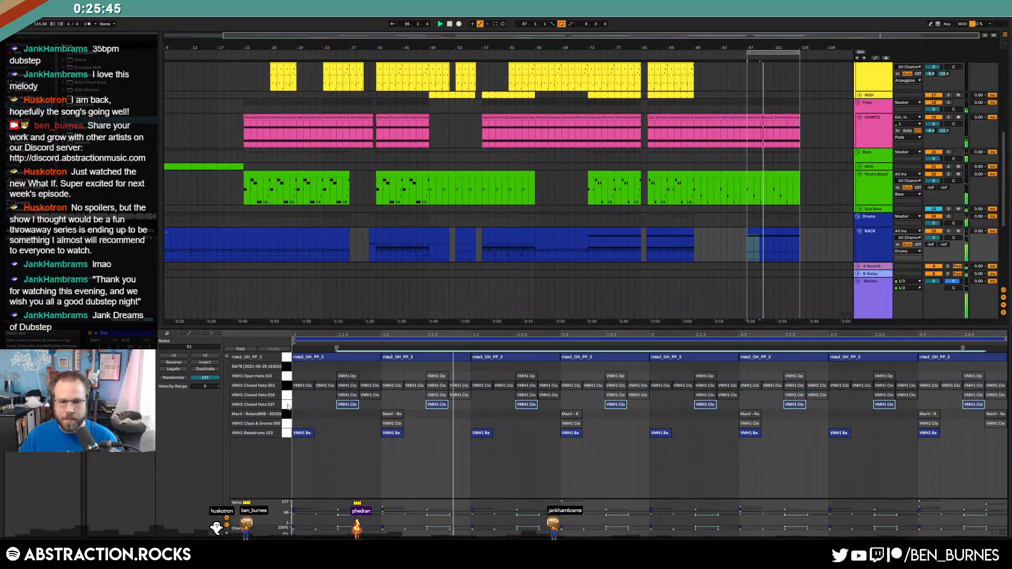
click(286, 376)
key(0)
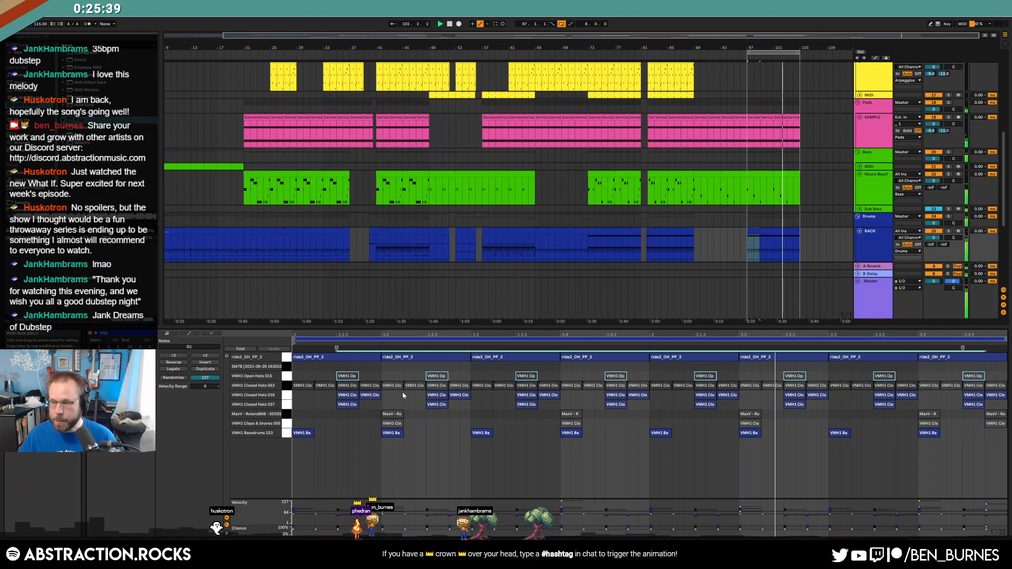
click(287, 385)
key(0)
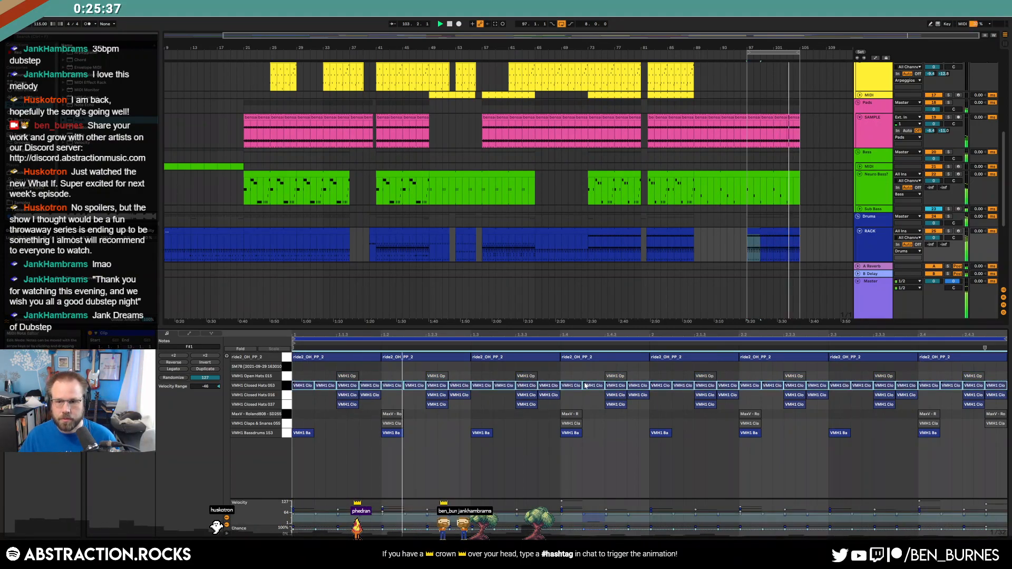
click(843, 245)
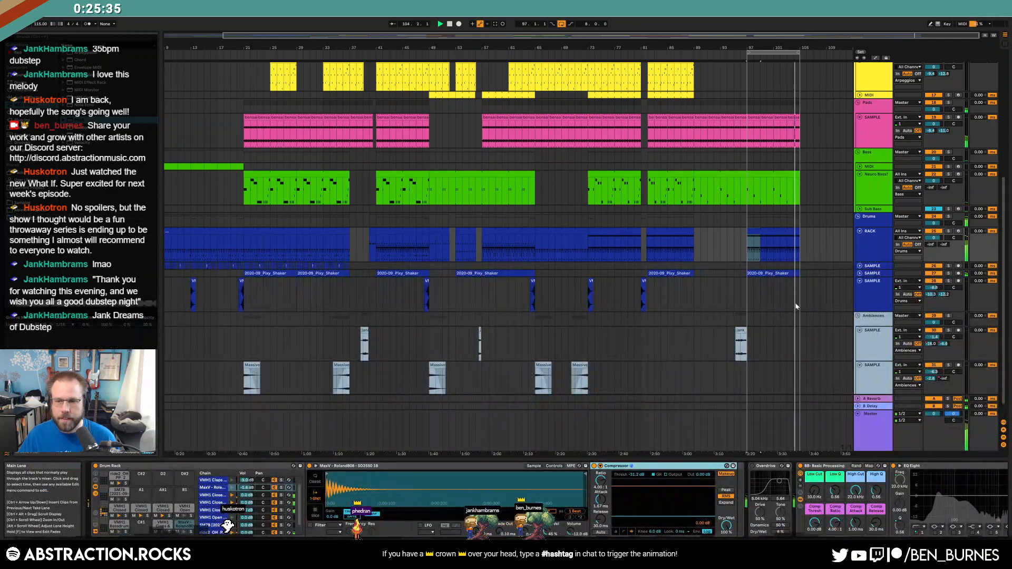
double_click(789, 274)
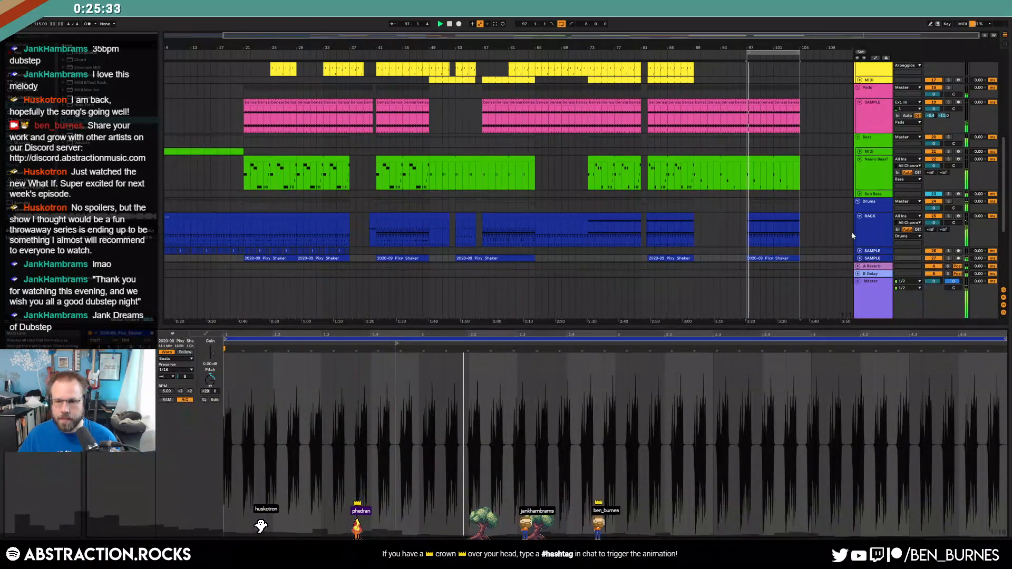
- Build a fill in the drum clip's last bar with extra sixteenth bass drums and a late clap and 808 snare hit, and play it
scroll(793, 230, up, 3)
click(792, 236)
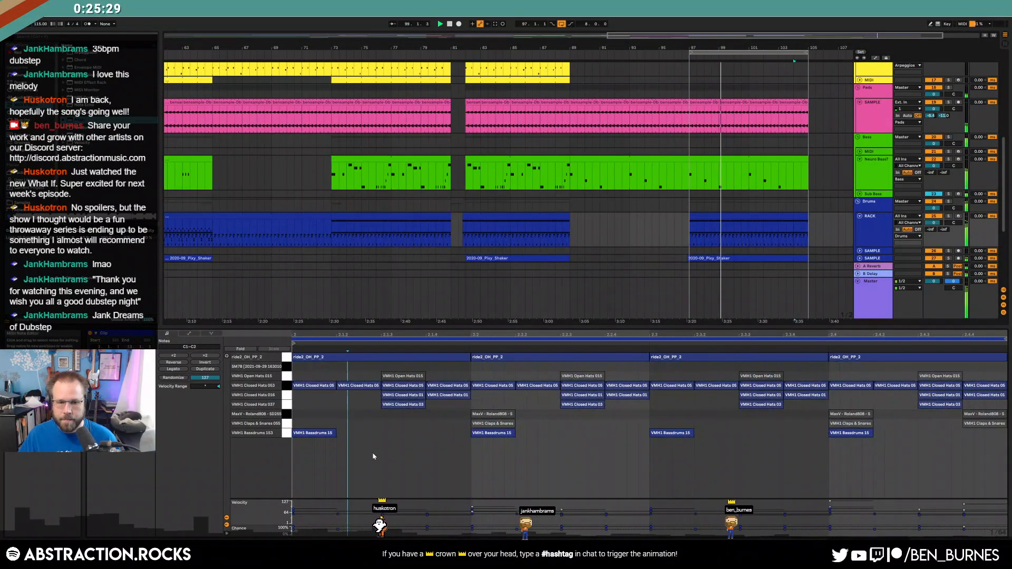
double_click(372, 435)
drag(495, 435, 445, 437)
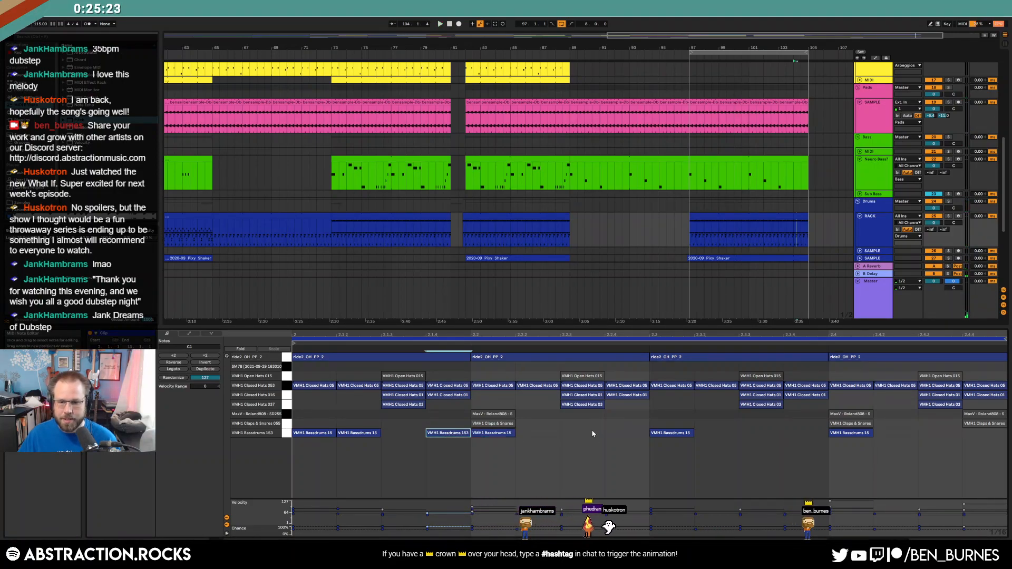
double_click(571, 435)
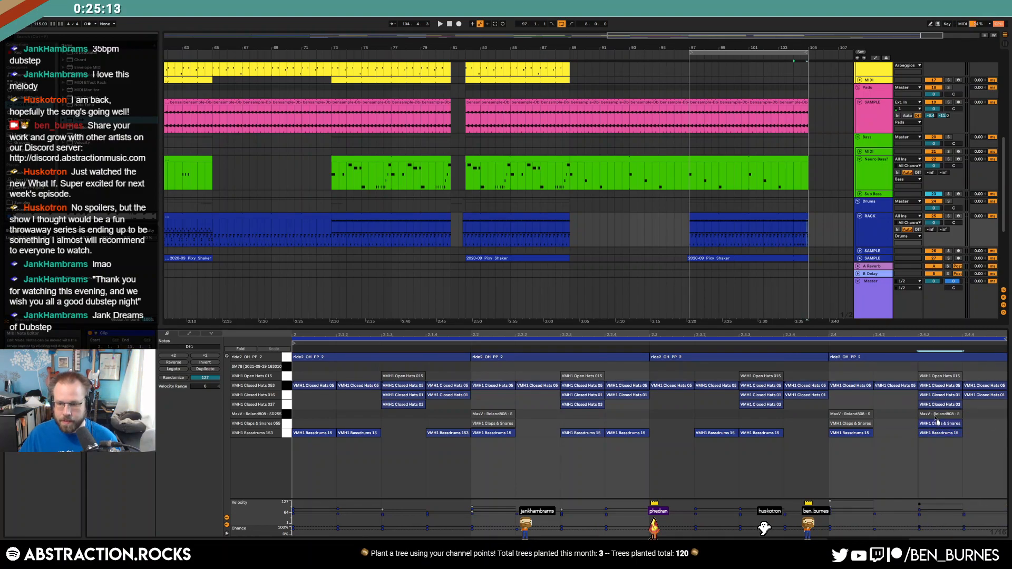
key(space)
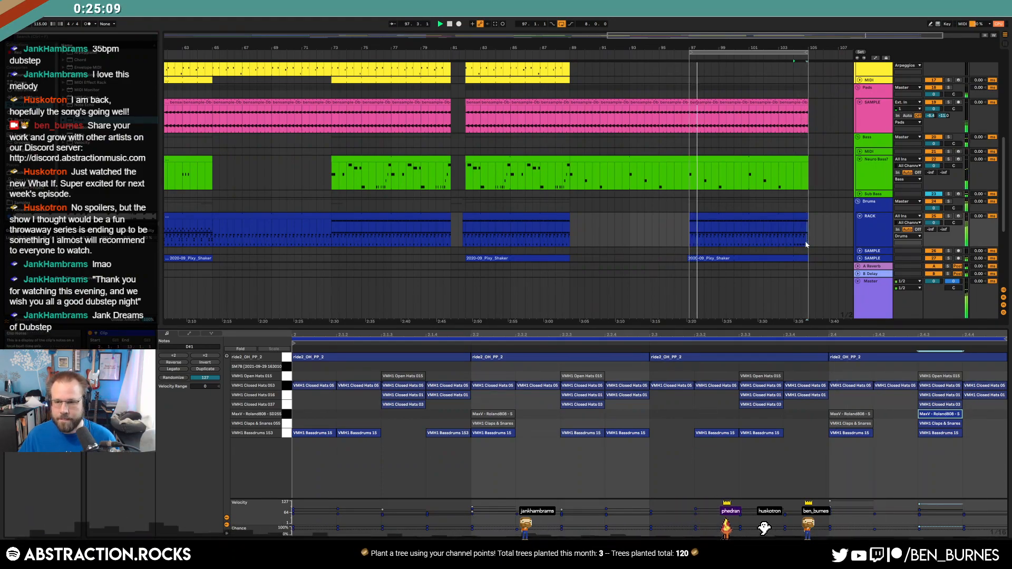
scroll(789, 234, down, 4)
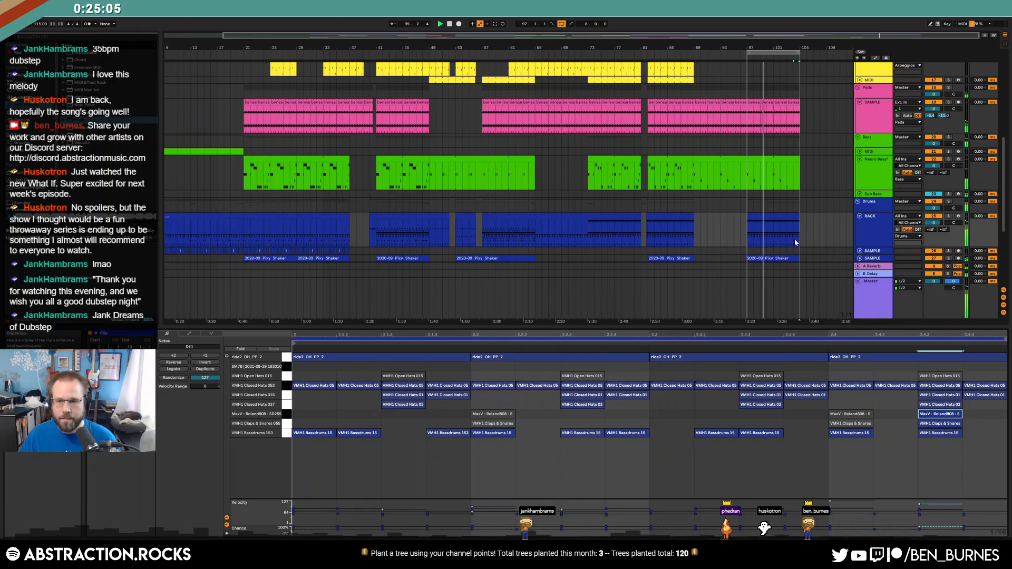
key(shift+Tab)
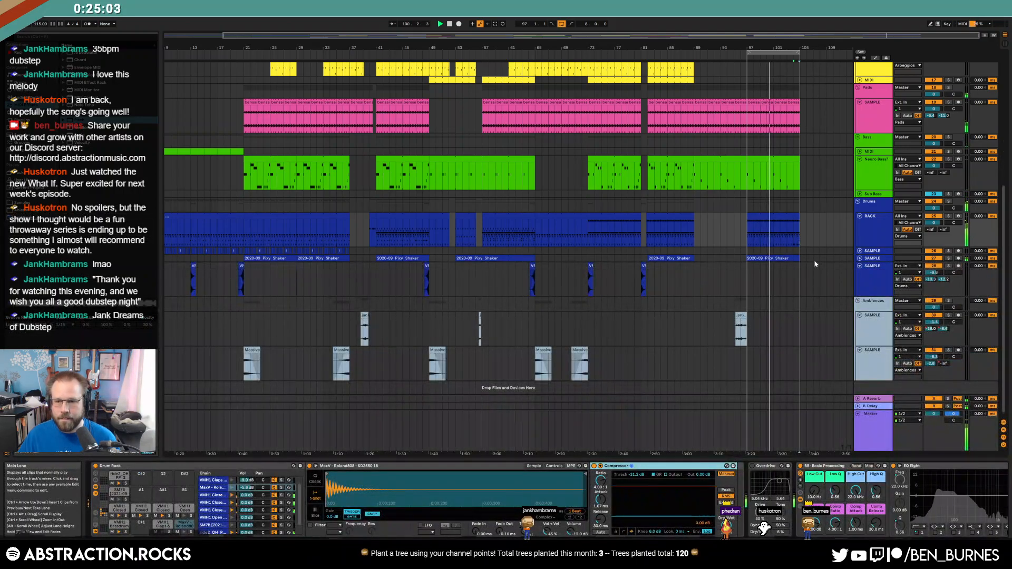
scroll(818, 265, up, 1)
scroll(815, 271, up, 5)
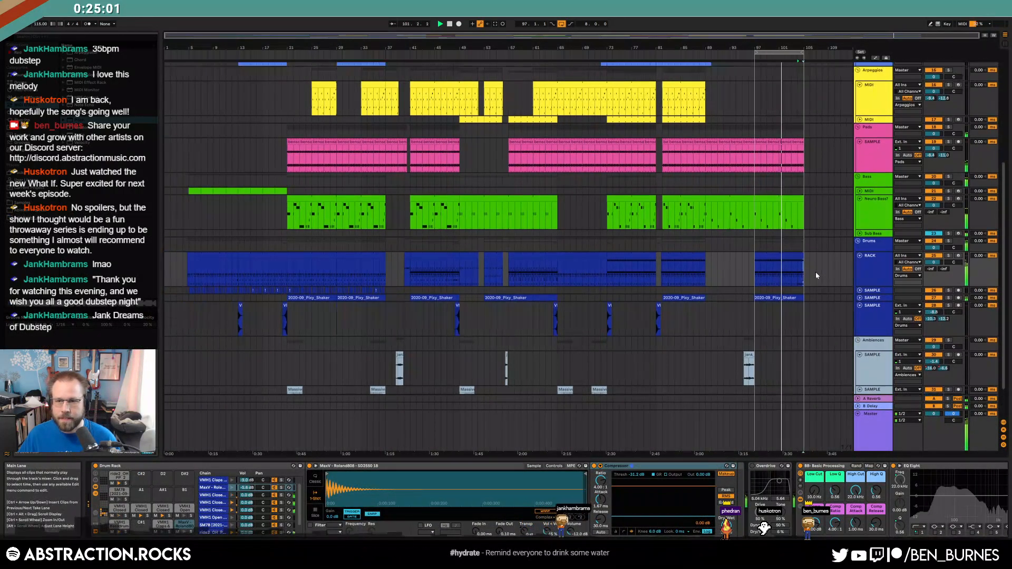
scroll(812, 290, up, 1)
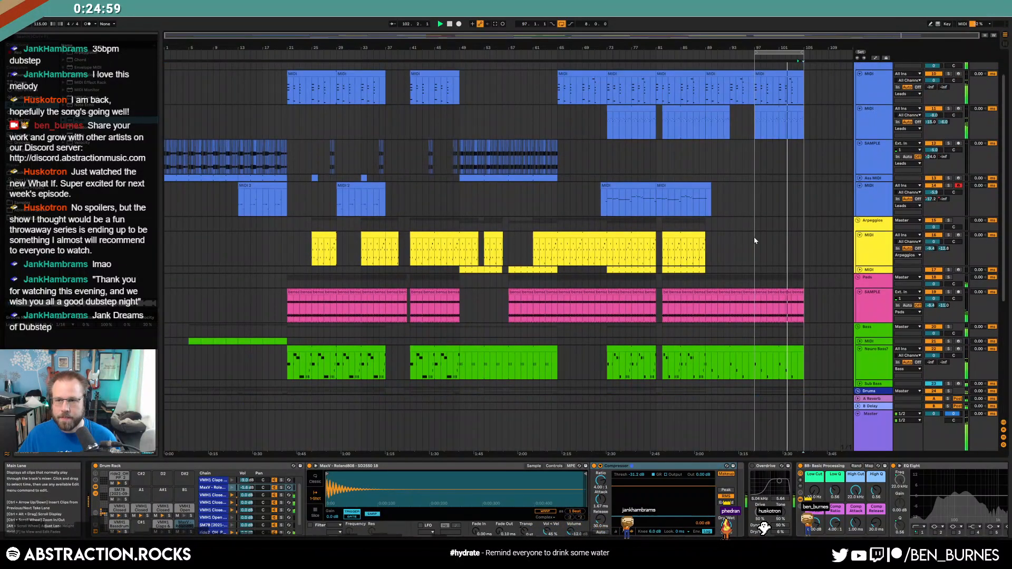
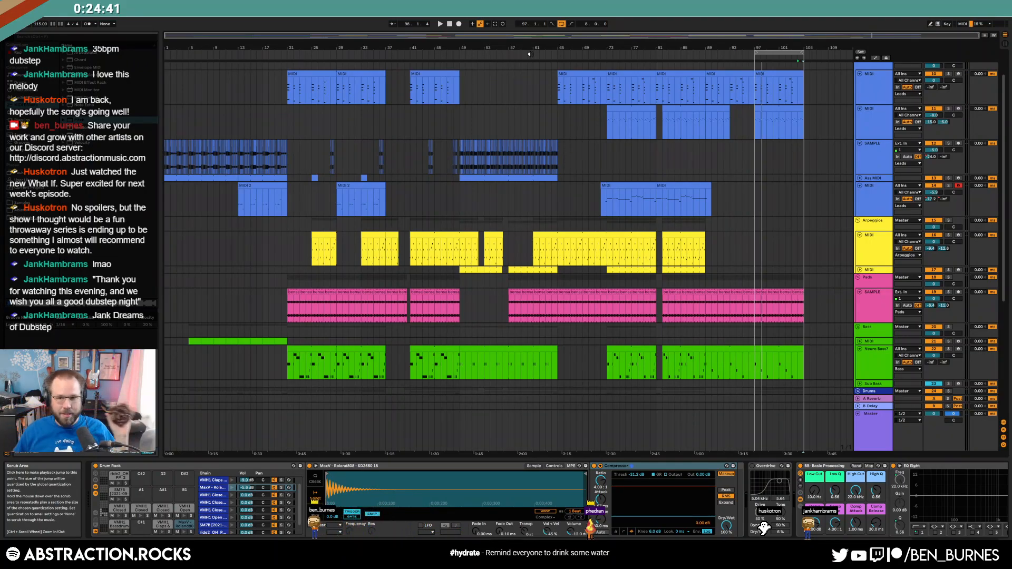
- Unfold and arm the SM7B microphone track and record a short take past bar 108
scroll(796, 221, up, 3)
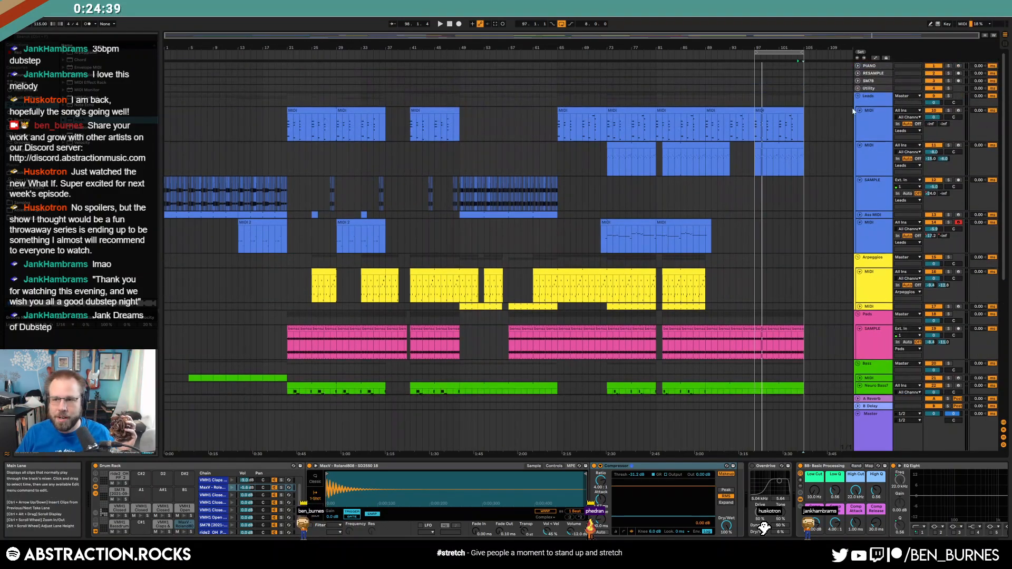
click(868, 80)
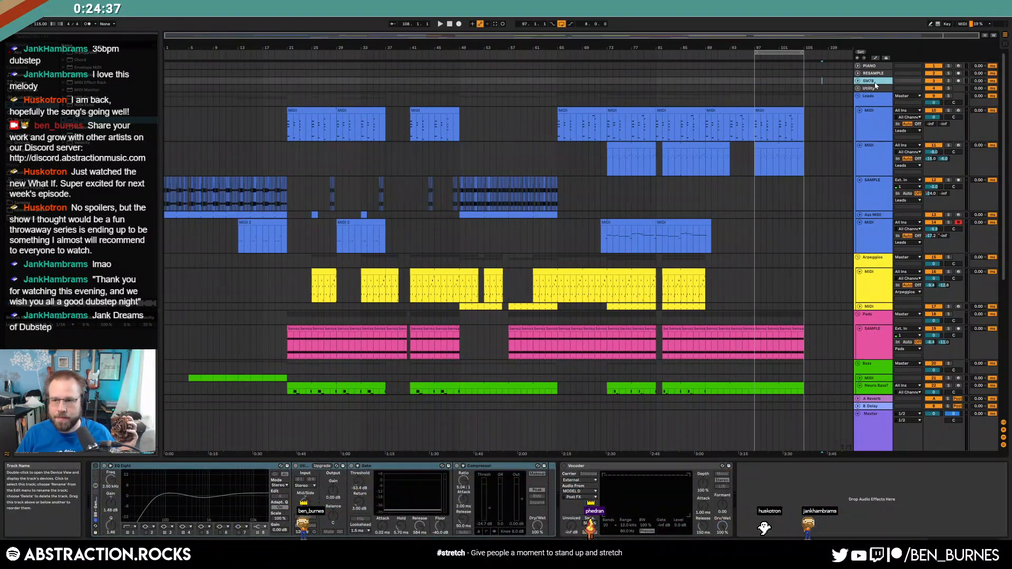
click(859, 81)
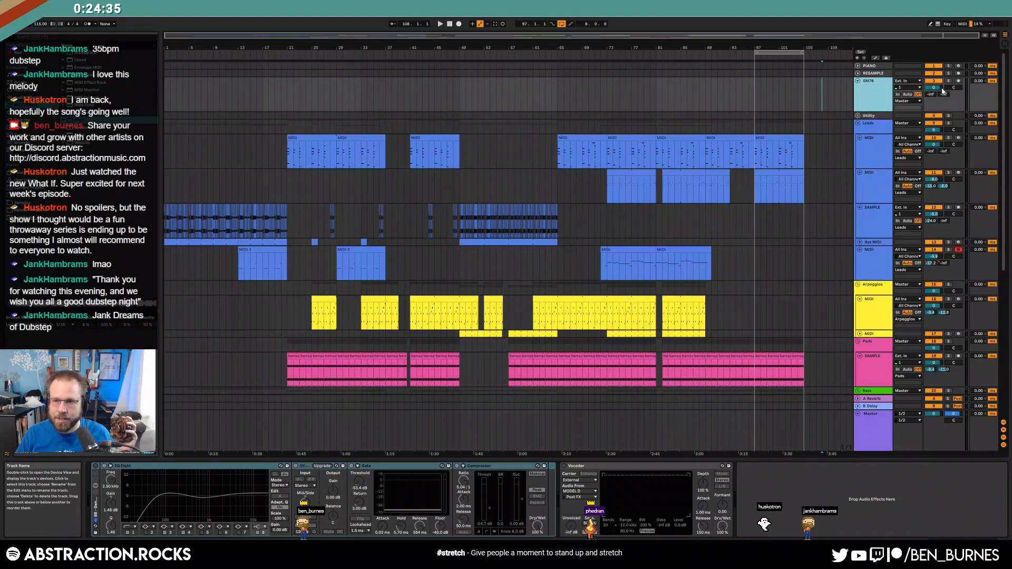
click(959, 81)
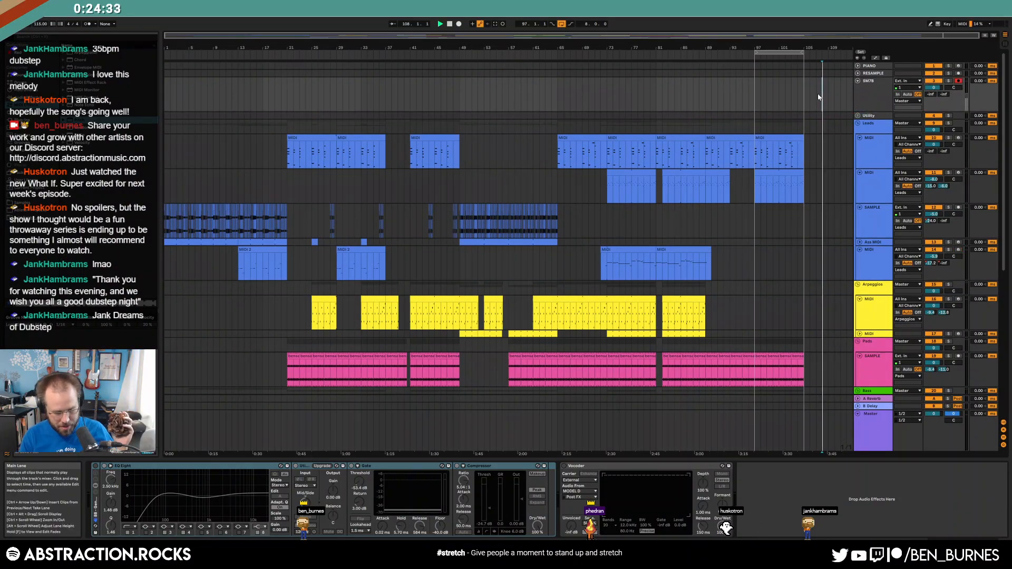
key(F9)
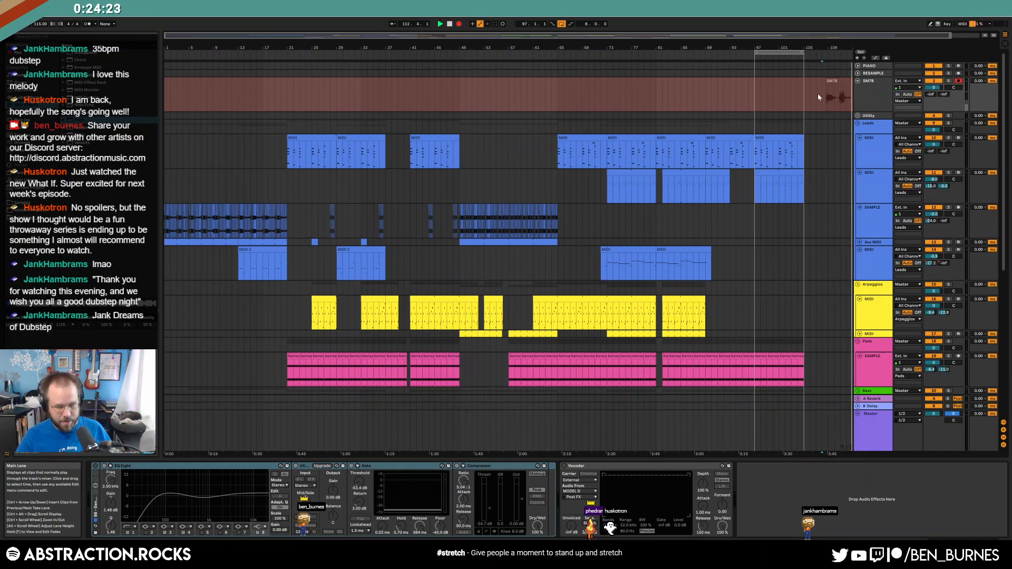
key(space)
- Play the SM7B take, cut a section of about 1.7 bars from it and delete the leftover recording
scroll(842, 101, up, 5)
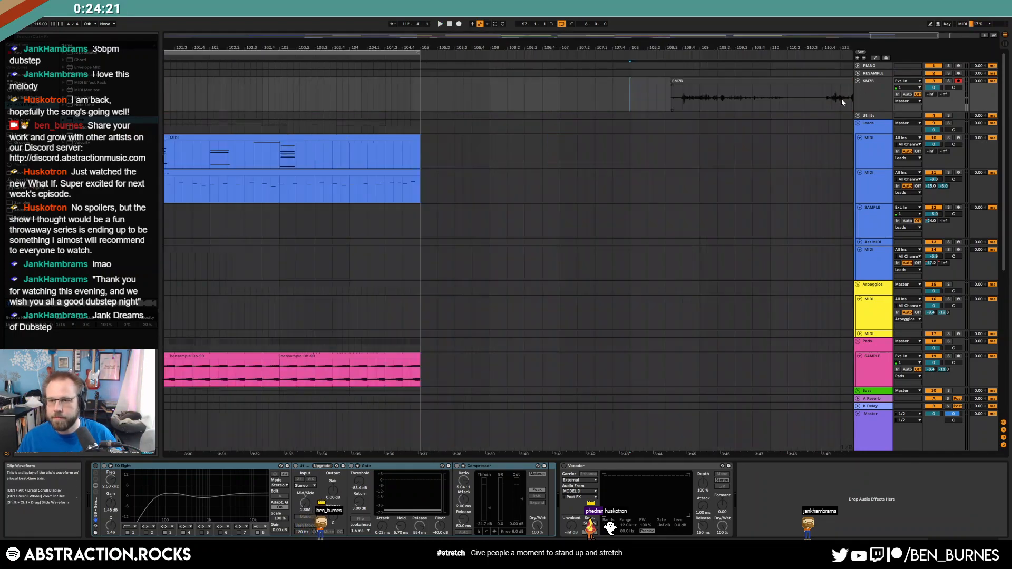
click(685, 103)
key(space)
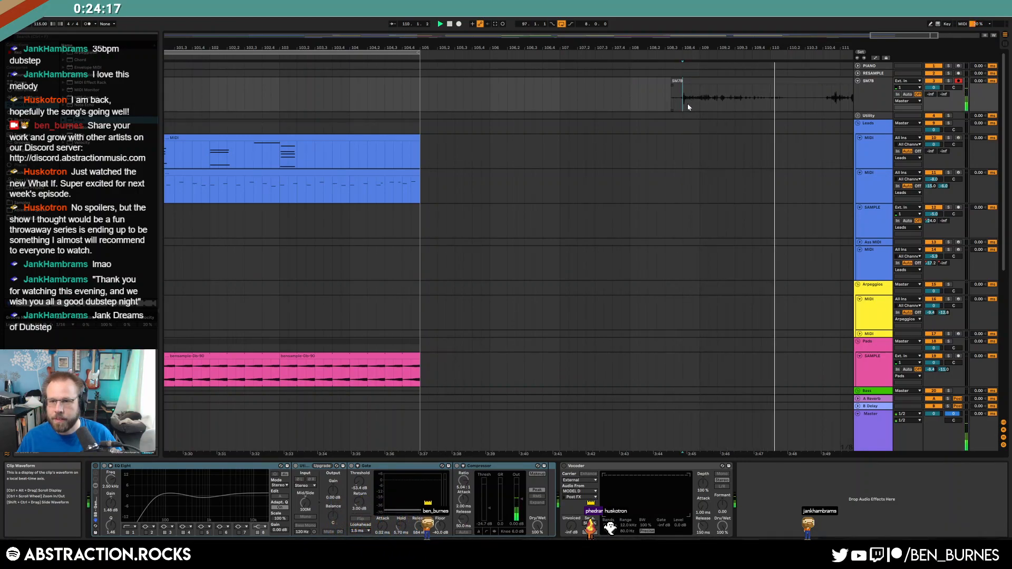
drag(683, 101, 805, 101)
key(space)
key(ctrl+e)
key(Delete)
drag(641, 91, 941, 99)
key(Delete)
- Paste the cut SM7B section at bar 95 on the lowest sample track in the Drums group
click(562, 97)
scroll(565, 343, down, 10)
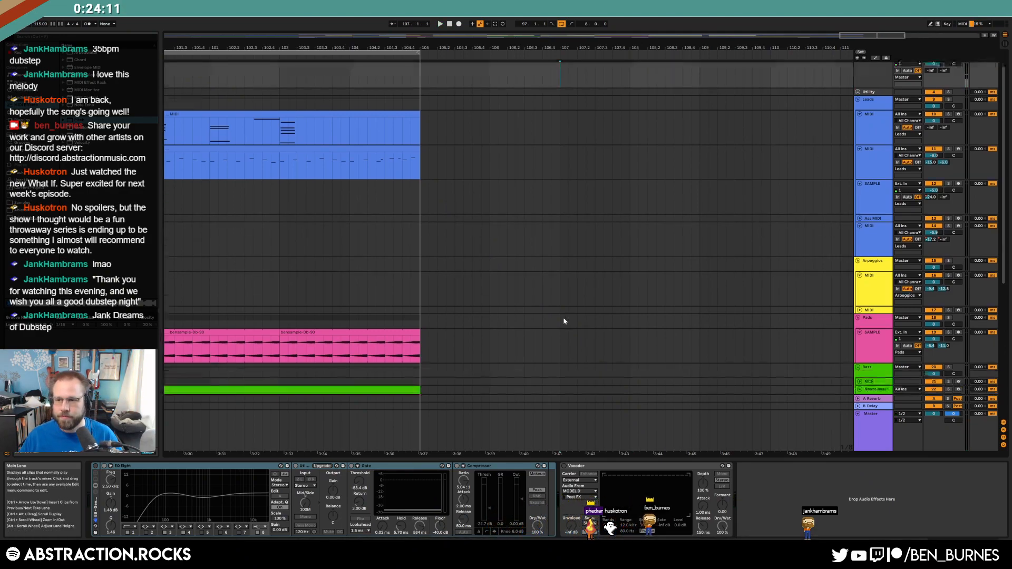
click(818, 336)
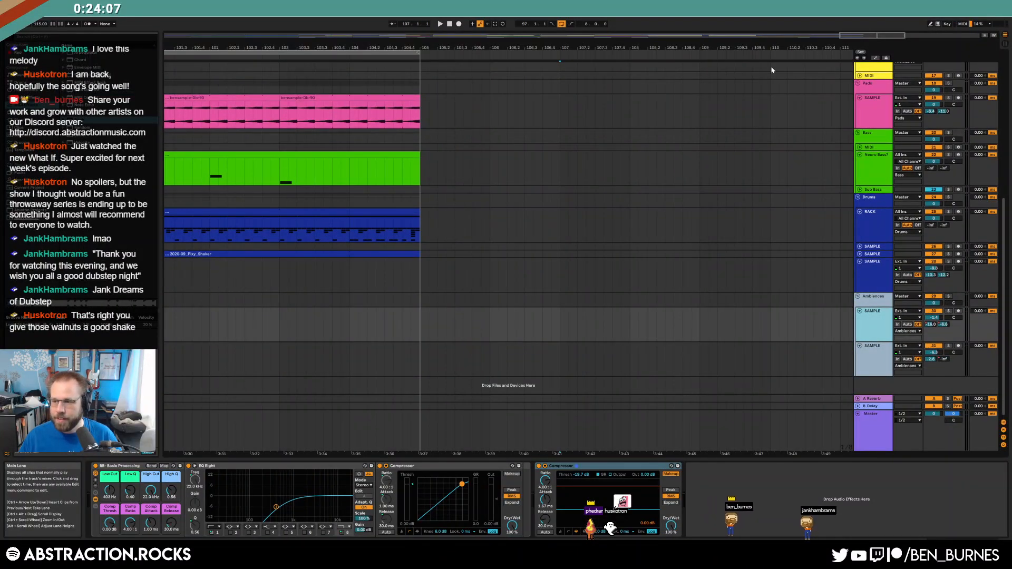
drag(374, 47, 600, 24)
drag(315, 48, 602, 48)
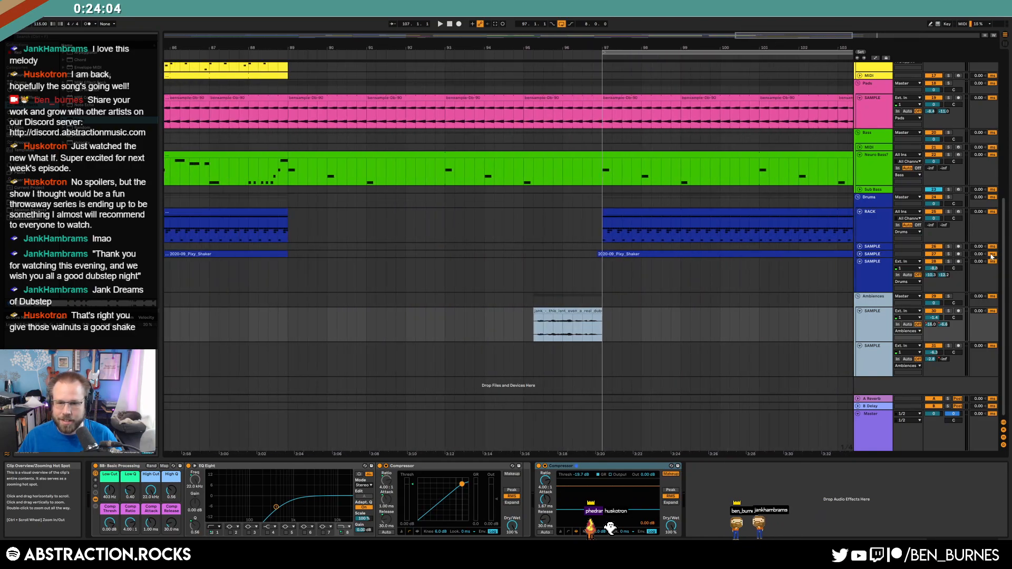
click(524, 277)
key(ctrl+v)
scroll(615, 295, down, 6)
scroll(720, 301, up, 4)
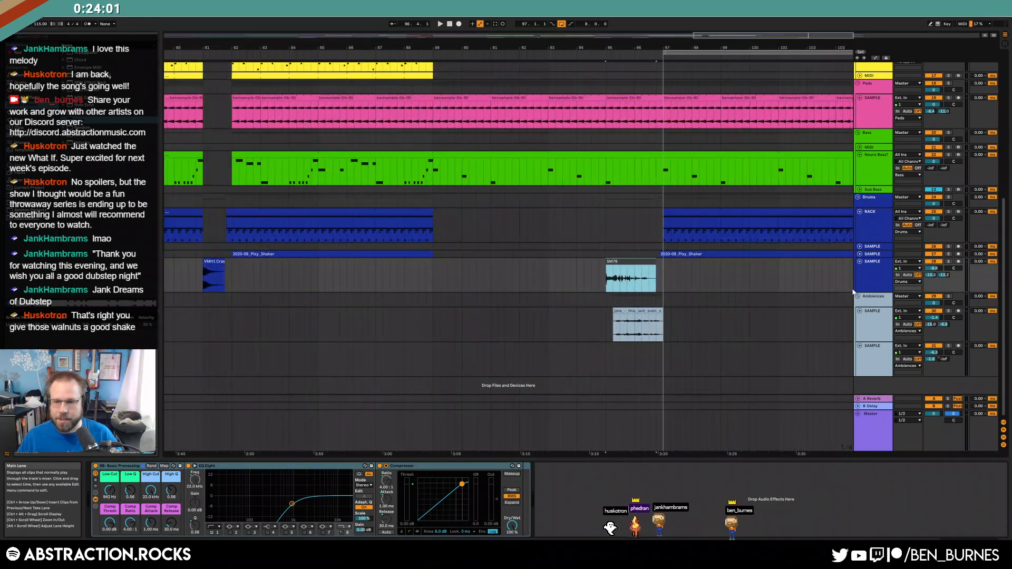
- Add another sample track in the Drums group and move the SM7B clip onto it
click(872, 277)
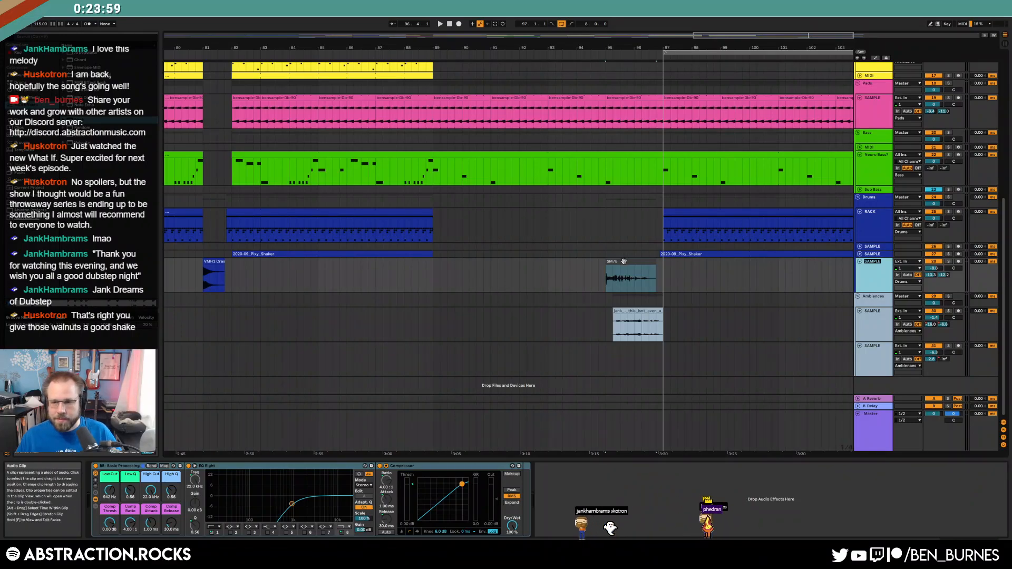
click(793, 299)
click(873, 271)
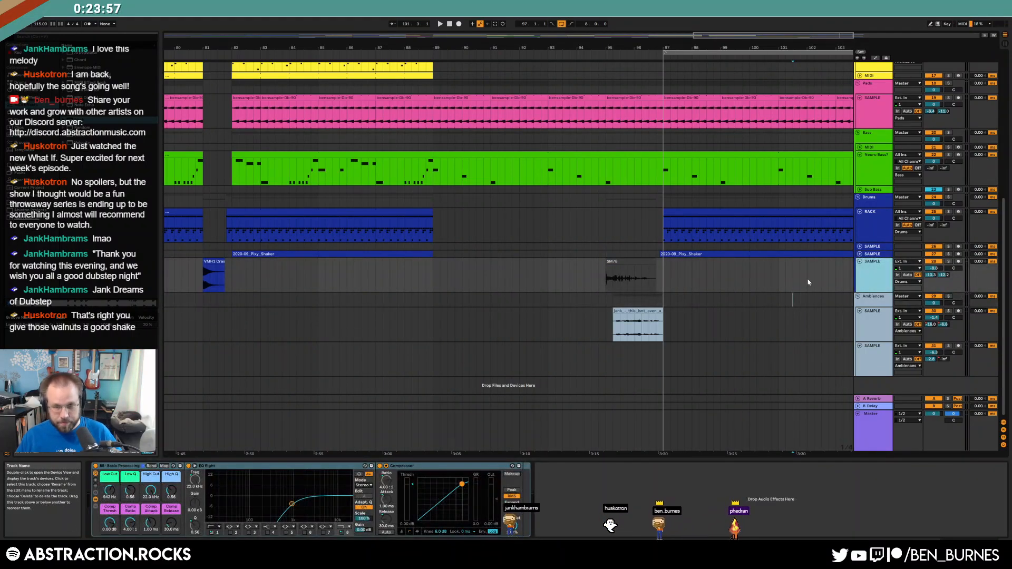
drag(619, 262, 624, 300)
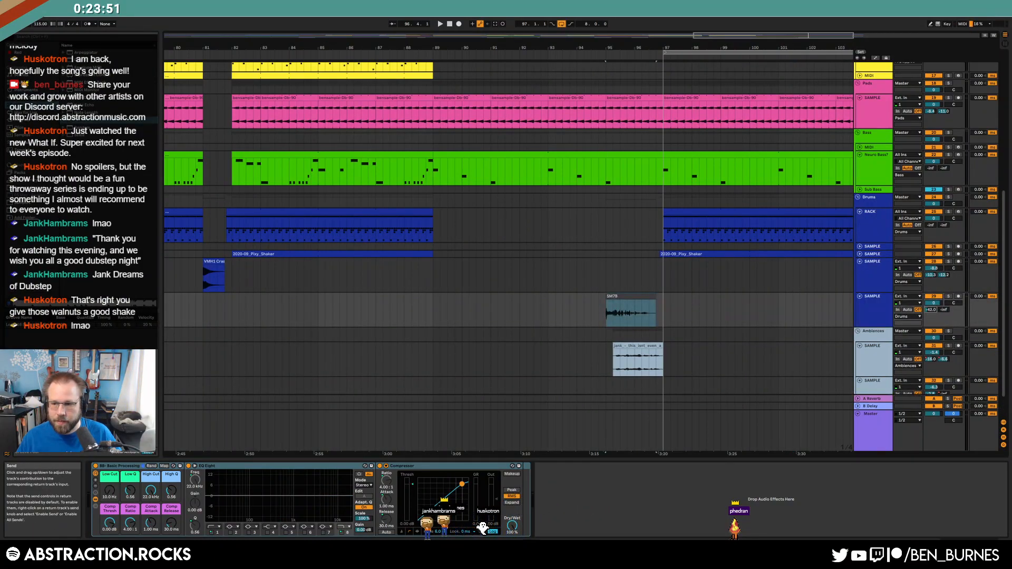
- Play the passage, automate the SM7B track's B-Delay send to ramp up during the clip, and fade in the clip's start
key(space)
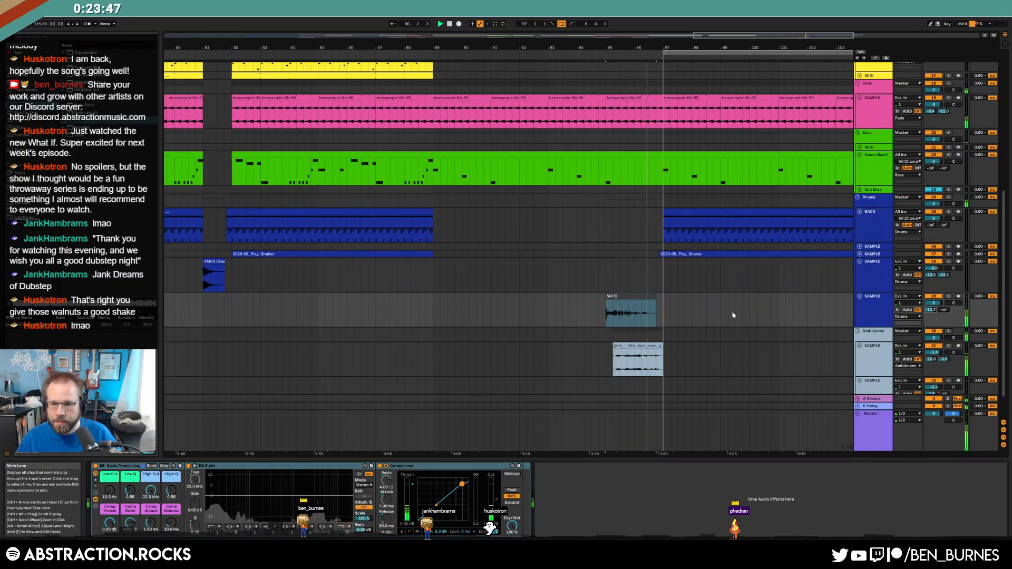
key(a)
drag(640, 327, 642, 304)
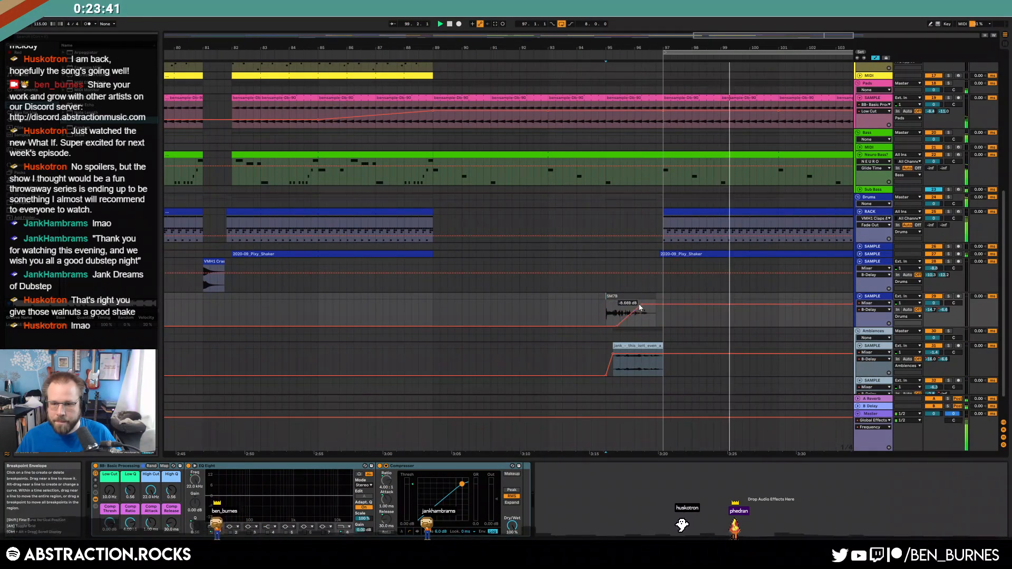
key(a)
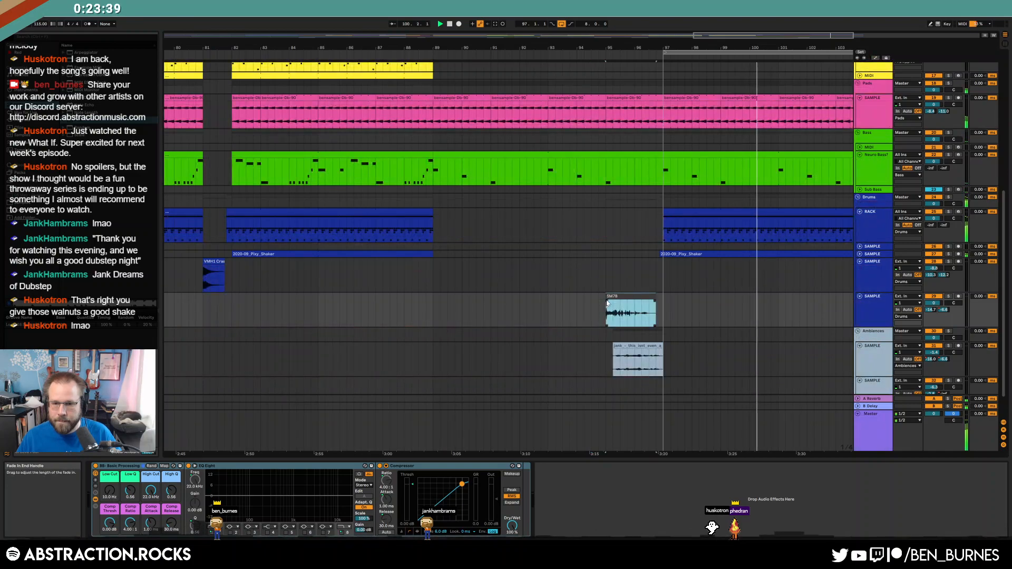
click(577, 313)
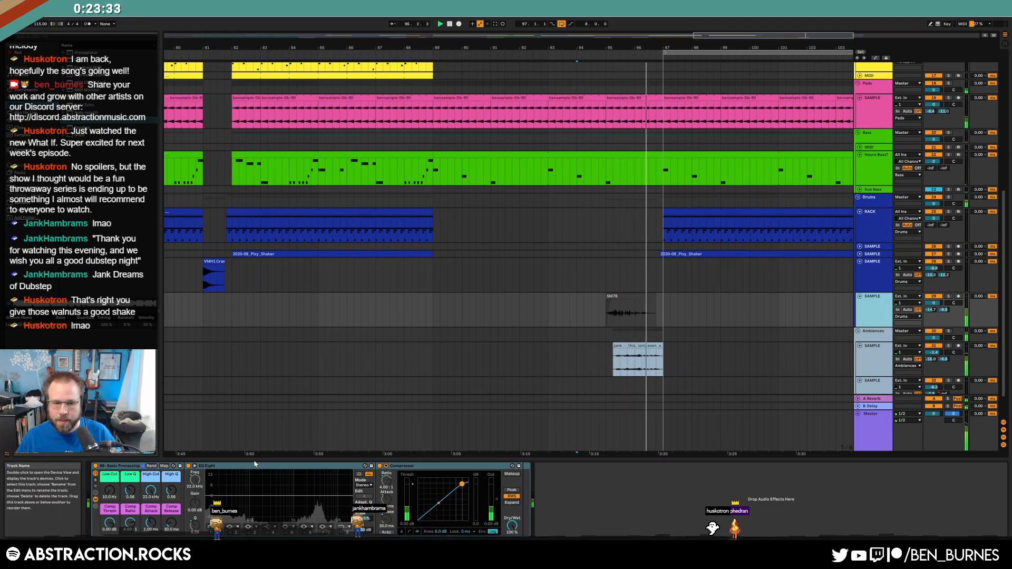
- Set the SM7B track's High Cut to 220 Hz and automate it to open up to 10 kHz over the clip
drag(154, 493, 153, 501)
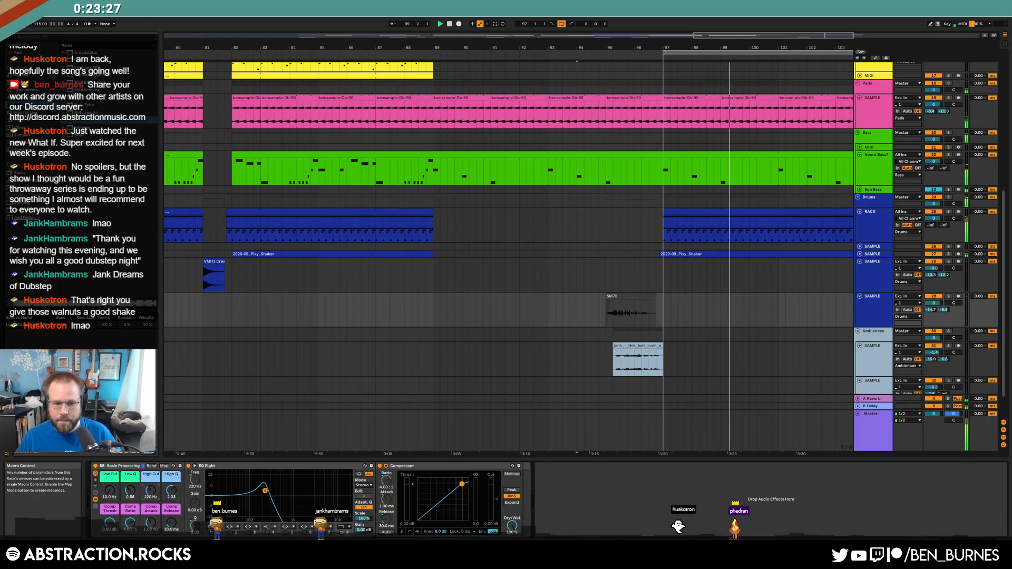
key(a)
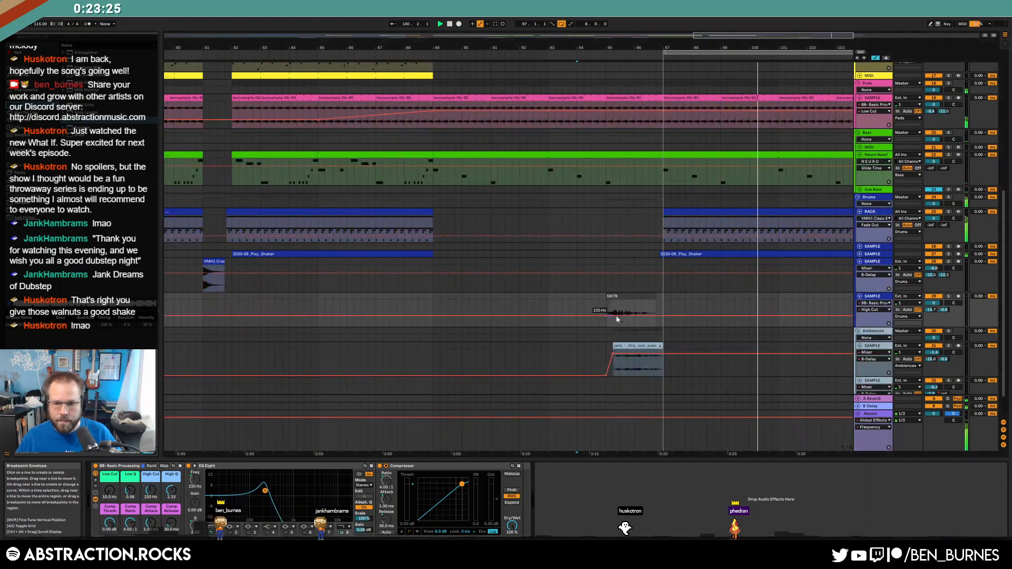
drag(612, 316, 612, 307)
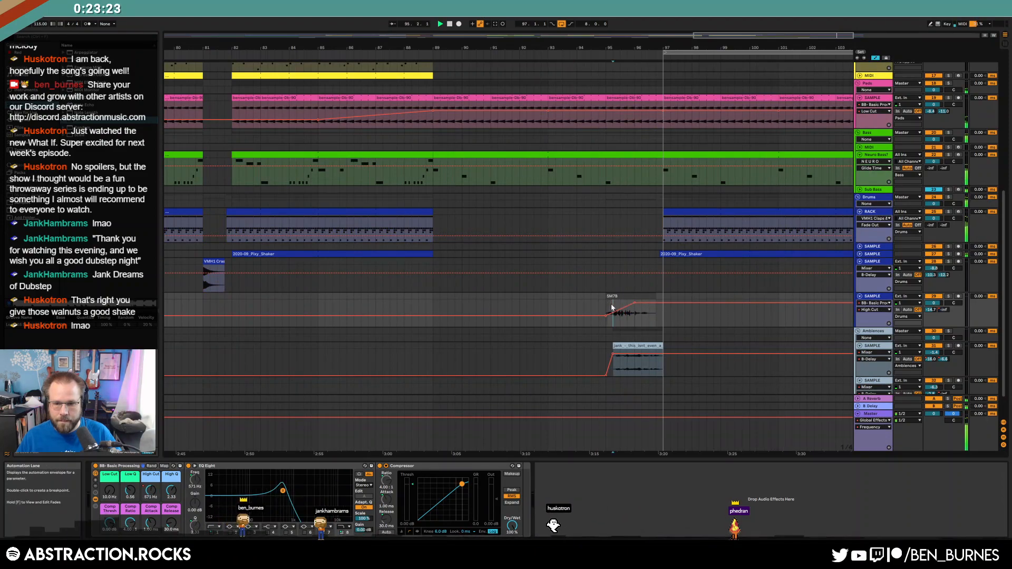
key(a)
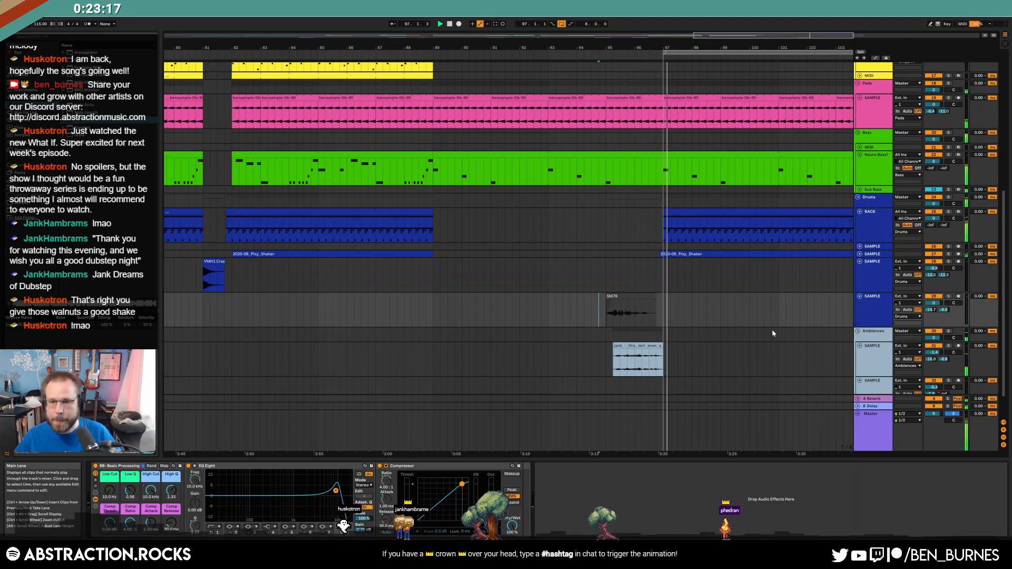
- Extend the starts of the Pixy Shaker and drum rack clips at bar 97 back by one beat to 96.4
ctrl+scroll(806, 319, down, 3)
ctrl+scroll(767, 272, up, 6)
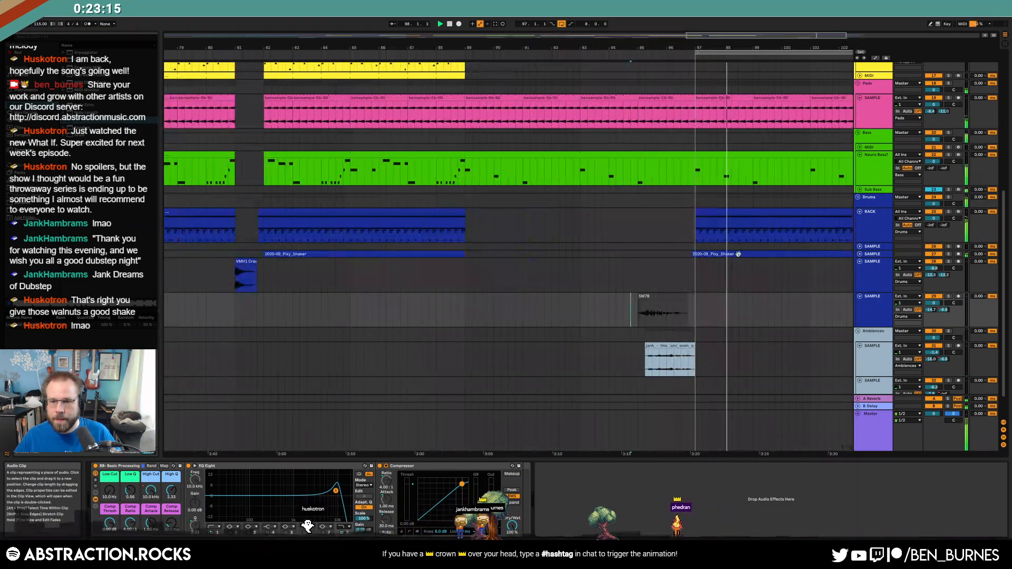
drag(620, 255, 599, 254)
click(571, 248)
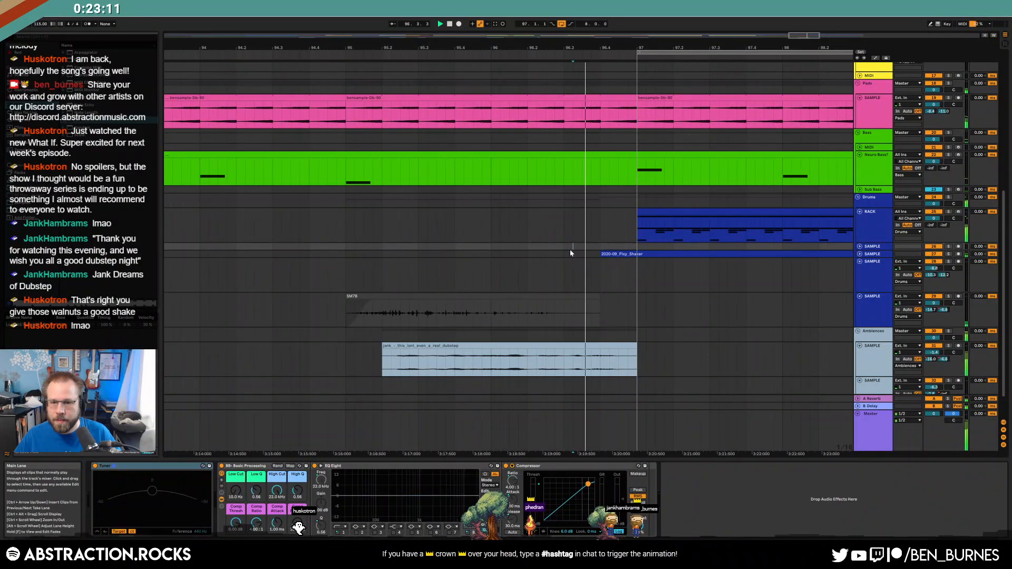
drag(638, 211, 636, 232)
- Delete the bass drum, clap, 808 snare and extra closed hat notes from the drum clip's pickup beat before bar 97
double_click(625, 211)
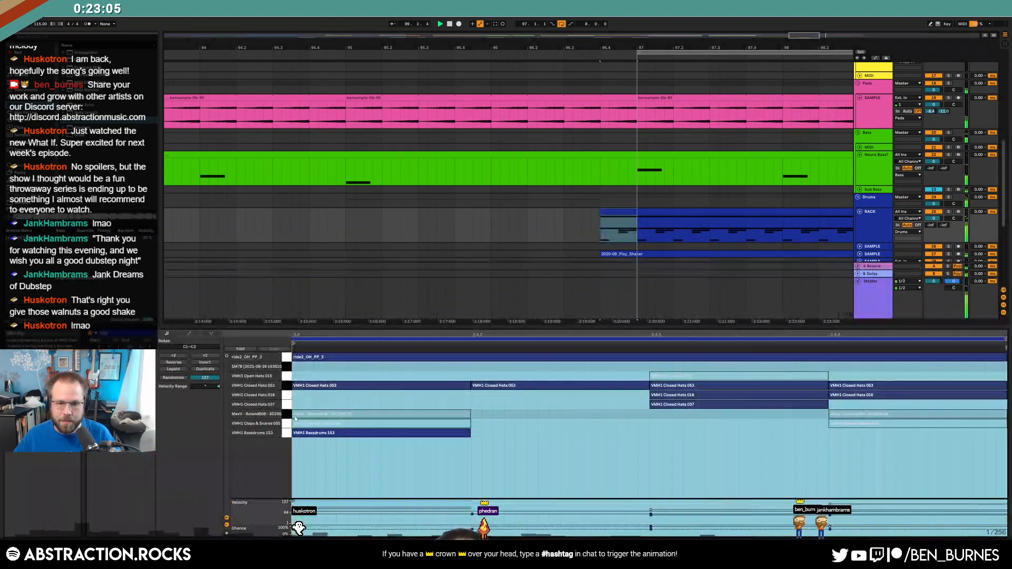
drag(285, 398, 306, 466)
key(Delete)
click(564, 456)
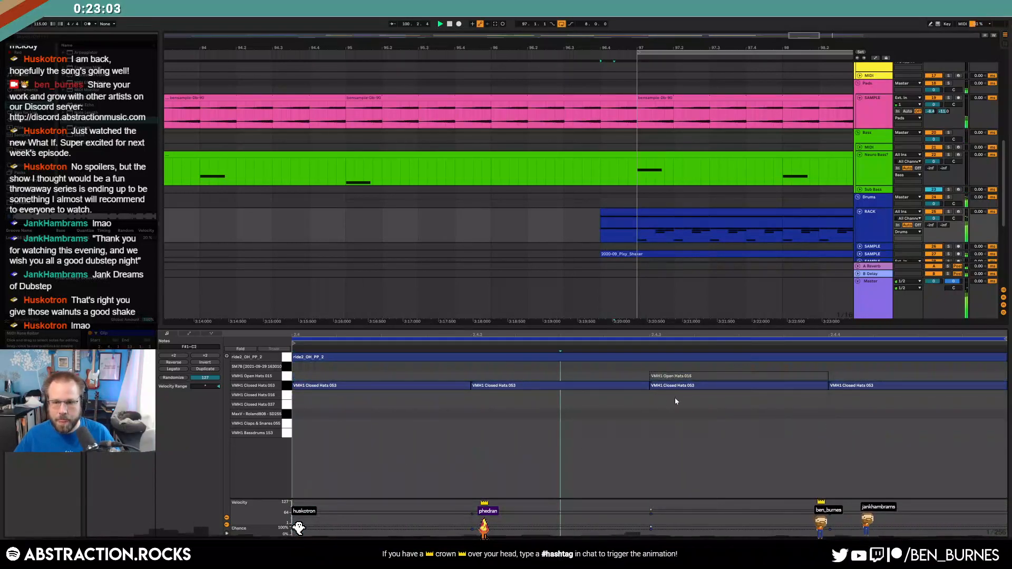
key(shift+Tab)
key(w)
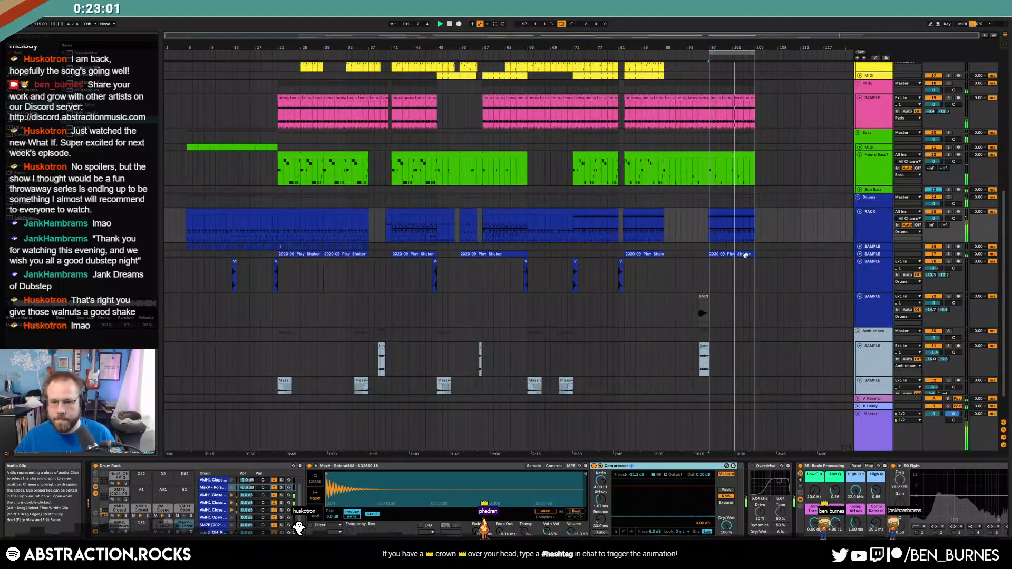
- Duplicate the two lead MIDI clips ending at bar 105 so they continue to bar 113
scroll(811, 191, up, 5)
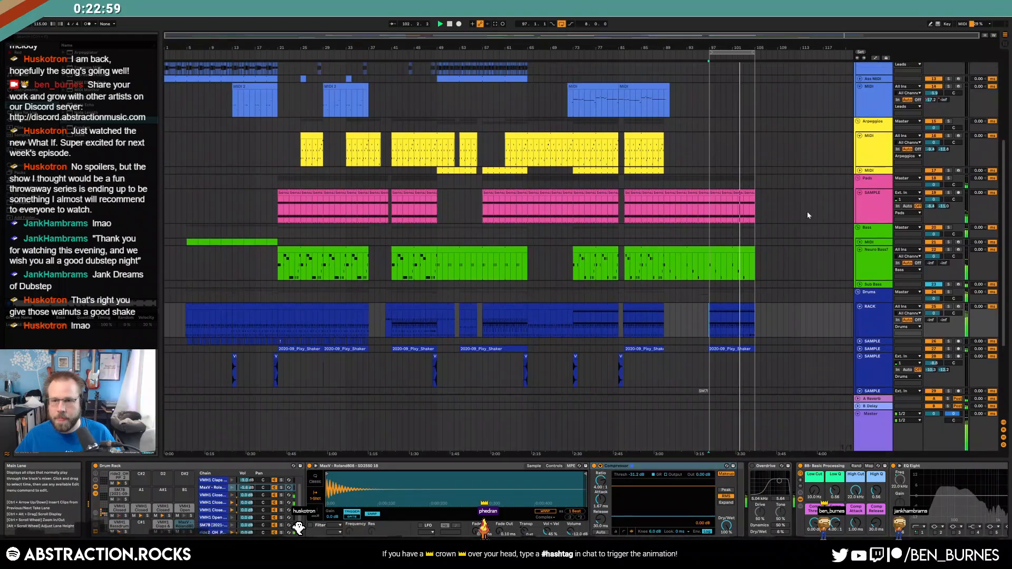
scroll(807, 211, up, 3)
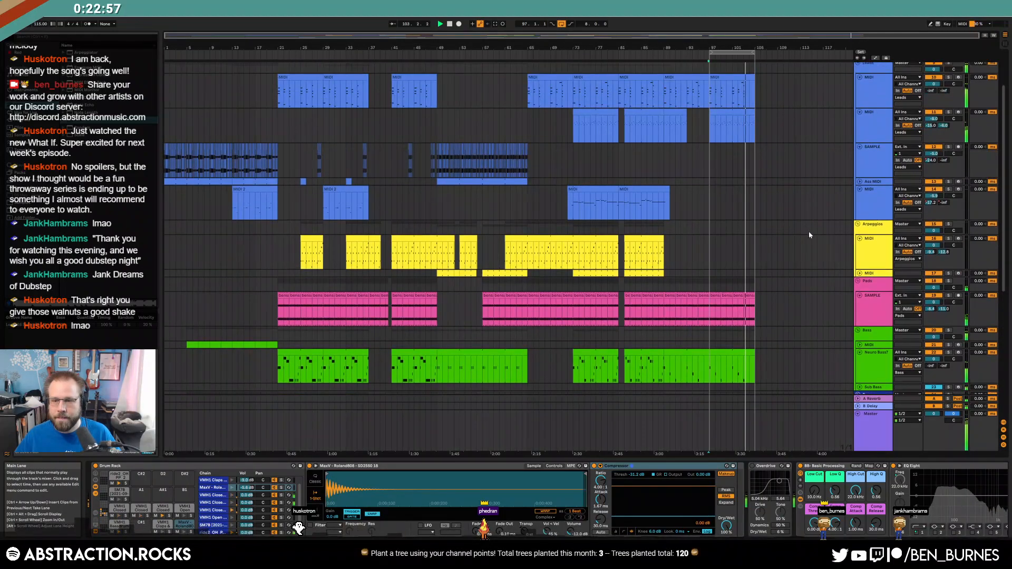
click(718, 77)
key(ctrl+d)
click(750, 112)
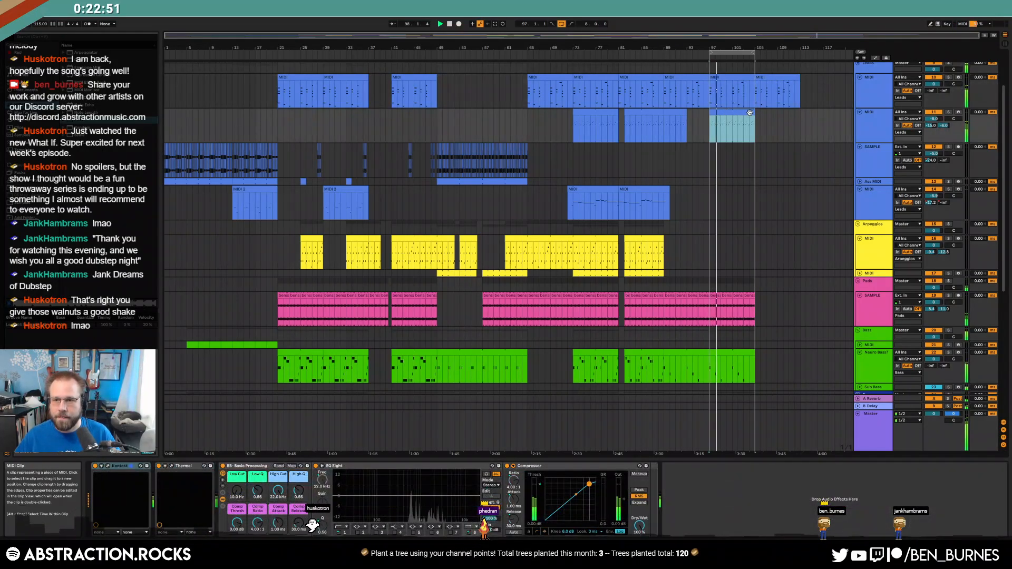
key(ctrl+d)
- Unfold the lower arpeggio track, copy its last clip to bar 105 and stretch the copy to bar 113
scroll(775, 190, down, 2)
scroll(738, 187, down, 2)
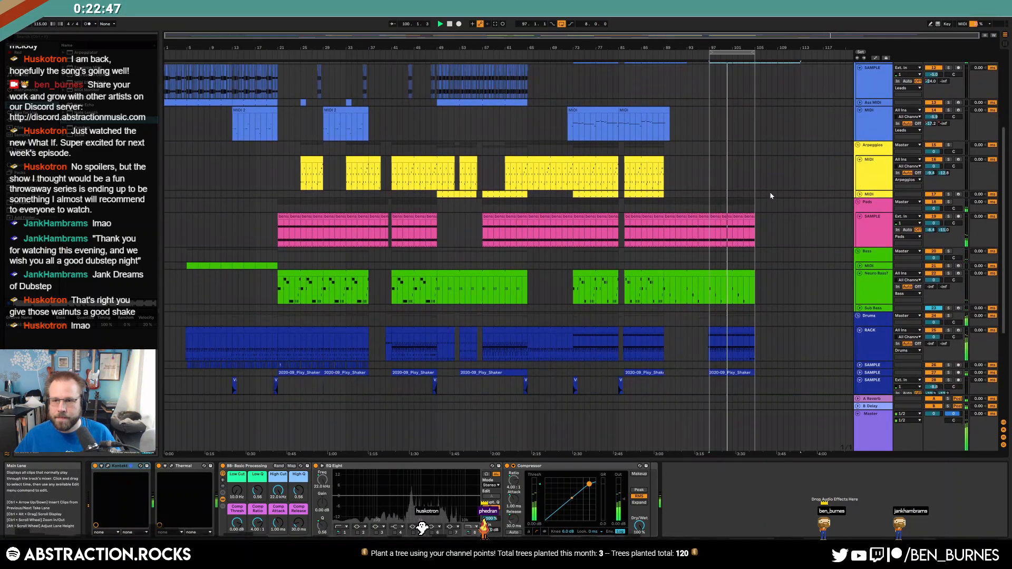
click(860, 194)
click(646, 194)
key(space)
drag(655, 194, 786, 193)
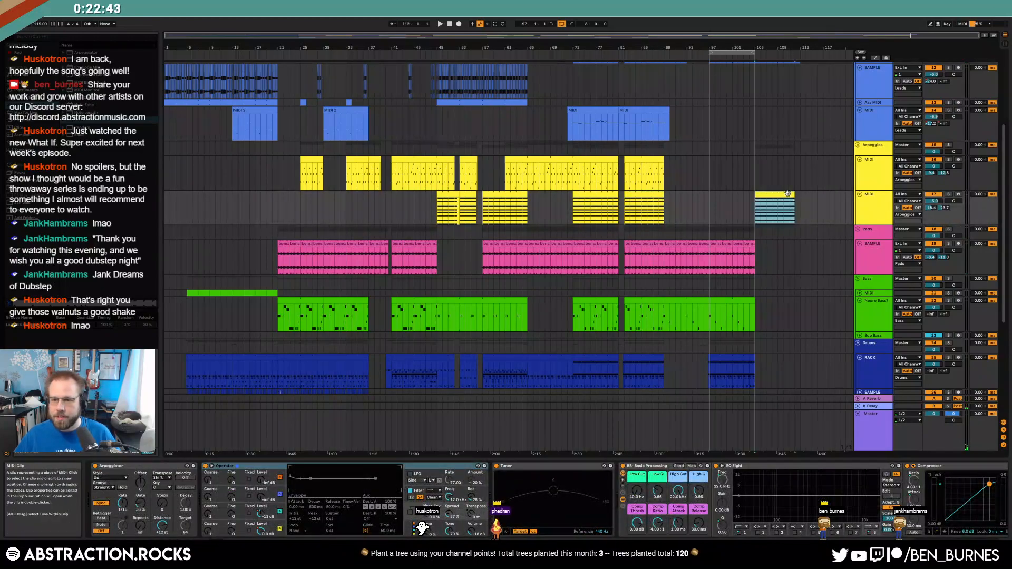
scroll(759, 190, down, 3)
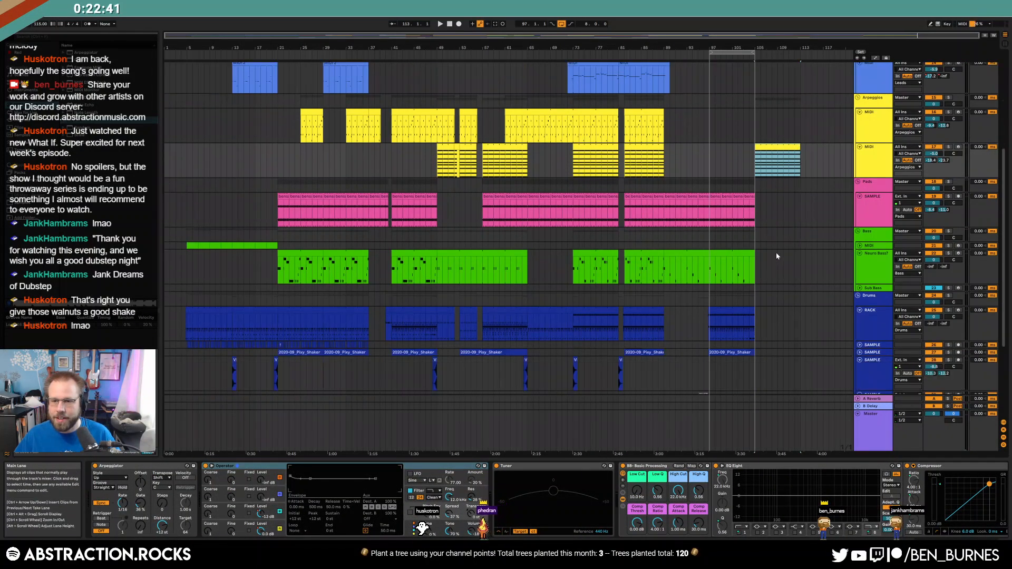
- Extend the pad sample and the Neuro Bass clip from bar 105 to bar 113
click(753, 182)
key(ctrl+d)
key(a)
click(755, 223)
drag(755, 224, 800, 226)
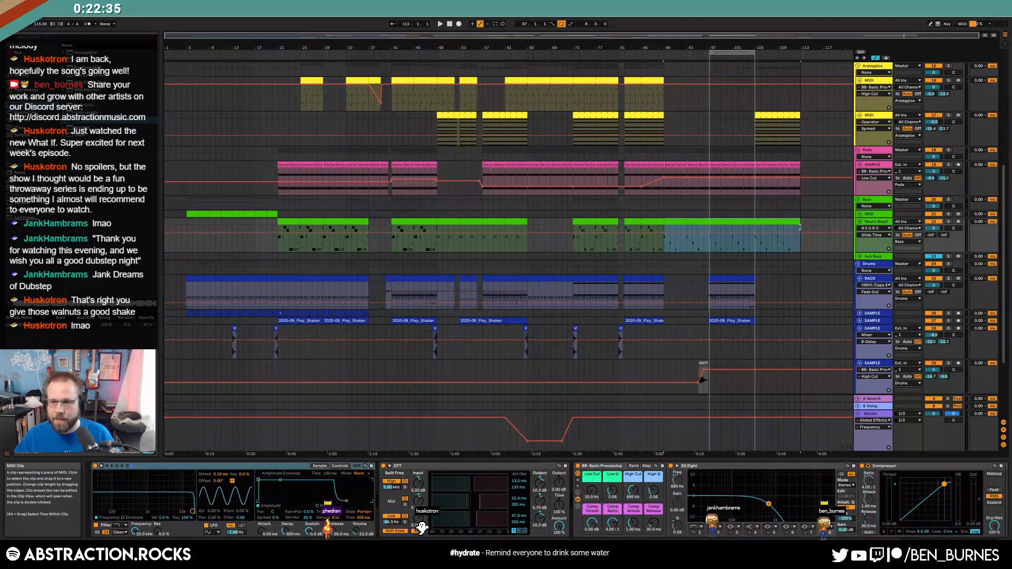
- Duplicate the drum rack clip at bar 97 to bar 105 and extend the shaker sample below it to bar 113
scroll(781, 290, down, 2)
click(745, 240)
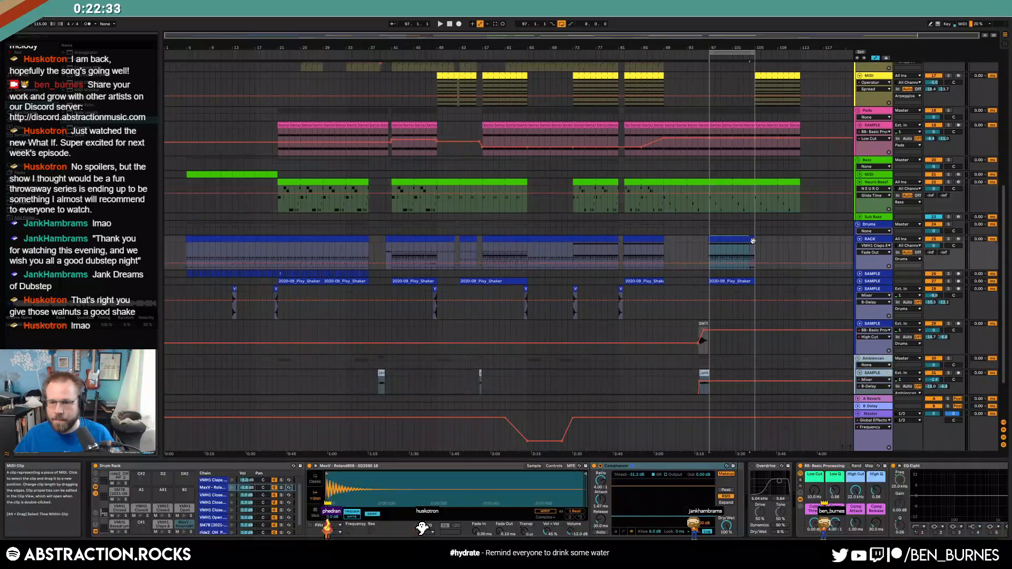
drag(754, 241, 801, 241)
key(a)
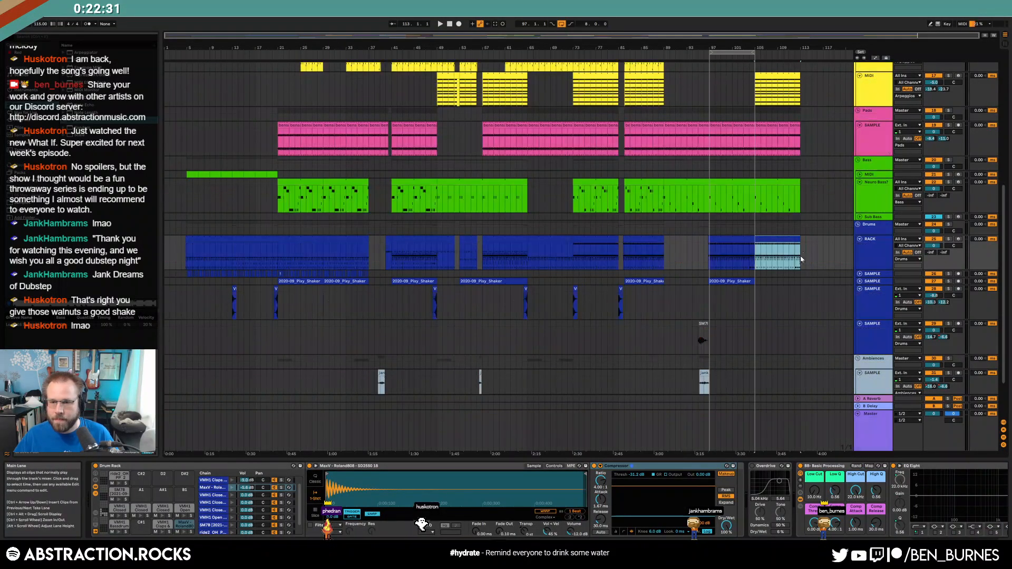
drag(756, 281, 801, 281)
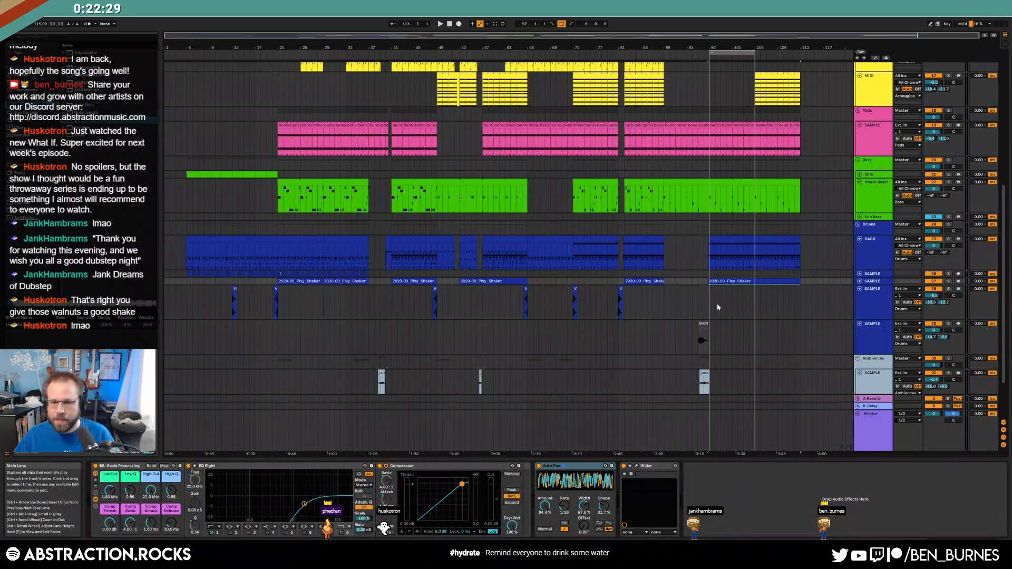
- Copy the drum sample at bar 81 and the last sample on the lowest ambience track to bar 97
scroll(628, 261, down, 1)
click(621, 259)
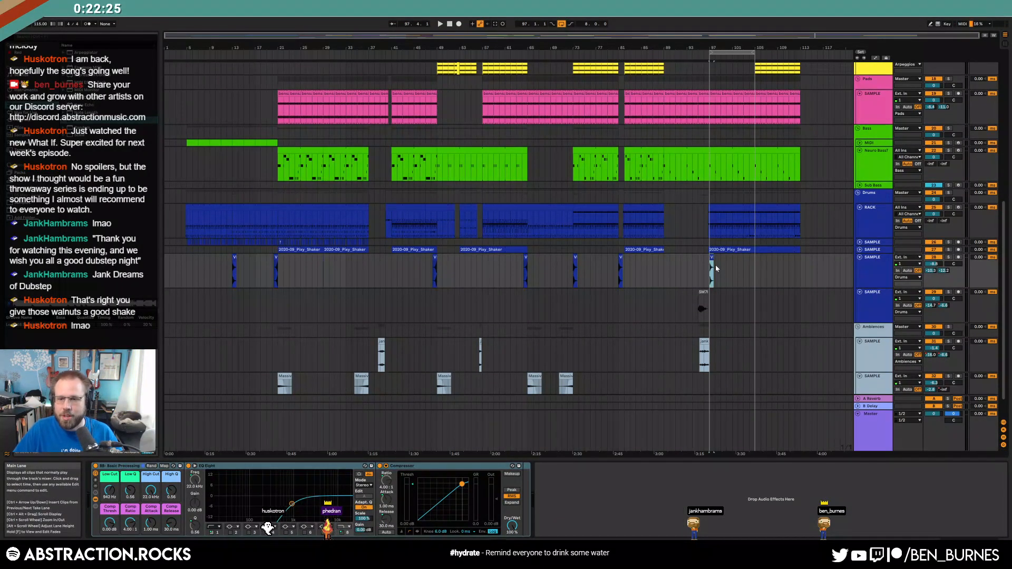
drag(563, 374, 715, 388)
- Loop bars 105 to 113 during playback and reactivate the 808 snare and clap notes in the drum clip before bar 113
key(space)
drag(742, 53, 787, 55)
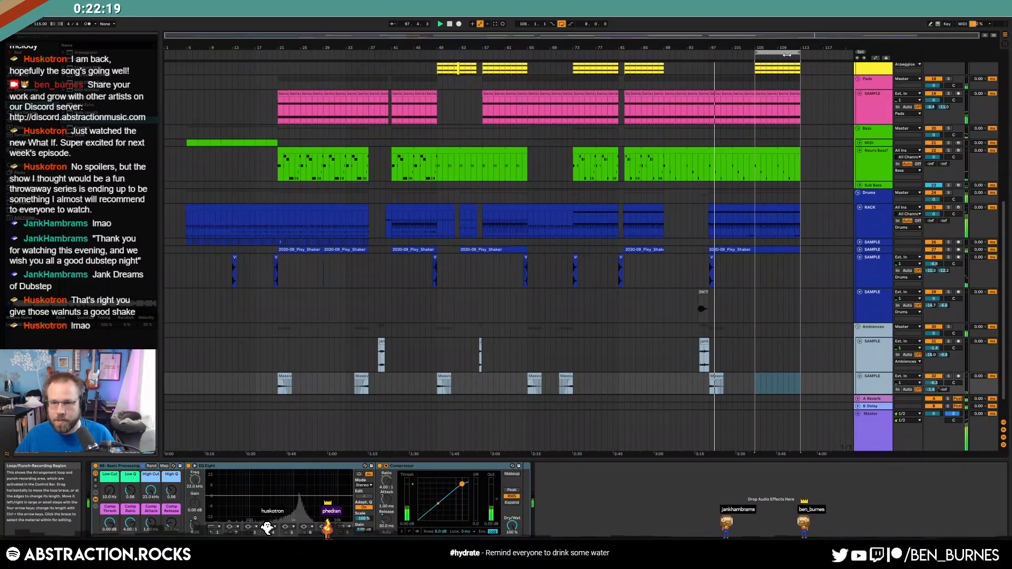
double_click(791, 216)
click(287, 415)
shift+click(286, 423)
key(0)
click(793, 206)
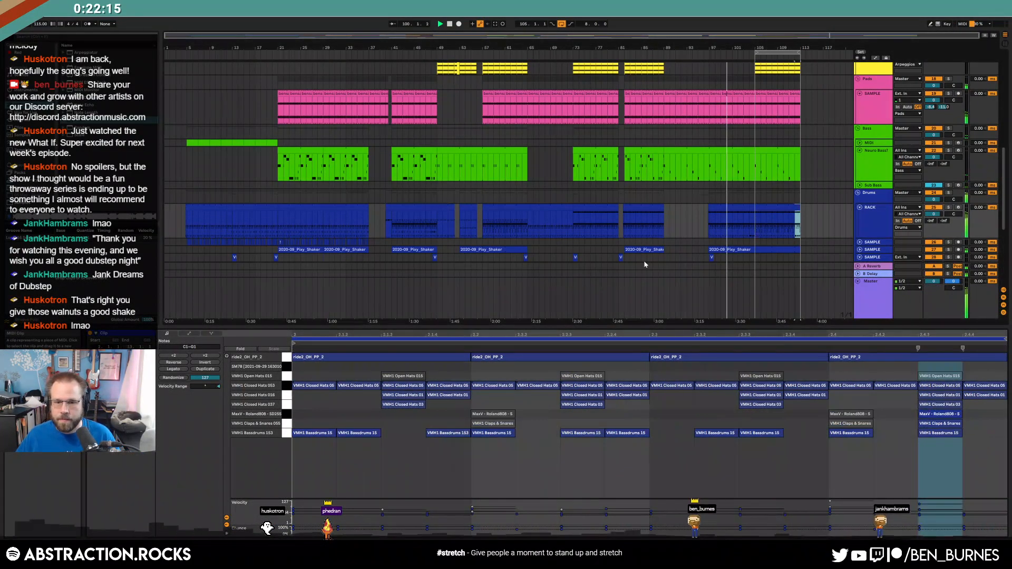
click(286, 415)
shift+click(286, 423)
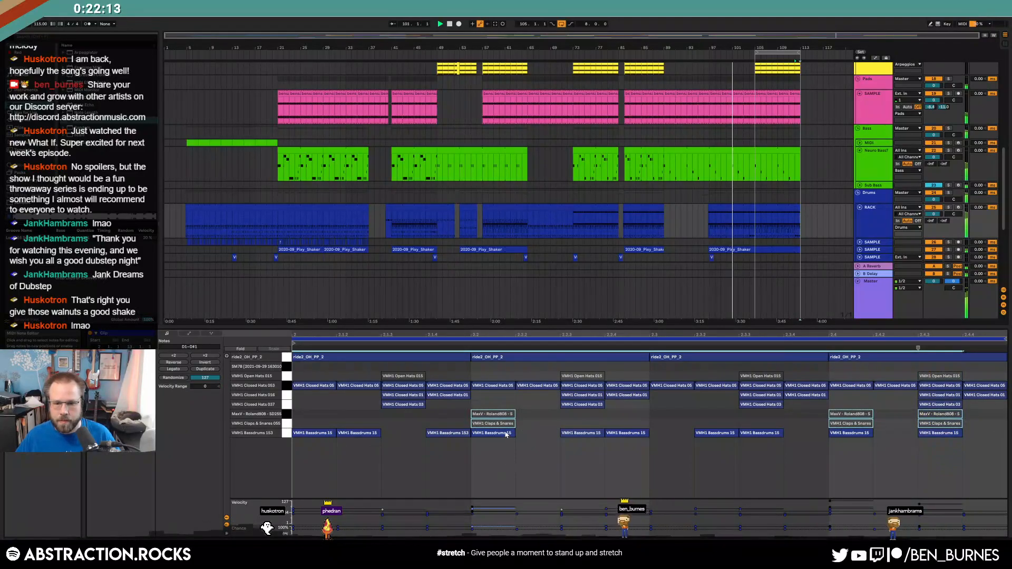
- Move the 808 snare and clap notes one beat earlier and delete the hits after the first one in the clip's last bar
drag(503, 422, 327, 415)
key(Delete)
drag(460, 335, 847, 331)
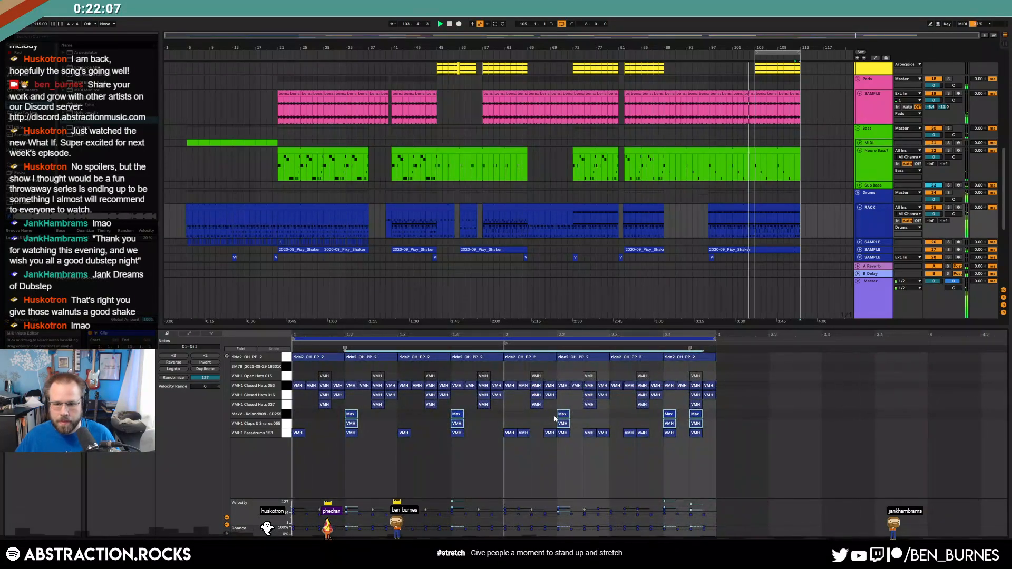
scroll(547, 419, up, 3)
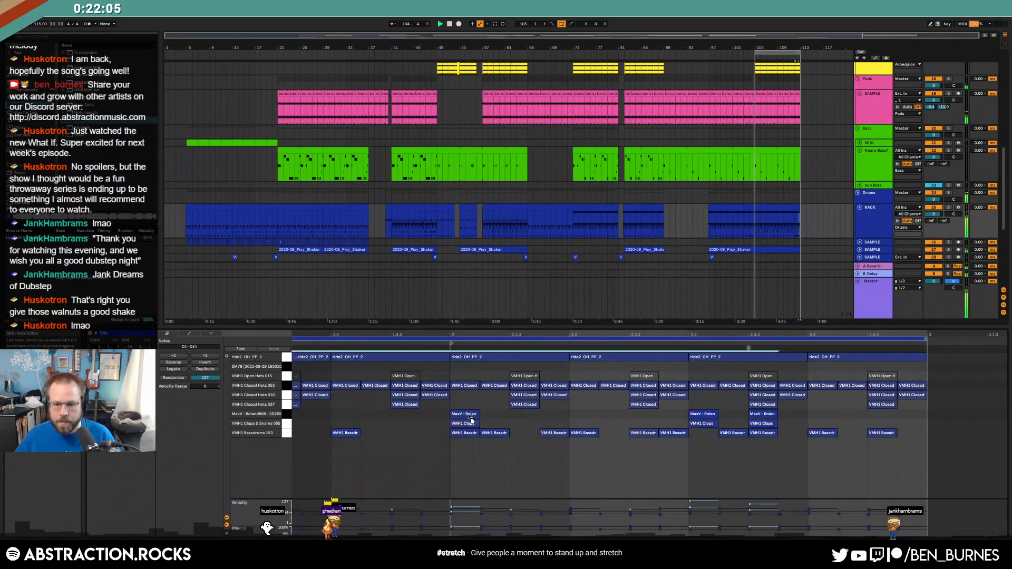
drag(652, 414, 772, 423)
key(Delete)
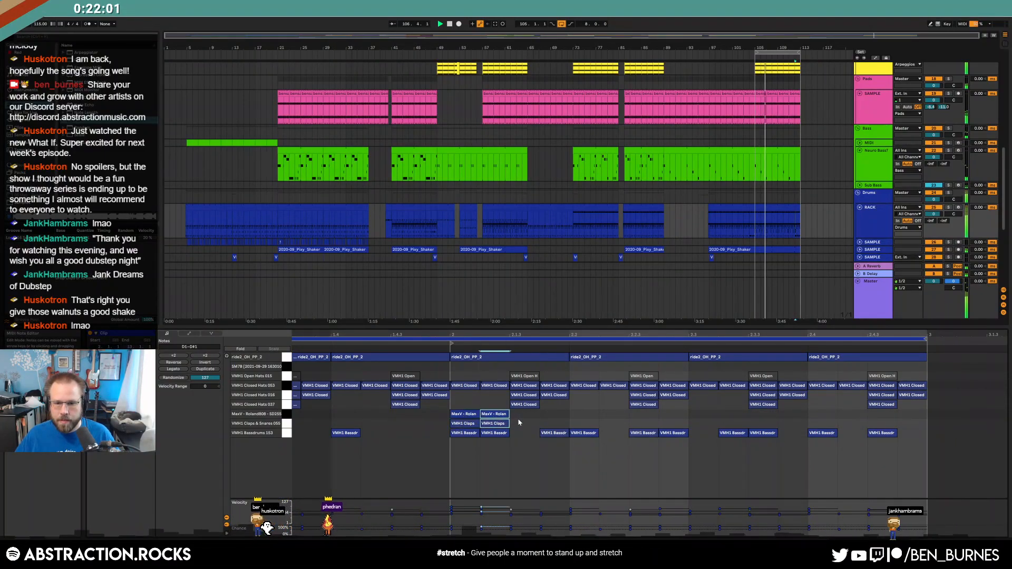
- Repeat the paired 808 snare and clap hits every three sixteenths to the end of the drum clip
drag(538, 416, 449, 428)
key(ctrl+d)
key(ctrl+d)
key(ctrl+d)
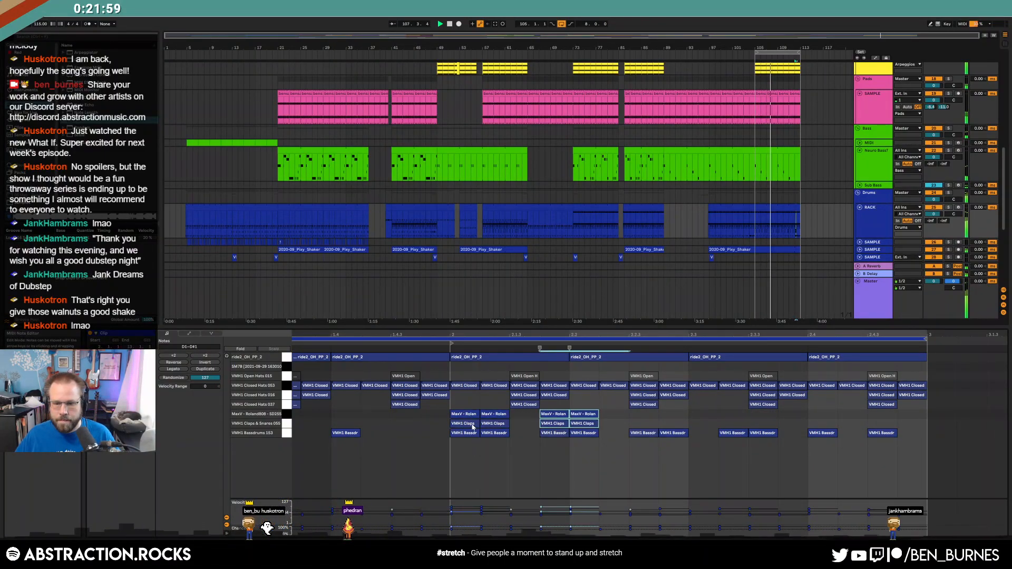
key(ctrl+d)
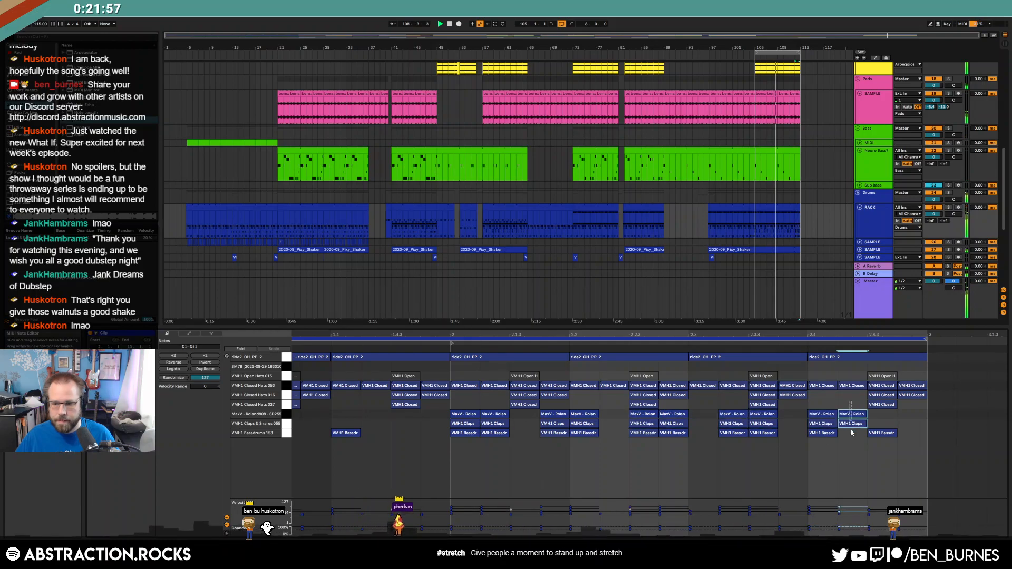
key(shift+Tab)
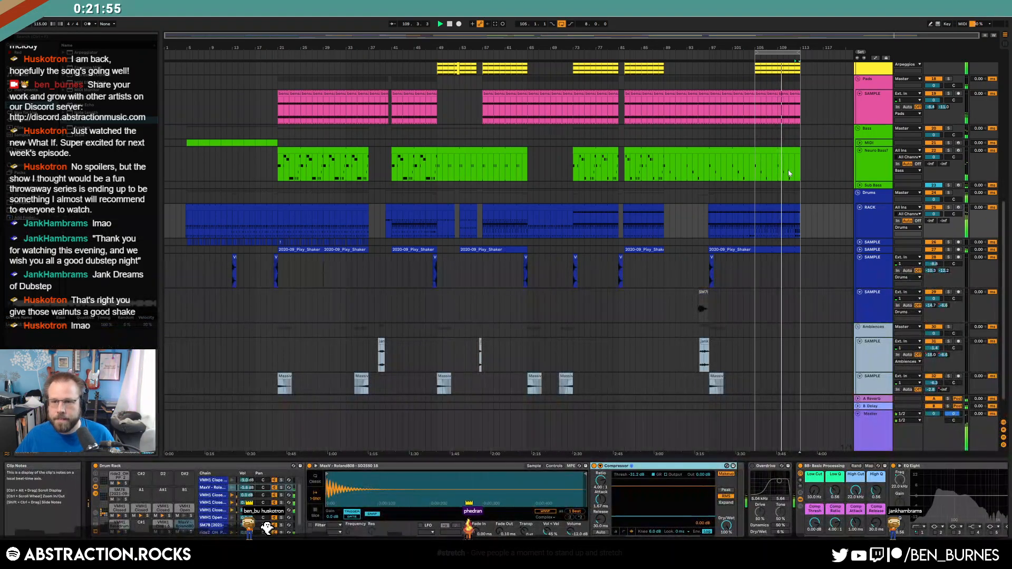
- Try to adjust the lower arpeggio's Osc-B Level automation just before bar 105, and undo it
scroll(813, 169, up, 5)
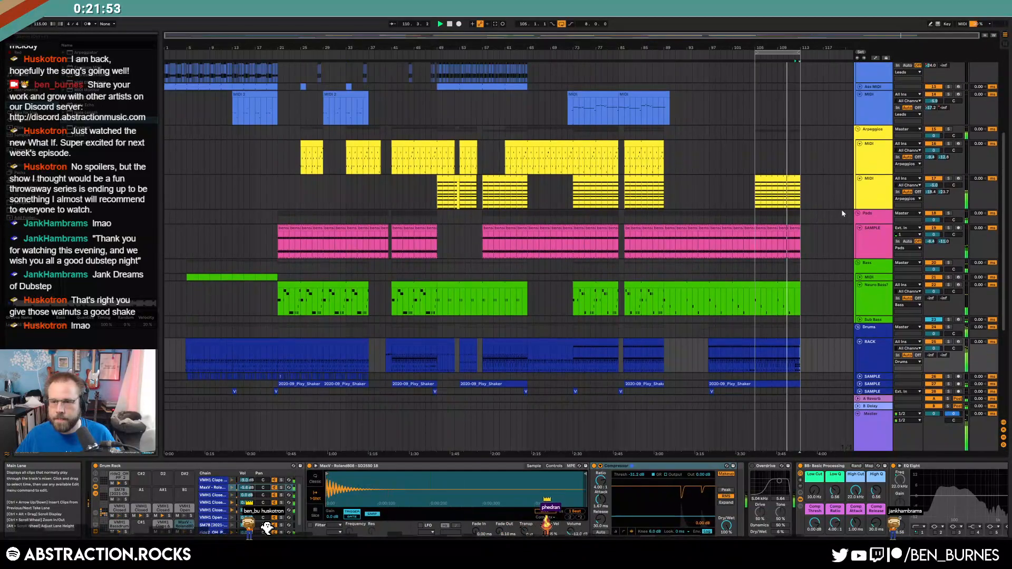
click(777, 193)
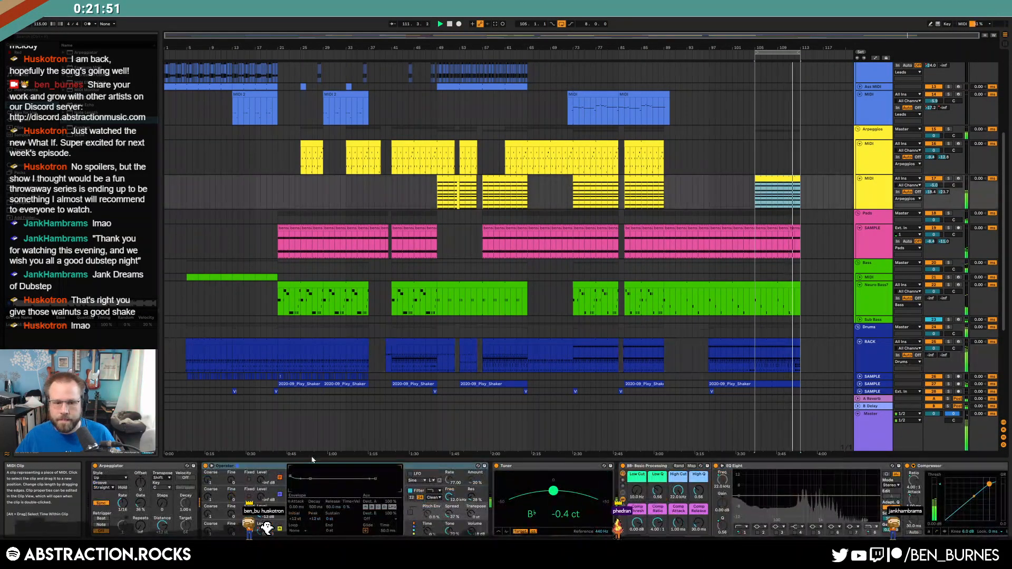
key(a)
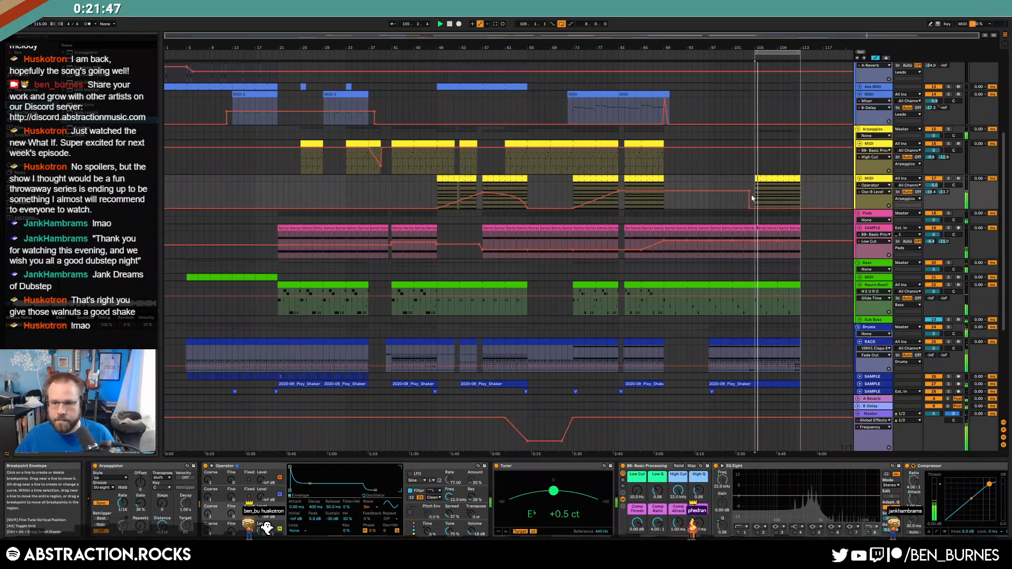
drag(750, 194, 750, 200)
key(ctrl+z)
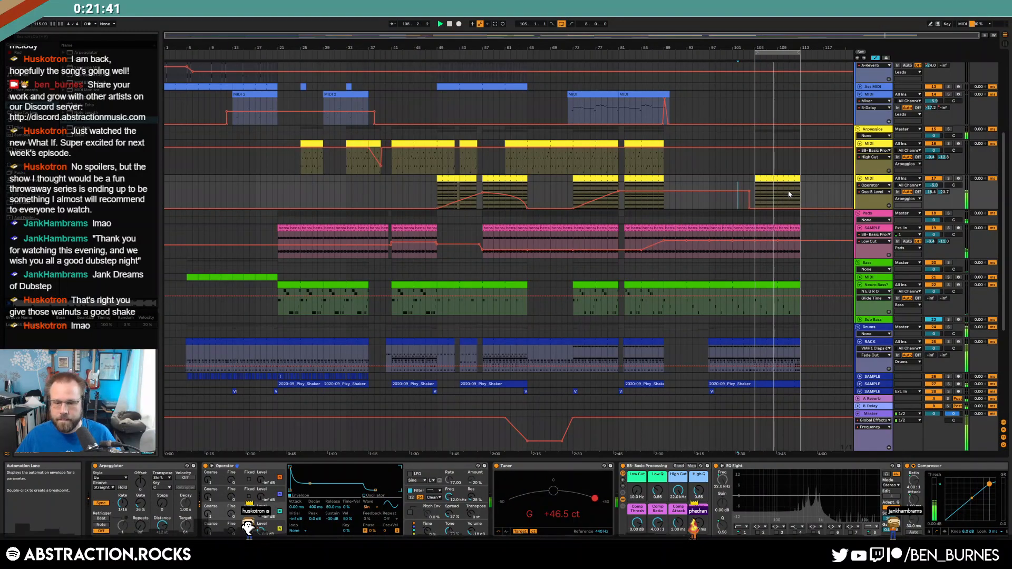
key(a)
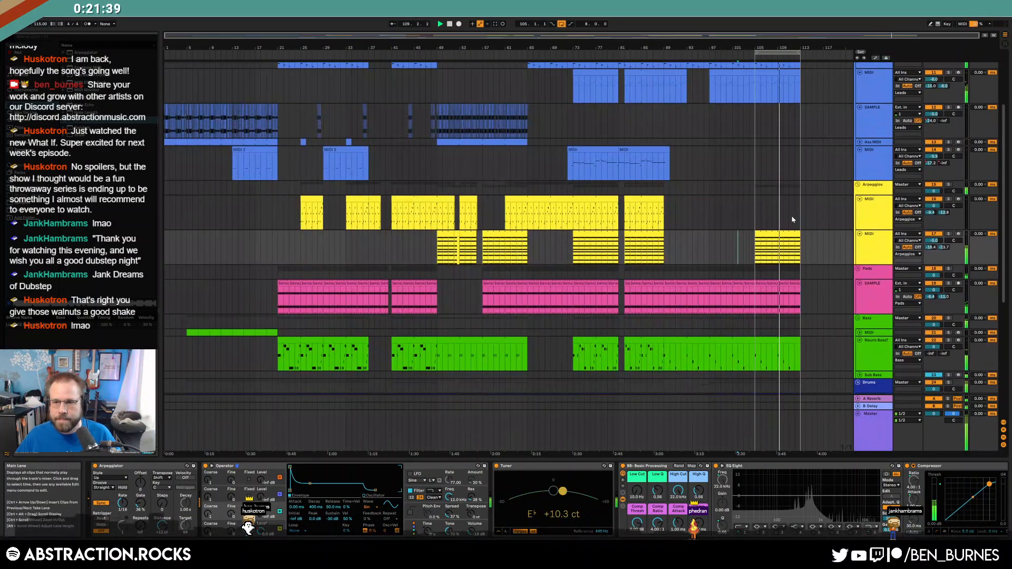
- Automate the lower arpeggio's Arpeggiator Gate down to about 12 % from just before bar 105
click(780, 238)
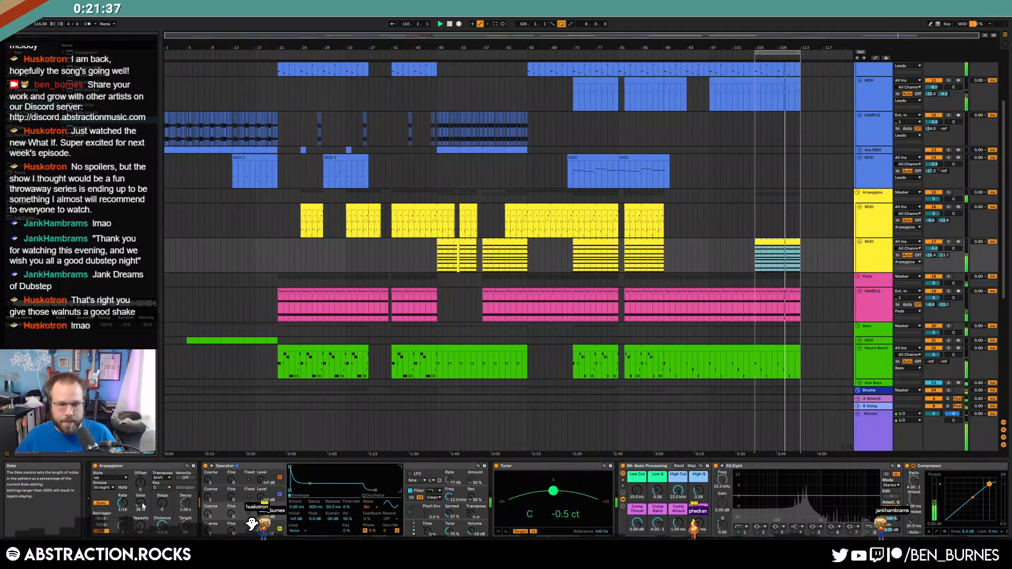
key(a)
drag(754, 271, 754, 281)
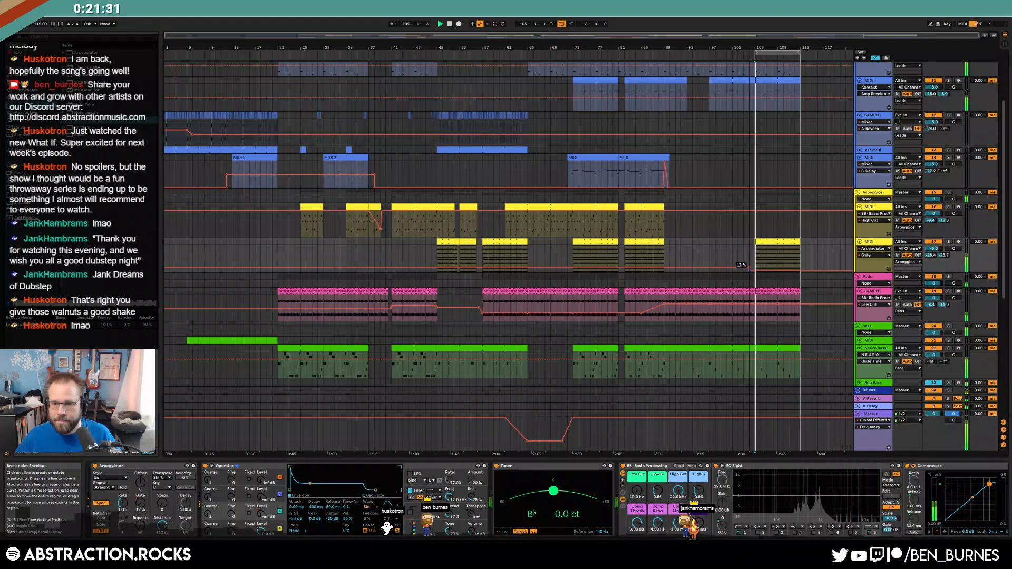
key(a)
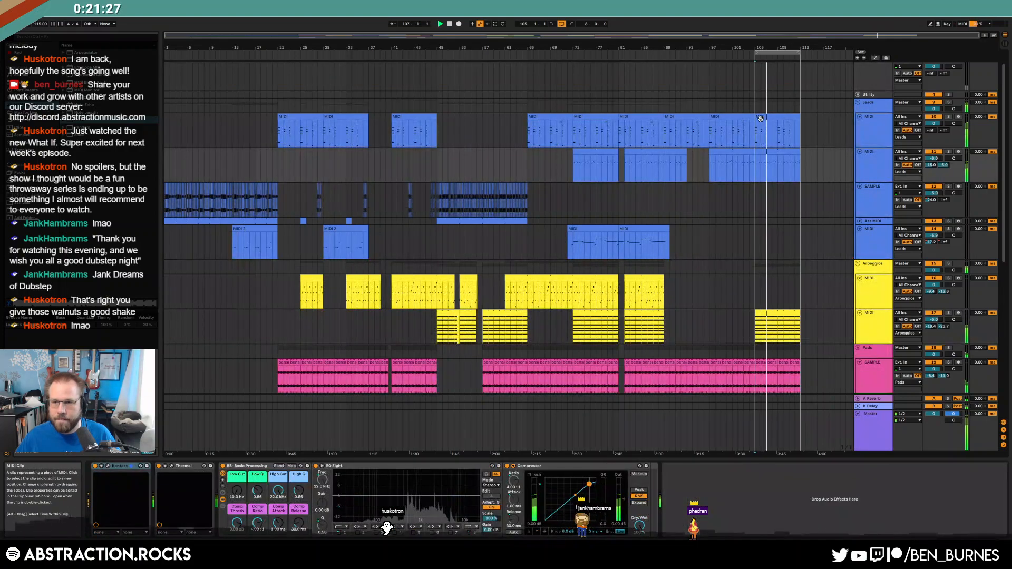
- Arm the Operator lead MIDI track and record a melody from about bar 103 to bar 113
click(872, 236)
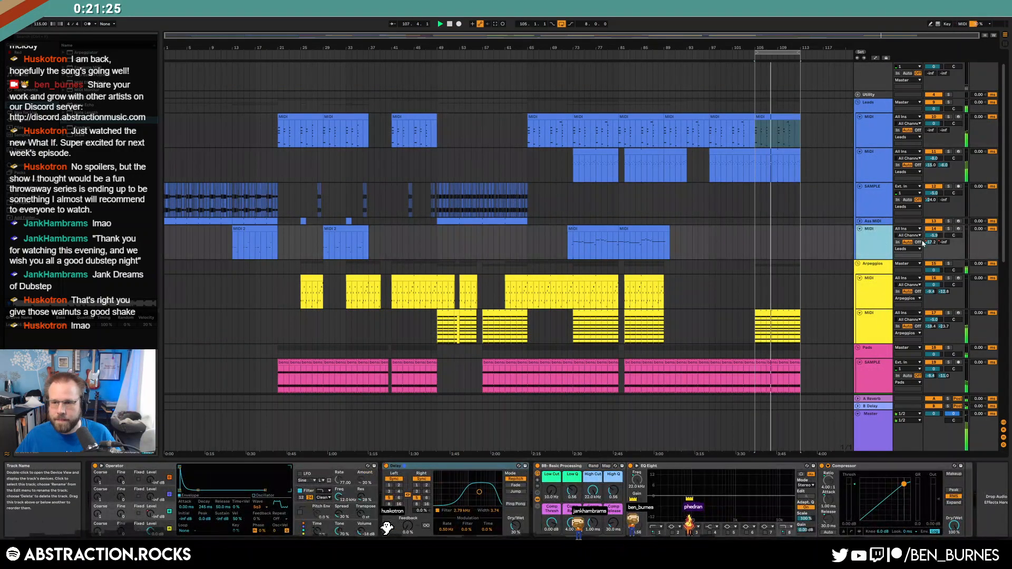
click(959, 229)
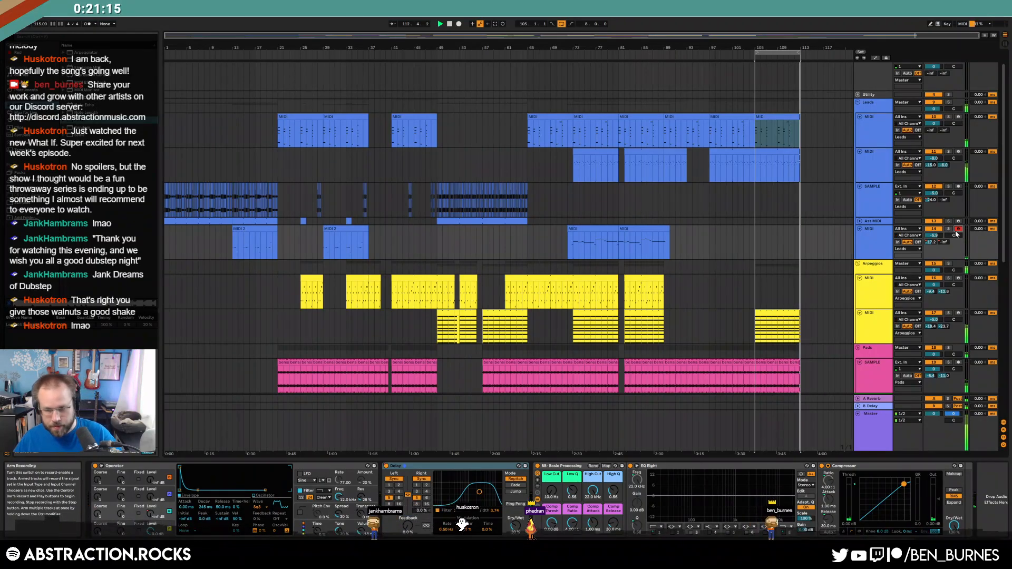
click(744, 242)
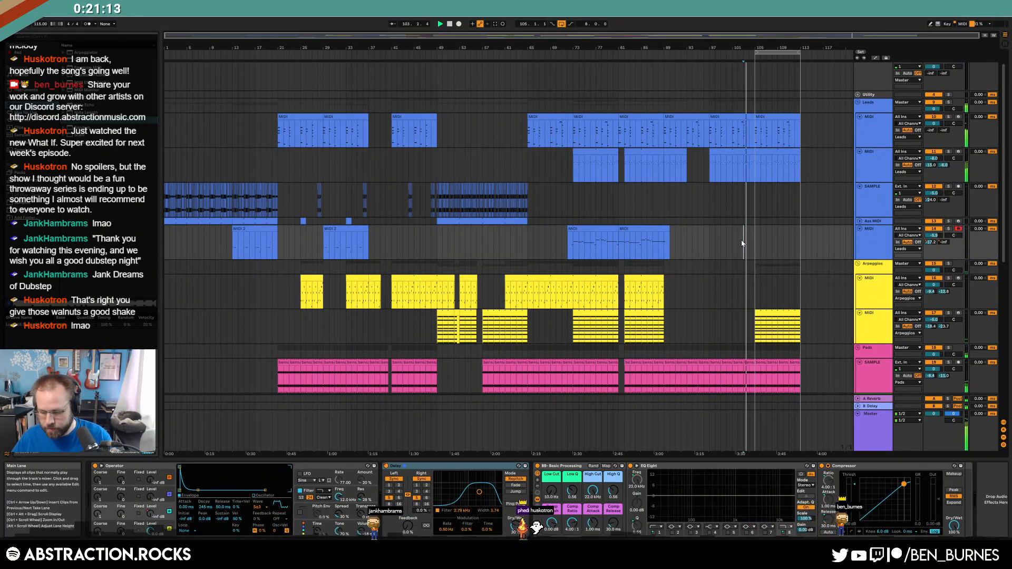
key(F9)
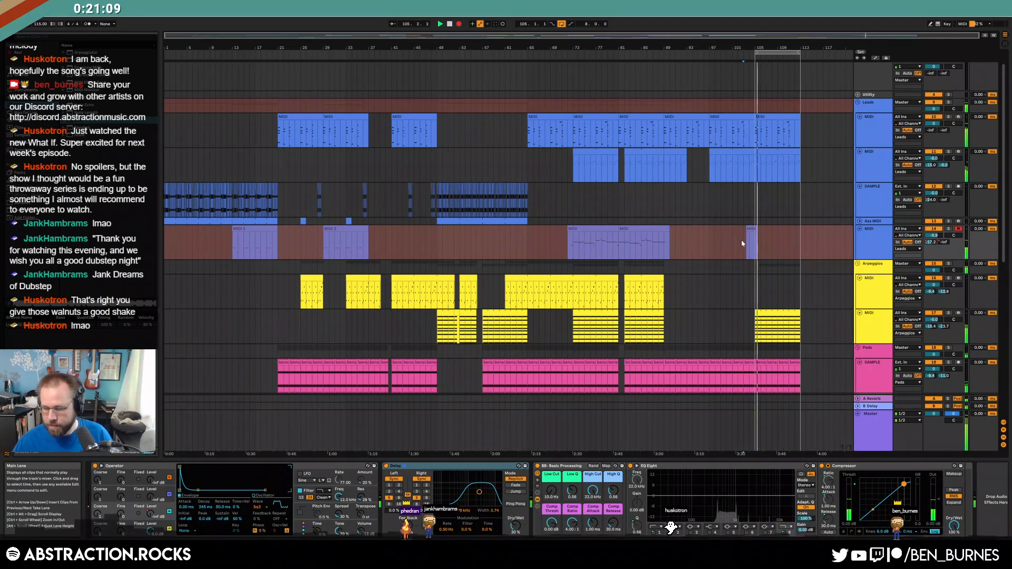
key(space)
key(F9)
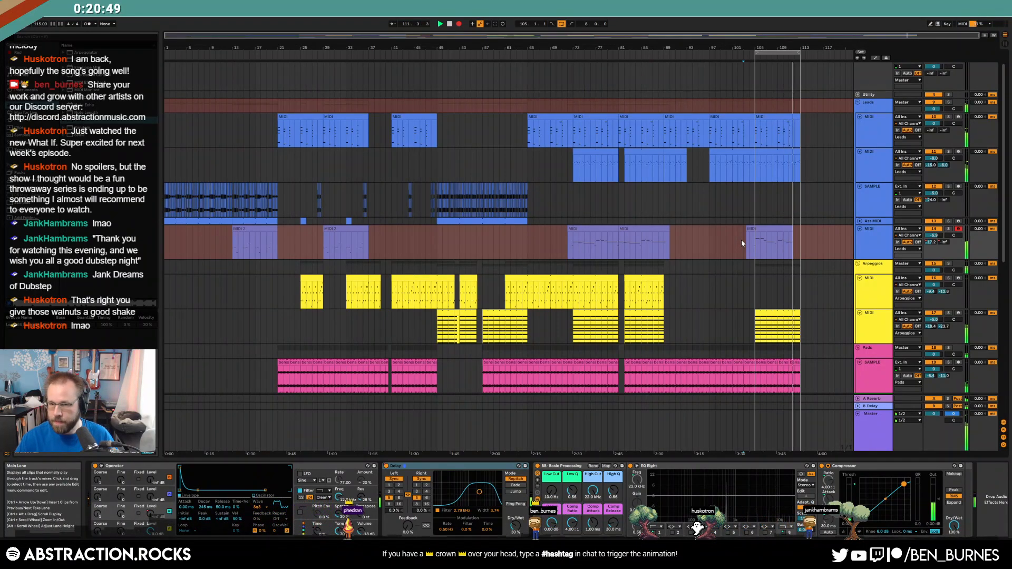
key(space)
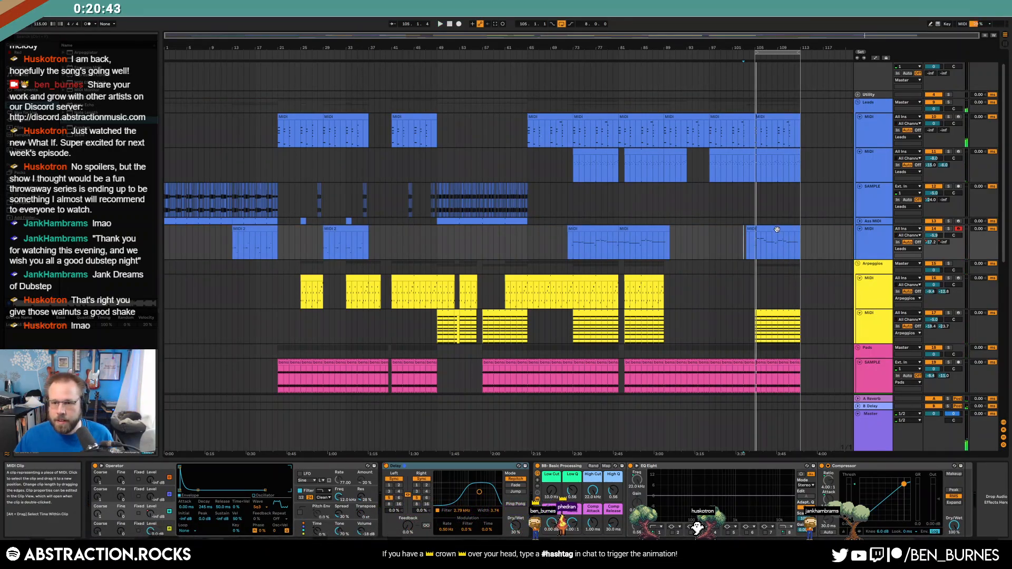
- Automate Operator's LFO On on the recorded lead track so it switches on around bar 102
click(788, 256)
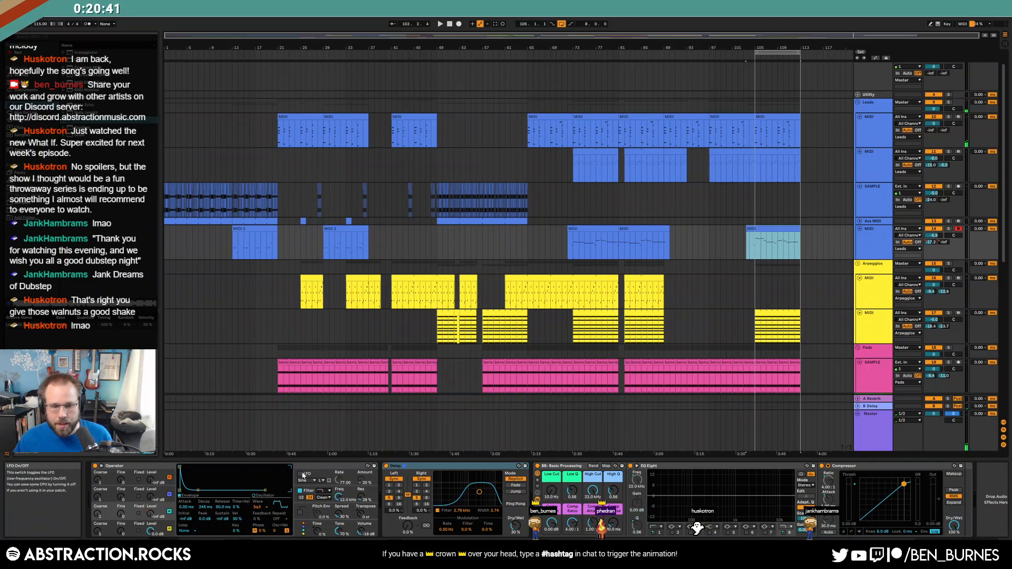
click(319, 476)
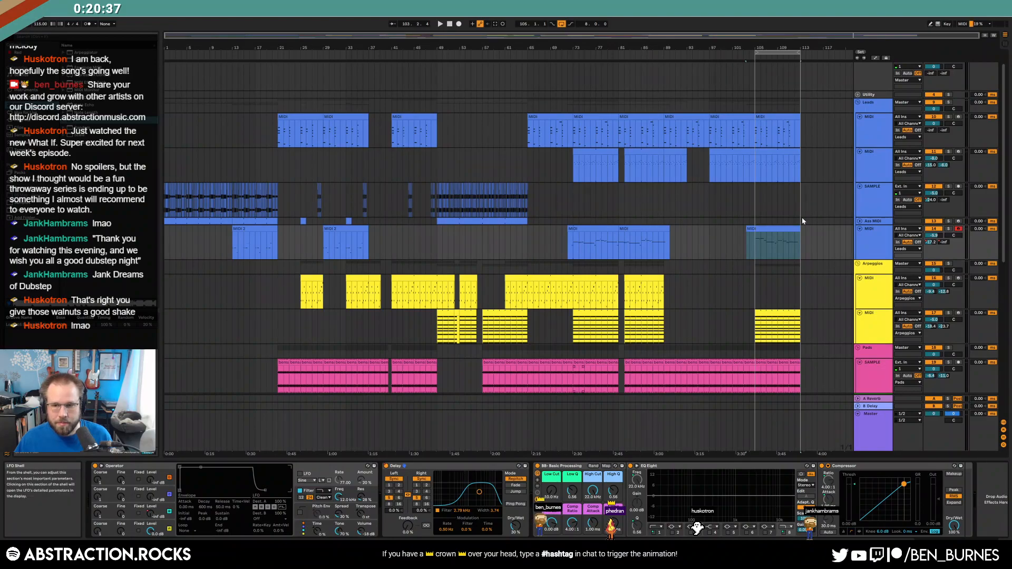
key(a)
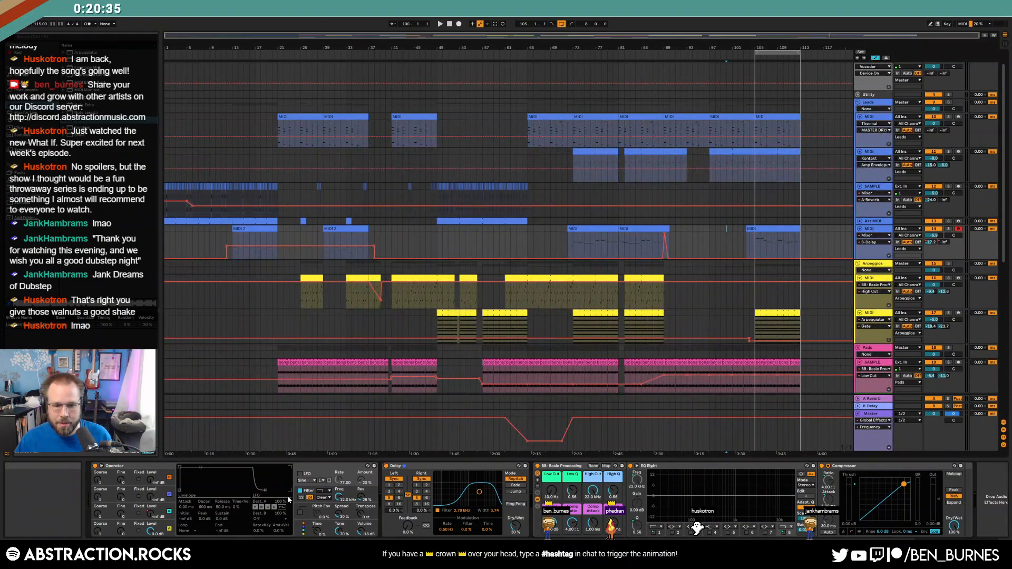
right_click(299, 479)
click(740, 252)
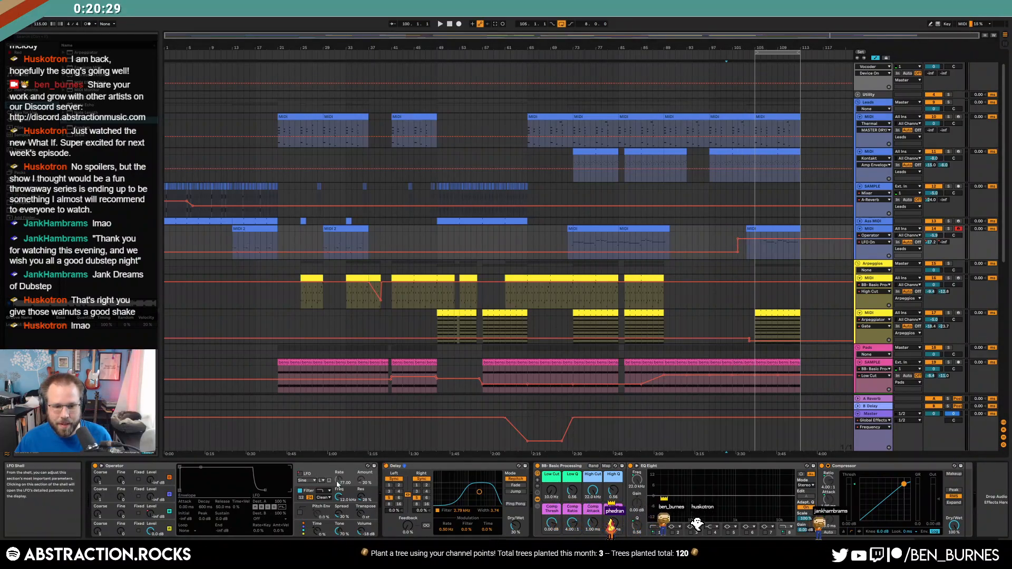
- Shape Operator's LFO with a lower amount, an attack of about 487 ms and a faster rate while playing the recorded lead
drag(360, 479, 347, 477)
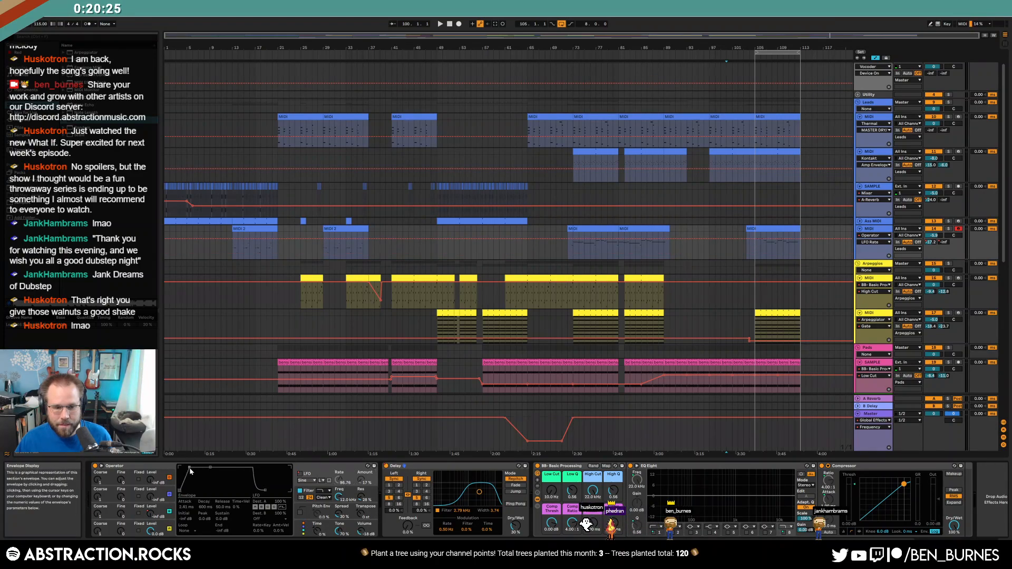
key(space)
key(a)
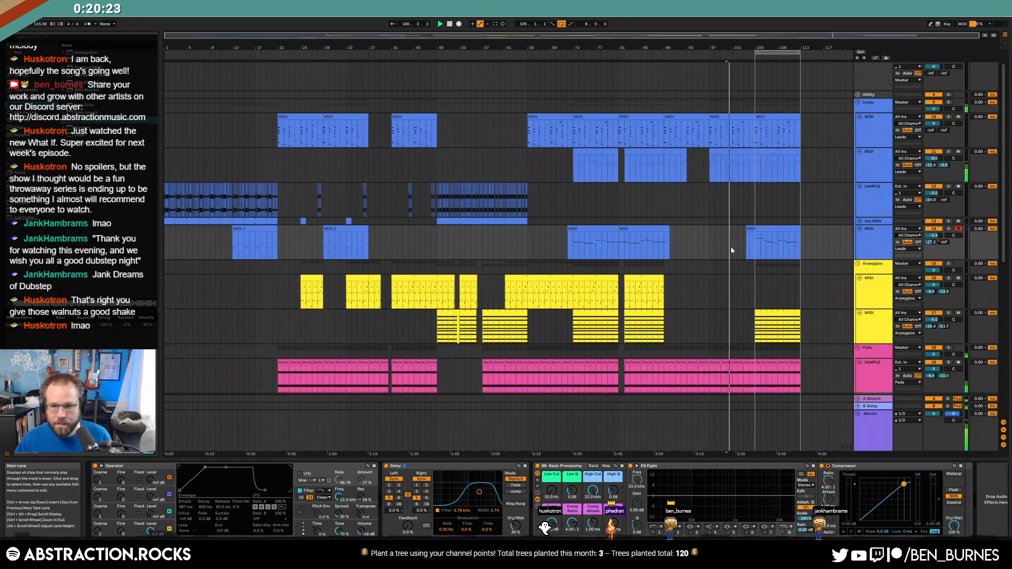
key(space)
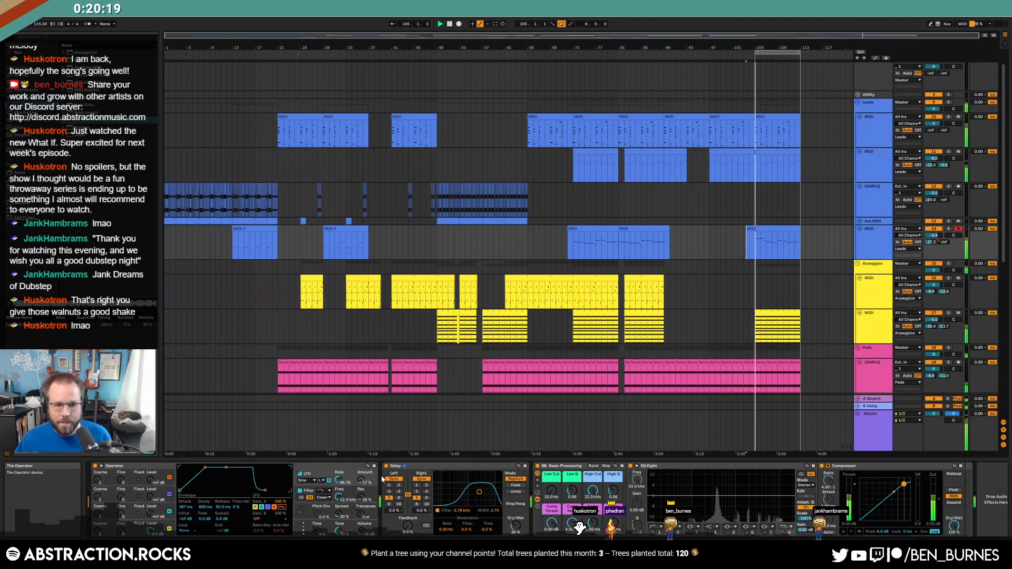
drag(338, 480, 338, 476)
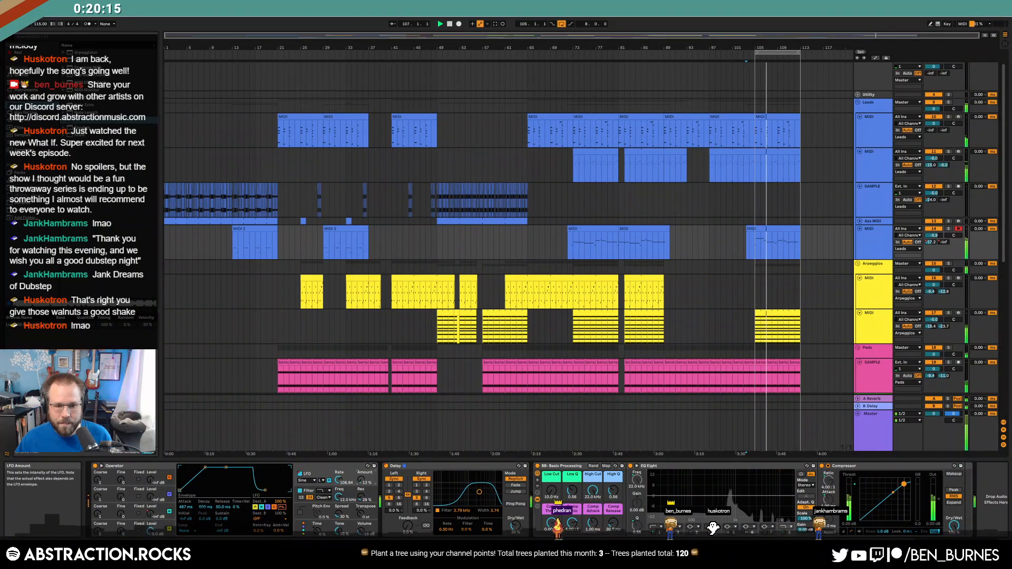
- Fine-tune Operator's LFO on the recorded lead with an envelope attack of about 1.8 s and a slower rate
drag(205, 468, 208, 467)
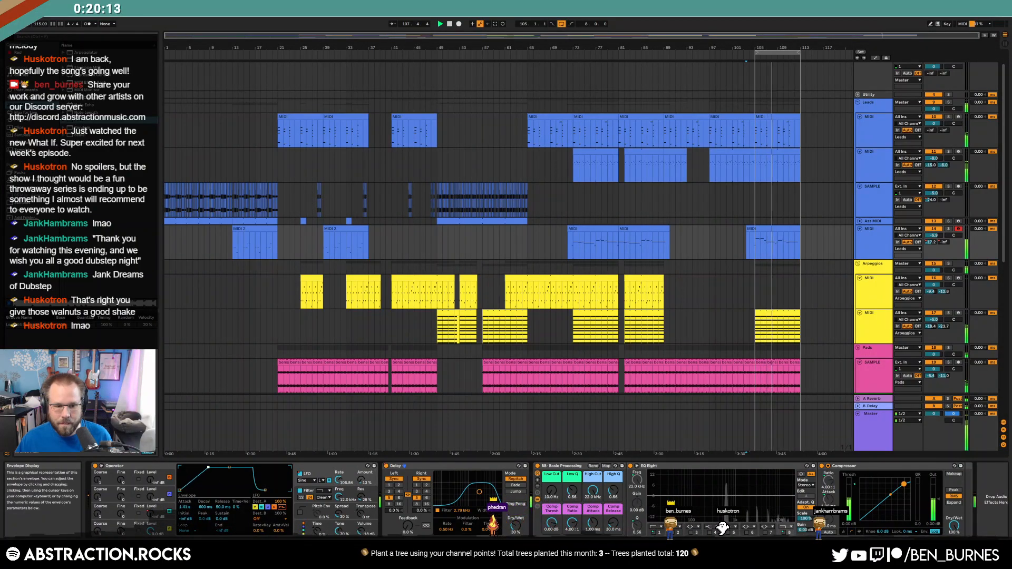
drag(214, 467, 213, 467)
drag(343, 484, 344, 488)
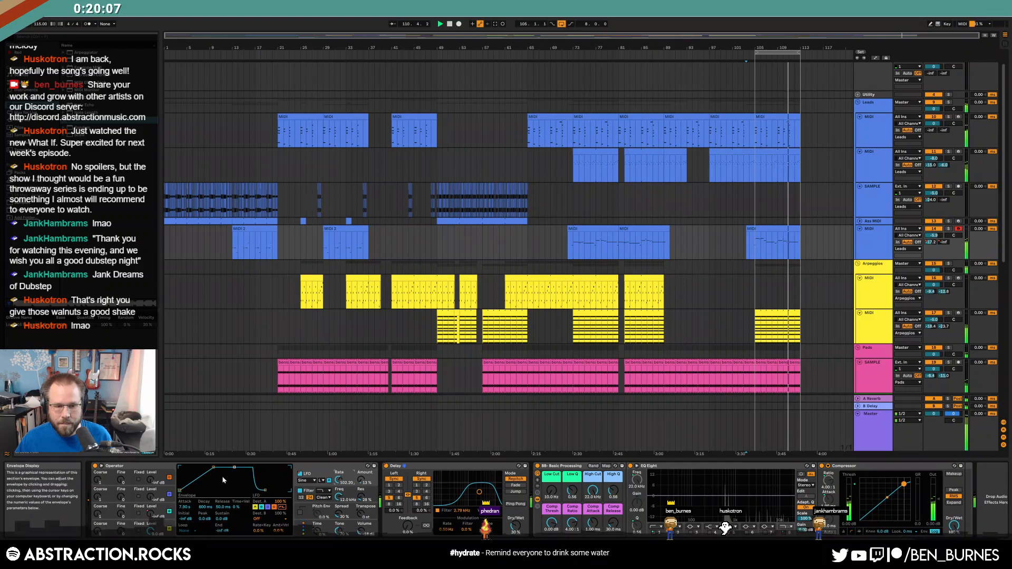
drag(213, 467, 212, 467)
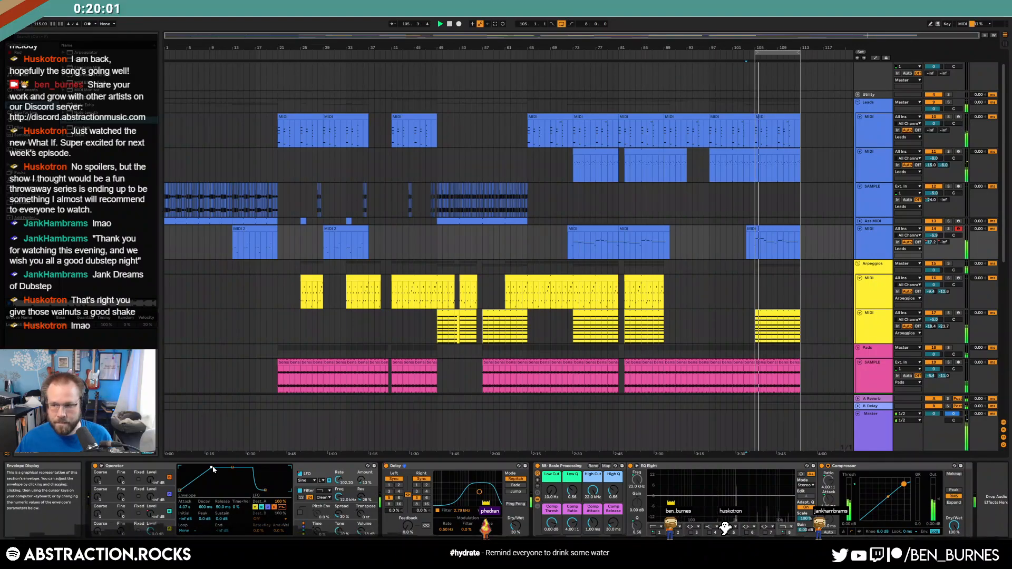
drag(213, 468, 210, 468)
drag(339, 482, 339, 487)
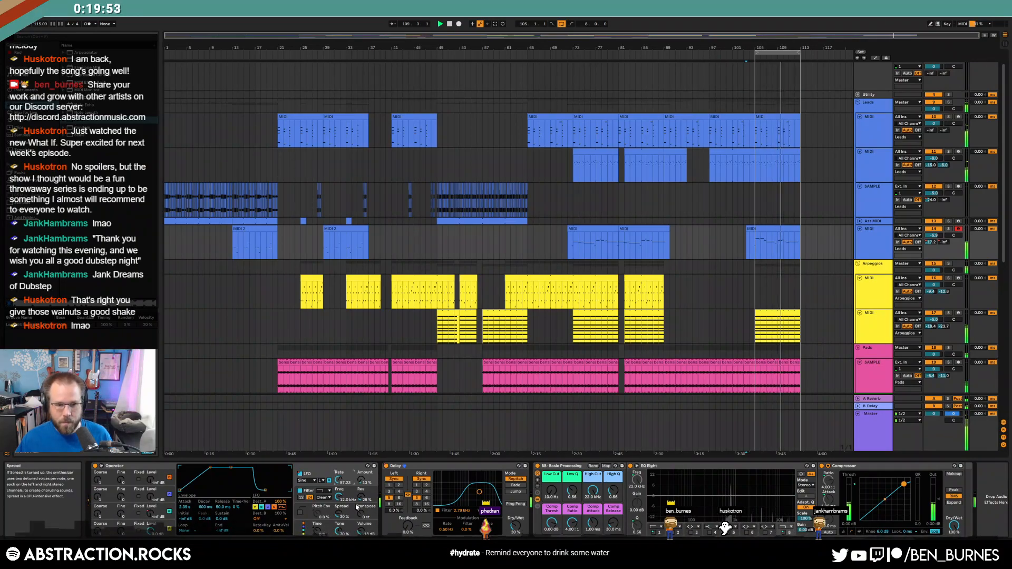
- Lower the final long D#4 note of the recorded lead clip to C4 and nudge it slightly earlier
double_click(792, 230)
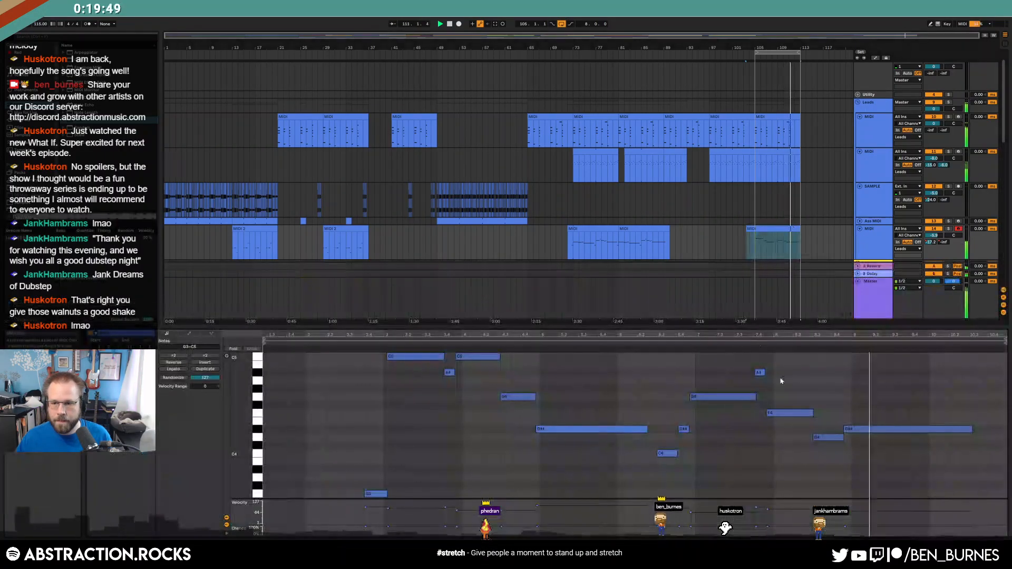
click(901, 452)
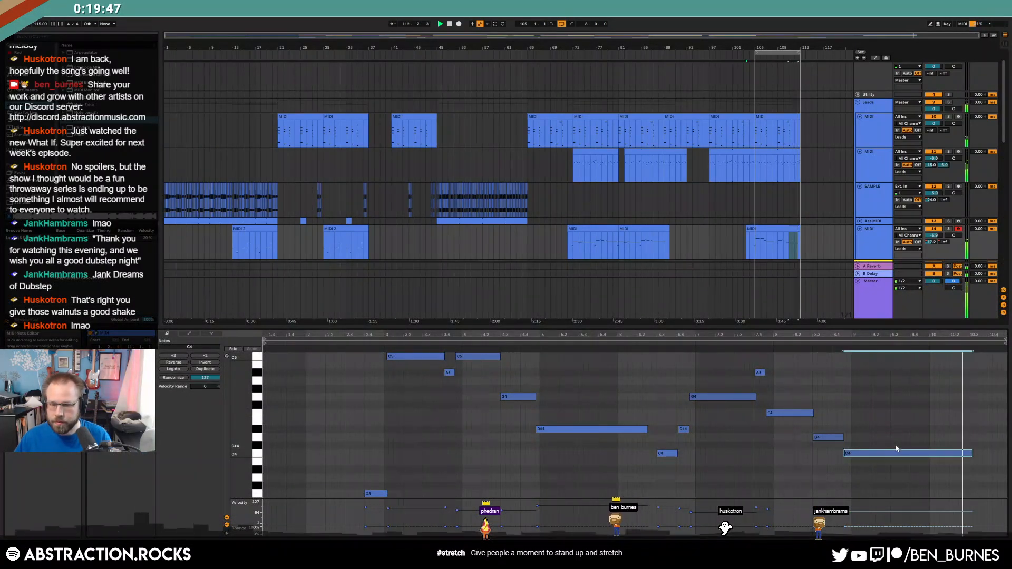
key(Left)
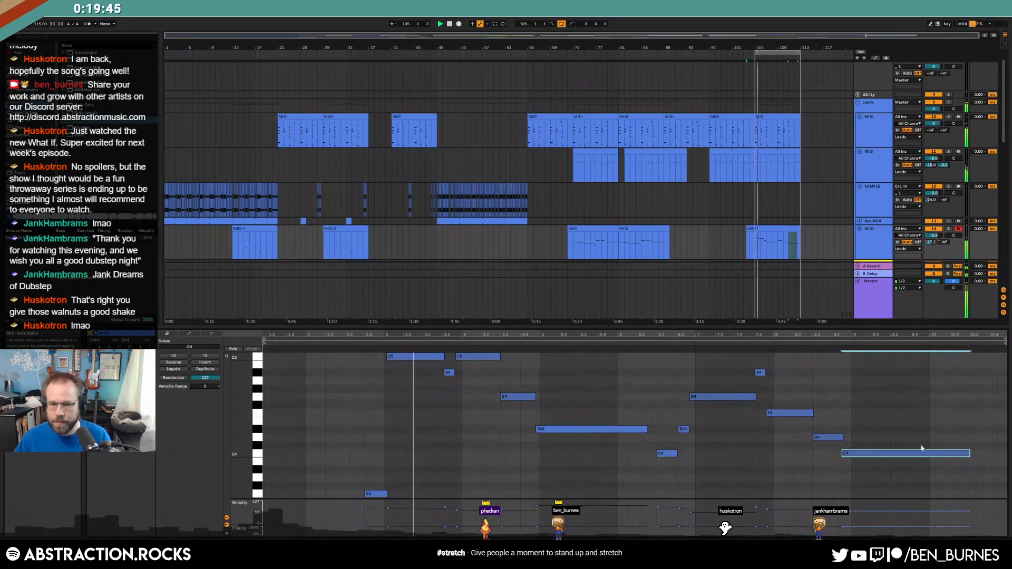
- Nudge the lead clip's late C5, A#4, D#4, G4, F4 and D4 notes slightly earlier to tighten the timing
click(436, 354)
click(449, 372)
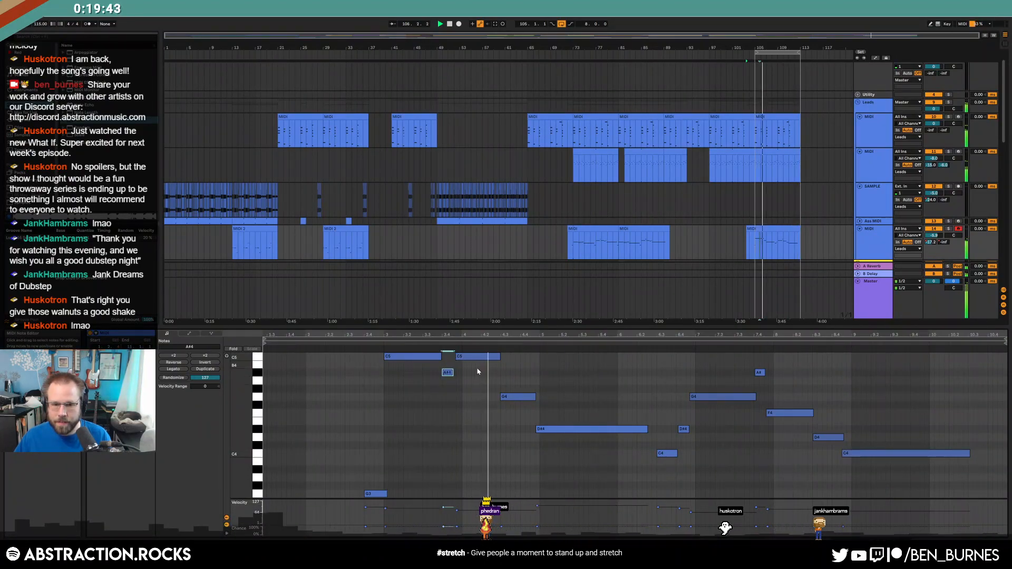
click(585, 428)
key(Left)
click(684, 429)
key(Left)
click(724, 397)
key(Left)
click(759, 373)
key(Left)
click(791, 413)
key(Left)
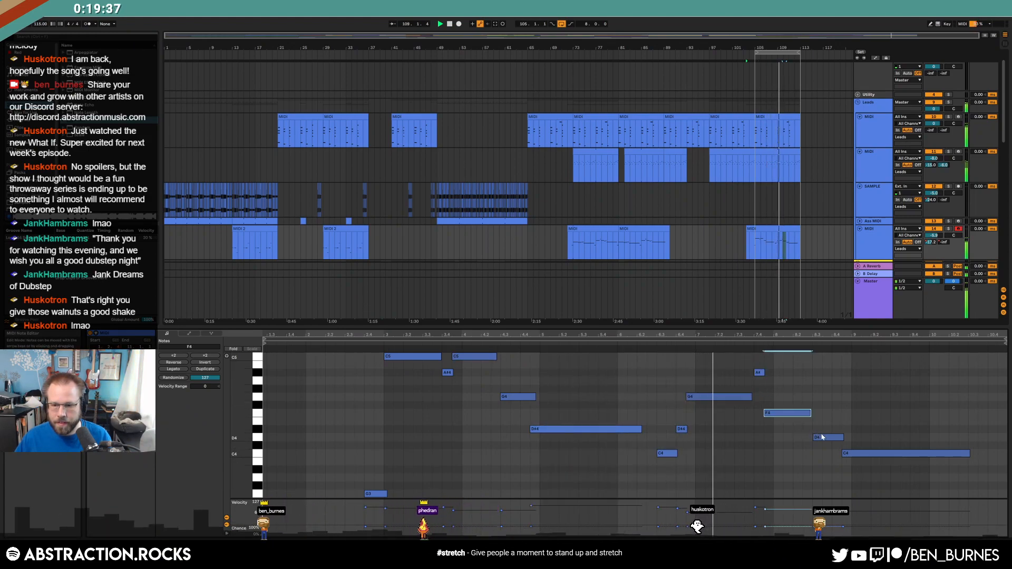
click(838, 437)
click(866, 453)
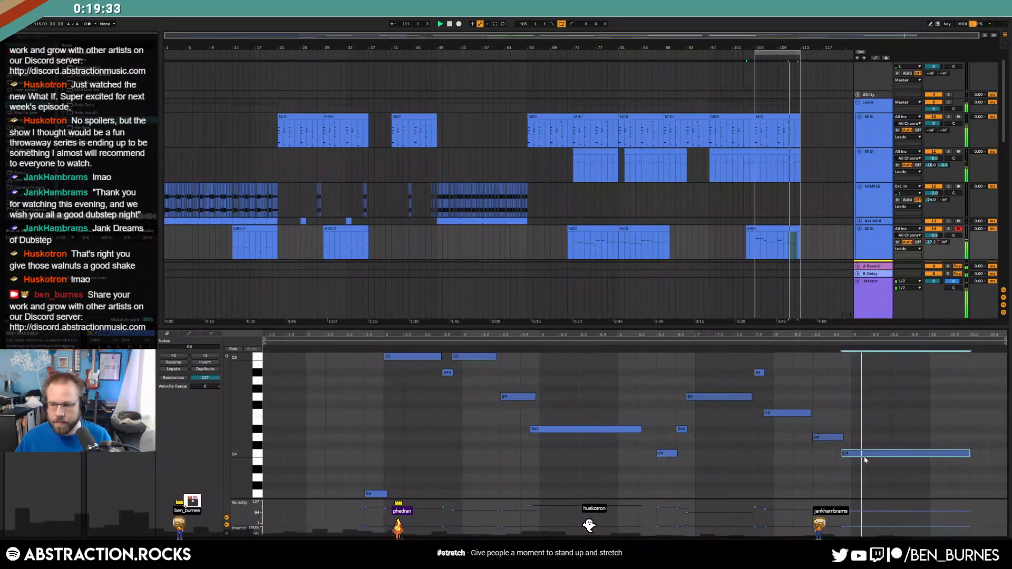
key(shift+Tab)
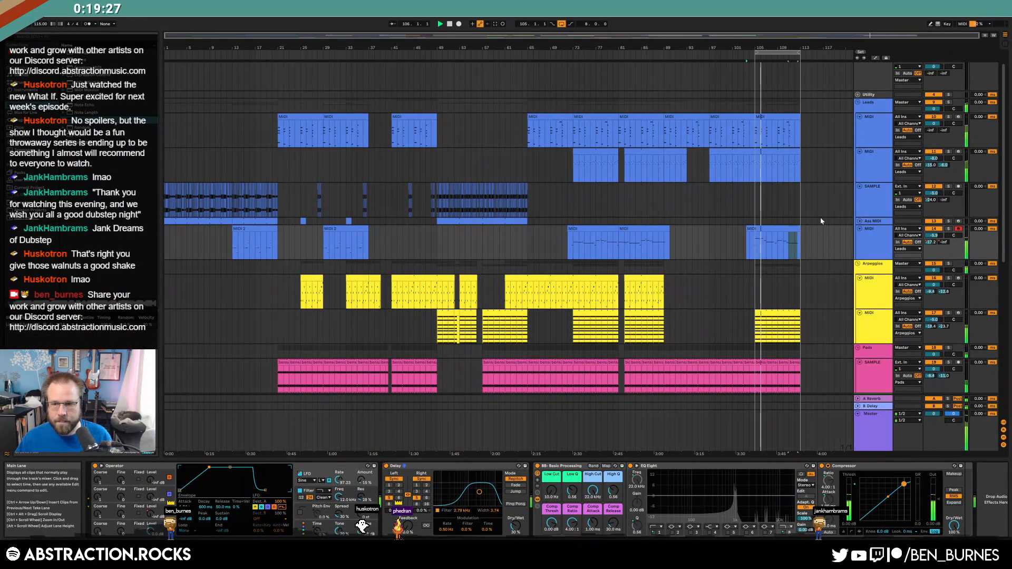
- In the drum fill before bar 113, mute the open and closed hats and repeat a shortened ride hit along the syncopated accents
scroll(810, 325, up, 5)
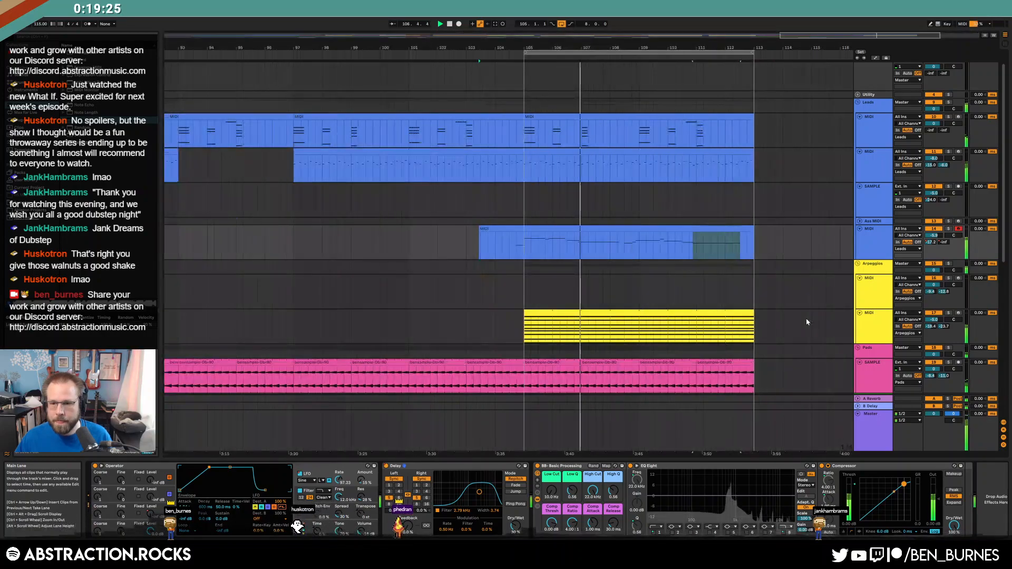
scroll(810, 325, down, 6)
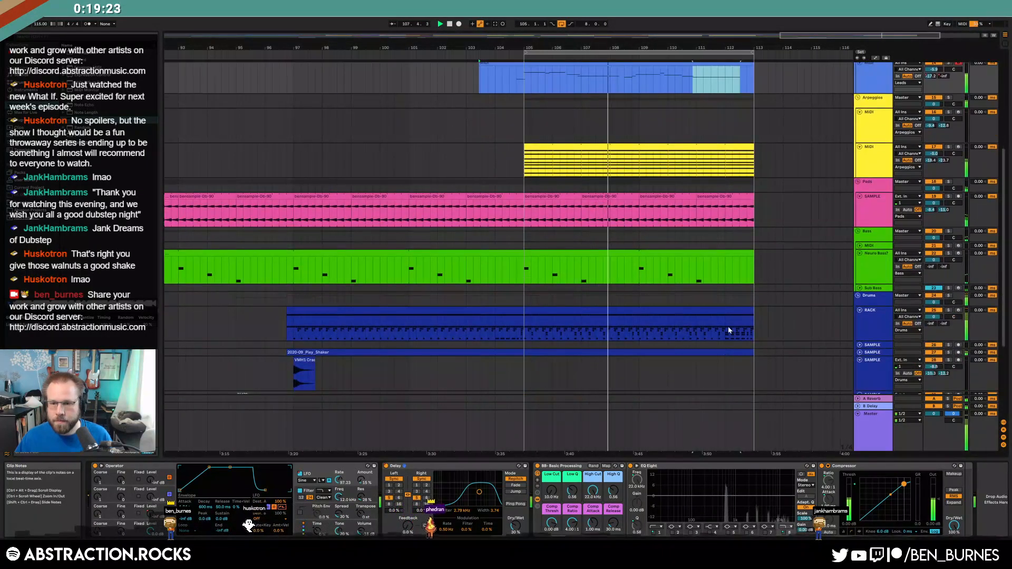
double_click(730, 331)
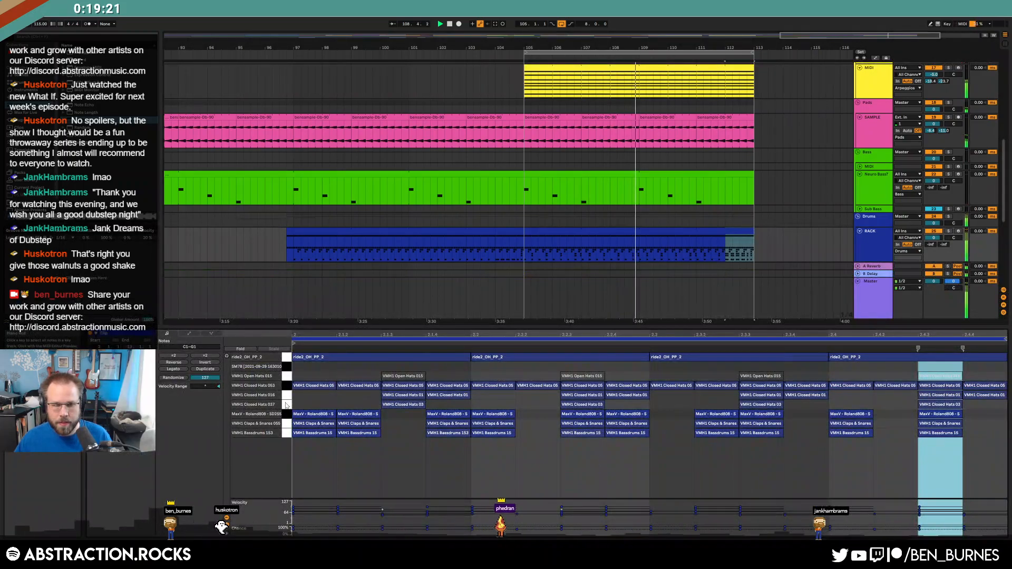
drag(287, 404, 286, 376)
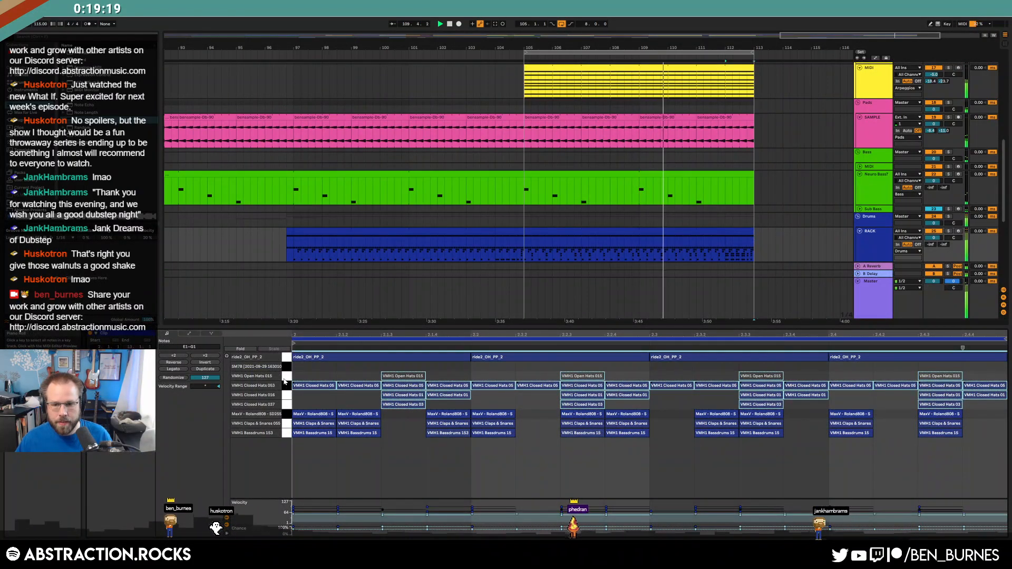
click(470, 360)
click(472, 357)
click(446, 360)
key(ctrl+d)
key(ctrl+d)
key(ctrl+d)
key(ctrl+d)
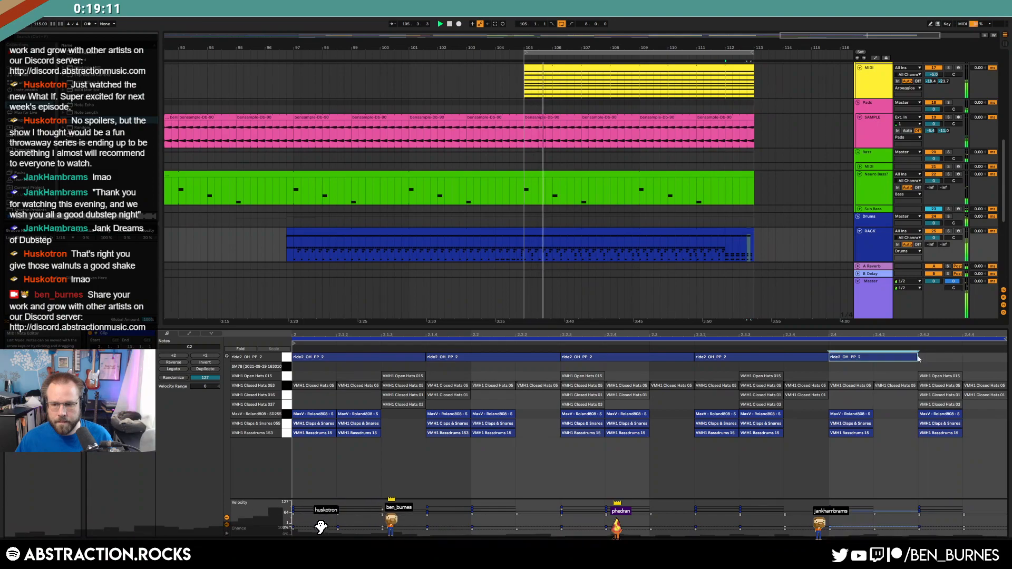
key(shift+Tab)
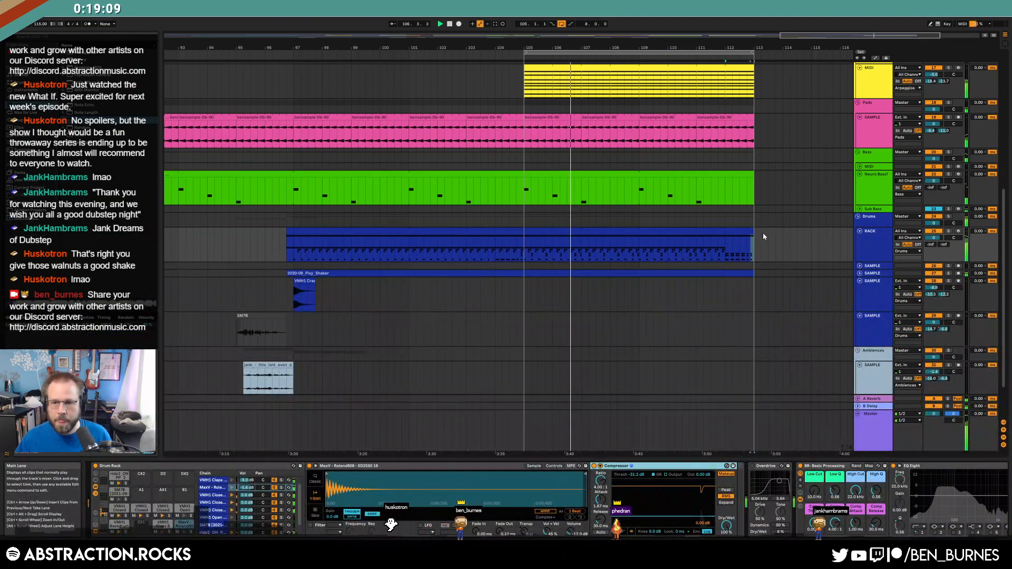
- Duplicate the drum rack section from bar 105 to 113 twice, up to bar 129
click(748, 231)
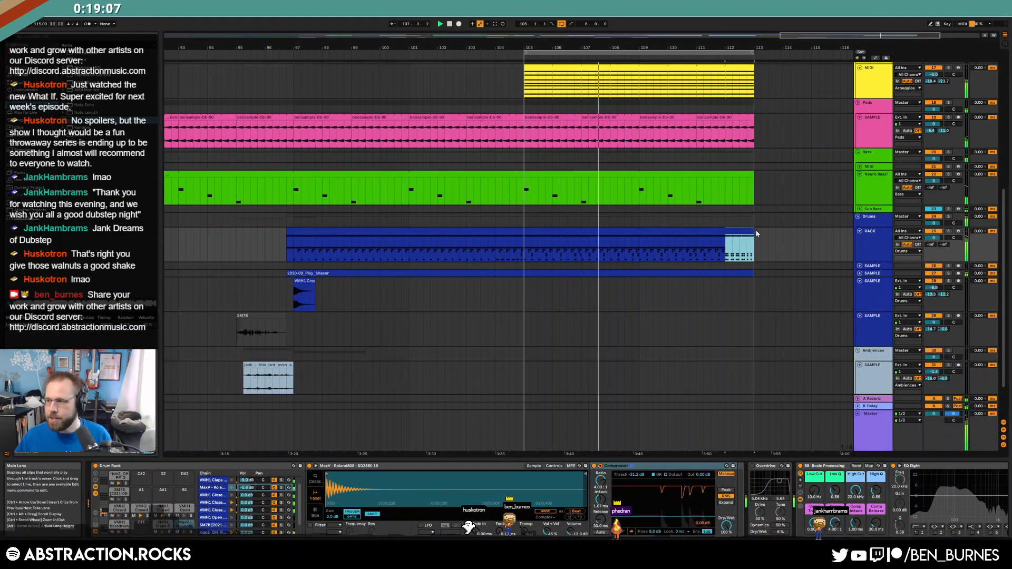
scroll(783, 244, down, 3)
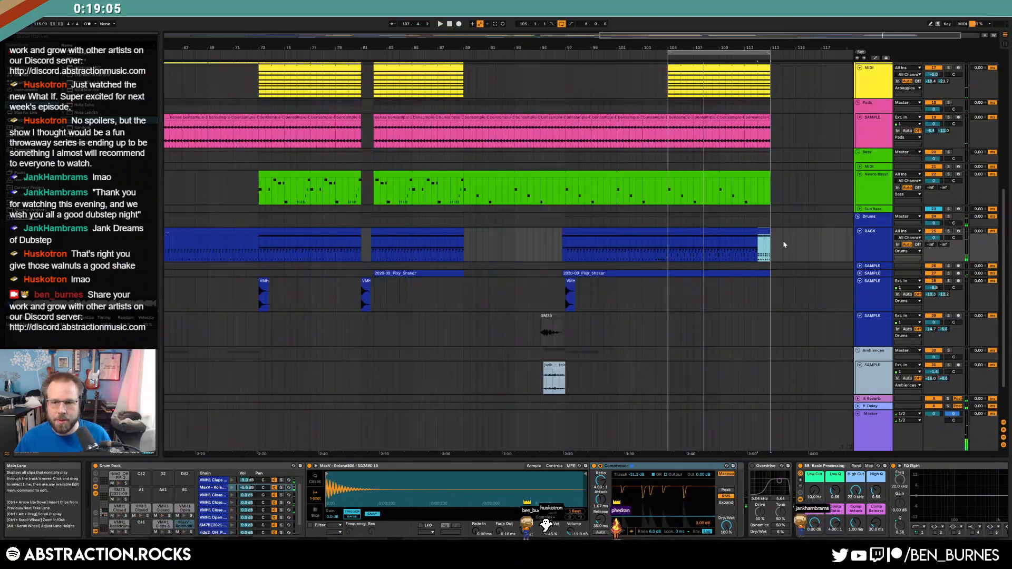
scroll(787, 270, up, 3)
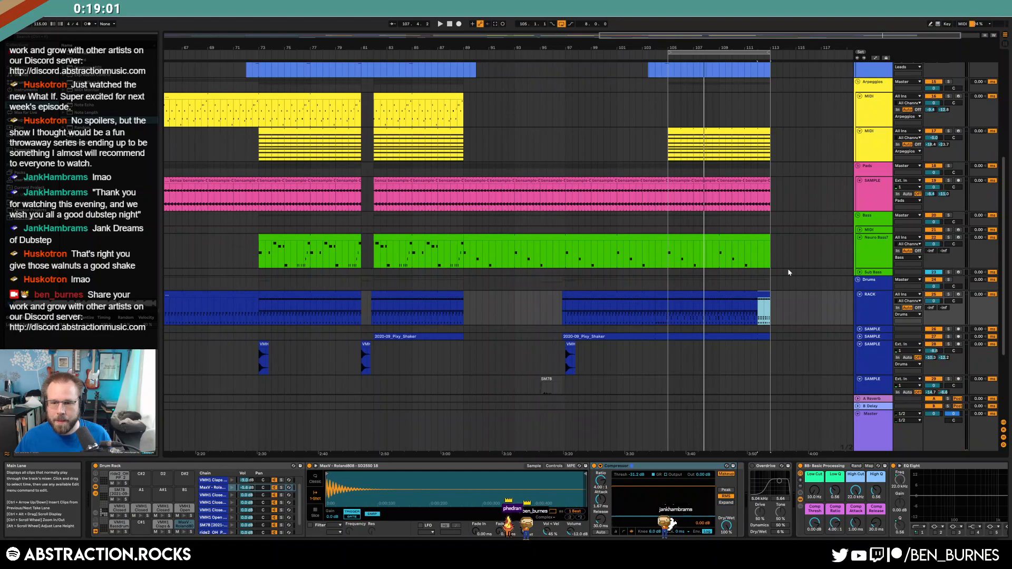
click(773, 306)
drag(709, 313, 669, 311)
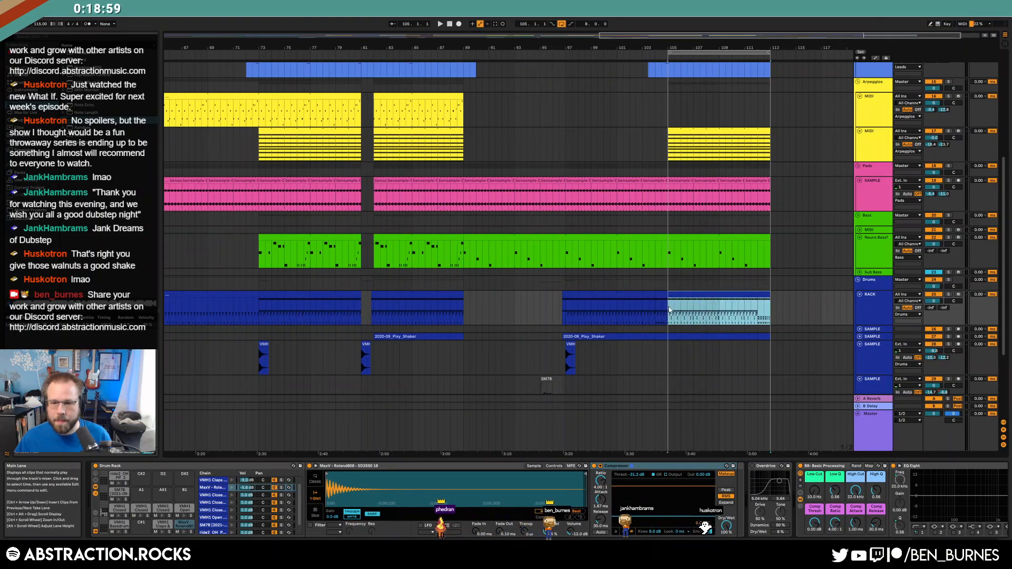
key(ctrl+d)
key(ctrl+d)
- Extend the Neuro Bass, pad sample and lower arpeggio parts from bar 113 to bar 129
drag(548, 240, 750, 249)
drag(549, 184, 455, 193)
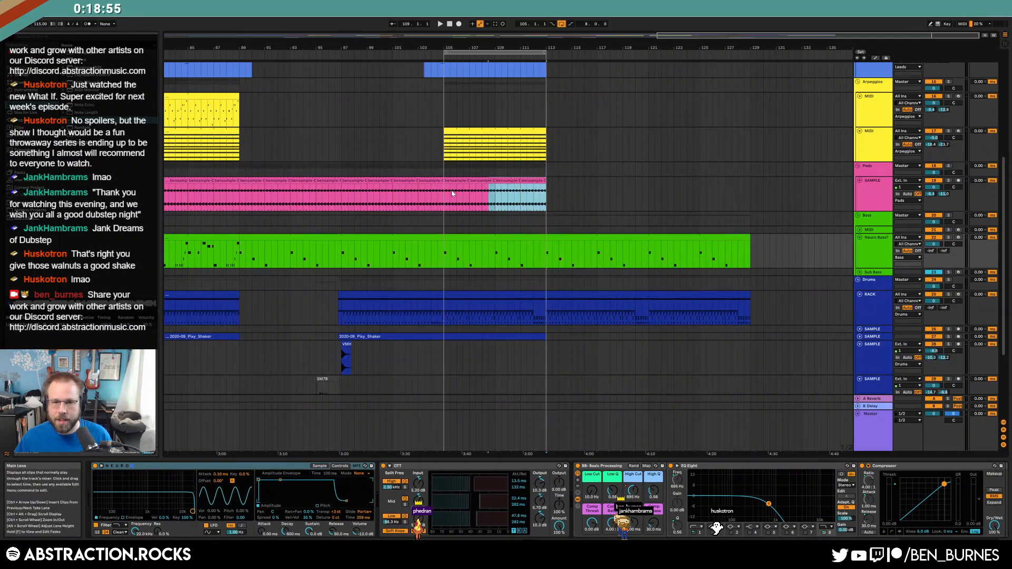
key(ctrl+d)
key(ctrl+d)
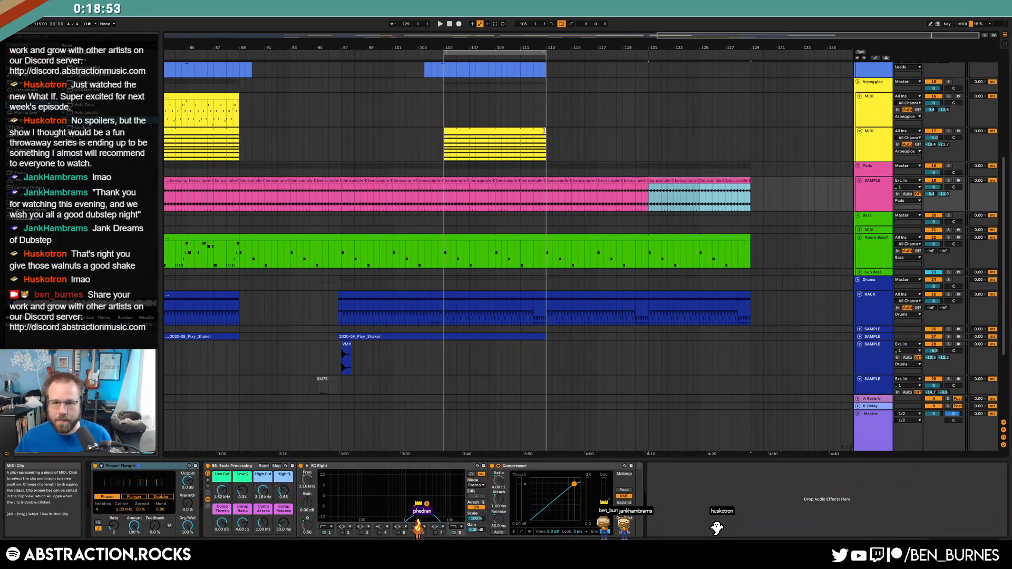
drag(546, 133, 747, 134)
- Trim the recorded lead clip to start at 104.3.1 and end at 112.3.1
scroll(536, 166, up, 5)
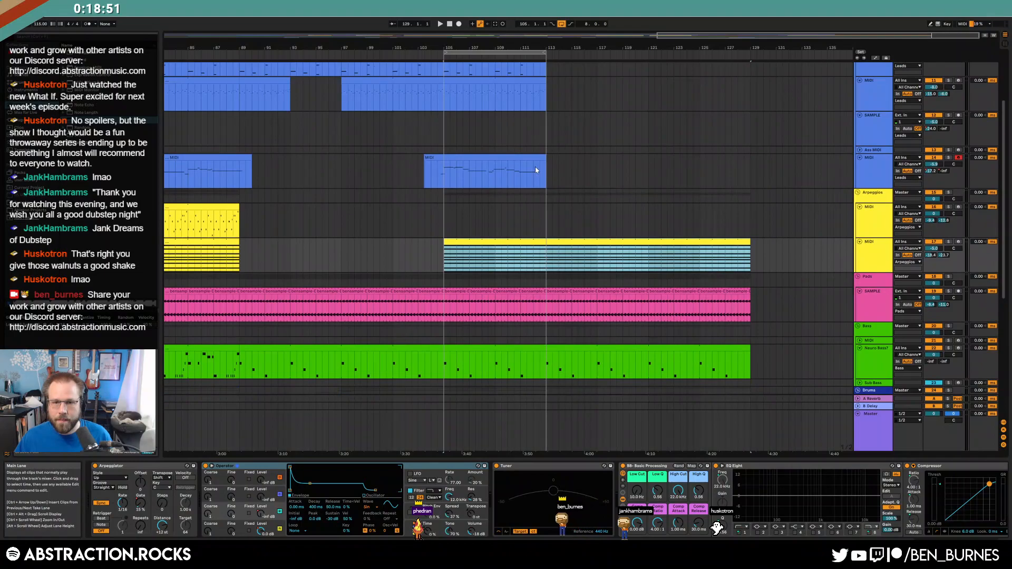
click(428, 156)
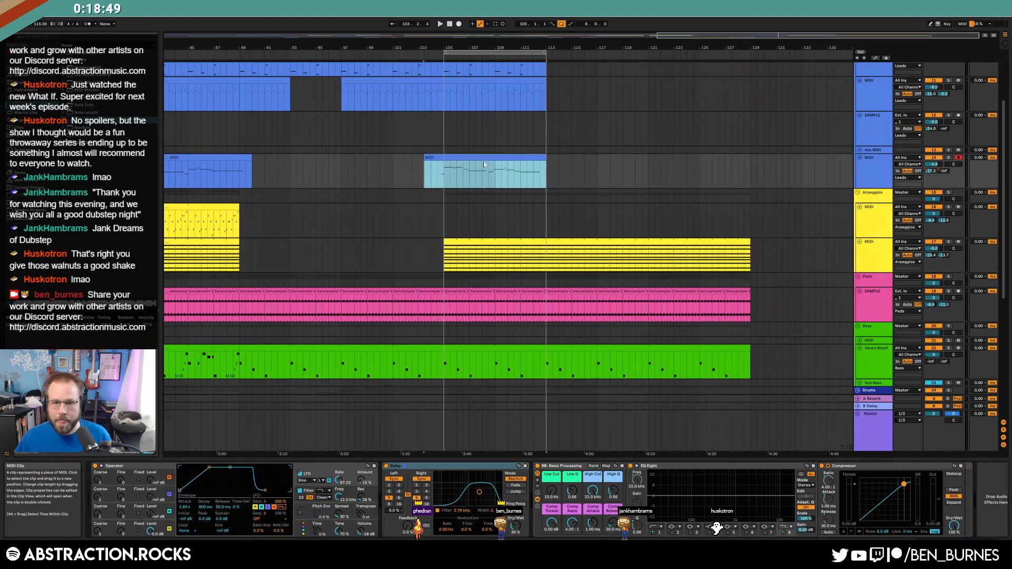
drag(425, 168, 438, 169)
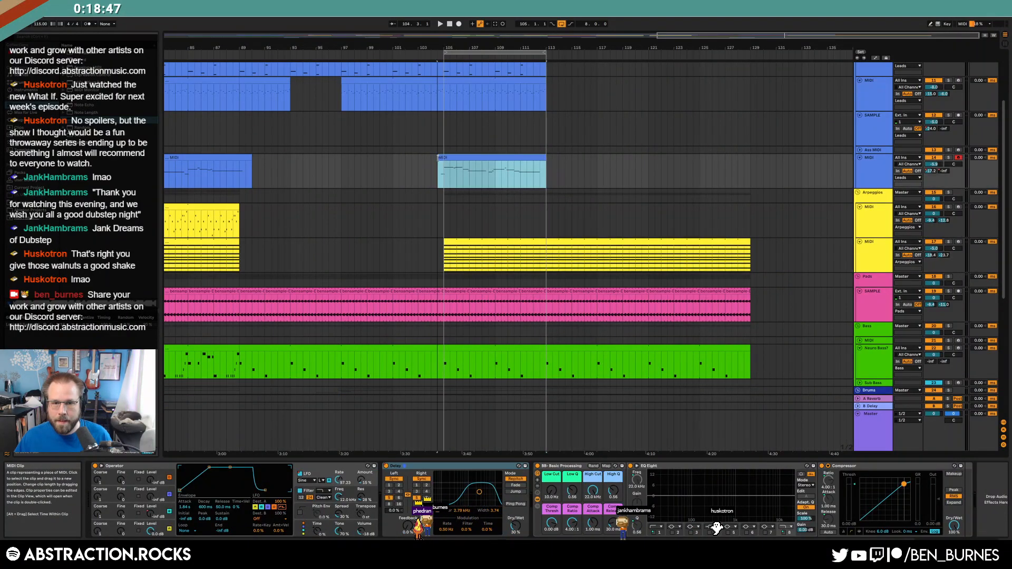
drag(544, 158, 539, 161)
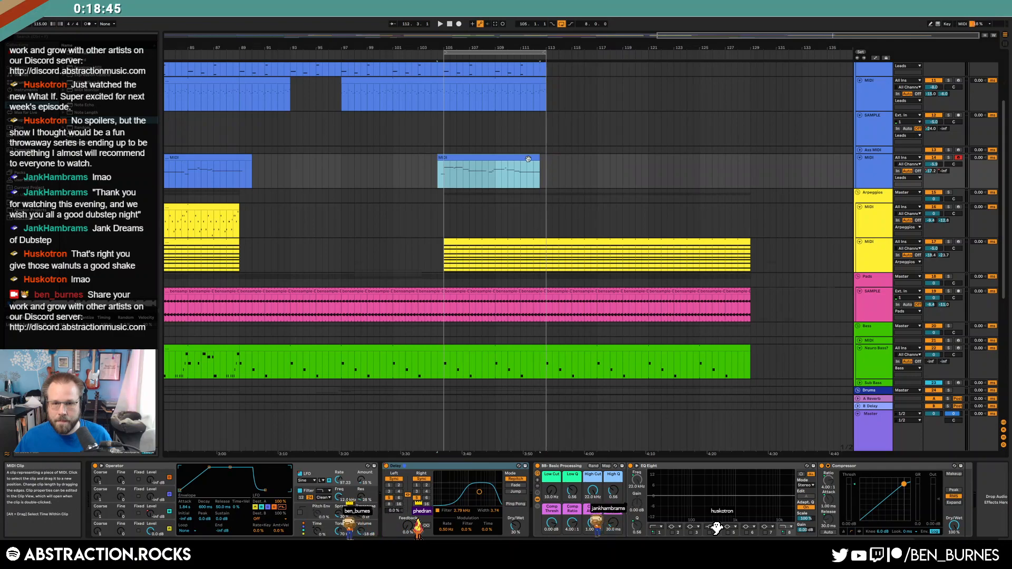
- Consolidate the trimmed lead clip and extend it as a loop to 128.3.1
double_click(528, 158)
key(ctrl+j)
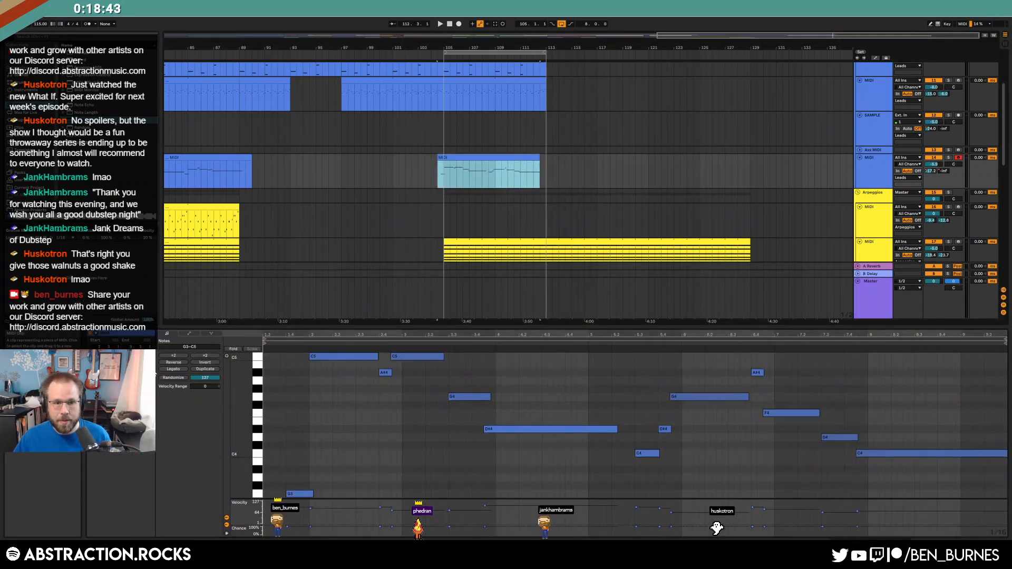
drag(540, 169, 743, 157)
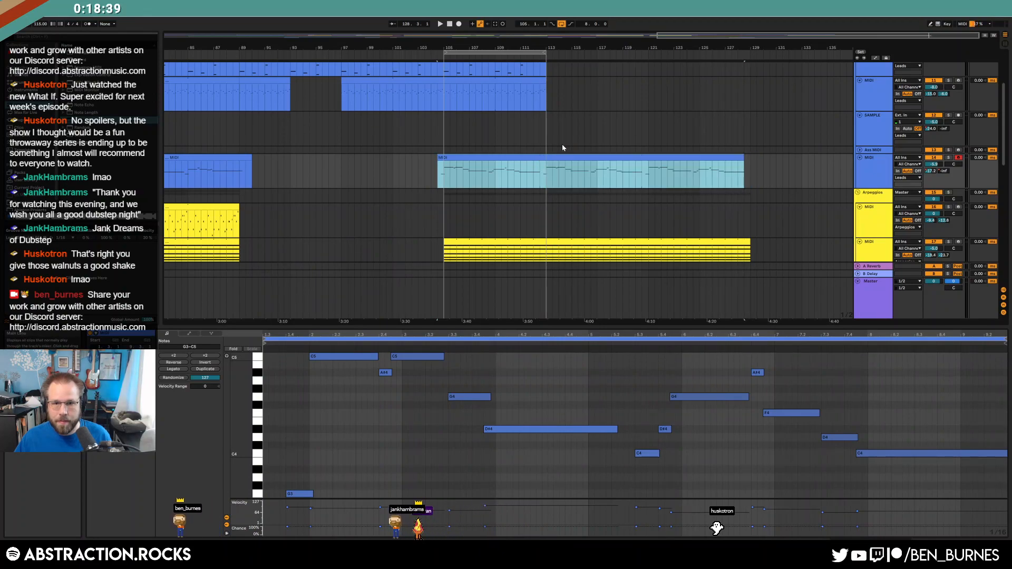
- Extend the second lead MIDI clip to bar 129 and duplicate the top lead's bars 105 to 113 twice
scroll(551, 136, up, 1)
drag(544, 120, 749, 136)
click(539, 85)
key(ctrl+d)
key(ctrl+d)
key(w)
key(shift+Tab)
scroll(746, 204, down, 2)
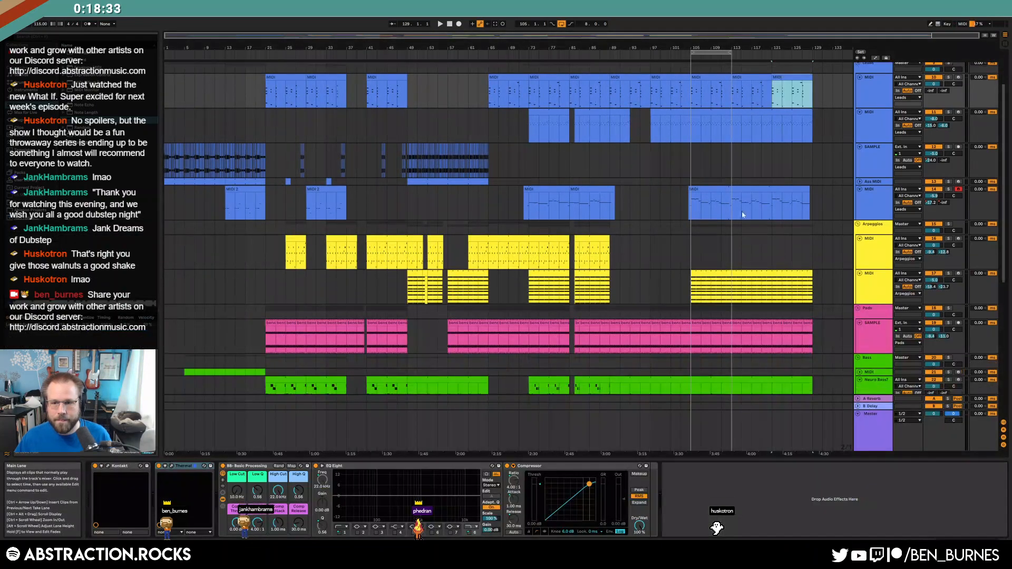
- Automate the Master track volume with a curved fade-out from bar 113 down to silence at bar 129
click(865, 421)
key(a)
click(931, 417)
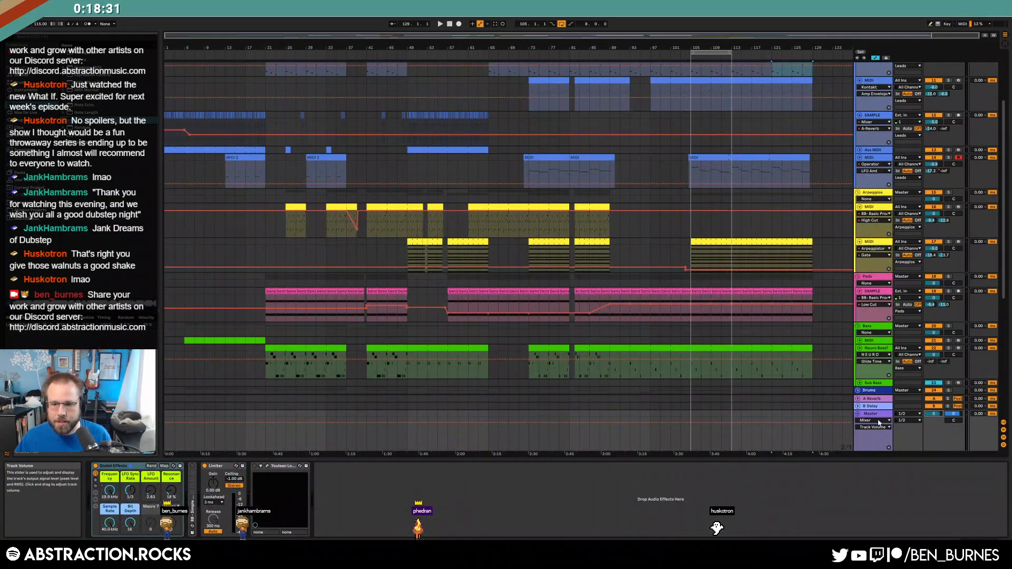
click(733, 422)
drag(812, 424, 813, 451)
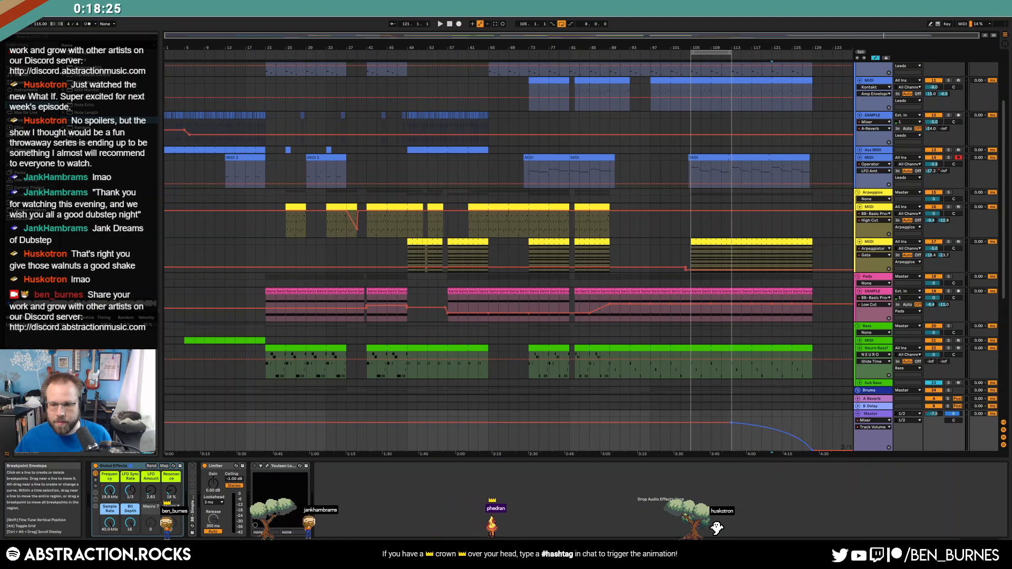
- Play the arrangement from bar 97 with looping off, hide the automation and view the lower arpeggio clip's notes
click(648, 58)
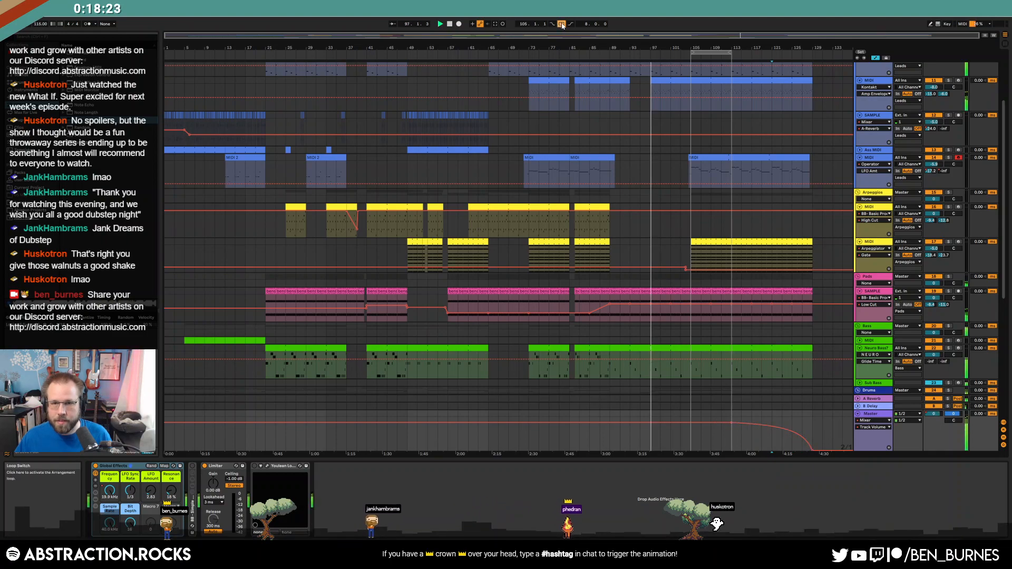
double_click(770, 239)
key(a)
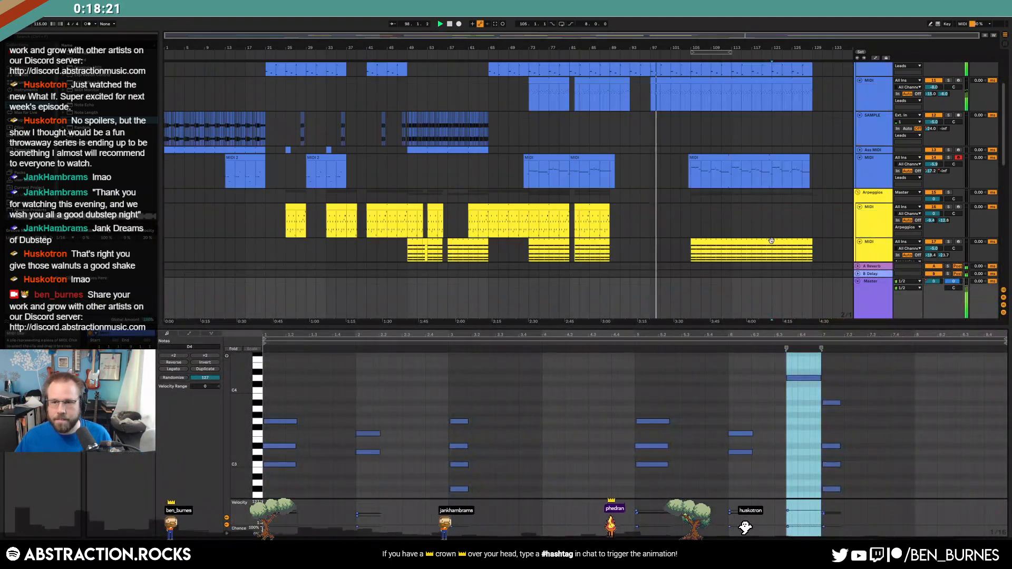
scroll(773, 242, up, 4)
scroll(775, 234, down, 1)
scroll(781, 231, down, 1)
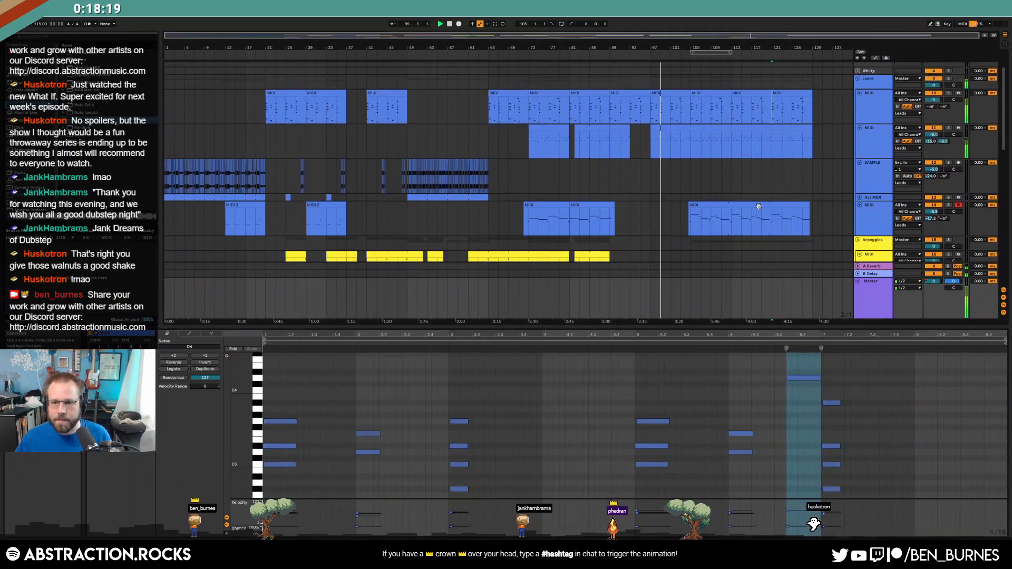
- Consolidate the lead clip starting at bar 105 and shorten the long D#4 note near the clip's bar 12
click(736, 206)
key(ctrl+j)
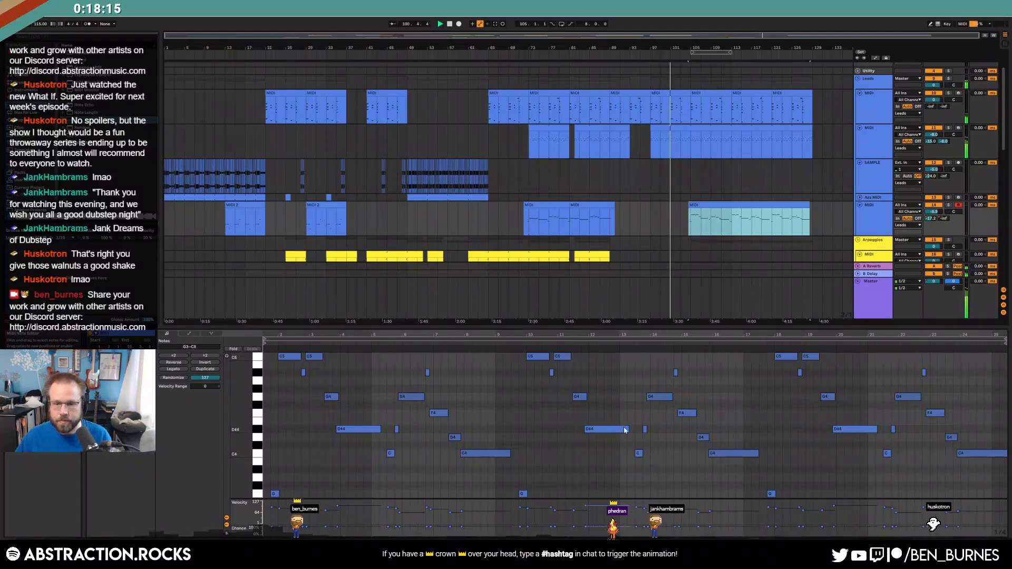
drag(629, 429, 595, 430)
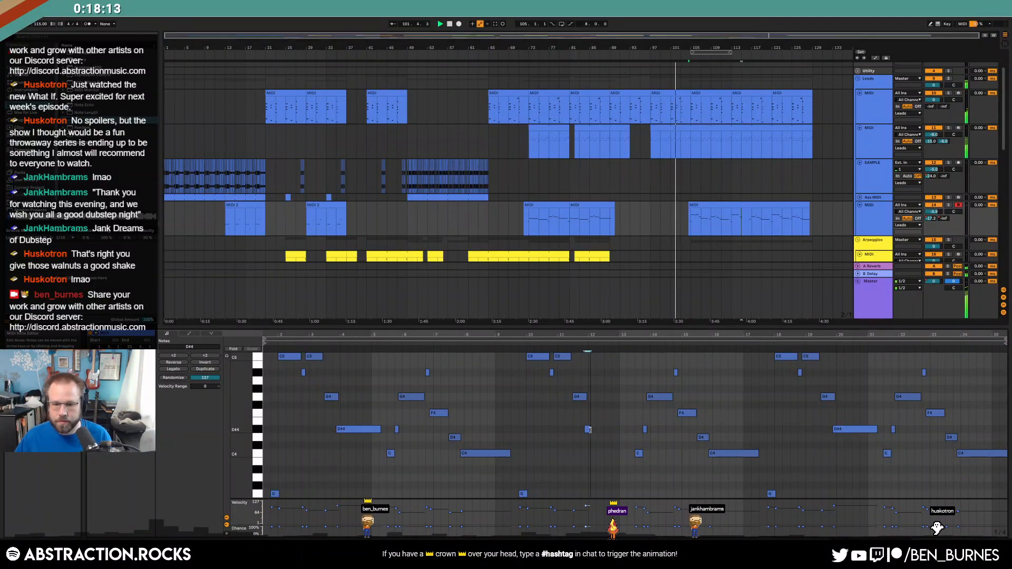
scroll(591, 432, up, 5)
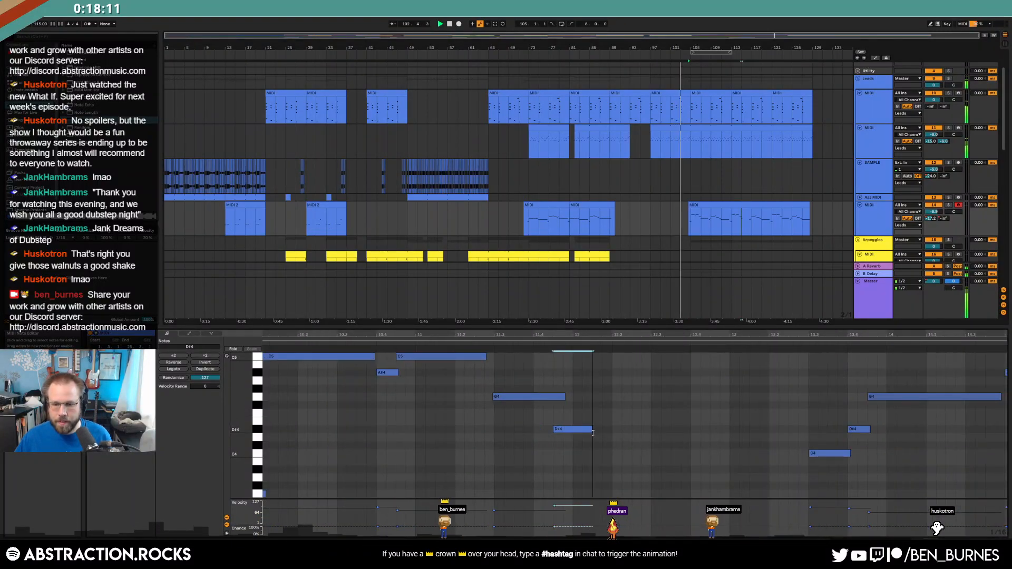
- Add a copy of the shortened D#4 an octave higher, starting slightly after it, and lengthen this D#5 to over a bar
key(shift+Up)
key(Left)
key(Left)
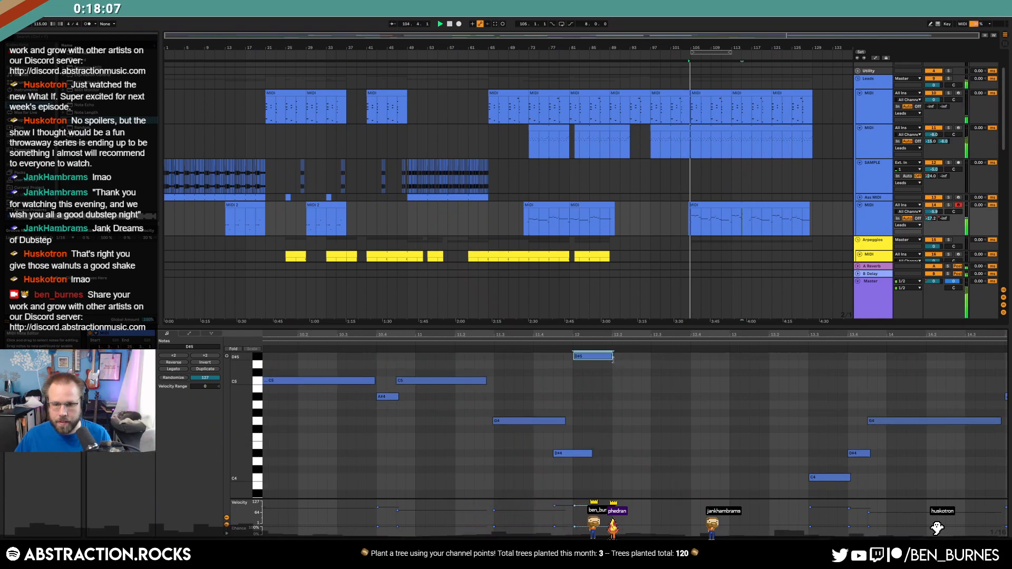
drag(711, 359, 776, 357)
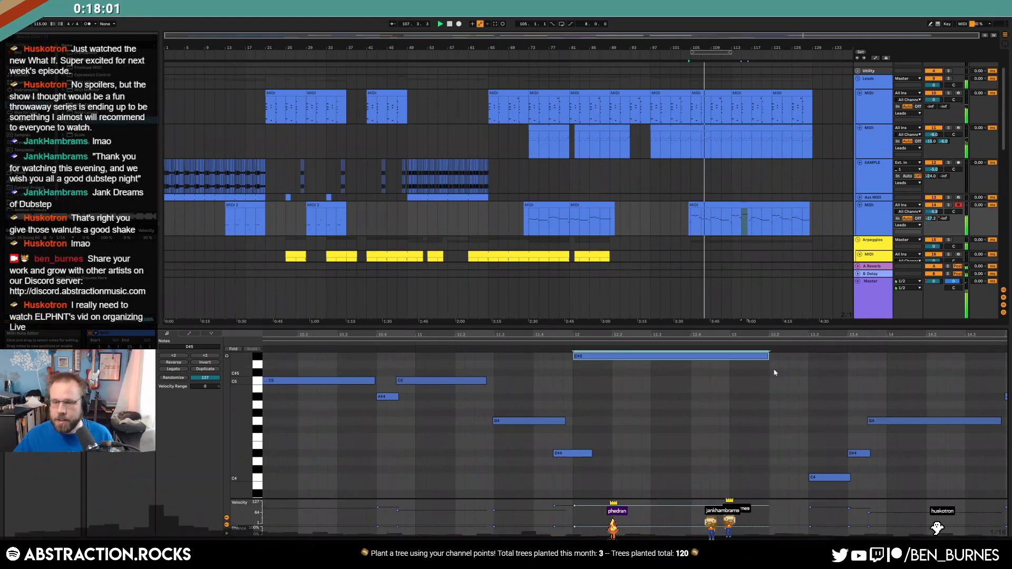
- Collapse the SAMPLE track and the upper two MIDI tracks in the Leads group
key(shift+Tab)
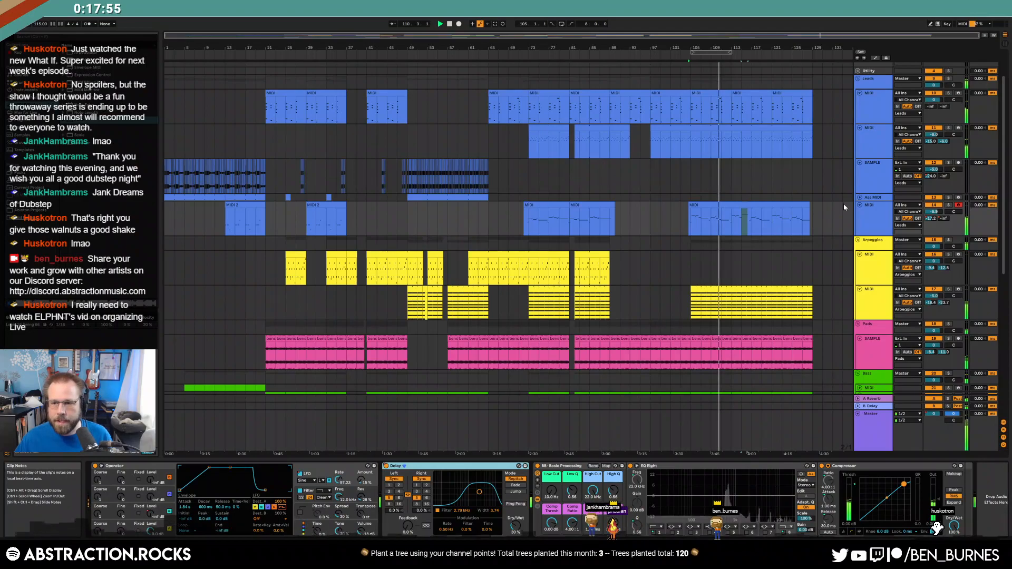
click(871, 198)
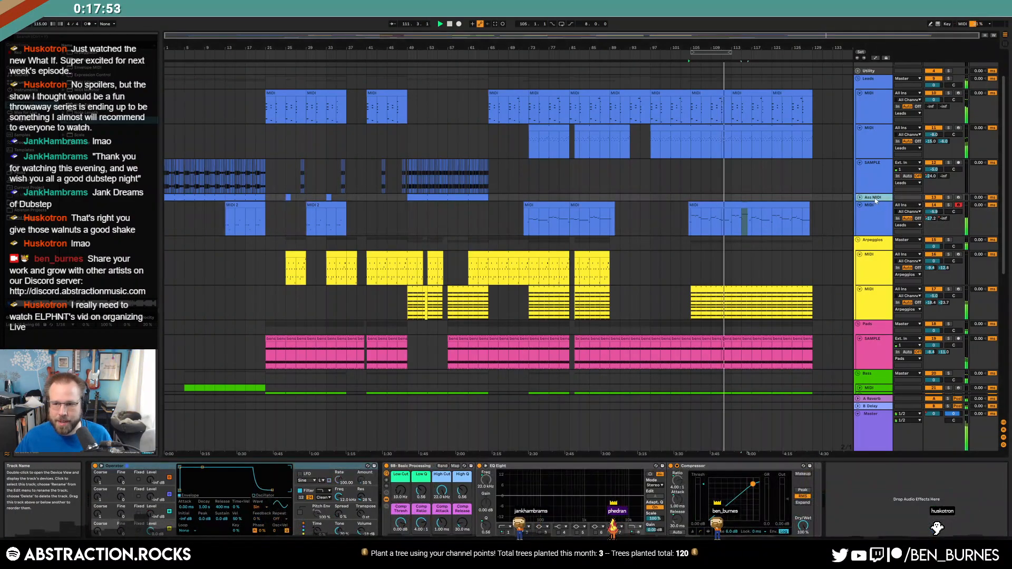
click(860, 163)
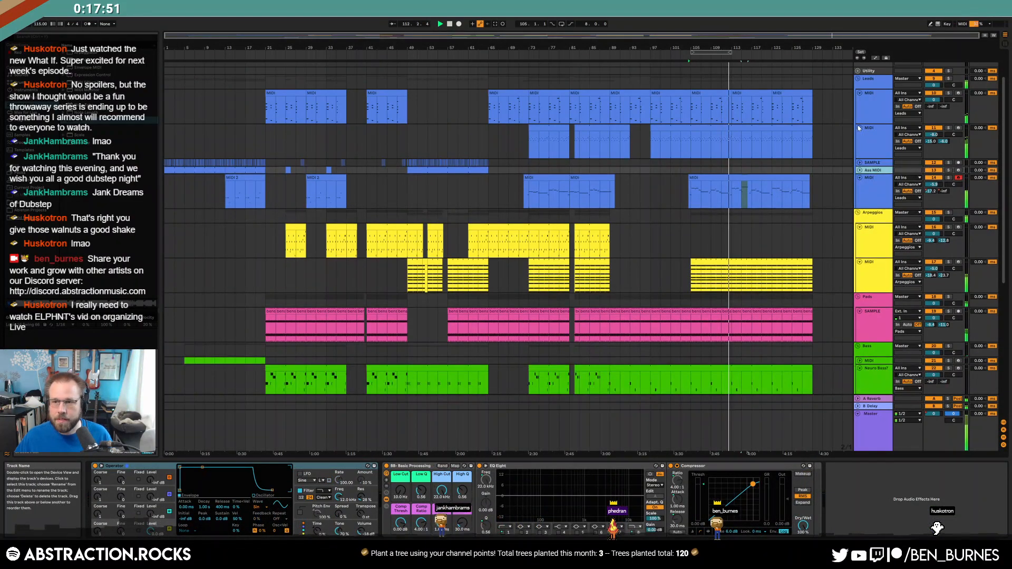
click(860, 128)
click(860, 94)
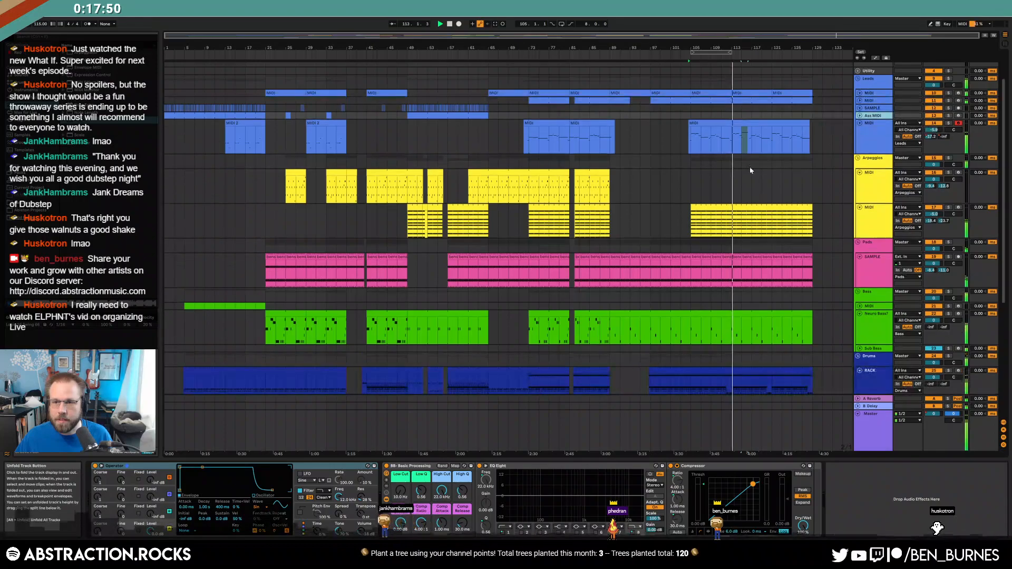
- In the consolidated lead clip, move the short D#4 and the long D#5 near bar 12 slightly earlier
double_click(757, 122)
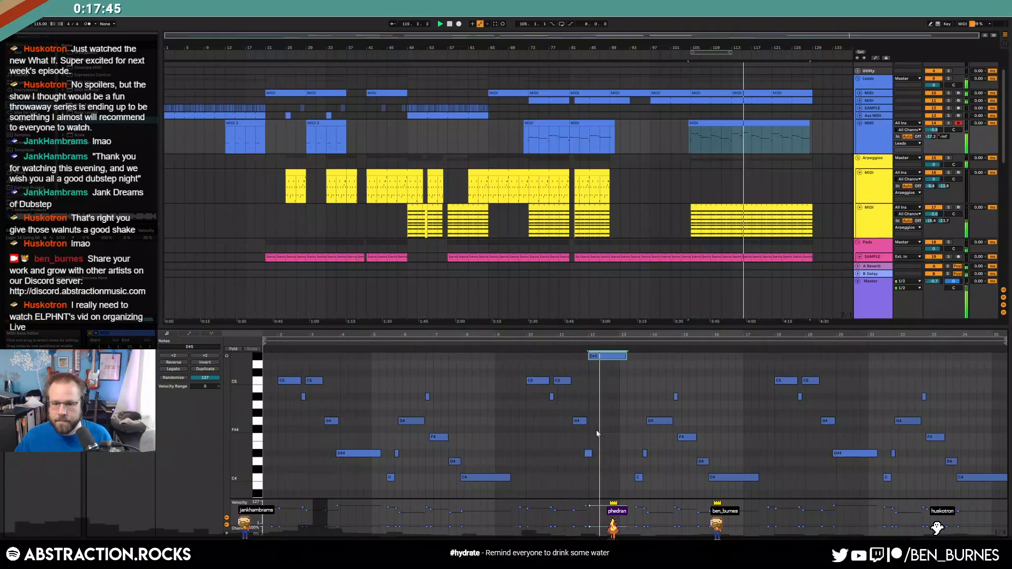
scroll(596, 434, up, 3)
drag(580, 456, 572, 456)
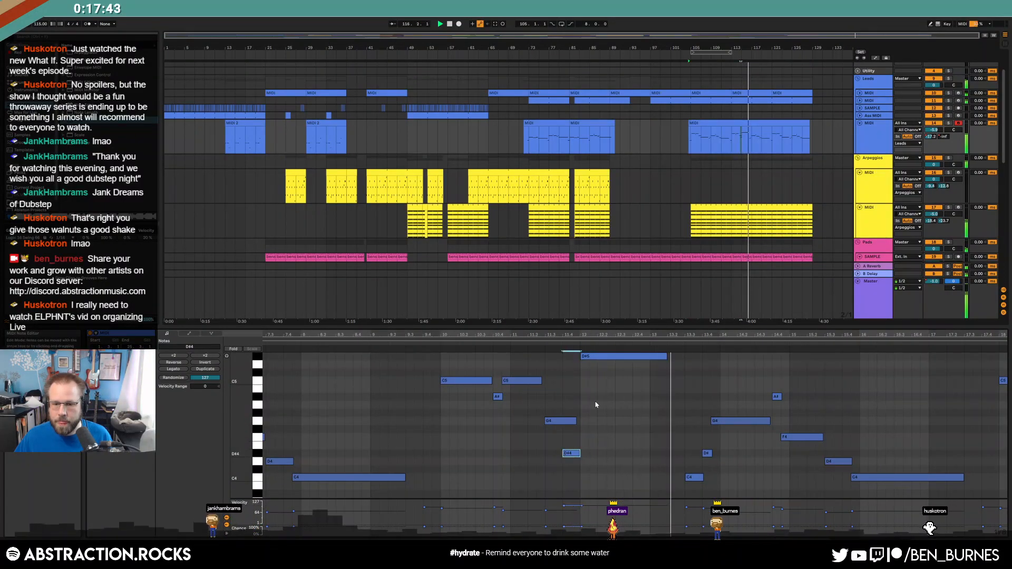
drag(601, 357, 592, 358)
- Raise the short C4 in the lead clip's bar 13 to C5 and the short D#4 following it to A#4
click(641, 411)
click(691, 478)
key(shift+Up)
click(707, 452)
key(shift+Up)
key(Down)
key(Down)
key(Down)
key(Down)
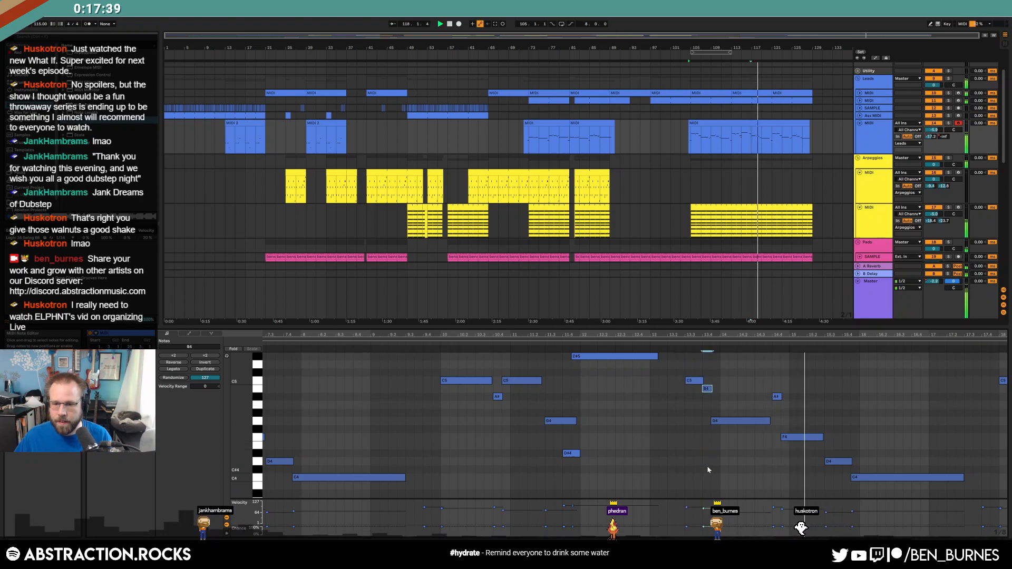
- Add a short G#4 note just before the lead clip's bar 18, lower the C5 at bar 18 to G4, and extend the G#4 slightly
drag(932, 333, 560, 334)
click(631, 431)
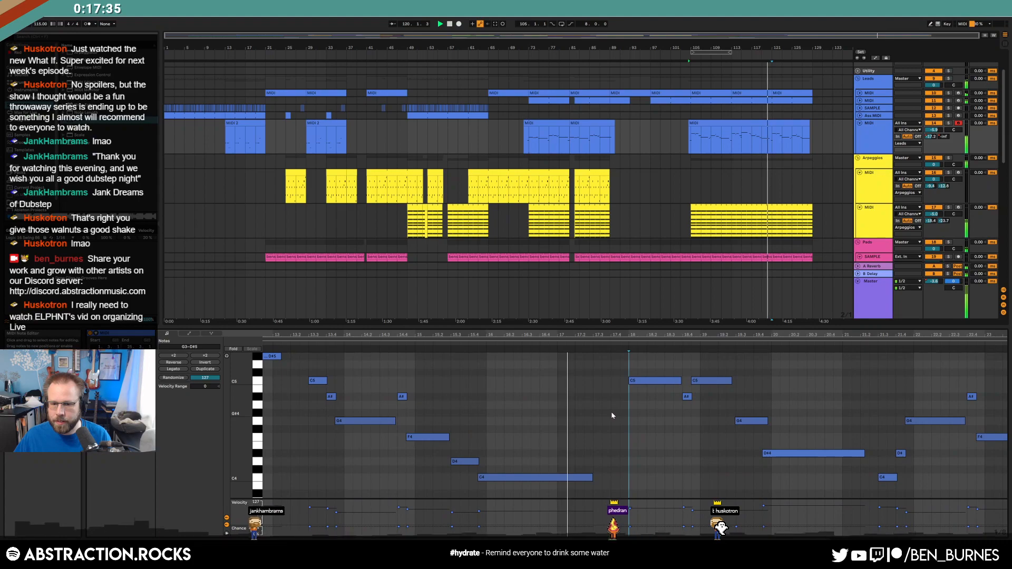
drag(631, 415, 627, 415)
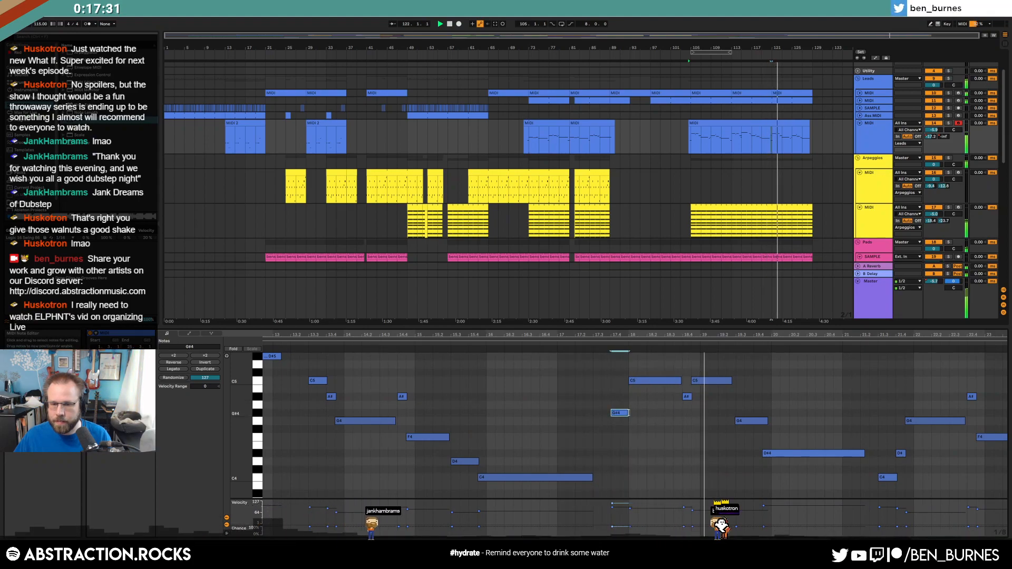
click(646, 382)
key(Down)
key(Down)
key(Down)
key(Down)
key(Down)
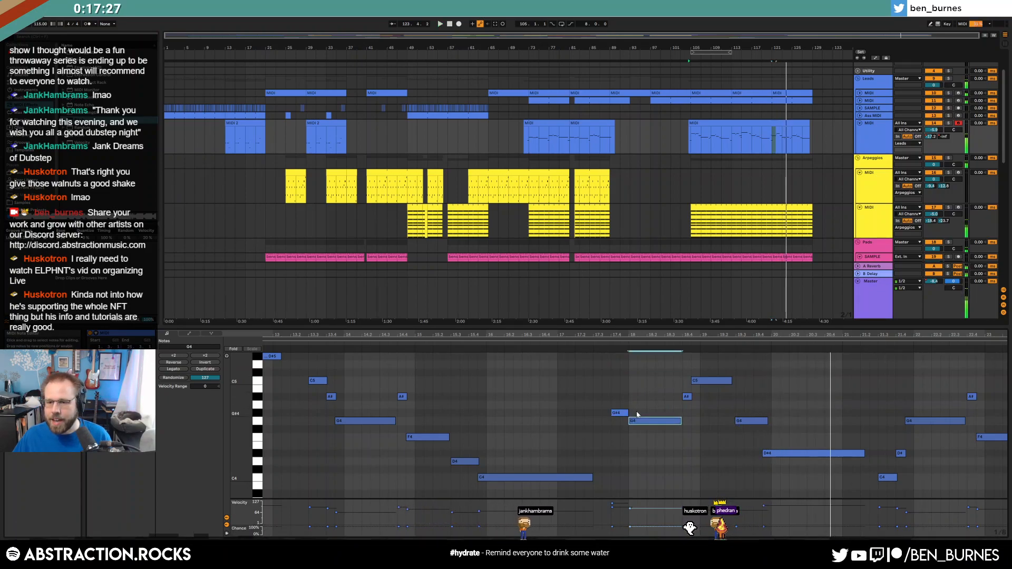
drag(628, 413, 631, 413)
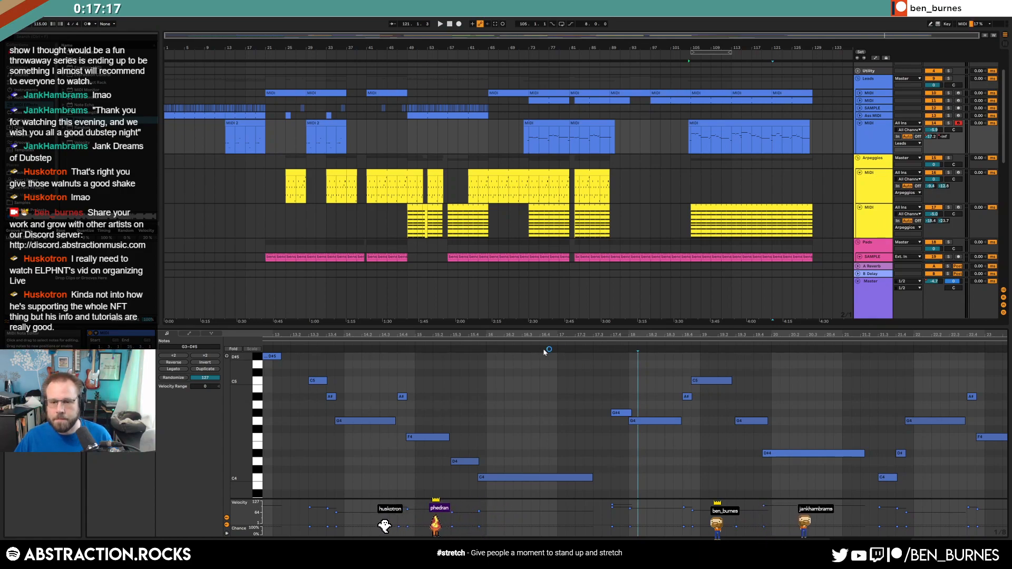
- Play back the lead phrase from around the clip's bar 14
click(384, 346)
click(558, 390)
click(693, 465)
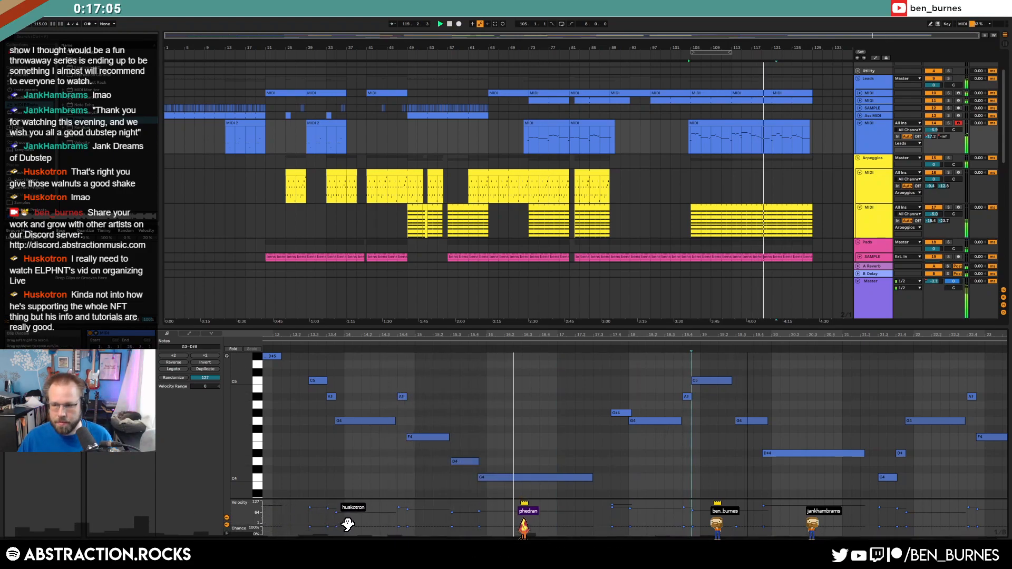
- Raise the lead clip's bar 21 C4 to C5, the short D#4 after it to A#4, and the long D#4 around bar 20 to D#5
drag(759, 334, 760, 311)
click(761, 433)
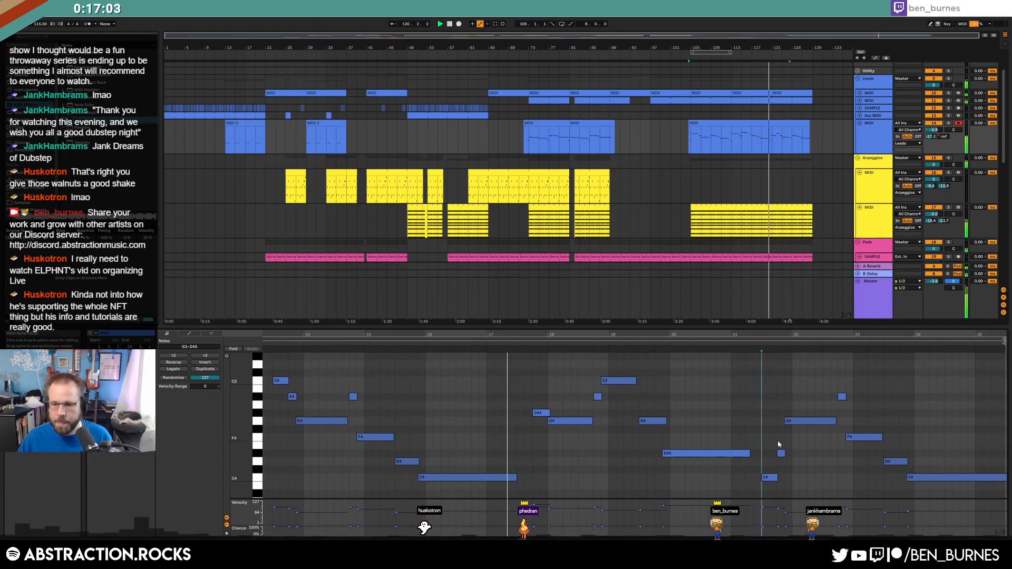
click(770, 459)
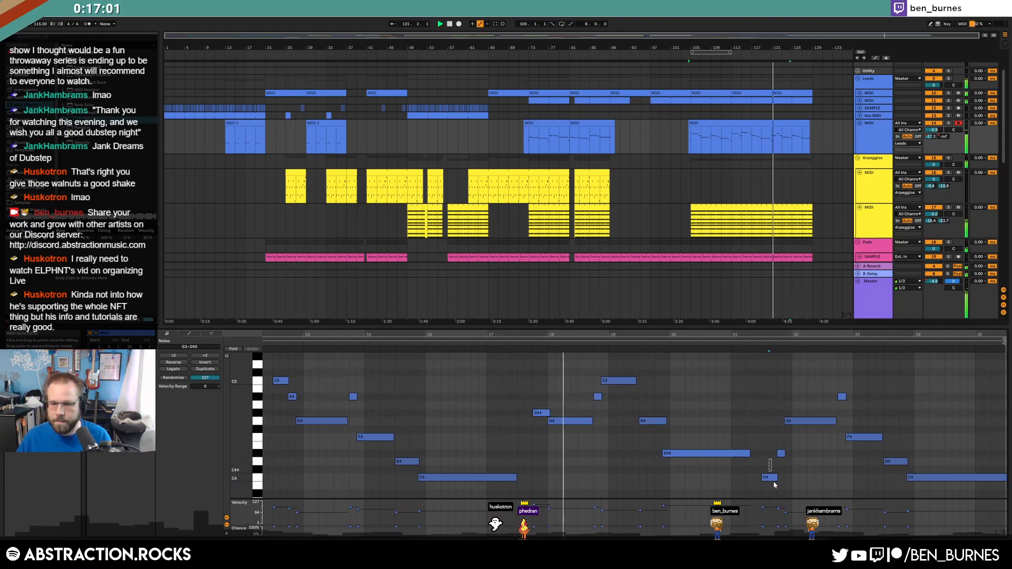
drag(774, 481, 776, 481)
key(shift+Up)
click(781, 454)
key(Up)
key(Up)
key(Up)
key(Up)
key(Up)
key(Up)
key(Up)
click(716, 453)
key(shift+Up)
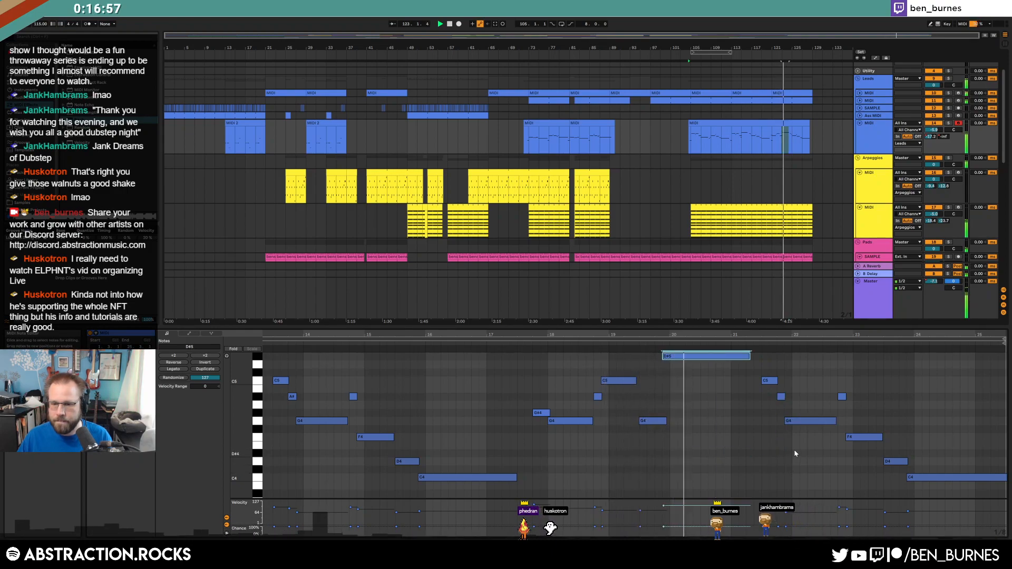
- Raise the lead clip's final long C4 to G4 and the D4 before it to G#4
click(943, 478)
key(shift+Up)
key(Down)
key(Down)
key(Down)
key(Down)
key(Down)
click(897, 461)
key(Up)
key(Up)
key(Up)
key(Up)
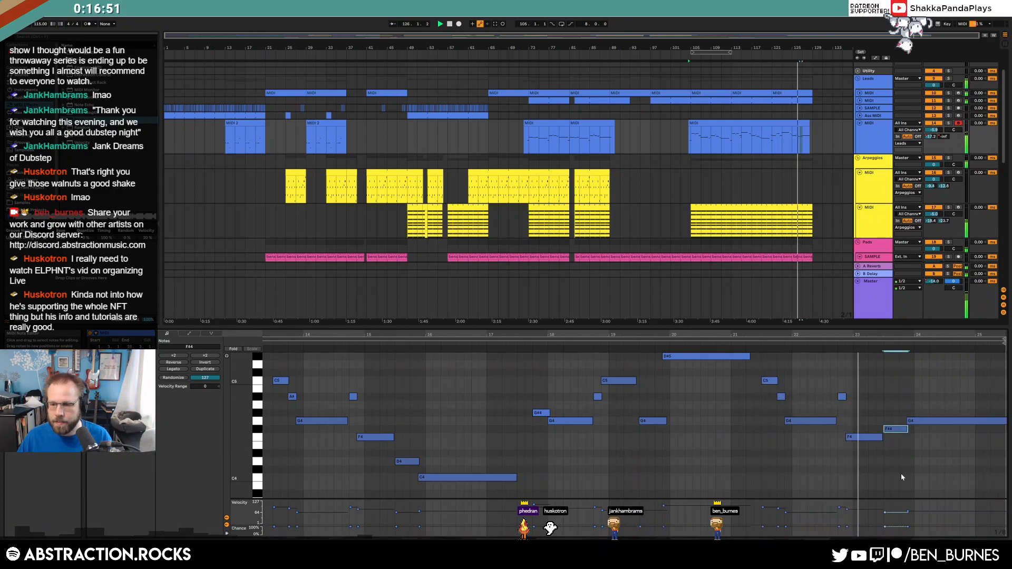
key(Up)
key(Up)
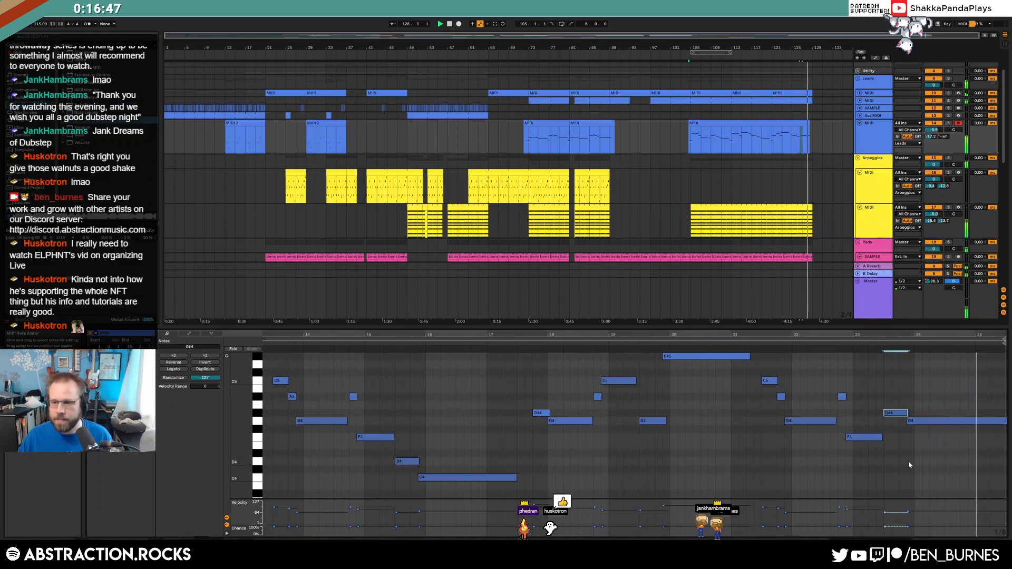
- Extend the last shaker clip to bar 129 and duplicate bars 97 to 105 of the drum SAMPLE track below it three times
key(shift+Tab)
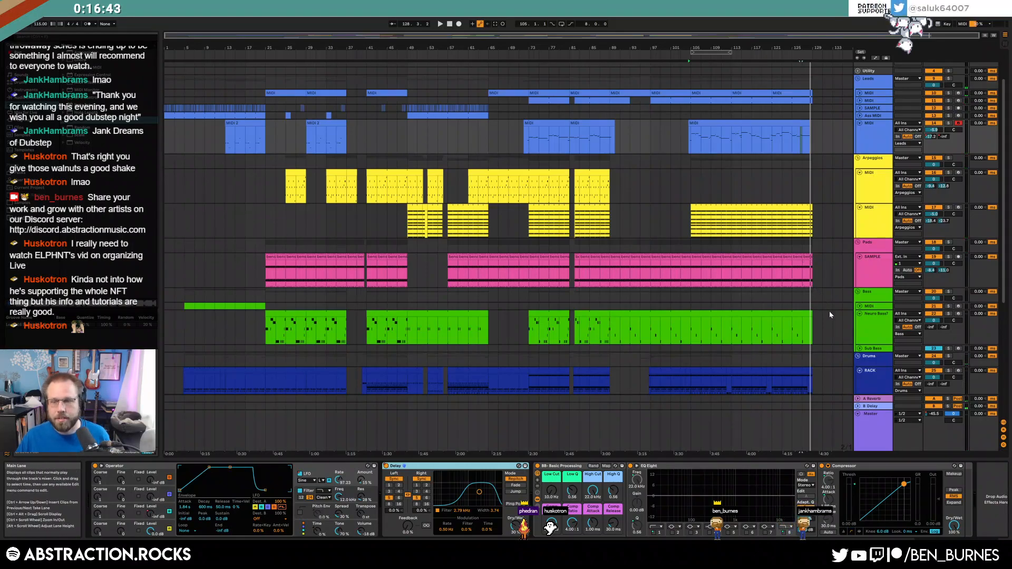
click(744, 209)
click(785, 258)
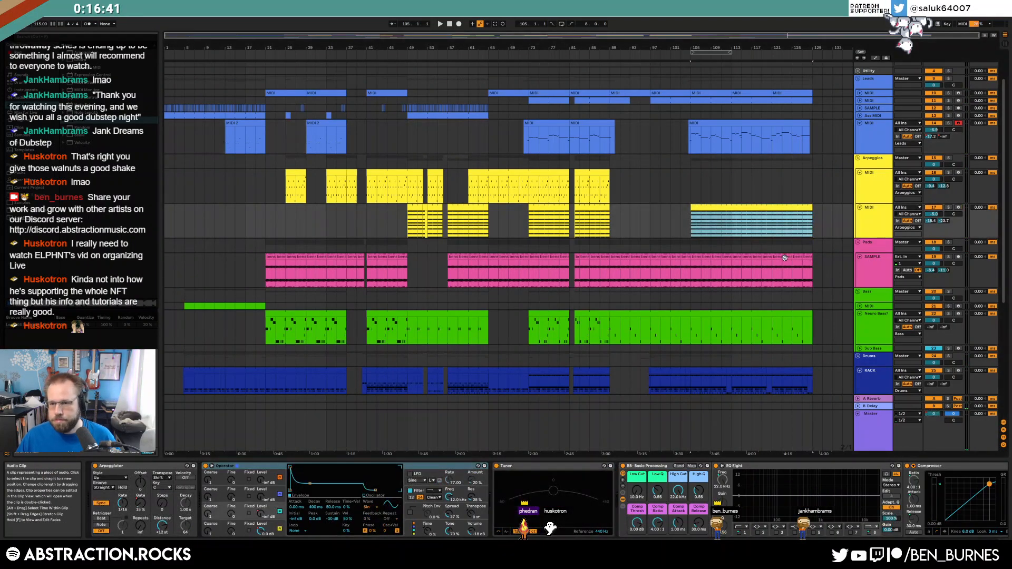
scroll(794, 274, down, 8)
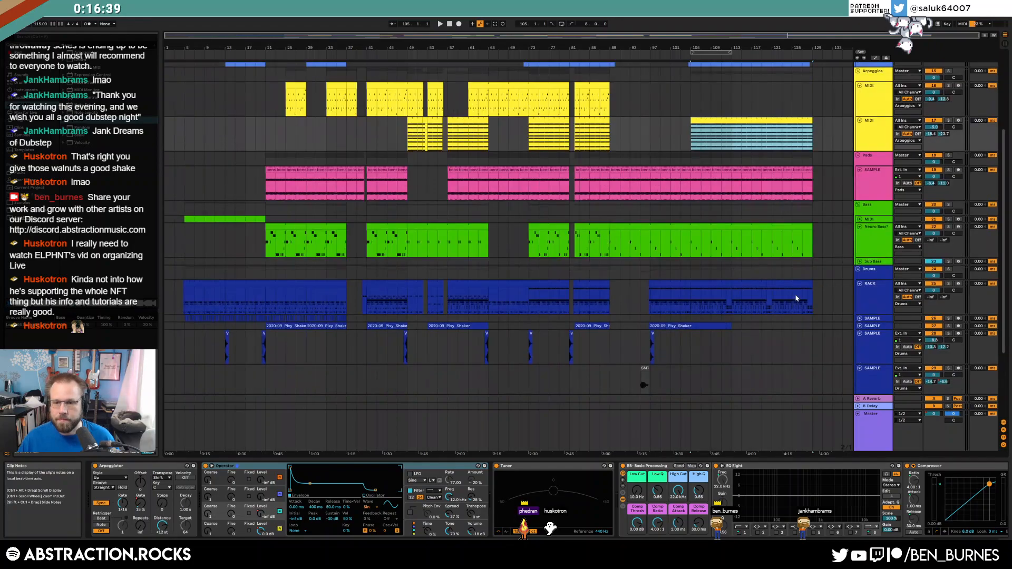
scroll(801, 313, down, 2)
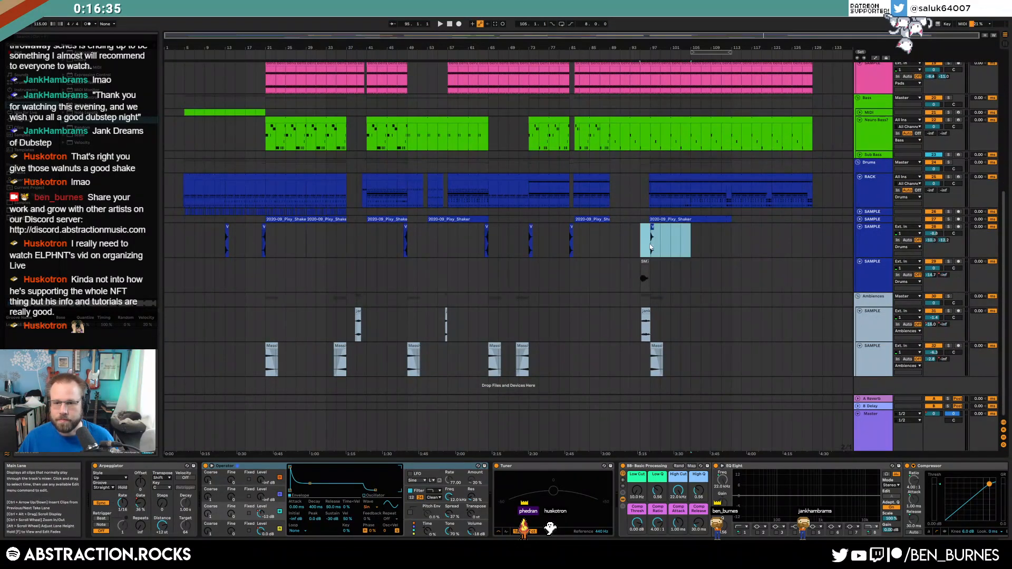
click(650, 247)
click(690, 241)
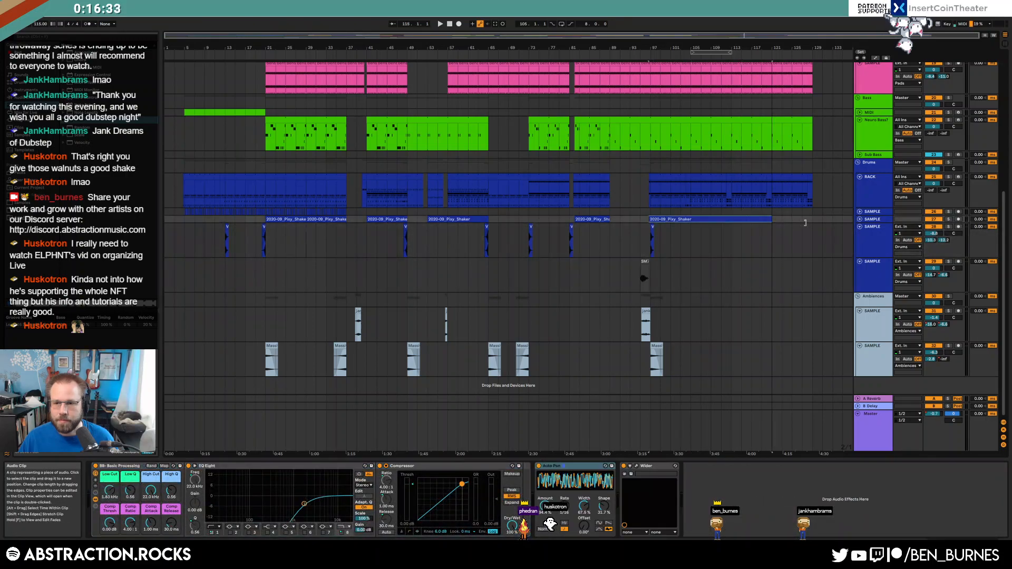
drag(690, 242, 652, 238)
key(ctrl+d)
key(ctrl+d)
key(ctrl+d)
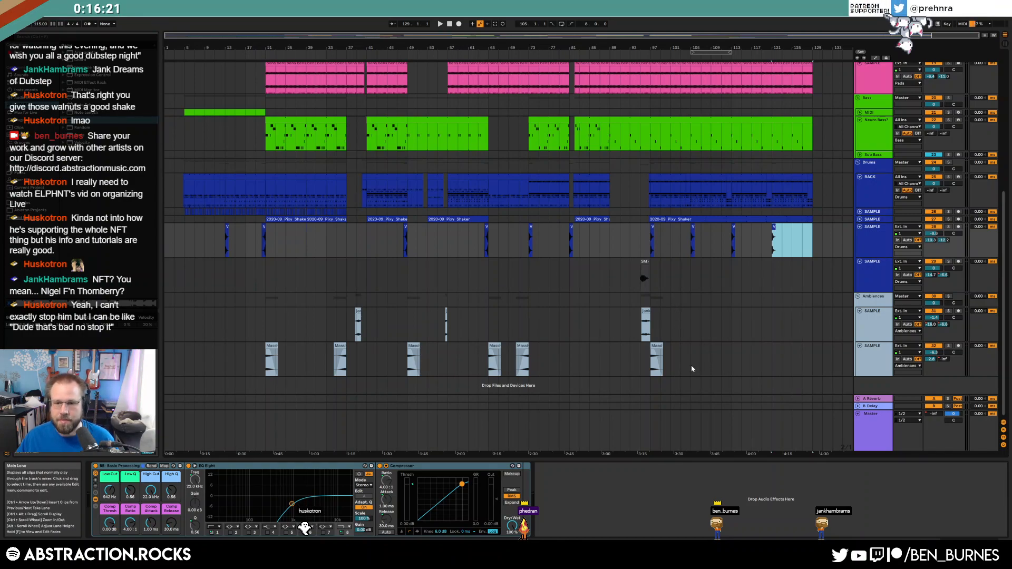
- Try a copy of the lower Ambiences track's clip from around bar 70 just before bar 113, and delete it
drag(691, 365, 645, 367)
click(646, 366)
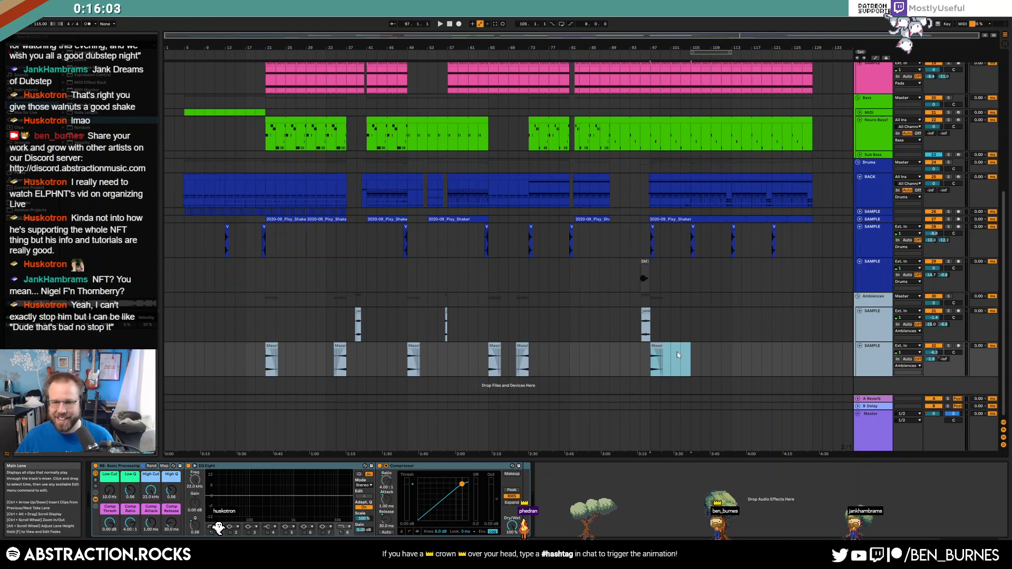
click(701, 356)
click(520, 345)
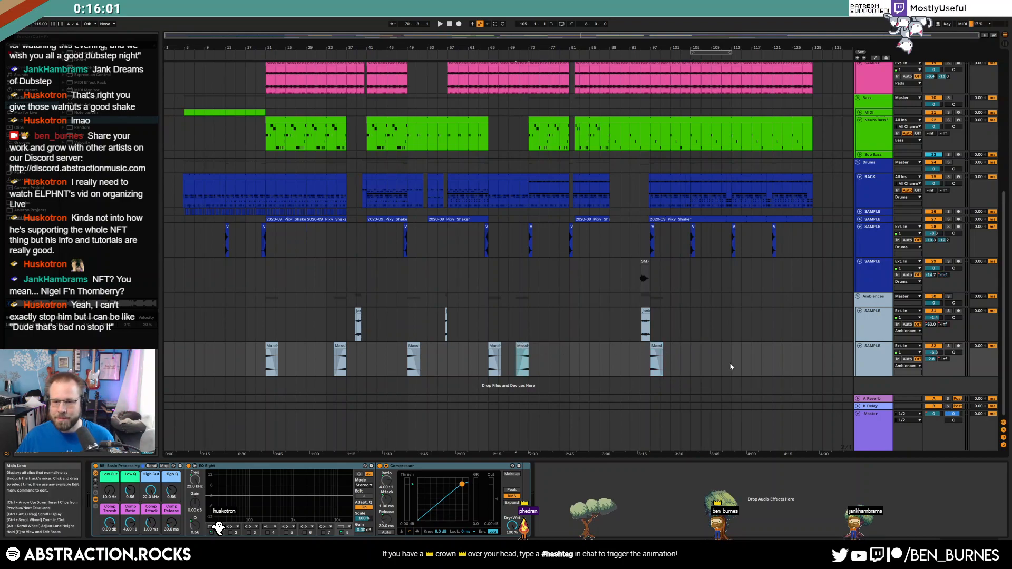
shift+click(512, 360)
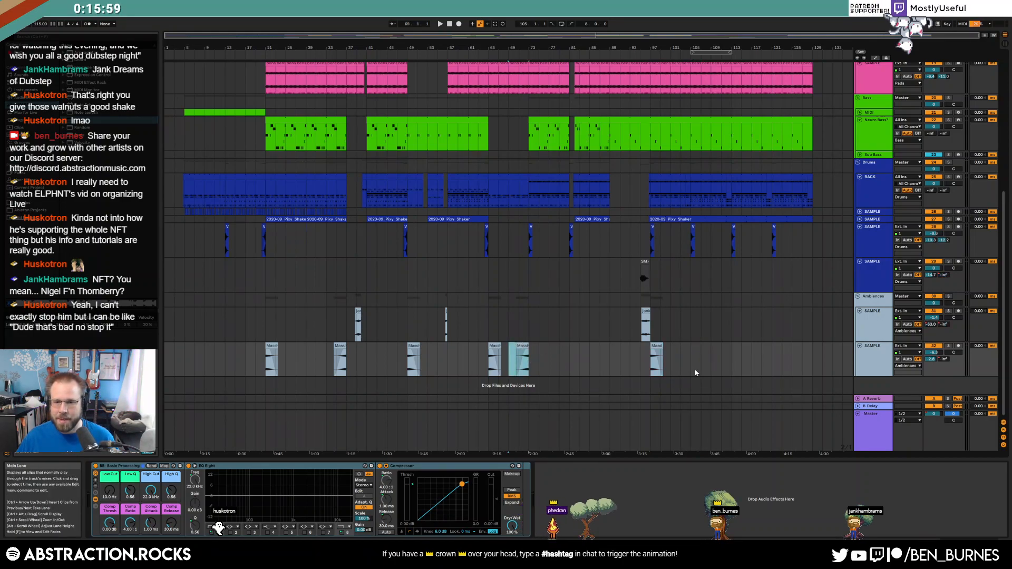
click(715, 358)
key(ctrl+v)
drag(727, 352, 741, 351)
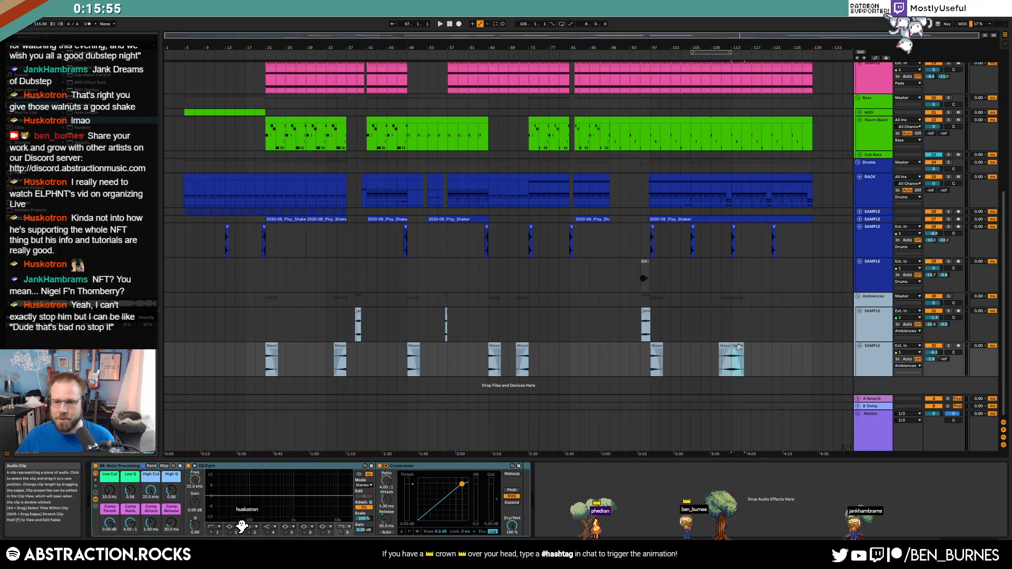
key(Delete)
click(762, 361)
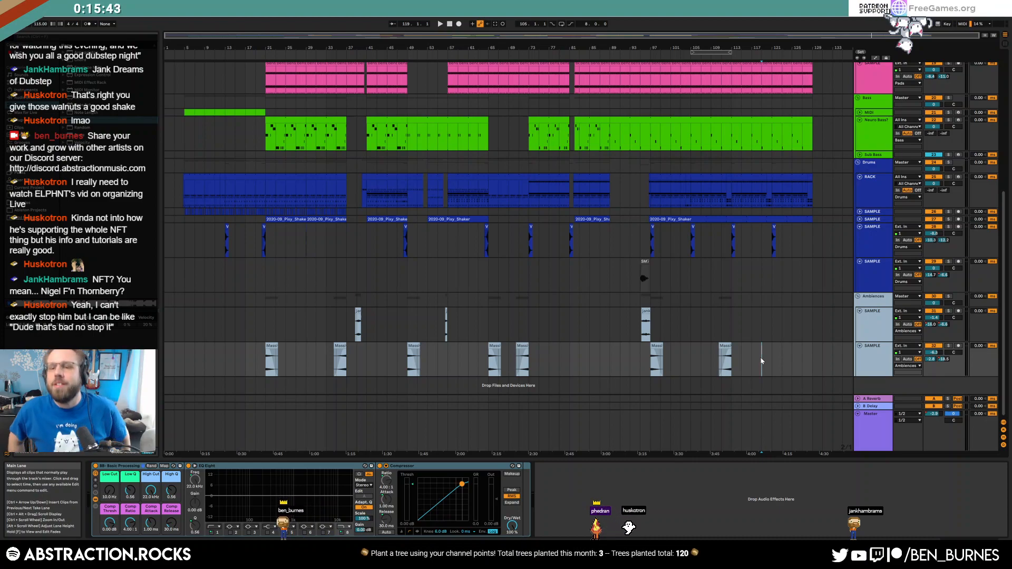
click(726, 347)
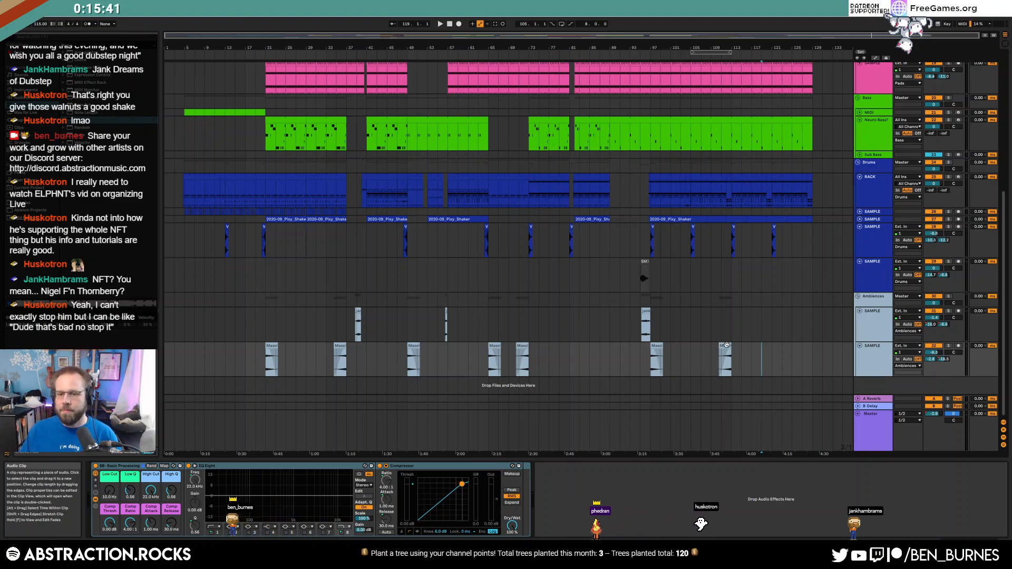
key(Delete)
click(692, 372)
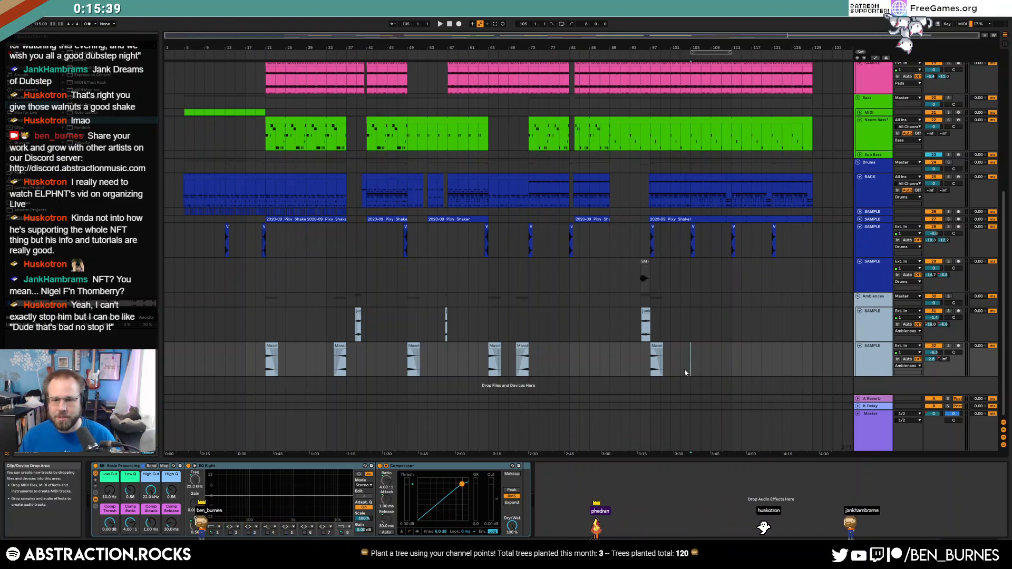
- Fold both Ambiences SAMPLE tracks, the two tall SAMPLE tracks in the Drums group and the drum RACK track
click(736, 365)
scroll(751, 366, up, 5)
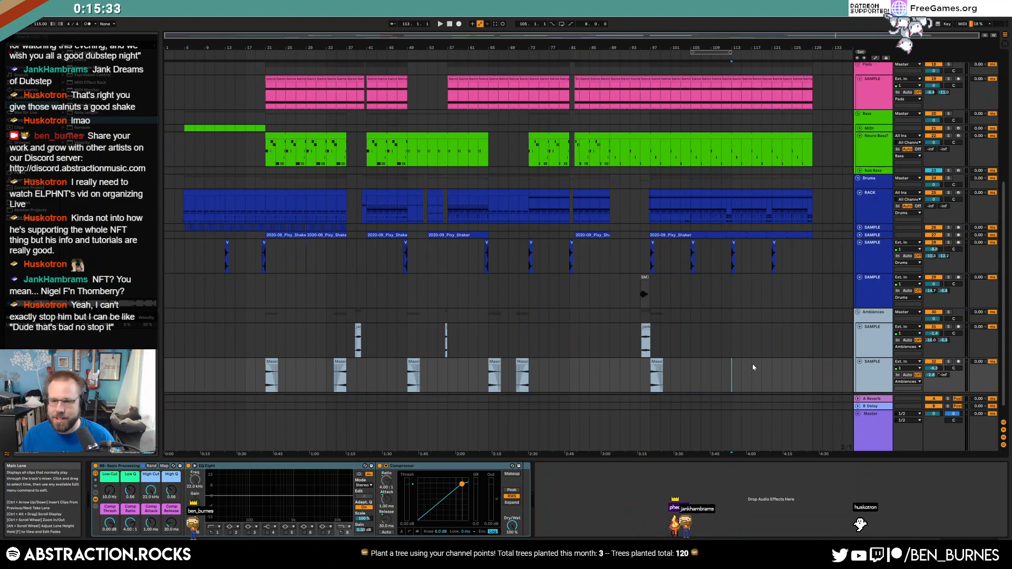
scroll(753, 371, down, 5)
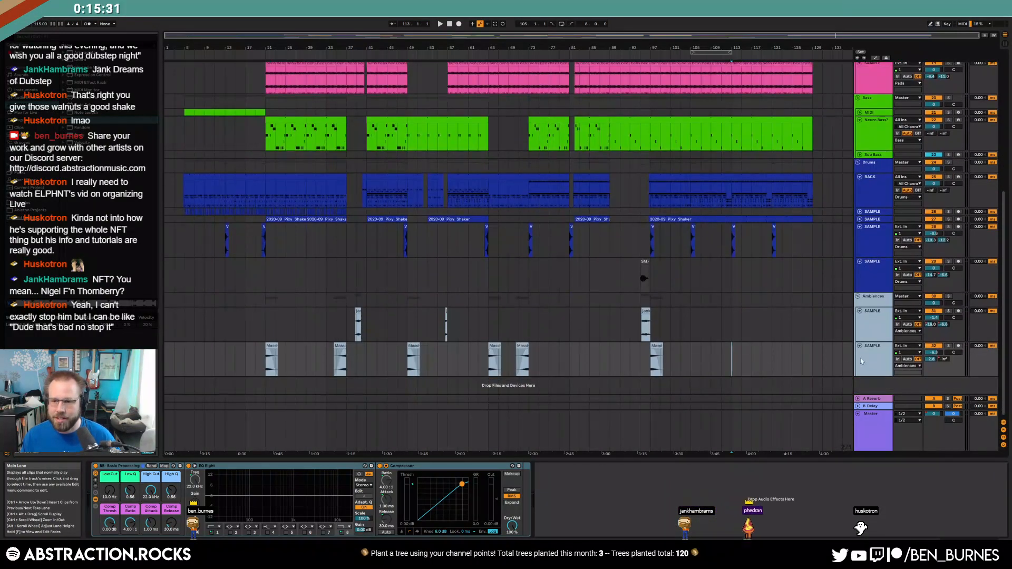
click(863, 331)
click(860, 311)
click(875, 272)
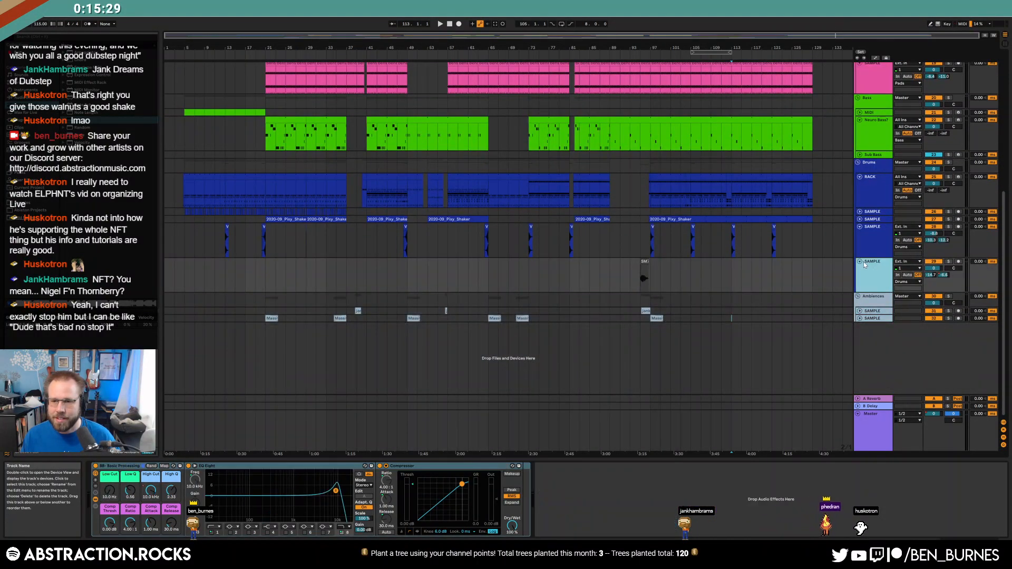
right_click(877, 275)
click(917, 438)
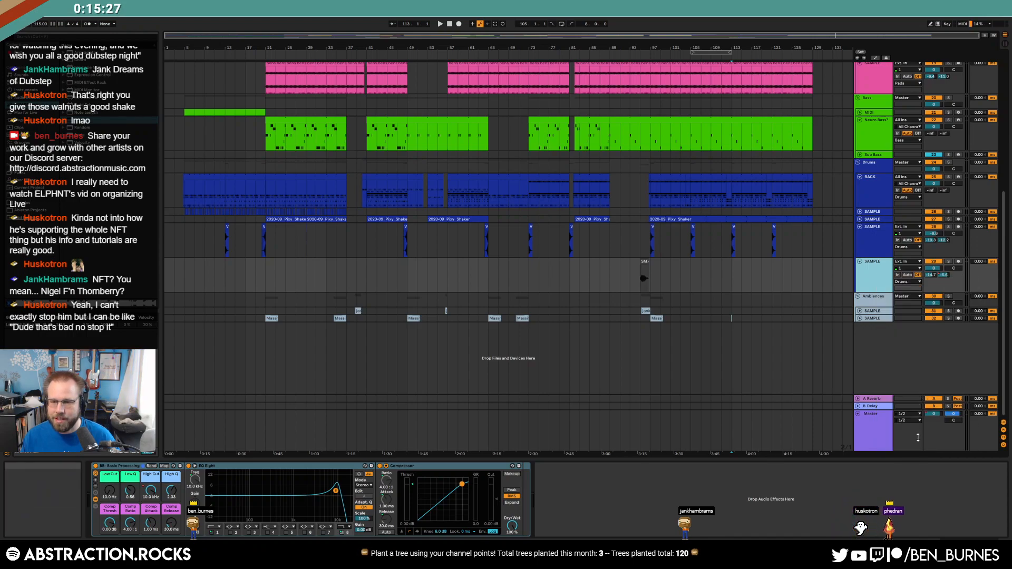
click(860, 262)
click(869, 240)
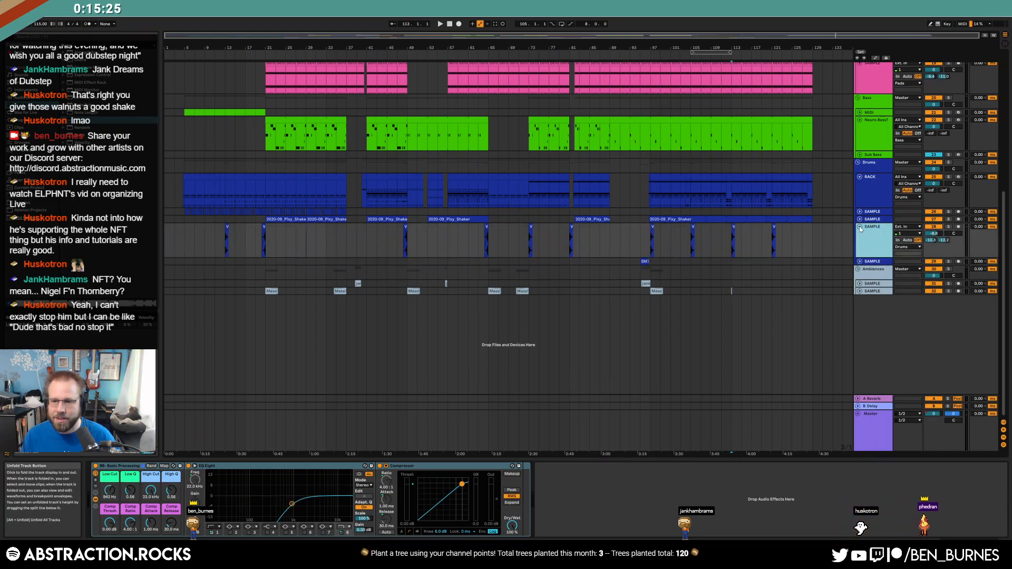
click(860, 226)
click(860, 177)
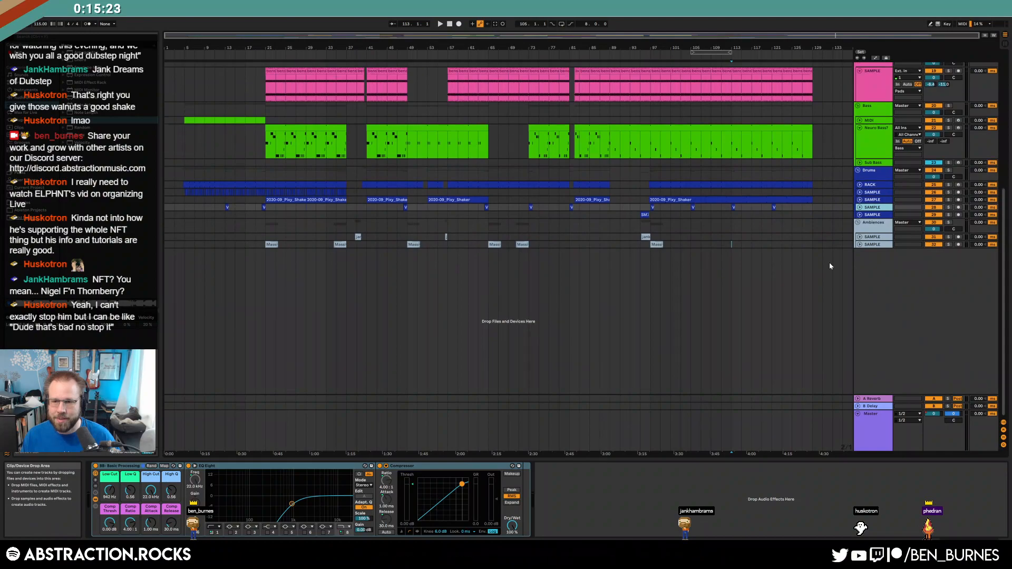
- Fold the remaining tall tracks: the neuro bass, the pads SAMPLE, both arpeggio MIDI tracks, the lead MIDI and SM7B
scroll(830, 260, up, 3)
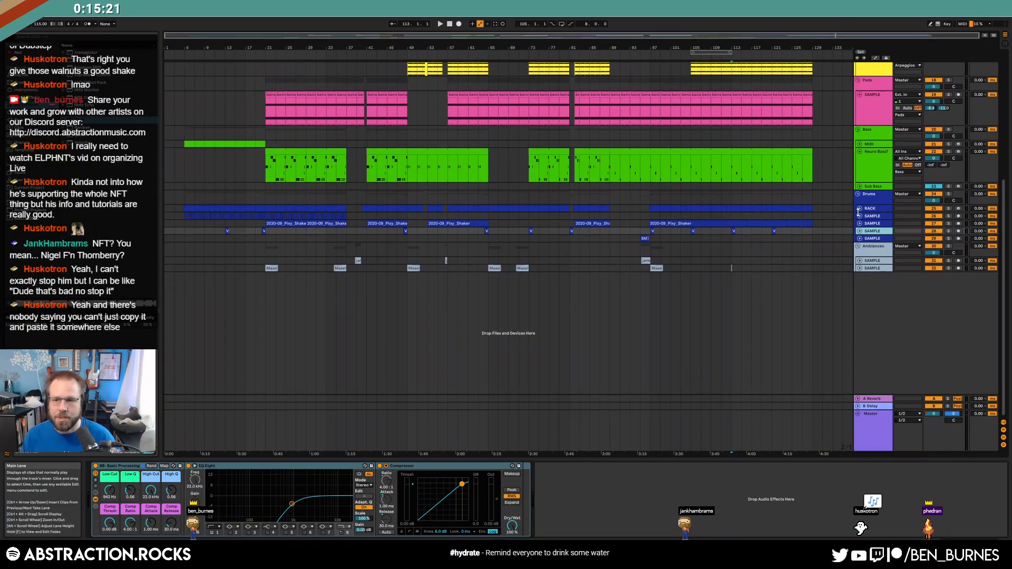
scroll(842, 229, up, 7)
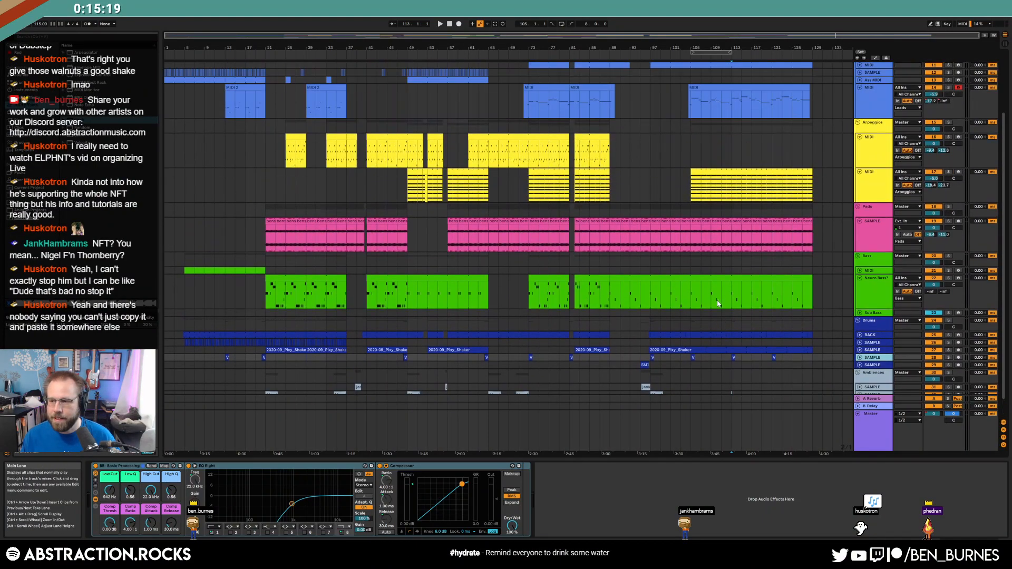
click(861, 318)
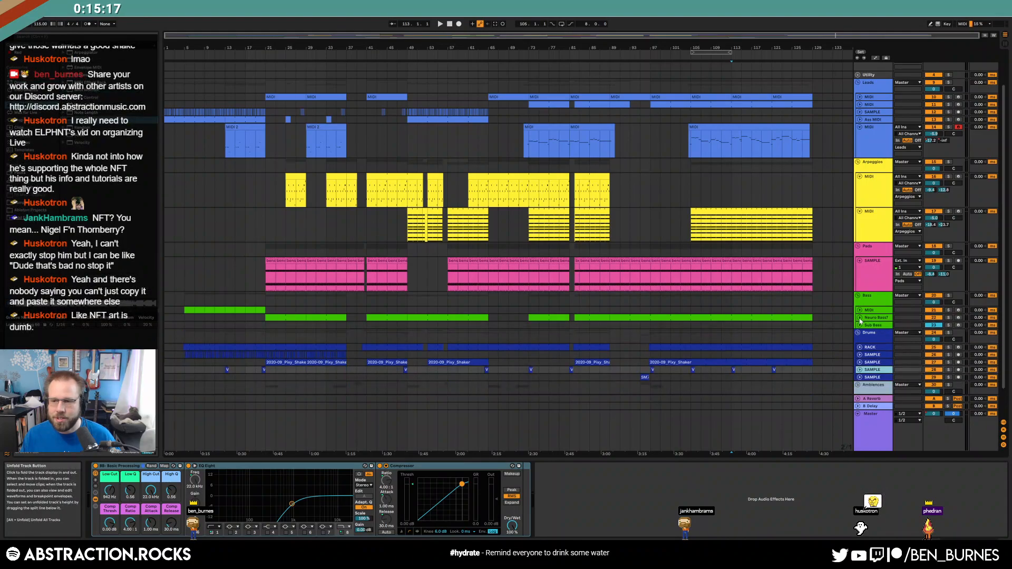
click(860, 261)
click(863, 213)
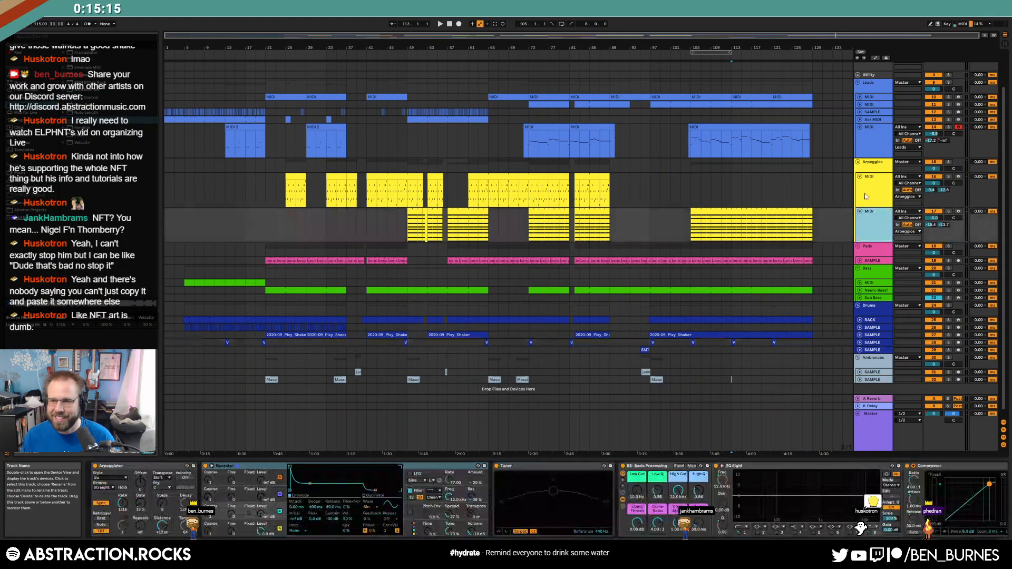
shift+click(869, 187)
click(860, 177)
click(859, 168)
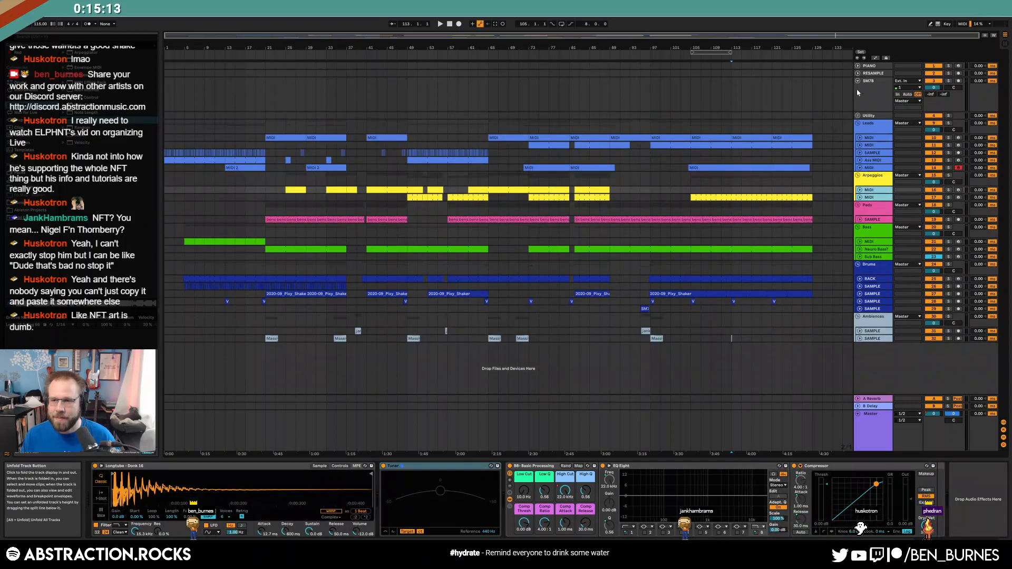
click(858, 82)
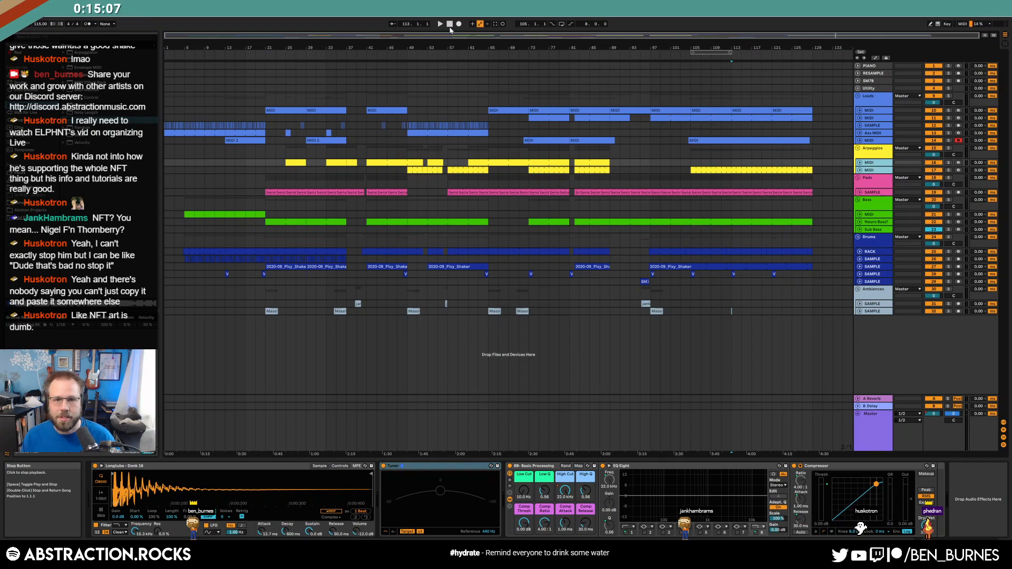
- Play the arrangement from bar 1 to review it, and unfold the SAMPLE track in the Leads group
click(551, 97)
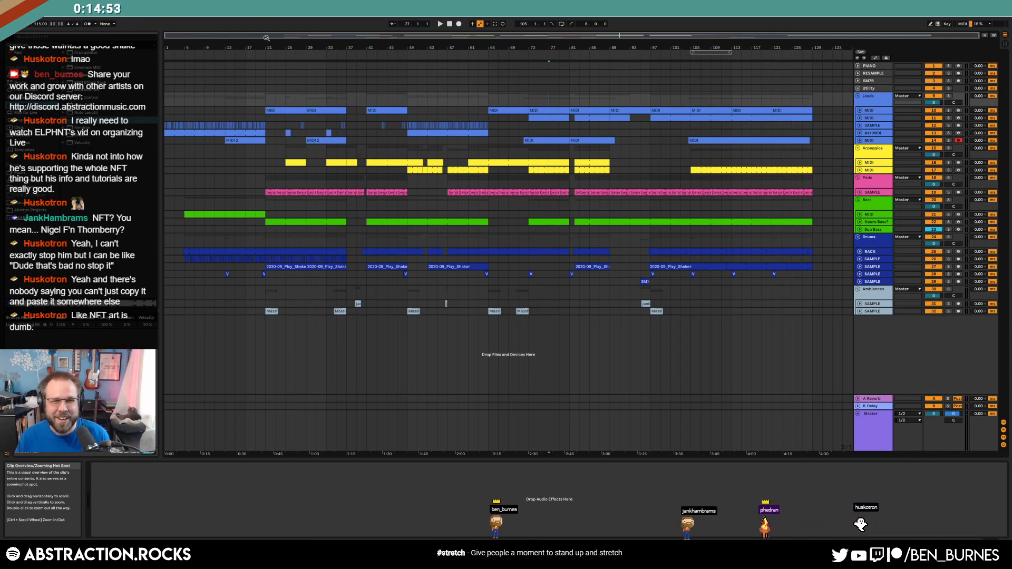
click(451, 24)
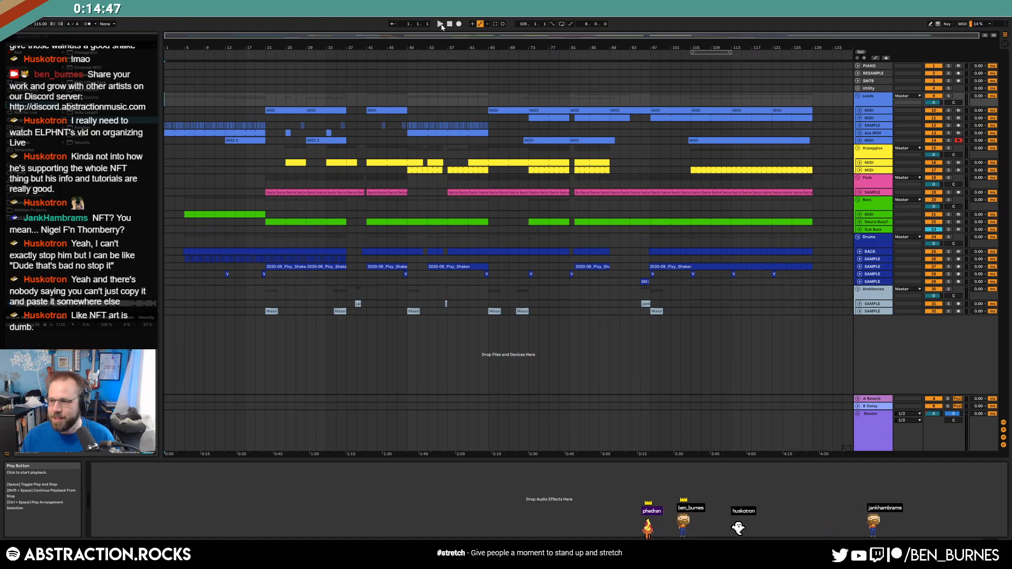
click(441, 24)
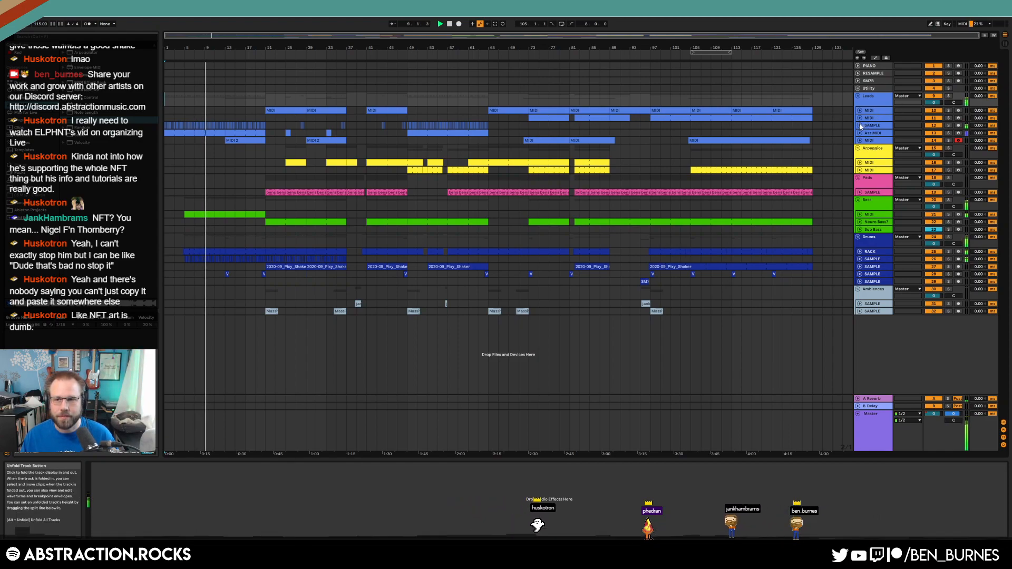
click(861, 126)
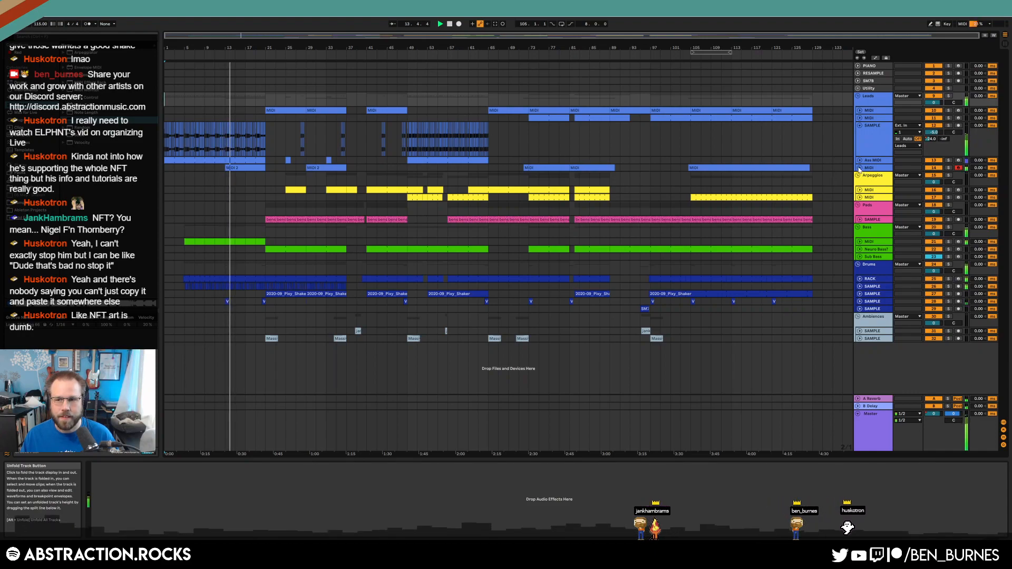
- Automate High Cut on the lowest Leads MIDI track to about 785 Hz until around bar 40, with a jump back up there
click(870, 170)
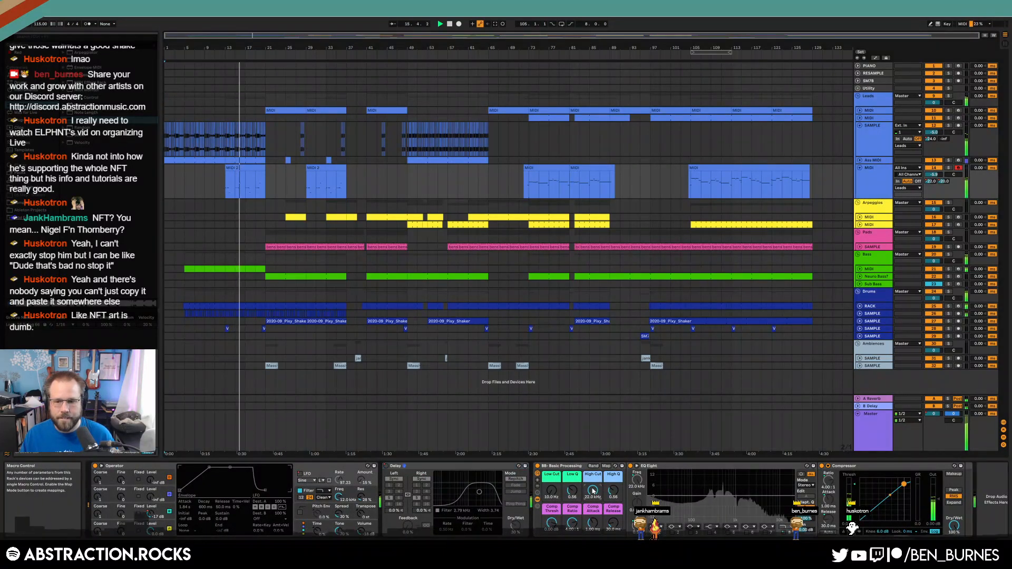
key(a)
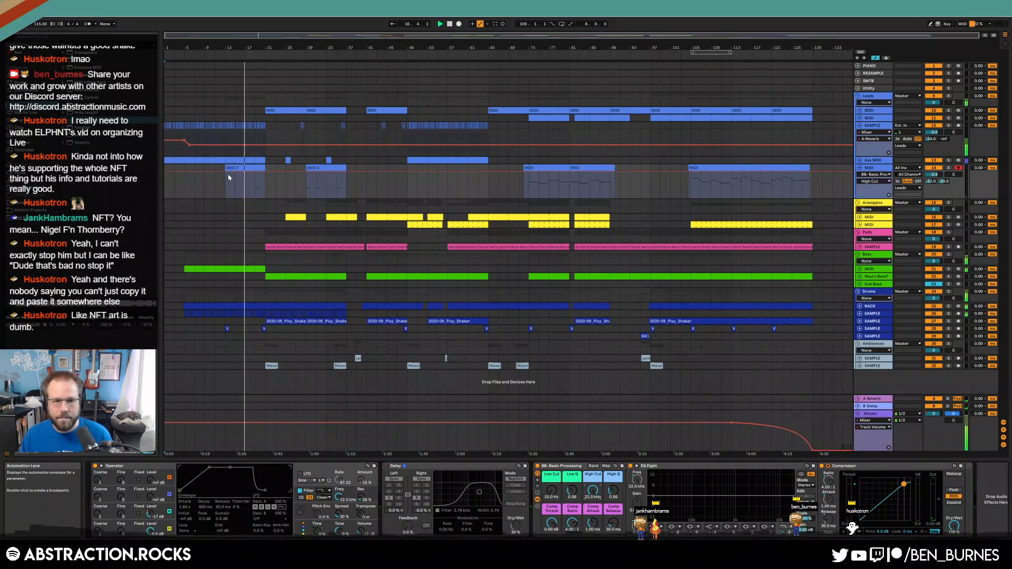
drag(363, 175, 362, 183)
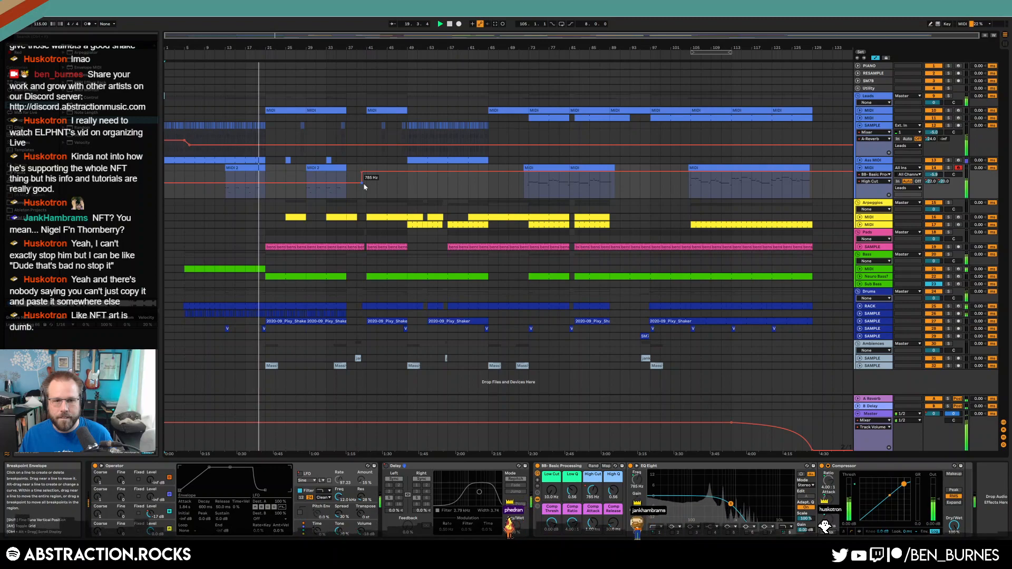
click(265, 167)
click(262, 166)
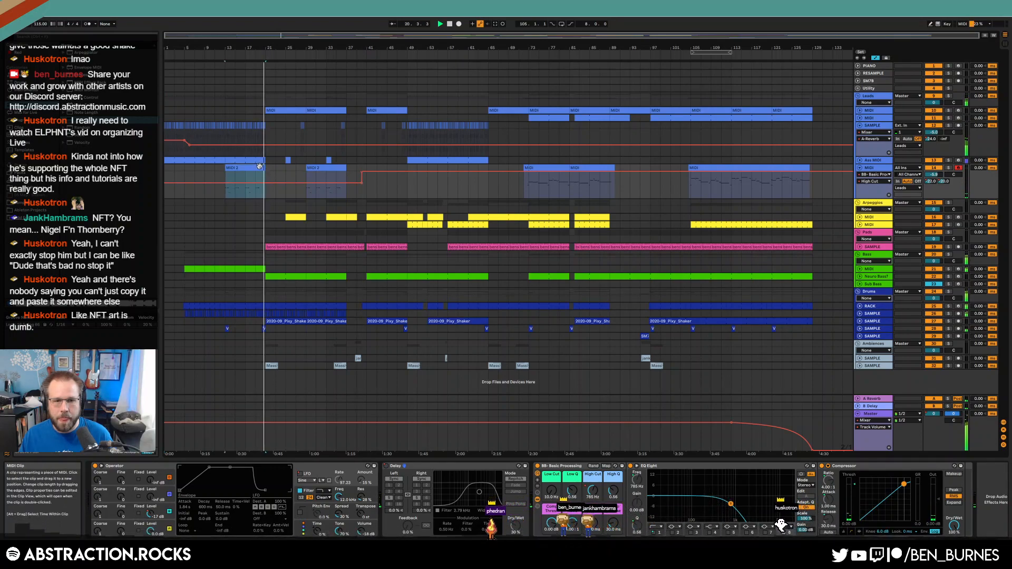
key(a)
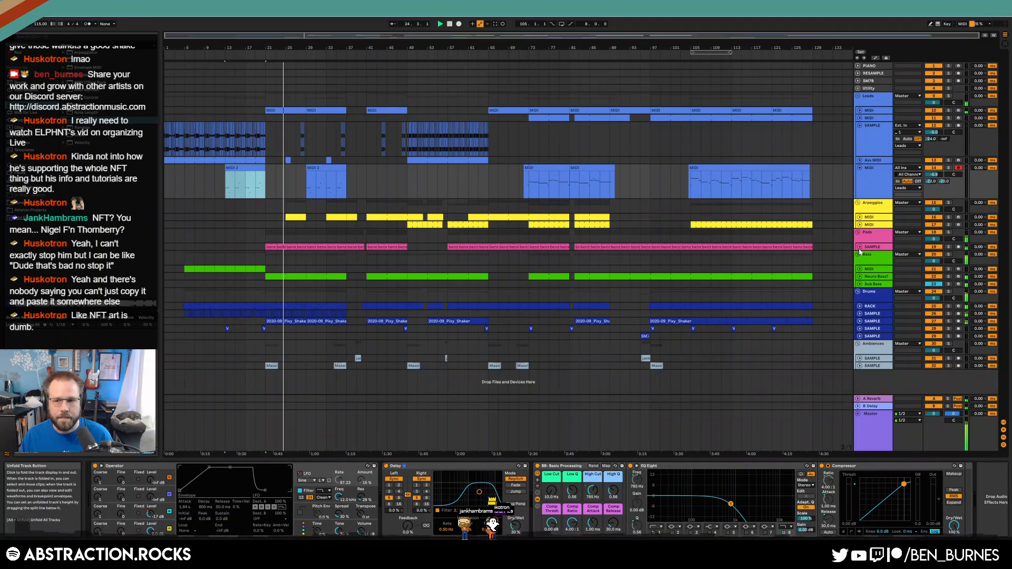
- Add an Auto Pan to the Pads SAMPLE track, between the Phaser-Flanger and the Basic Processing rack
click(251, 247)
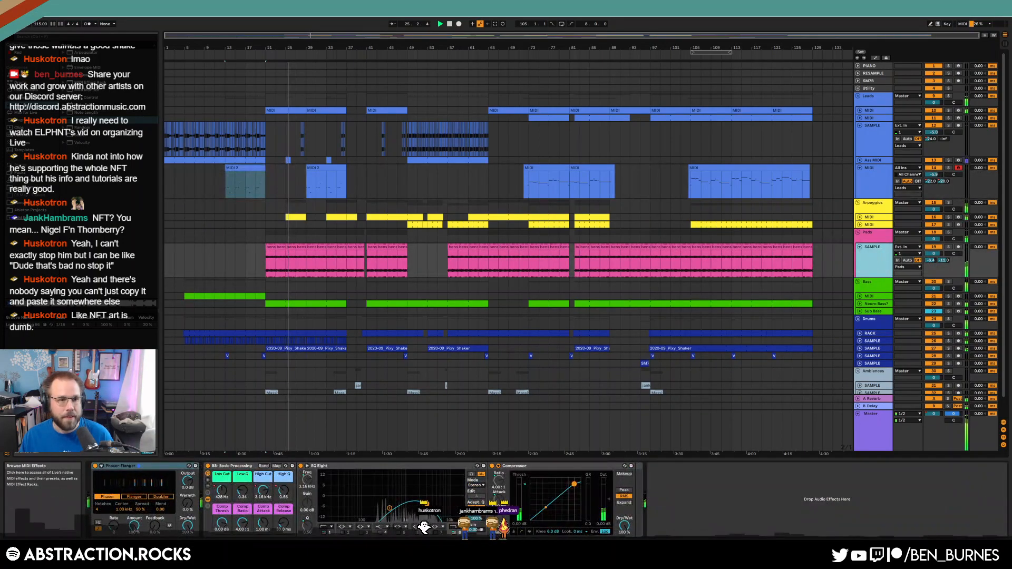
click(32, 98)
scroll(69, 68, up, 2)
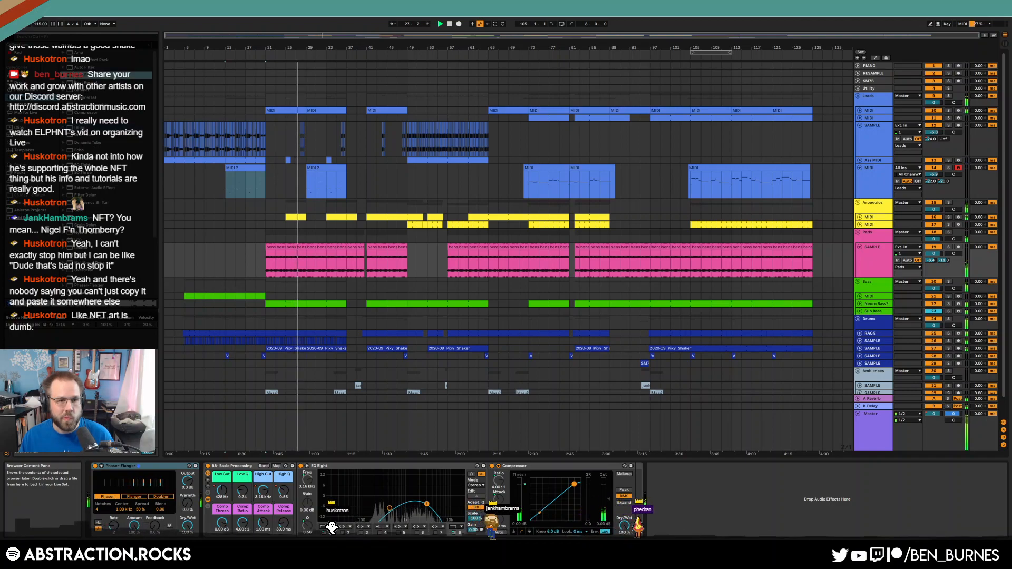
drag(216, 508, 214, 507)
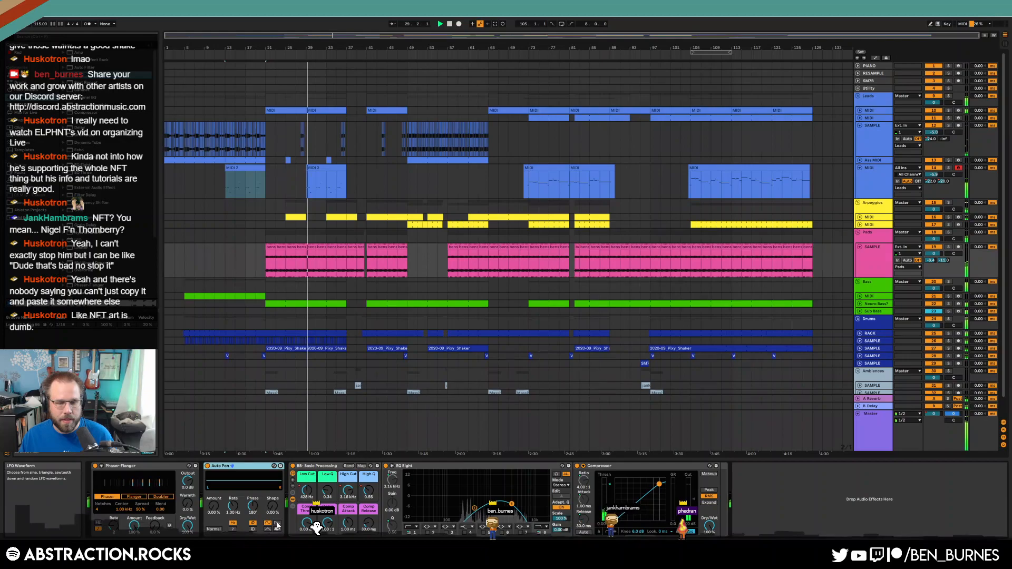
- Set the Auto Pan's shape to 100% and its rate to a synced 1/16, turn the phase fully down, and leave the amount at 0%
drag(273, 508, 273, 455)
drag(214, 507, 214, 468)
click(233, 529)
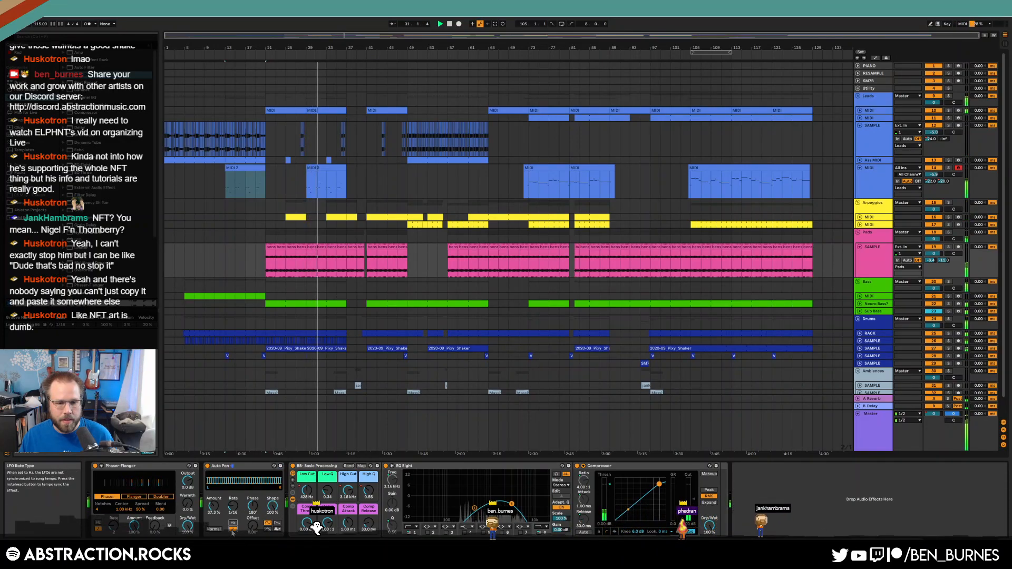
drag(252, 505, 252, 535)
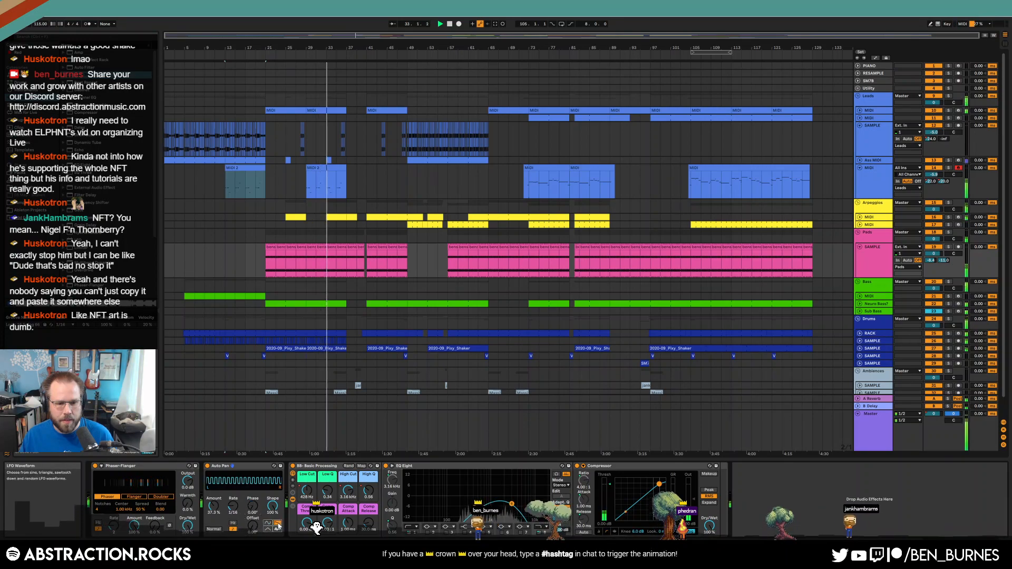
drag(214, 507, 214, 497)
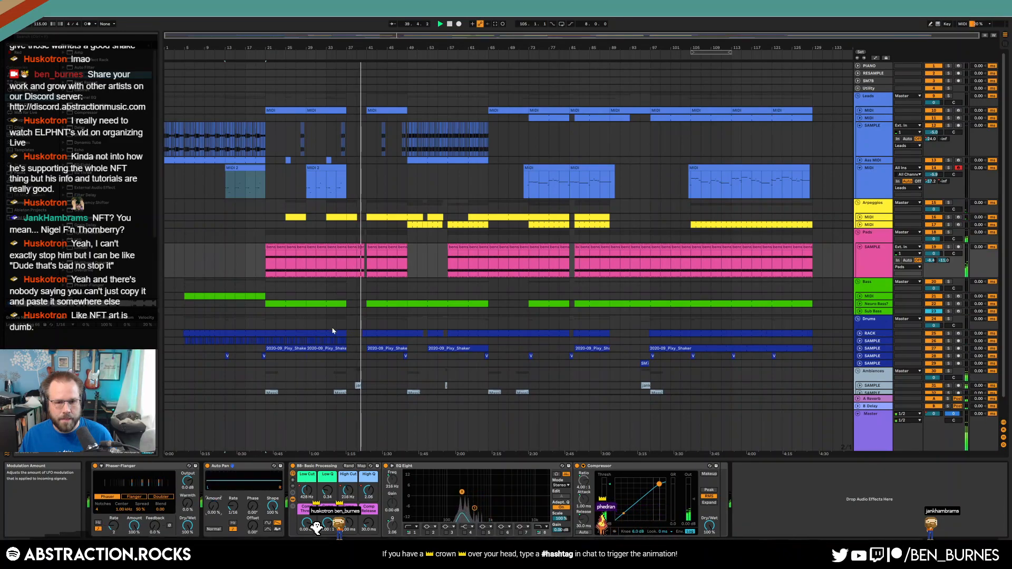
- Draw curved Auto Pan Amount ramps on the pads from bar 37 to 41 and bar 41 to 45, duplicating the second to bar 49
key(a)
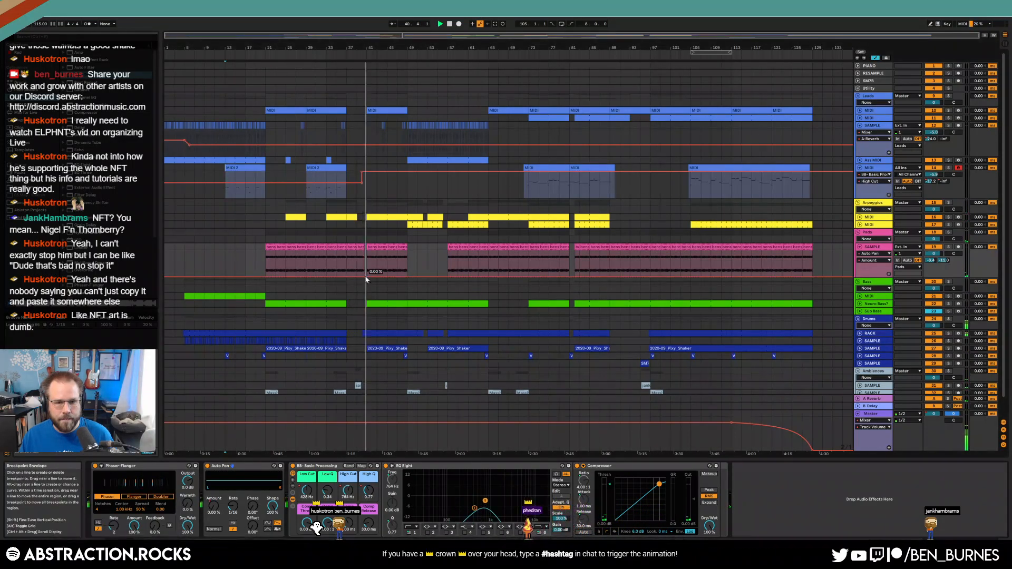
drag(363, 276, 363, 251)
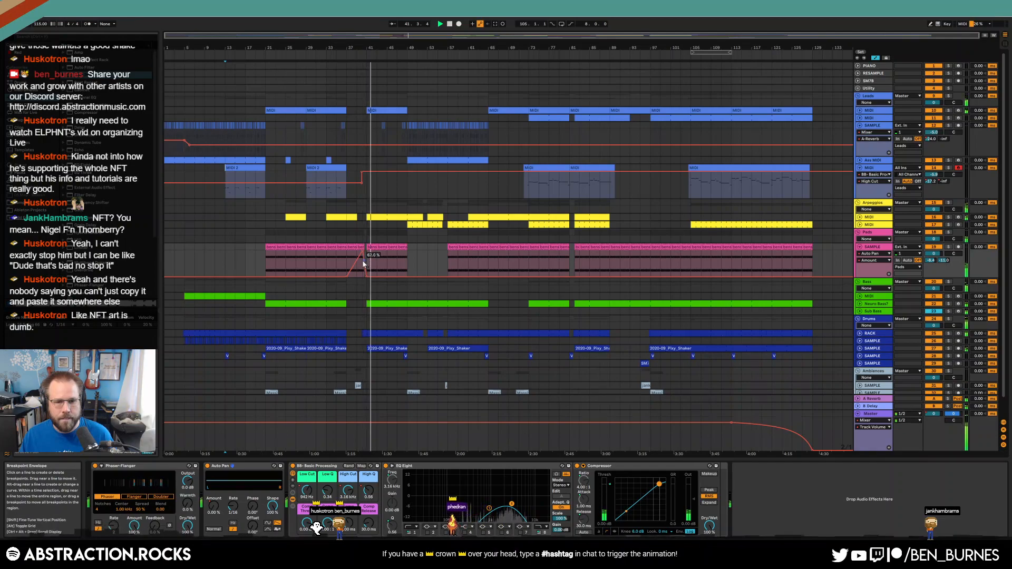
click(326, 266)
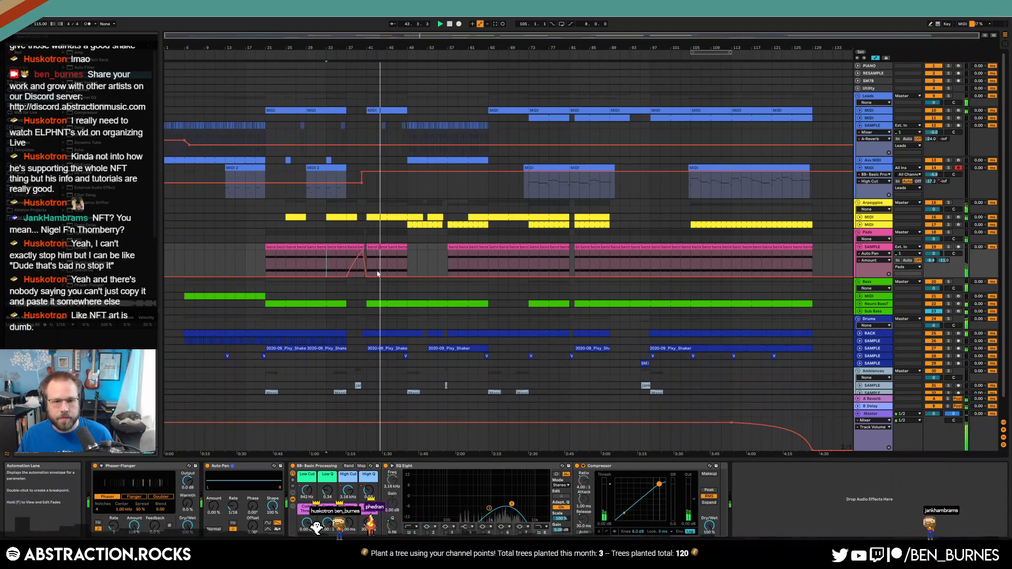
drag(385, 276, 385, 268)
mouse_move(368, 257)
mouse_down()
mouse_move(384, 259)
mouse_move(369, 259)
mouse_up()
key(ctrl+d)
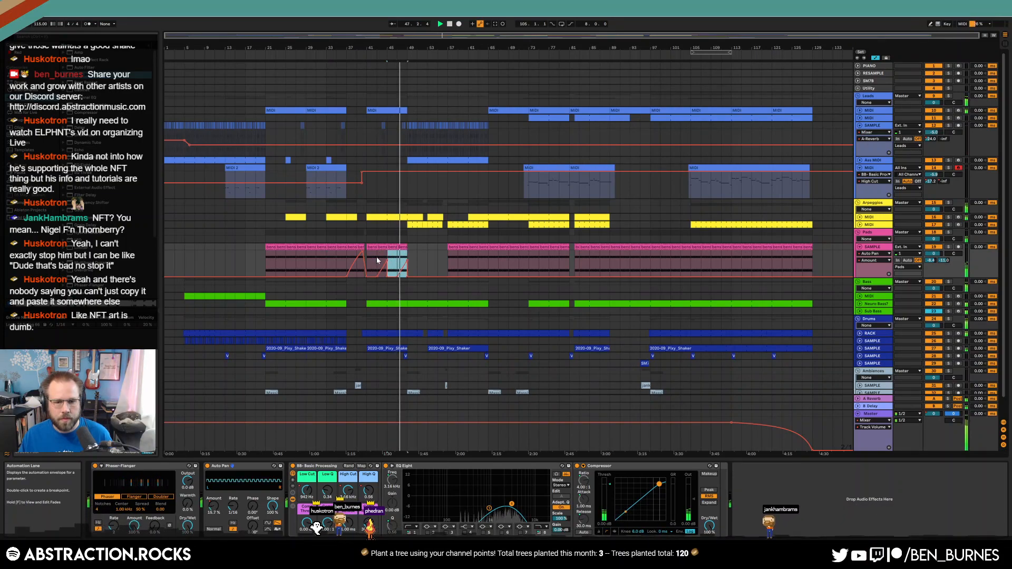
- Copy the four-bar Auto Pan Amount ramp to bar 21 of the pads track and duplicate it up to bar 37
click(269, 264)
key(ctrl+d)
key(ctrl+d)
key(ctrl+d)
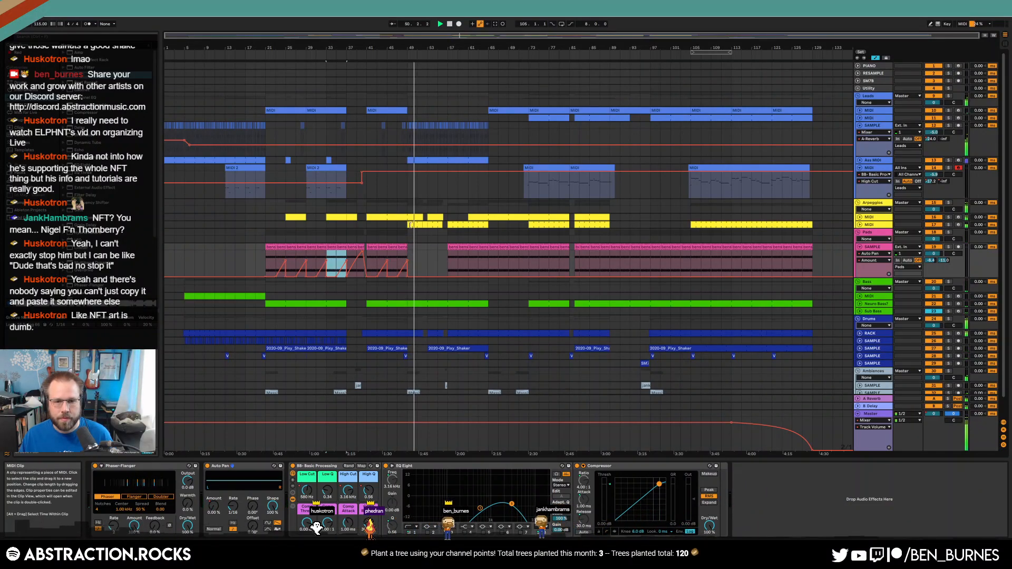
- Copy the pads' Auto Pan Amount ramps from bars 41 to 49 to bar 57 and duplicate them up to bar 81
click(411, 224)
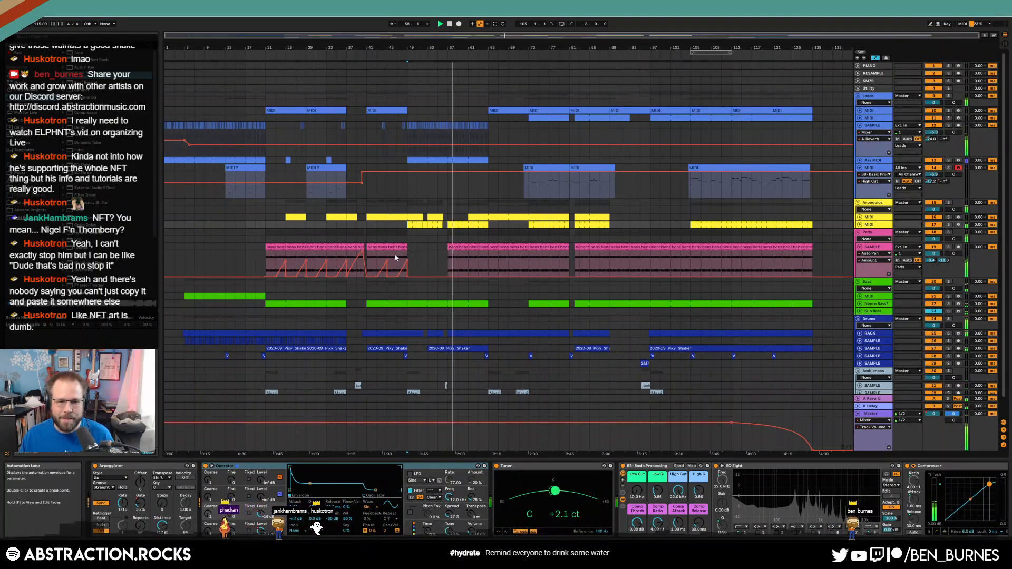
click(451, 261)
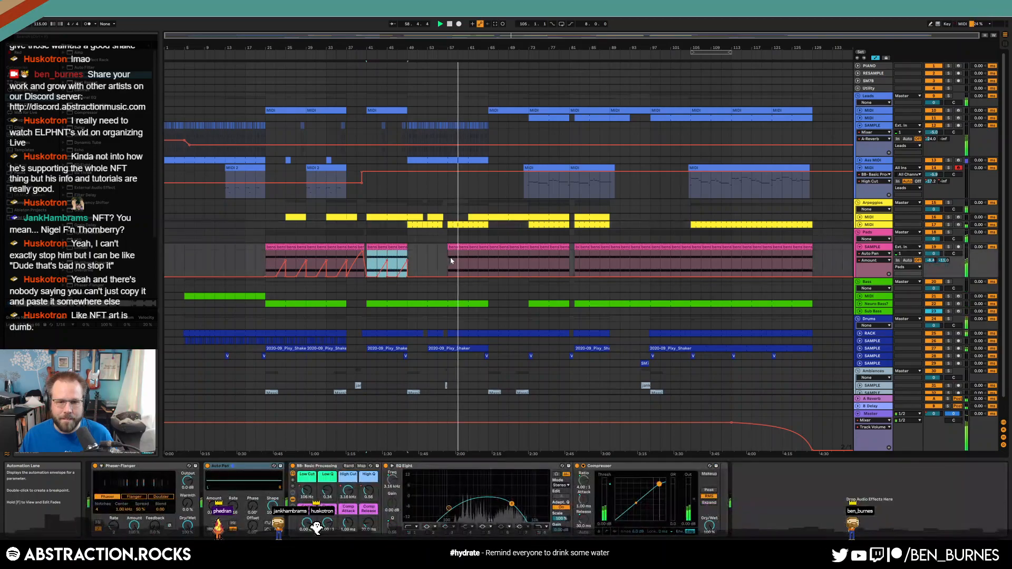
key(ctrl+d)
key(ctrl+d)
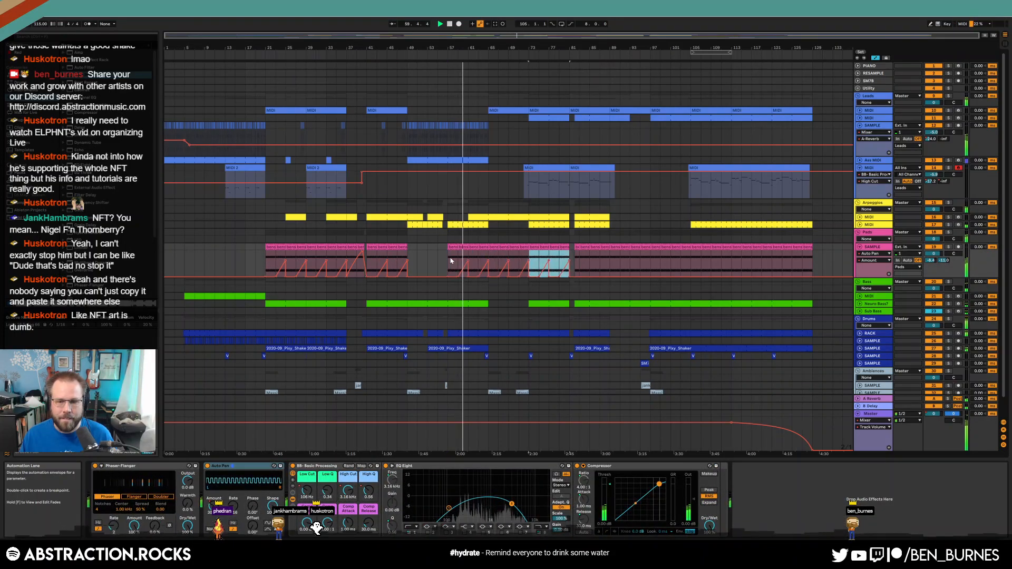
- Duplicate the pads' Auto Pan Amount ramps from bars 73 to 81 up to bar 129
key(ctrl+d)
key(ctrl+d)
key(ctrl+d)
key(ctrl+d)
key(ctrl+d)
key(ctrl+d)
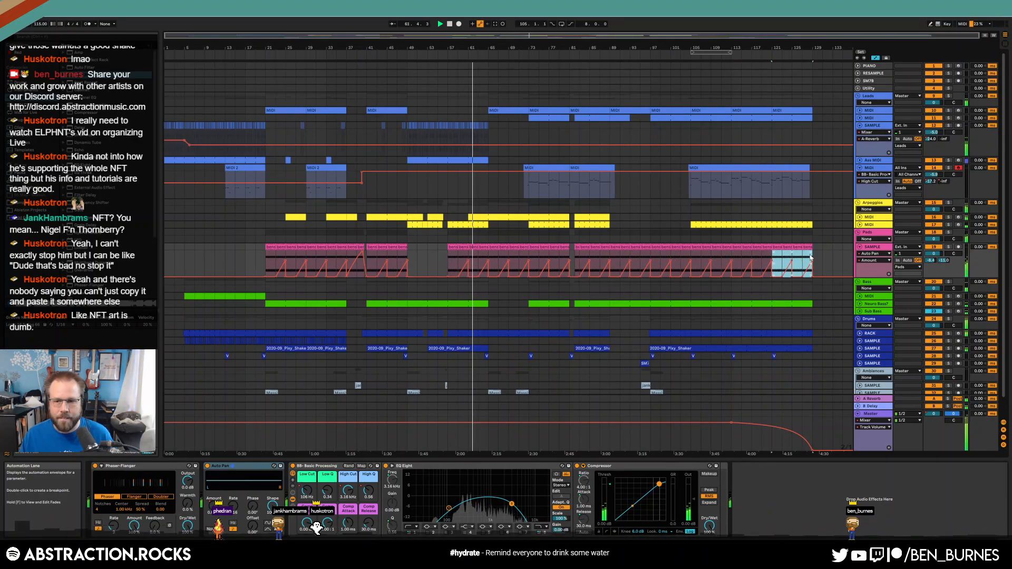
click(833, 256)
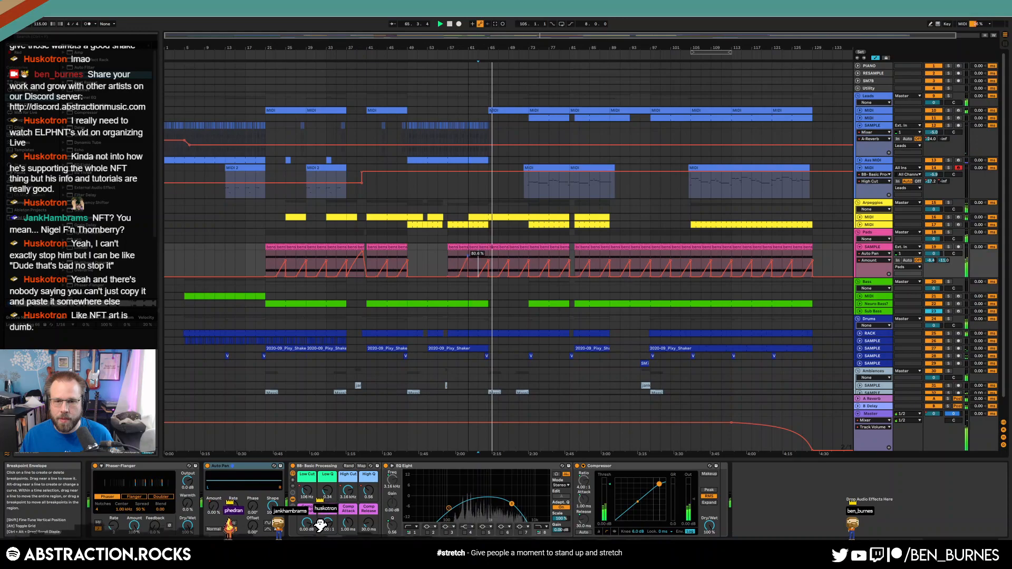
- Select the four-bar Auto Pan Amount ramp from bar 57 to 61 on the pads and duplicate it up to bar 129
click(466, 264)
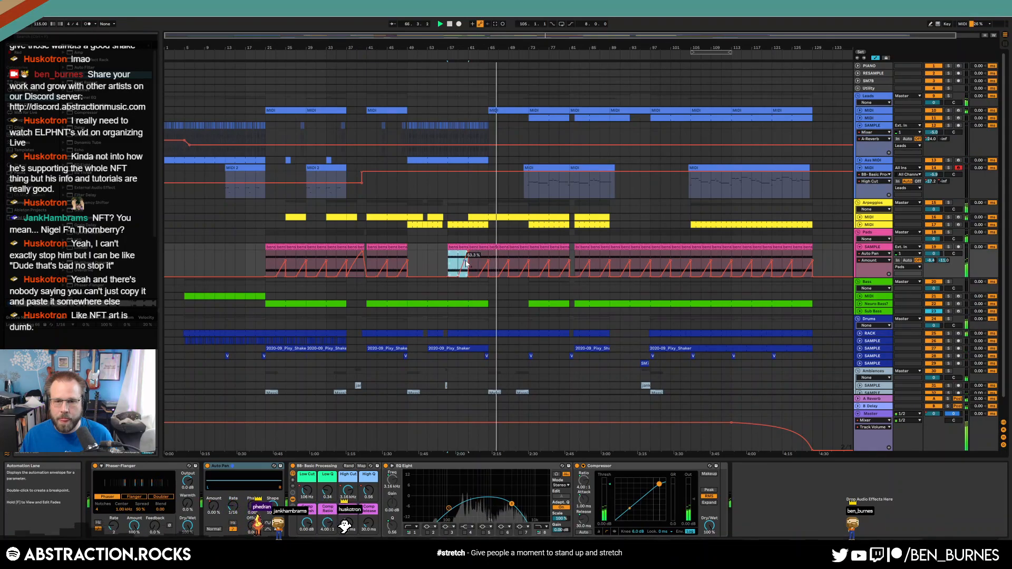
key(ctrl+d)
key(ctrl+d)
key(ctrl+d)
key(ctrl+d)
key(ctrl+d)
key(ctrl+d)
key(ctrl+d)
key(ctrl+d)
key(ctrl+d)
key(ctrl+d)
key(Right)
key(Right)
key(Right)
key(Right)
key(Right)
key(Right)
key(Right)
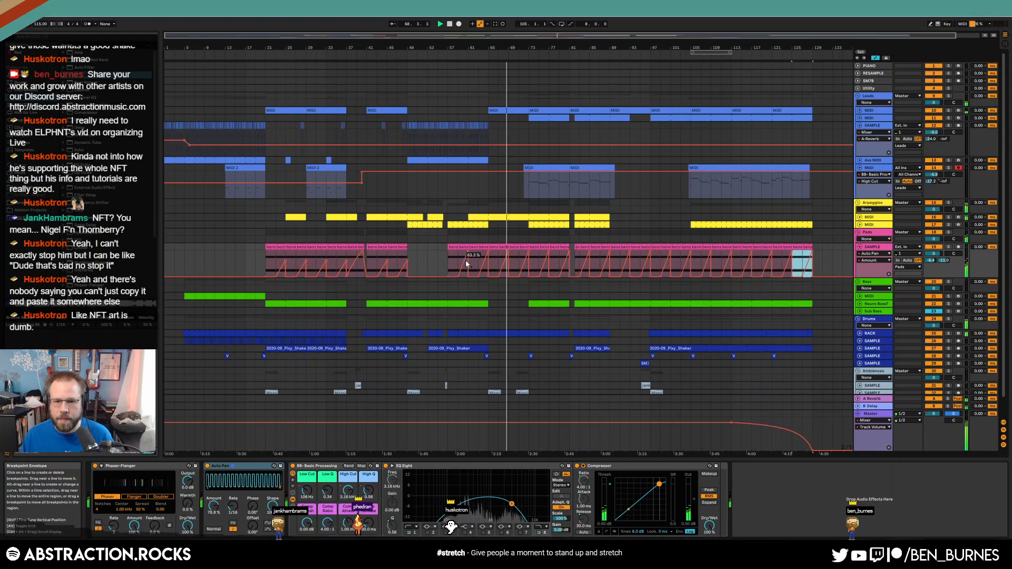
- Raise the phase of the pads' Auto Pan slightly above zero and return to the Amount envelope
drag(252, 505, 252, 484)
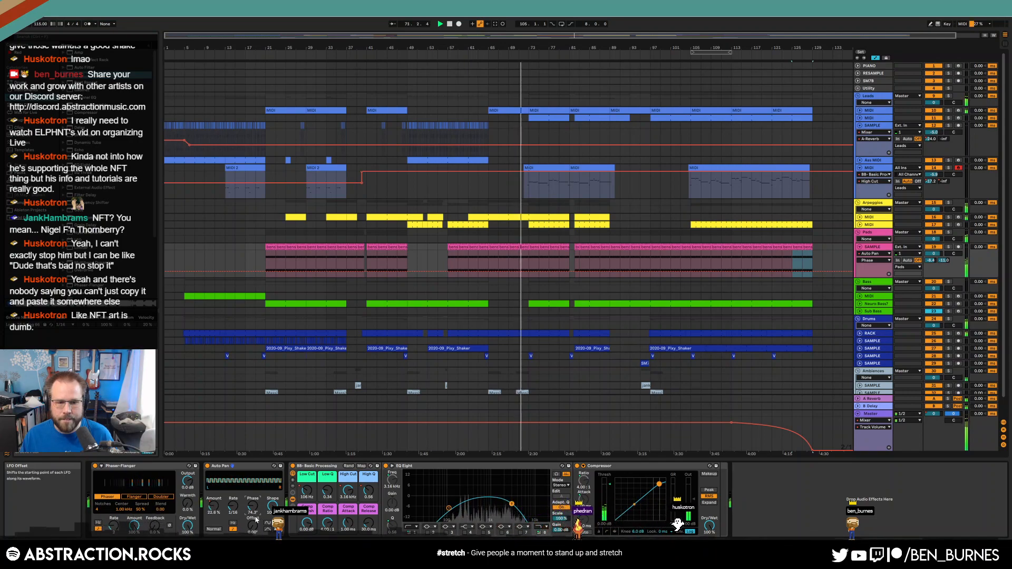
drag(253, 505, 252, 520)
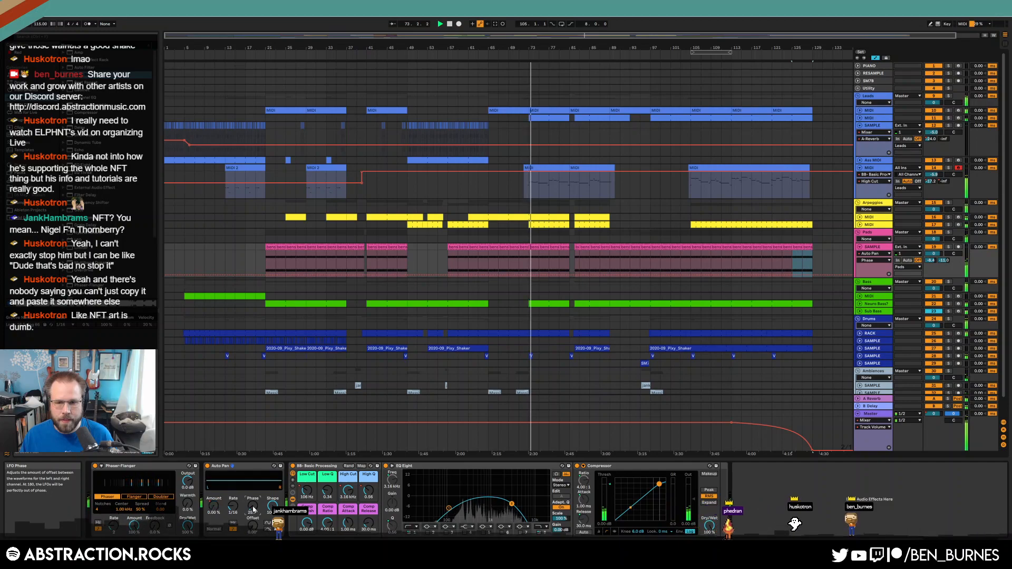
key(a)
key(a)
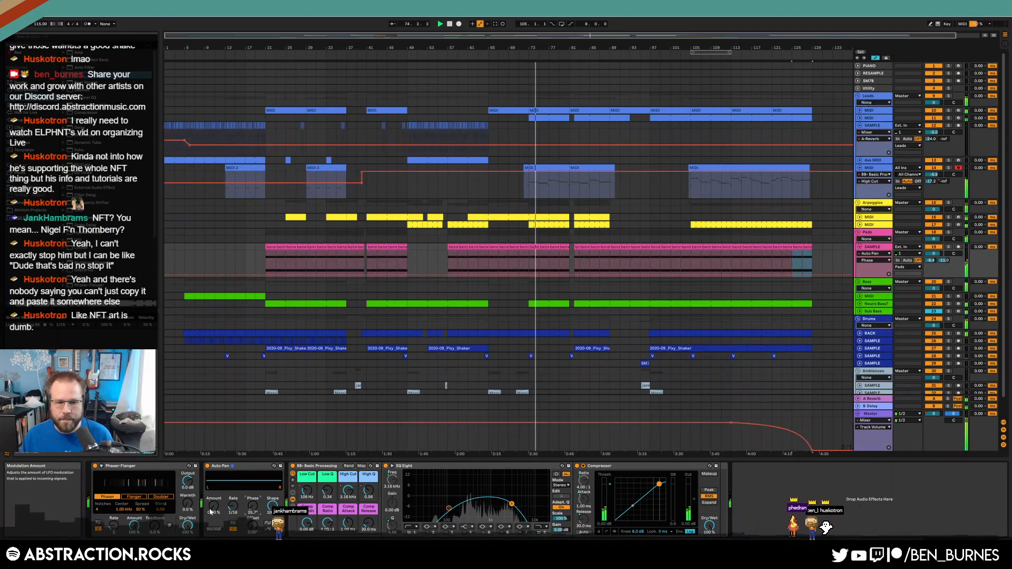
- Delete the pads' Auto Pan Amount ramps after bar 73 through bar 129
shift+click(817, 255)
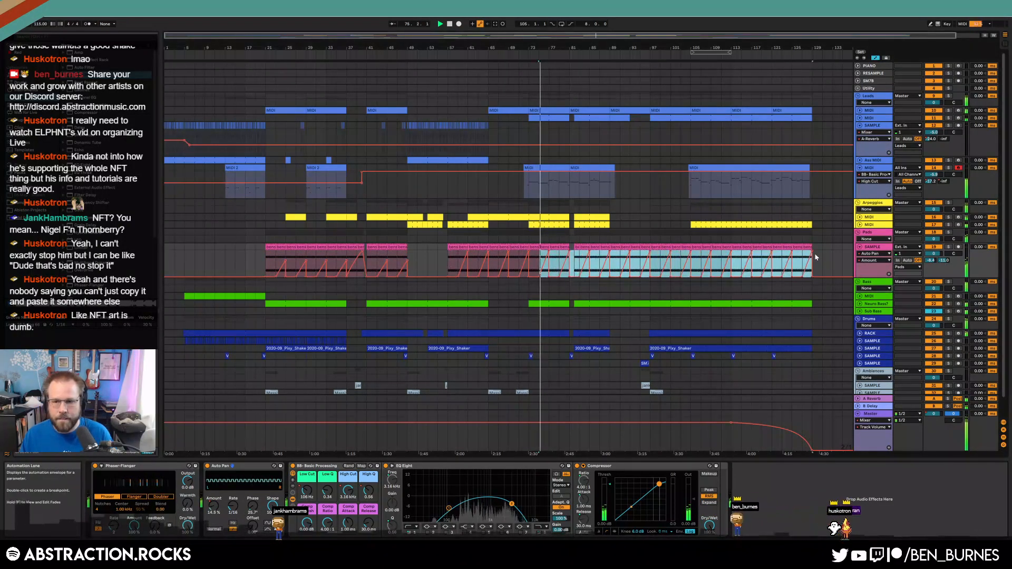
key(Delete)
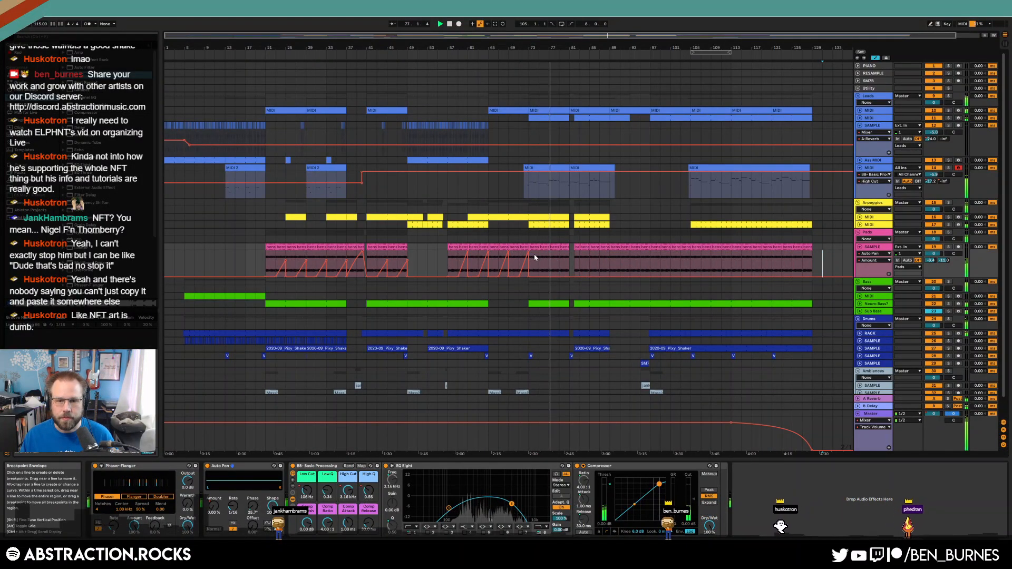
drag(537, 258, 438, 264)
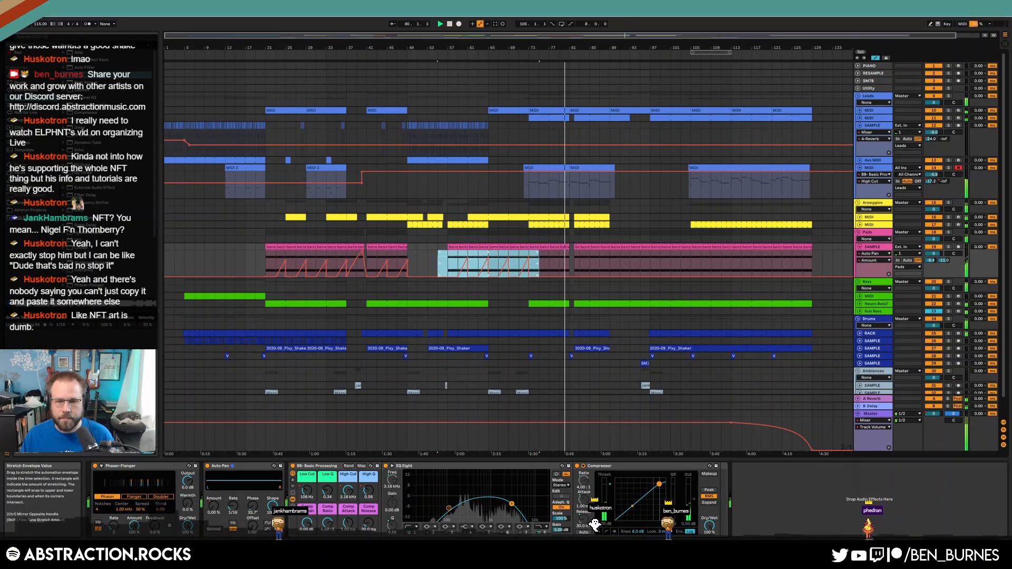
click(569, 264)
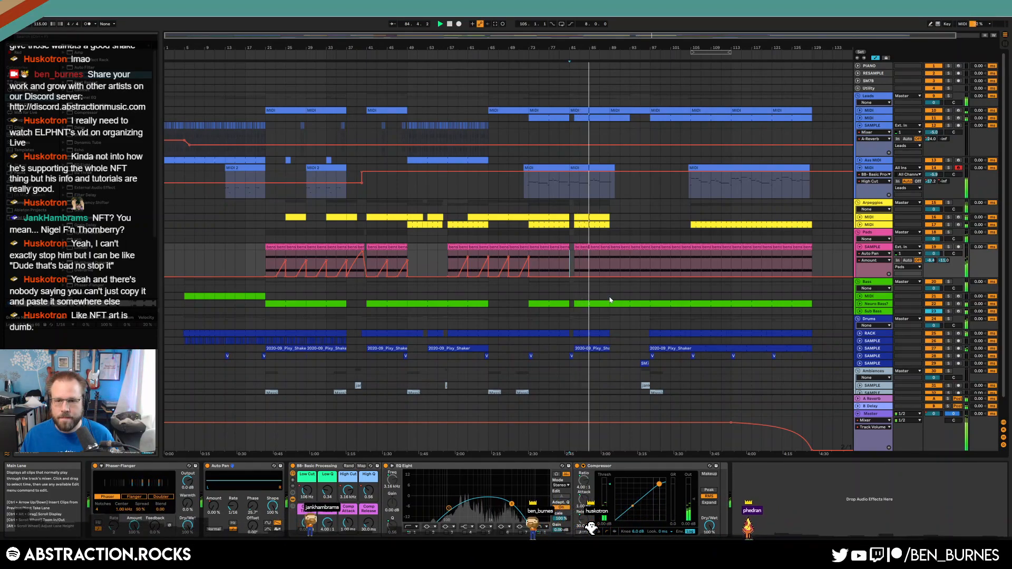
- Hide the automation, expand the upper arpeggio track and play the arrangement from about bar 80
key(a)
scroll(575, 218, up, 3)
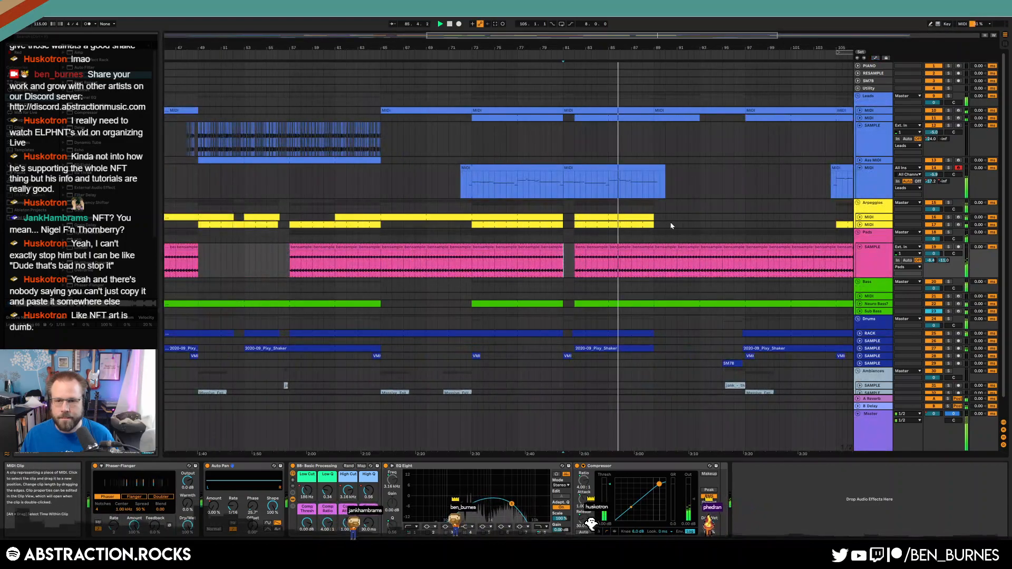
click(859, 217)
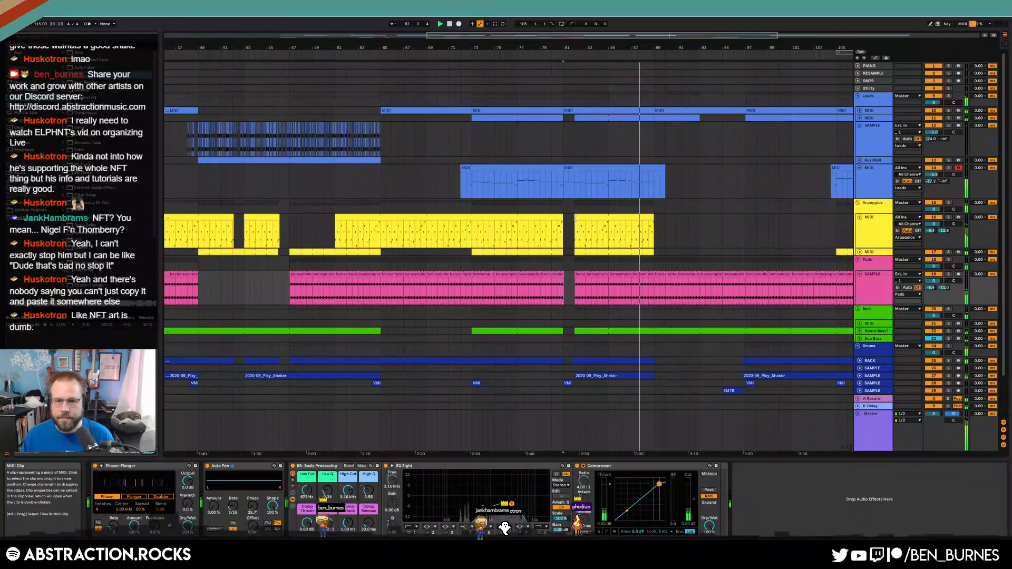
click(649, 239)
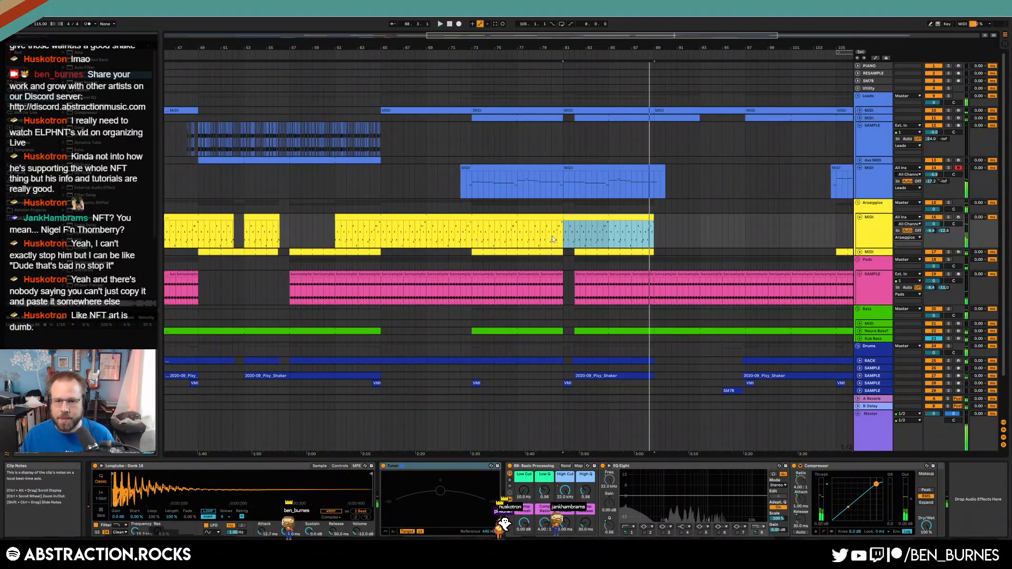
click(553, 239)
key(space)
key(space)
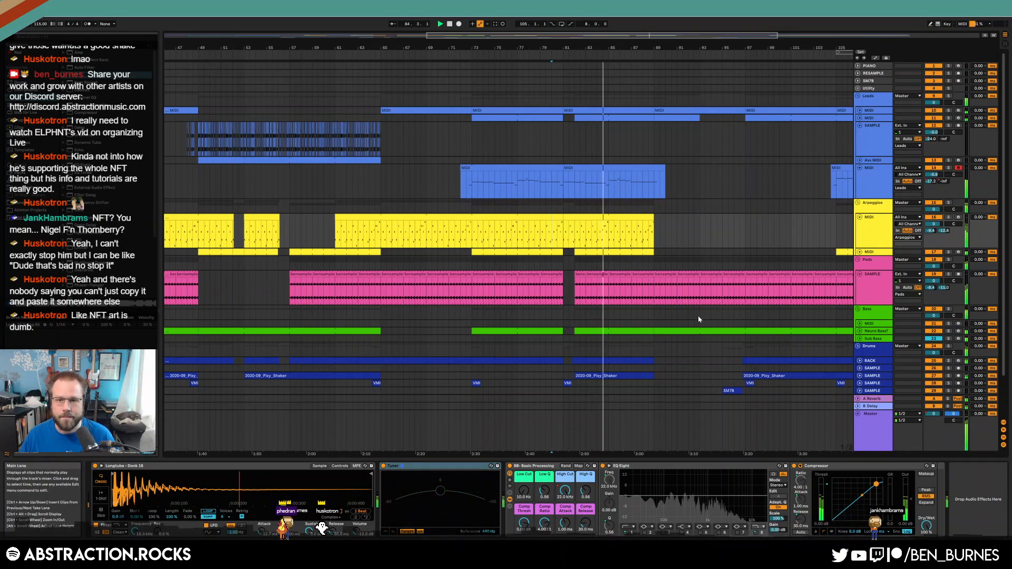
- Extend the end of the upper arpeggio track's last clip slightly past bar 89
key(minus)
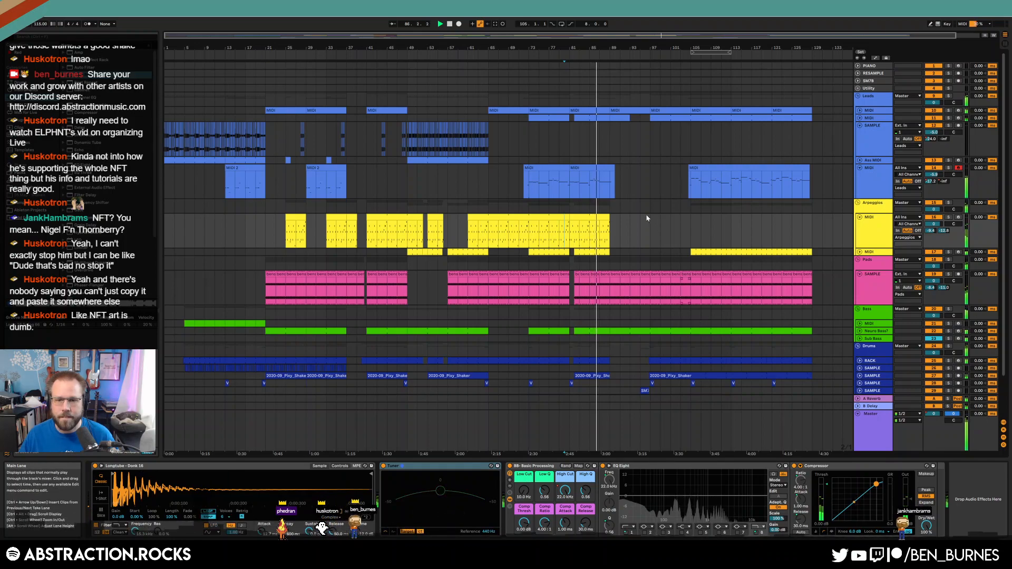
key(plus)
key(plus)
drag(575, 218, 581, 218)
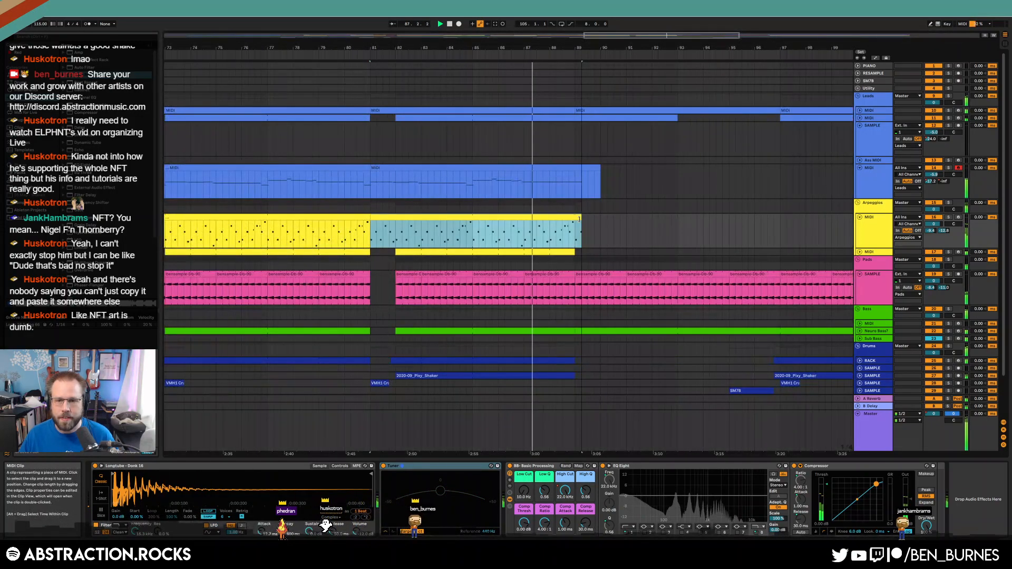
scroll(581, 224, up, 4)
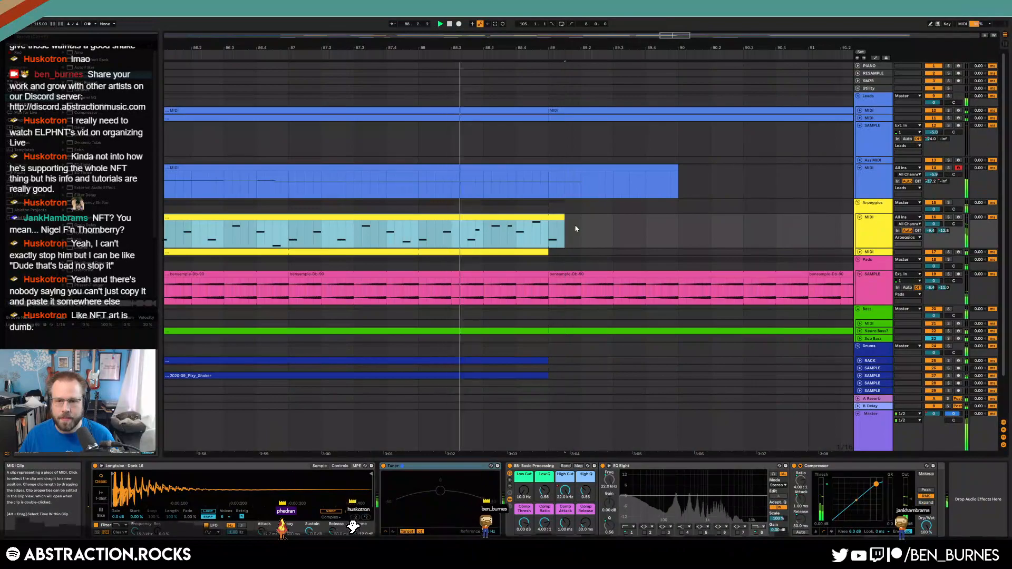
key(minus)
key(minus)
key(minus)
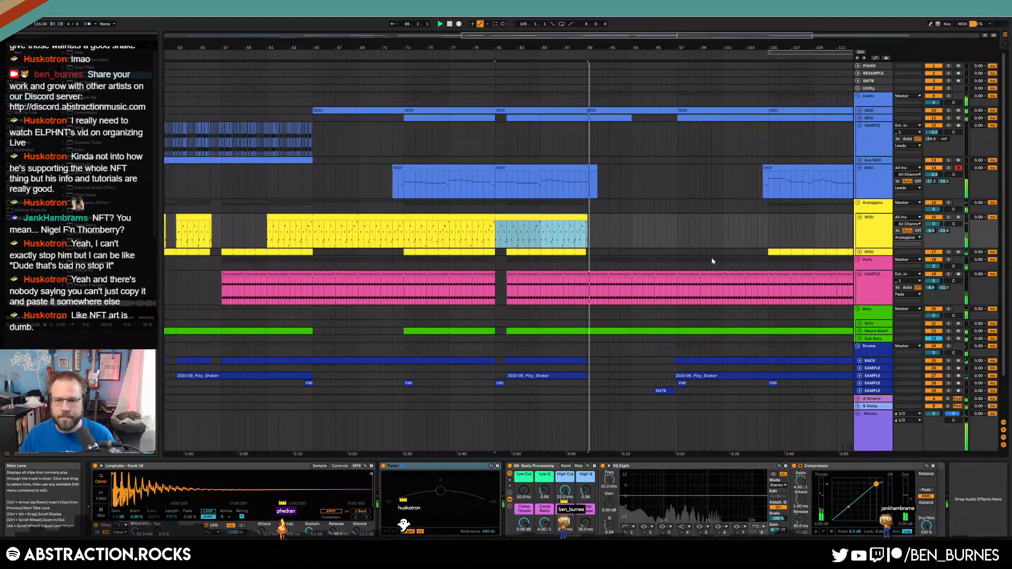
key(minus)
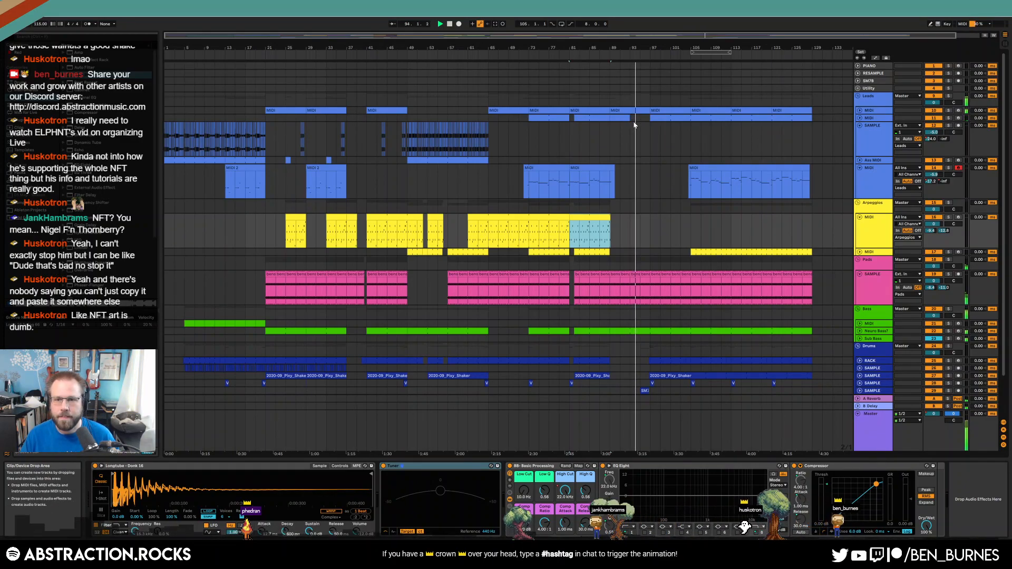
- Expand the second lead MIDI track and extend its notes from bar 93 to bar 97, closing the gap before the next clip
scroll(635, 125, up, 3)
click(860, 117)
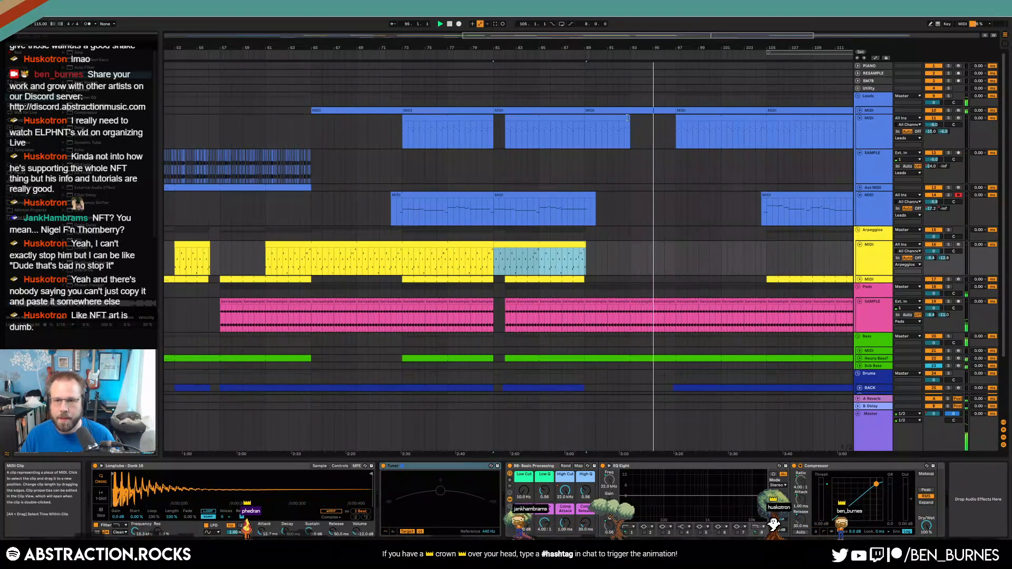
drag(628, 117, 661, 119)
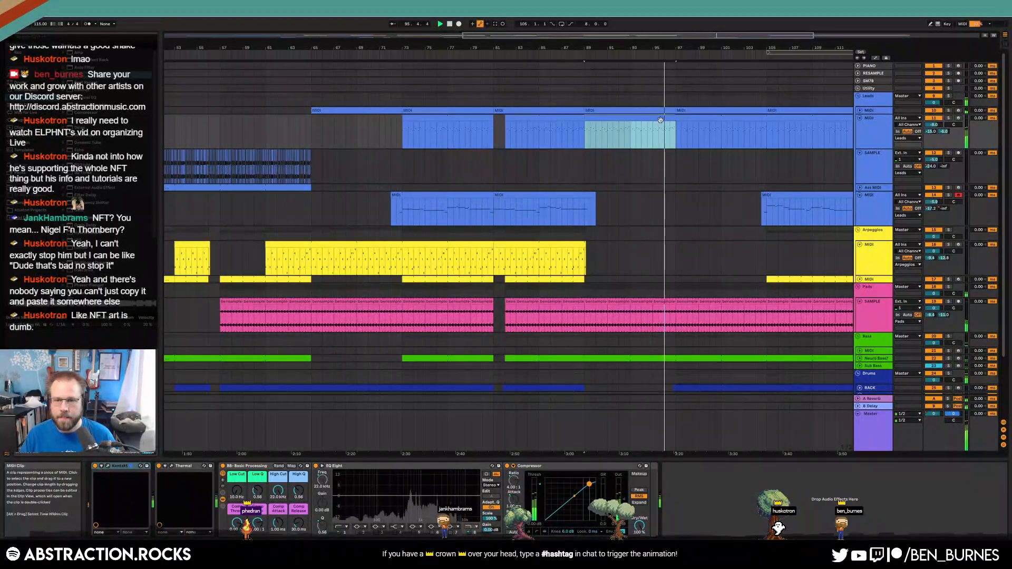
- Draw a curved High Cut automation drop on the second lead MIDI track from about bar 91 to 97, down to about 65 Hz
click(278, 490)
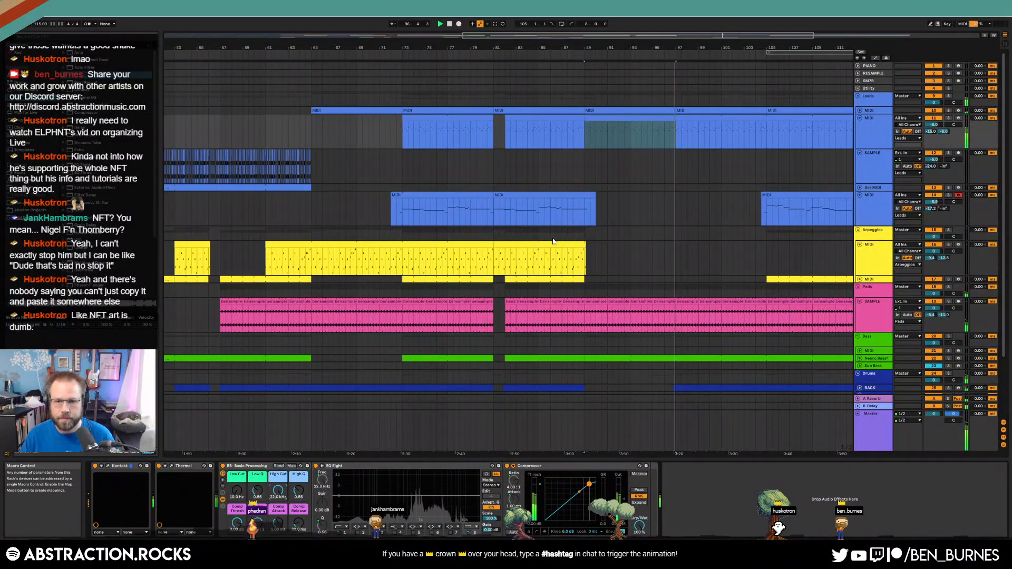
key(a)
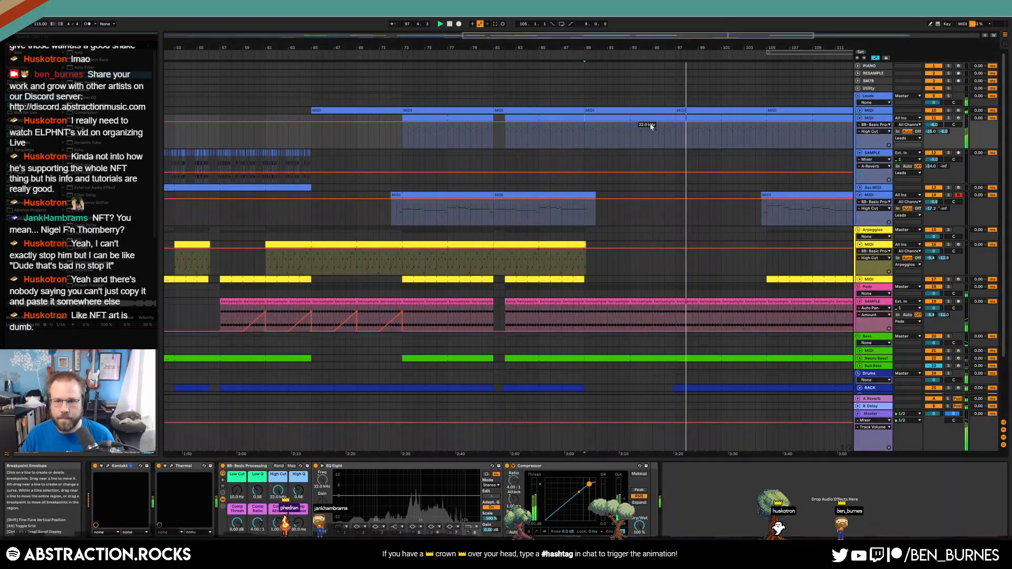
click(607, 122)
drag(628, 122, 675, 138)
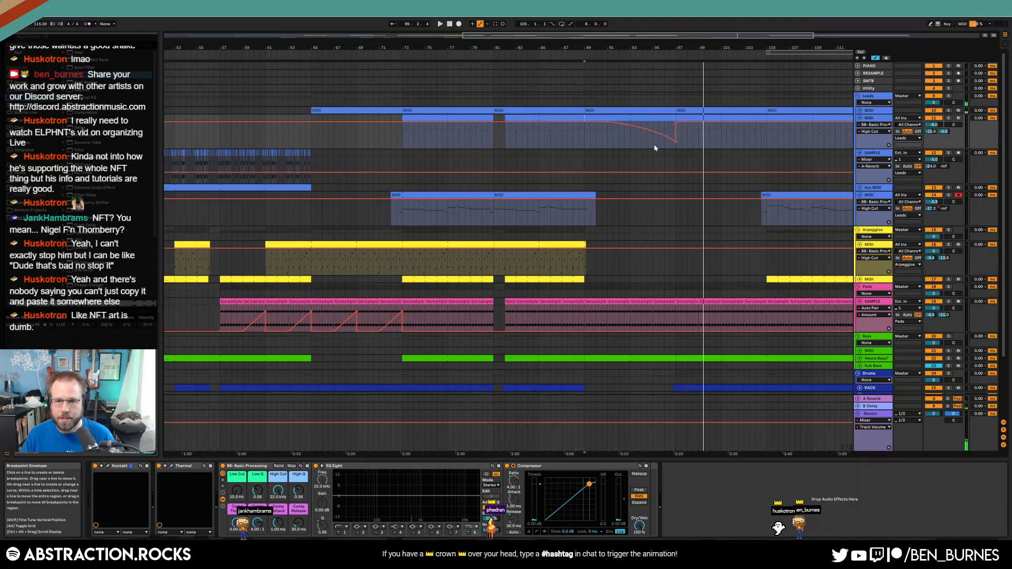
- Play from just before bar 89 and reach the High Cut low point earlier, at about bar 95, holding it flat until bar 97
click(581, 132)
key(space)
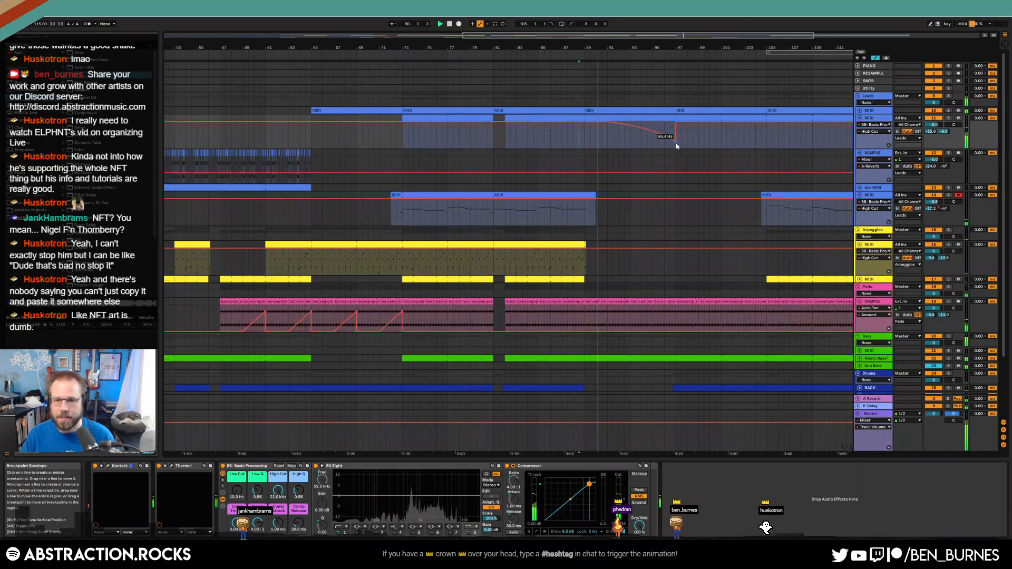
mouse_move(675, 143)
mouse_down()
mouse_move(653, 142)
mouse_move(676, 142)
mouse_move(664, 144)
mouse_up()
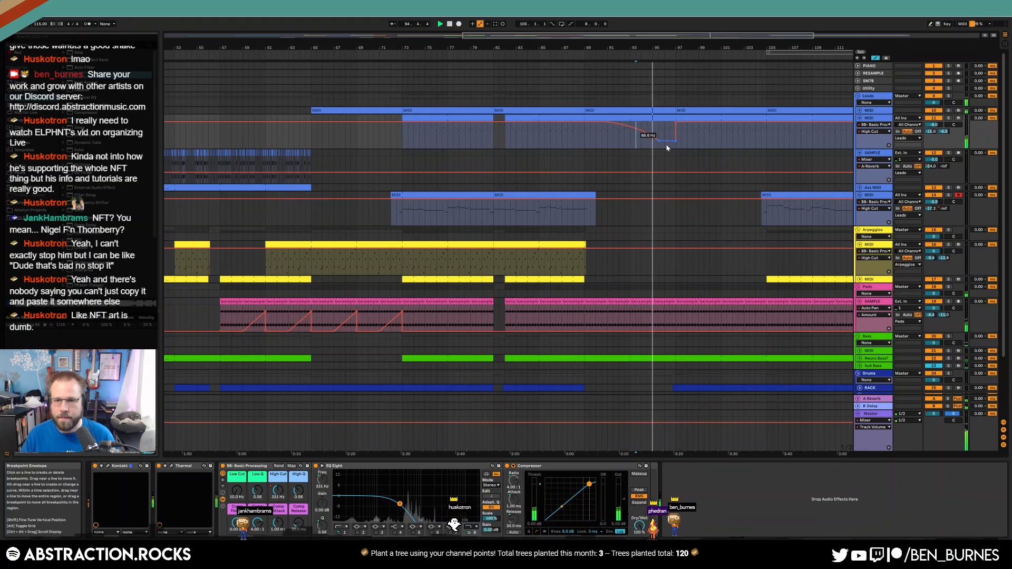
key(a)
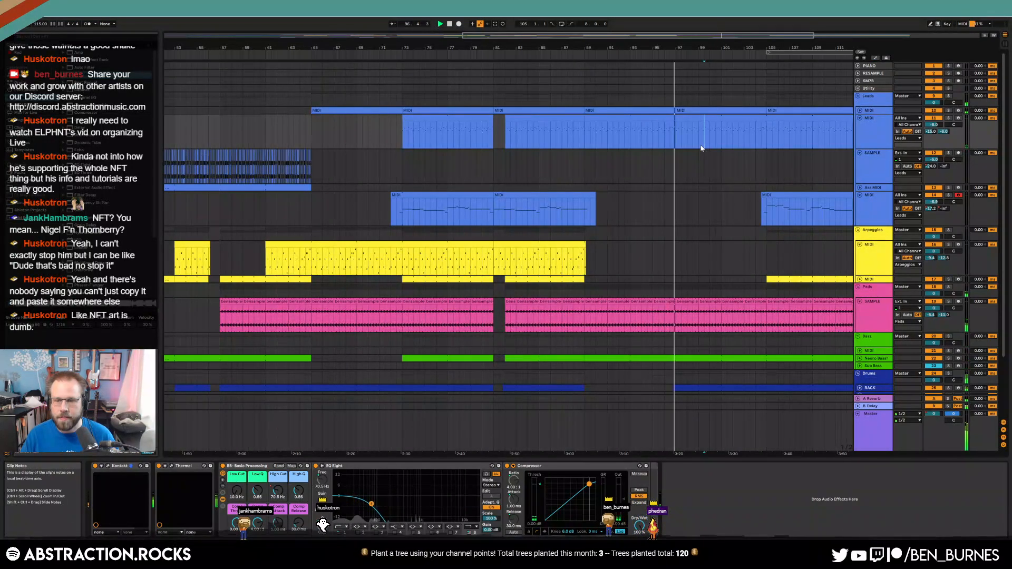
- Enable the fourth EQ Eight band on the lowest lead MIDI track and pull it down slightly to cut the highs
scroll(711, 156, down, 1)
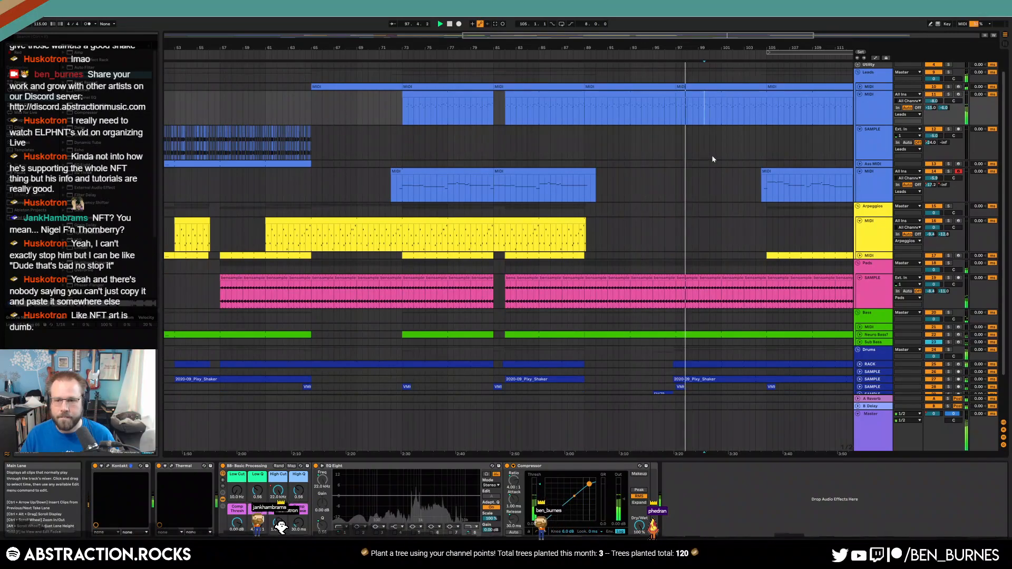
key(w)
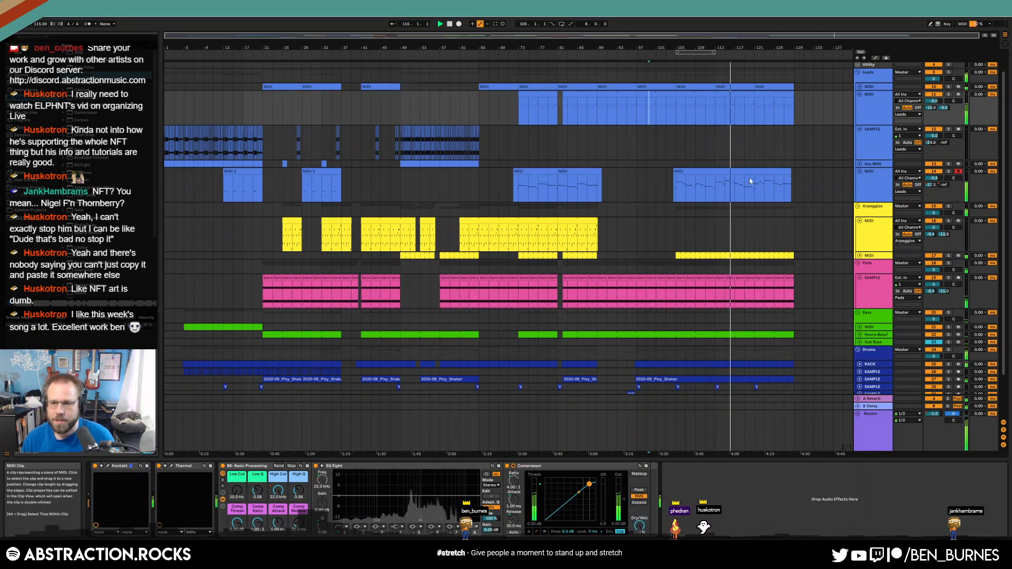
click(873, 180)
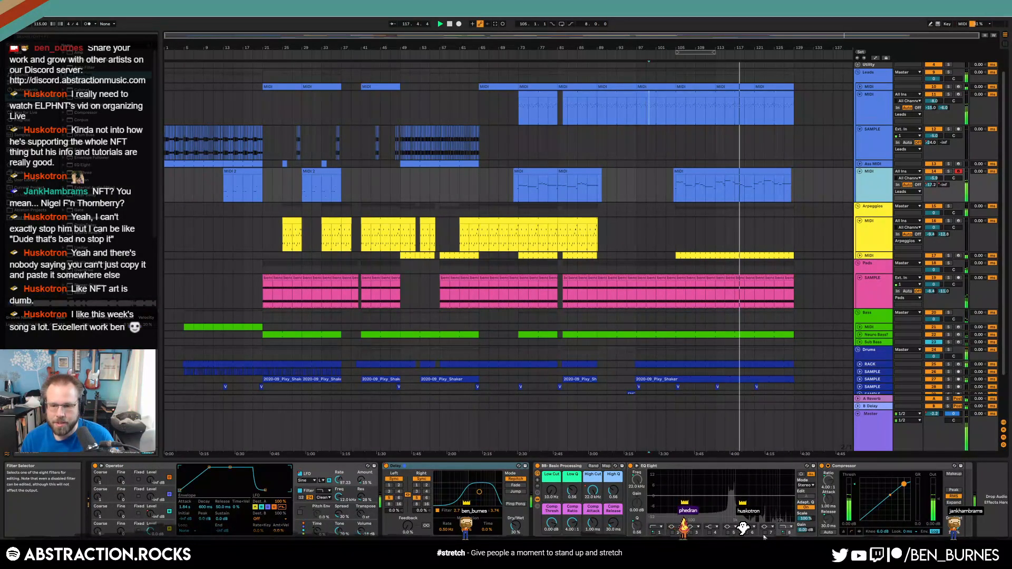
click(709, 532)
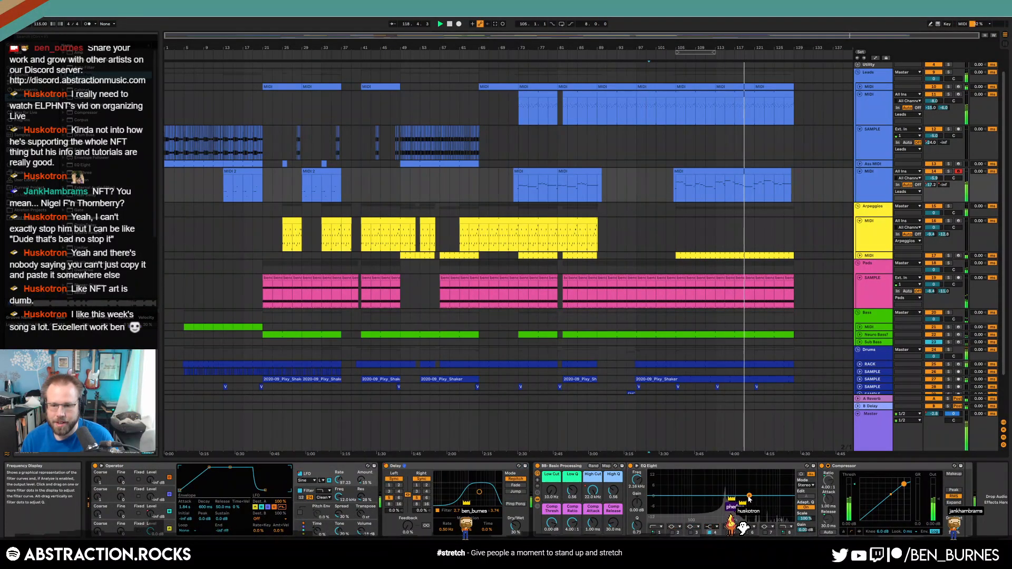
drag(750, 496, 749, 502)
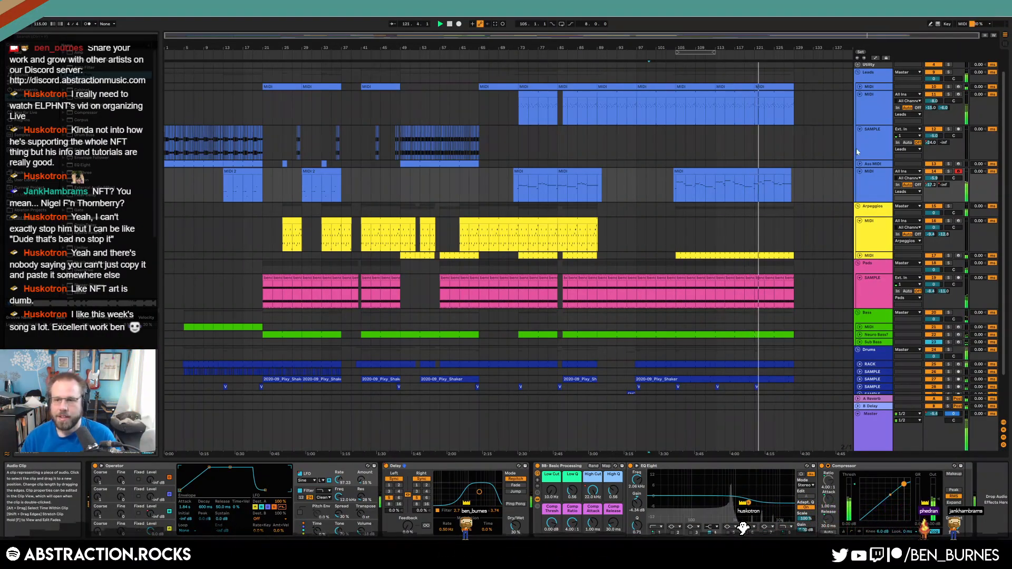
- Examine the notes of the last clip on the lowest lead MIDI track during playback, ending back on the track's devices
double_click(783, 172)
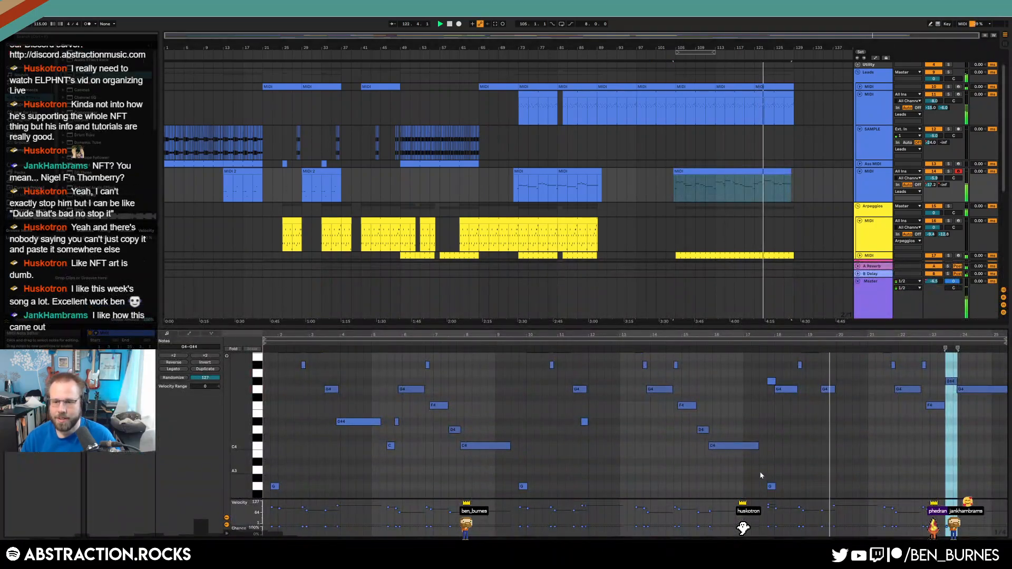
scroll(674, 457, up, 1)
scroll(728, 460, down, 2)
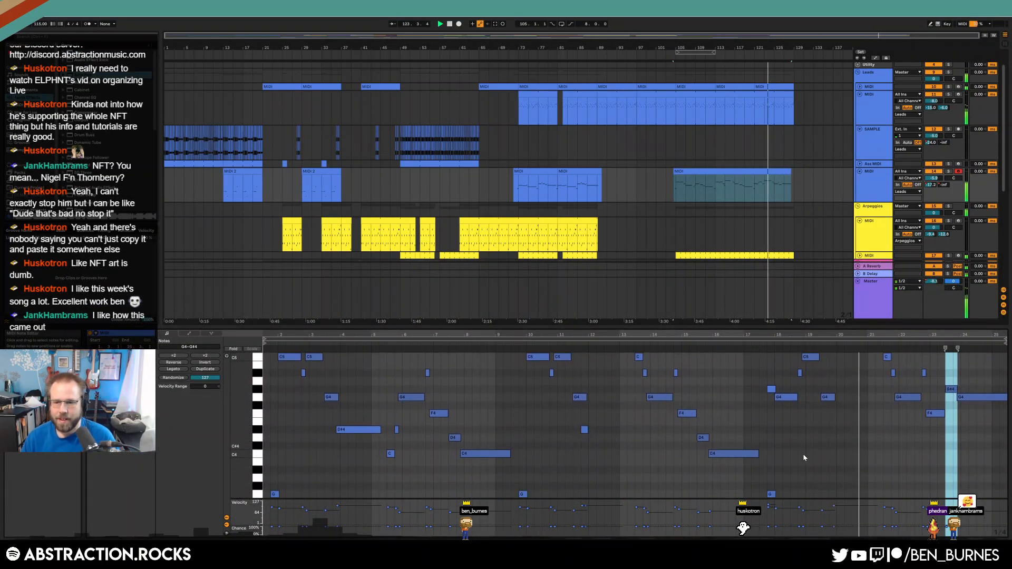
click(837, 464)
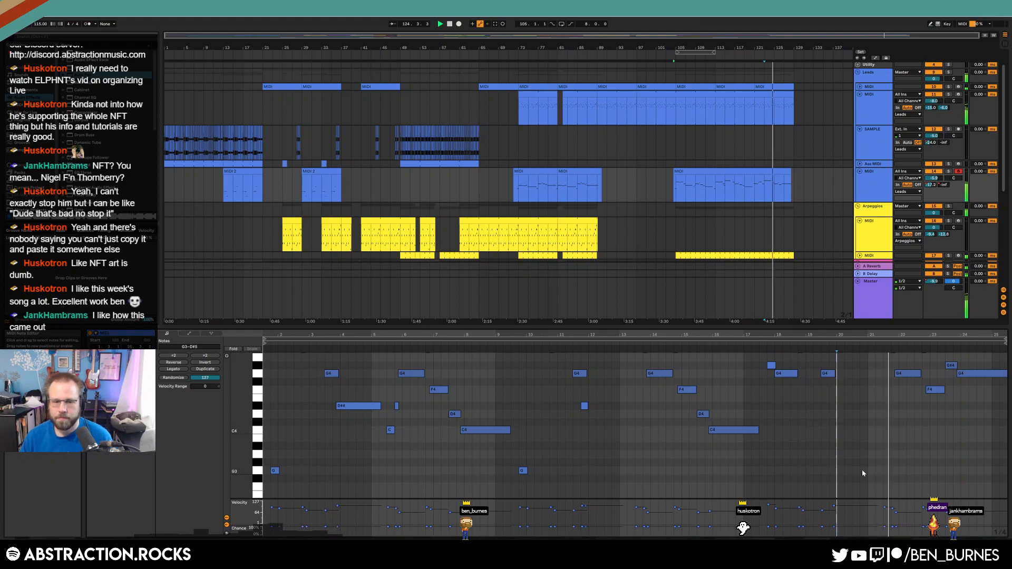
key(shift+Tab)
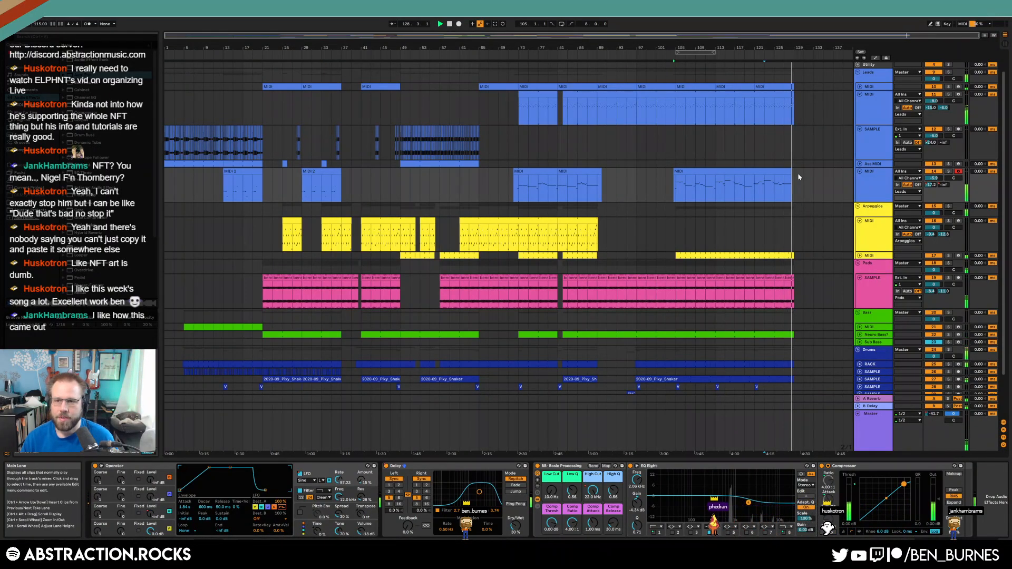
- Collect all and save the set, copying files from elsewhere, other projects and the User Library, but not Factory Packs
click(797, 123)
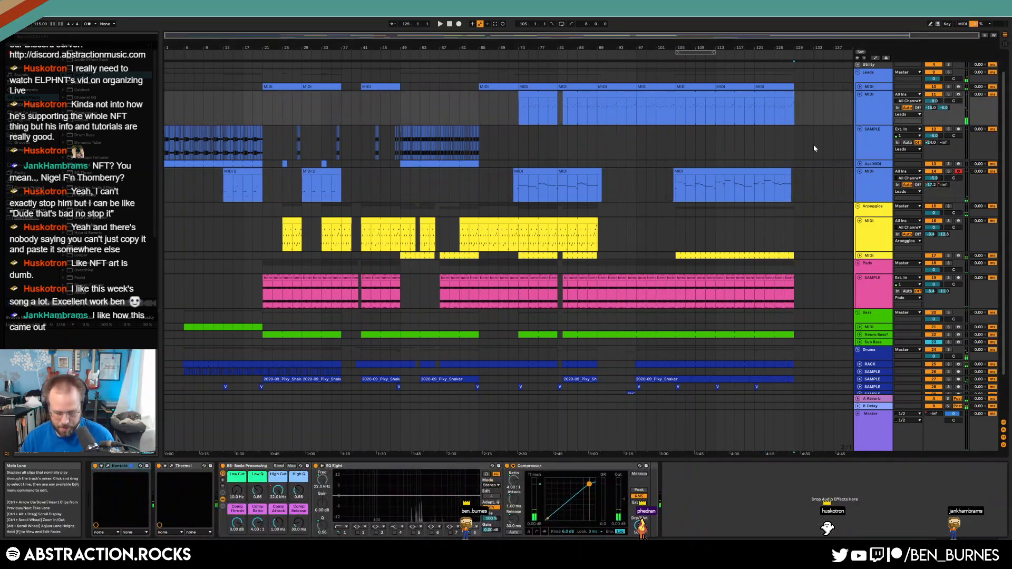
key(shift+Home)
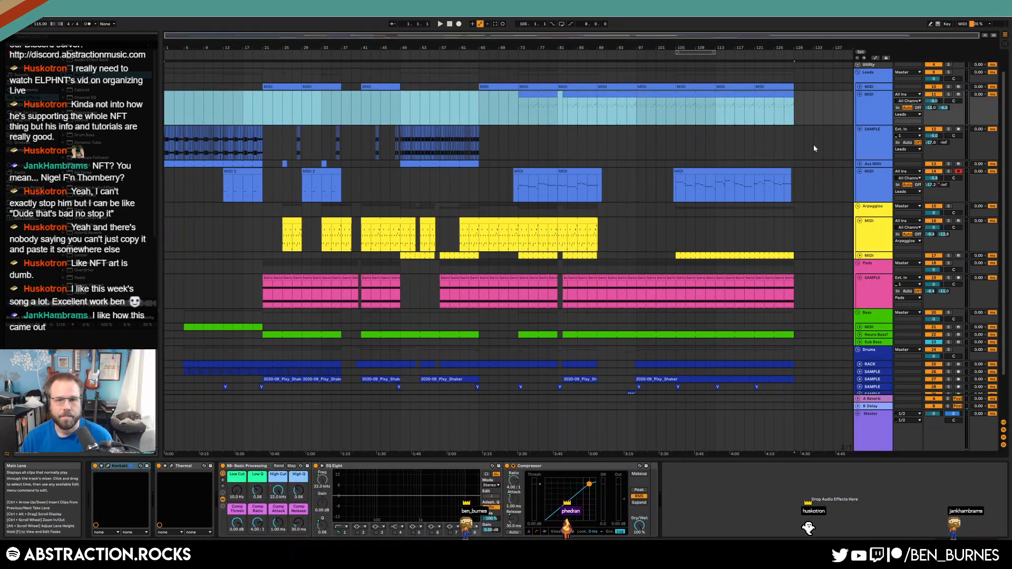
click(9, 12)
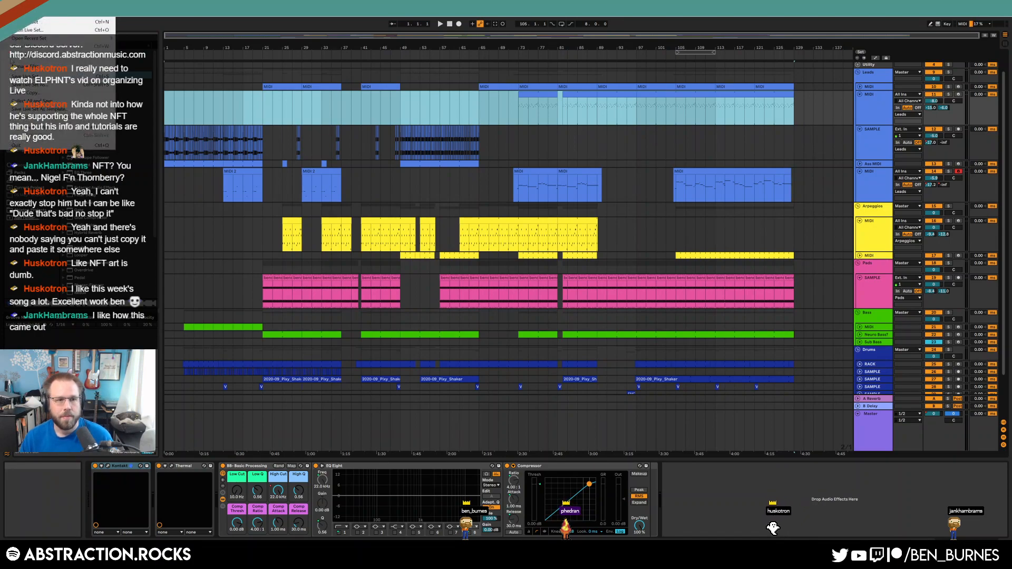
click(32, 99)
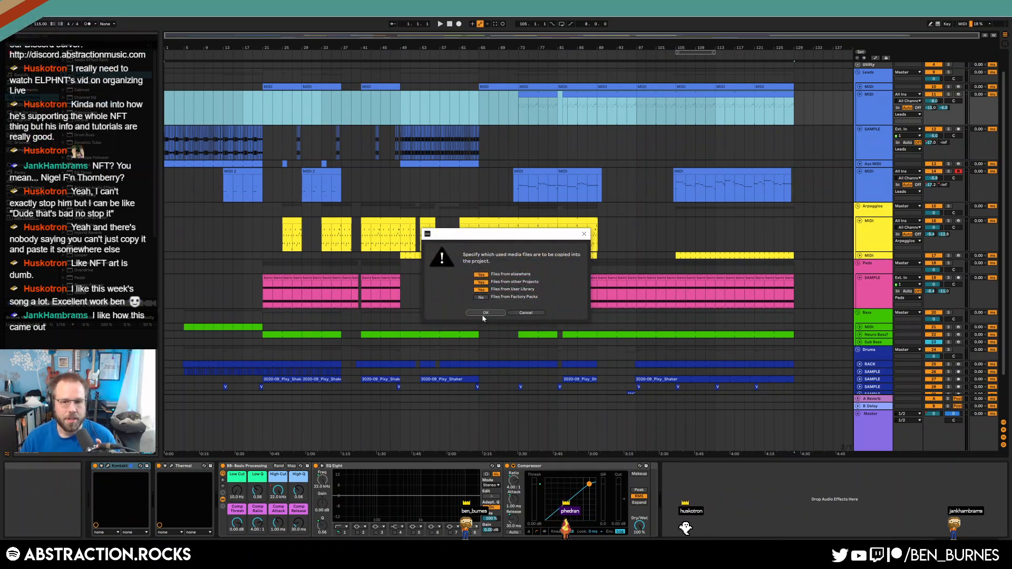
click(485, 314)
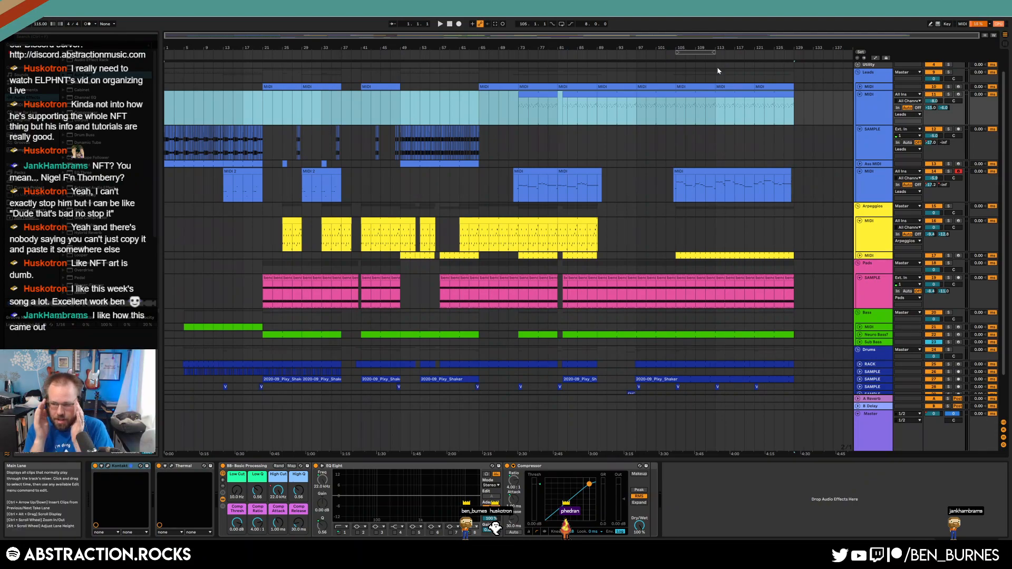
- Select the whole song from bar 1 to 129 and export the Master as a 16-bit, 44100 Hz WAV file
drag(797, 102, 157, 95)
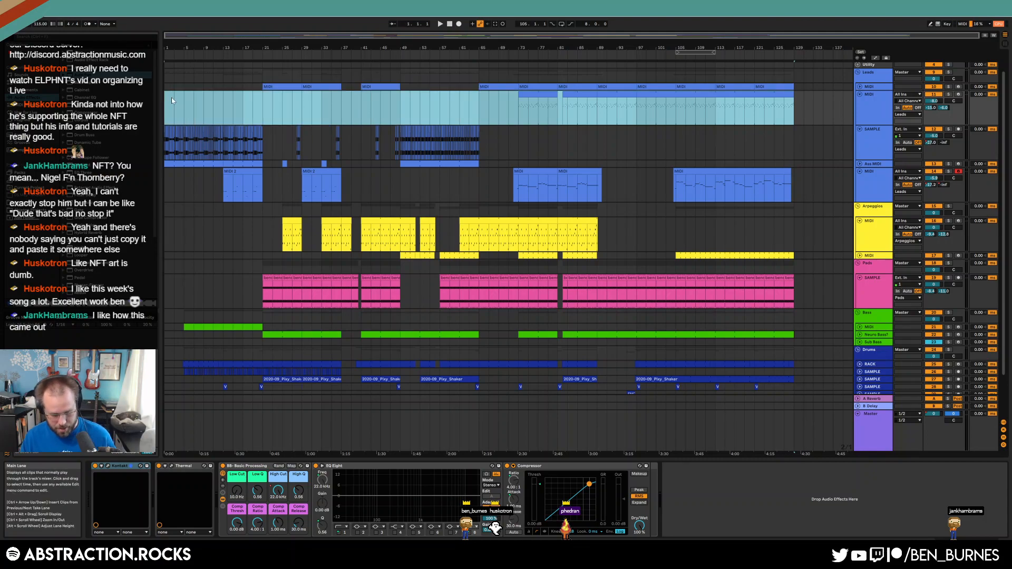
key(ctrl+shift+r)
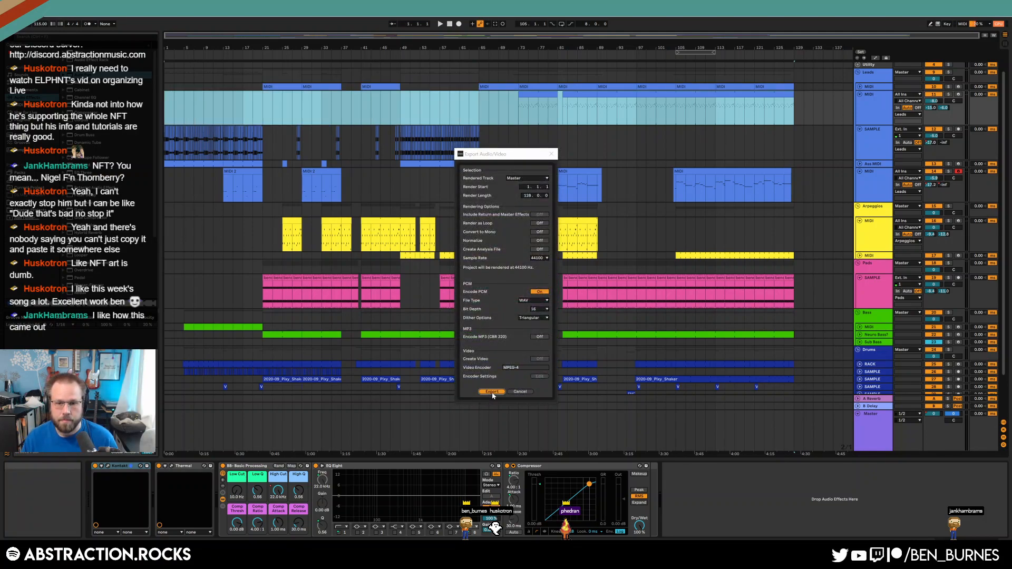
click(492, 393)
click(702, 361)
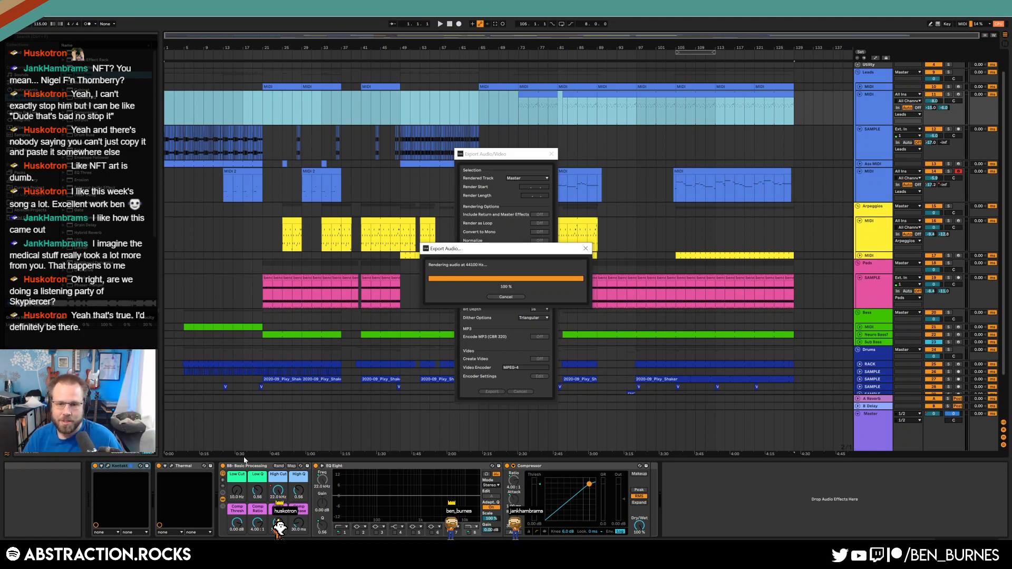
- Set the arrangement loop to bars 21 to 97 and play from shortly before the loop end to hear the transition
click(623, 141)
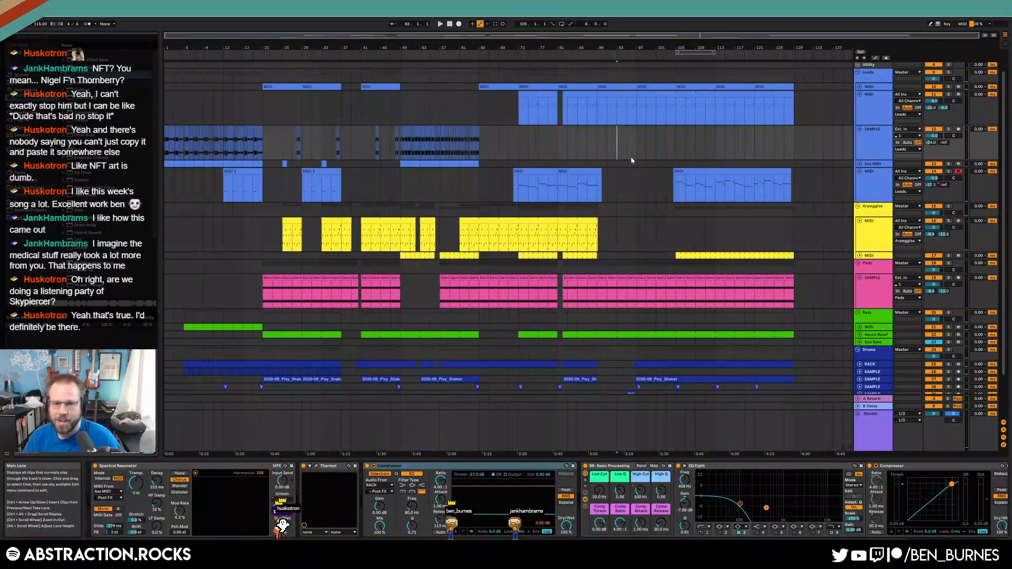
drag(636, 155, 266, 146)
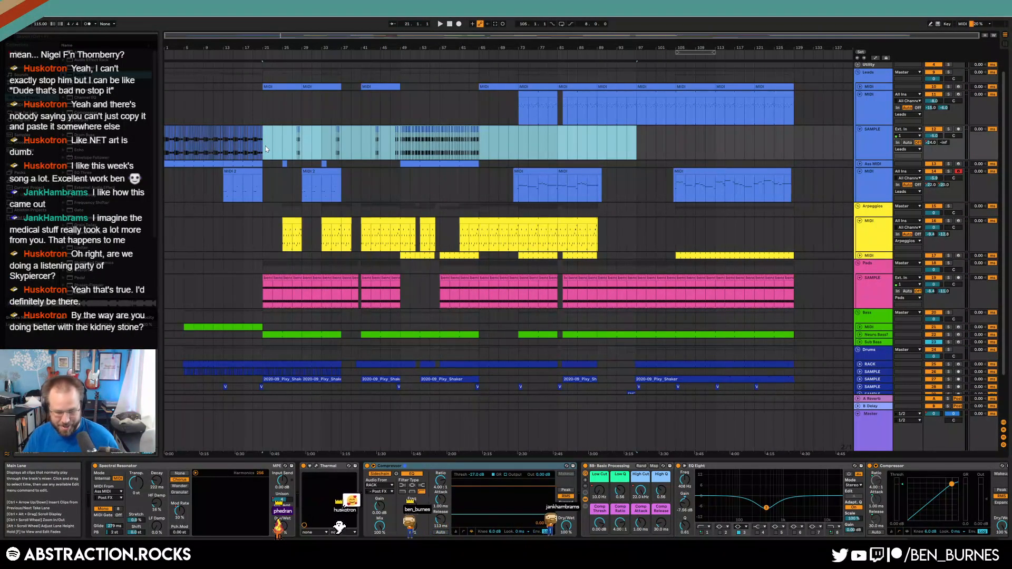
key(ctrl+l)
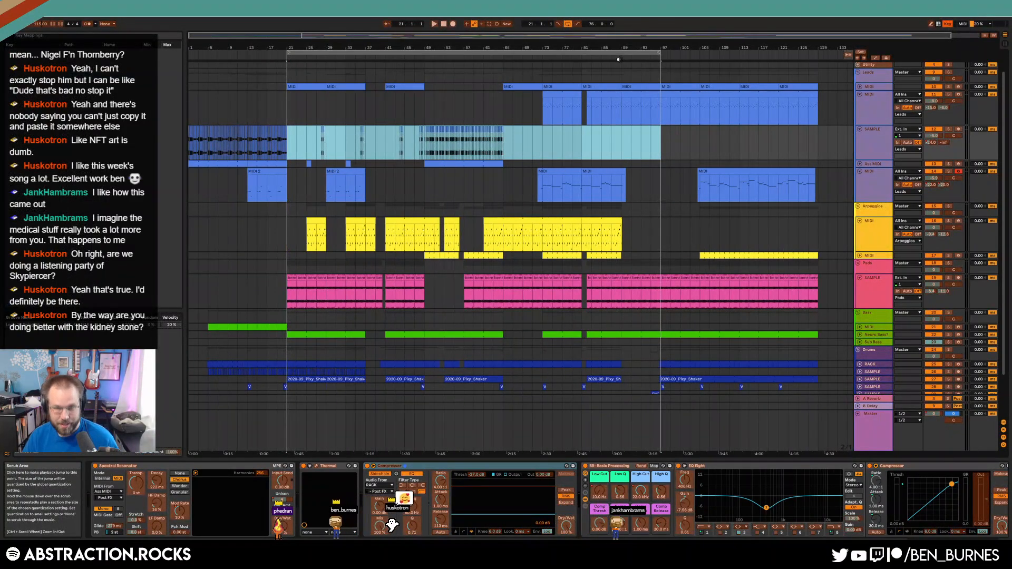
click(626, 58)
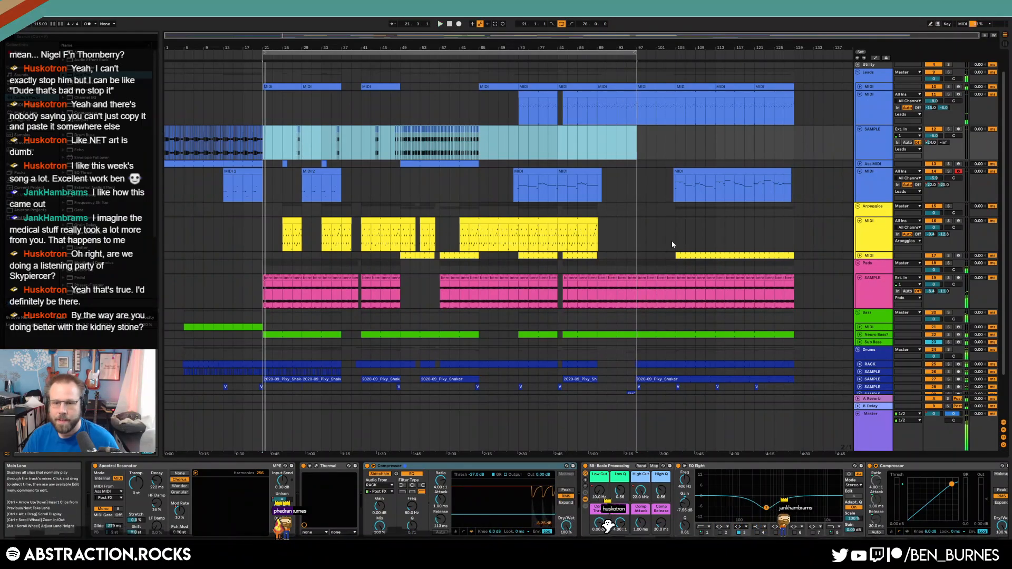
- Inspect the two Ambiences sample tracks and the last Drums sample track, checking their clips and devices around the loop boundaries
scroll(673, 239, down, 2)
click(873, 374)
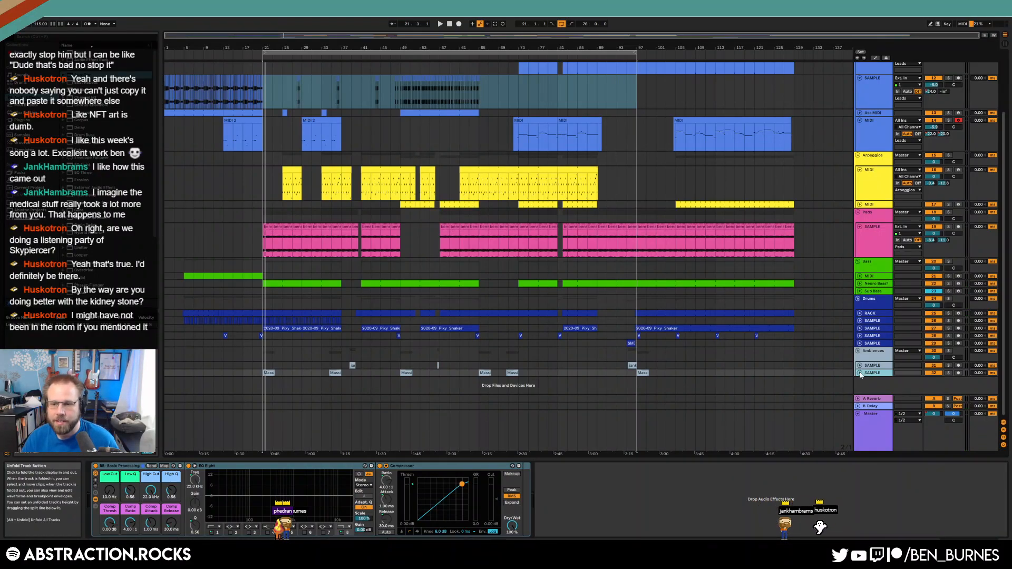
click(861, 373)
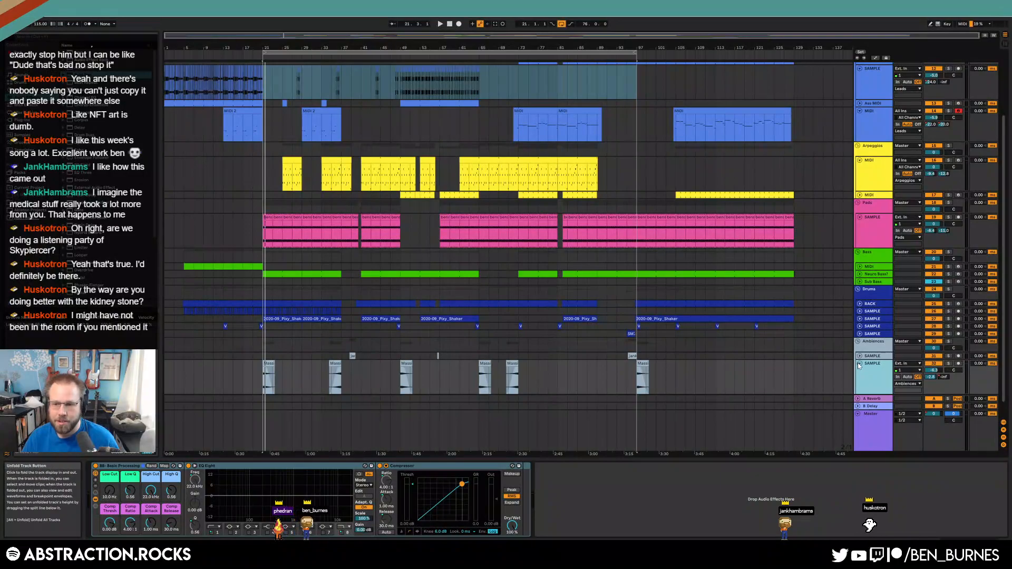
click(860, 364)
click(860, 356)
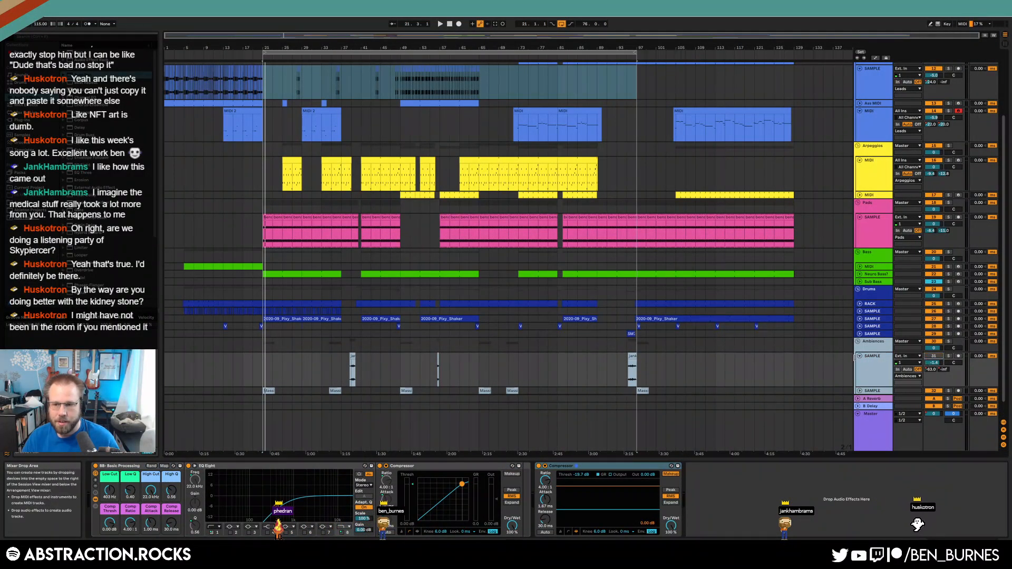
click(860, 357)
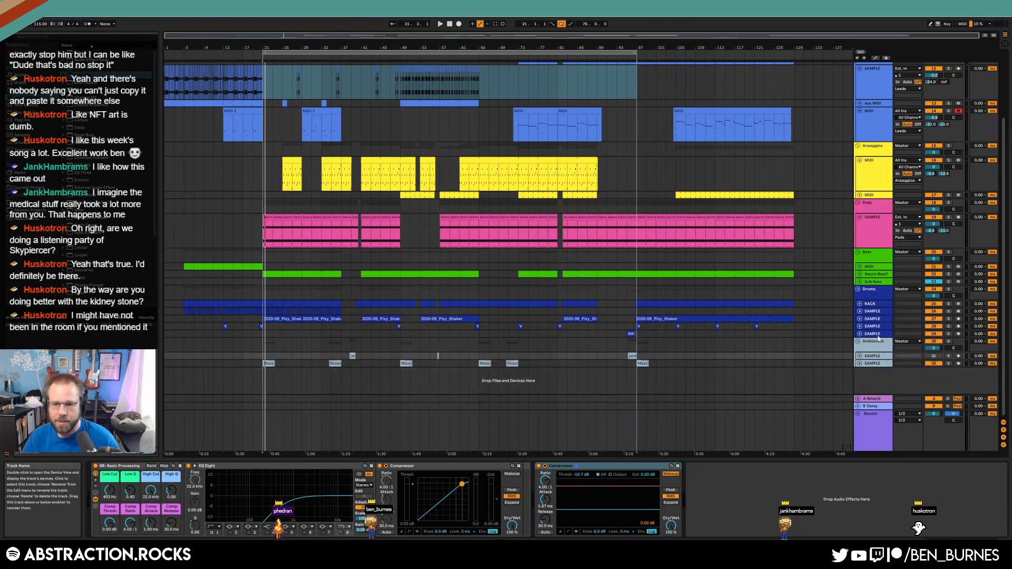
click(877, 335)
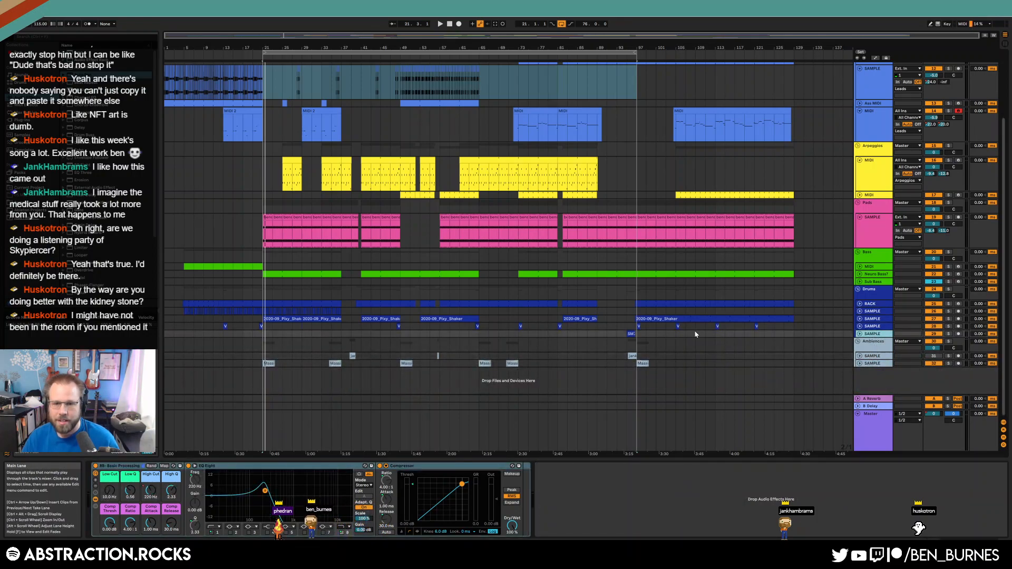
scroll(520, 268, up, 4)
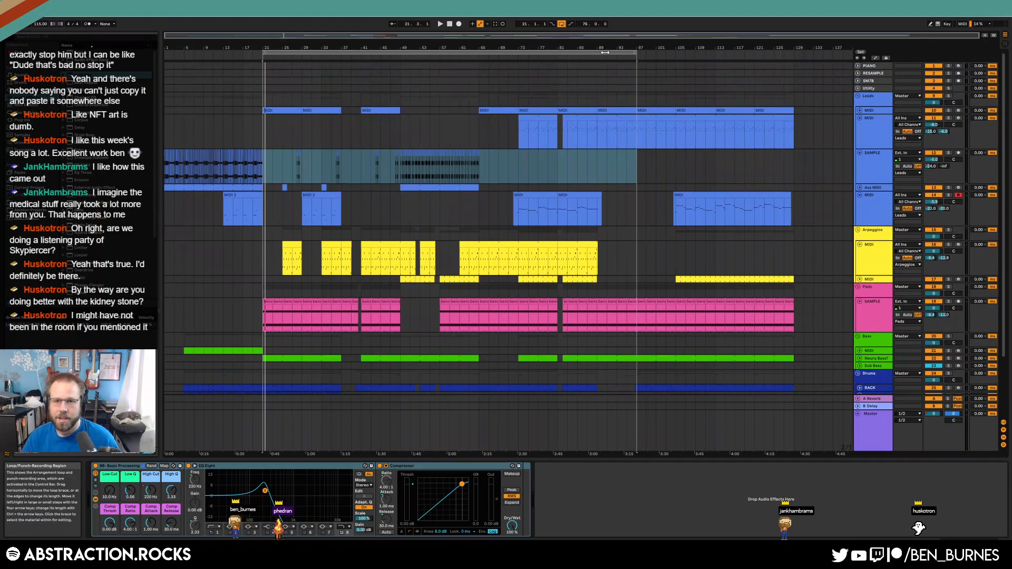
- Select the looped bars 21 to 97 and export the Master as a separate WAV on the Desktop with Render as Loop on
click(605, 52)
key(ctrl+shift+r)
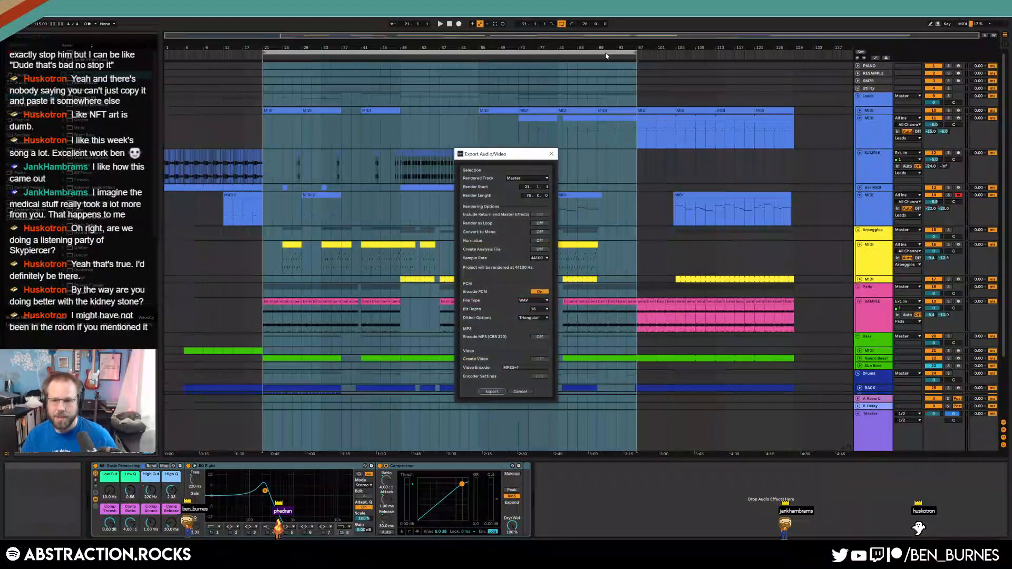
click(540, 223)
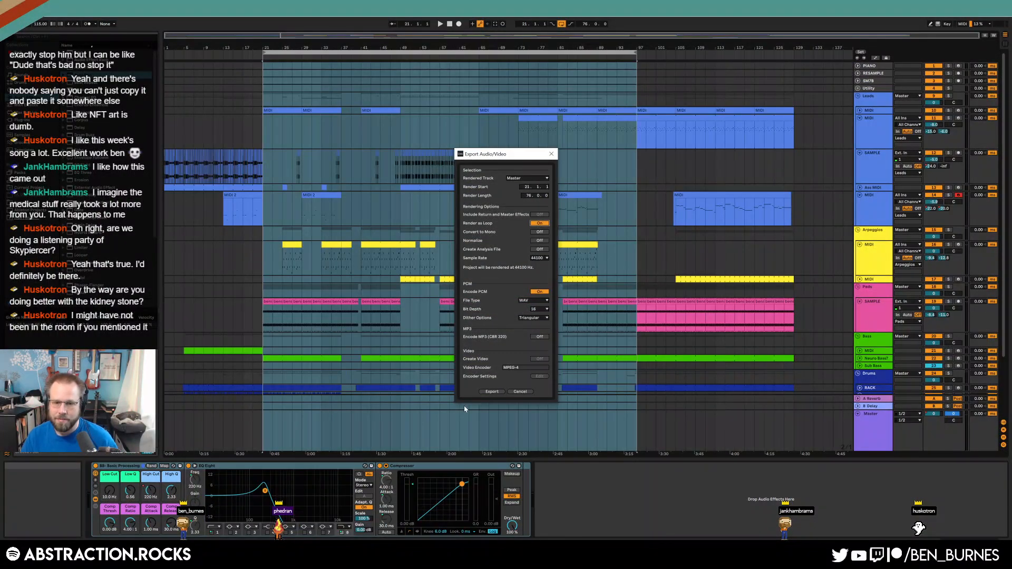
click(490, 391)
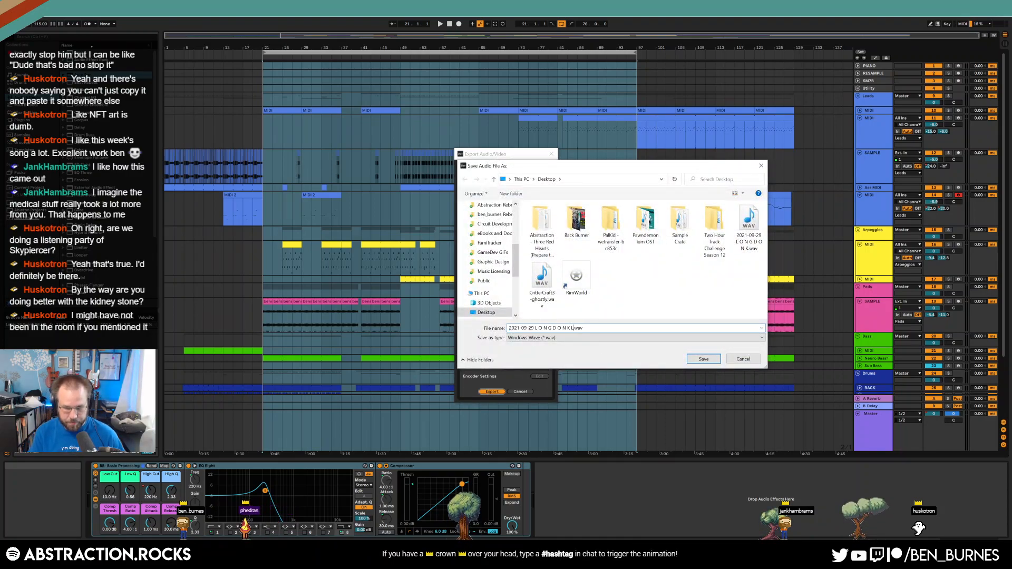
key(Return)
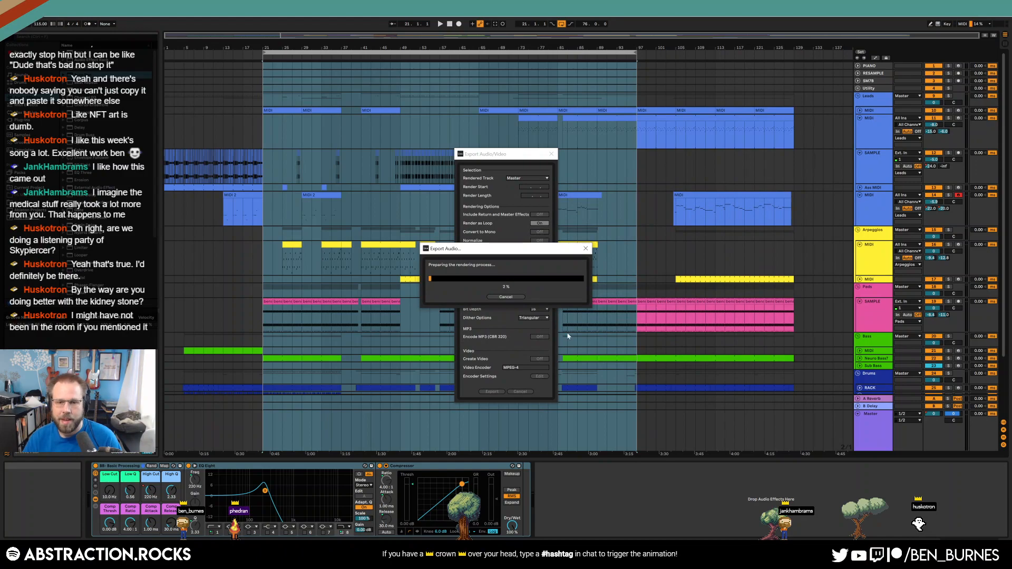